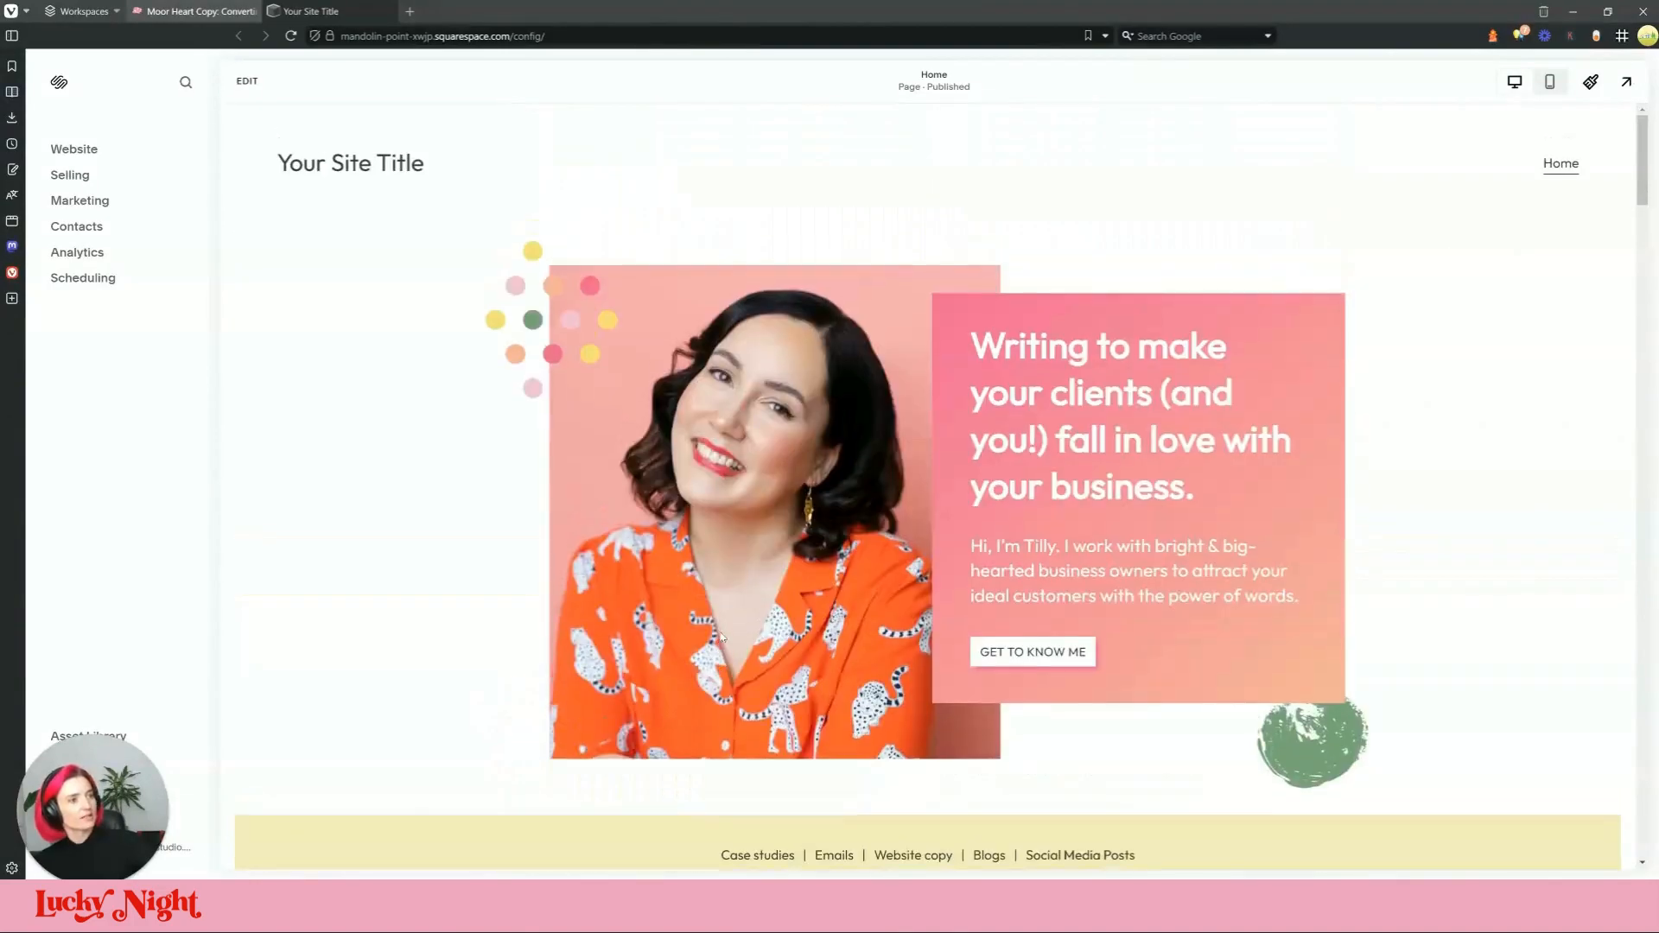
Step: Review the live moorheartcopy.com About Me page, then return to the Squarespace page list
left_click(80, 152)
left_click(190, 9)
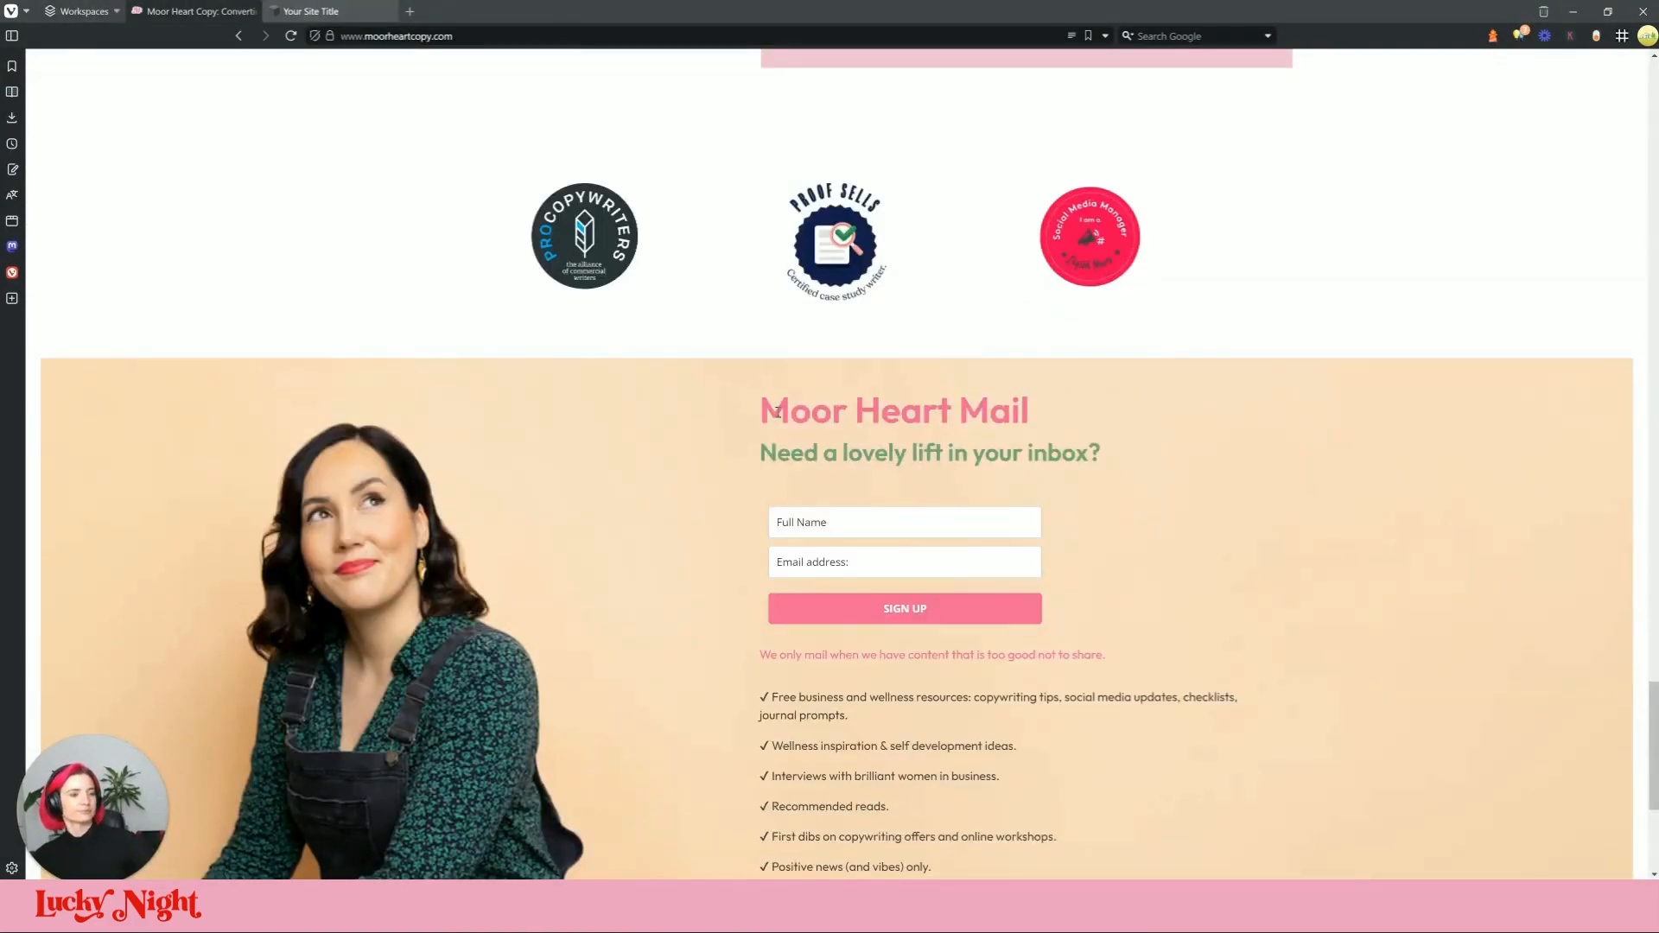
scroll(1012, 385, "up", 15)
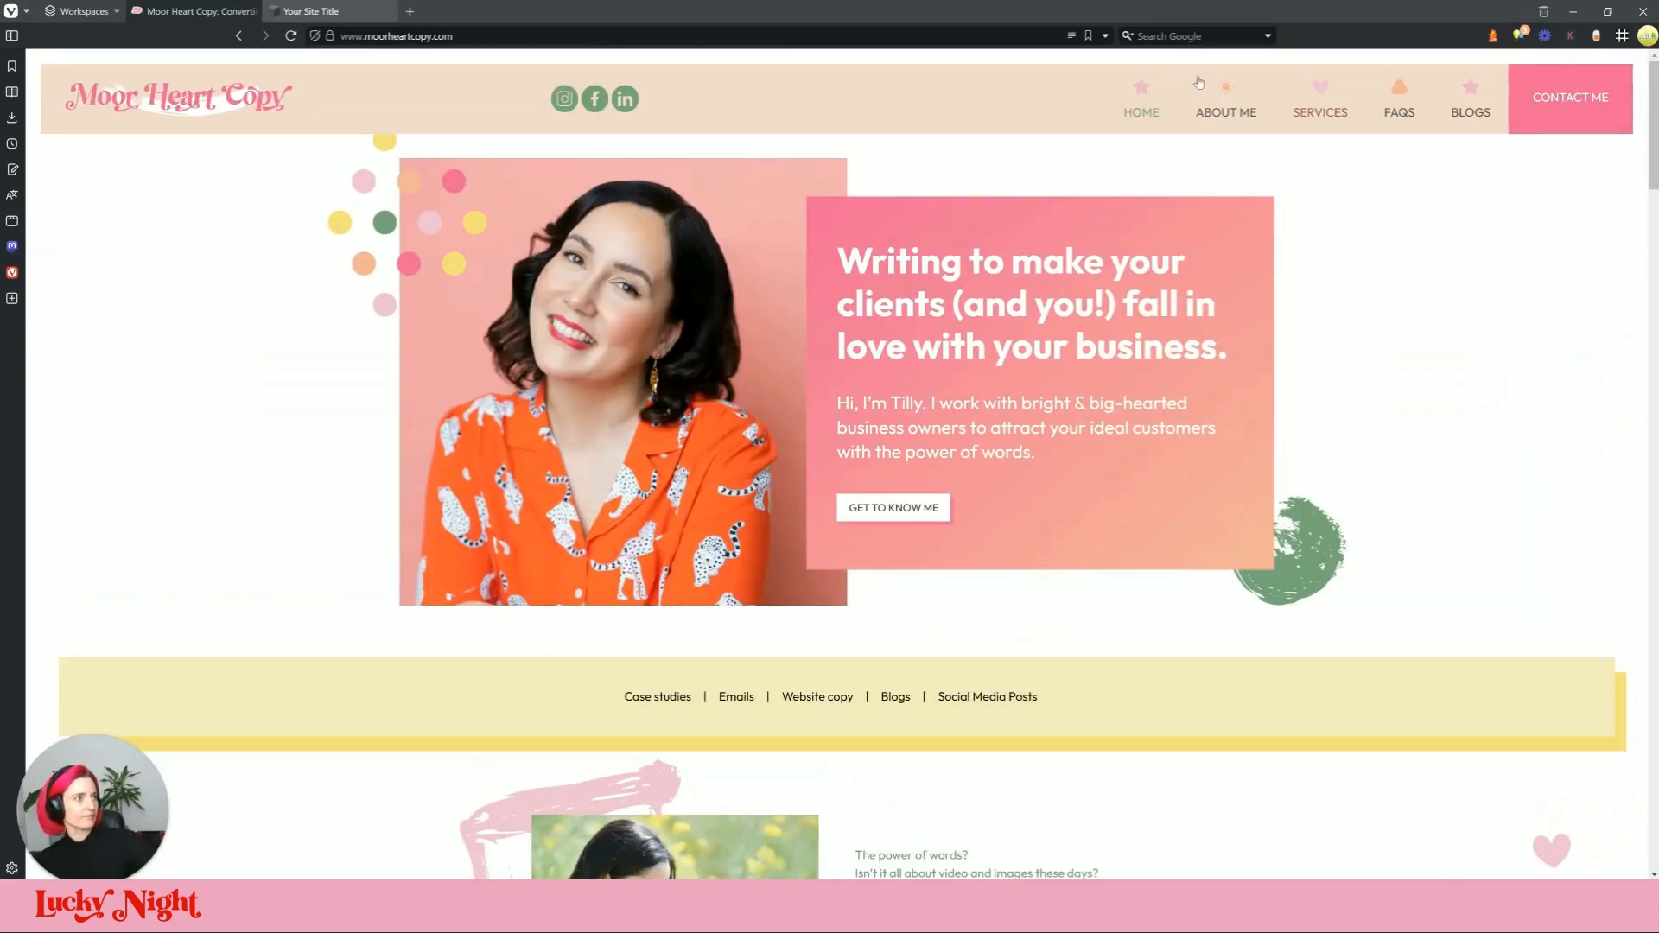
left_click(1246, 105)
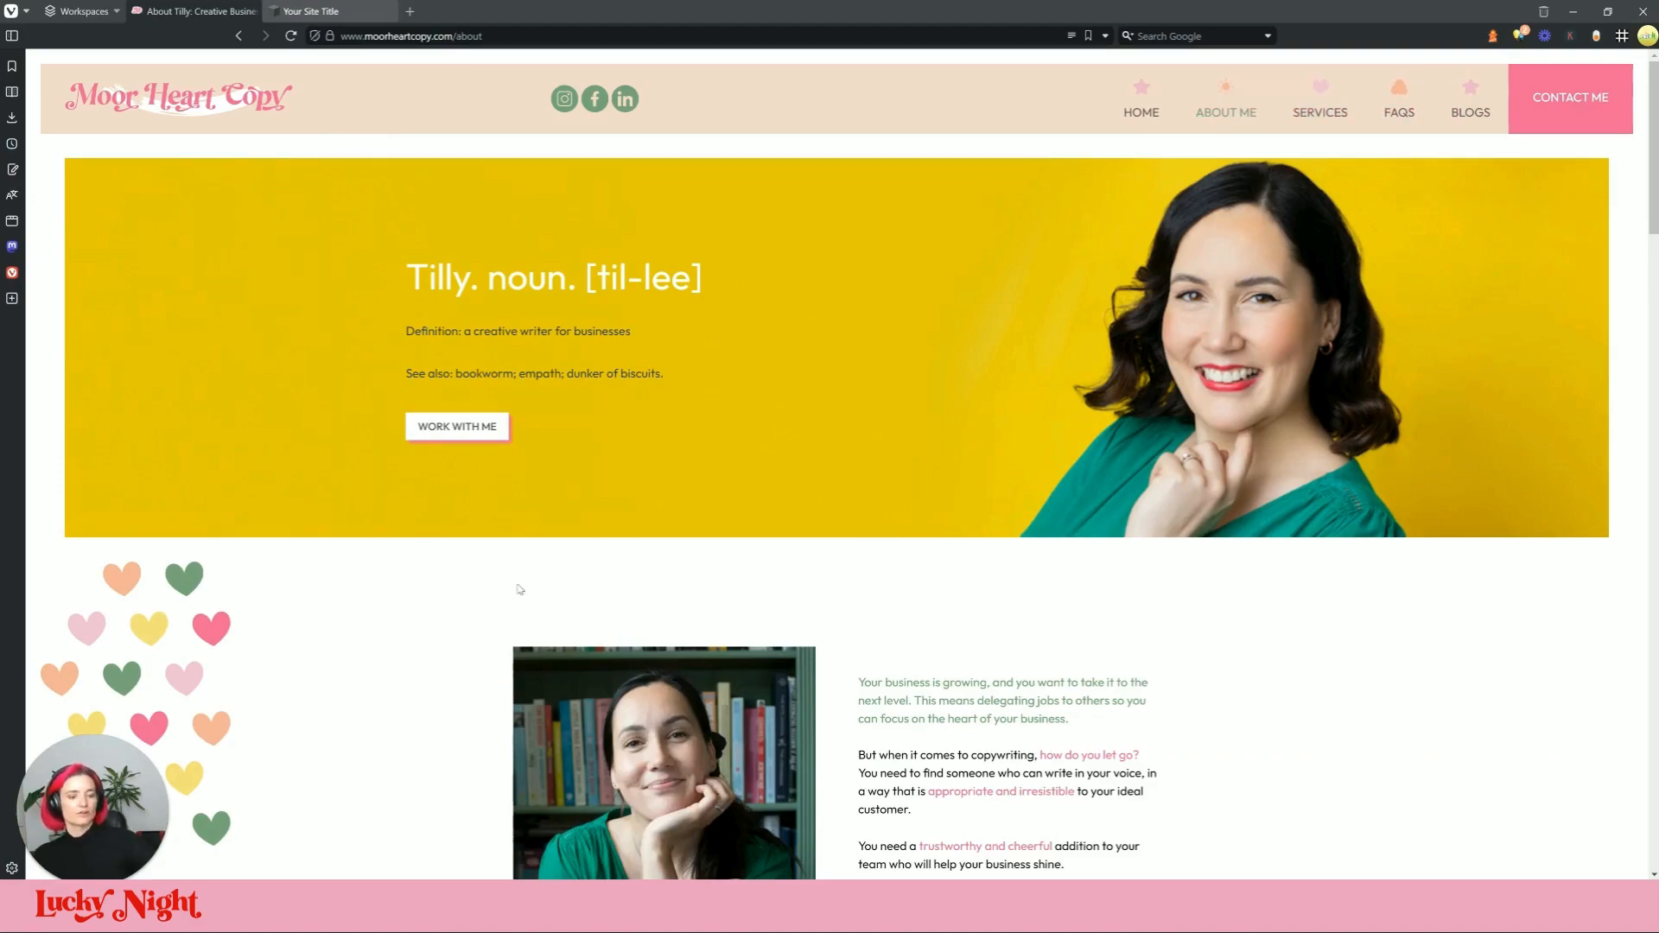
scroll(447, 490, "down", 8)
scroll(562, 655, "up", 8)
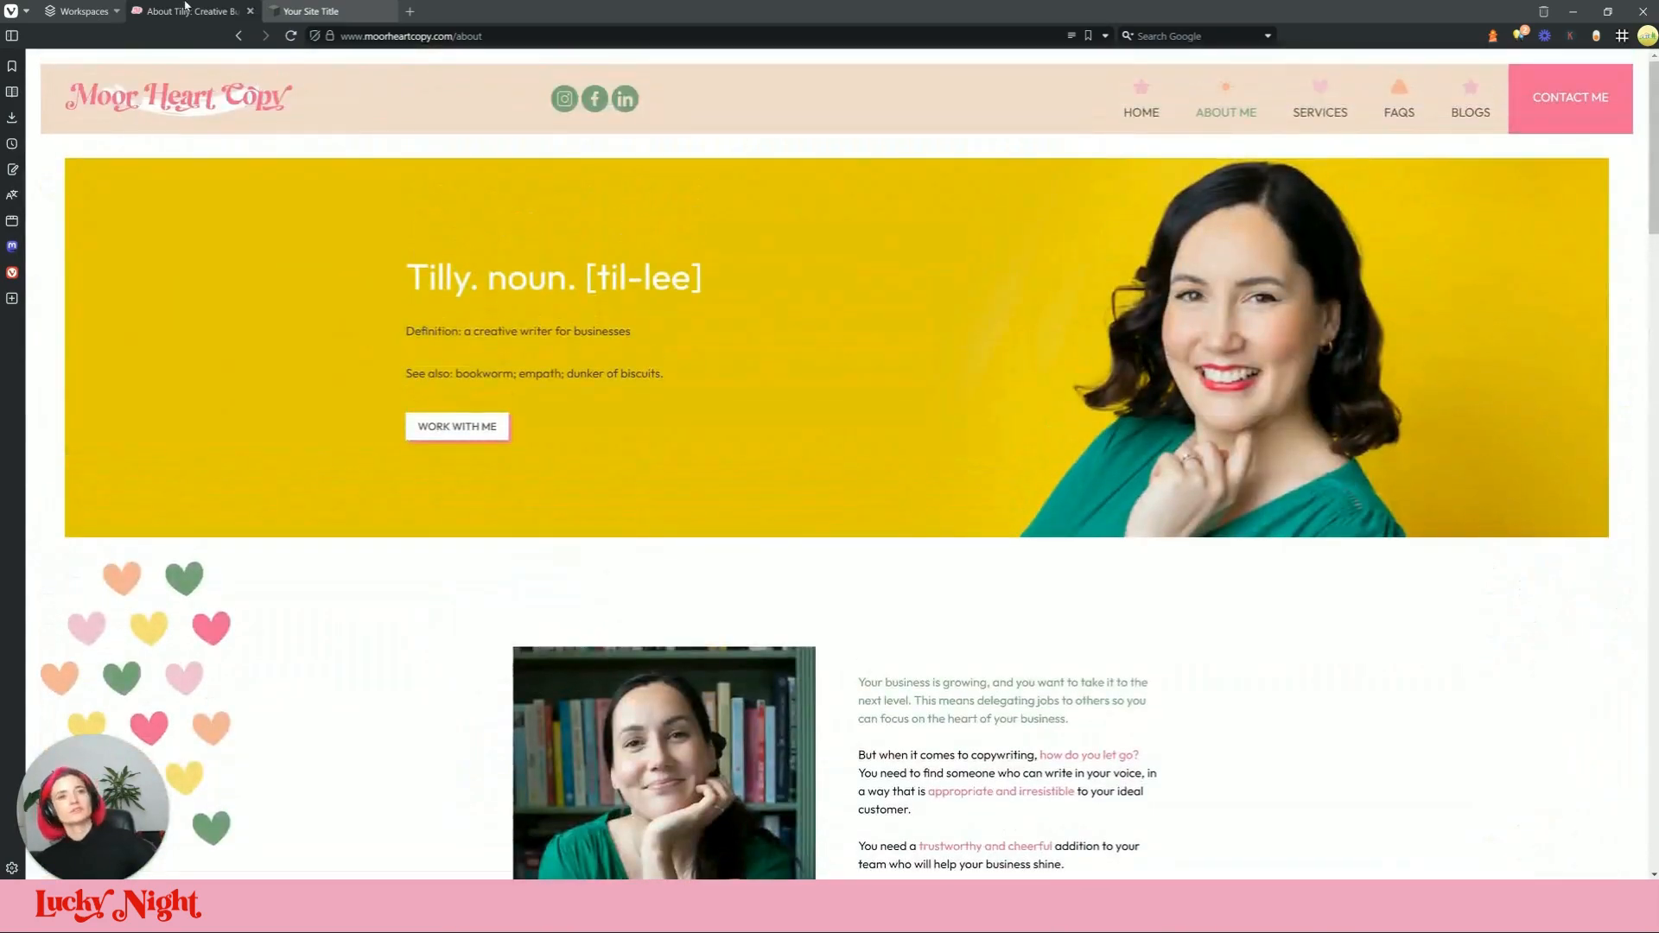
left_click(306, 11)
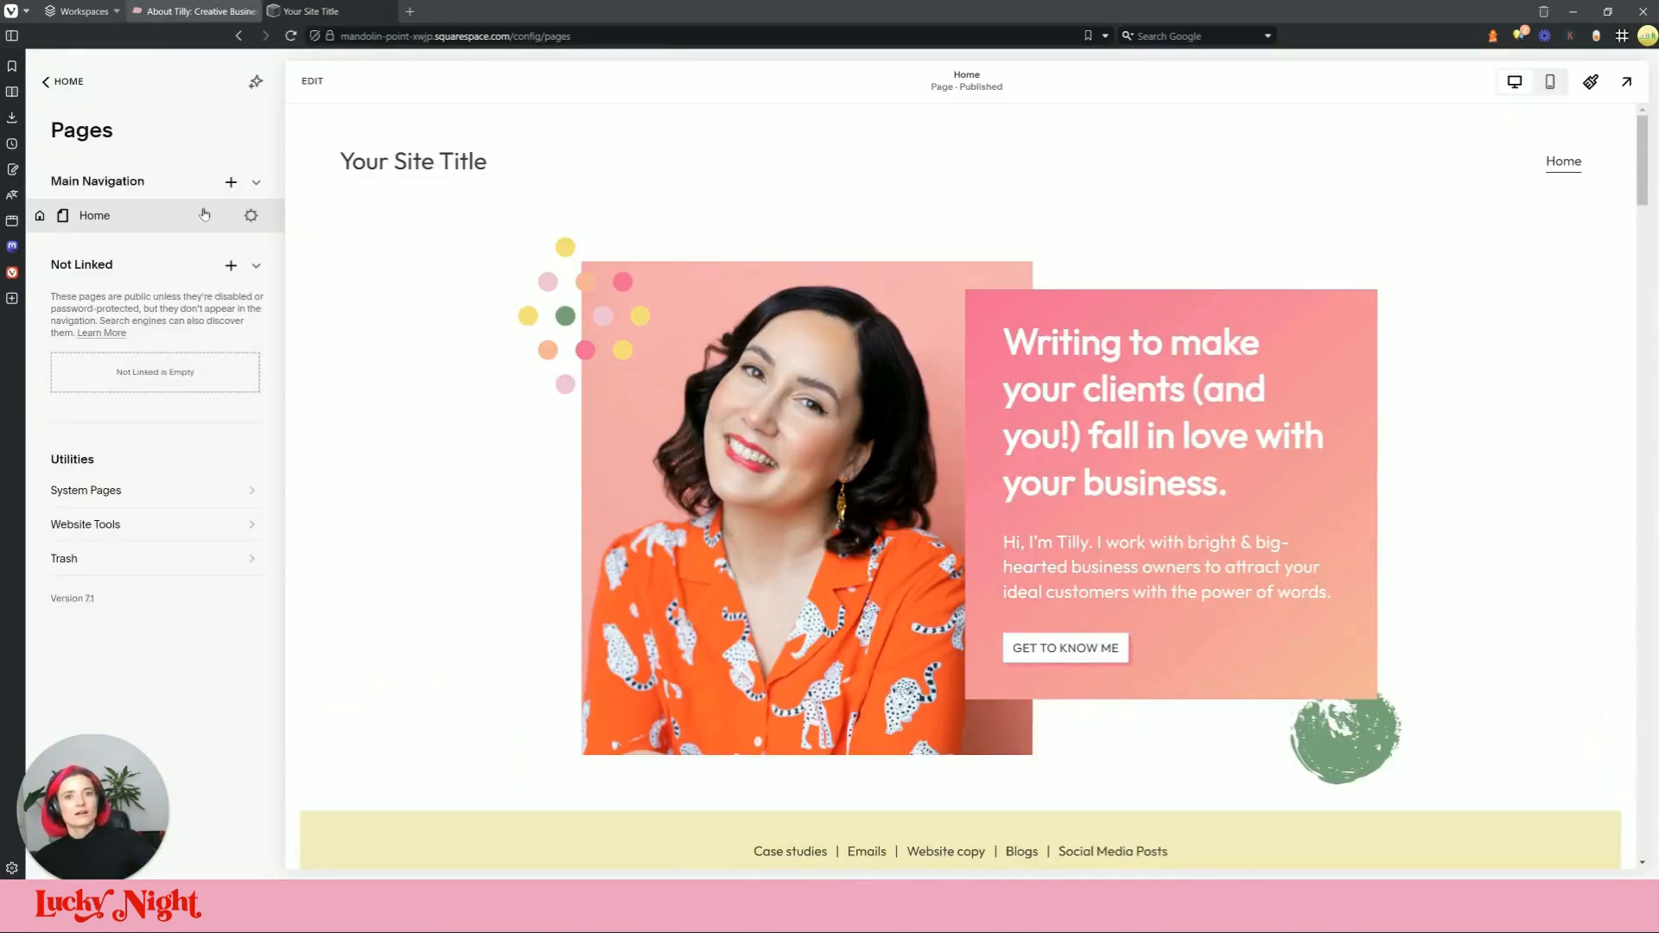
Step: Add a blank page named 'About Me' below Home in Main Navigation, then view the live About page
left_click(230, 181)
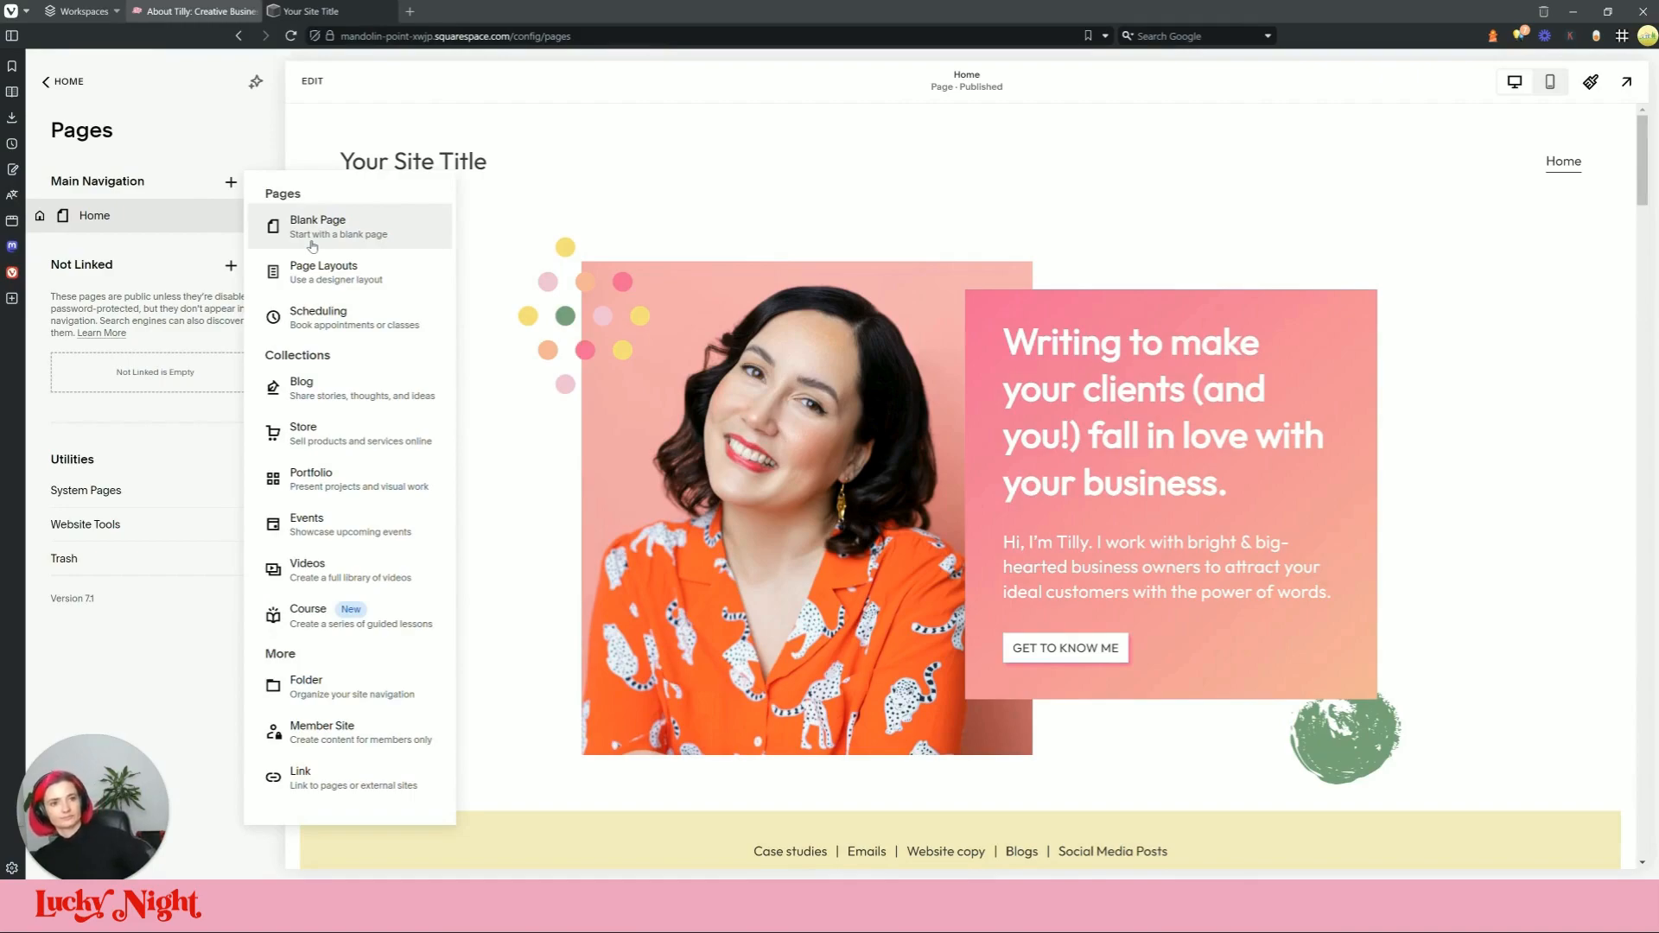
left_click(344, 223)
type("Ab")
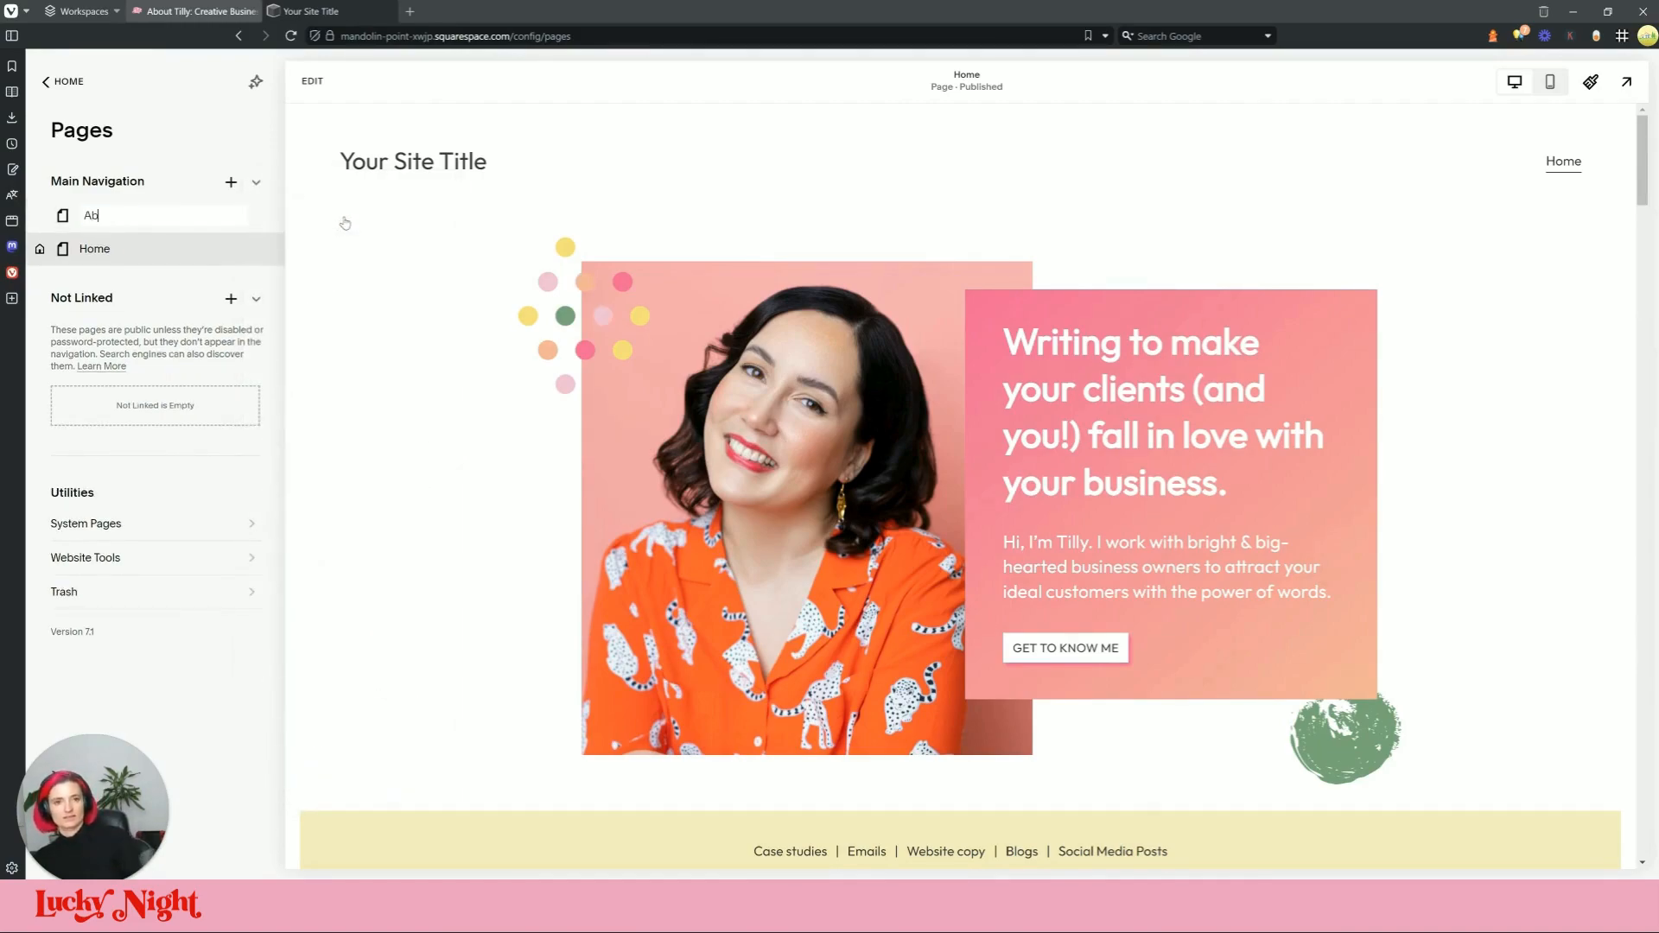
type("out Me")
key("Return")
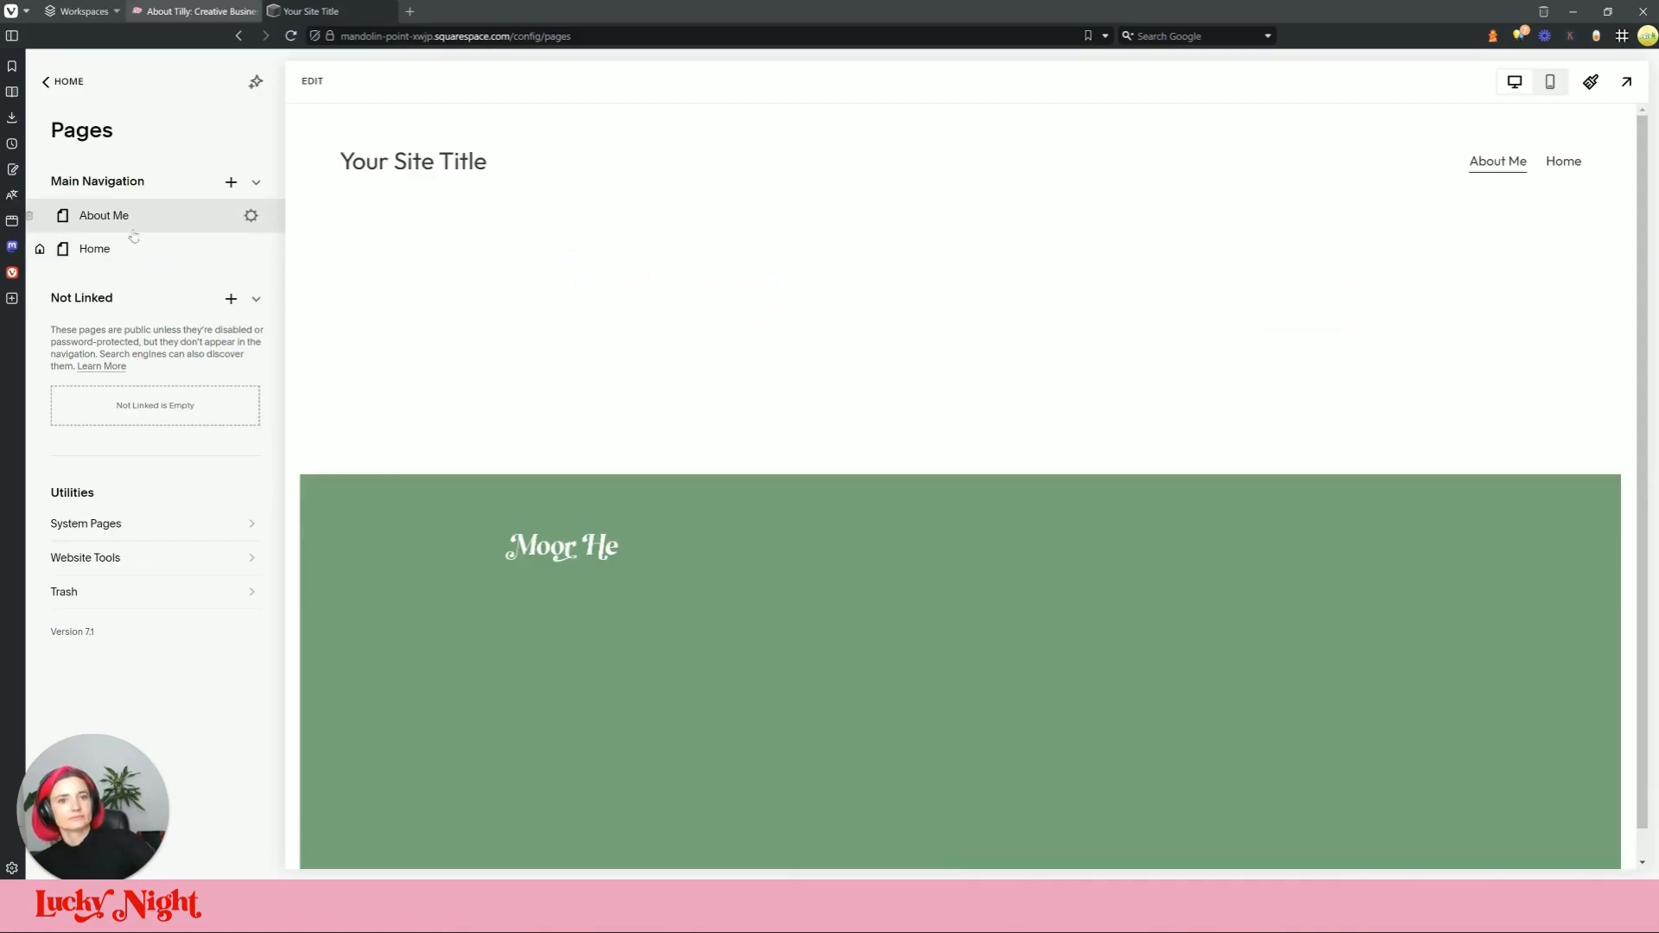
mouse_move(134, 236)
left_mouse_down()
mouse_move(134, 263)
mouse_move(130, 250)
left_mouse_up()
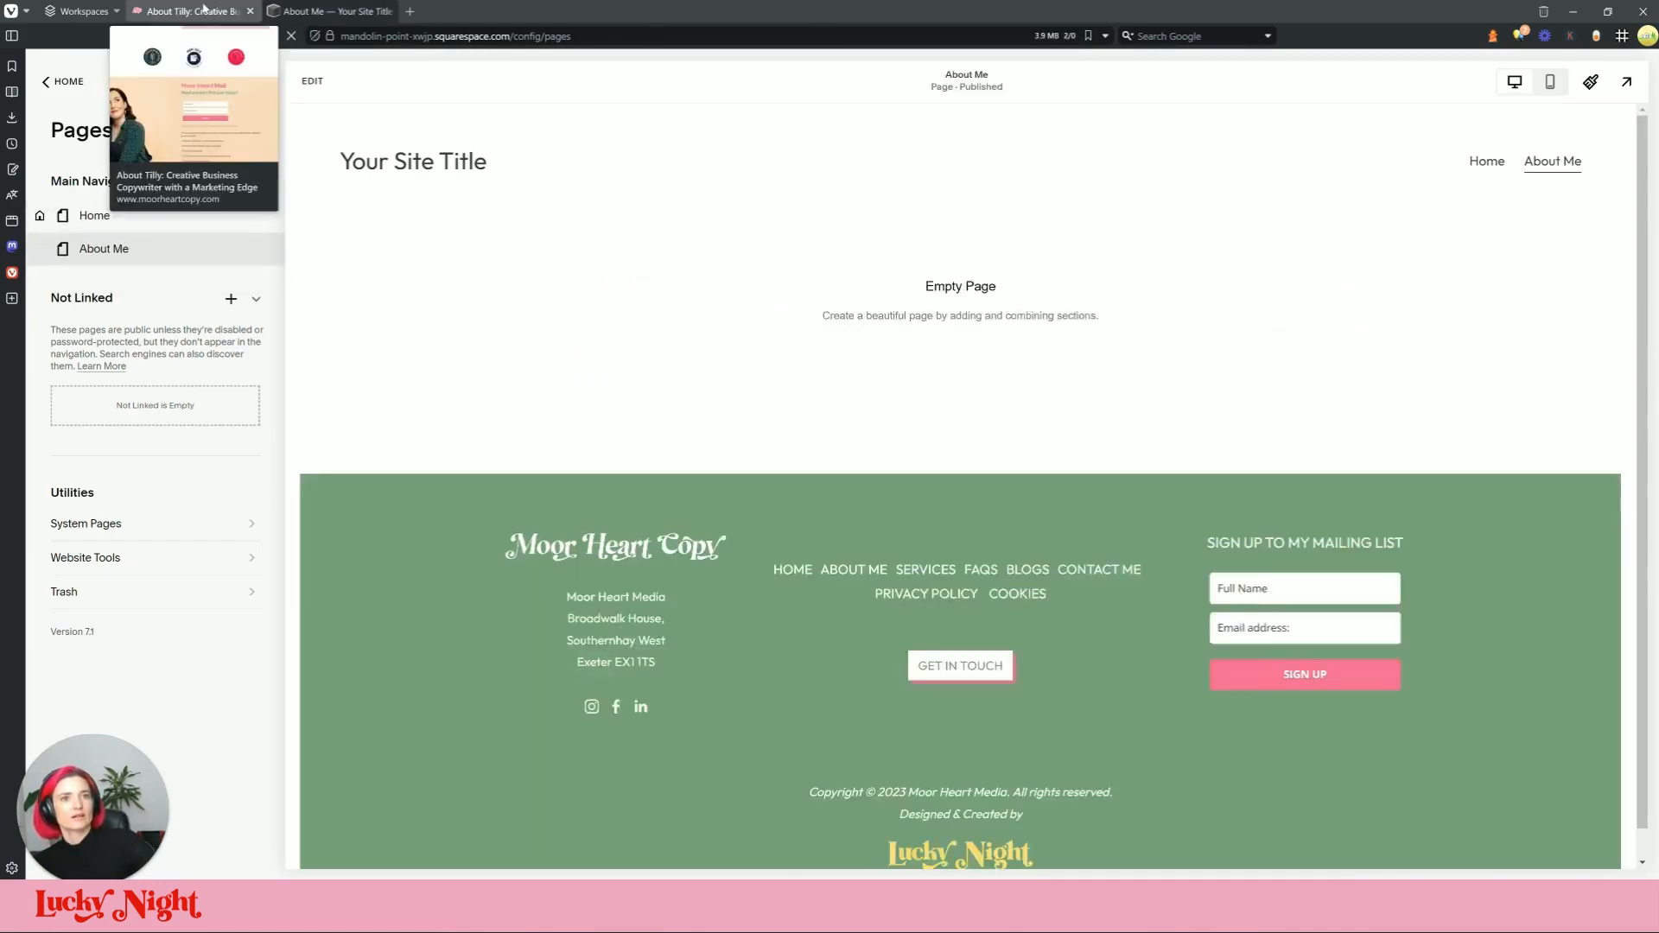
left_click(205, 11)
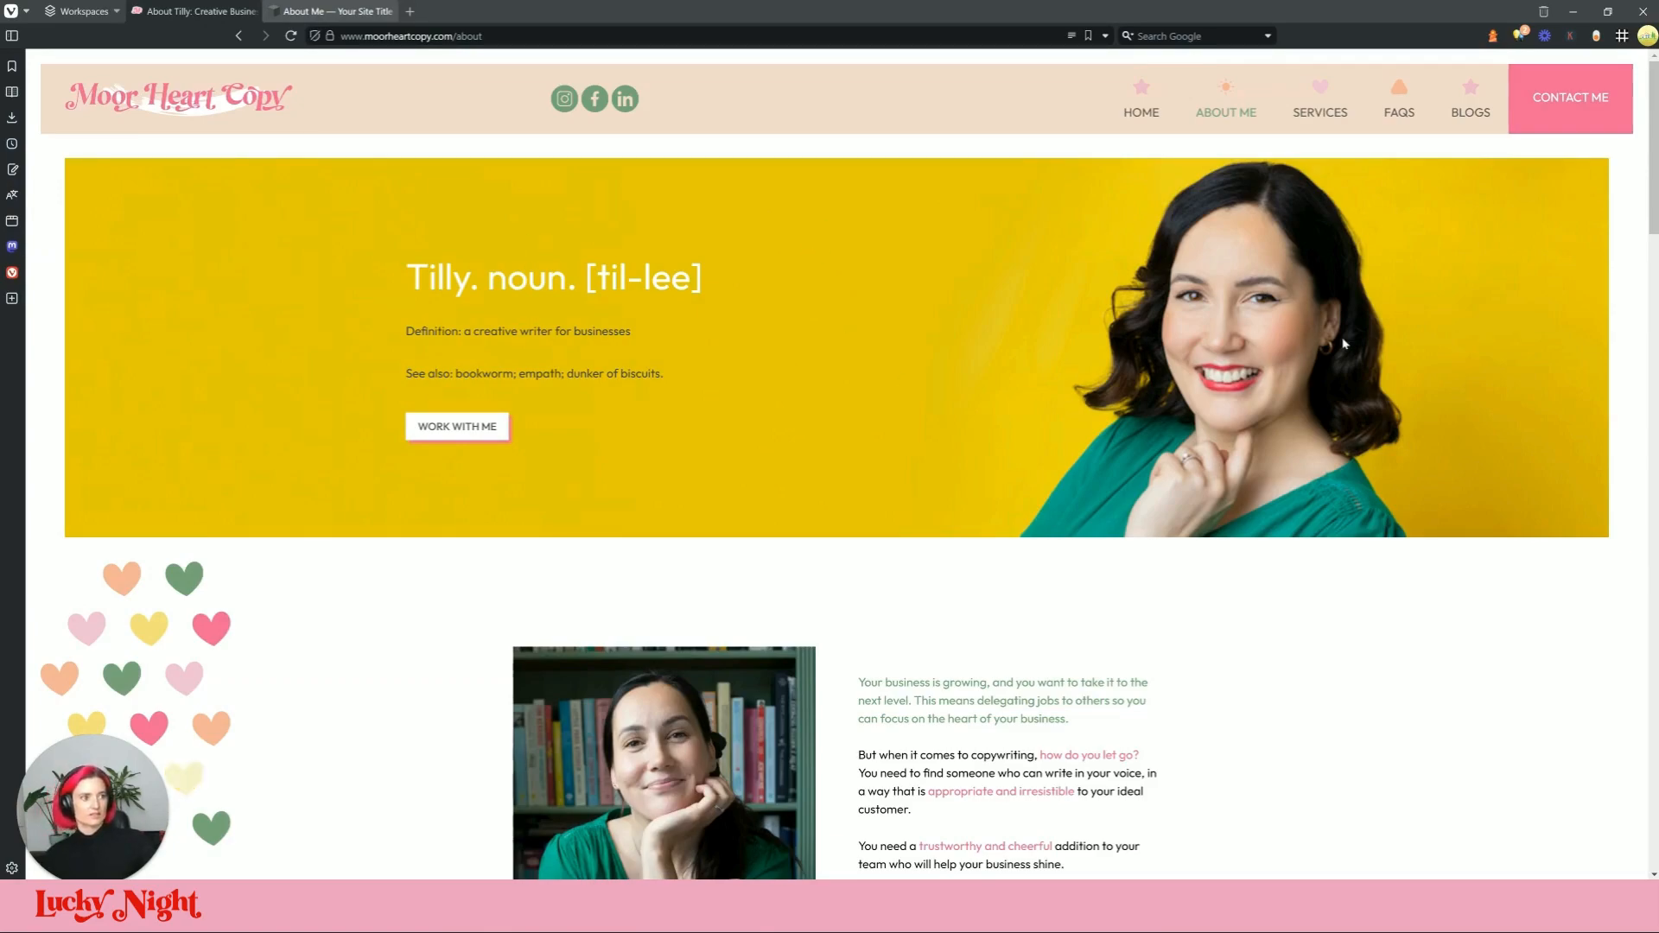
Step: Use DevTools to find the live hero's about-banner background image URL, then return to Squarespace
right_click(1283, 327)
mouse_move(1410, 620)
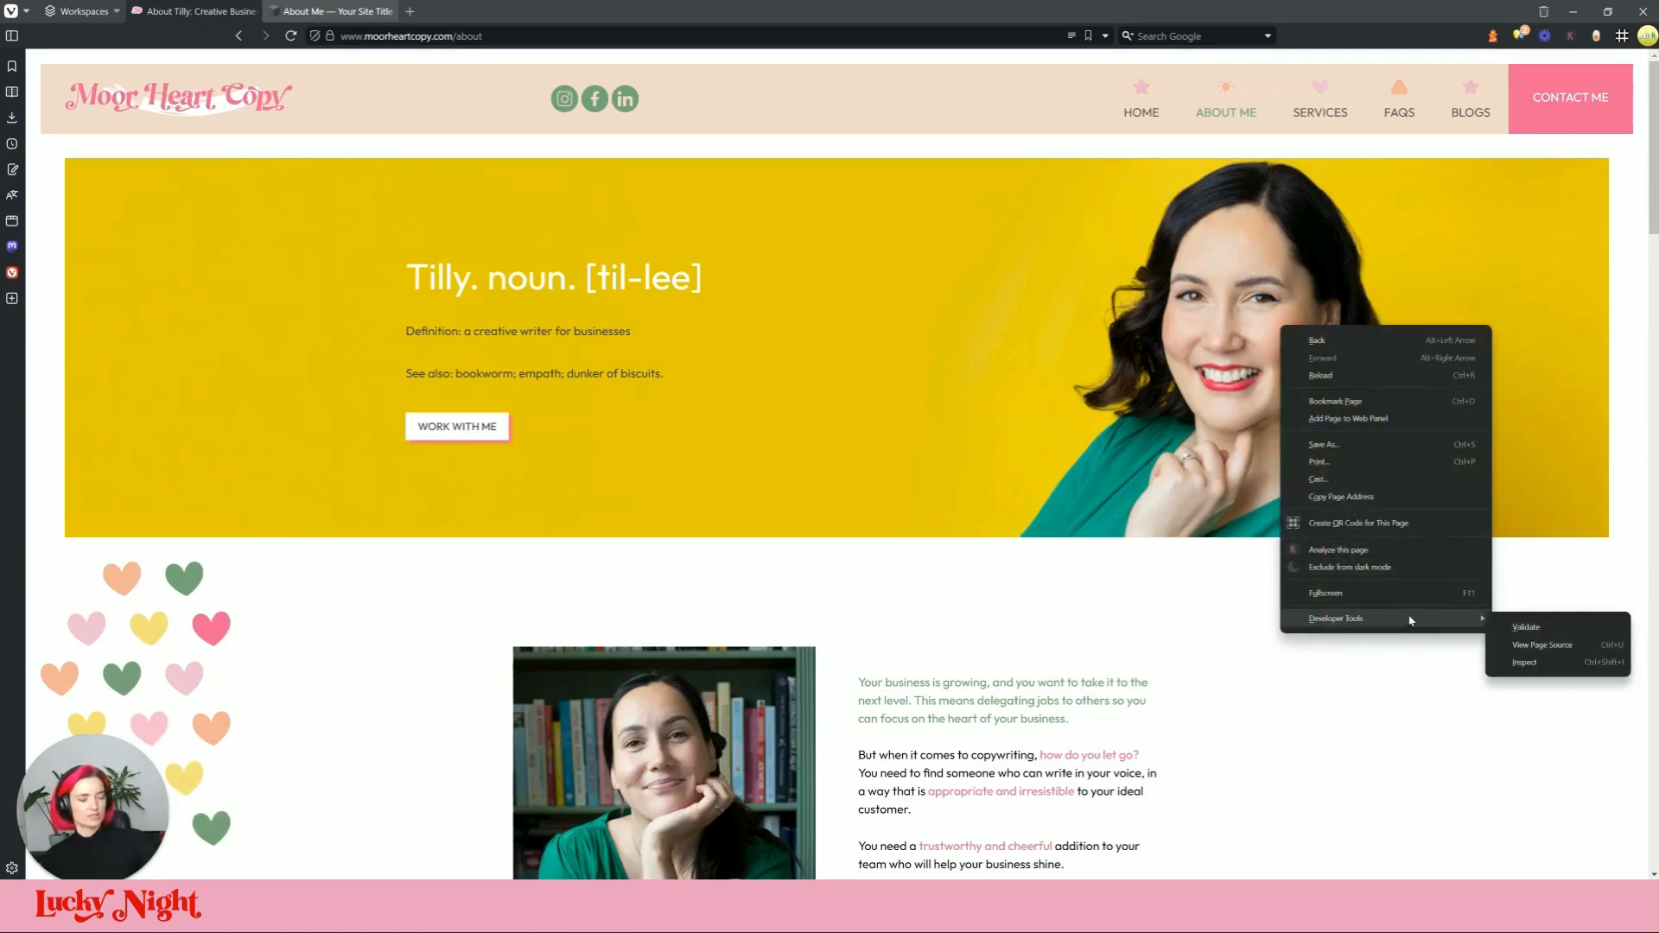
left_click(1523, 663)
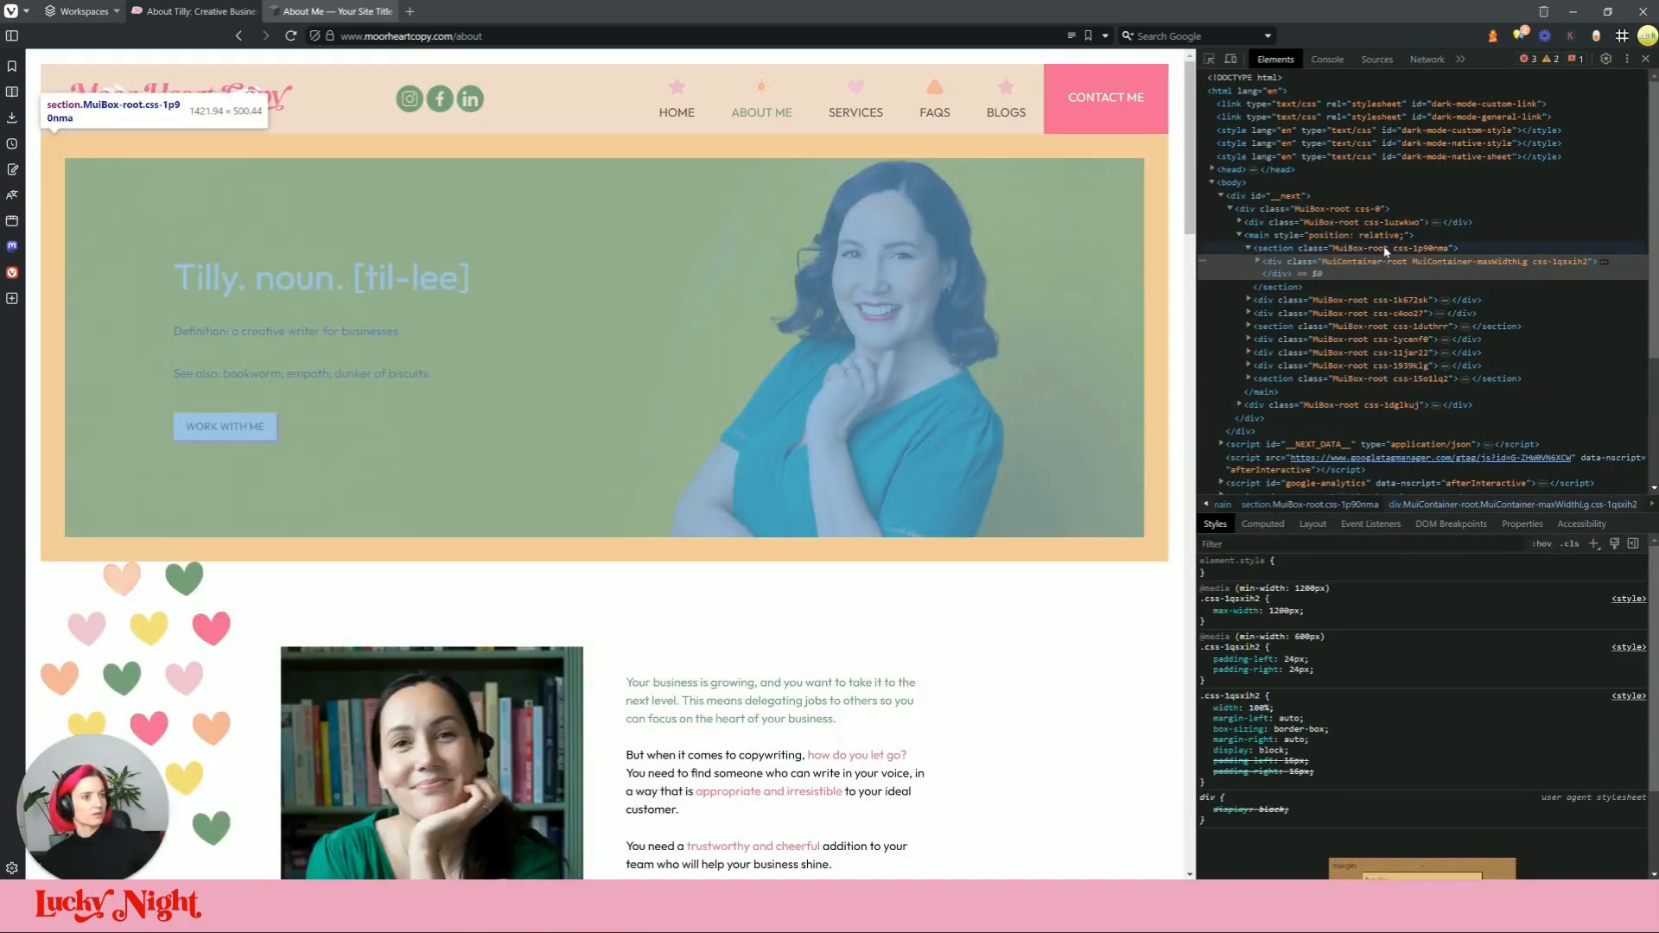
left_click(1385, 250)
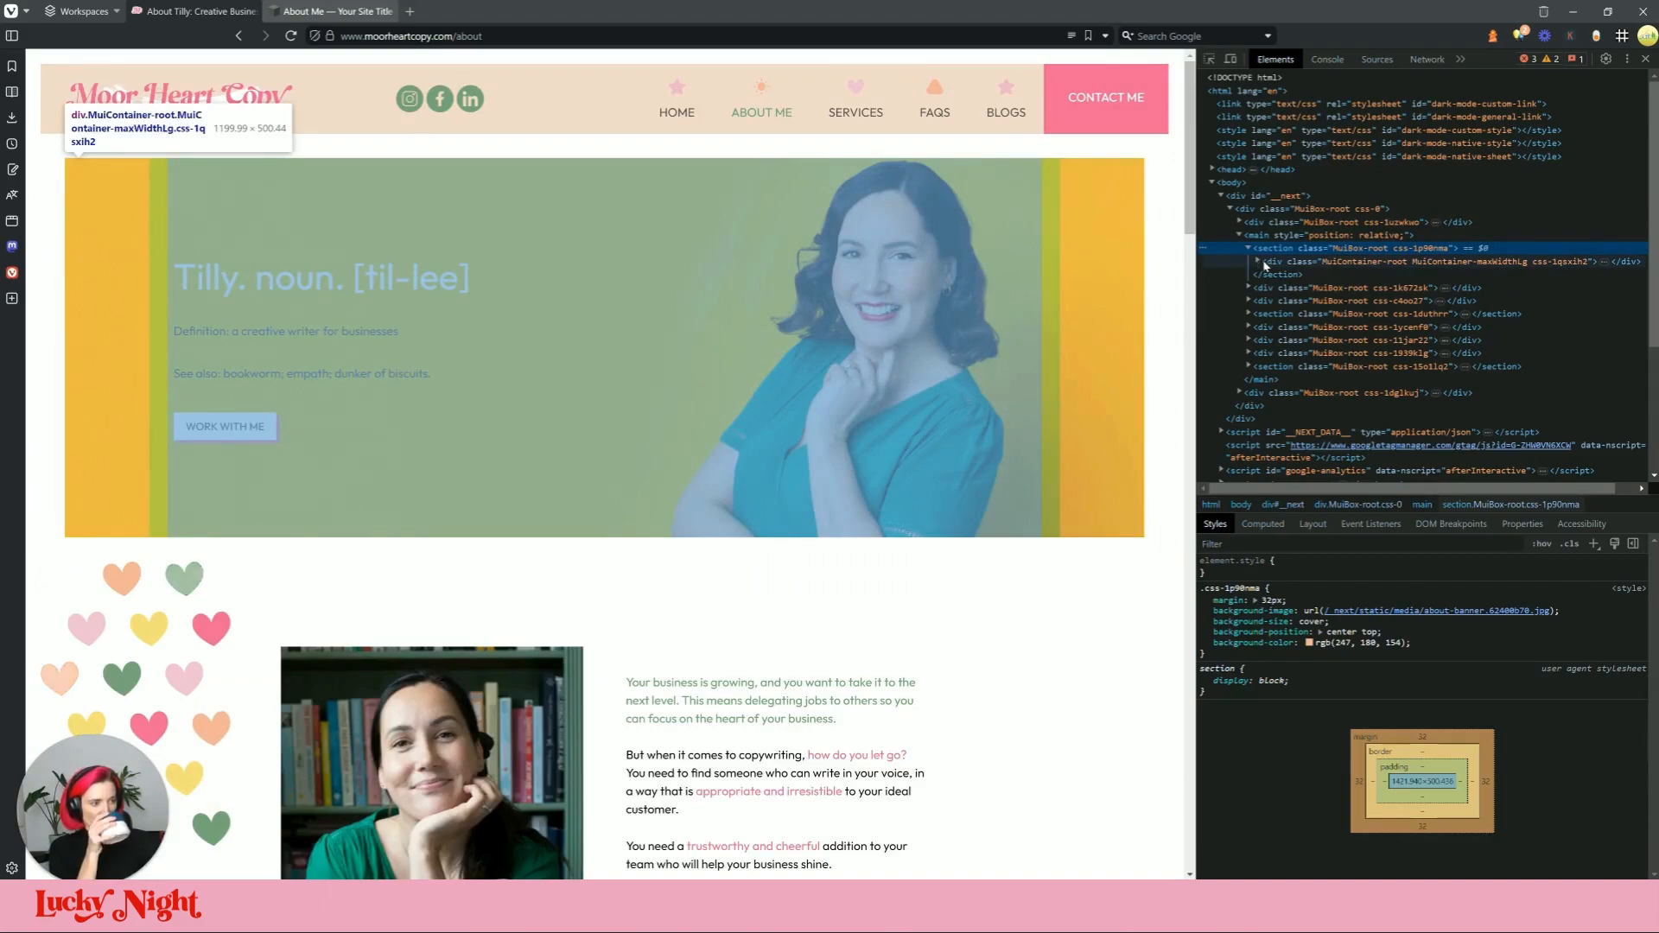
mouse_move(1497, 621)
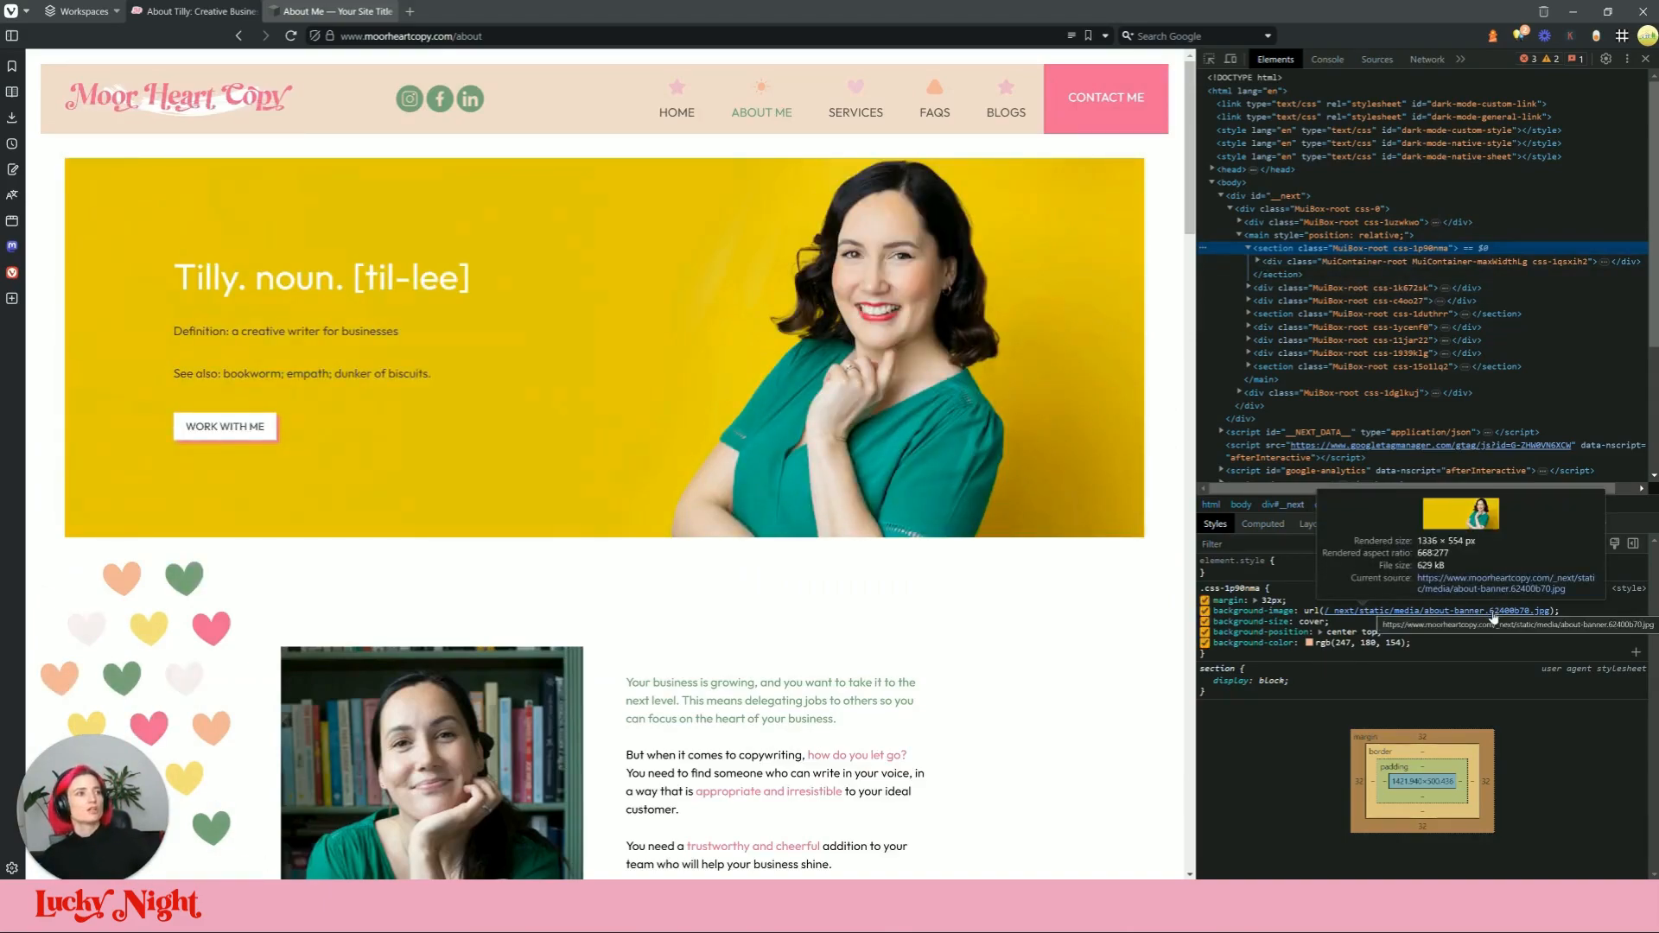
left_click(1493, 611)
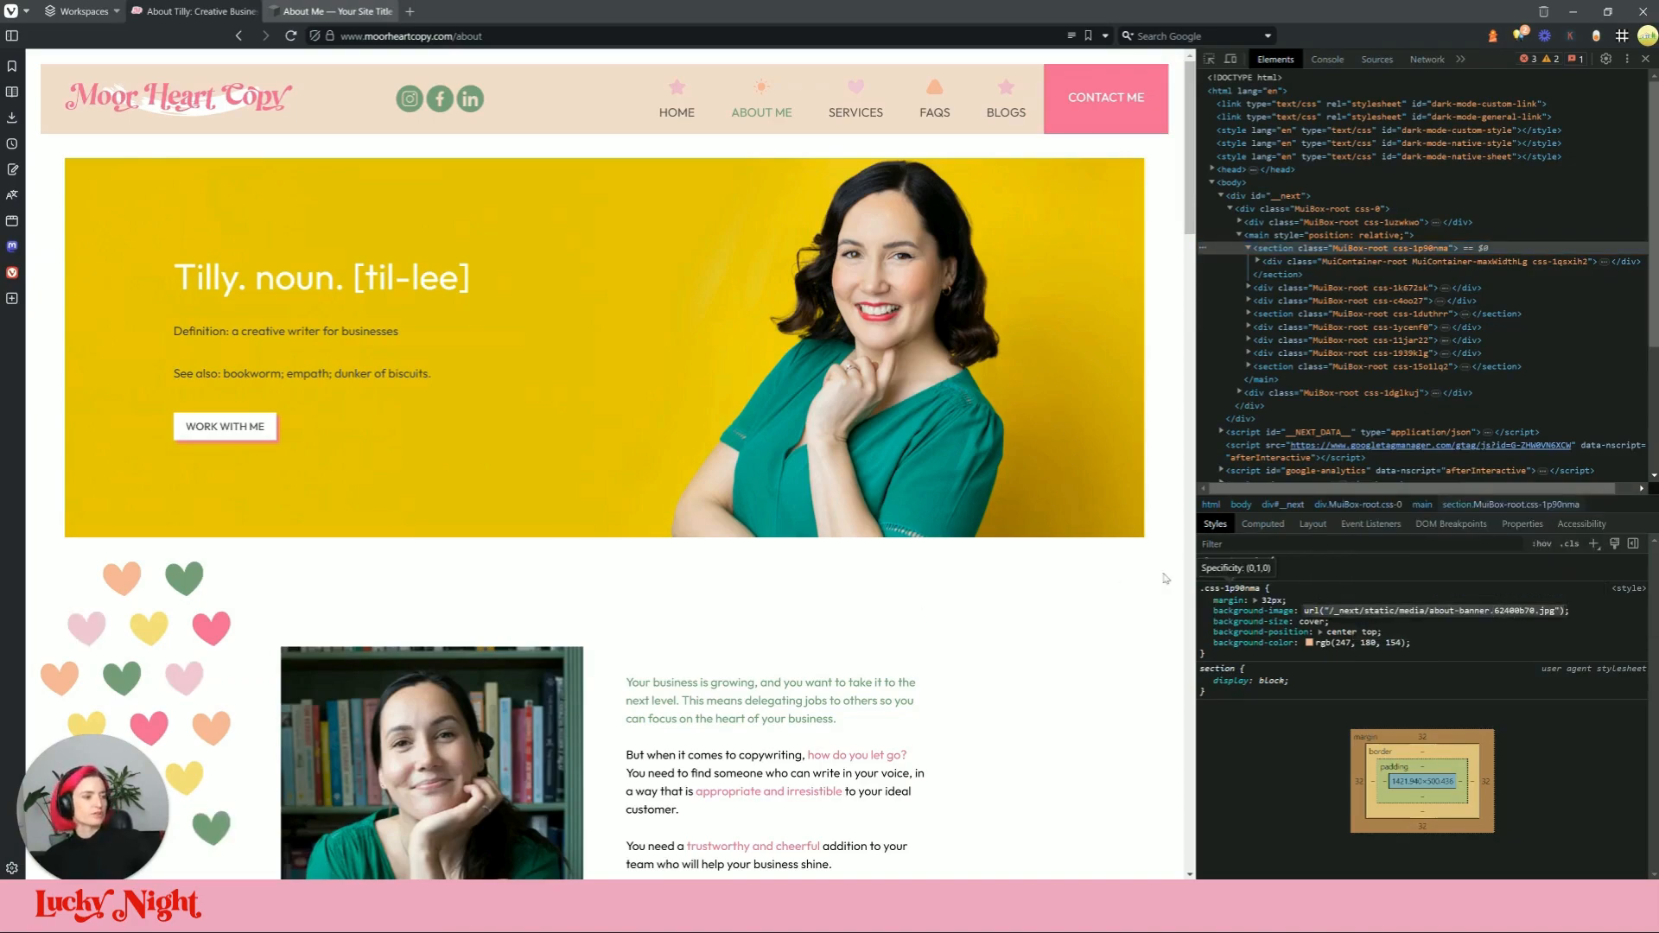
left_click(347, 12)
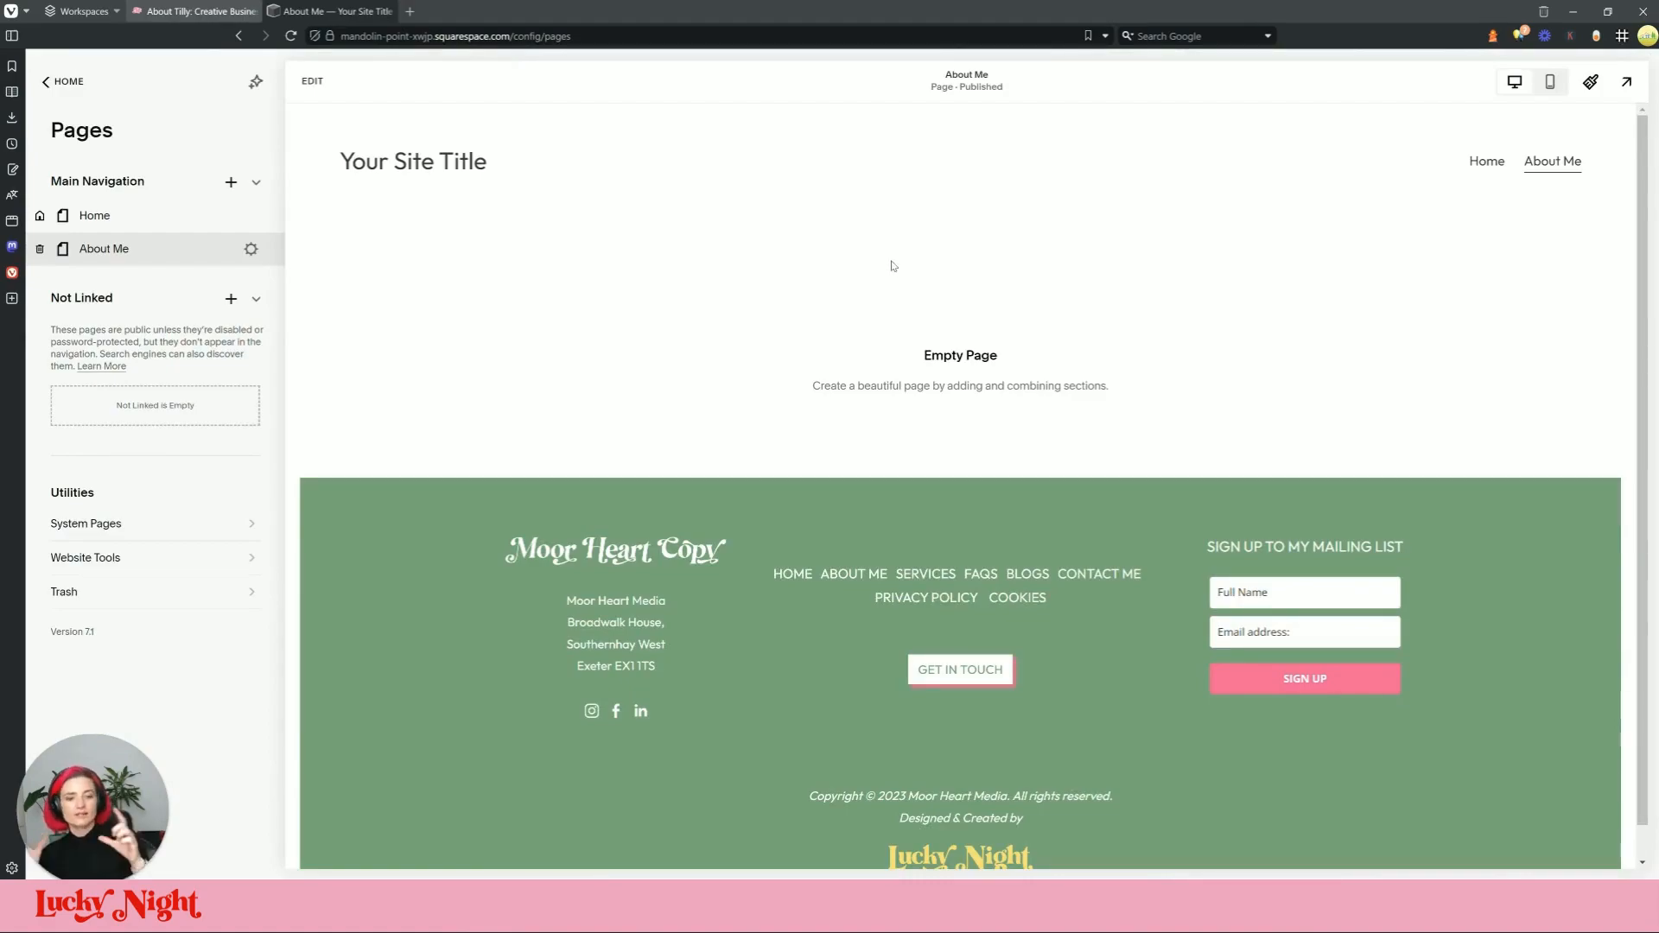
Step: Insert a blank section on the About Me page and open its Background settings, comparing with the live page
left_click(312, 81)
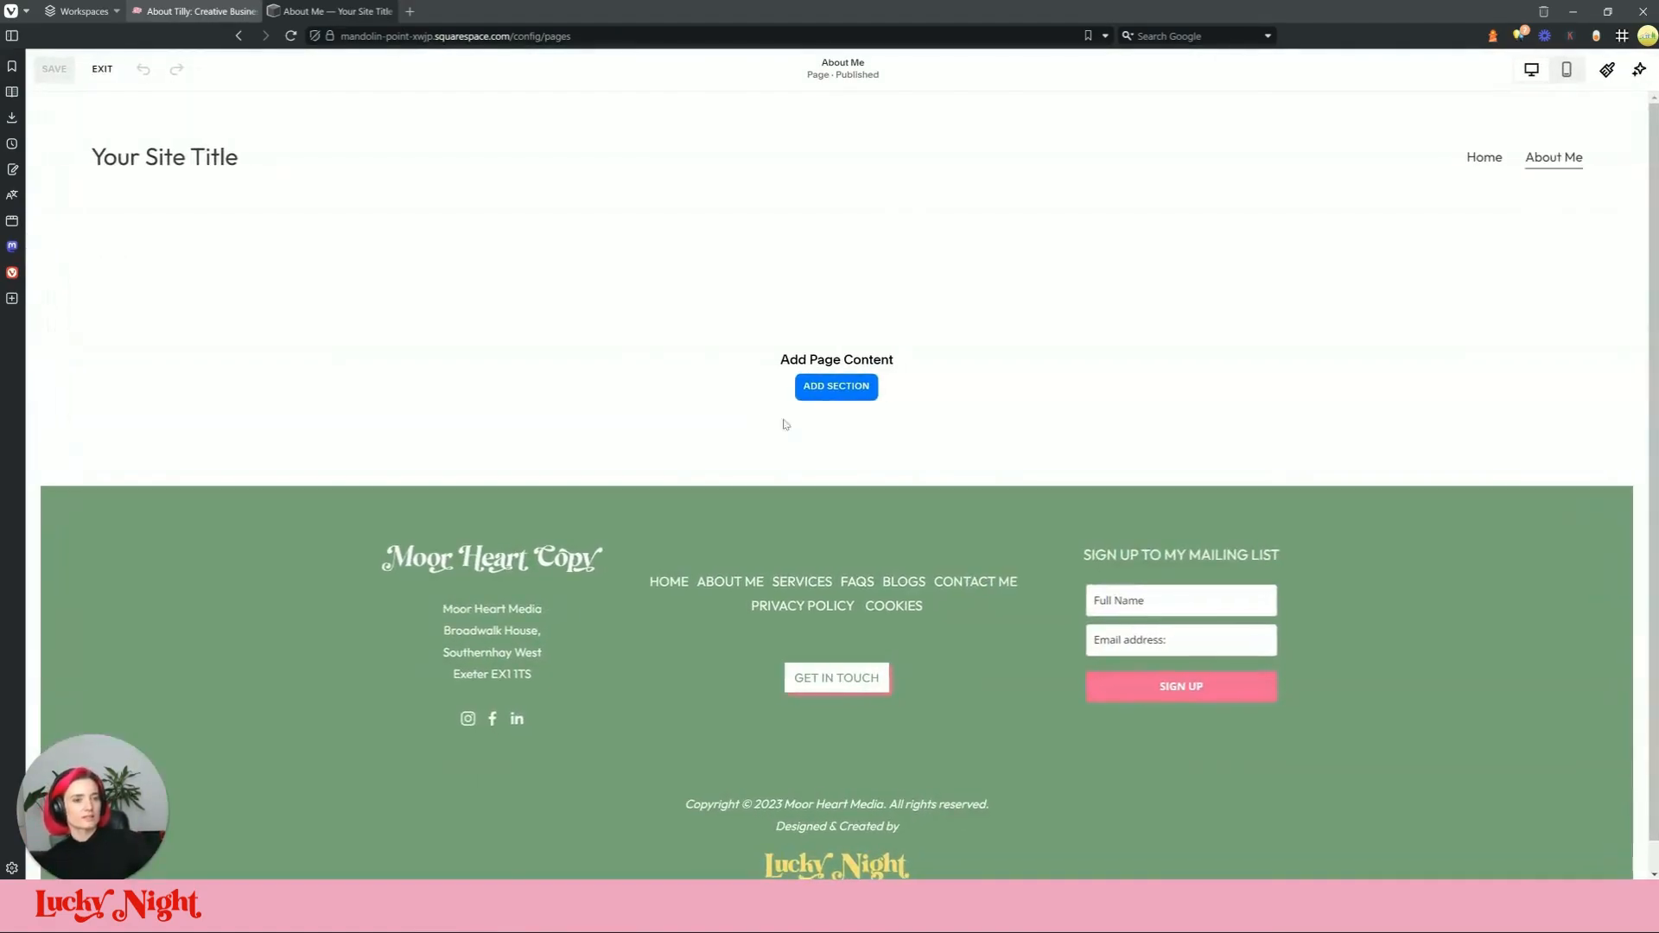
left_click(861, 393)
left_click(195, 12)
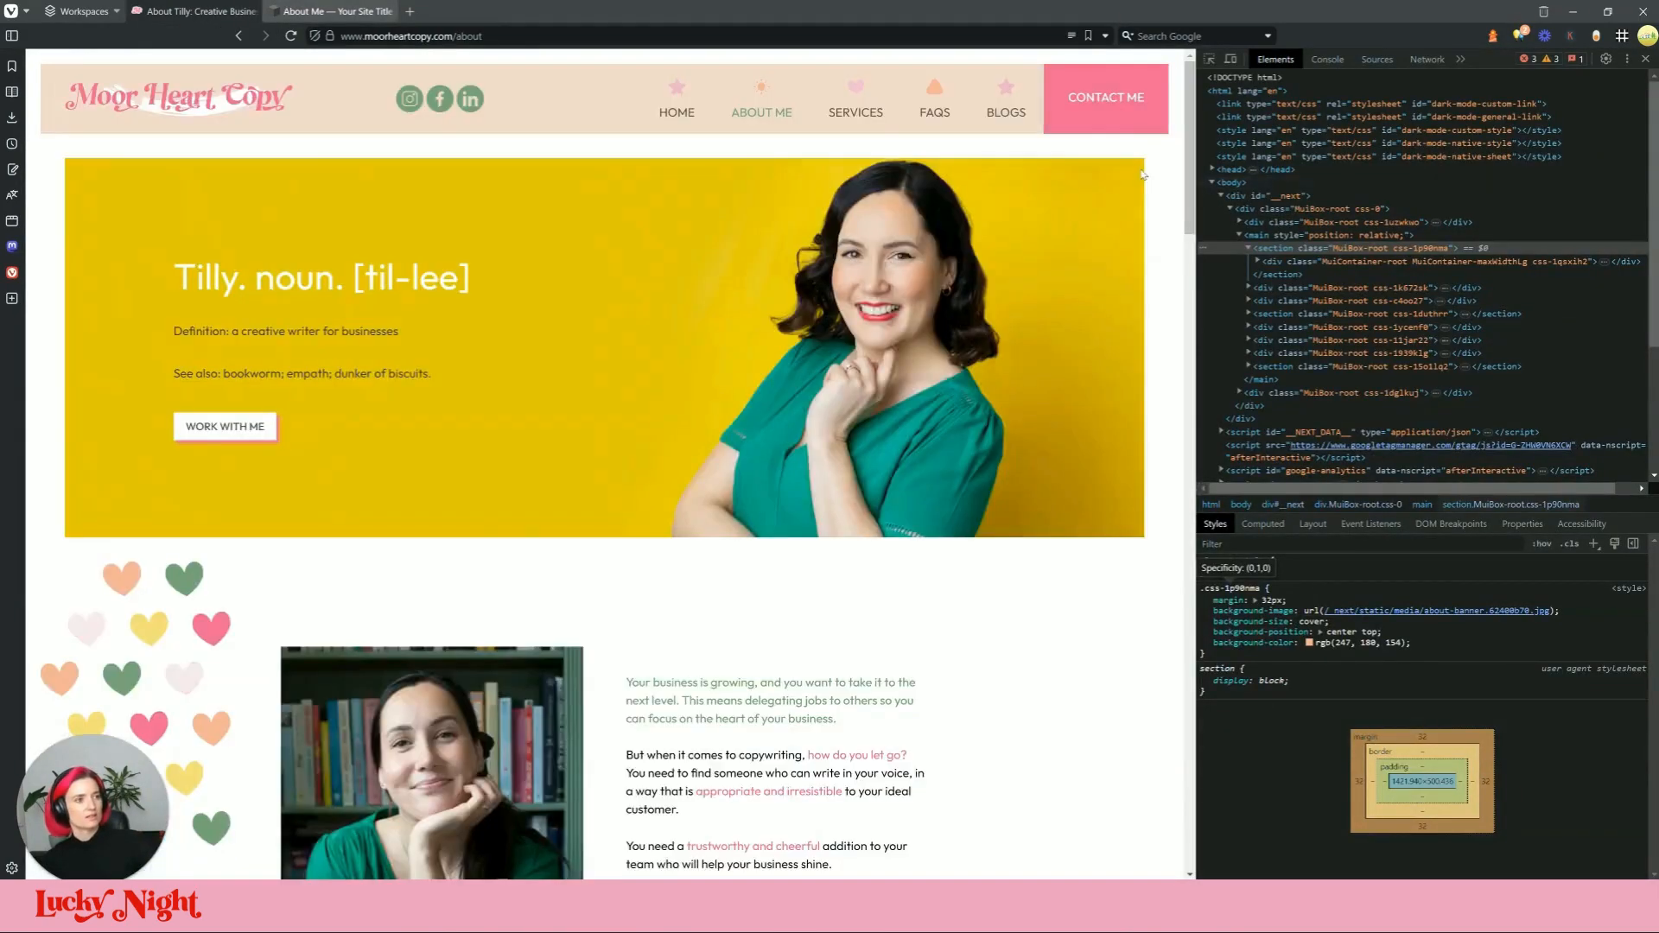
left_click(333, 11)
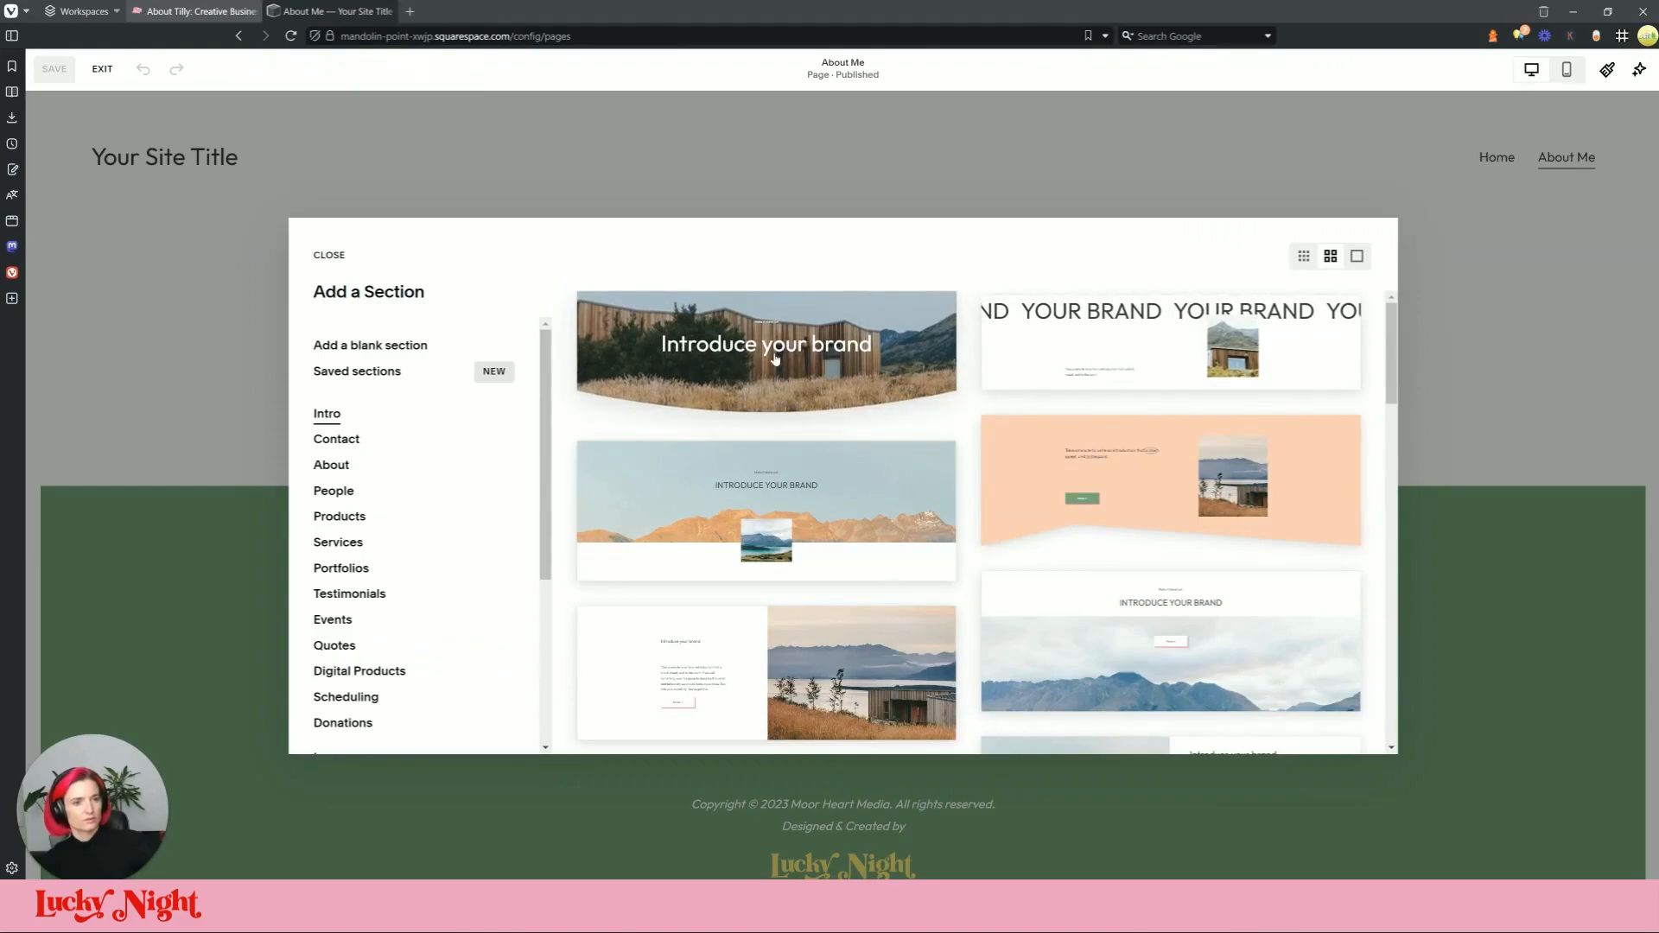
left_click(372, 346)
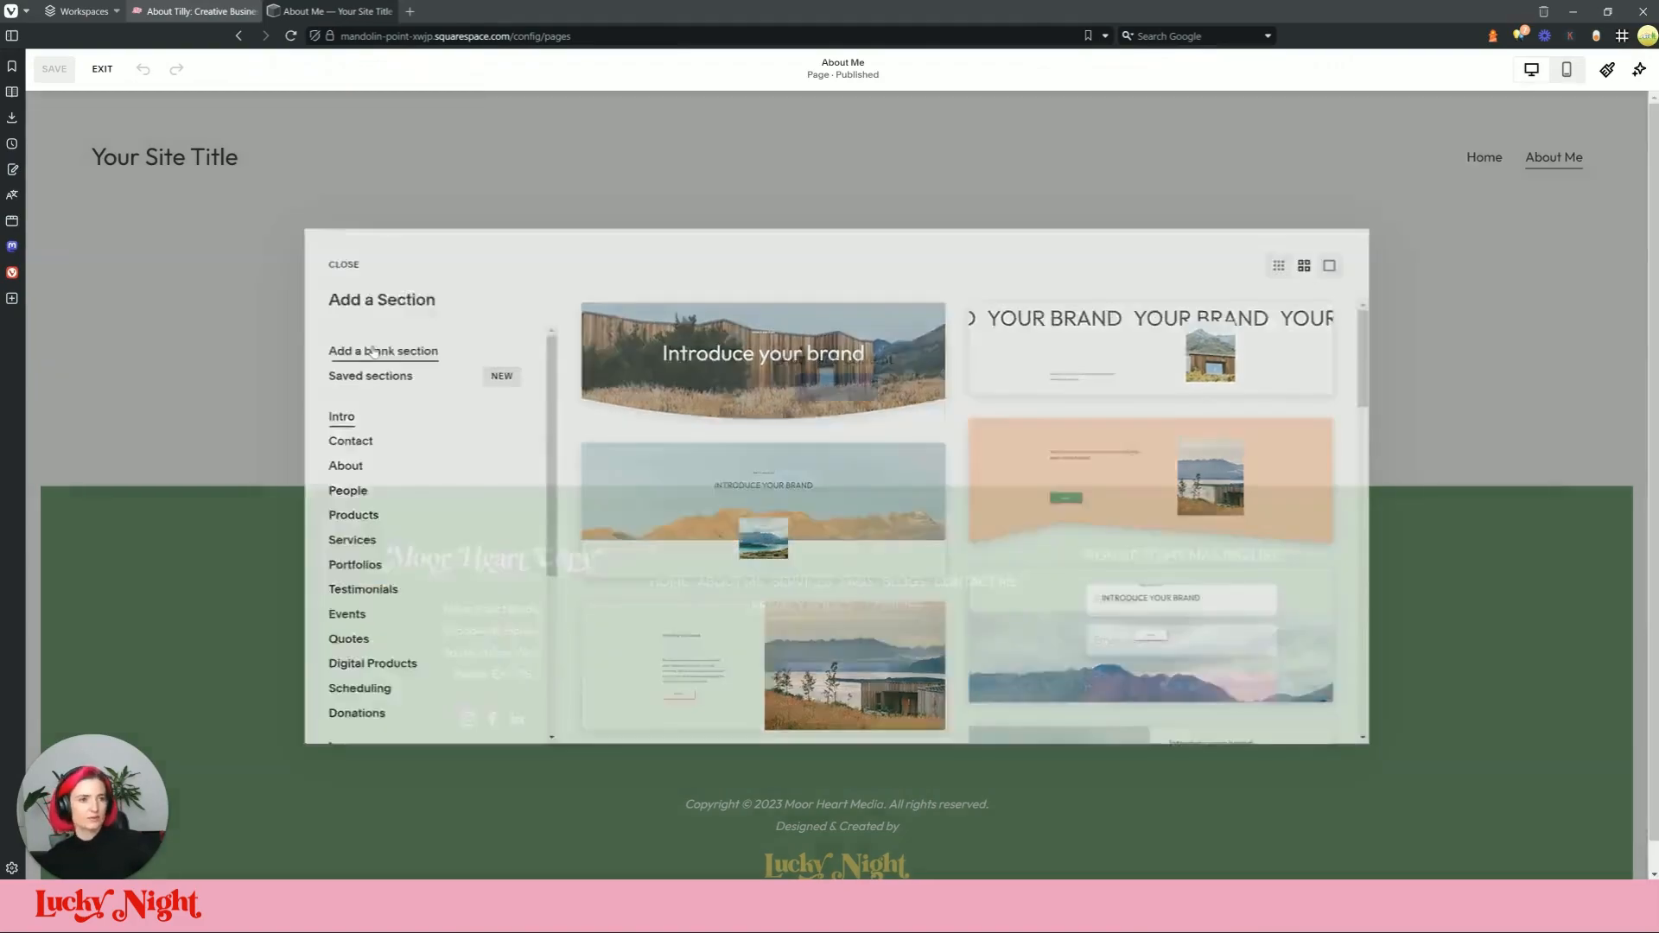
left_click(1555, 304)
left_click(1499, 332)
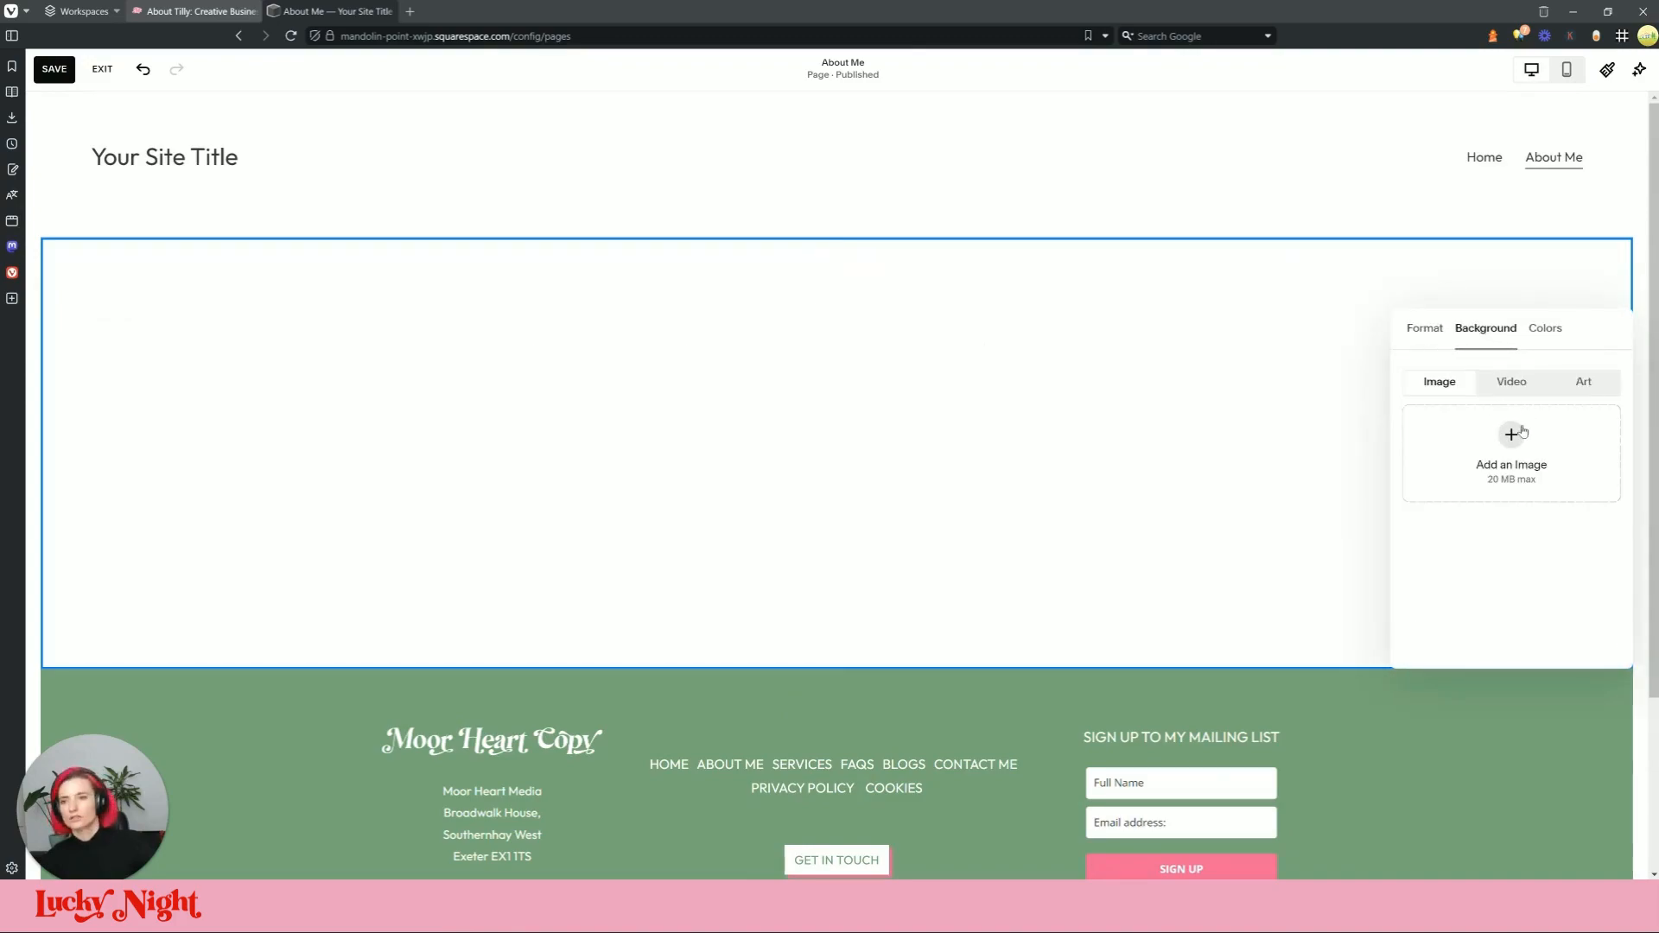
left_click(194, 10)
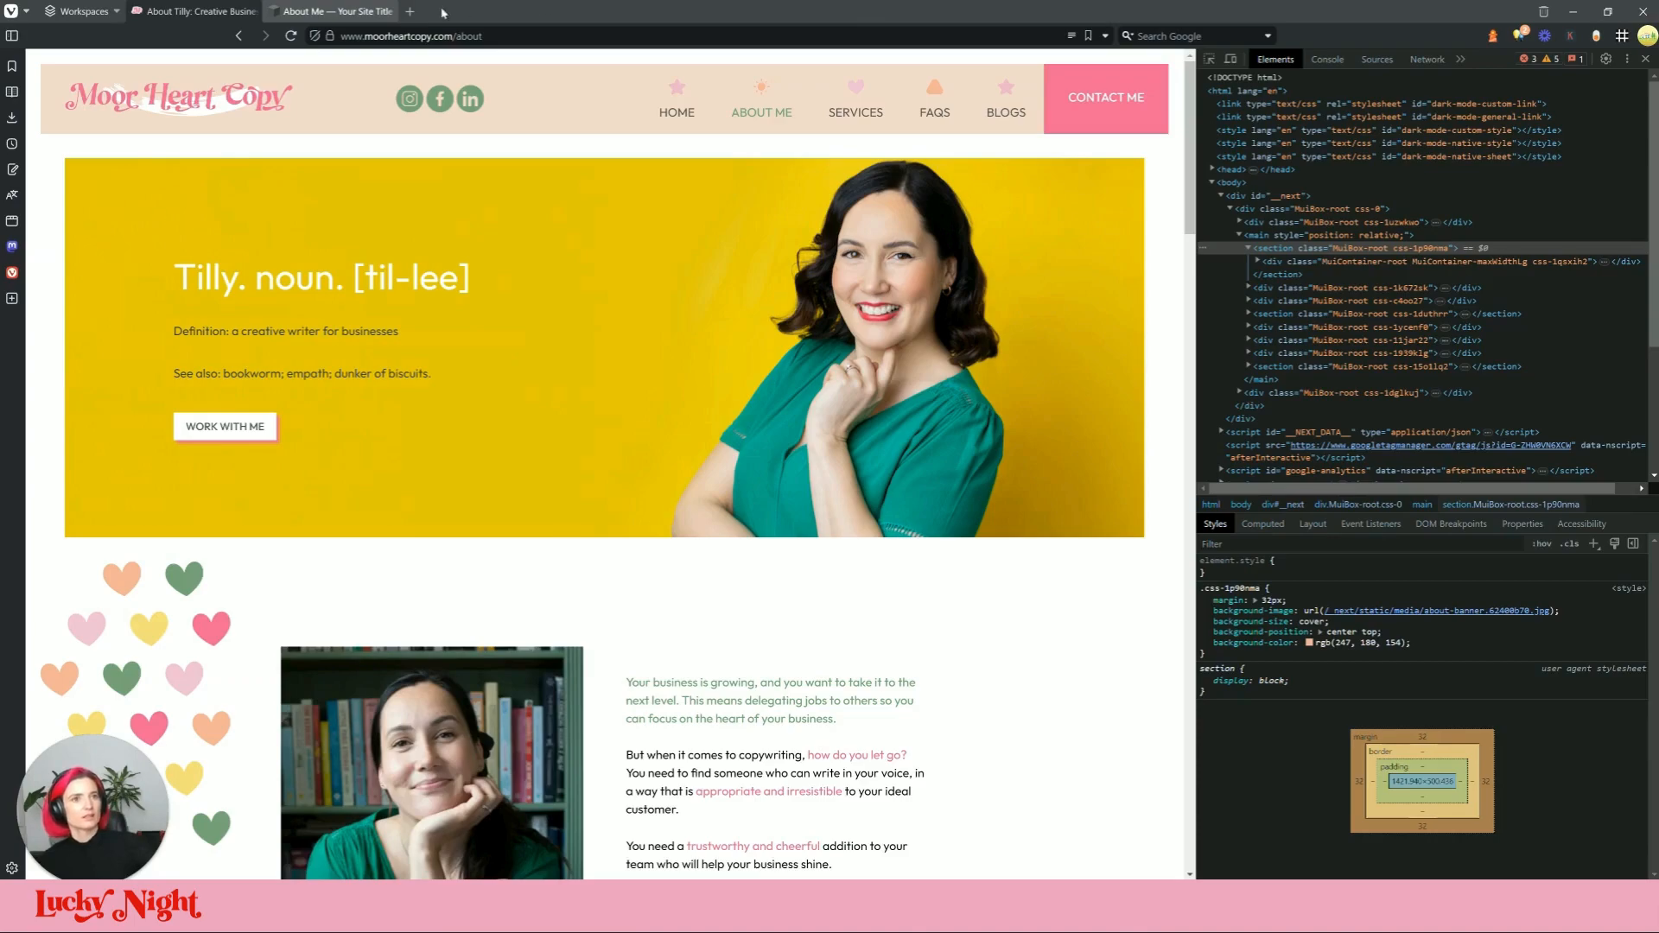
Step: Upload about-banner from the project's public/images folder as the section's background image
left_click(337, 11)
left_click(1511, 434)
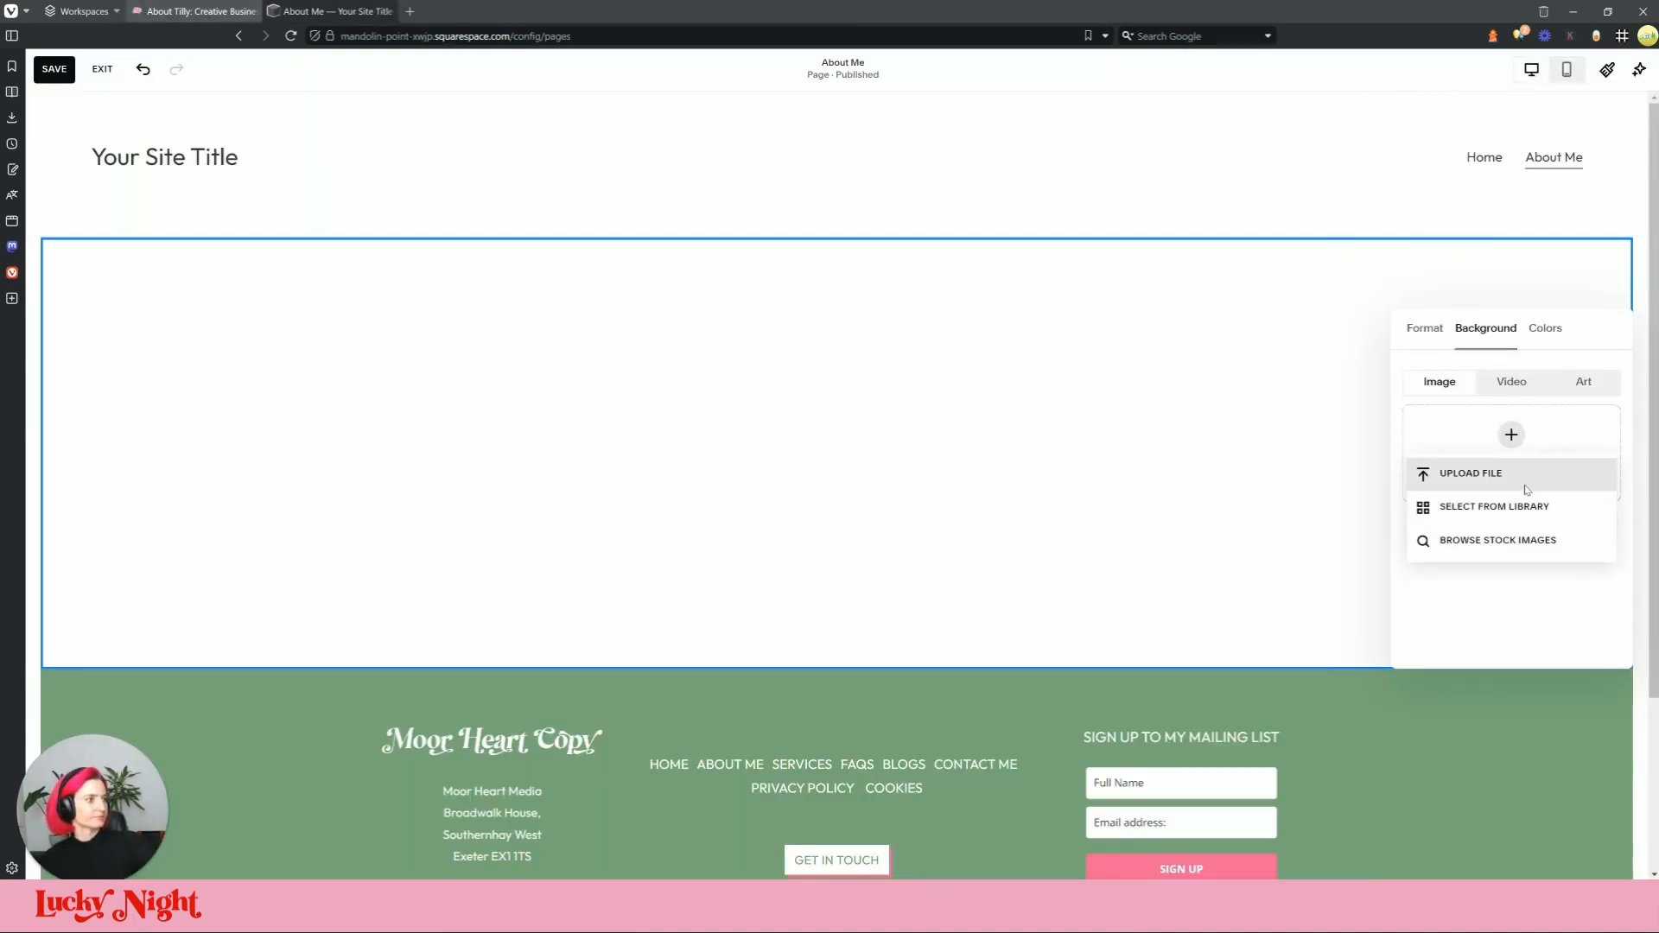
left_click(1460, 470)
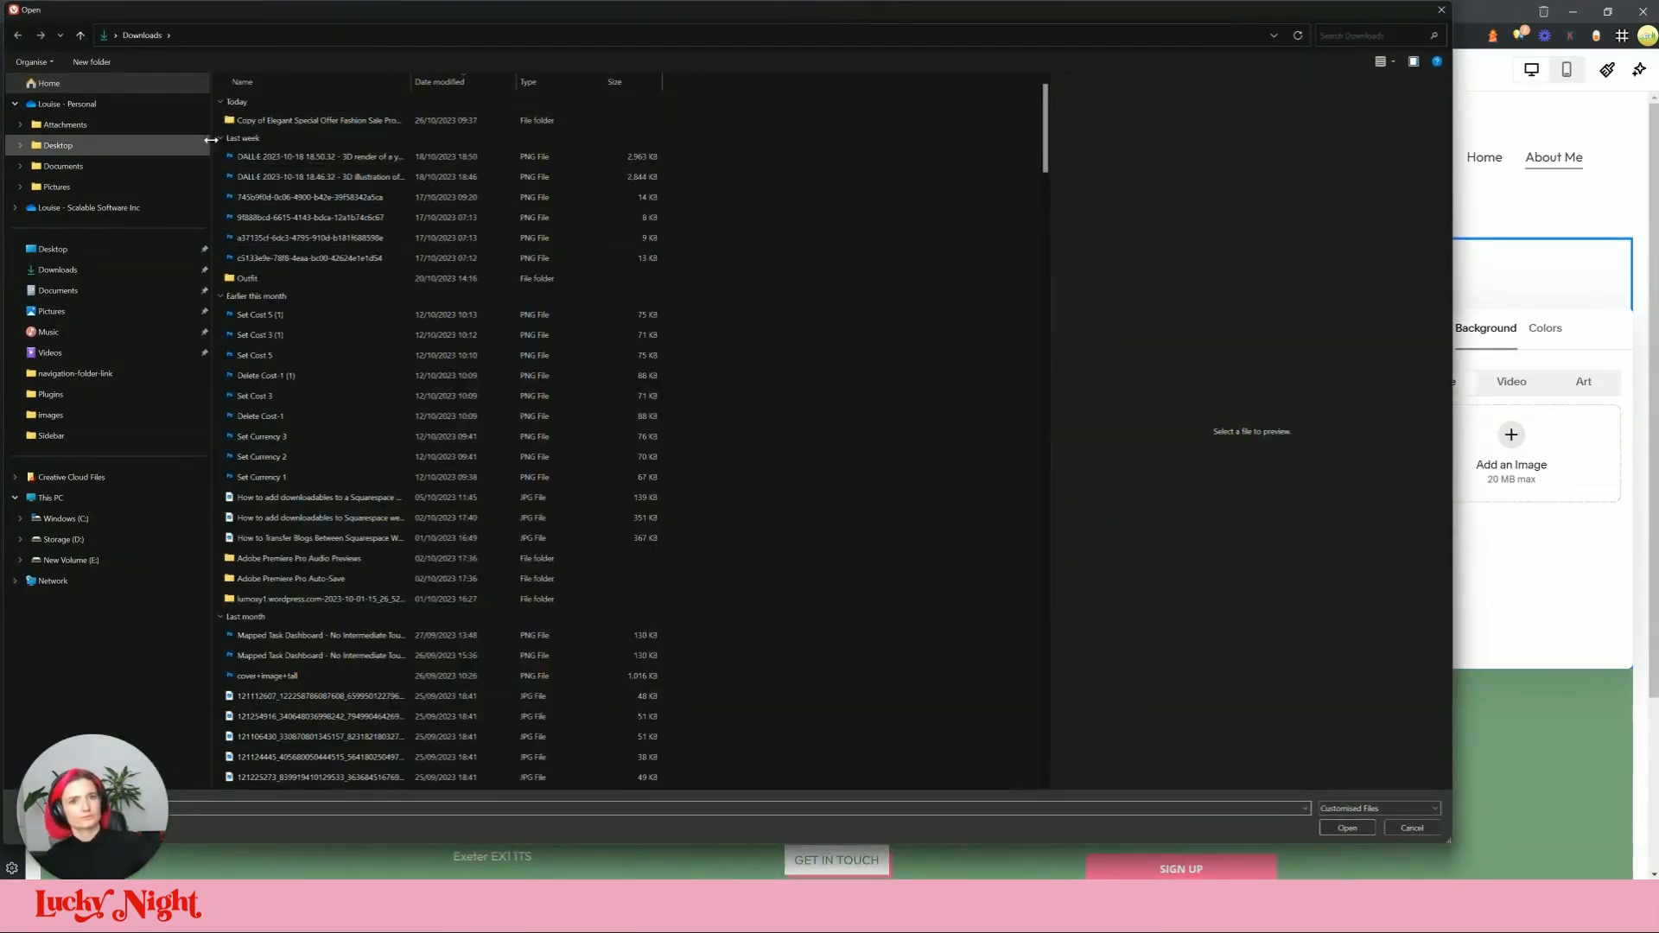
left_click(50, 415)
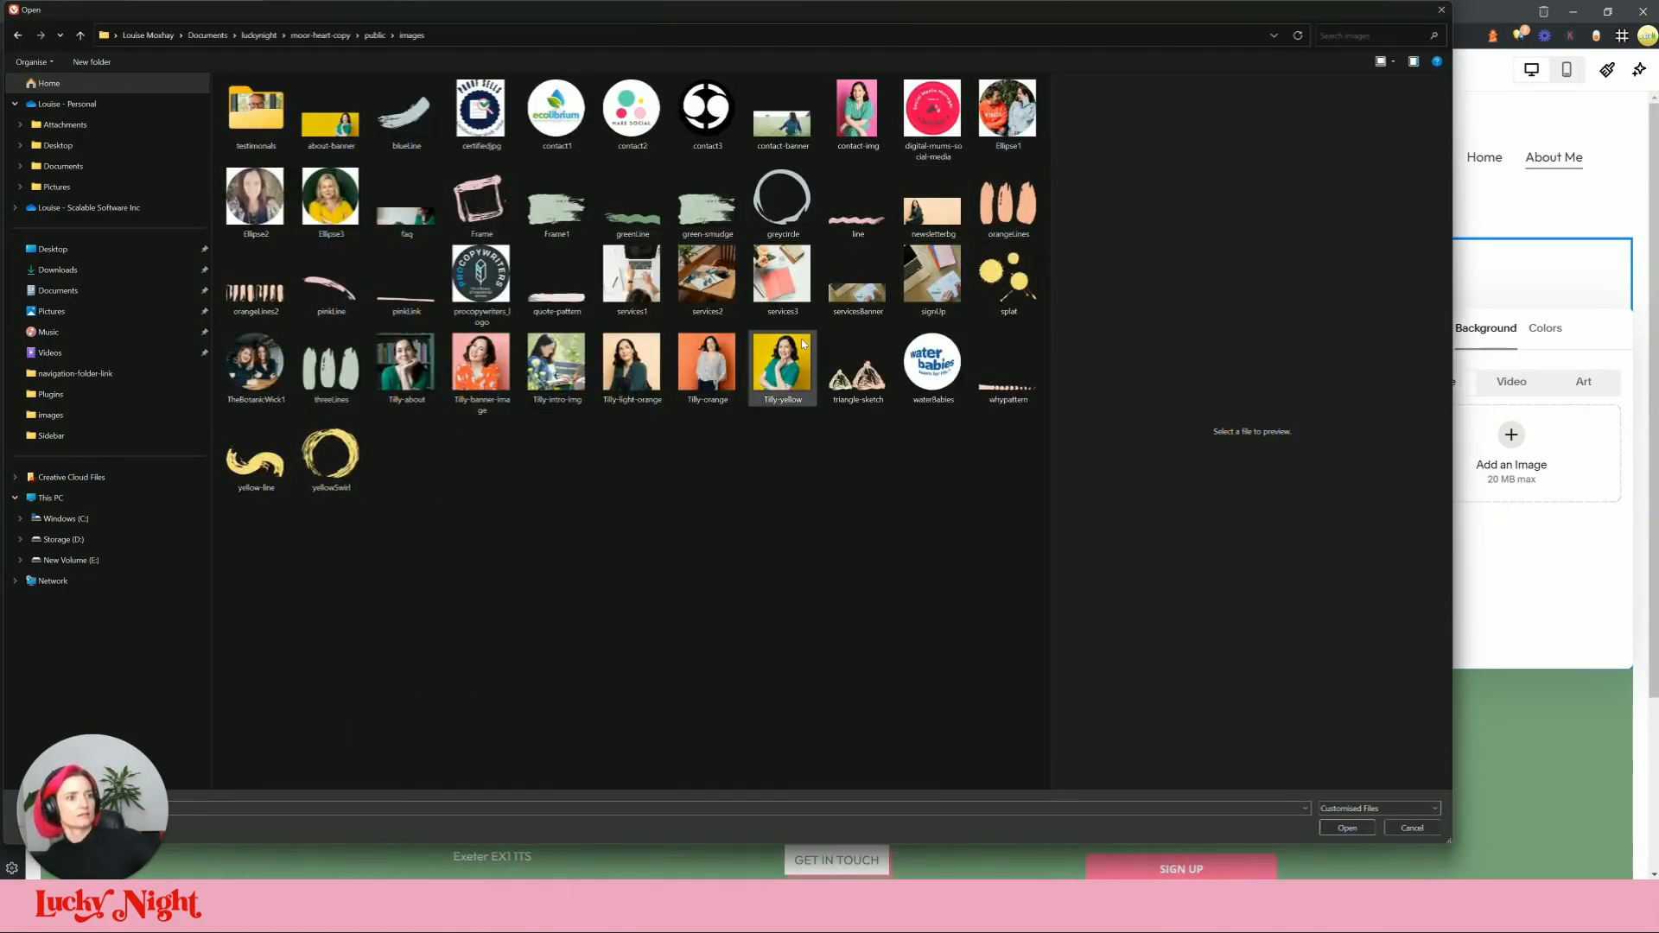
left_click(345, 132)
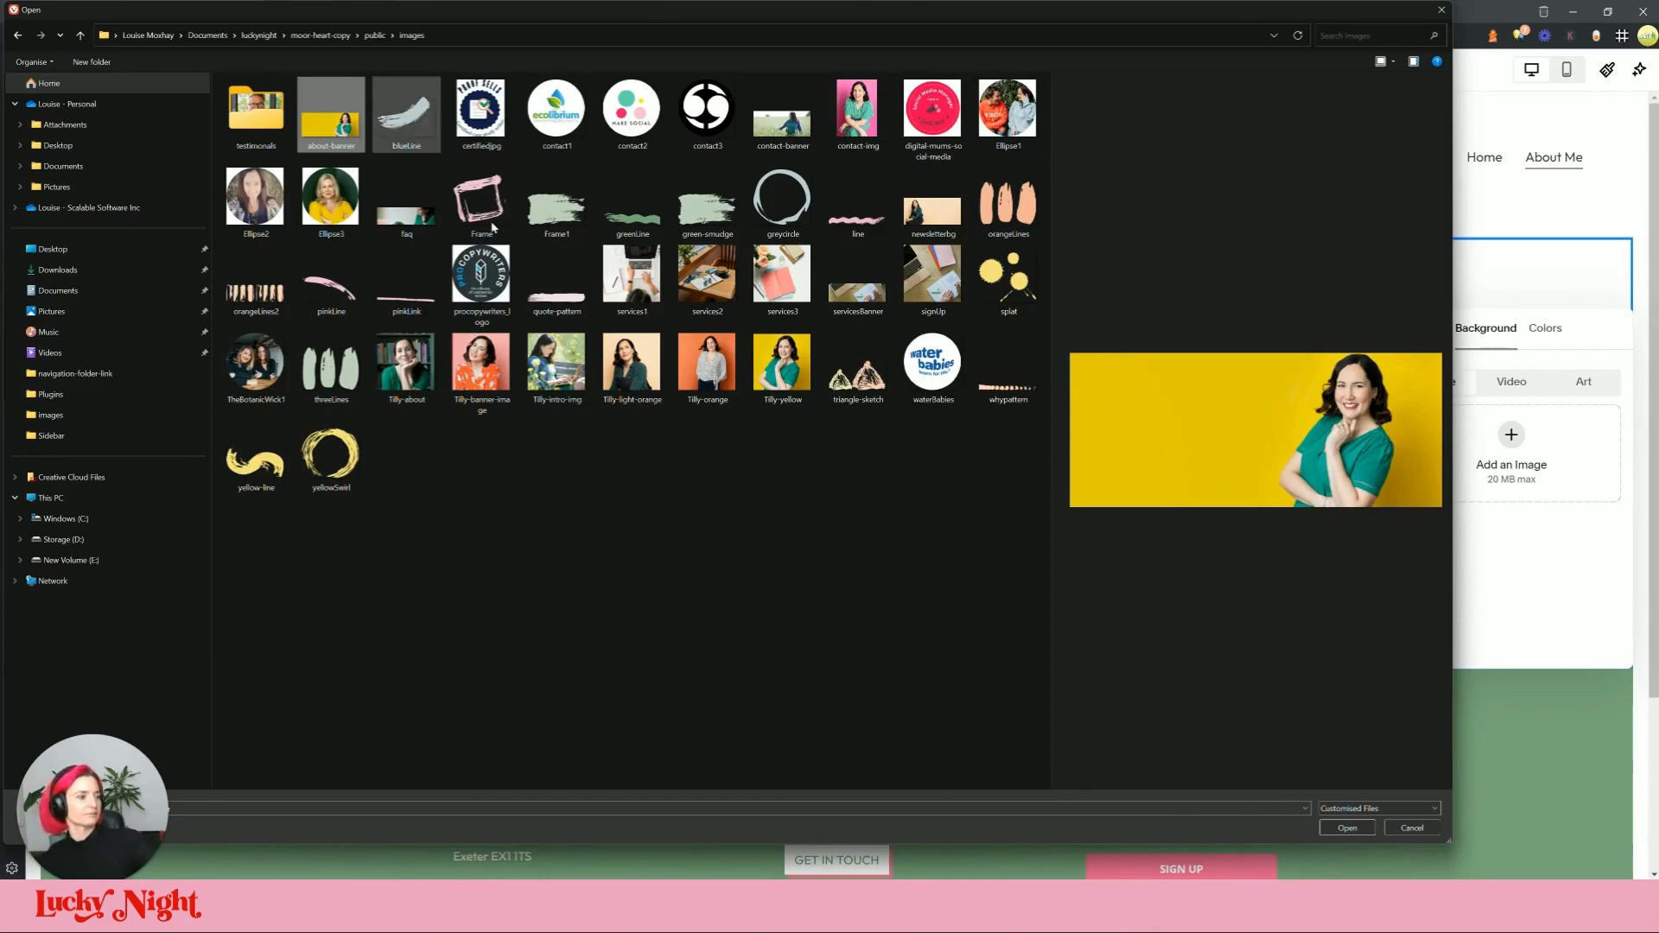
left_click(1348, 828)
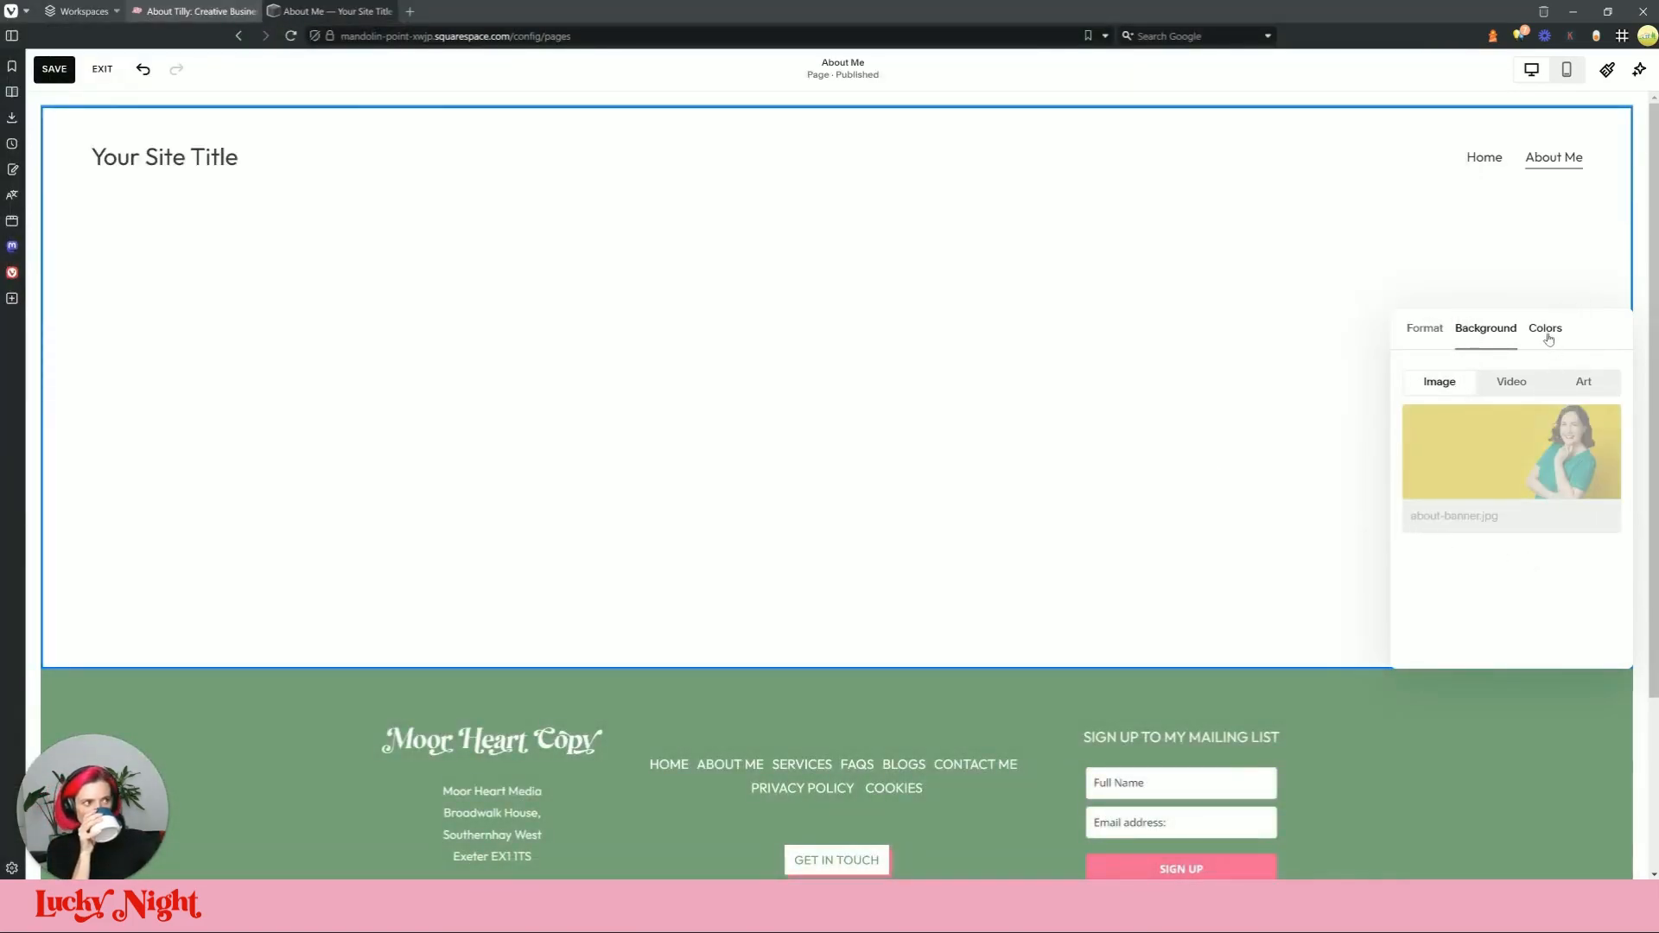
Step: Toggle the banner section's fill-screen layout off and back on, then close its settings
left_click(1425, 328)
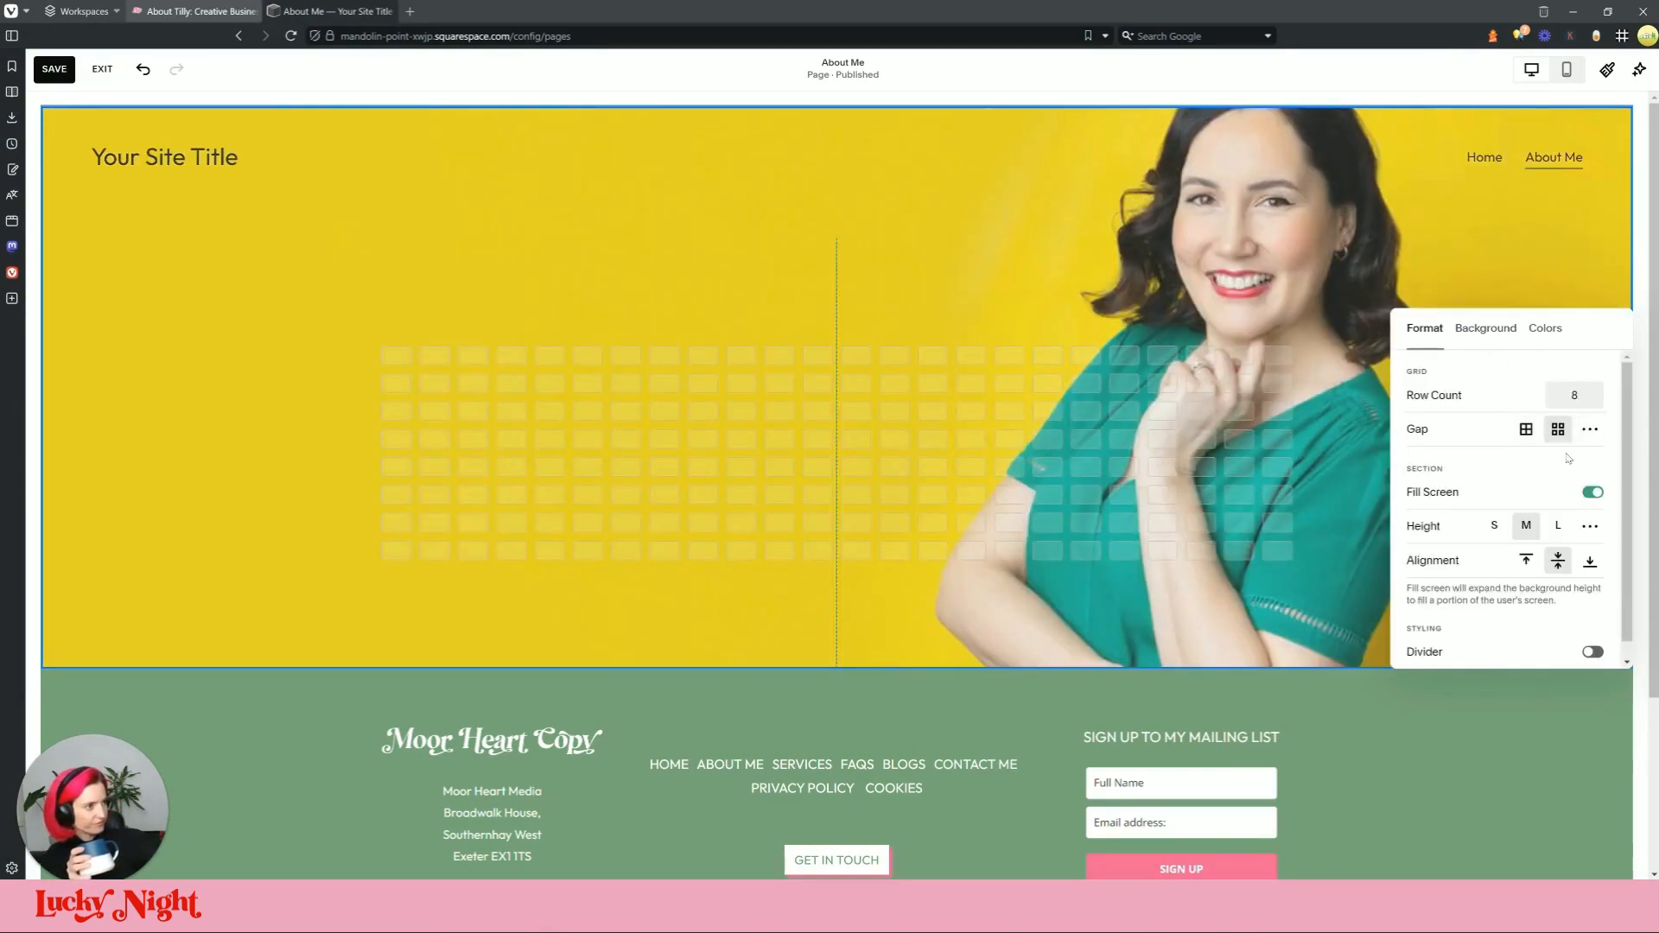
left_click(1594, 494)
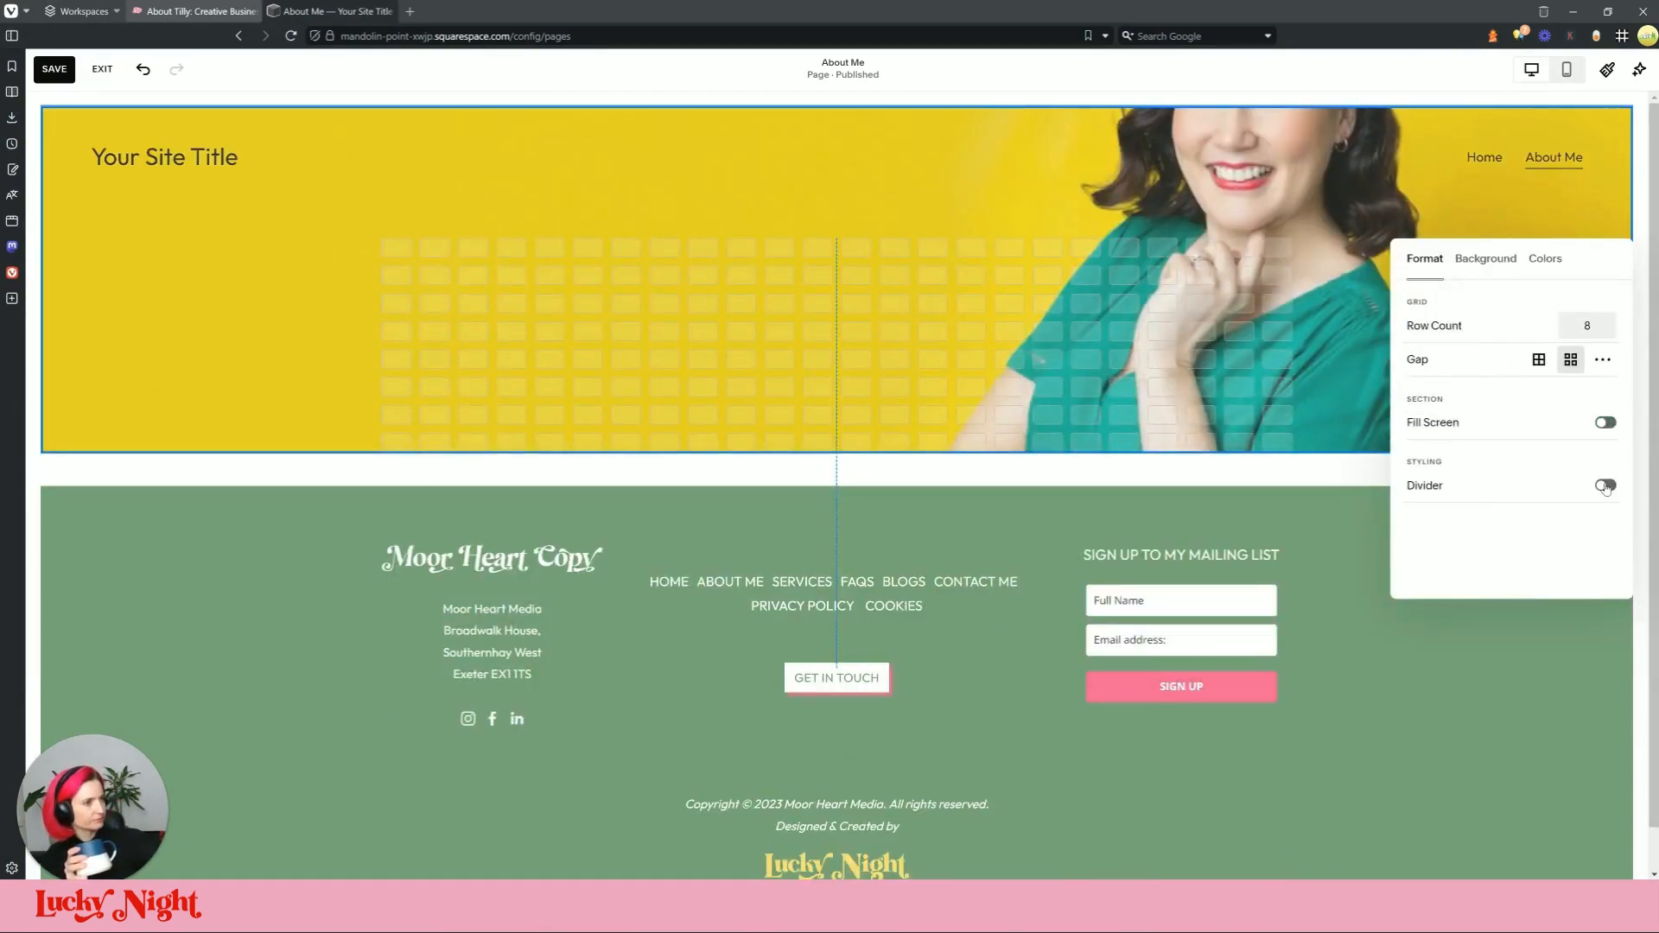
left_click(1615, 425)
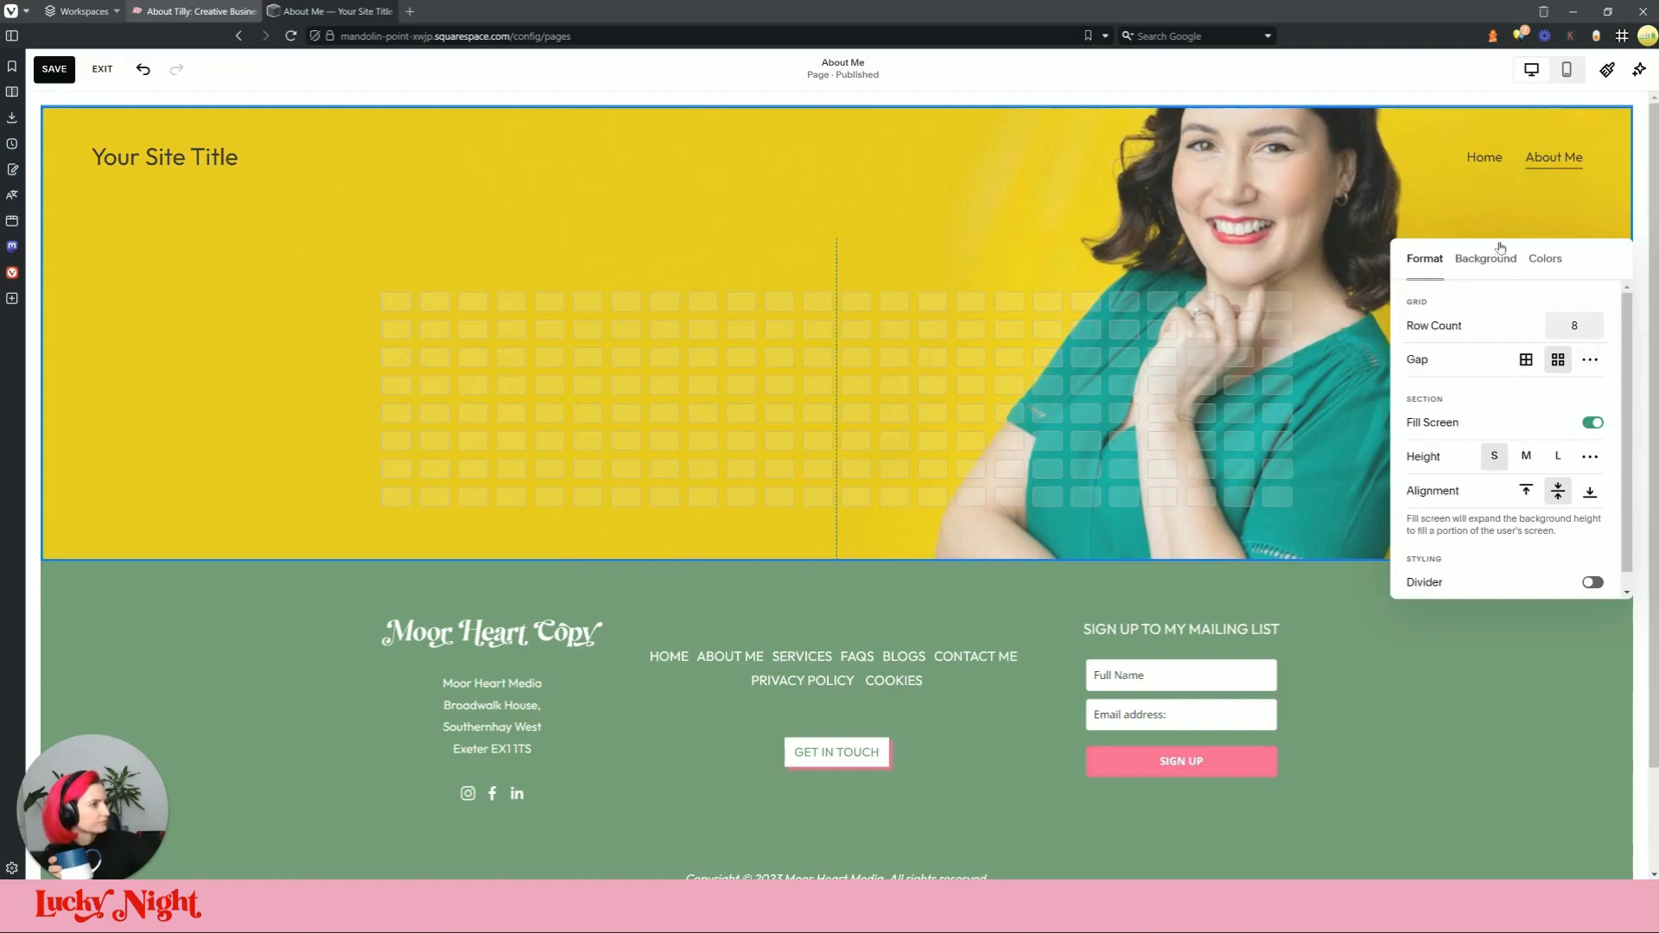
scroll(1475, 490, "down", 1)
left_click(990, 356)
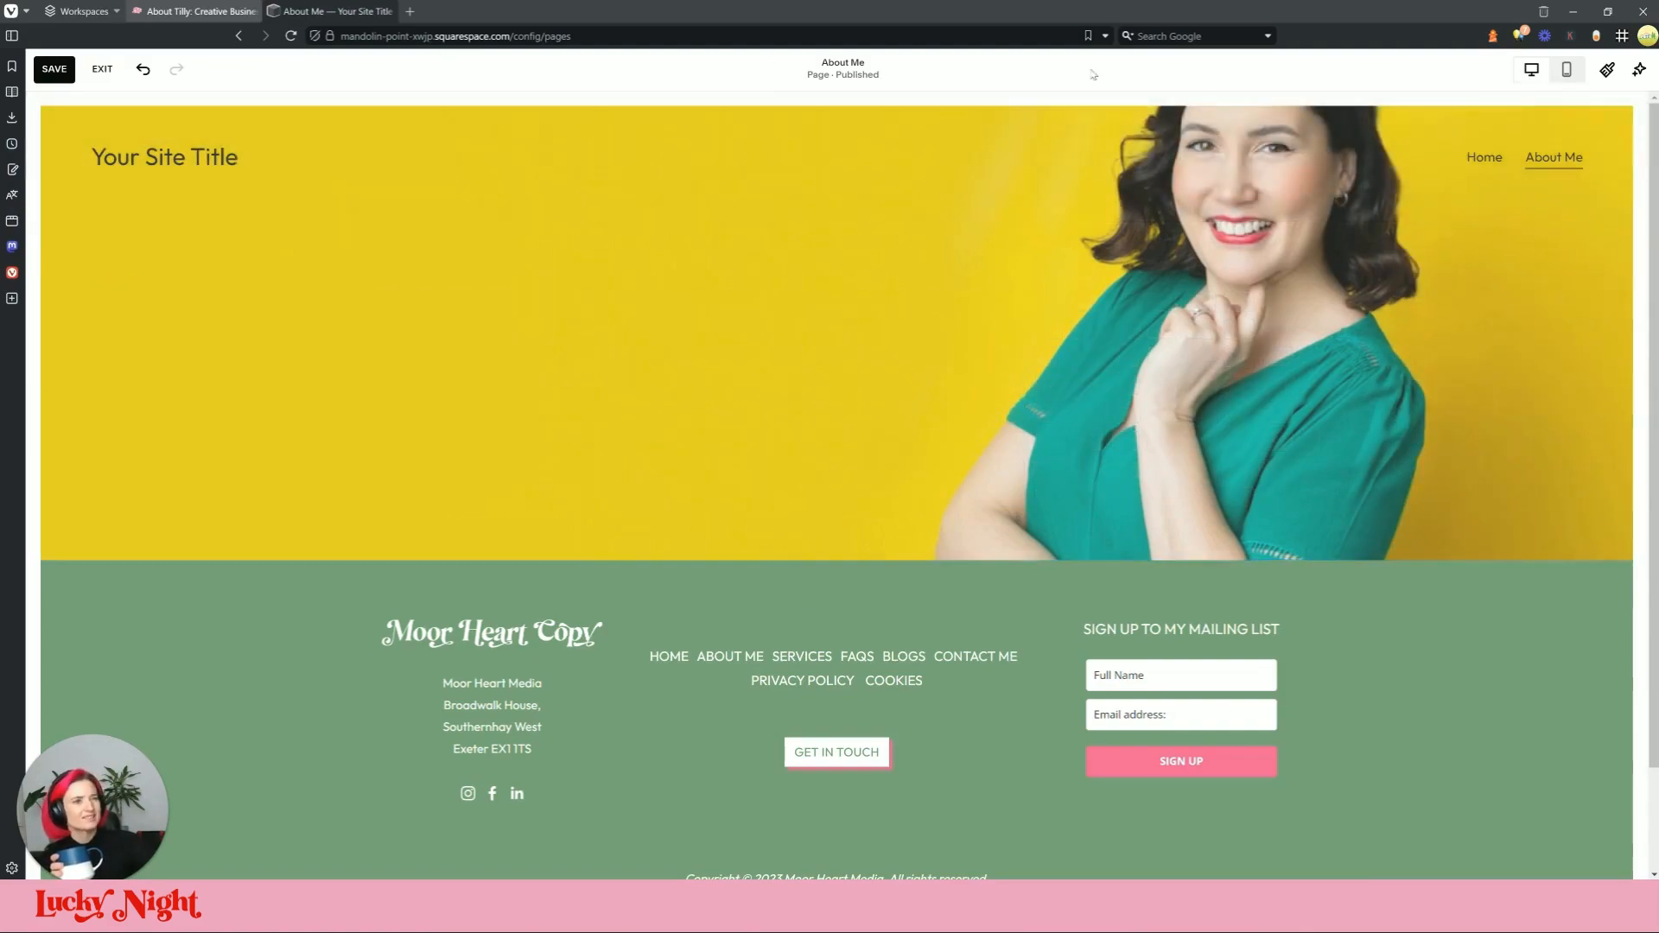
left_click(192, 10)
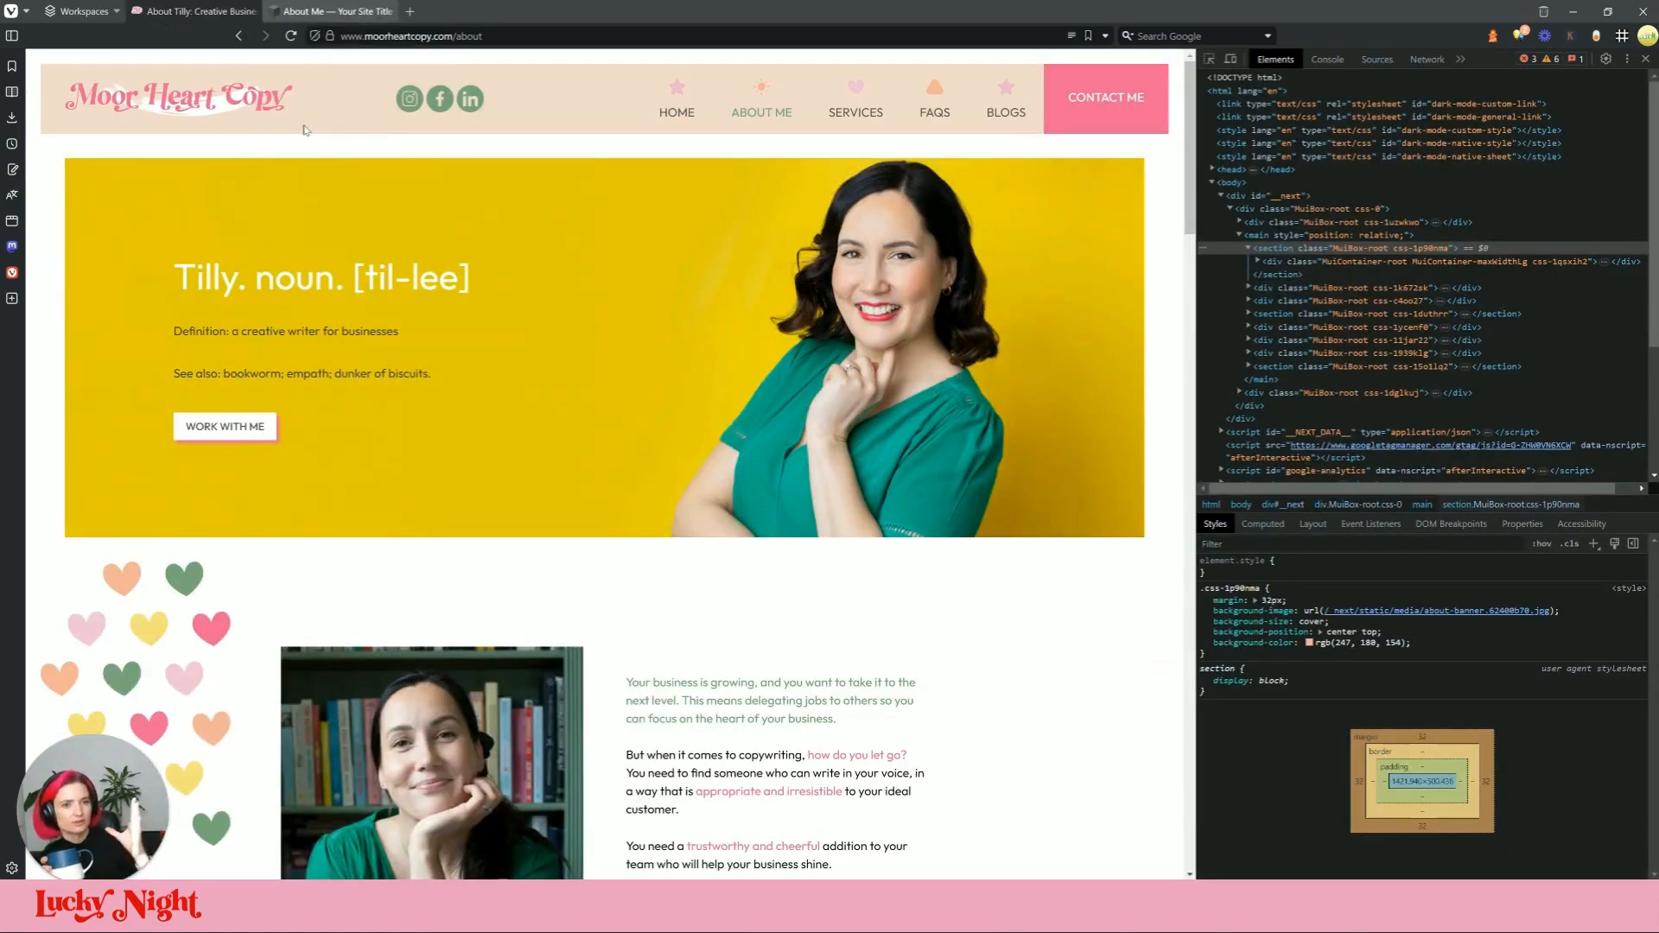
Step: Delete the about-banner background image from the hero section's Background settings
left_click(332, 10)
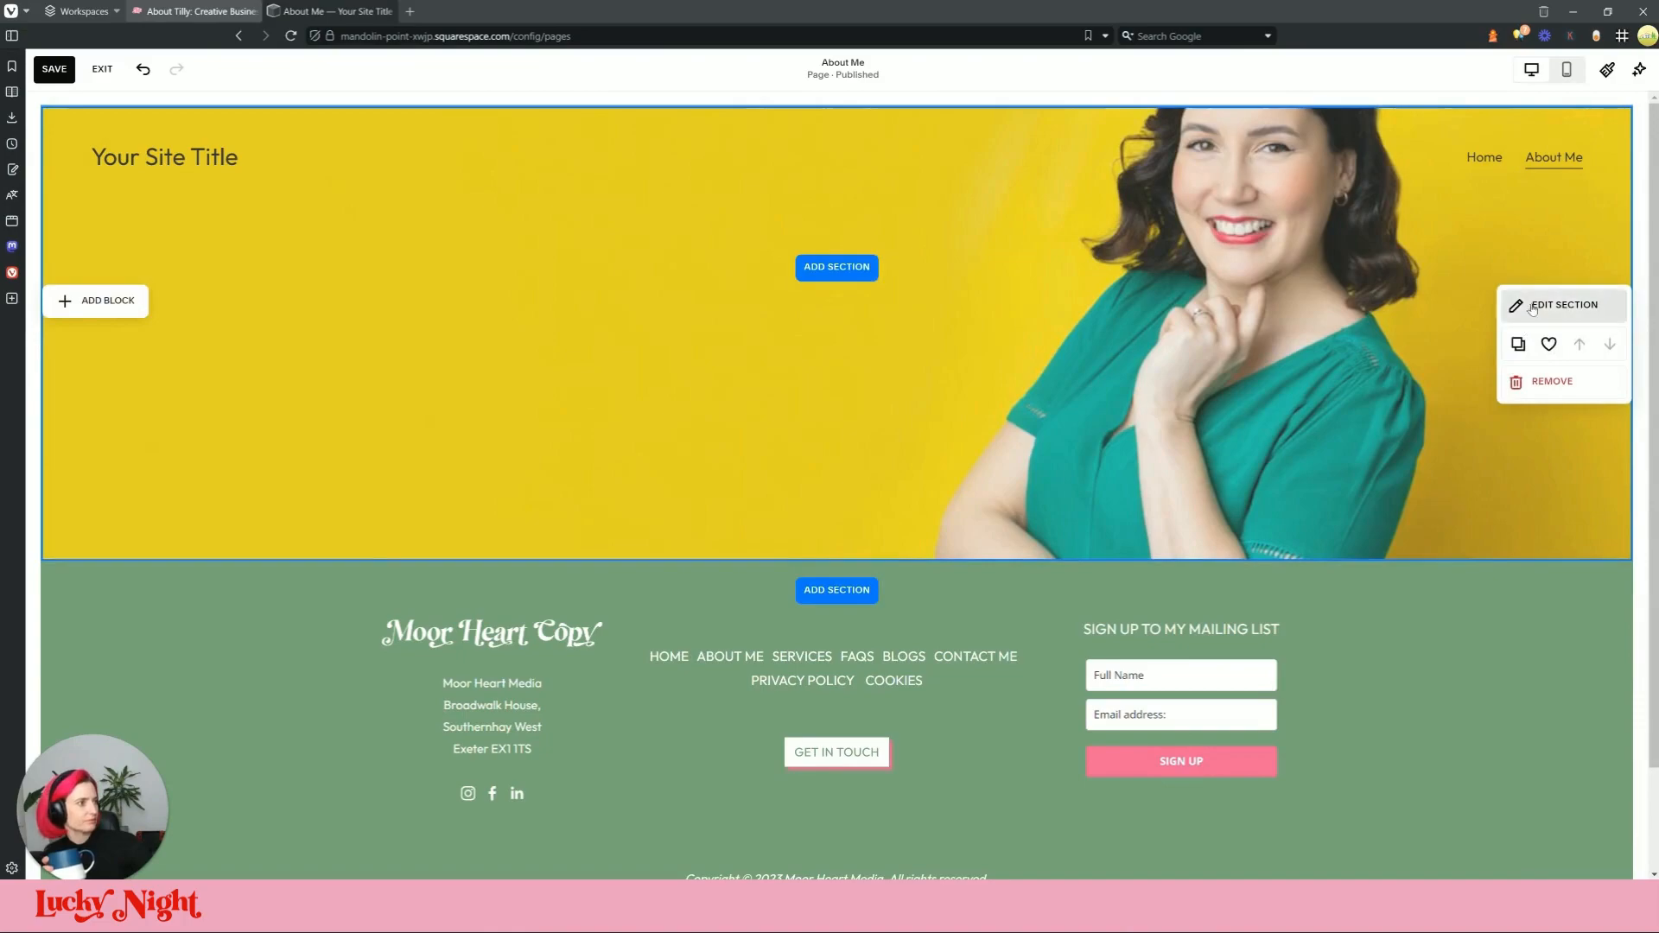
left_click(1559, 304)
left_click(1487, 244)
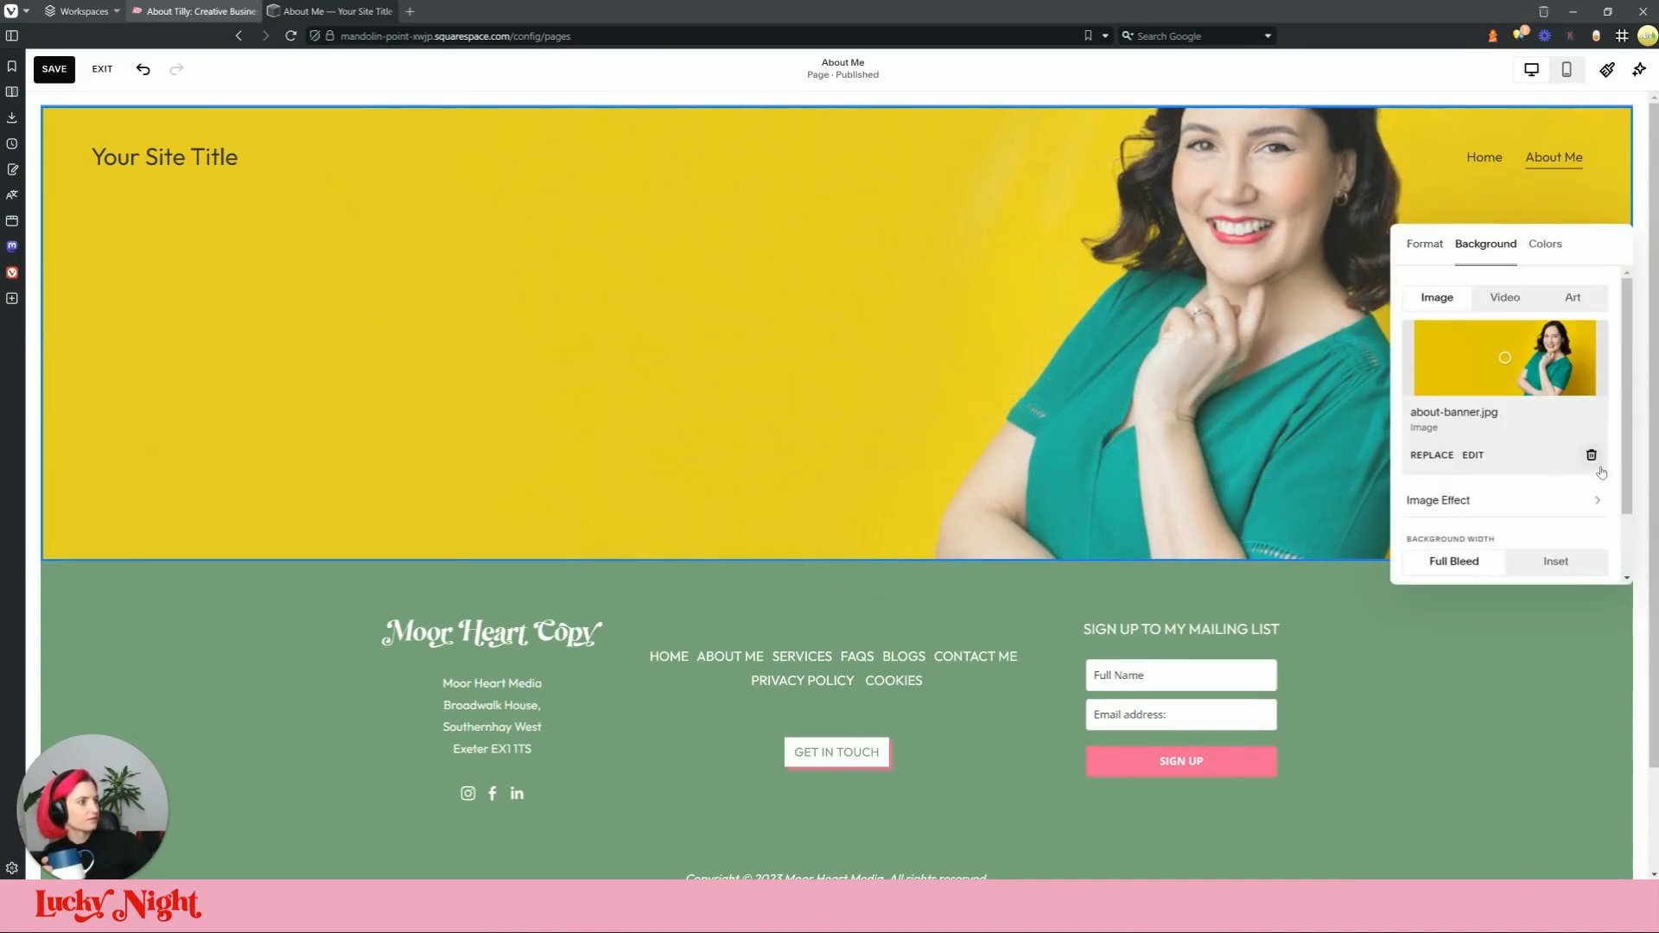
left_click(1591, 455)
left_click(917, 396)
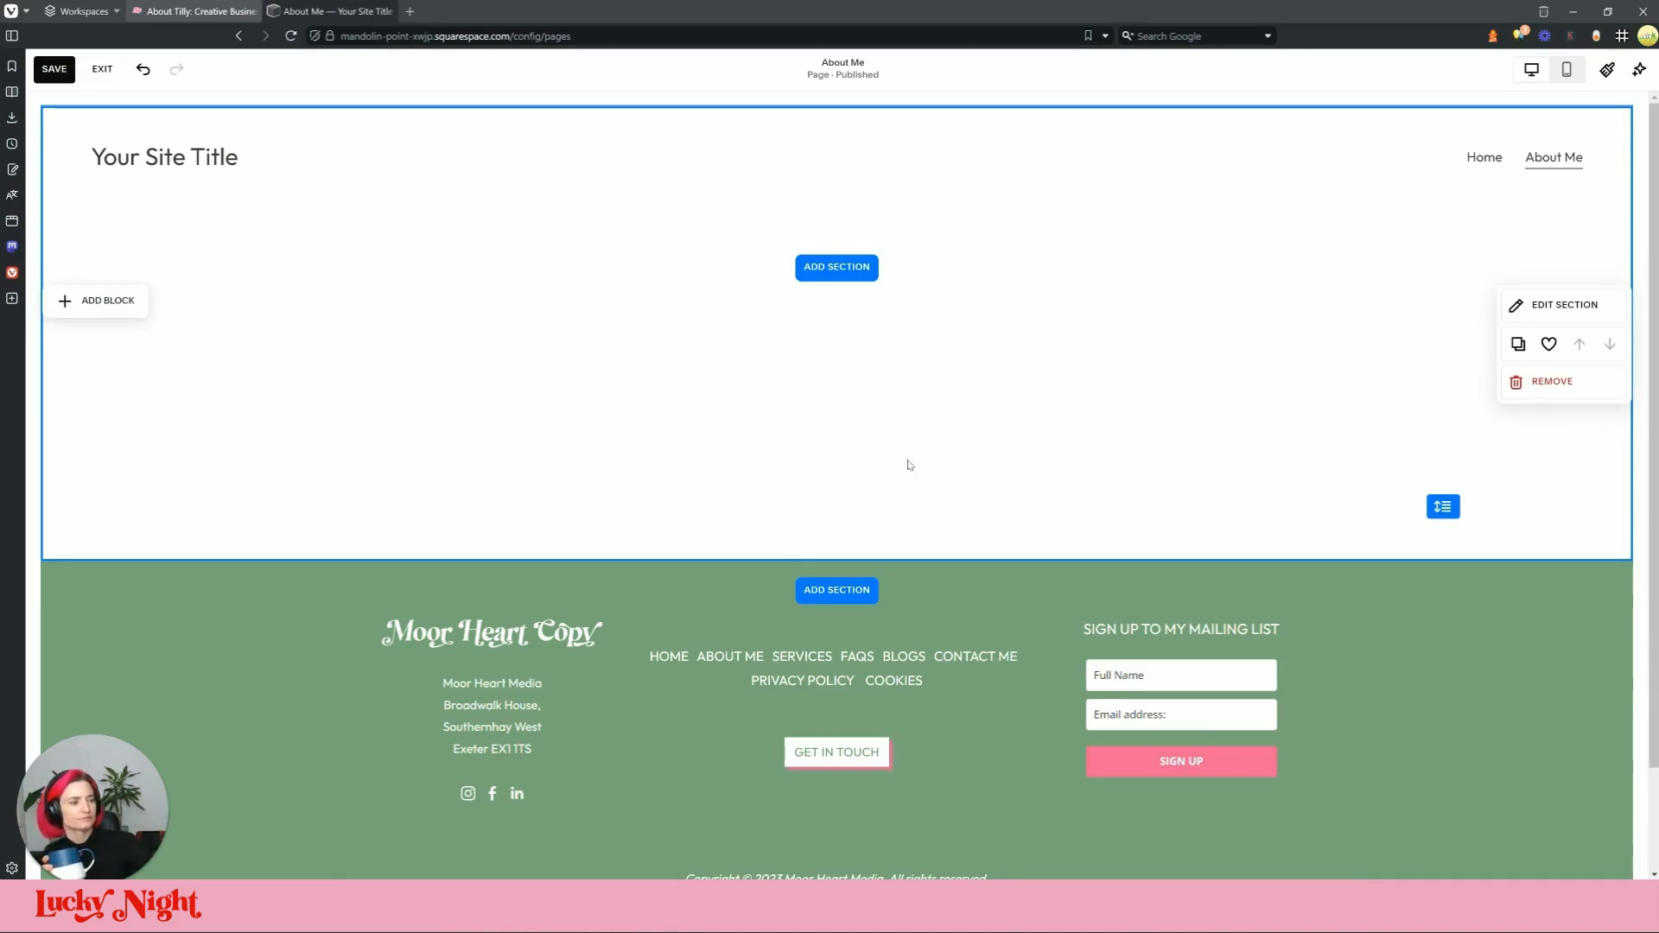
Step: Remove the empty hero section from the About Me page and confirm
scroll(942, 467, "down", 2)
left_click(1548, 259)
left_click(942, 502)
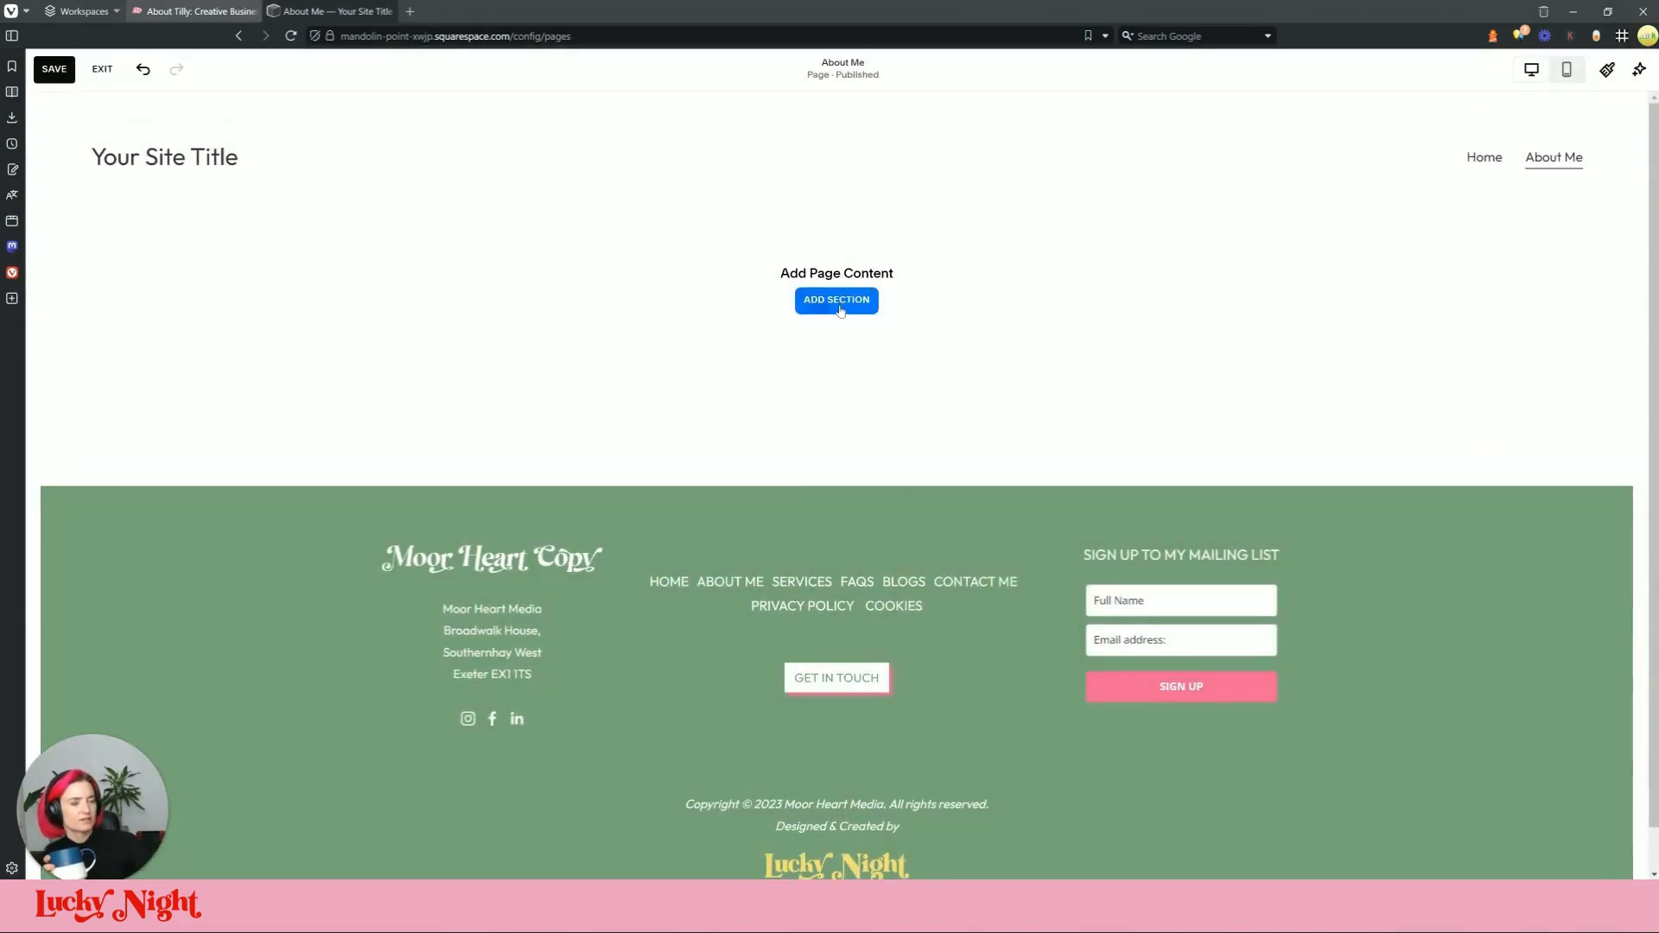
Step: Add a blank section with an image block showing about-banner.jpg from the library
left_click(838, 301)
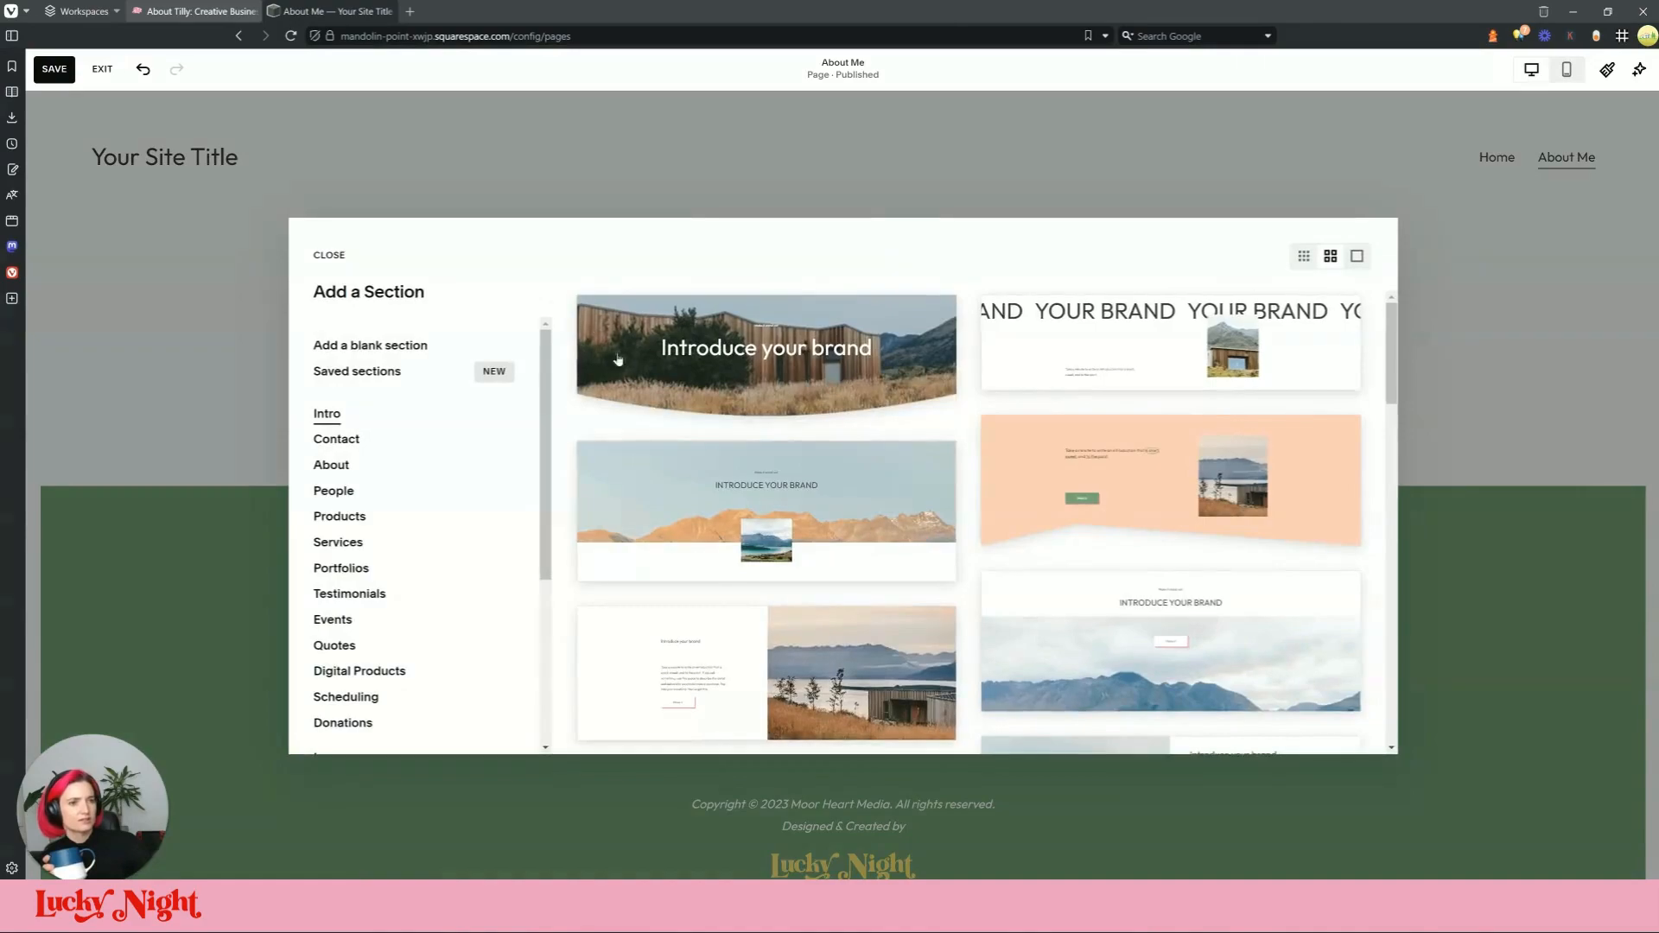
left_click(370, 373)
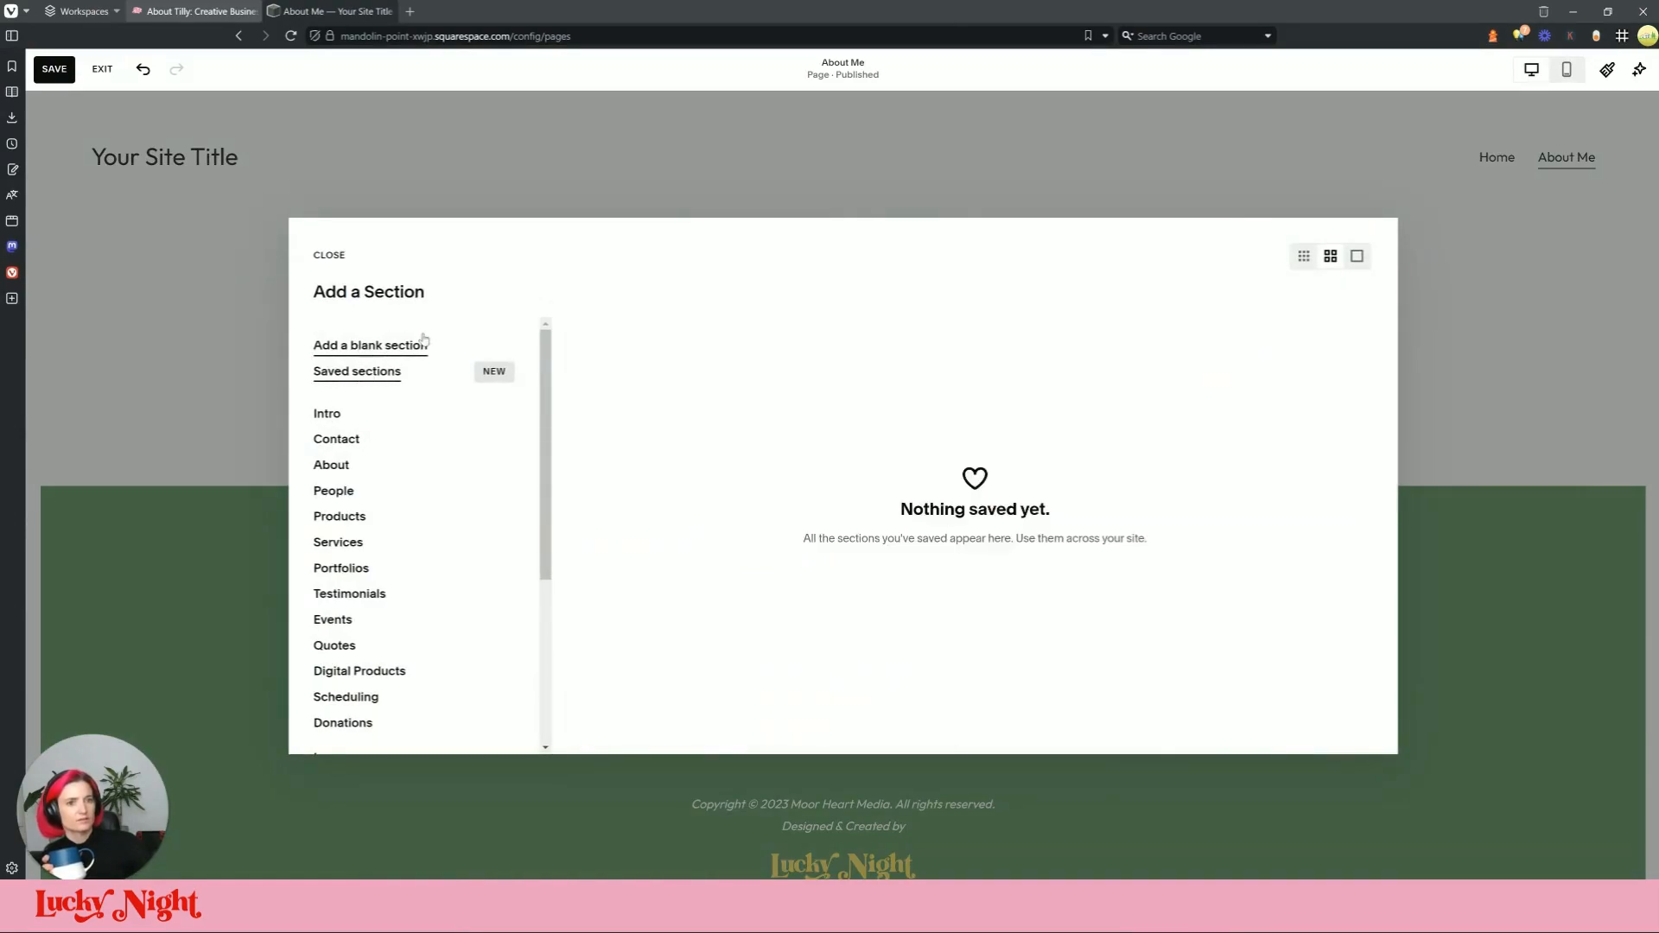
left_click(369, 346)
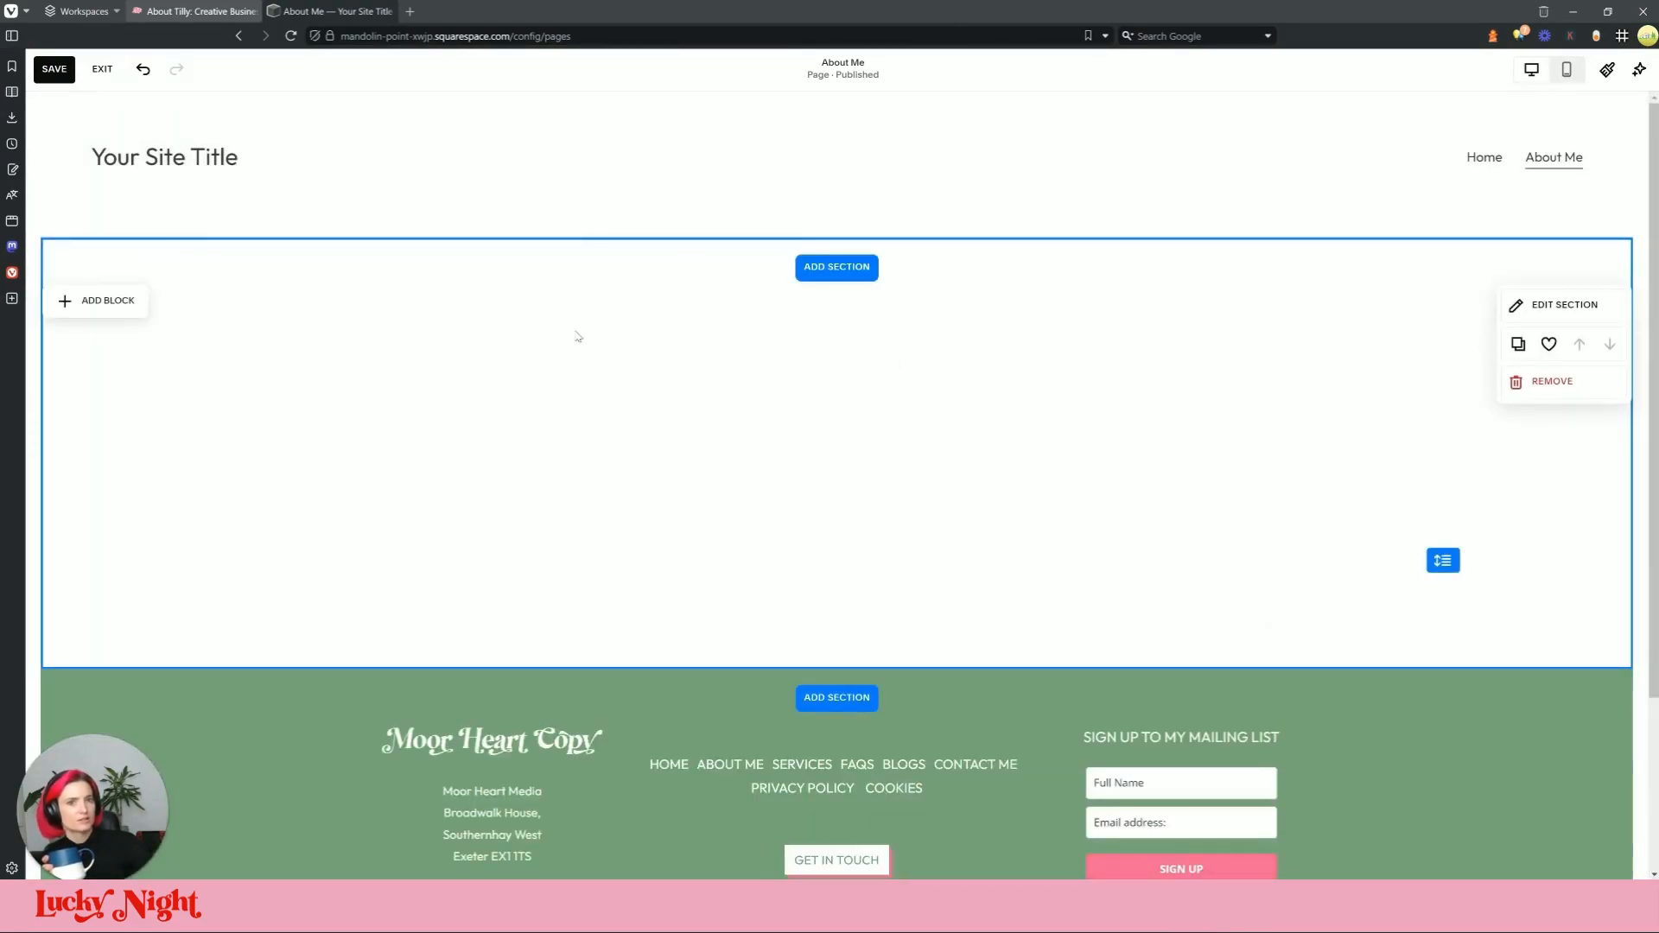
left_click(96, 301)
left_click(211, 362)
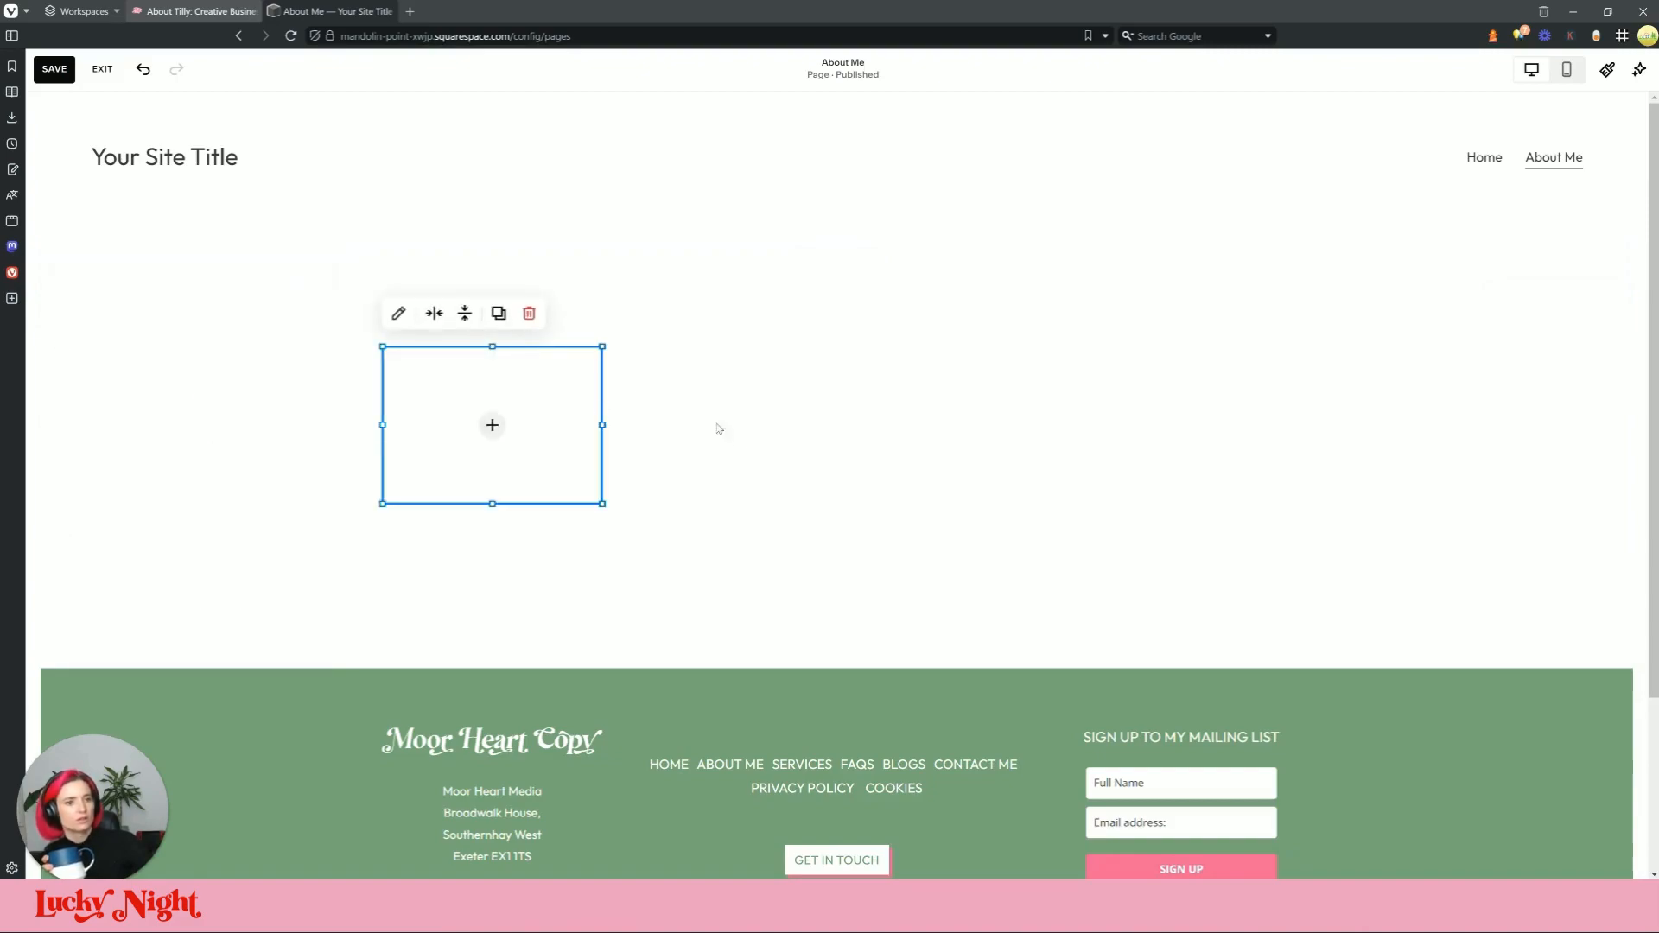
left_click(495, 427)
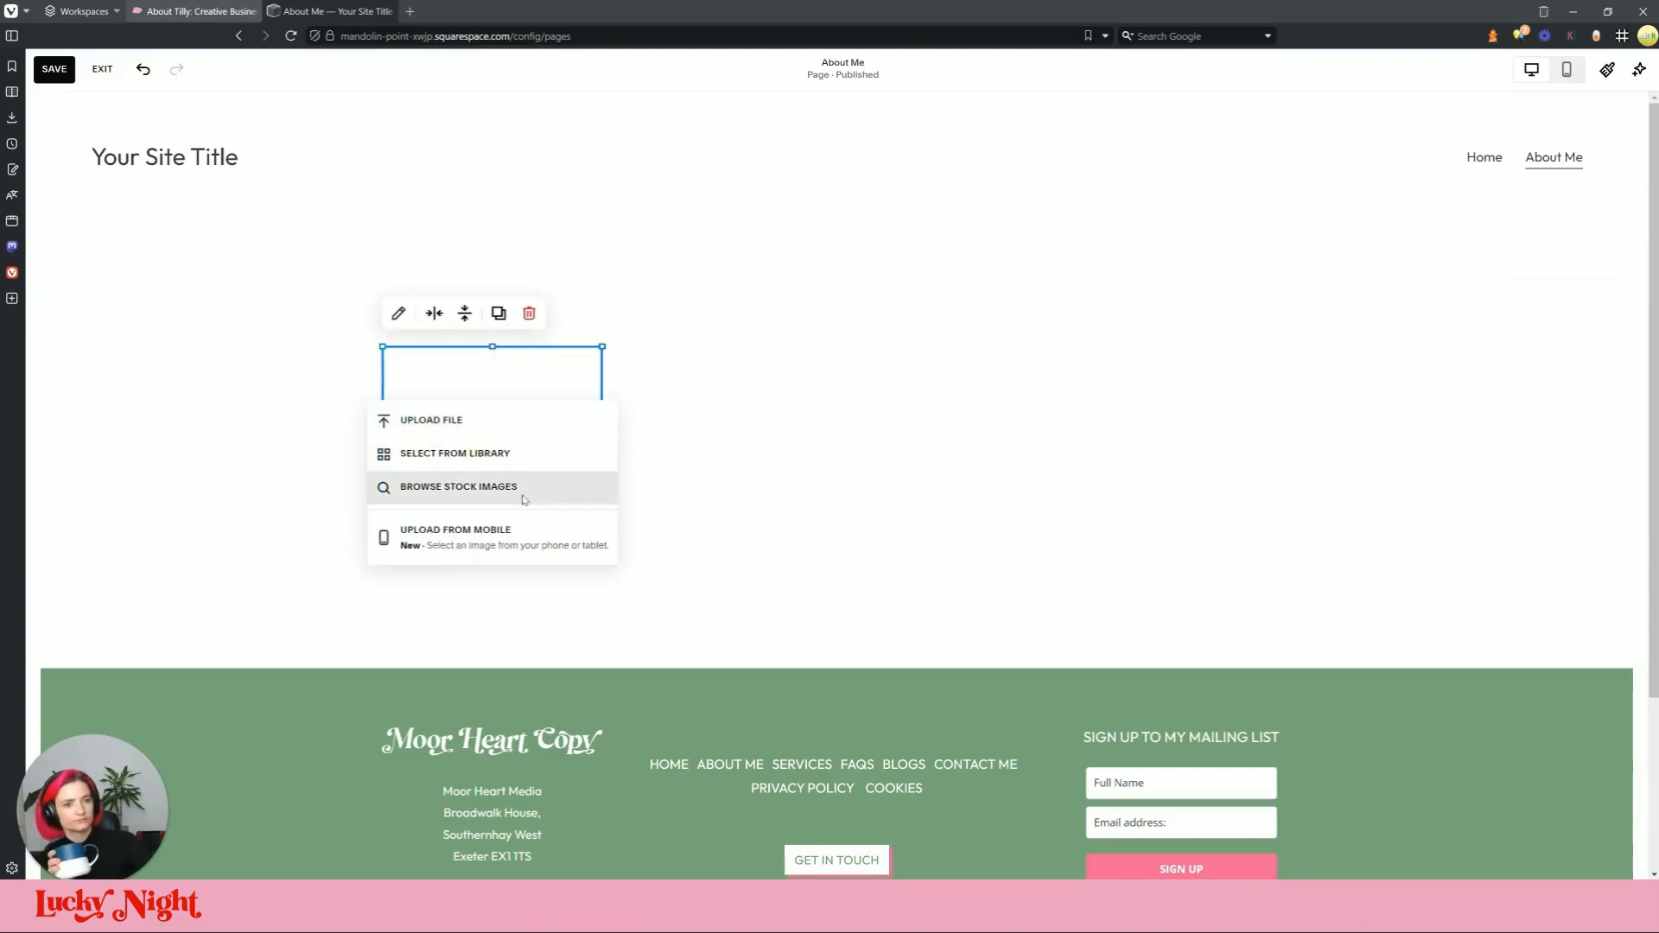
left_click(518, 449)
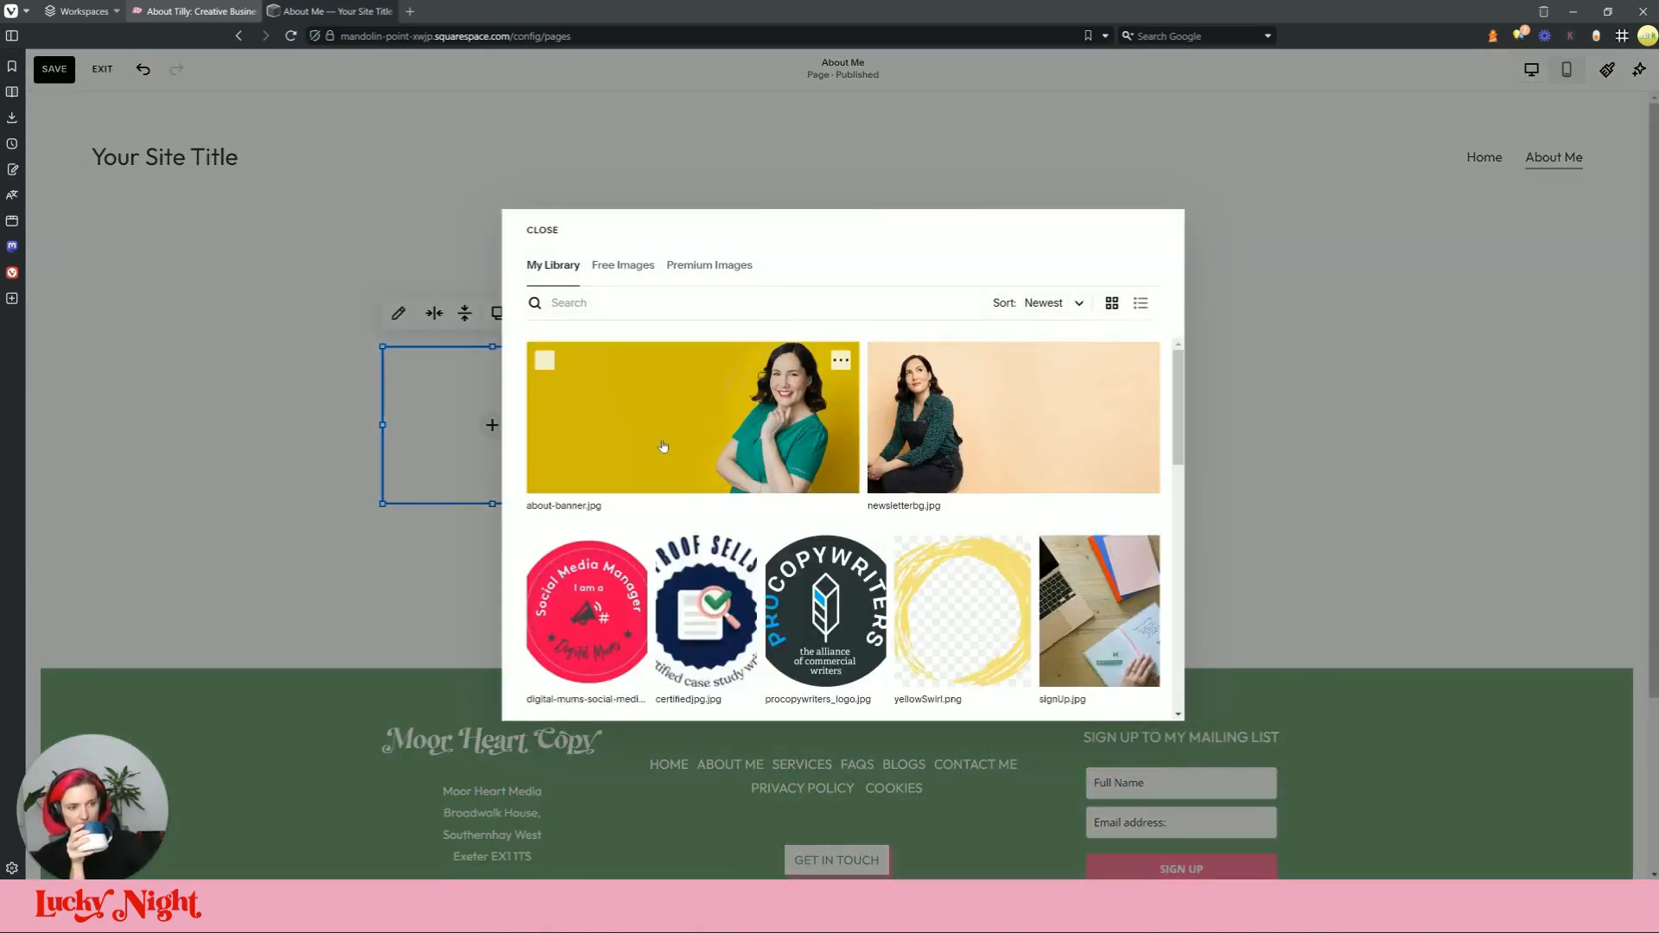
left_click(660, 446)
left_click(1136, 696)
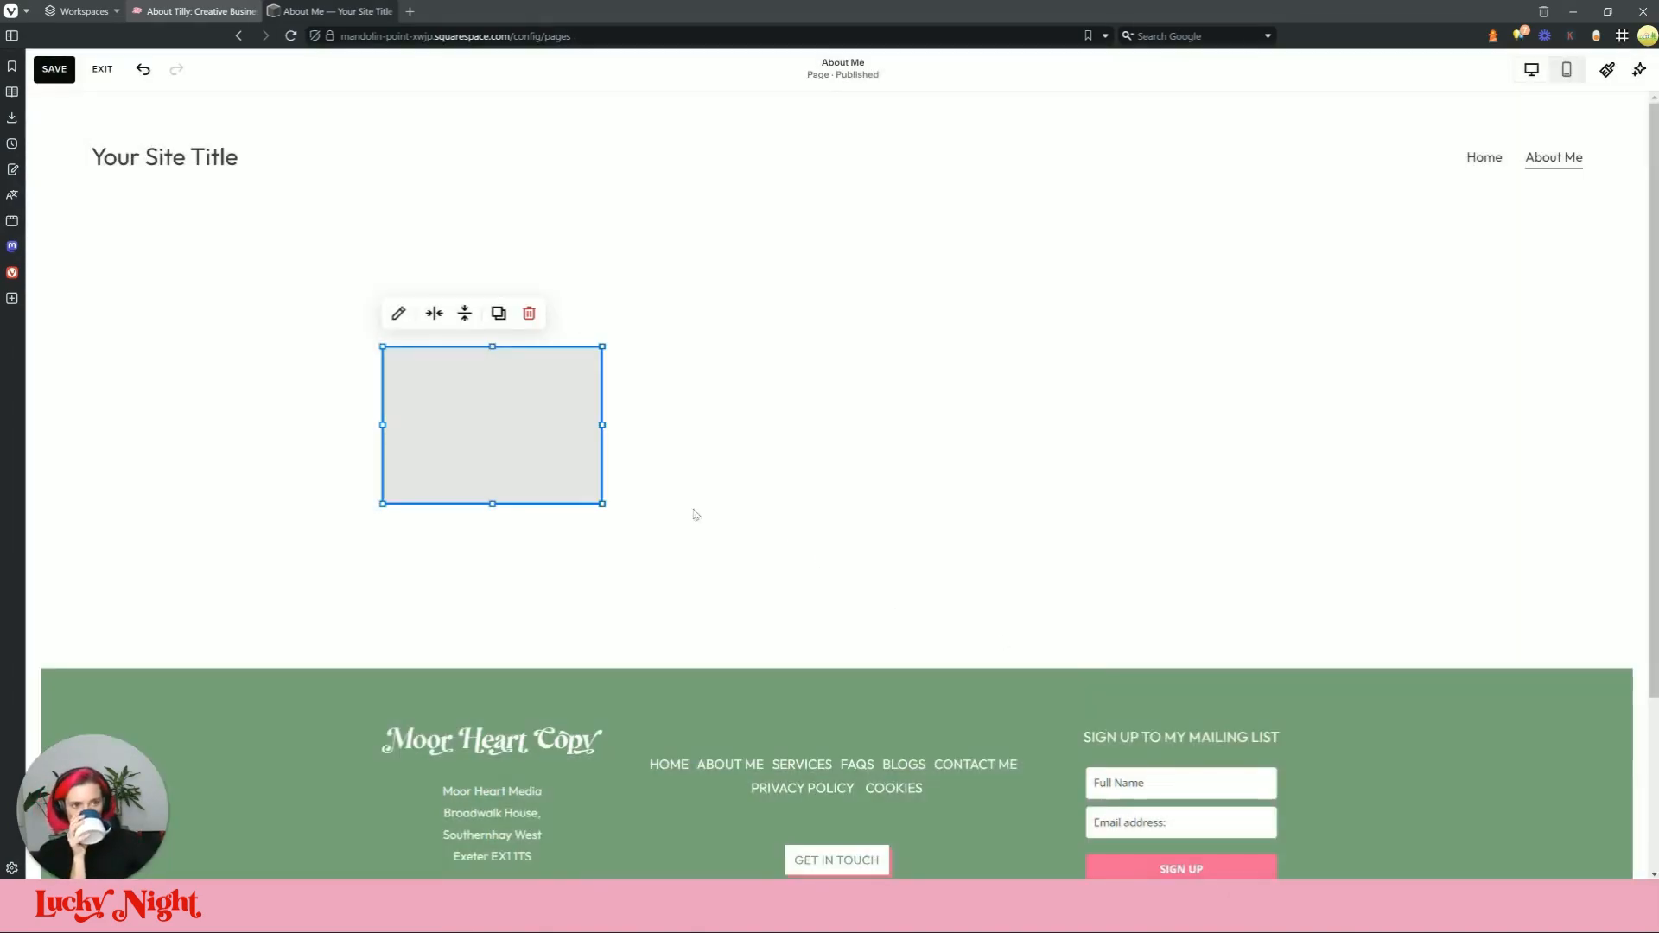
Step: Stretch the about-banner image block to both page edges and compare with the live site
left_click_drag(611, 425, 1411, 450)
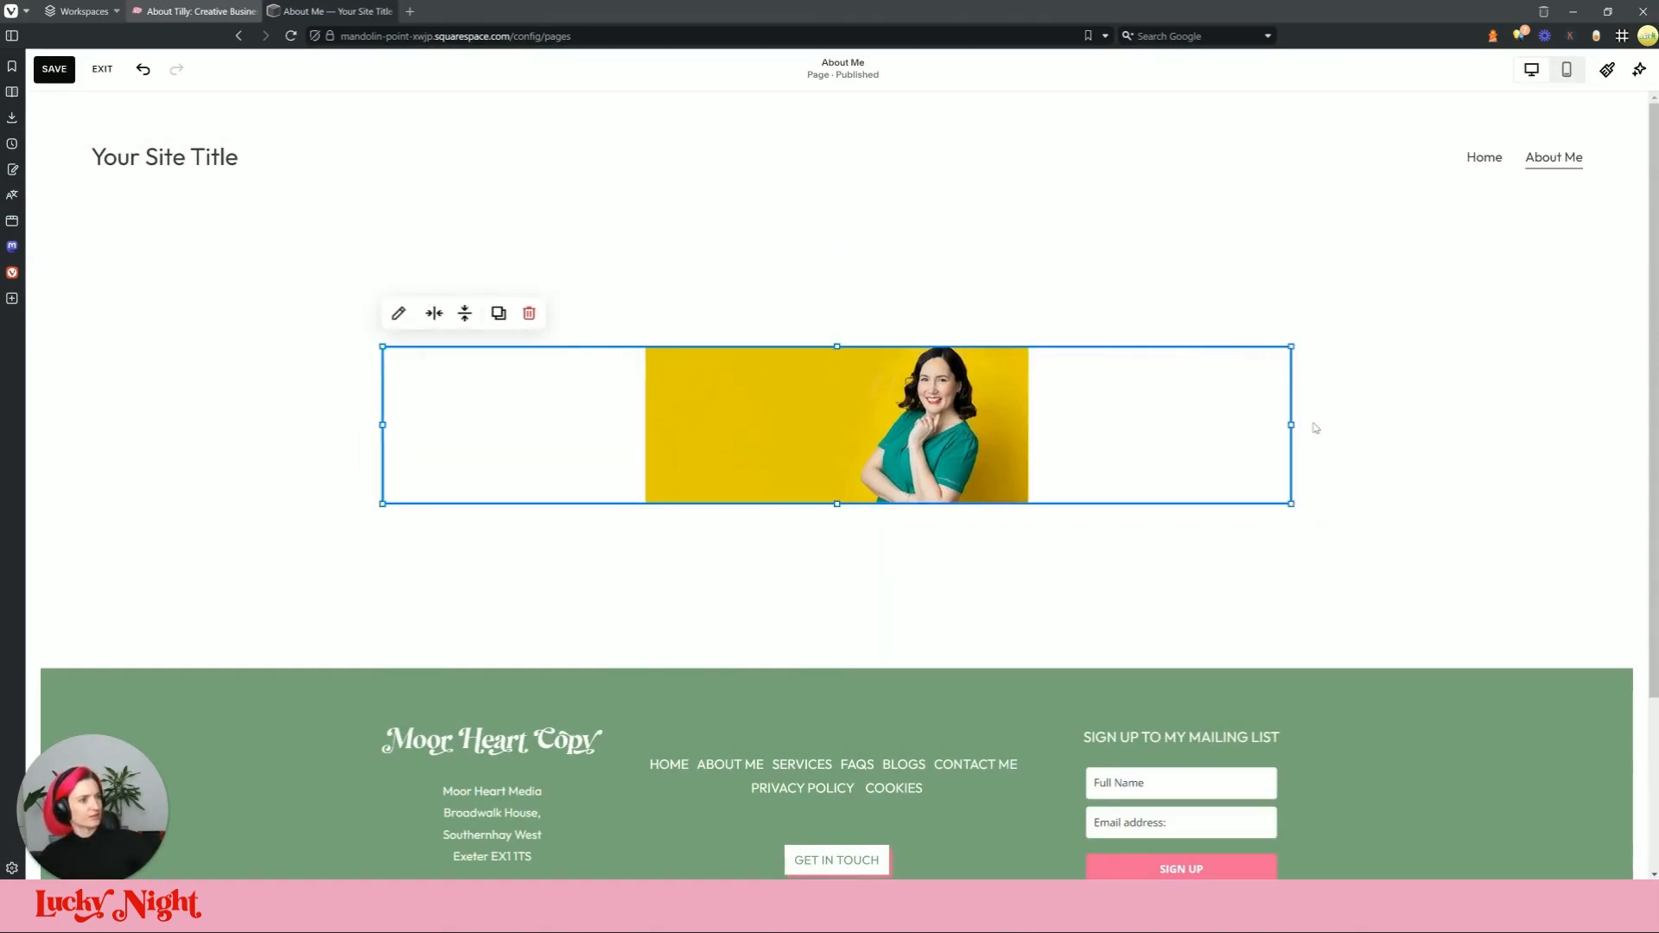
left_click_drag(1292, 427, 1586, 418)
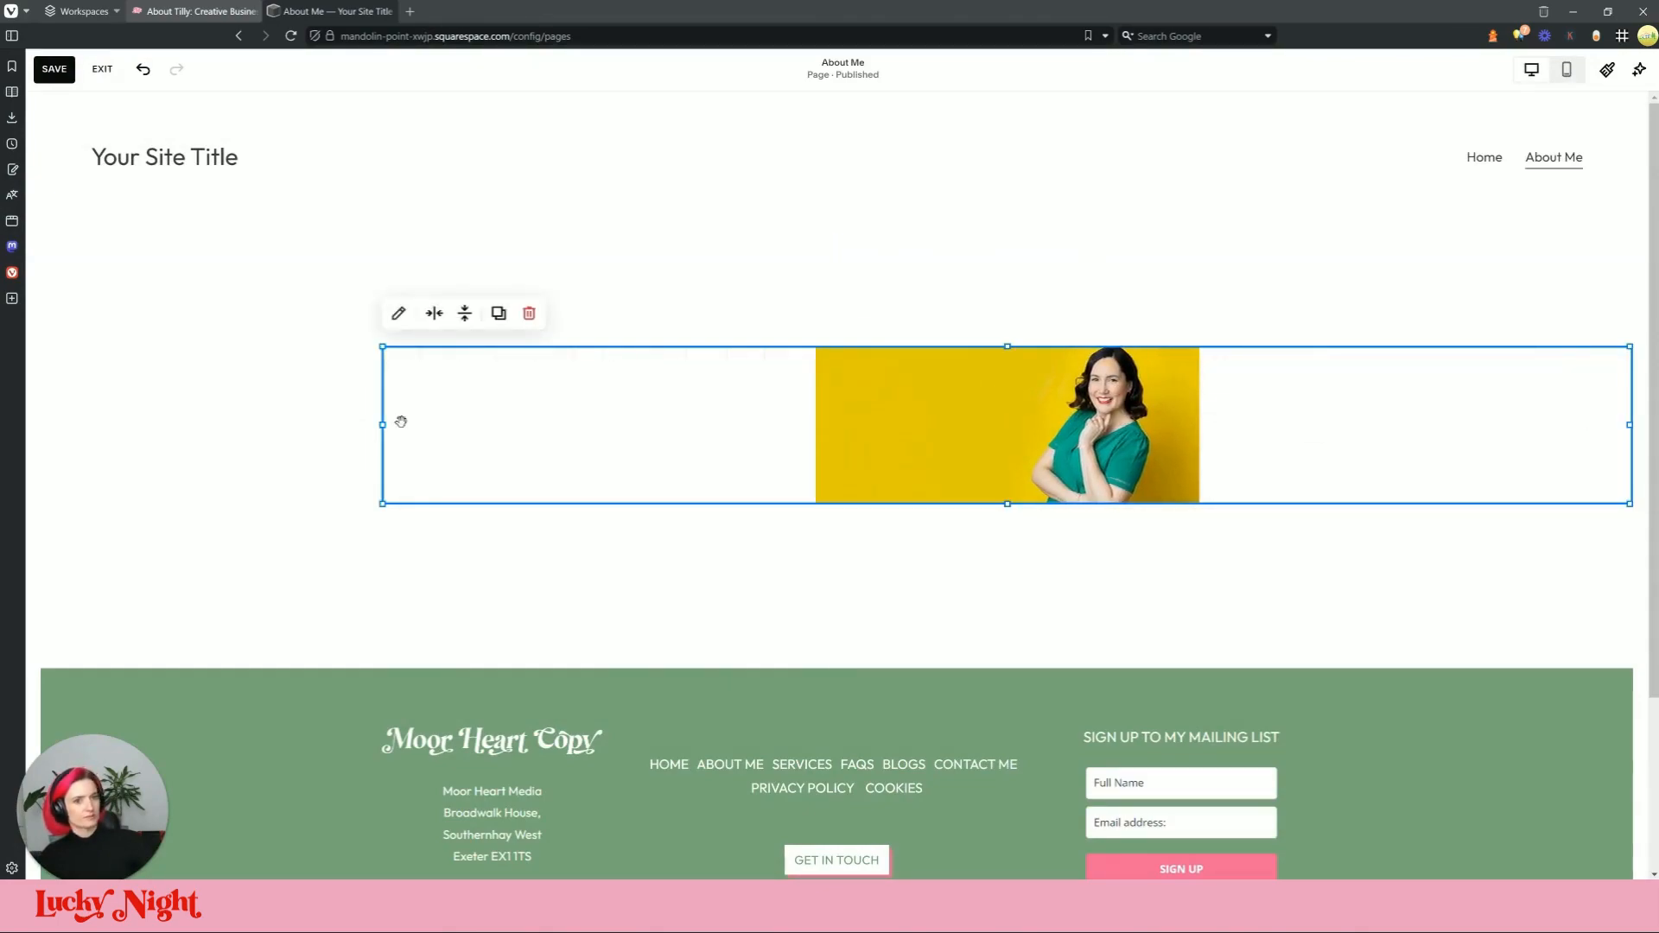
left_click_drag(382, 427, 82, 437)
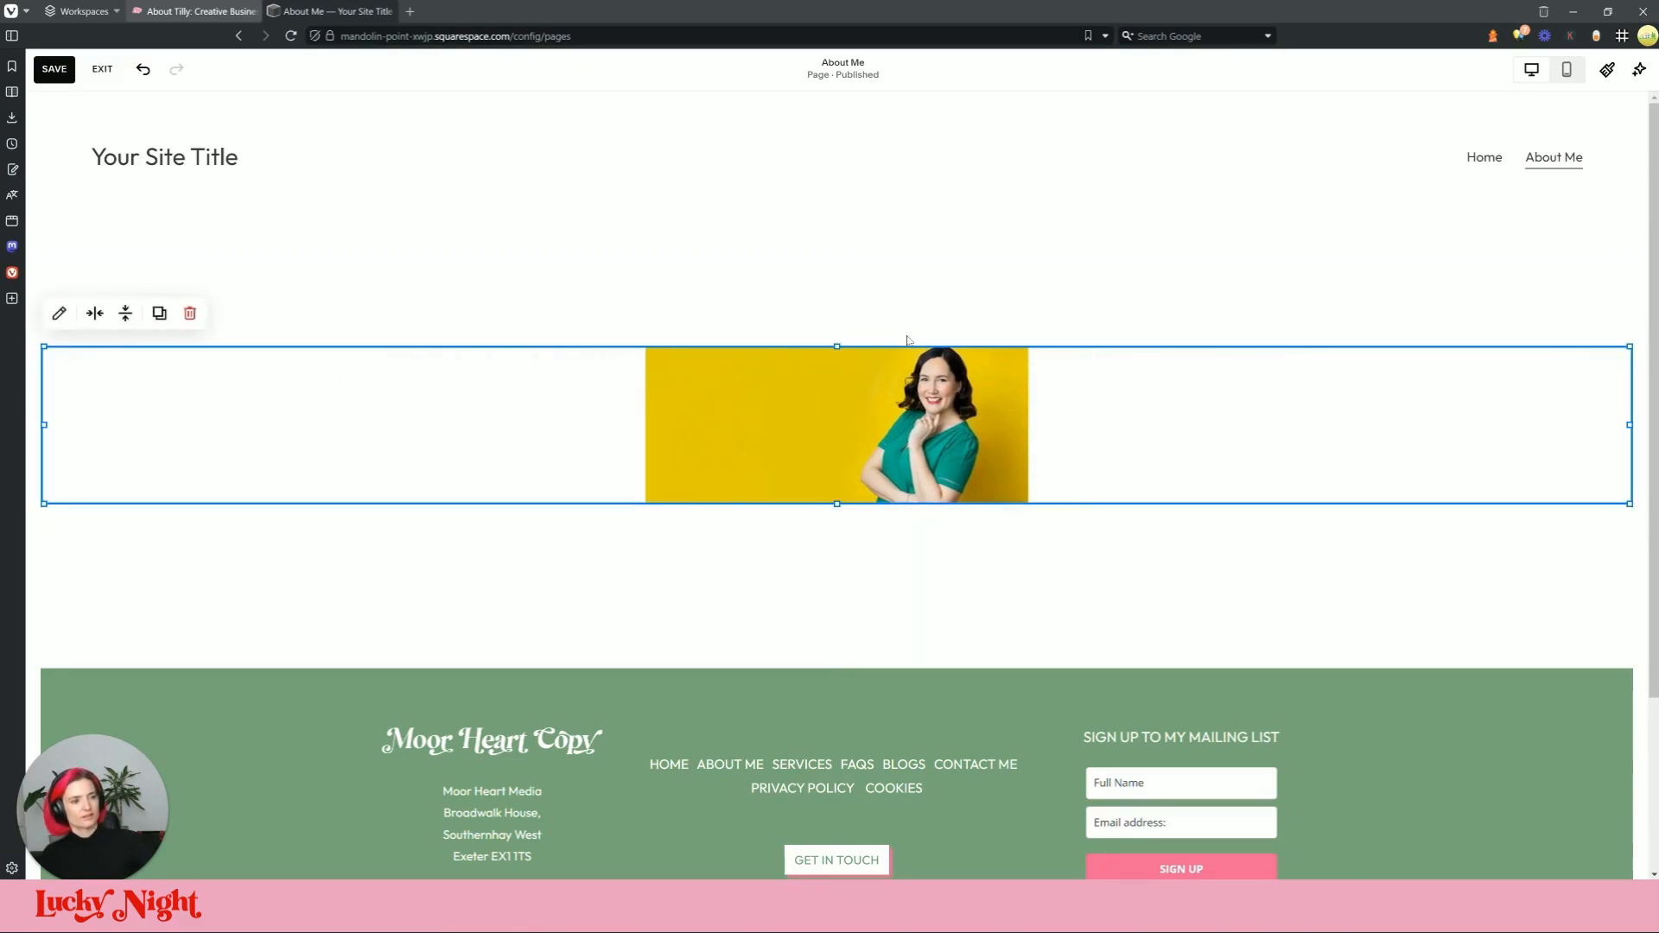
left_click_drag(838, 343, 833, 225)
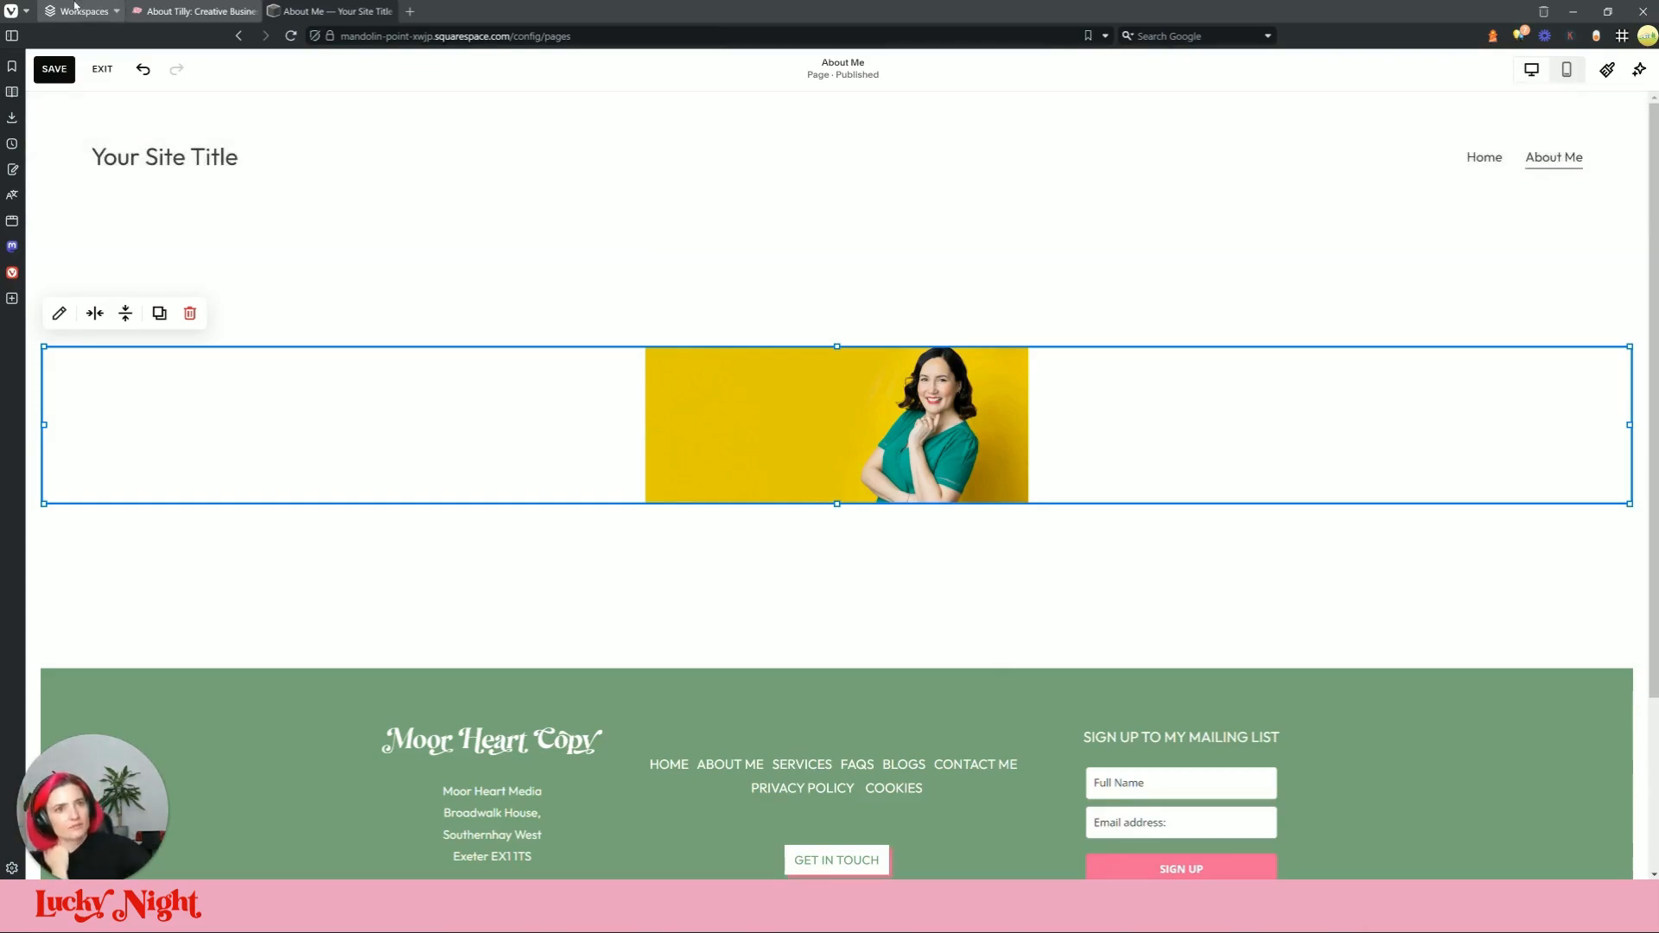
left_click(194, 12)
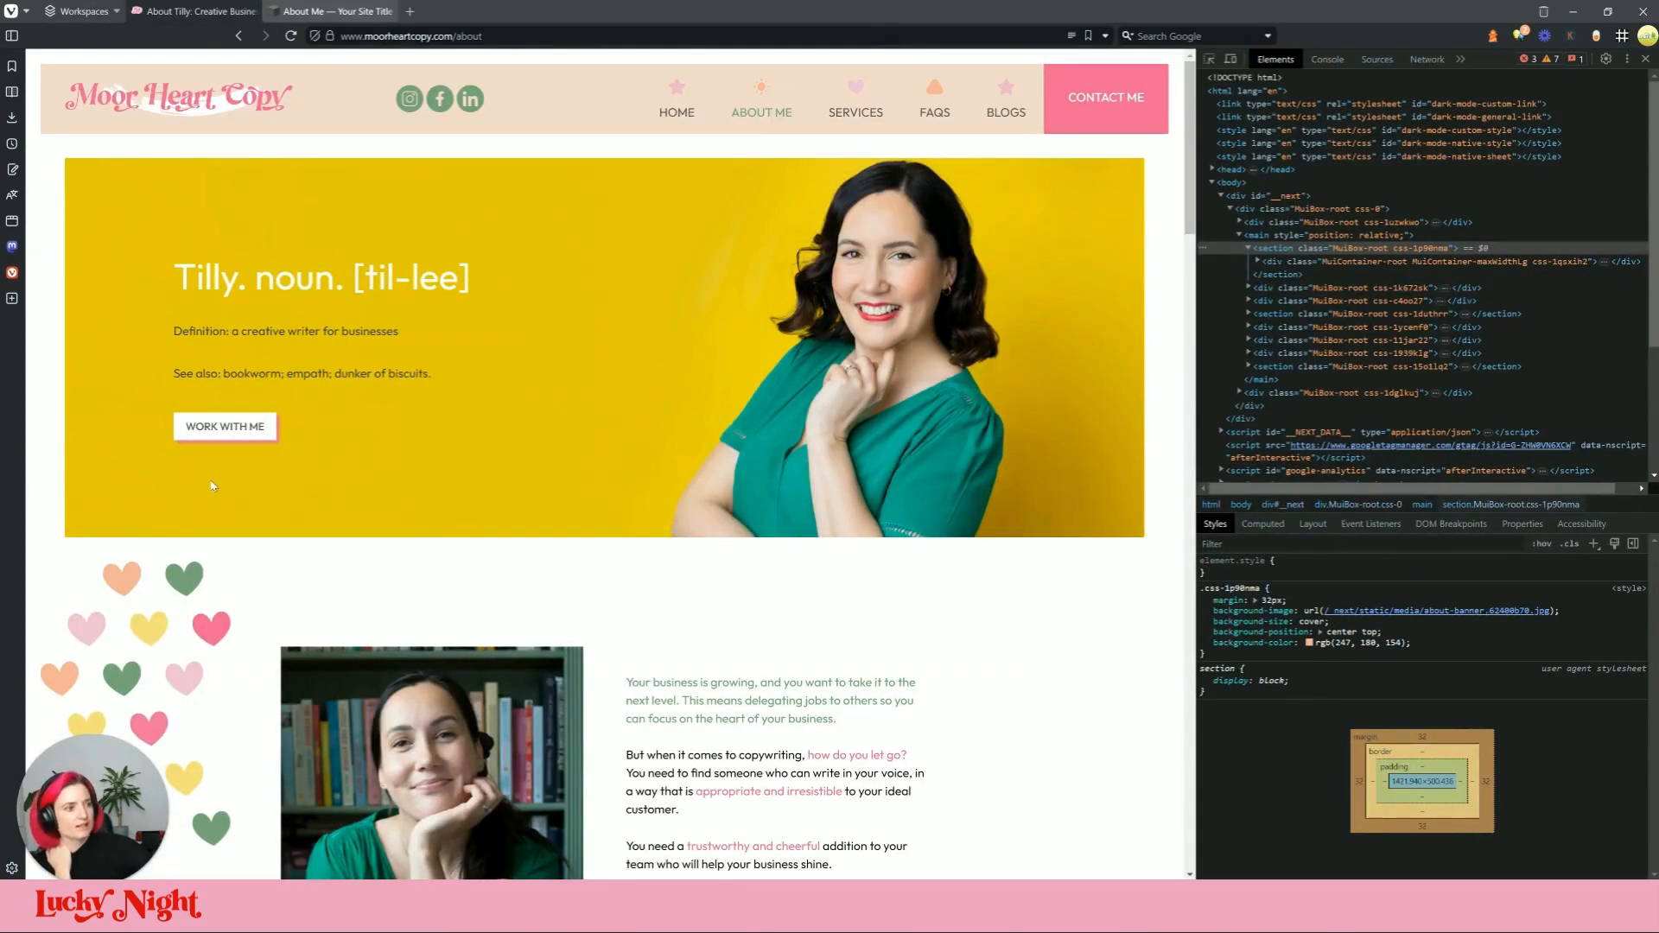
Step: Replace the image block with about-banner.jpg as the section's background image from the library
left_click(269, 10)
left_click(189, 313)
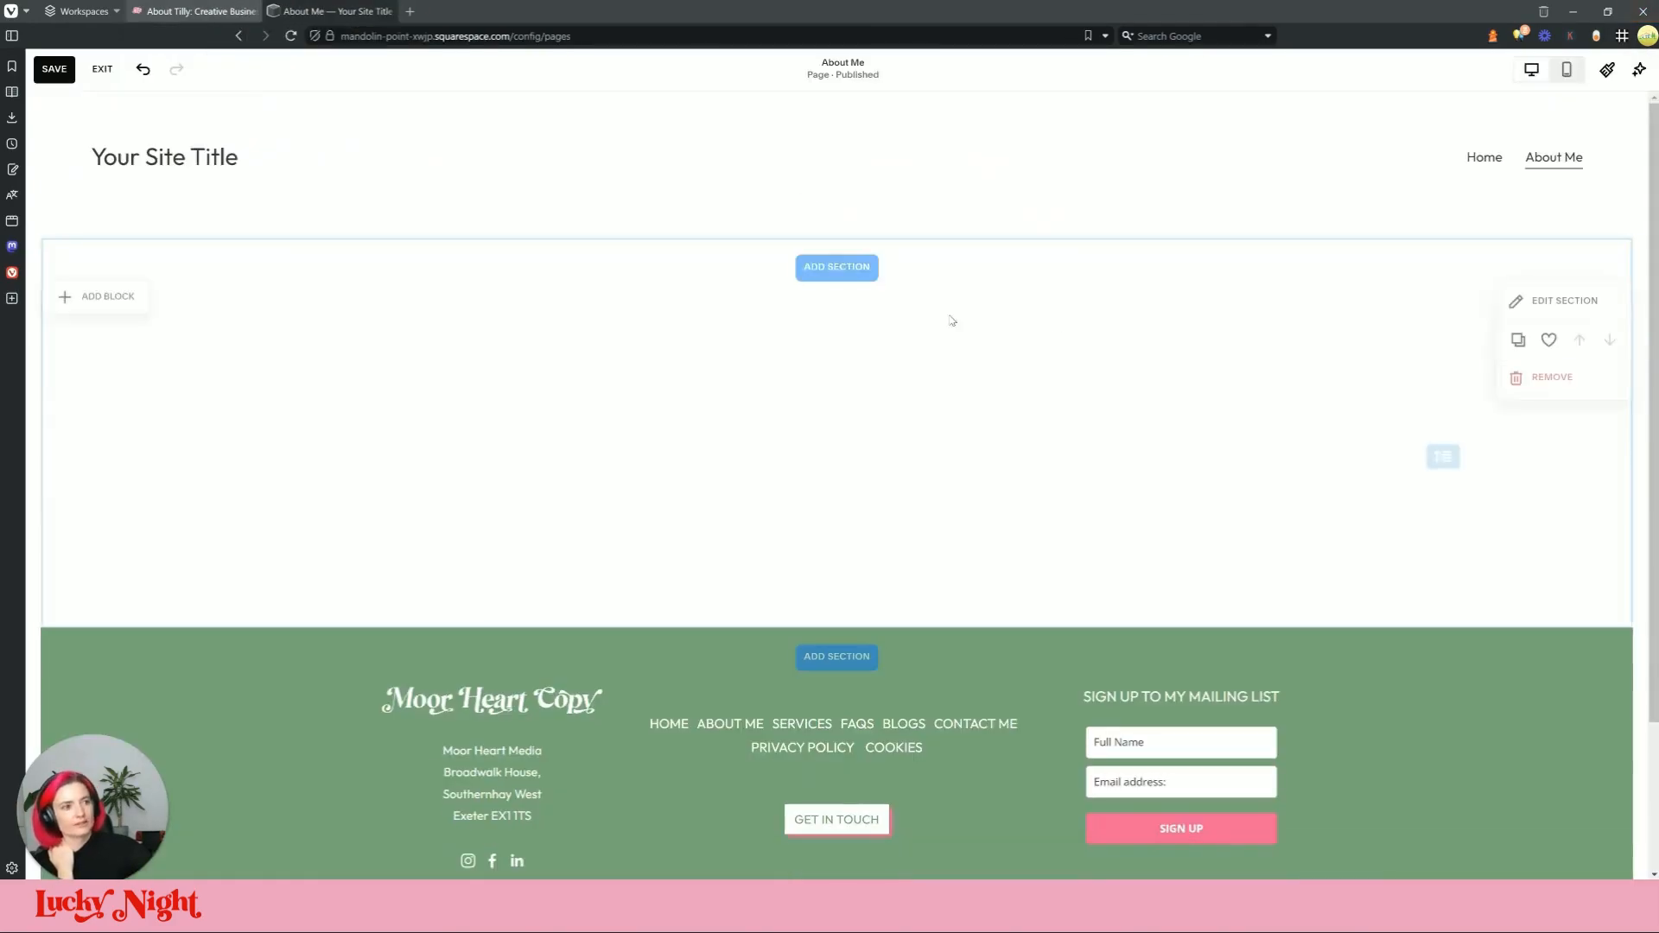
left_click(1504, 311)
left_click(1485, 311)
left_click(1511, 419)
left_click(1486, 485)
left_click(736, 386)
left_click(1136, 695)
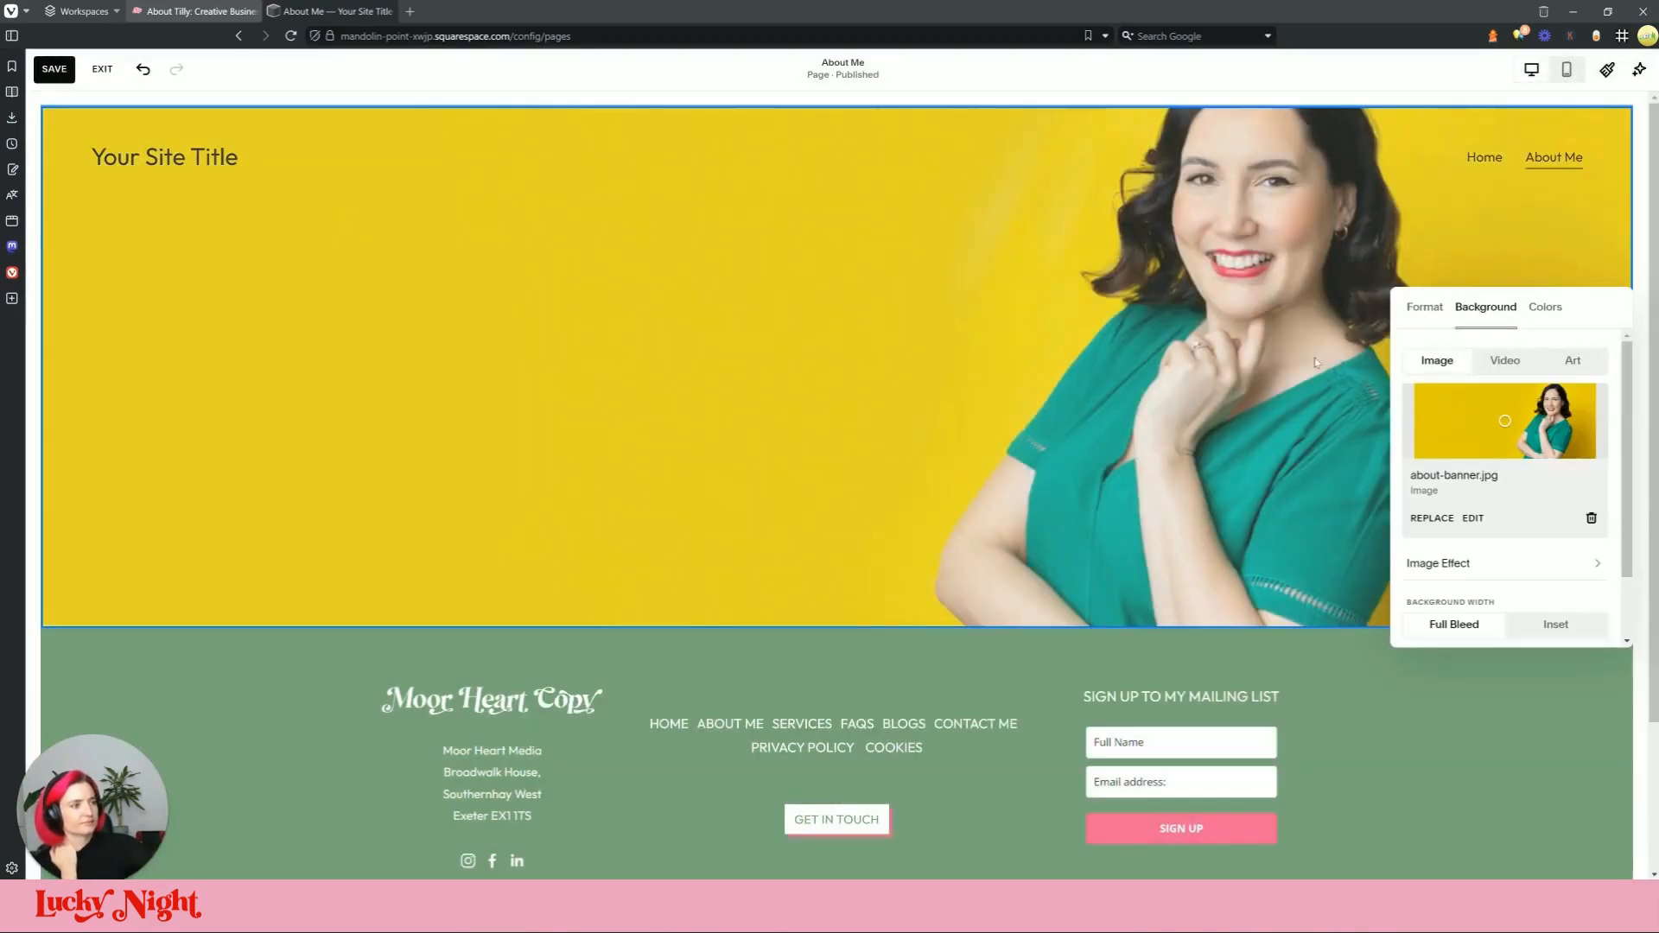
Step: Shift the background photo's focal point downward and close the section settings
left_click_drag(1511, 408, 1502, 395)
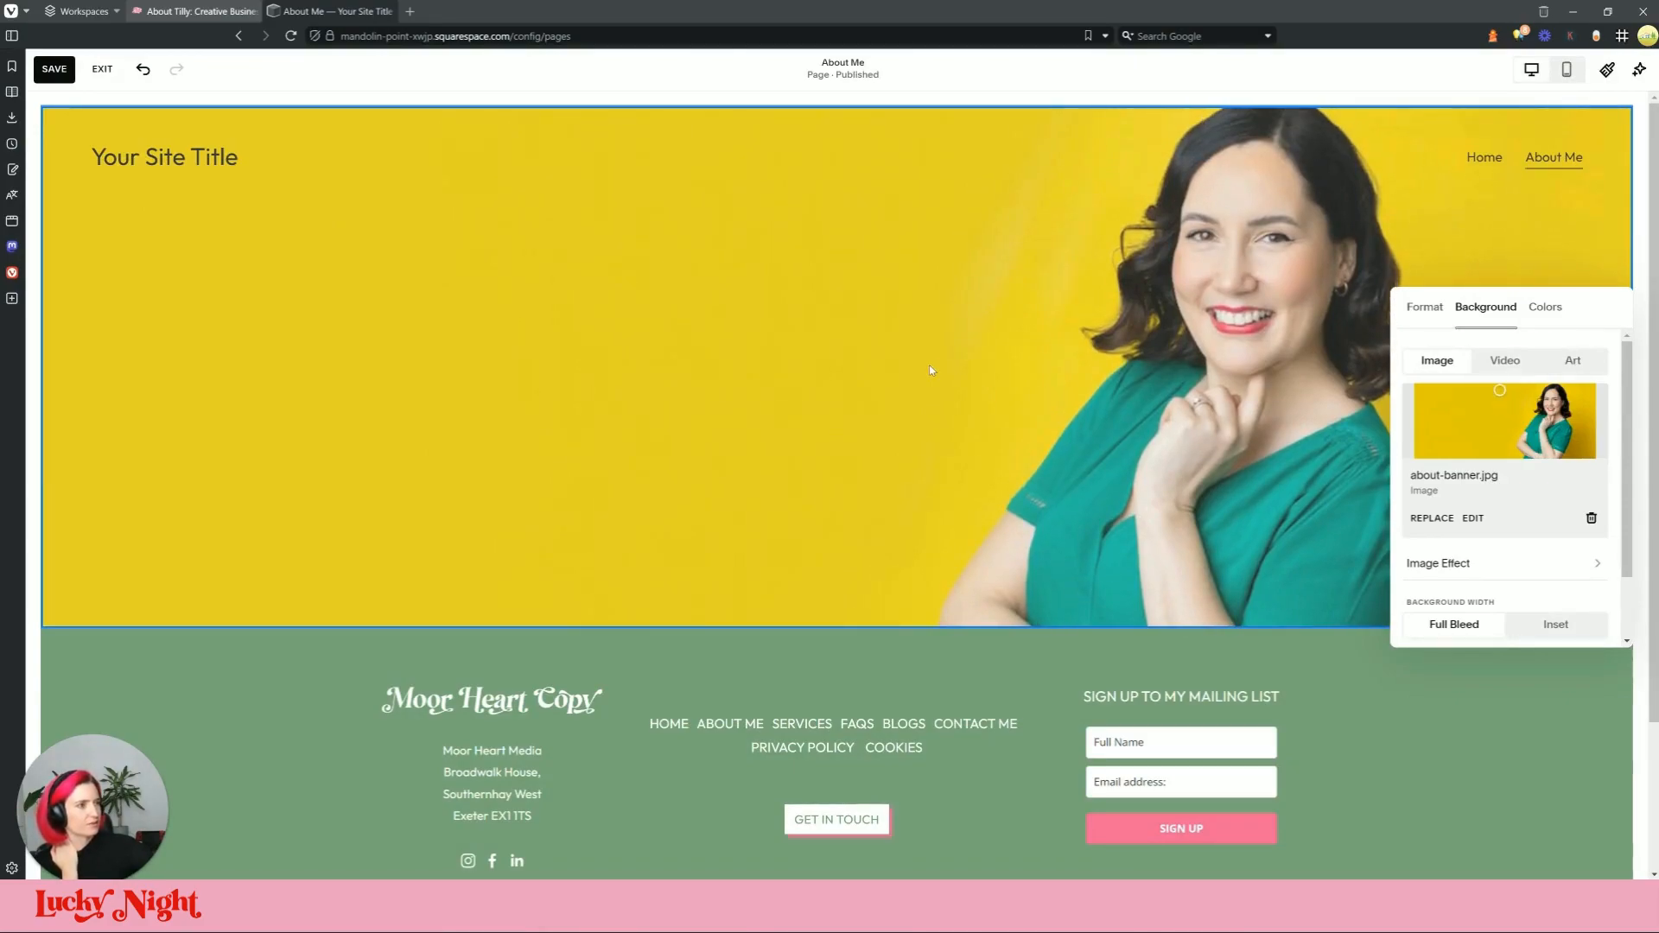
left_click(1069, 352)
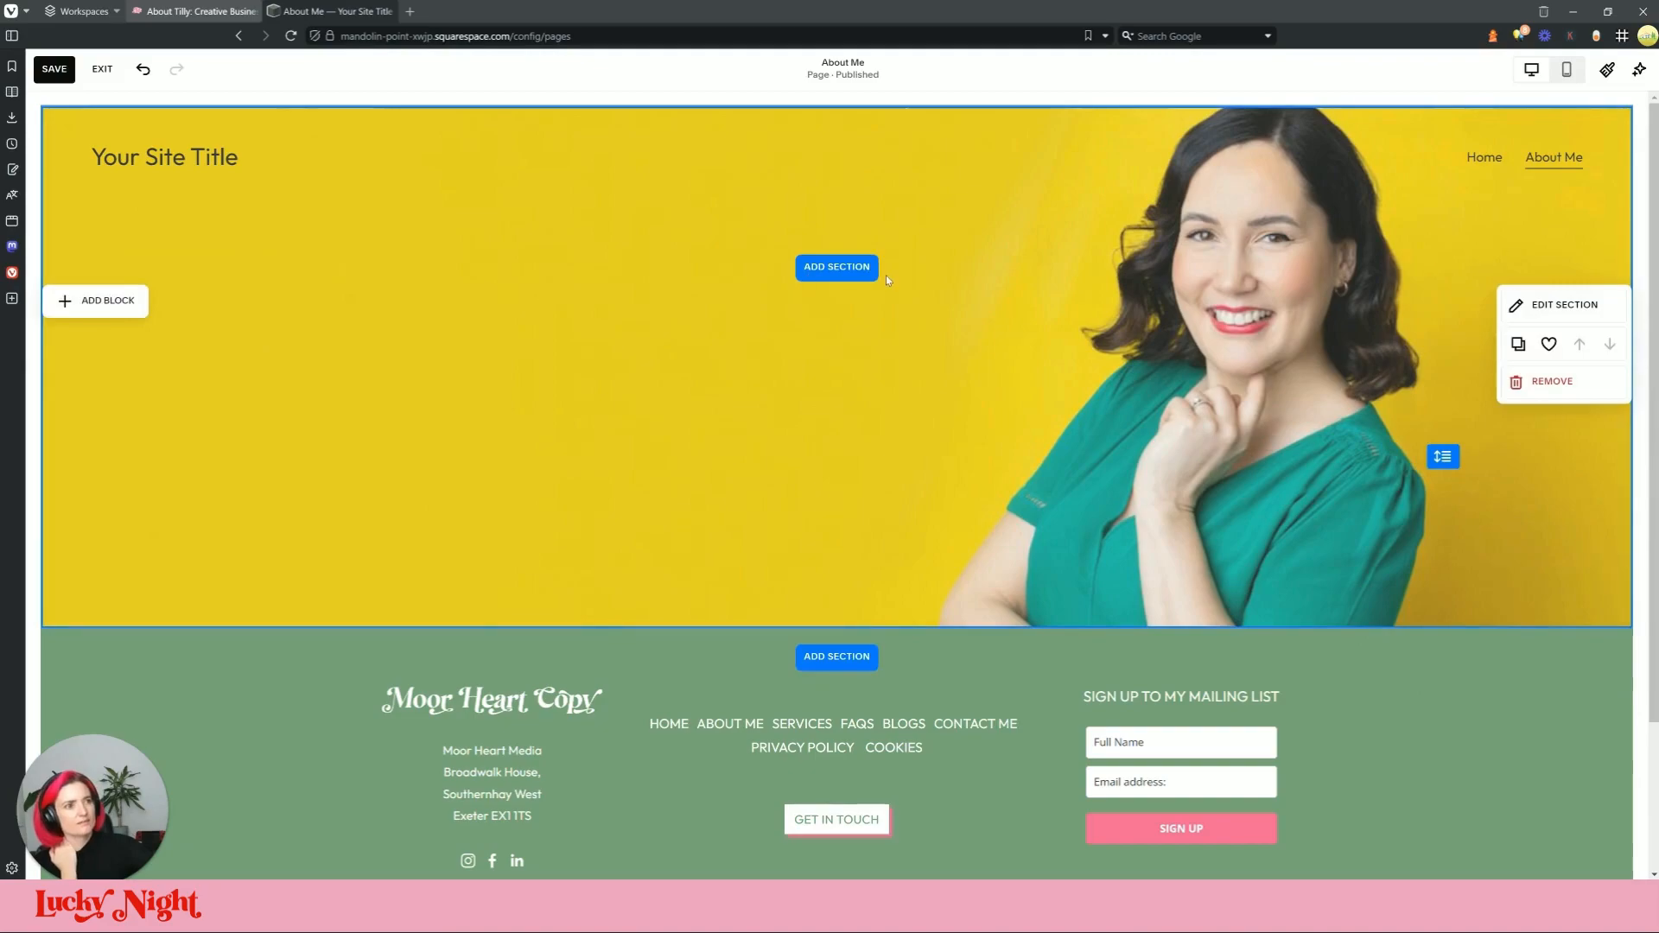
left_click(881, 188)
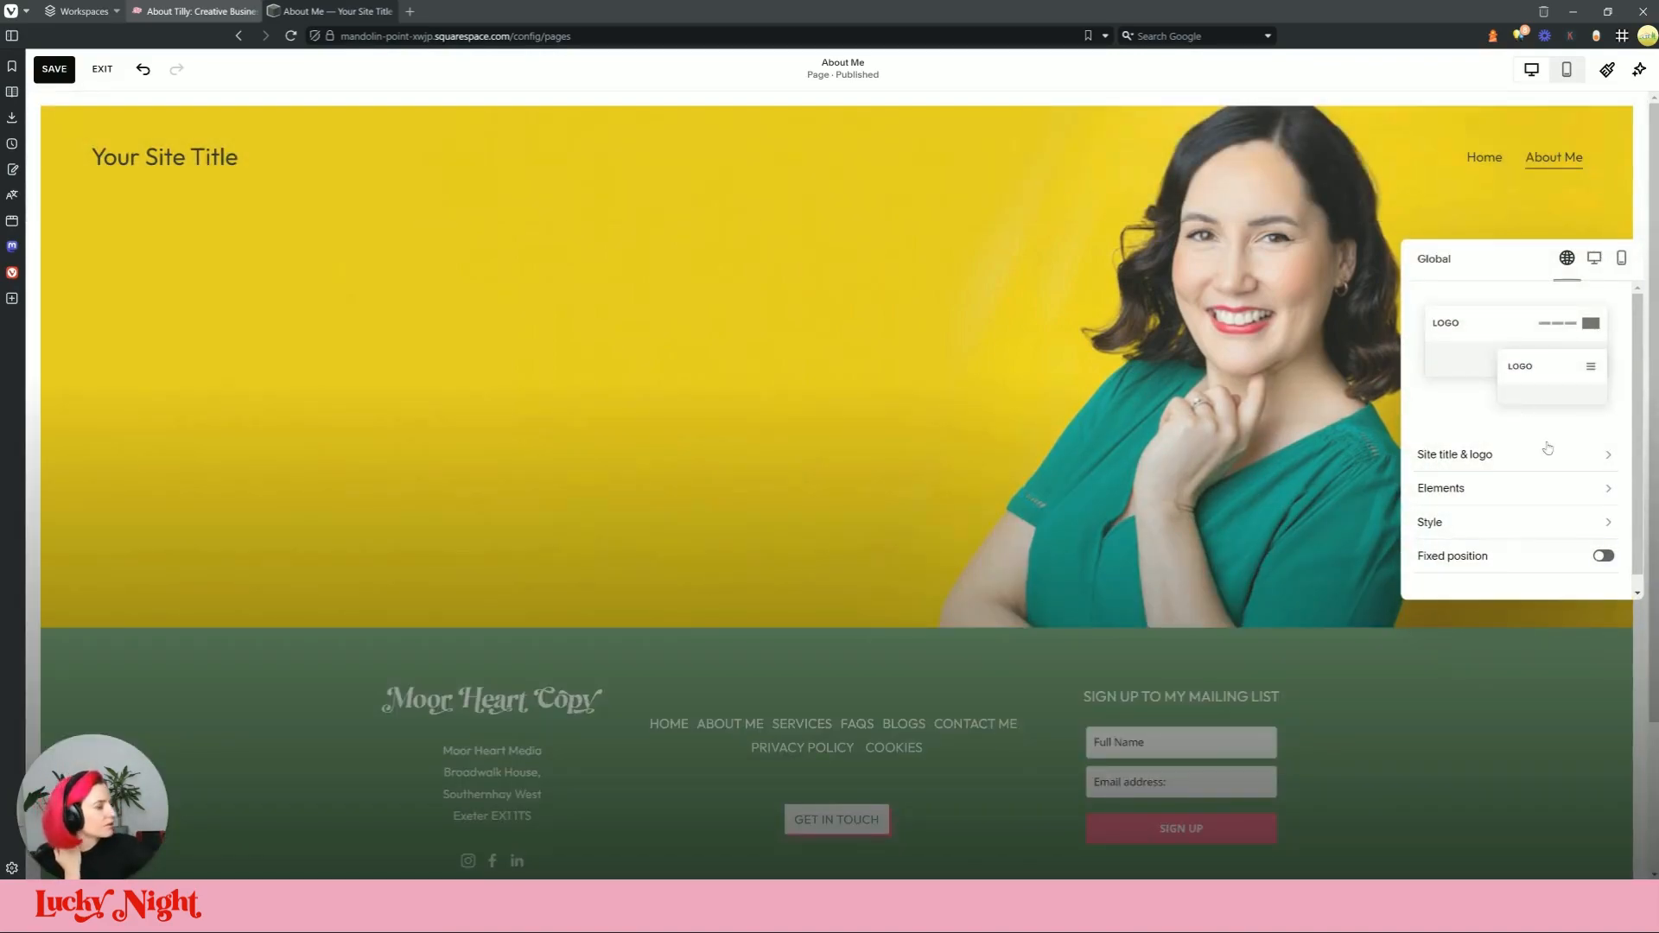
Step: Change the site header style from Dynamic to Solid and save the About Me page
left_click(1534, 521)
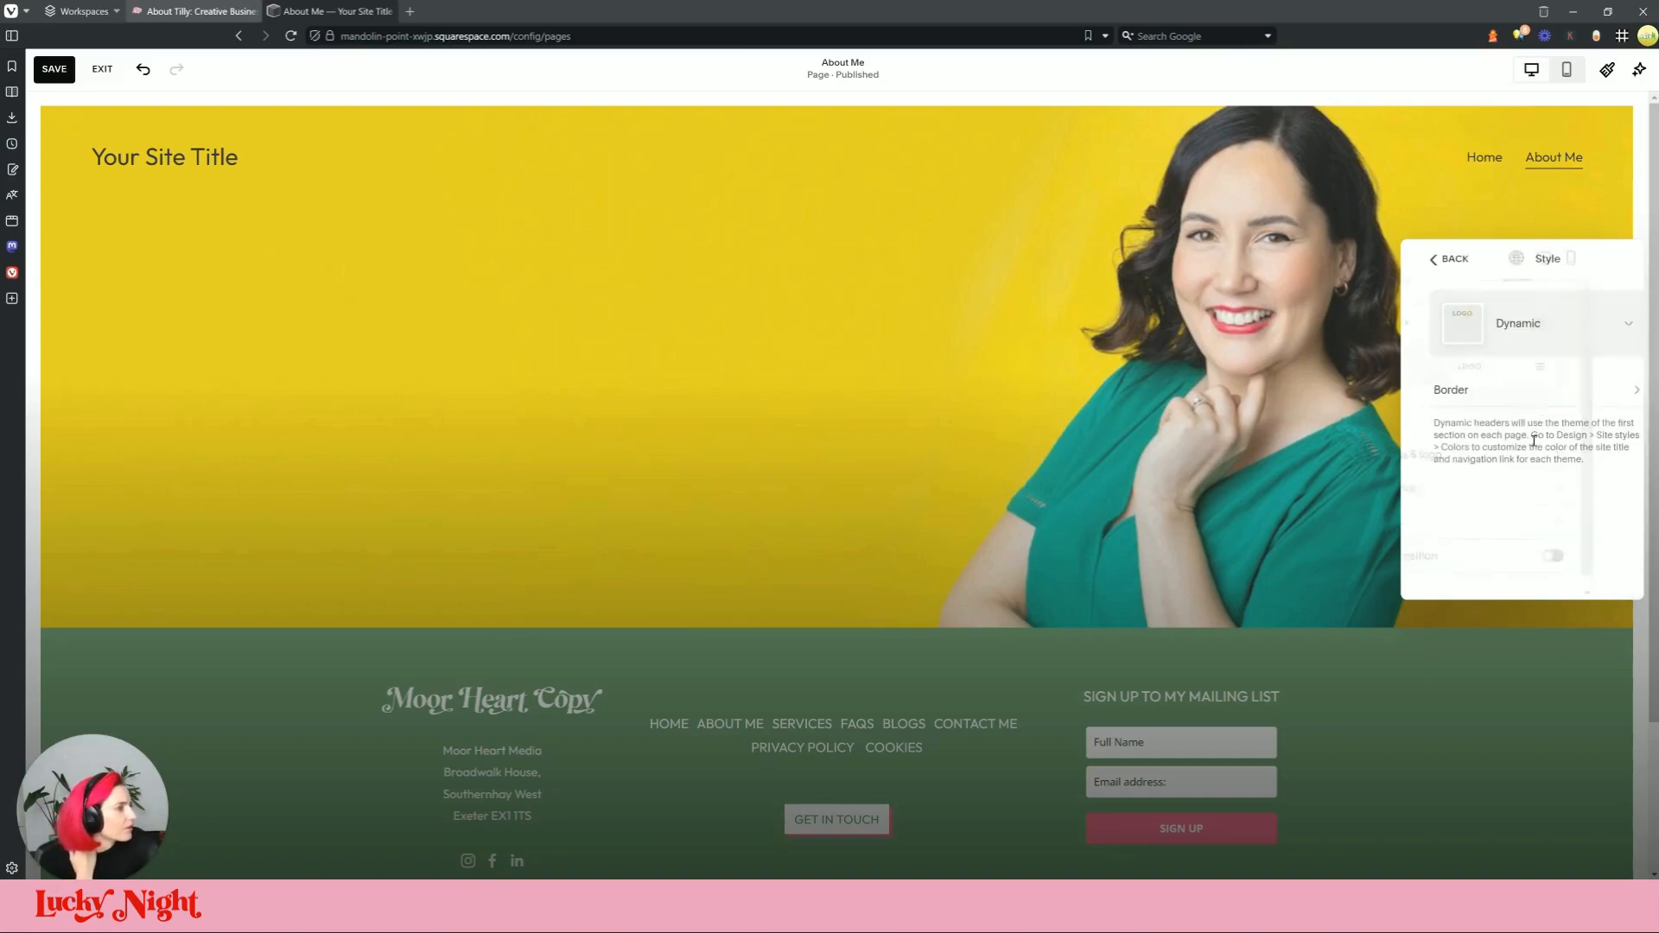
left_click(1522, 315)
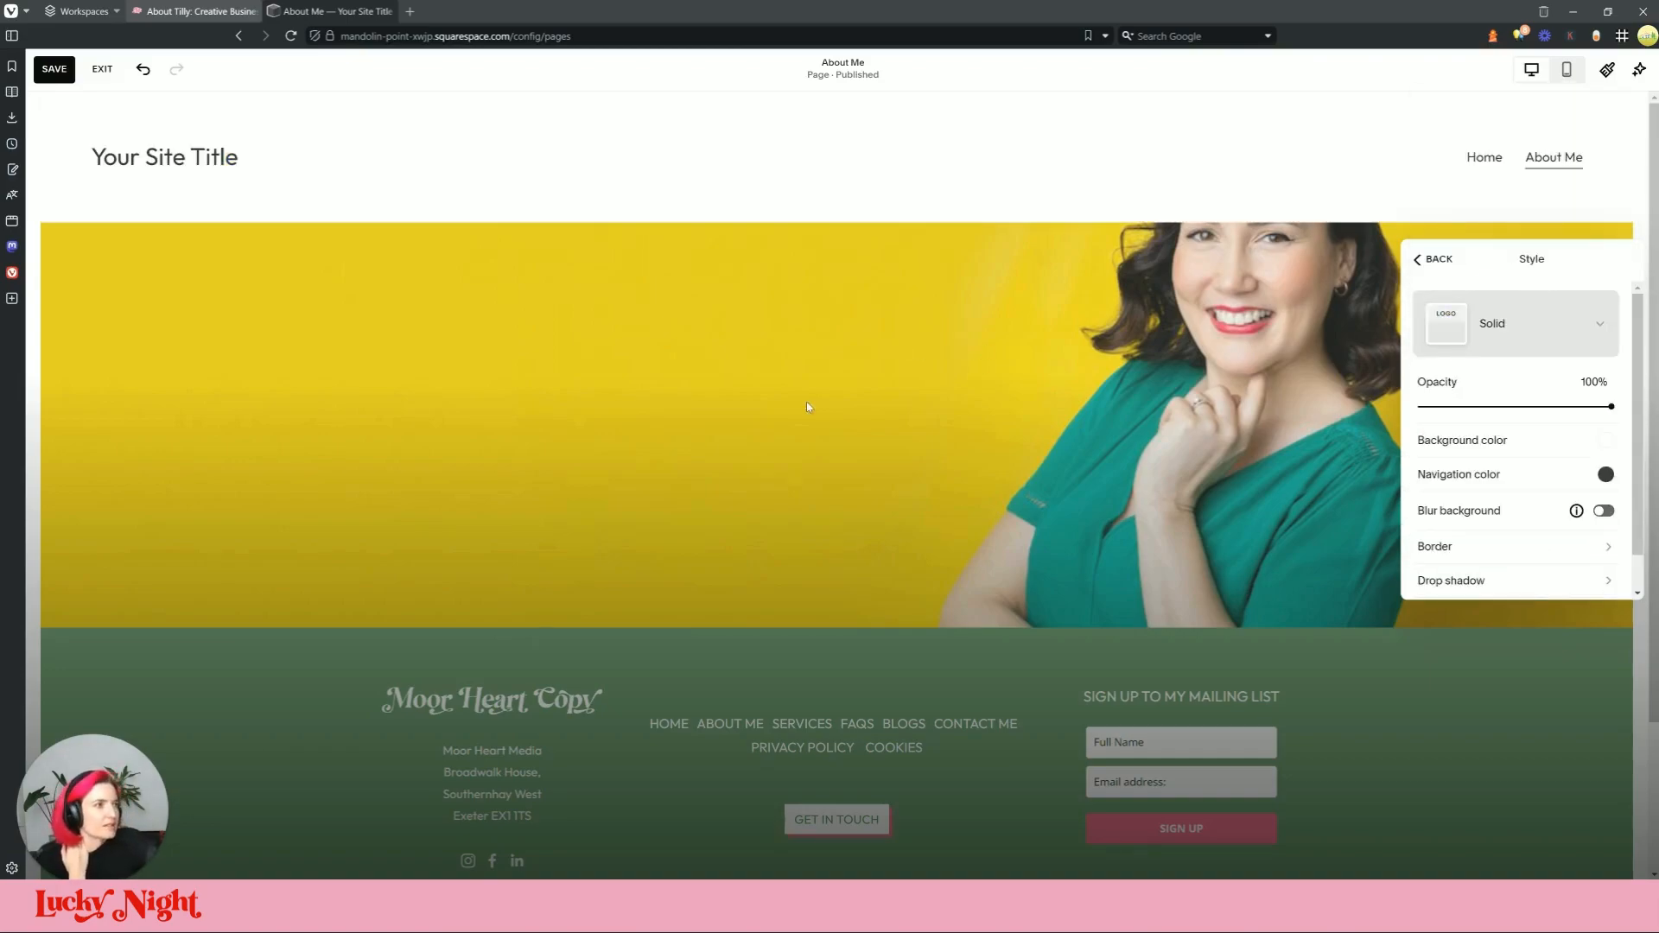
left_click(807, 403)
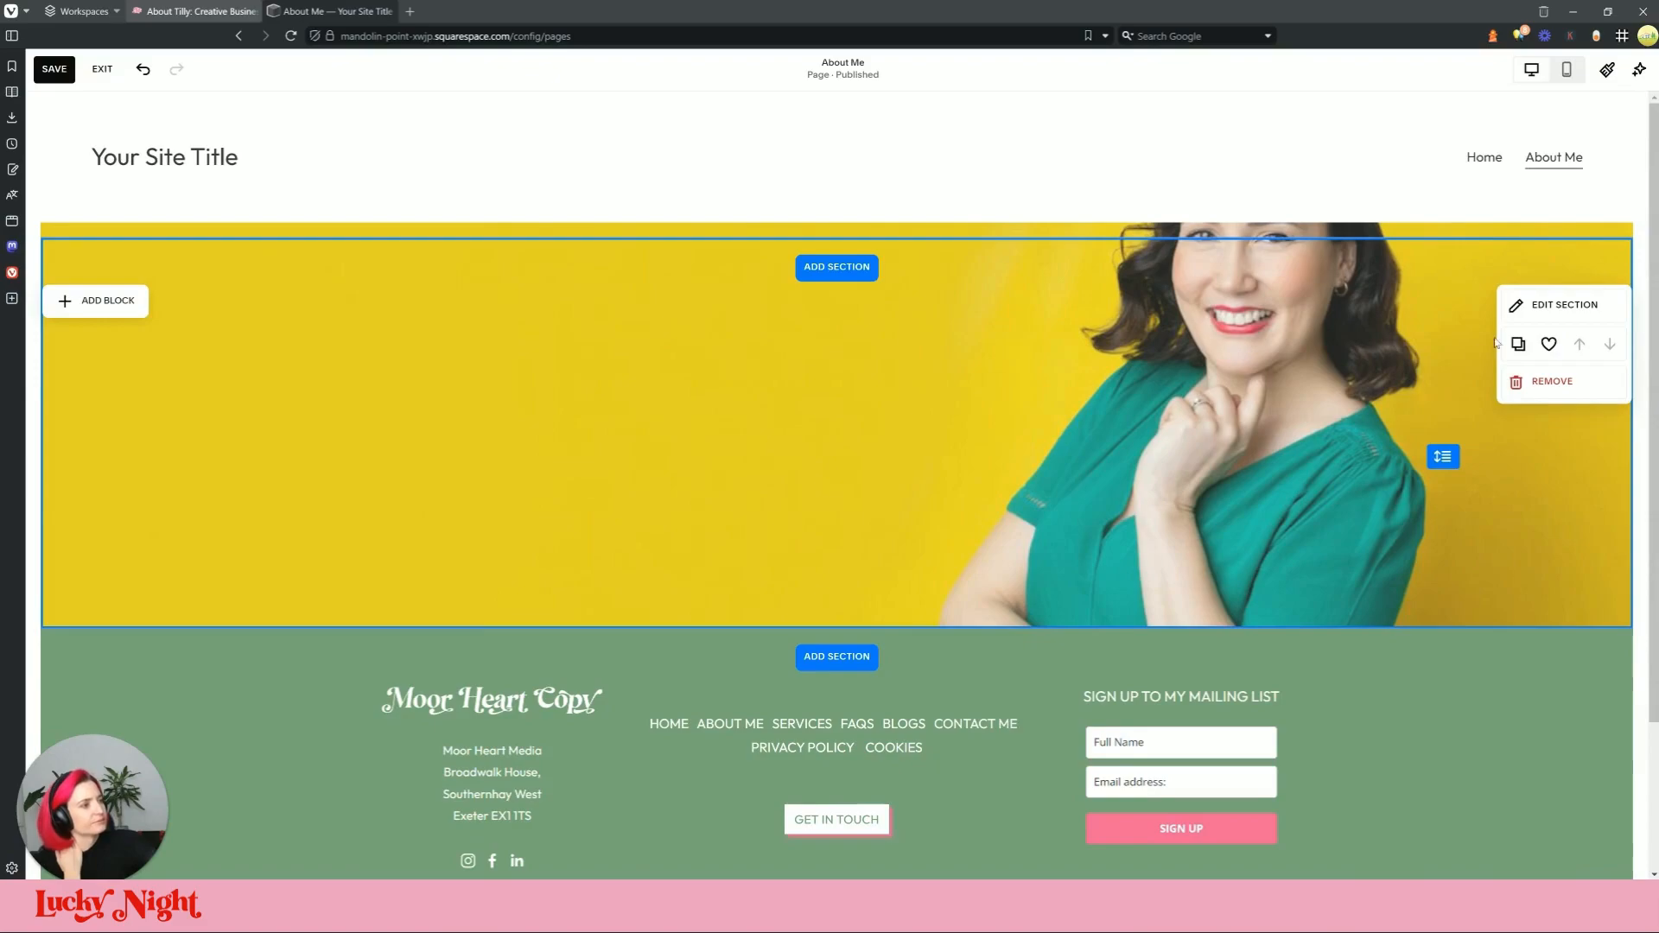
left_click(54, 69)
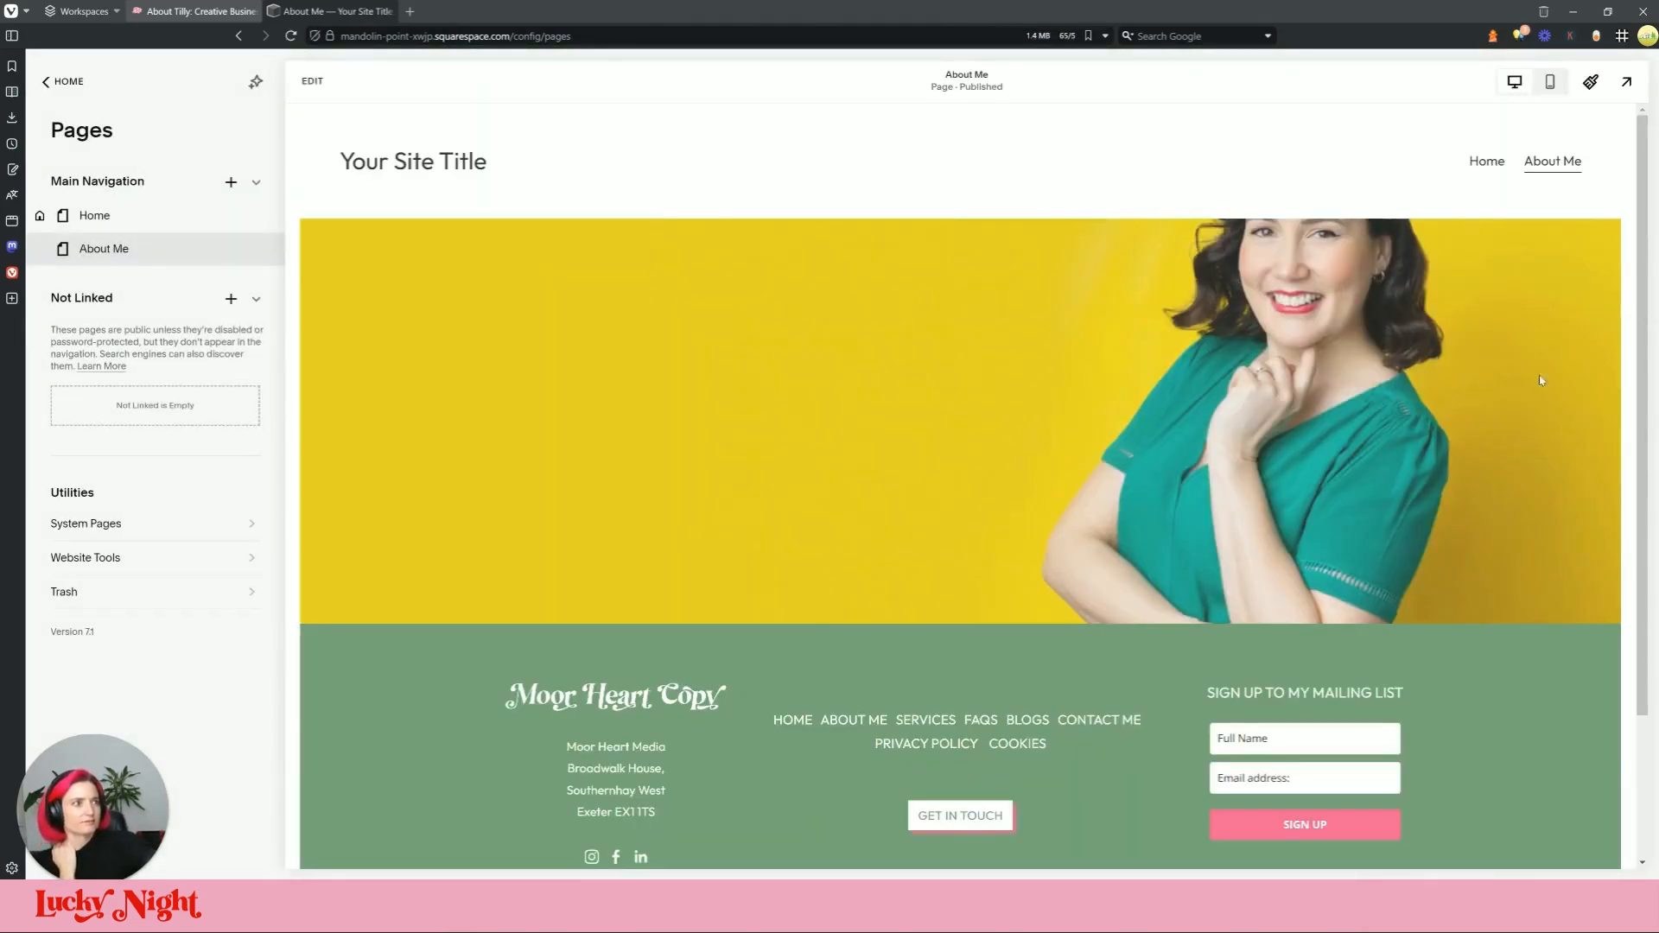
Step: Insert a blank section above the yellow about-banner hero on the About Me page
left_click(311, 80)
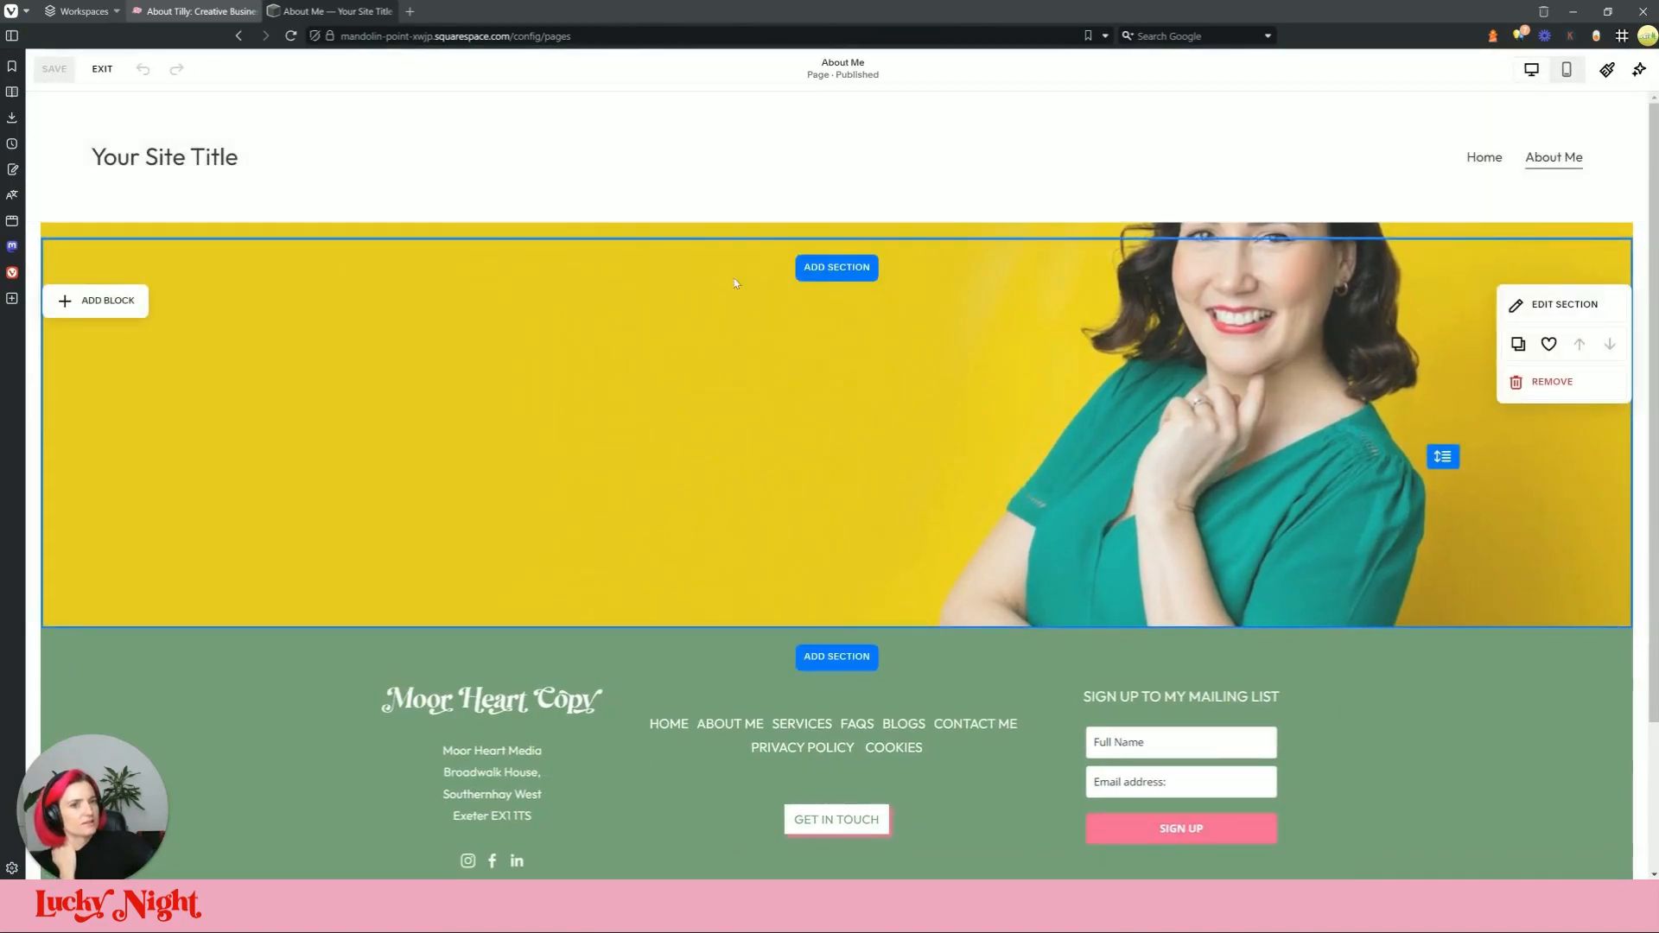
left_click(823, 268)
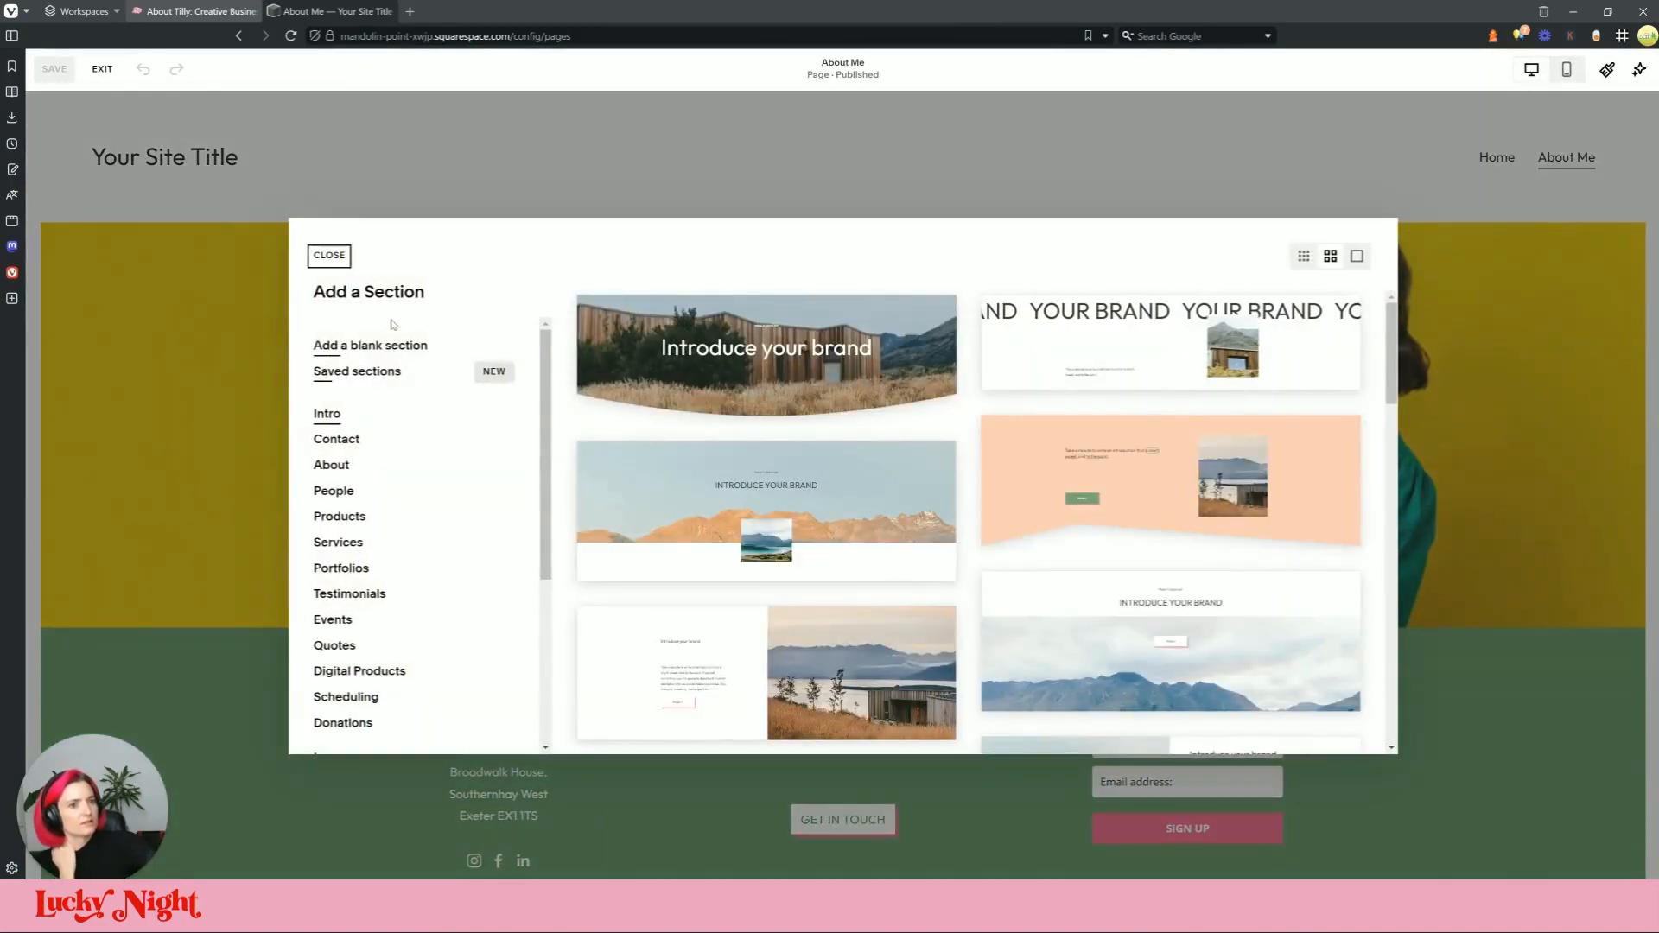
left_click(370, 344)
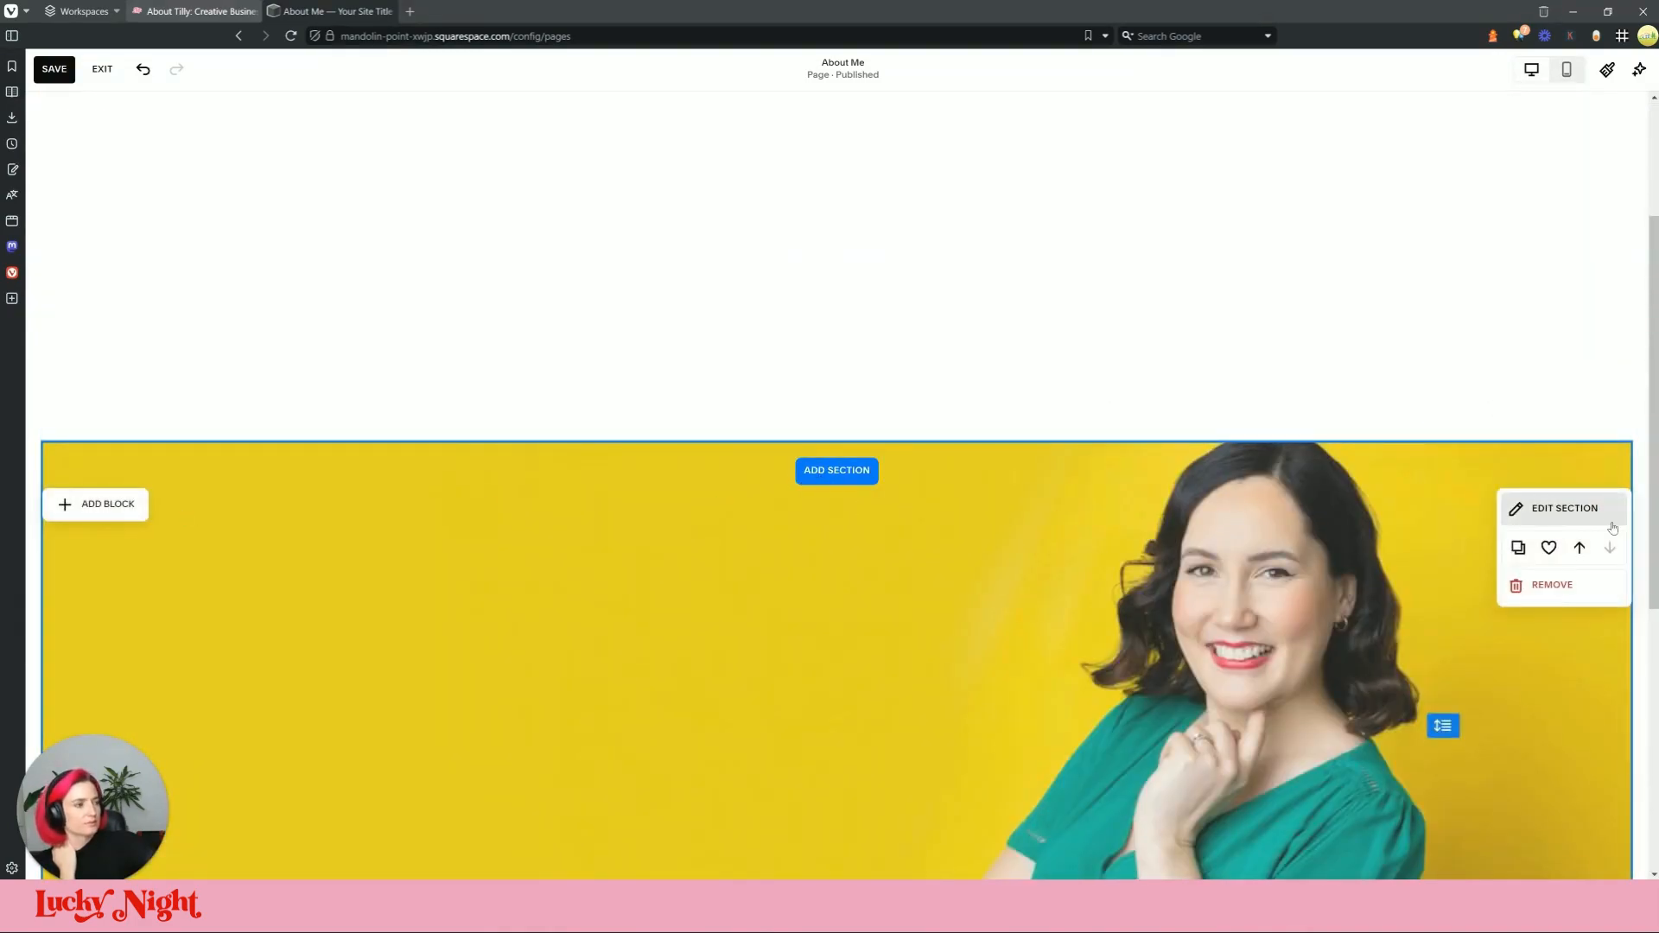
Step: Shift the banner photo's background focal point to the right
left_click(1583, 508)
left_click(1485, 583)
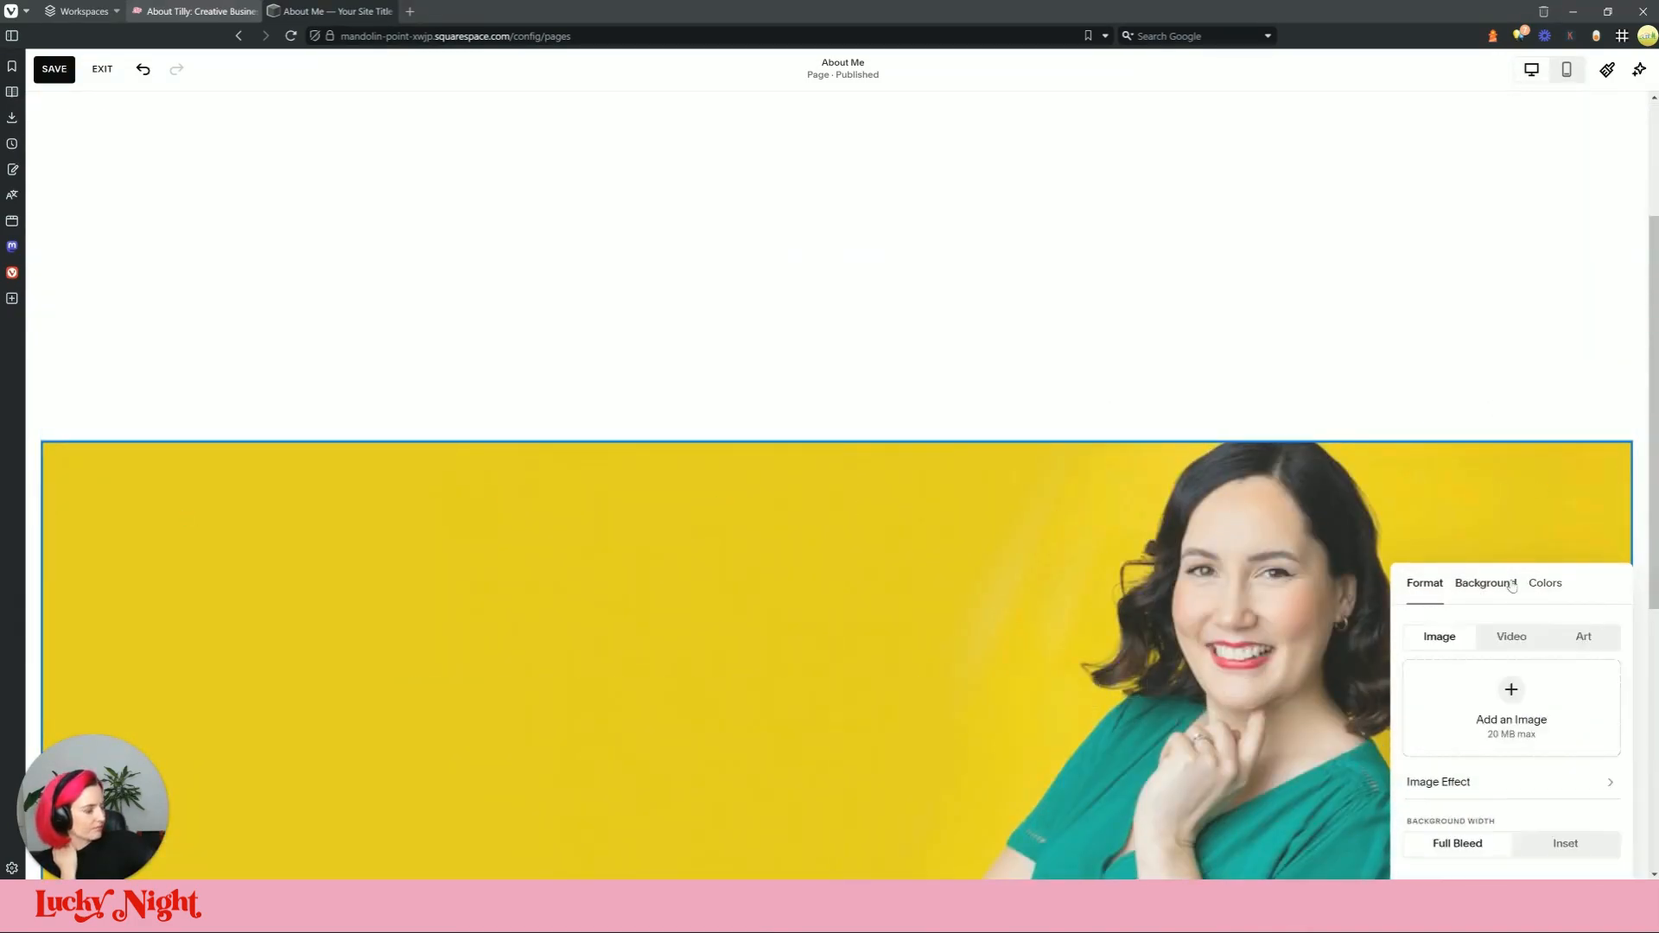
left_click_drag(1513, 673, 1556, 671)
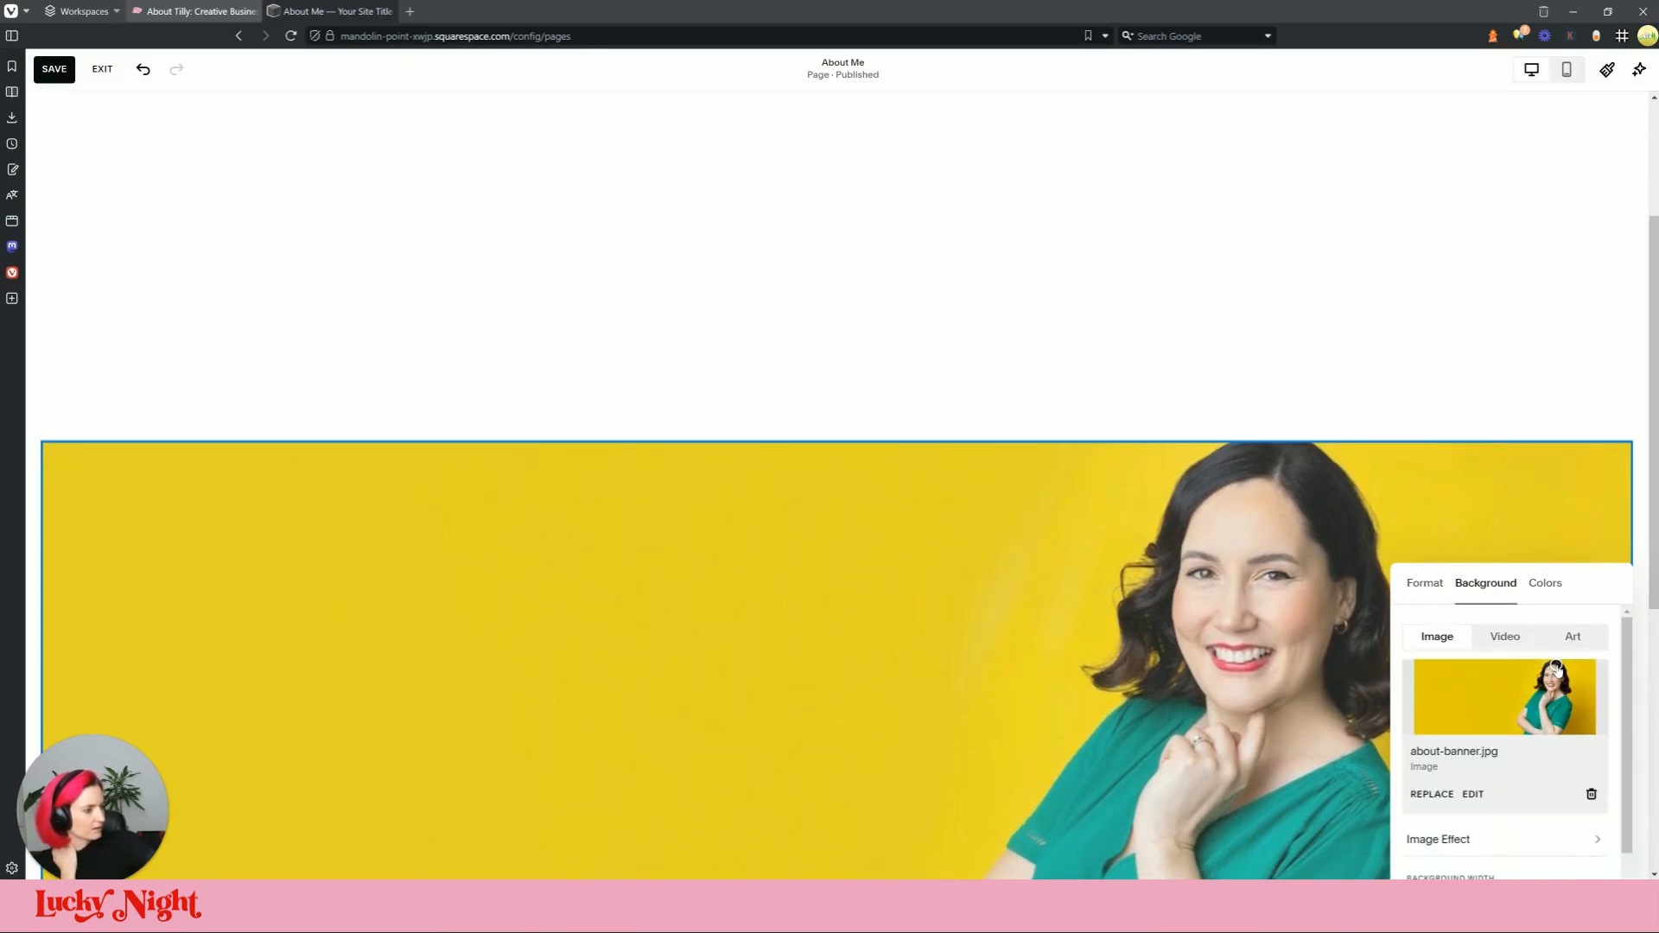
scroll(1552, 666, "down", 1)
left_click(1451, 504)
Step: Keep the banner at full-screen height and set its height to medium
left_click(1559, 508)
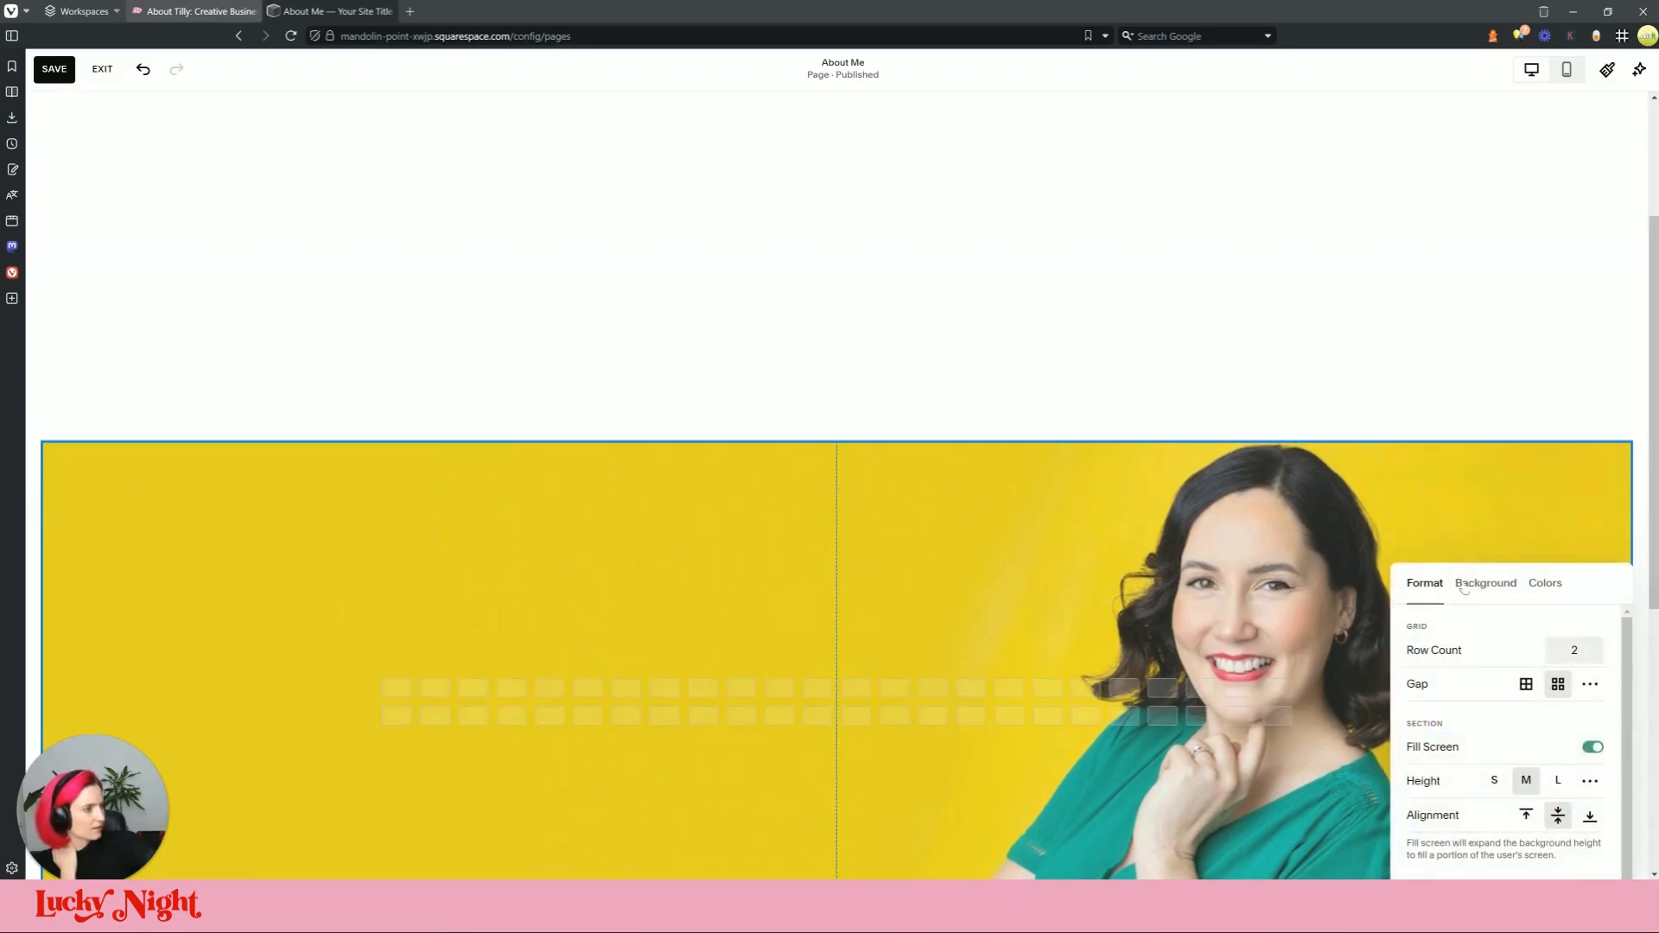
left_click(1485, 583)
scroll(1522, 660, "down", 1)
scroll(1522, 659, "down", 1)
left_click(1424, 584)
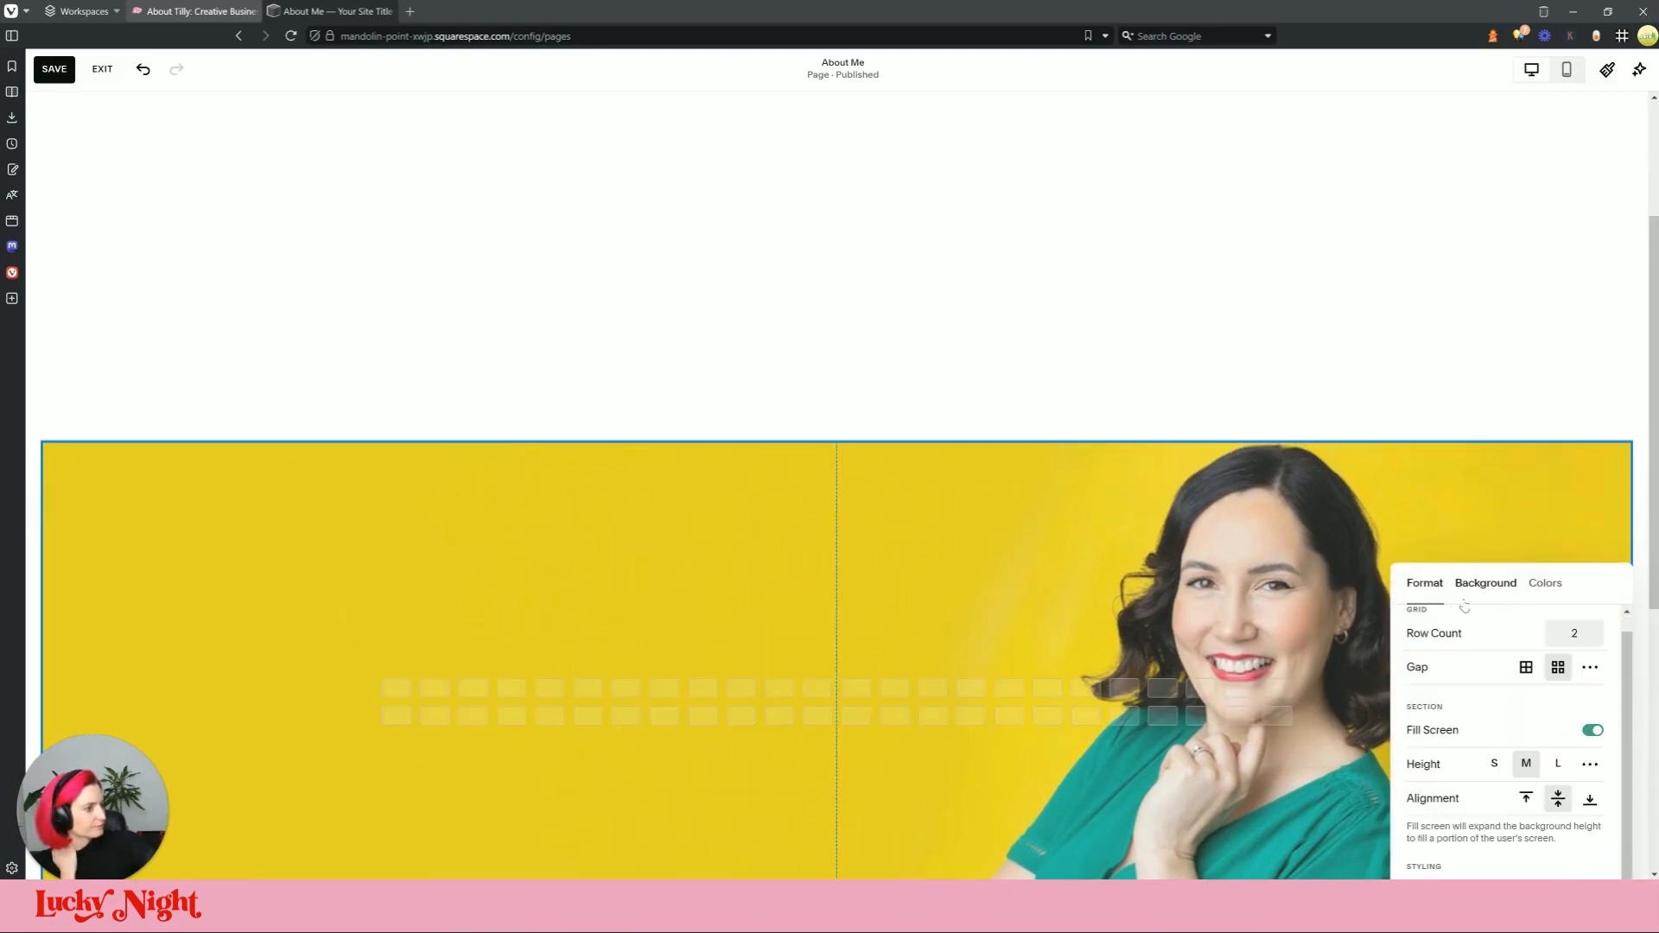
left_click(1595, 731)
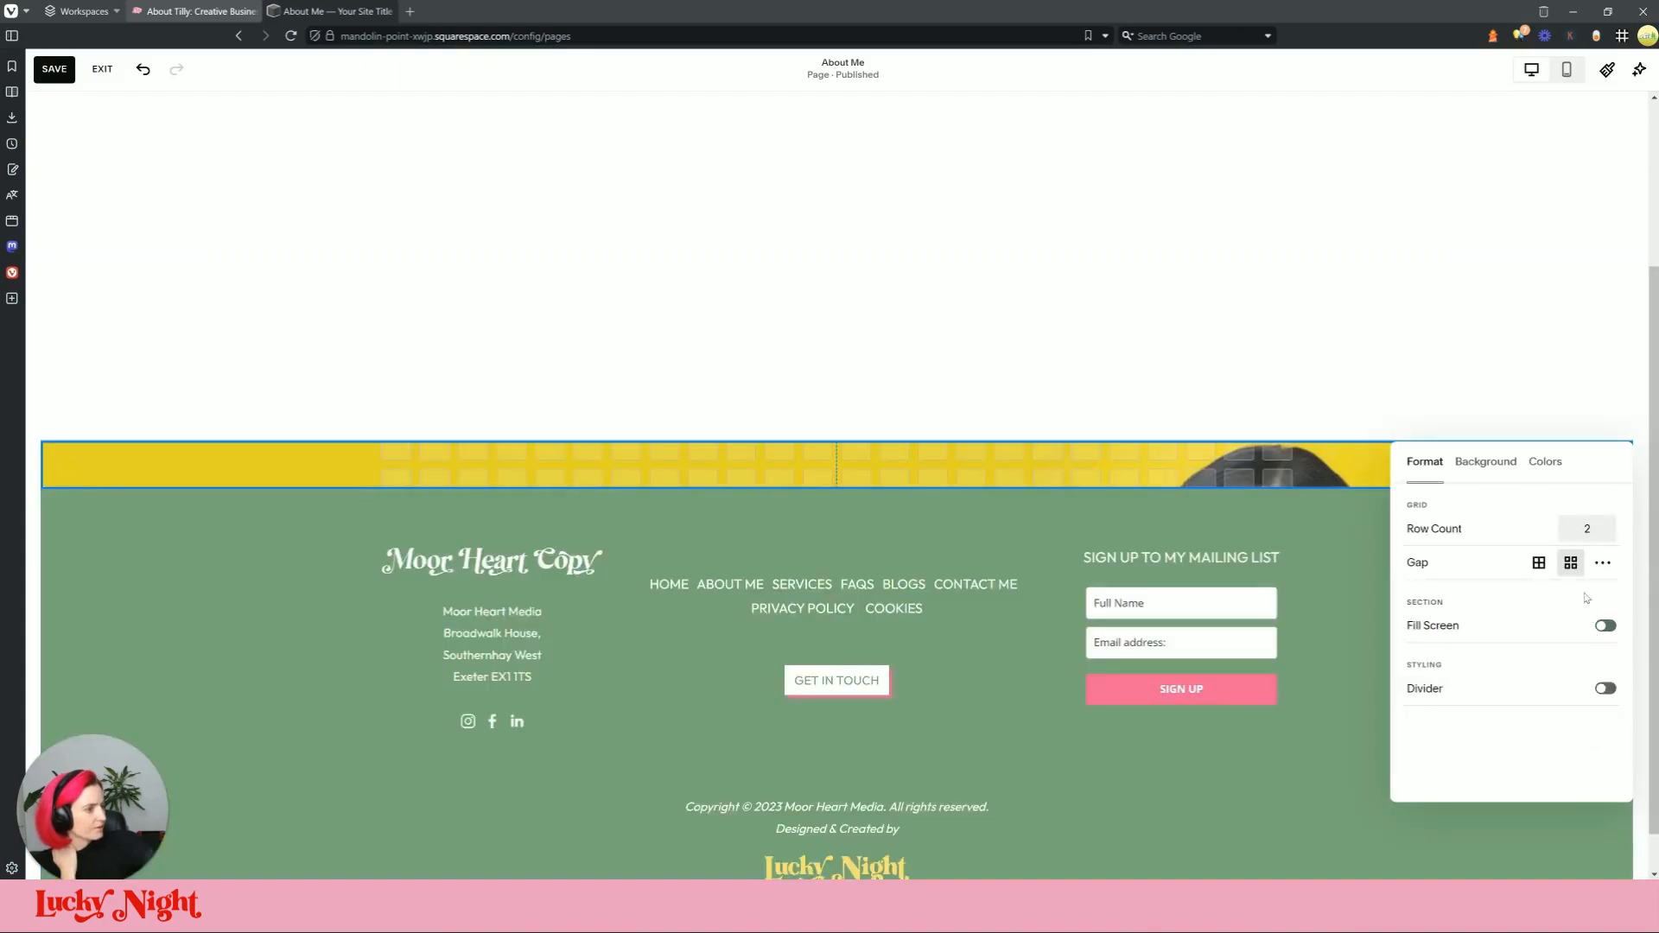
left_click(1606, 629)
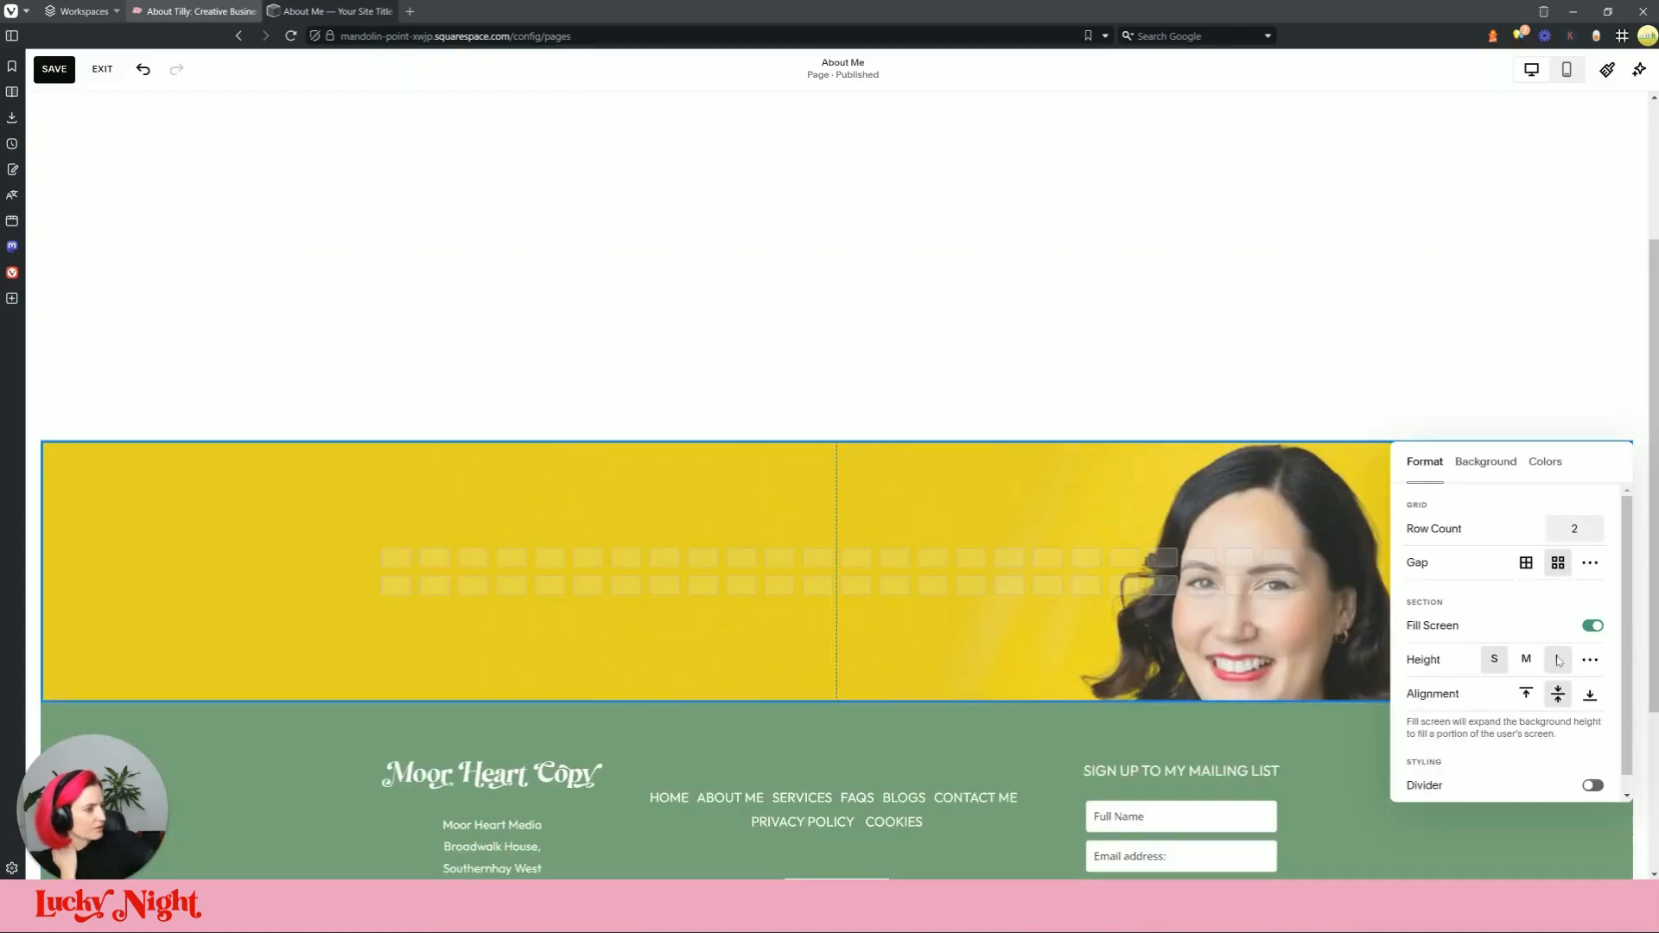
left_click(1529, 661)
left_click(1099, 427)
Step: Delete the empty section above the banner and confirm the removal
scroll(1102, 438, "down", 3)
scroll(955, 326, "up", 4)
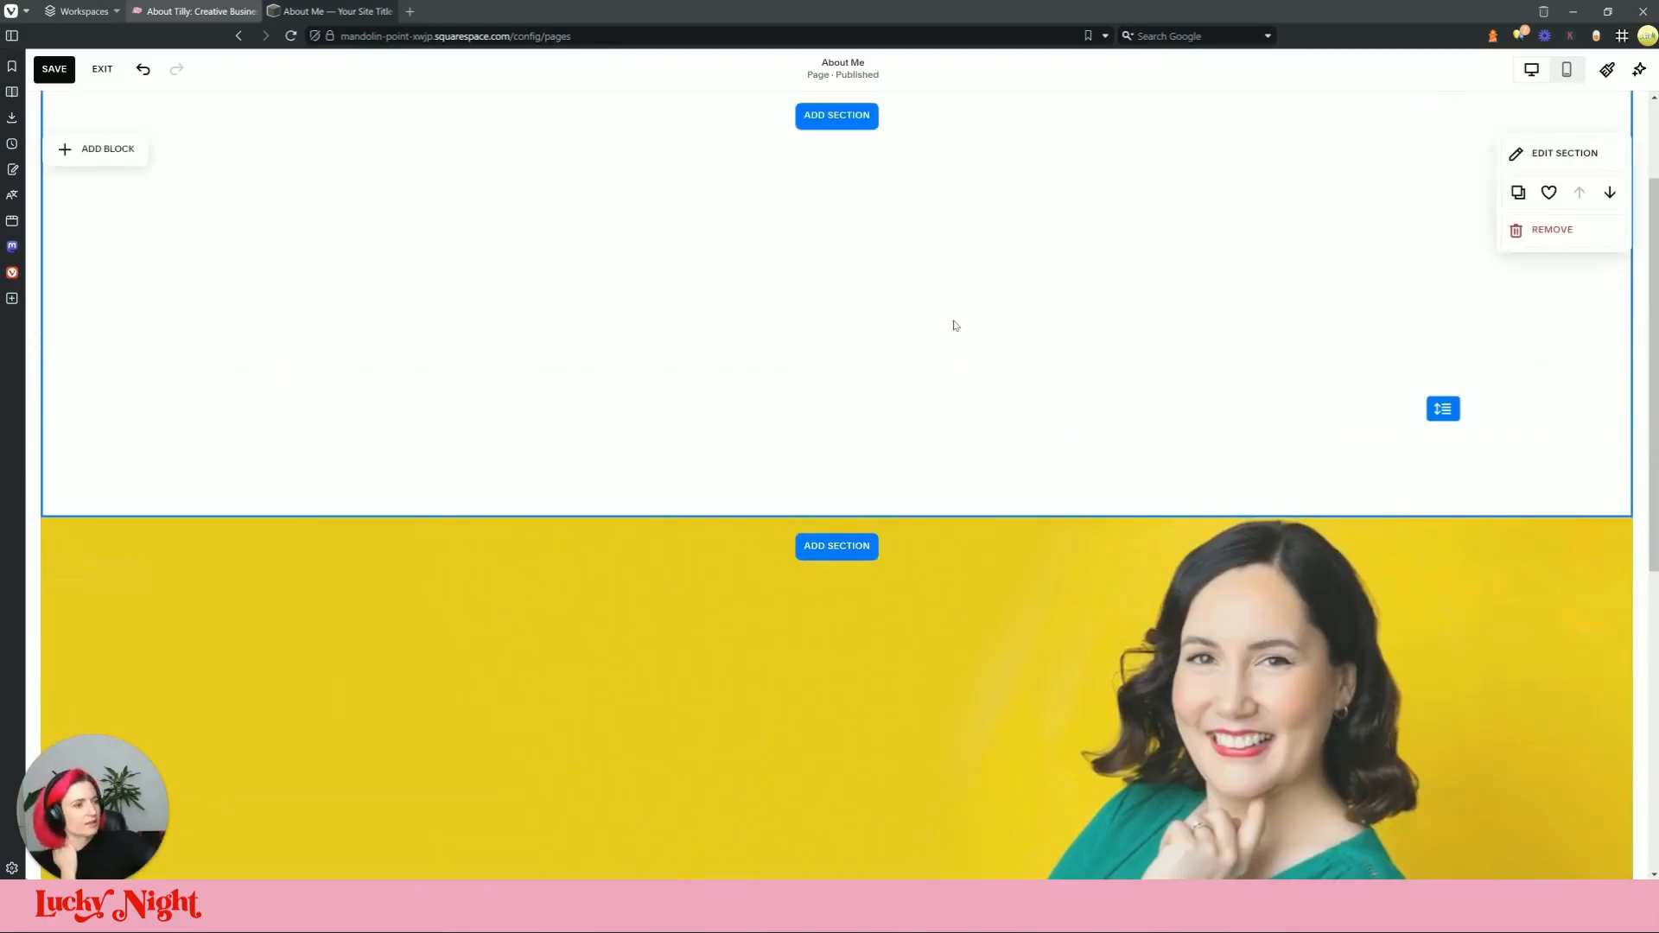
scroll(1165, 405, "up", 2)
left_click(1549, 381)
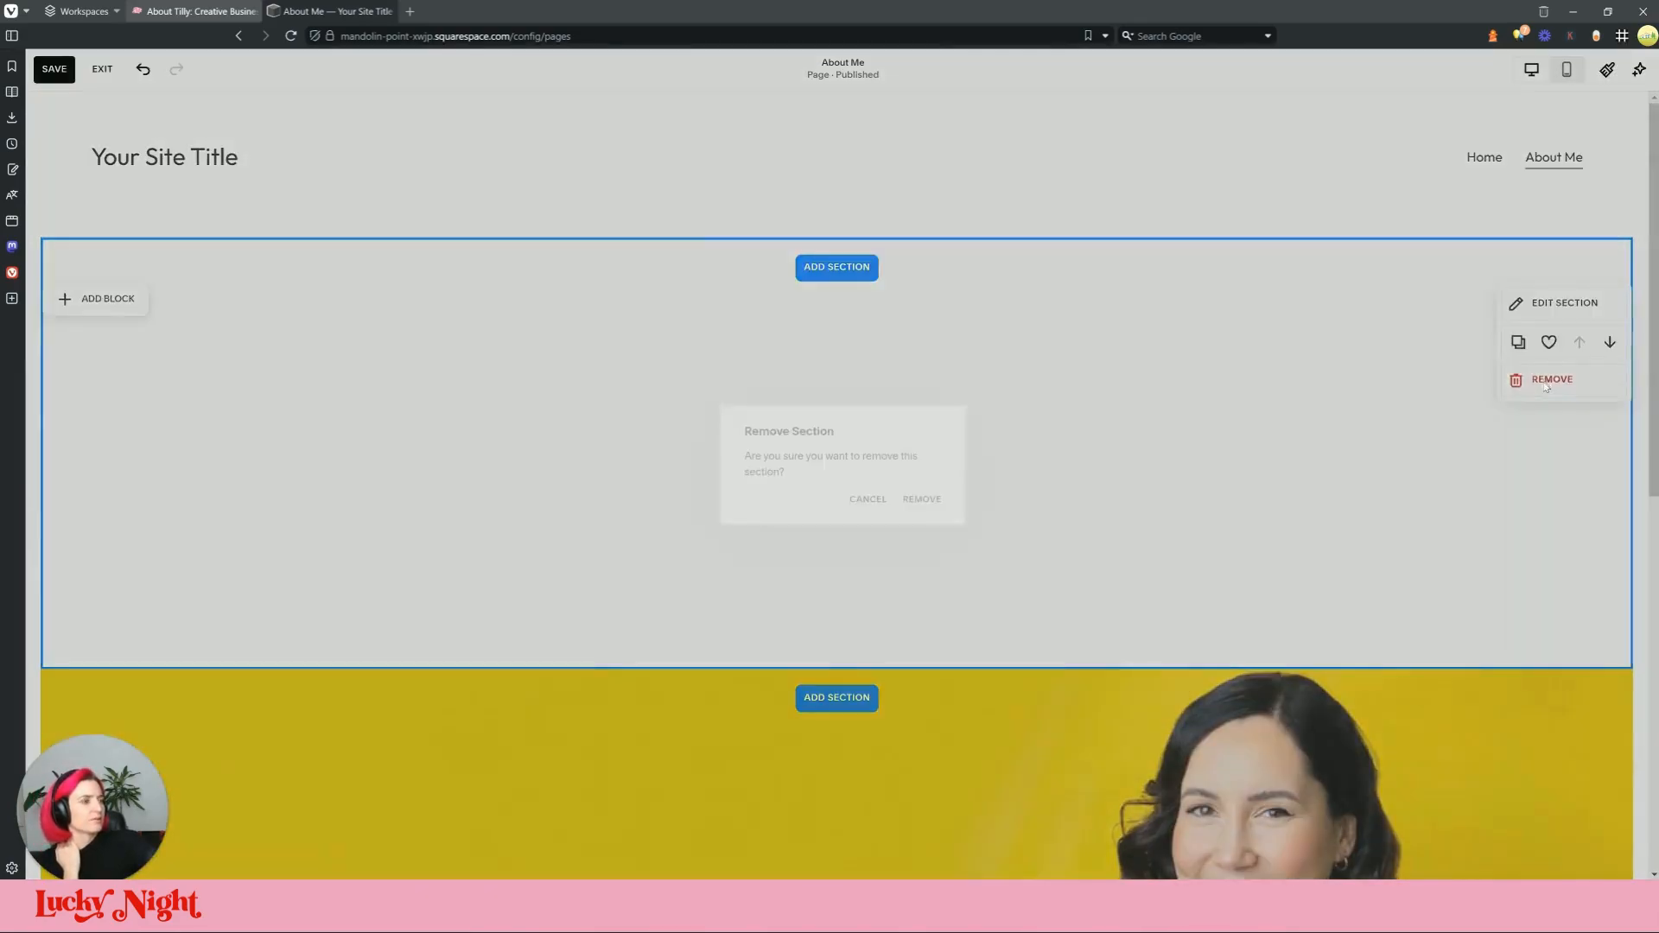
left_click(923, 497)
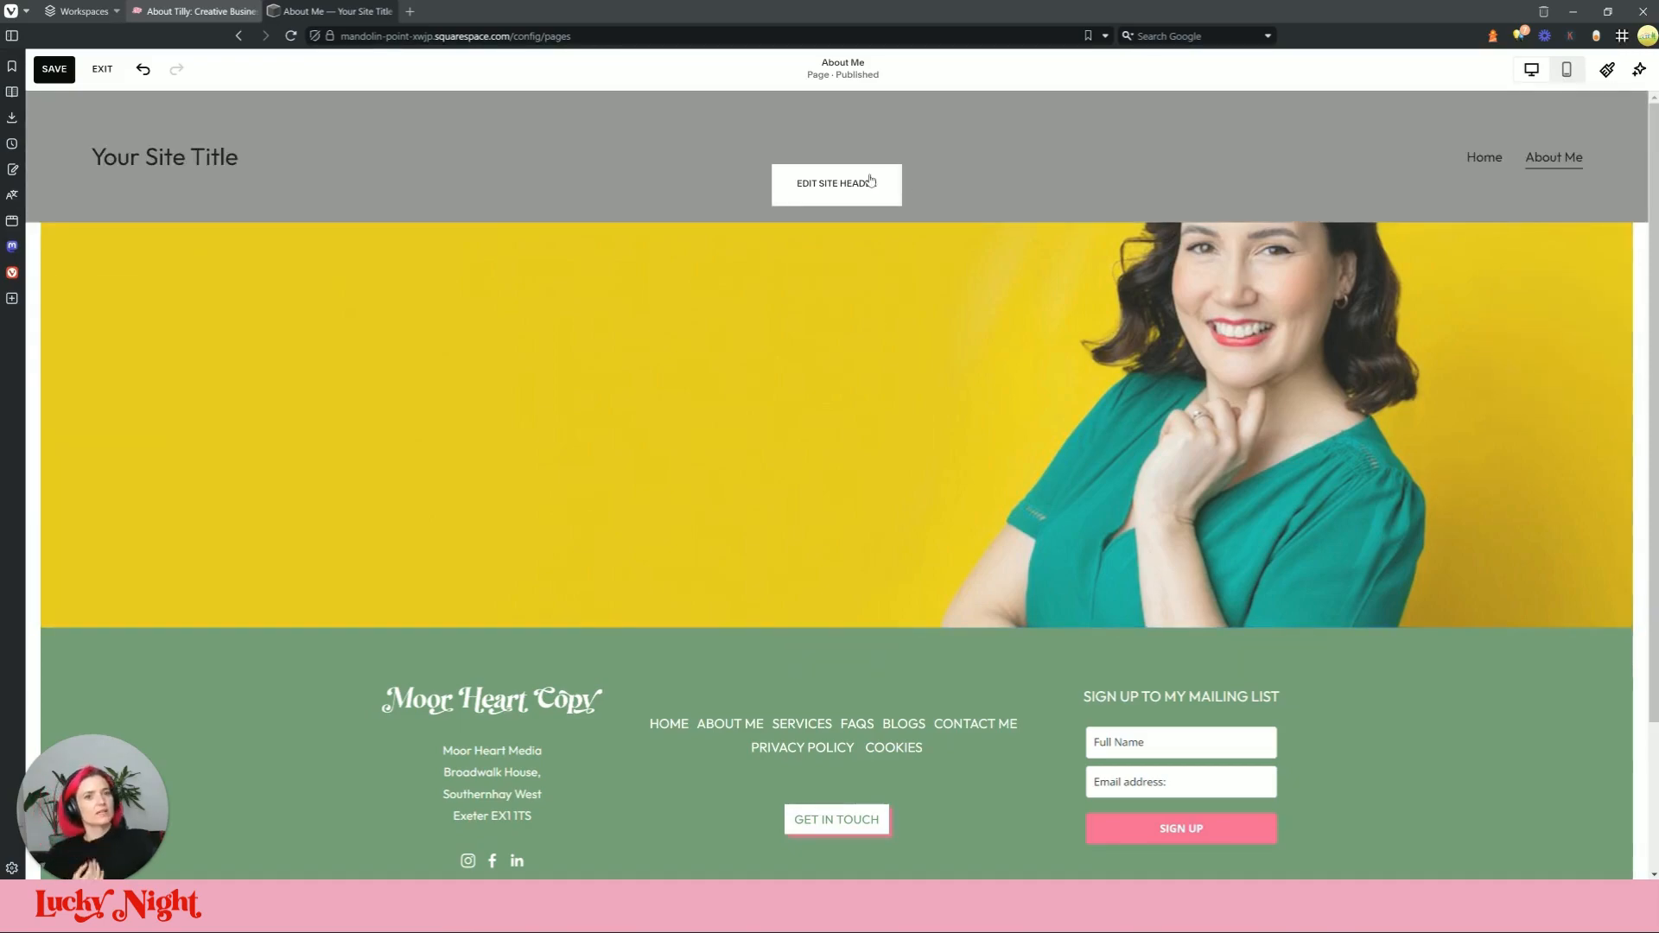
left_click(870, 181)
left_click(1532, 456)
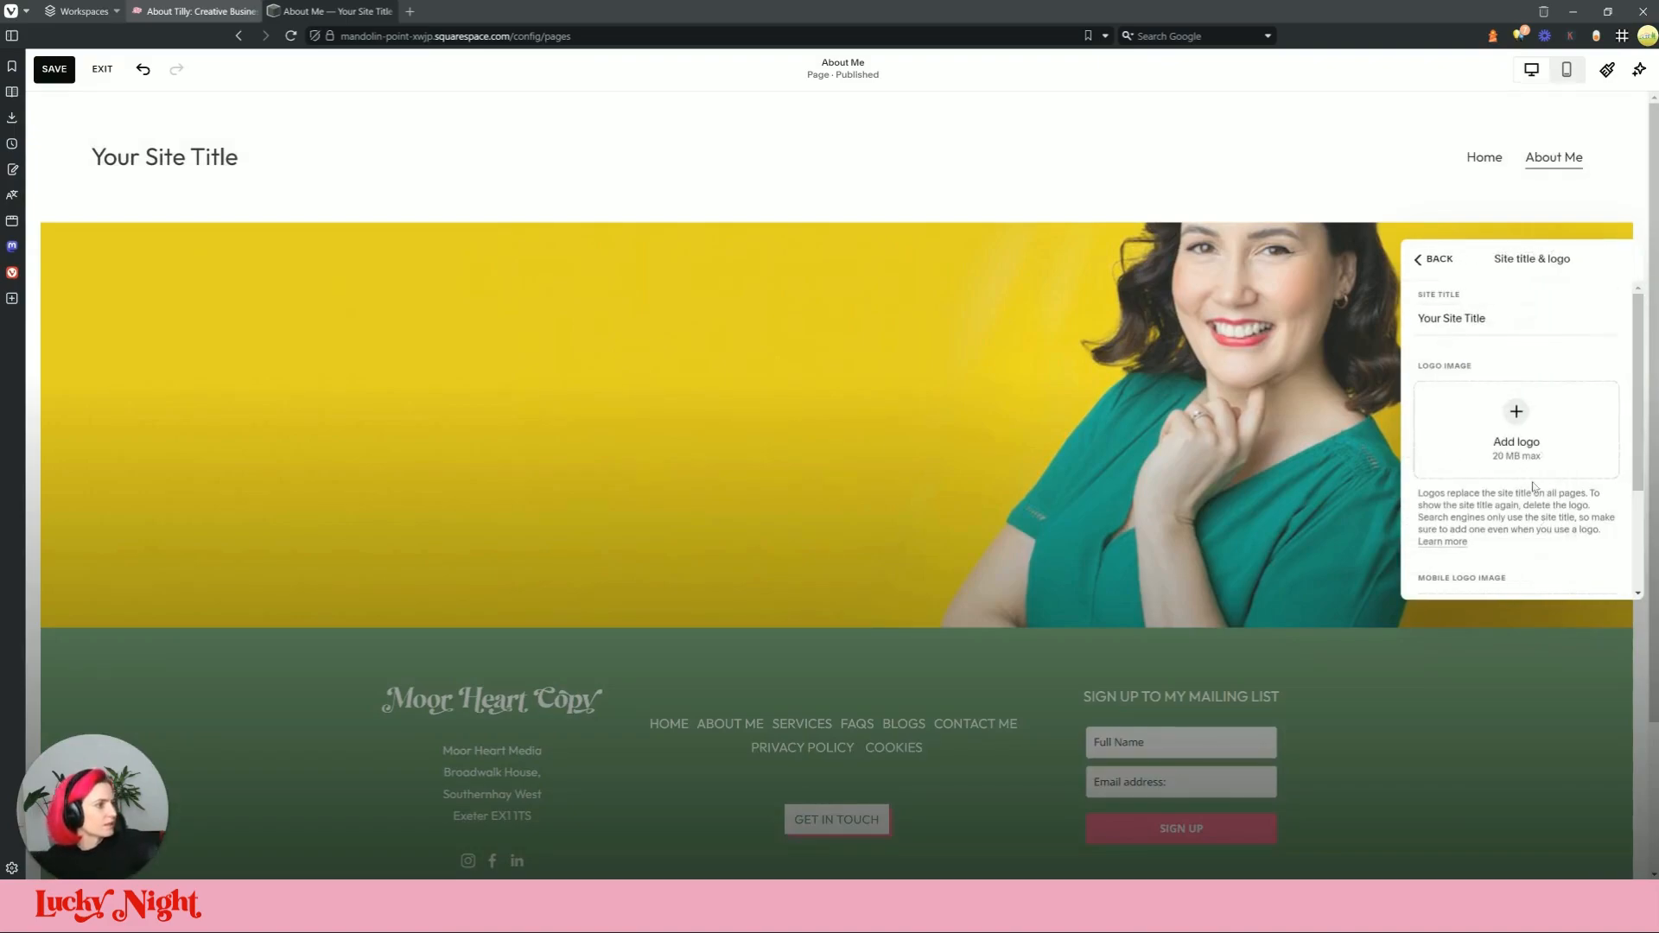
left_click(1421, 259)
left_click(1493, 524)
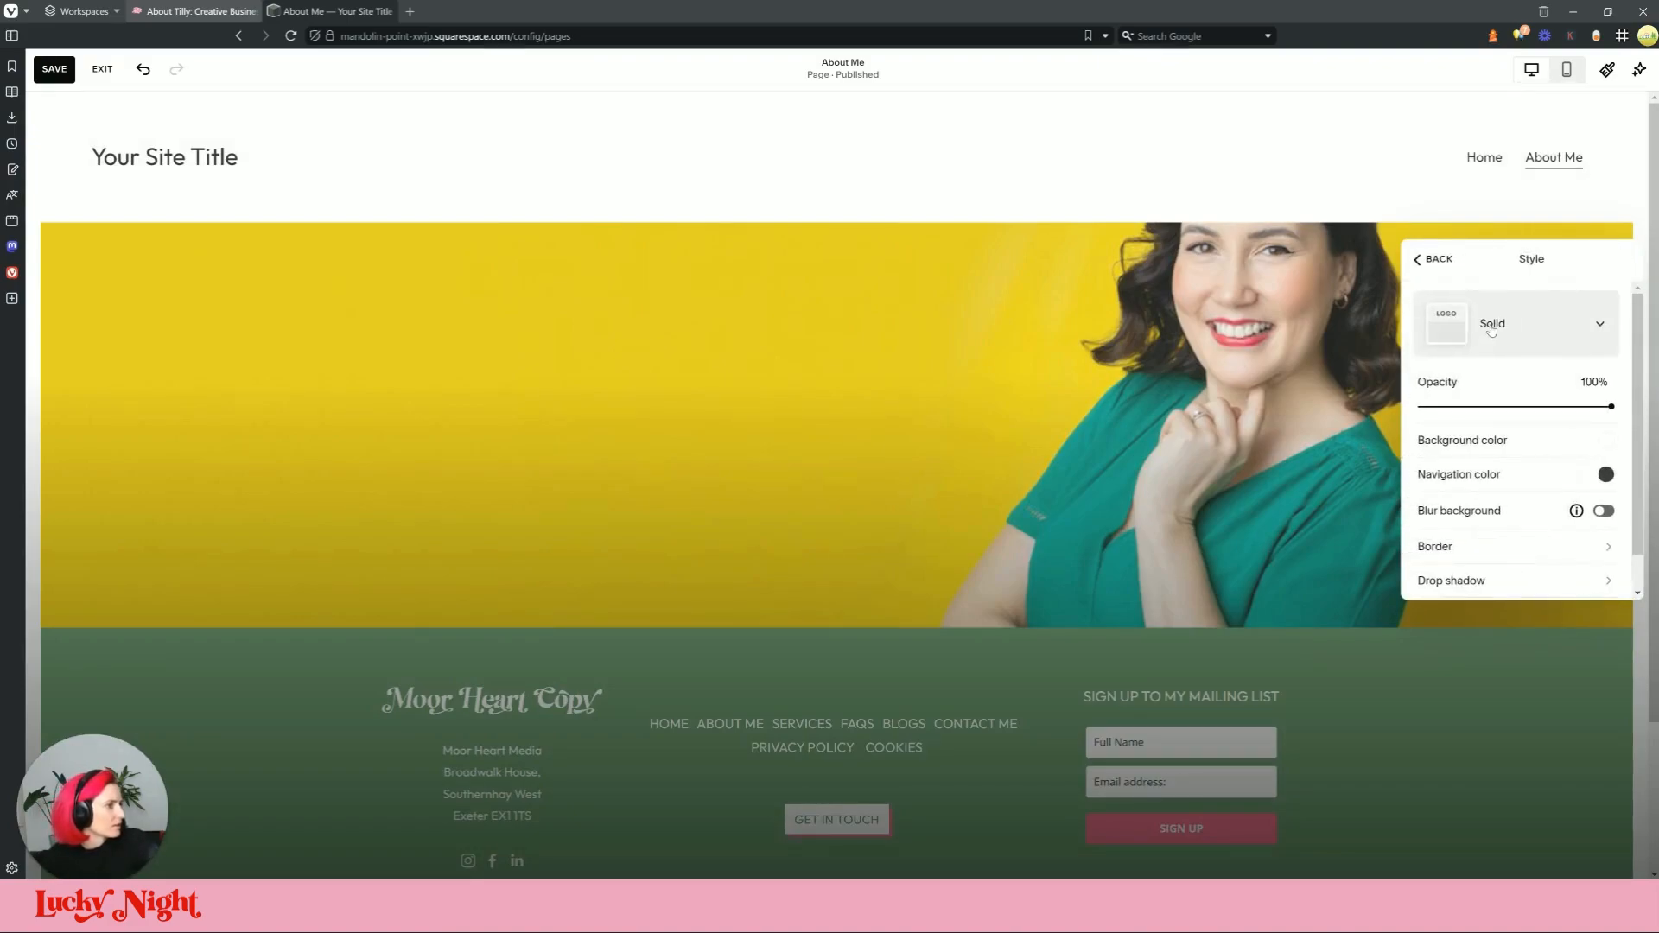
left_click(1491, 325)
left_click(1491, 327)
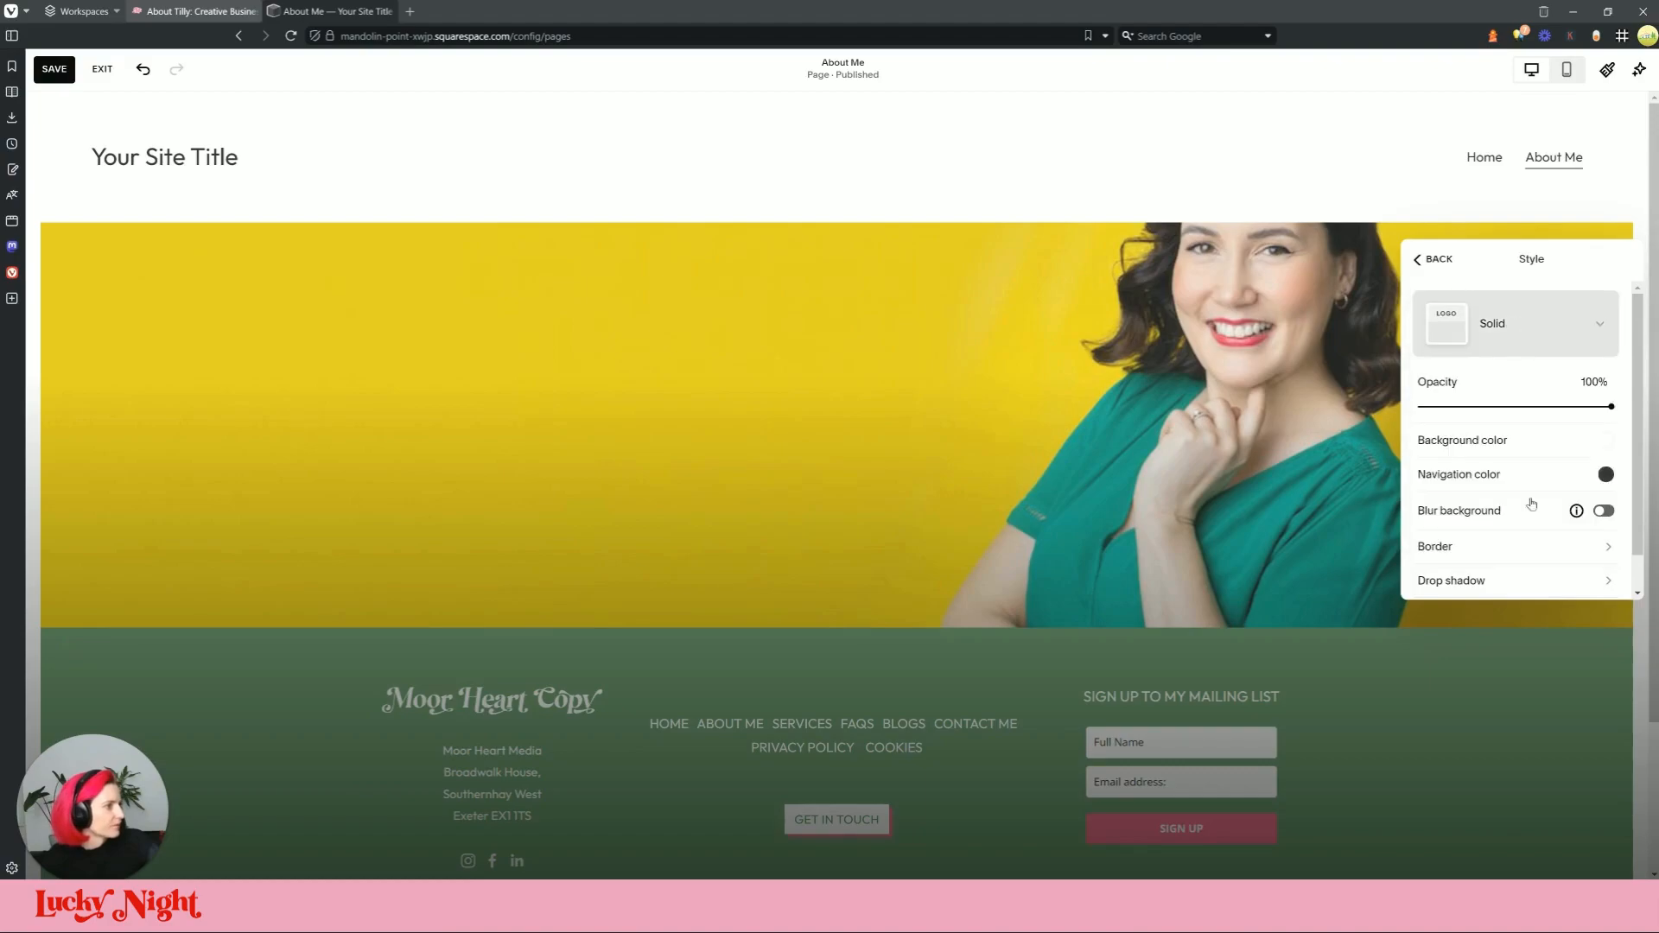
scroll(1528, 484, "down", 1)
scroll(1523, 458, "up", 1)
left_click(1439, 260)
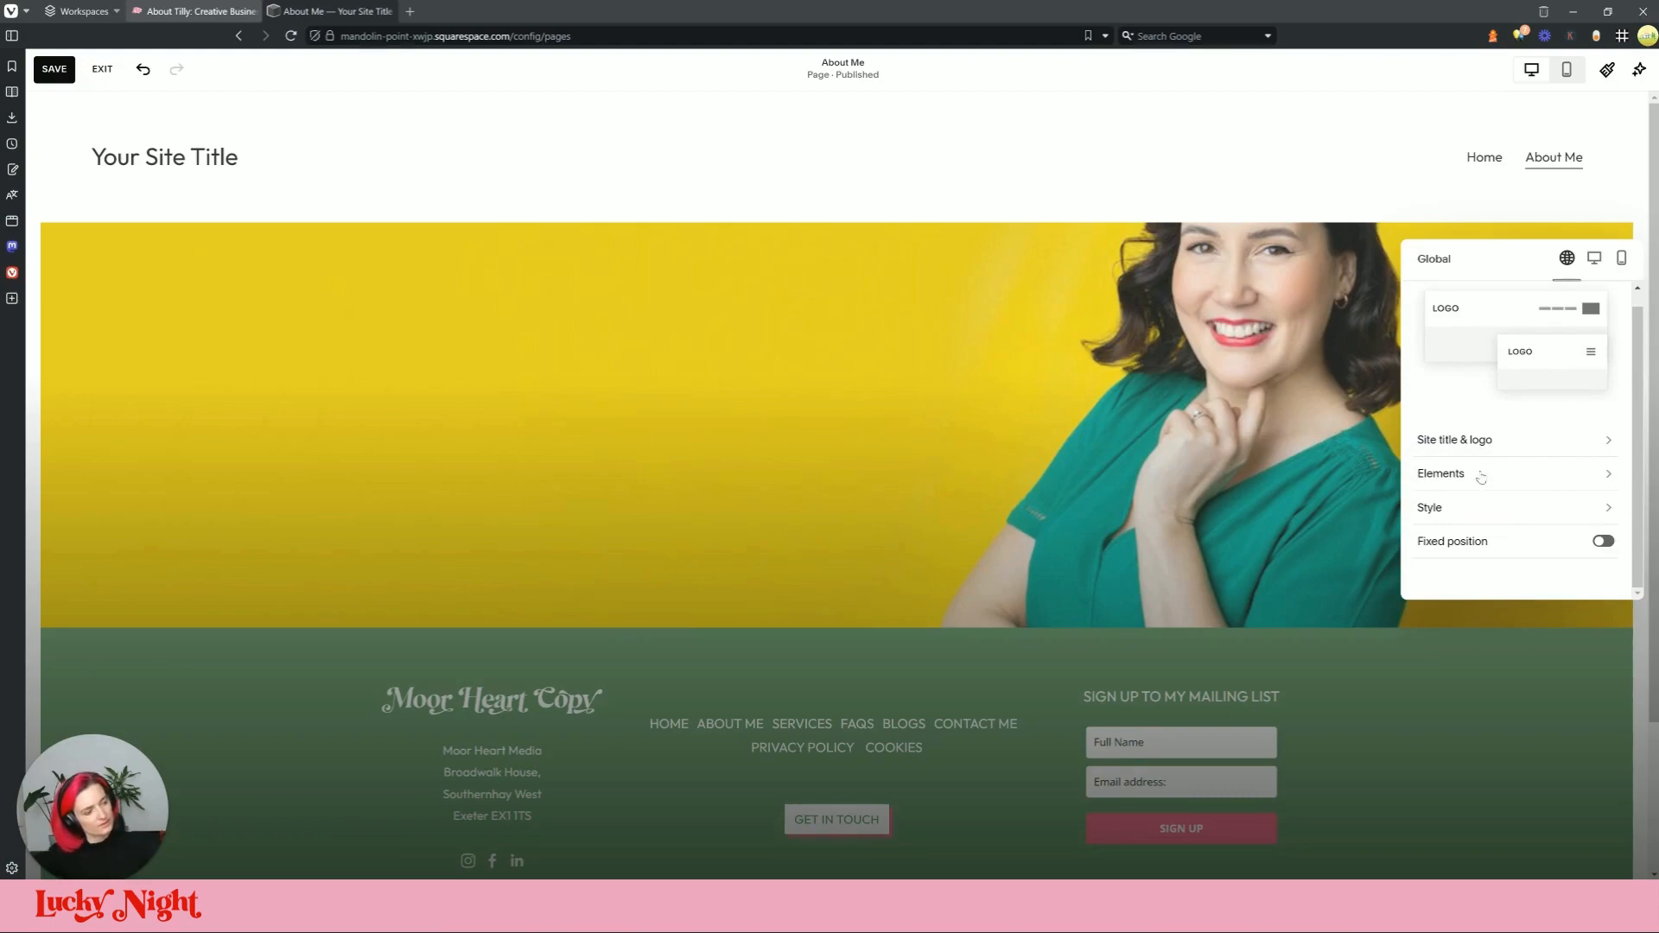
left_click(1494, 518)
scroll(1520, 484, "down", 1)
scroll(1587, 448, "up", 1)
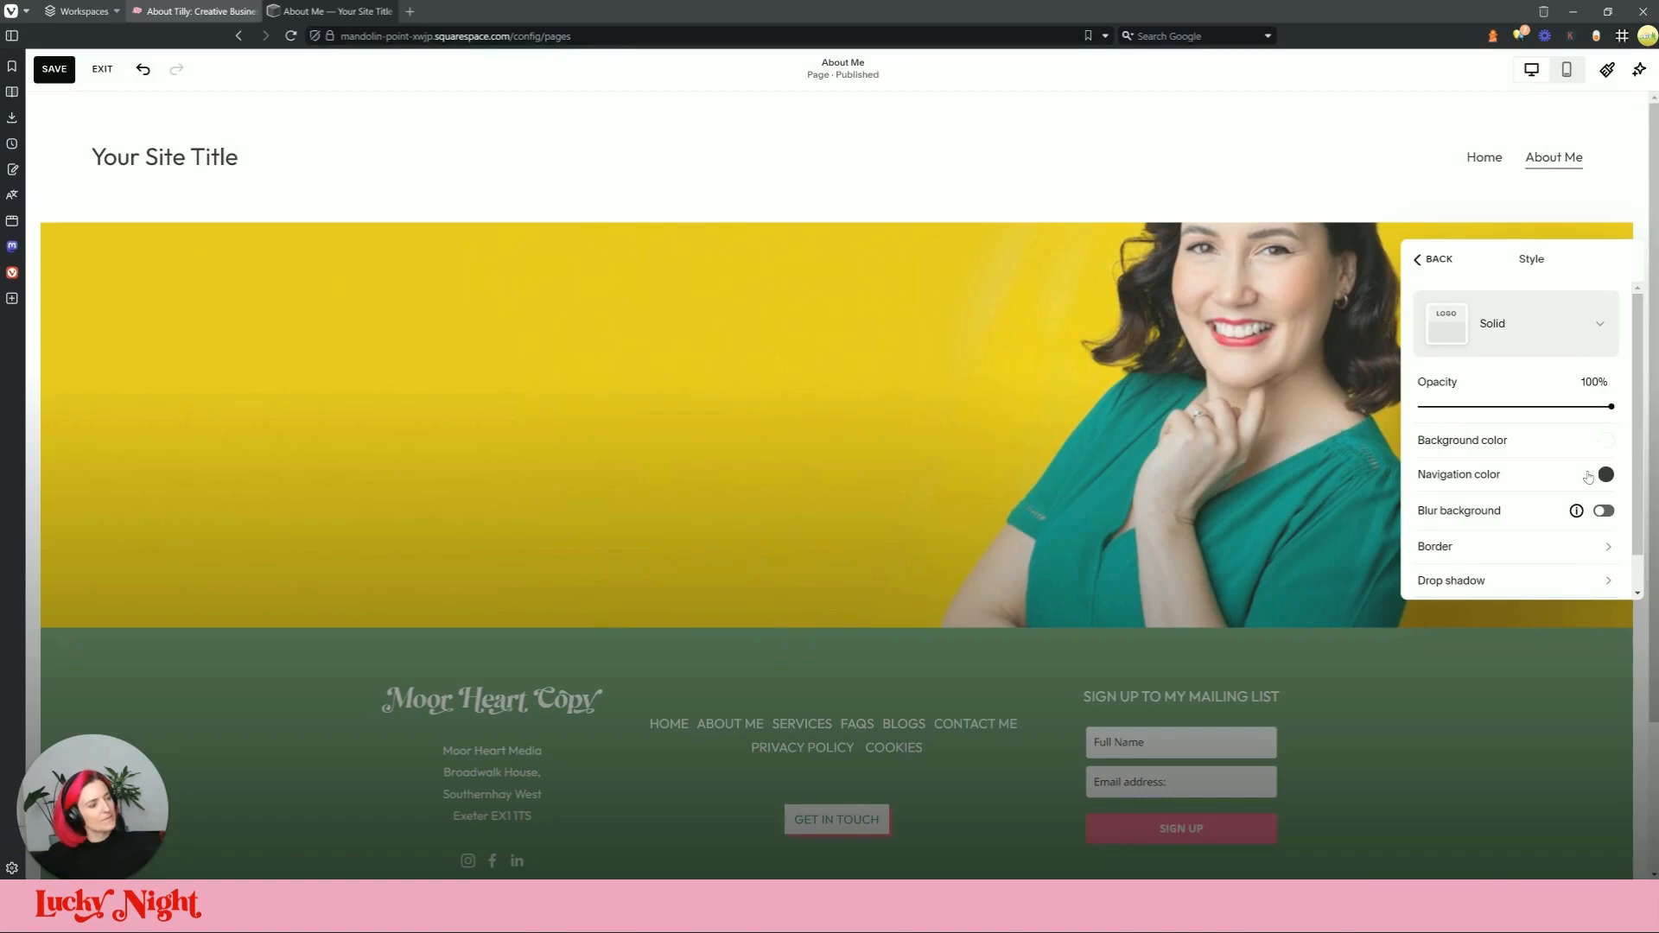
left_click(1508, 313)
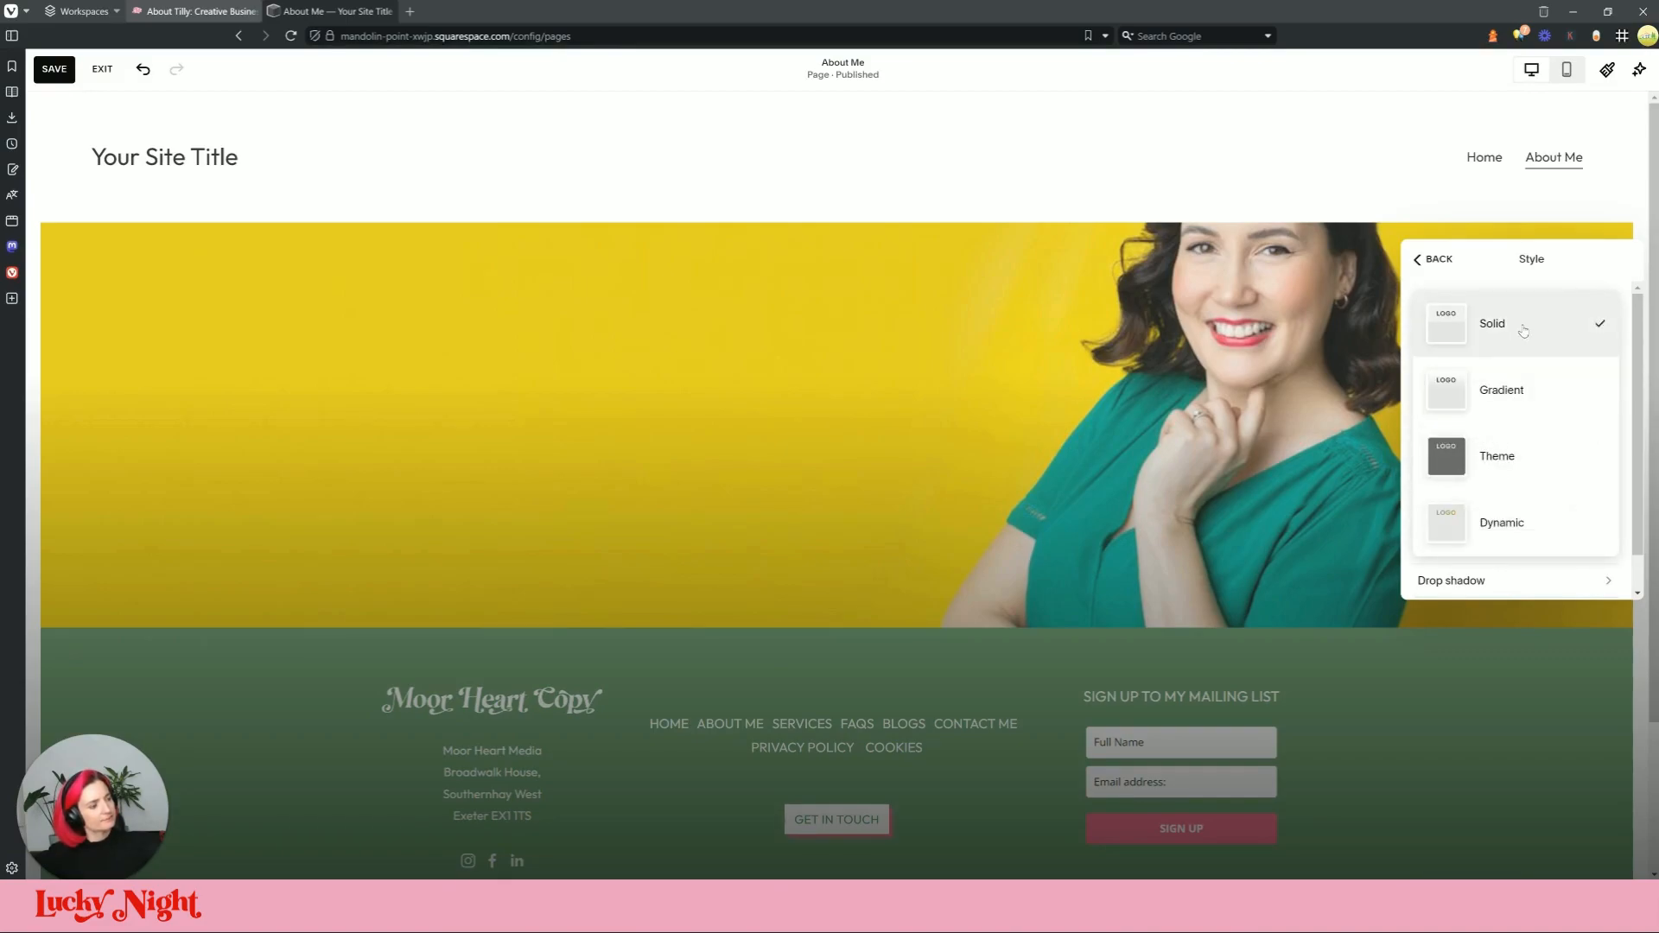
left_click(1527, 471)
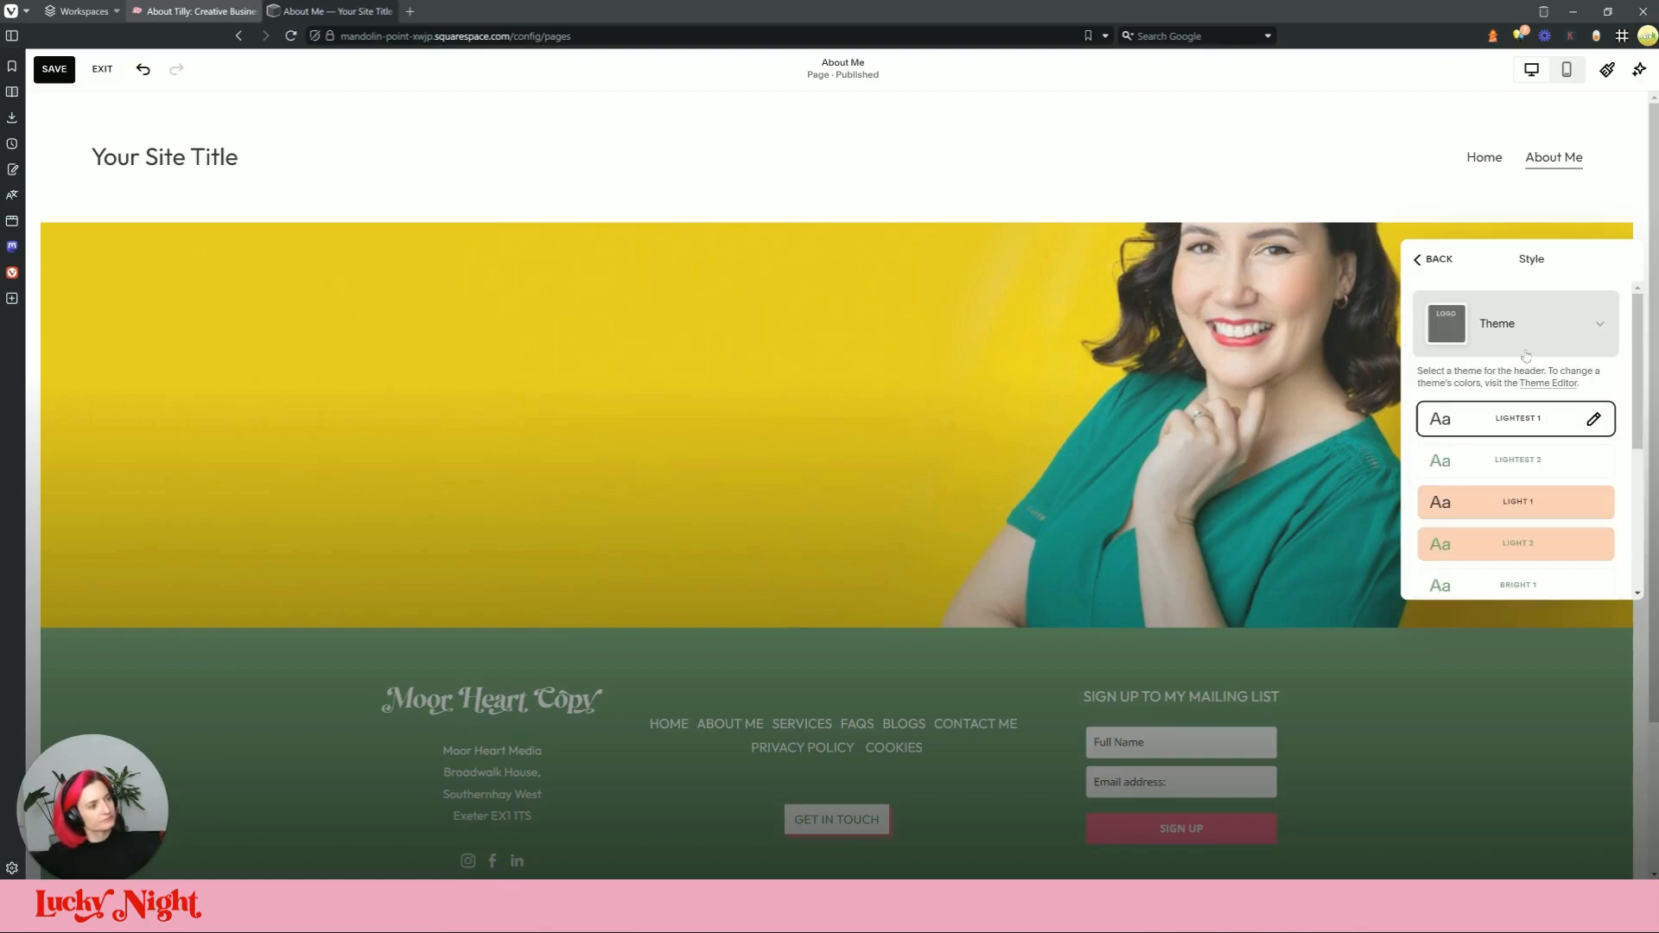
left_click(1525, 331)
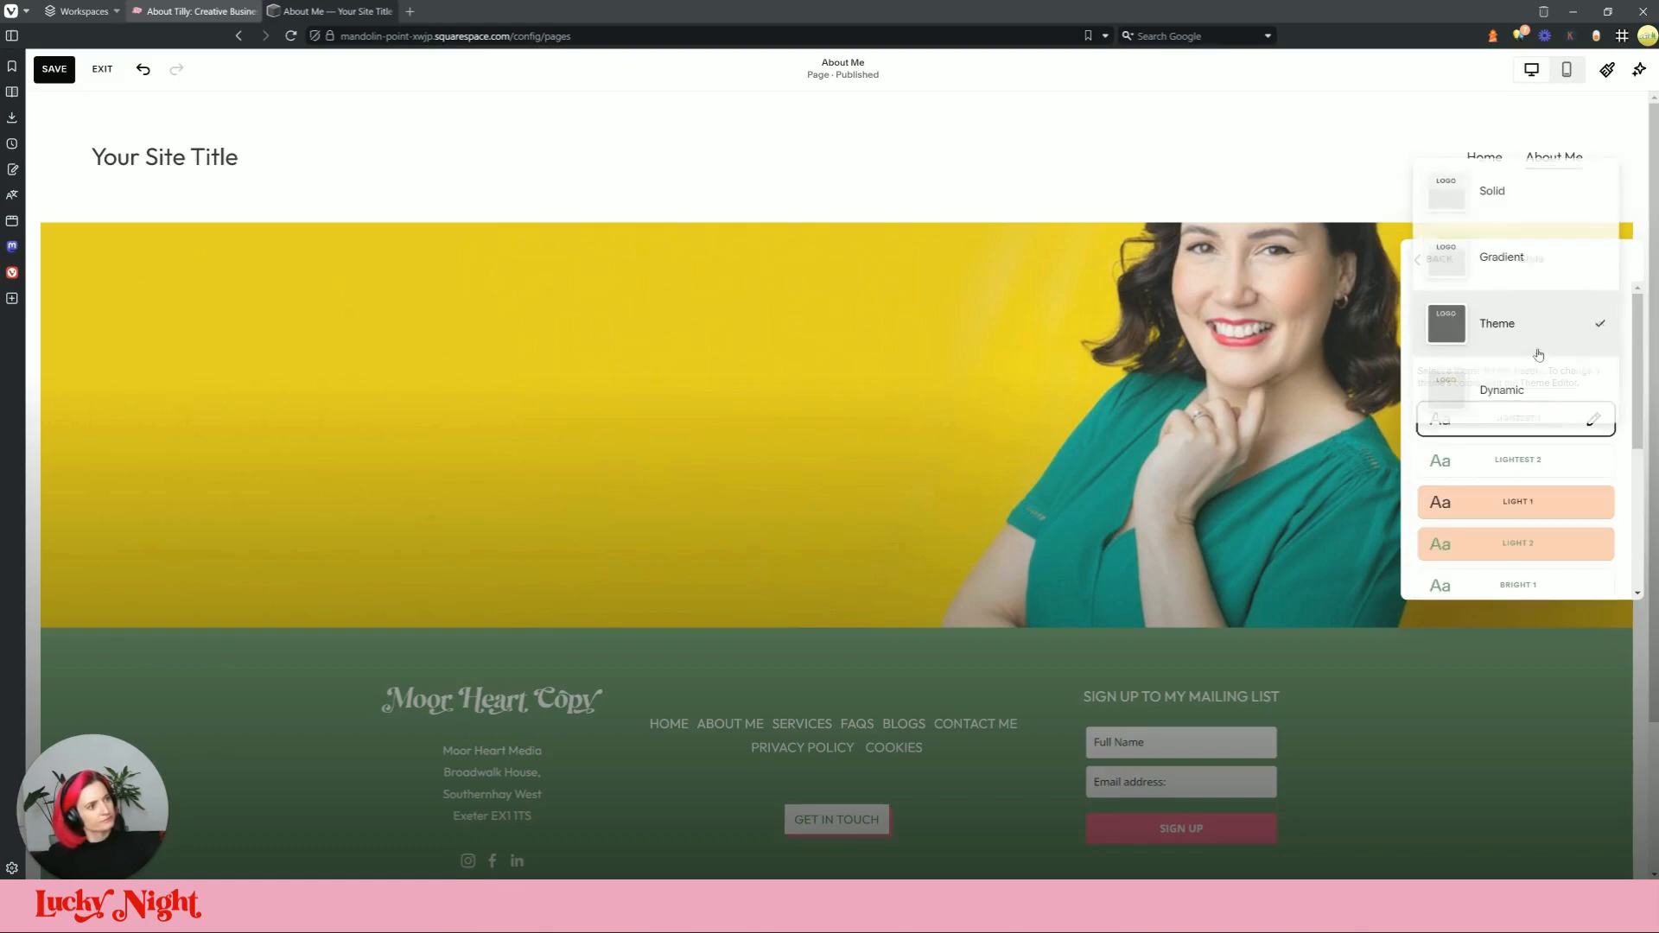
left_click(1544, 226)
scroll(1519, 356, "down", 1)
scroll(1519, 357, "up", 1)
left_click(875, 410)
left_click(977, 214)
left_click(969, 246)
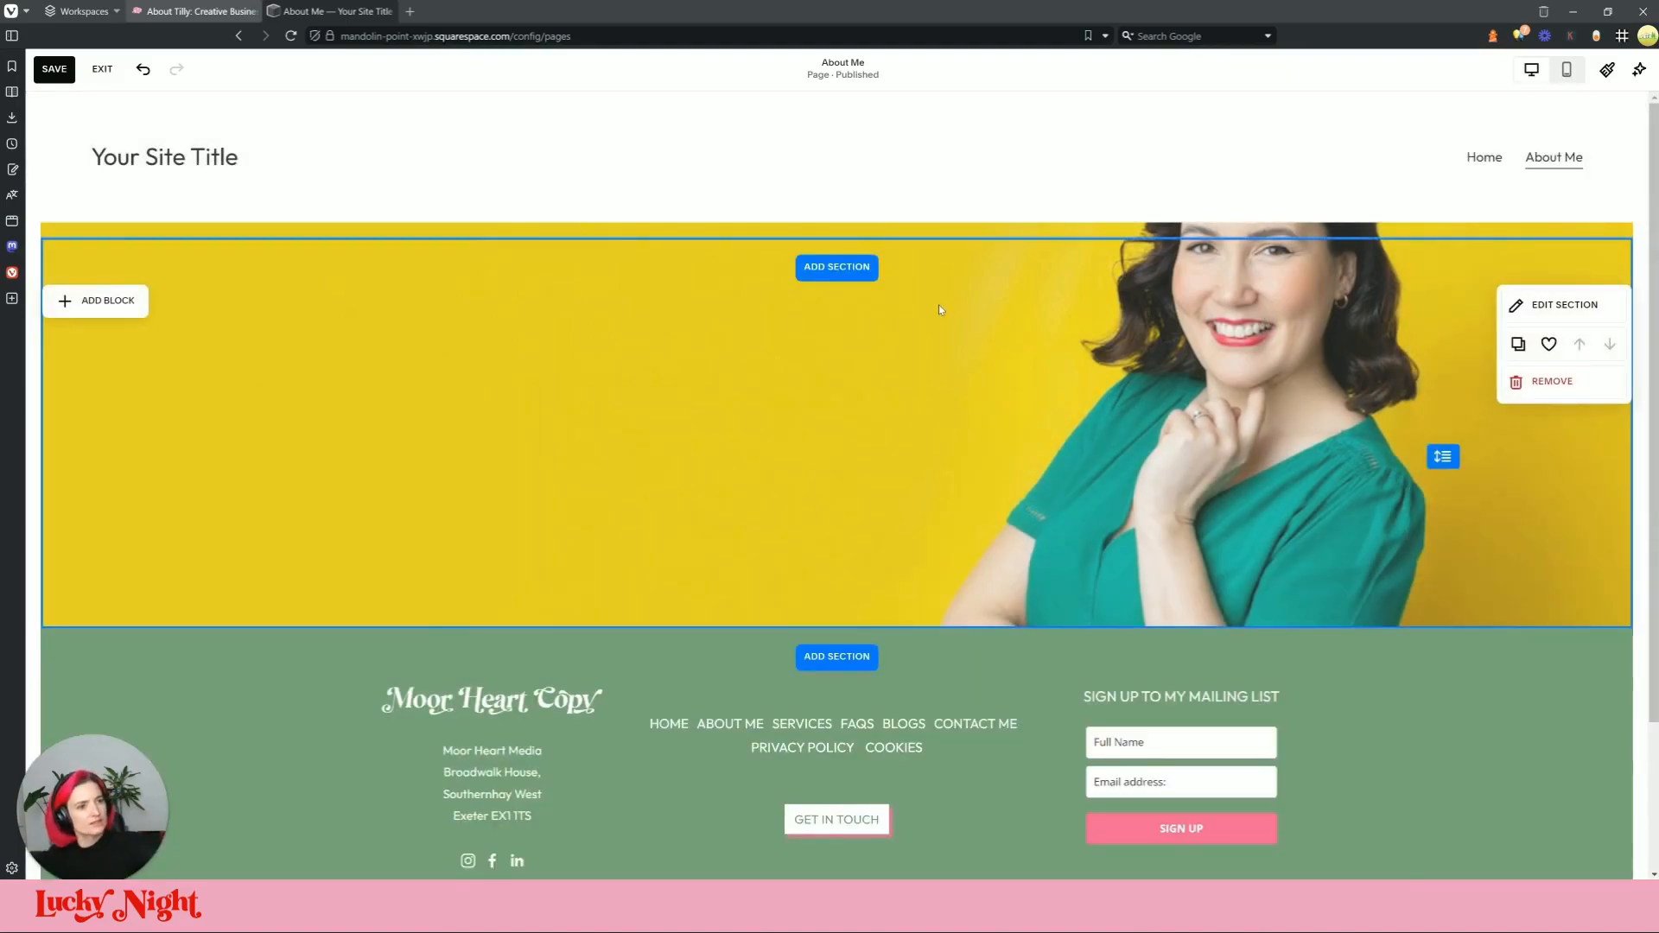
Step: Apply the Lightest 1 colour theme to the banner section
left_click(1555, 304)
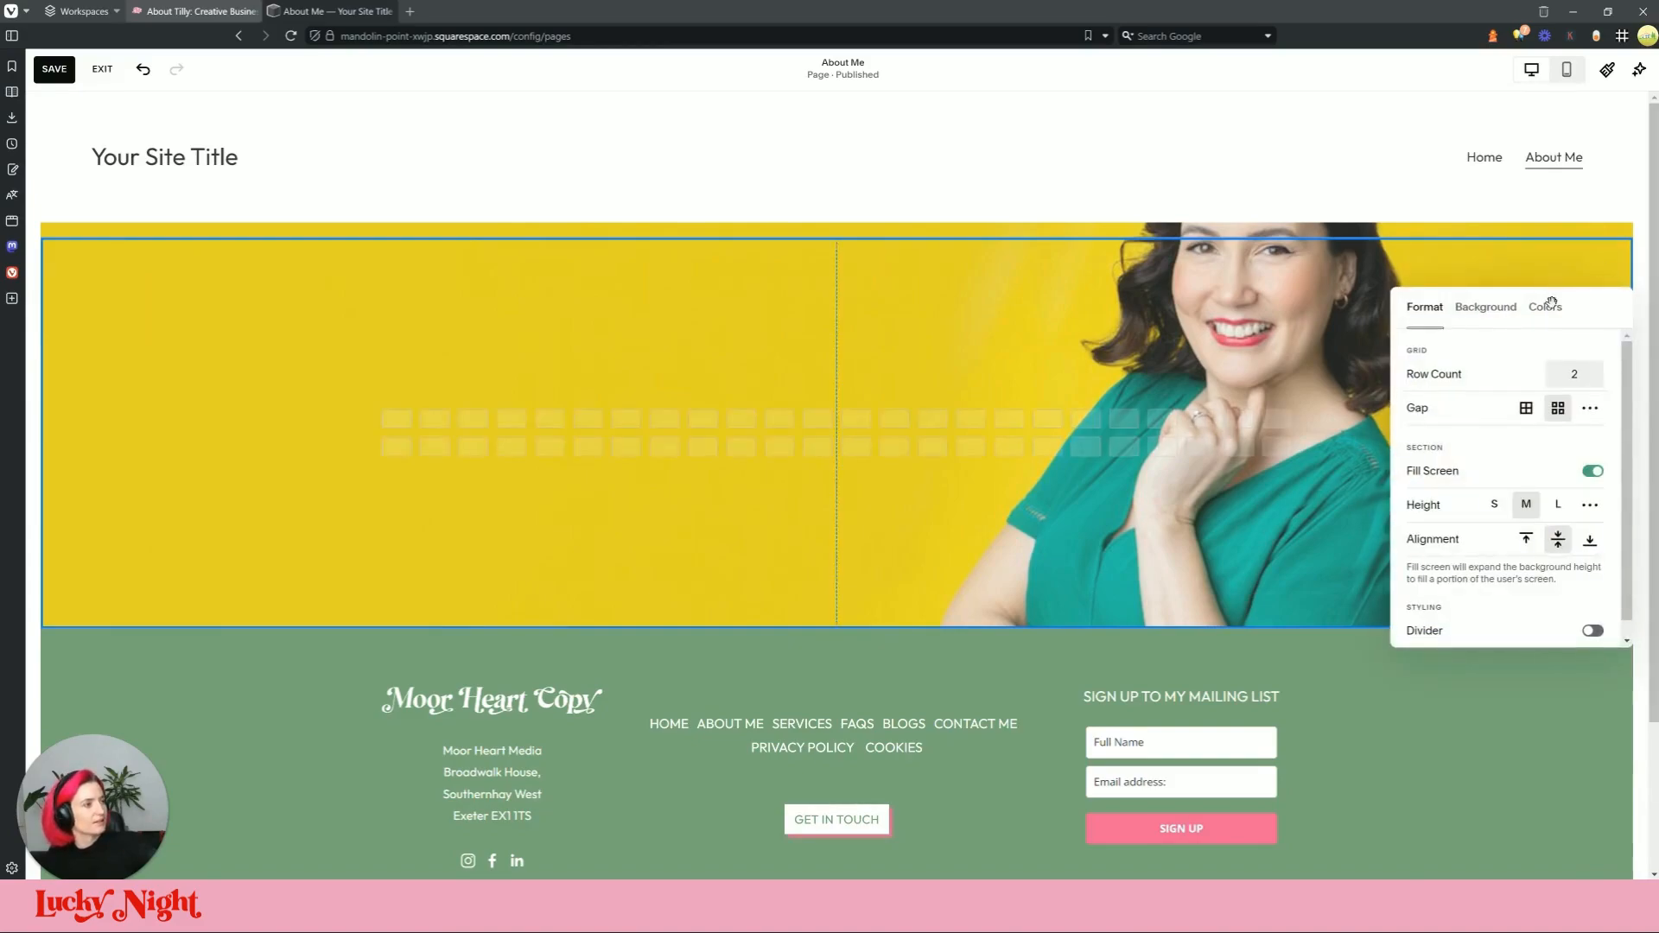
left_click(1486, 307)
left_click(1544, 310)
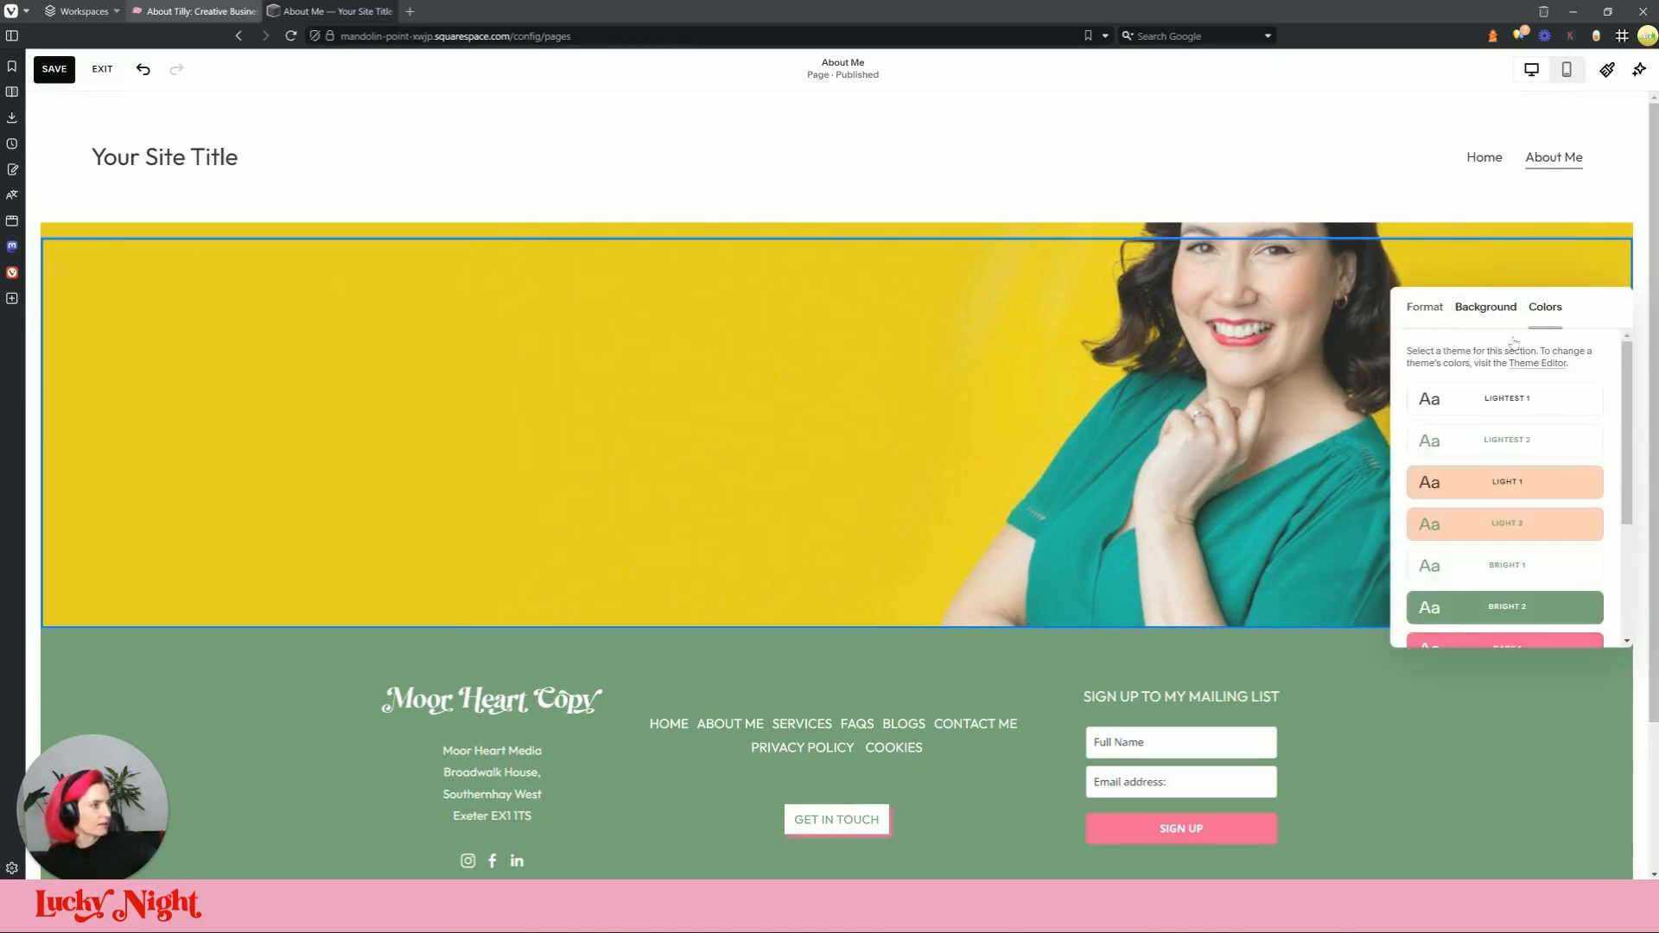
left_click(1534, 396)
Step: Remove the about-banner photo from the section's background
left_click(1486, 313)
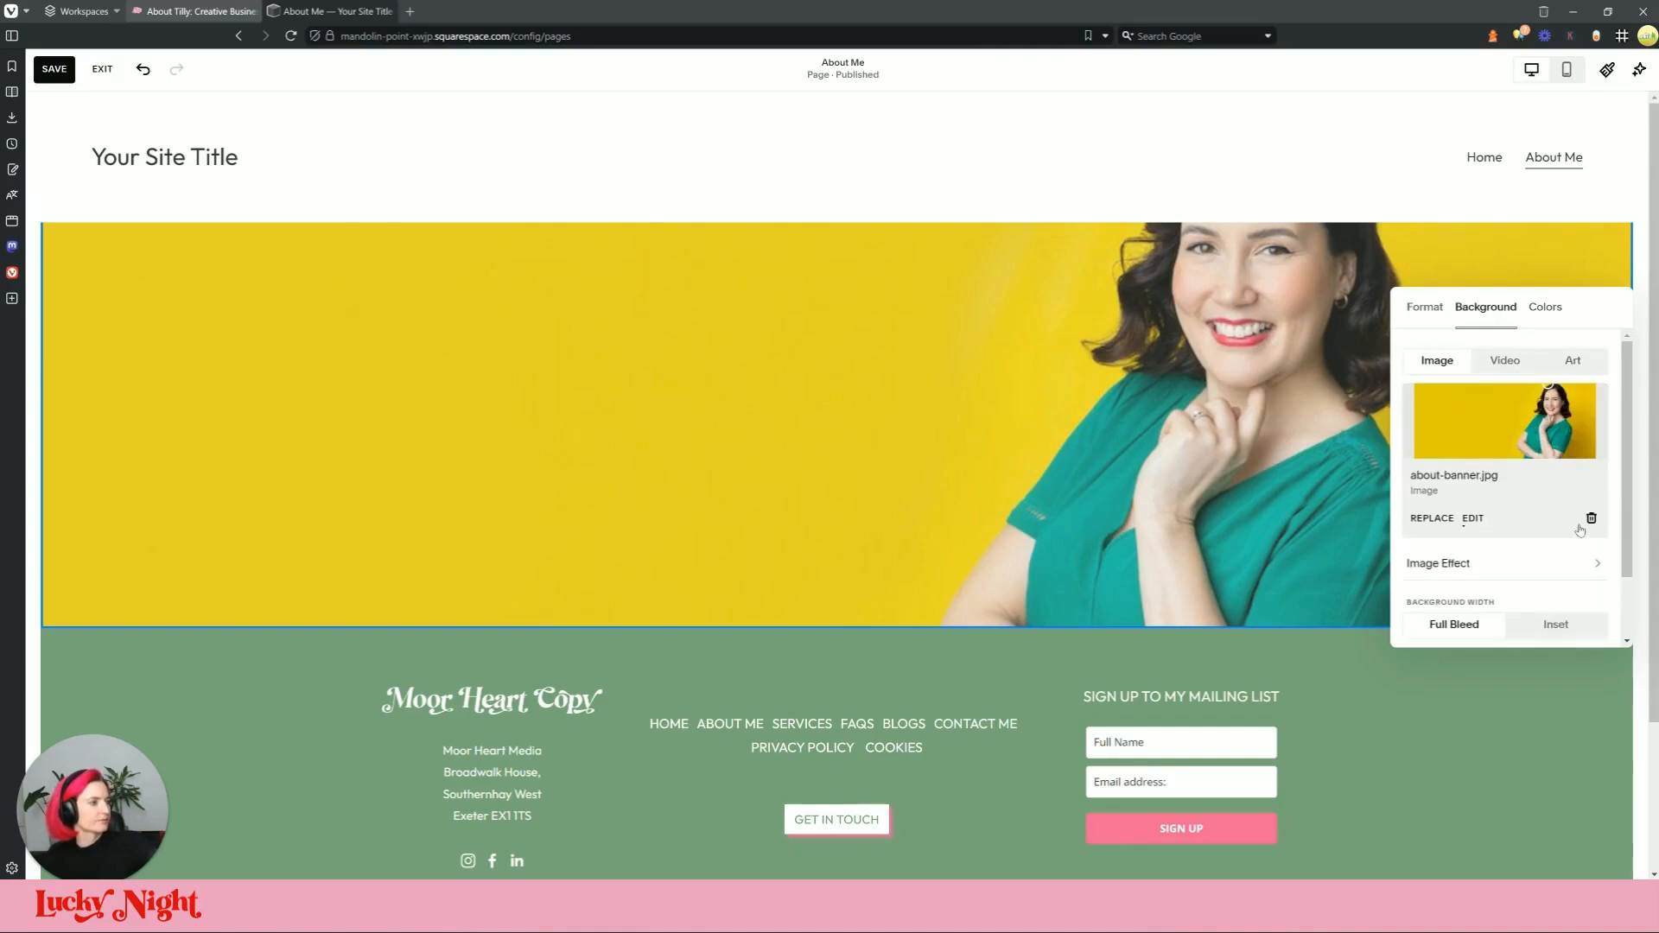
left_click(1590, 518)
left_click(706, 347)
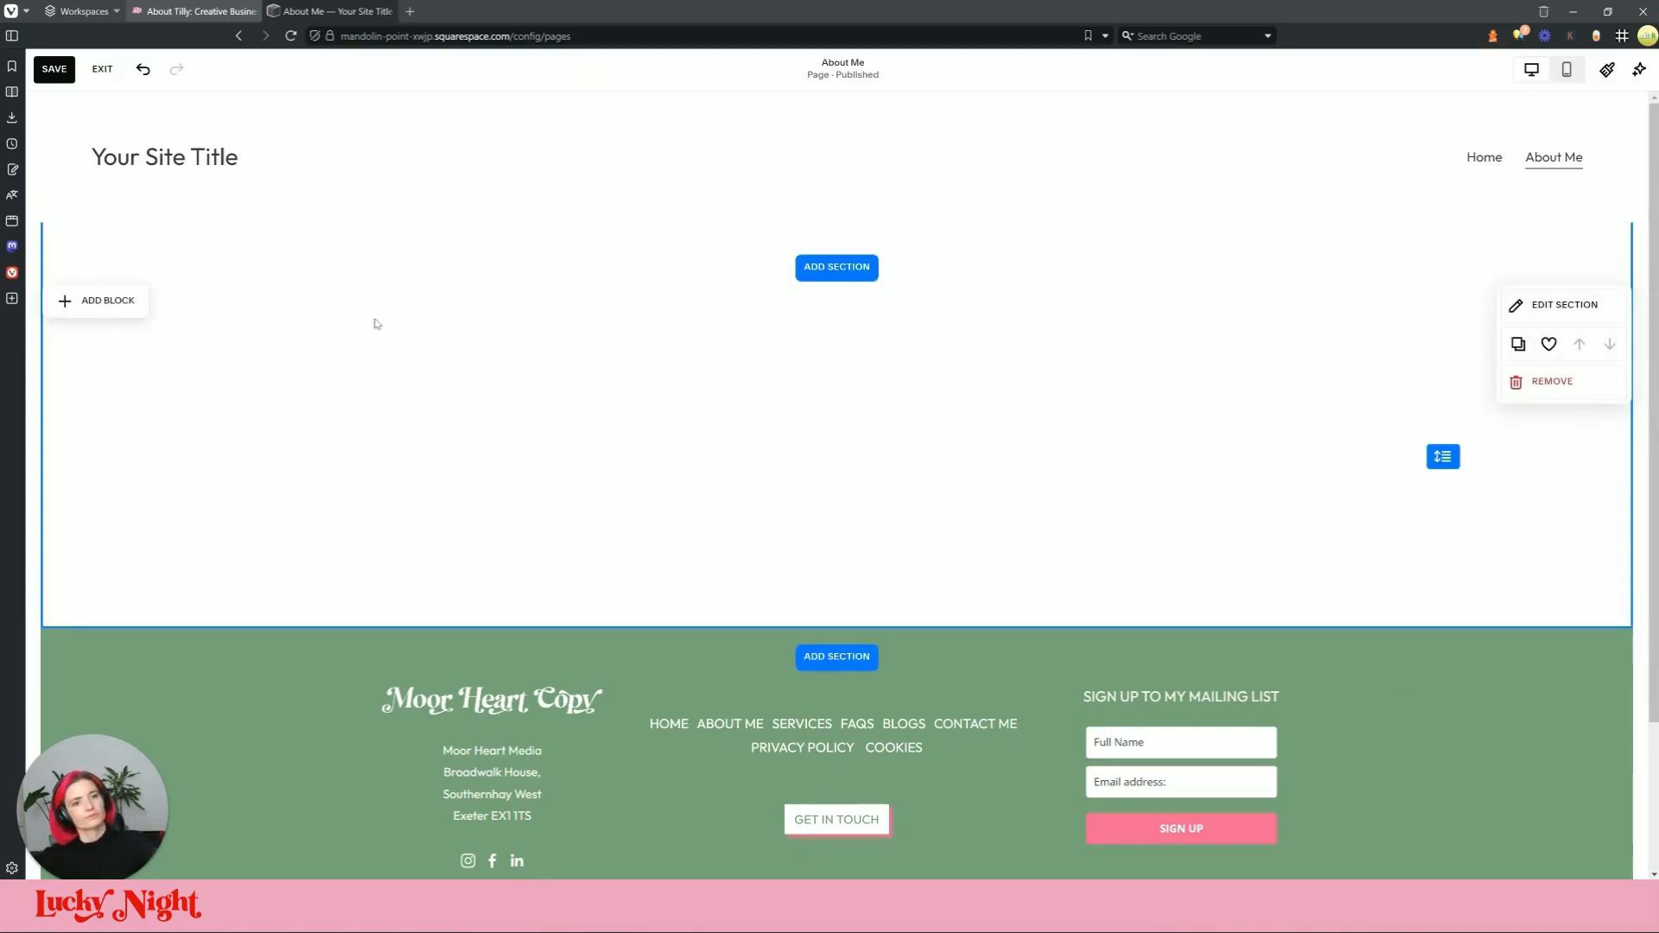
left_click(88, 303)
Step: Add an image block to the white section and stretch it wide across the page
left_click(272, 366)
left_click_drag(491, 432, 380, 415)
left_click_drag(557, 431, 1637, 442)
left_click_drag(968, 471, 1212, 467)
left_click_drag(1028, 441, 1279, 433)
left_click_drag(635, 431, 540, 443)
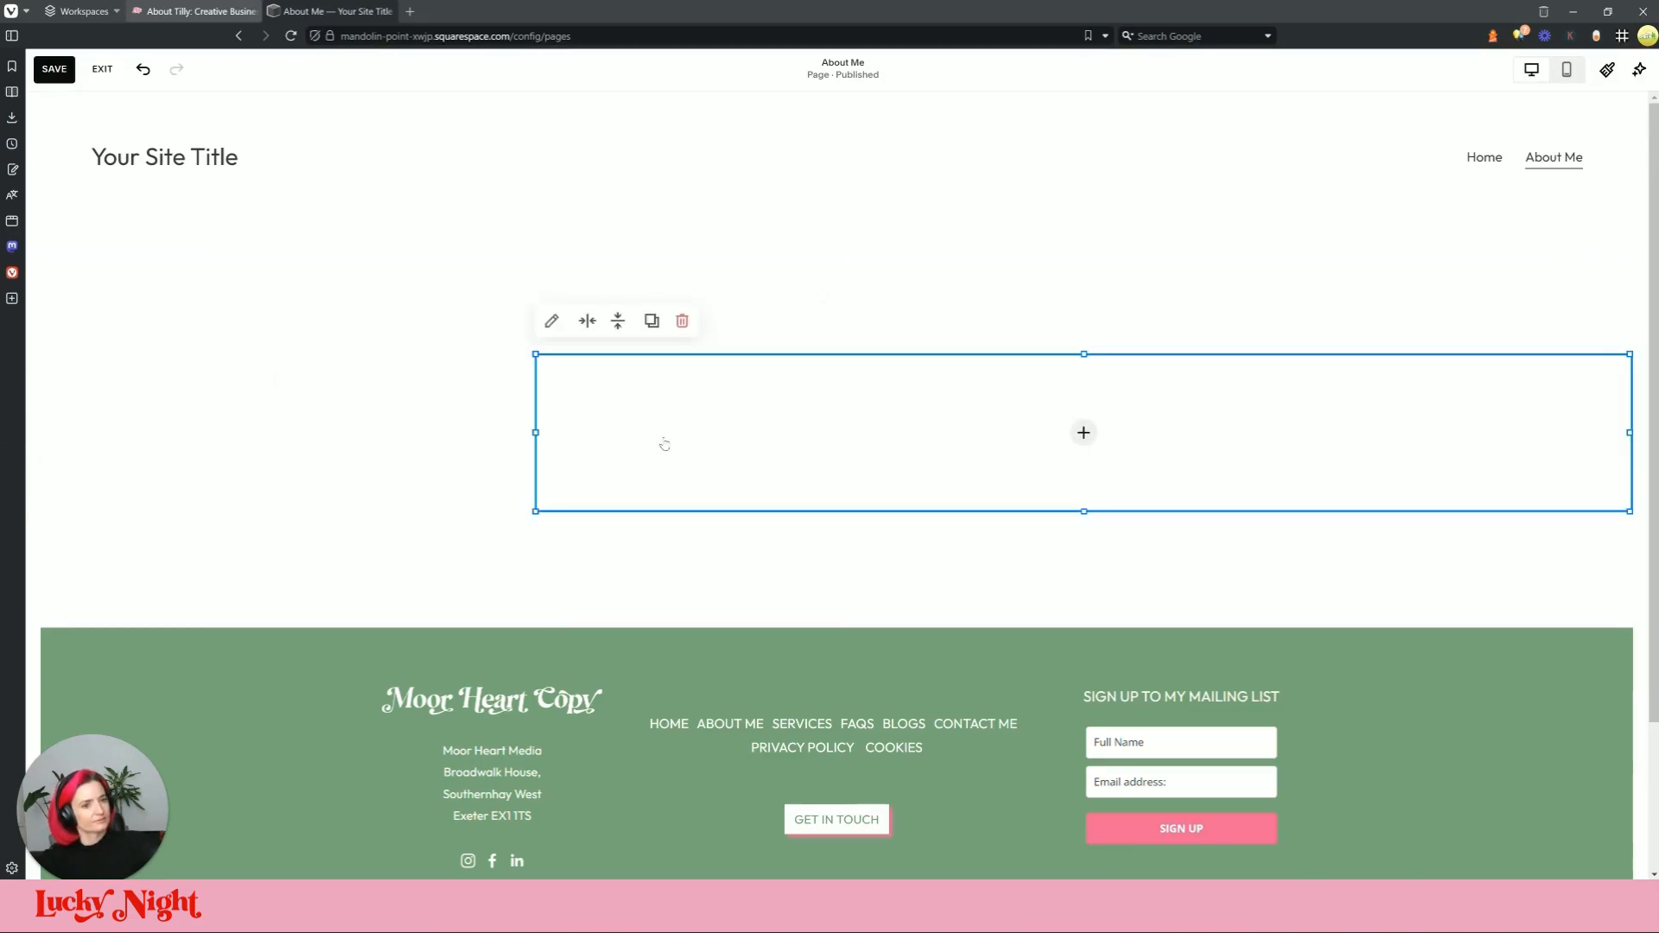
left_click_drag(537, 501, 445, 417)
left_click_drag(942, 419, 549, 419)
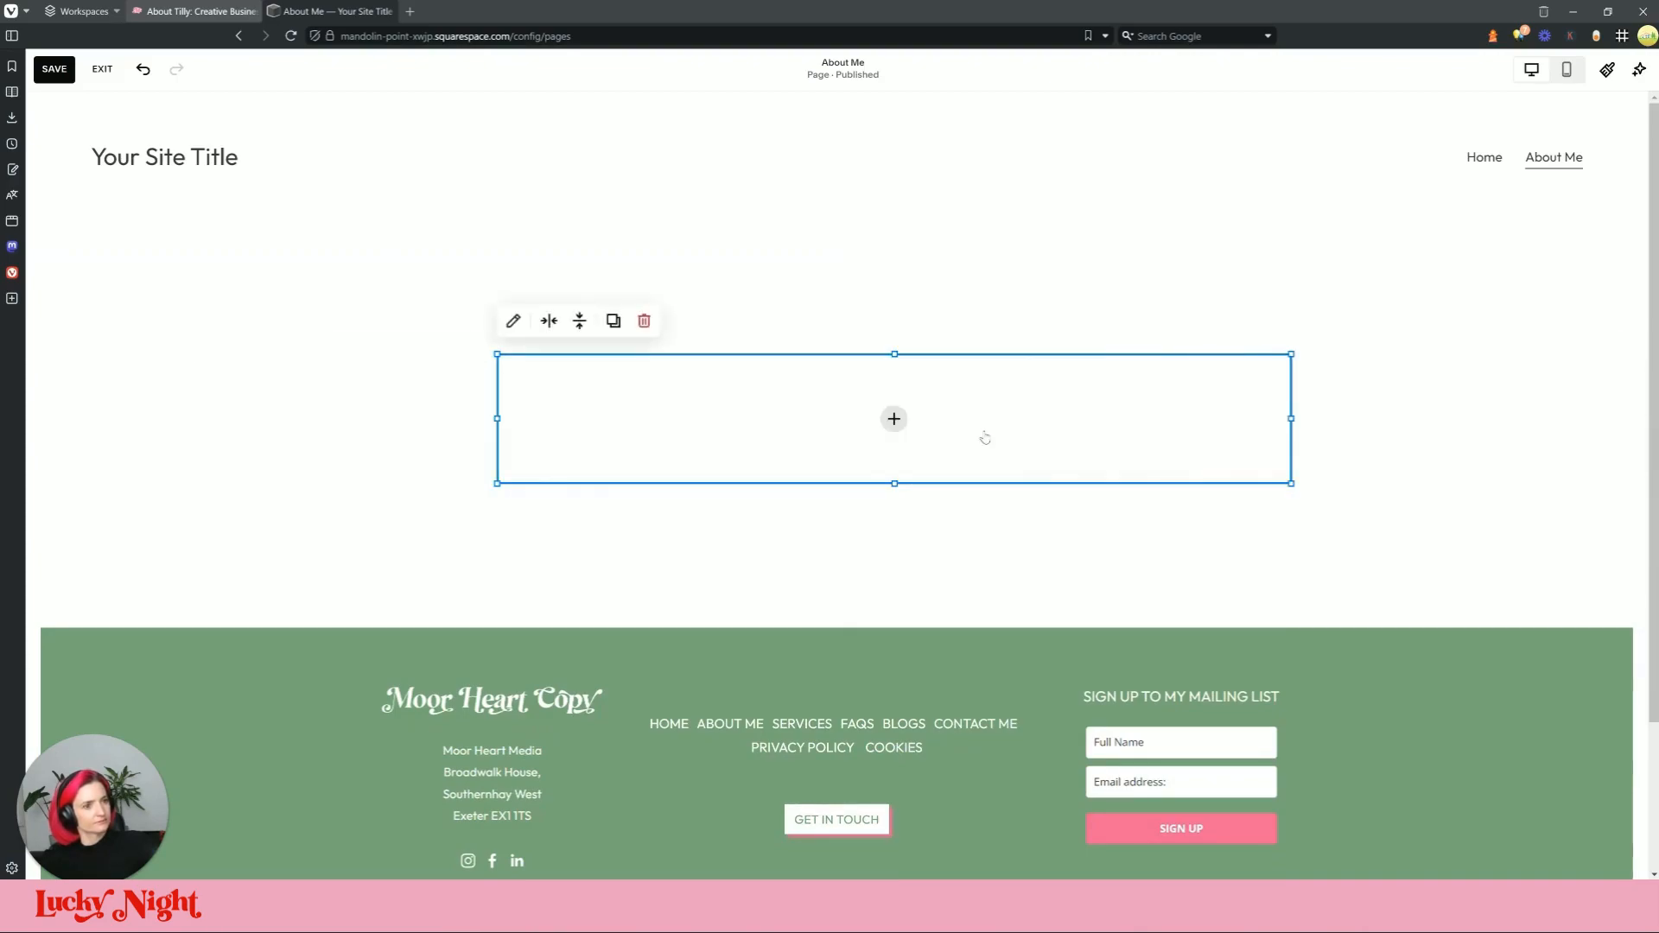
left_click_drag(1302, 419, 1624, 418)
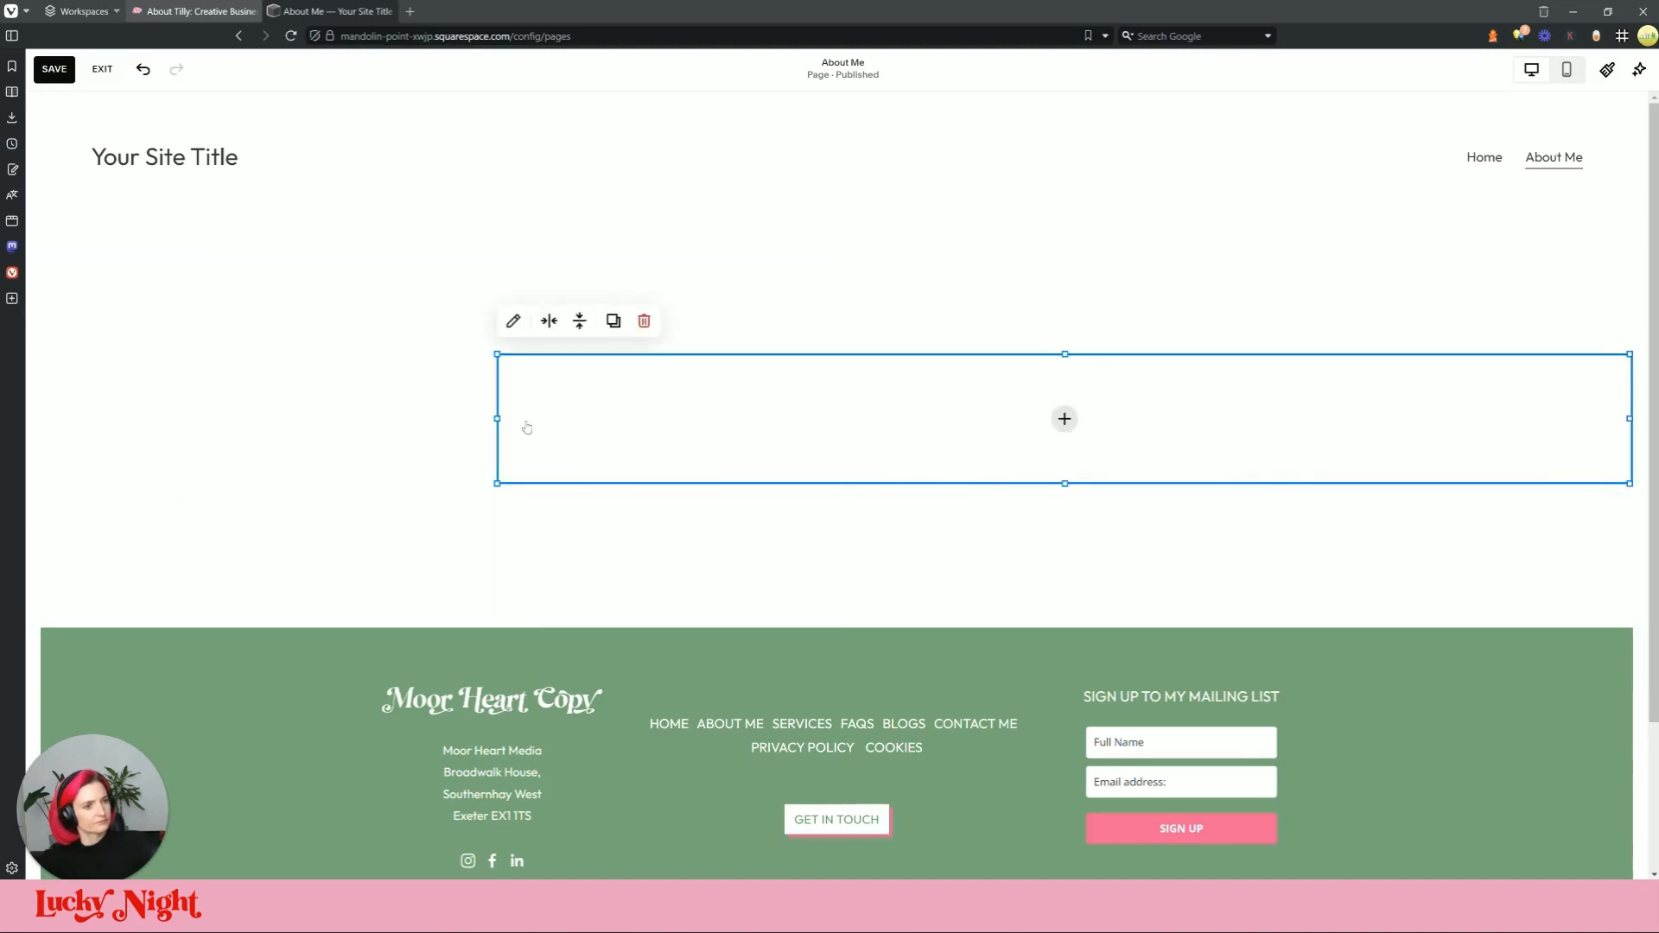
left_click_drag(488, 418, 38, 418)
left_click_drag(936, 385, 325, 400)
Step: Fill the block with about-banner.jpg from the library, then widen it edge to edge and make it taller
left_click(855, 446)
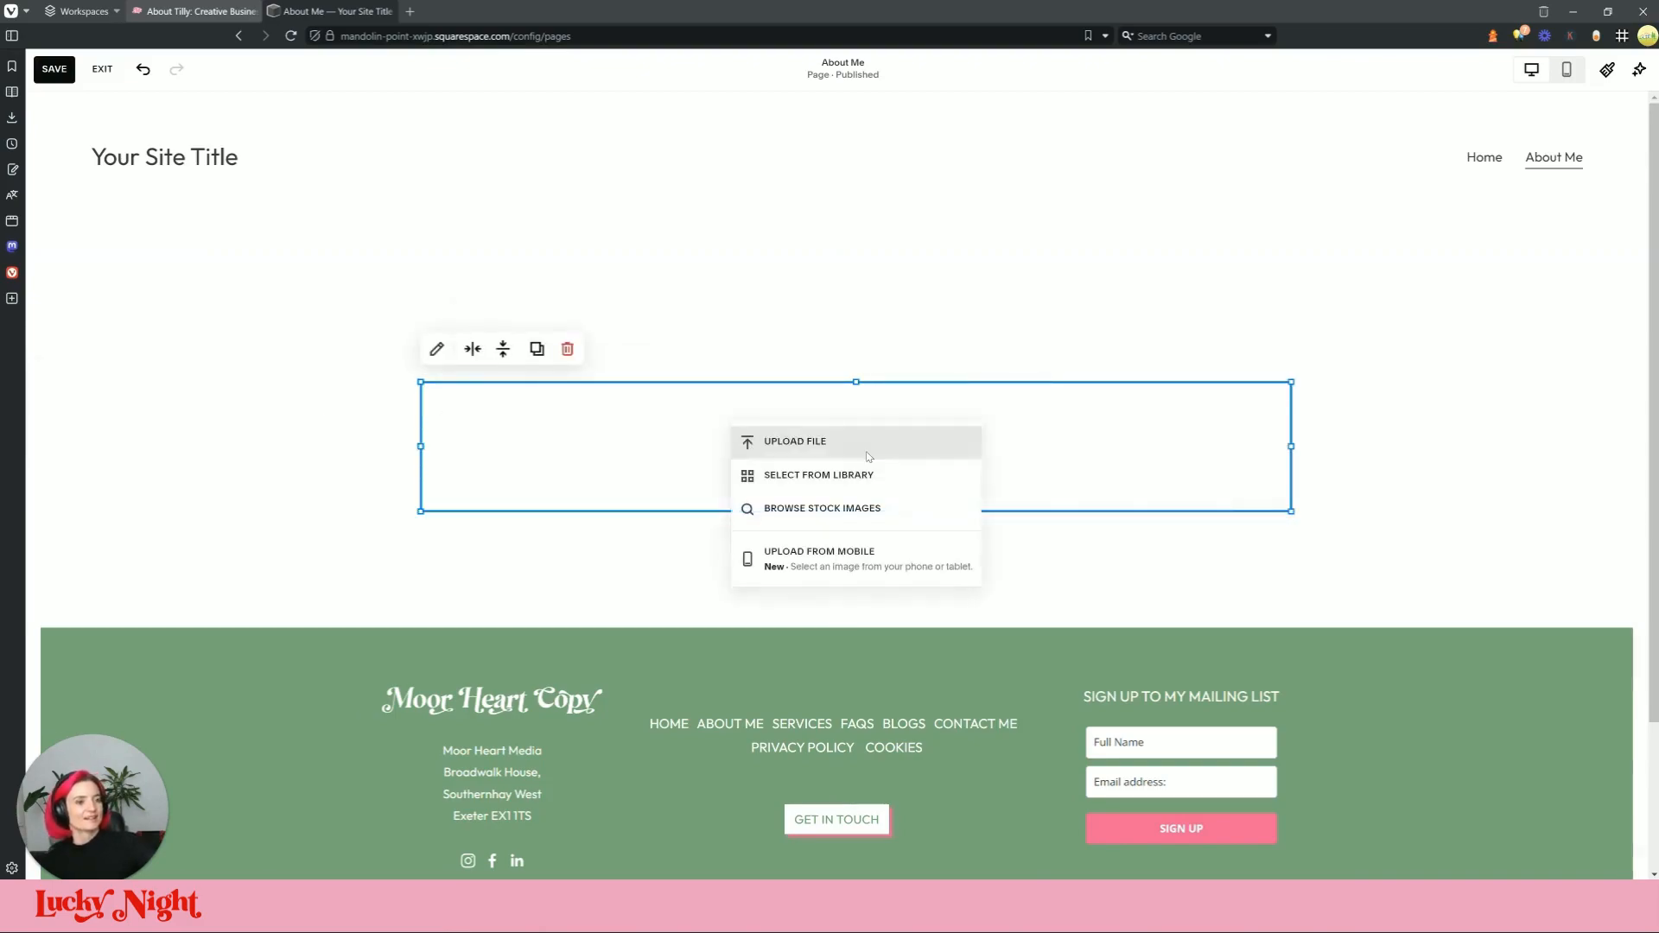
left_click(863, 474)
left_click(769, 445)
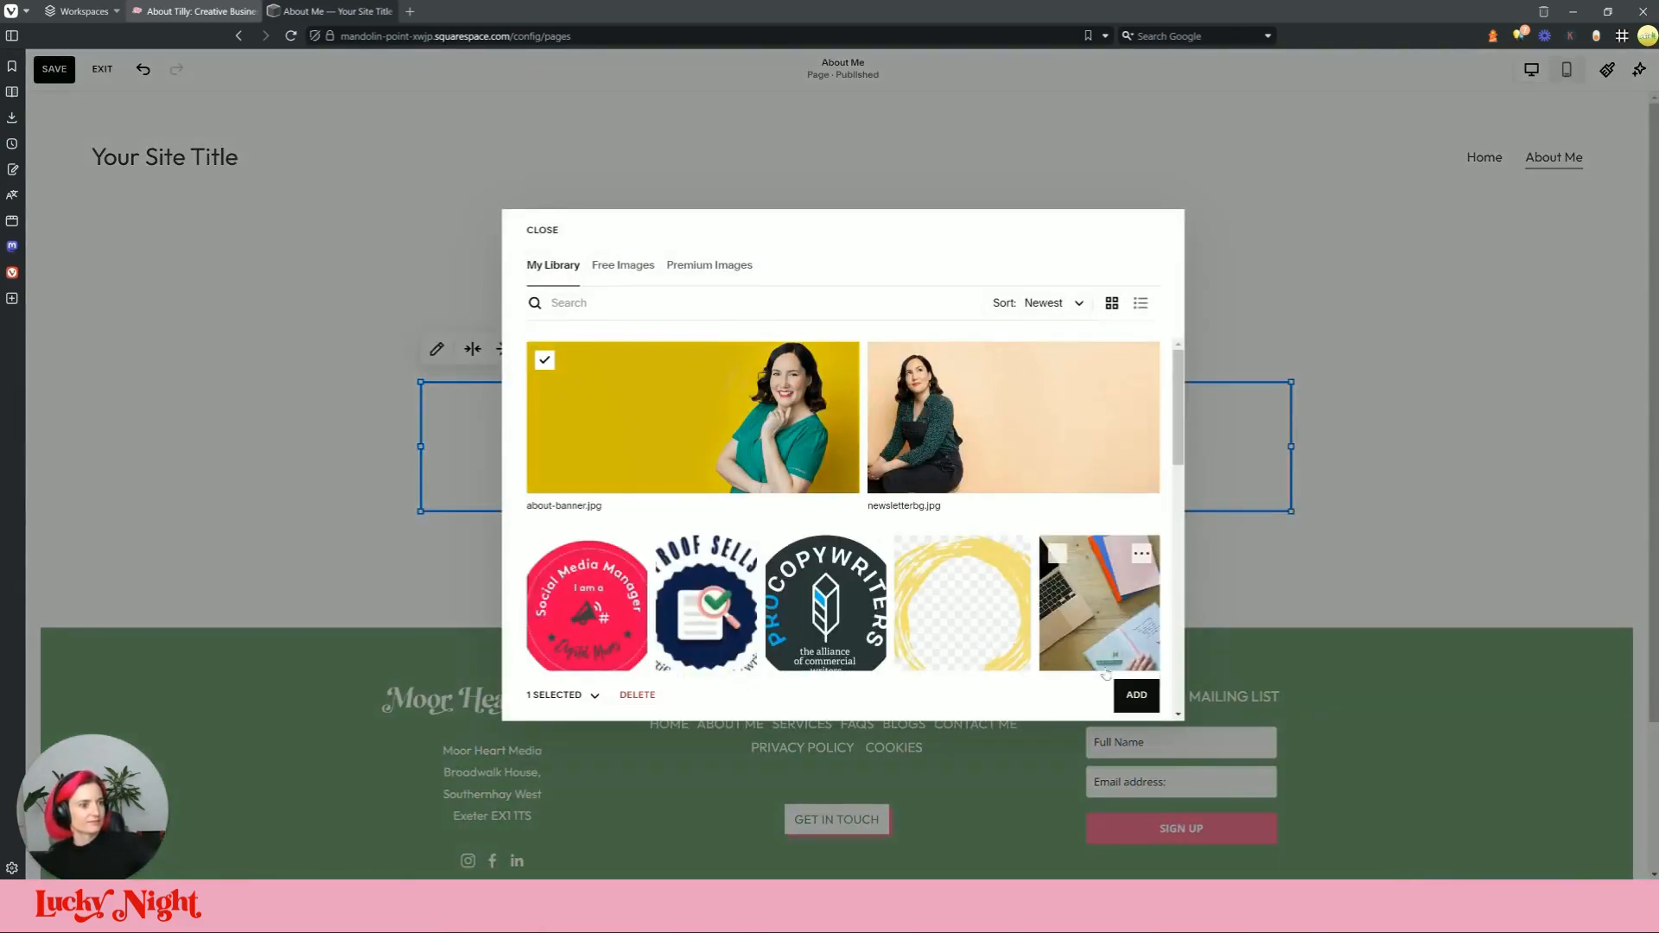
left_click(1153, 704)
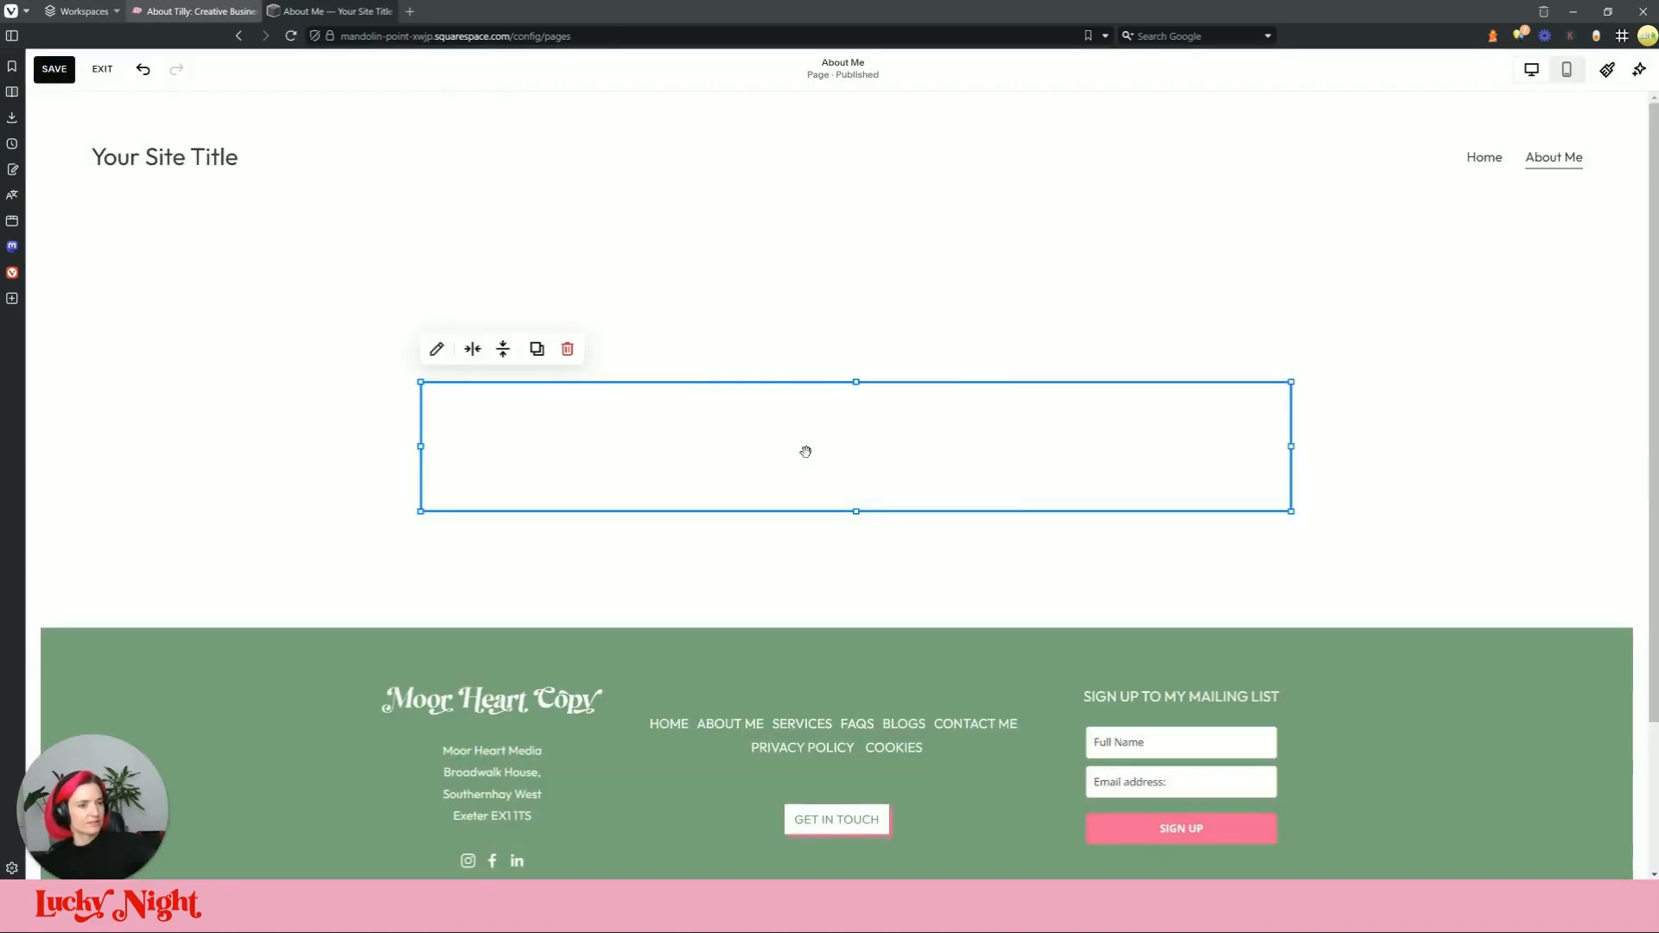
left_click_drag(1290, 446, 1629, 445)
left_click_drag(430, 451, 52, 418)
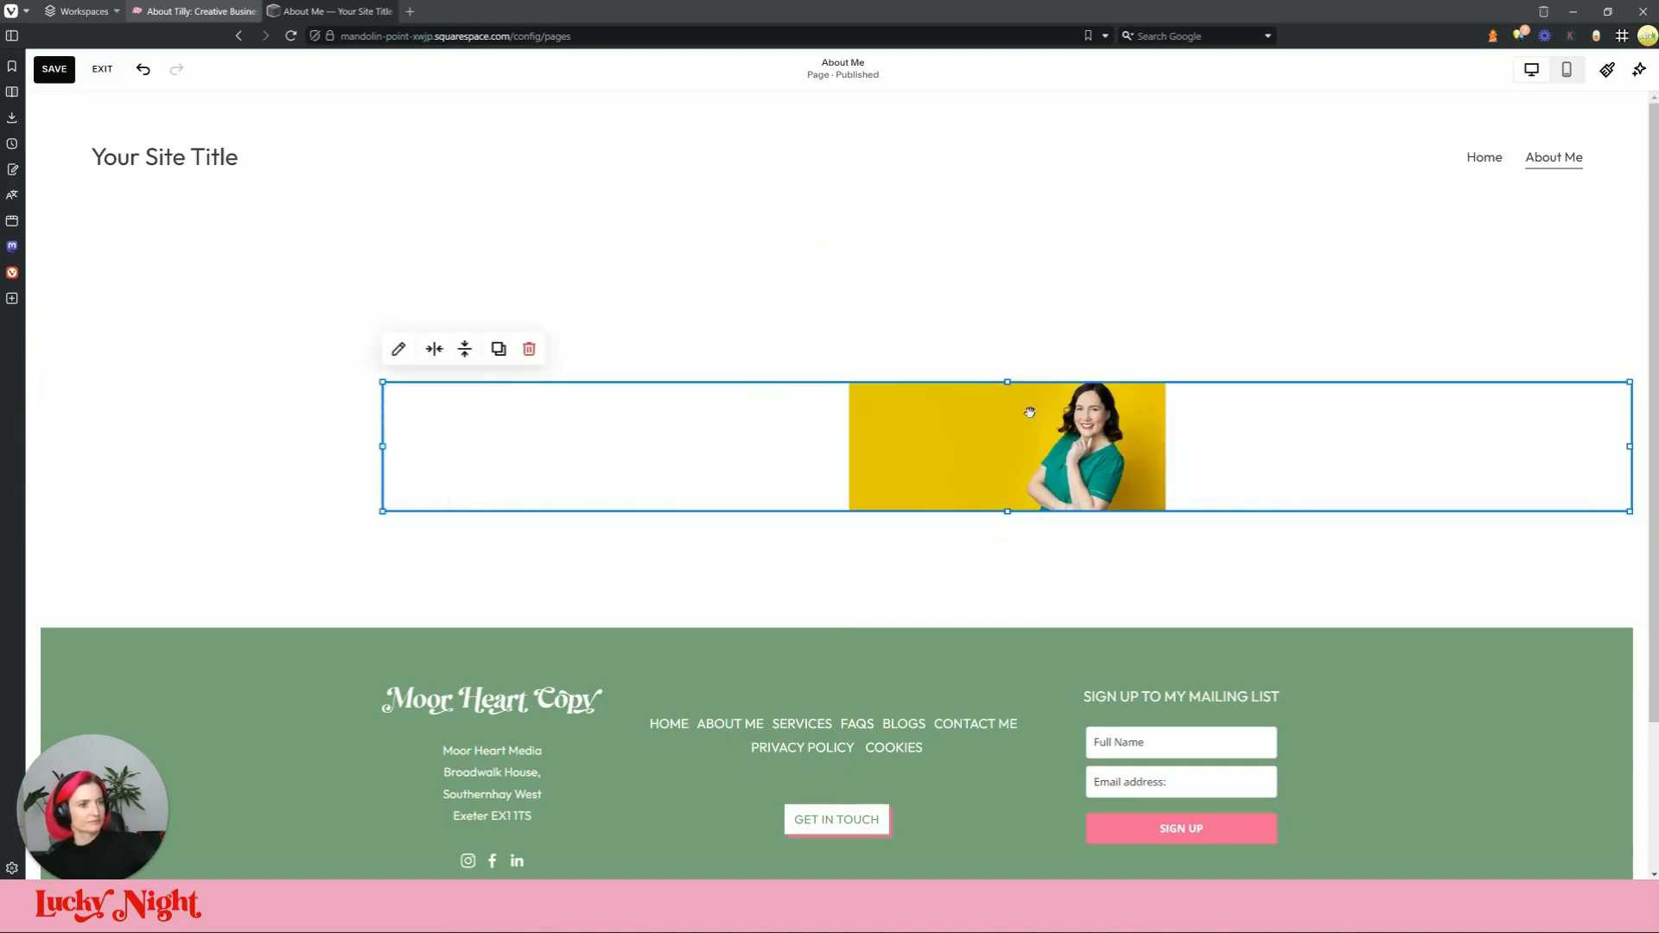
left_click_drag(1014, 389, 998, 335)
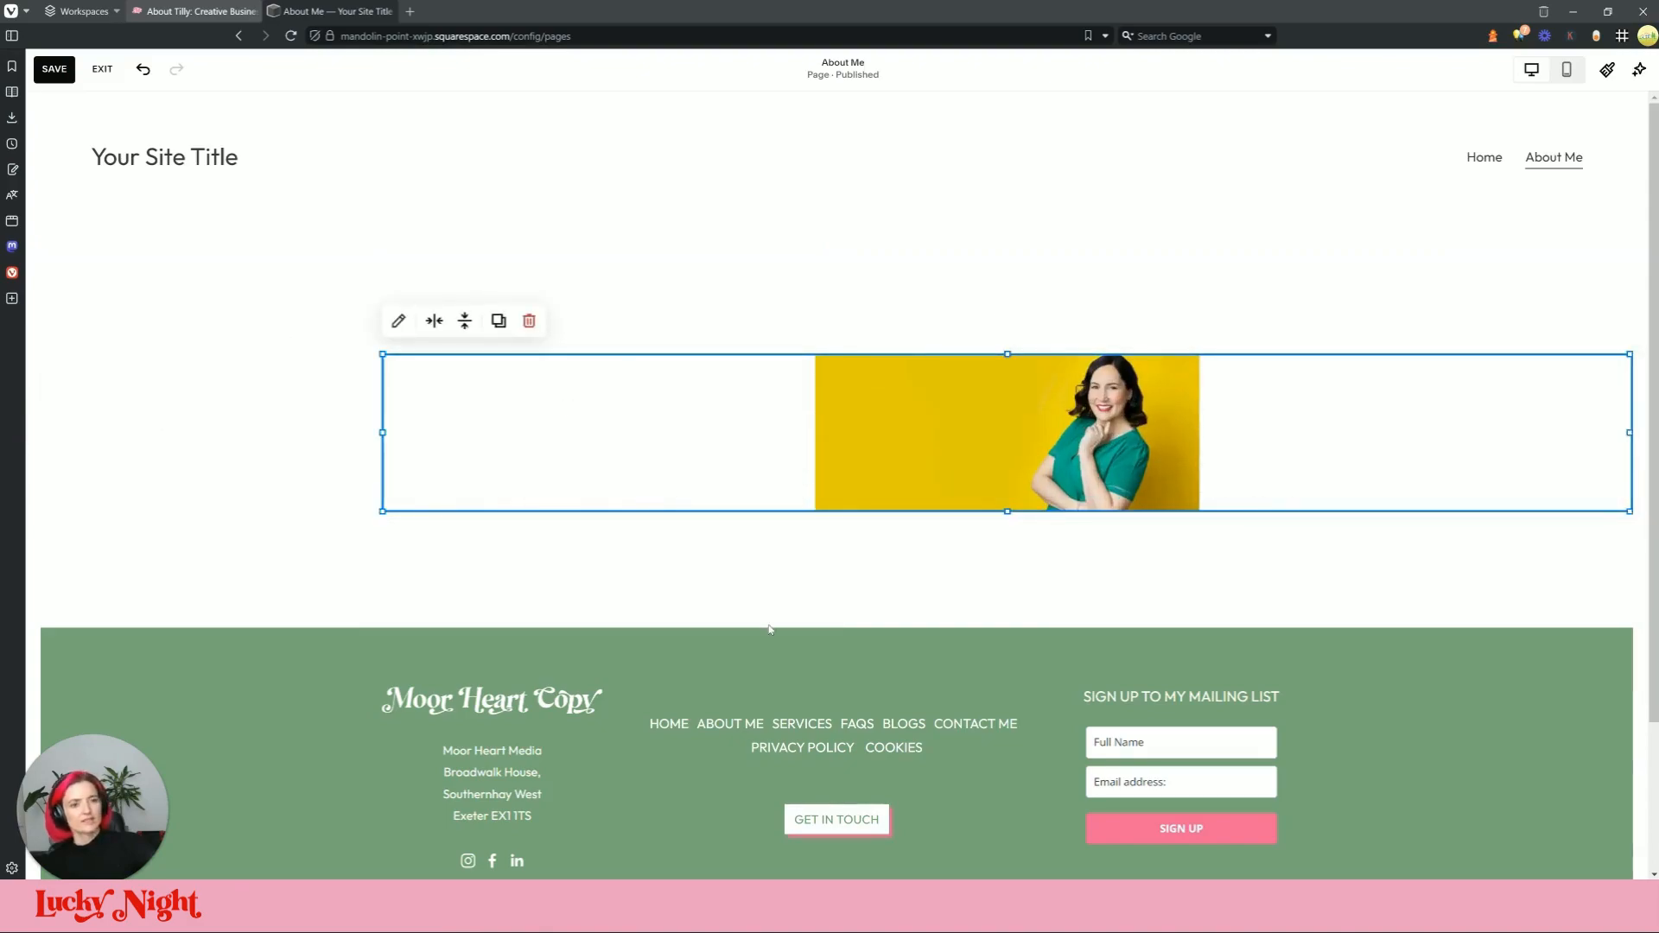
left_click(769, 594)
left_click(842, 282)
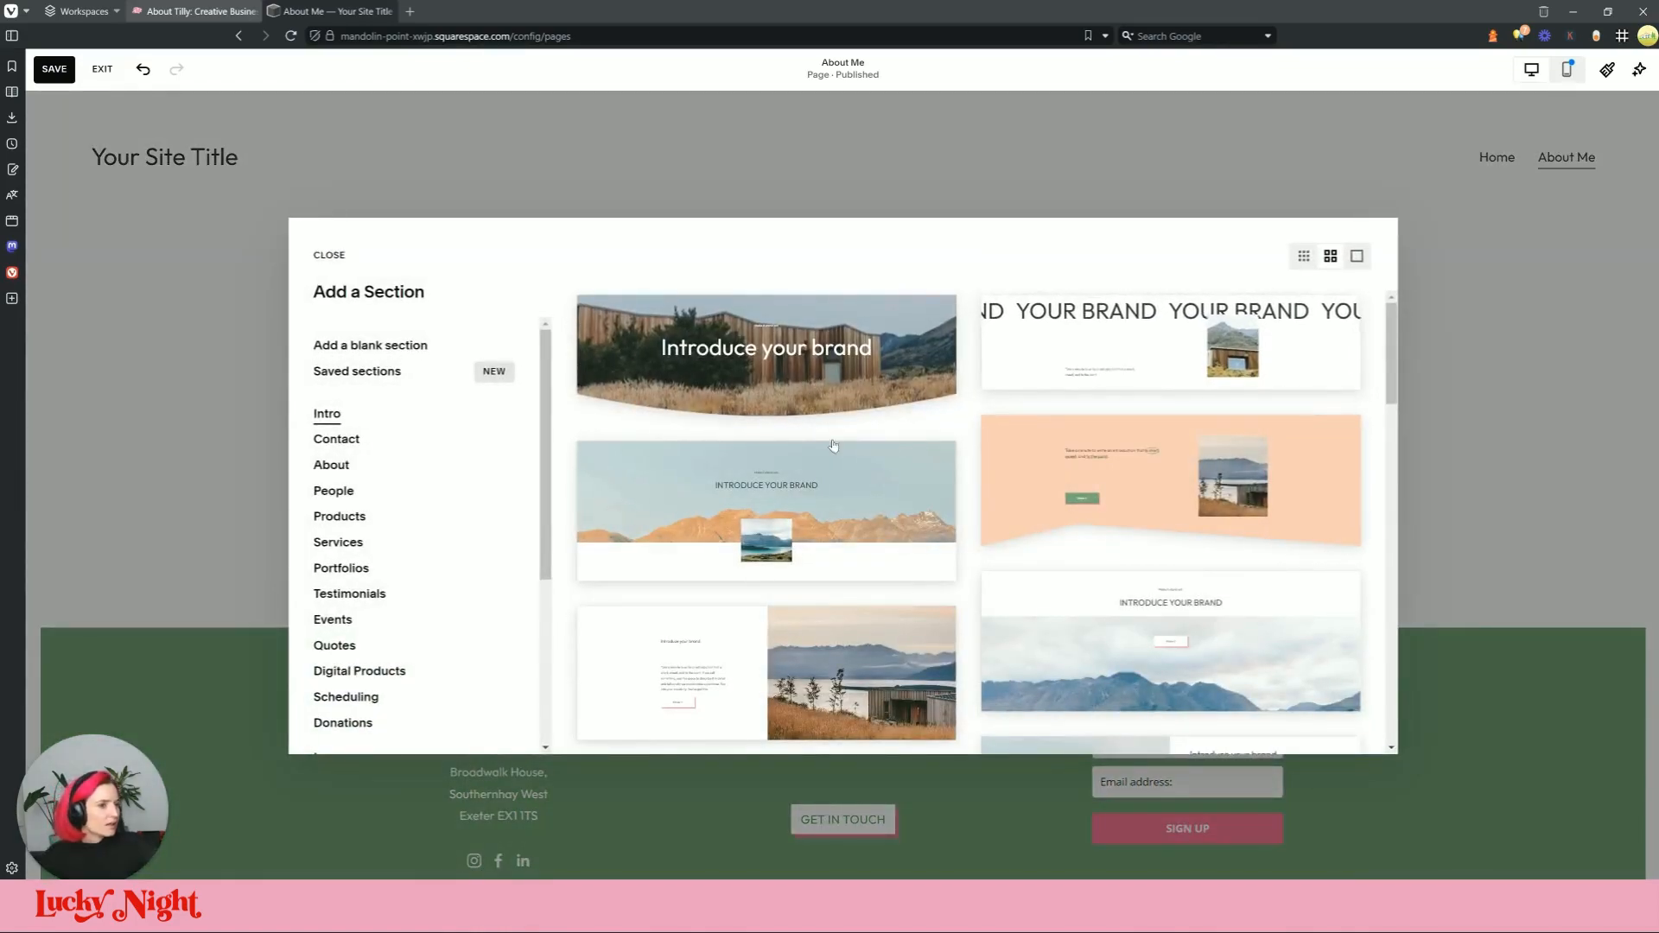
Step: Insert the Intro template with the mountain-and-cabin photo into the About Me page
scroll(830, 440, "down", 3)
scroll(847, 536, "down", 5)
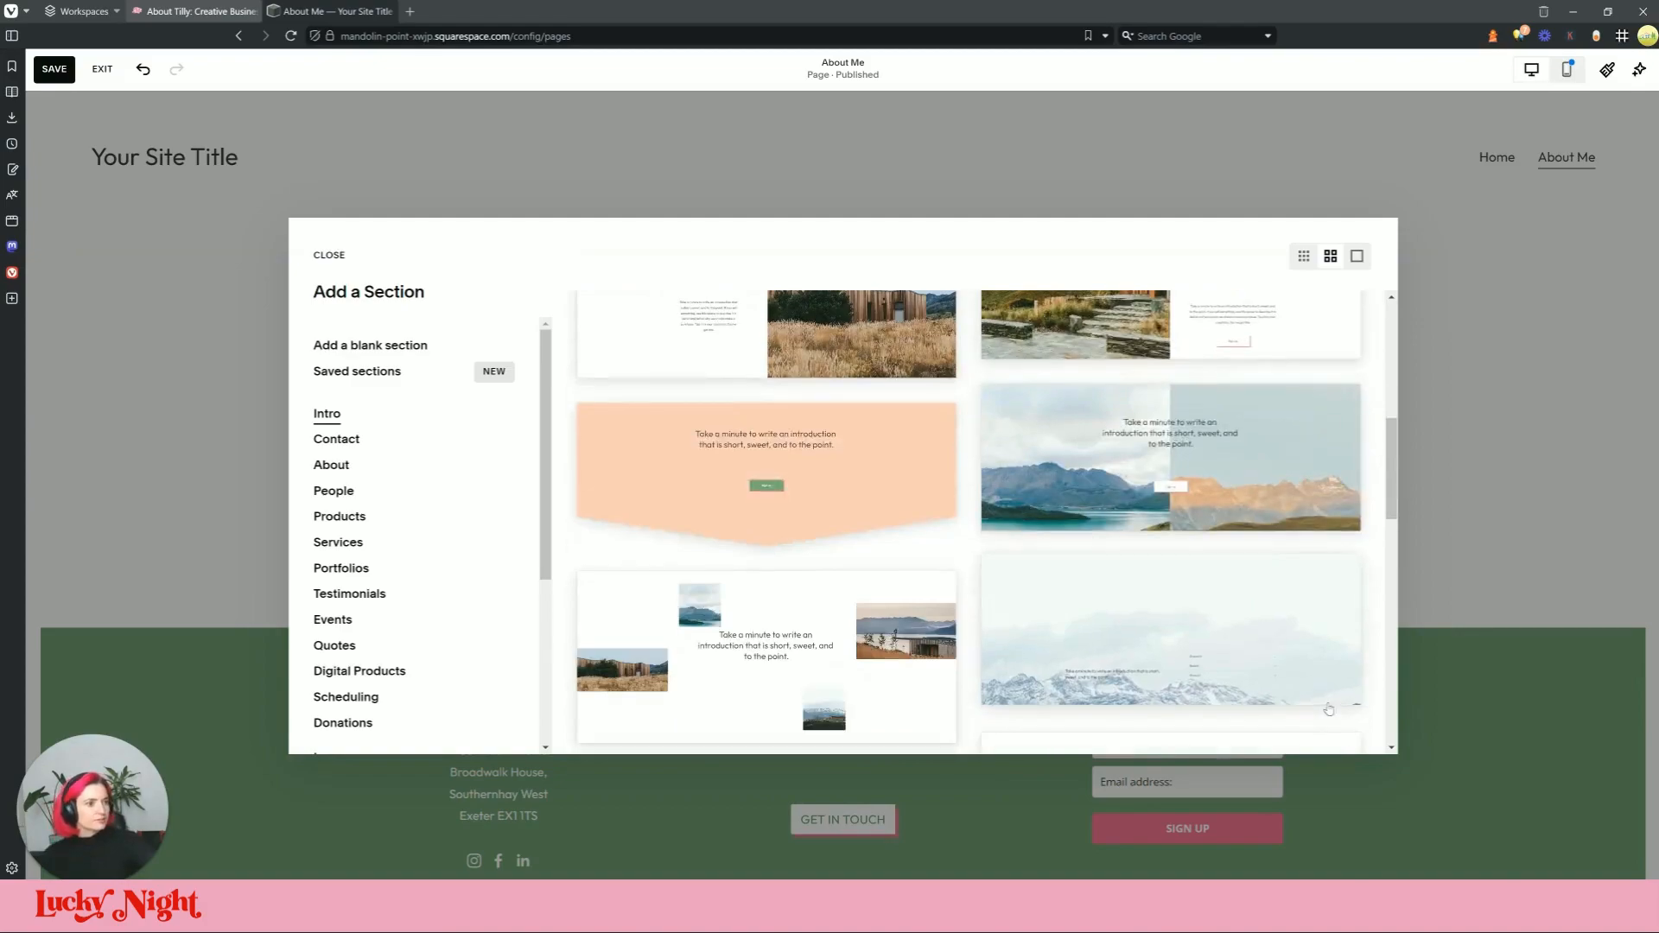
scroll(842, 582, "up", 1)
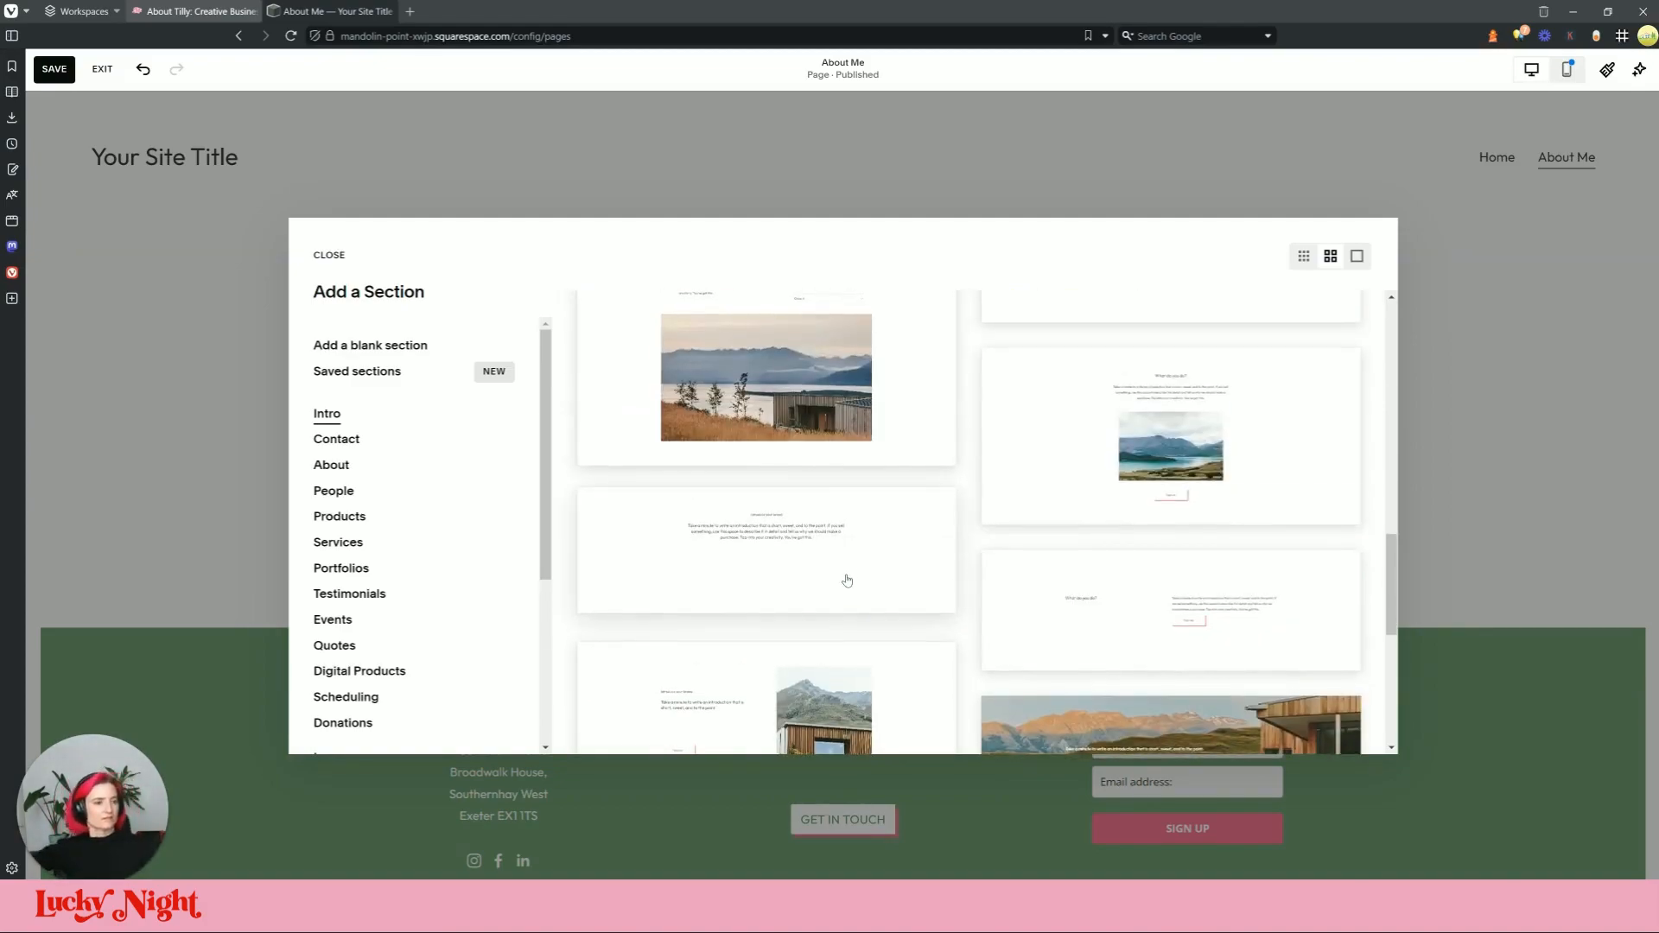
scroll(1121, 563, "down", 3)
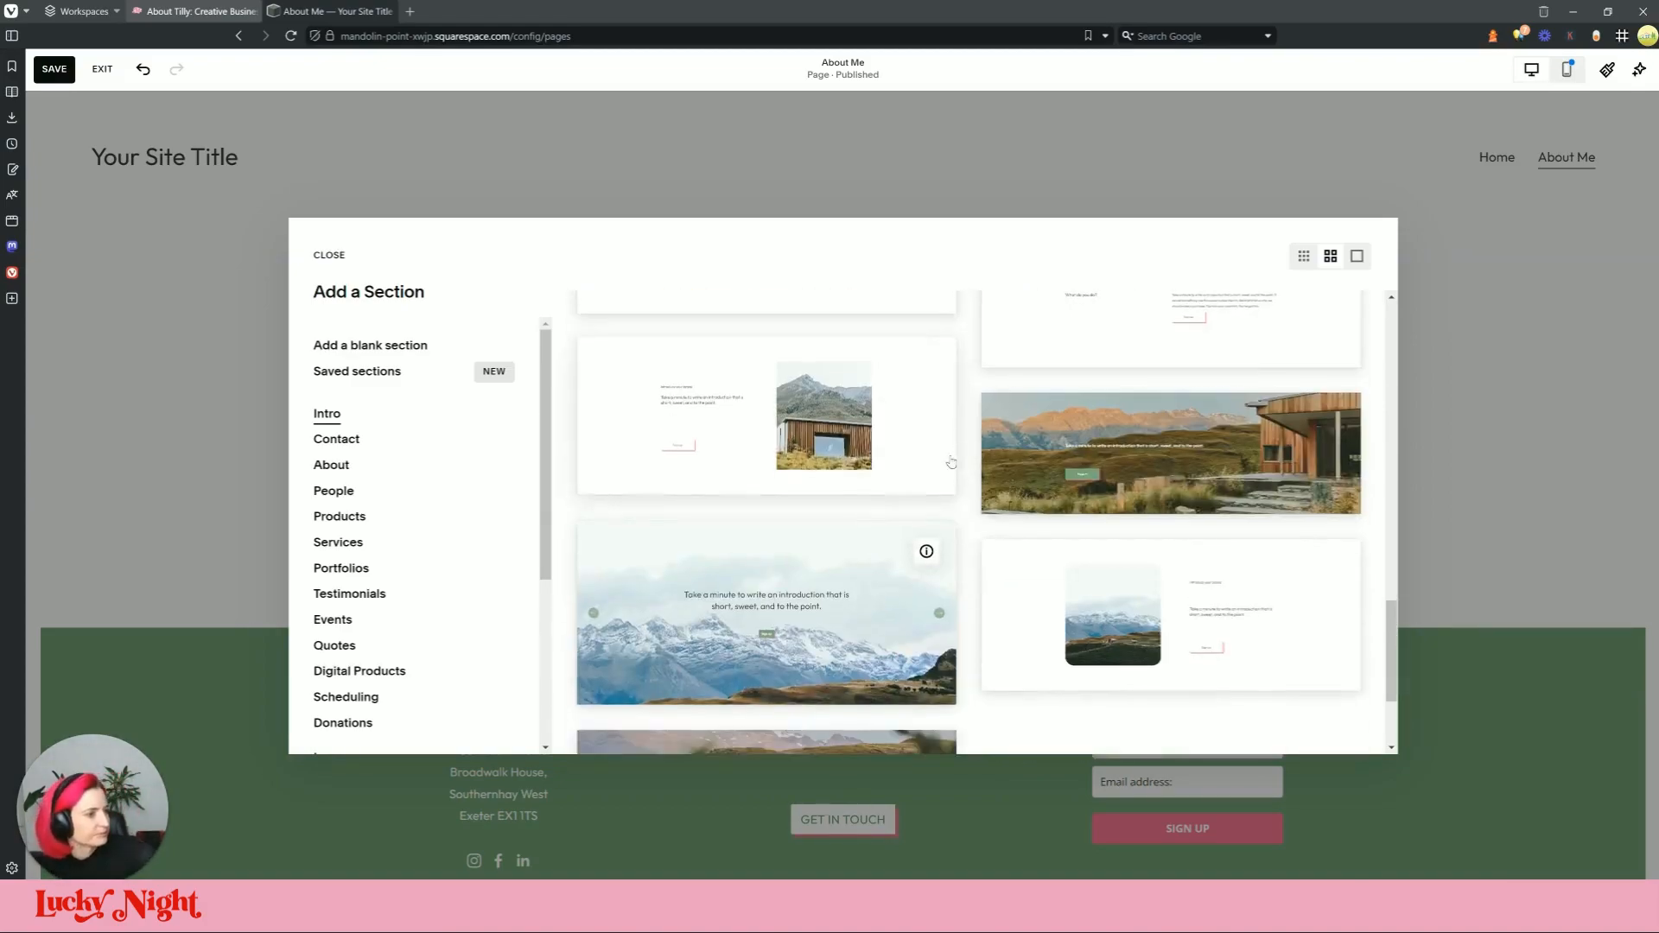
left_click(1099, 425)
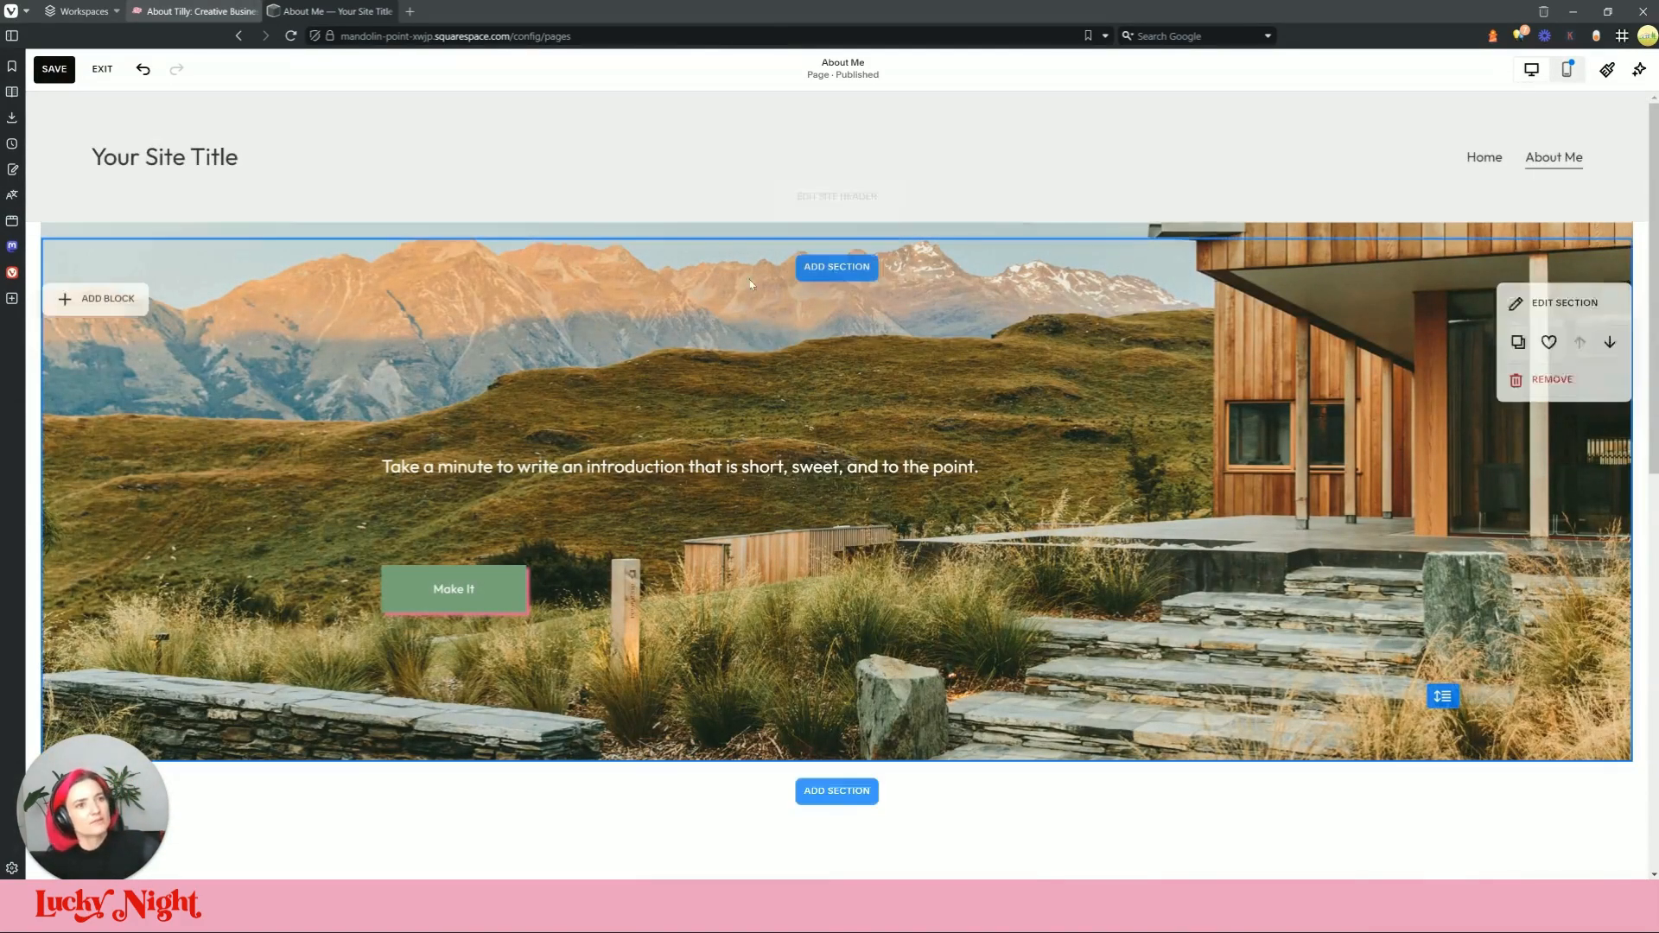
Step: Replace the intro section's background image with about-banner.jpg from the library
left_click(1568, 313)
left_click(1485, 346)
left_click(1432, 579)
left_click(1452, 648)
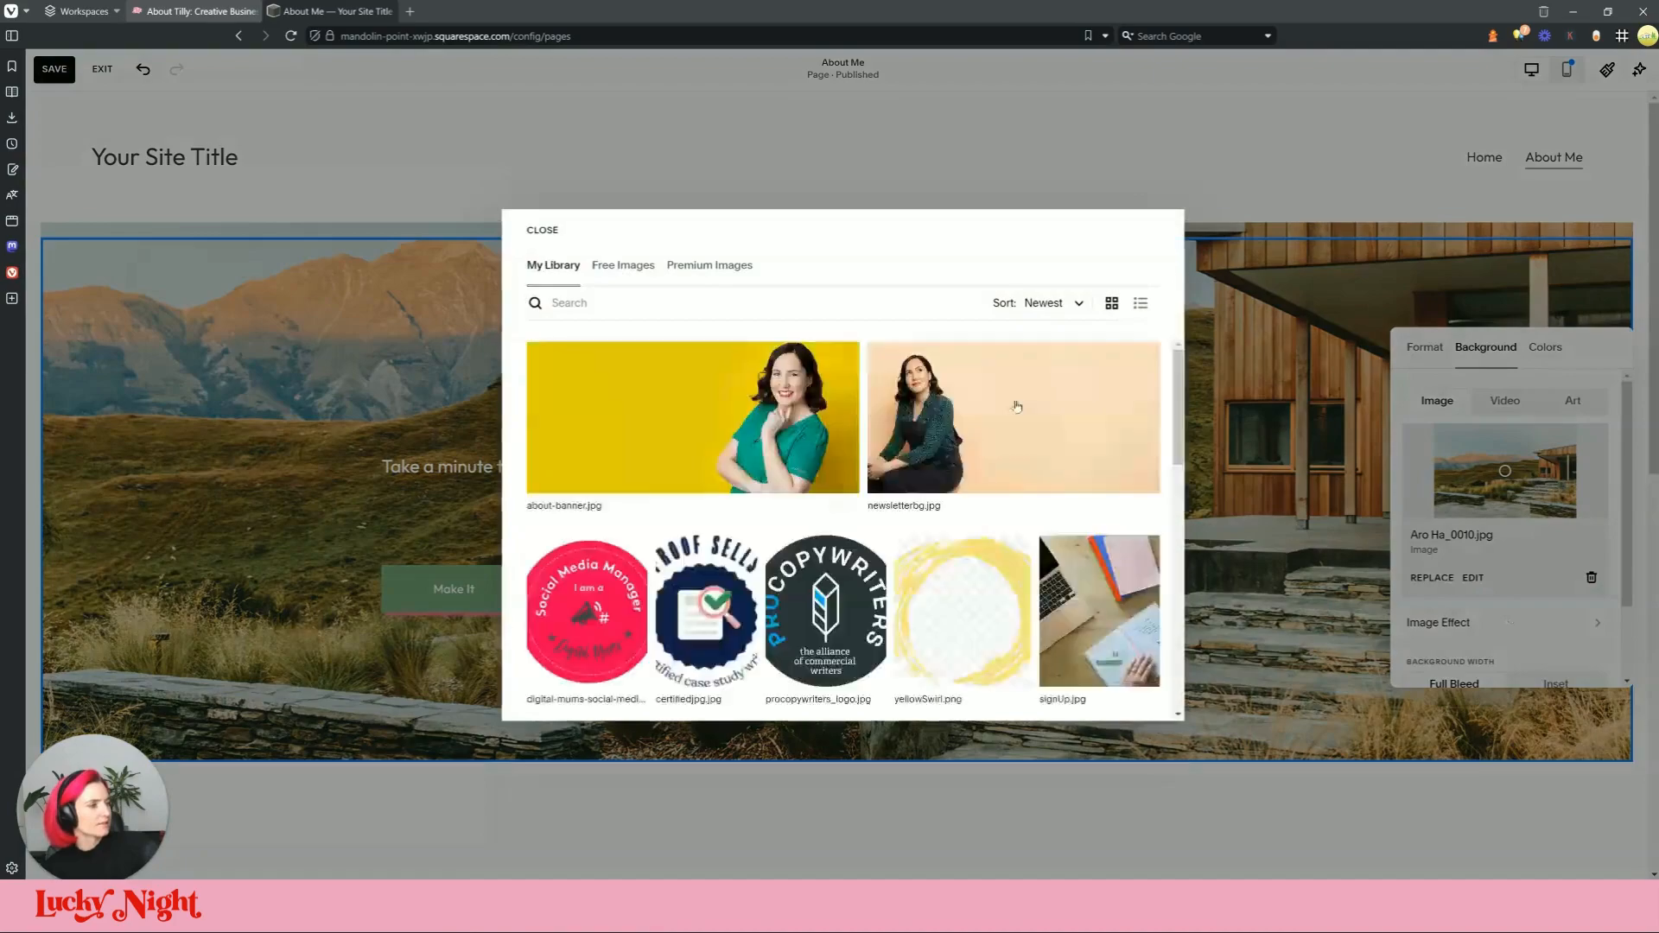
left_click(692, 415)
left_click(1133, 696)
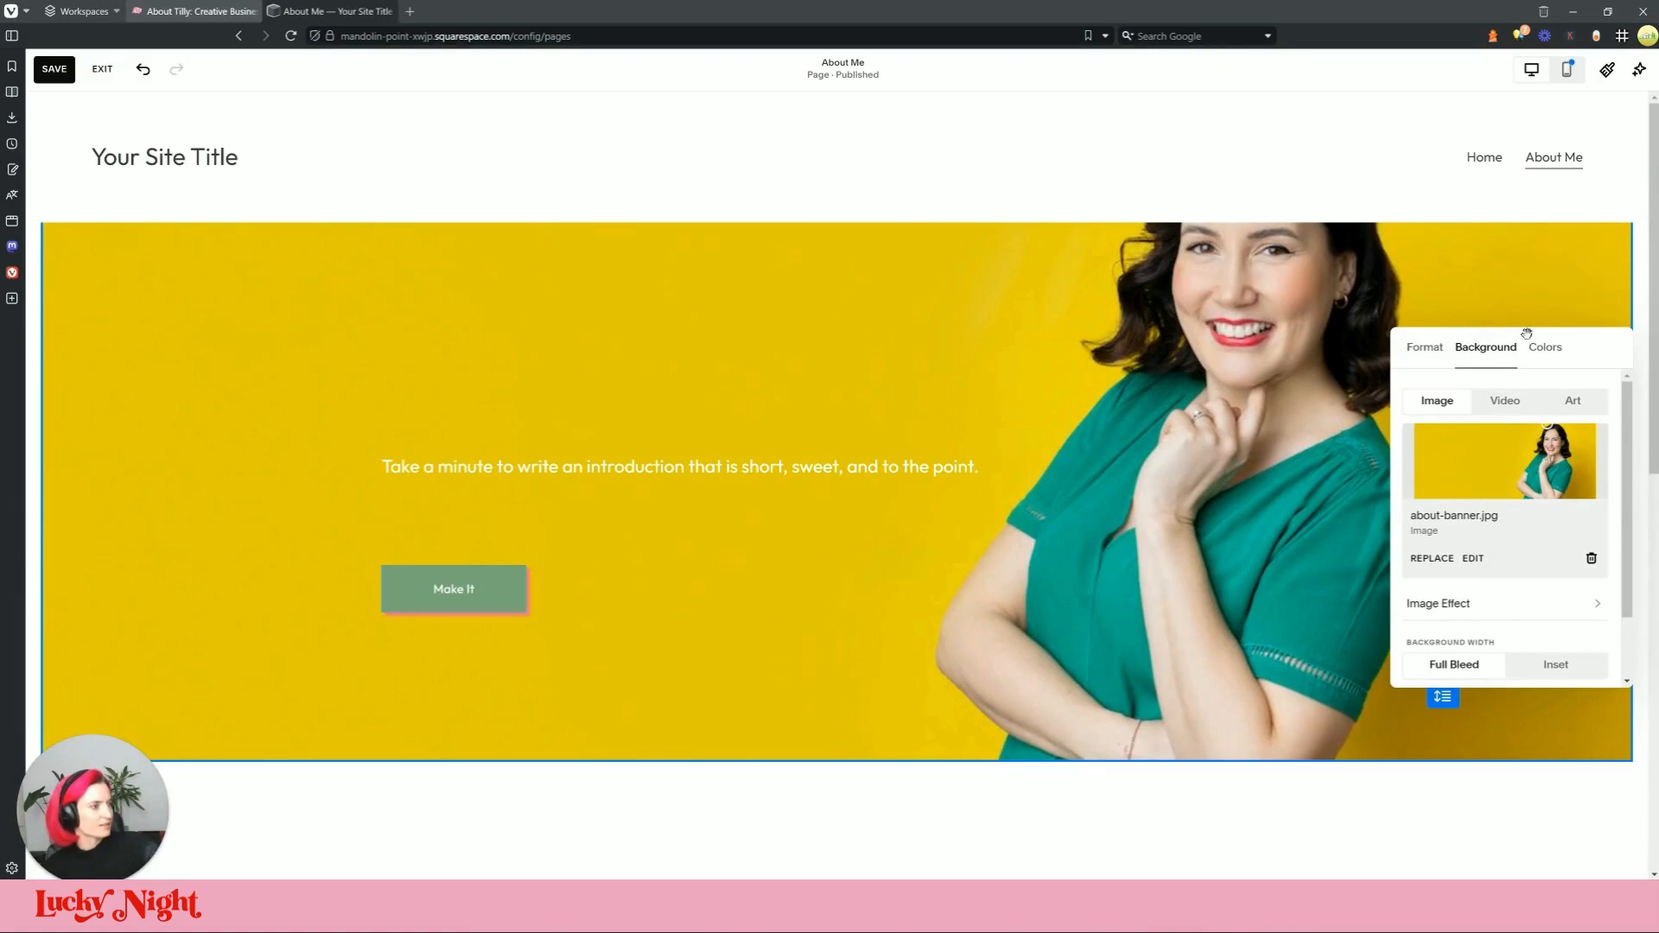
left_click(1197, 353)
Step: Set the section's background image to Inset
left_click(1529, 298)
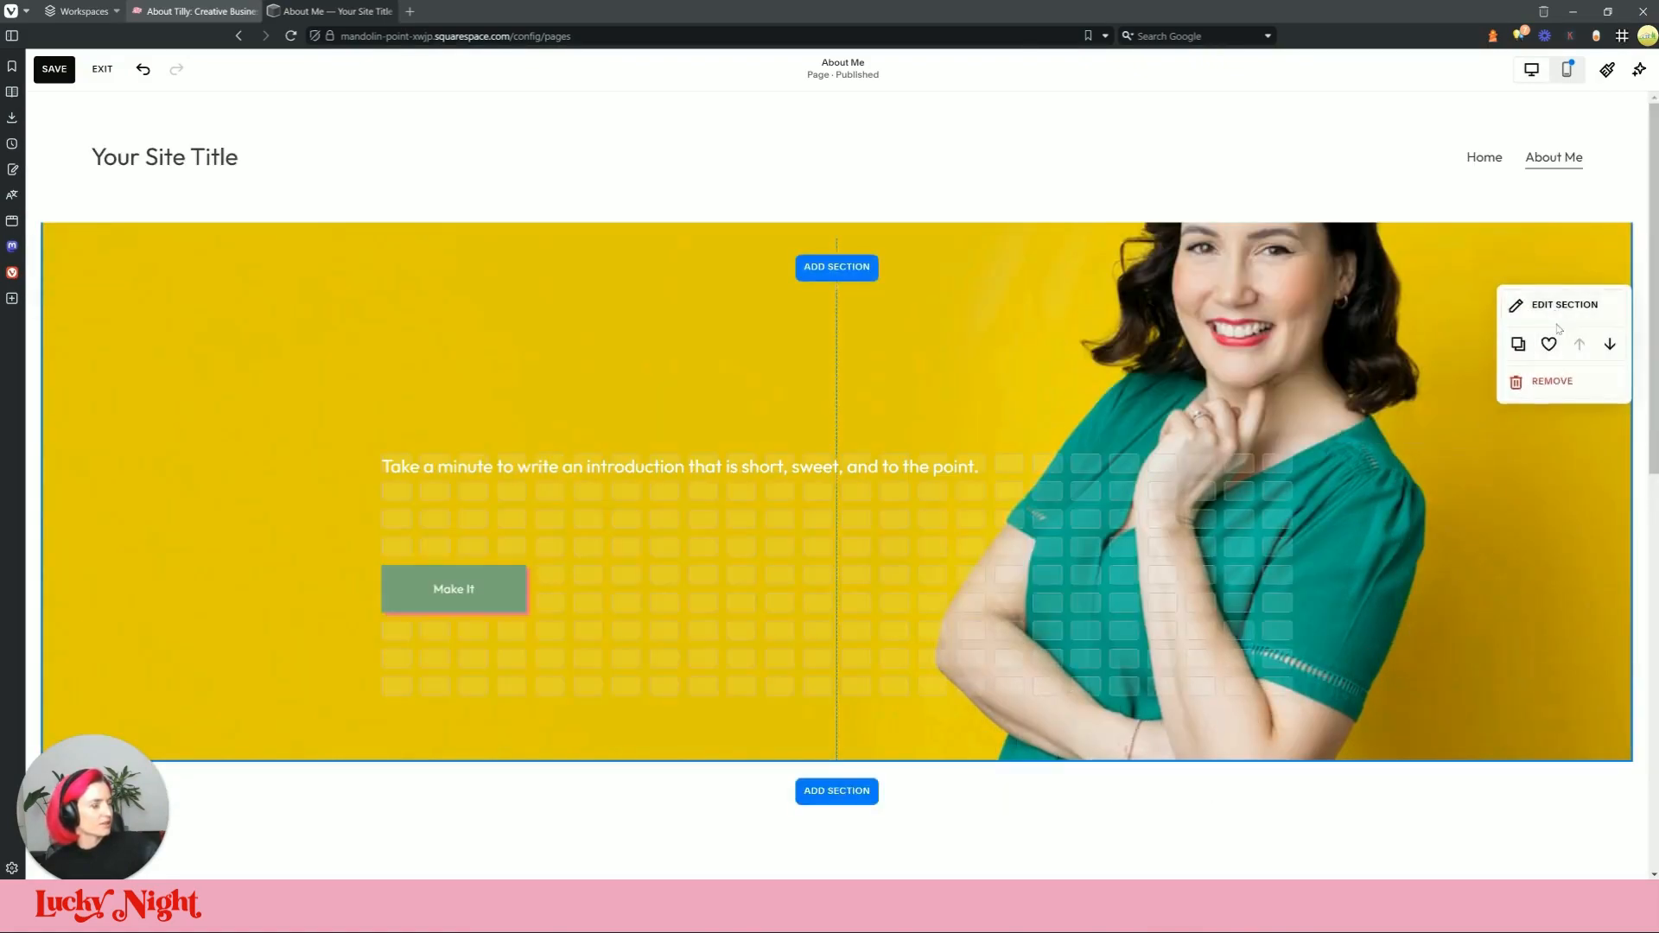
left_click(1485, 346)
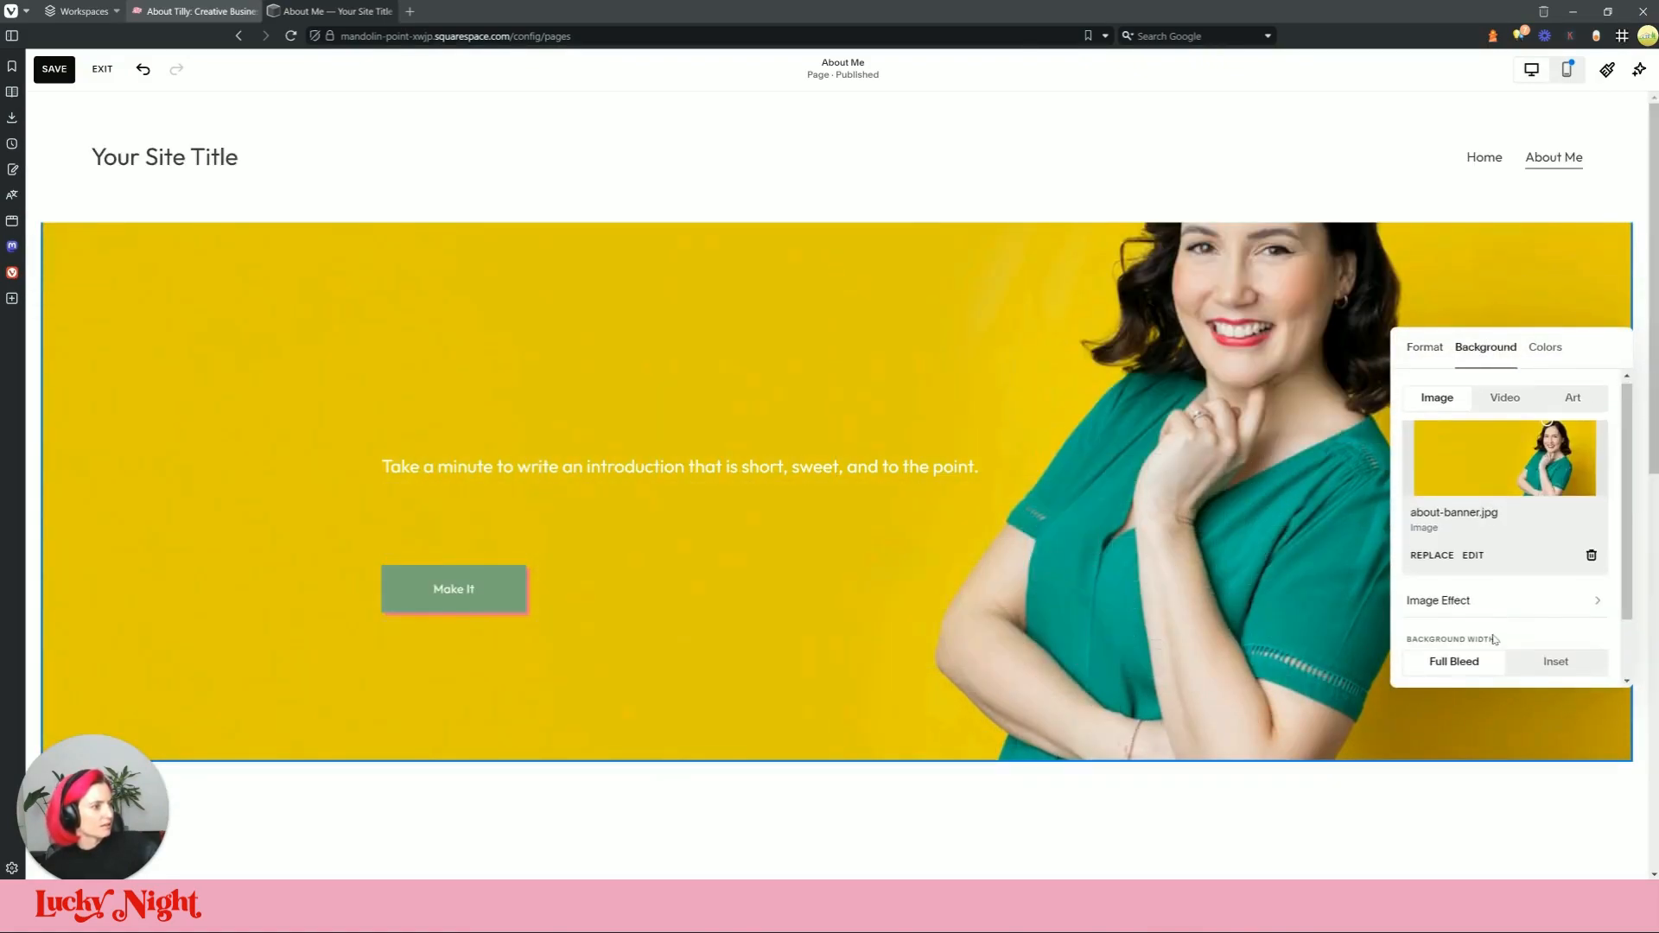
left_click(1559, 665)
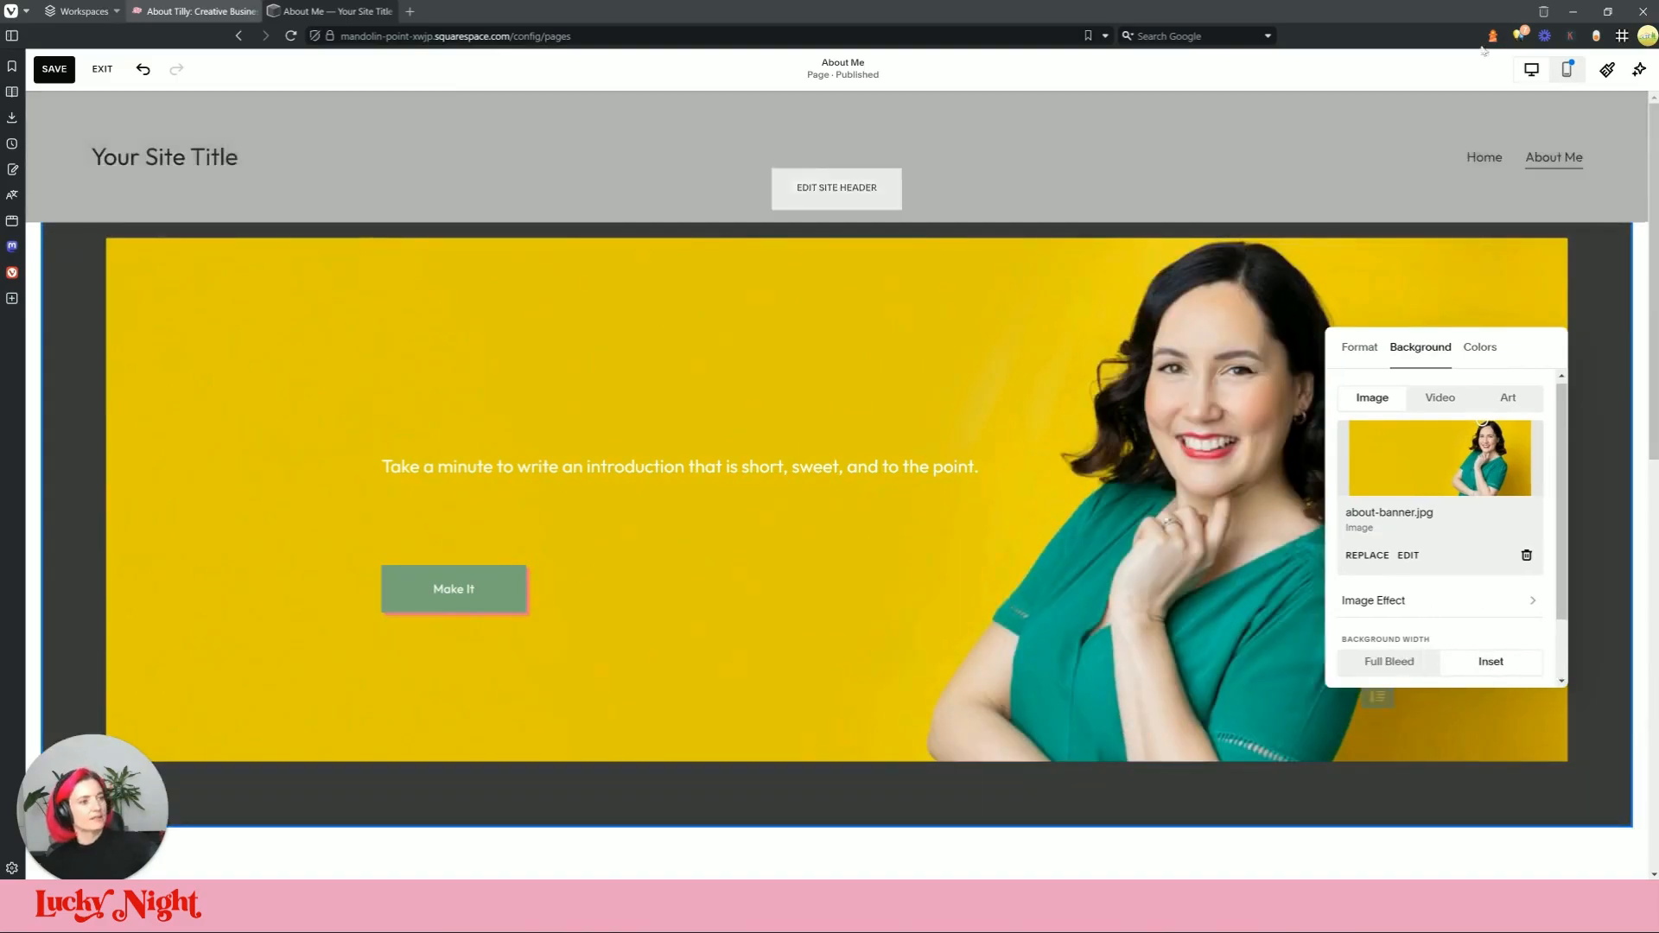
scroll(1474, 566, "down", 1)
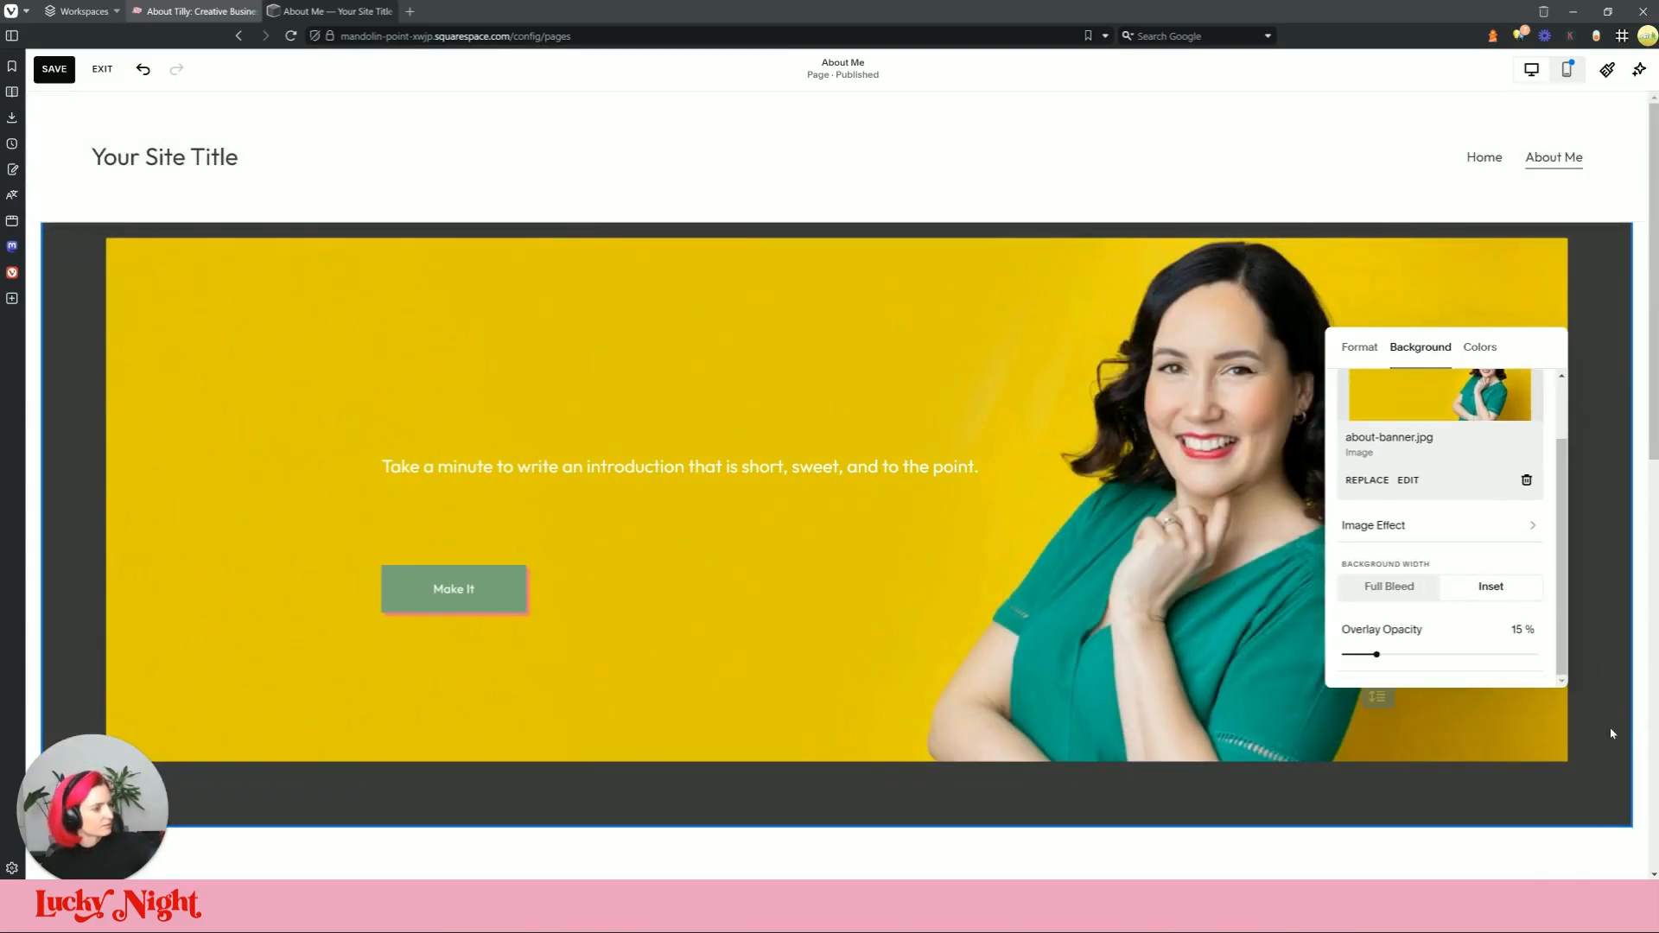
left_click(1607, 729)
Step: Apply the Lightest 1 colour theme to the intro section
left_click(1590, 304)
left_click(1462, 355)
left_click(1451, 438)
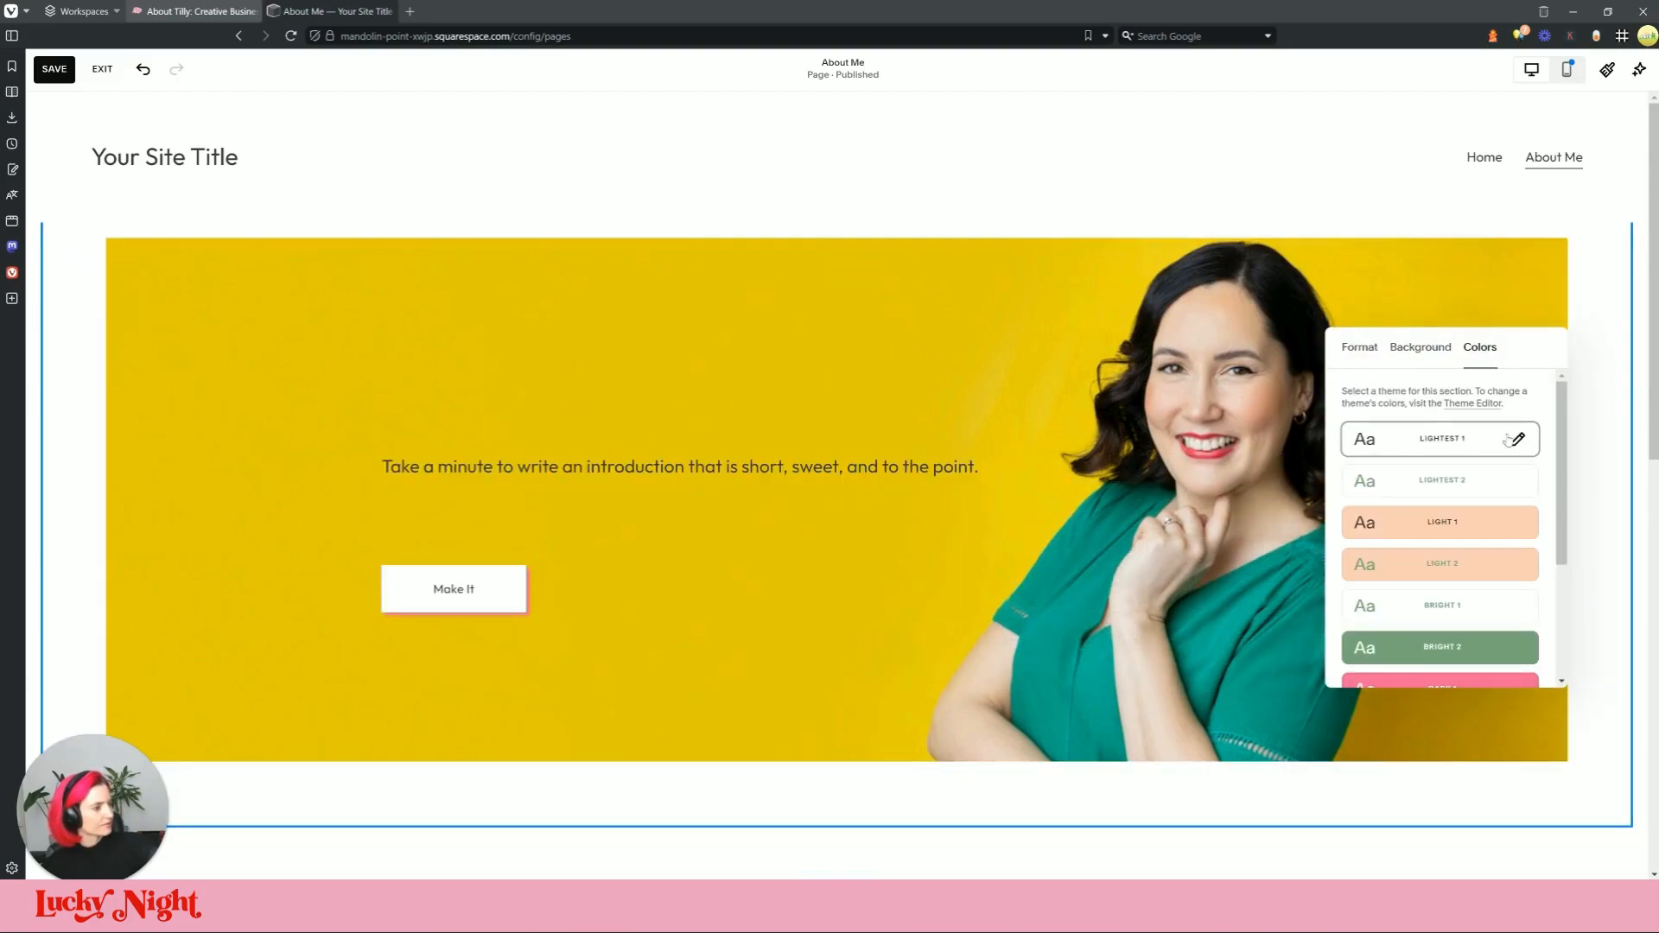
left_click(1214, 805)
Step: Delete the image-block section below the banner and confirm
scroll(386, 445, "down", 5)
left_click(919, 596)
left_click(582, 306)
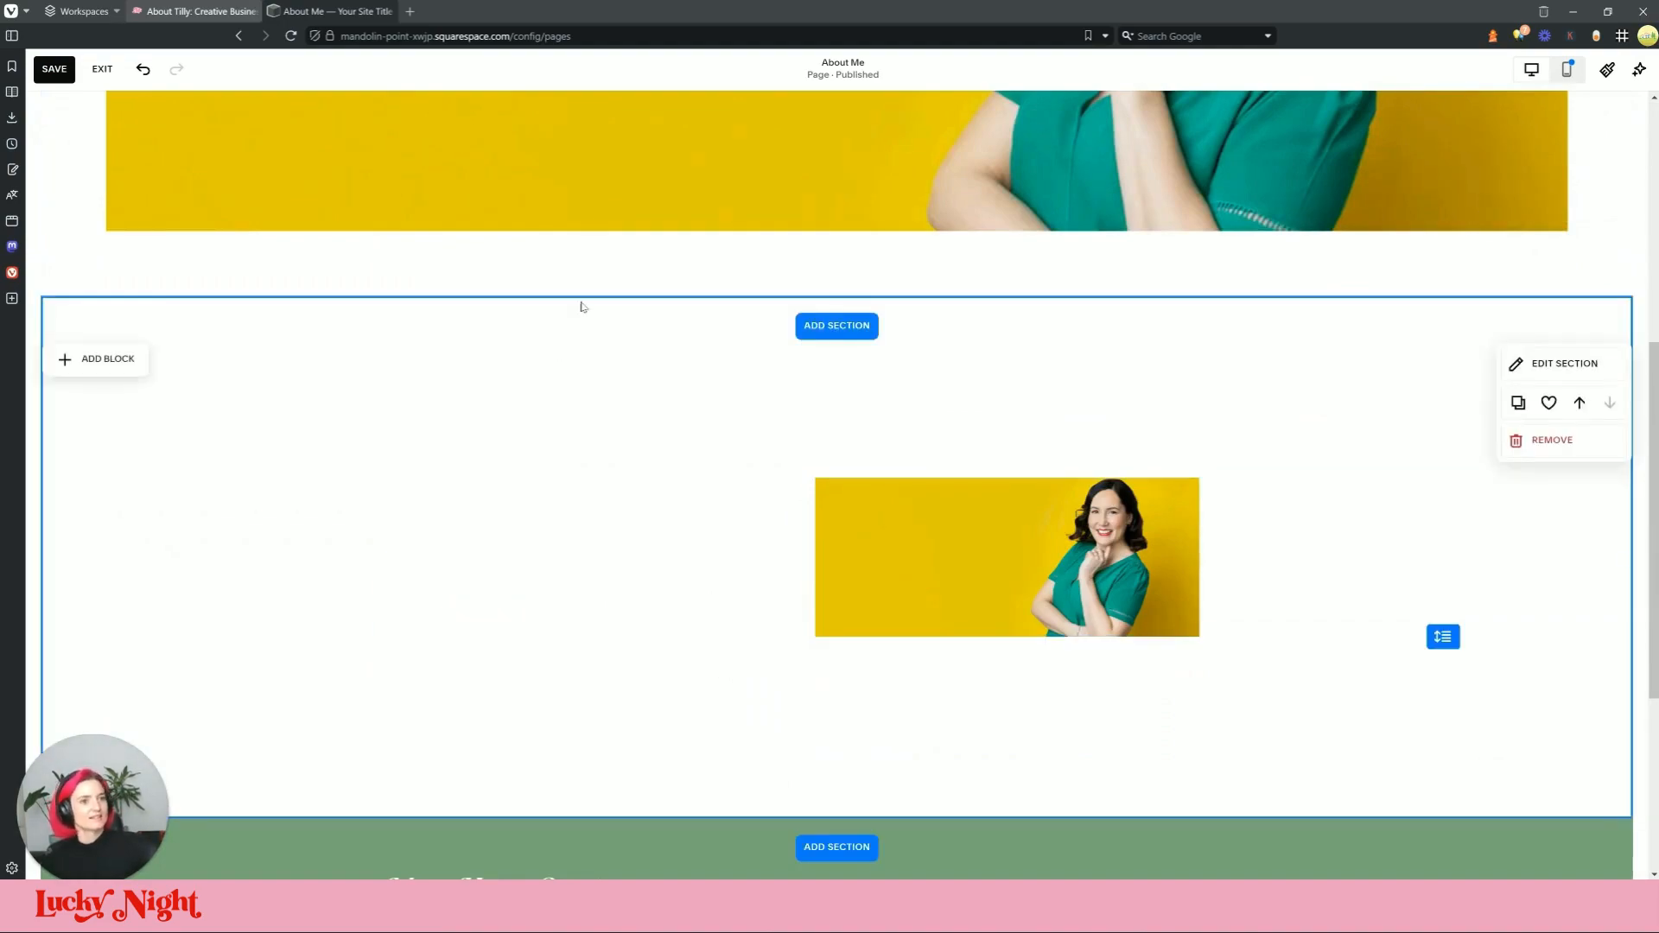
left_click(1551, 440)
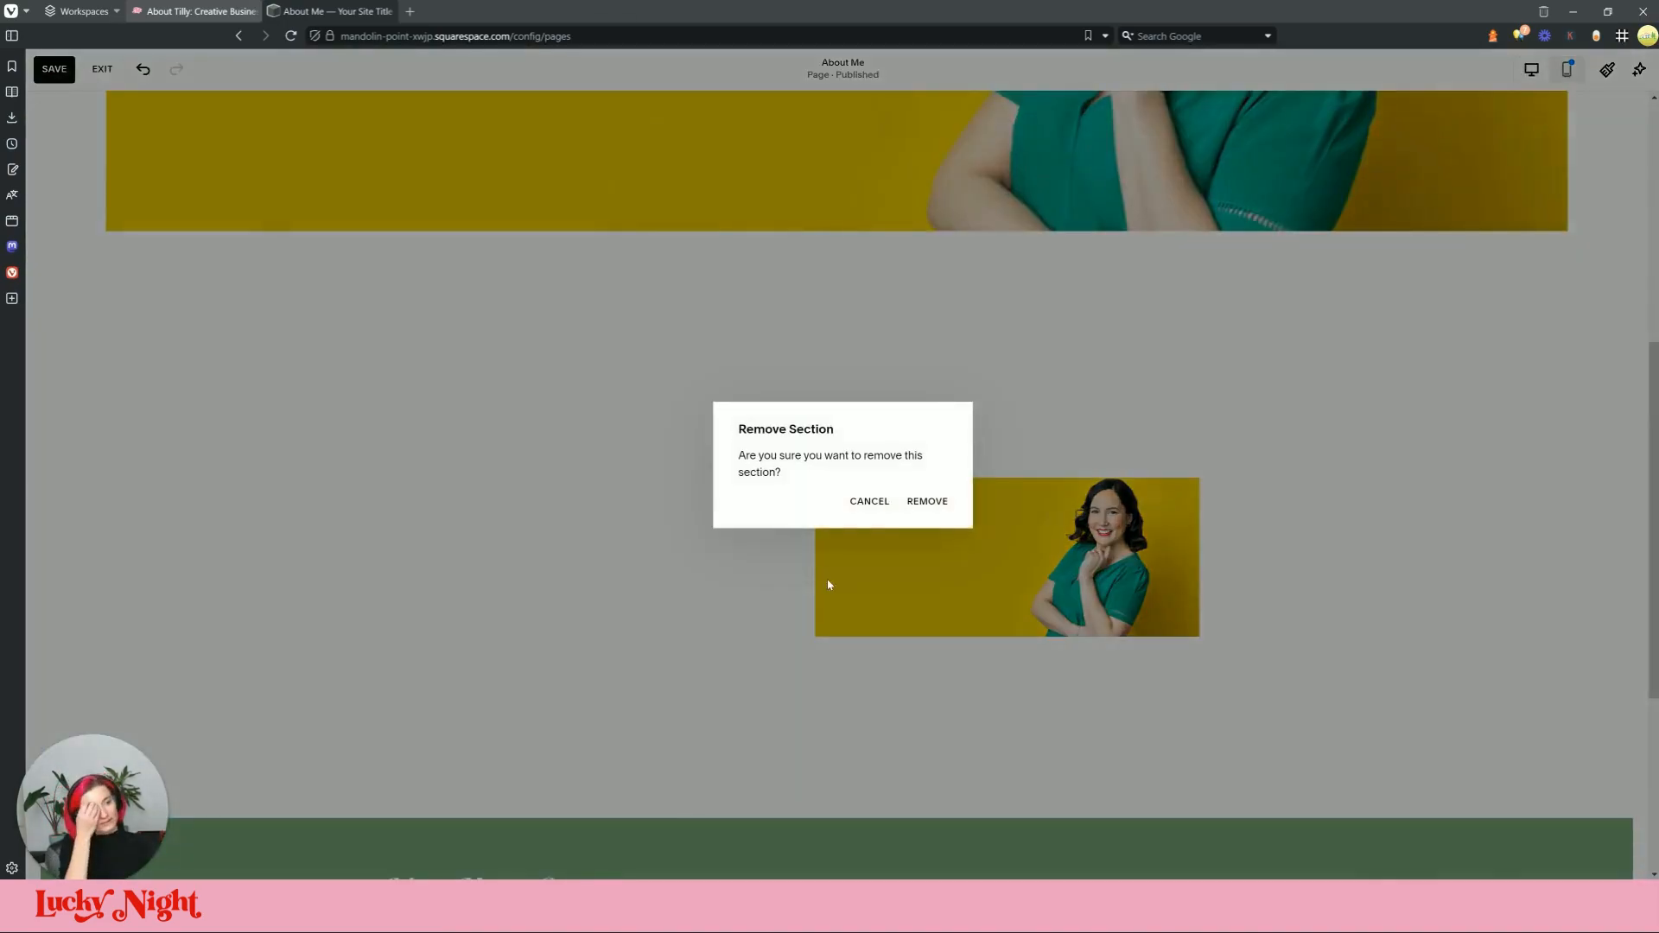
left_click(923, 505)
scroll(981, 449, "up", 3)
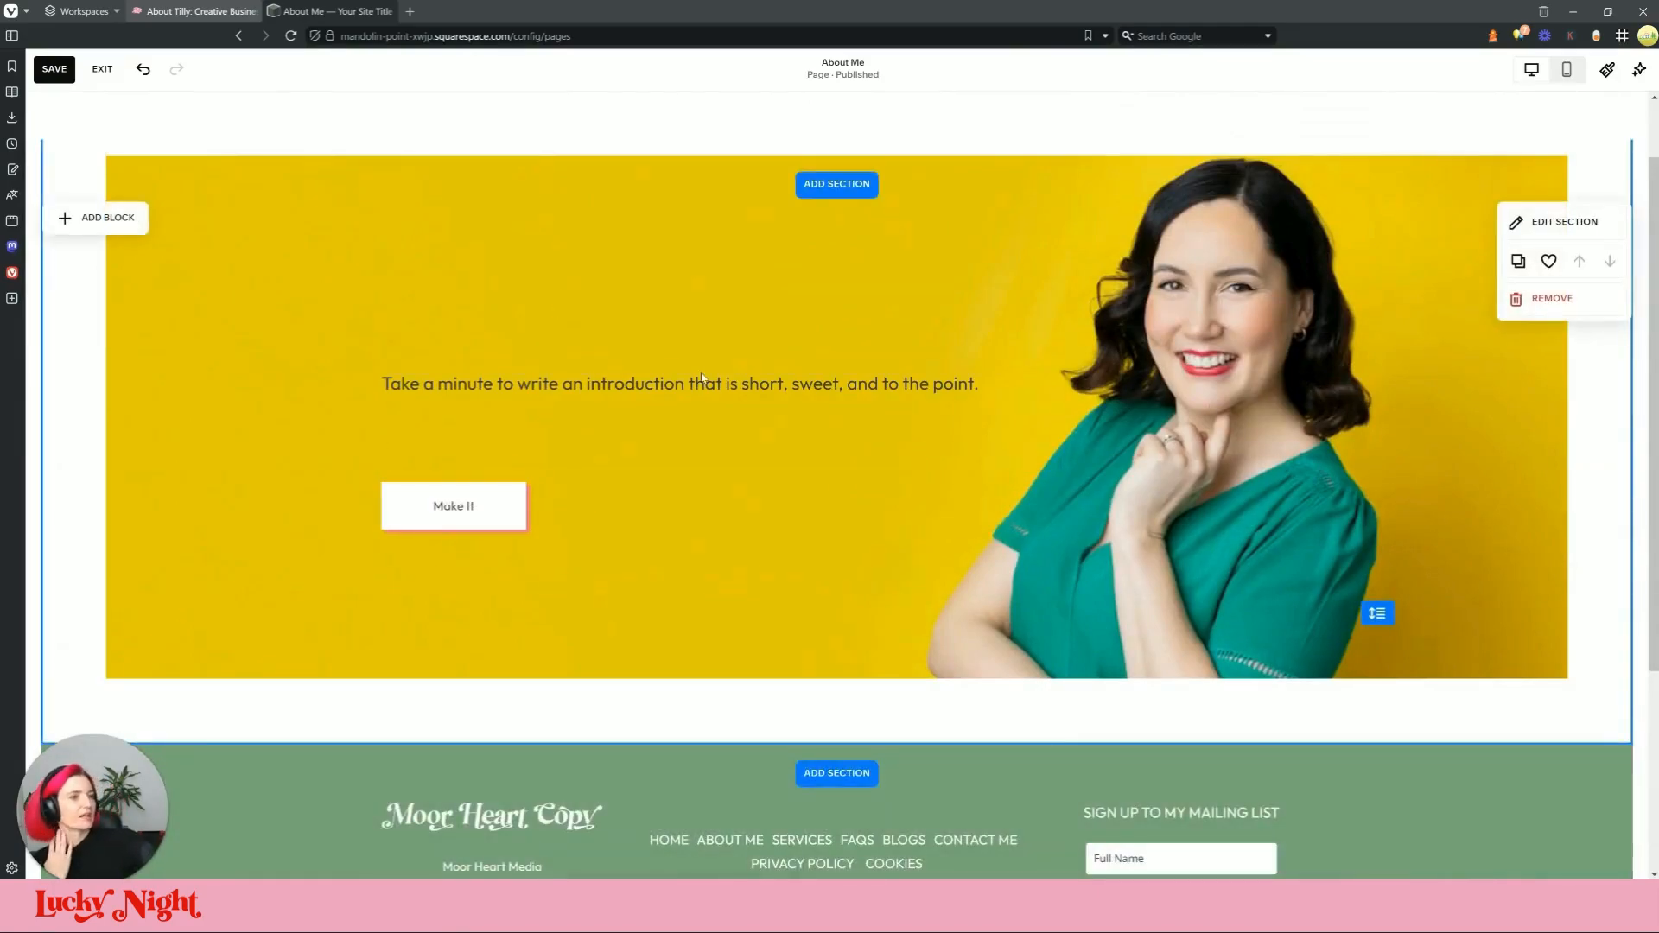
Step: Replace the intro sentence with the Tilly definition copied from the live page, narrowing the block to half width
left_click(211, 12)
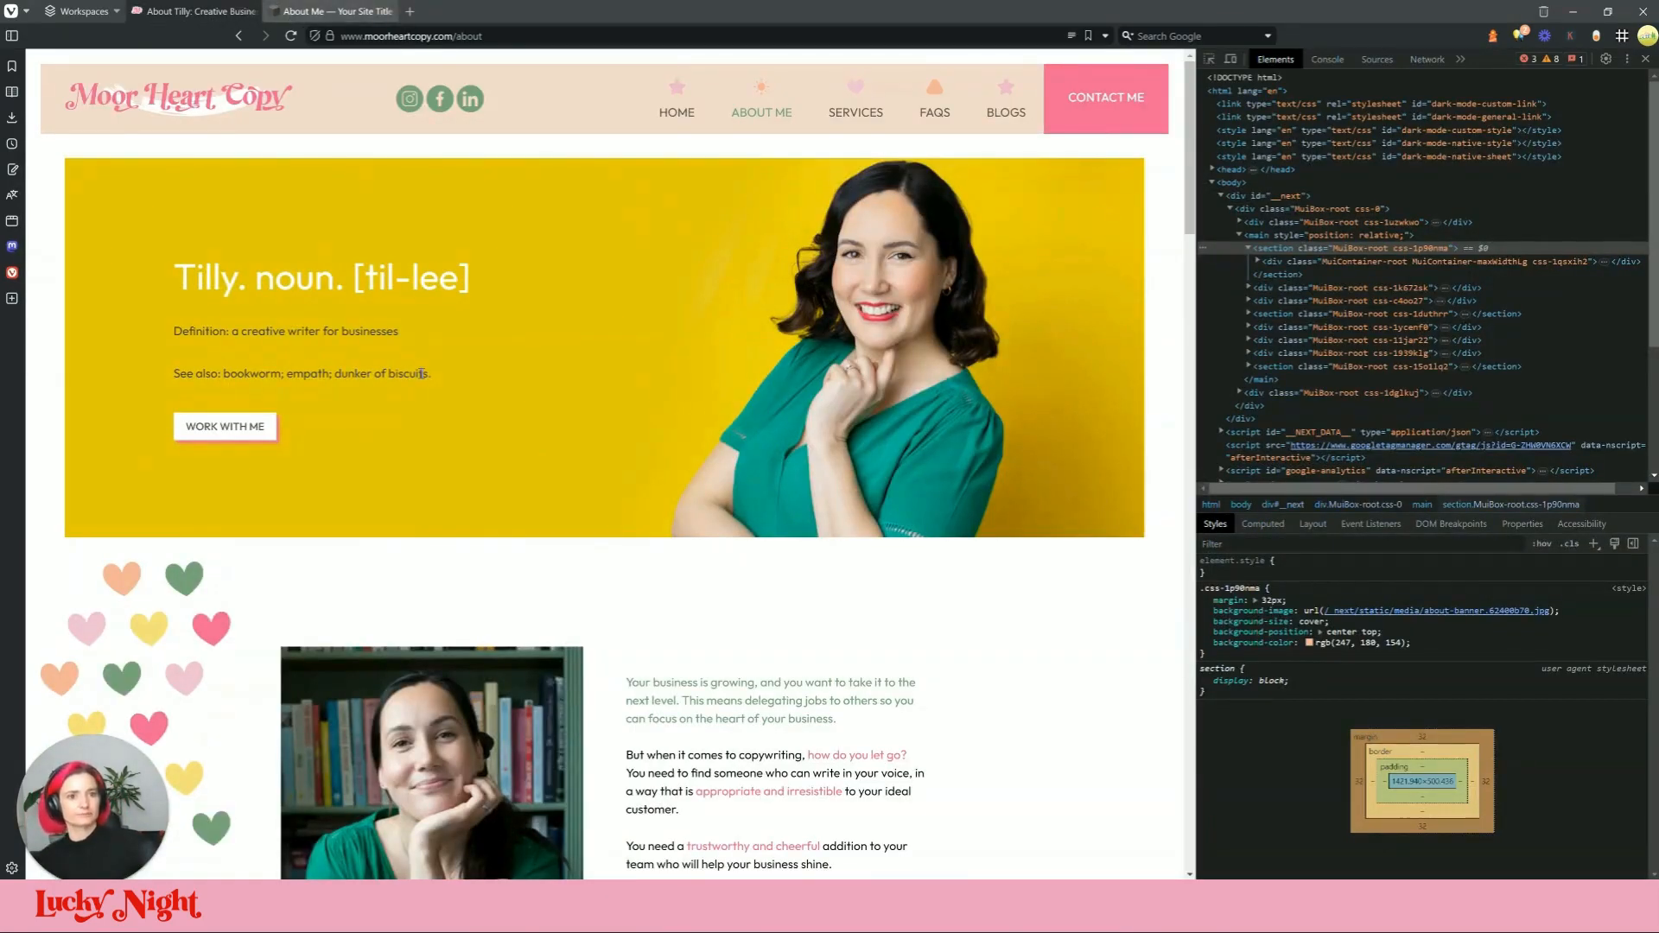
left_click_drag(437, 378, 142, 284)
key("ctrl+c")
left_click(337, 11)
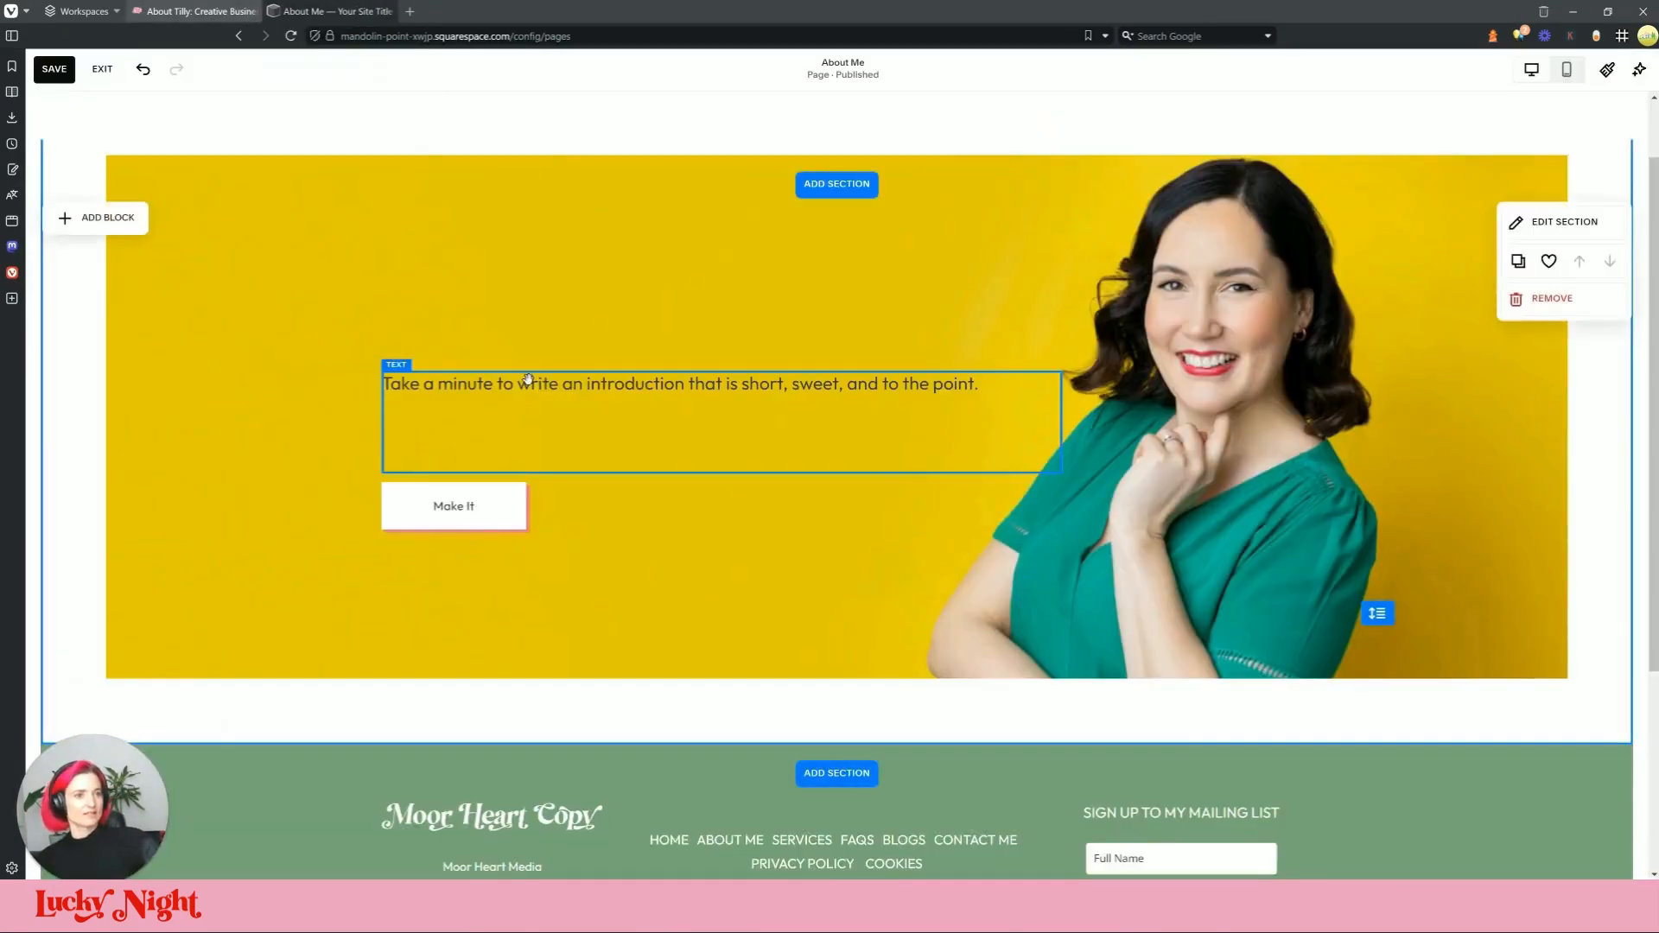
triple_click(527, 386)
key("ctrl+v")
left_click(695, 603)
left_click(1045, 406)
left_click_drag(1063, 436, 882, 441)
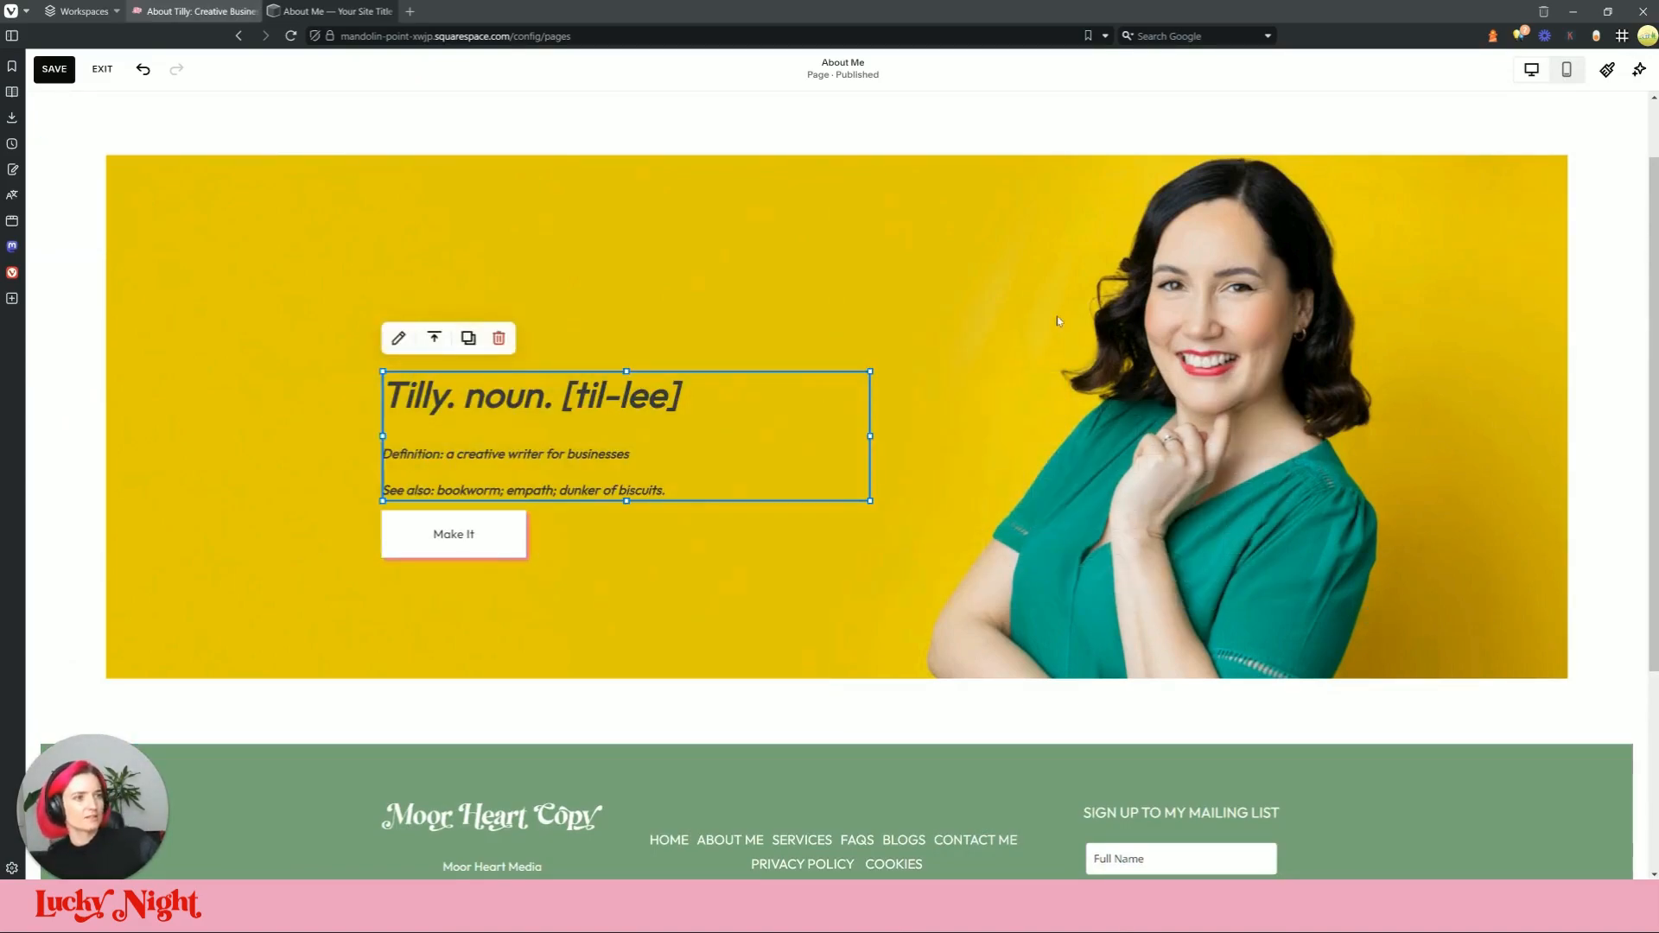
Step: Remove italics from all the text in the block
left_click(531, 395)
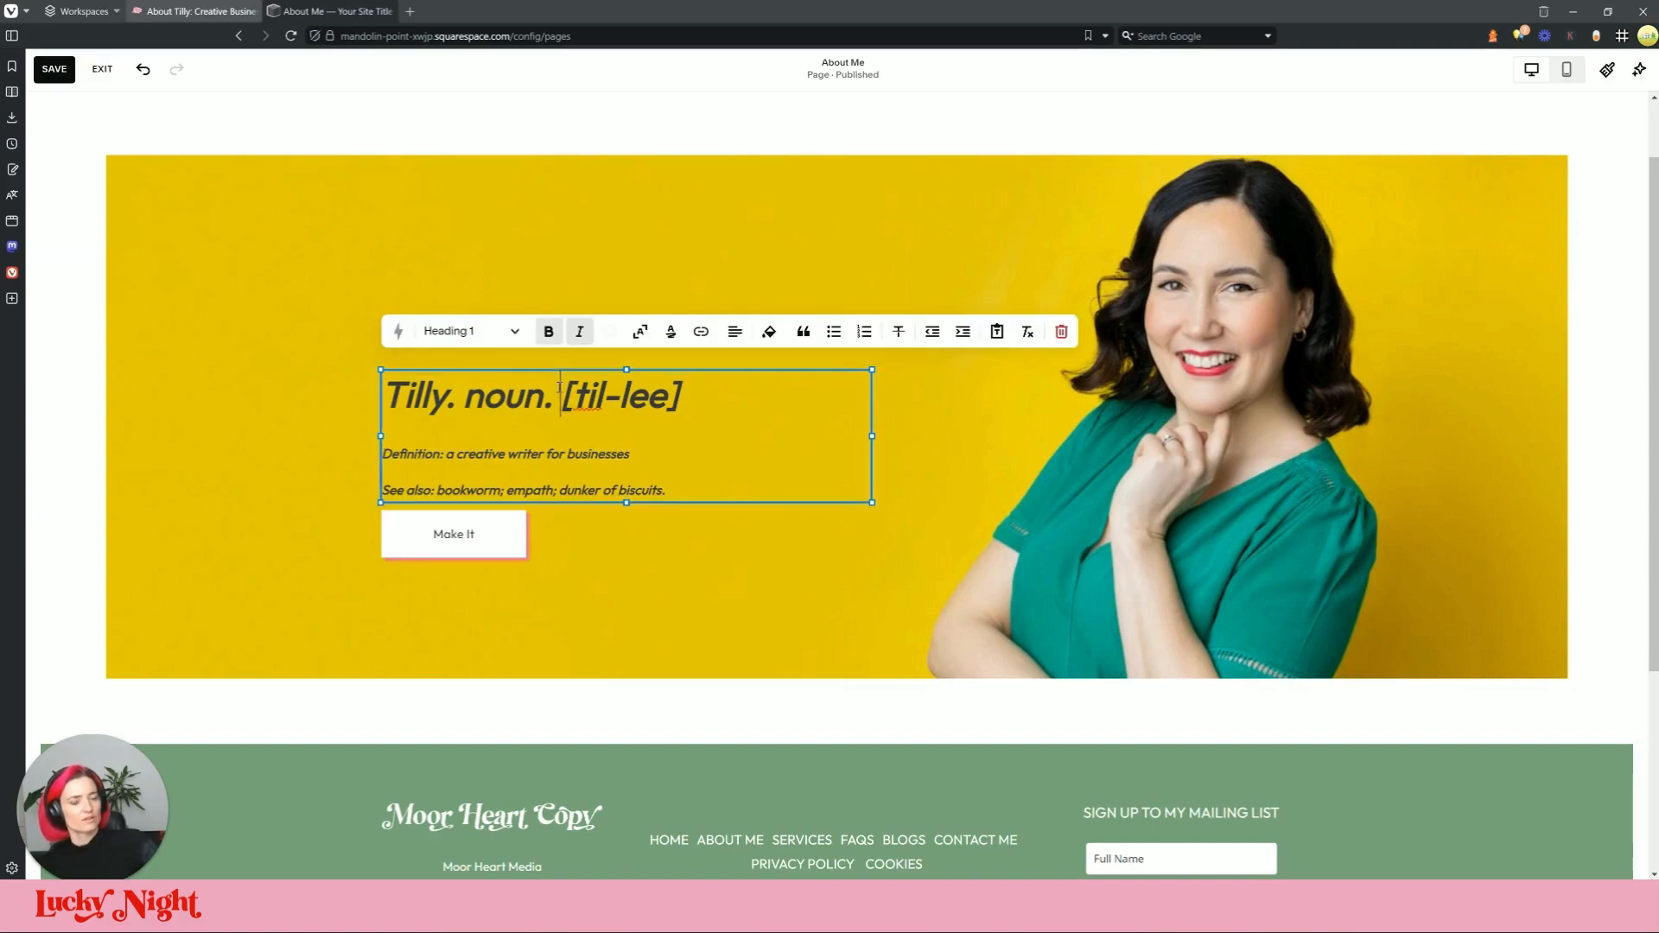
triple_click(531, 395)
left_click(328, 11)
left_click(546, 402)
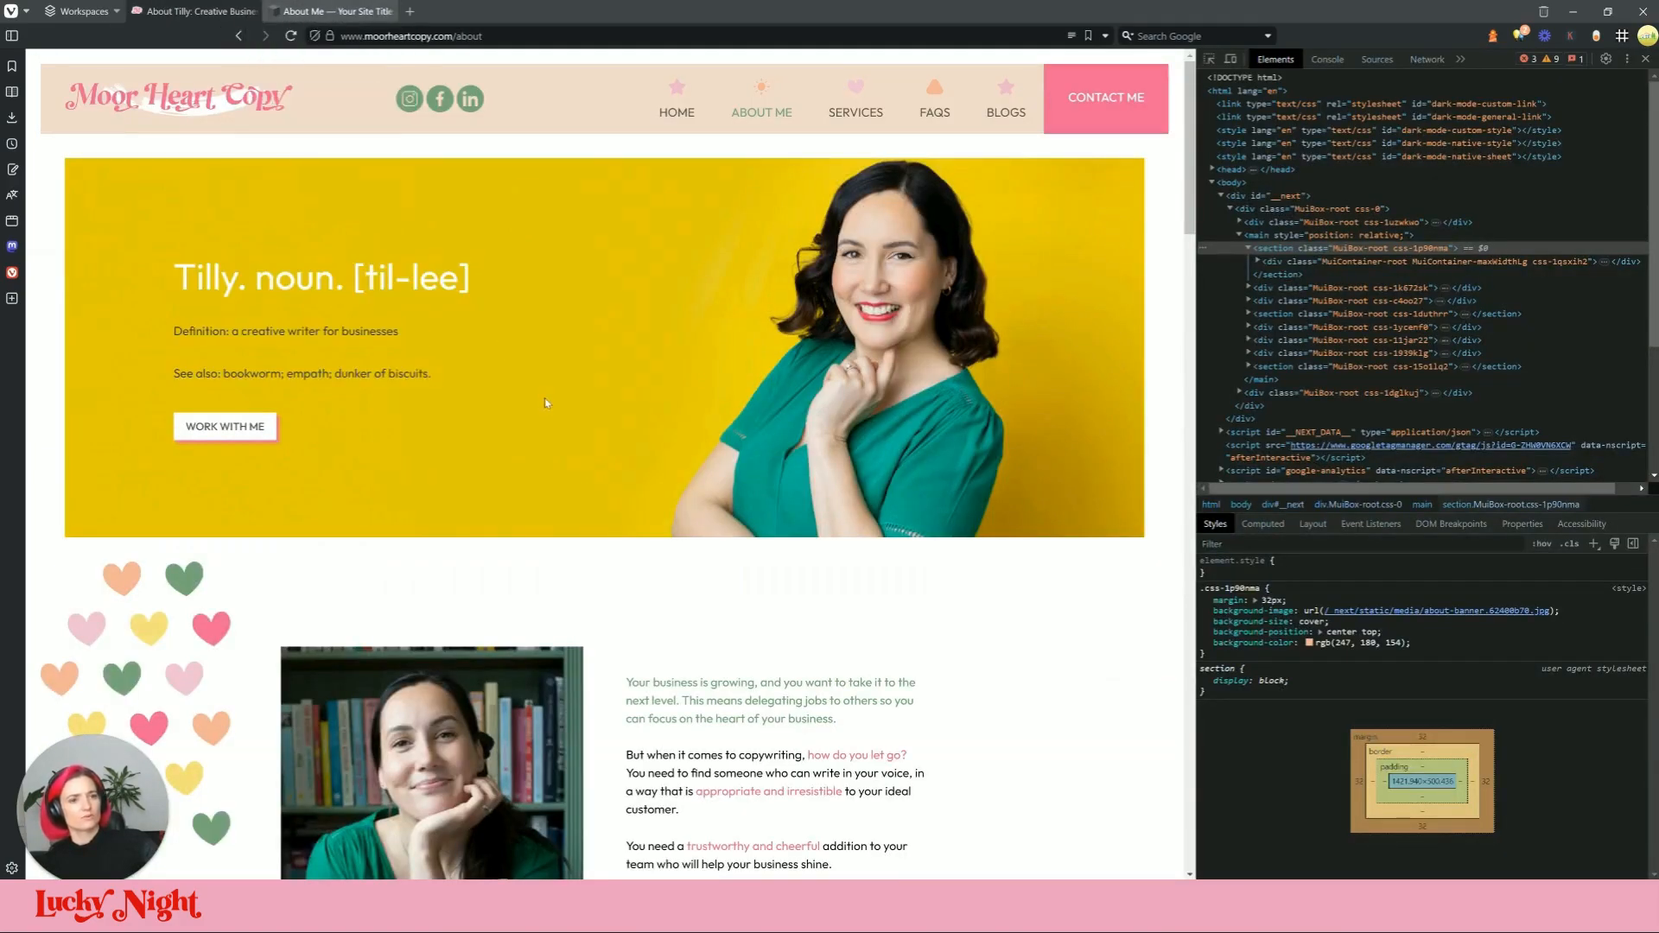
left_click(278, 9)
triple_click(481, 395)
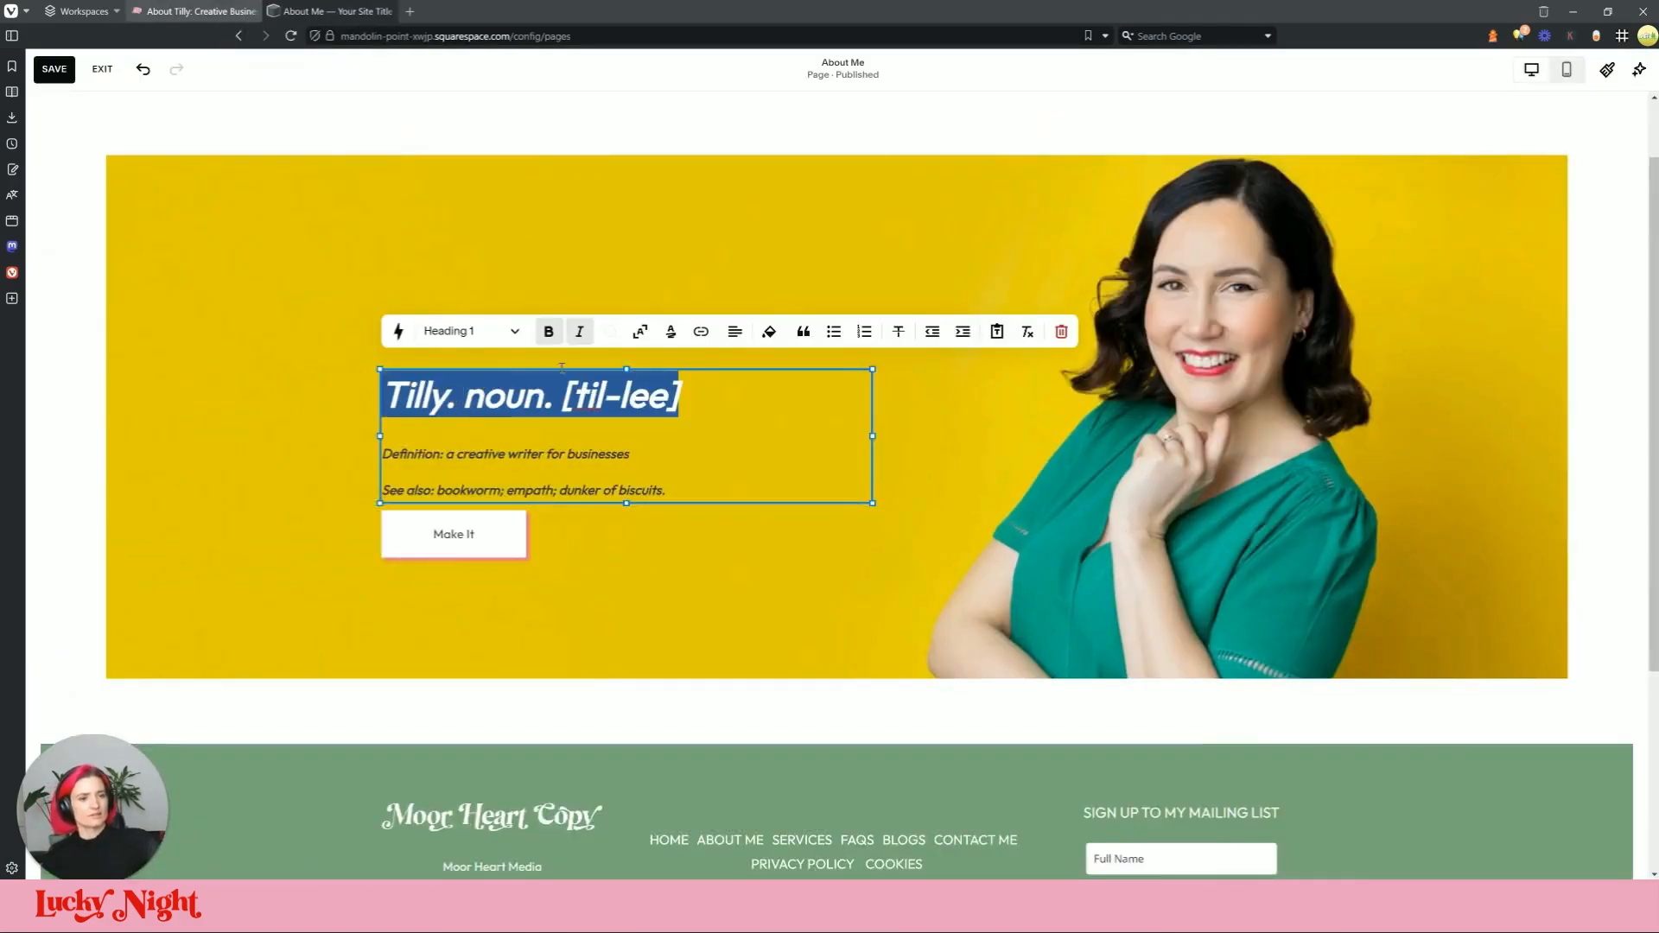
key("ctrl+a")
left_click(591, 339)
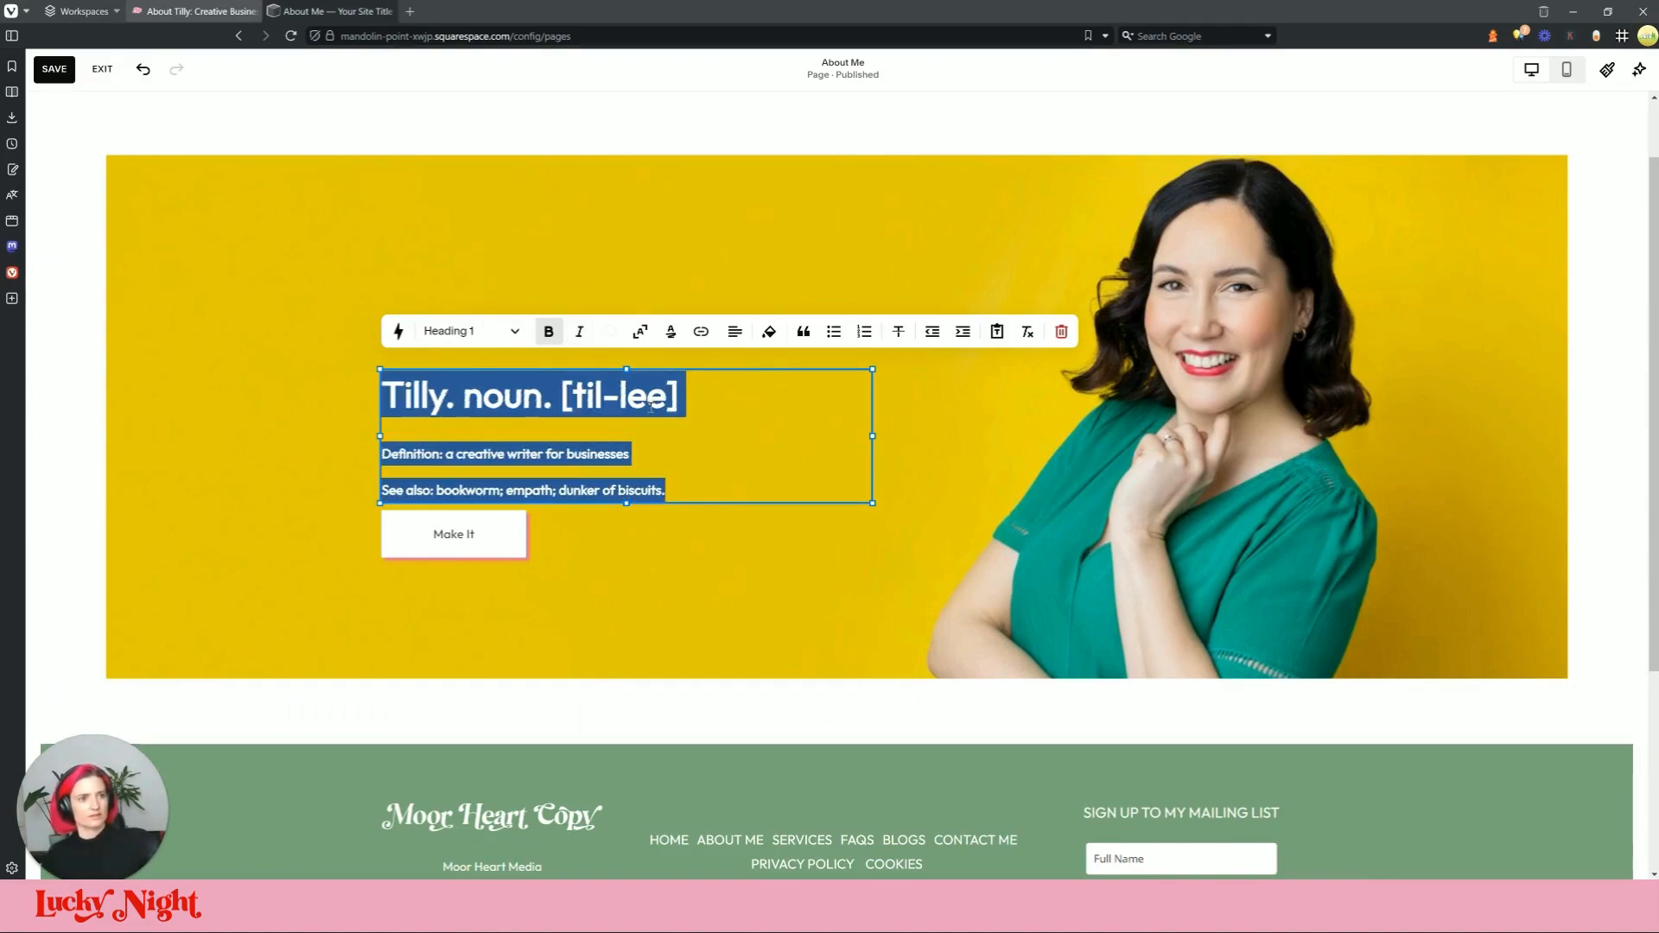
left_click(602, 333)
key("Escape")
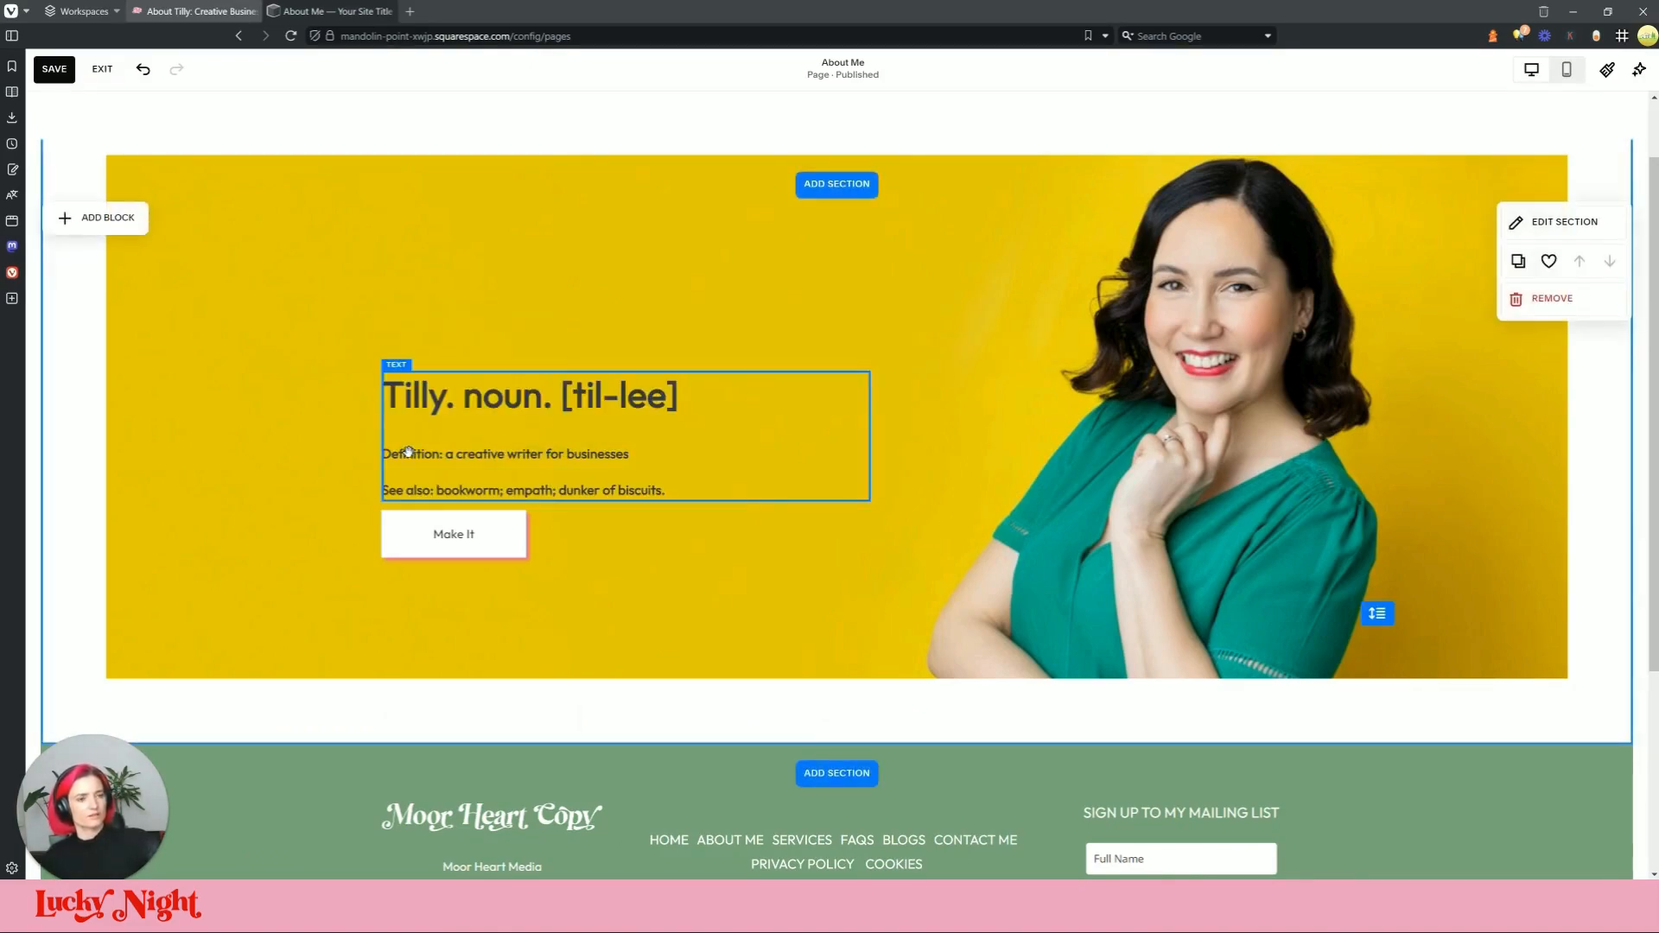
Step: Make the 'Tilly. noun. [til-lee]' heading white
triple_click(532, 402)
left_click(615, 328)
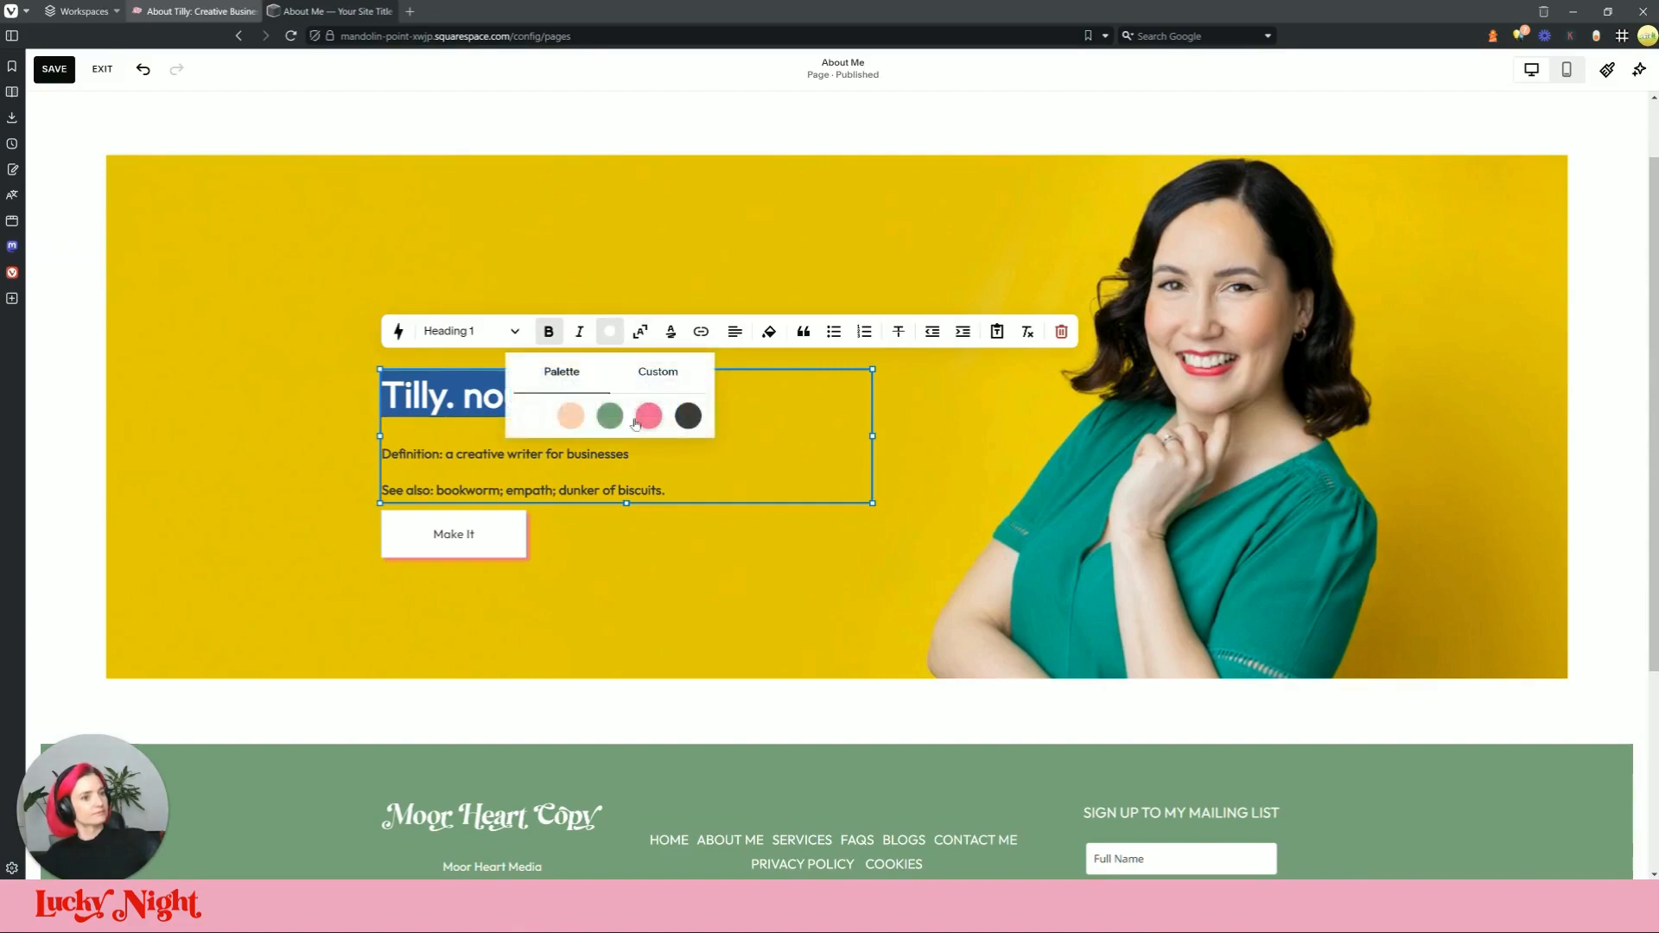
left_click(531, 418)
left_click(334, 407)
left_click(196, 10)
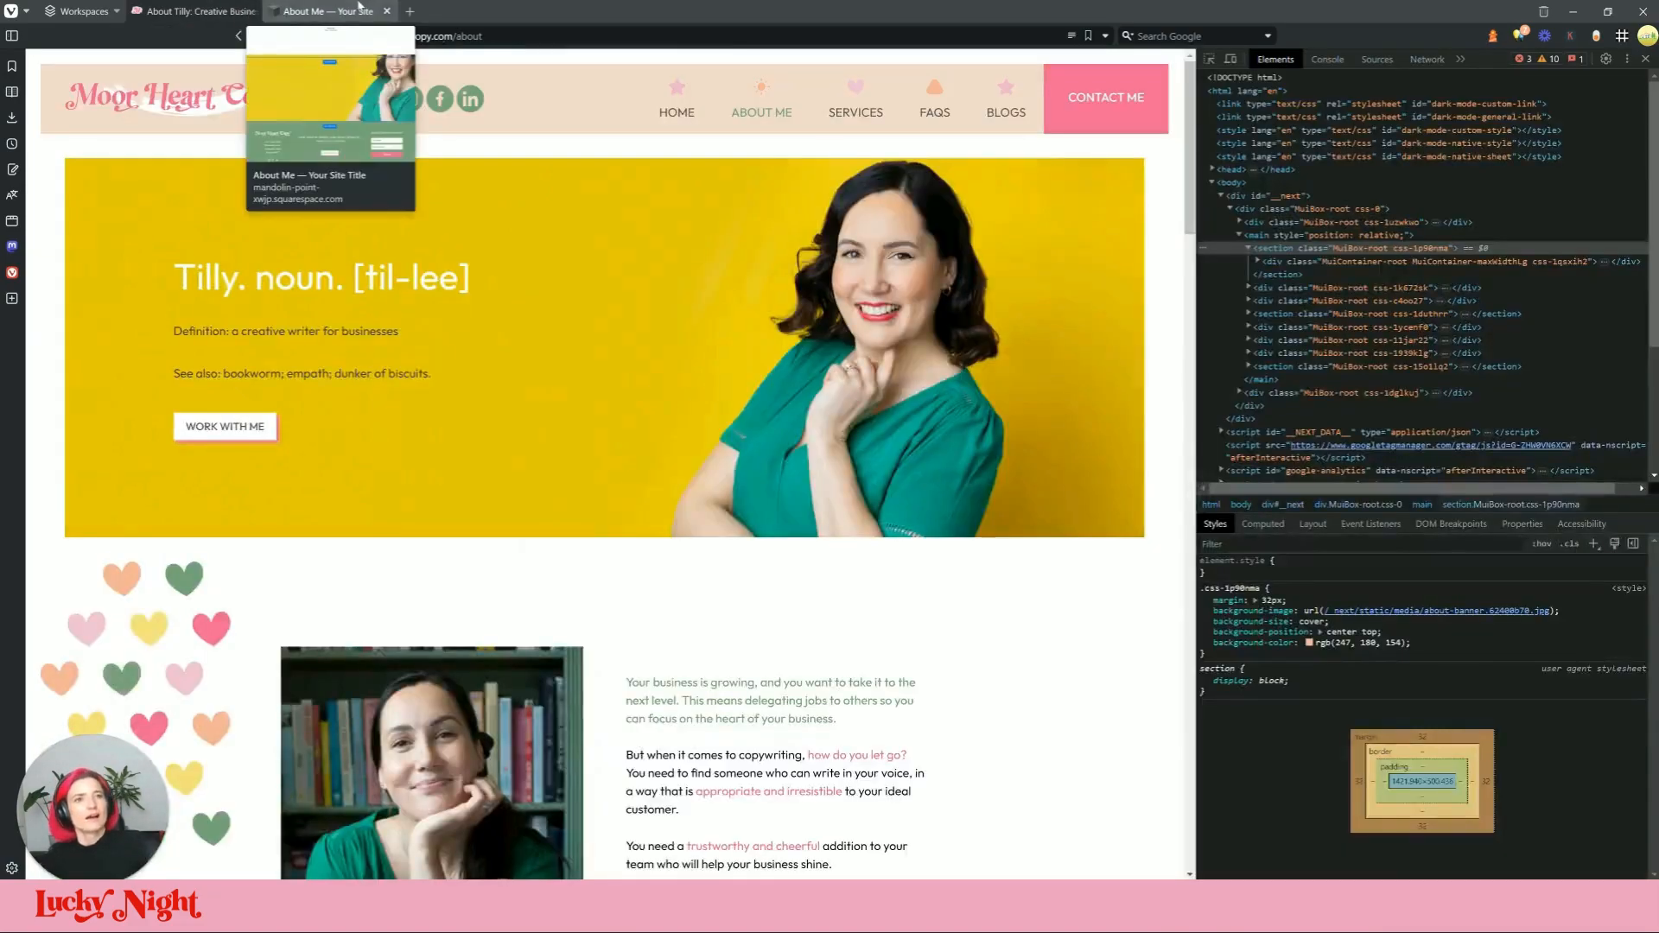
left_click(350, 7)
Step: Unbold the definition and See also lines, and move the Make It button slightly lower
triple_click(510, 485)
left_click(666, 489)
left_click_drag(666, 488, 382, 451)
left_click(549, 333)
left_click(552, 359)
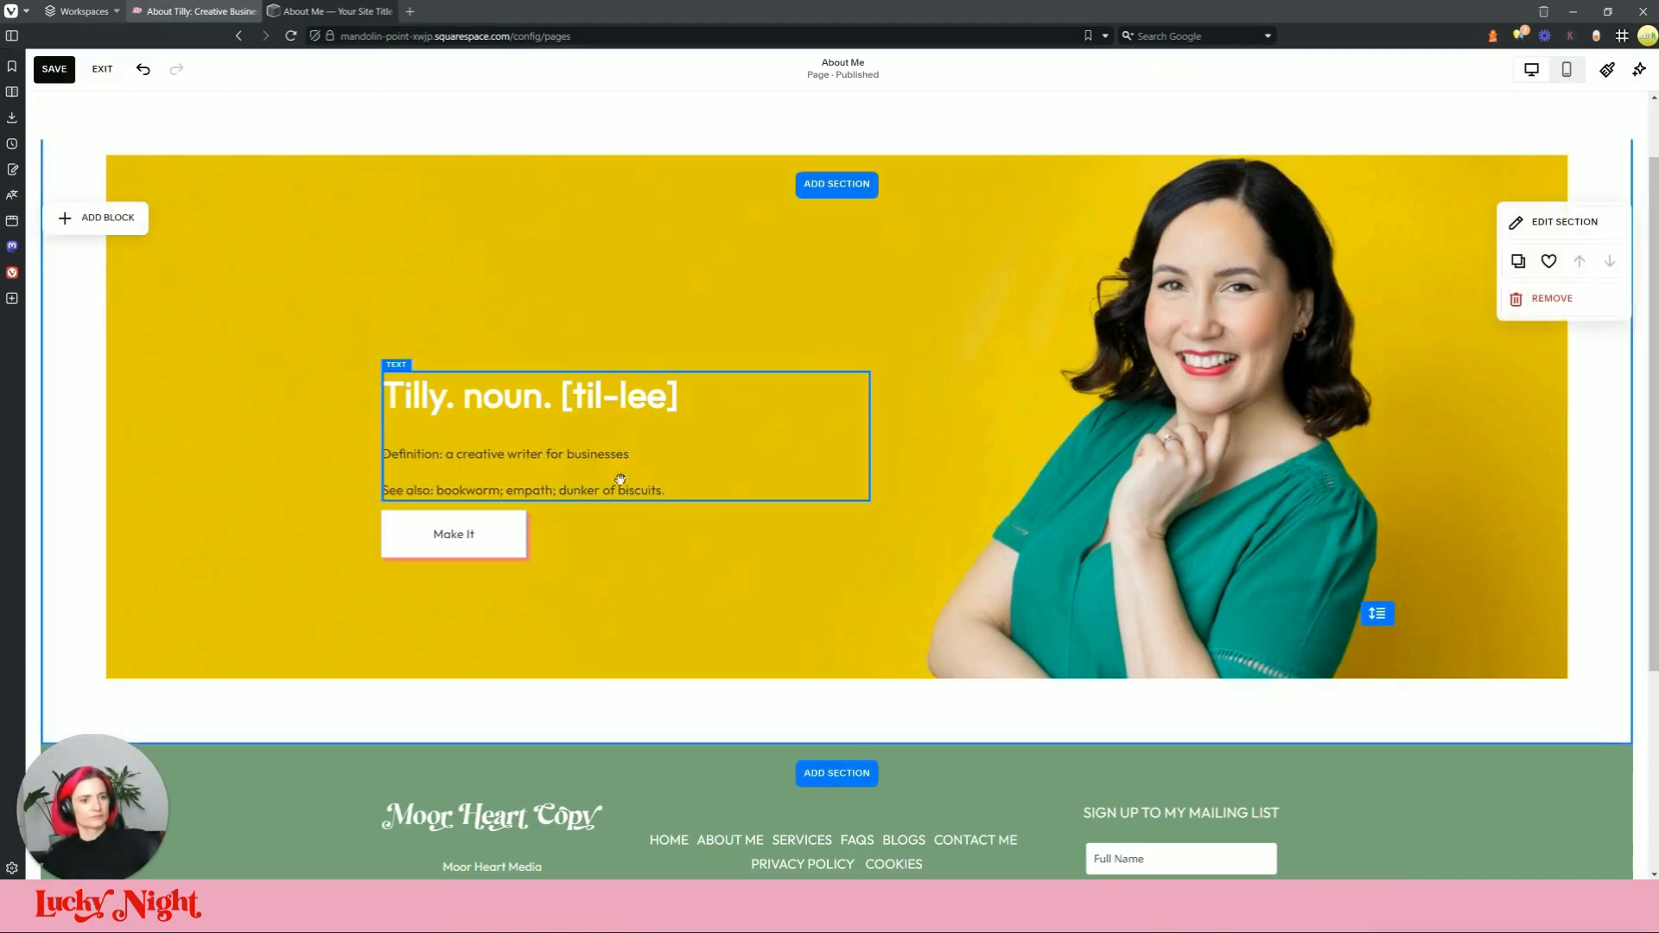
left_click(468, 563)
left_click_drag(470, 541, 466, 568)
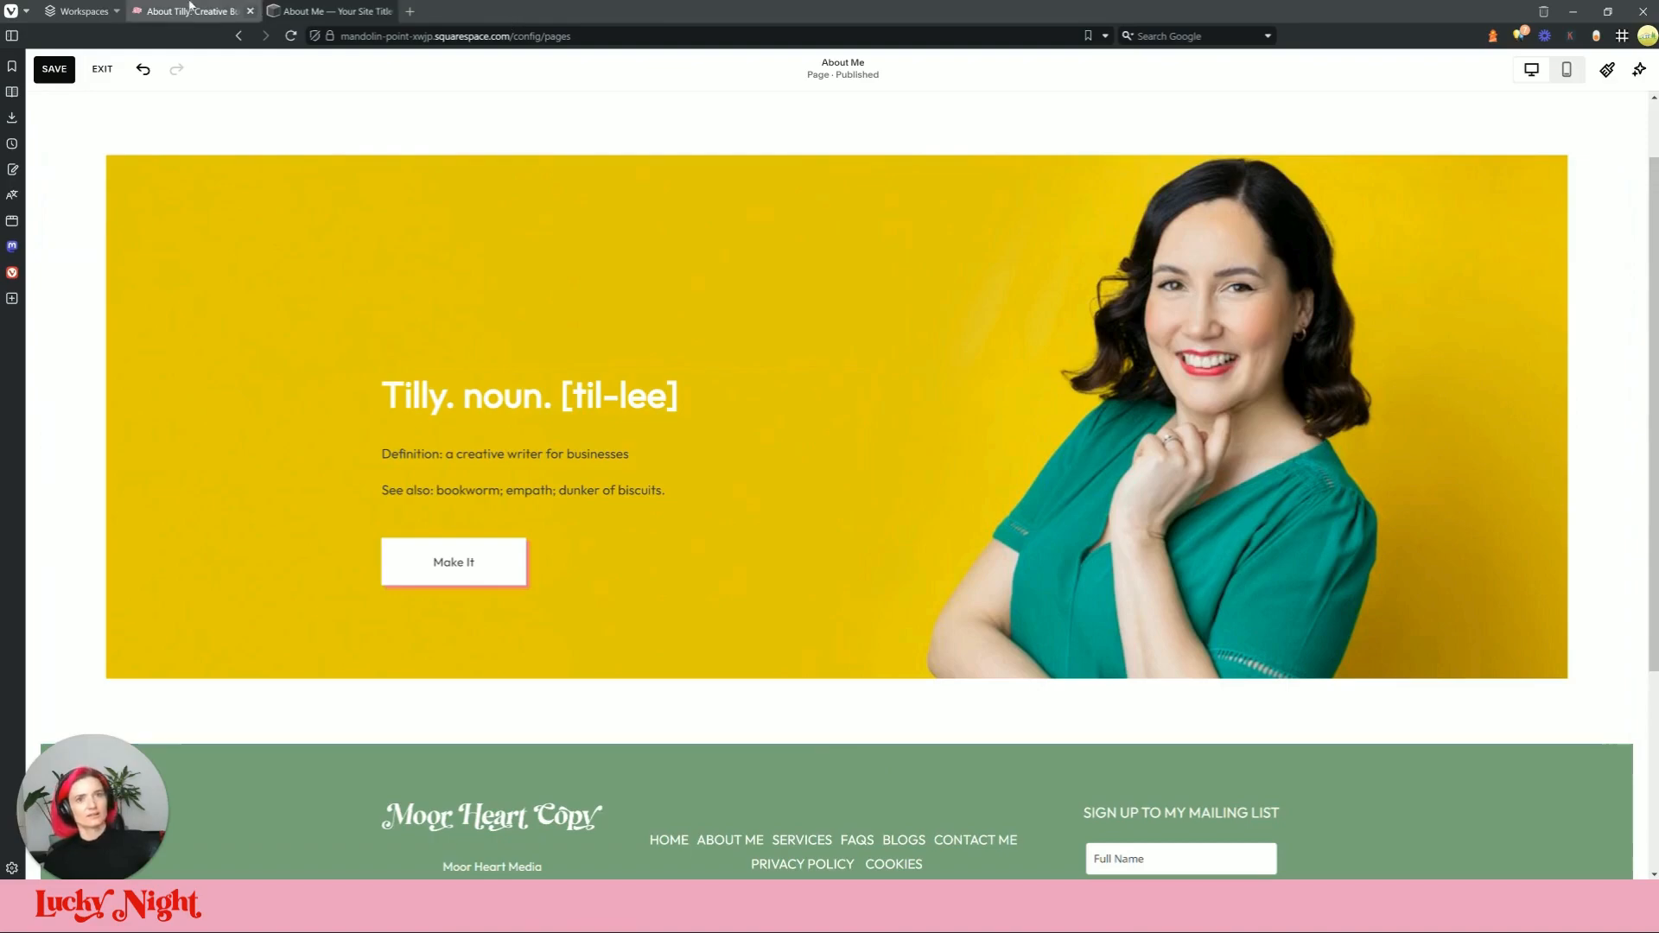
Step: Set the hero's WORK WITH ME button to left alignment, matching the live site
left_click(199, 10)
left_click_drag(268, 429, 247, 438)
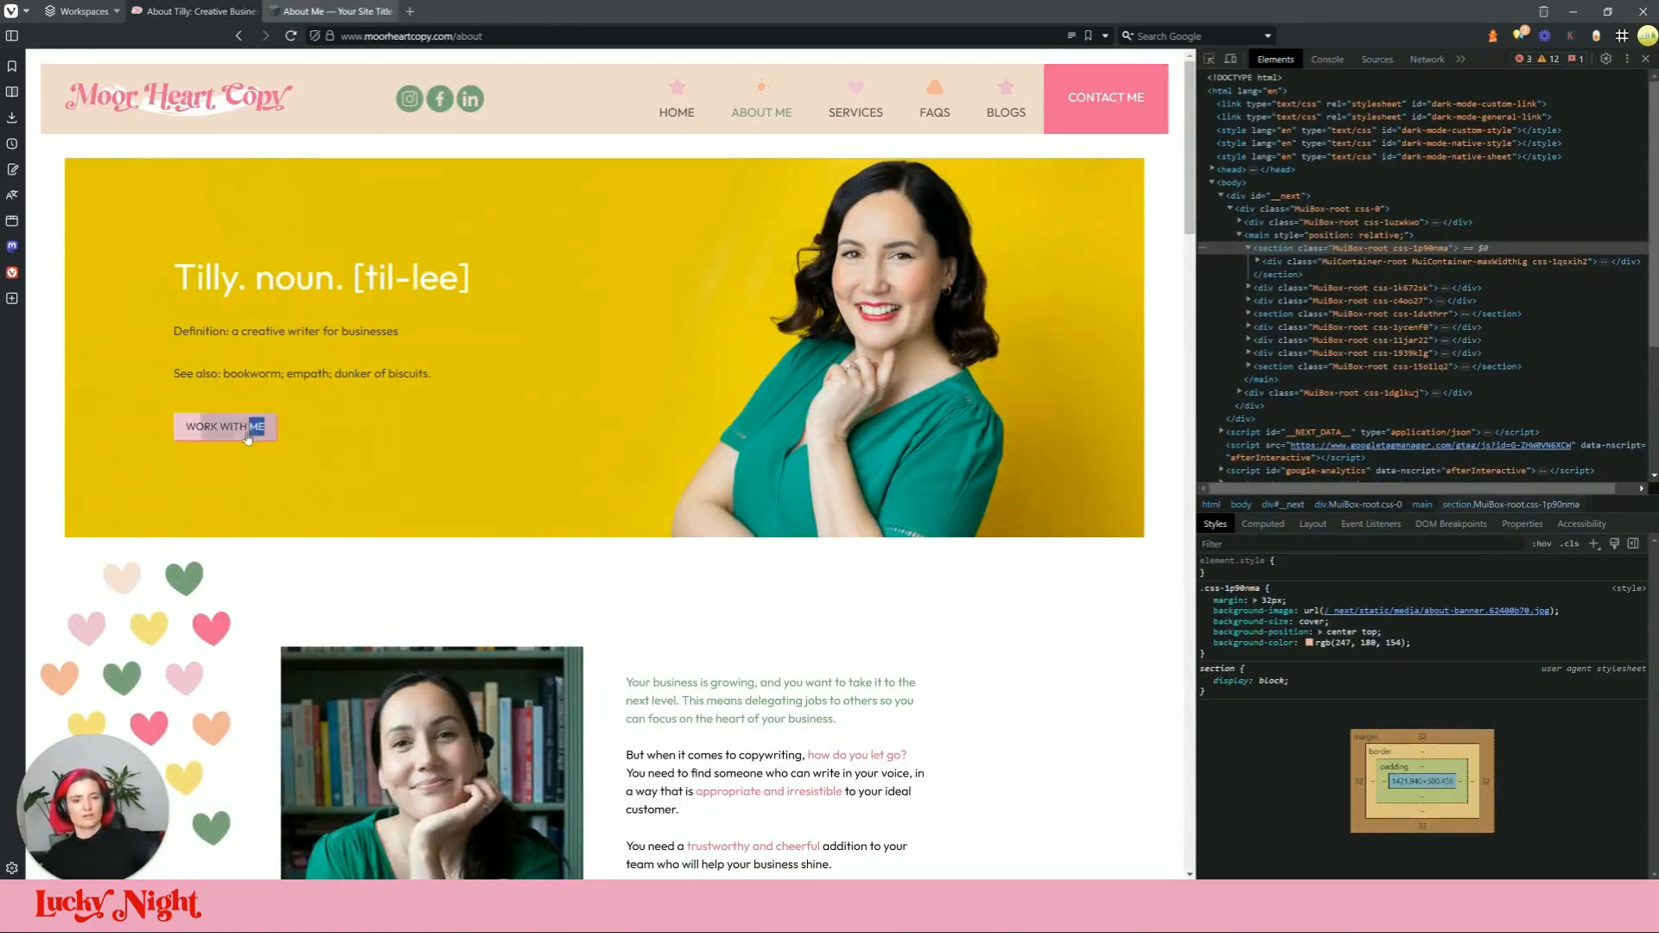
left_click(334, 8)
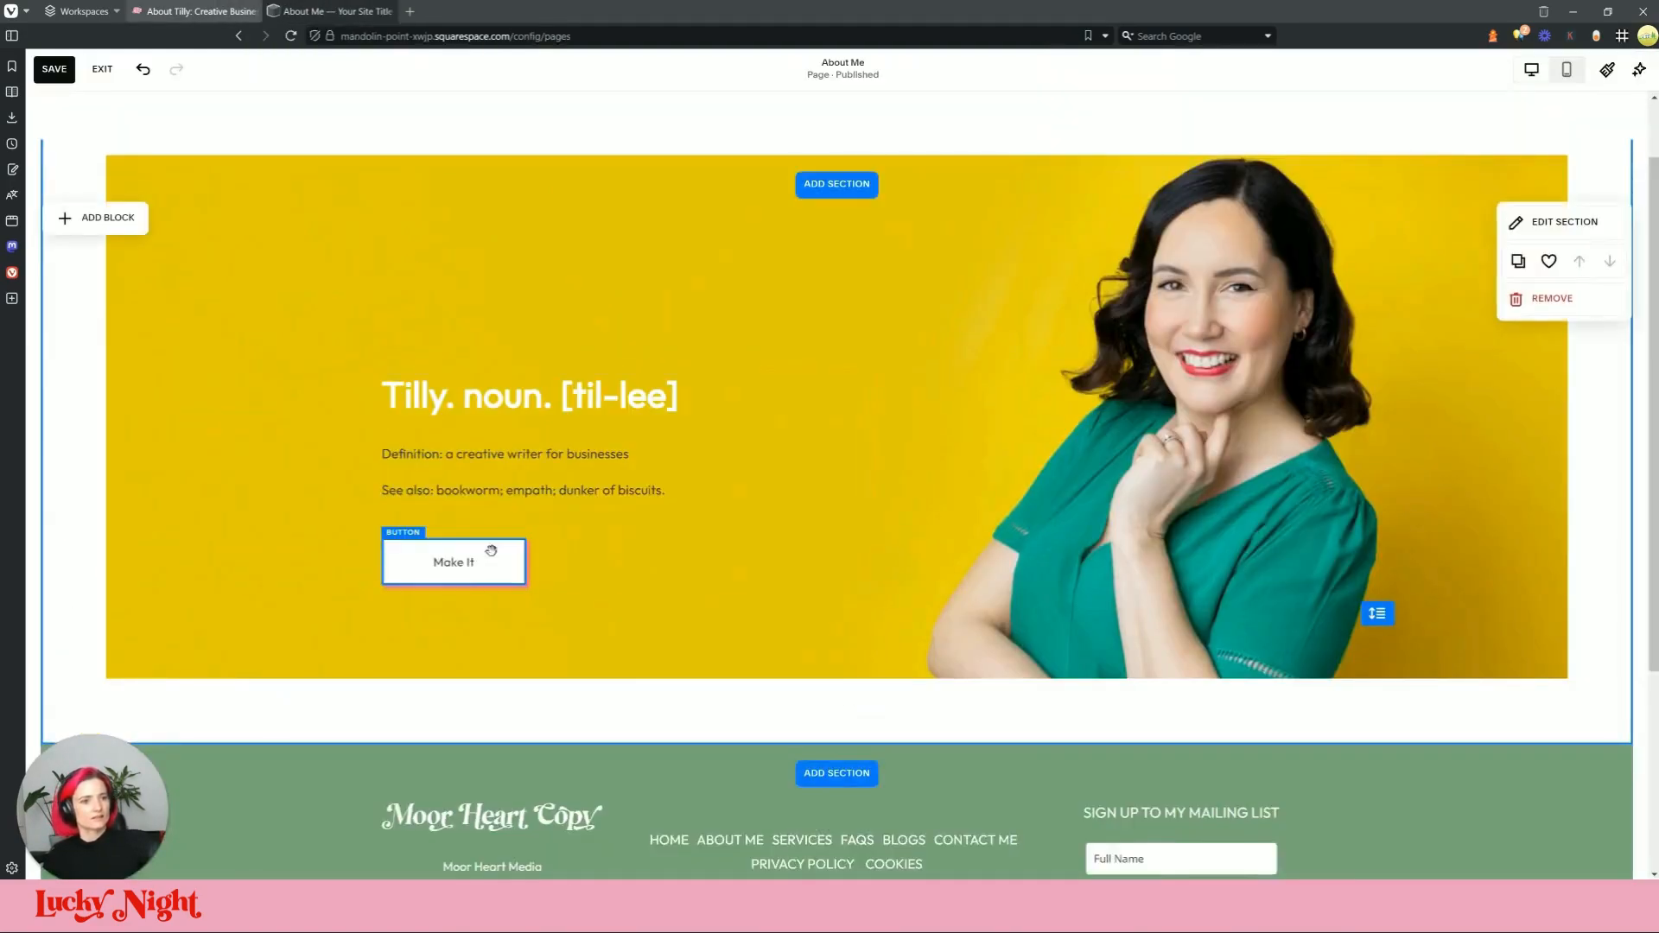
left_click(399, 506)
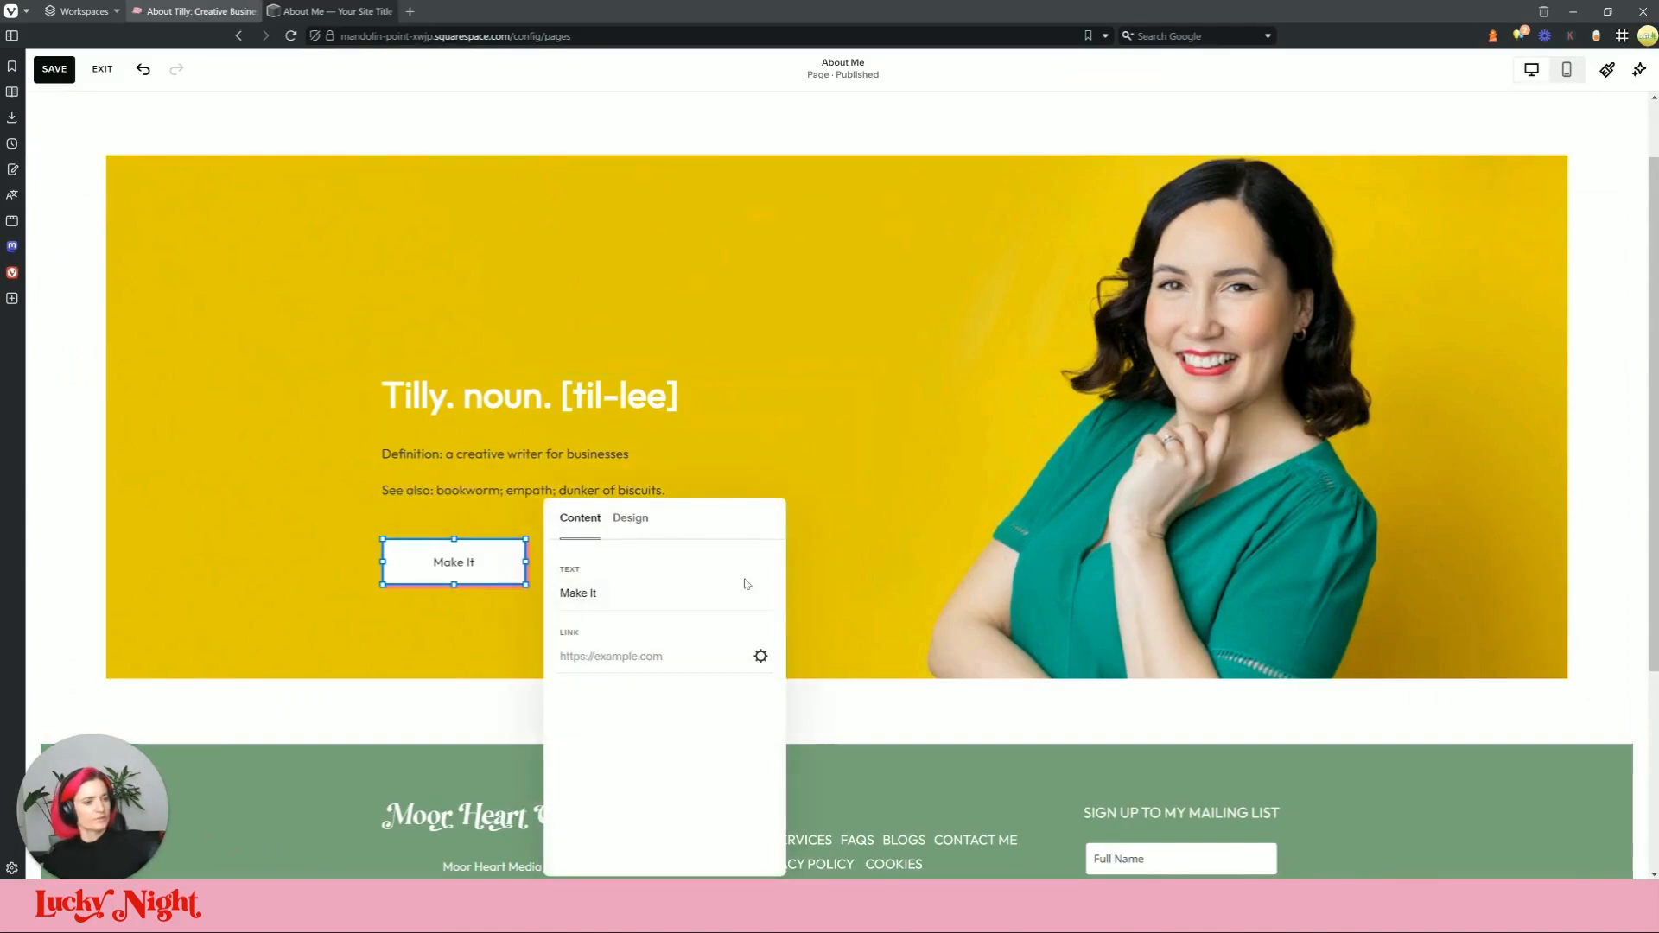
left_click(631, 519)
left_click(626, 644)
left_click(526, 579)
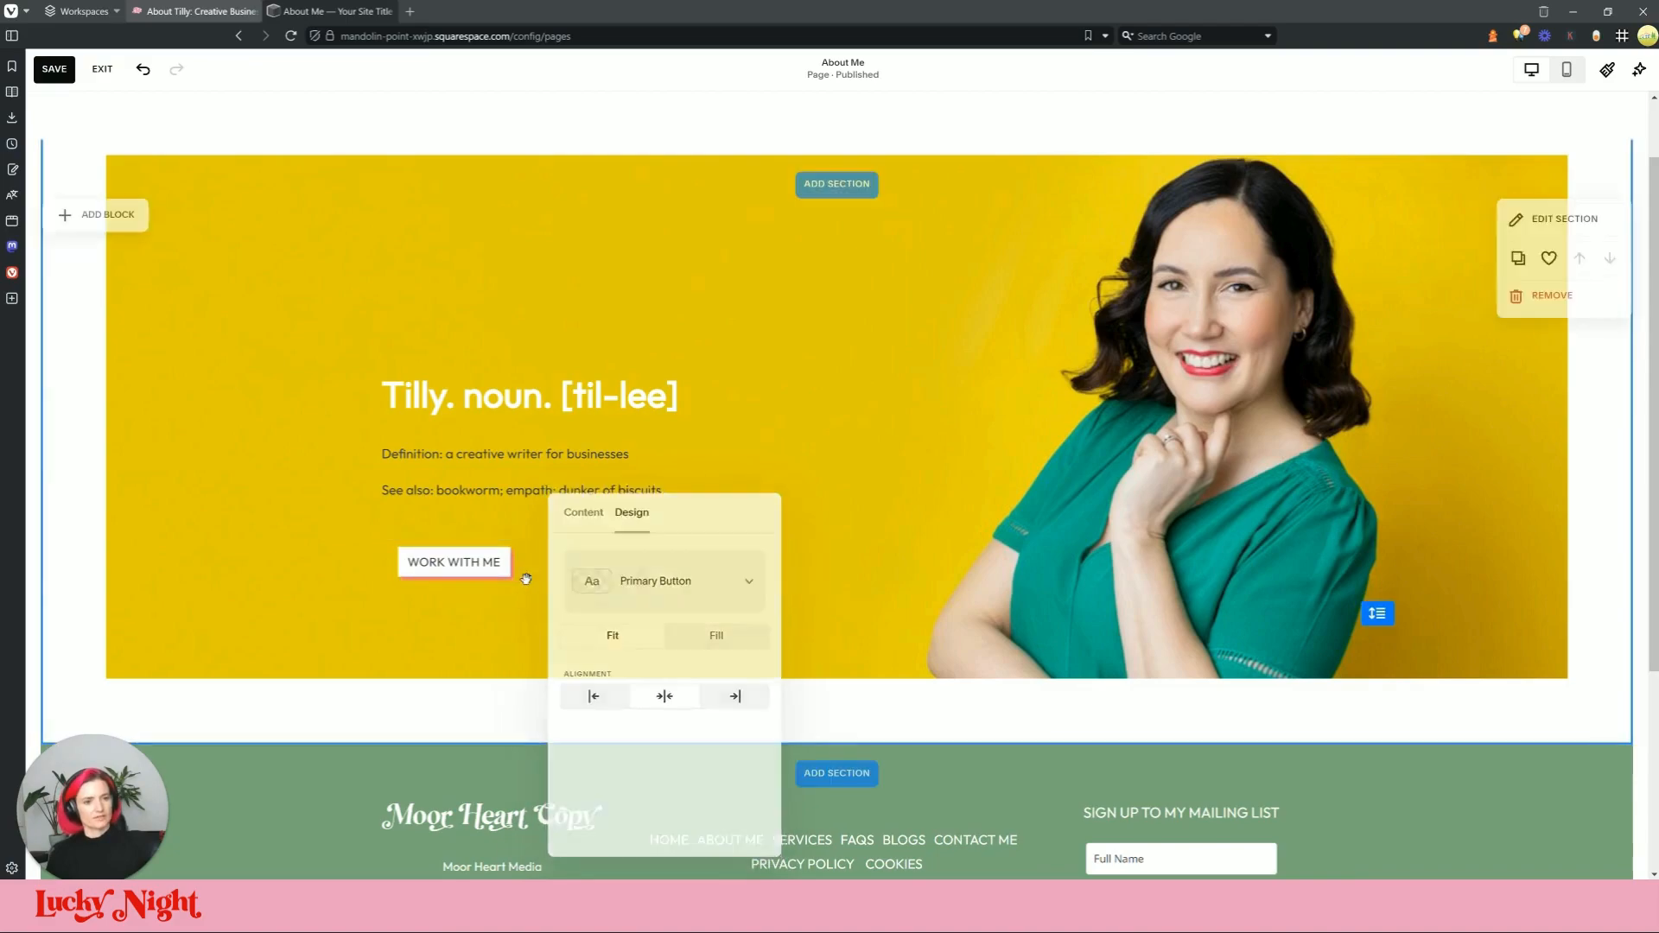
left_click(506, 561)
left_click(394, 508)
left_click(630, 517)
left_click(589, 707)
left_click(434, 651)
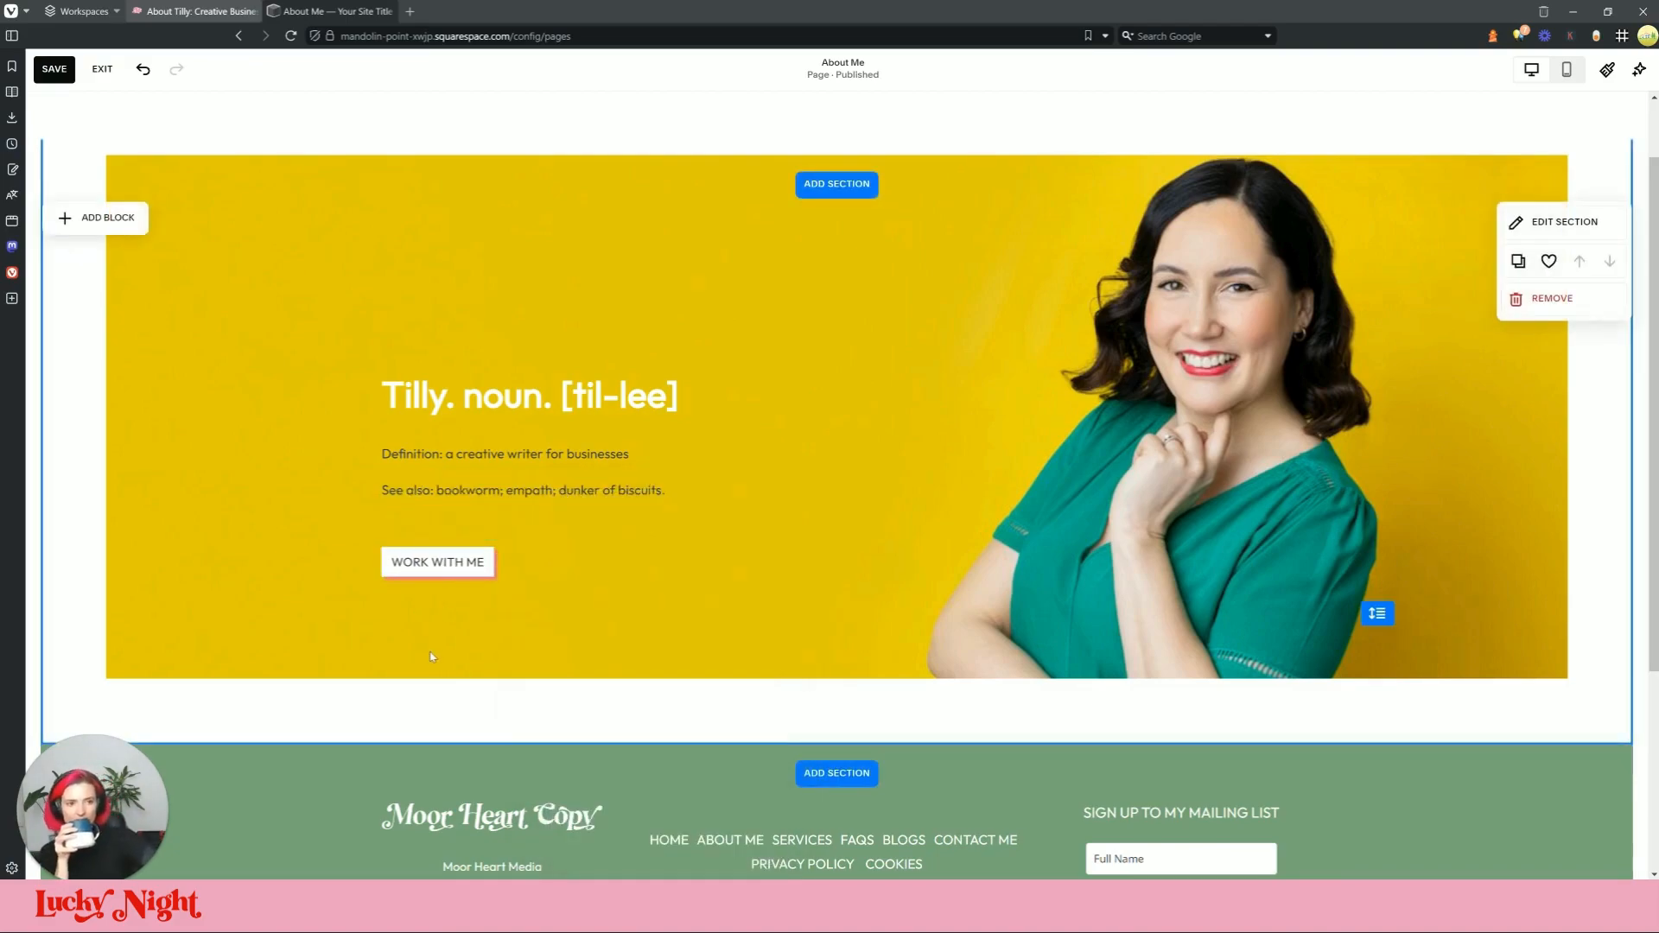
Step: Drop the banner section's background overlay opacity to 0%
scroll(1547, 336, "up", 1)
left_click(1555, 307)
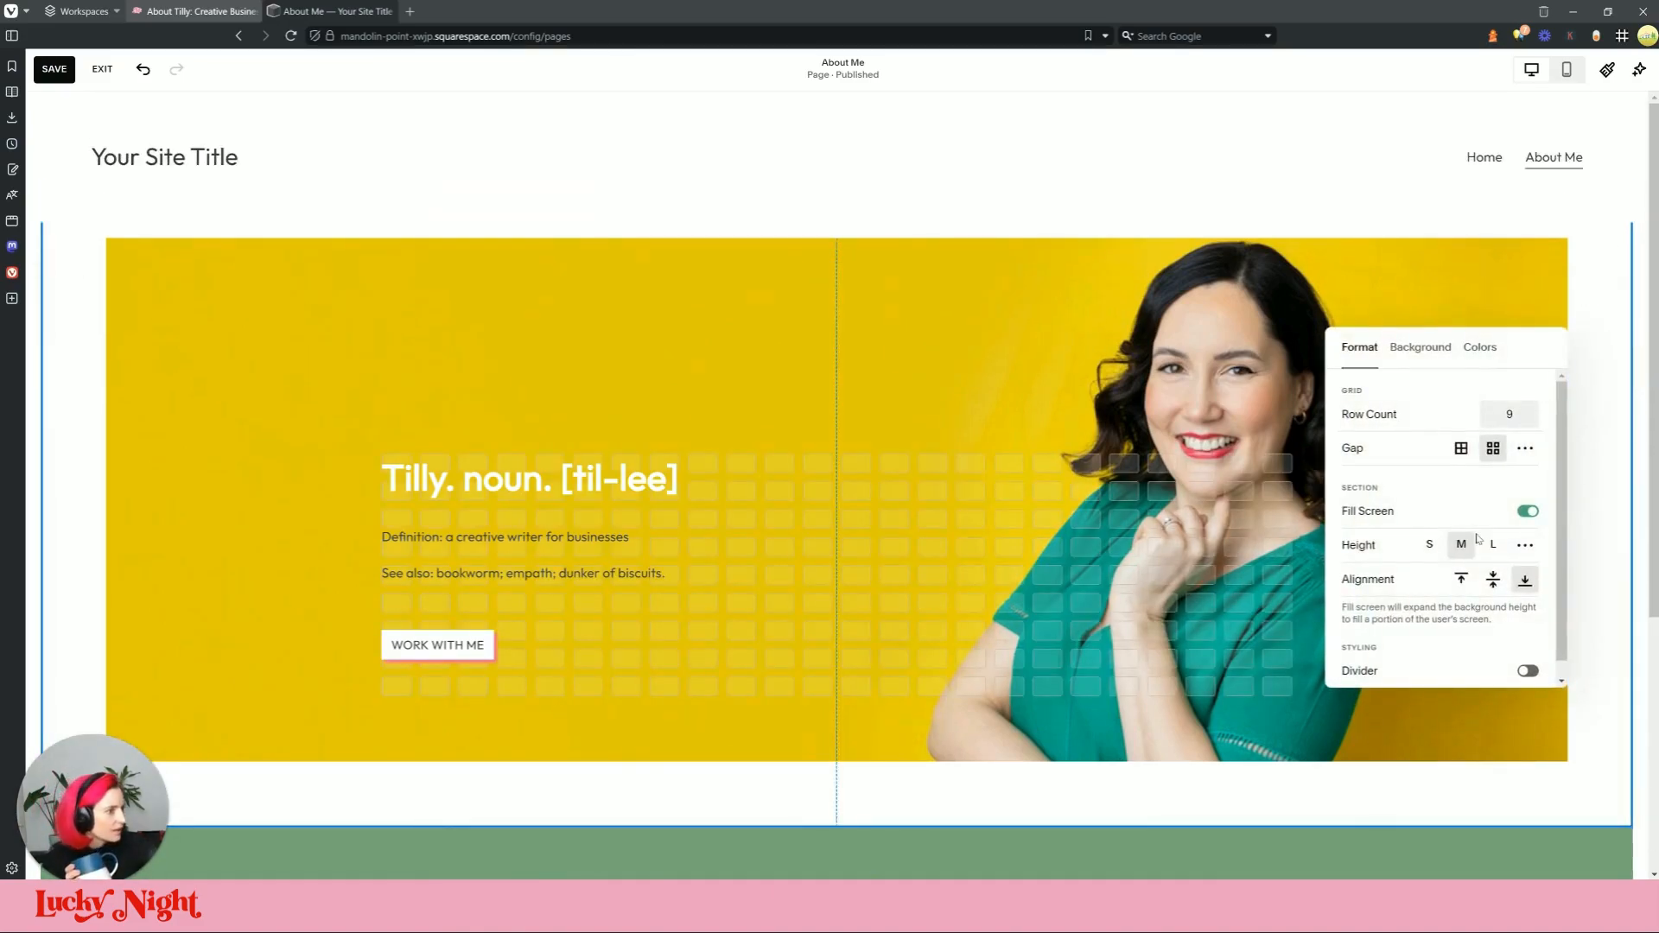
scroll(1477, 538, "down", 1)
left_click(1420, 346)
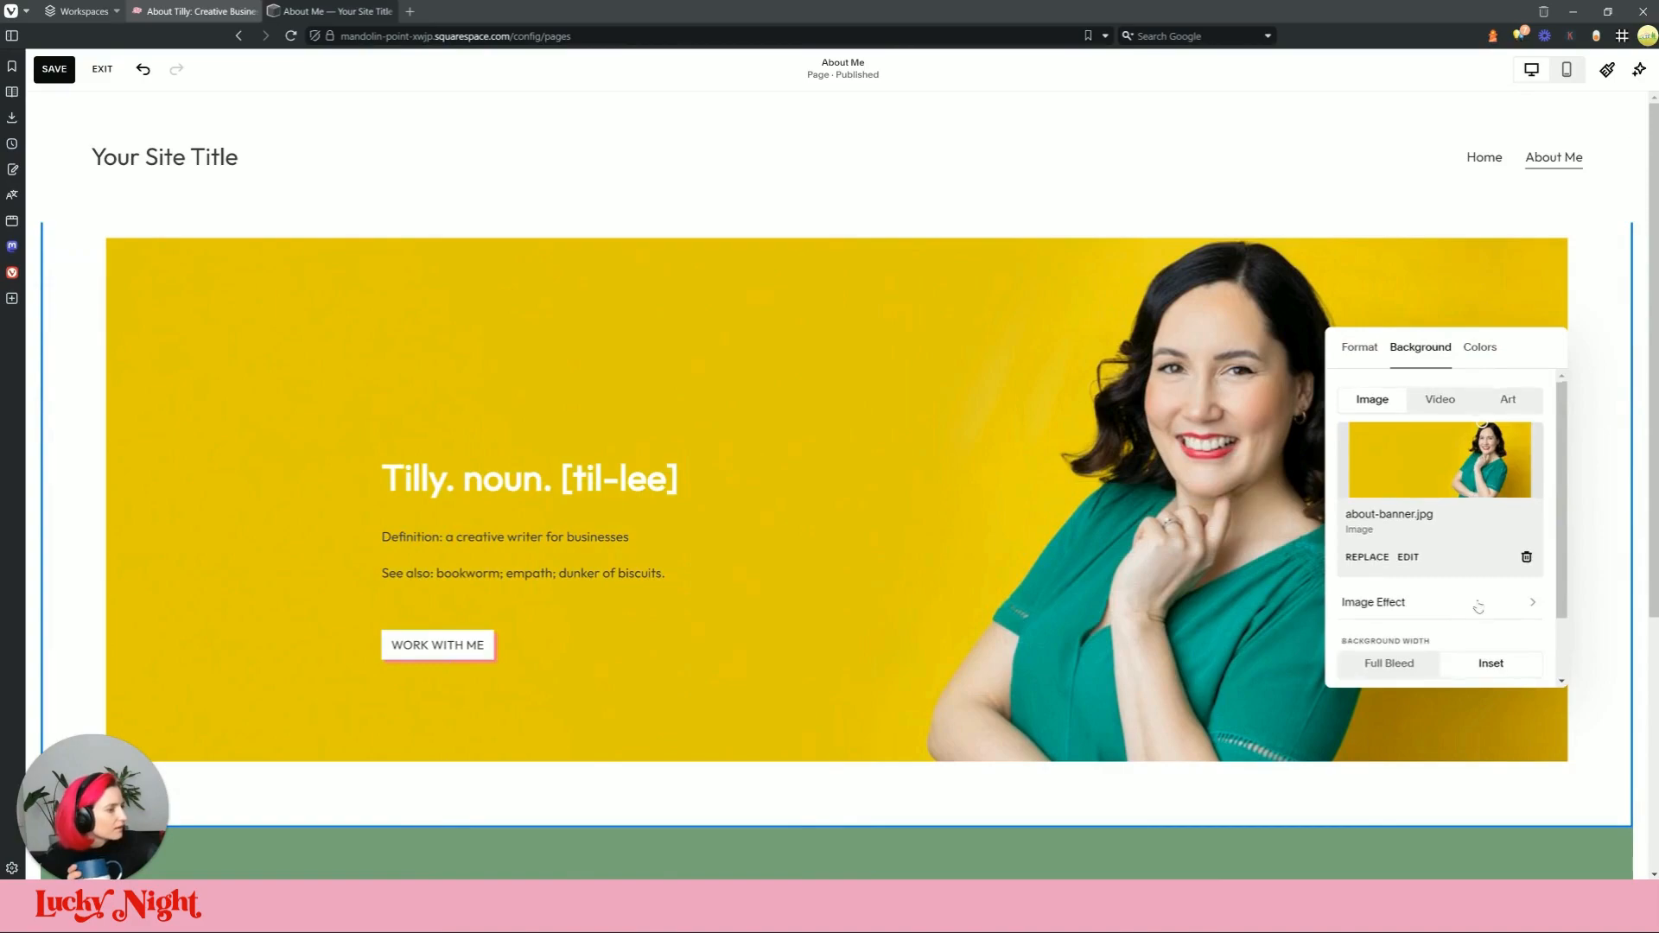
scroll(1466, 617, "down", 2)
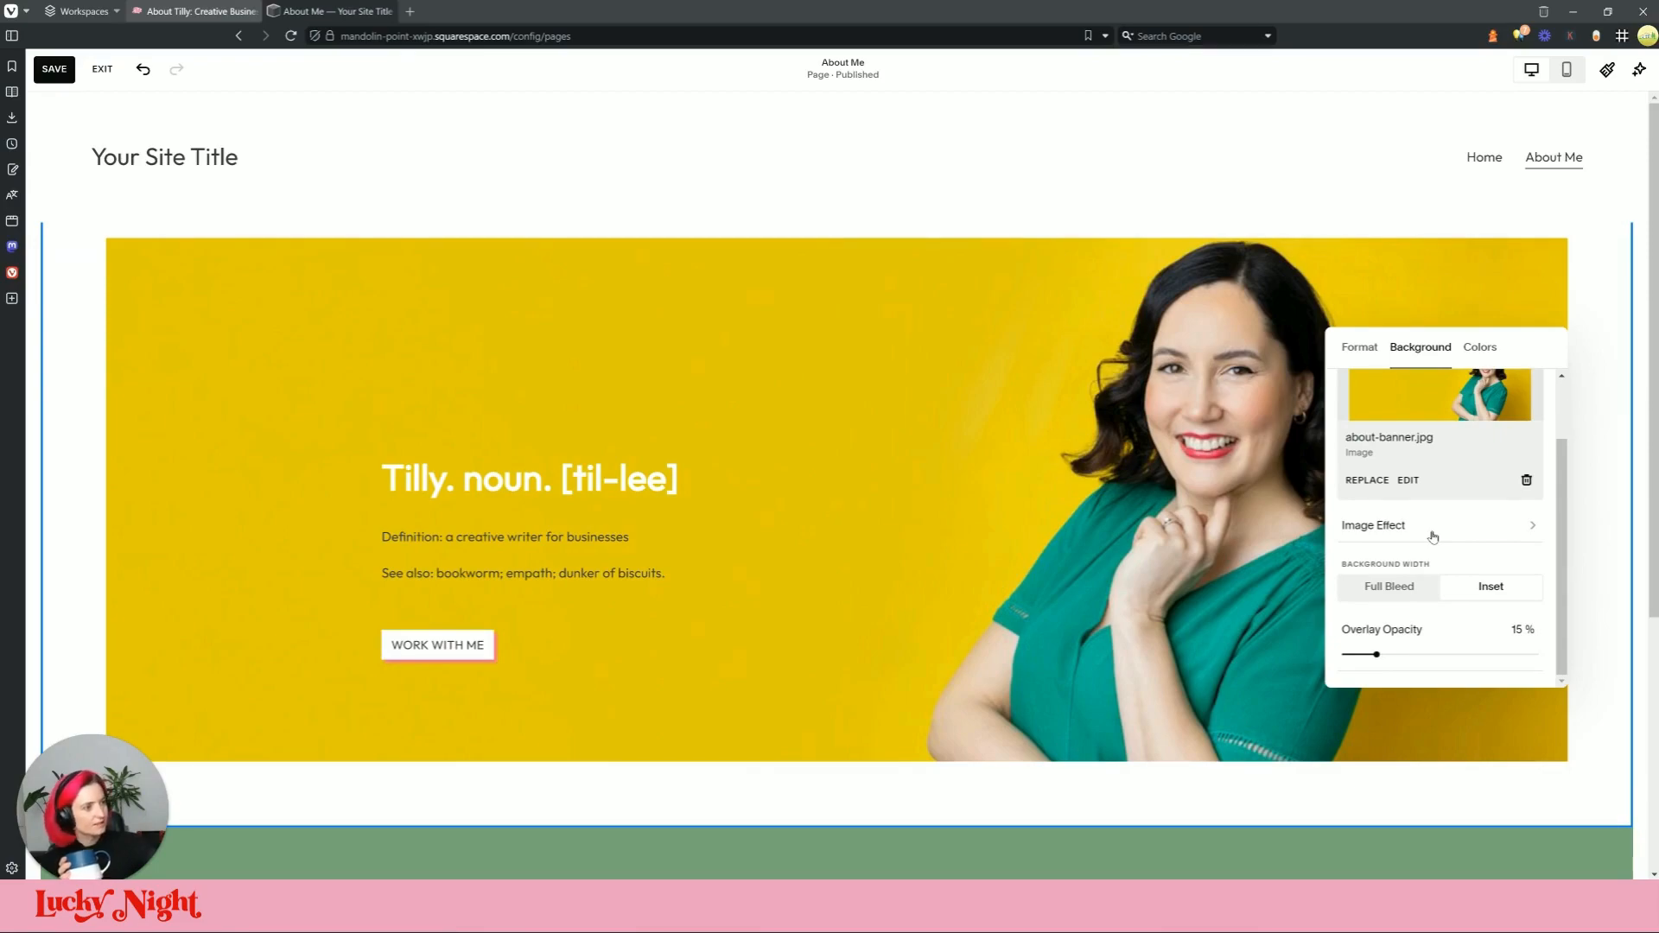
scroll(1435, 547, "up", 1)
scroll(1440, 576, "down", 1)
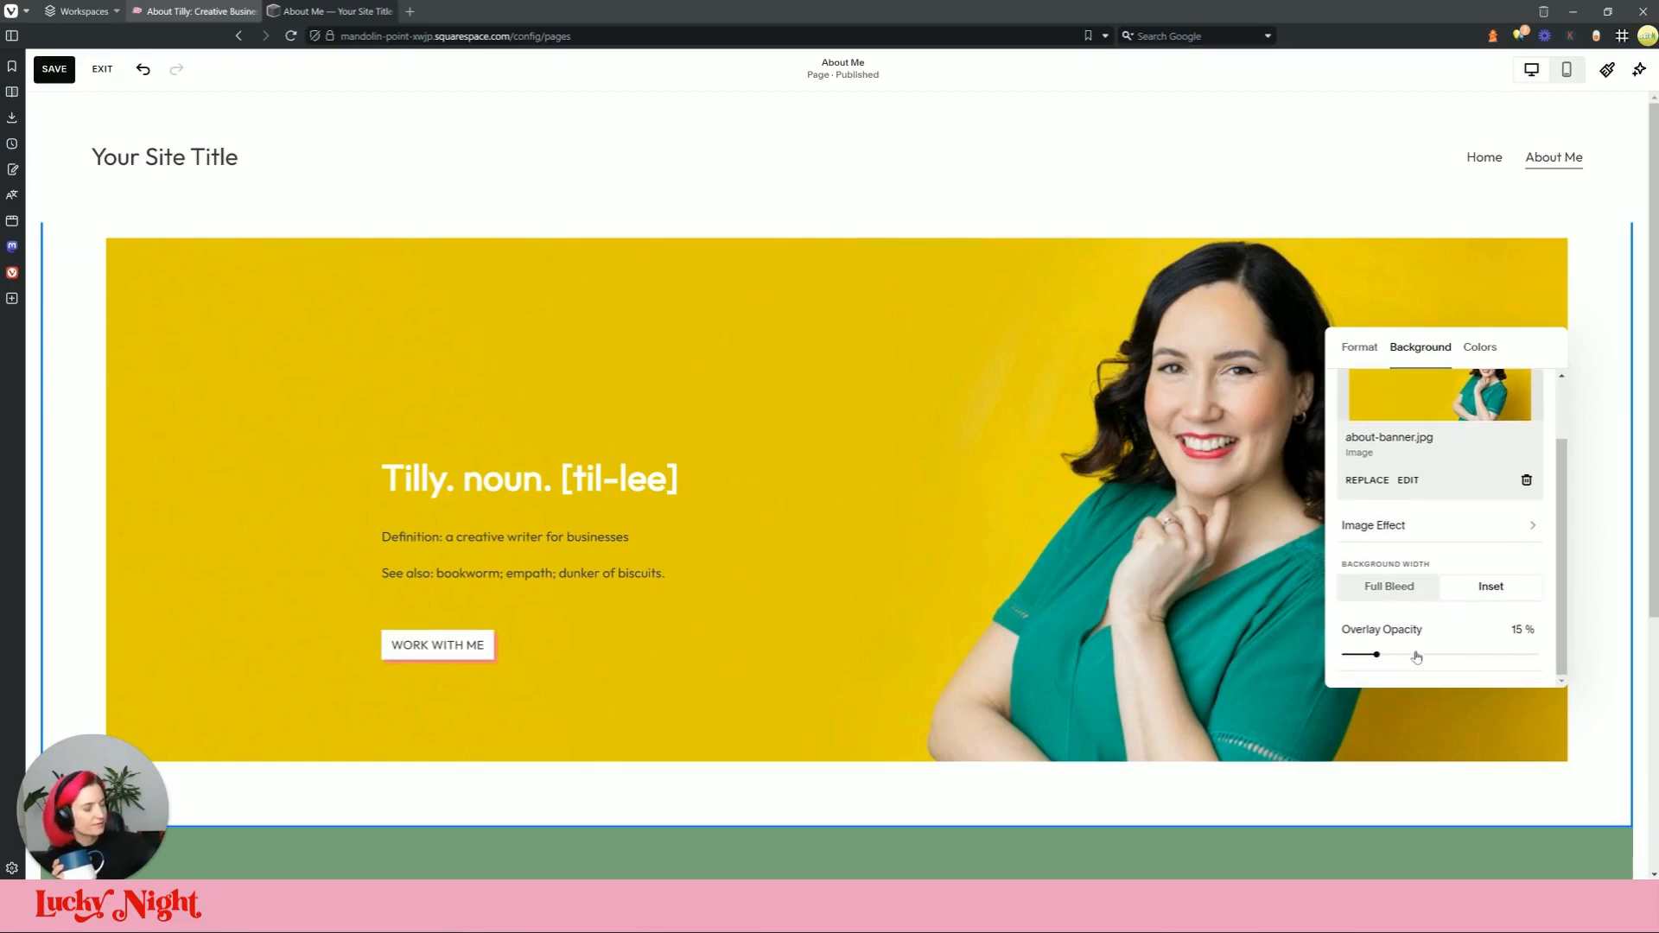
left_click_drag(1373, 654, 1307, 661)
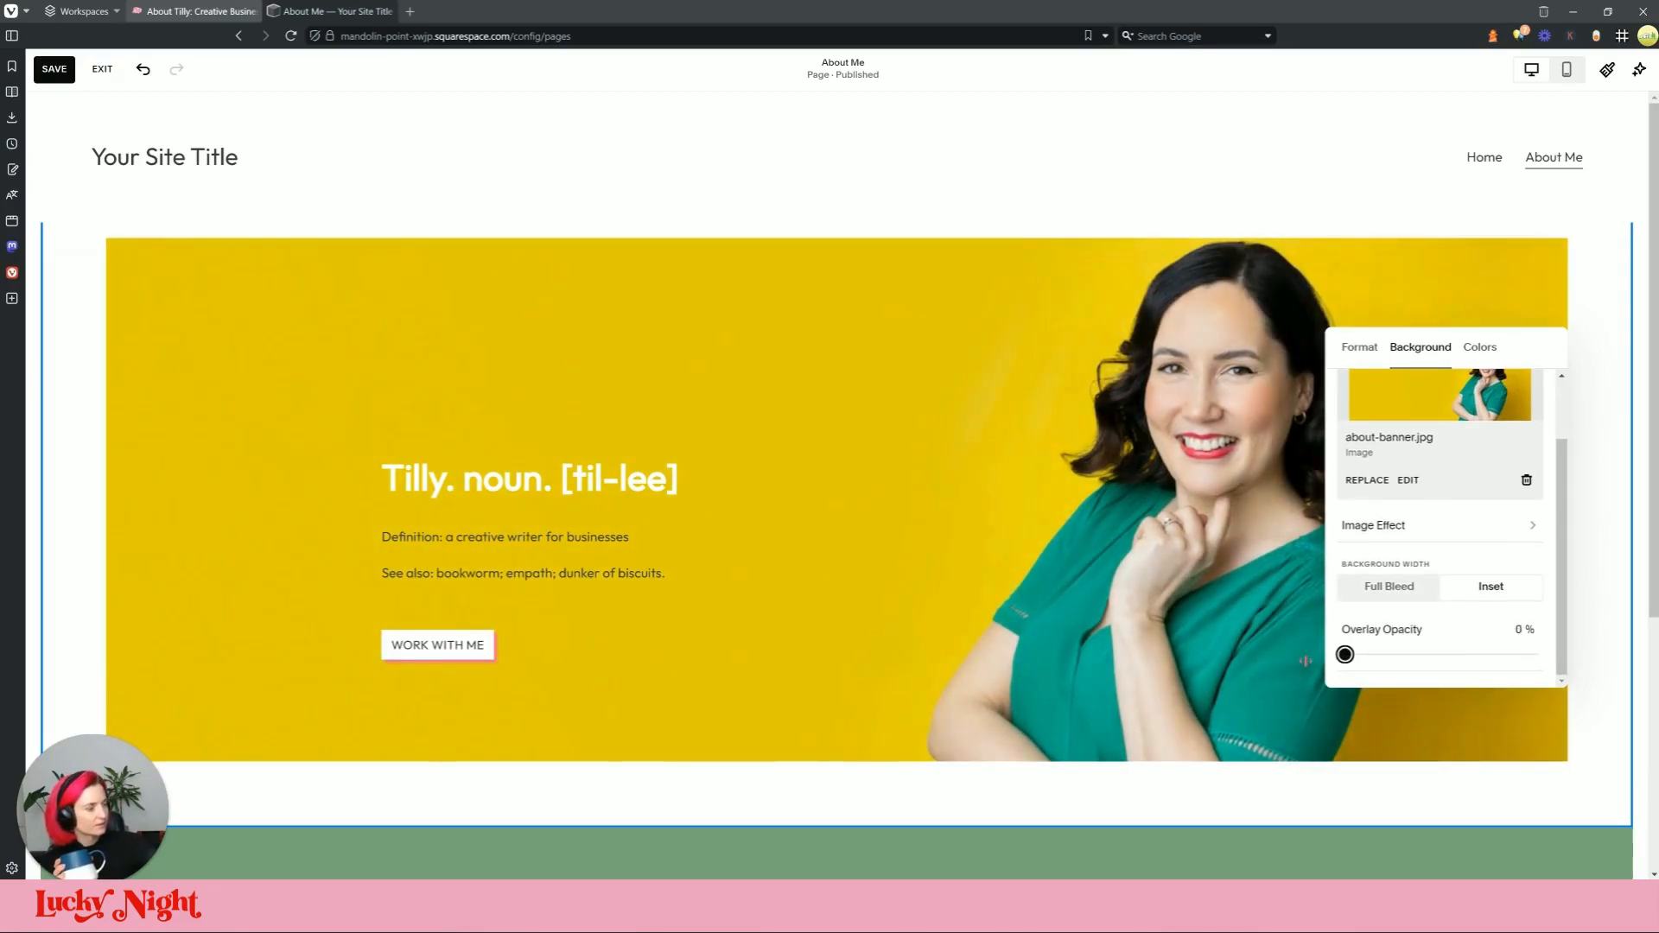
left_click(1598, 593)
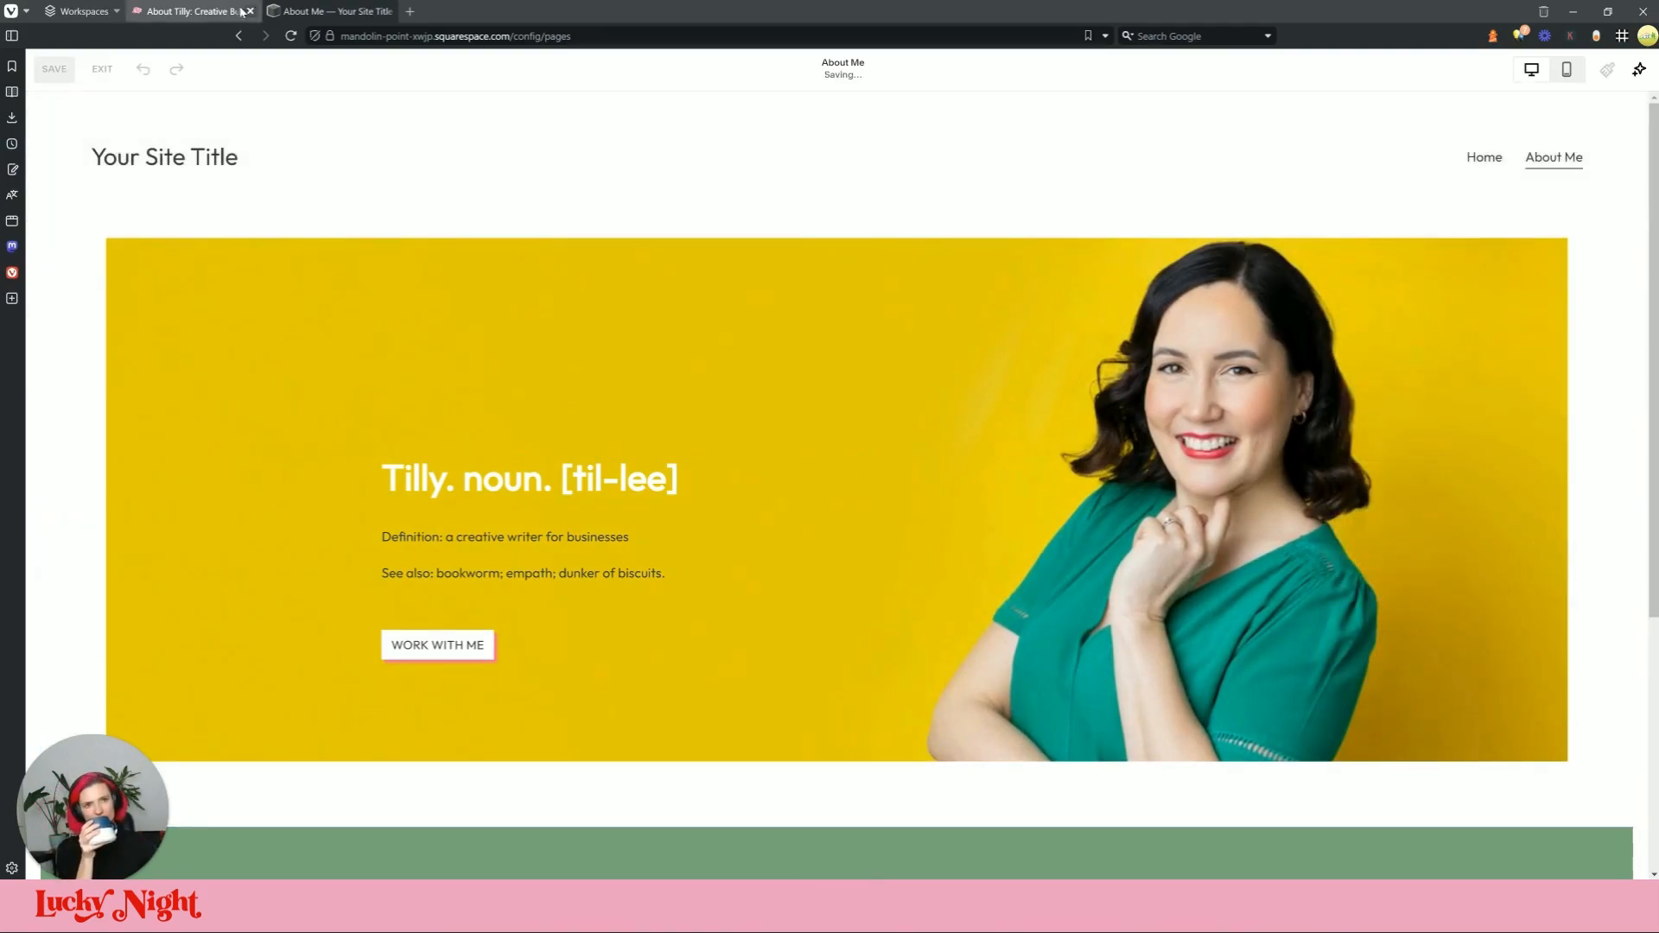
Step: Bring up the live About page and scroll down toward its Hi section
left_click(241, 11)
left_click(650, 576)
scroll(650, 577, "down", 3)
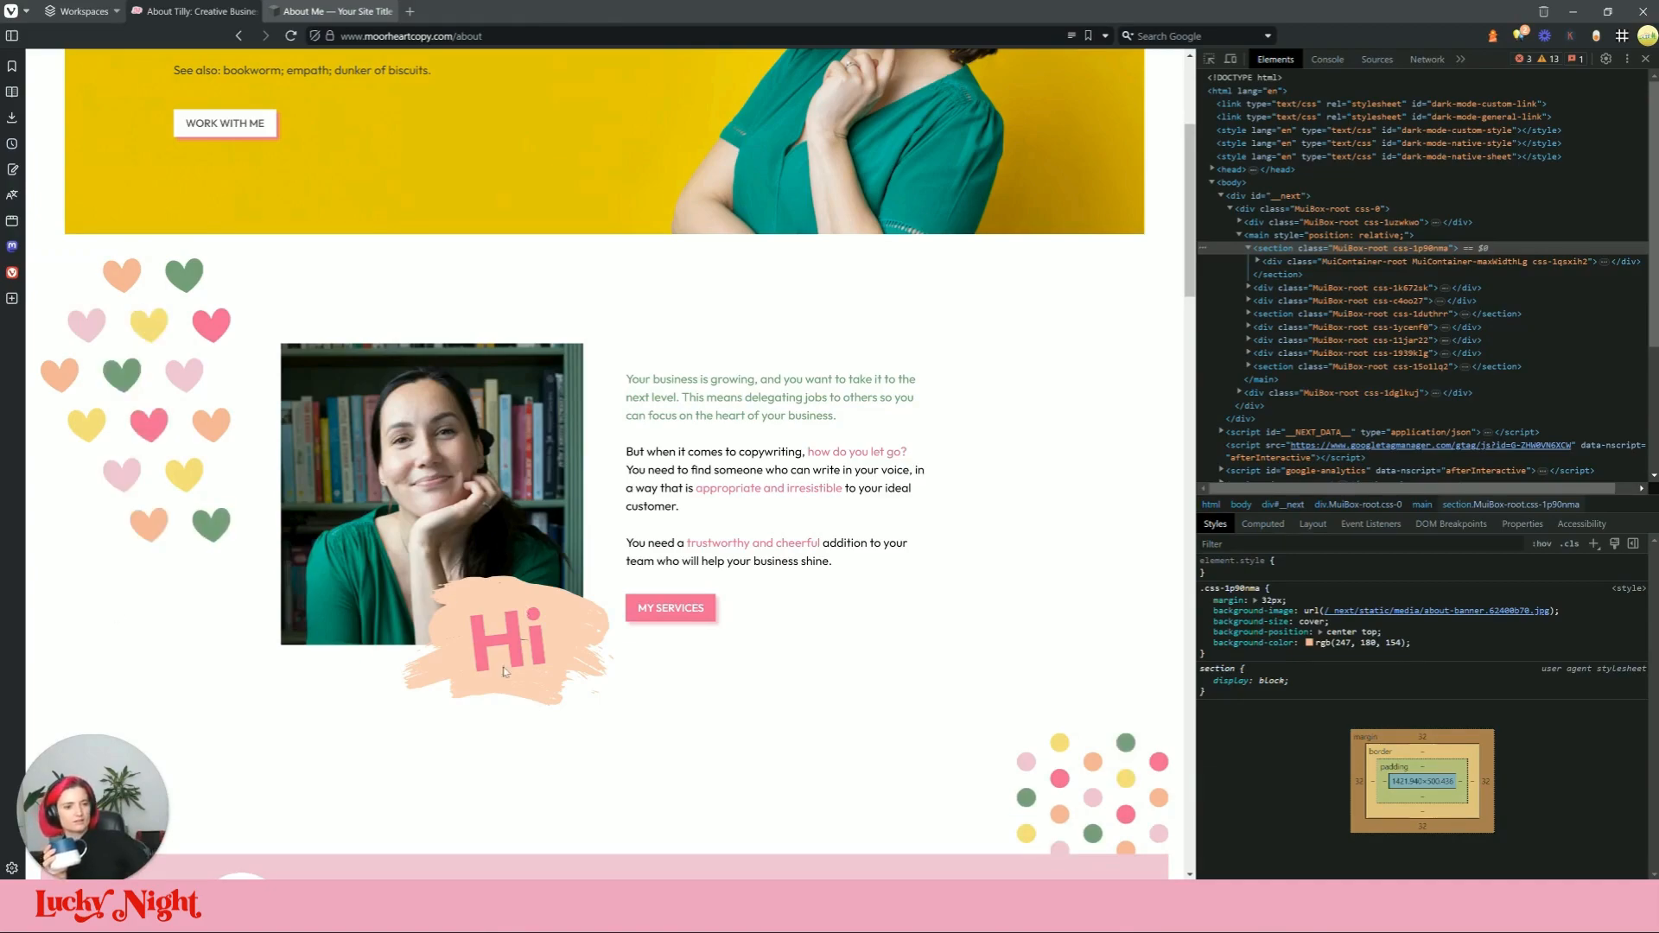
Step: Insert a blank section above the footer of the About Me page
left_click(299, 13)
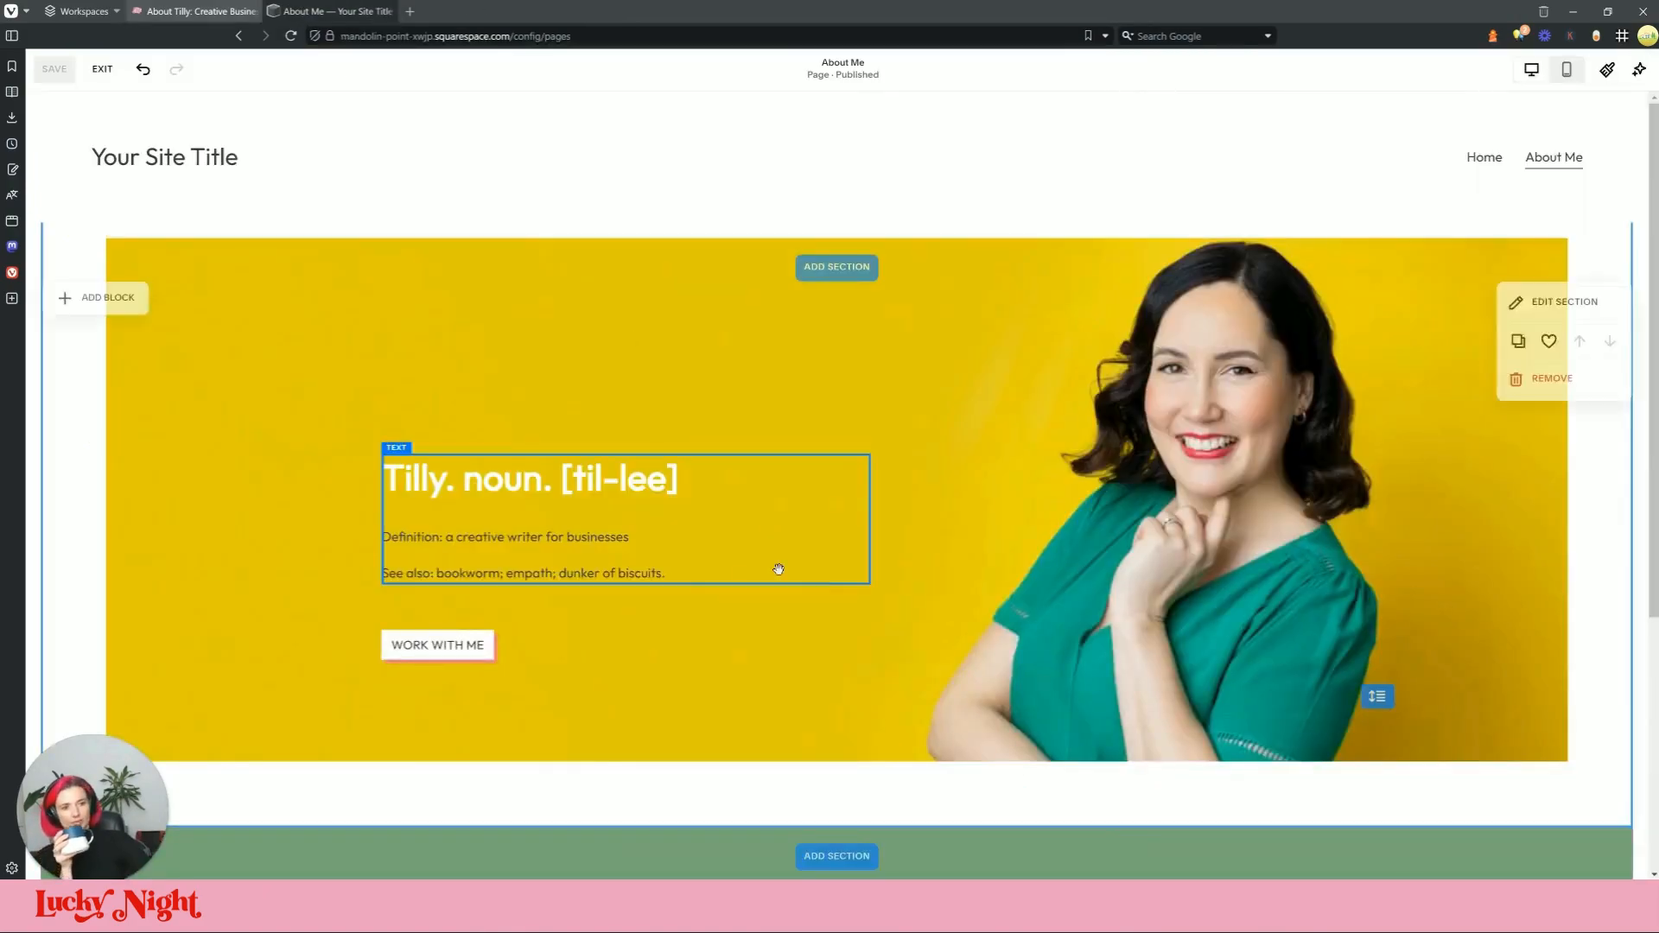
scroll(847, 434, "down", 5)
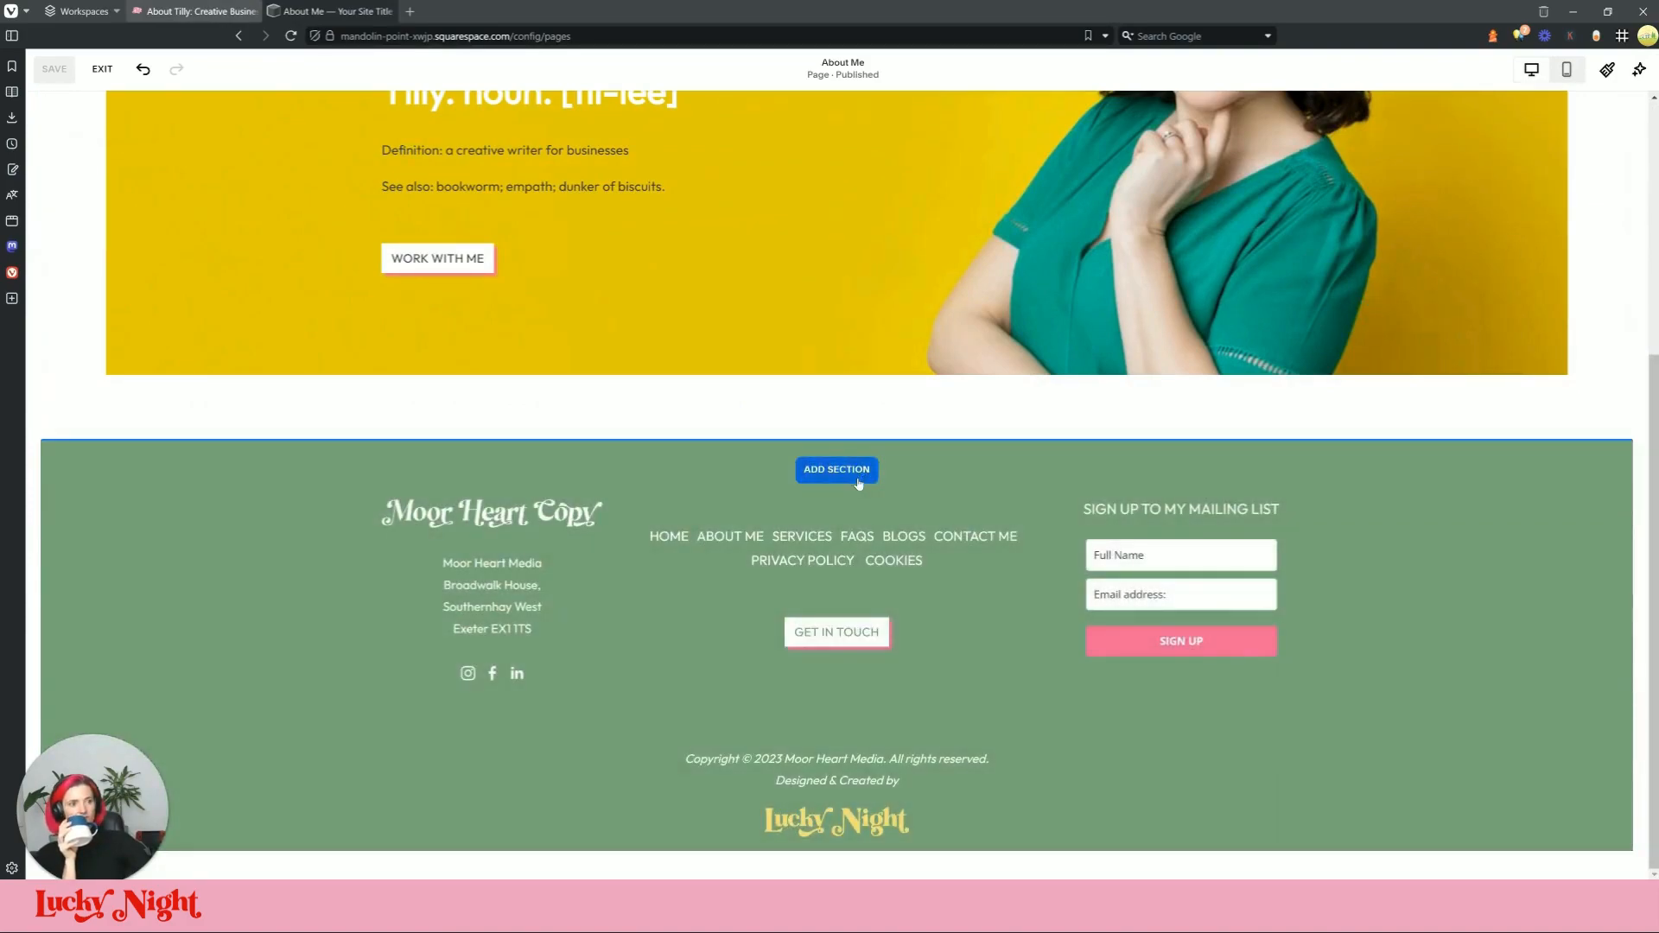
left_click(870, 474)
left_click(398, 349)
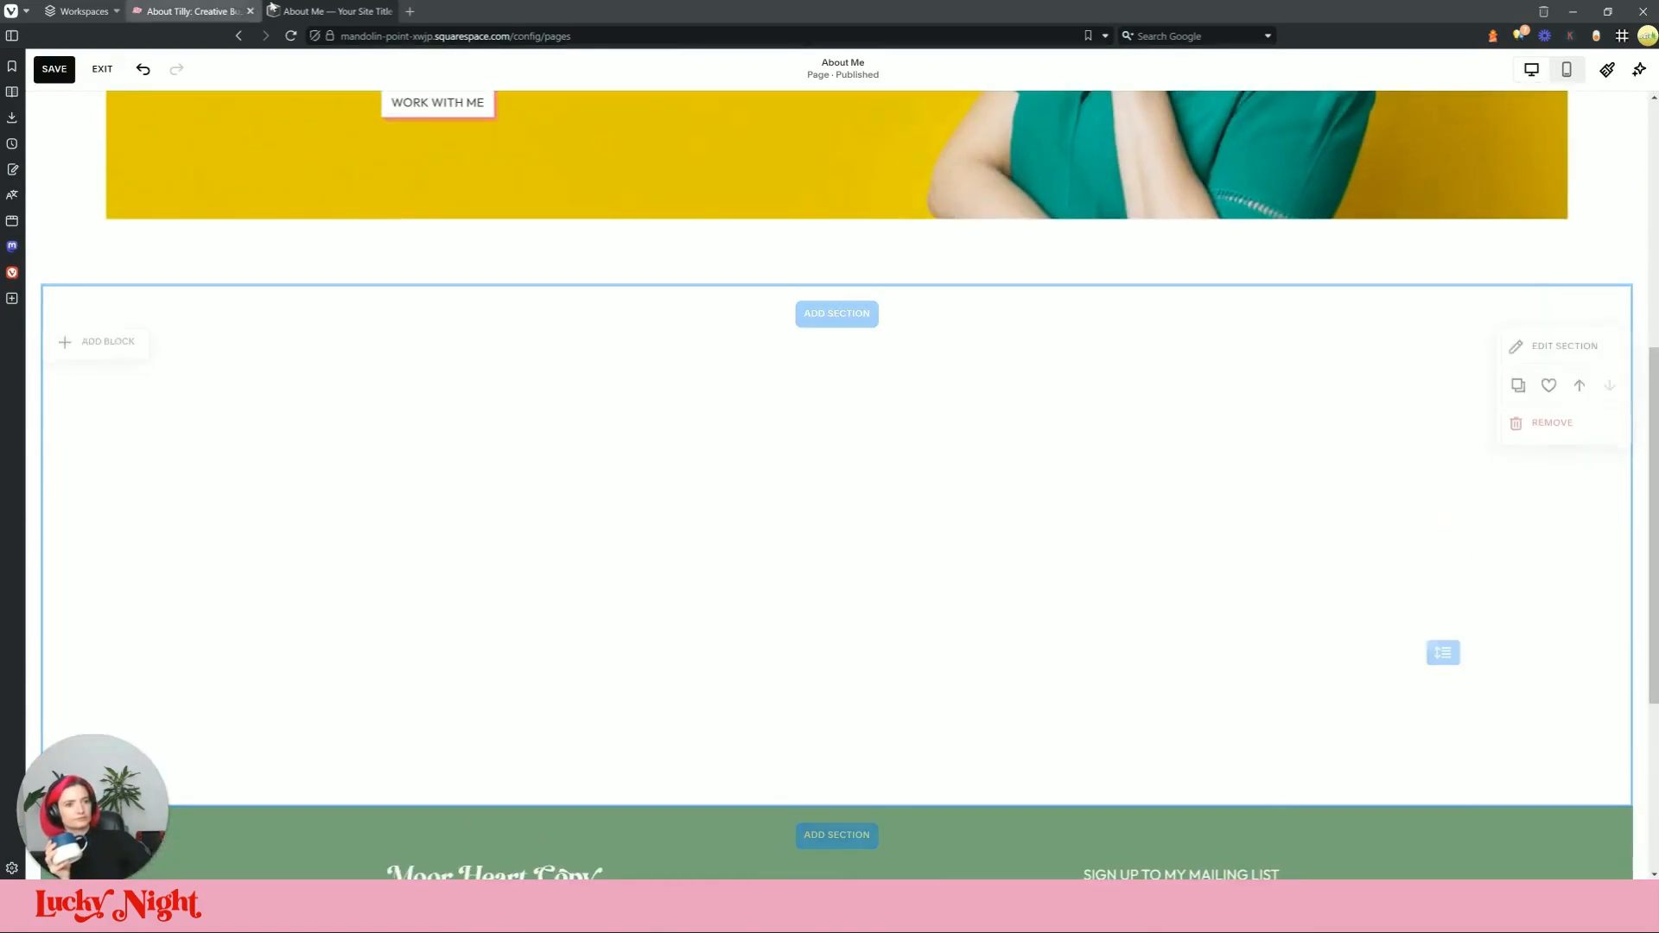
Step: Copy the live page's three body paragraphs and add an empty image block to the new section
left_click(195, 13)
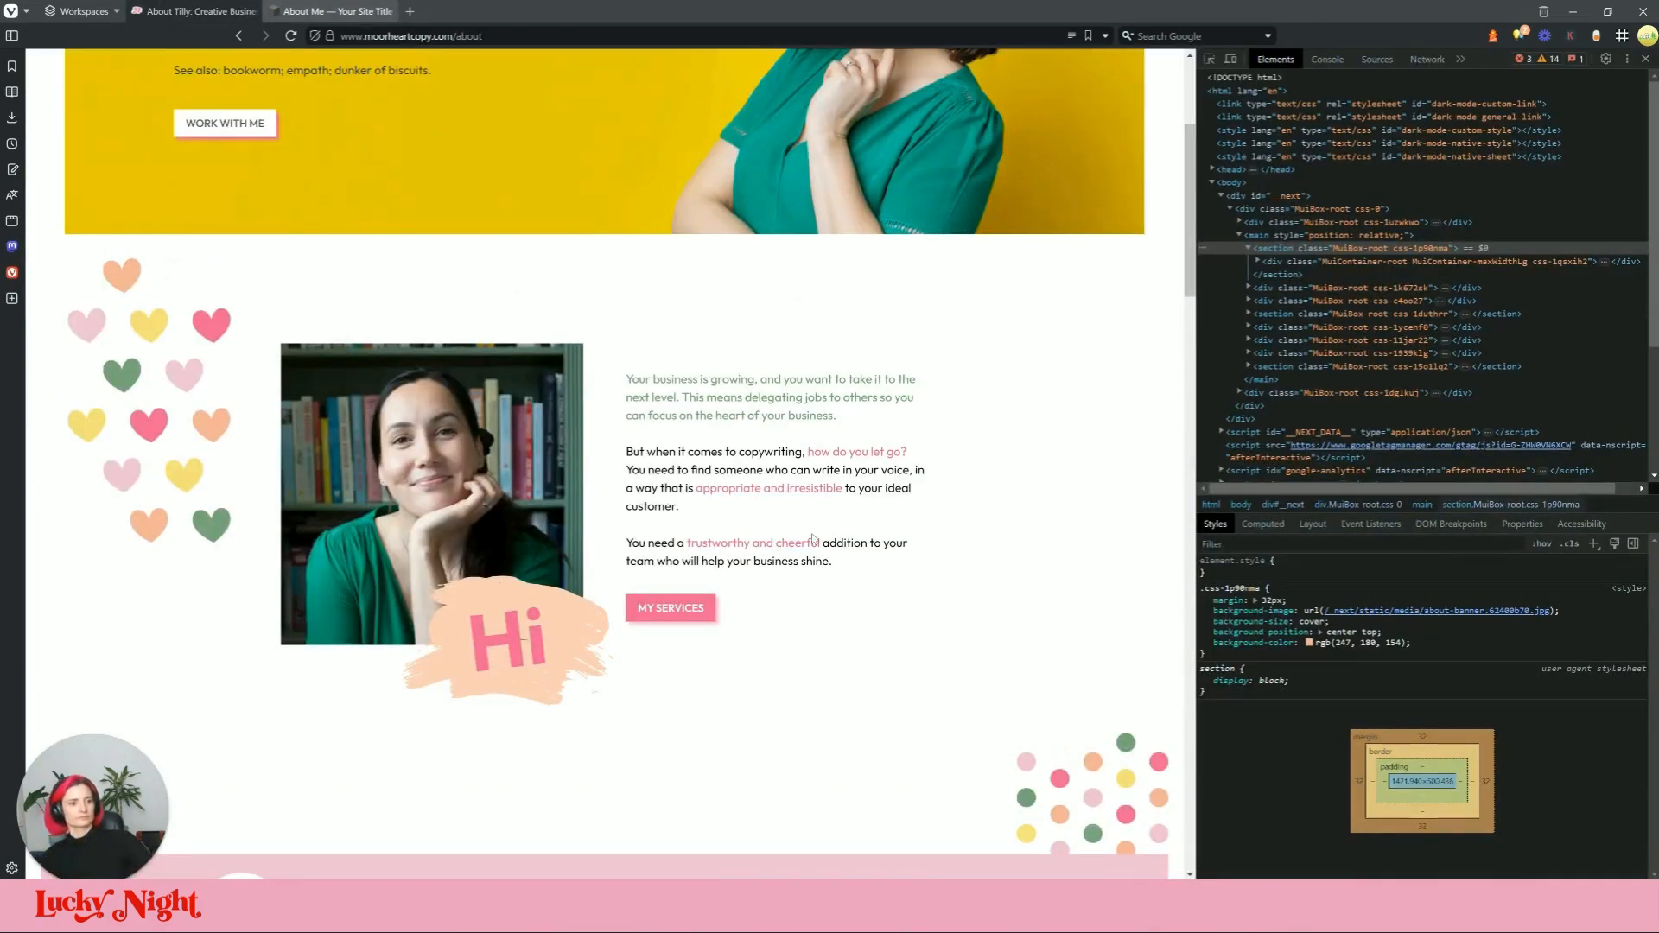
left_click_drag(852, 573, 631, 380)
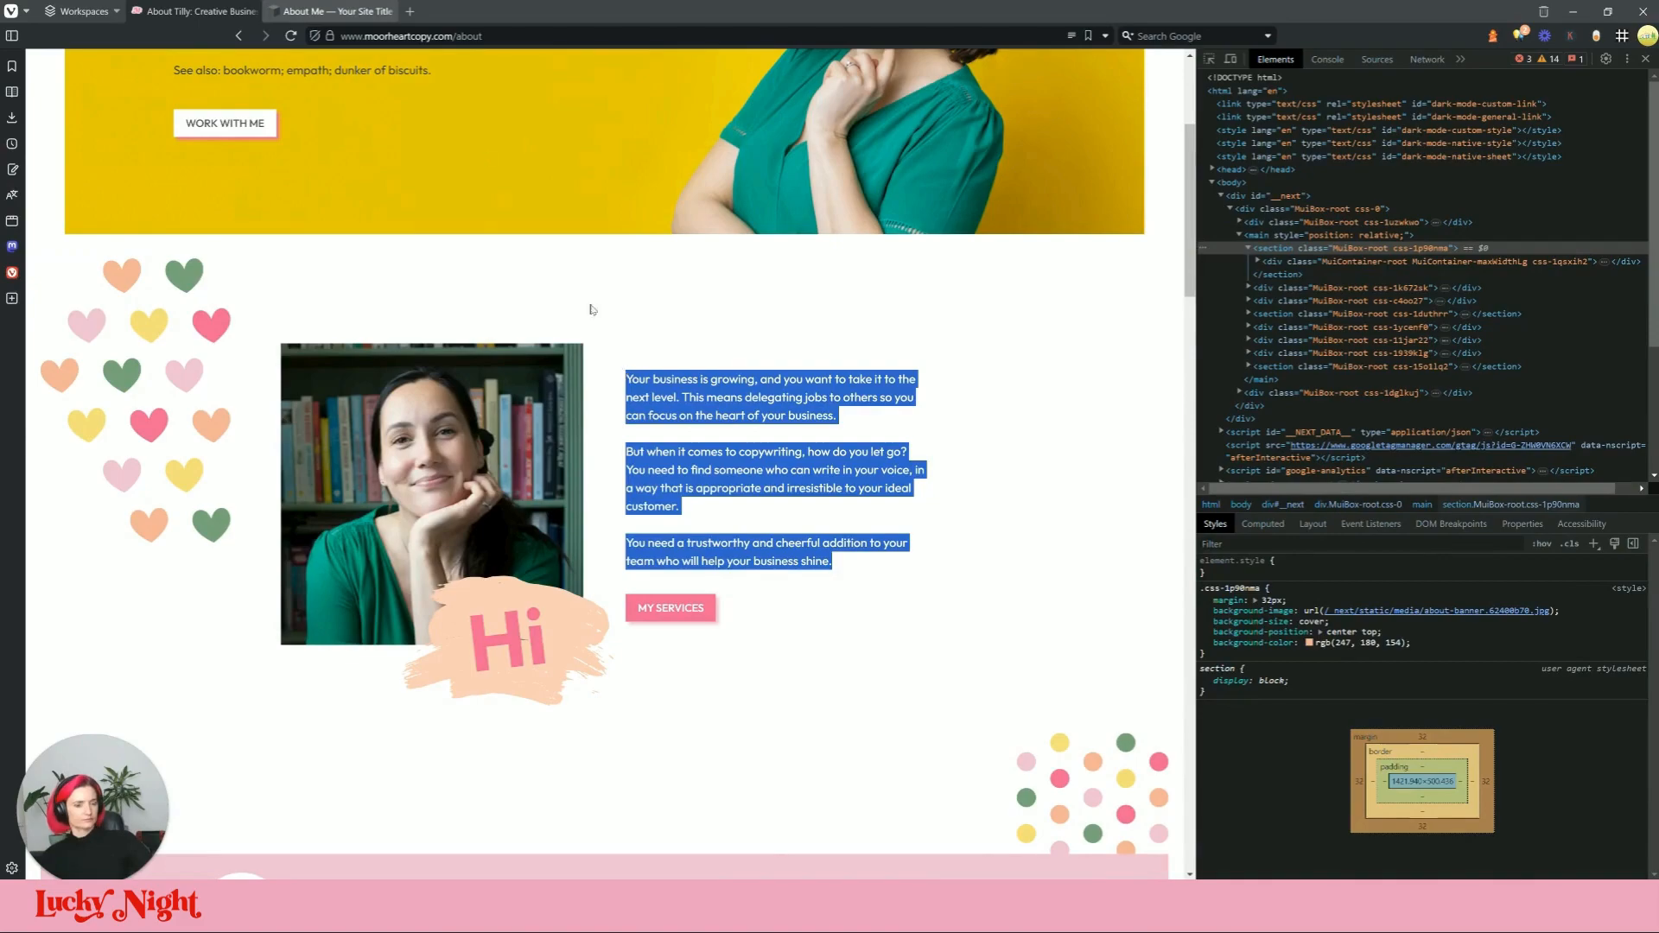
left_click(337, 11)
left_click(104, 347)
left_click(211, 413)
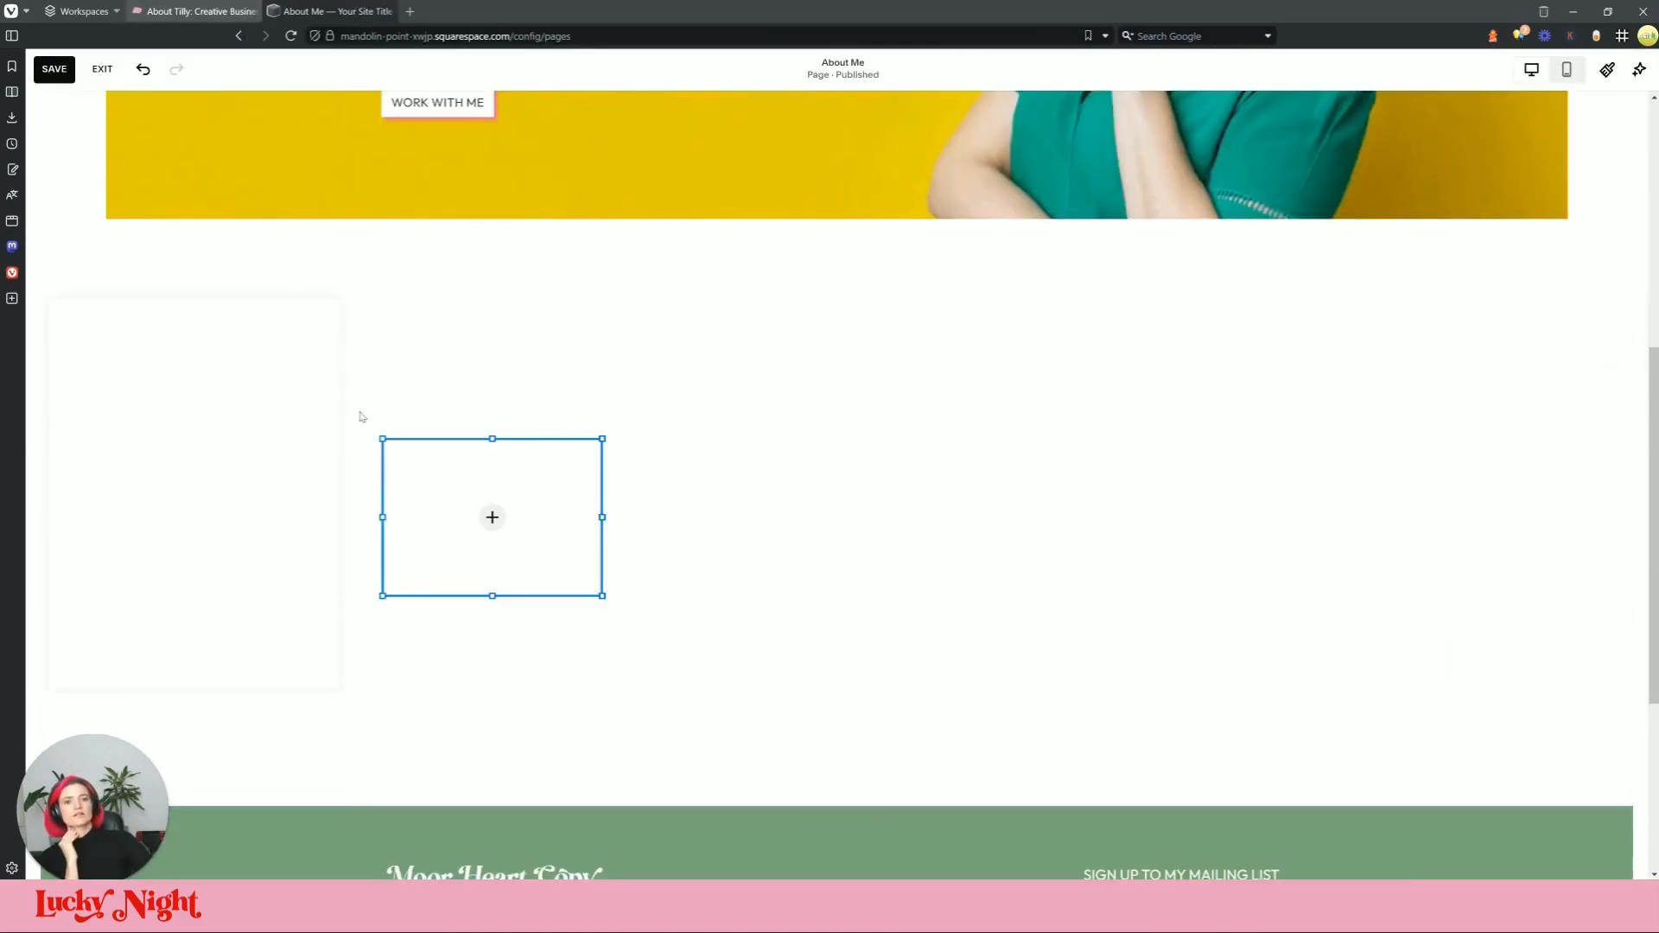
Step: Upload the Tilly-about photo into the image block
left_click(492, 510)
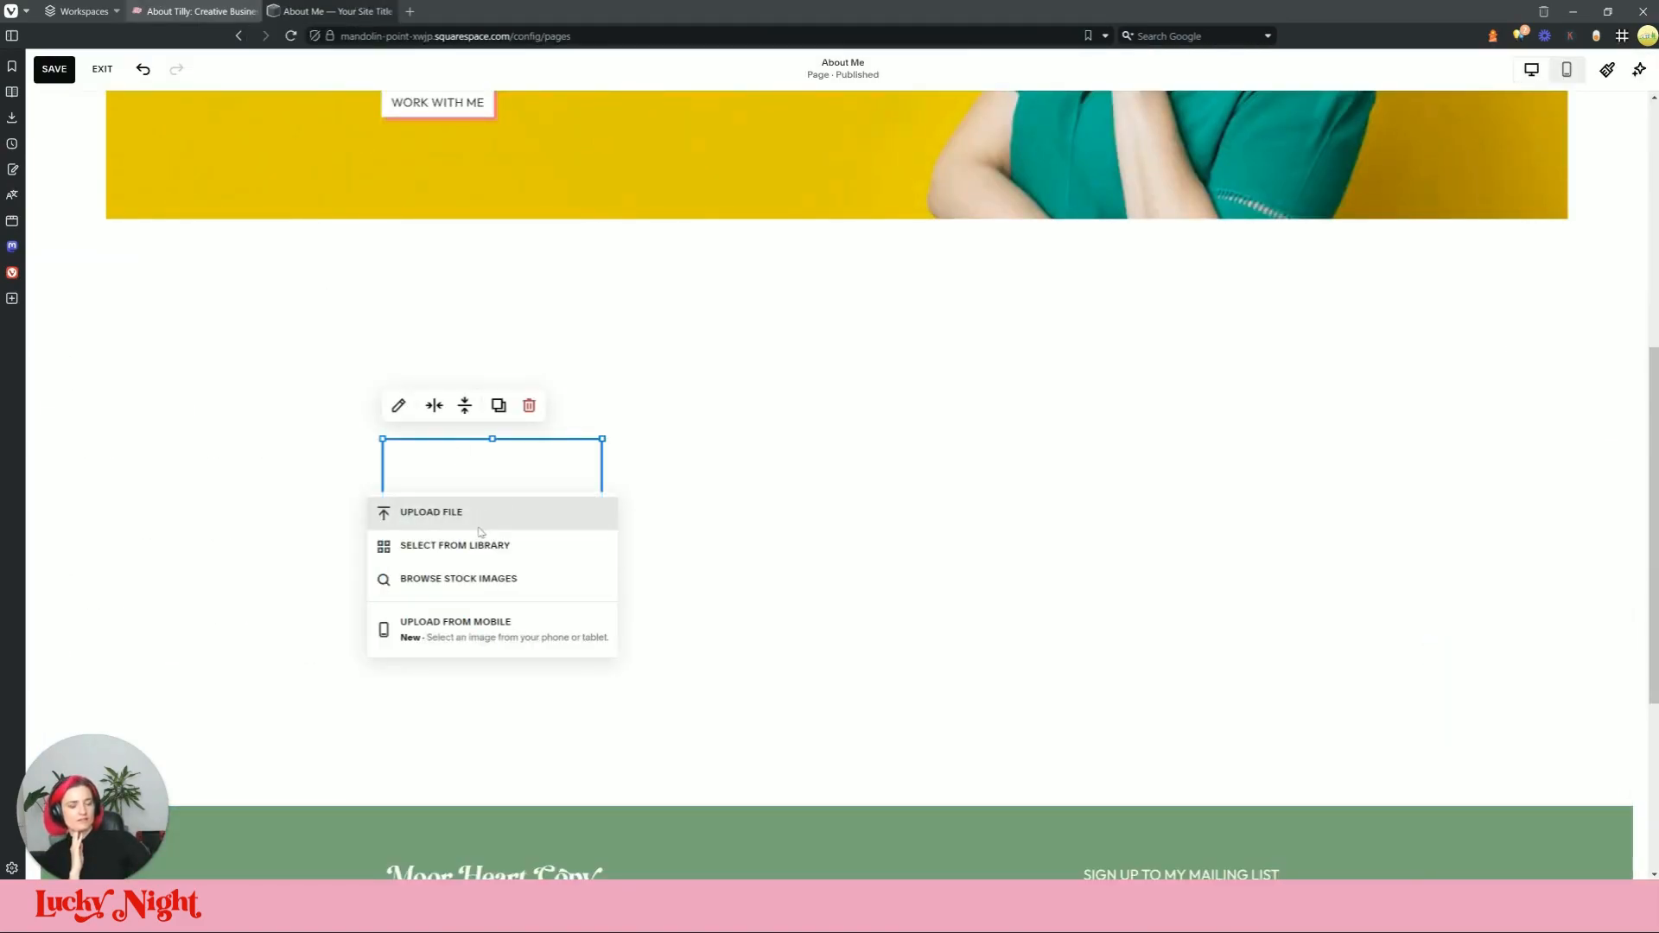
left_click(467, 512)
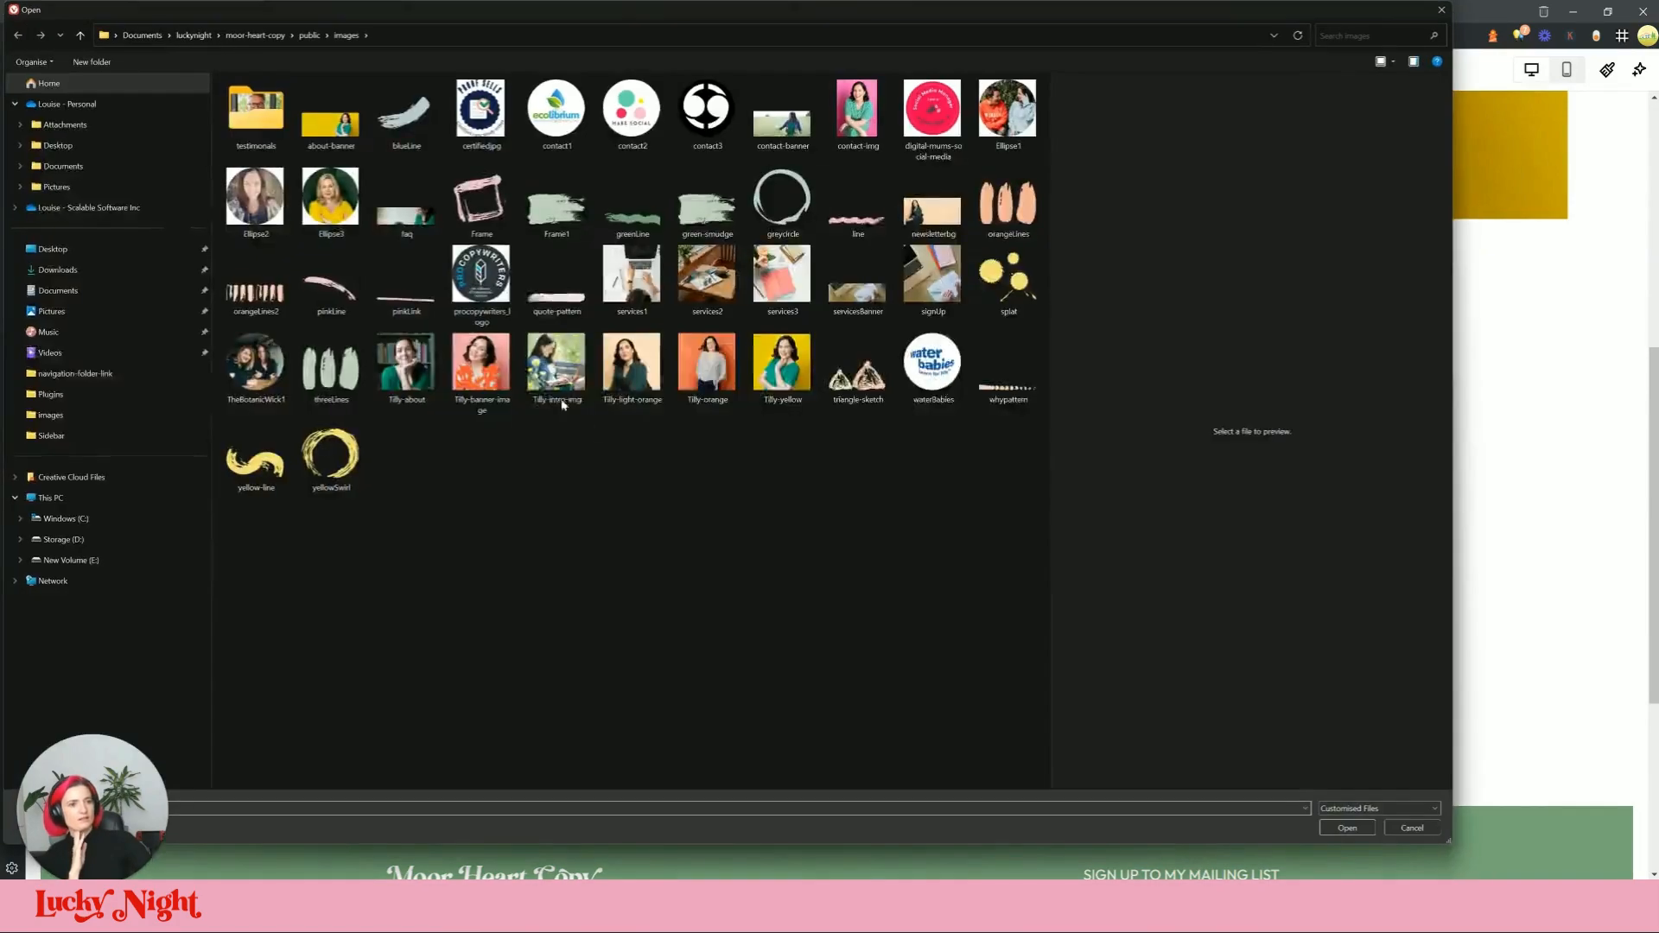
left_click(411, 367)
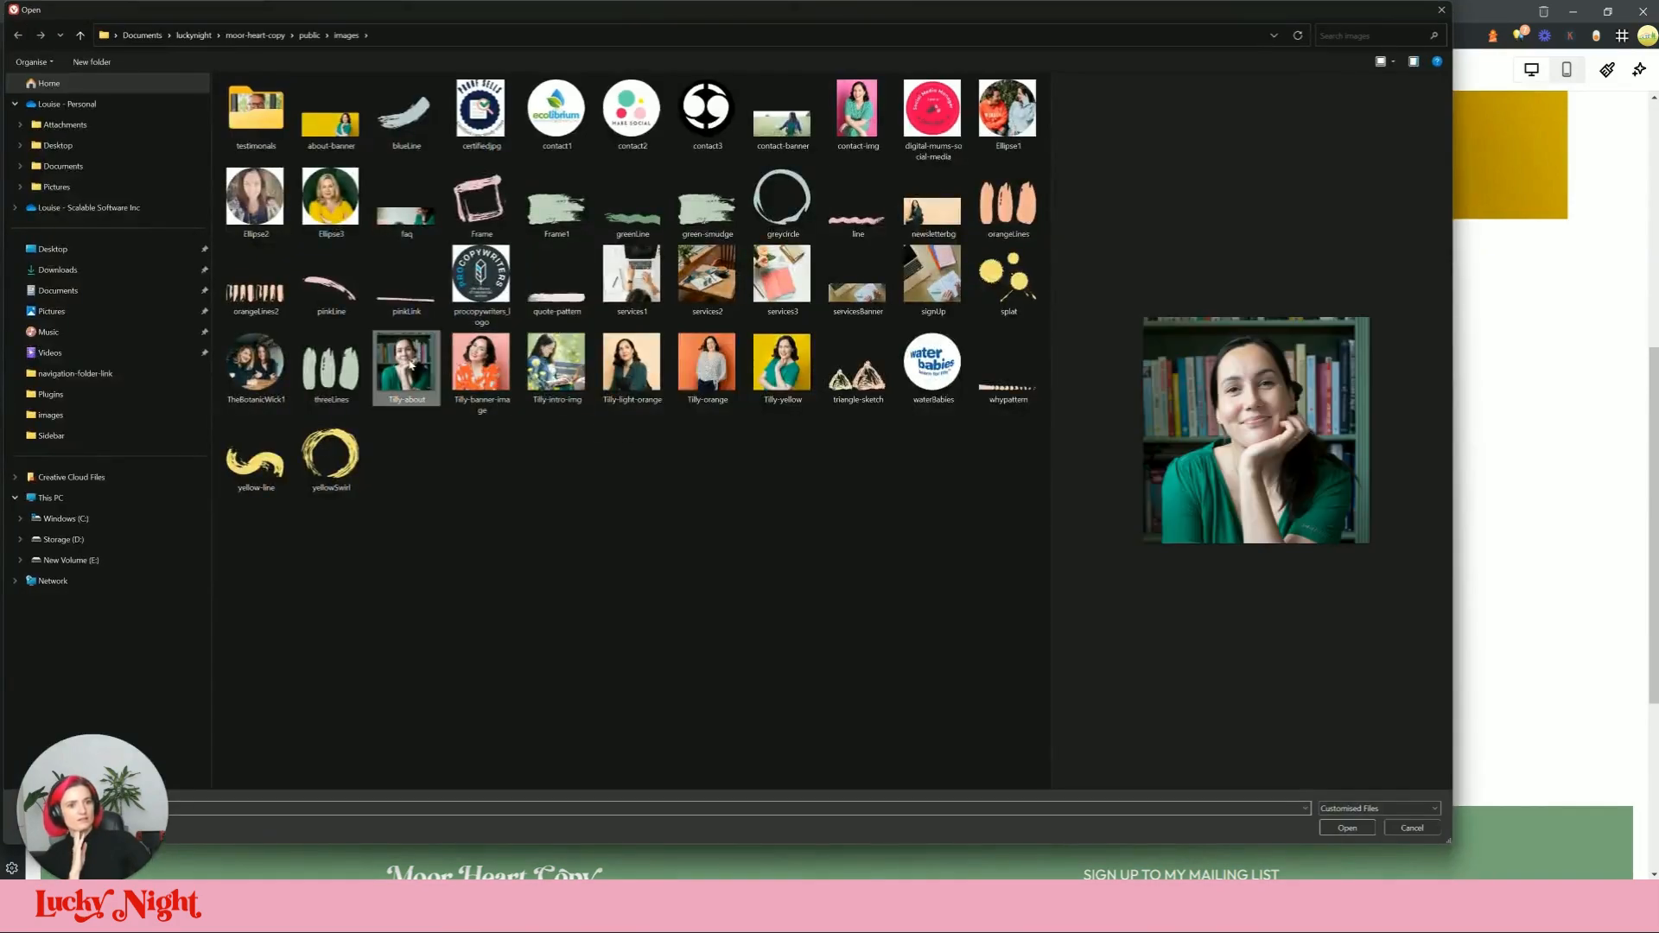
left_click(1337, 825)
Step: Add a text block with the pasted paragraphs, moved right of the photo and widened
scroll(660, 541, "up", 1)
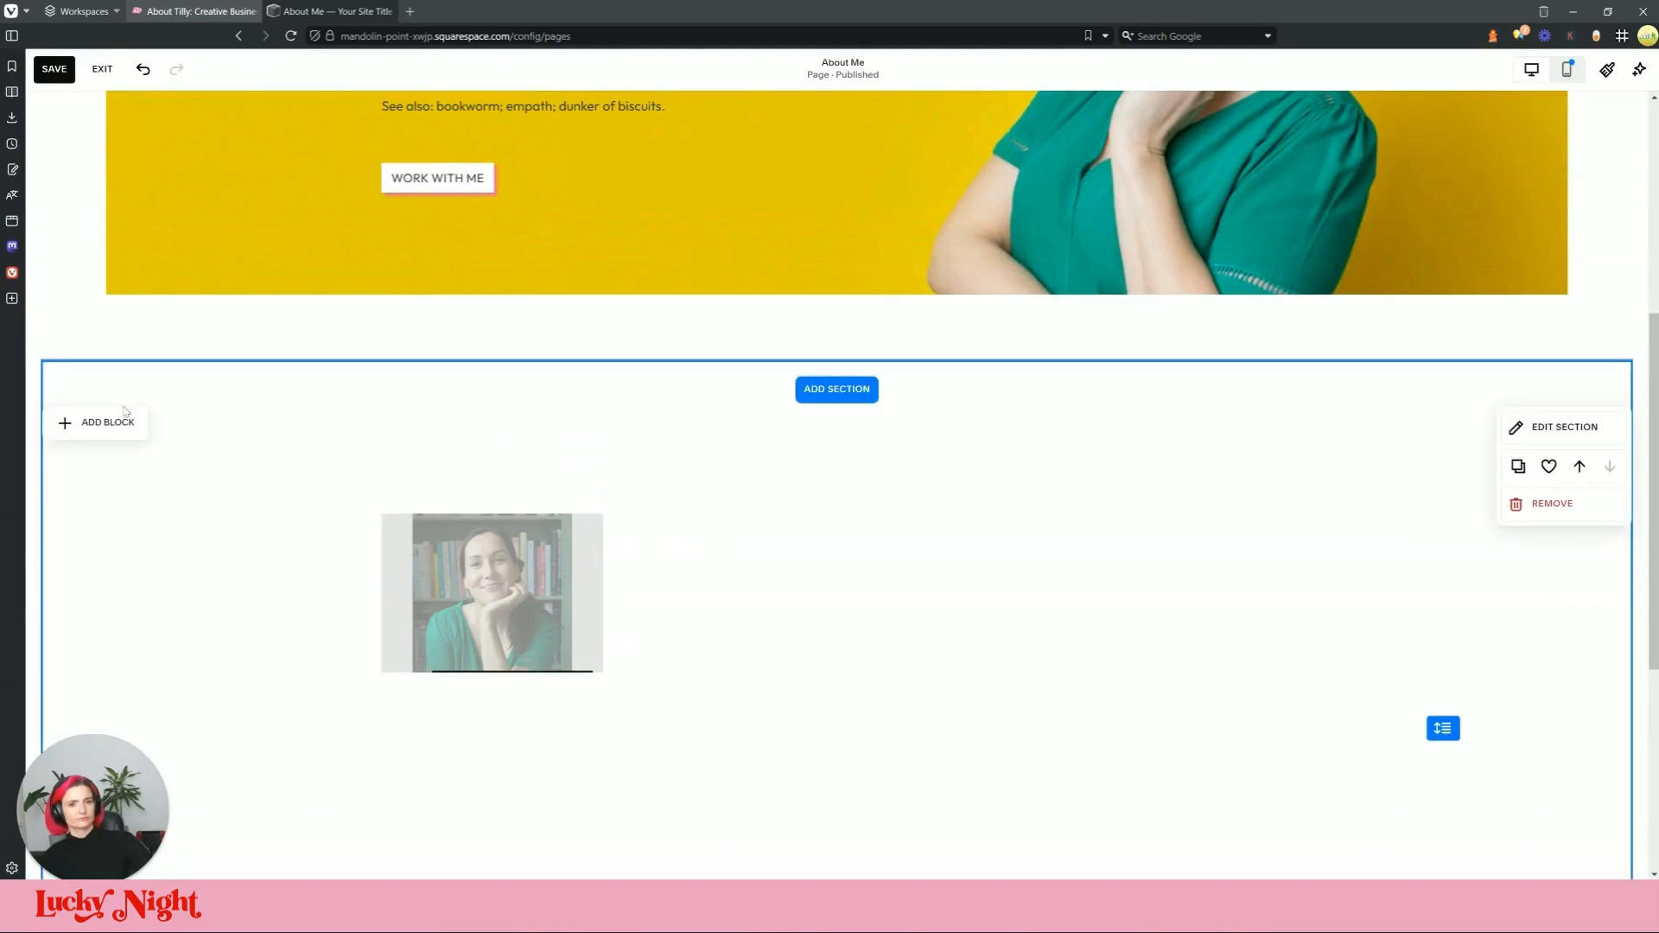
left_click(124, 413)
left_click(110, 489)
left_click(419, 528)
type("Your business is growing, and you want to take it to the next level. This means delegating jobs to others so you can focus on the heart of your business. But when it comes to copywriting, how do you let go? You need to find someone who can write in your voice, in a way that is appropriate and irresistible to your ideal customer. You need a trustworthy and cheerful addition to your team who will help your business shine.")
left_click(989, 560)
left_click_drag(637, 588, 983, 570)
left_click_drag(1024, 645, 1216, 648)
Step: Remove bold and italic from all the paragraph text
left_click(953, 576)
key("ctrl+a")
left_click(965, 431)
left_click(998, 431)
left_click(1393, 662)
left_click(951, 571)
Step: Resize the photo block
left_click(564, 668)
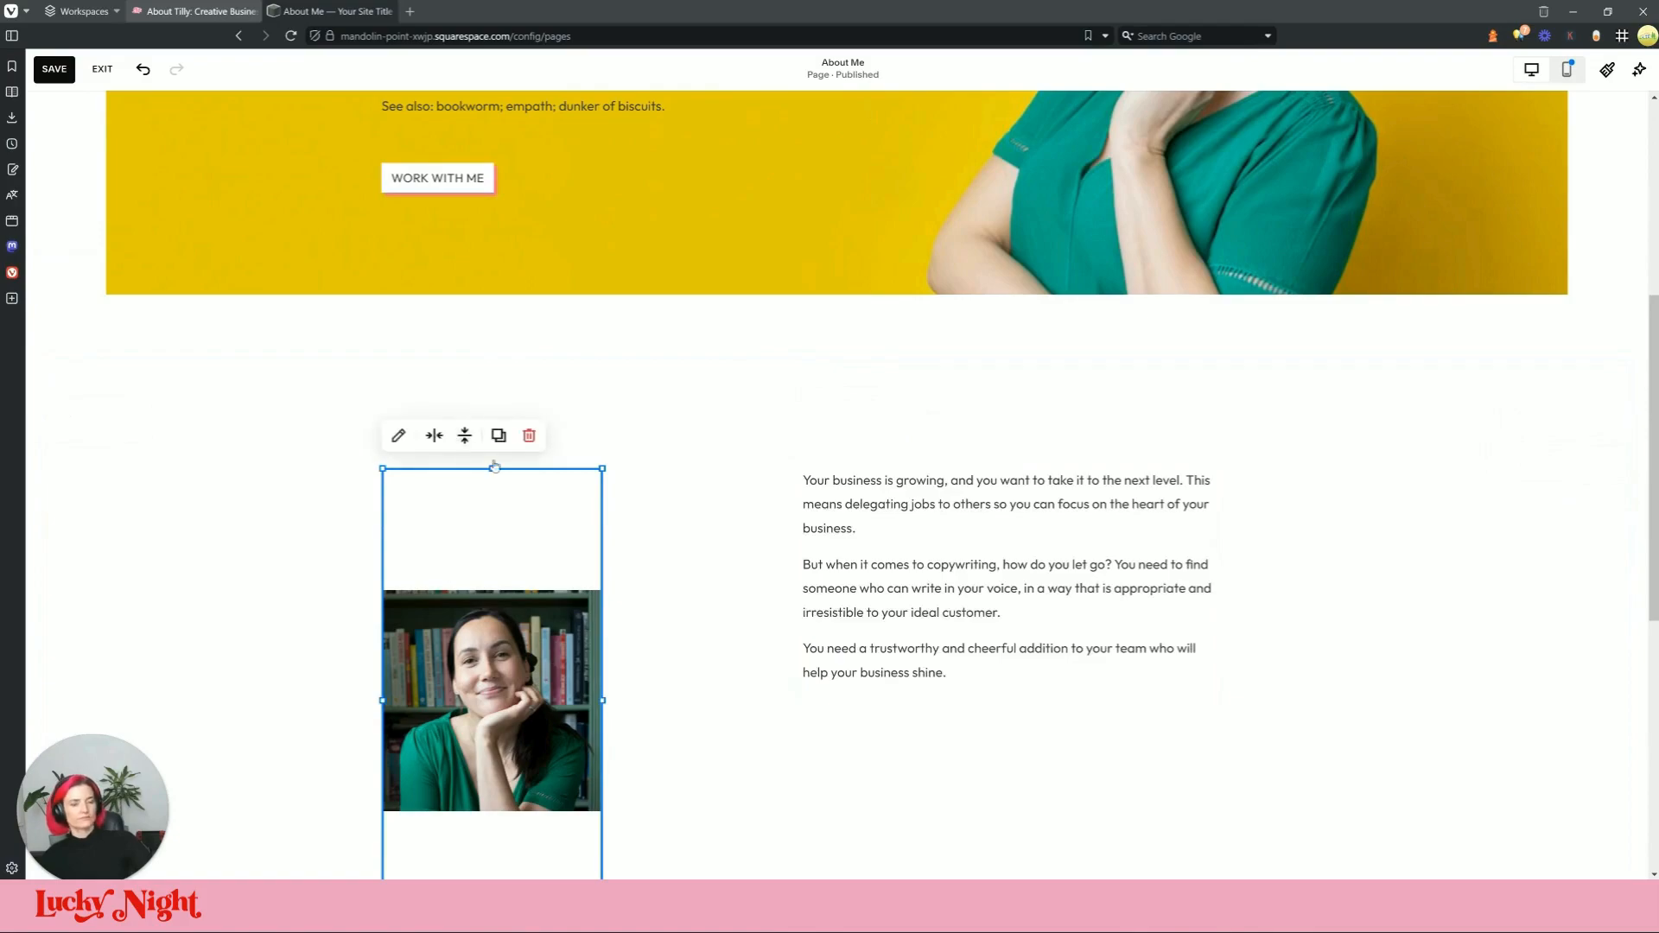
scroll(627, 680, "down", 5)
left_click_drag(602, 477, 769, 258)
scroll(735, 340, "up", 3)
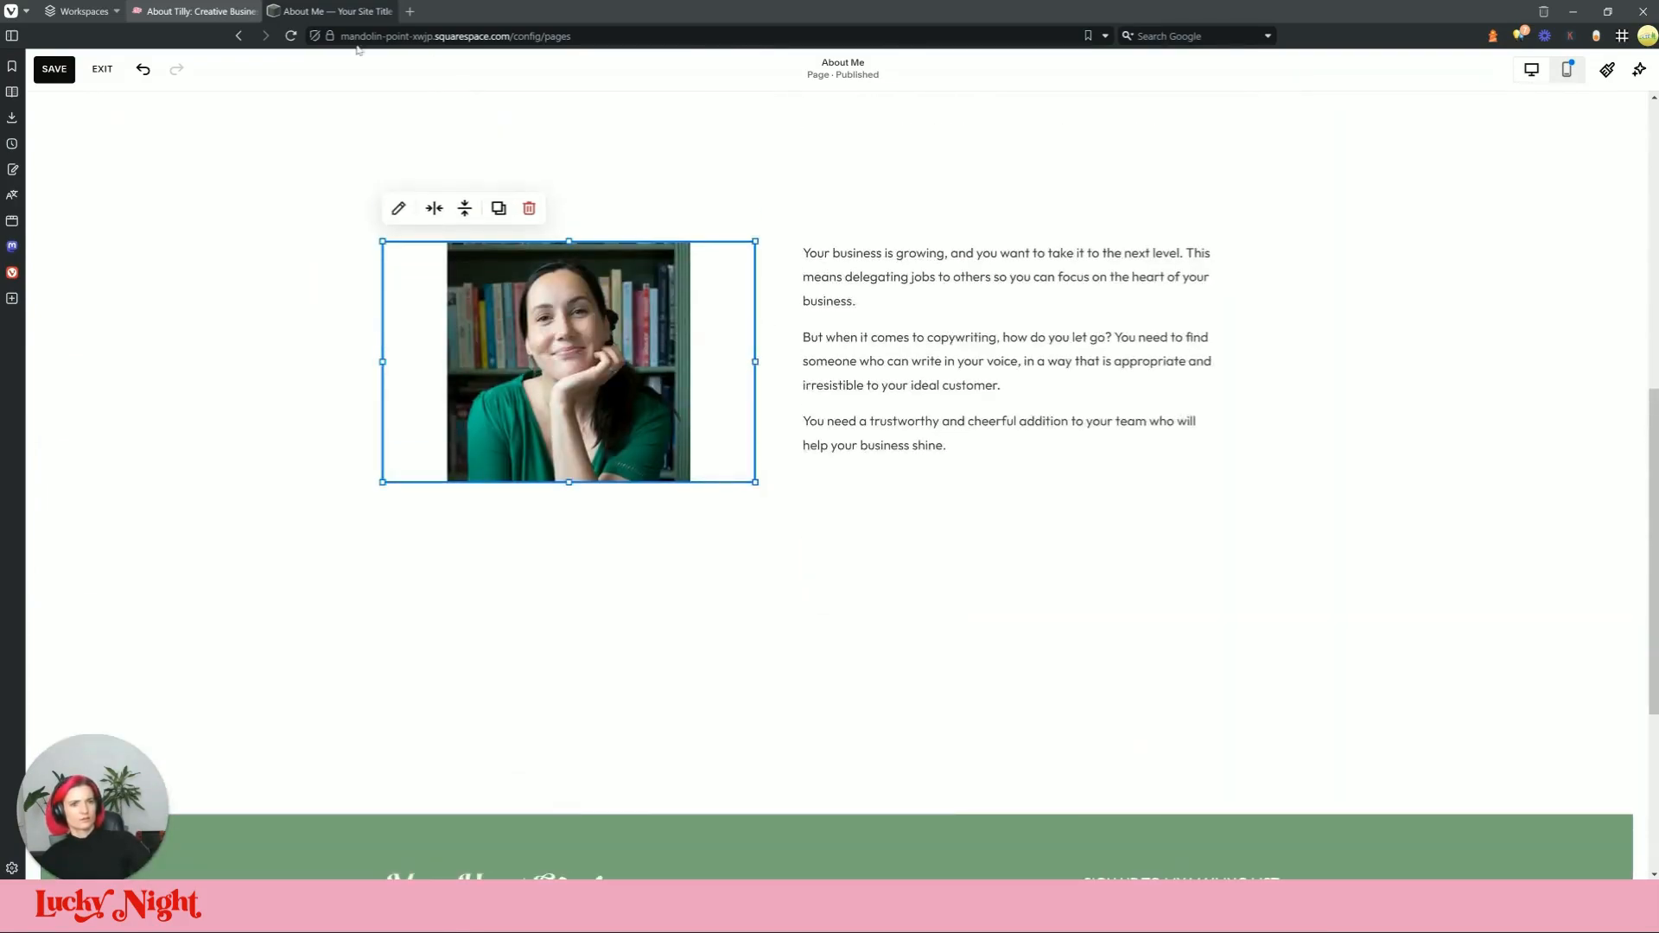
Step: Copy the live photo's alt text 'Picture of Tilly' by inspecting its markup
left_click(228, 12)
right_click(550, 477)
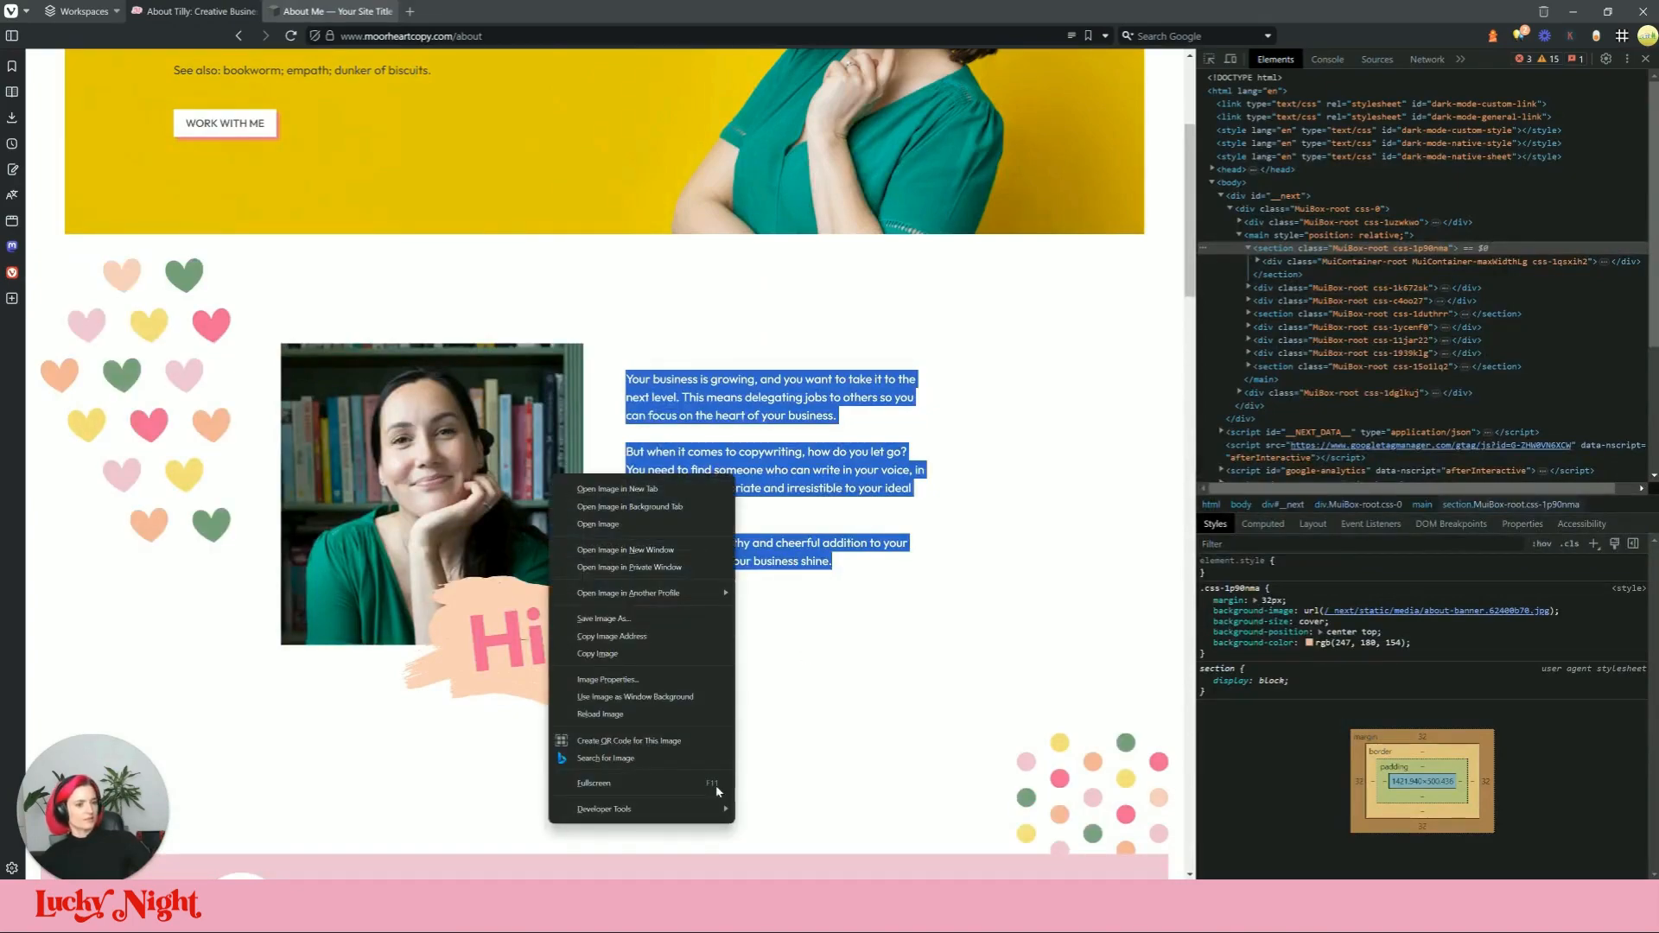
left_click(587, 809)
double_click(1396, 378)
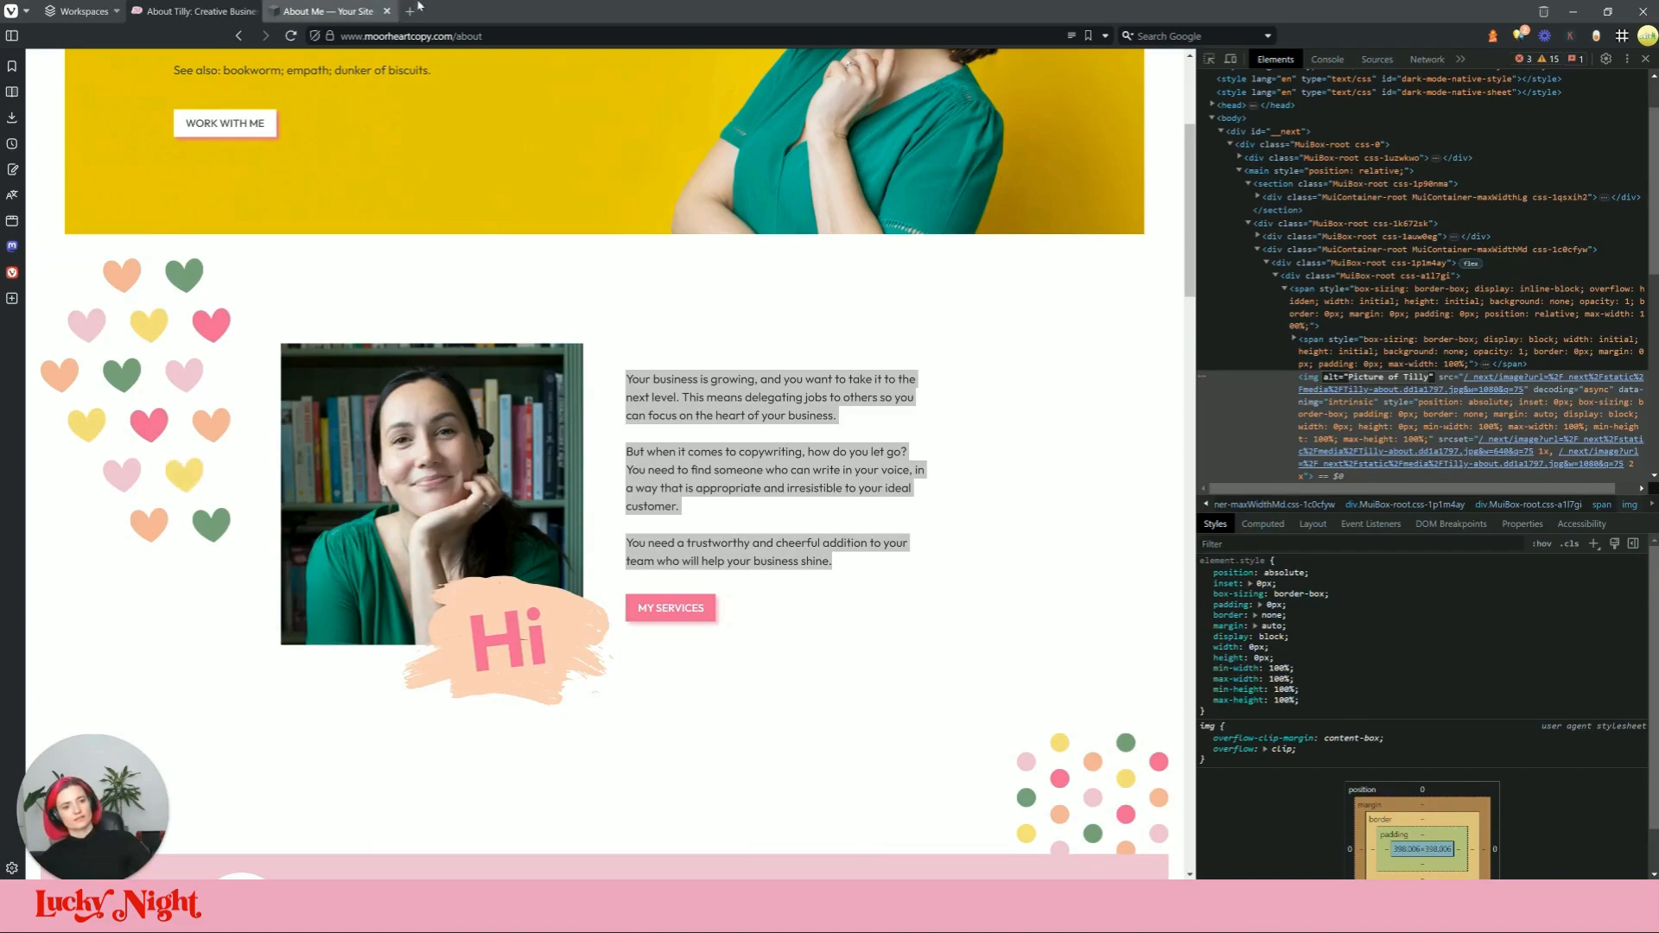
Step: Give the photo block the alt text 'Picture of Tilly'
left_click(316, 10)
left_click(400, 209)
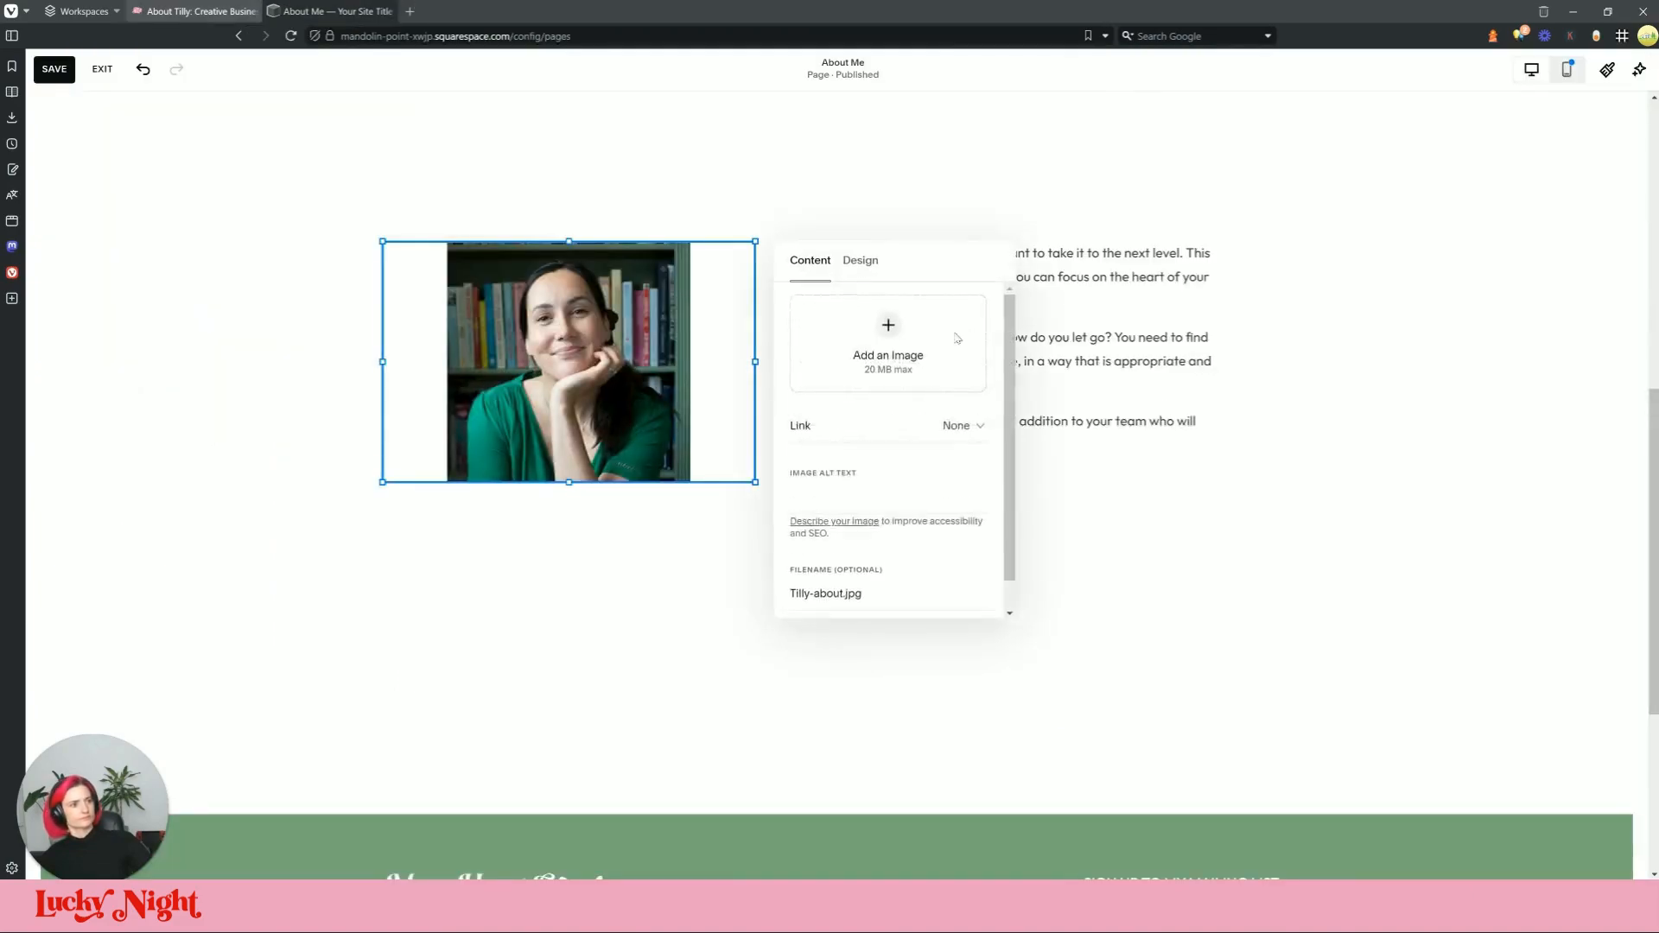
left_click(872, 262)
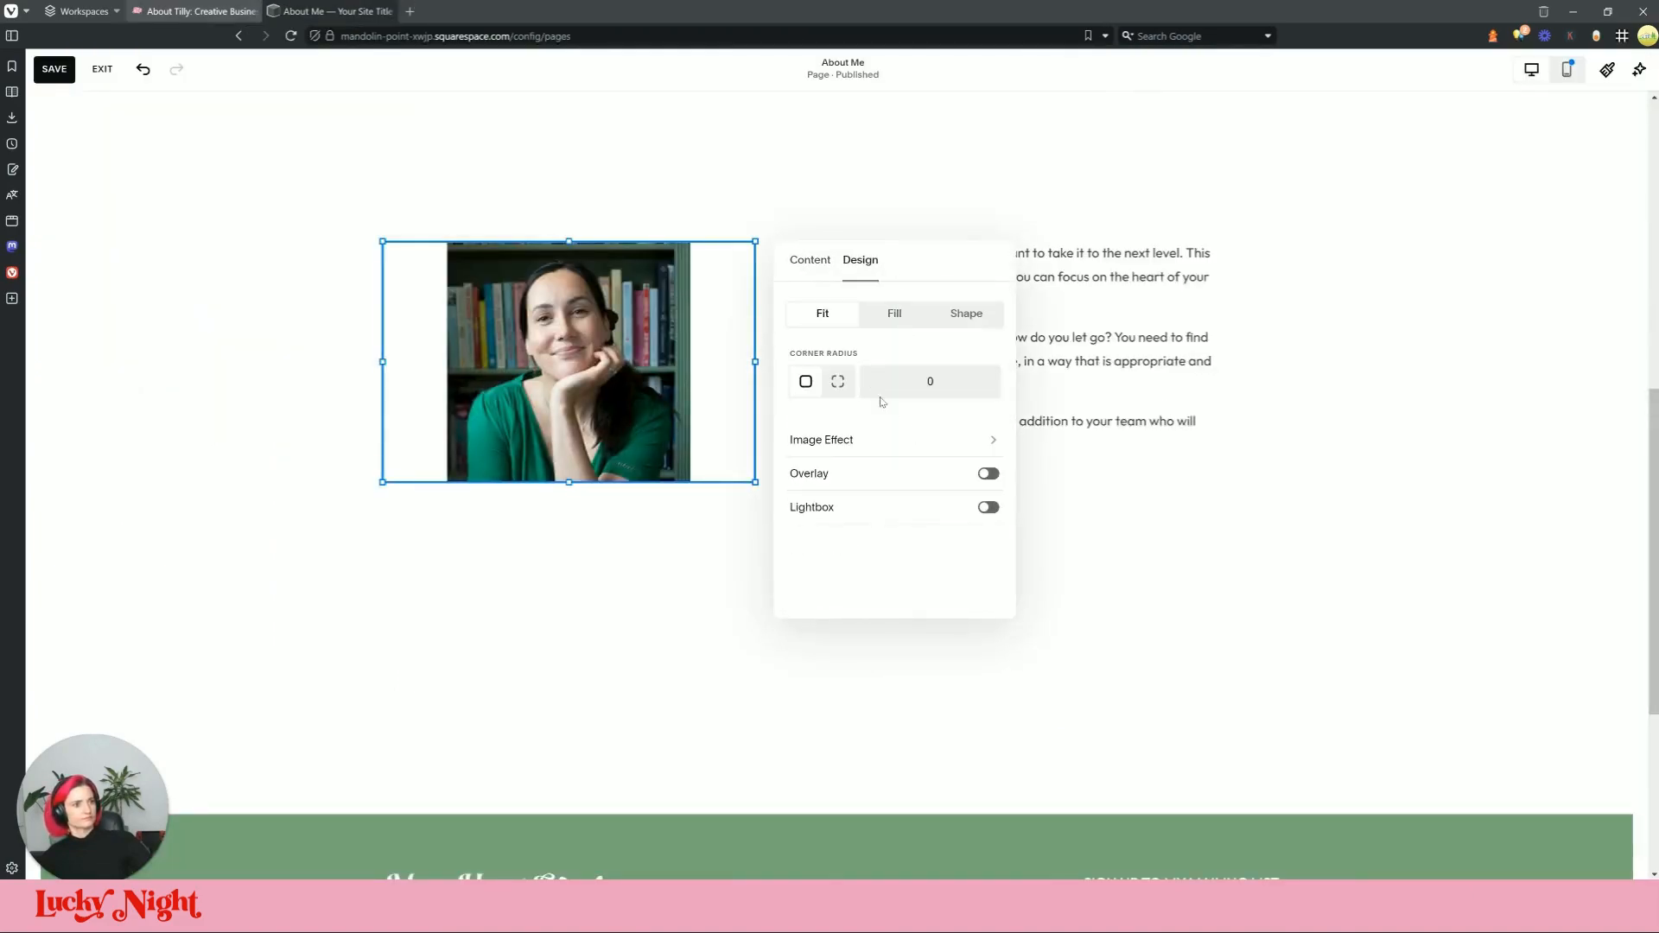
left_click(794, 274)
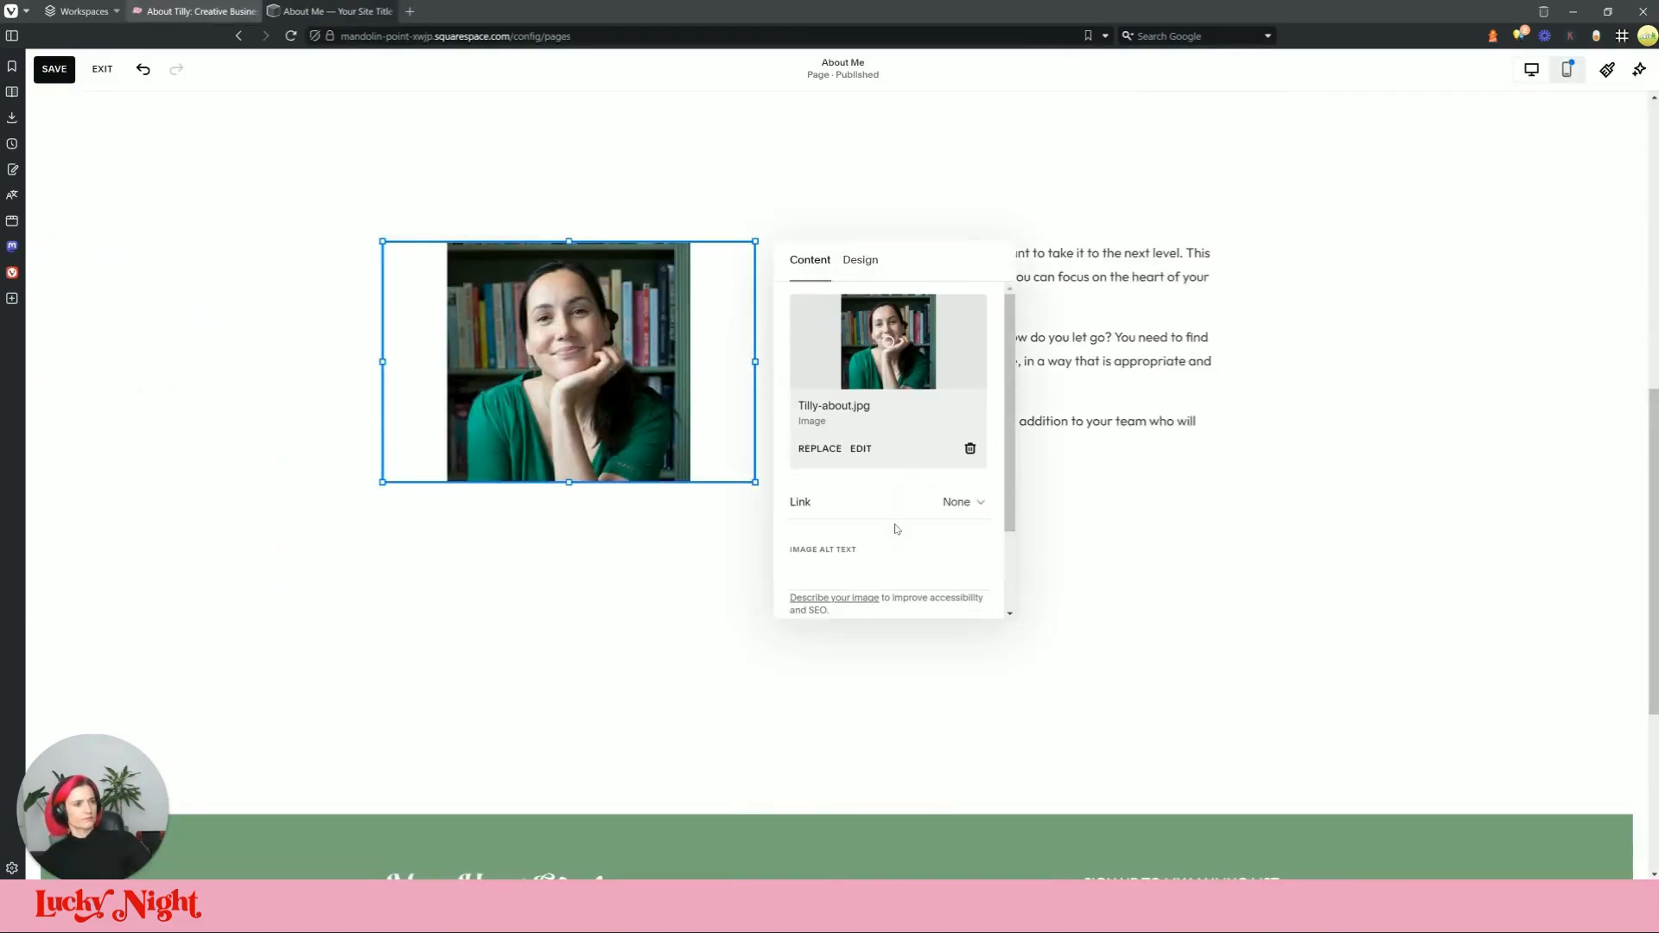
left_click(563, 337)
Step: Shrink the photo, set its design to Fill, and move it beside the paragraphs
left_click_drag(755, 481, 635, 503)
left_click(399, 208)
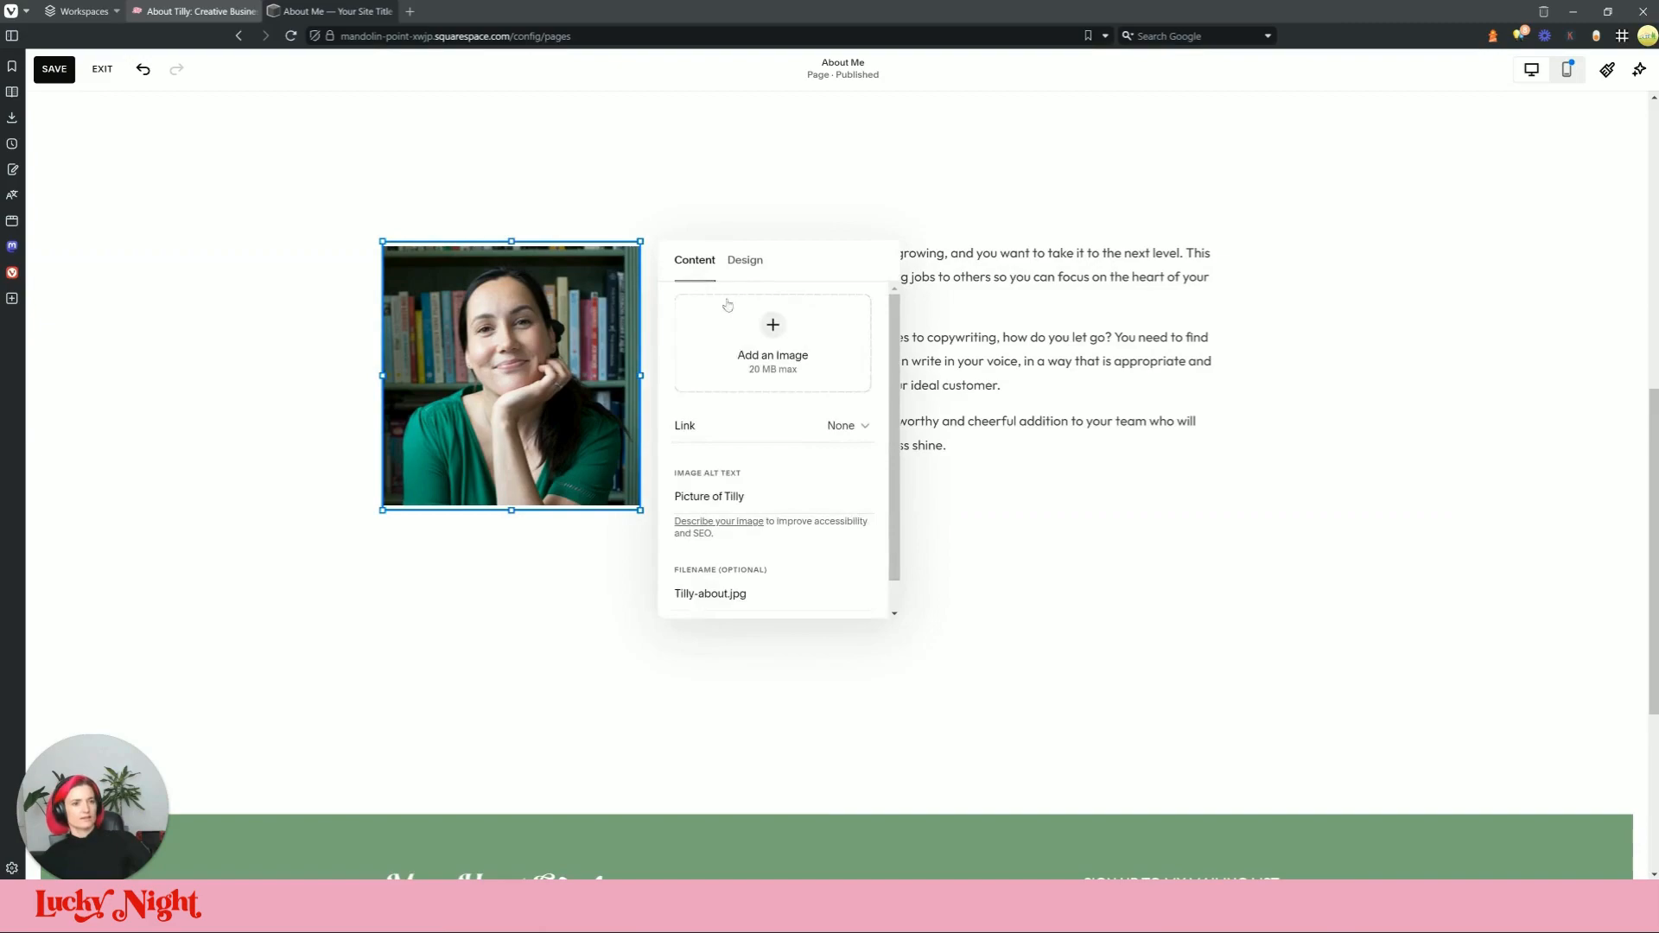
left_click(737, 261)
left_click(780, 315)
left_click(555, 424)
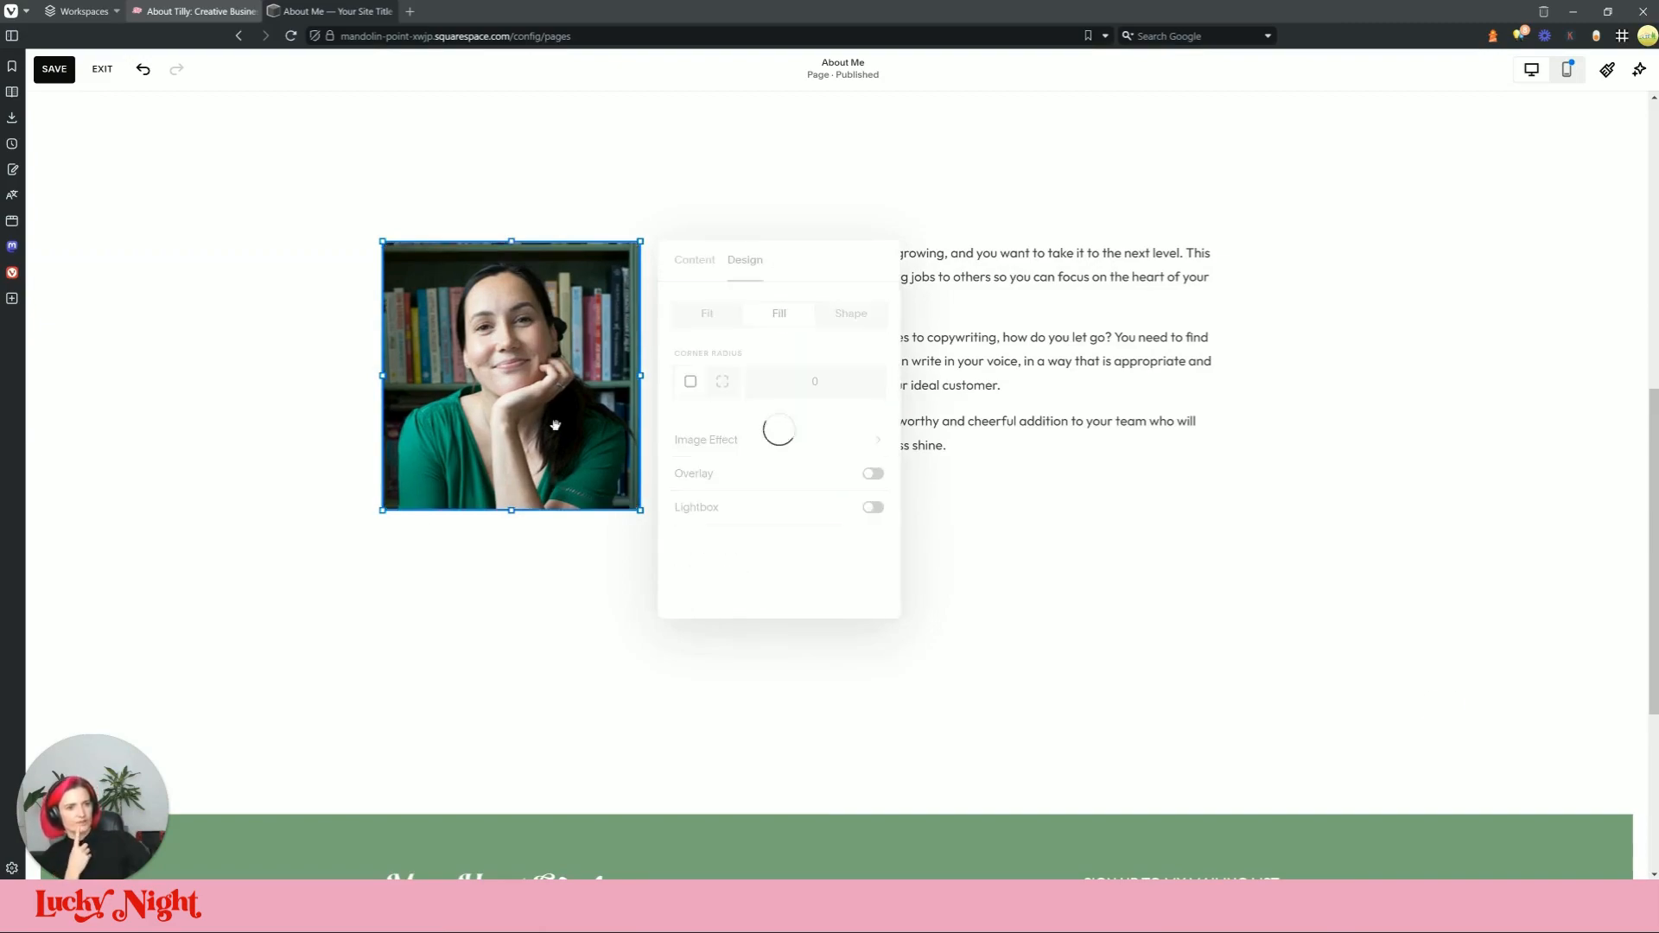
left_click_drag(560, 419, 670, 419)
mouse_move(919, 389)
left_mouse_down()
mouse_move(902, 425)
mouse_move(911, 414)
left_mouse_up()
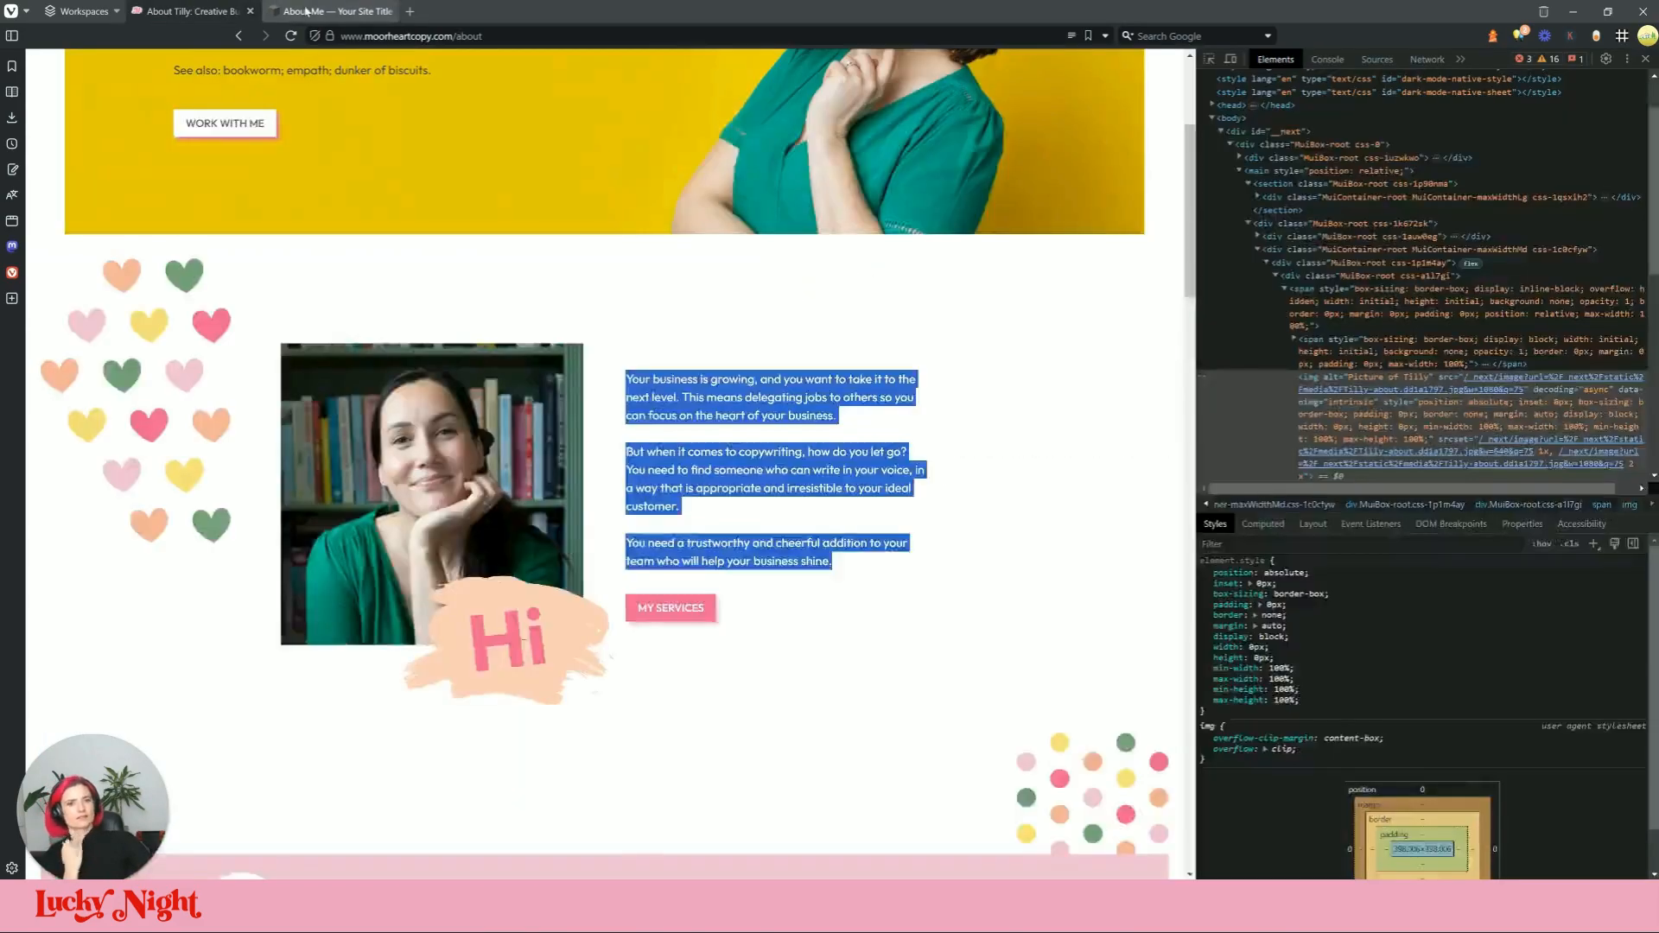
left_click(321, 12)
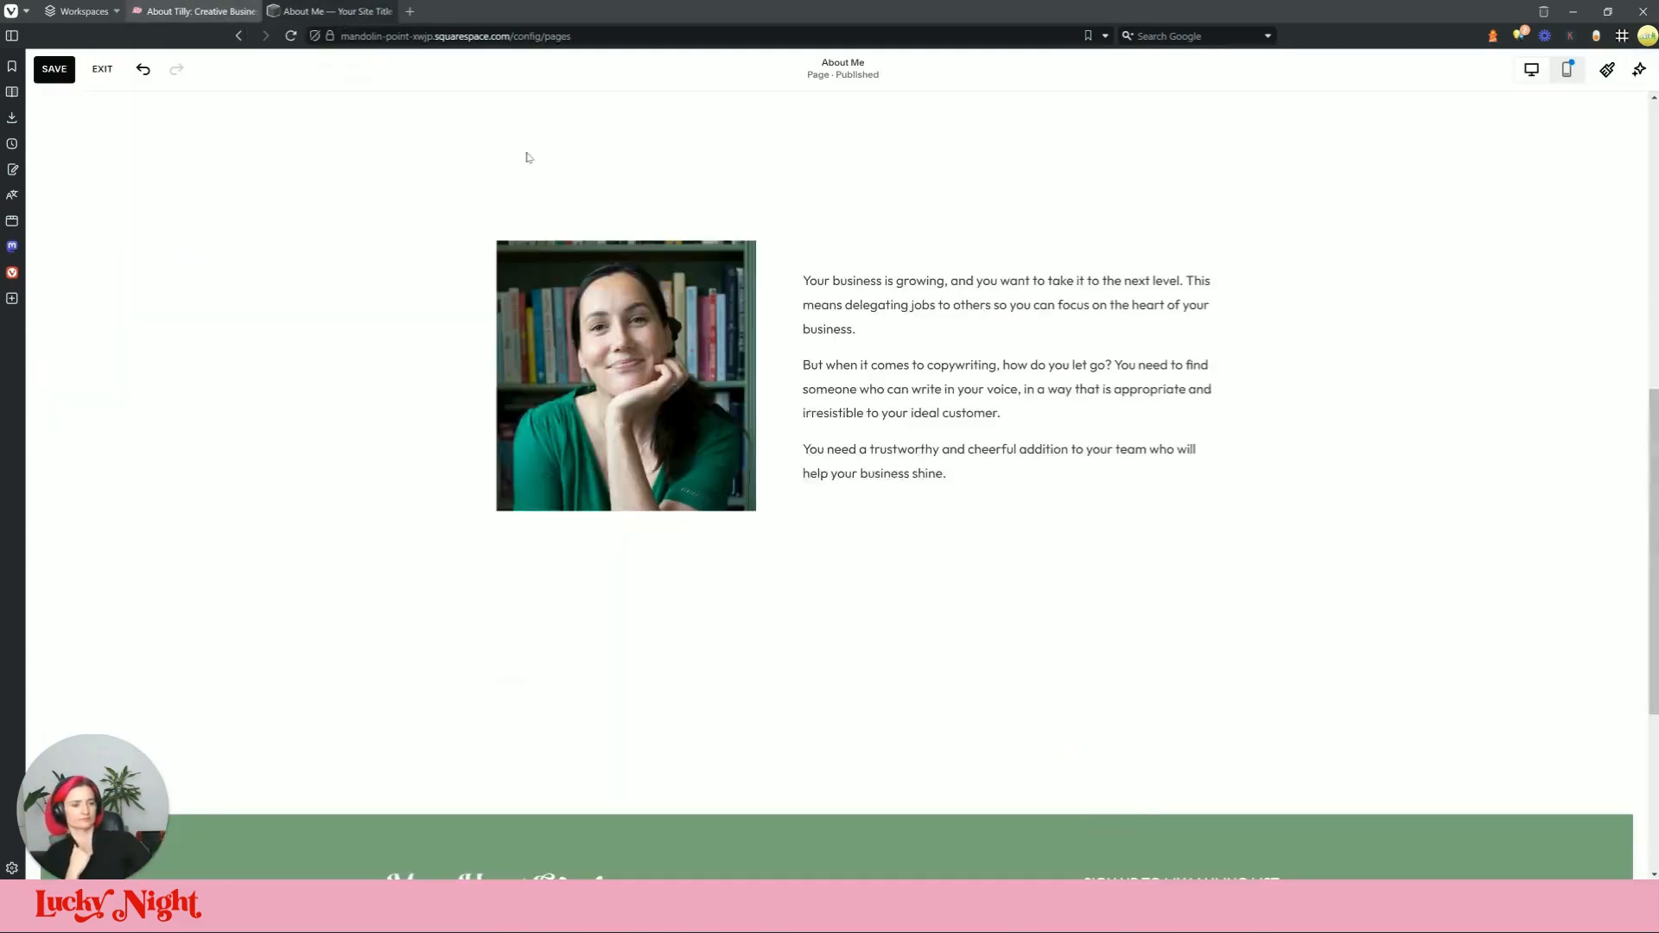
Step: Move the text block up a row and make the photo taller and wider
left_click_drag(849, 386, 845, 359)
left_click_drag(626, 515, 631, 539)
left_click_drag(497, 390, 458, 390)
left_click(726, 597)
Step: Close the live page's developer tools and compare its layout with the editor
key("ctrl+Tab")
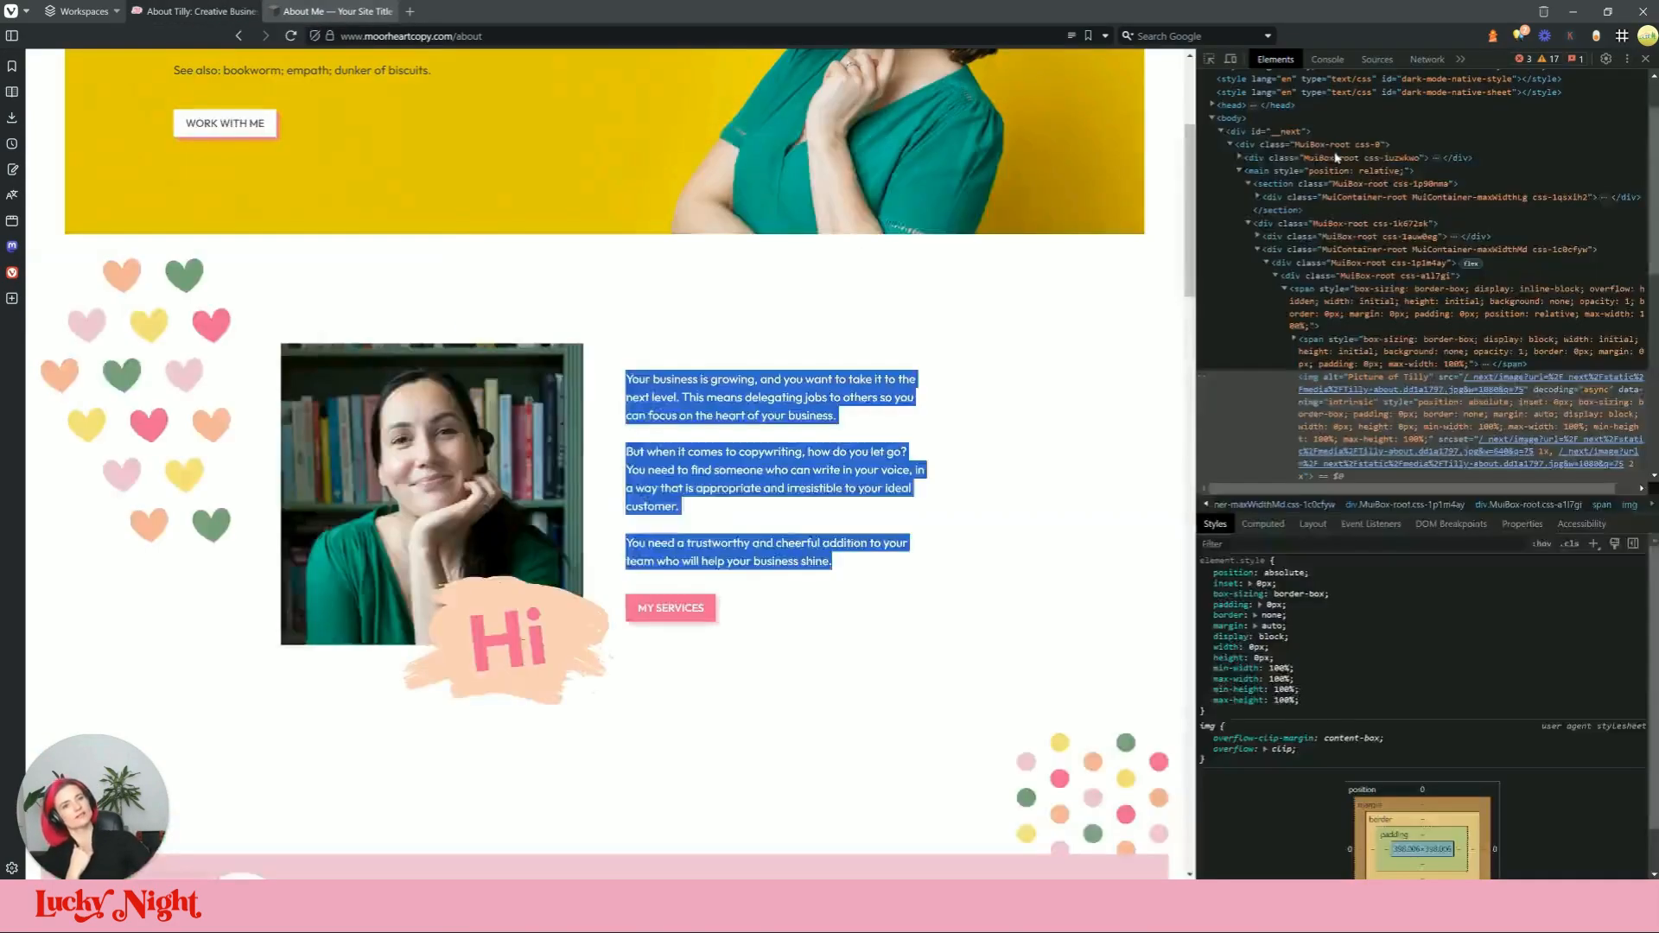
left_click(1645, 59)
left_click(1129, 293)
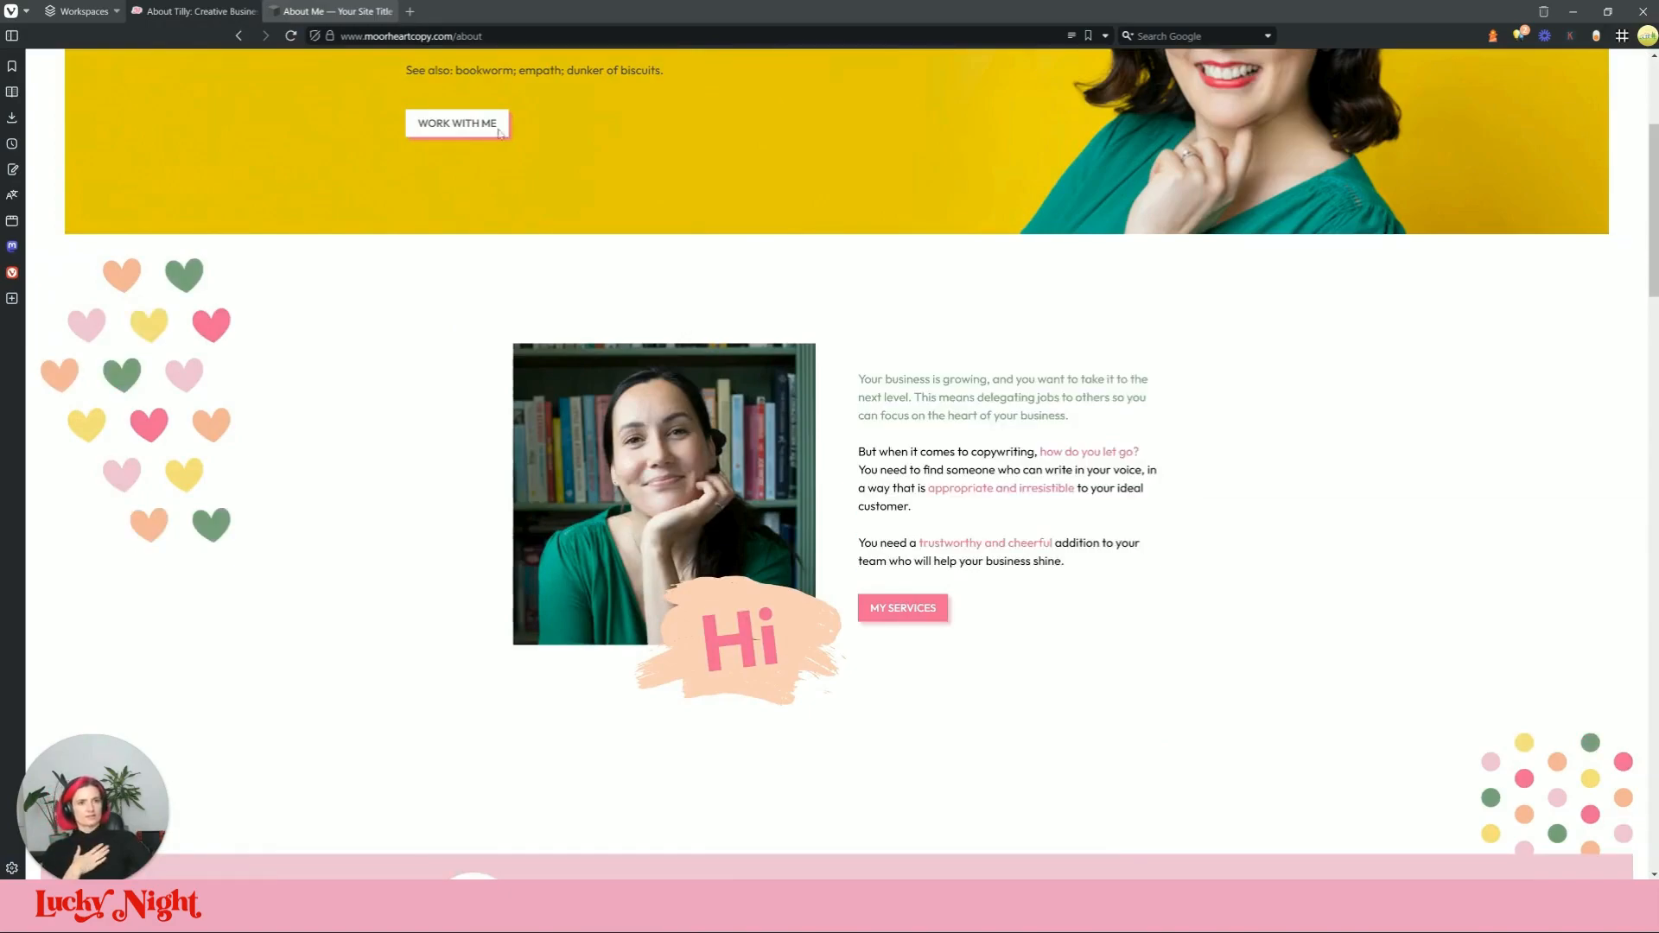
left_click(348, 11)
left_click(212, 10)
left_click(342, 8)
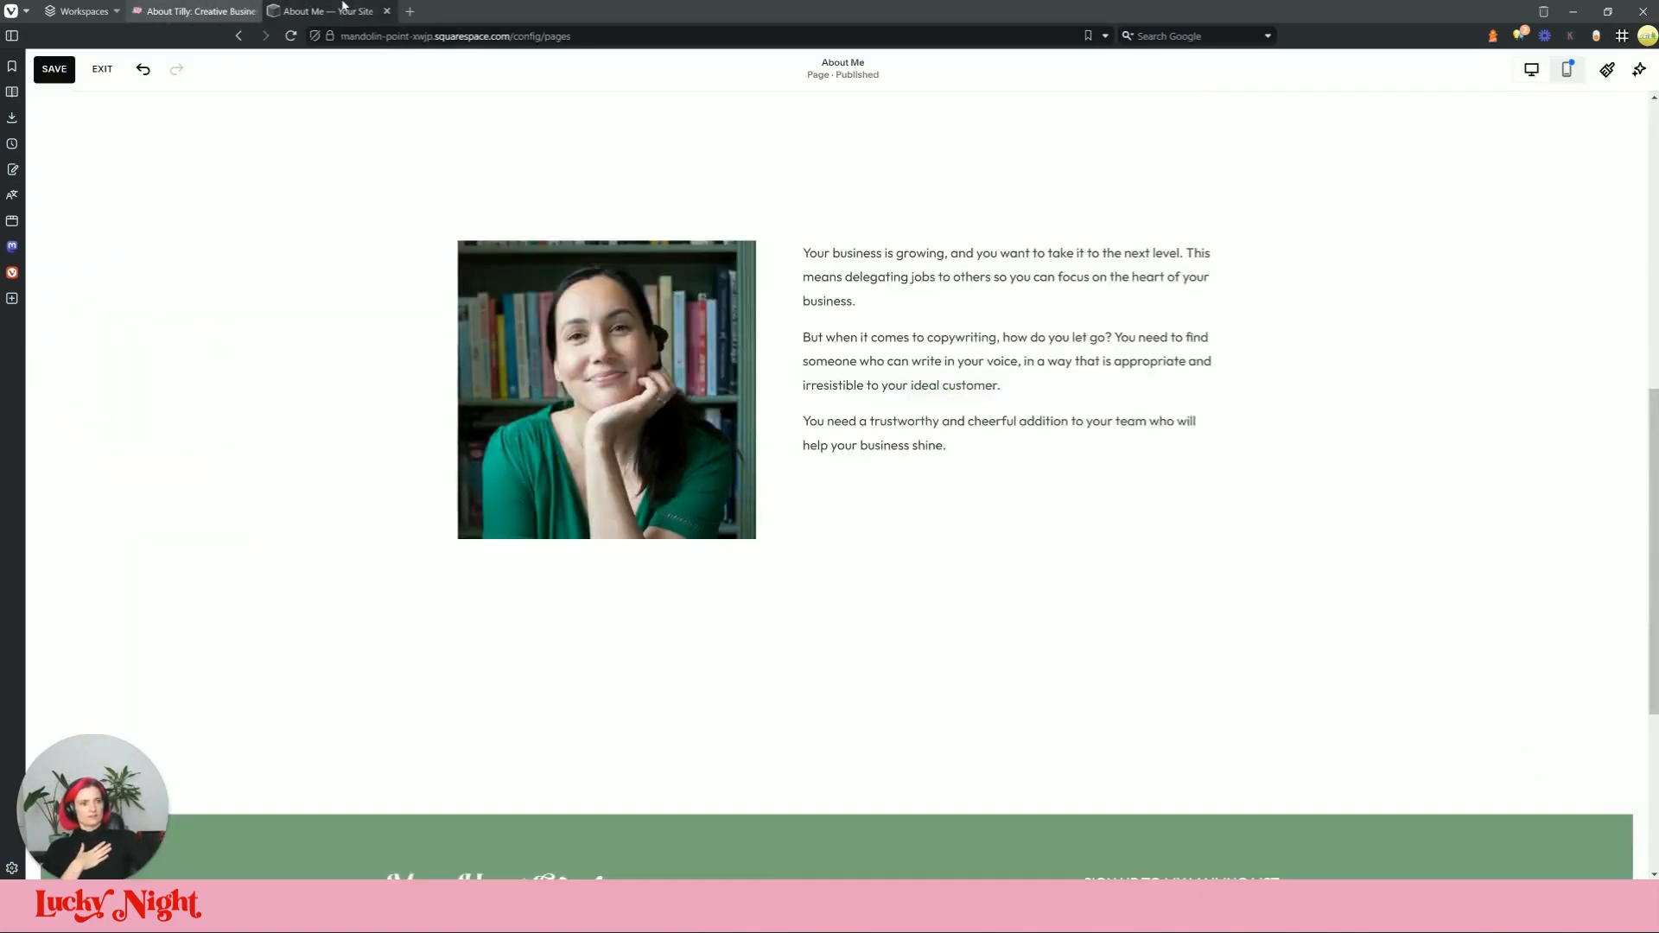
left_click(173, 7)
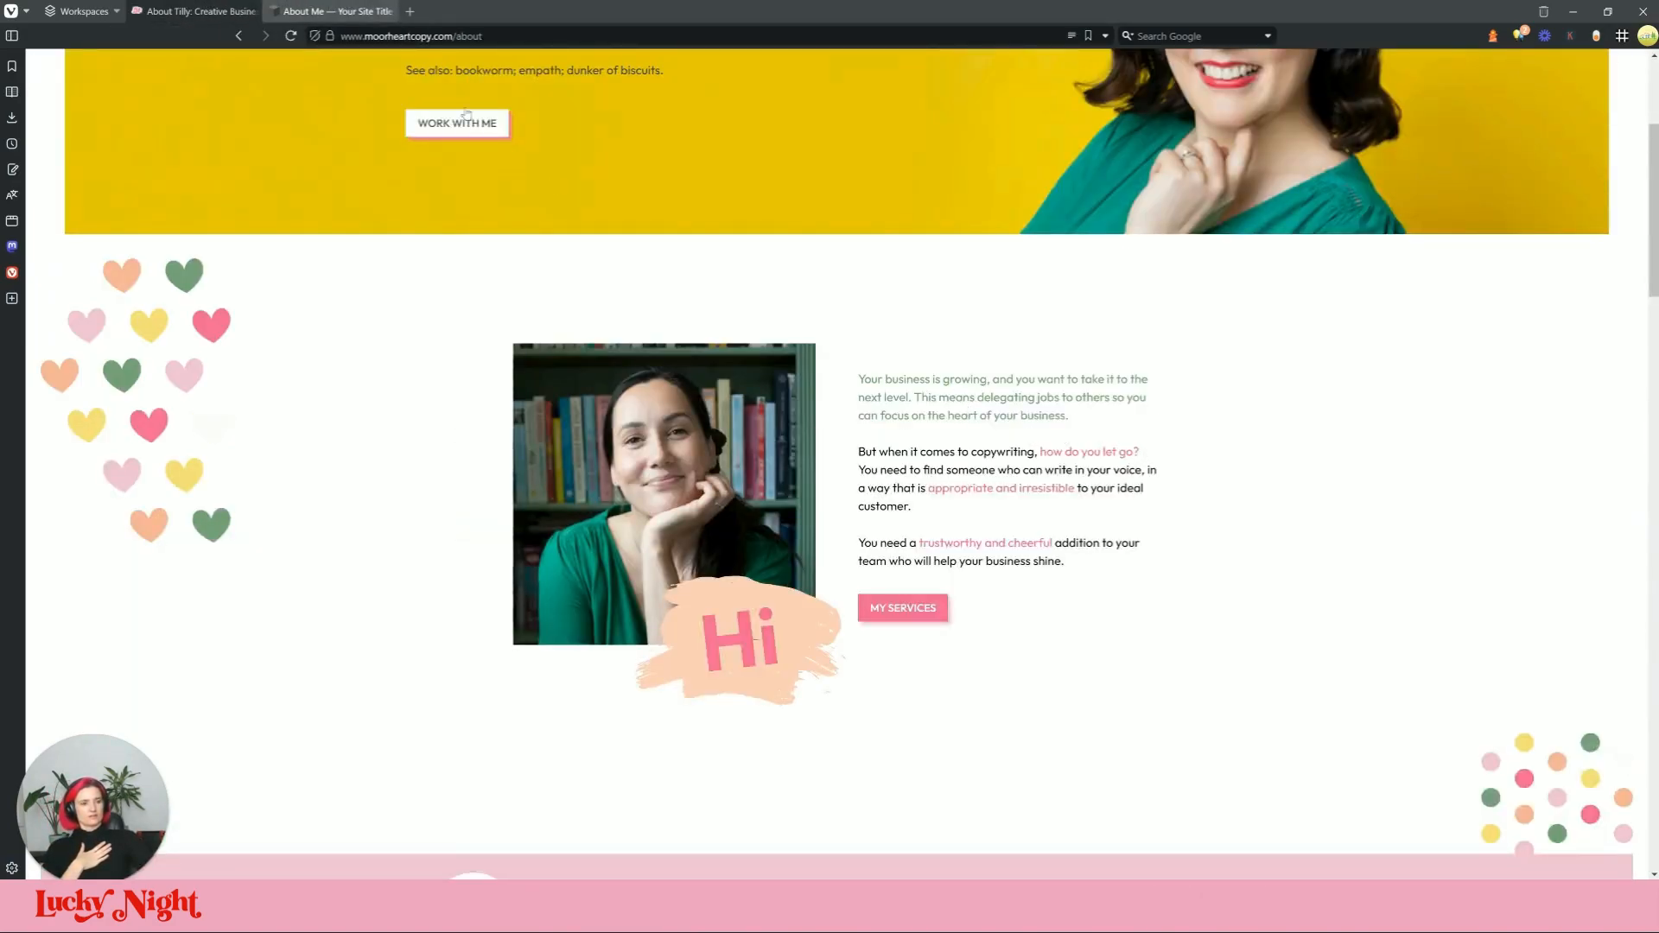
left_click(319, 8)
Step: Marquee-select the photo and text and drag the group further right
left_click(966, 326)
left_click(1227, 391)
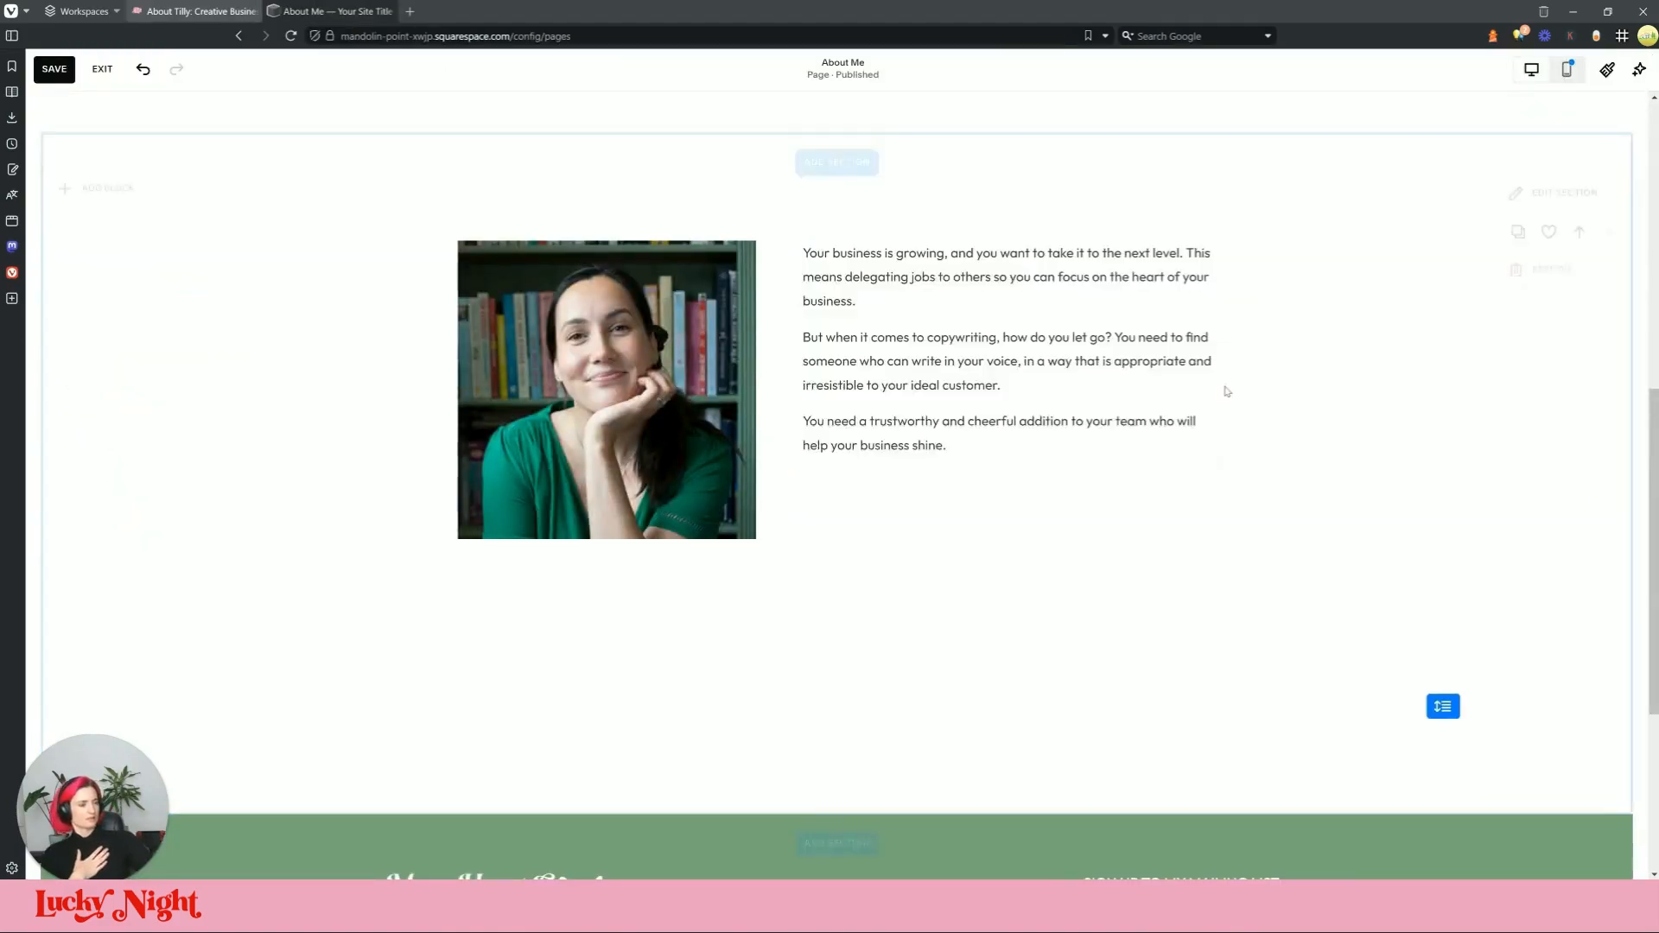
left_click(1195, 370)
left_click(518, 298)
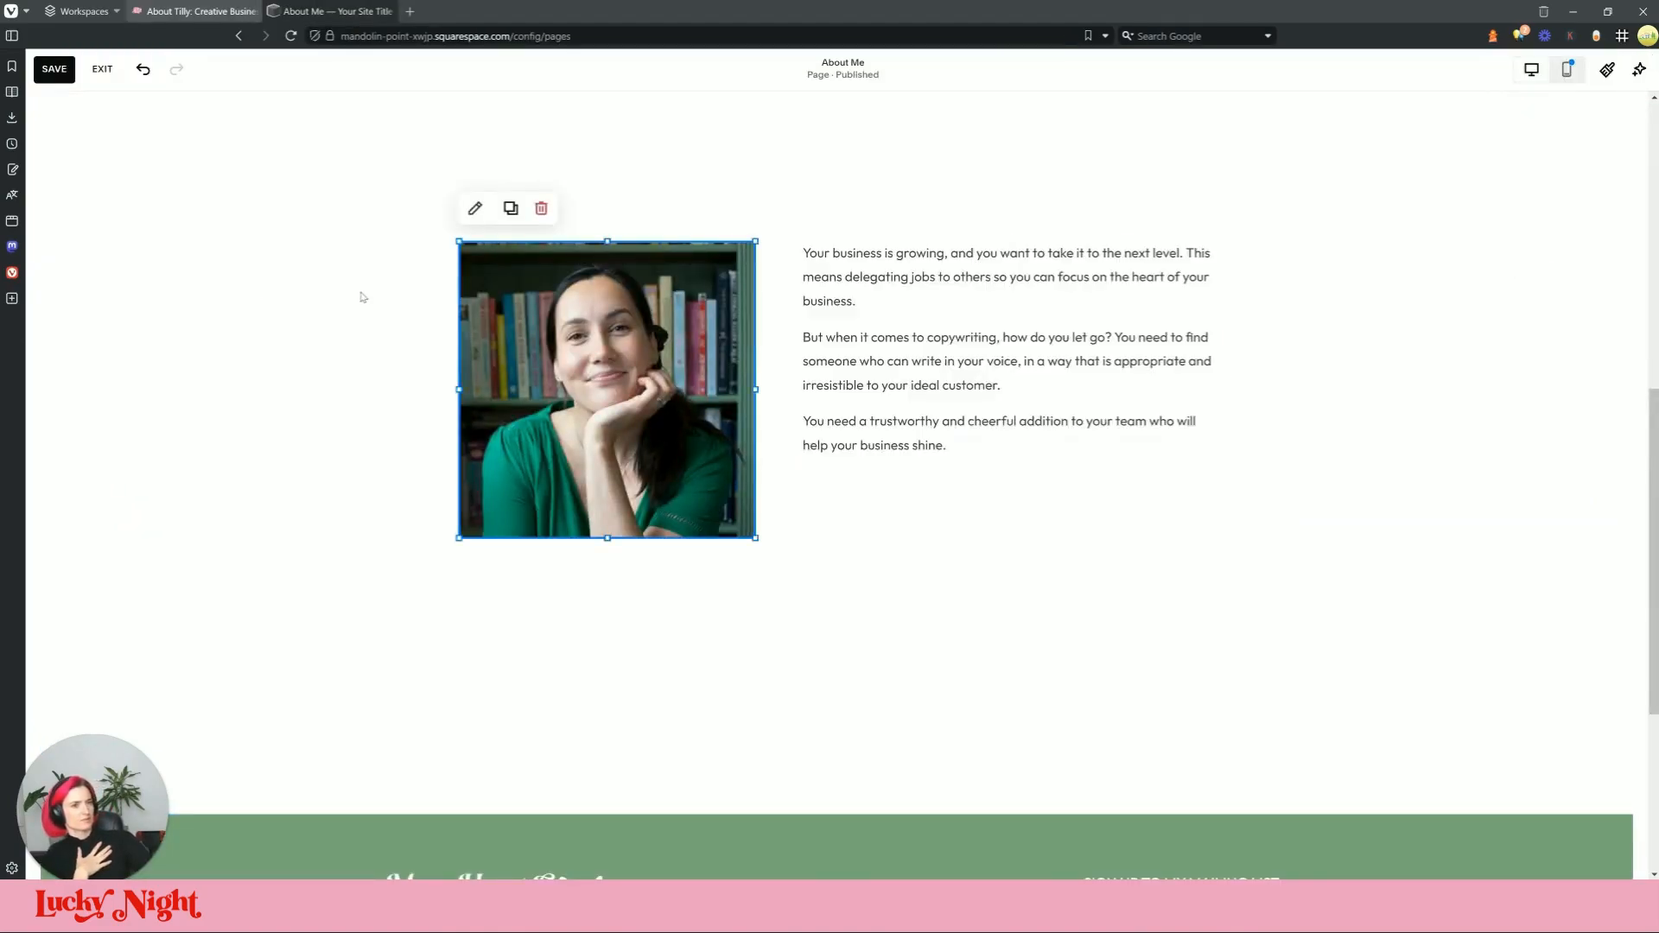
left_click(362, 297)
left_click_drag(563, 633, 1053, 368)
left_click_drag(928, 340, 968, 347)
left_click(1365, 442)
triple_click(1183, 371)
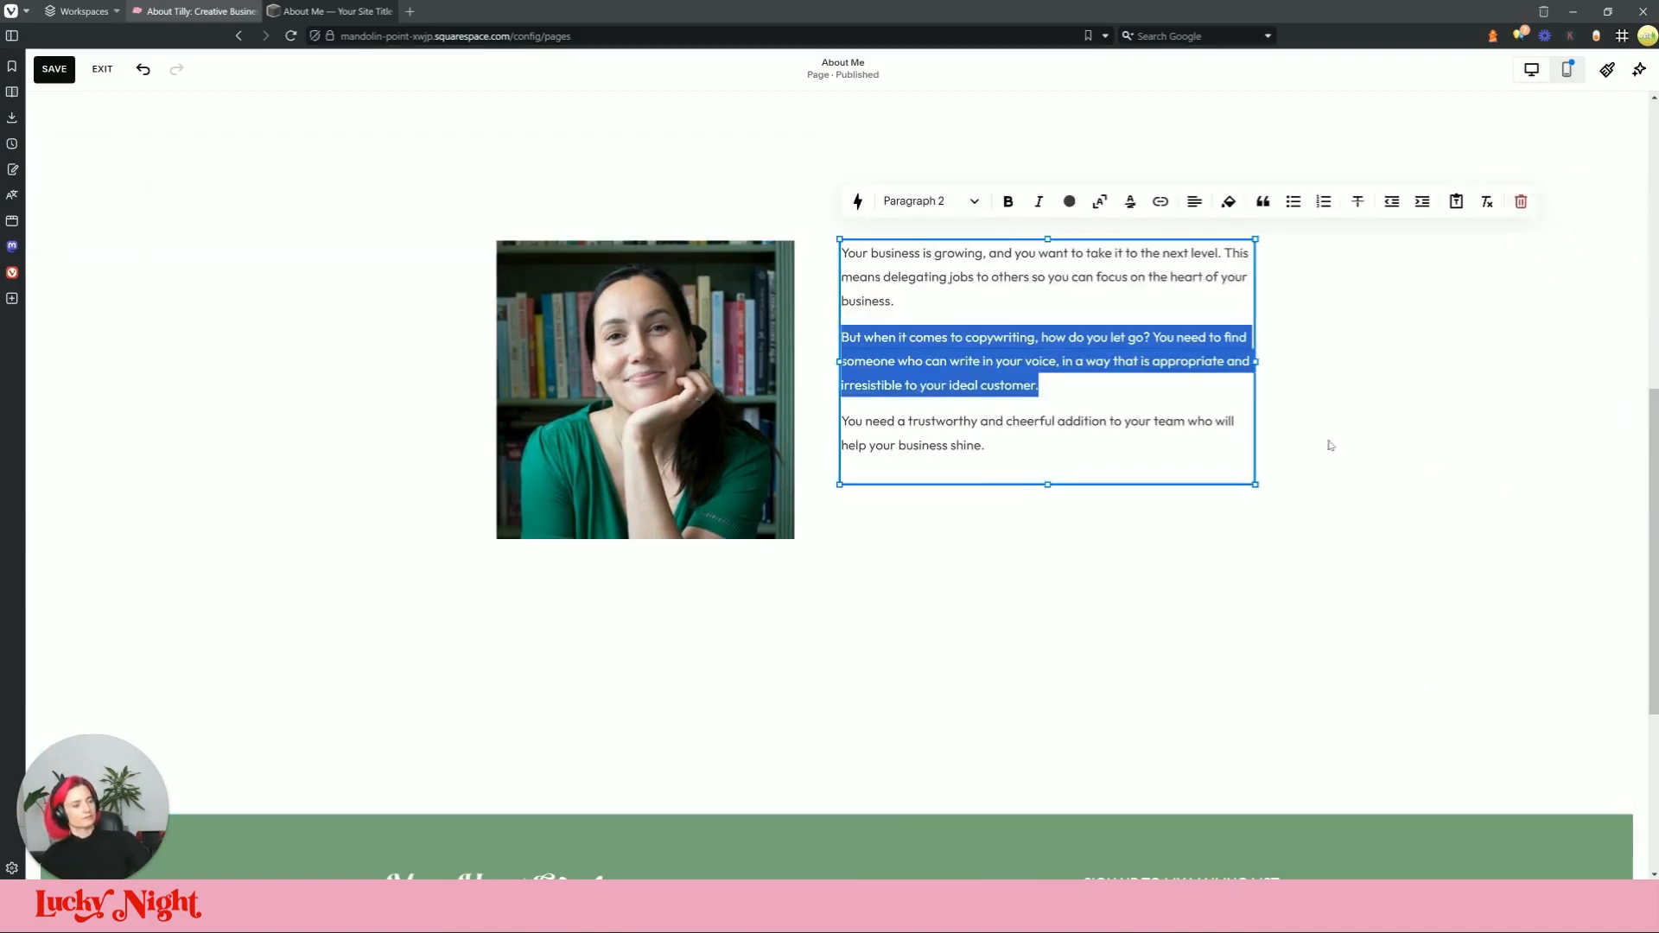
left_click(369, 14)
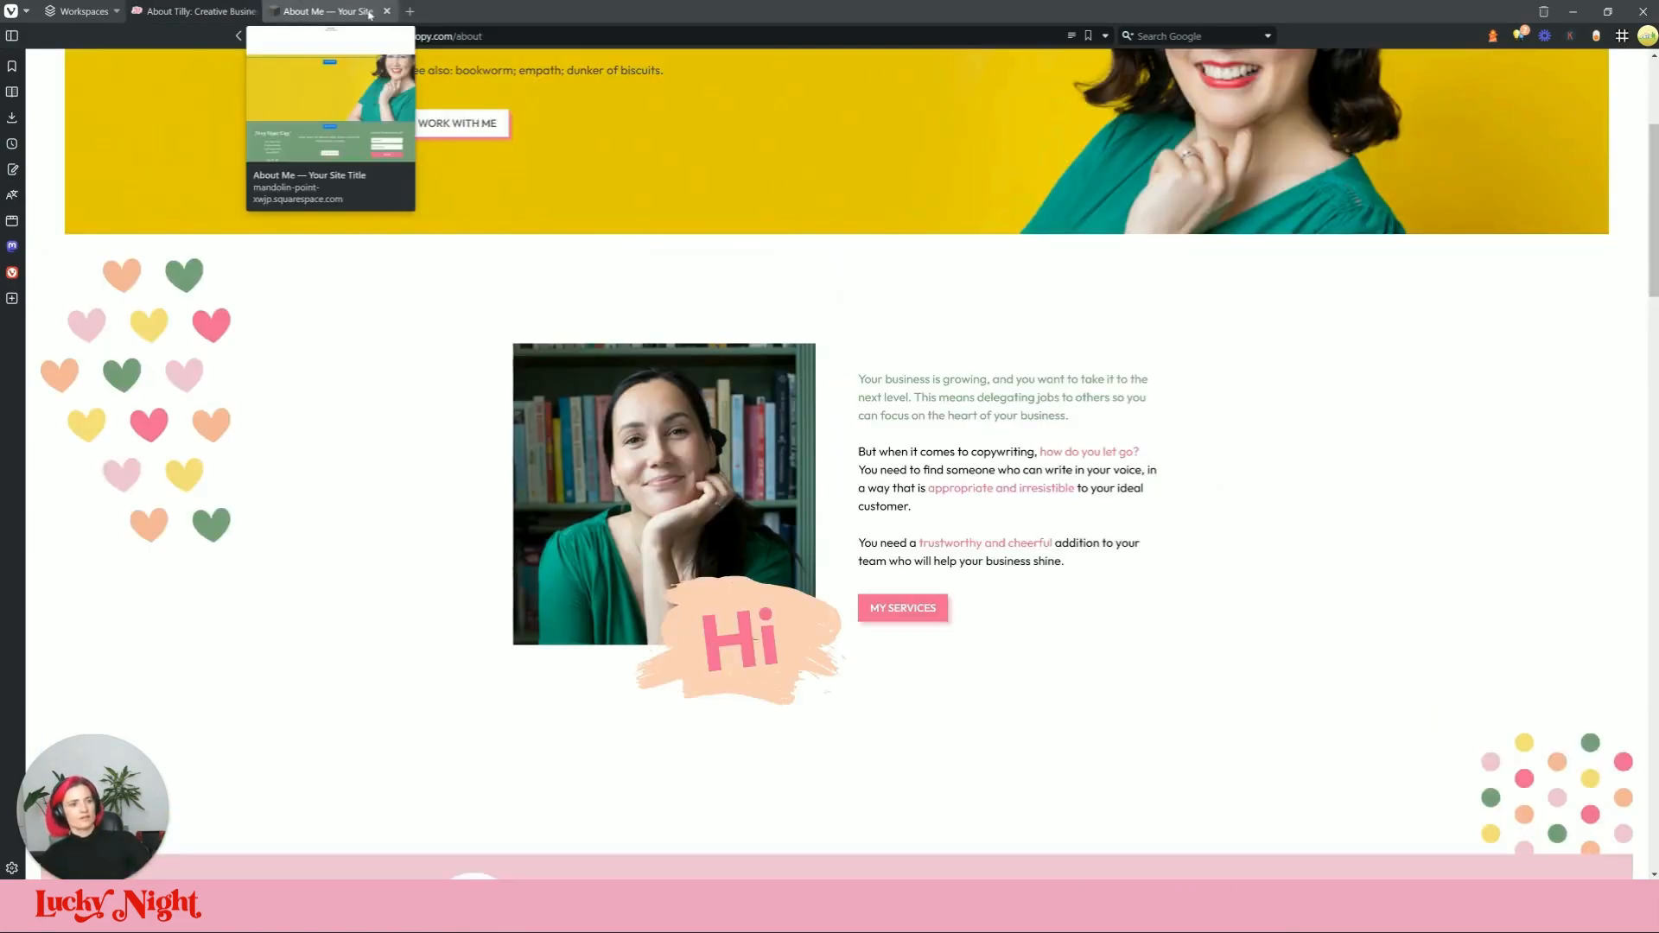
Step: Colour the first paragraph green
key("ctrl+Tab")
triple_click(935, 253)
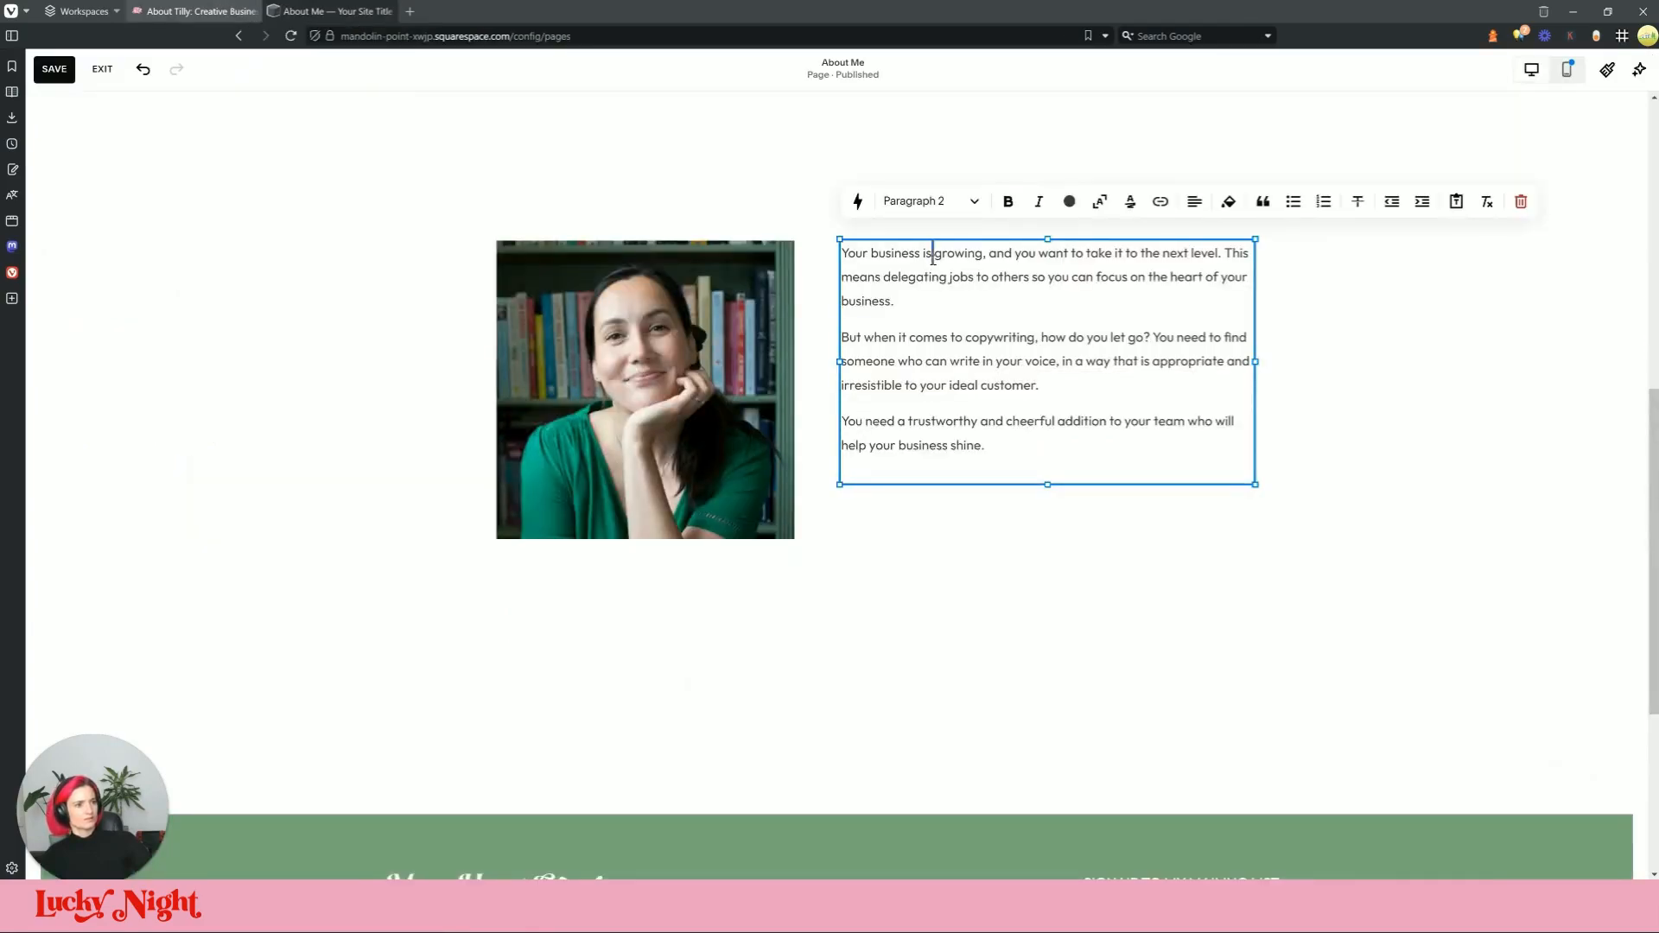
left_click(1069, 202)
left_click(1067, 281)
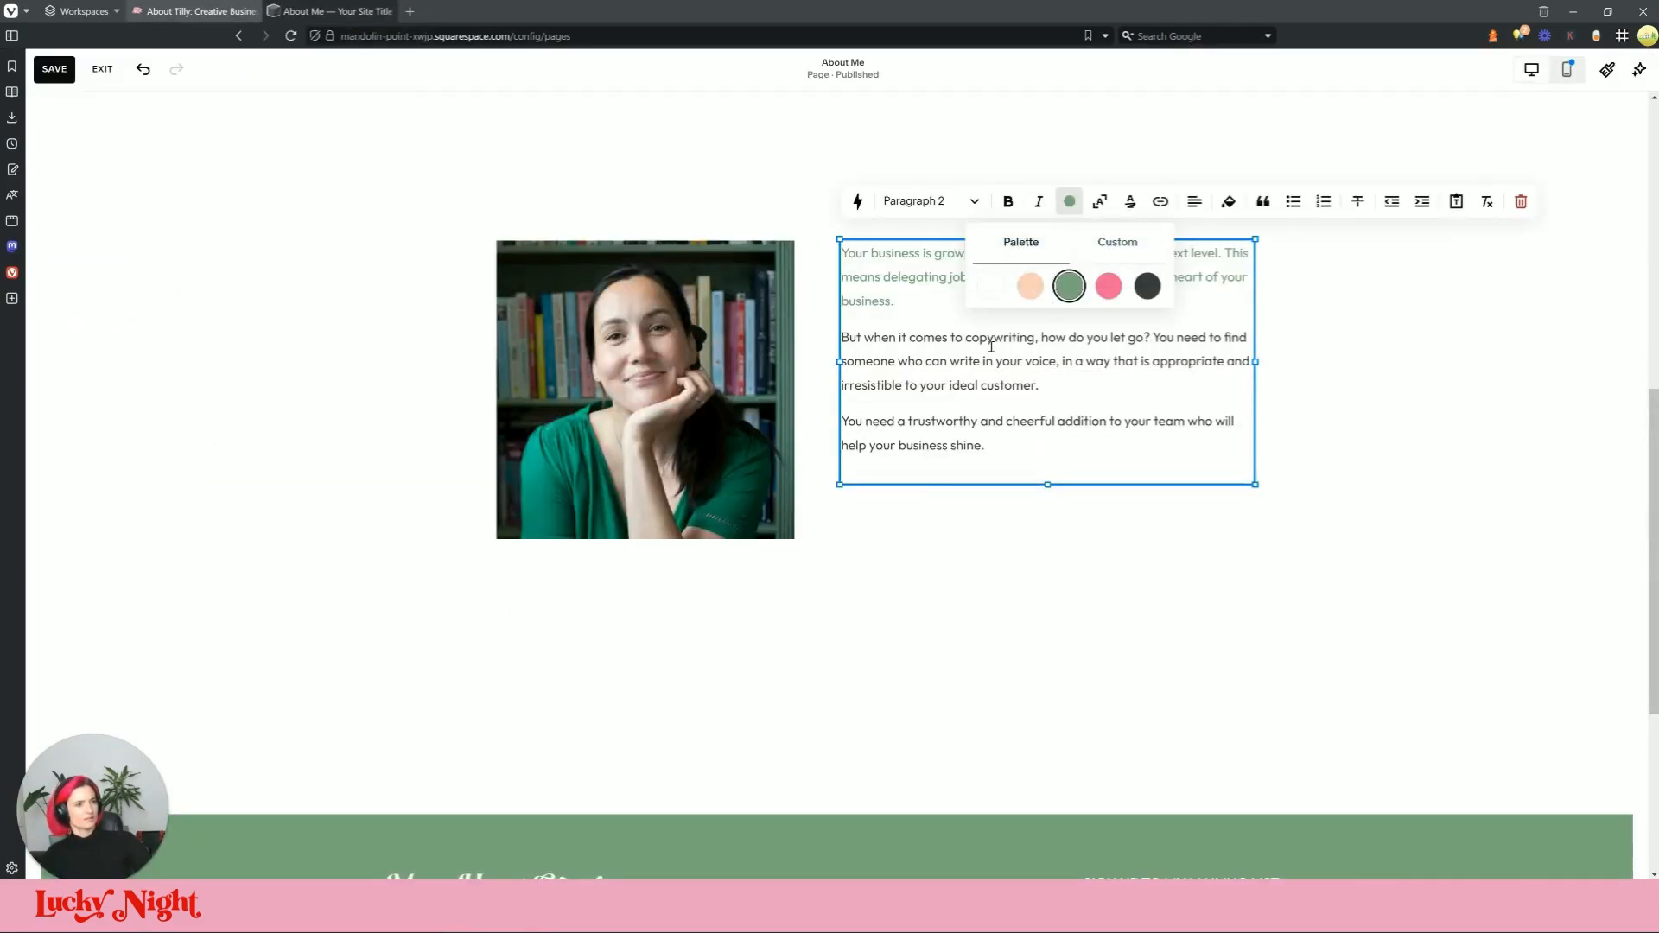
left_click(189, 11)
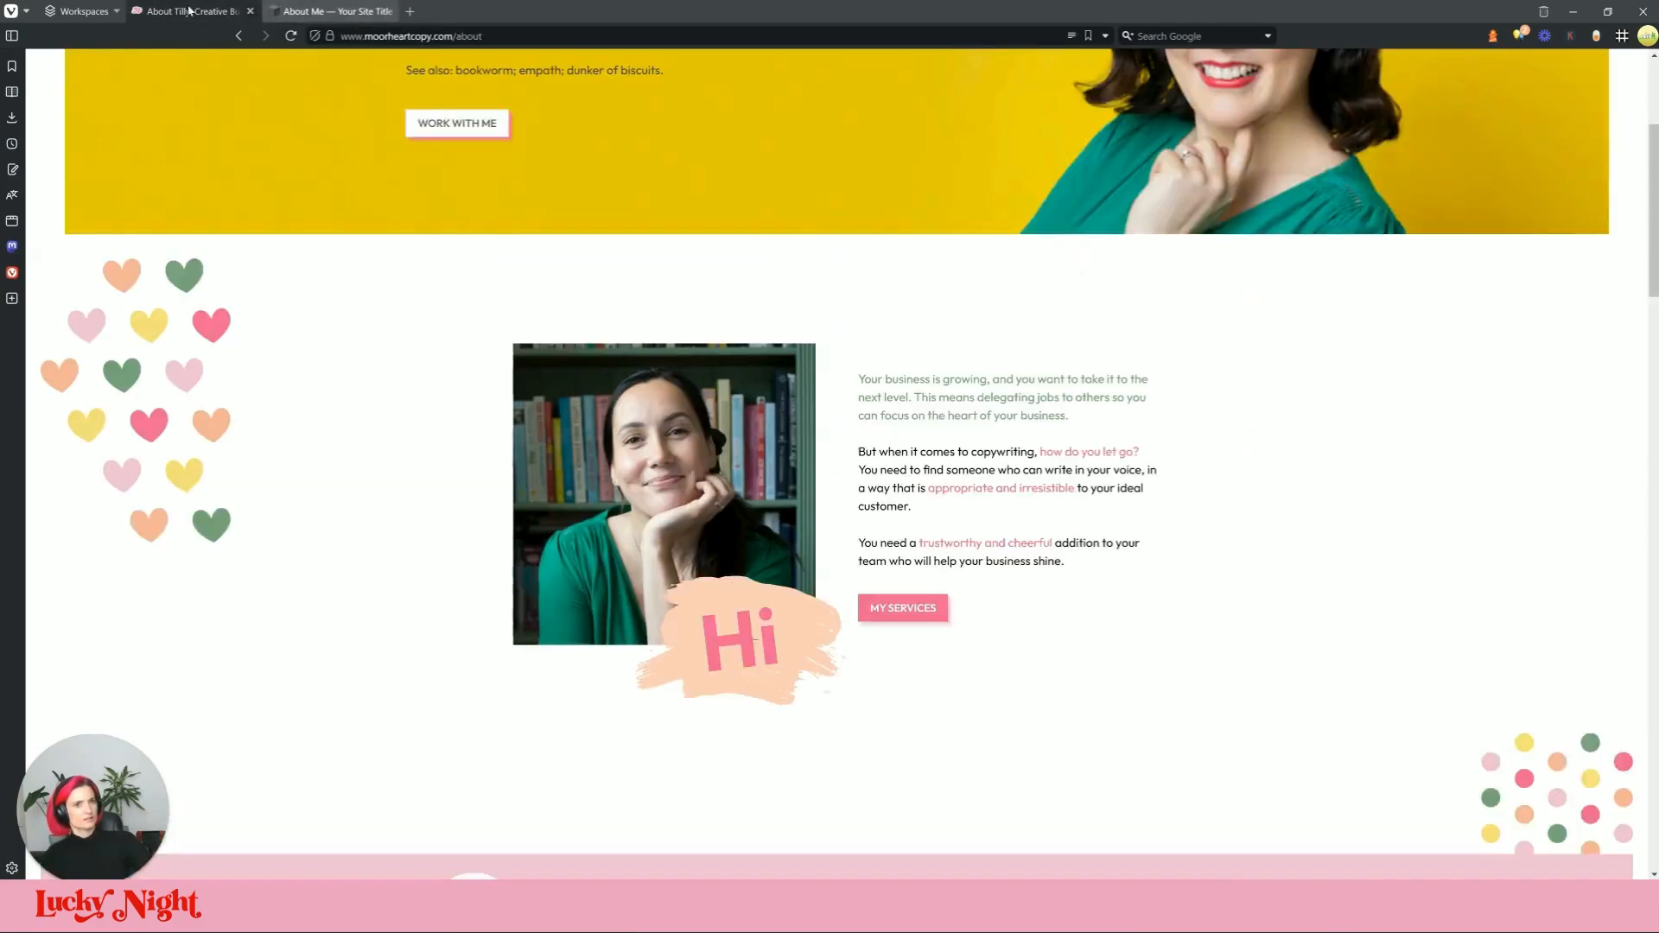
left_click(312, 11)
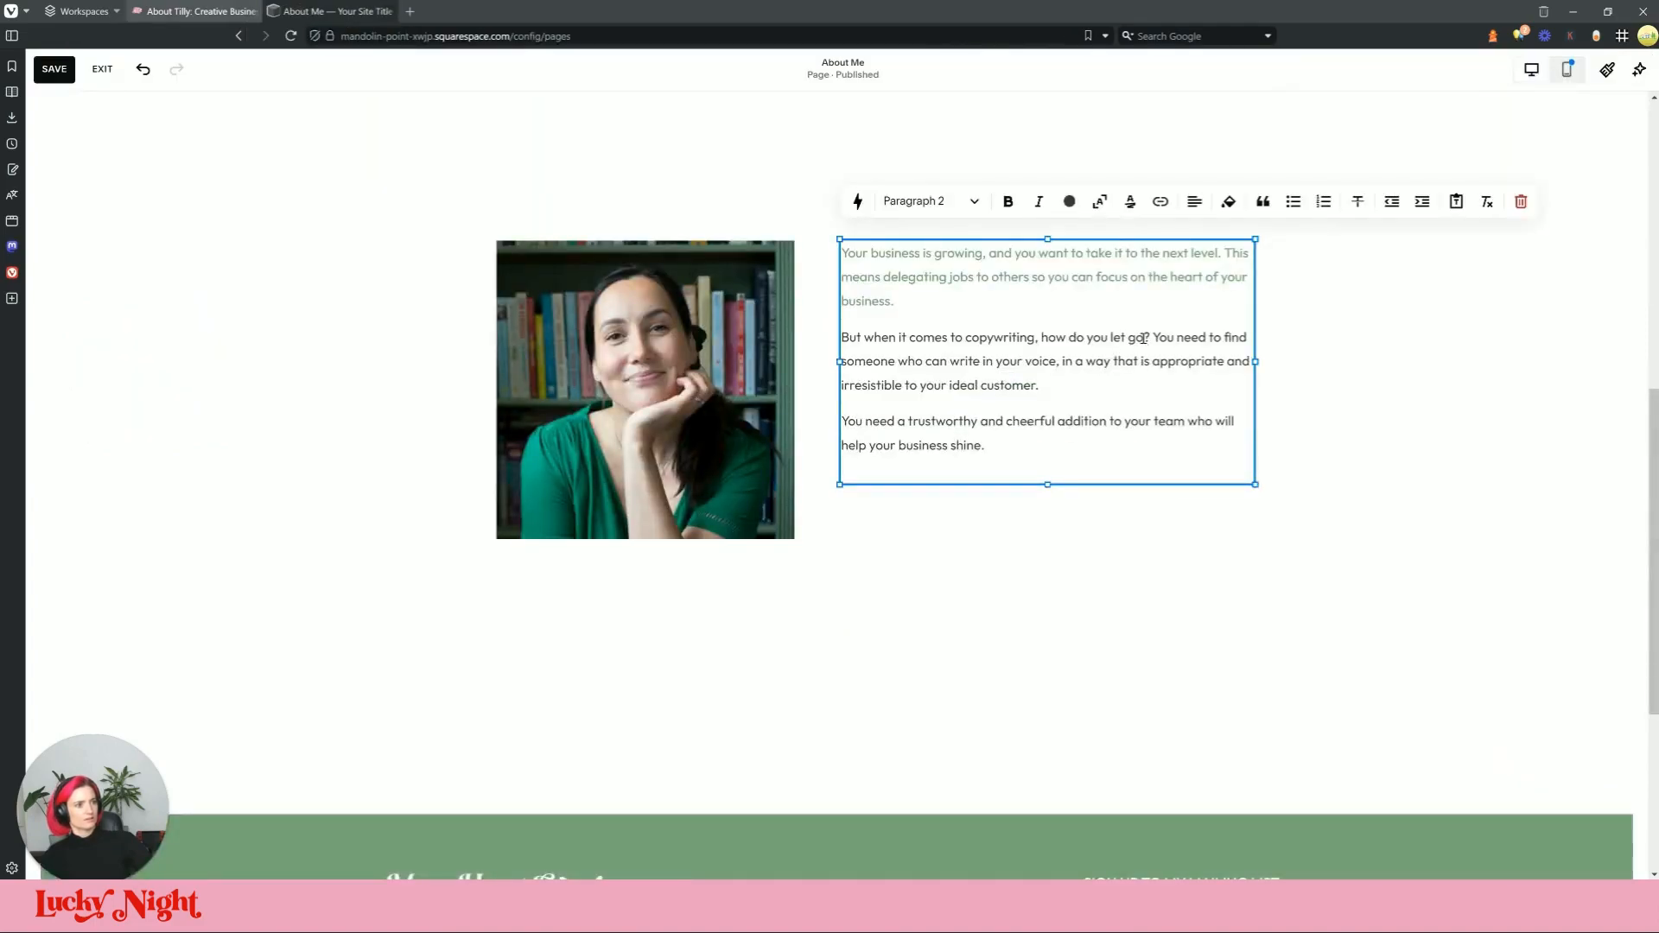
Step: Make 'how do you let go?' pink, keeping 'You need to find' on the same line
left_click_drag(1148, 338, 1063, 338)
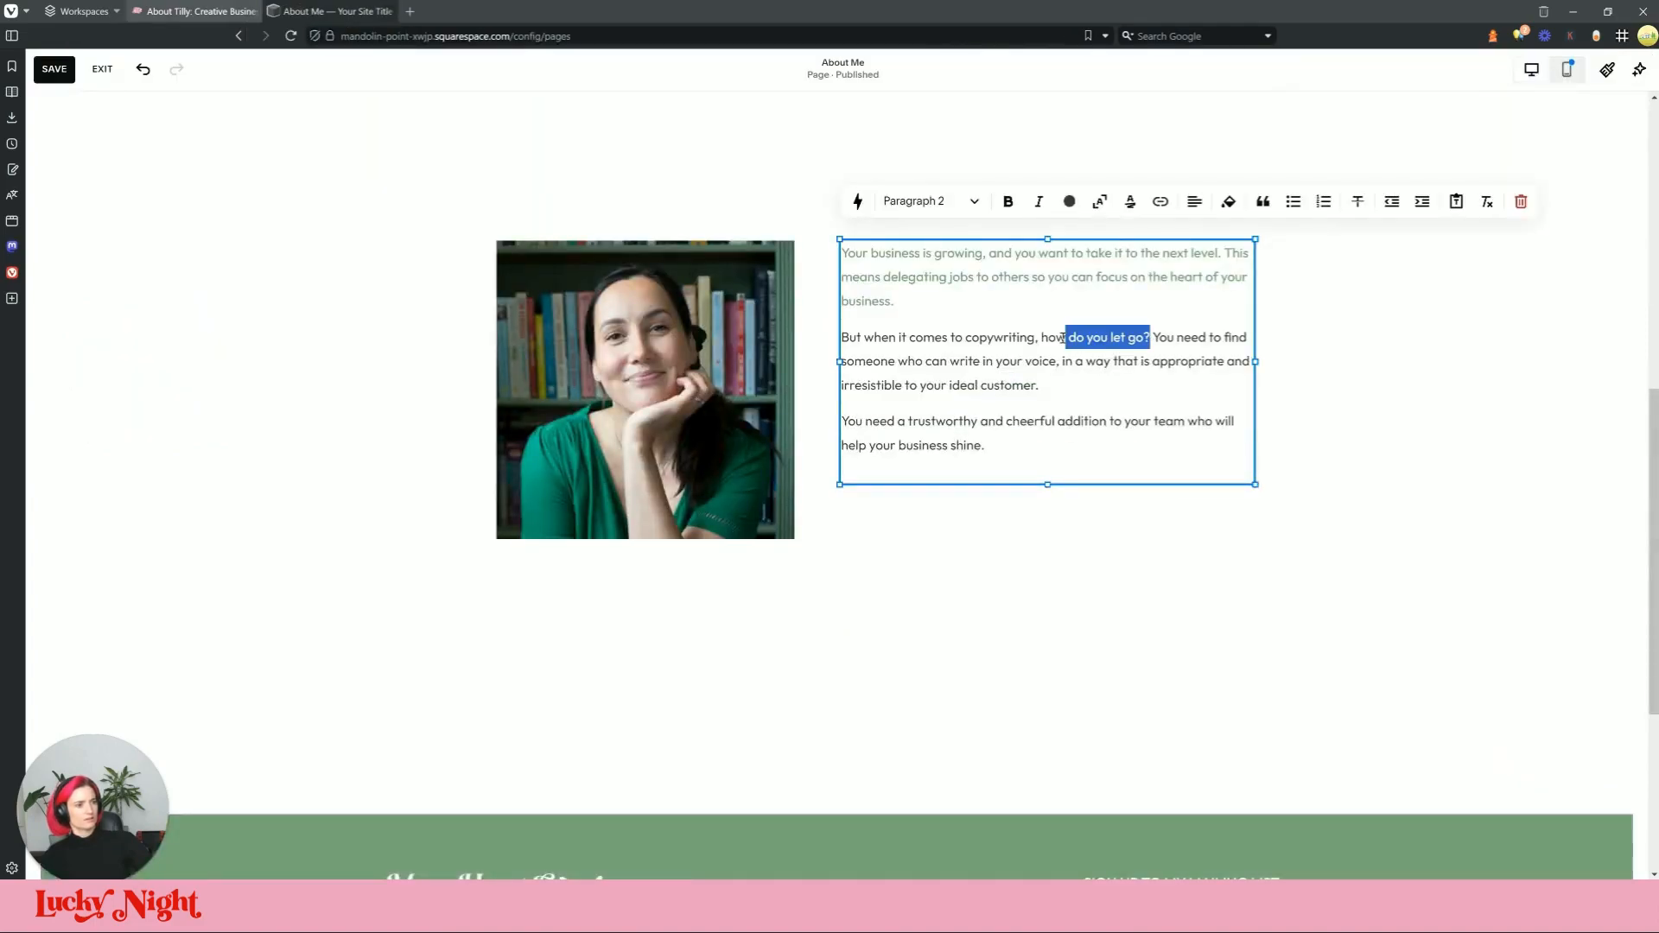
left_click(1068, 202)
left_click(1110, 284)
left_click(1162, 339)
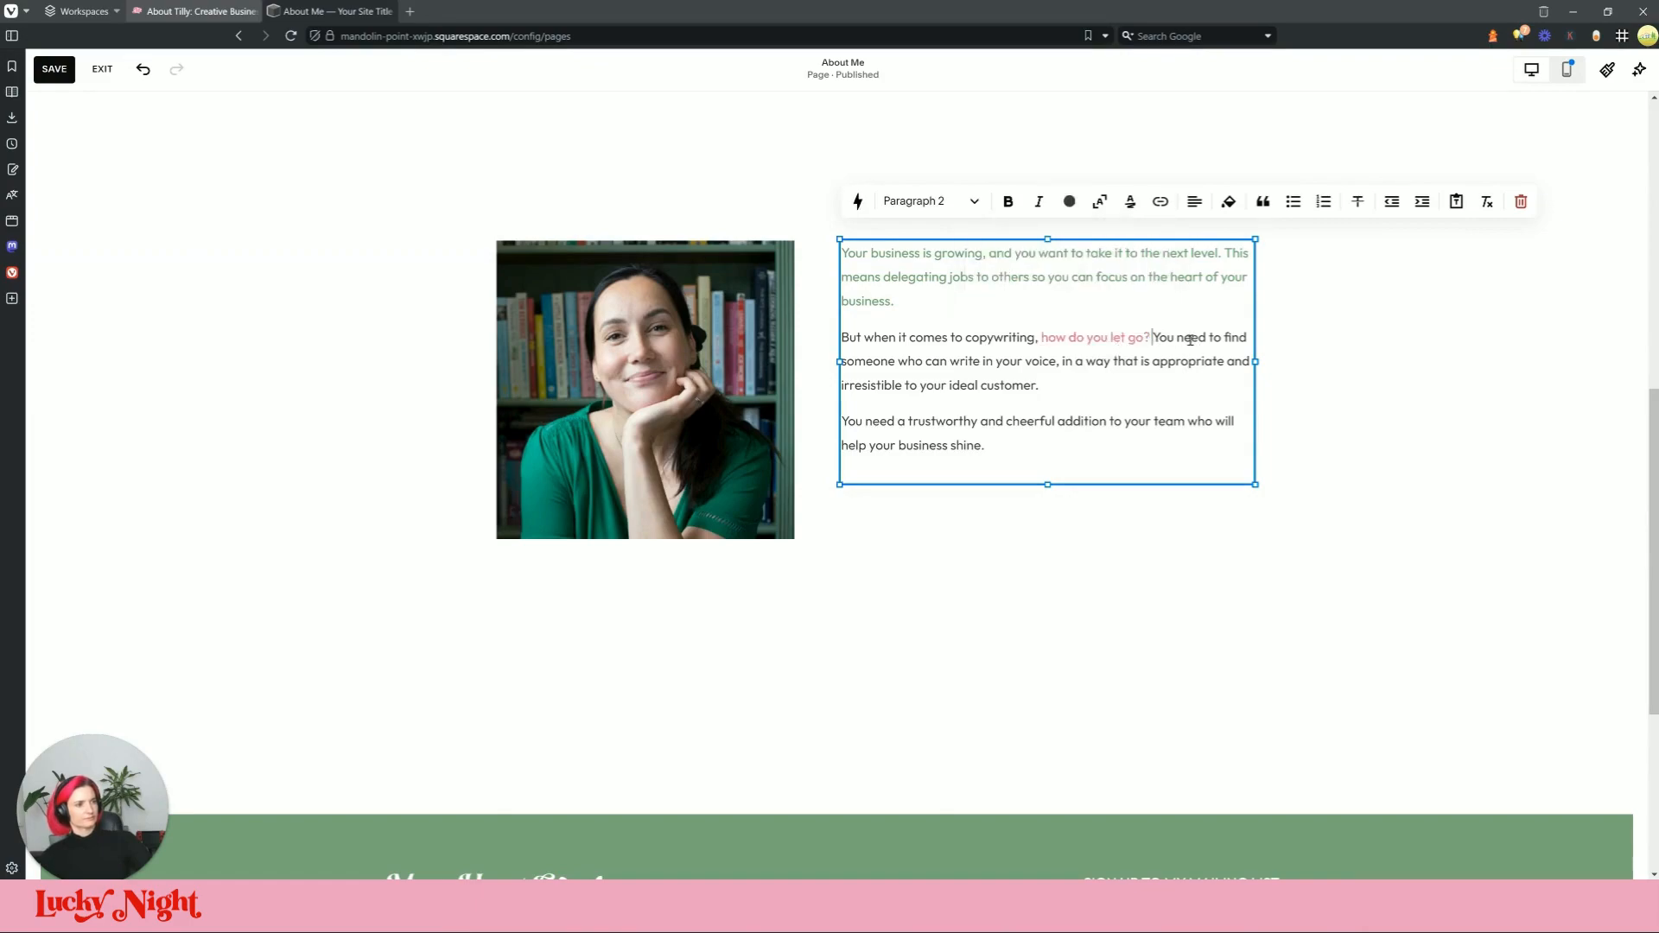
key("Return")
left_click(342, 11)
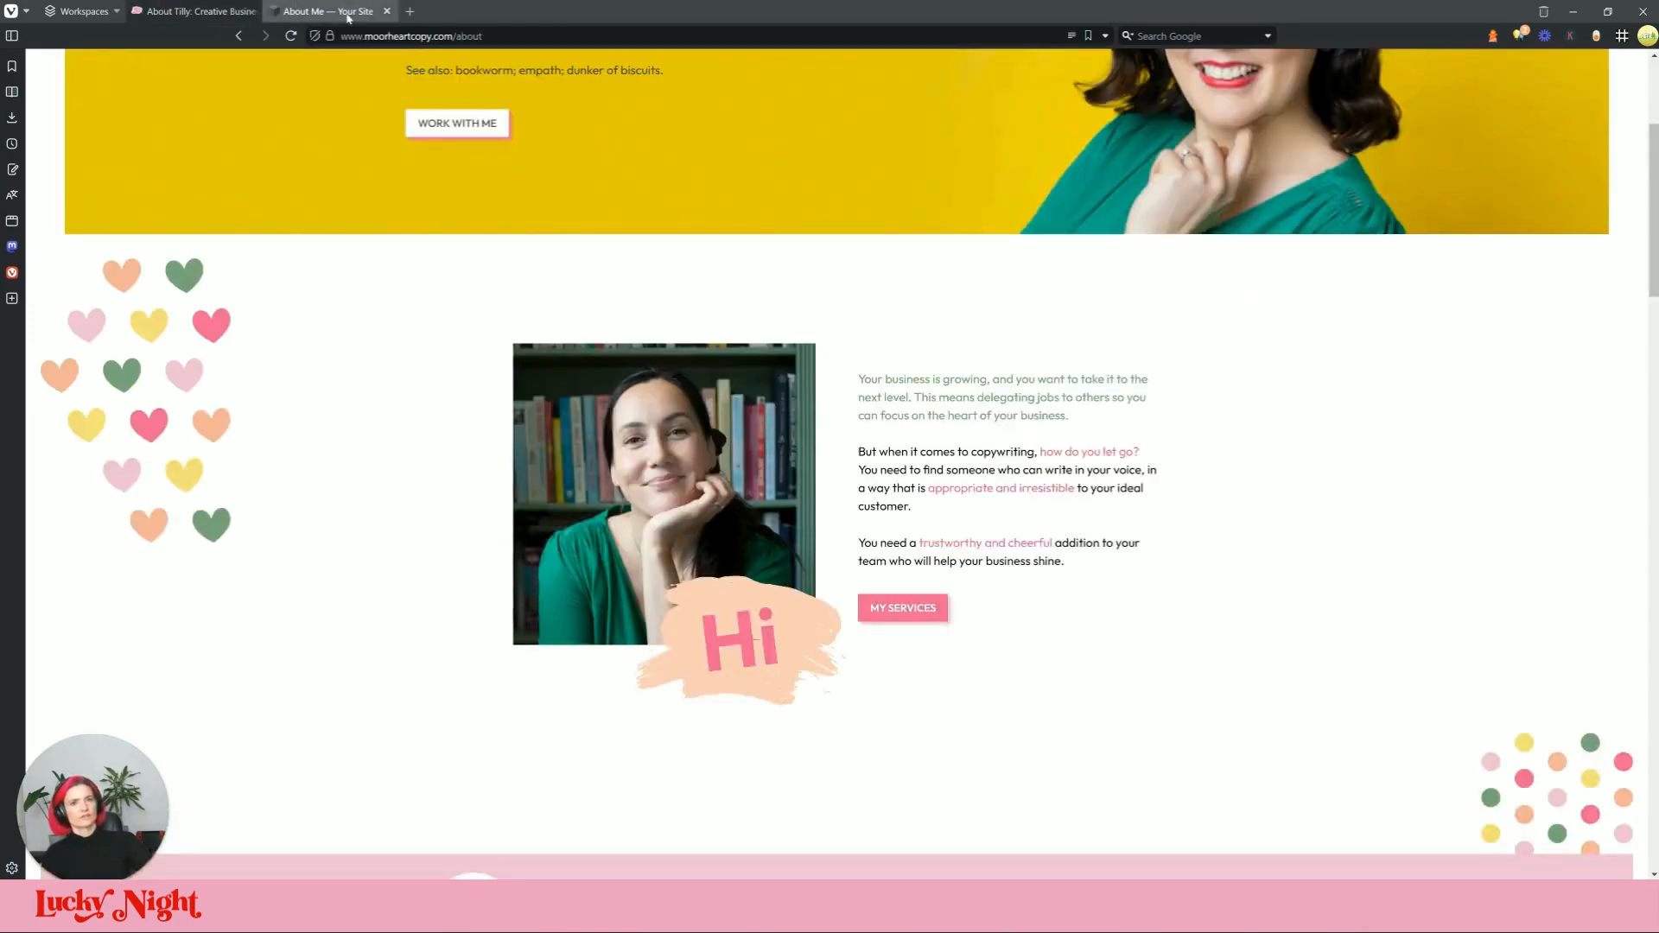
key("ctrl+Tab")
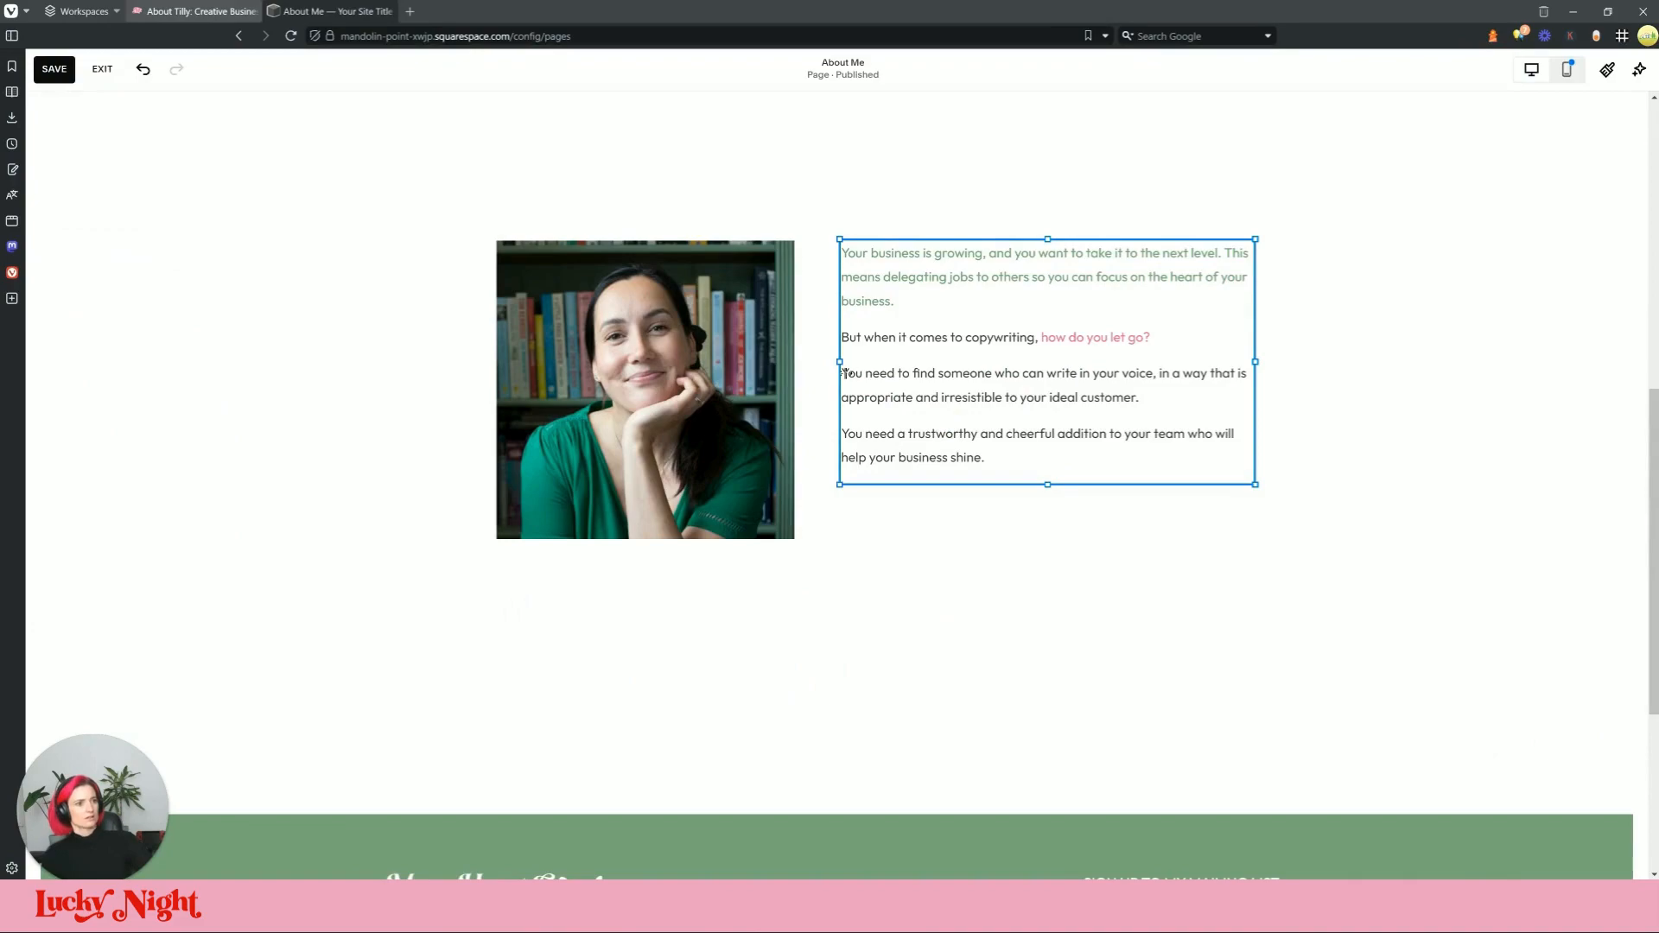
left_click(896, 375)
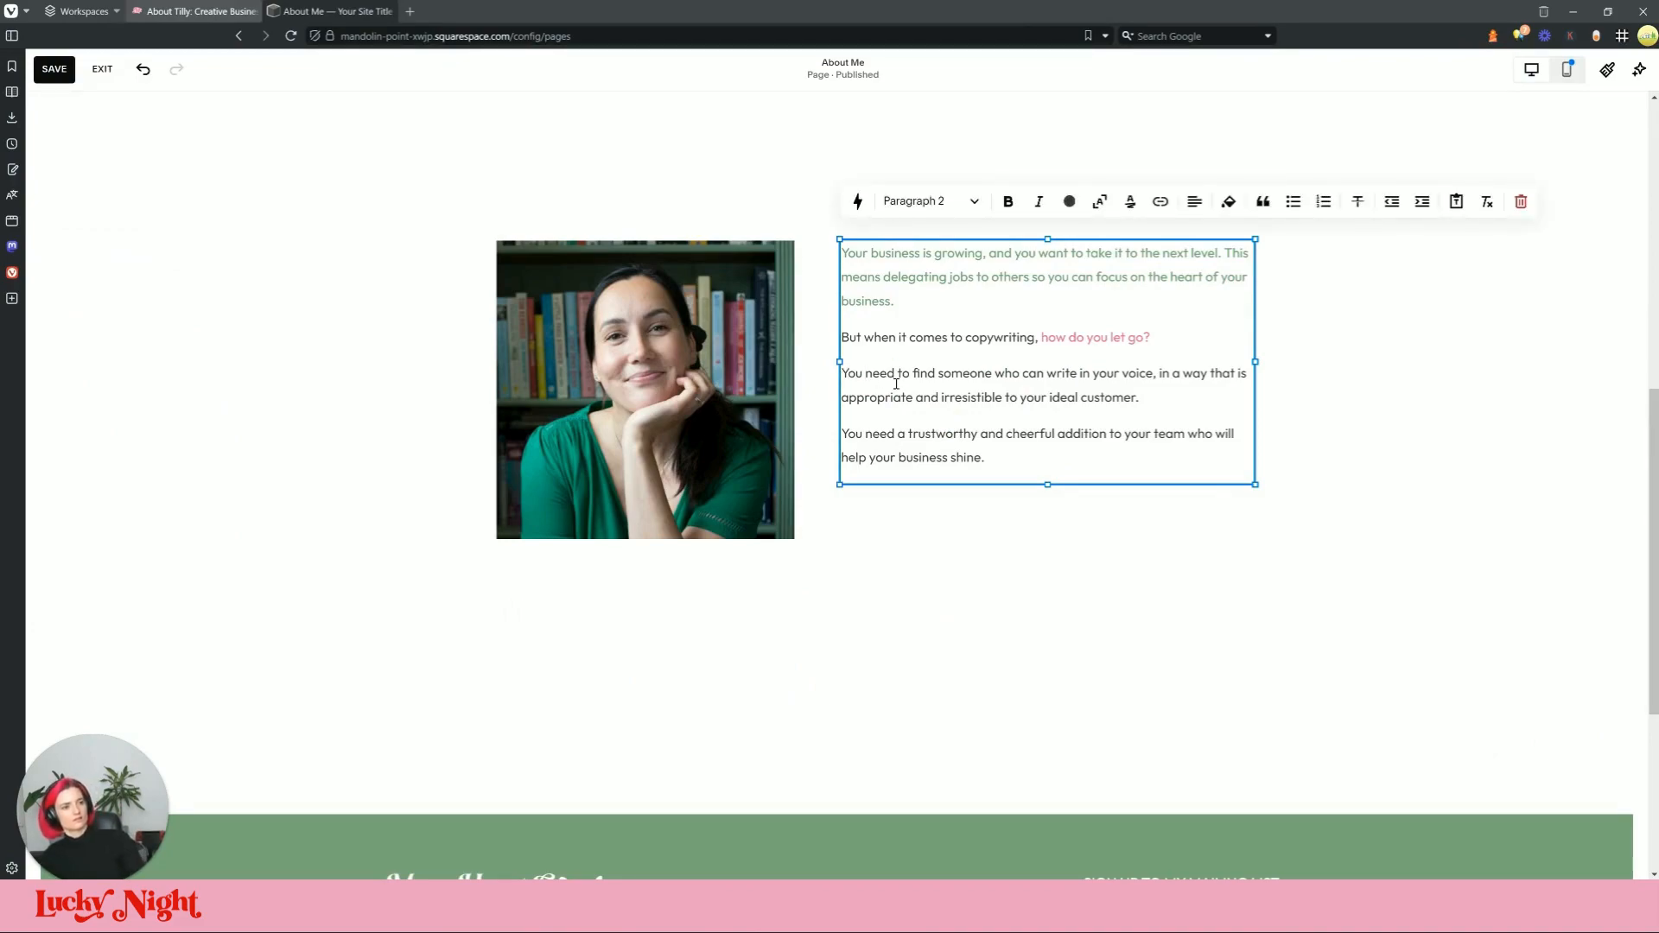
key("BackSpace")
Step: Narrow the text block so it rewraps and shift the photo-and-text group right
left_click_drag(1241, 359, 1182, 372)
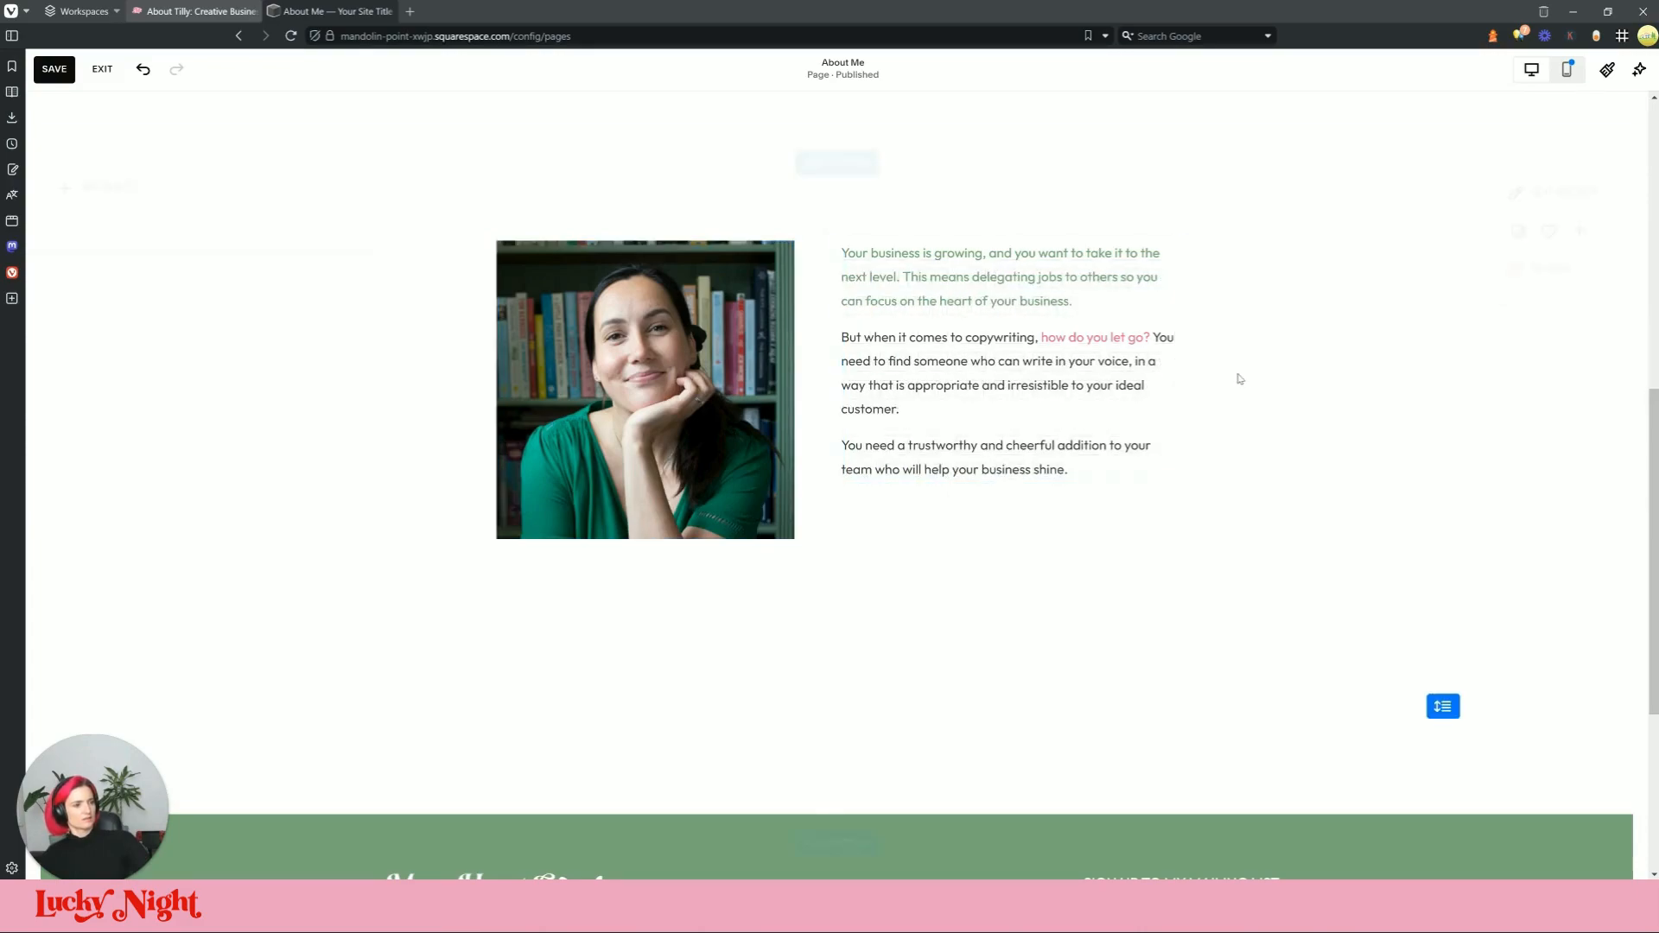
left_click_drag(643, 432, 691, 437)
left_click(795, 557)
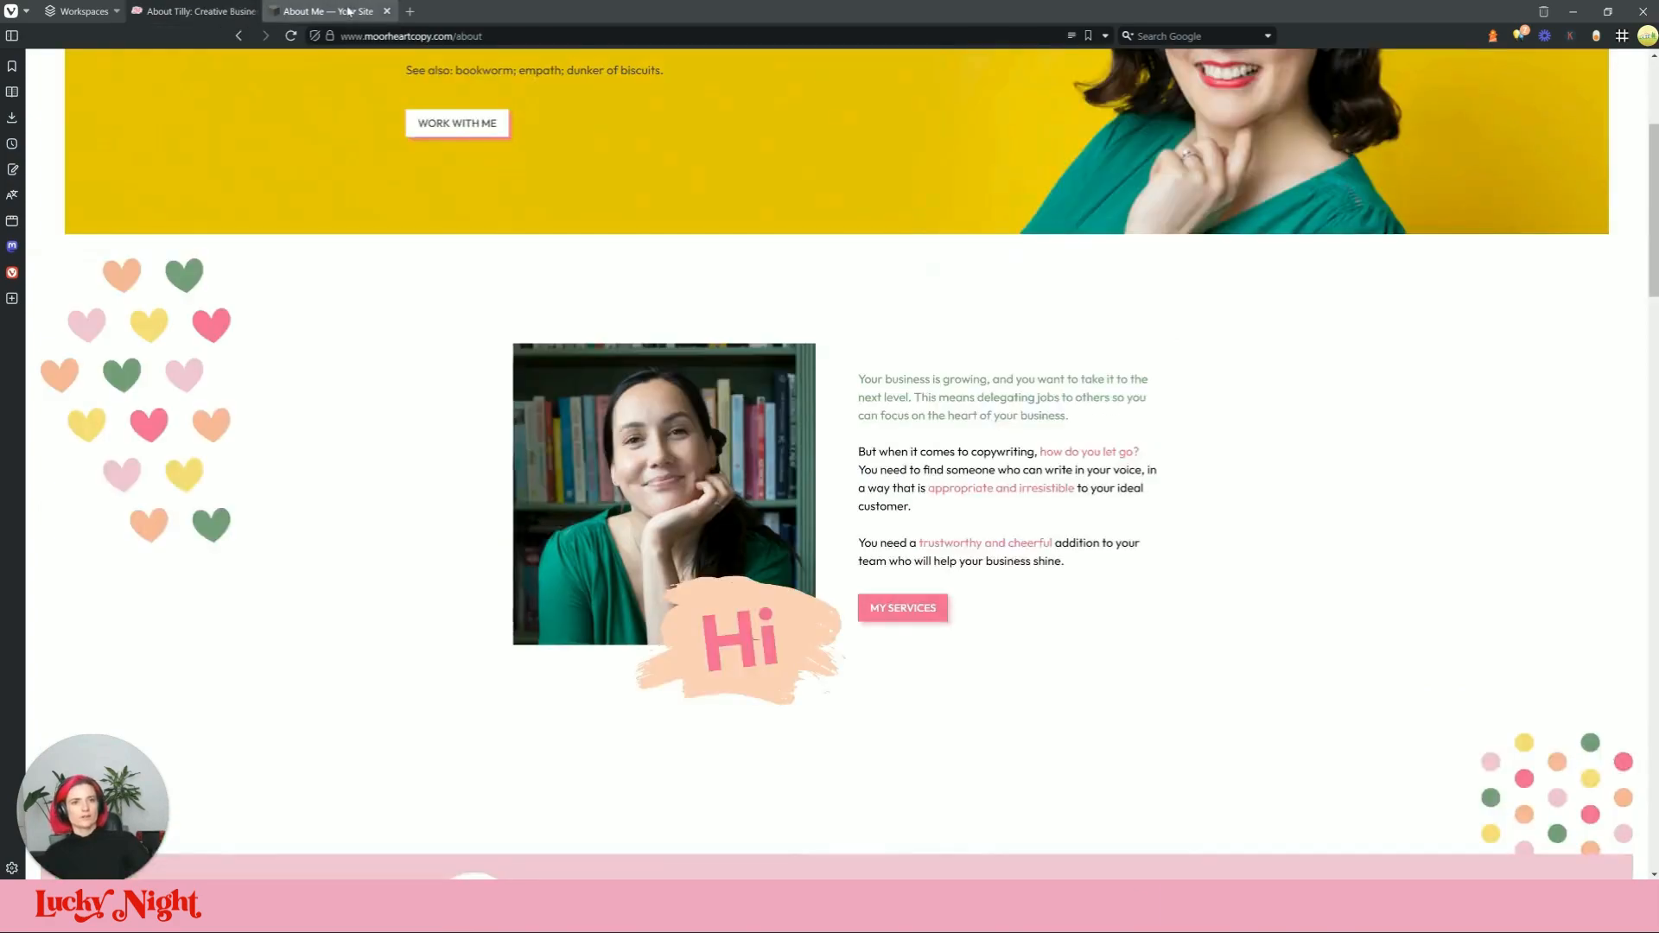
left_click(346, 11)
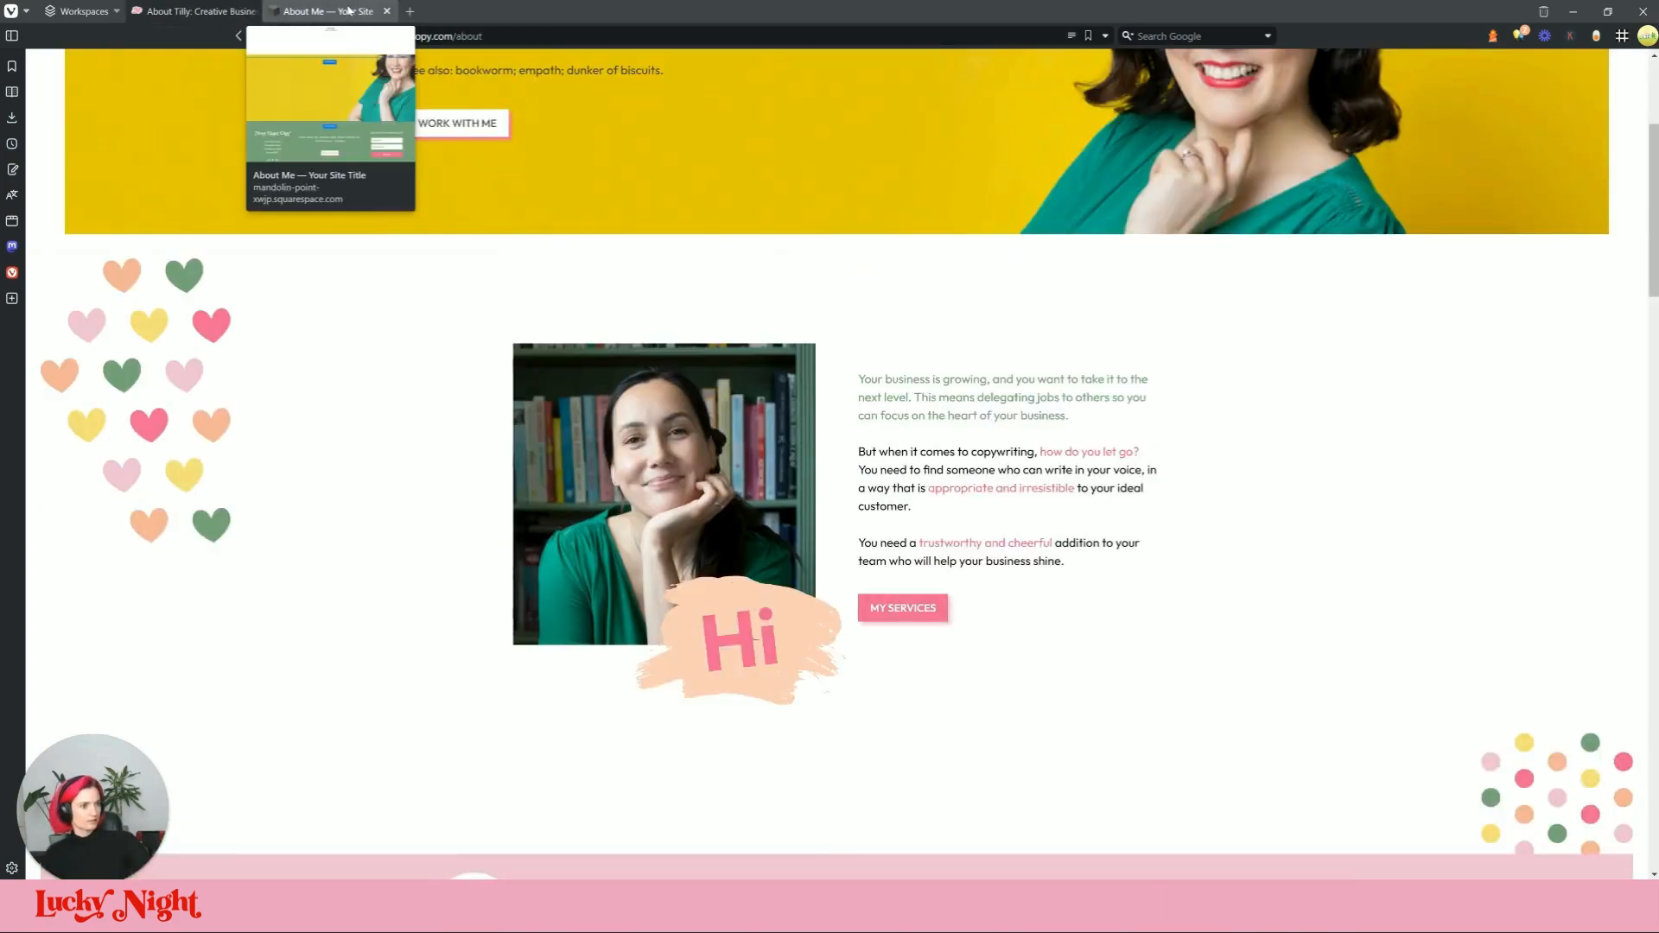
left_click(349, 11)
Step: Make 'appropriate and irresistible' pink
left_click(1057, 384)
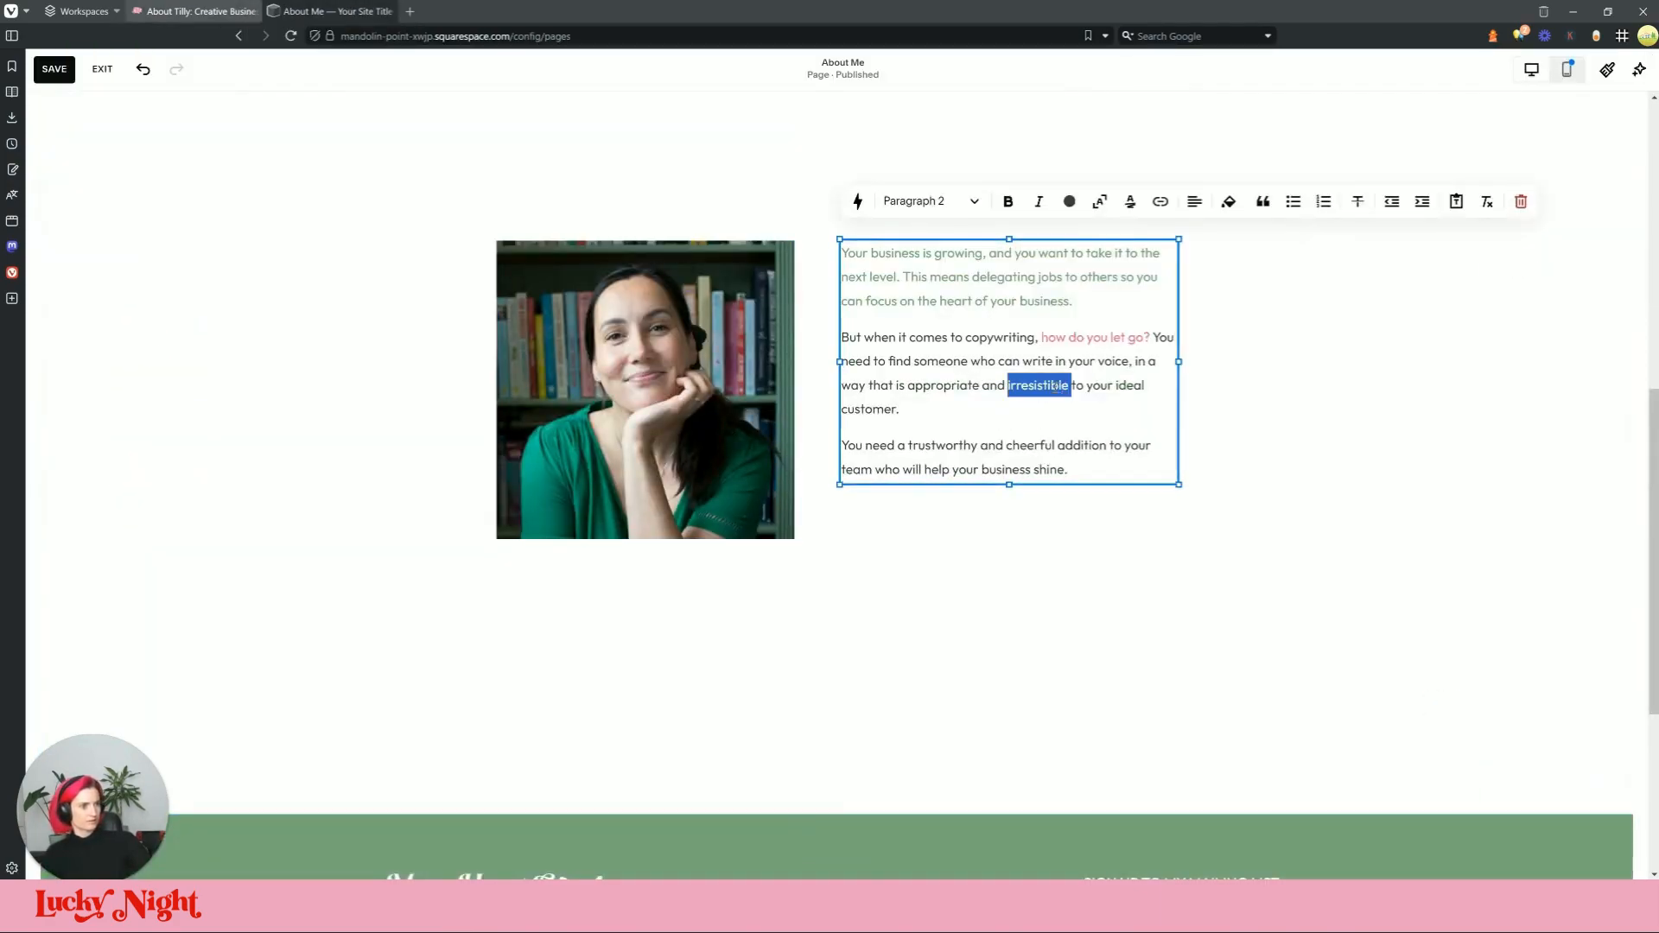
left_click_drag(1068, 384, 911, 394)
left_click(1069, 201)
left_click(1108, 285)
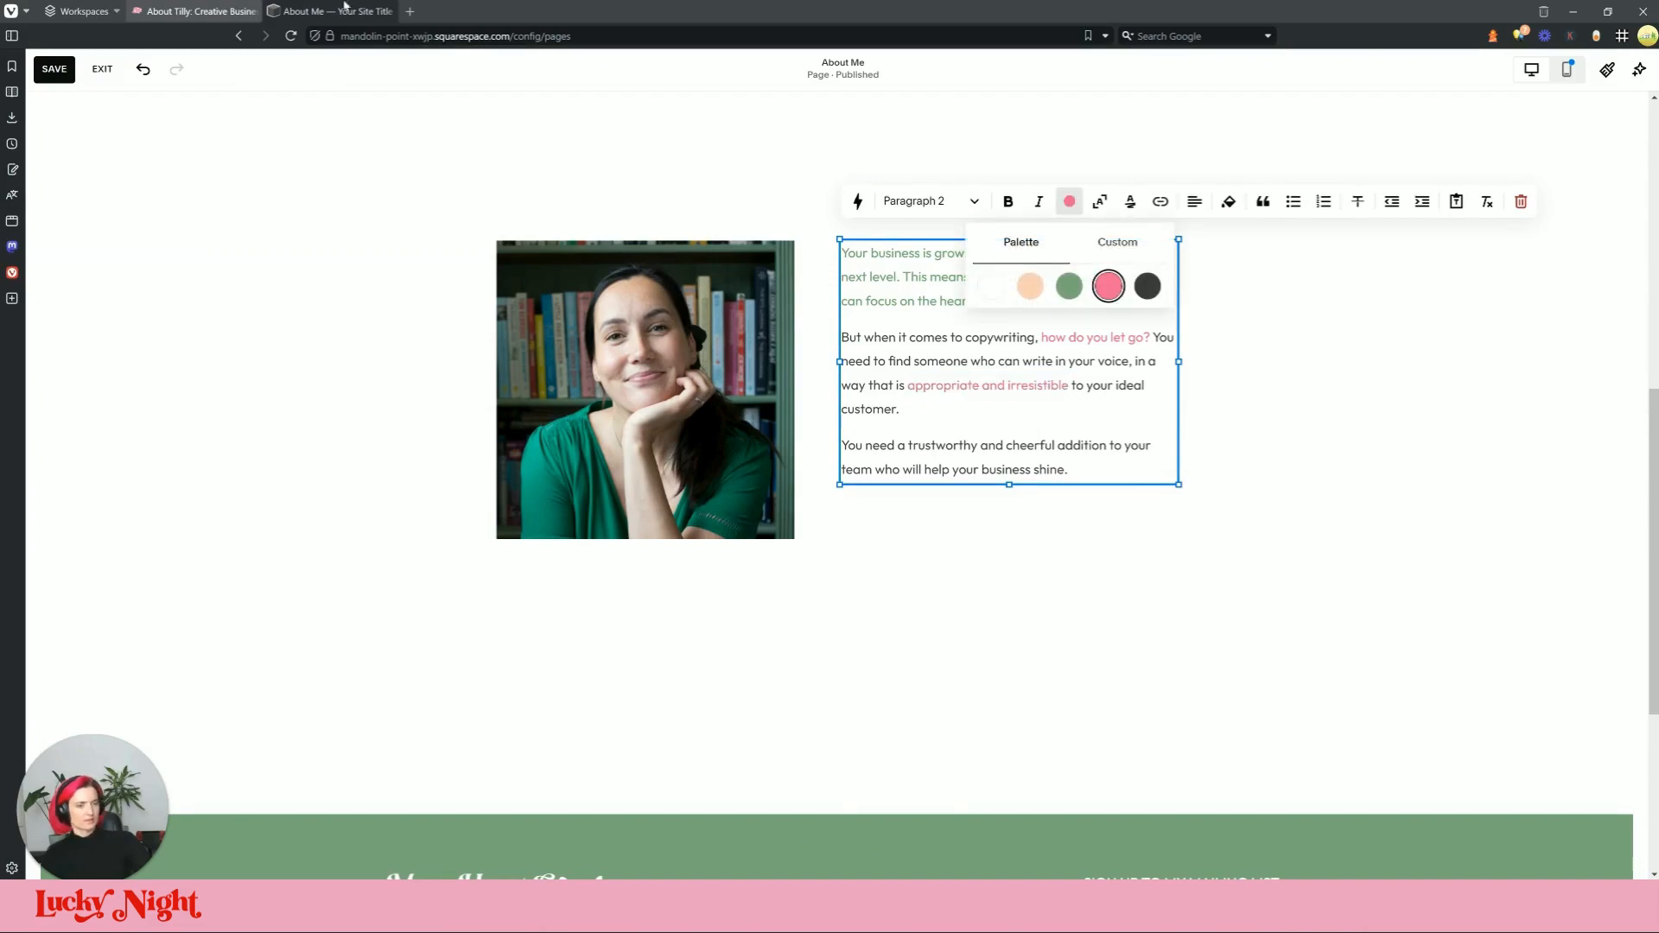
left_click(193, 9)
left_click(358, 12)
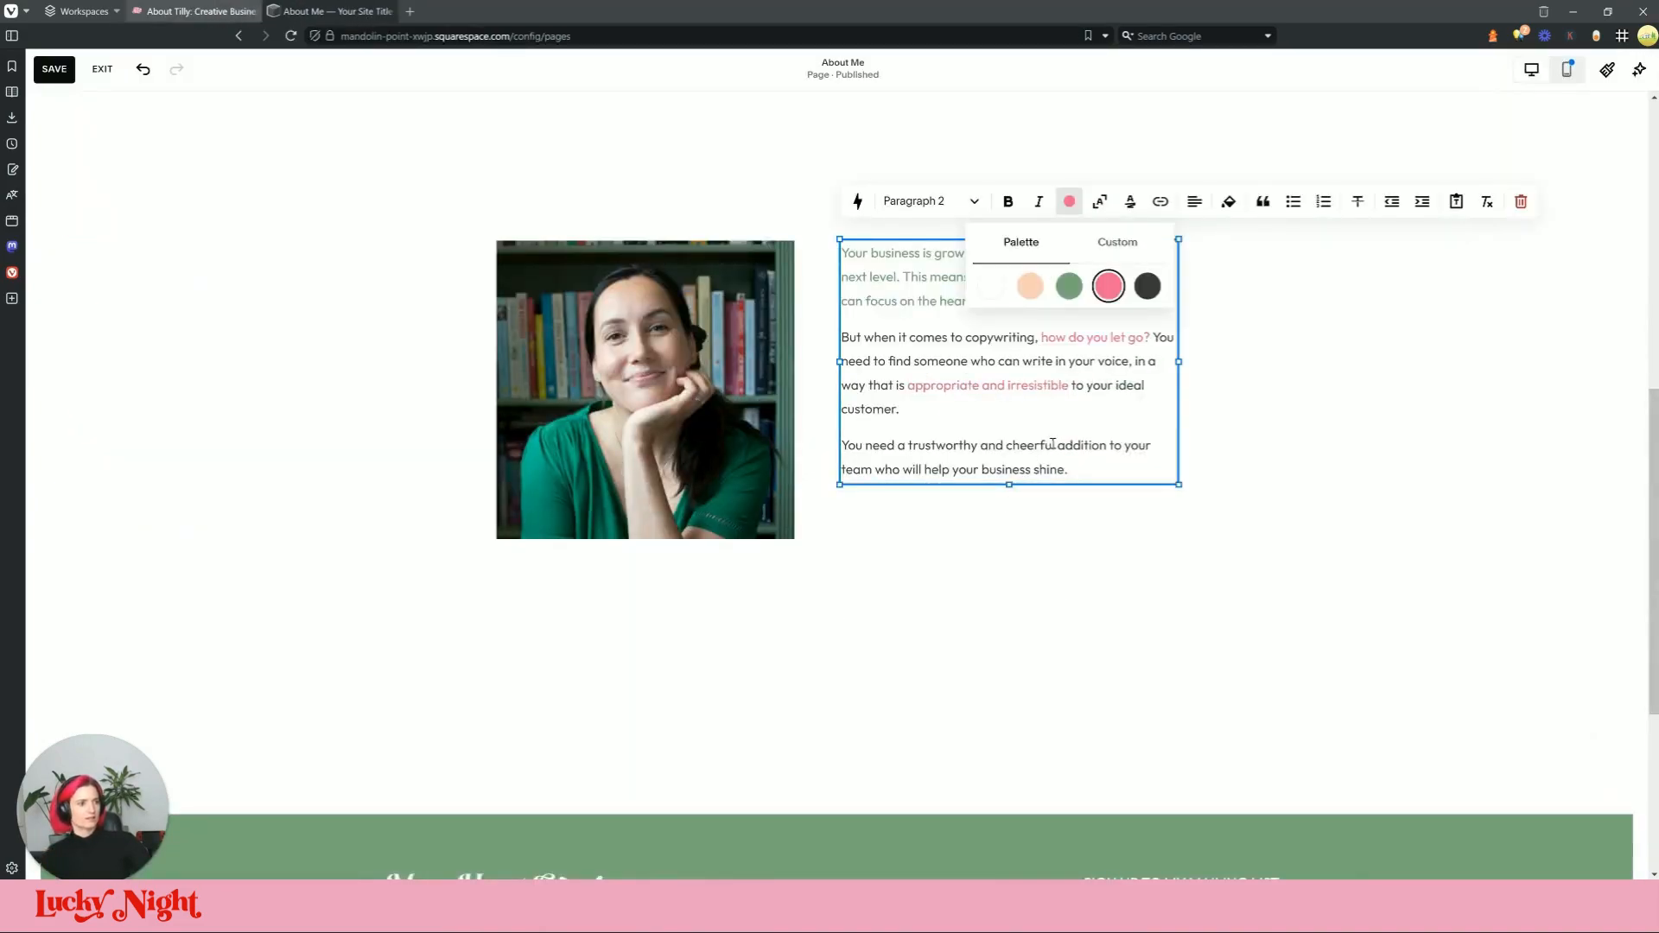
Step: Make 'trustworthy and cheerful' pink
left_click_drag(1056, 445, 918, 447)
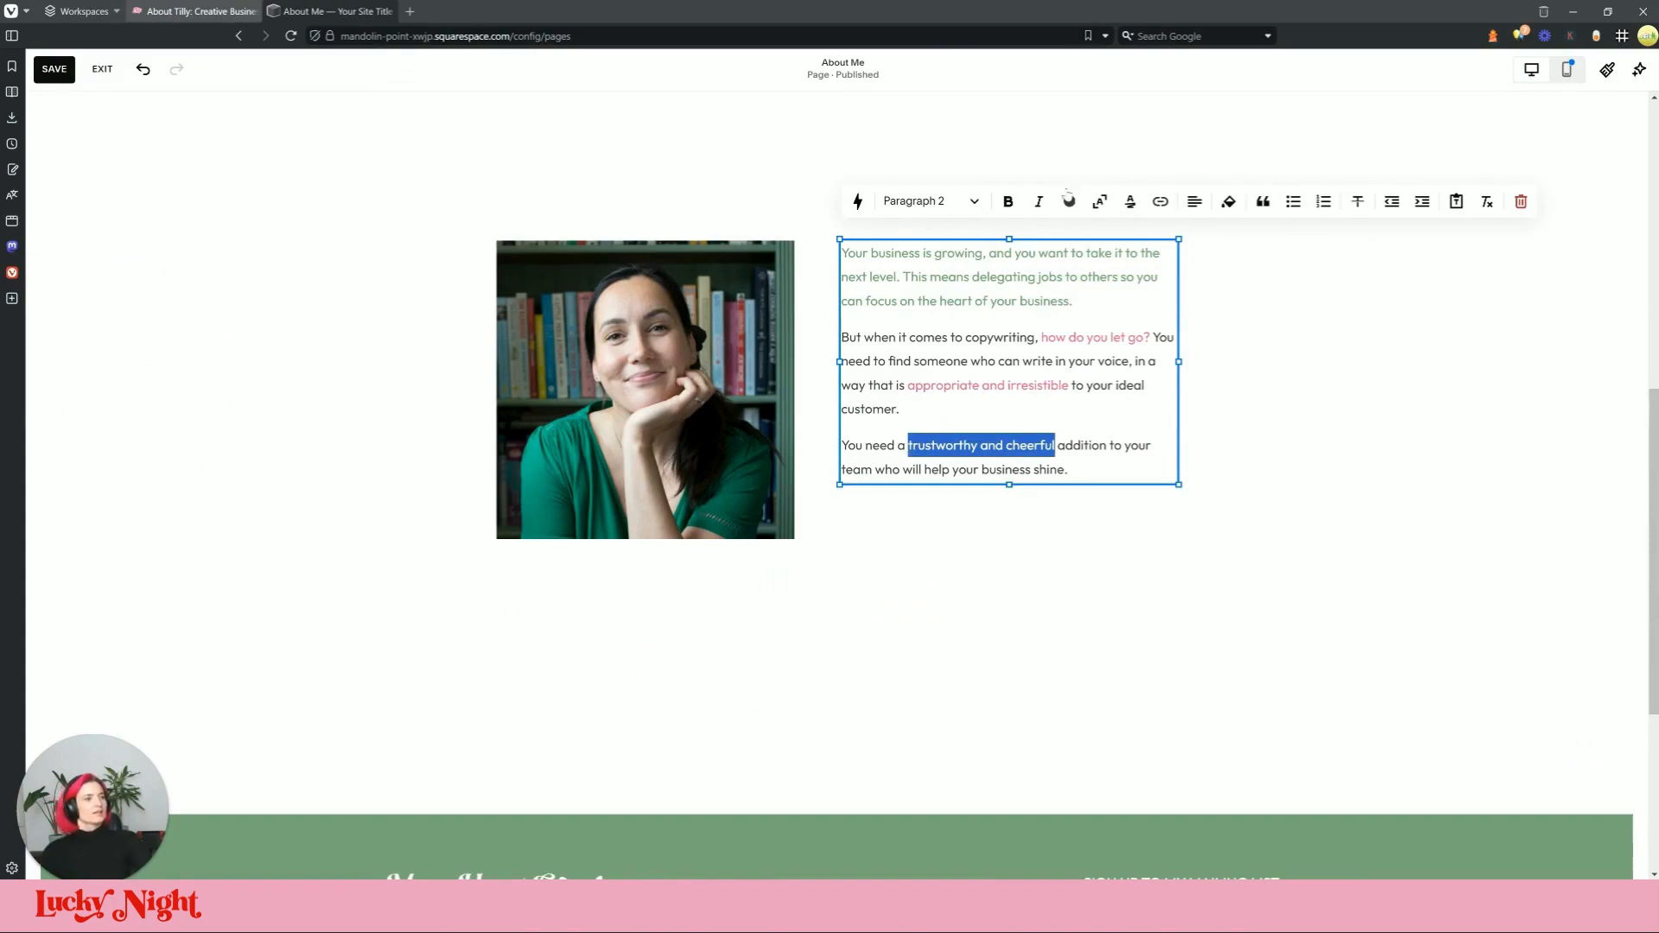
left_click(1069, 200)
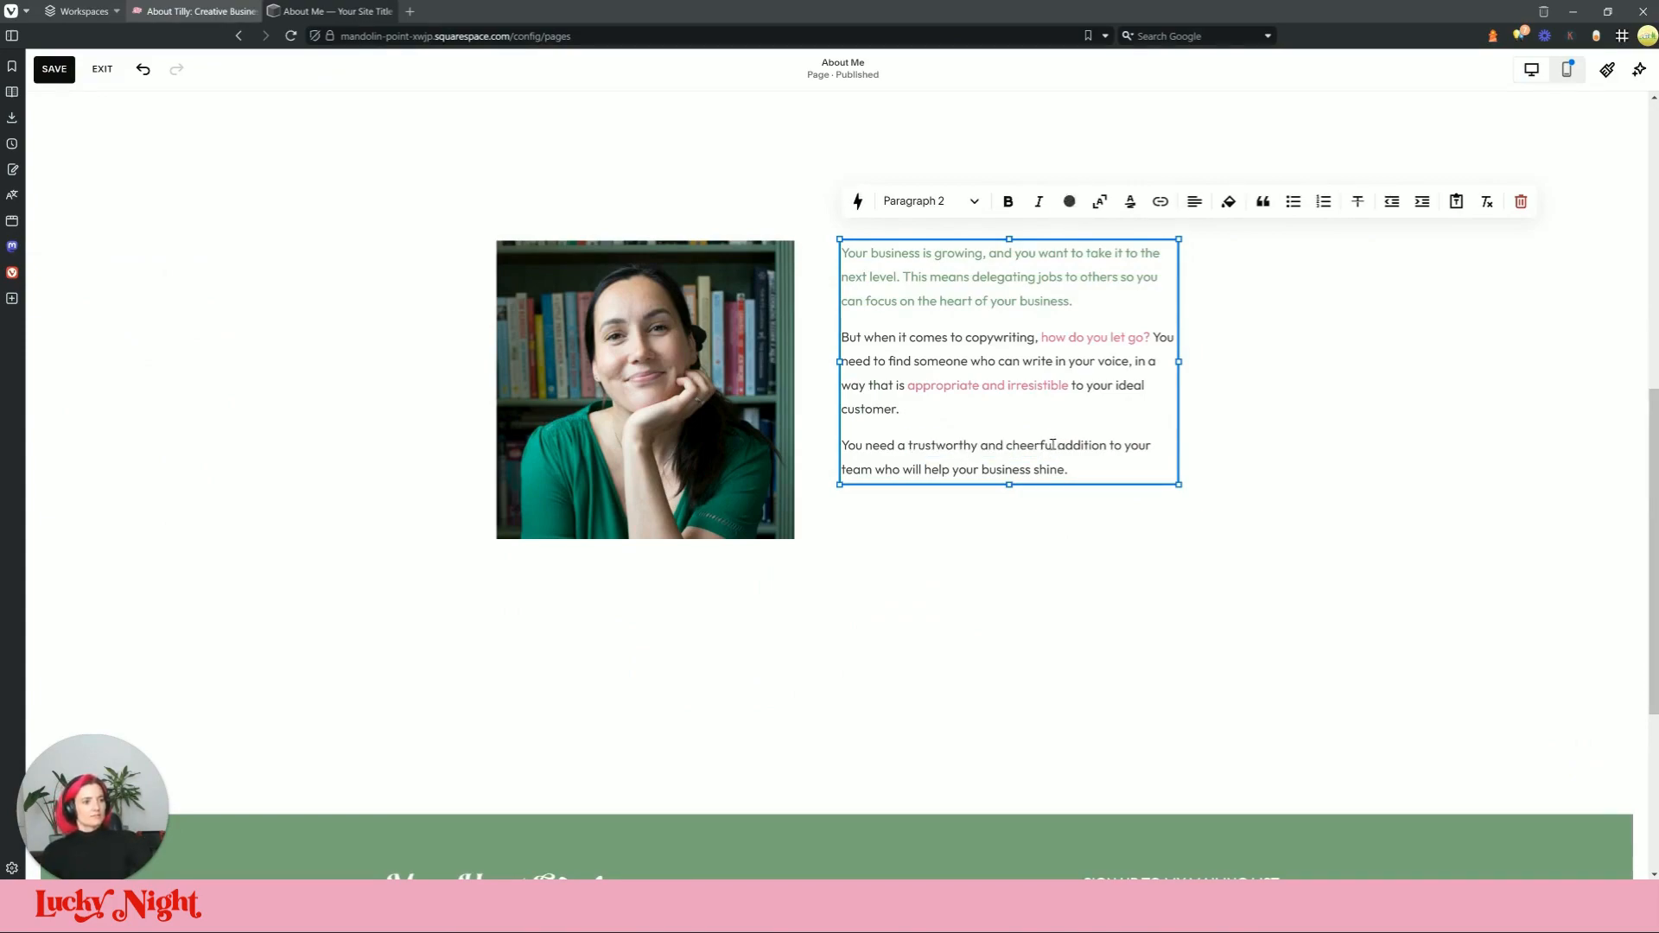
left_click_drag(1055, 445, 954, 452)
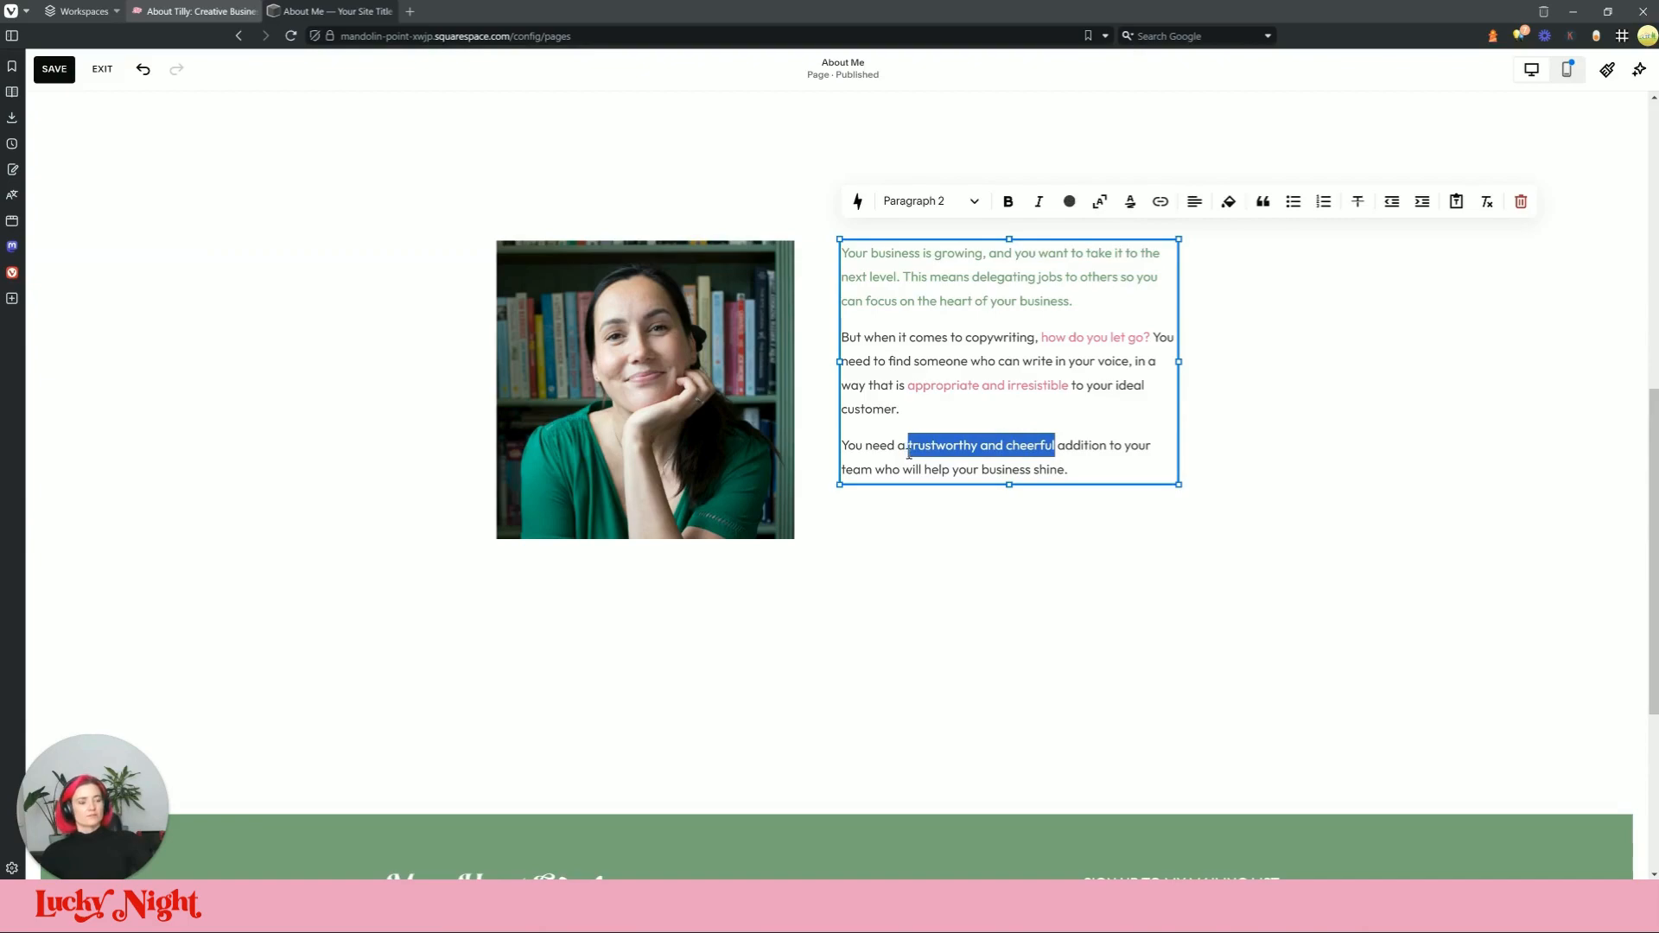
left_click(1071, 203)
left_click(1106, 286)
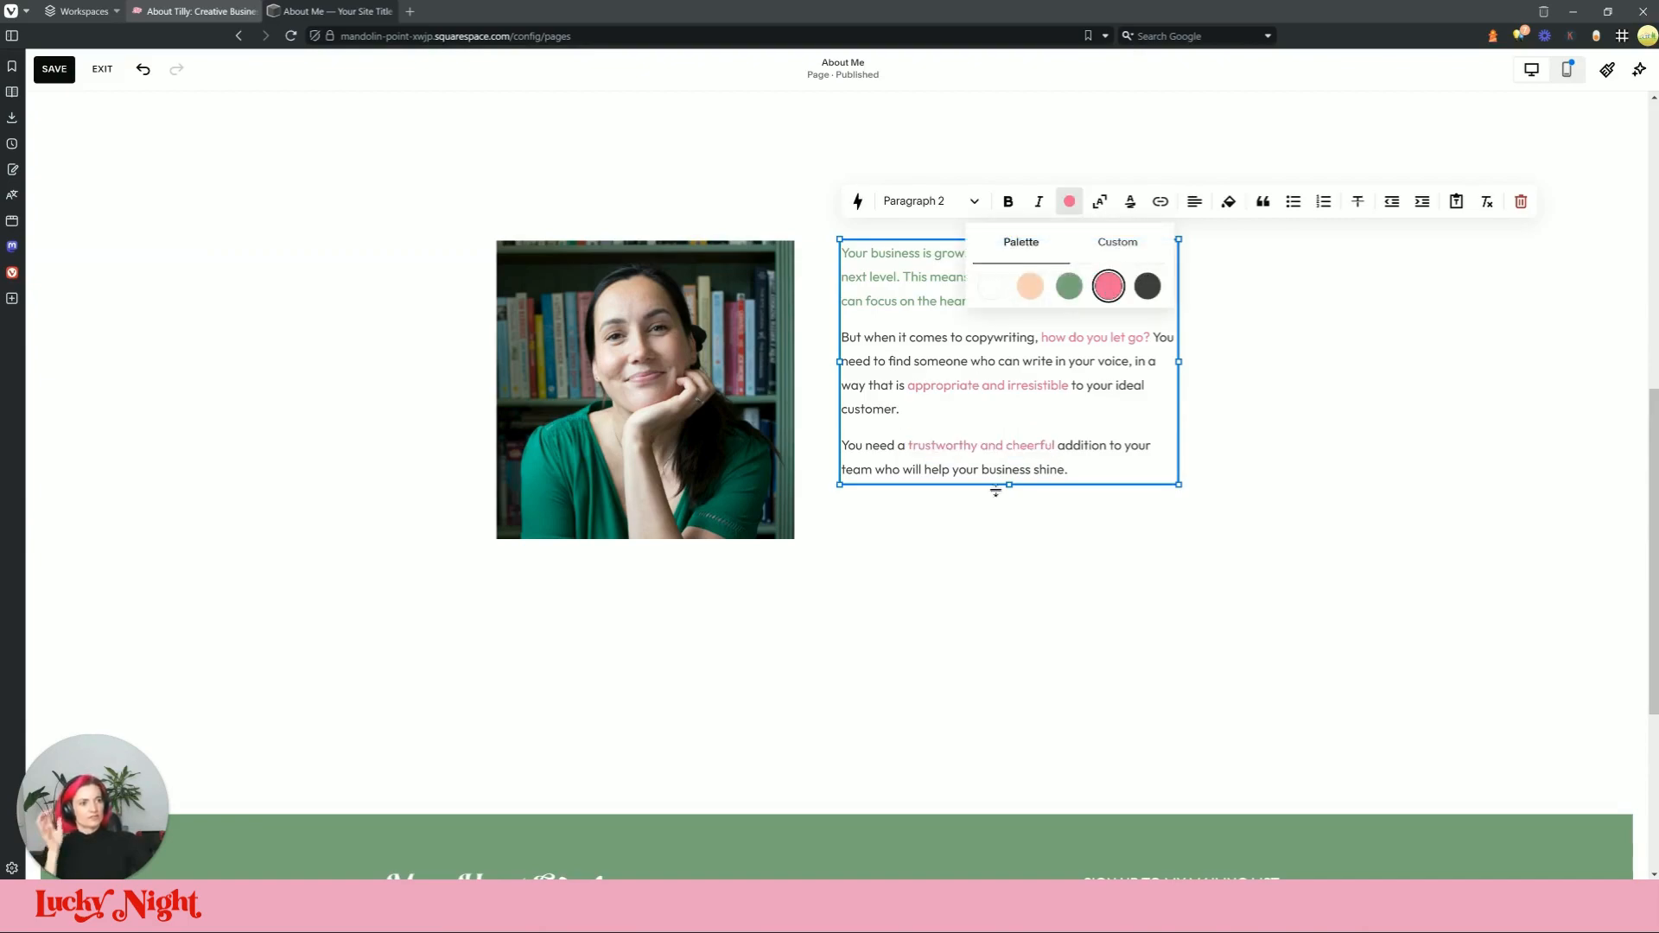
left_click(1118, 577)
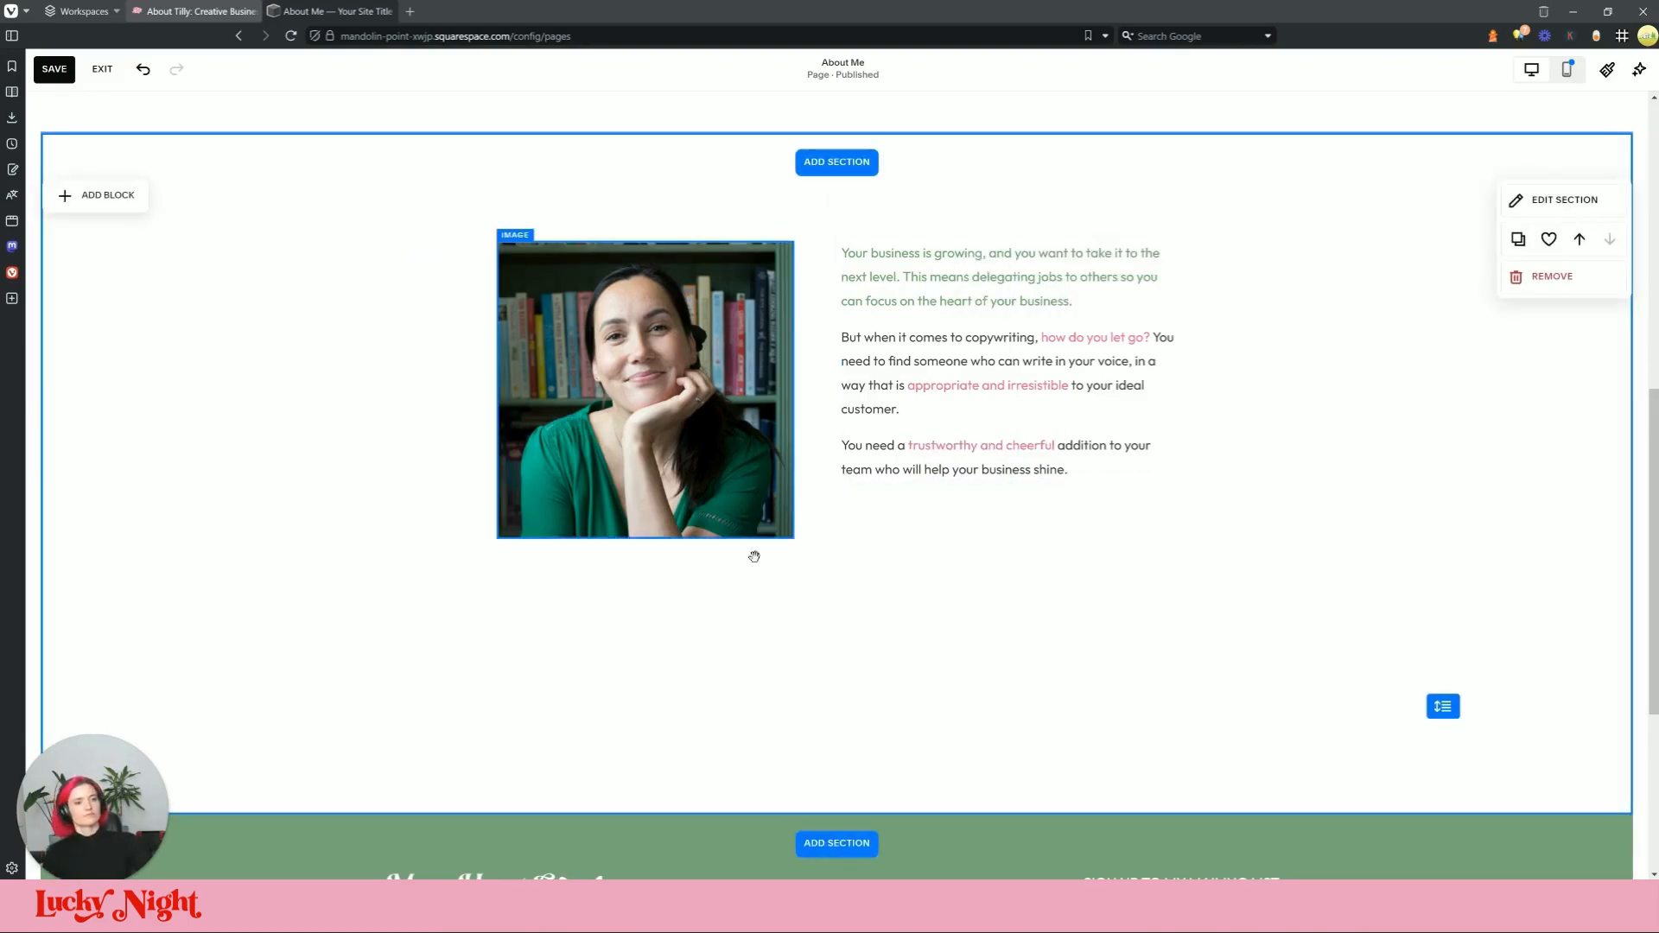
Step: Add a button block below the right-hand paragraphs
left_click(97, 195)
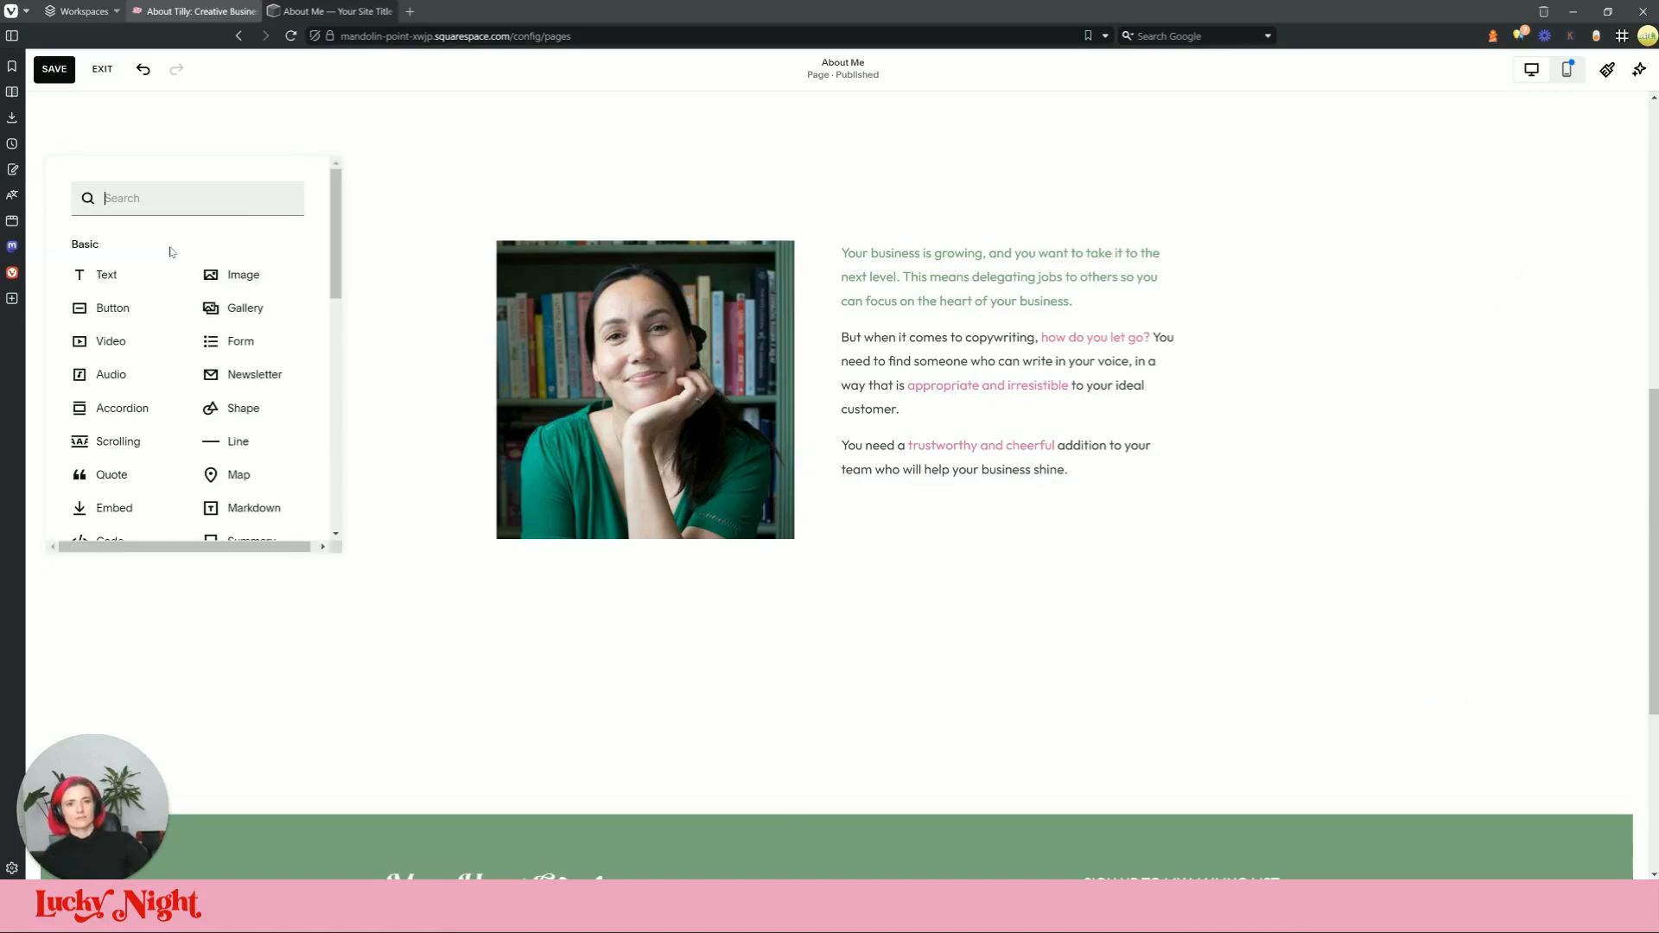
left_click(116, 307)
left_click_drag(497, 278, 956, 529)
key("ctrl+Tab")
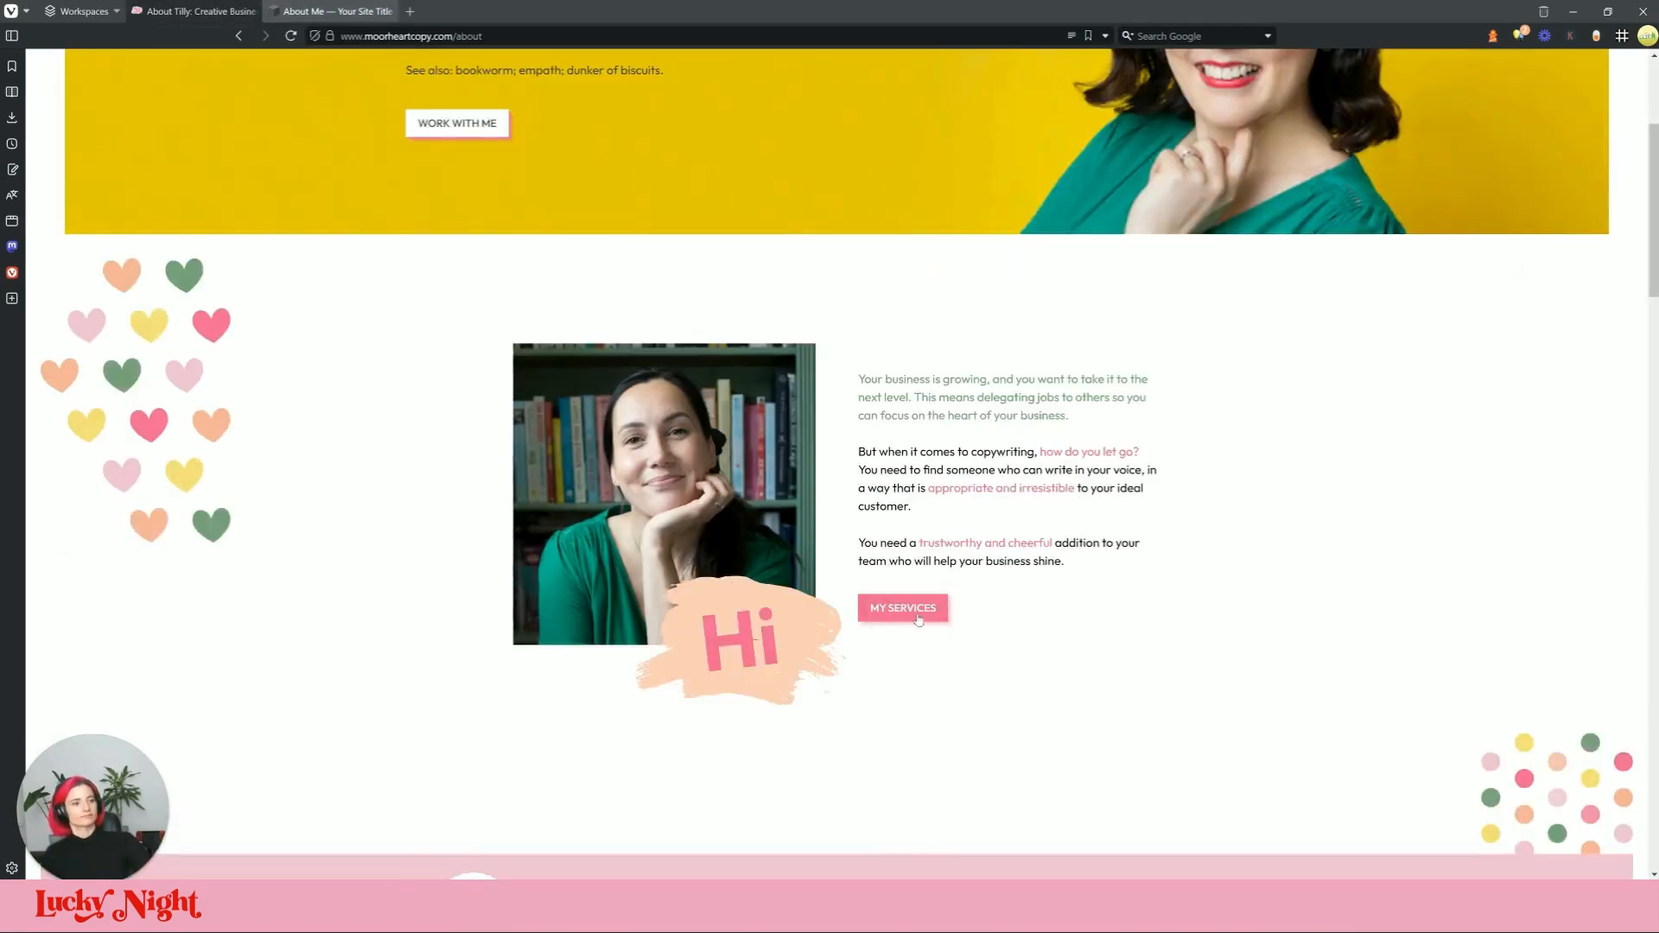
left_click(339, 9)
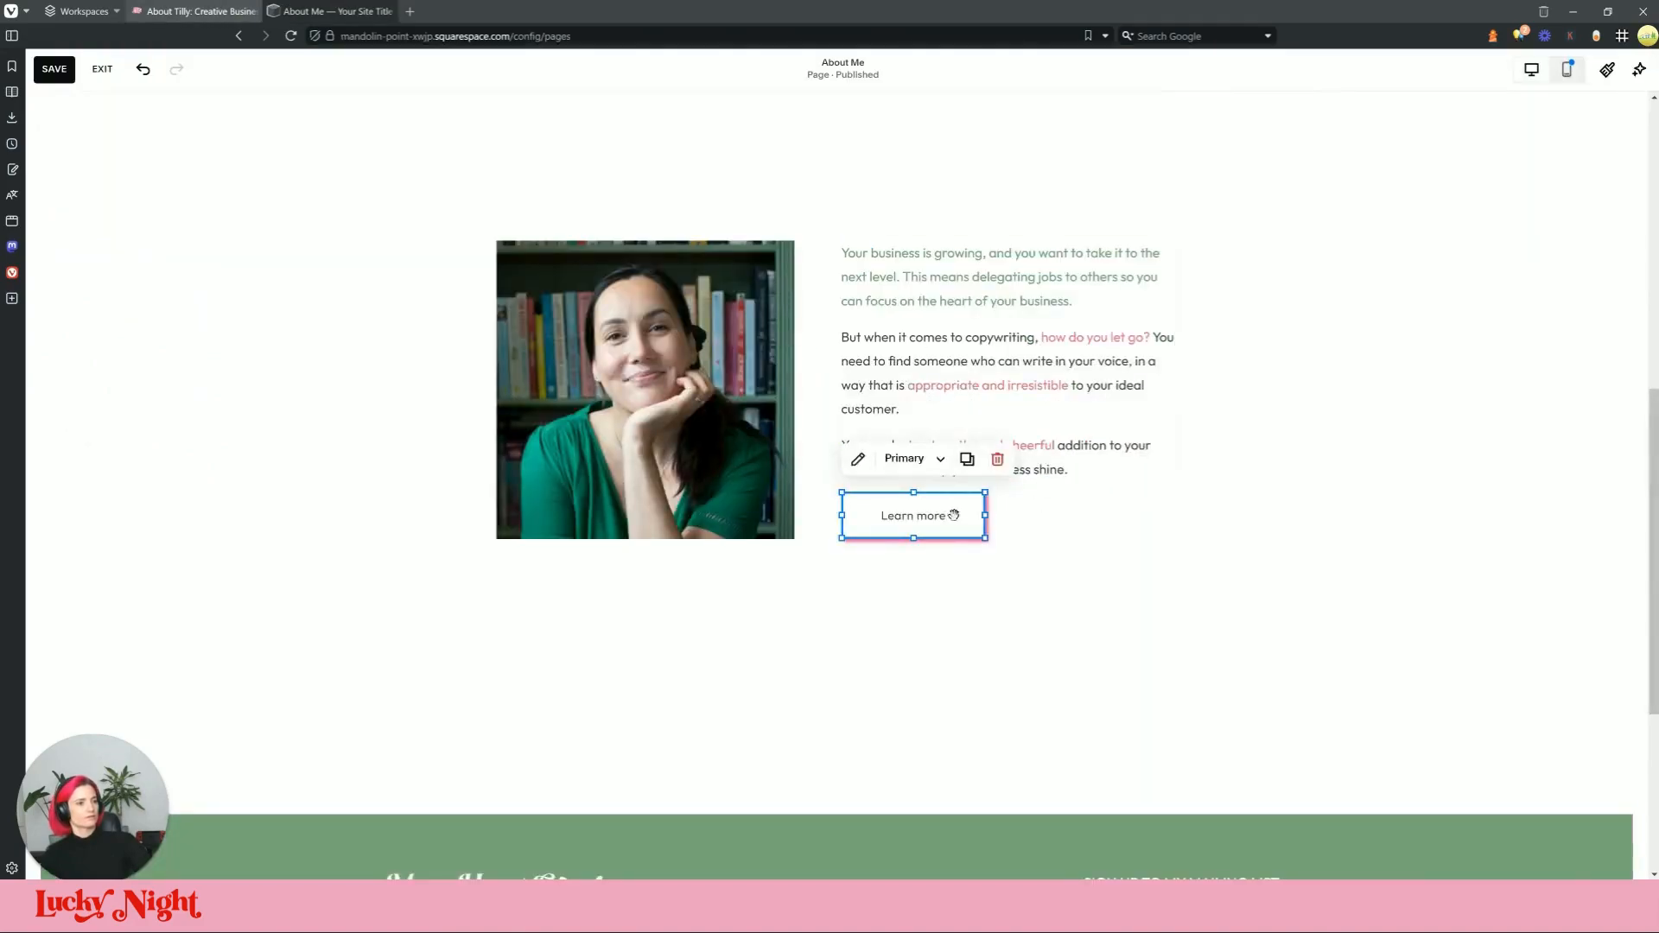
Step: Relabel the button 'MY SERVICES' and align it left
left_click(867, 467)
key("ctrl+a")
type("MY SERVICES")
left_click(1090, 513)
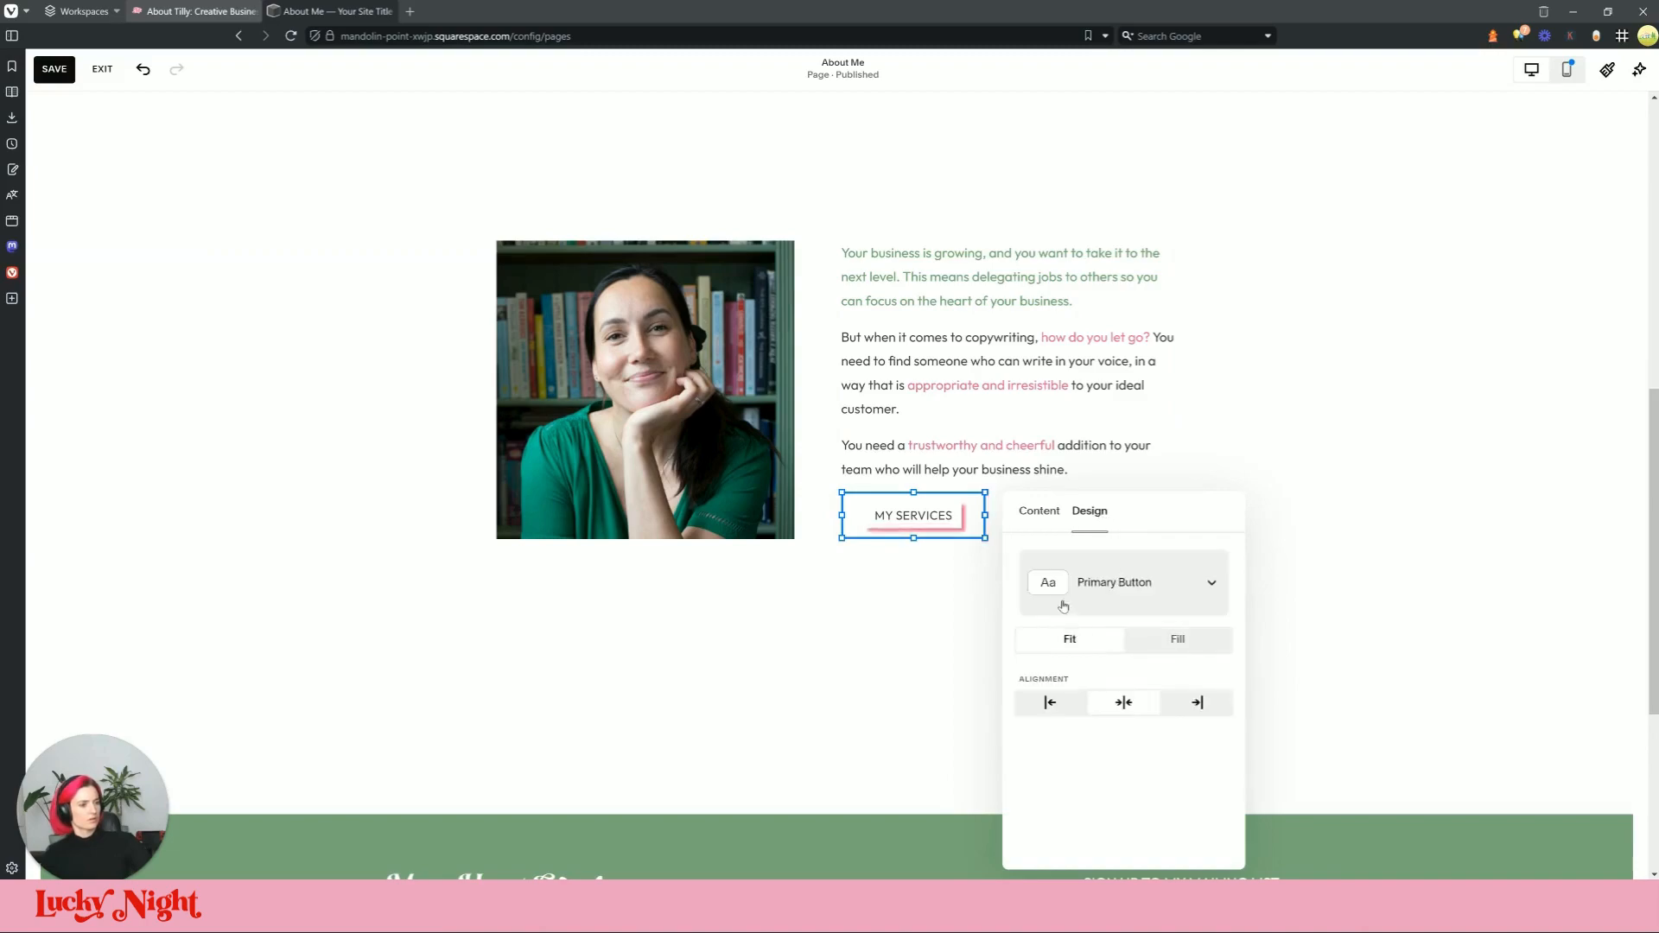
left_click(1070, 708)
left_click(1049, 553)
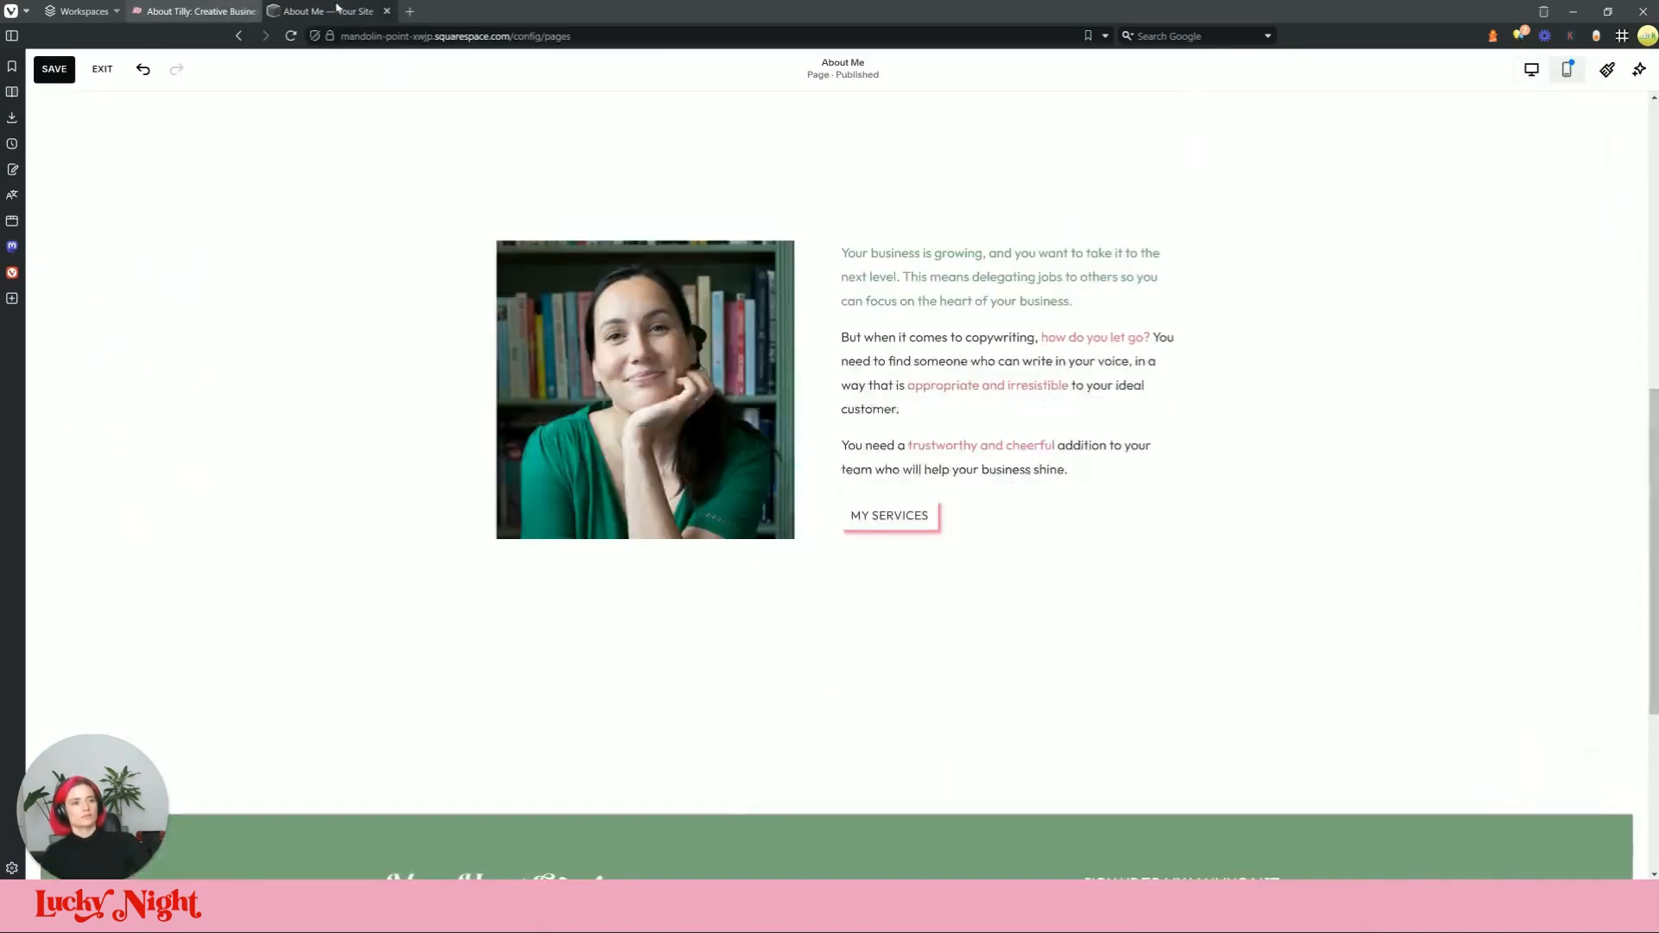
Step: Apply the Secondary Button style to MY SERVICES and save the page
left_click(883, 500)
left_click(854, 467)
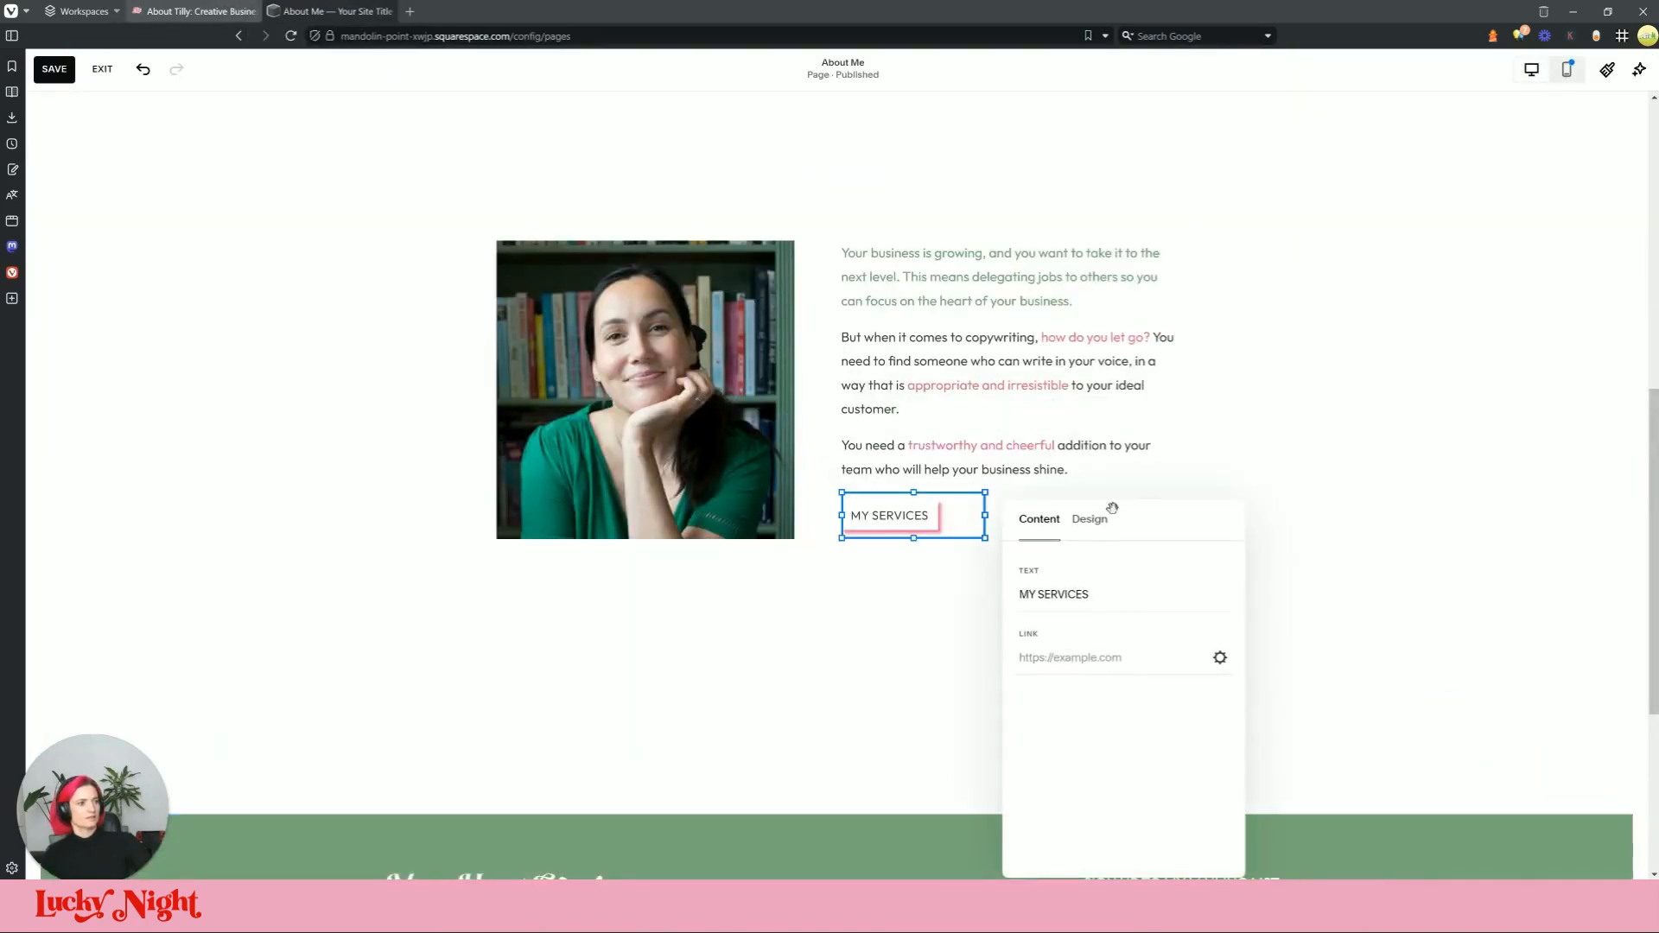
left_click(1092, 519)
left_click(1156, 615)
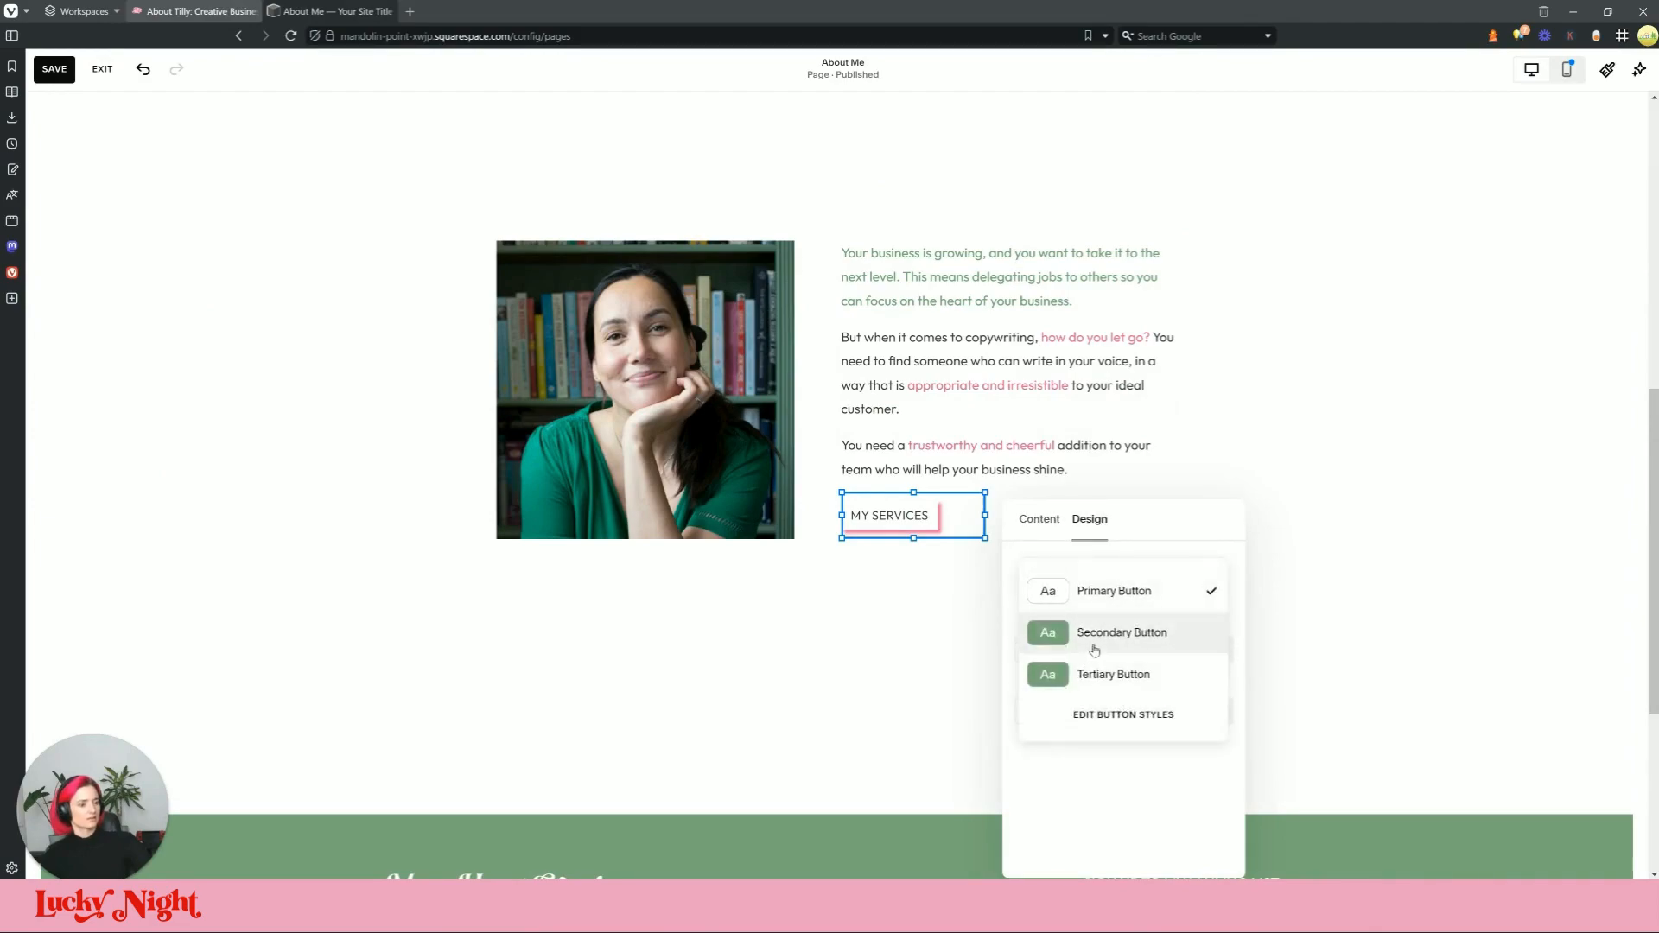
left_click(1141, 633)
left_click(989, 635)
left_click(49, 77)
left_click(1639, 69)
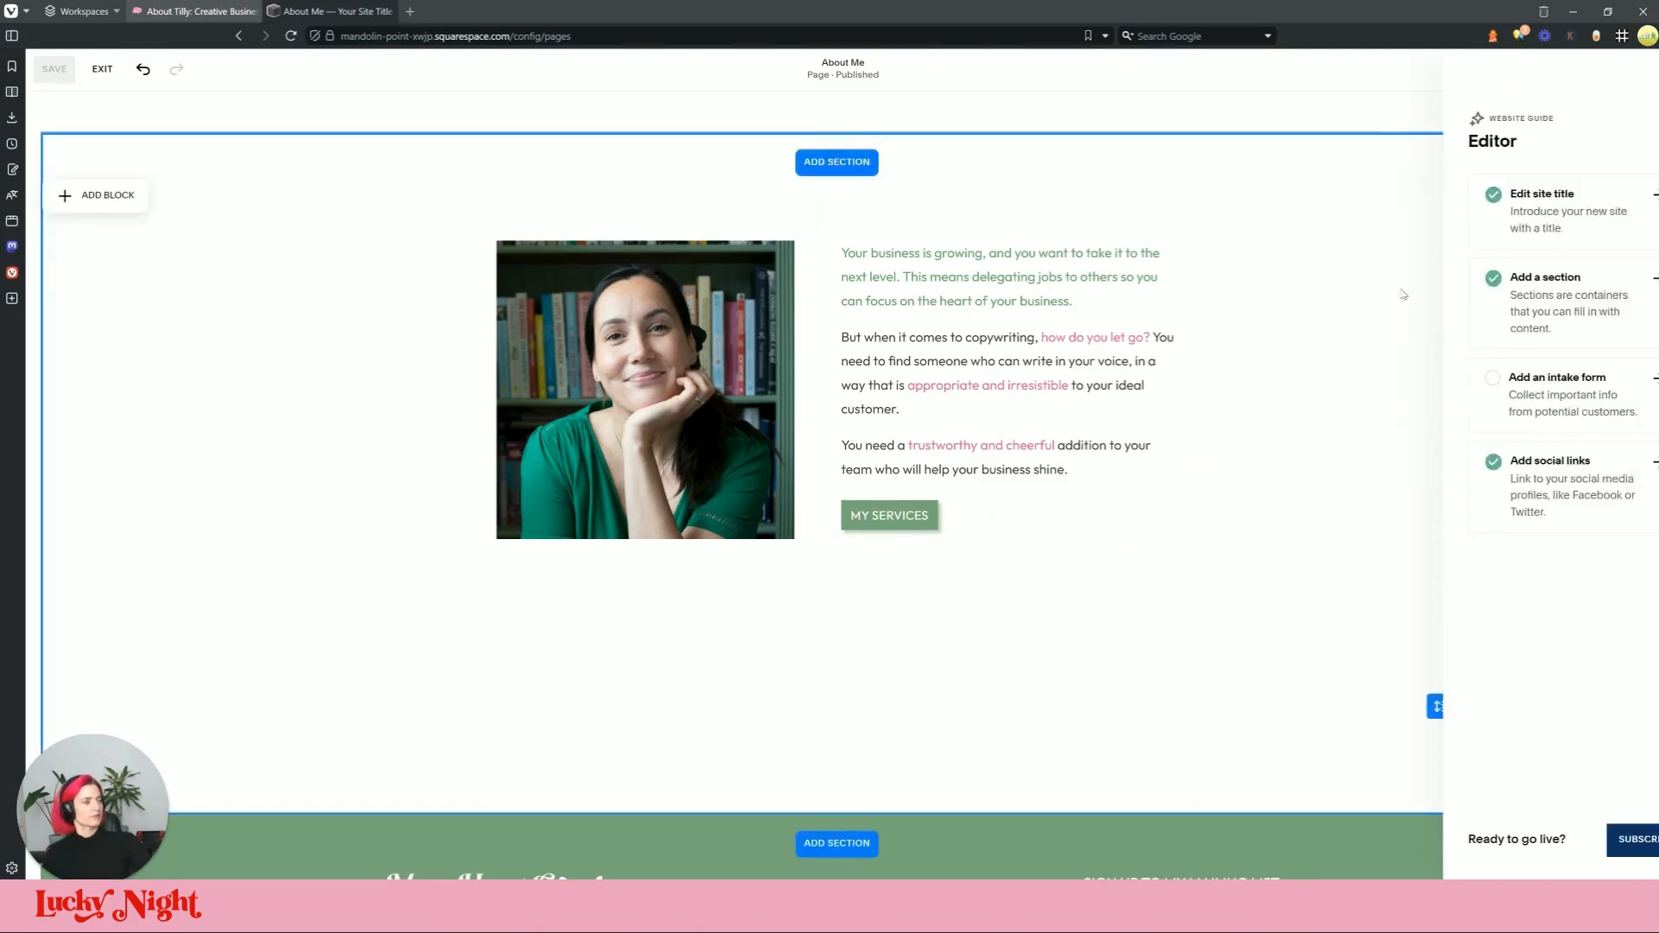
left_click(1627, 85)
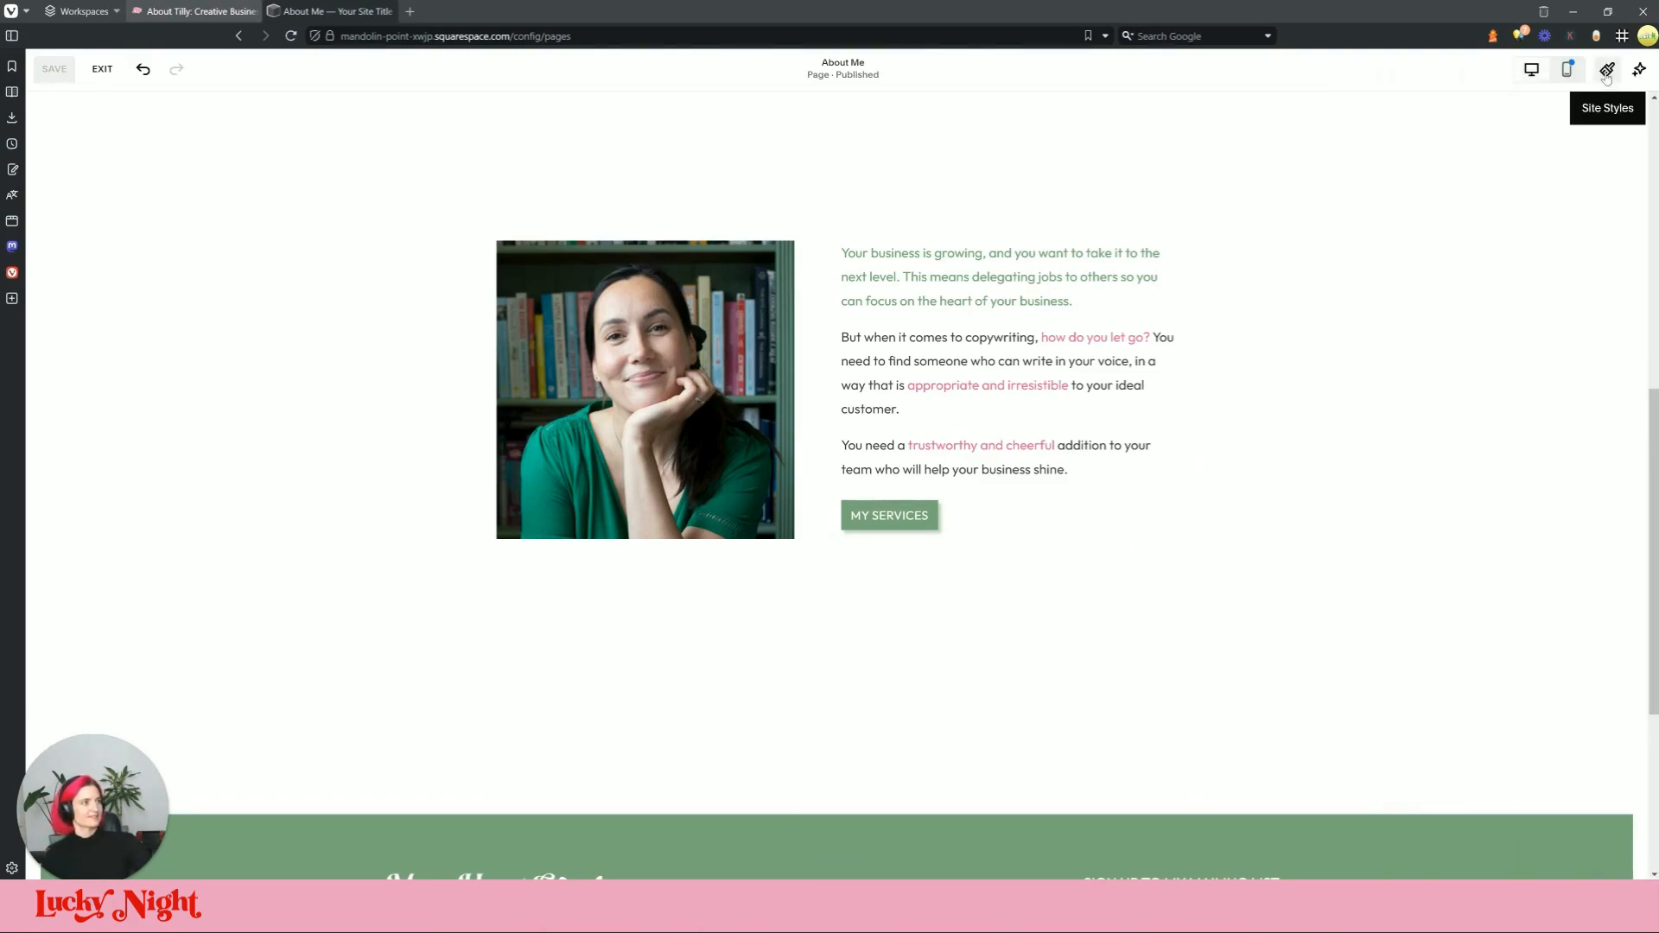
Step: Set Lightest 1's Secondary Button Background to the pink palette swatch
left_click(1607, 68)
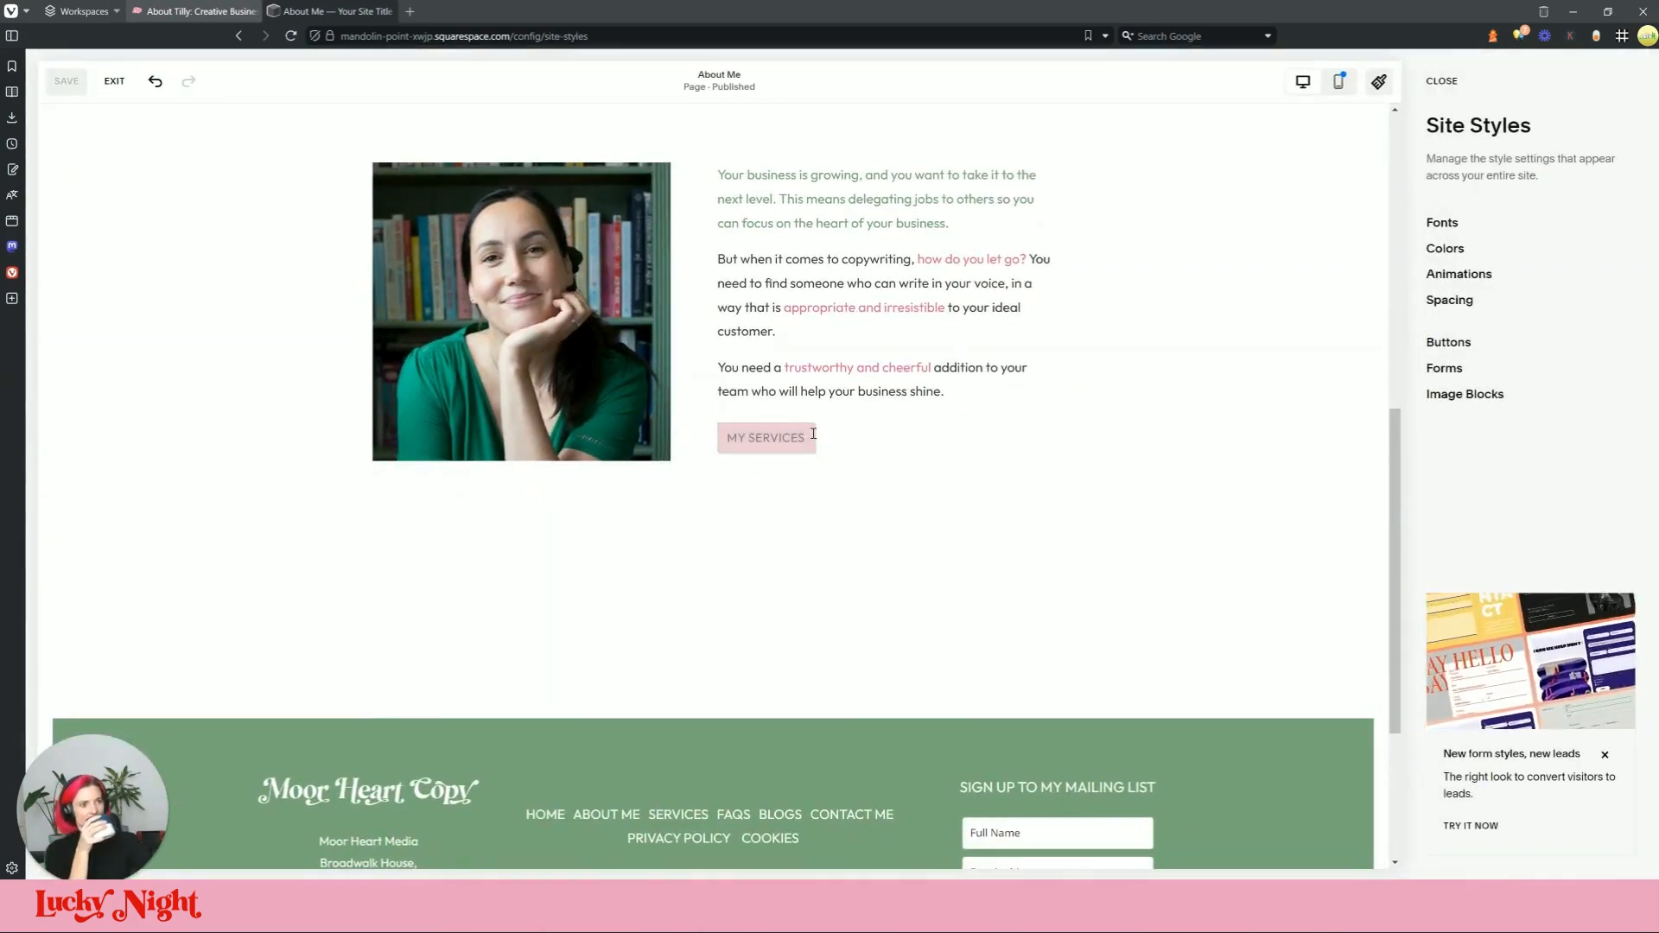
scroll(1306, 366, "up", 3)
scroll(1273, 329, "up", 1)
left_click(1444, 248)
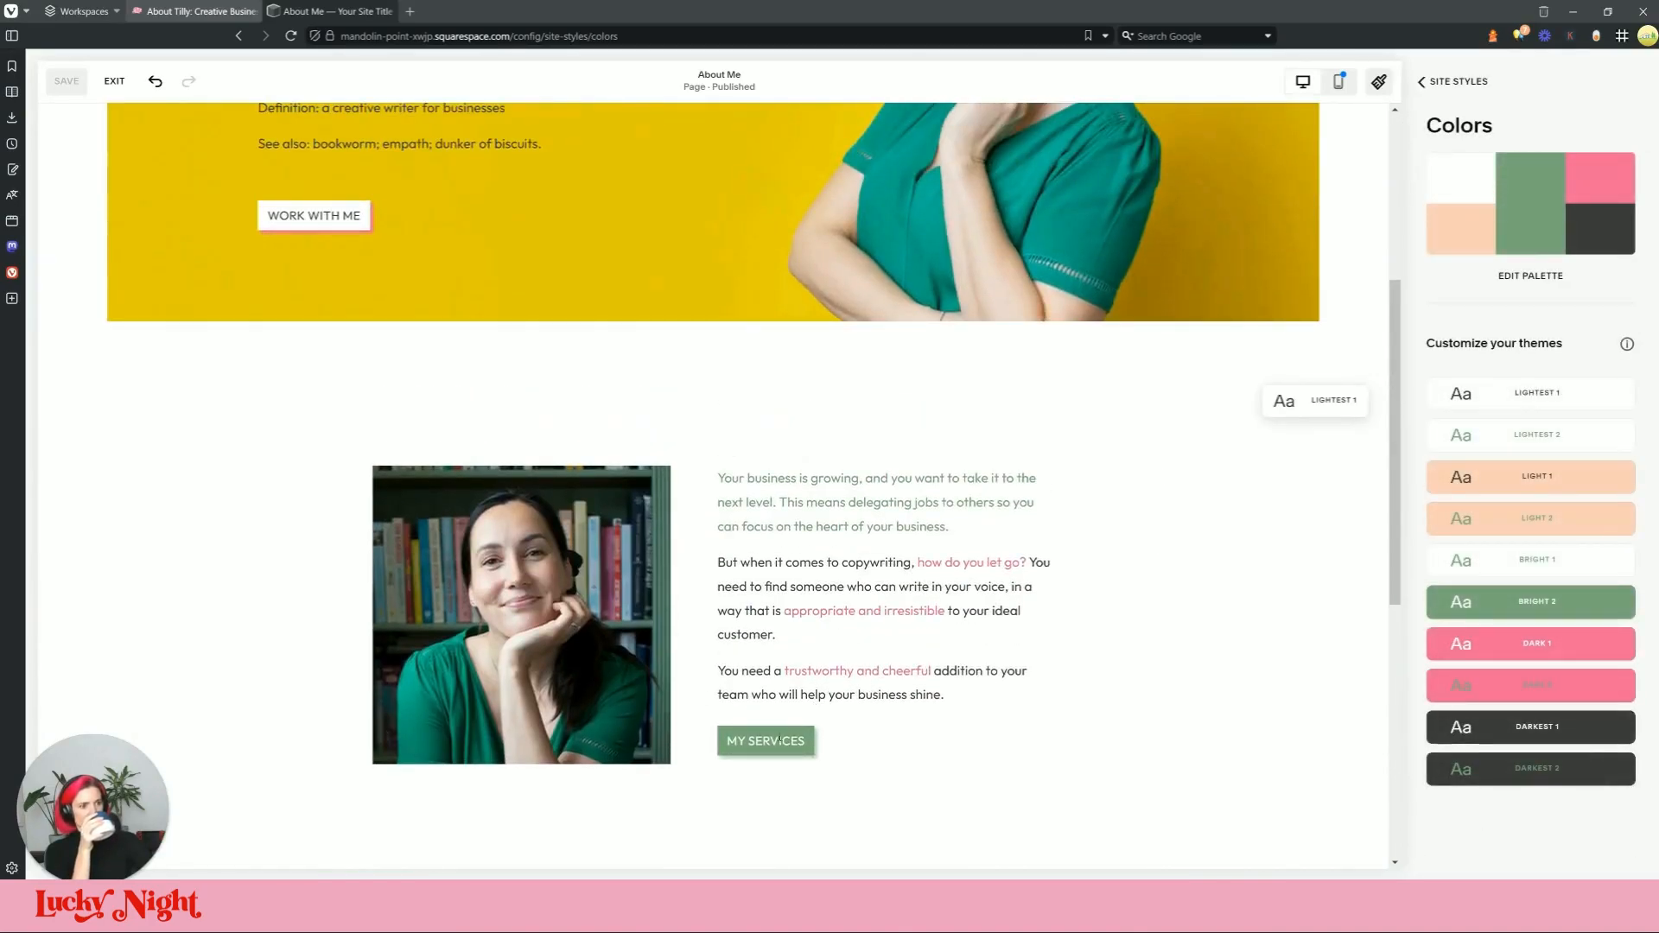
left_click(1335, 406)
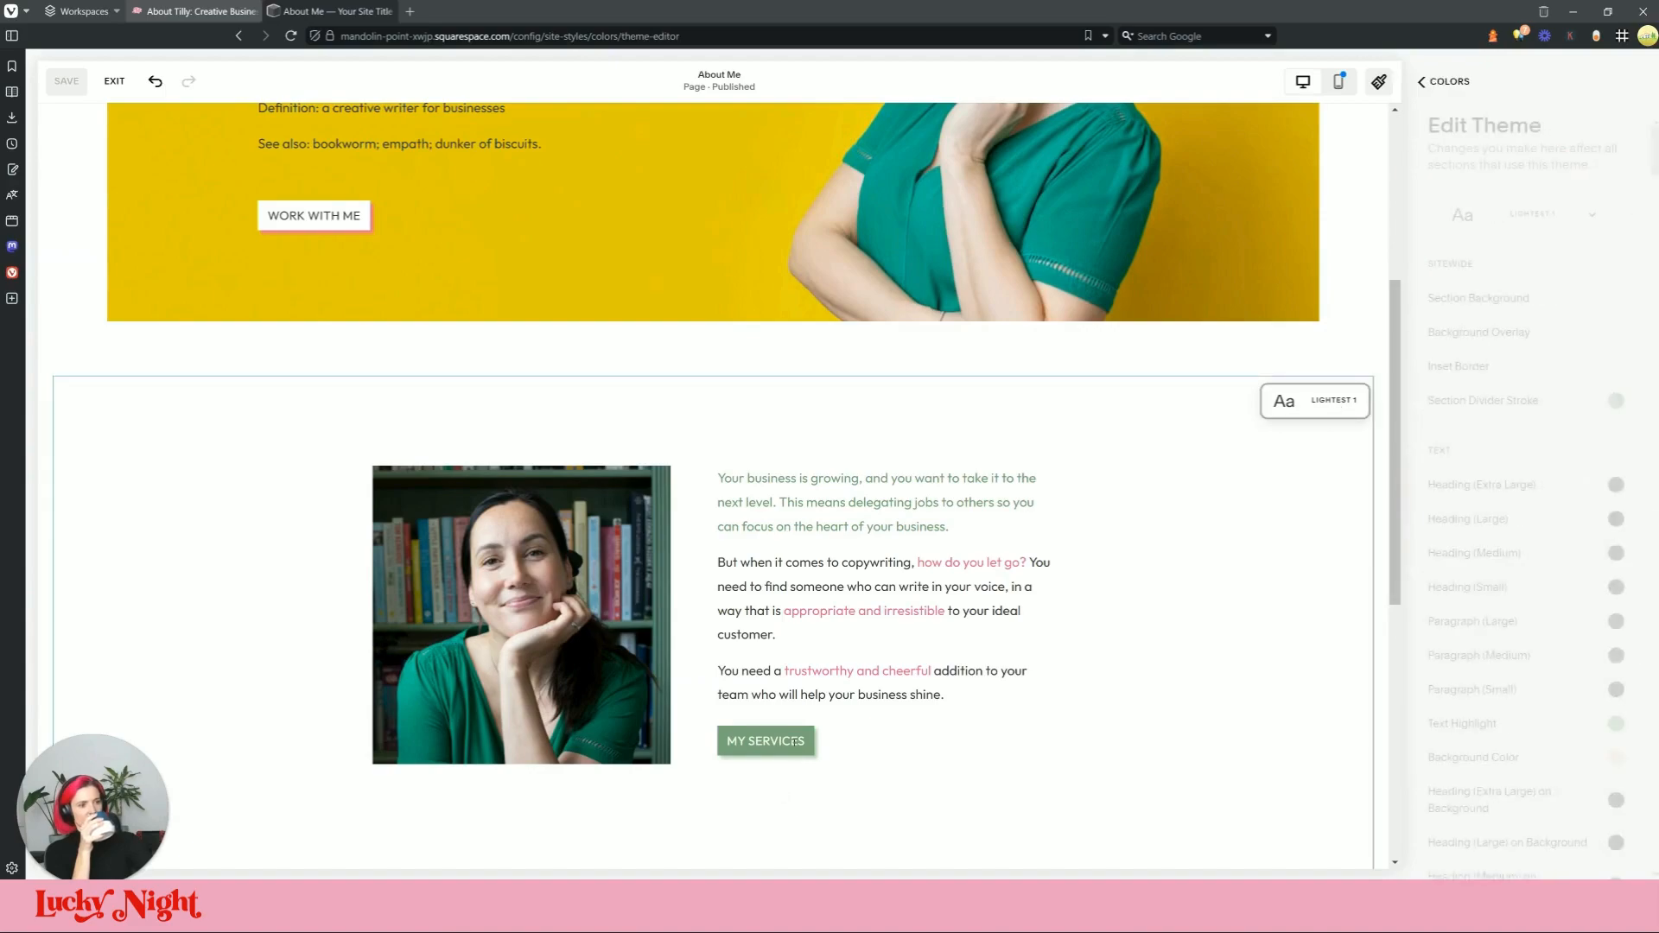
left_click(1627, 298)
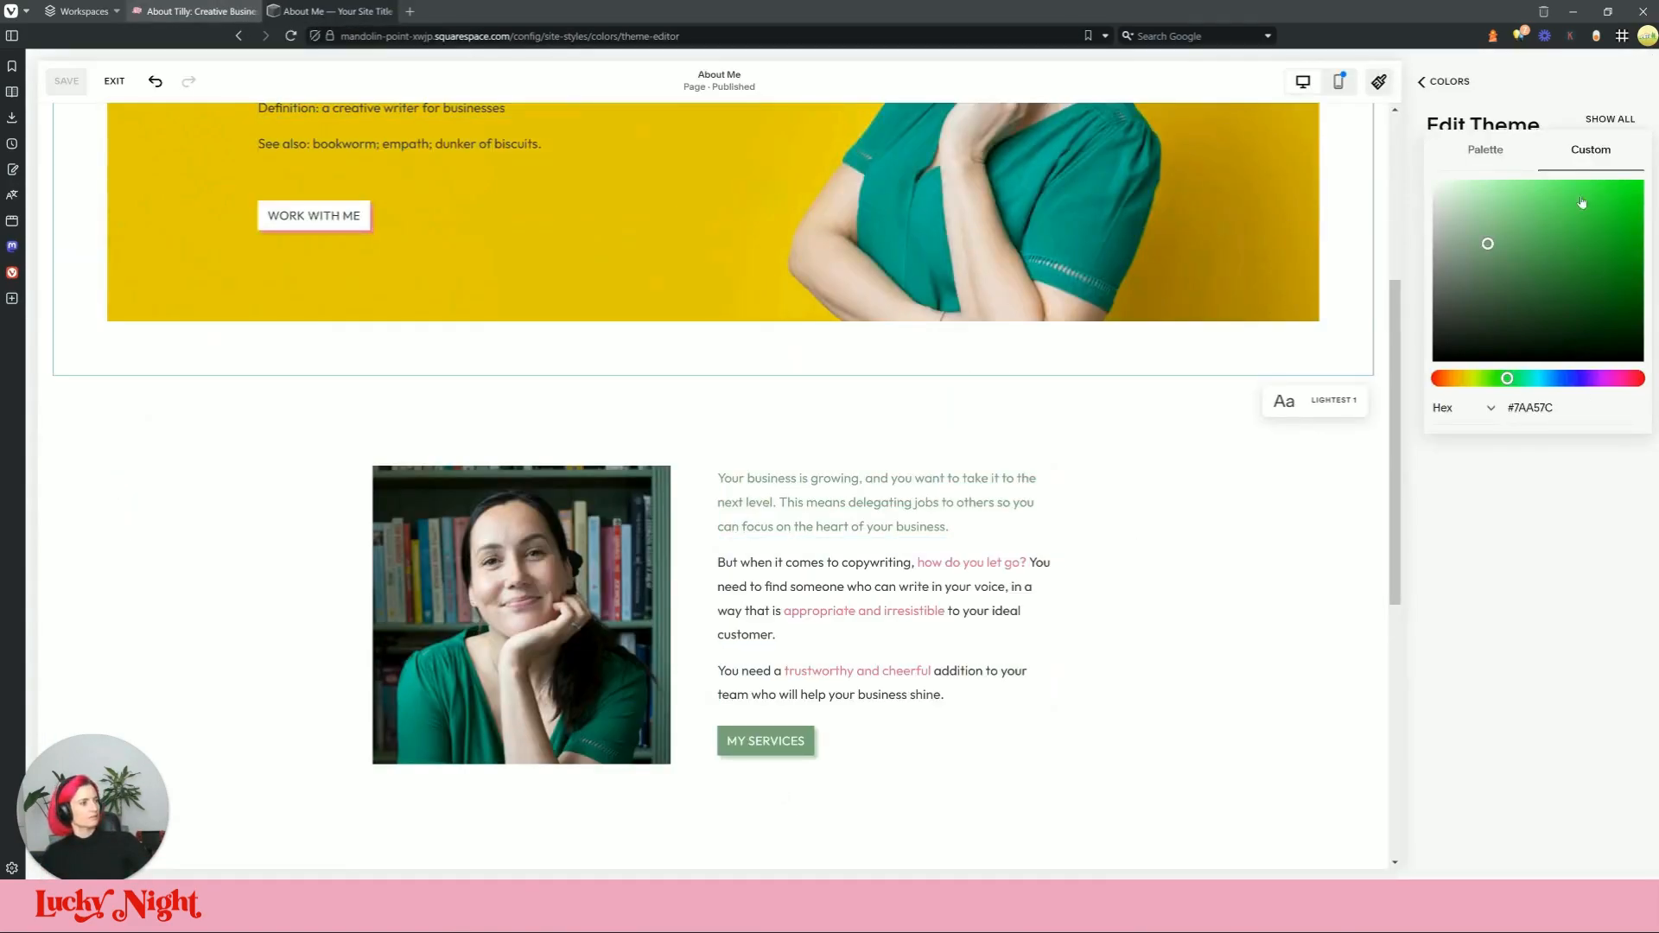
left_click(1499, 153)
left_click(1581, 265)
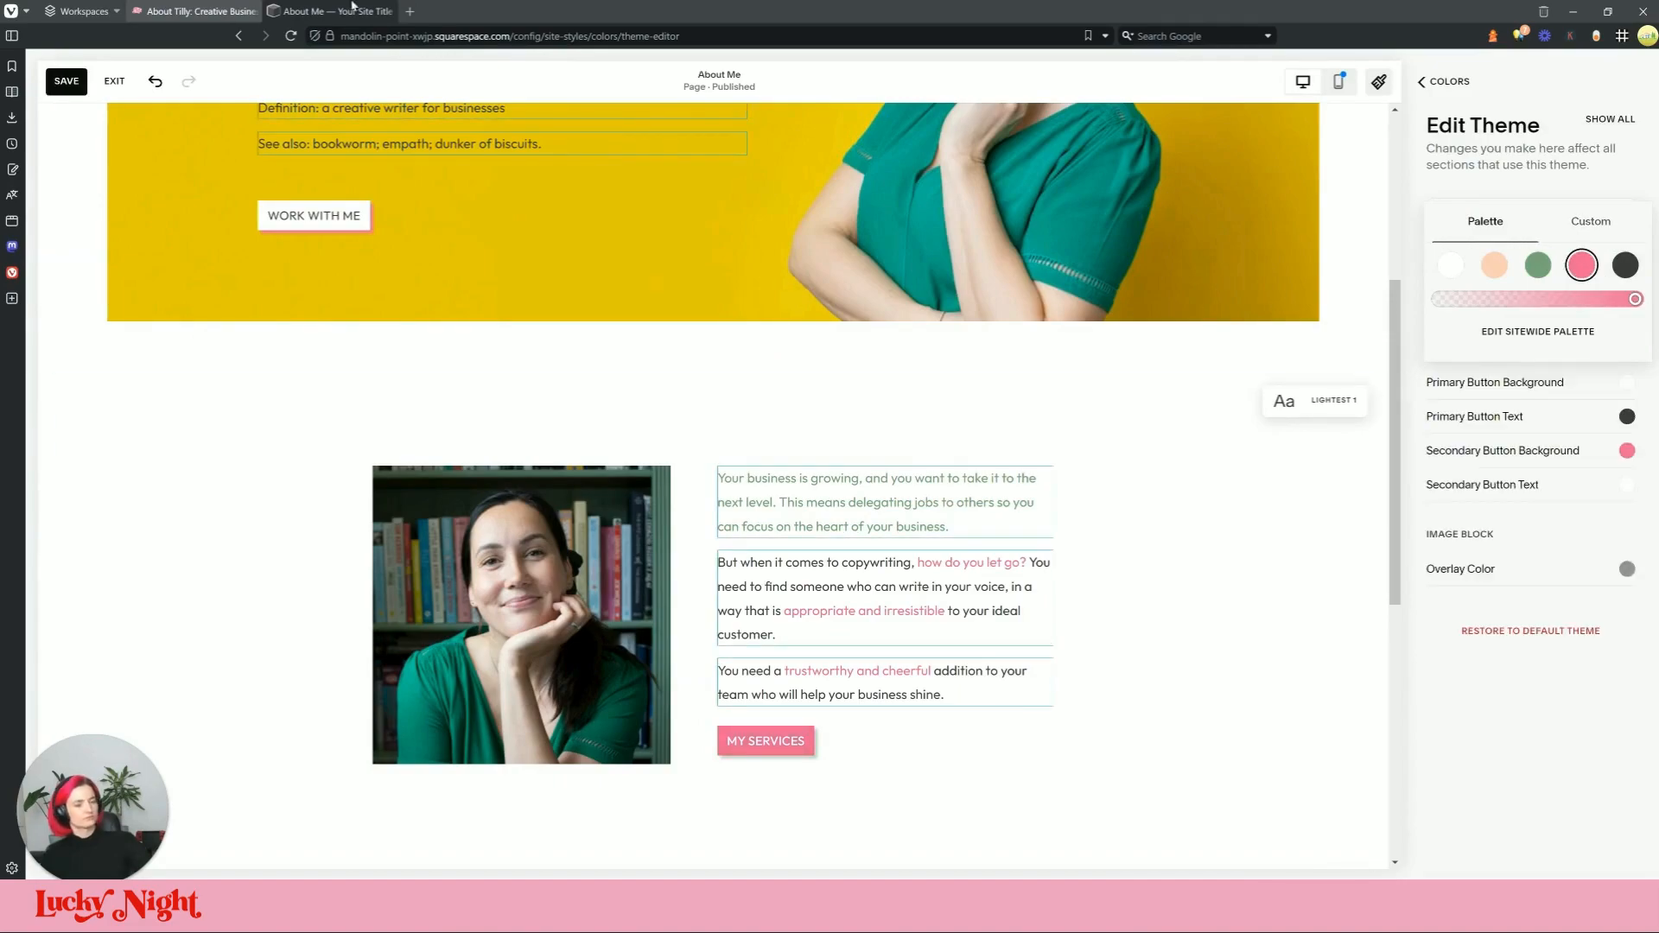
Step: Save the pink button colour after checking it against the live page, then close the theme editor
left_click(328, 11)
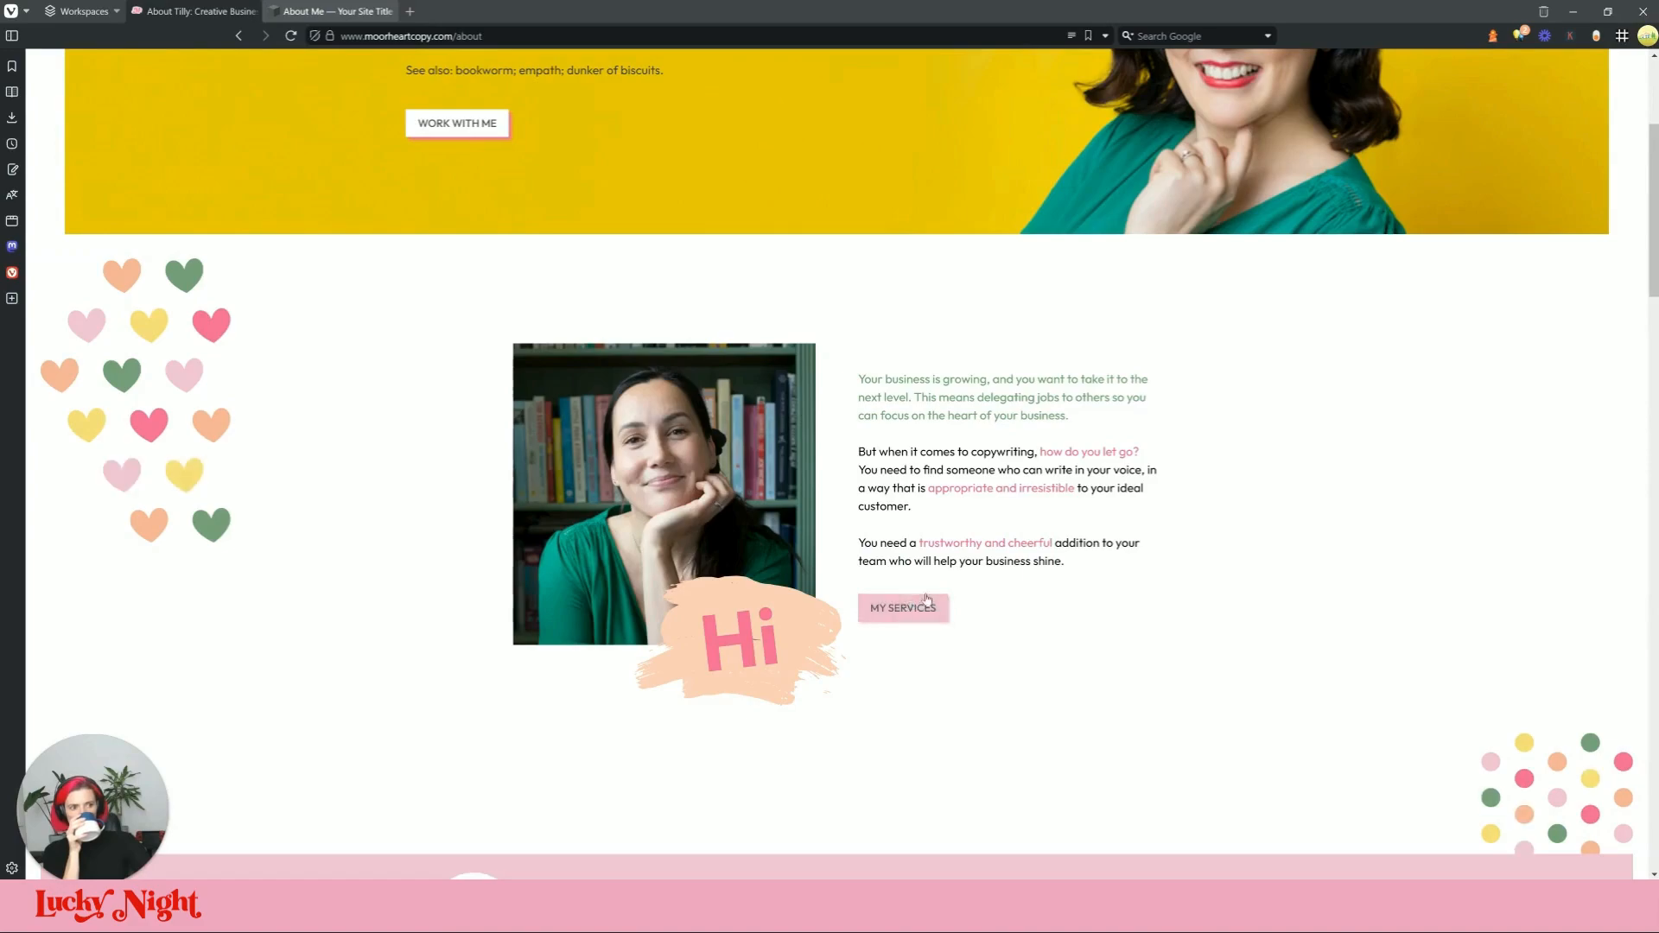
left_click(382, 11)
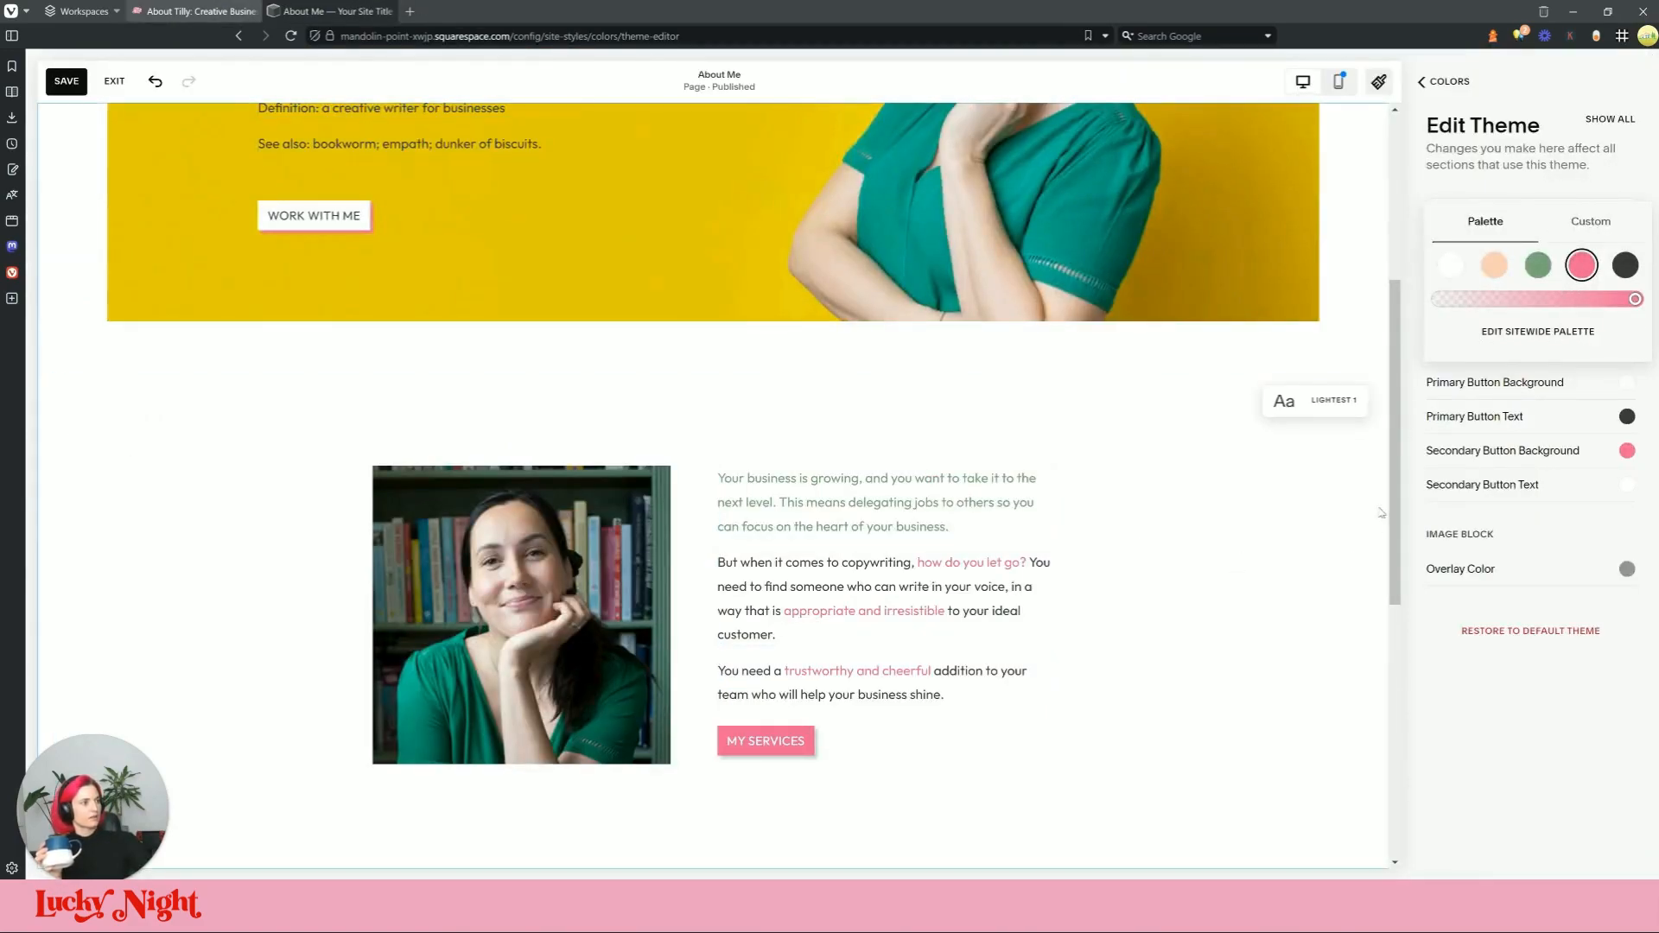
scroll(1240, 563, "down", 2)
left_click(76, 84)
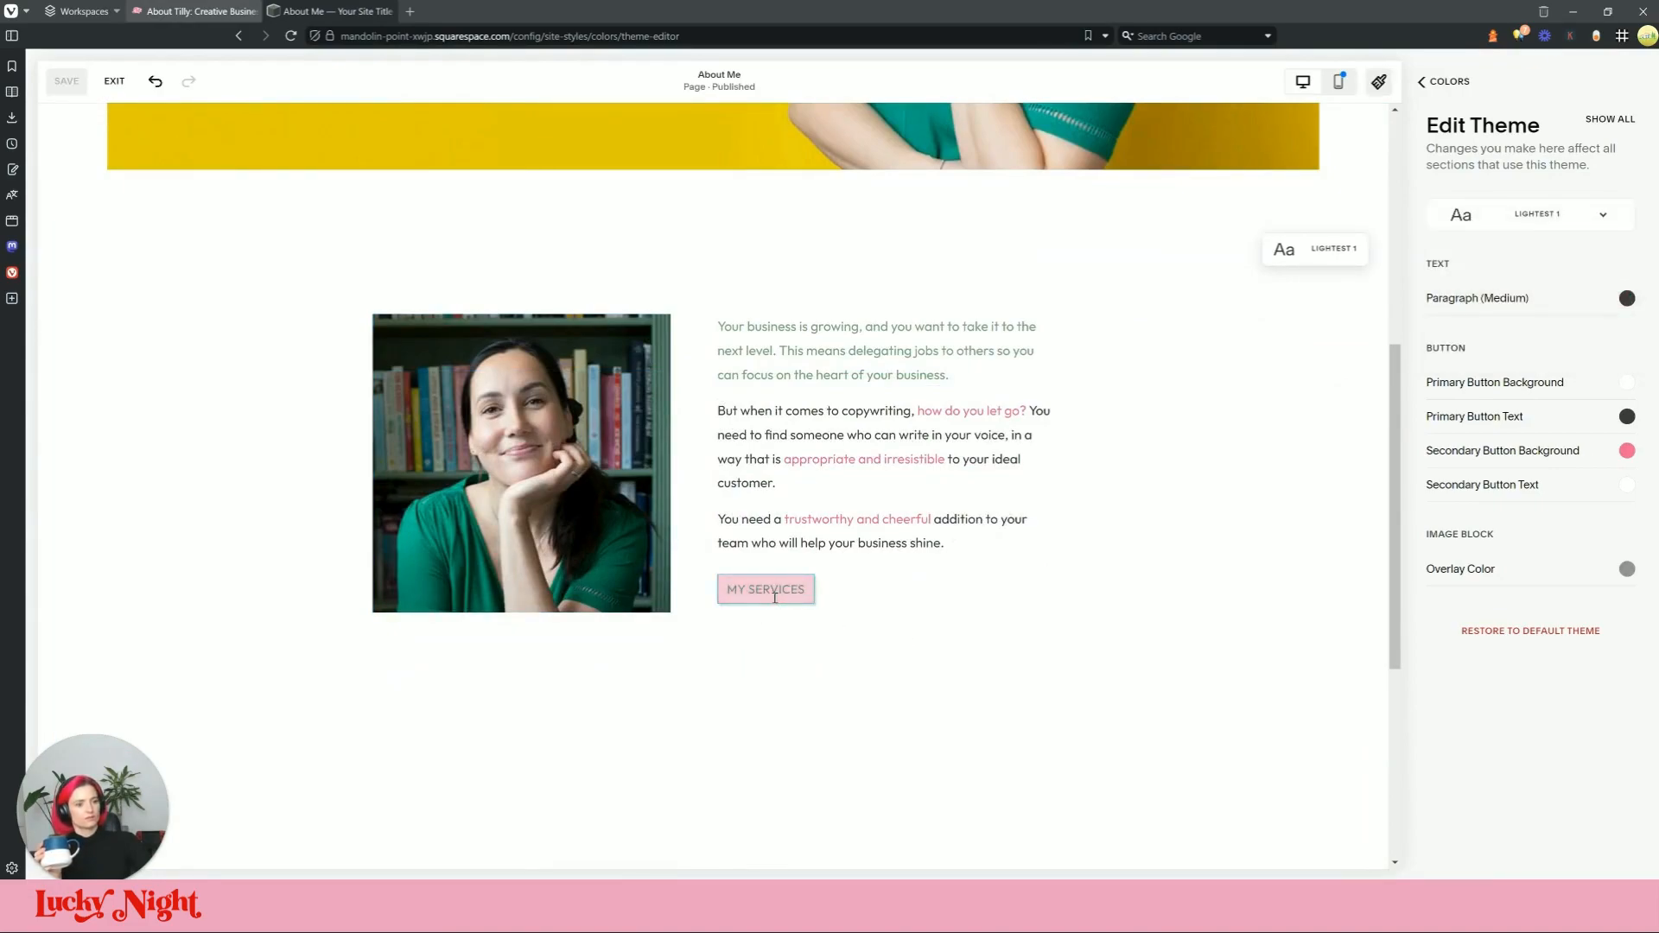
left_click(184, 11)
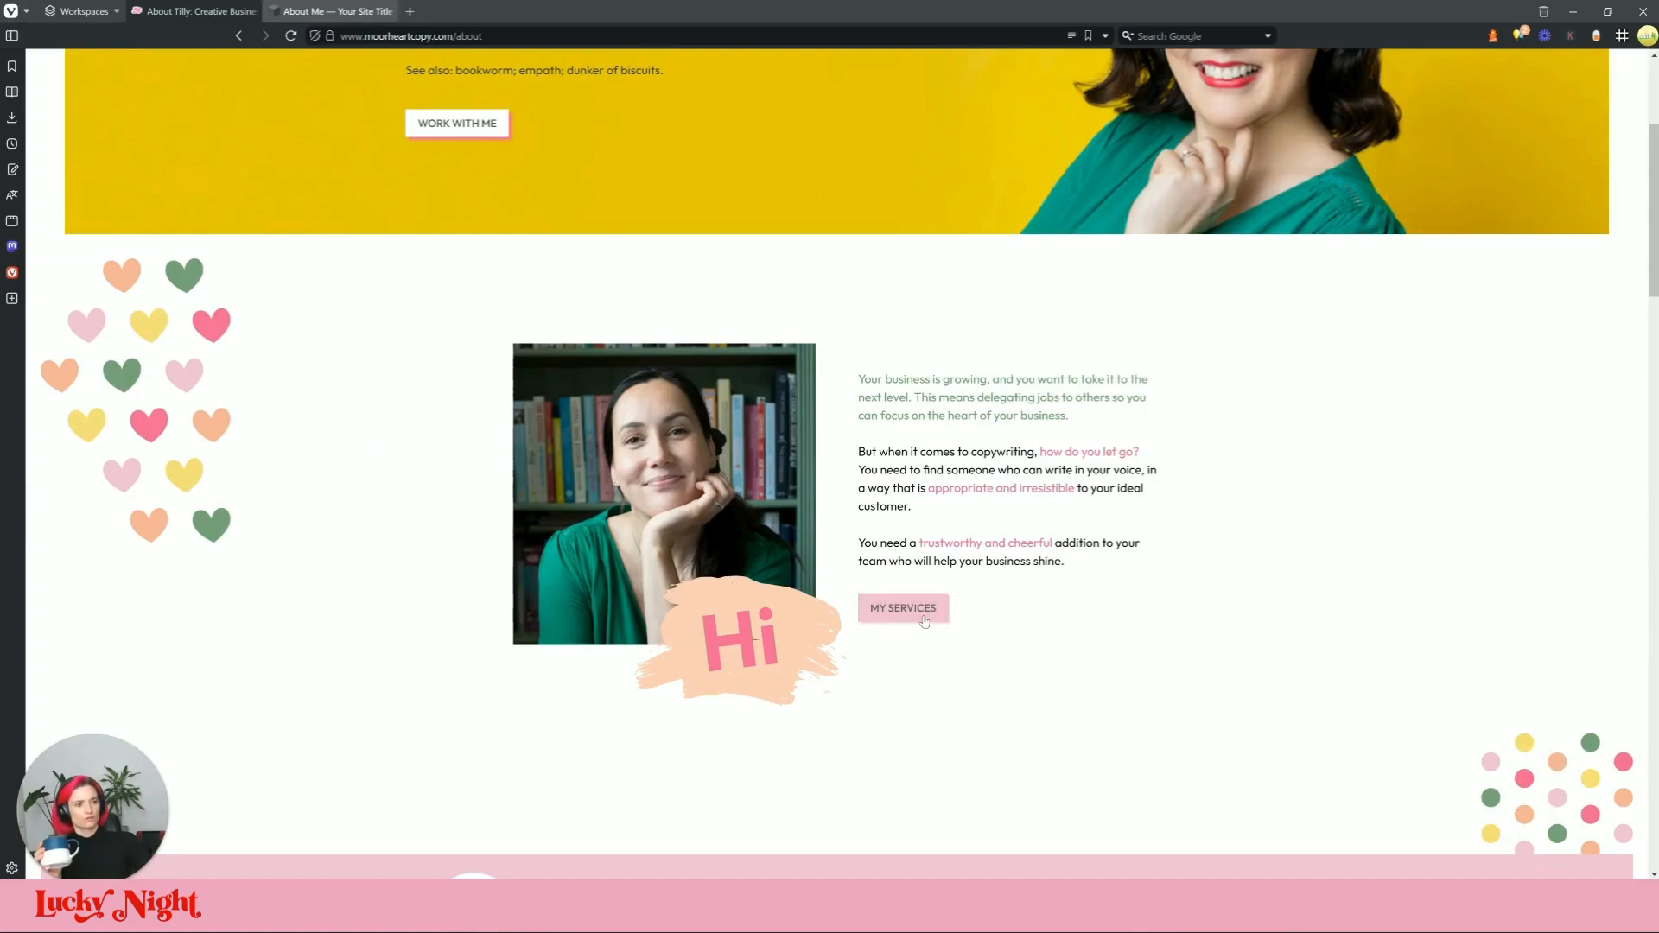
left_click(337, 12)
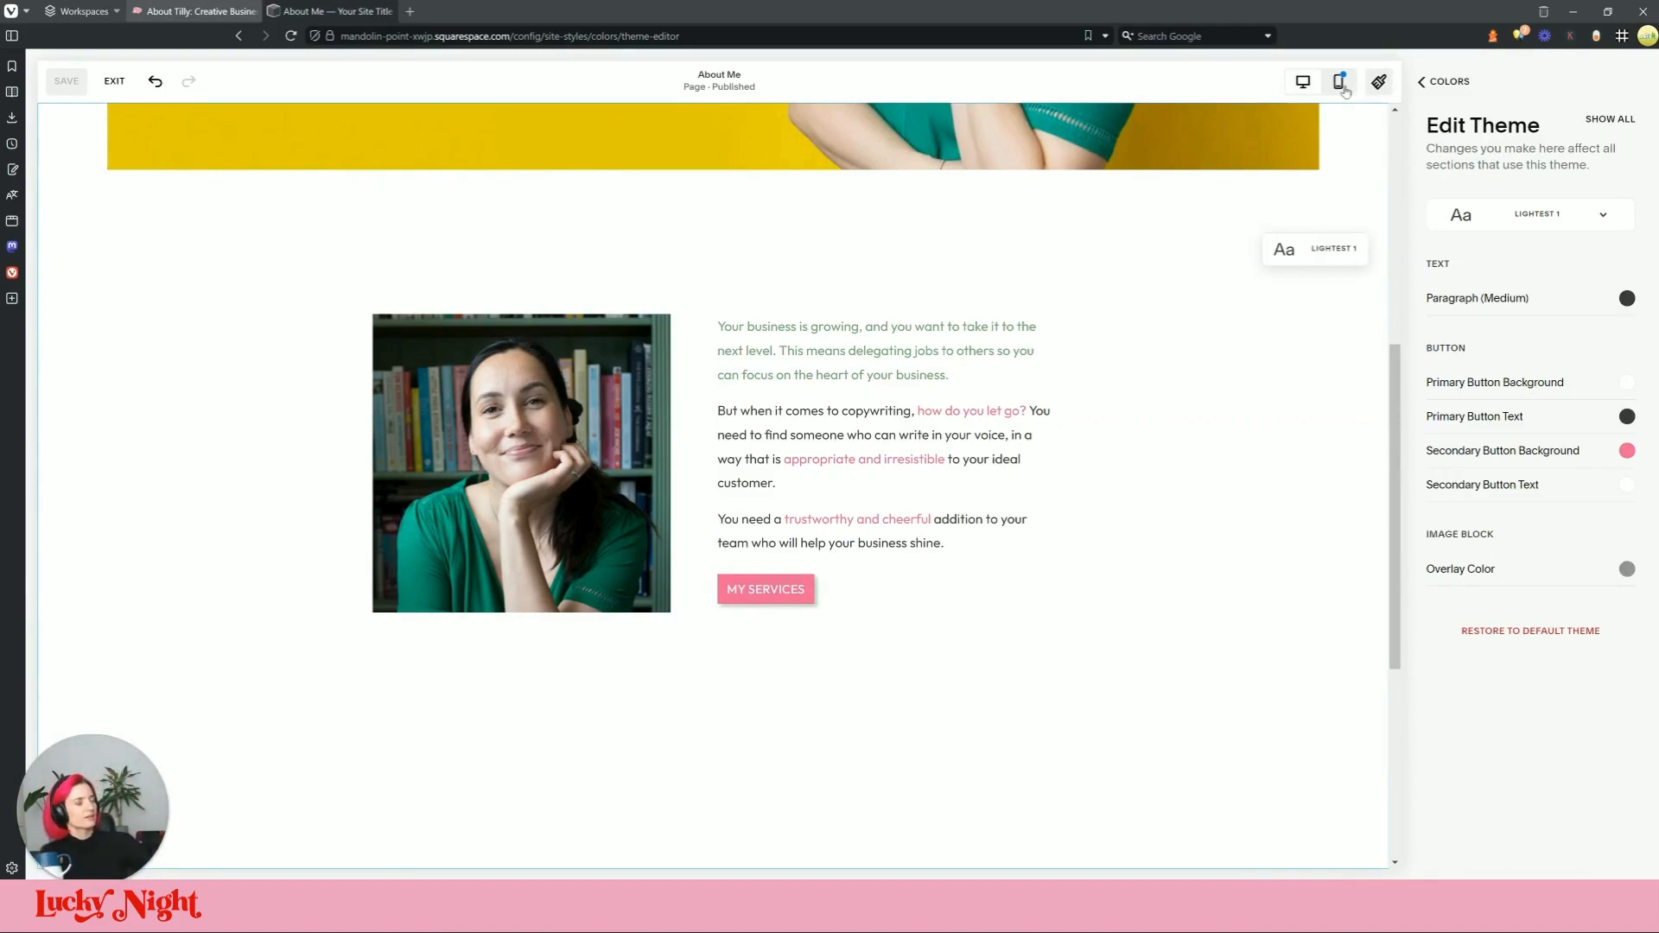
left_click(1092, 659)
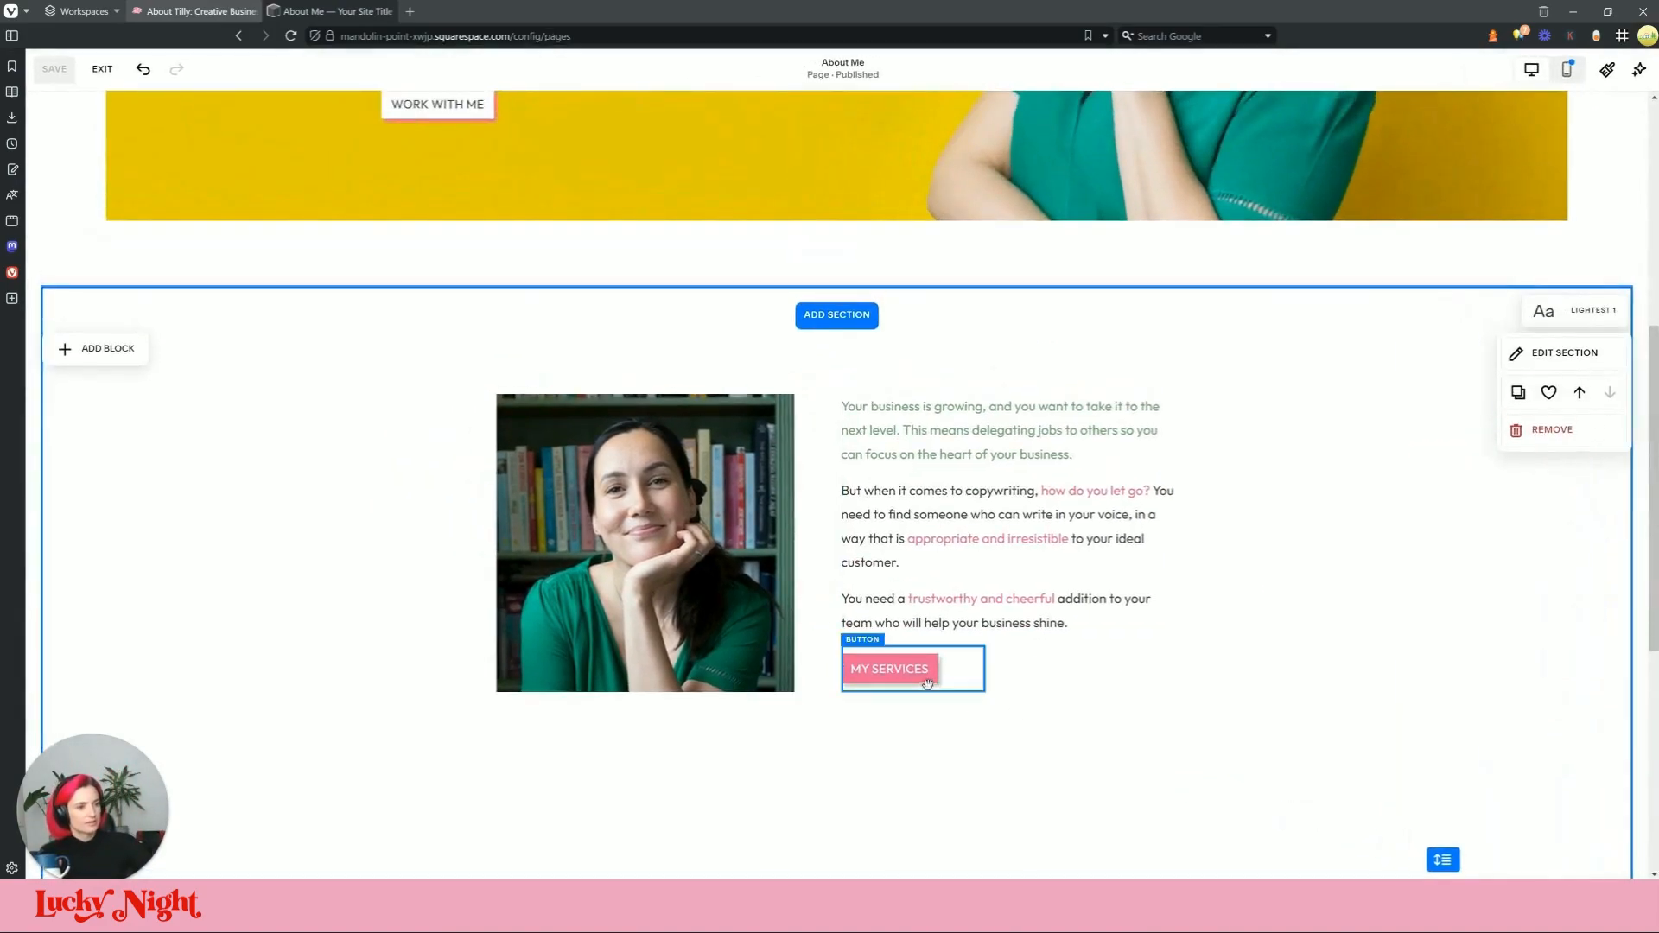
Step: Bring up the live About page that shows the pink Hi brush graphic
scroll(893, 555, "down", 2)
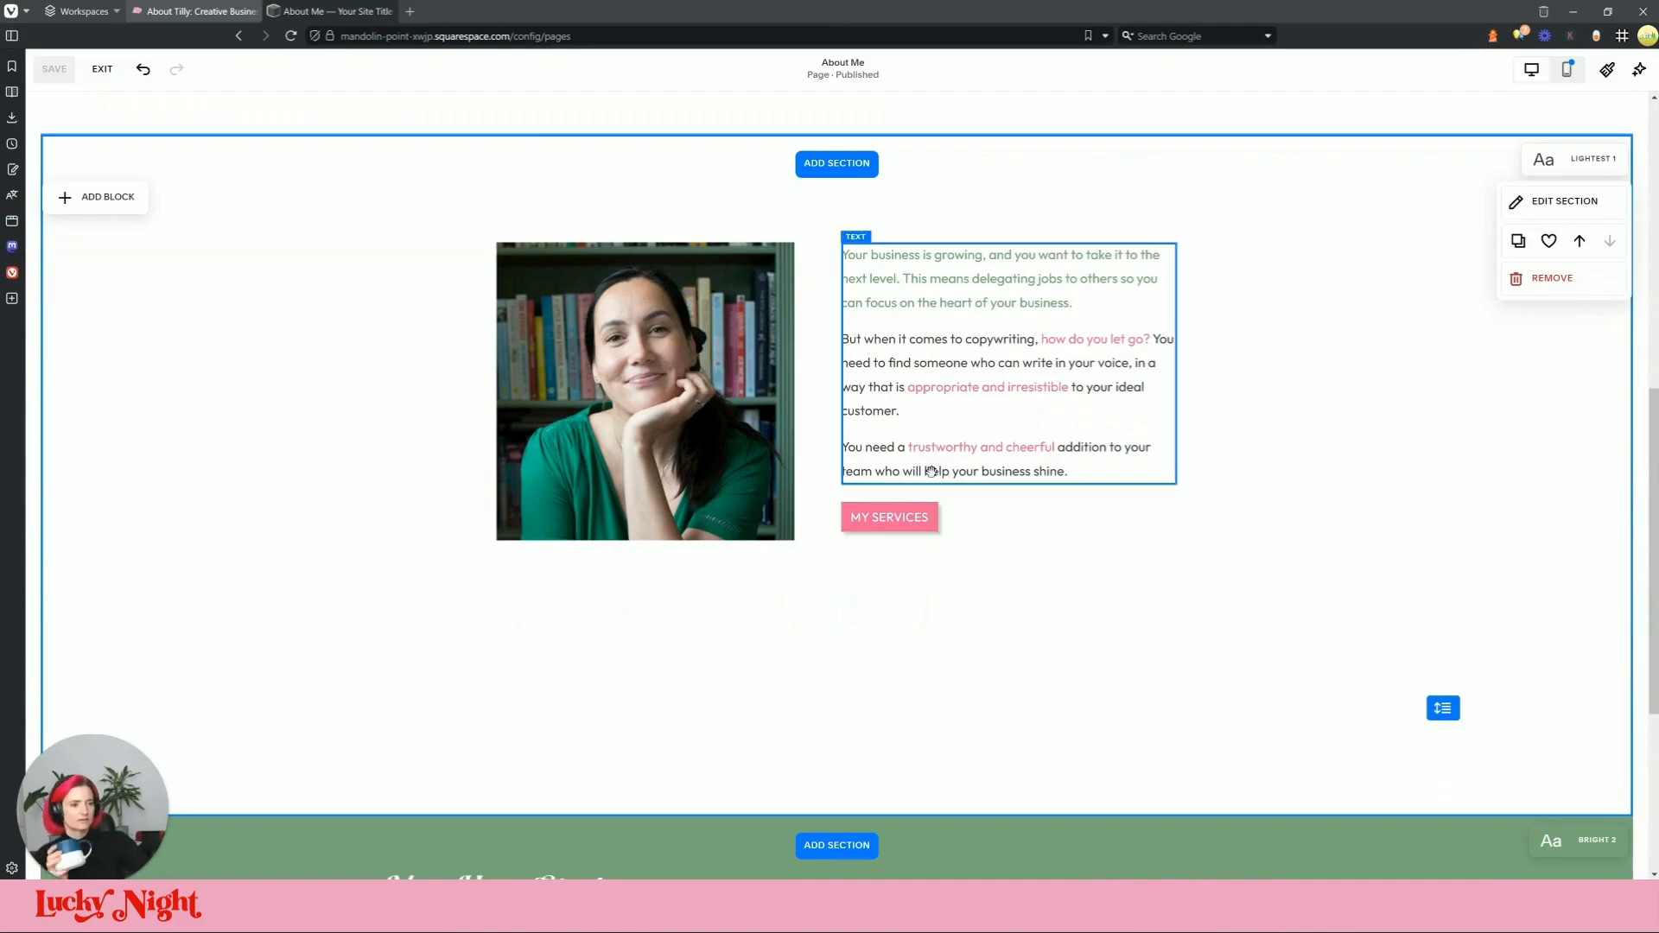
scroll(931, 471, "up", 1)
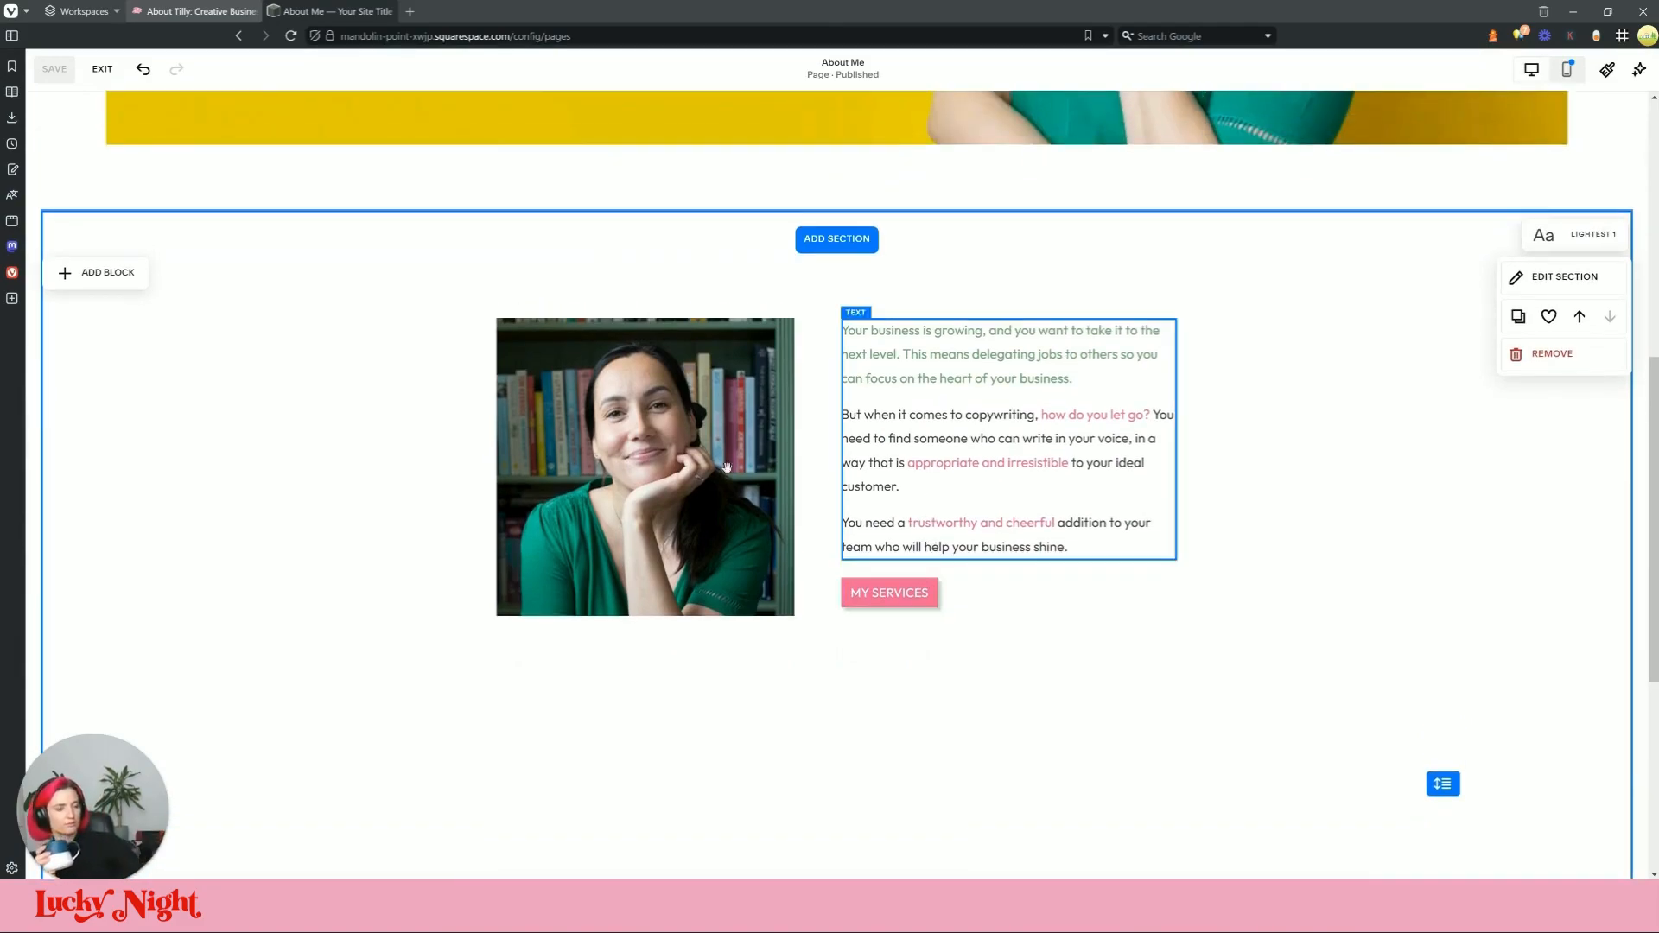
left_click(164, 7)
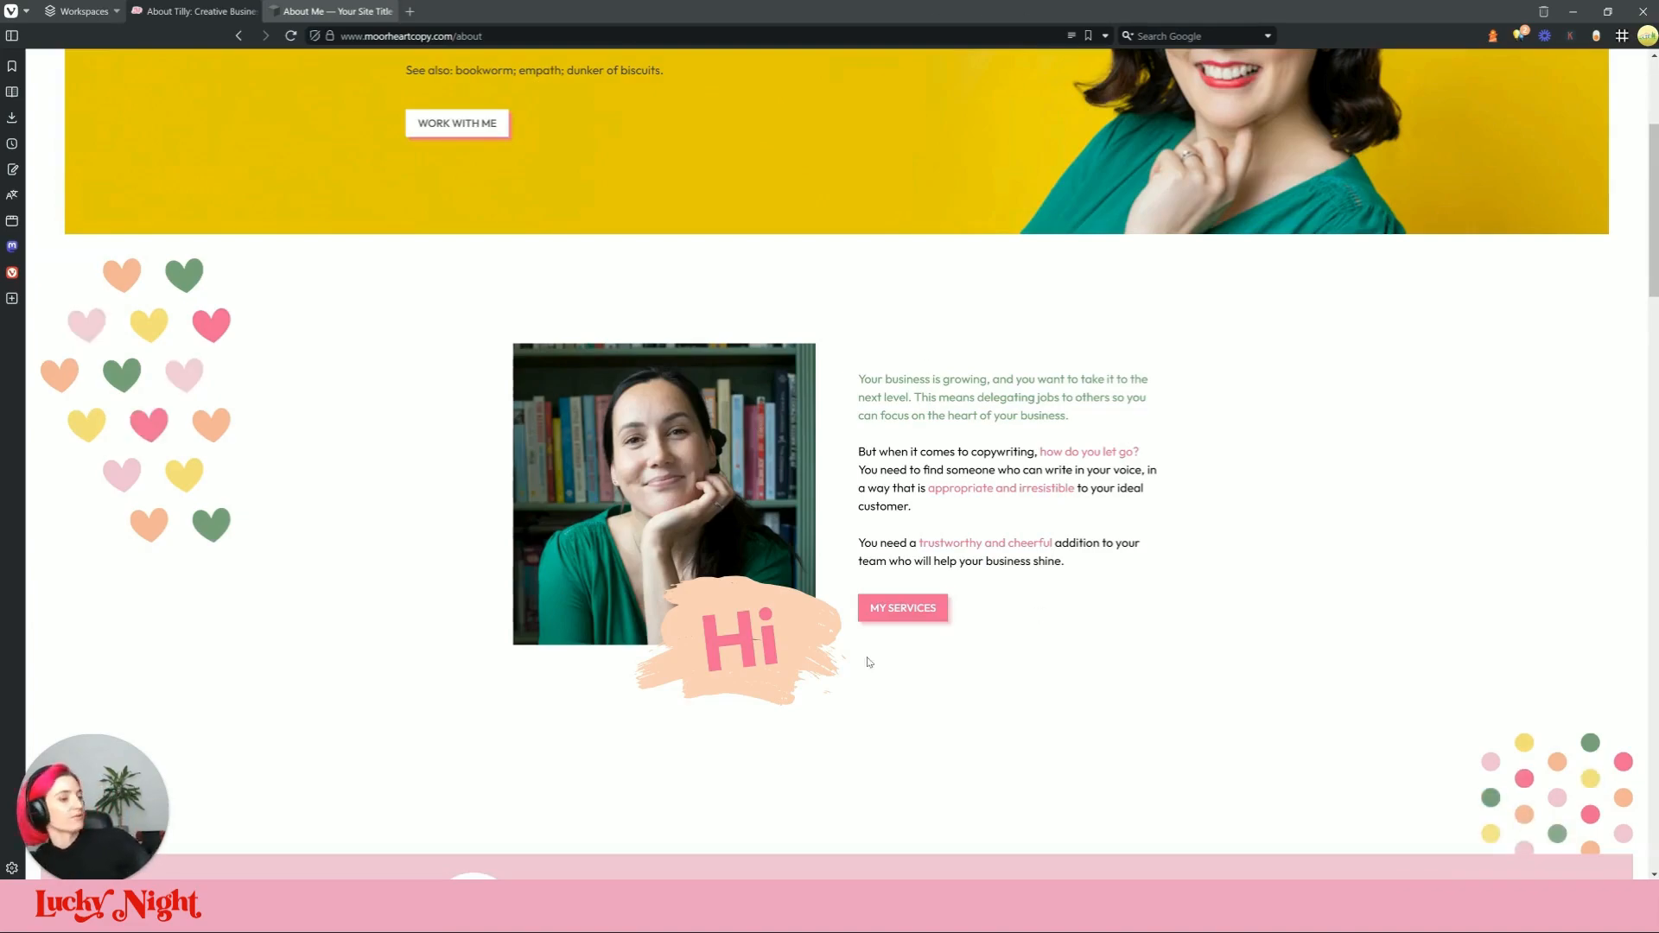
scroll(720, 653, "down", 6)
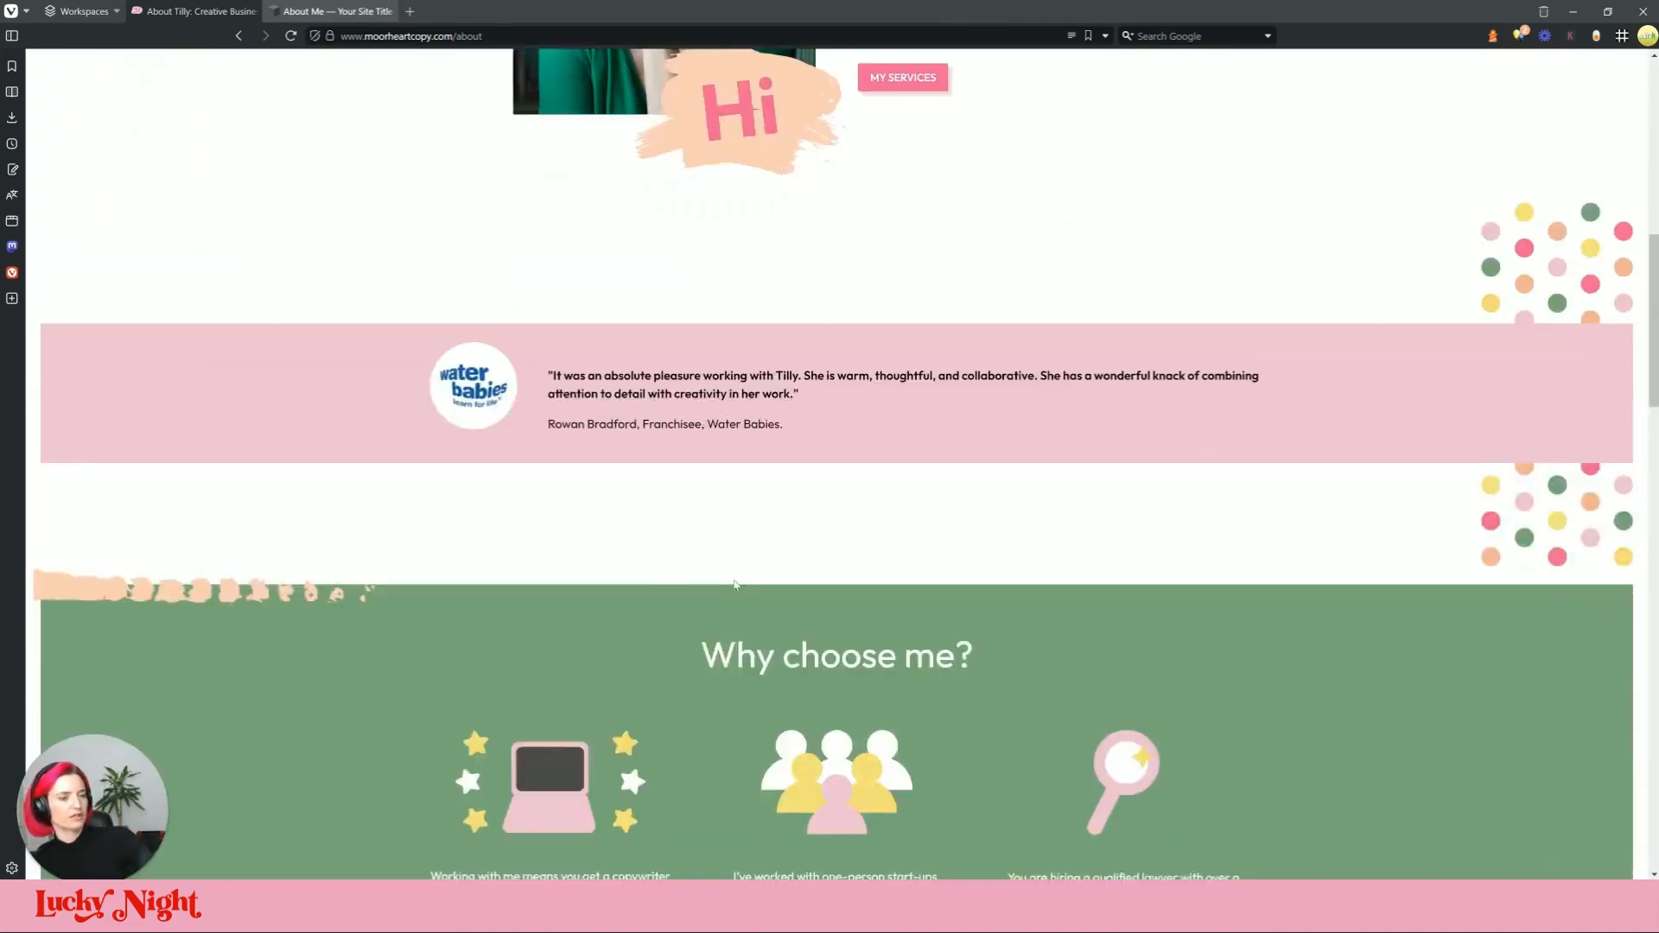
scroll(726, 604, "up", 5)
Step: Inspect the Hi graphic in DevTools and select its svg g clip-path group
right_click(743, 568)
mouse_move(848, 860)
left_click(993, 864)
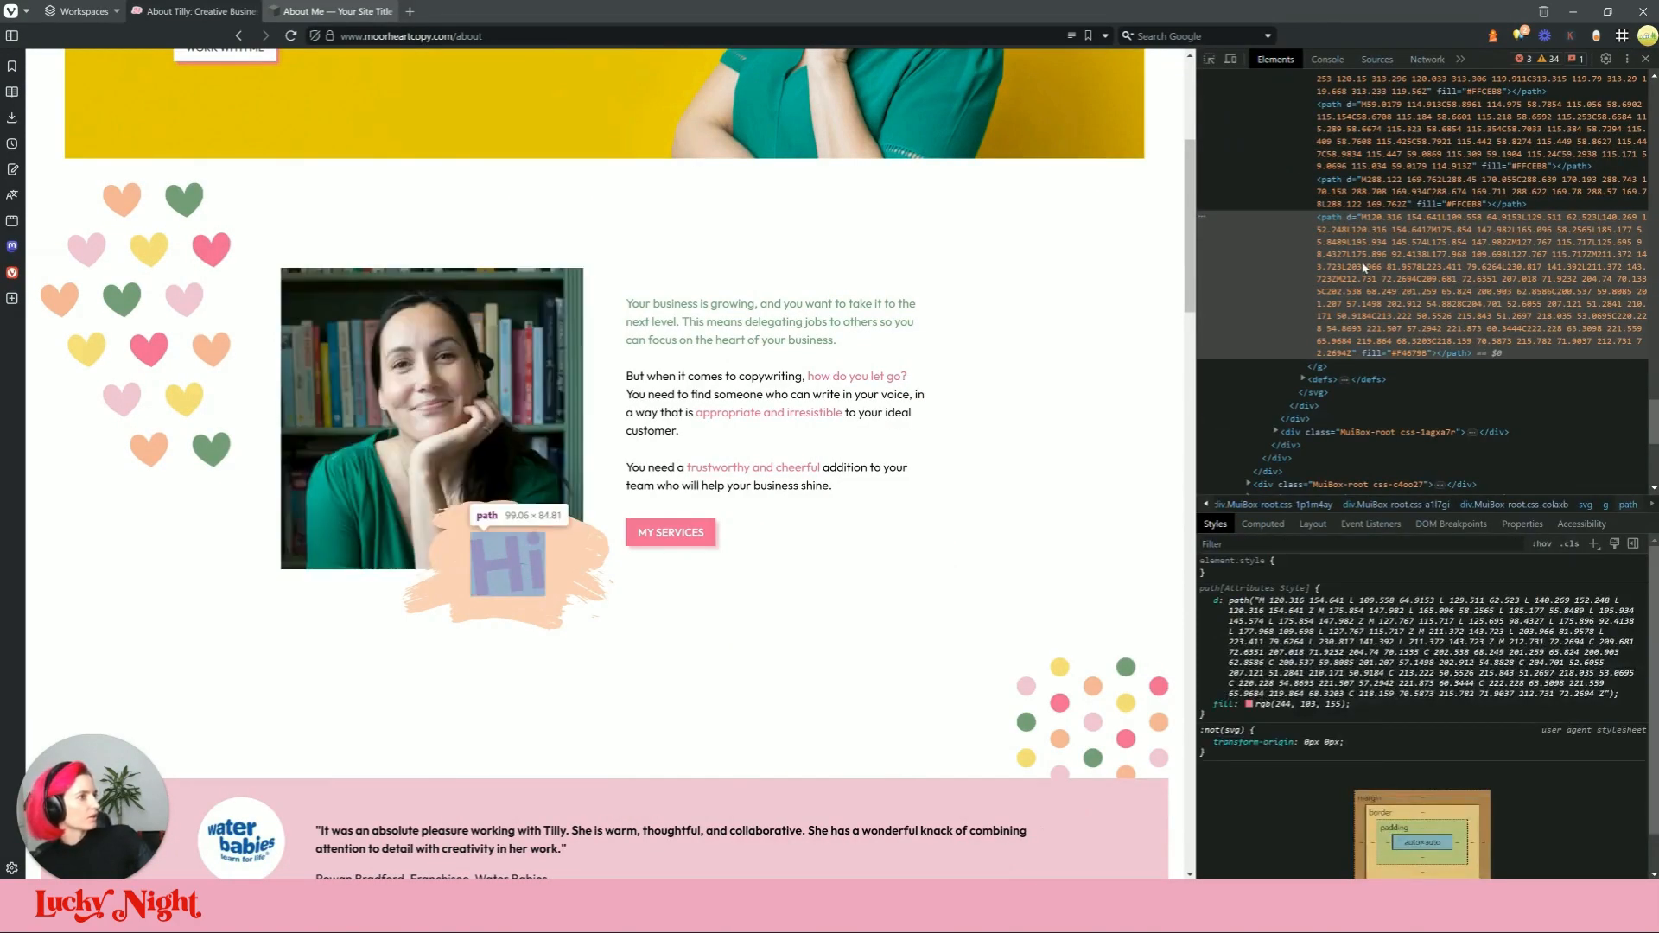
scroll(1385, 339, "up", 5)
scroll(1410, 418, "up", 5)
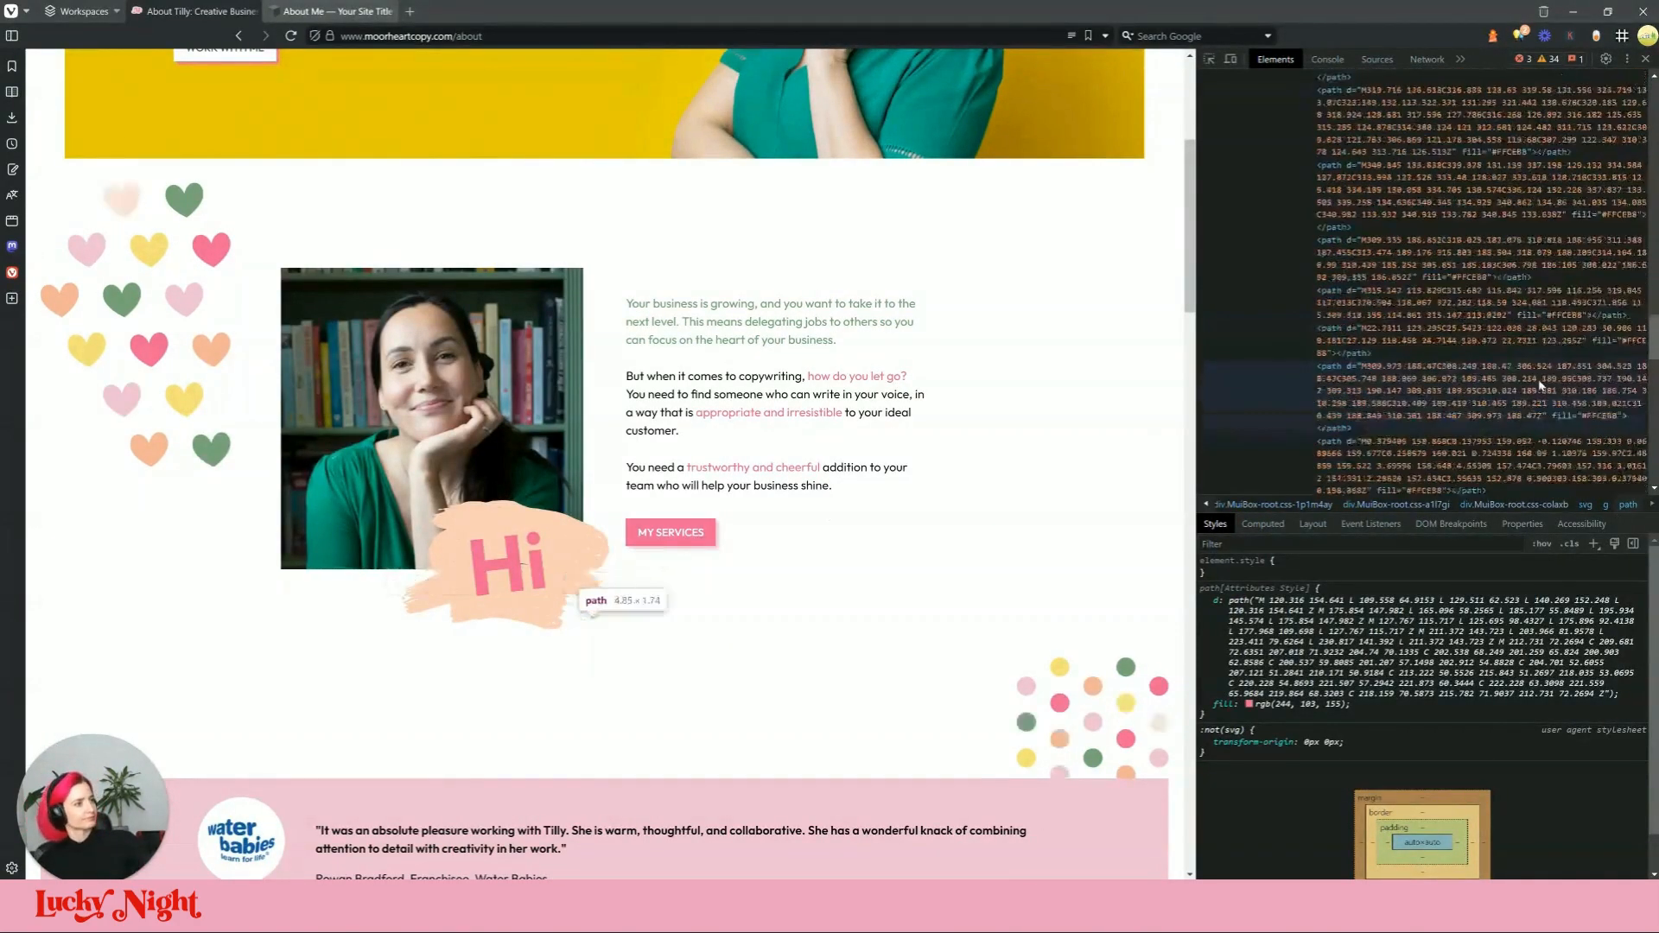
scroll(1401, 410, "up", 10)
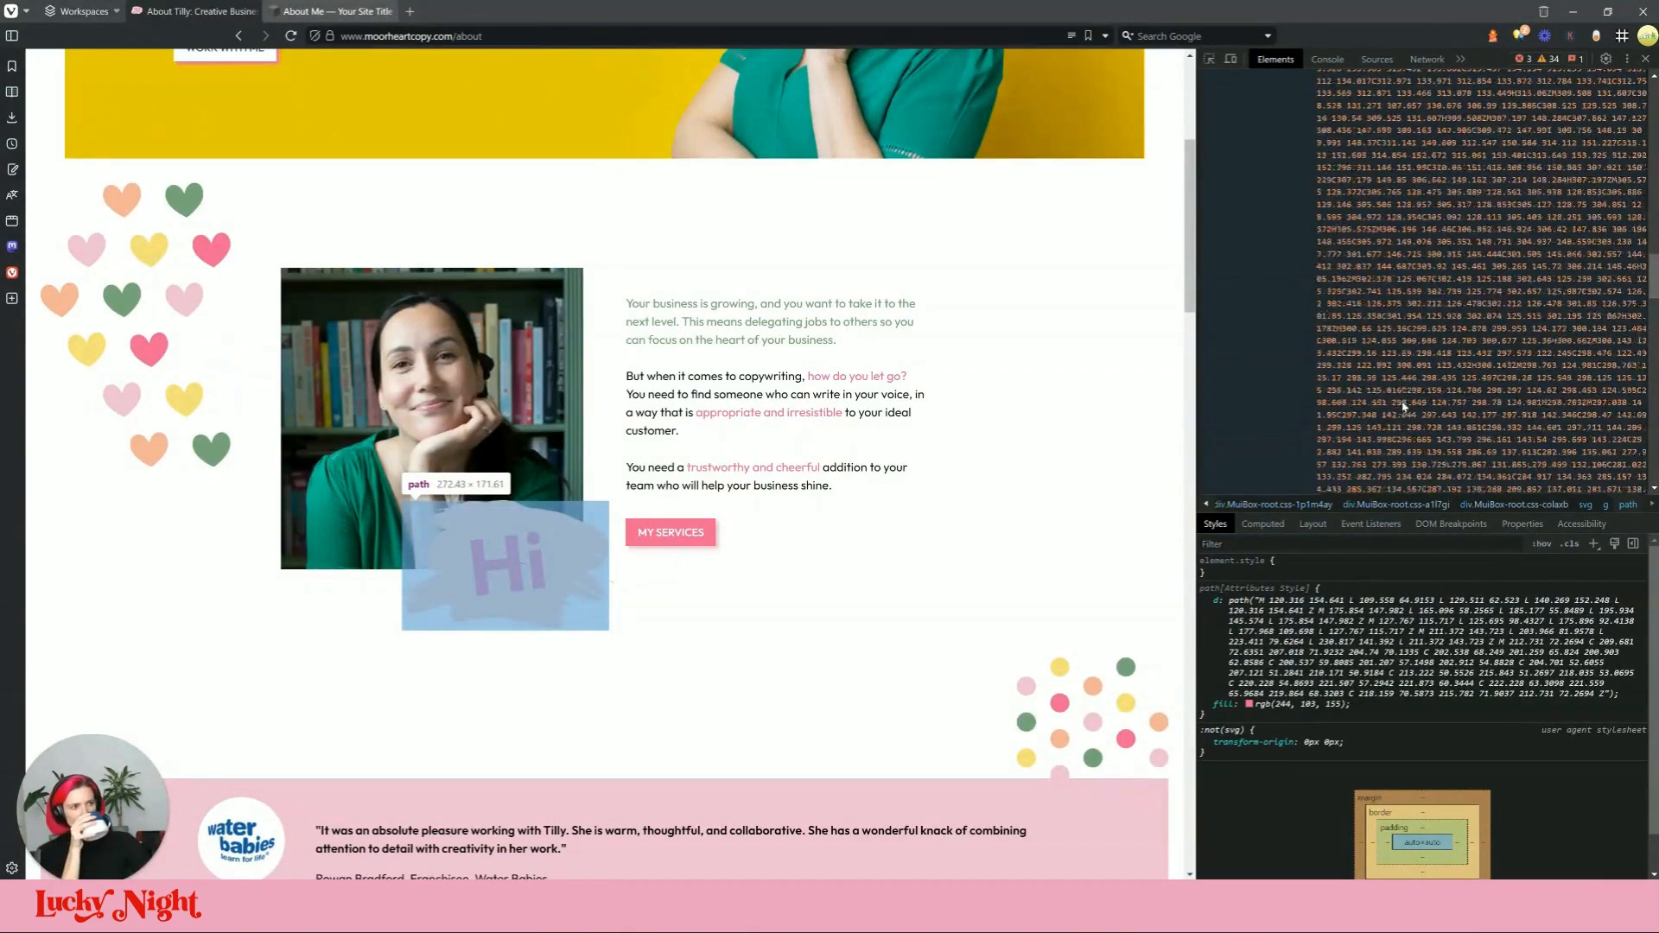
scroll(1418, 422, "up", 10)
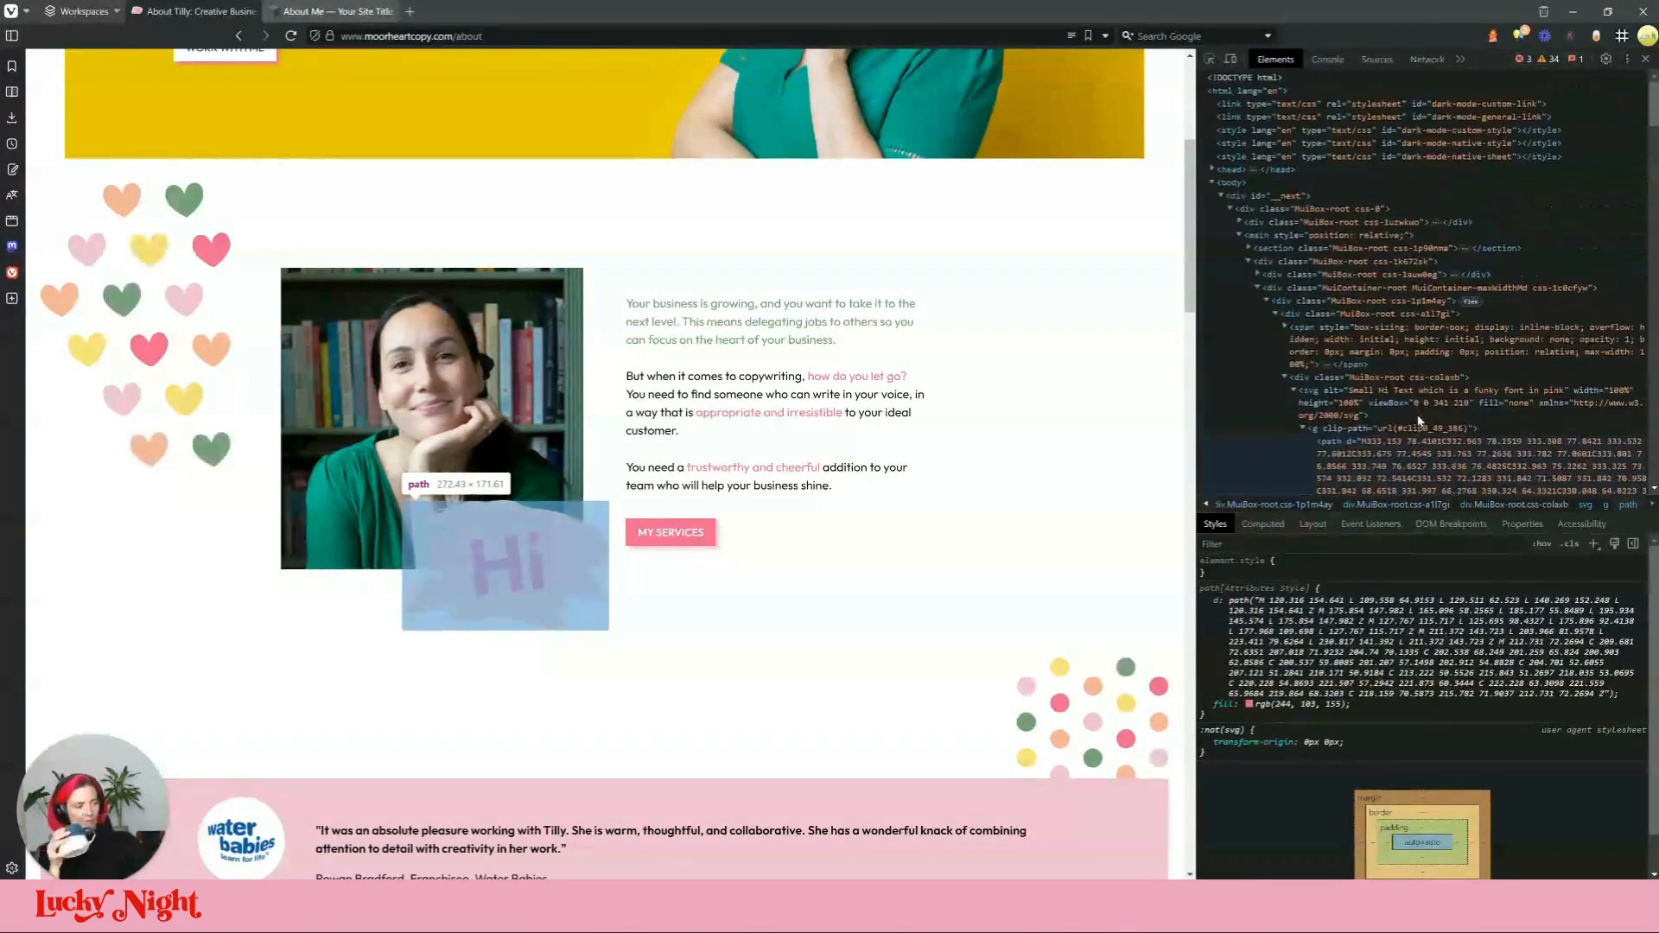
left_click(1406, 428)
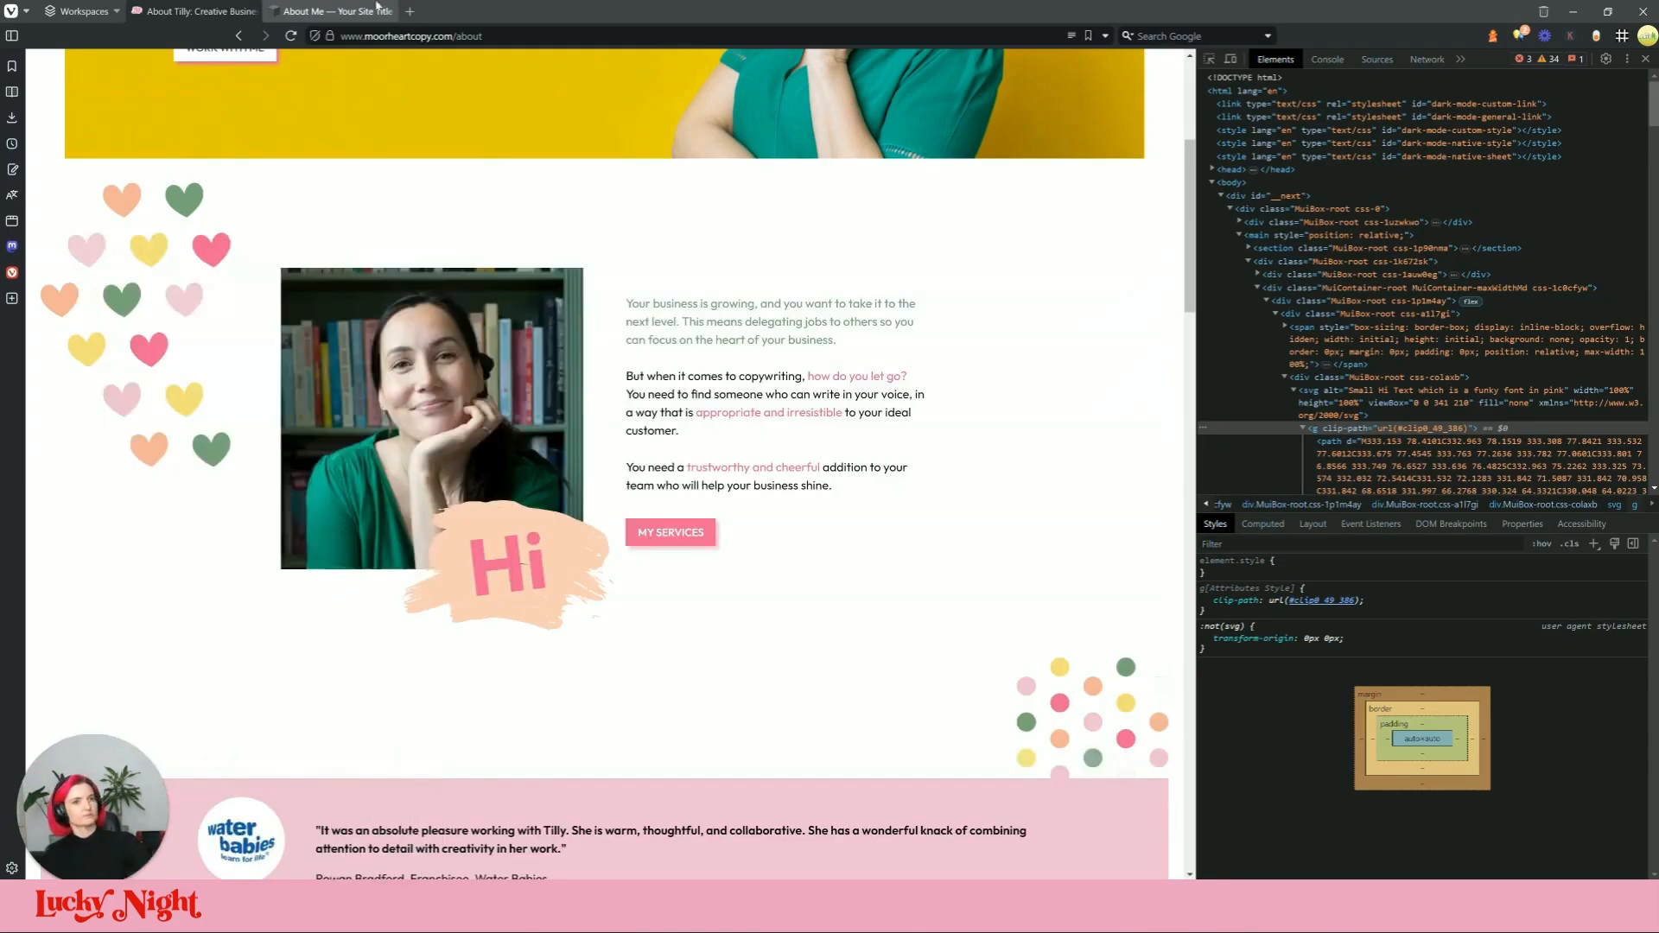
left_click(333, 12)
Step: Insert a Code block beside the photo and paste the Hi SVG markup into it
left_click(116, 282)
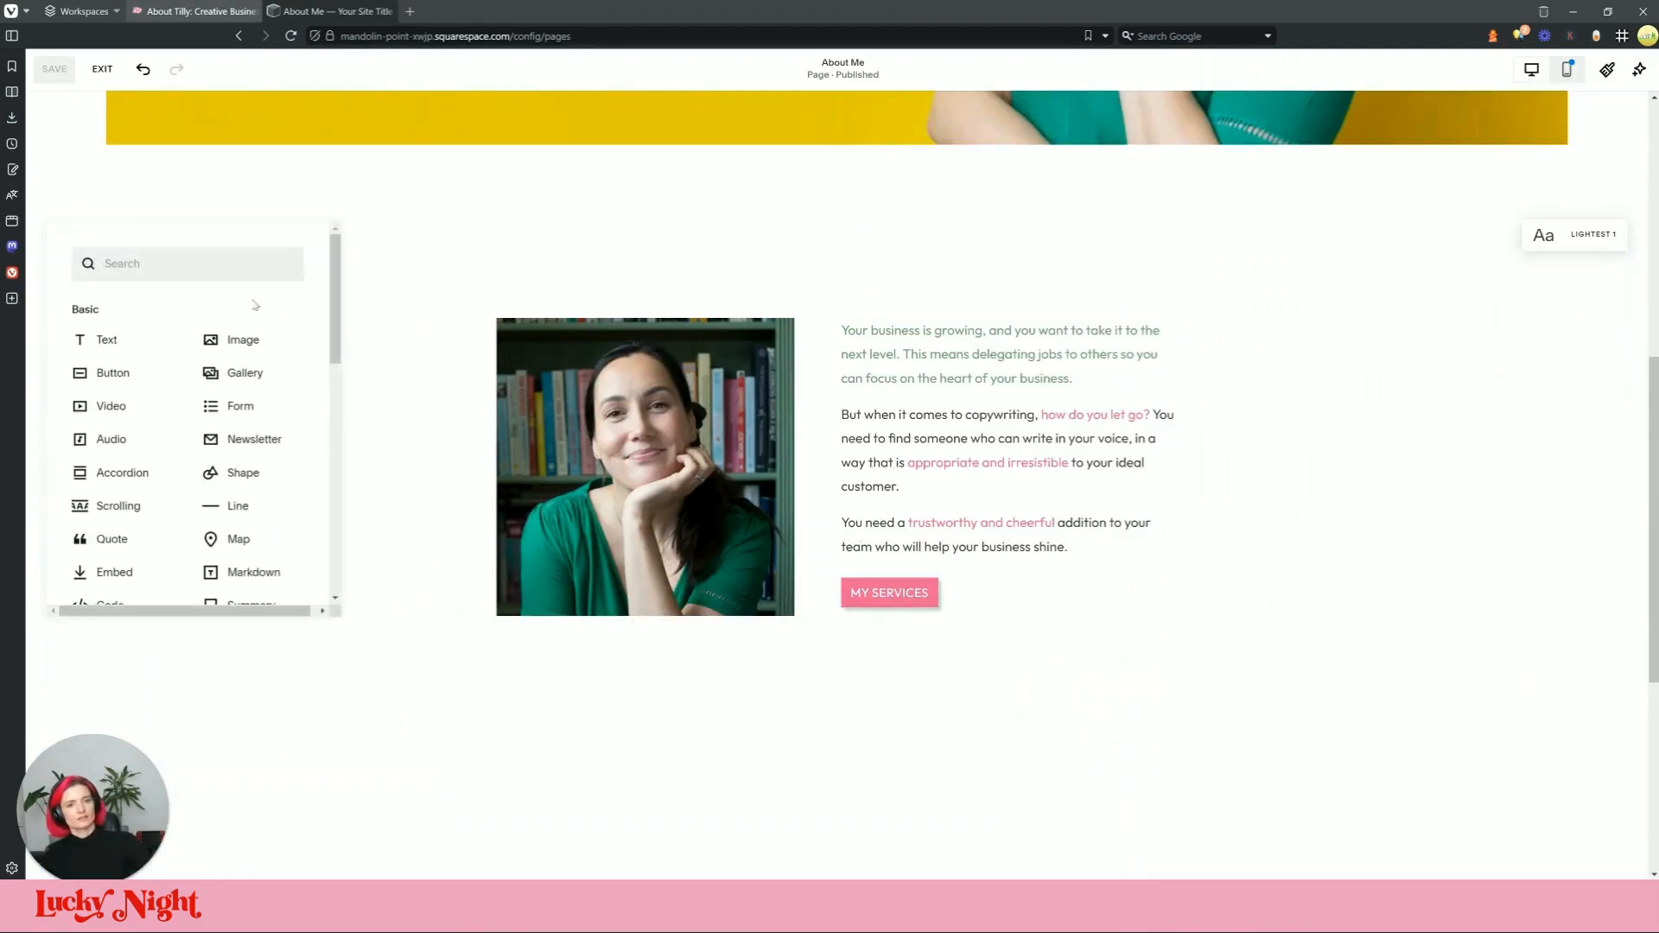
type("code")
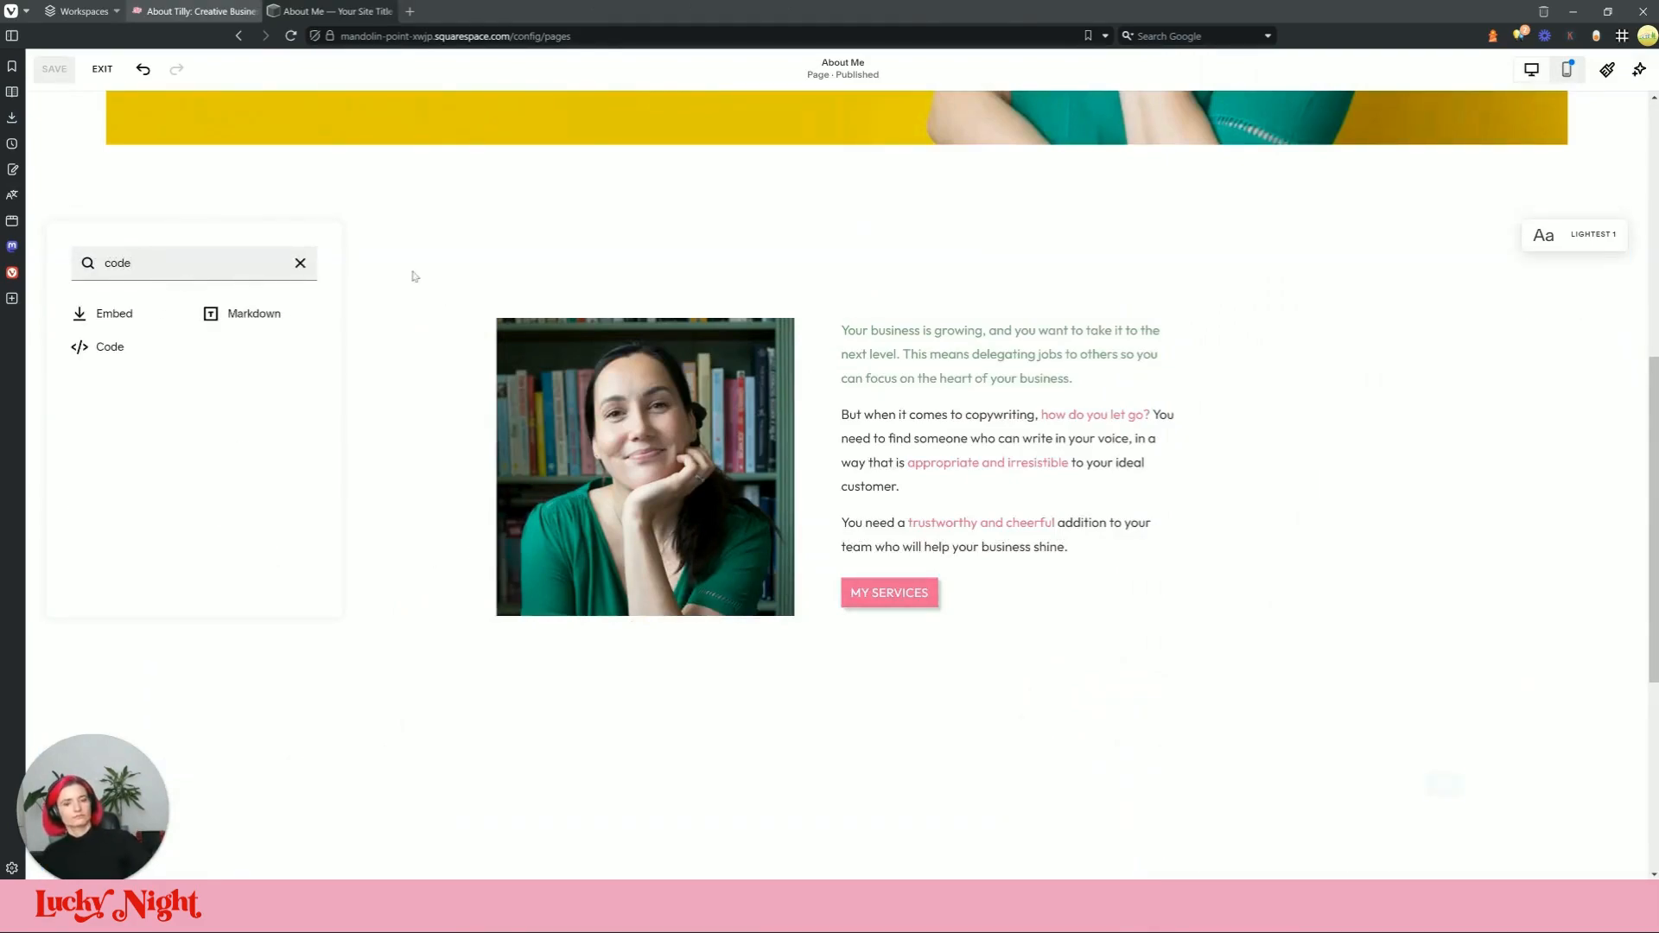
left_click(147, 355)
left_click(398, 285)
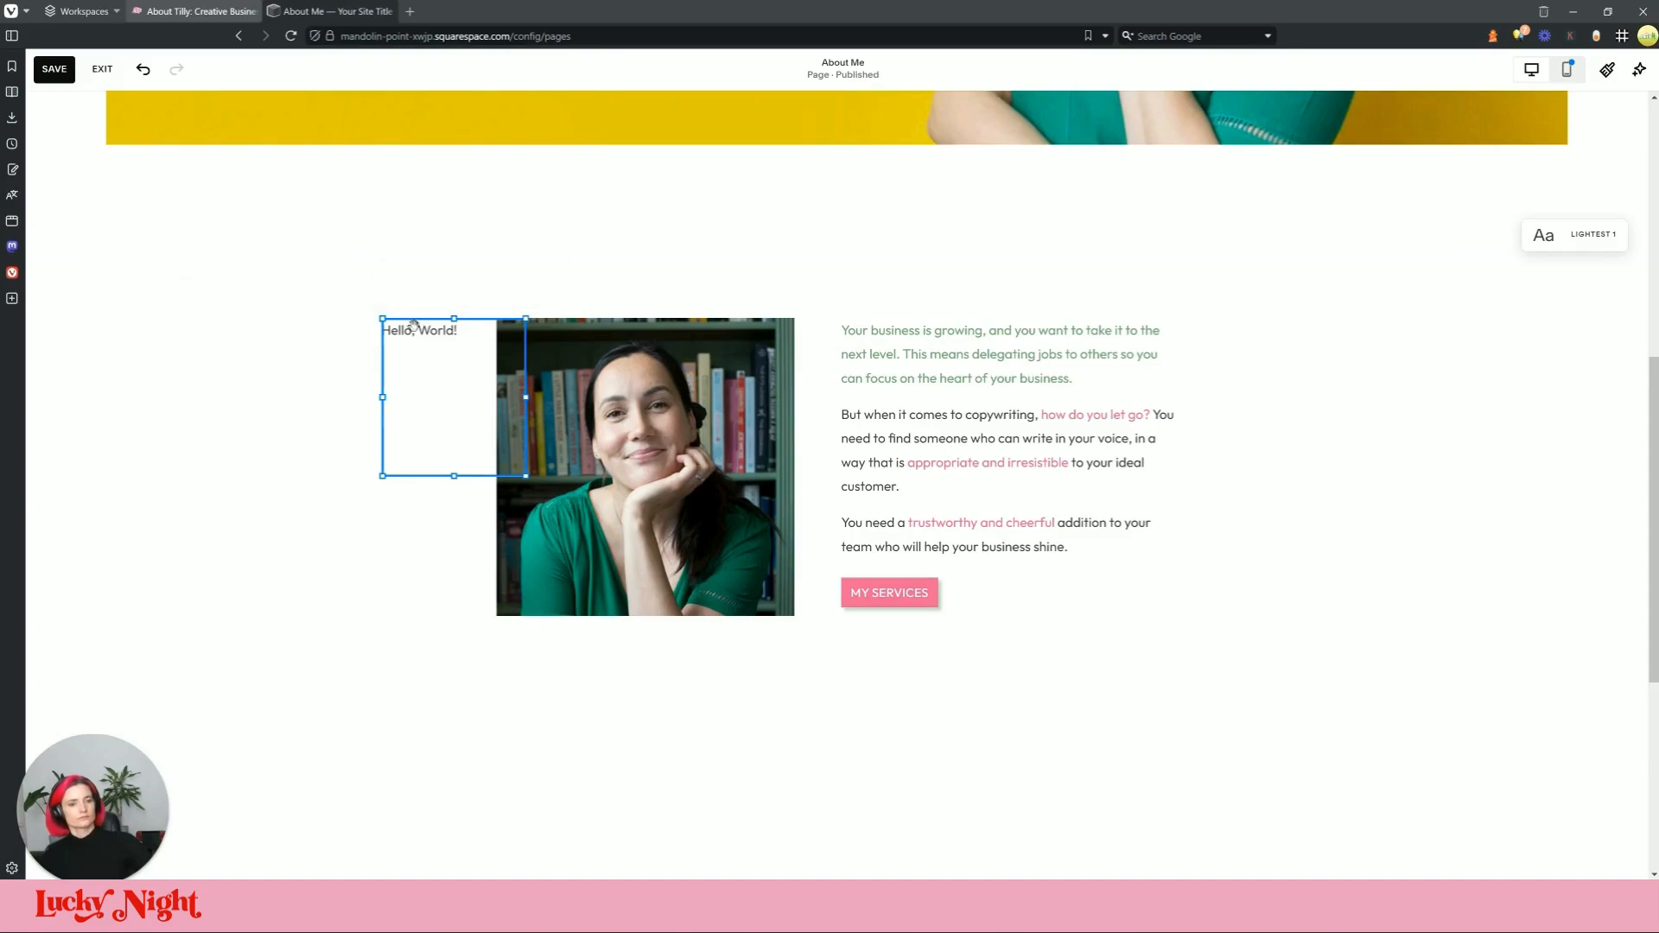
key("ctrl+a")
key("ctrl+v")
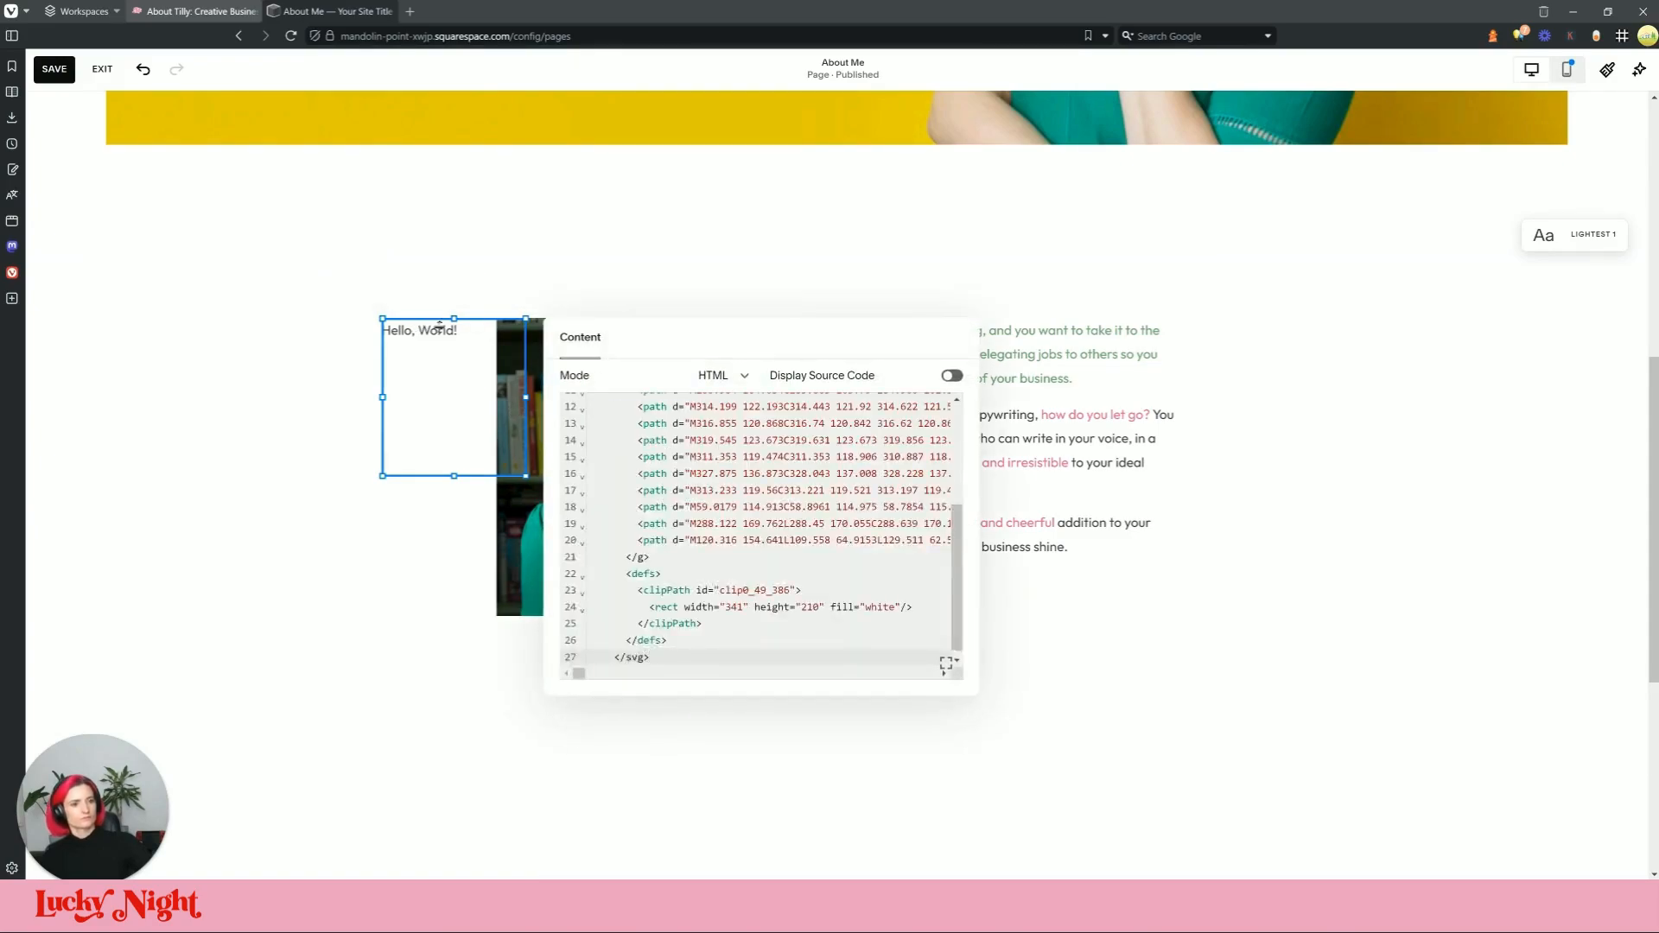
left_click(345, 447)
Step: Drag the Hi graphic onto the portrait's lower-right corner and resize it, checking the live site
left_click_drag(435, 392, 745, 648)
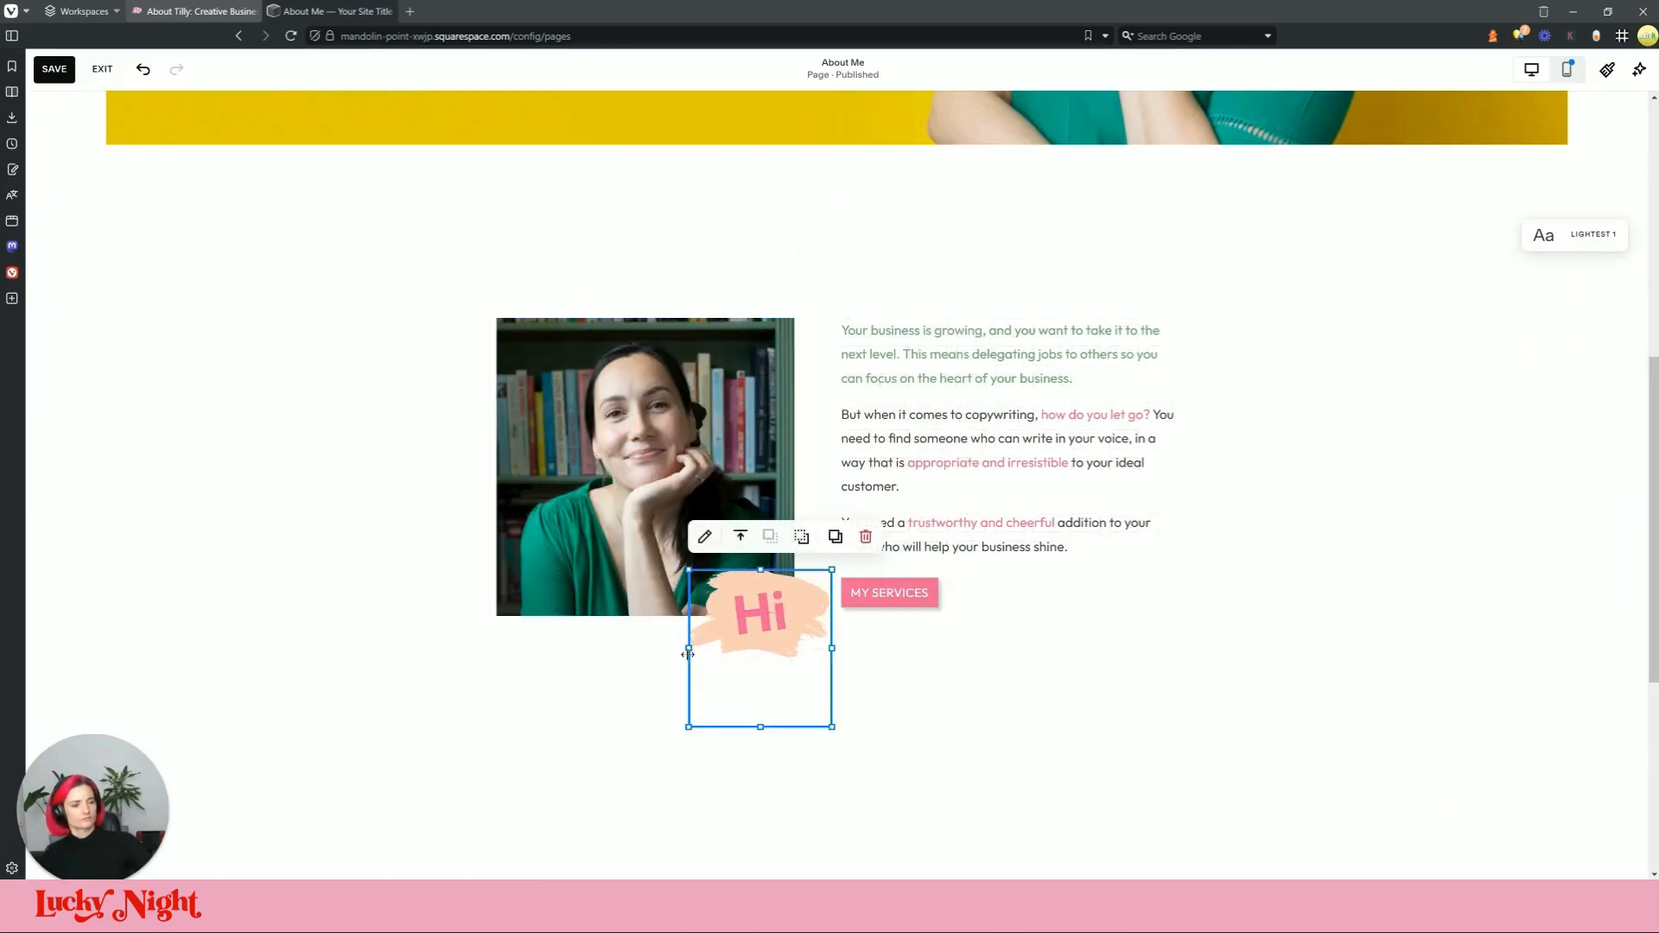
left_click_drag(761, 727, 760, 665)
left_click_drag(689, 622, 612, 630)
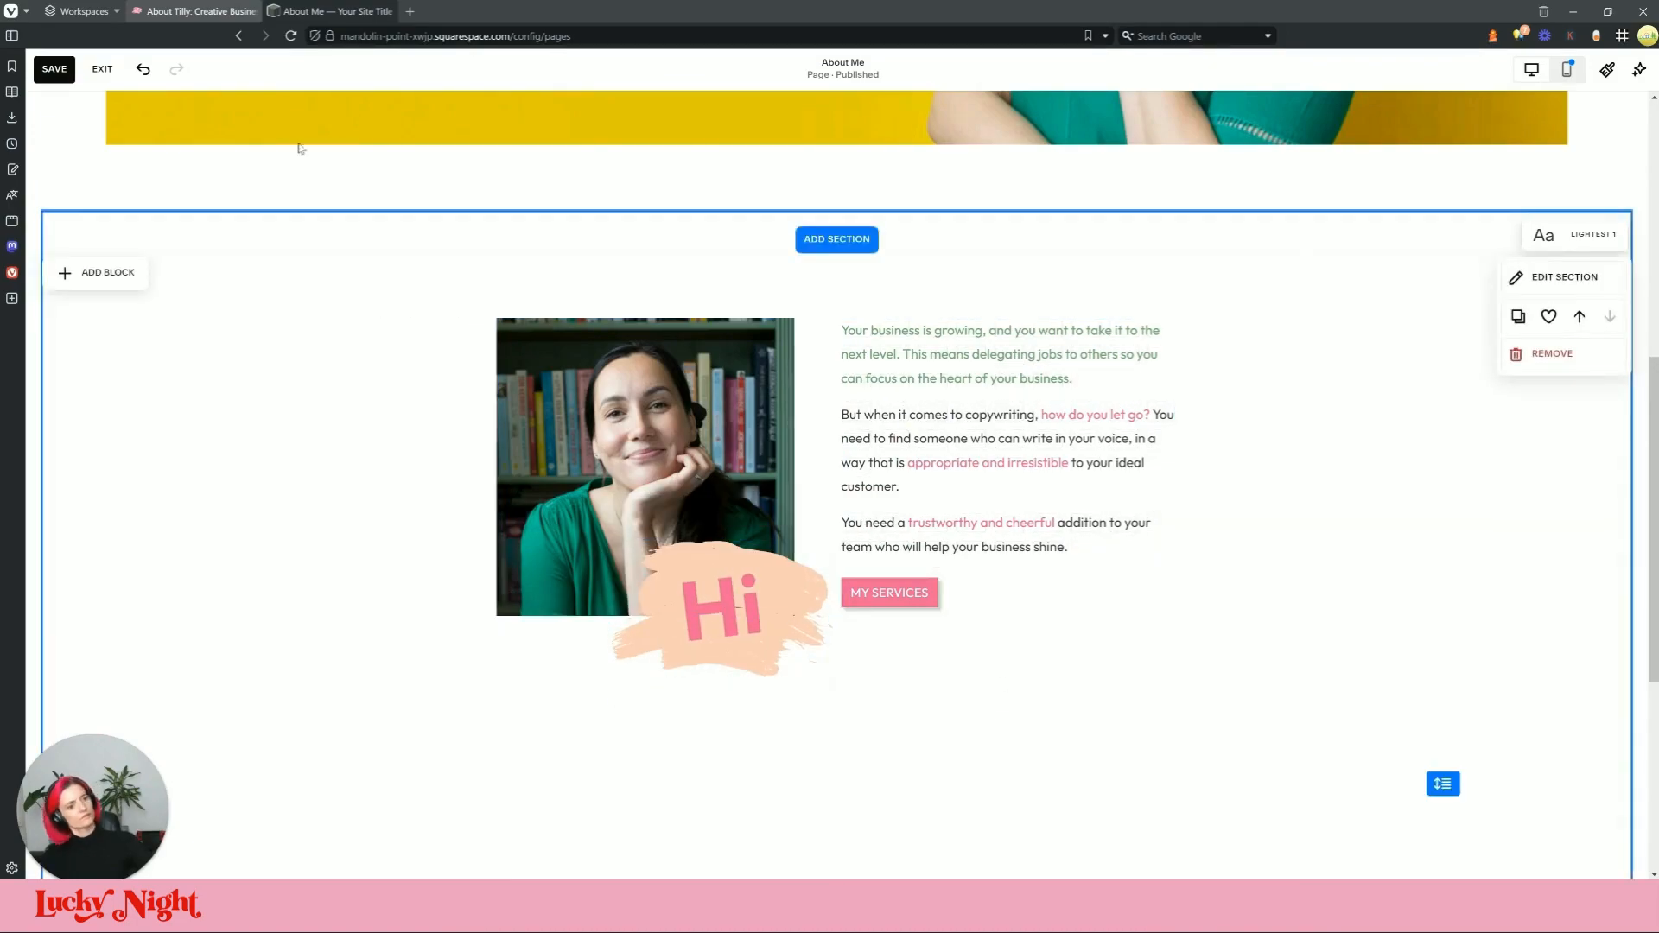
left_click(195, 11)
left_click(332, 11)
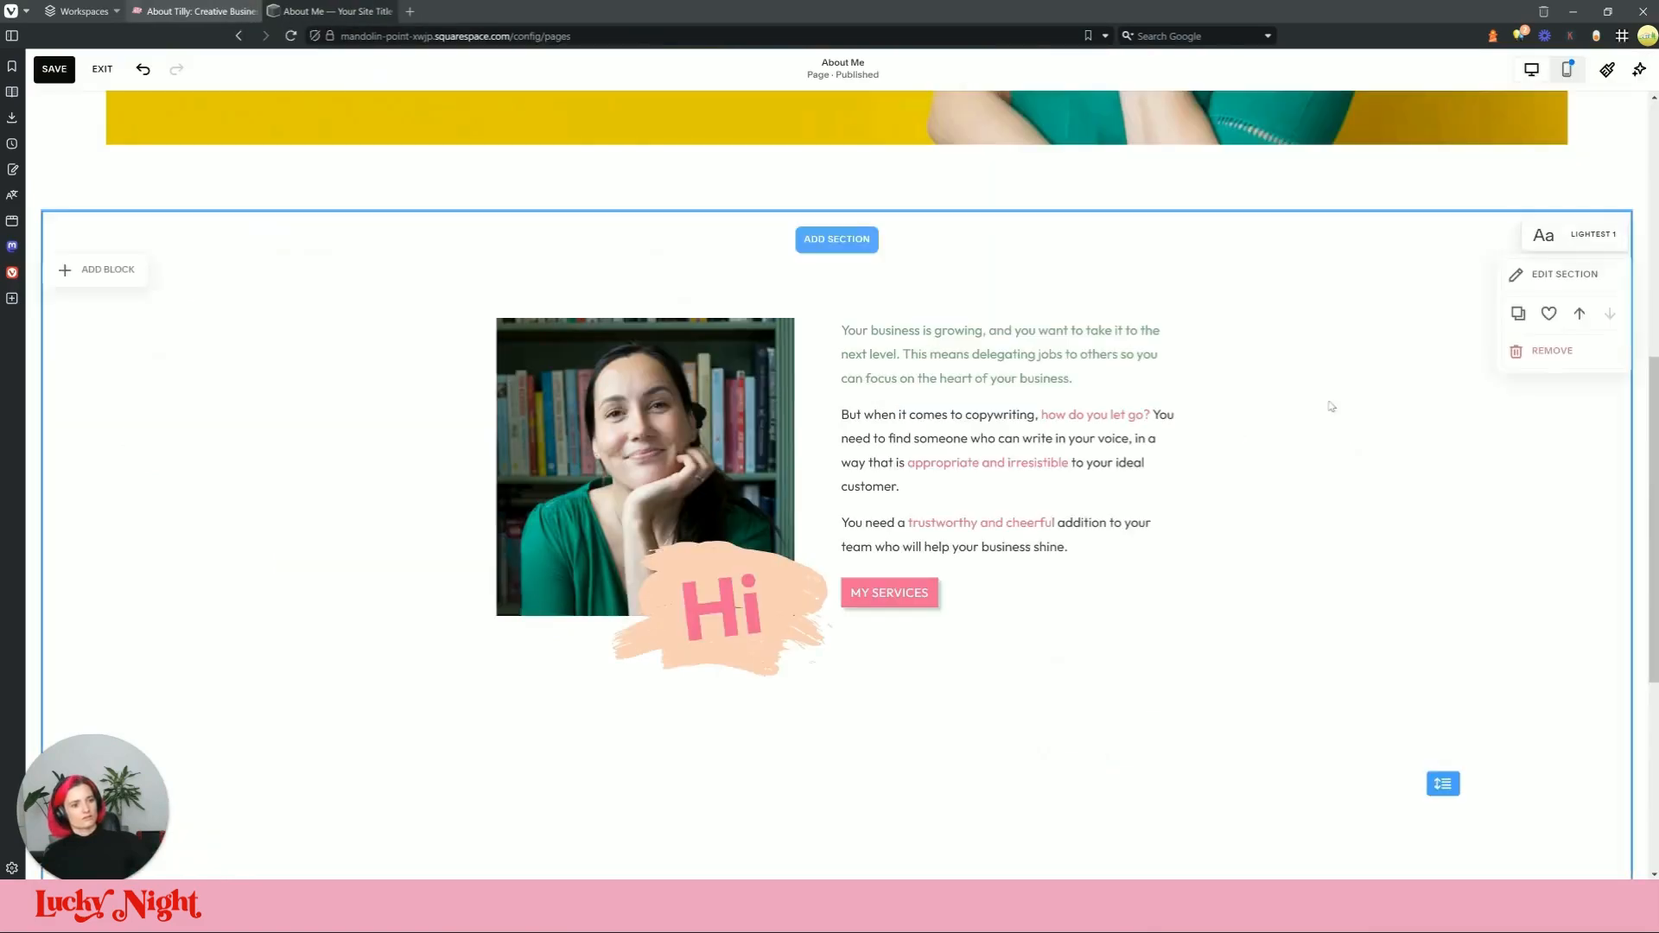
left_click(769, 604)
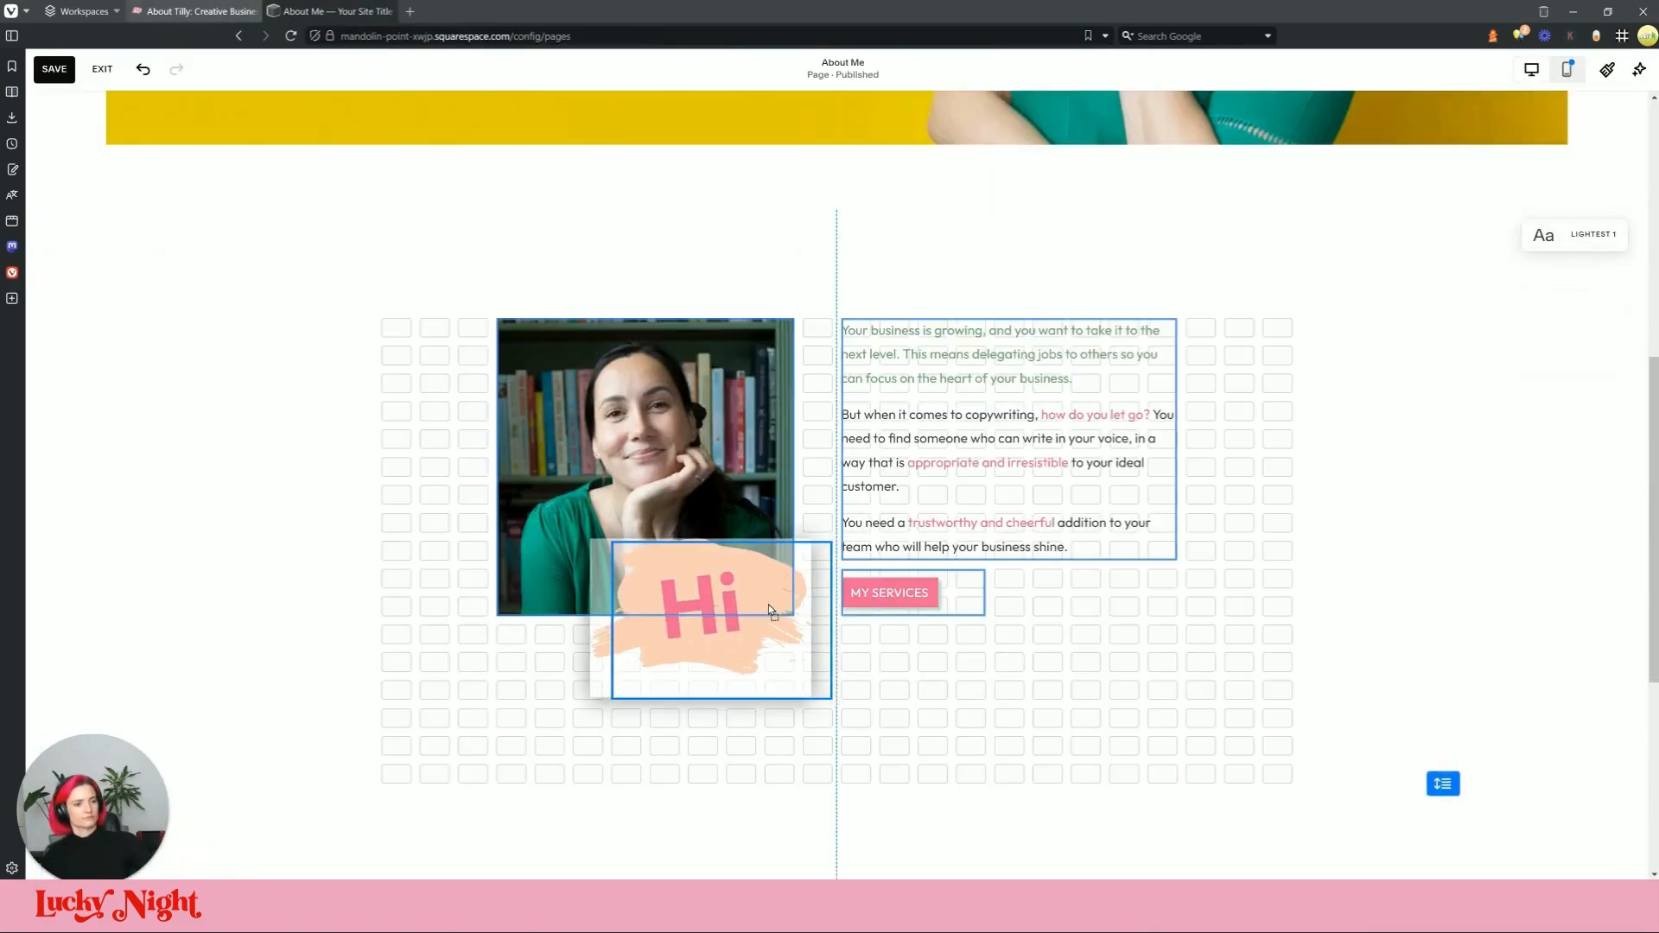
left_click(1025, 669)
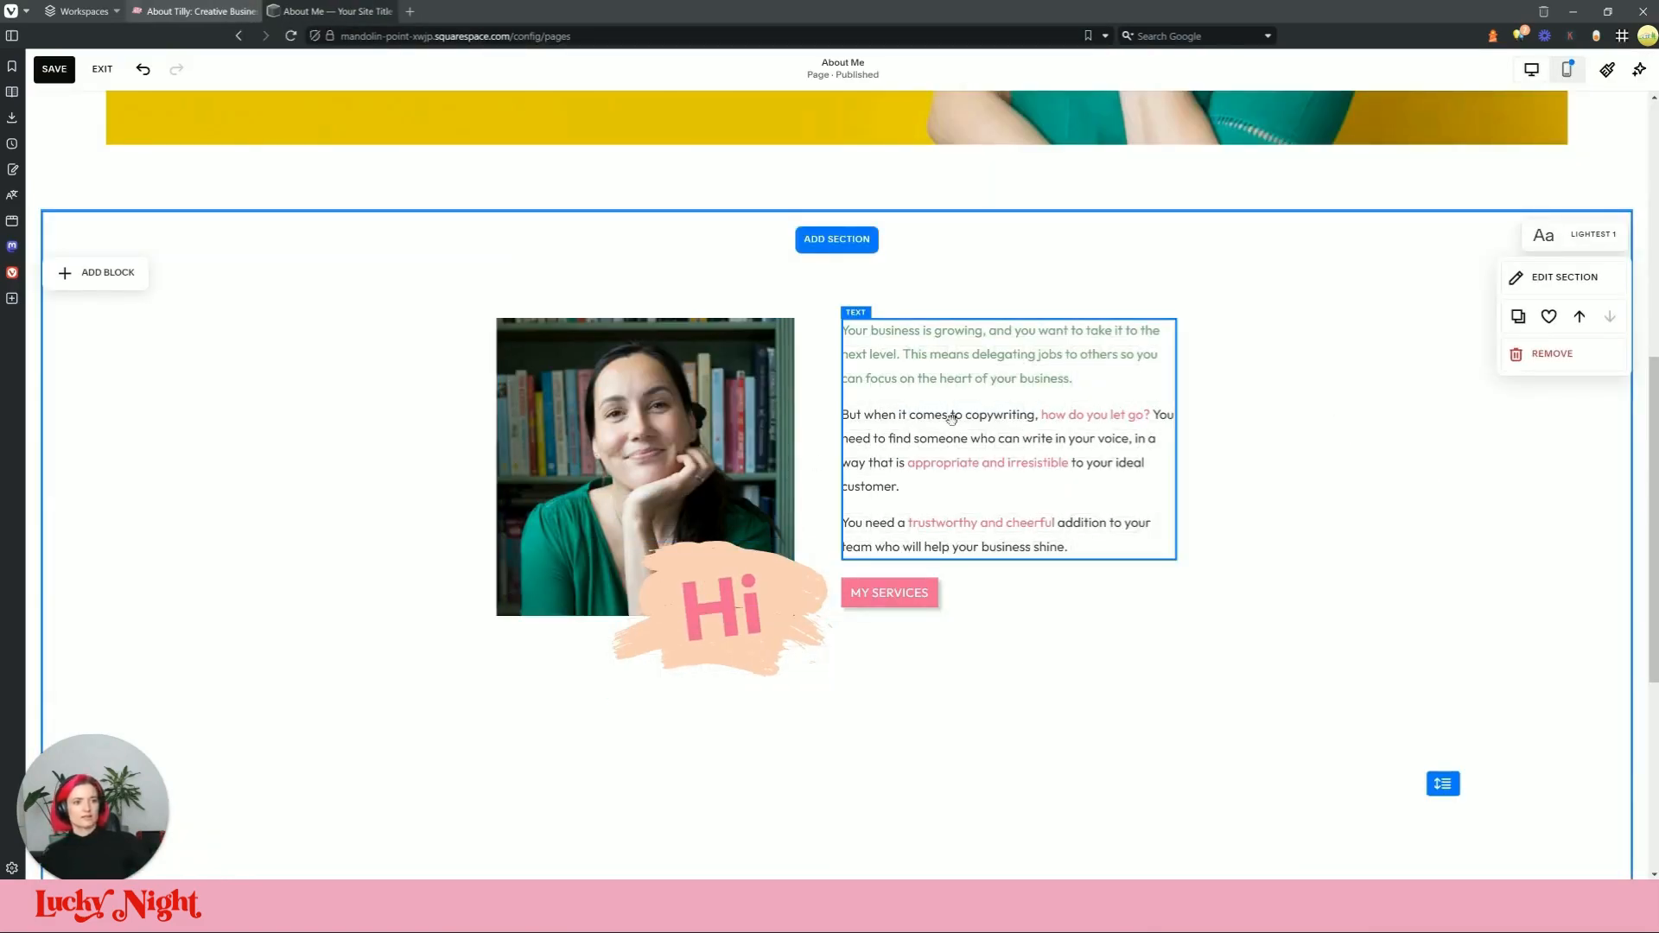
Step: Pick a heart with the DevTools element picker and select the parent svg holding all hearts
left_click(192, 12)
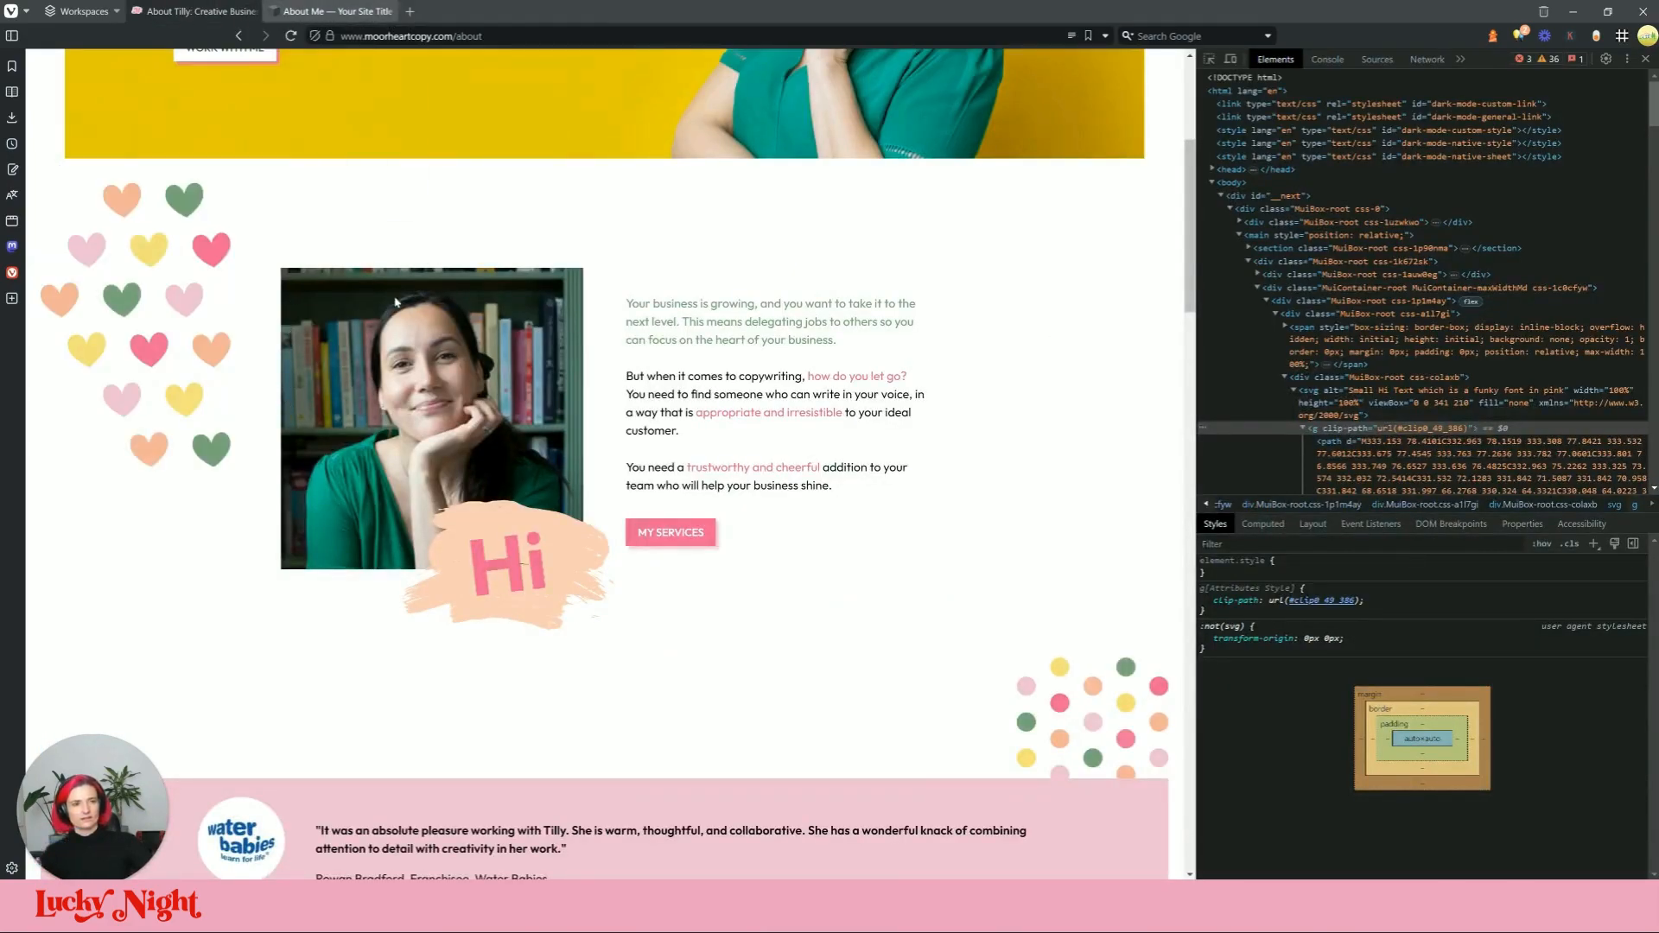
left_click(1208, 59)
left_click(184, 299)
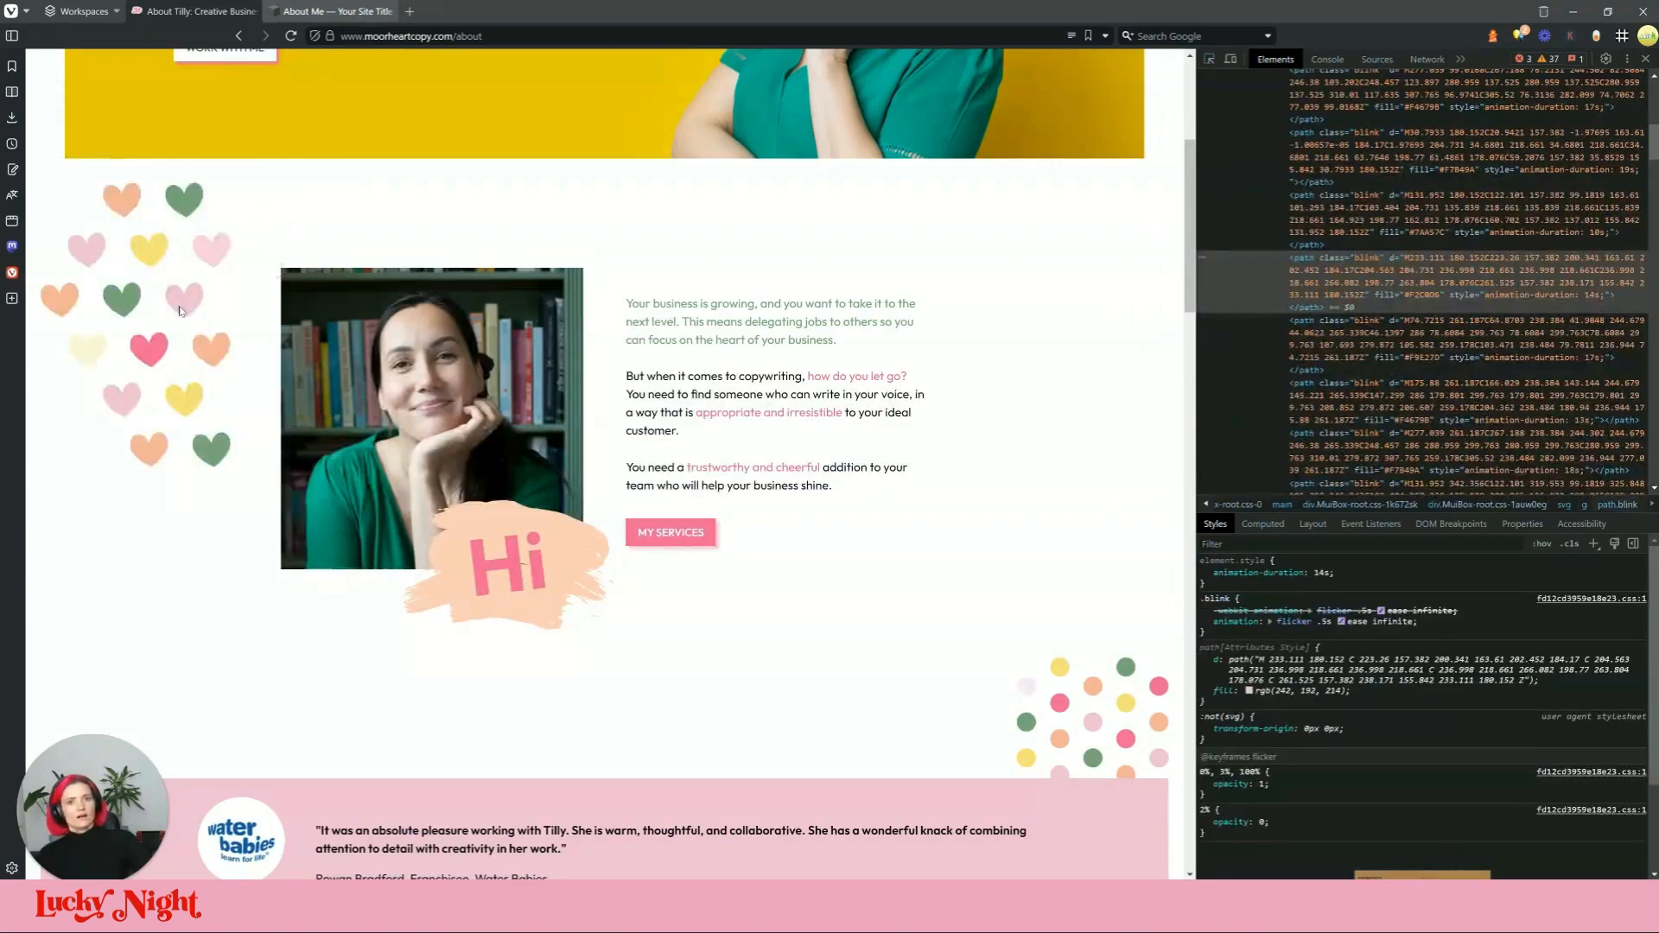
scroll(1370, 235, "up", 5)
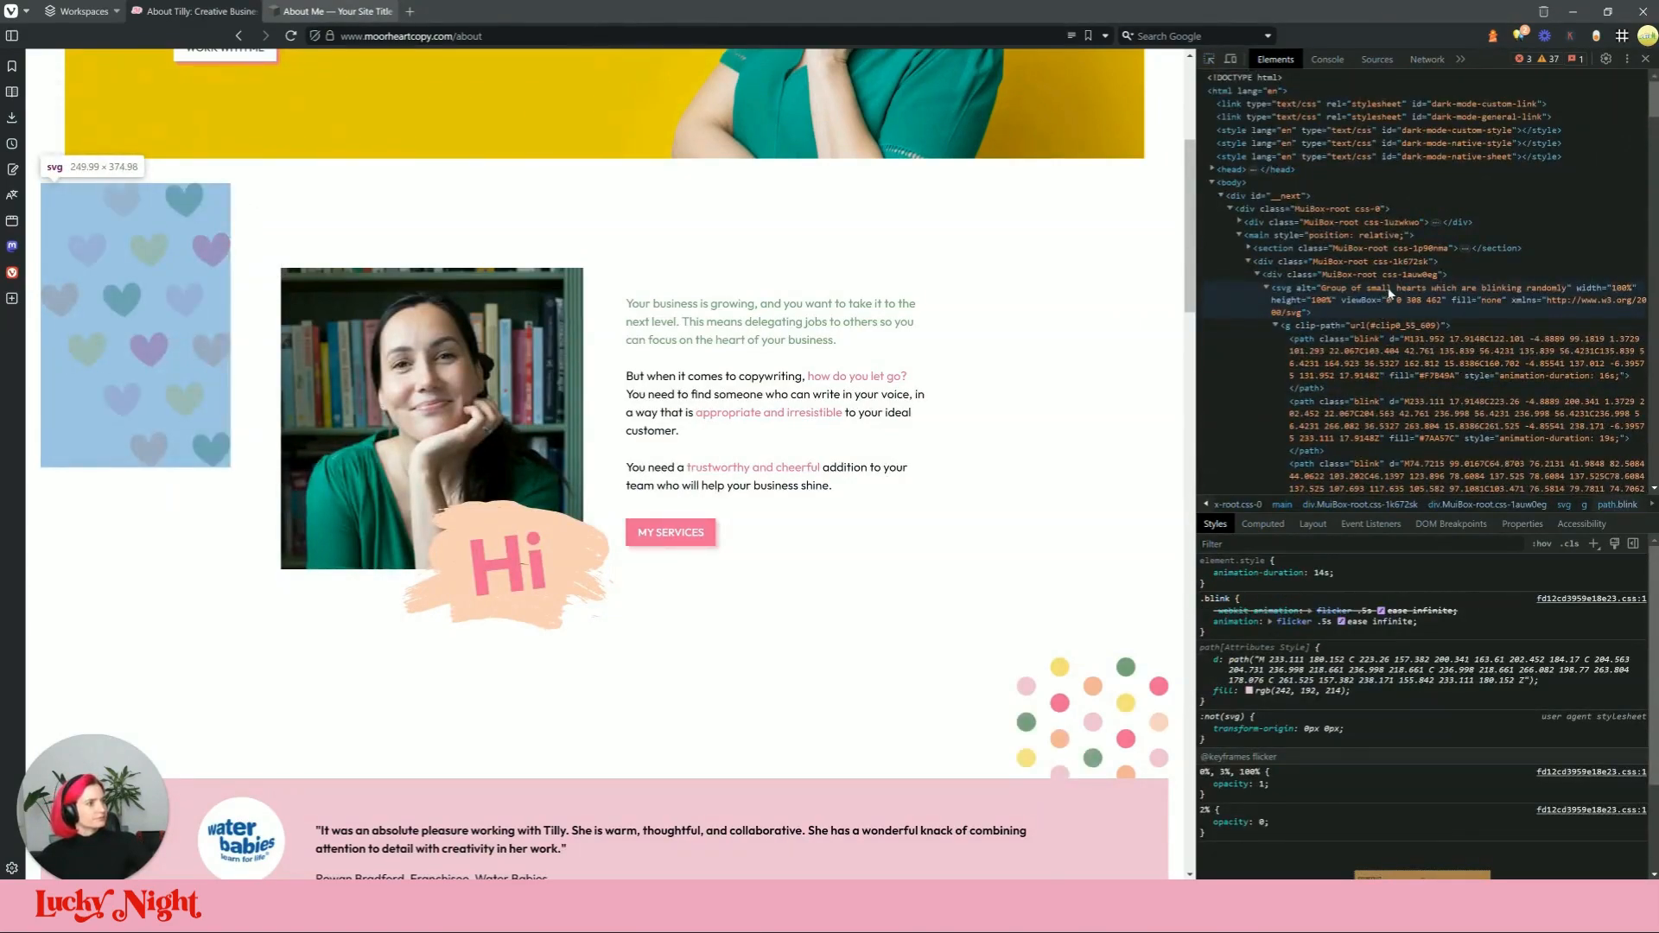
left_click(1389, 294)
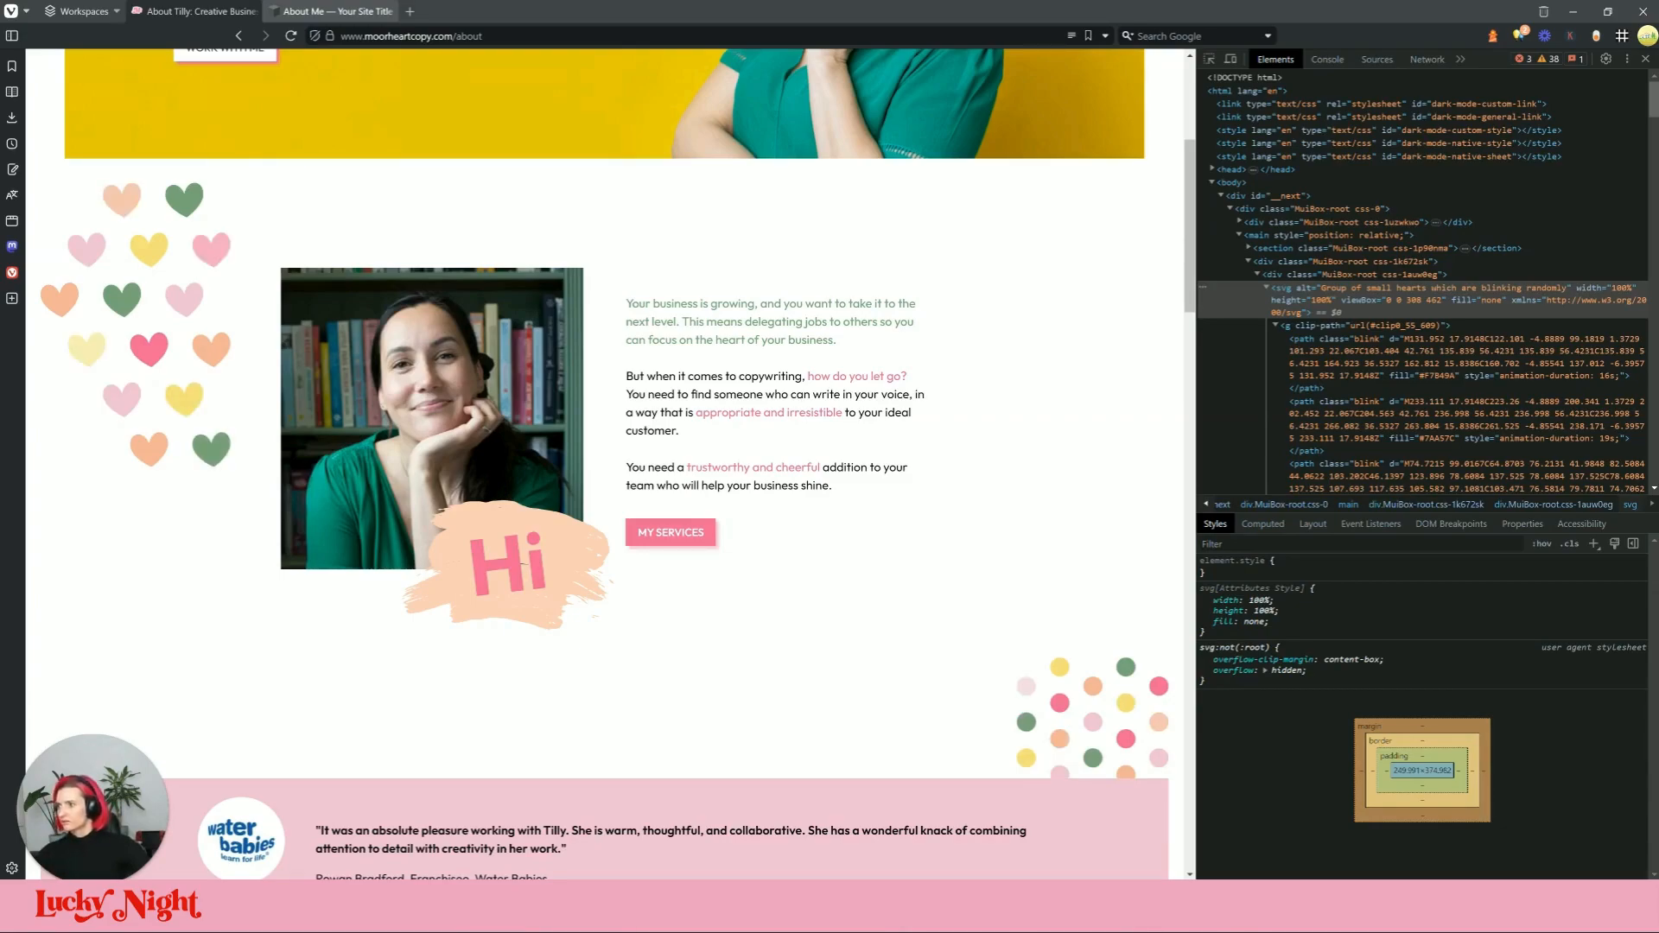
Step: Add a Code block beside the photo with the pasted blinking-hearts SVG markup
left_click(363, 10)
left_click(95, 271)
type("cod")
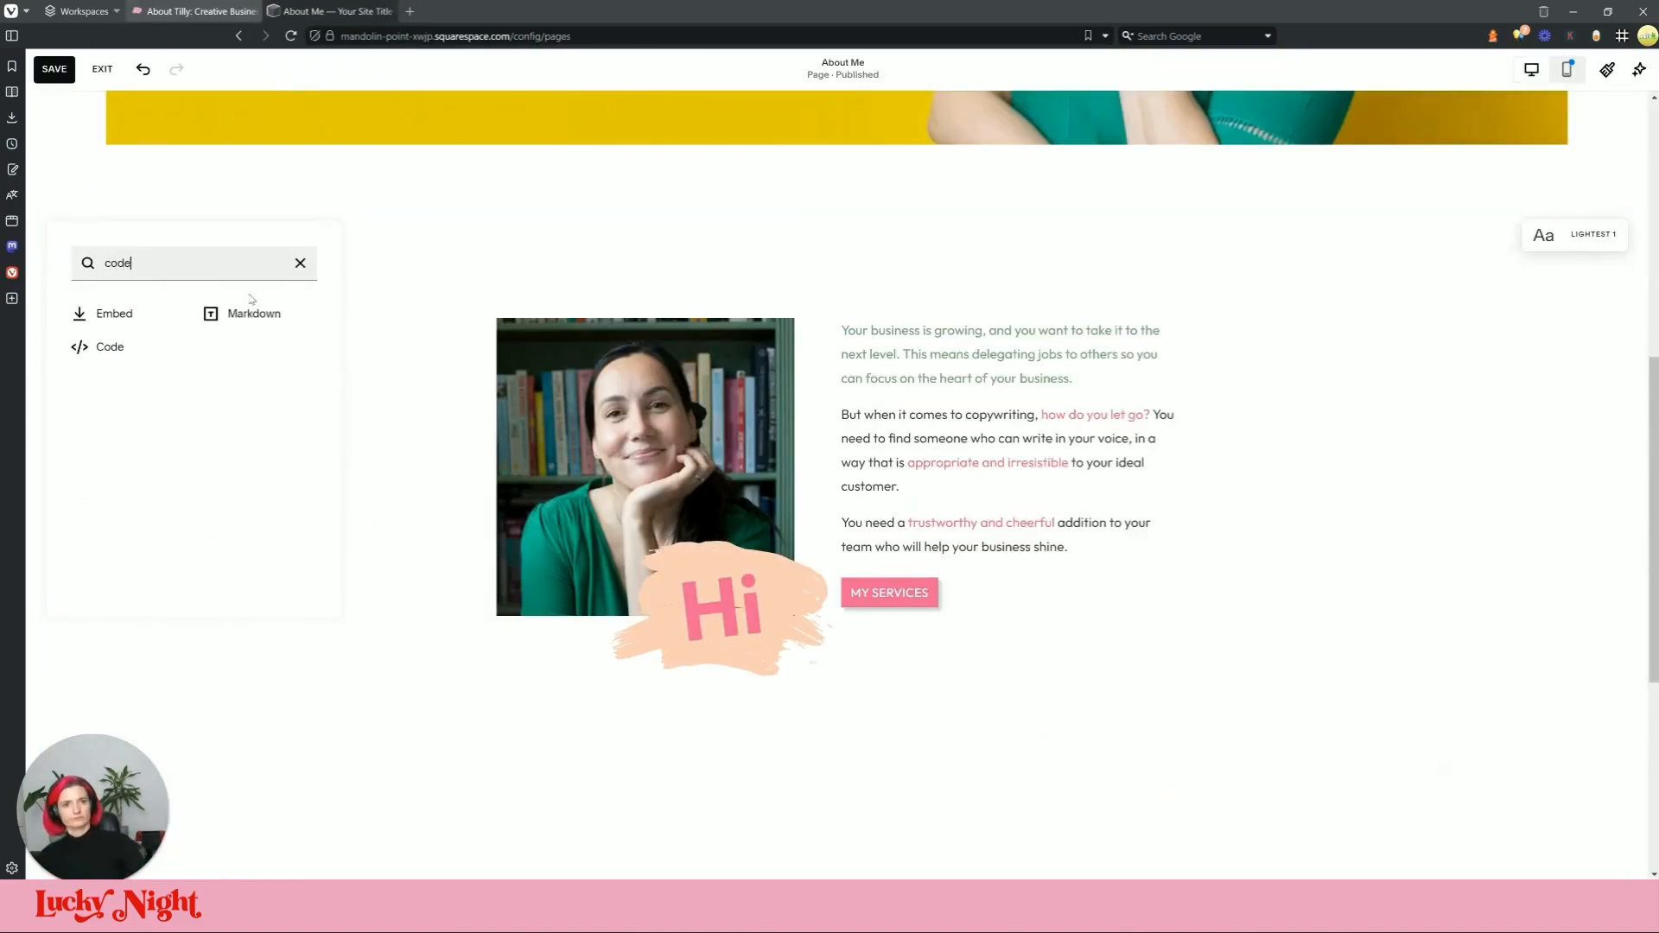
type("e")
left_click(110, 347)
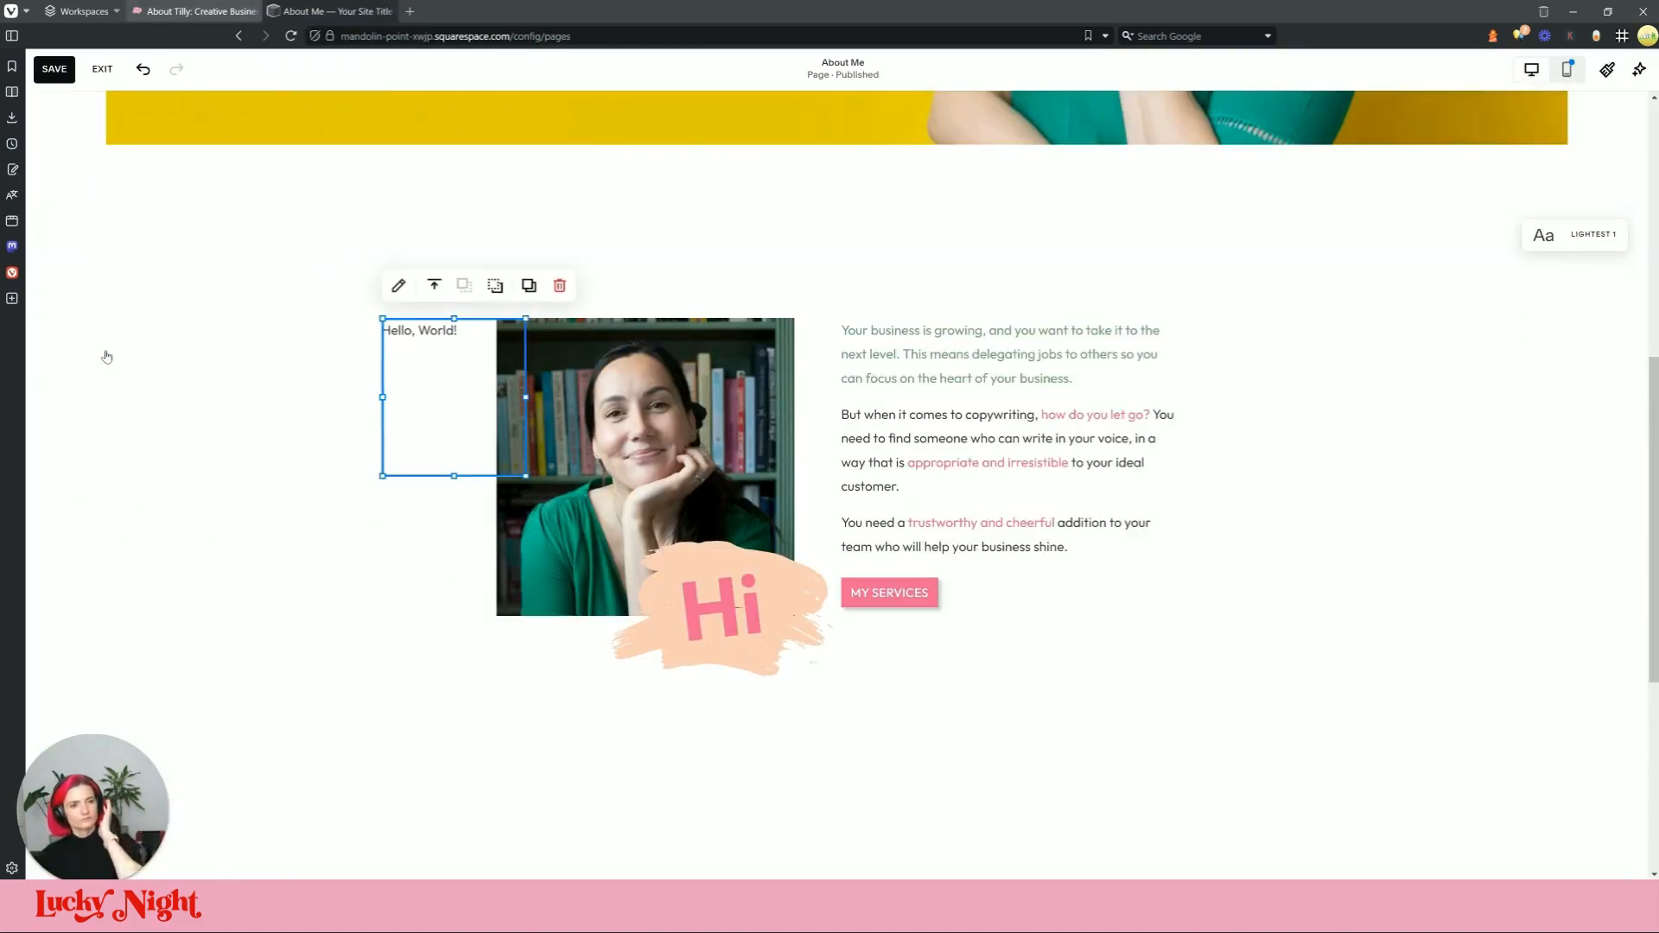
left_click(399, 287)
key("ctrl+v")
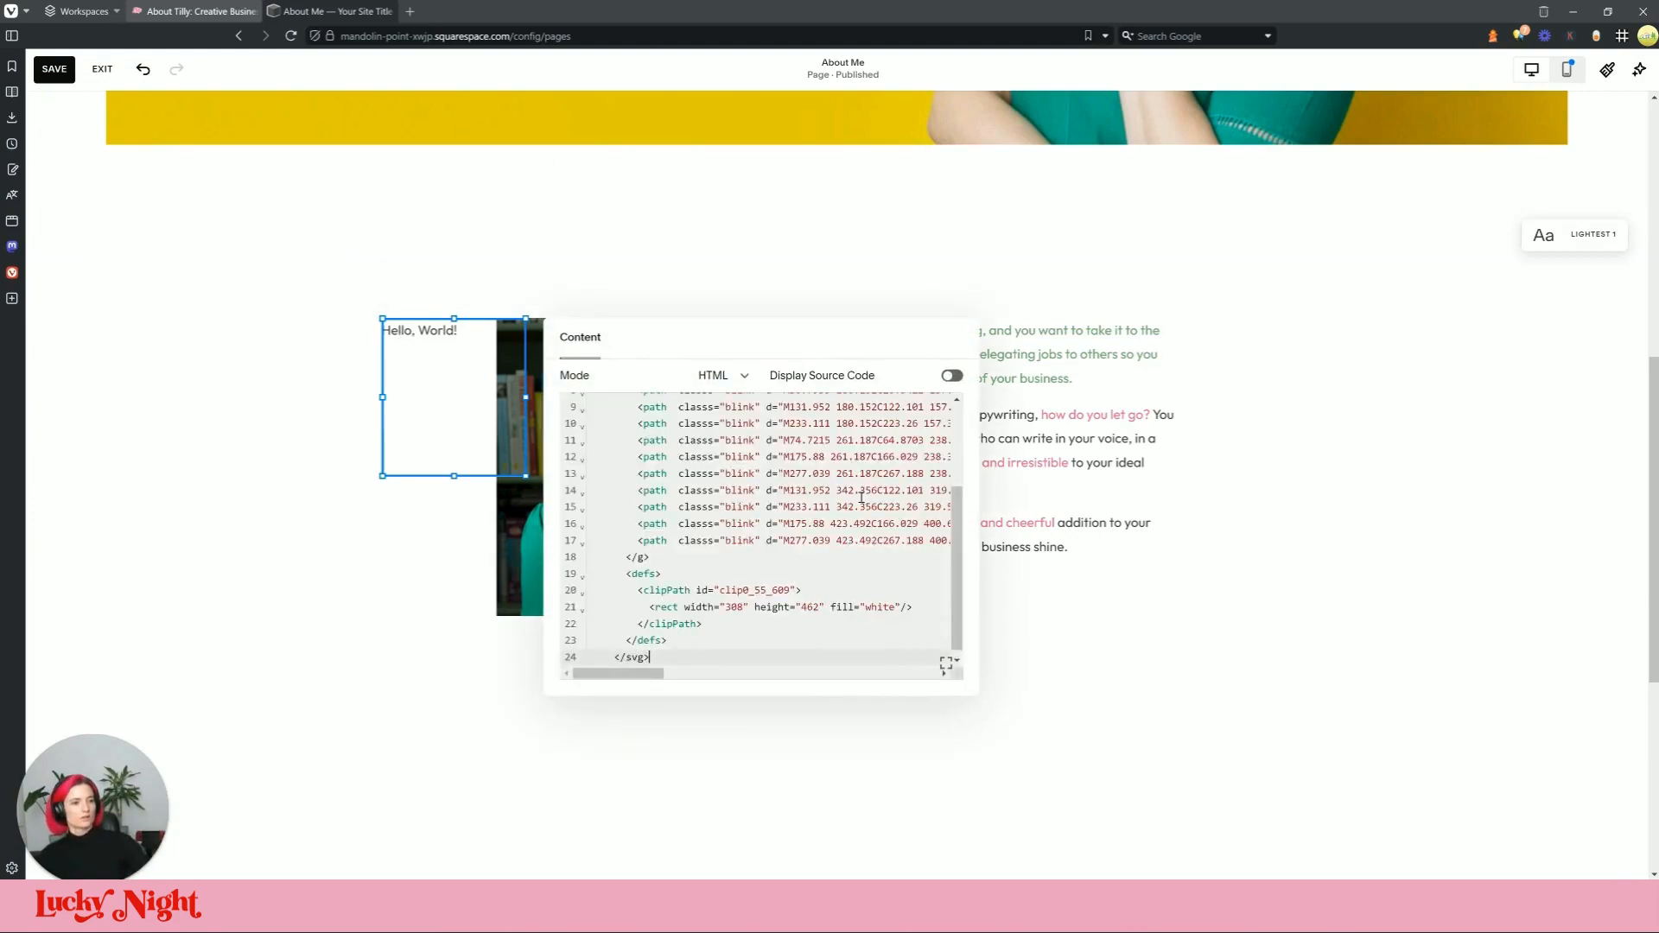
left_click(353, 614)
mouse_move(445, 421)
left_mouse_down()
mouse_move(218, 421)
mouse_move(456, 416)
left_mouse_up()
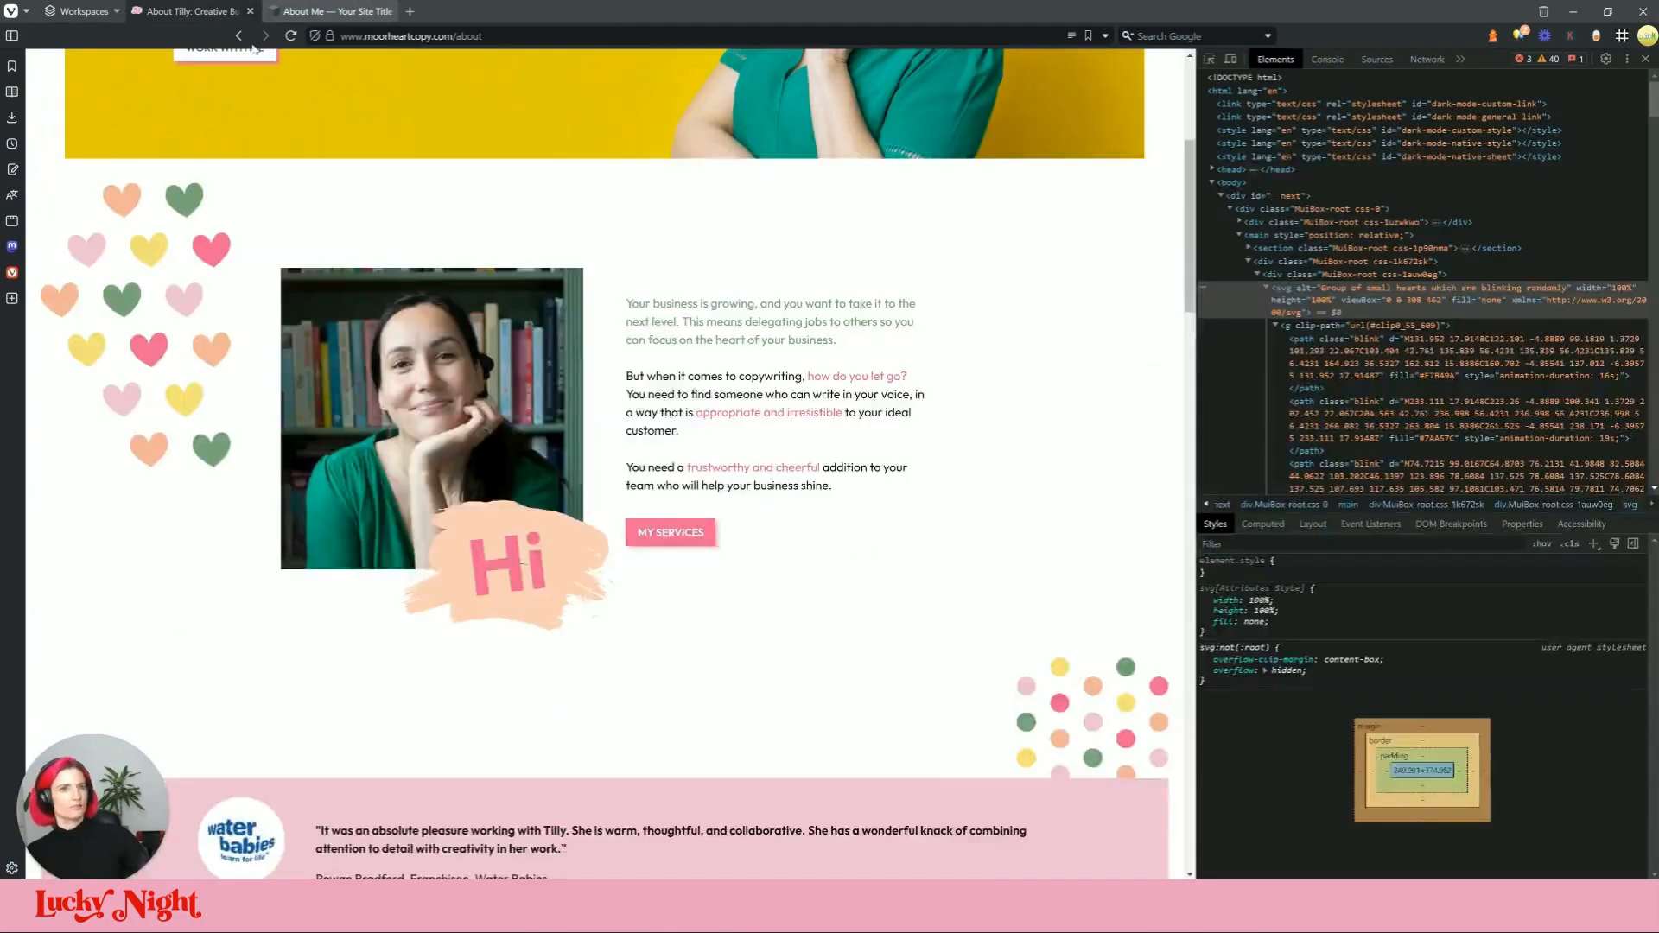
Step: Re-inspect the hearts element on the live site, then close the developer panel
key("F12")
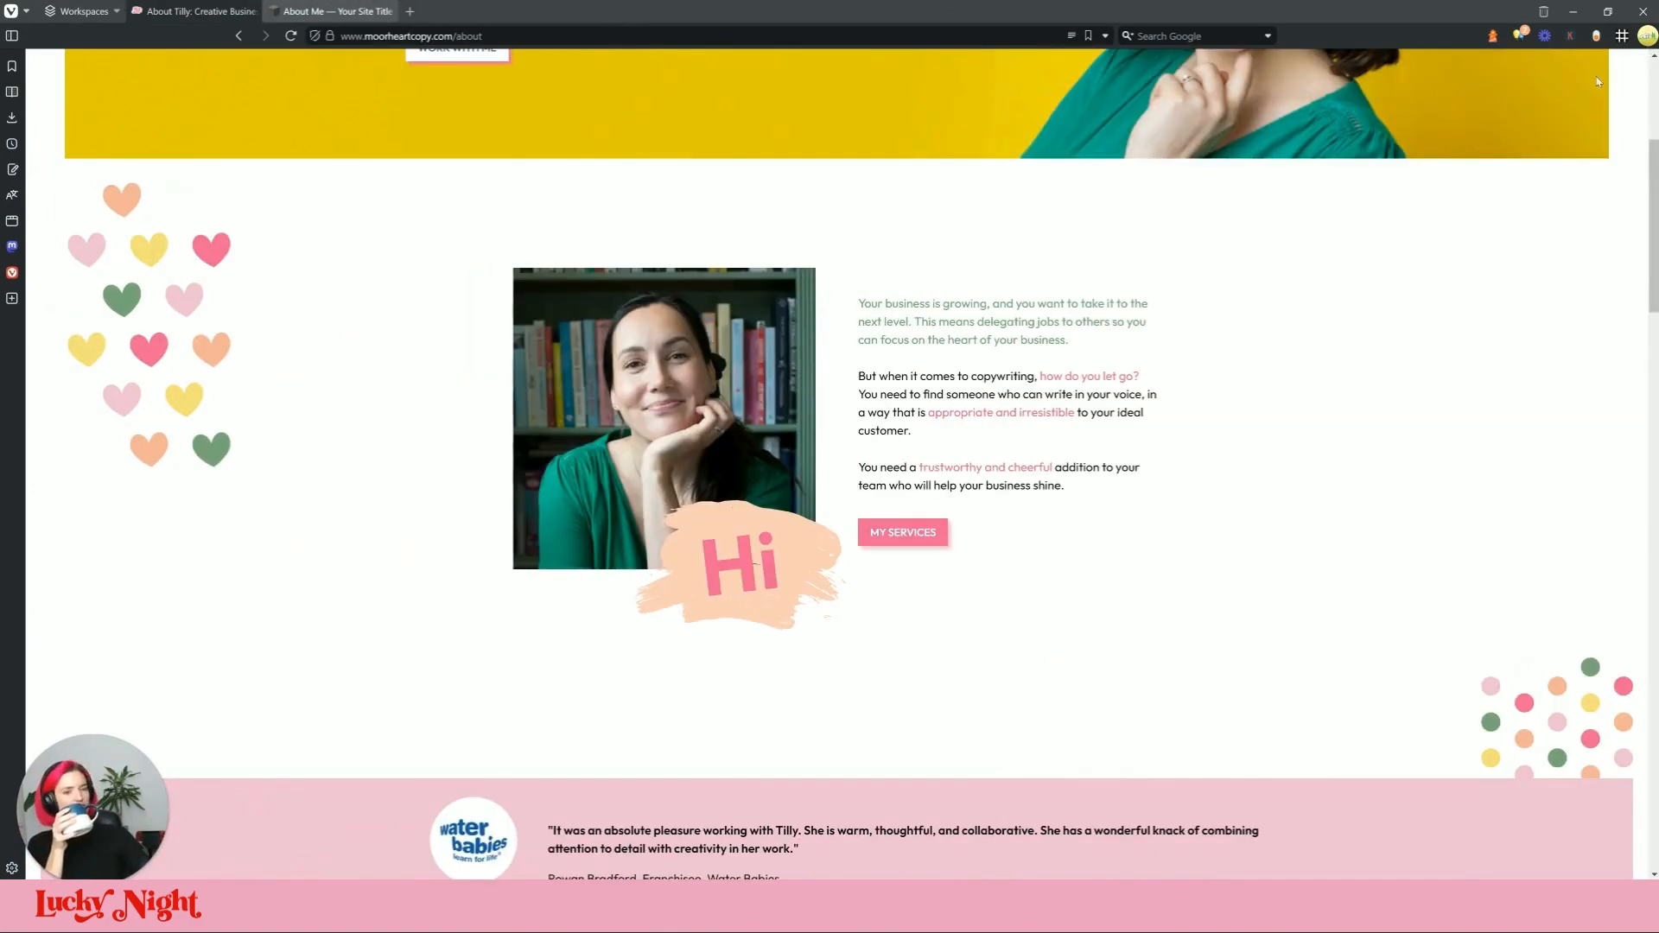
right_click(218, 245)
mouse_move(308, 536)
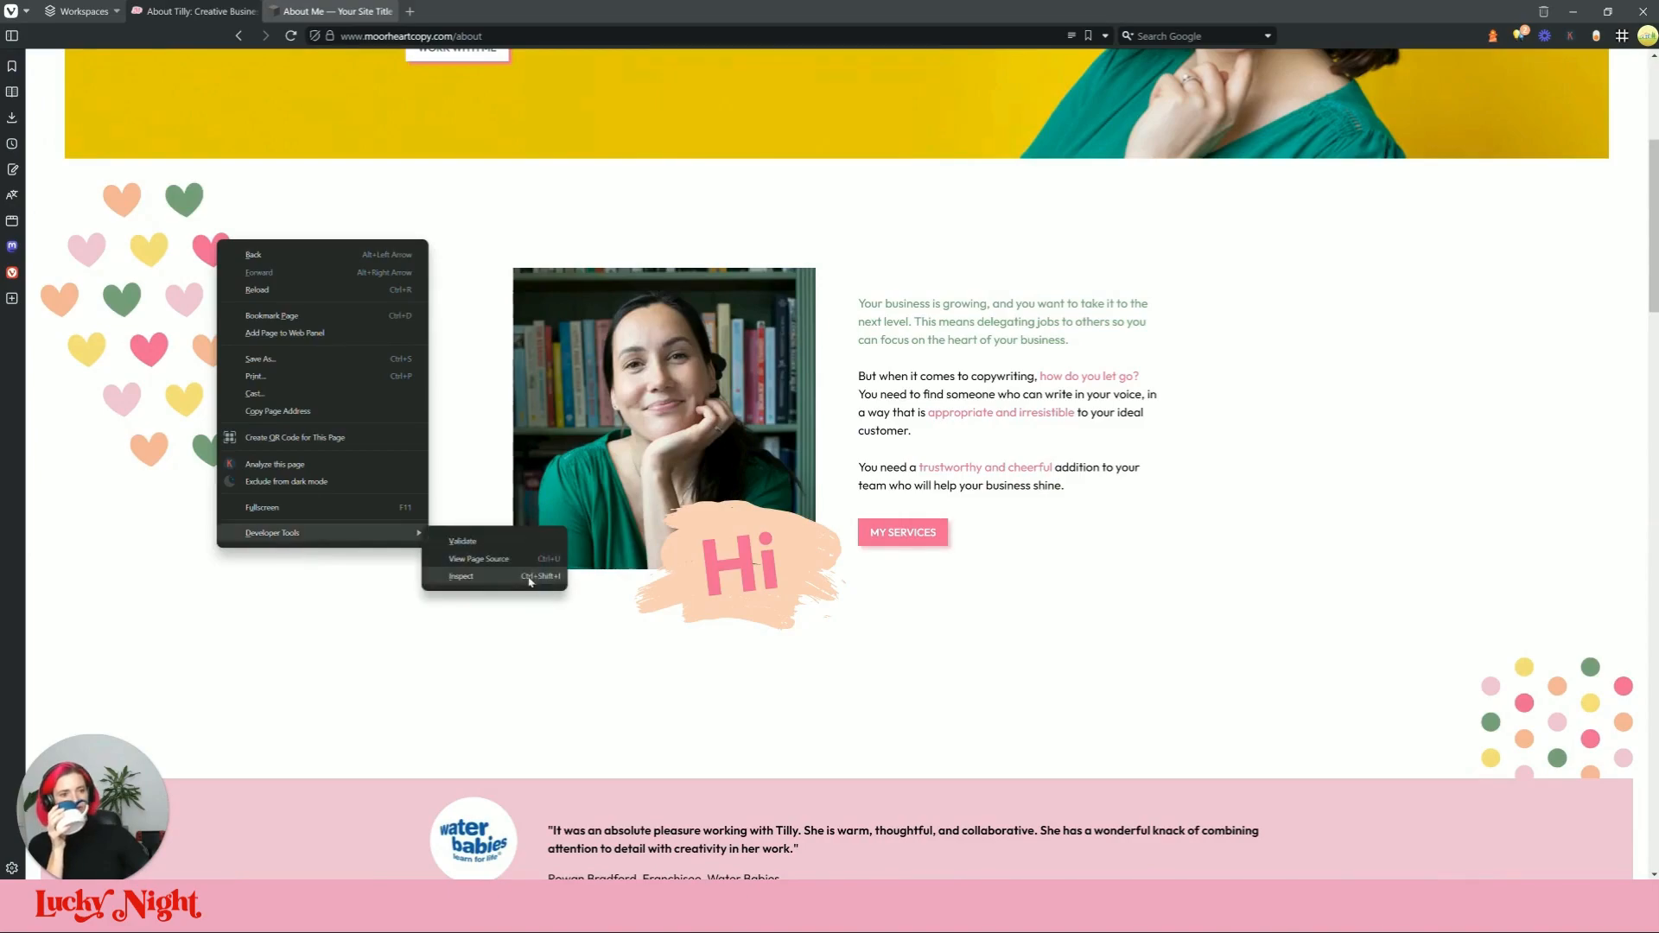
left_click(536, 573)
scroll(1365, 259, "up", 3)
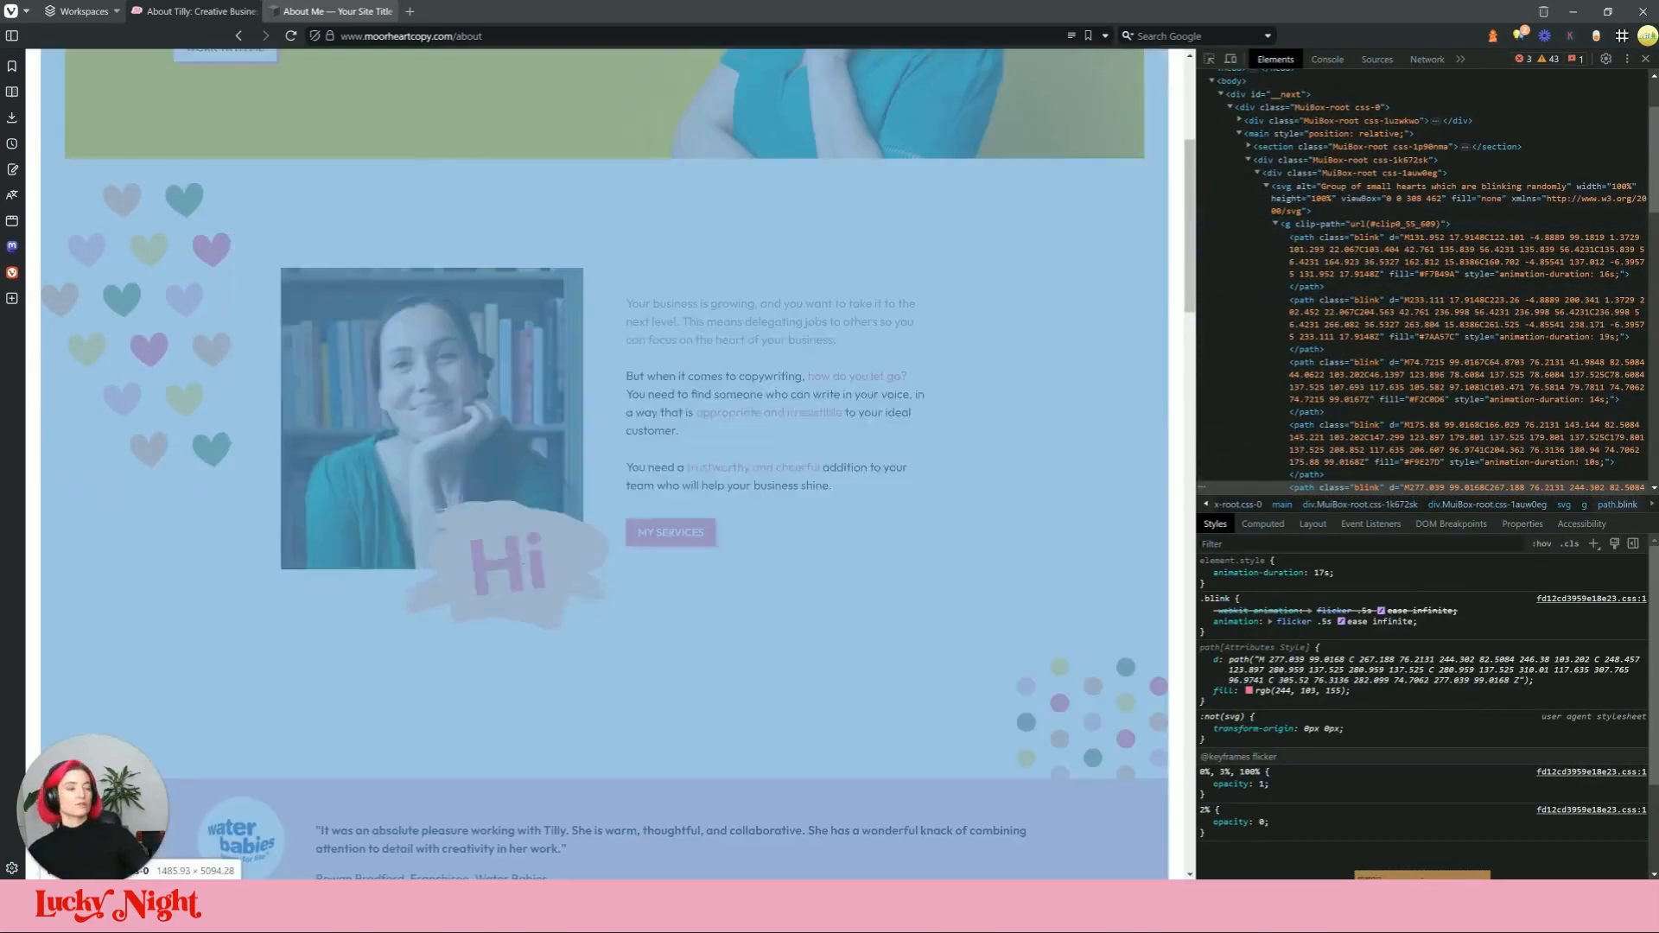
left_click(1645, 59)
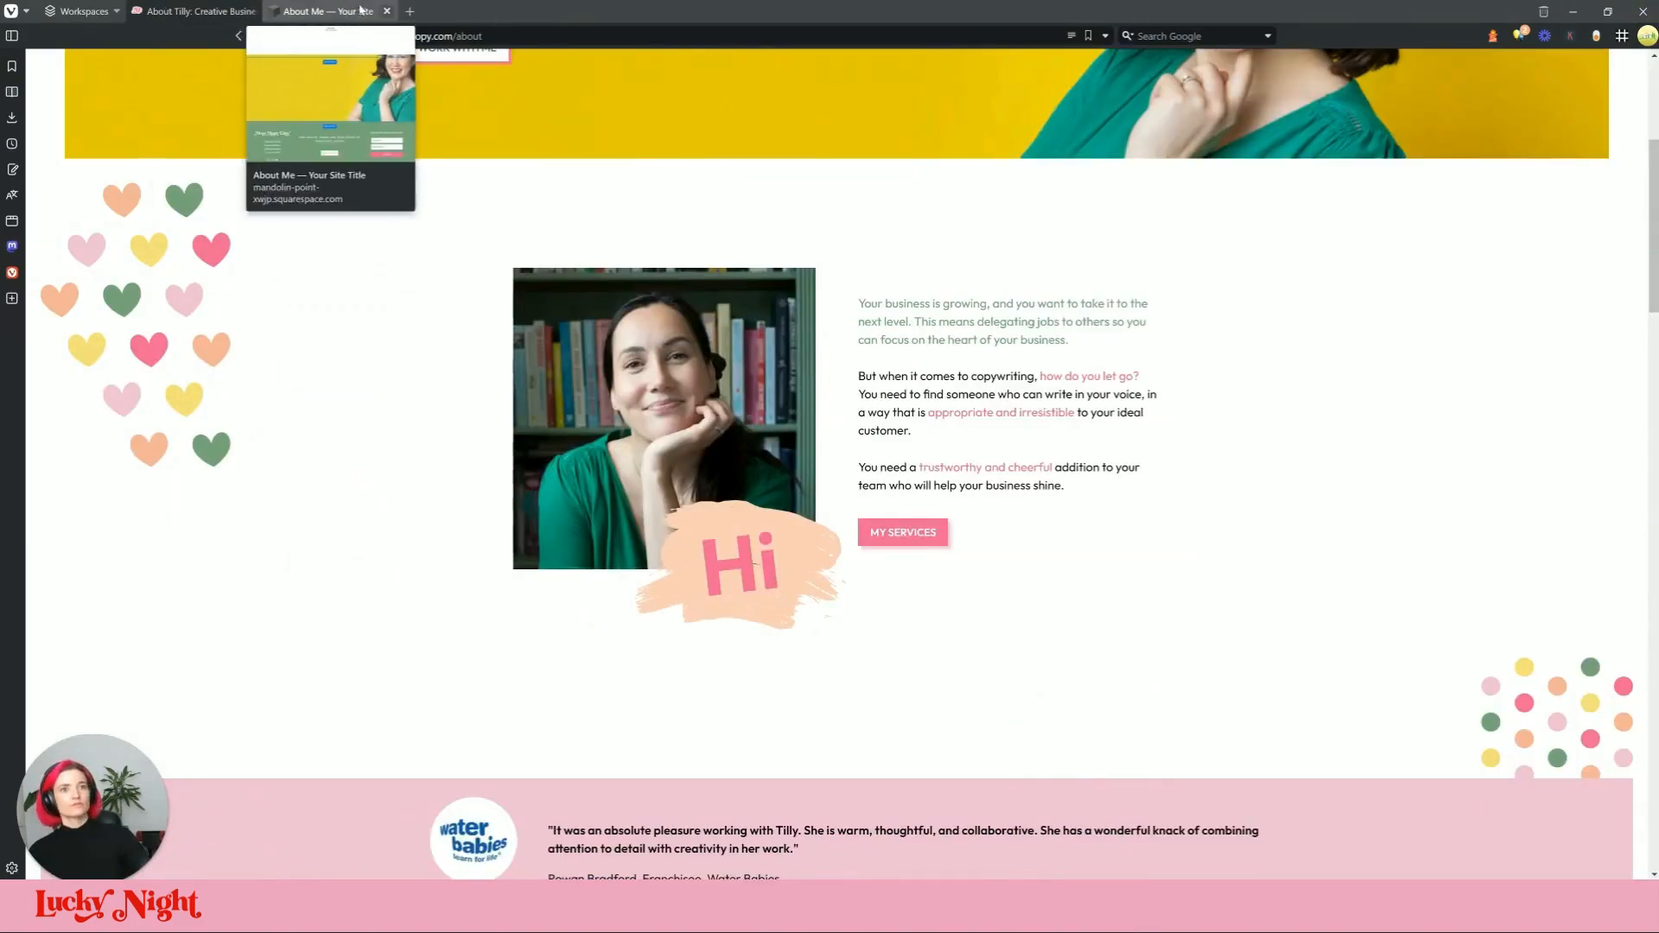
left_click(333, 11)
Step: Add style="max-width:250px;" to the hearts svg tag in the code block
left_click(398, 287)
left_click(702, 425)
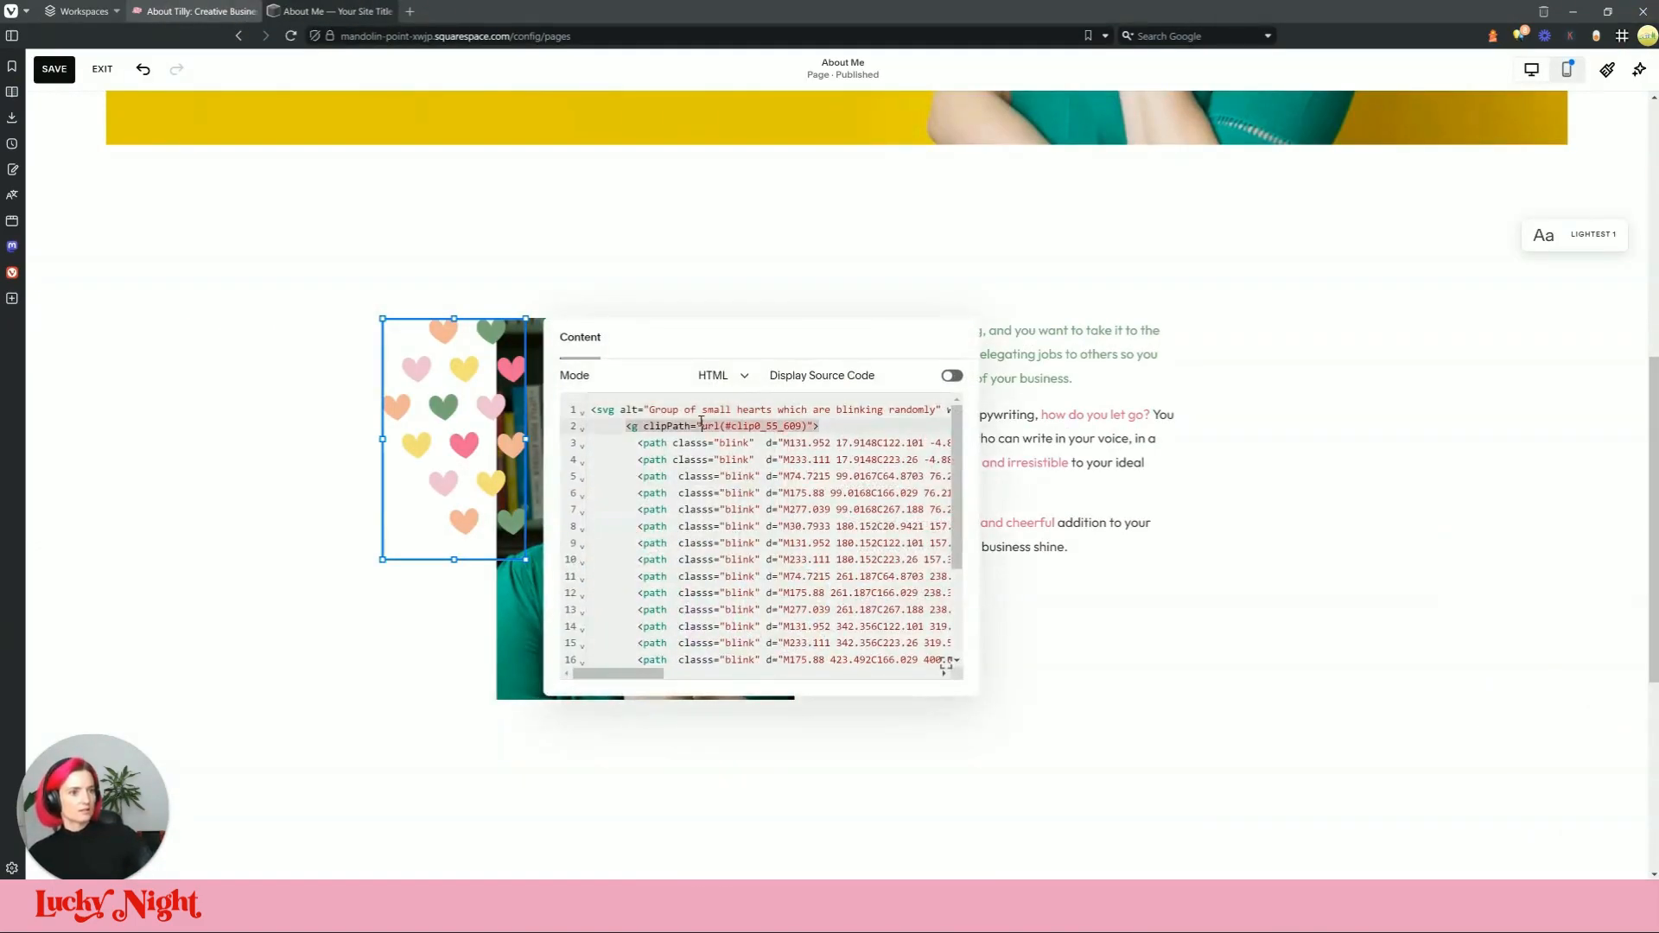
left_click(623, 412)
type("style=")
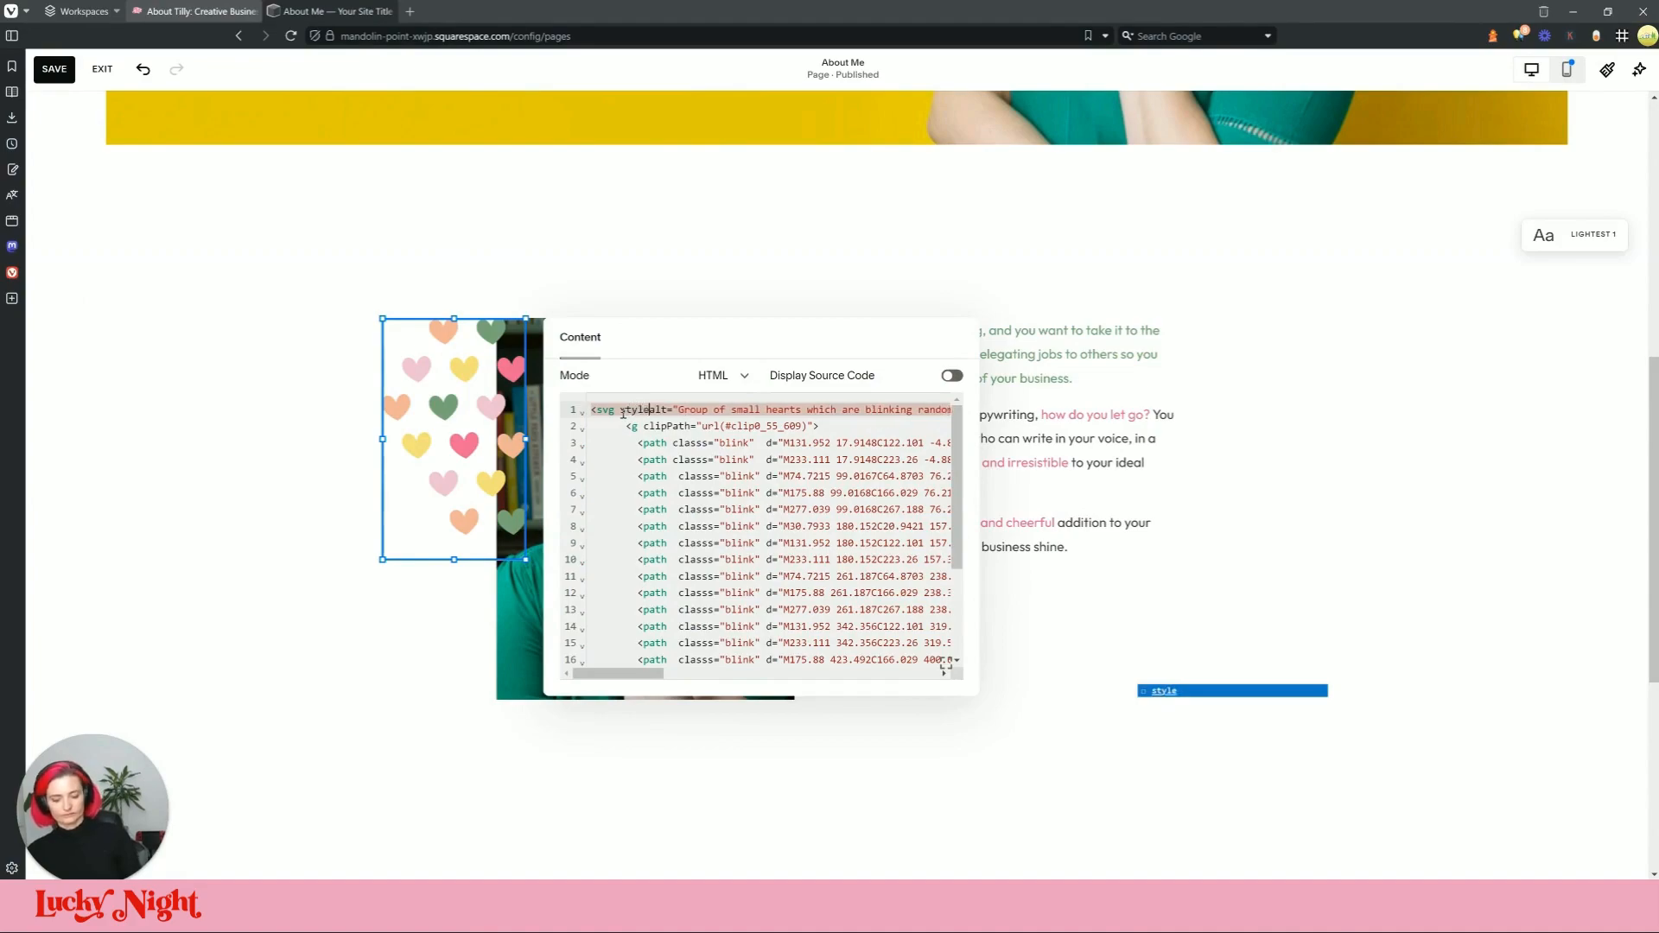
type("\"\" ")
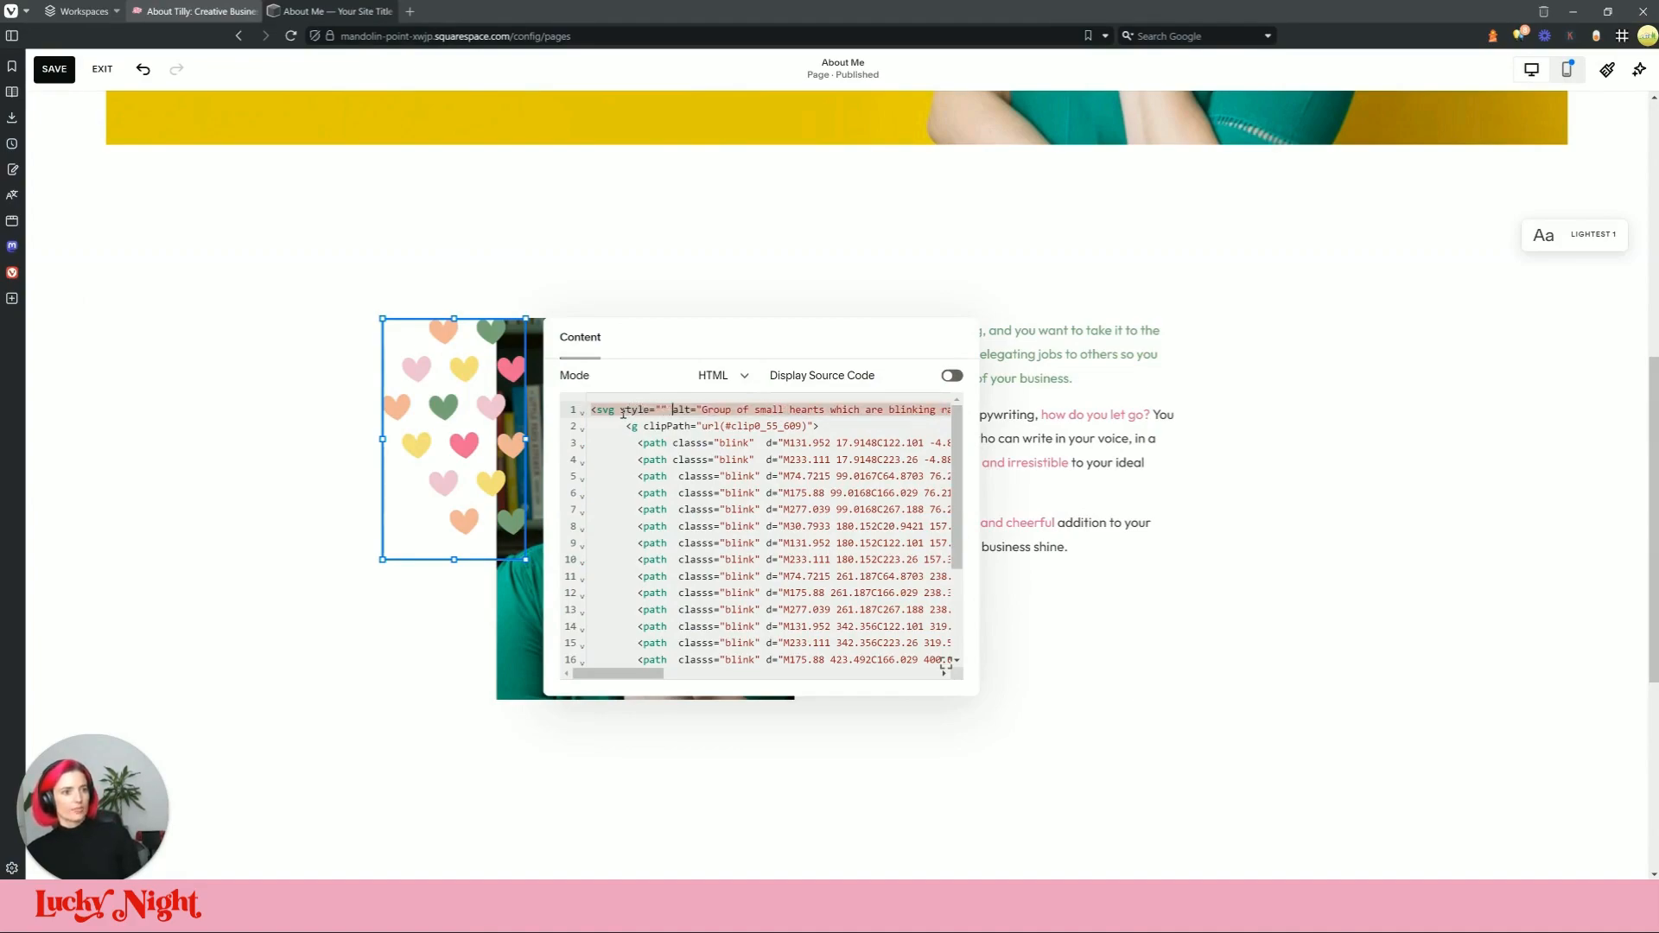
type("max-width:250px;")
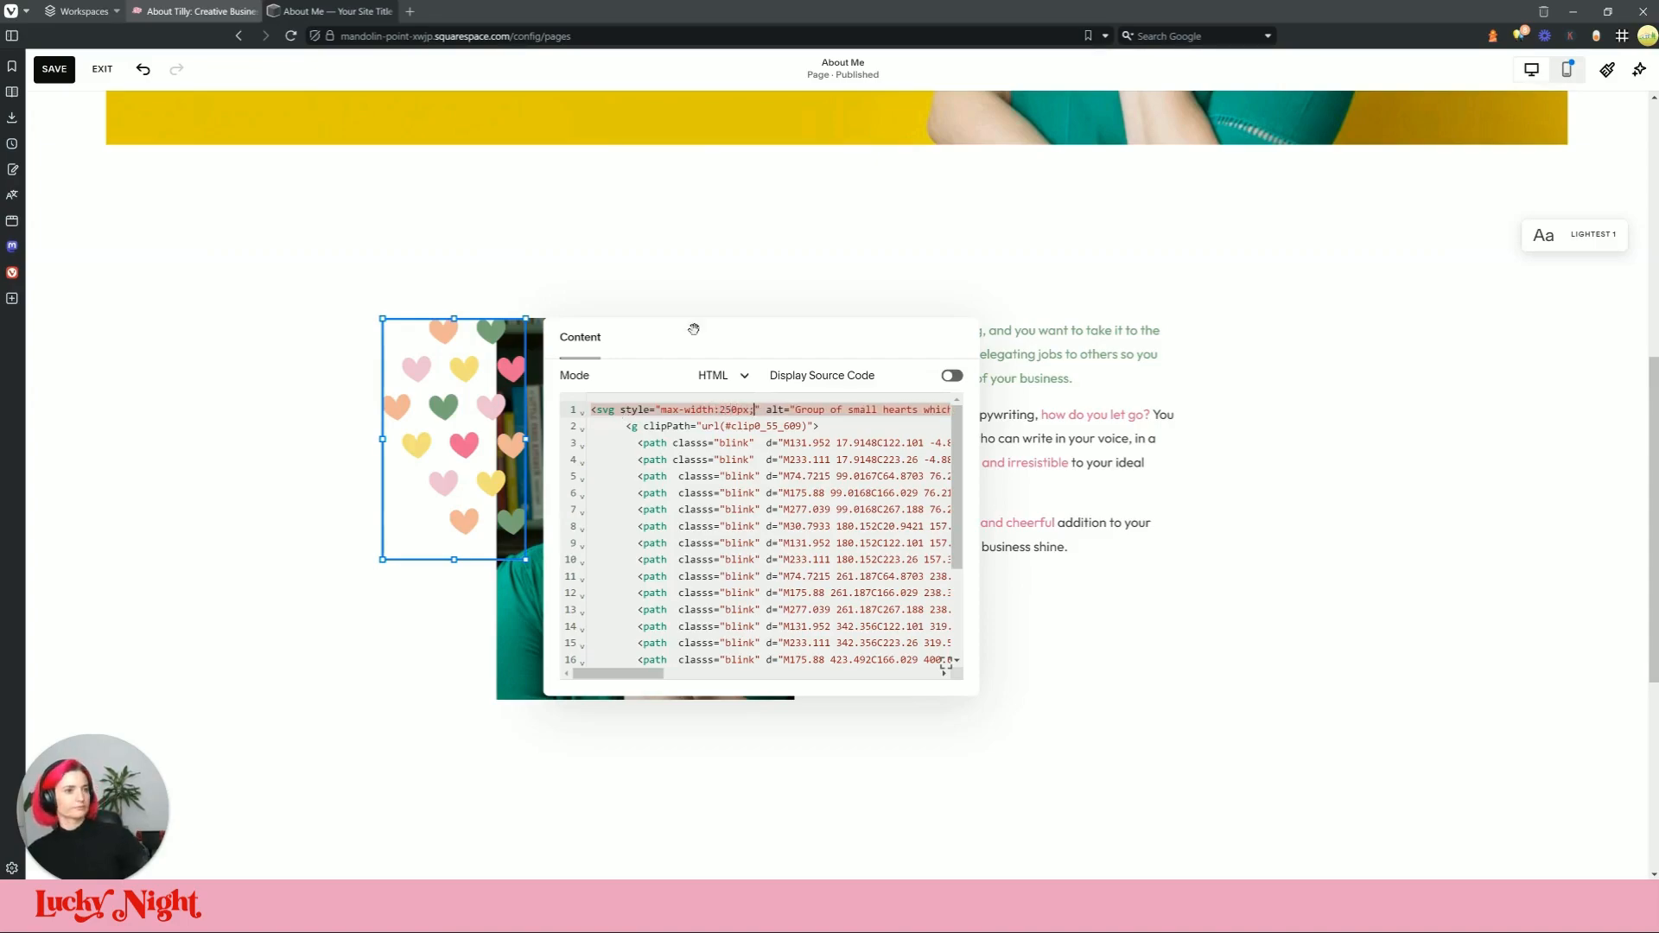
left_click(340, 265)
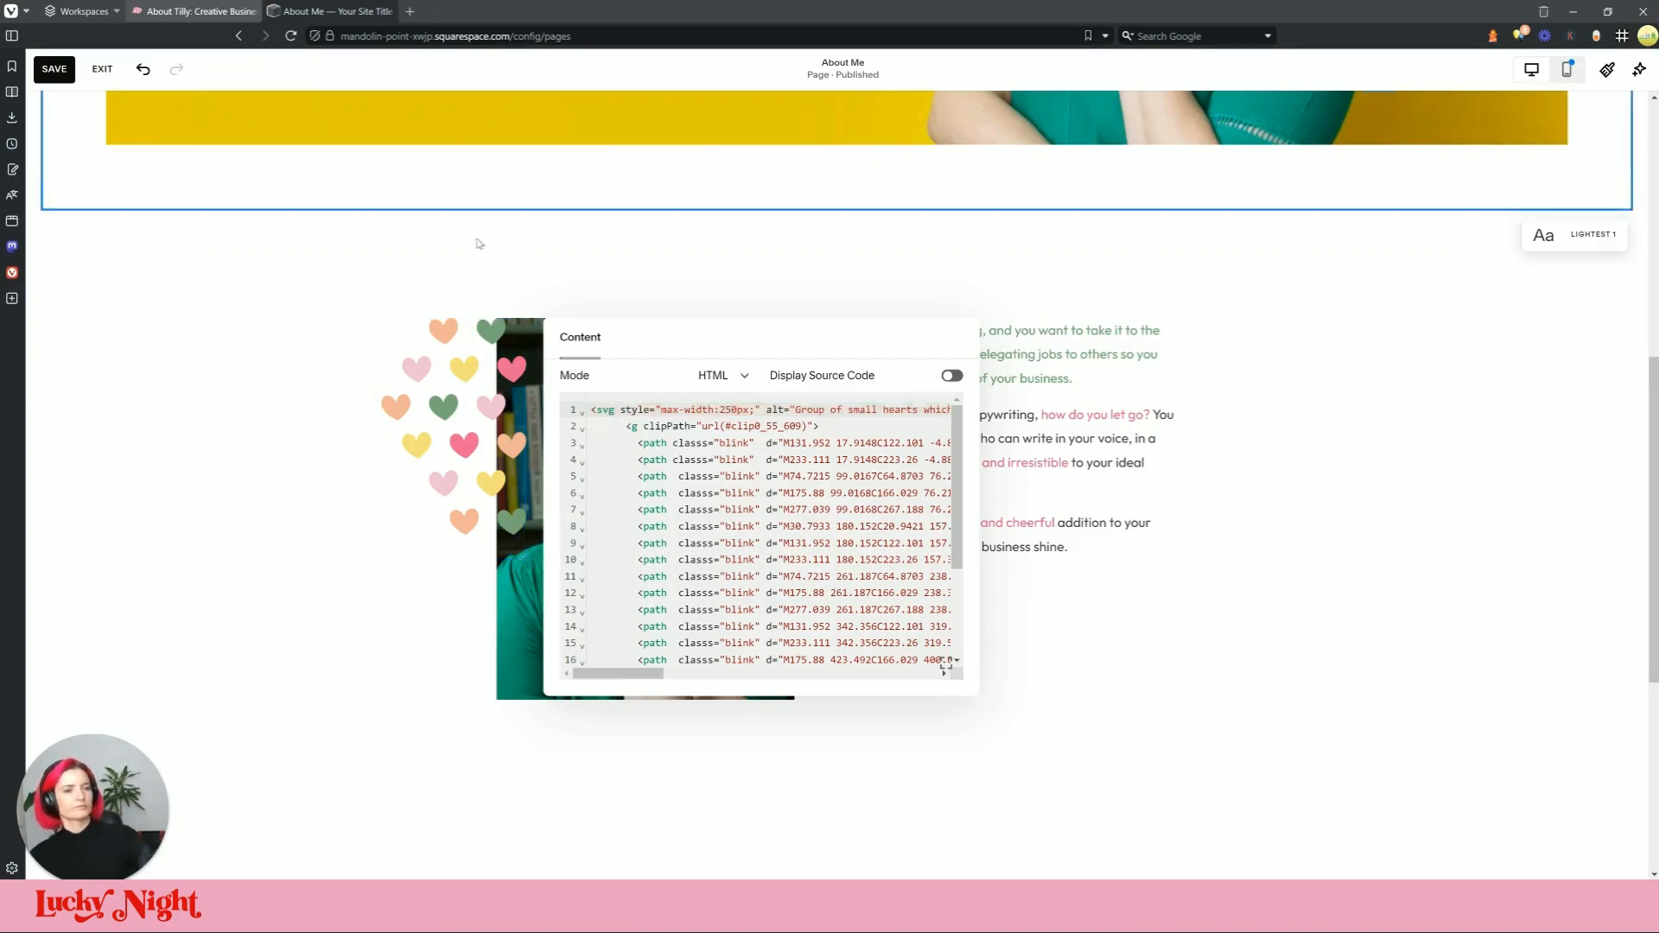
Step: Drag the hearts block into the left margin and pull its right edge in
left_click_drag(494, 349, 165, 303)
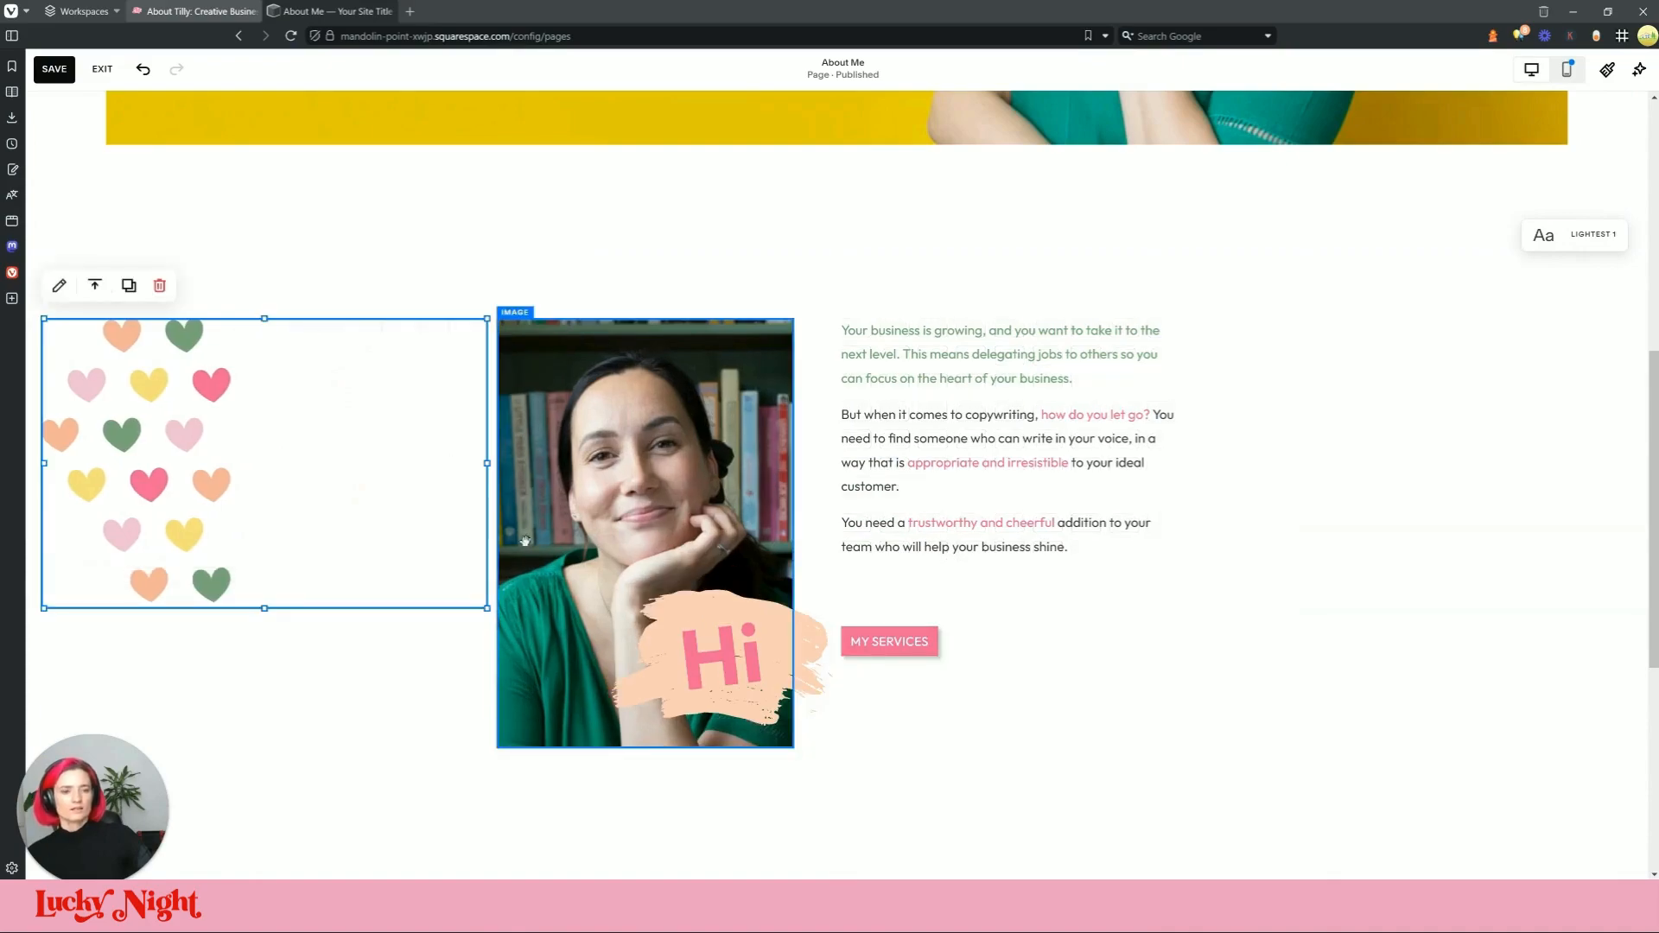
left_click_drag(485, 466, 436, 581)
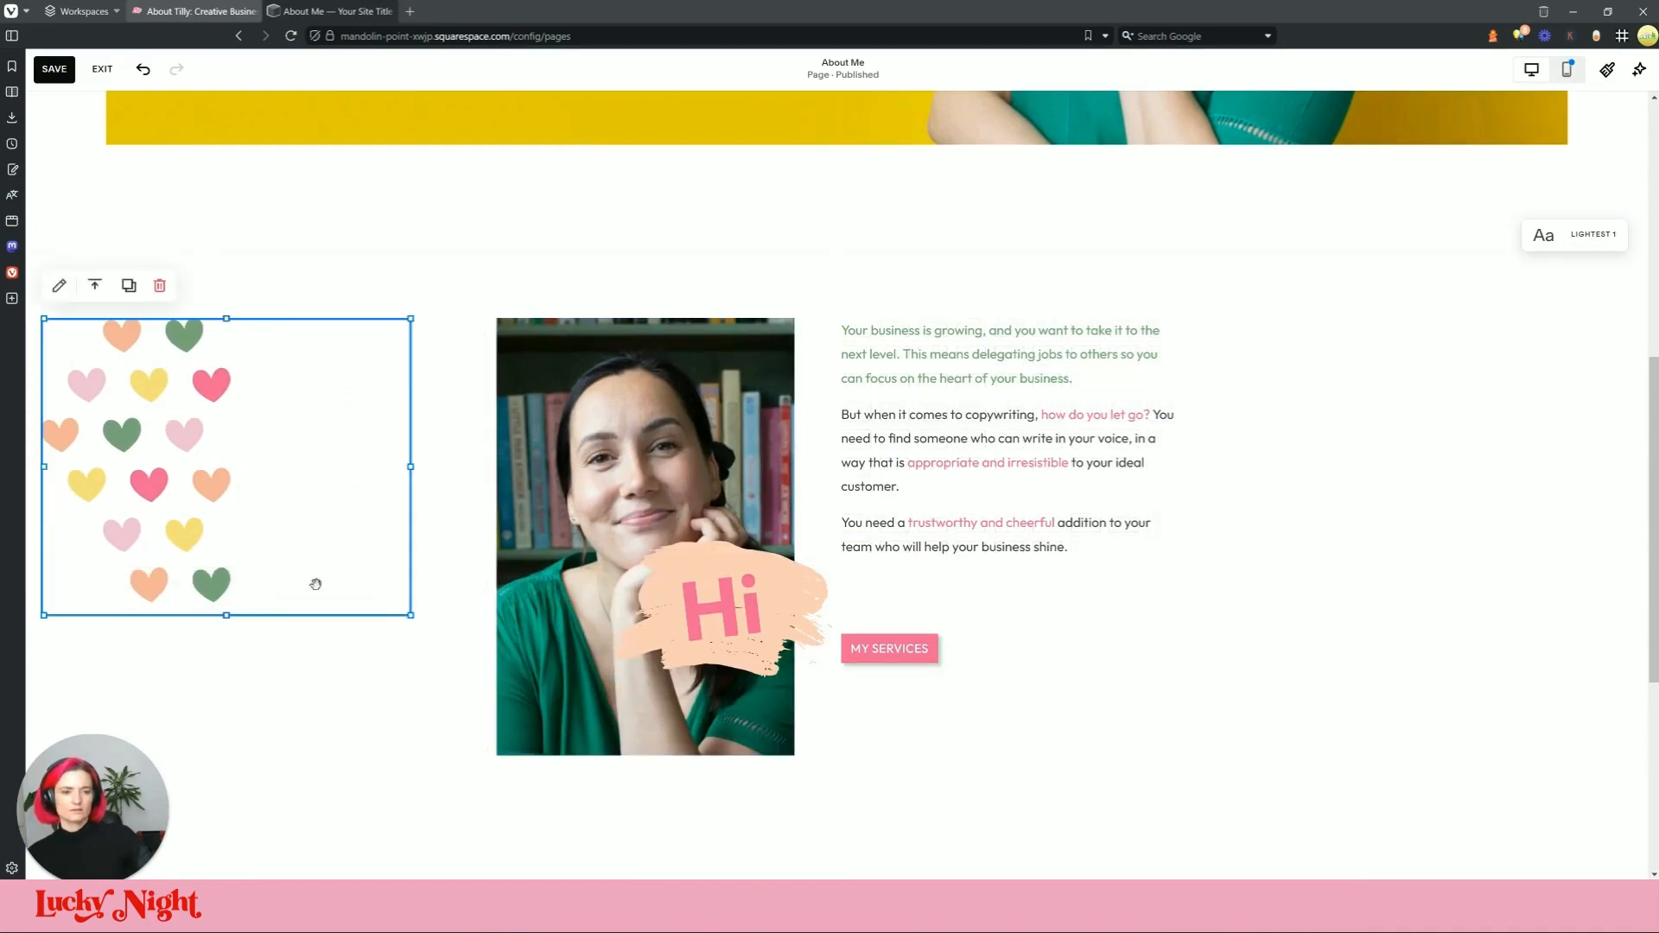
mouse_move(242, 616)
left_mouse_down()
mouse_move(237, 726)
mouse_move(231, 611)
left_mouse_up()
Step: Compare the editor against the live About page and reselect the hearts block
left_click(403, 311)
left_click(328, 11)
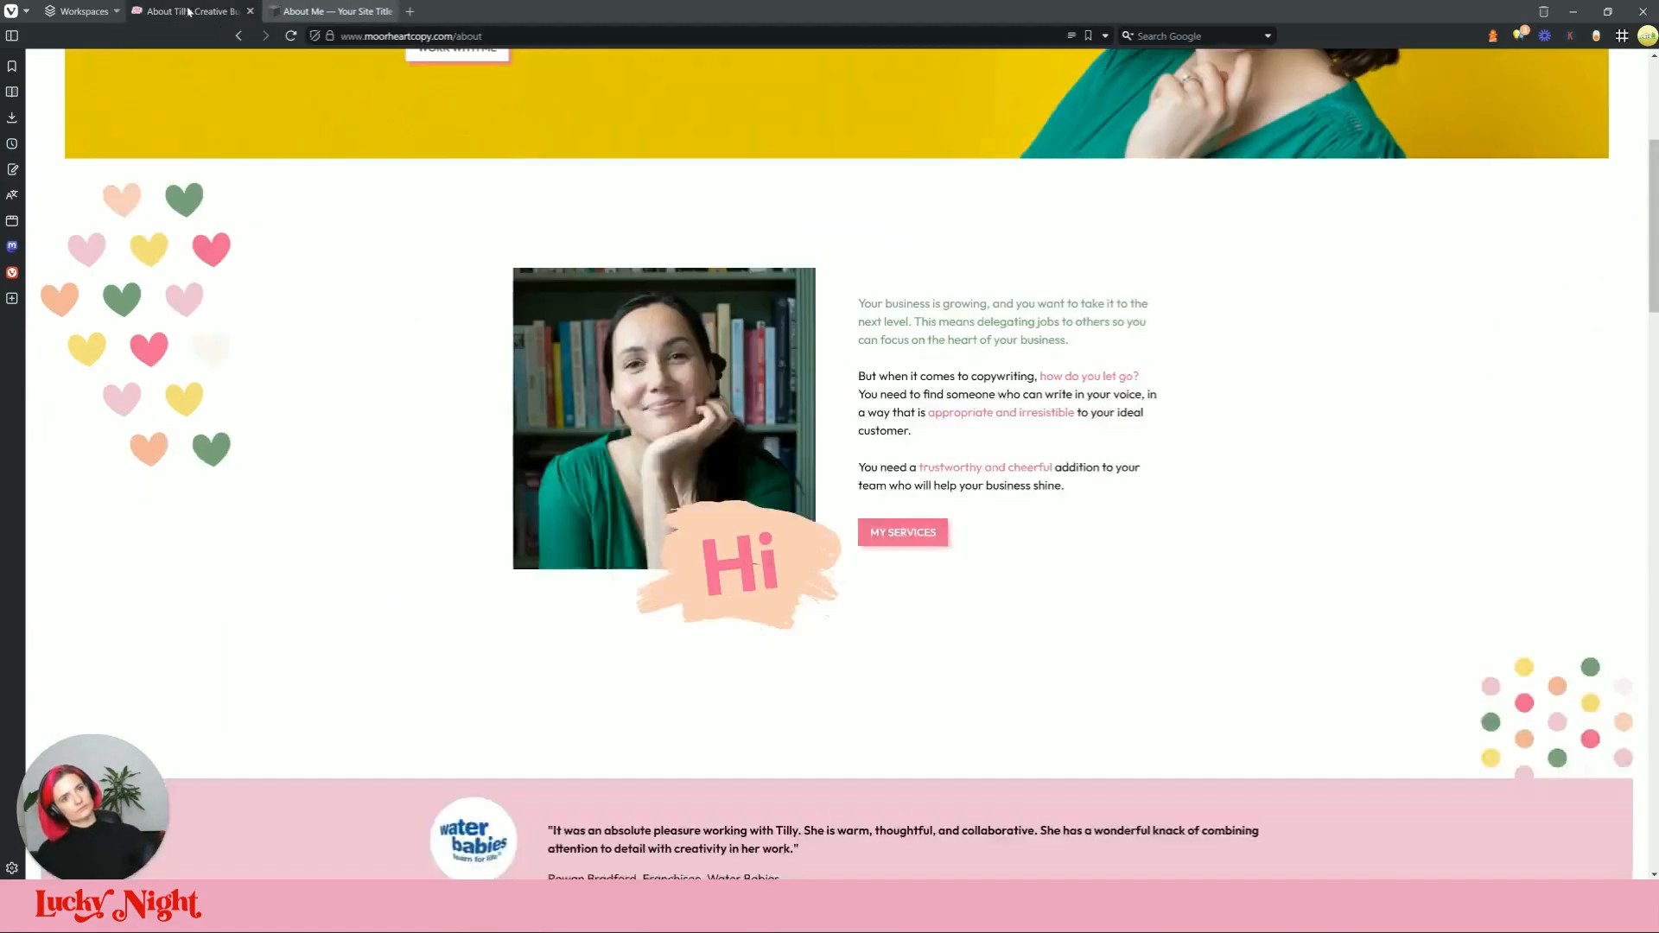
left_click(195, 11)
scroll(334, 371, "up", 1)
left_click(245, 514)
Step: Turn off fill-screen in the About section's layout settings so it shrinks
left_click(1538, 425)
scroll(1538, 425, "down", 2)
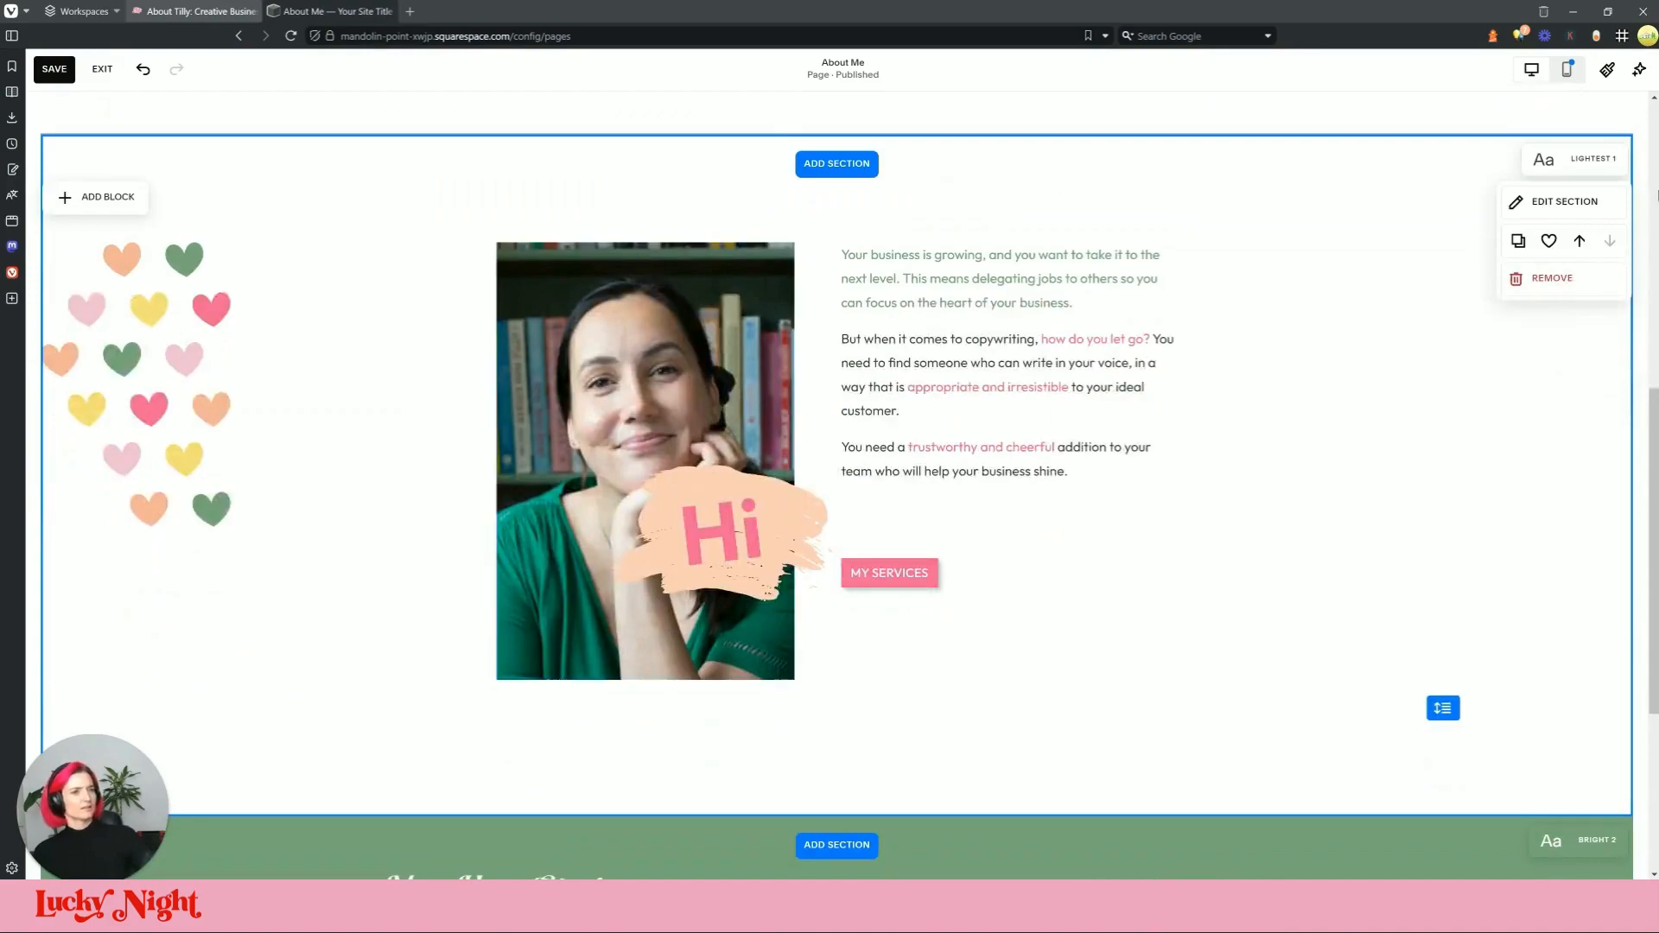
left_click(1560, 207)
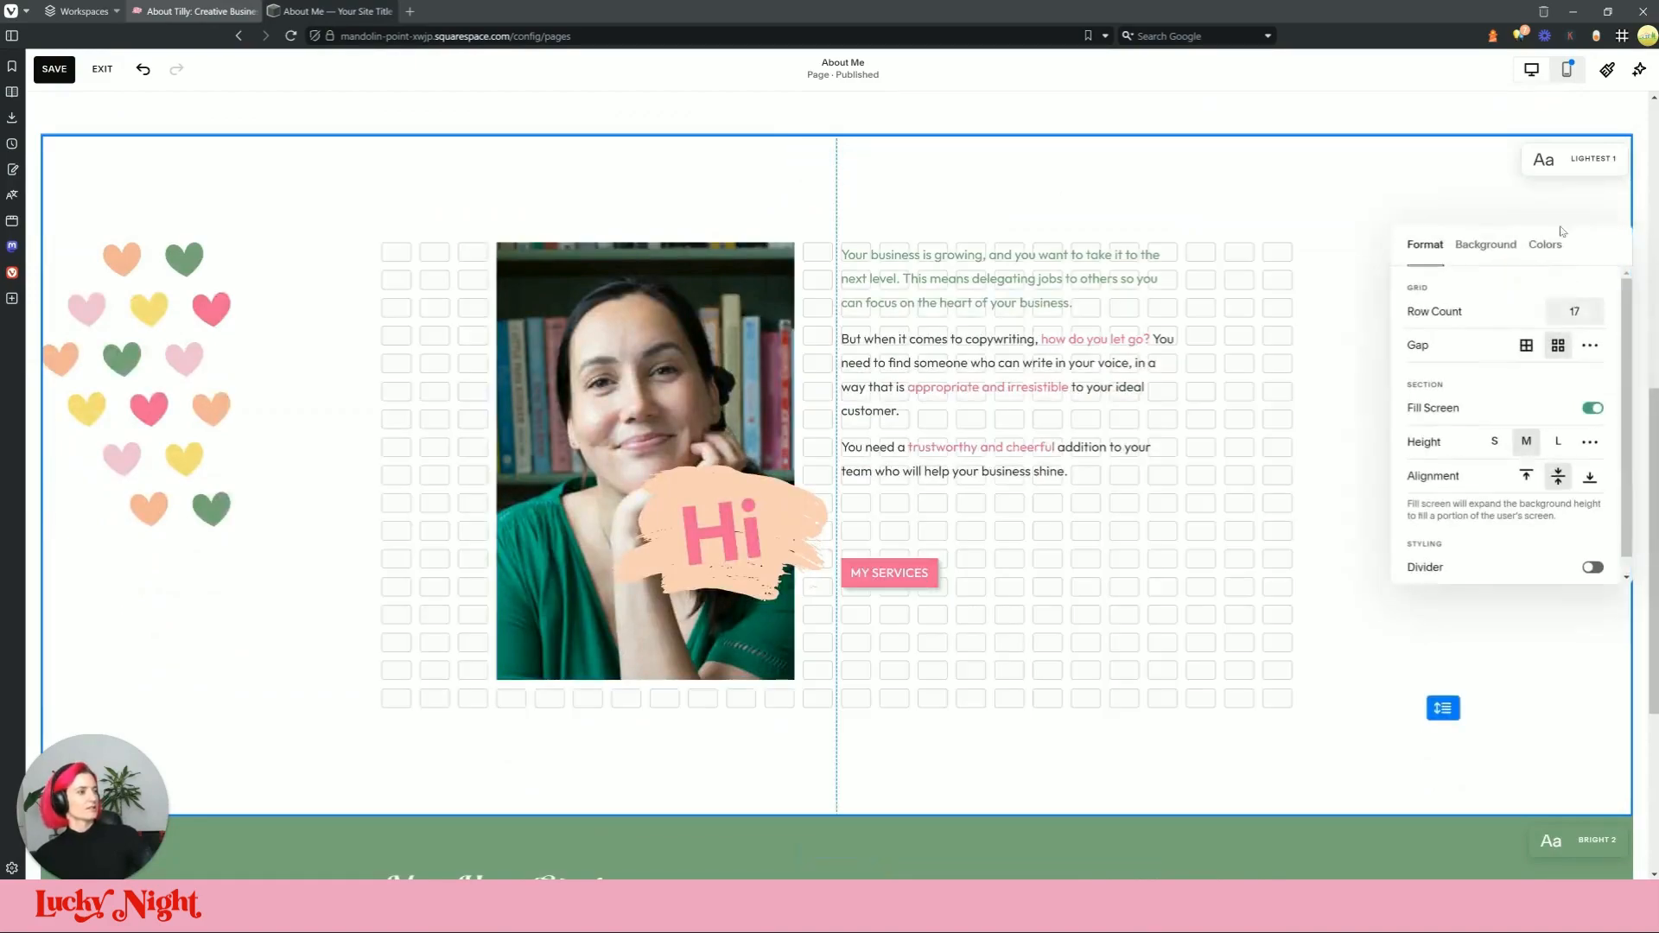
left_click(1594, 407)
left_click(1253, 380)
scroll(1240, 459, "up", 3)
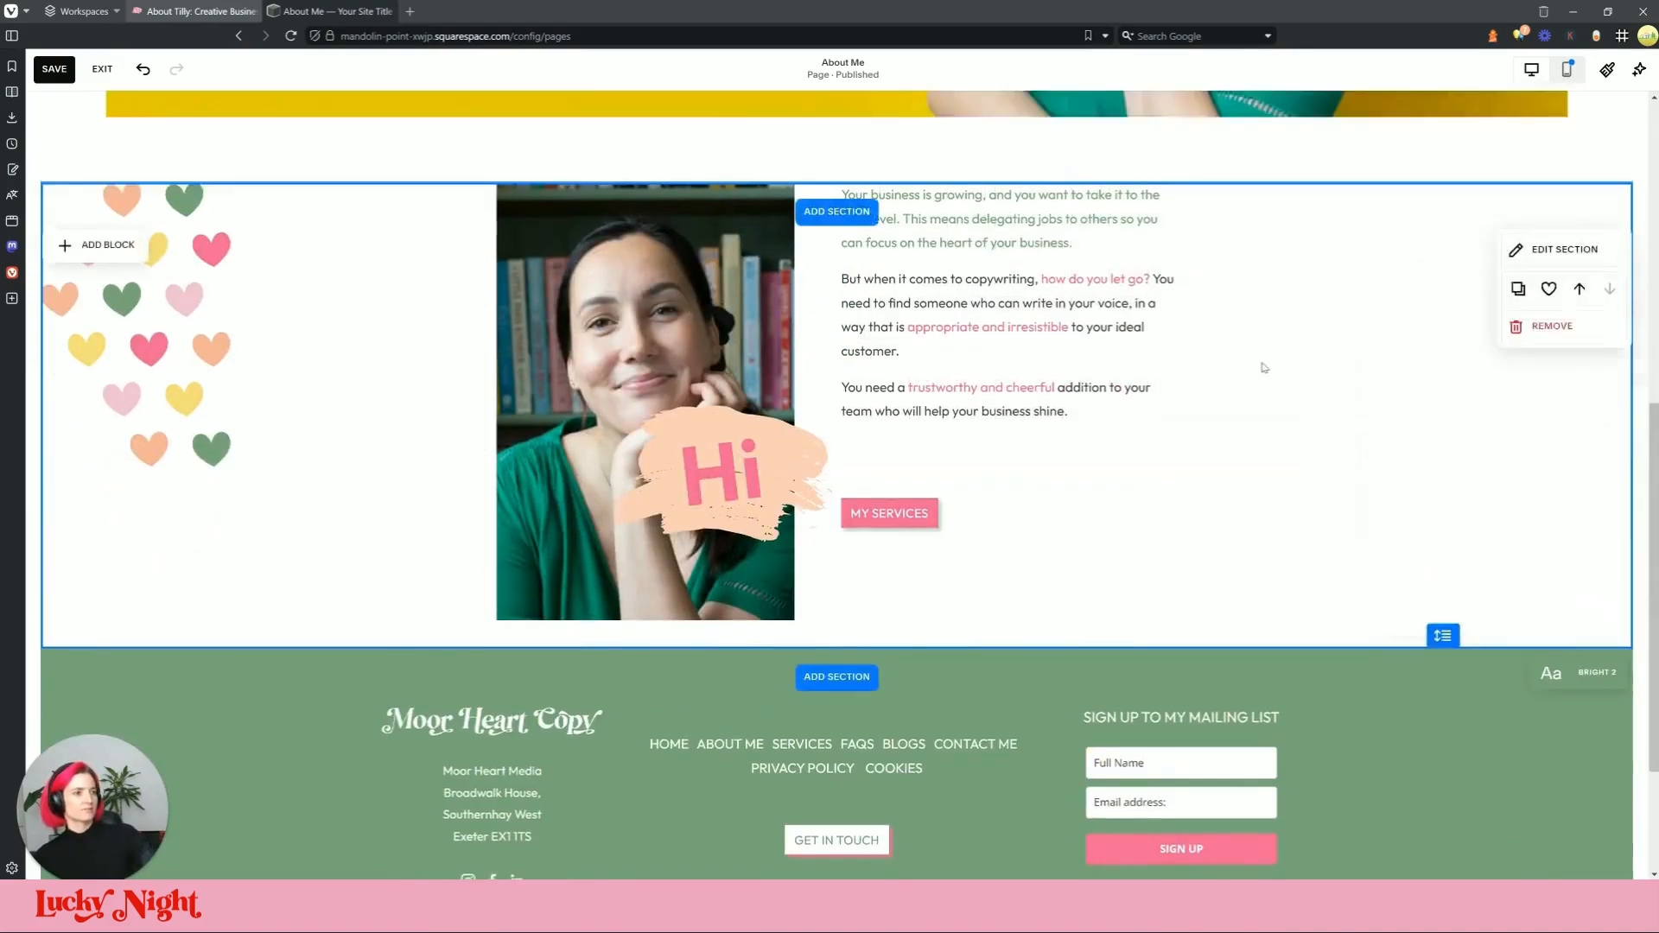
scroll(1240, 459, "down", 2)
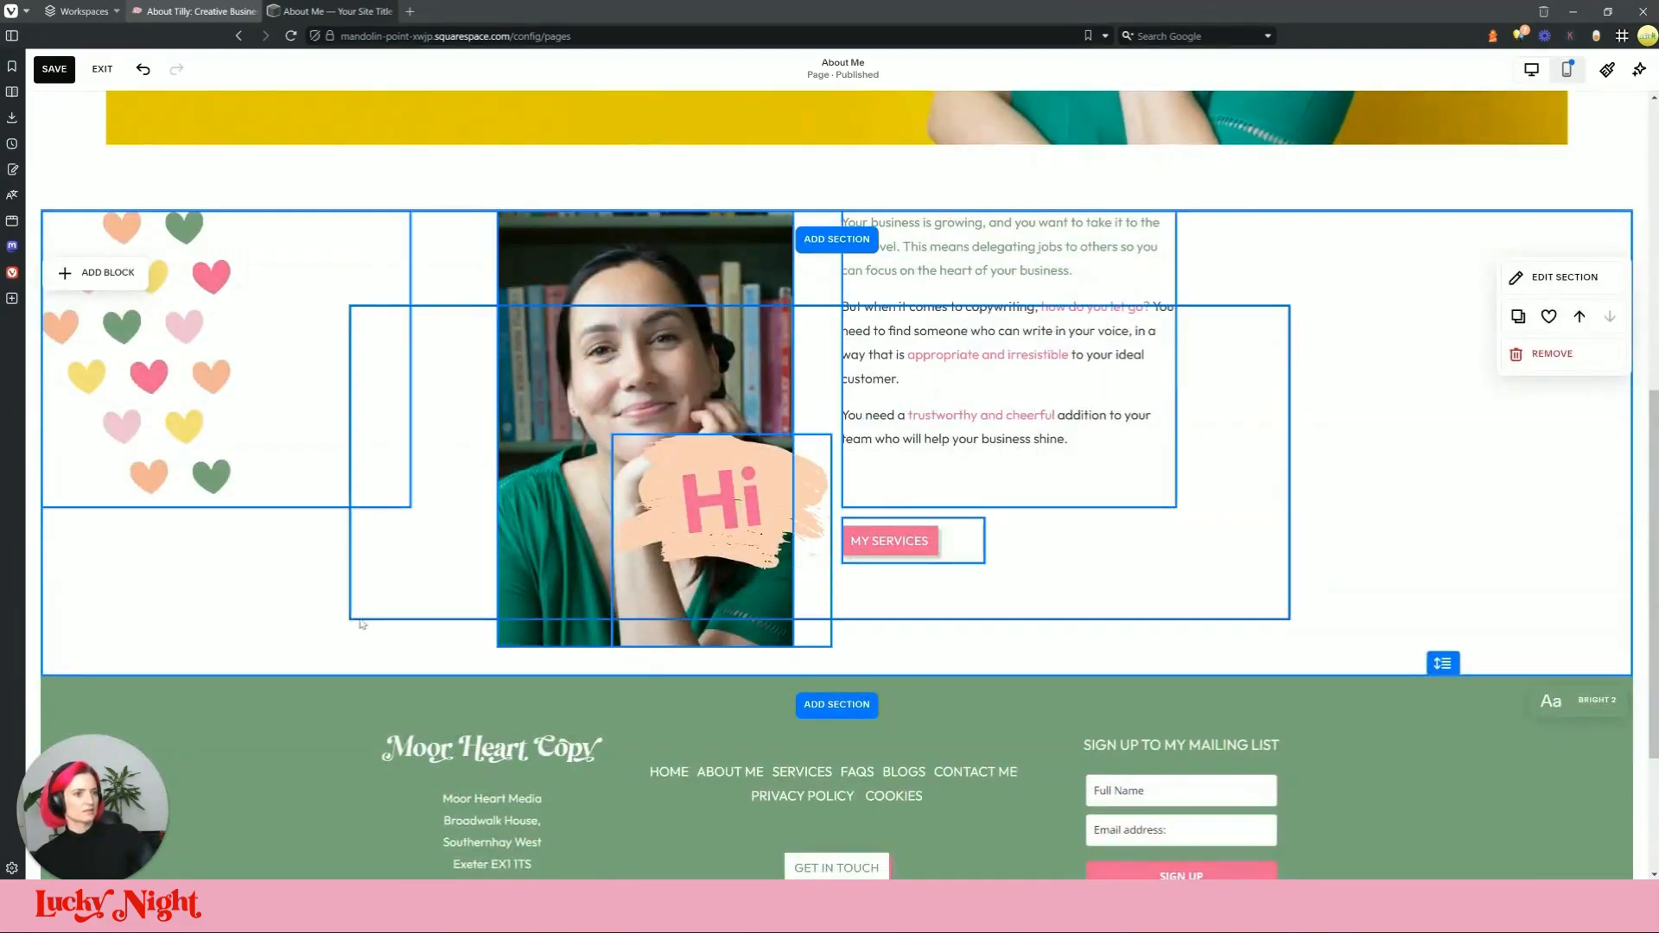
Step: Rearrange the photo and text blocks within the section, then view the live page
left_click_drag(488, 603, 605, 613)
left_click(1317, 566)
scroll(1318, 566, "down", 2)
scroll(1443, 528, "up", 4)
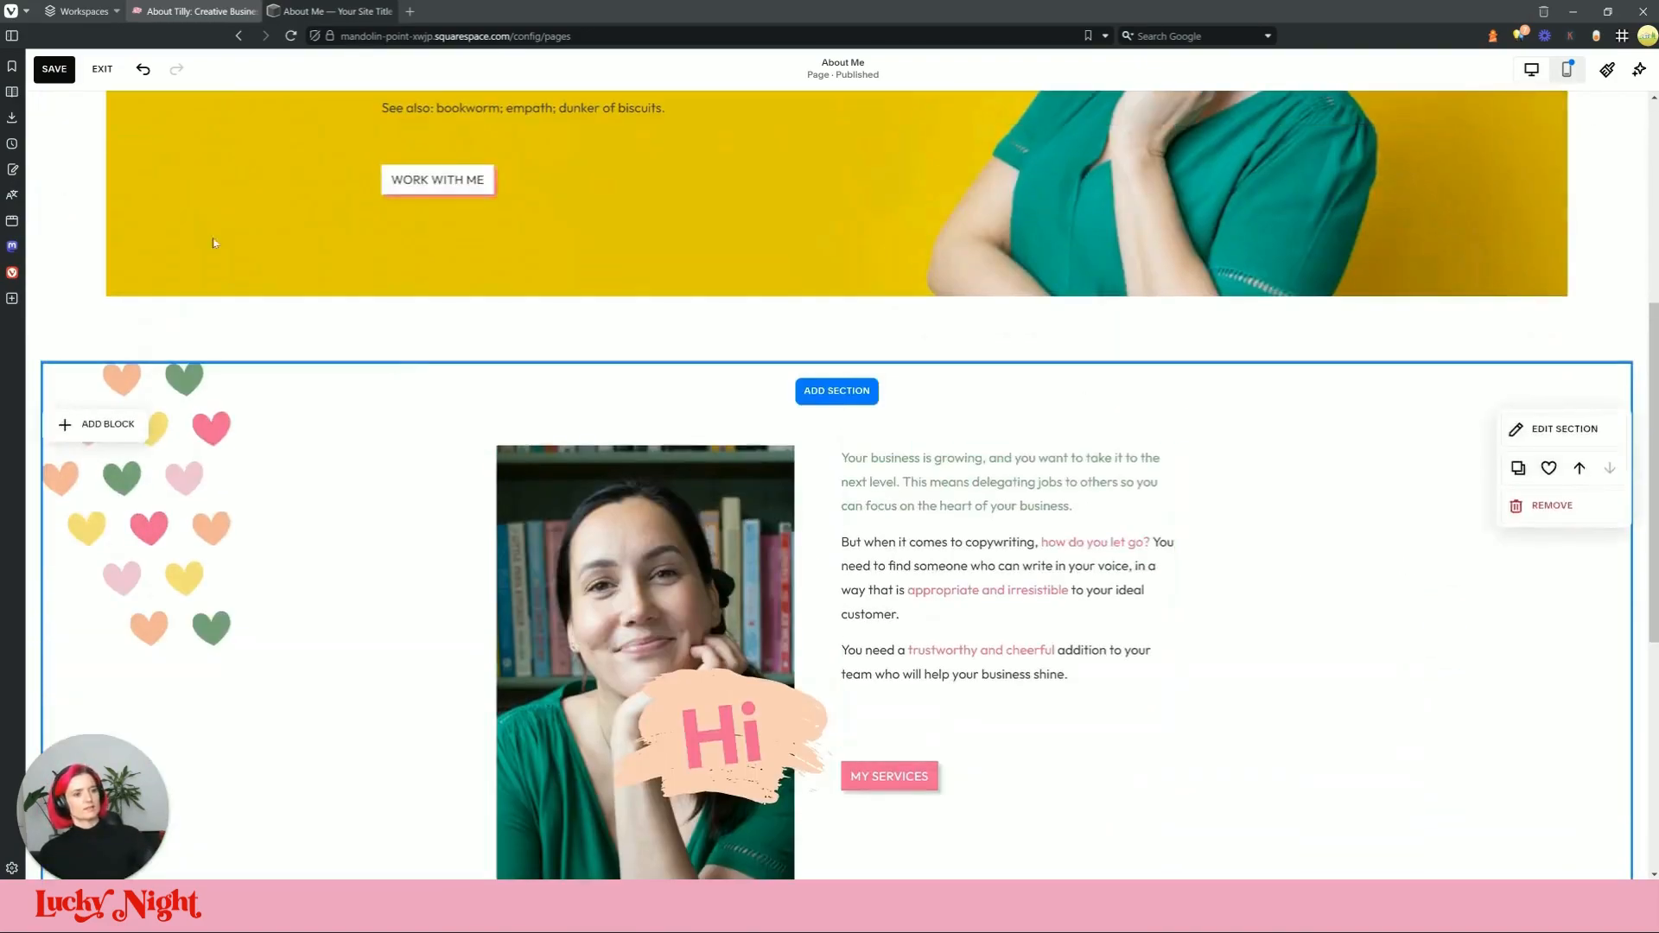
scroll(215, 242, "down", 2)
left_click(332, 11)
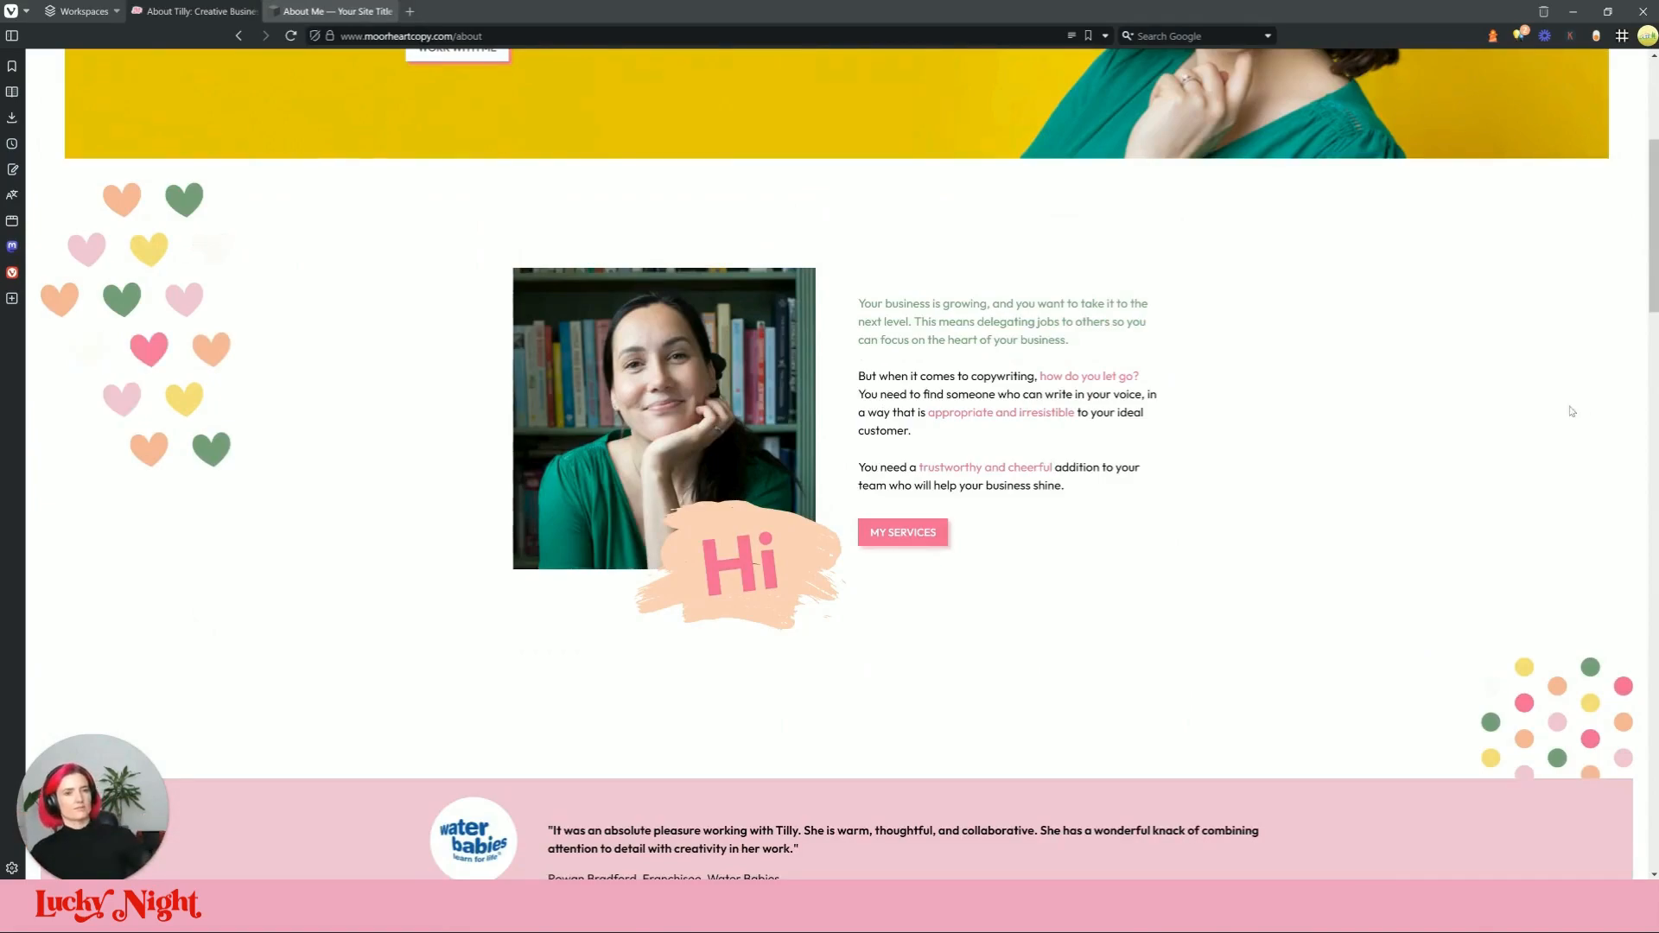
Step: Scroll through the live About page to review the Water Babies testimonial band and beyond
left_click(313, 10)
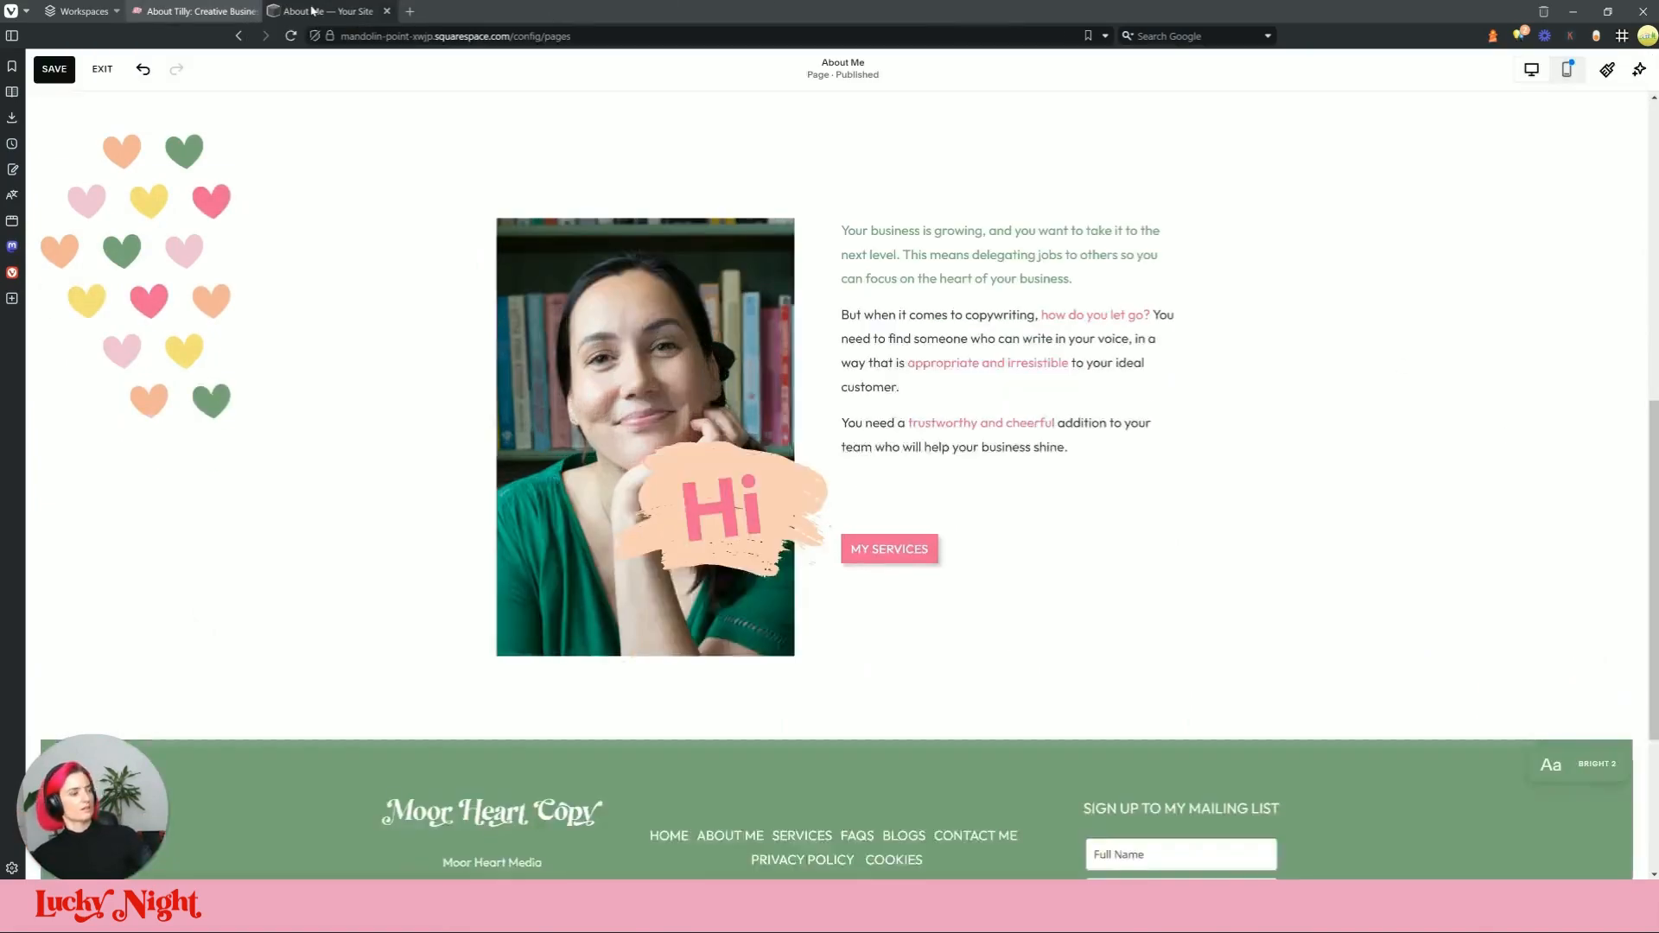
left_click(311, 11)
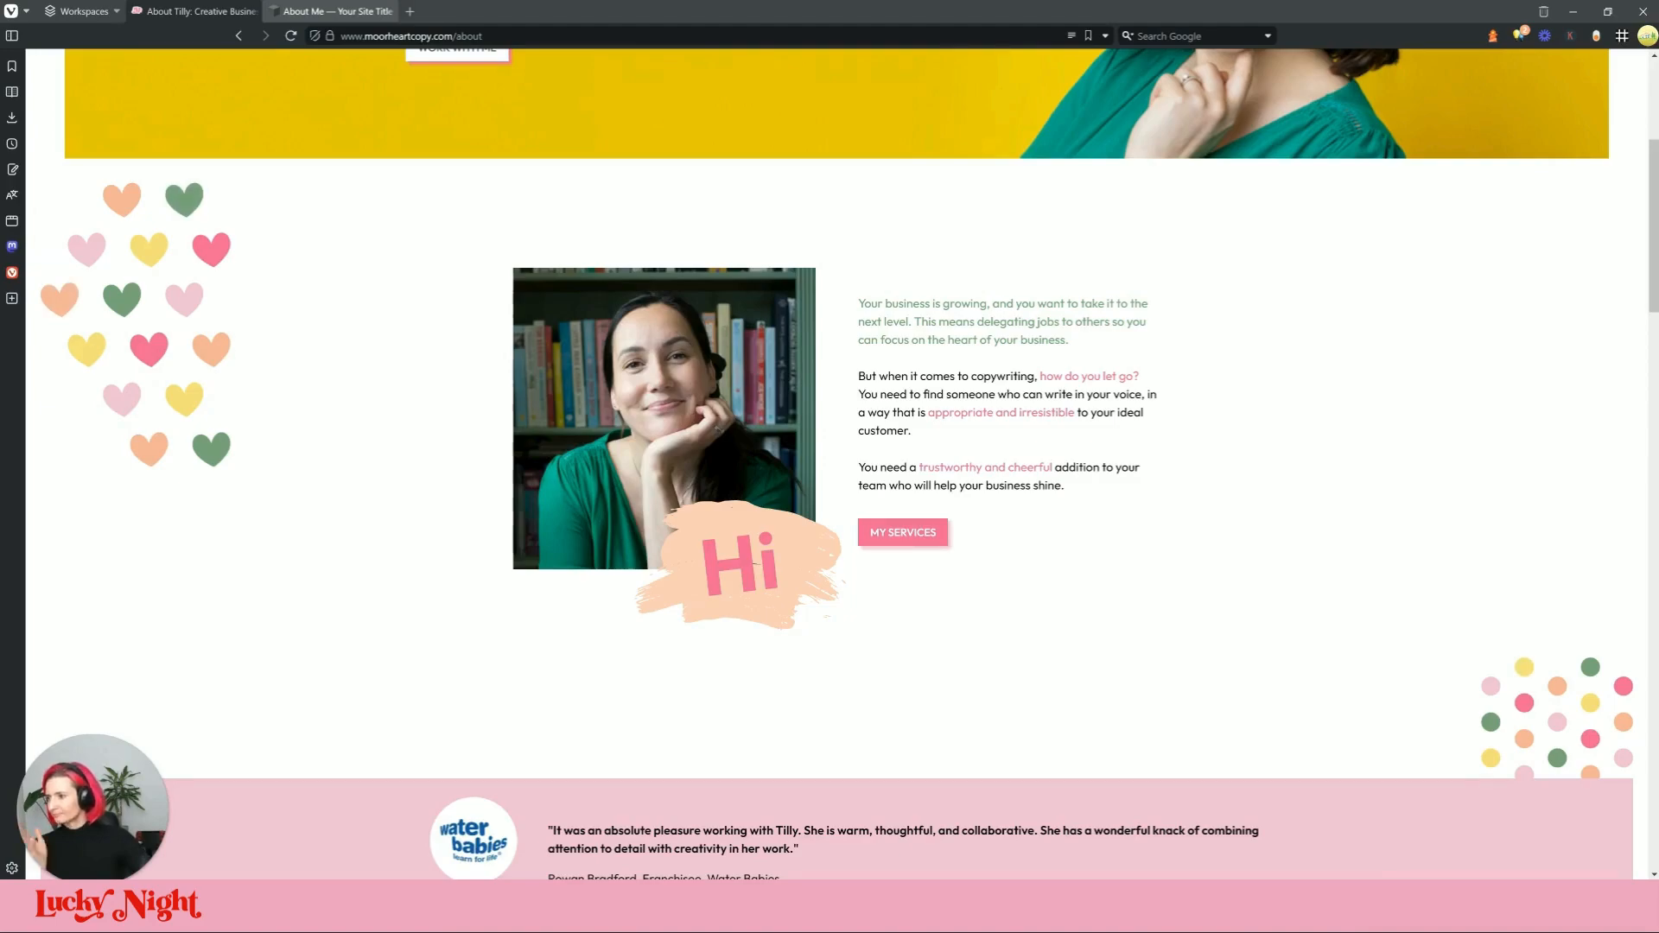
scroll(1202, 577, "down", 3)
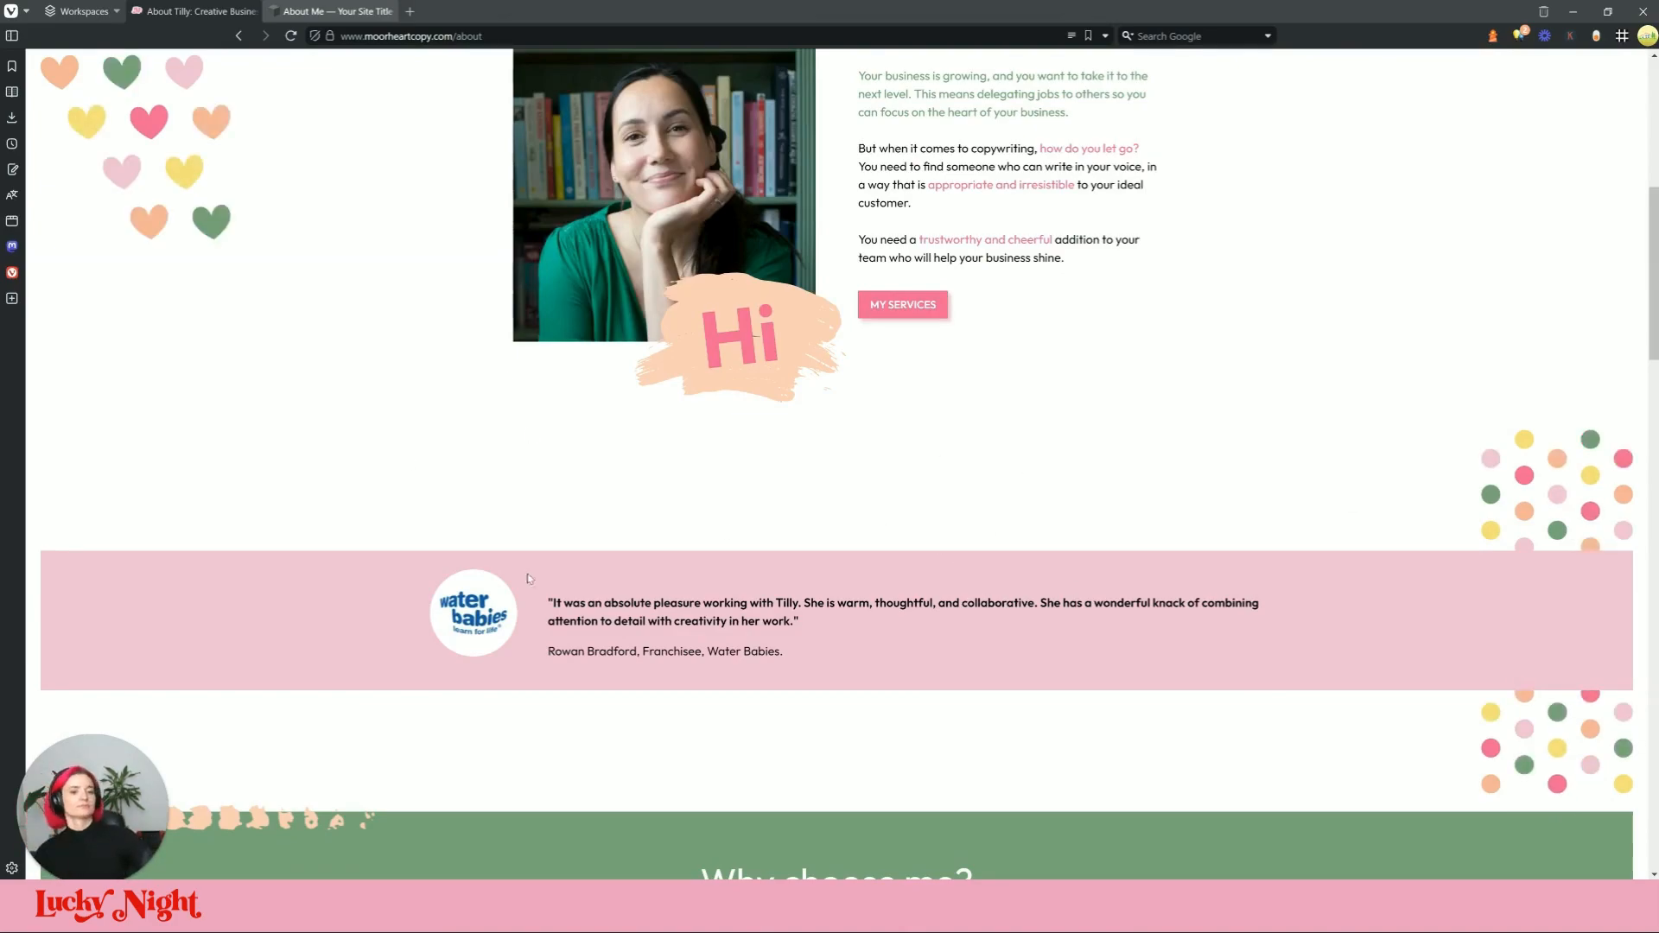
scroll(682, 711, "down", 2)
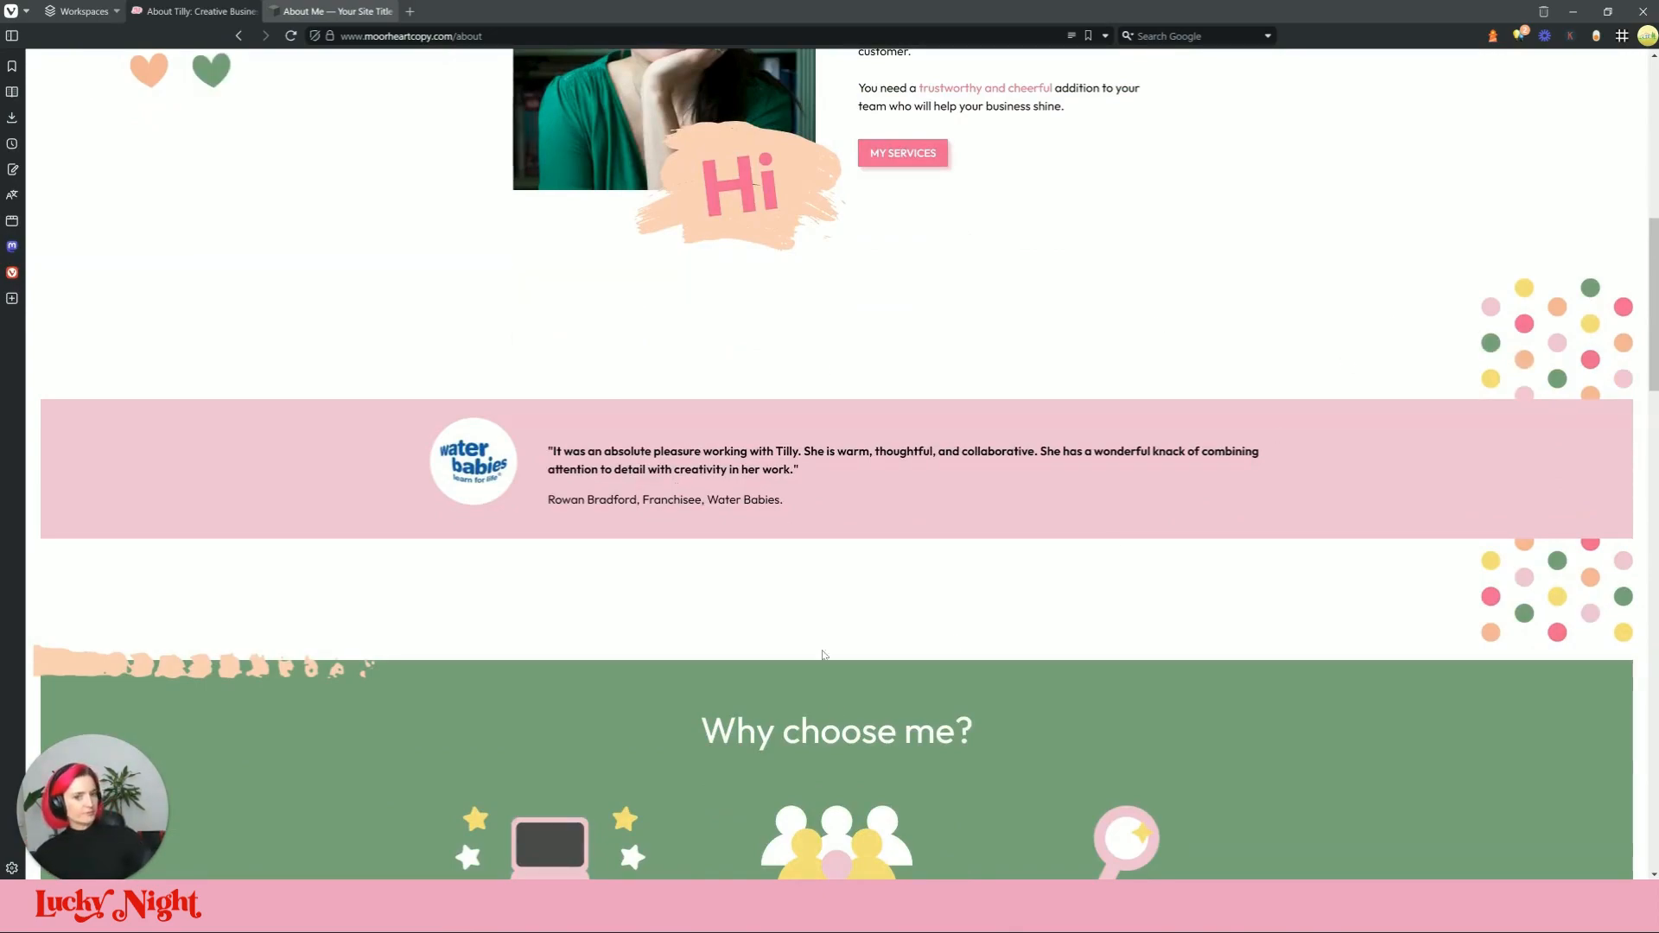
scroll(1149, 383, "down", 3)
scroll(1209, 415, "up", 5)
scroll(1428, 499, "down", 4)
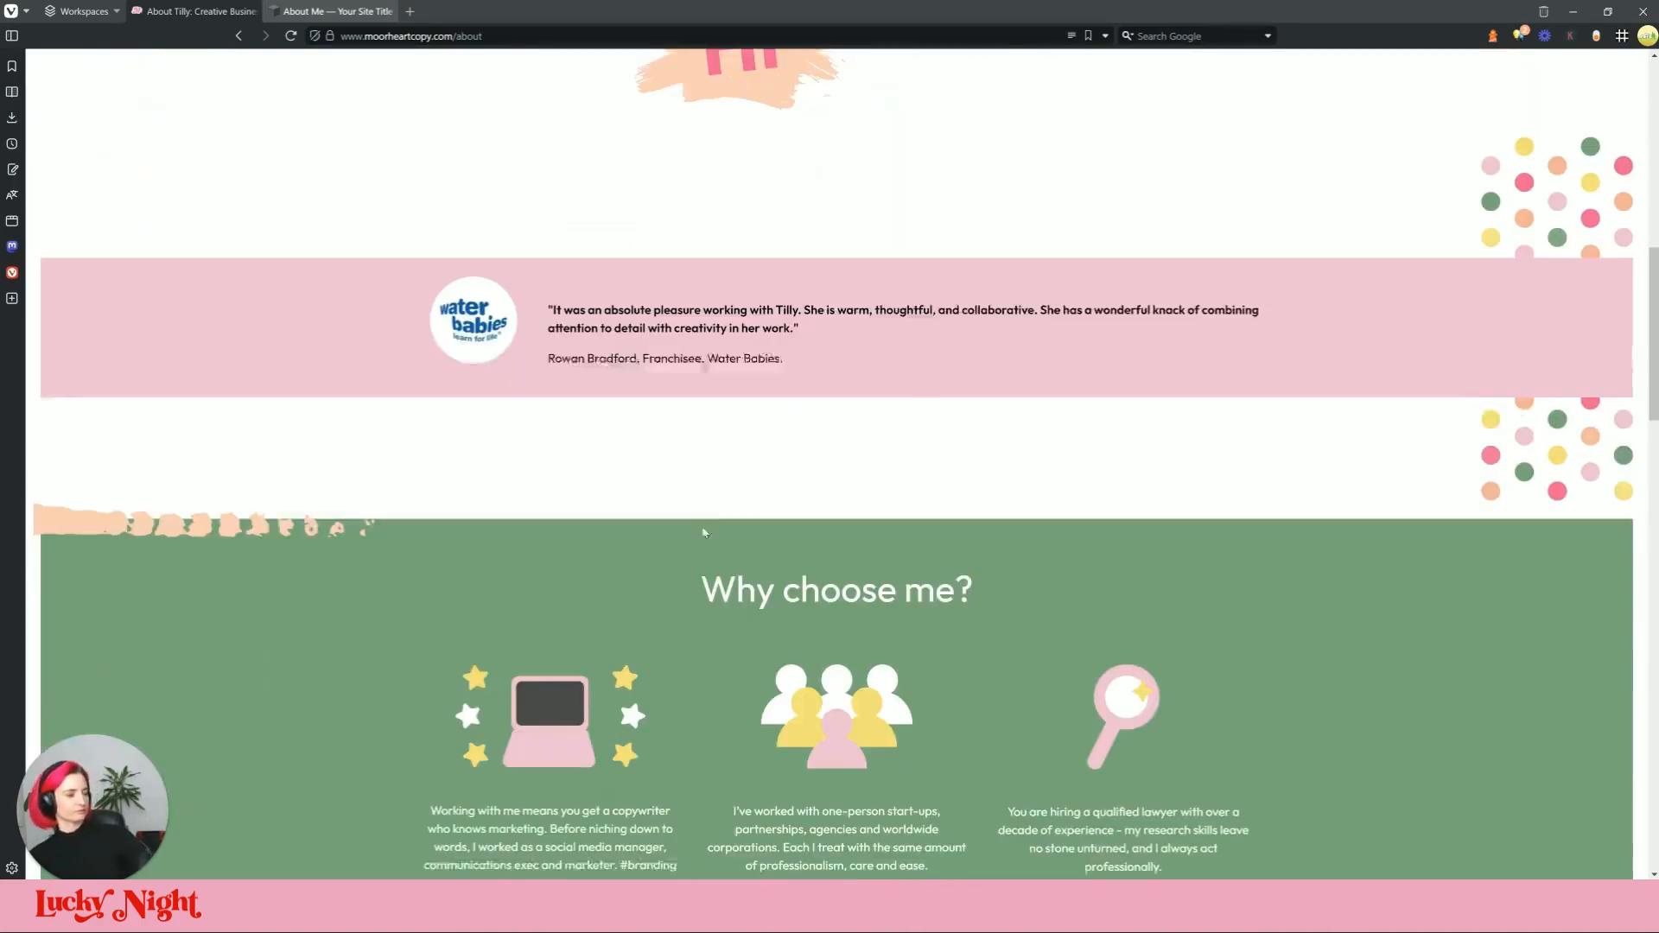
scroll(1123, 499, "up", 4)
scroll(691, 527, "down", 2)
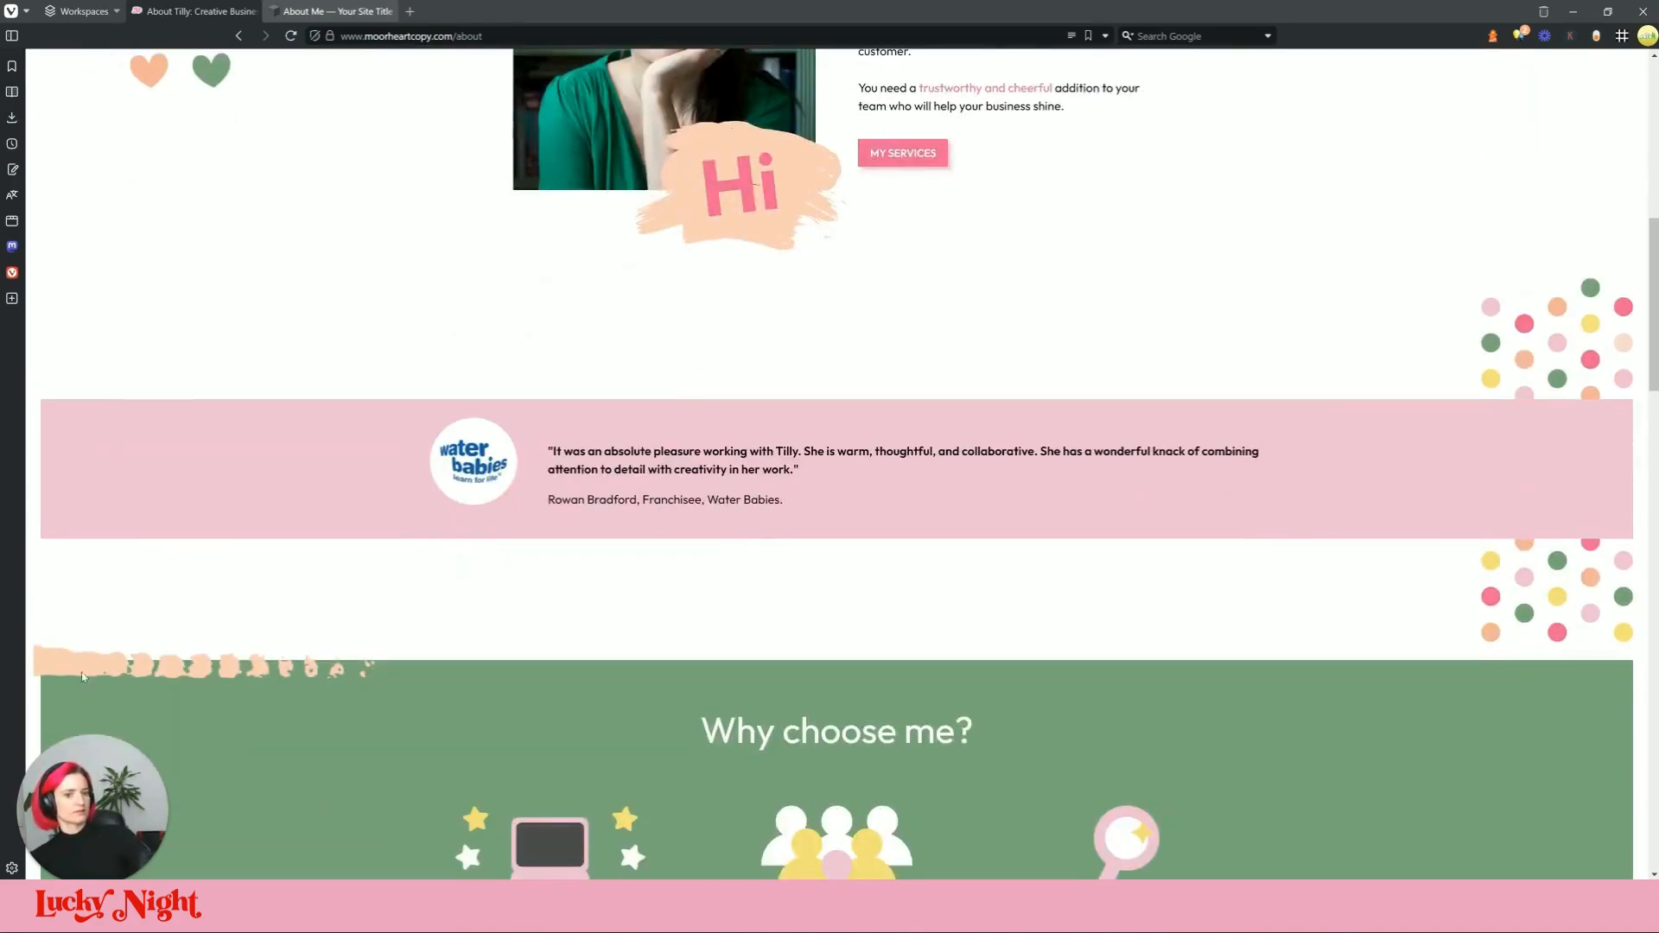
scroll(482, 666, "down", 12)
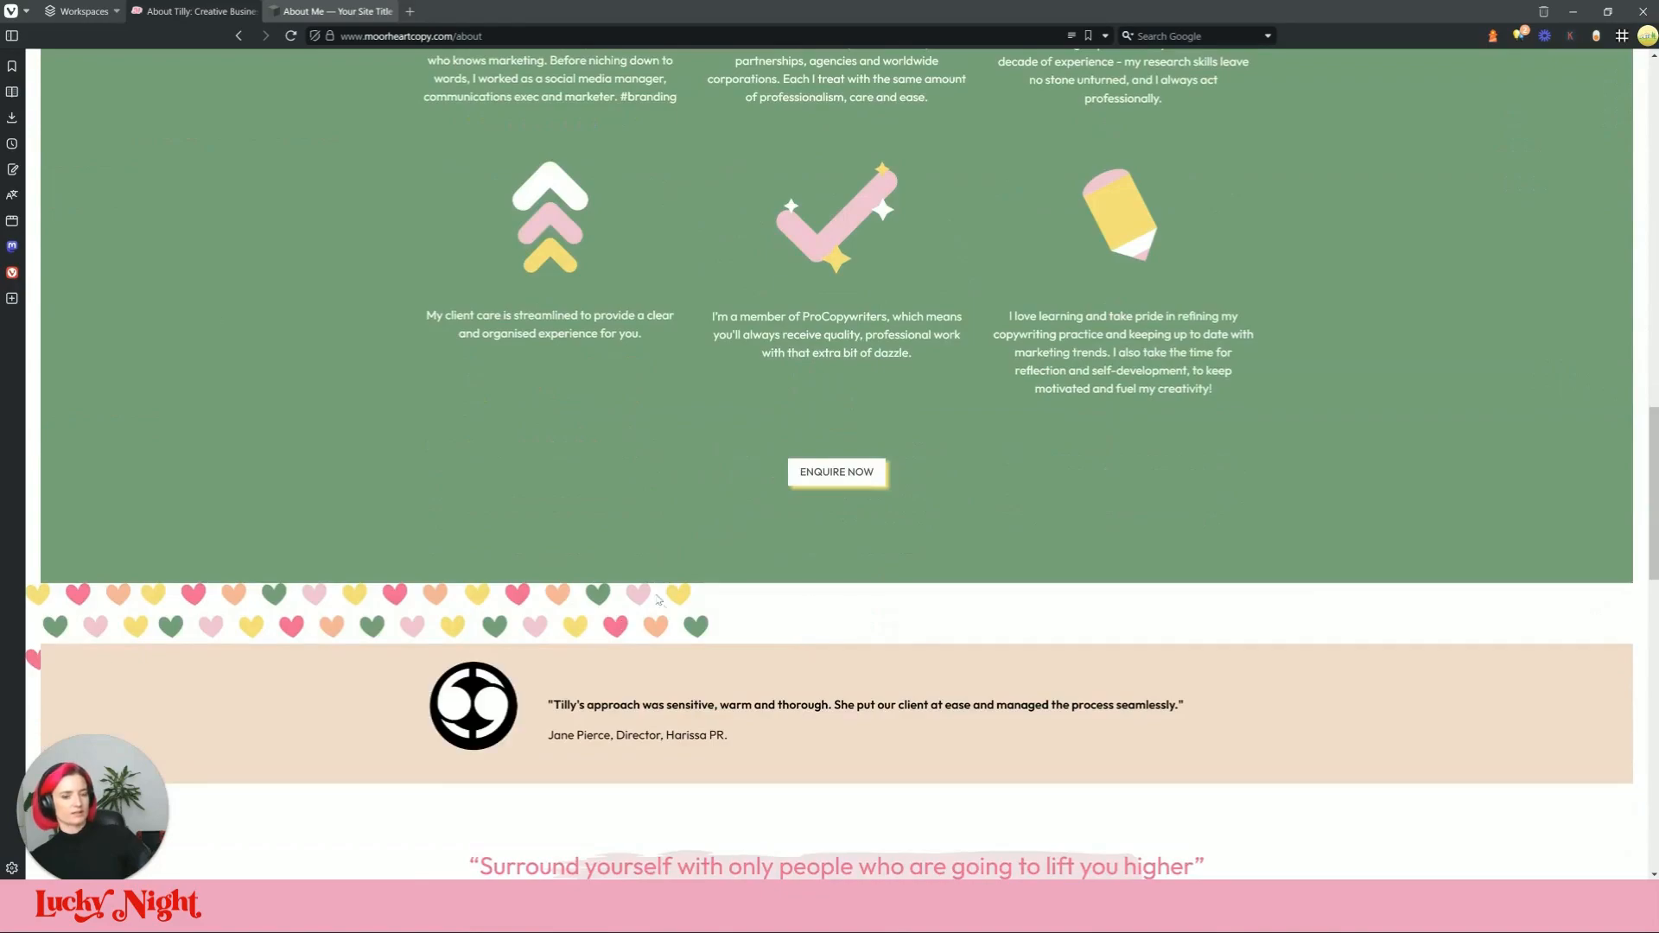
scroll(881, 700, "down", 4)
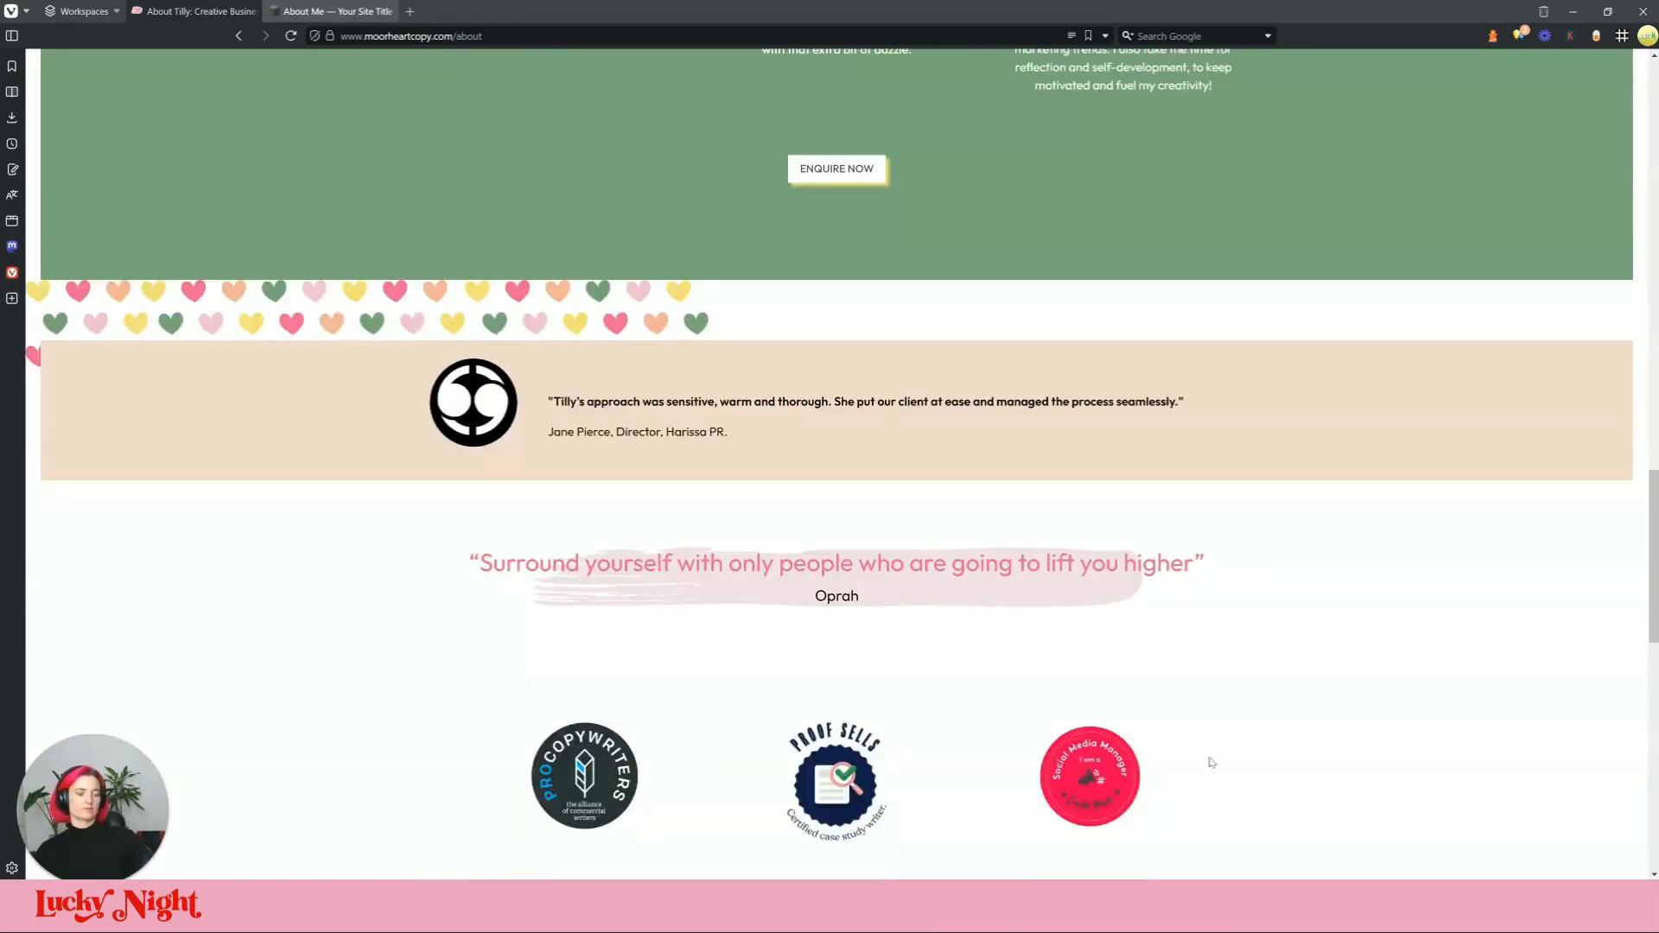
scroll(1029, 731, "down", 3)
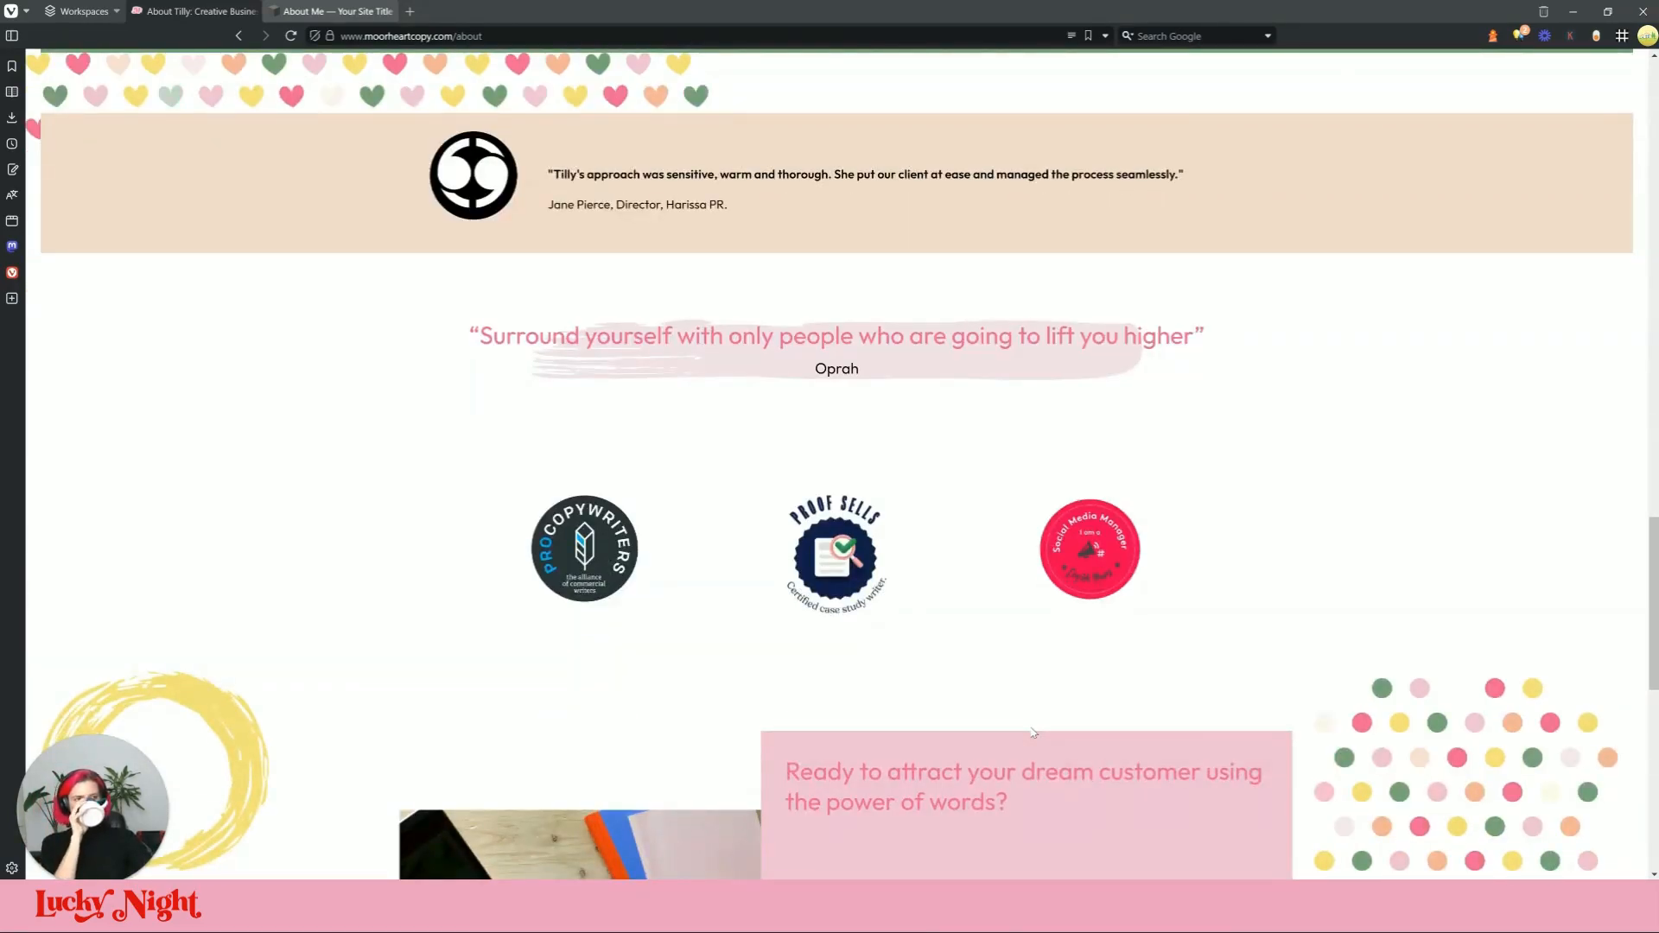
scroll(1037, 732, "down", 6)
scroll(1032, 760, "down", 5)
scroll(999, 781, "up", 9)
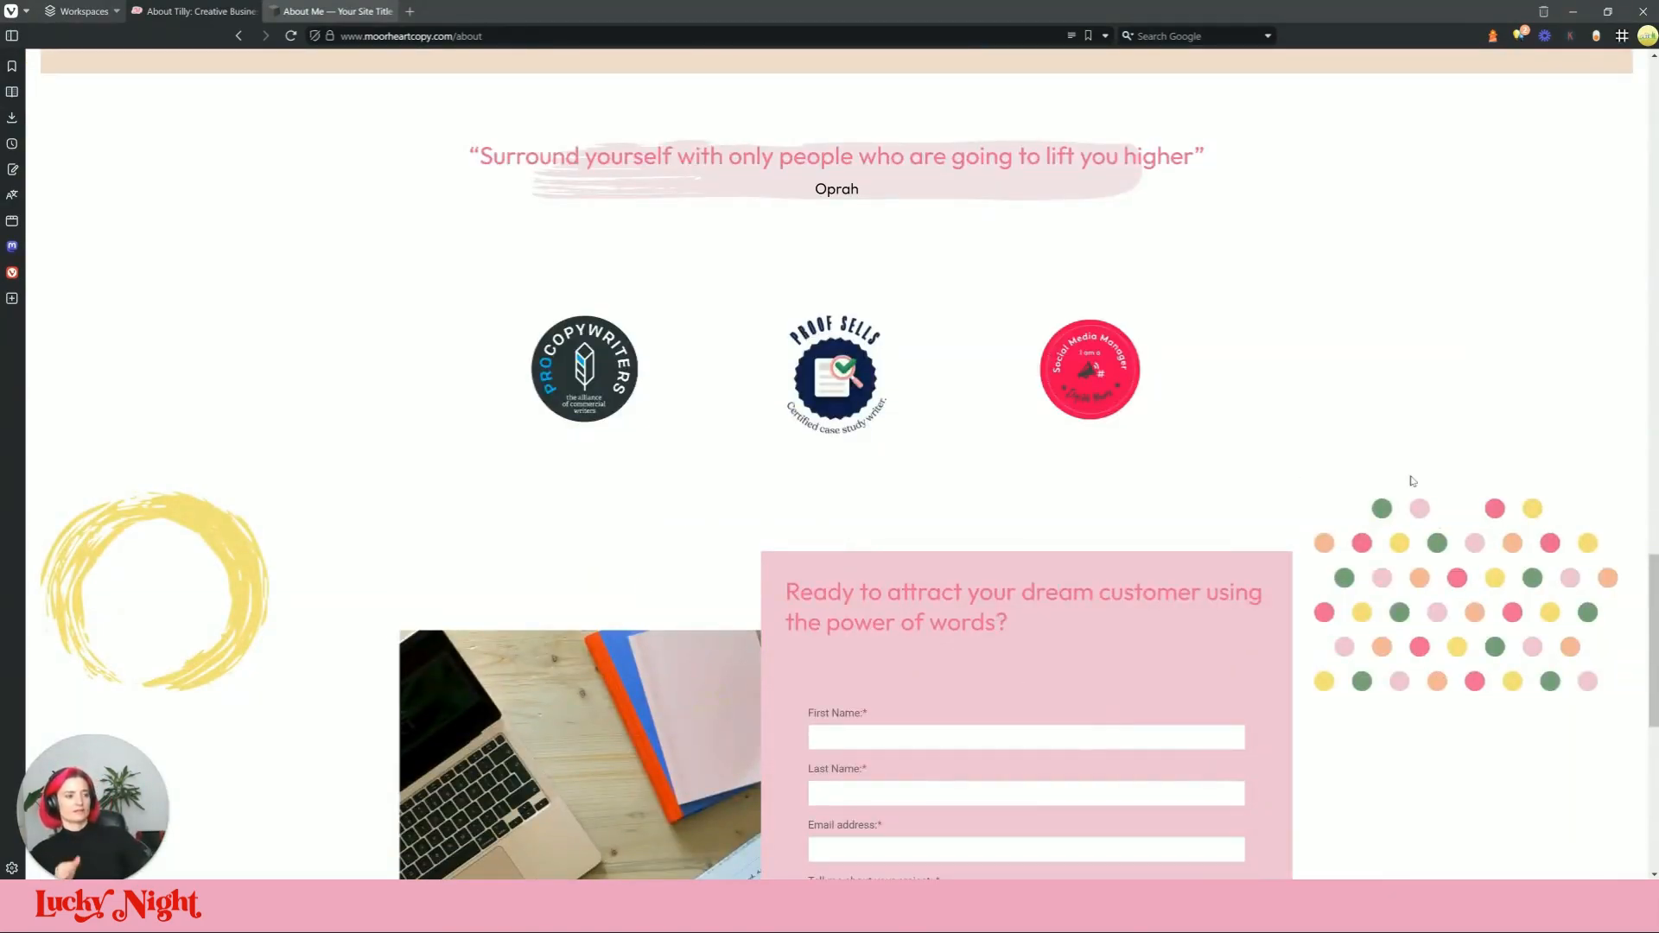
scroll(1410, 495, "down", 3)
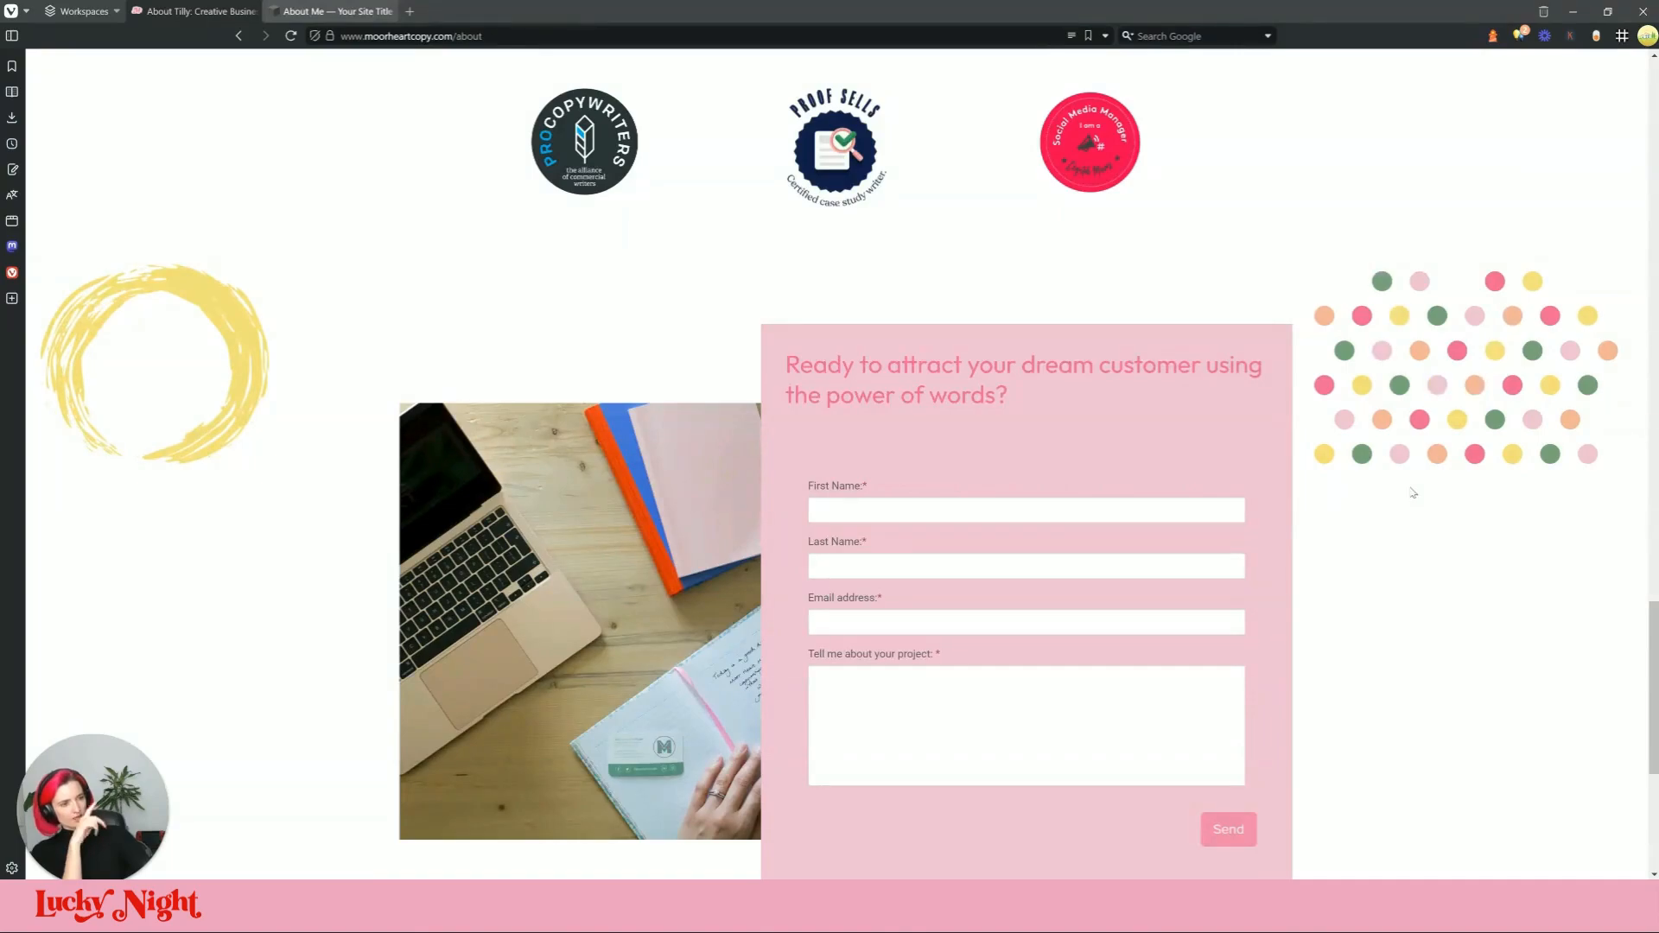
scroll(860, 464, "up", 16)
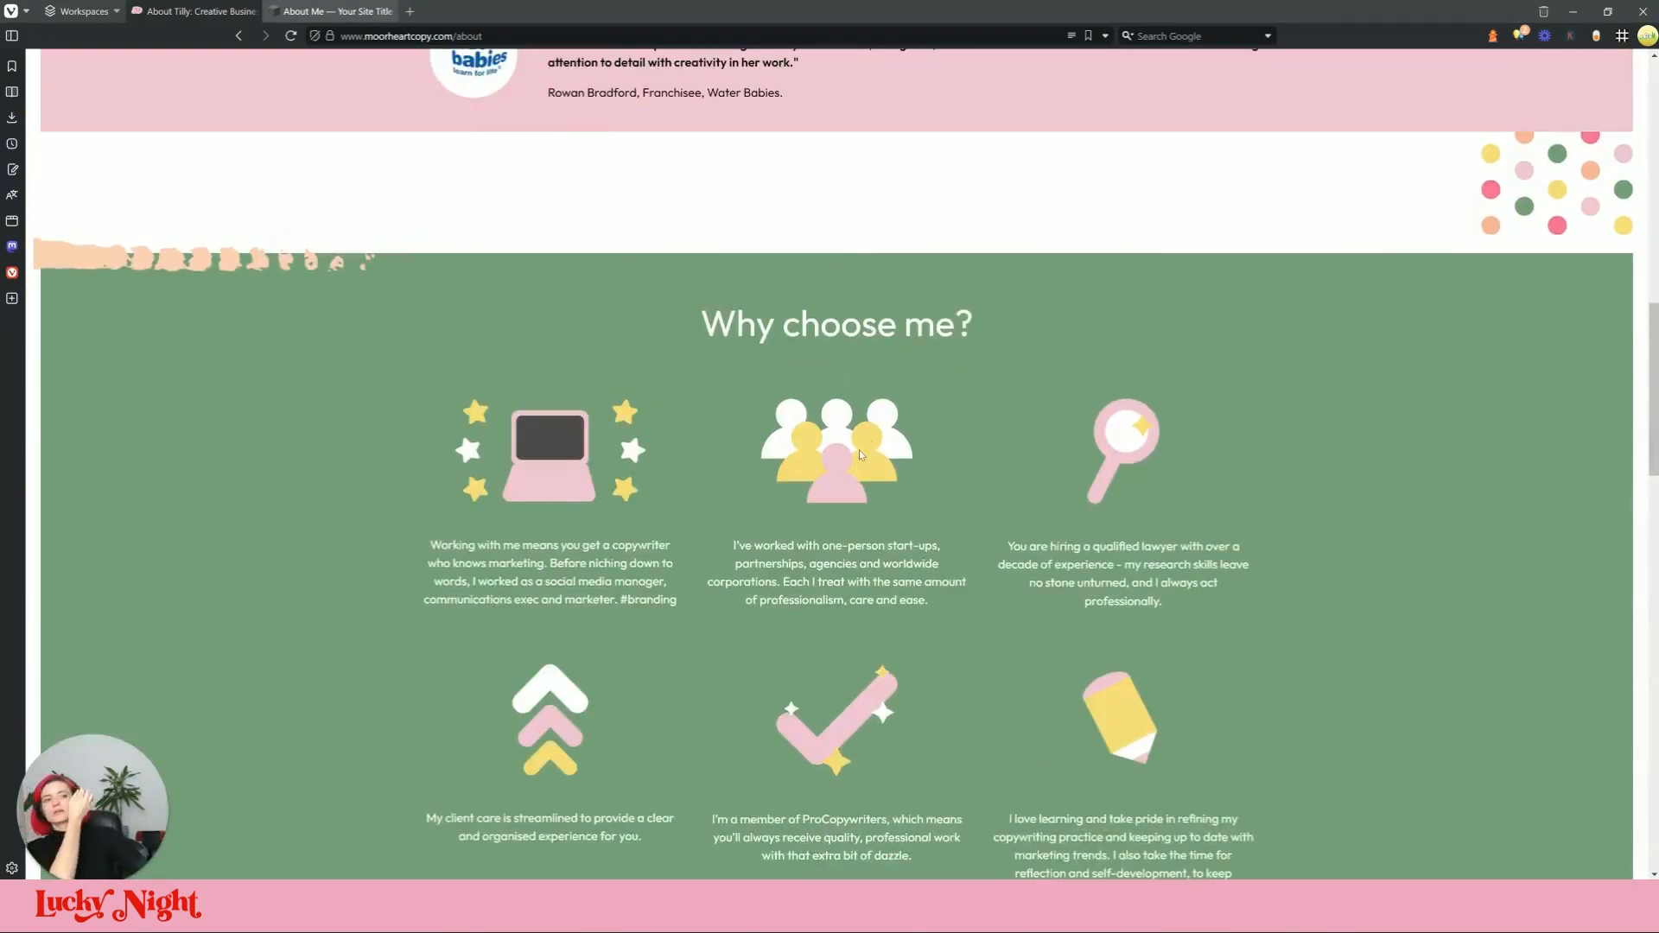
scroll(859, 450, "up", 4)
scroll(890, 263, "up", 10)
scroll(1119, 400, "down", 6)
scroll(1119, 400, "down", 3)
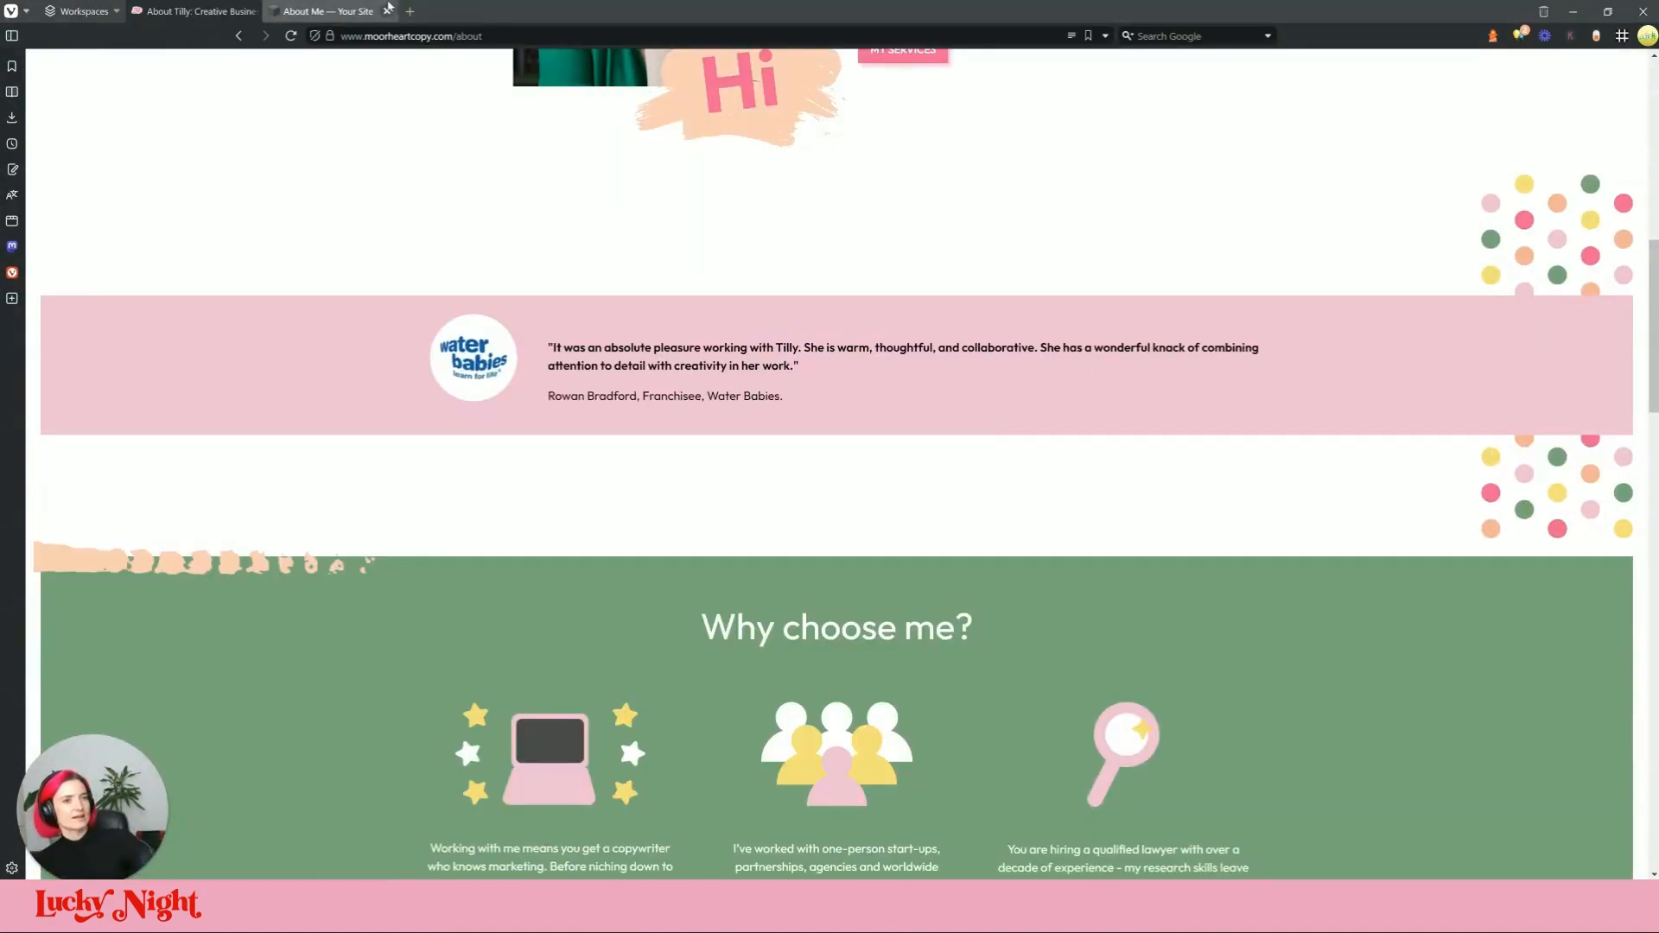
Step: Add a blank section above the footer of the Squarespace page
left_click(354, 10)
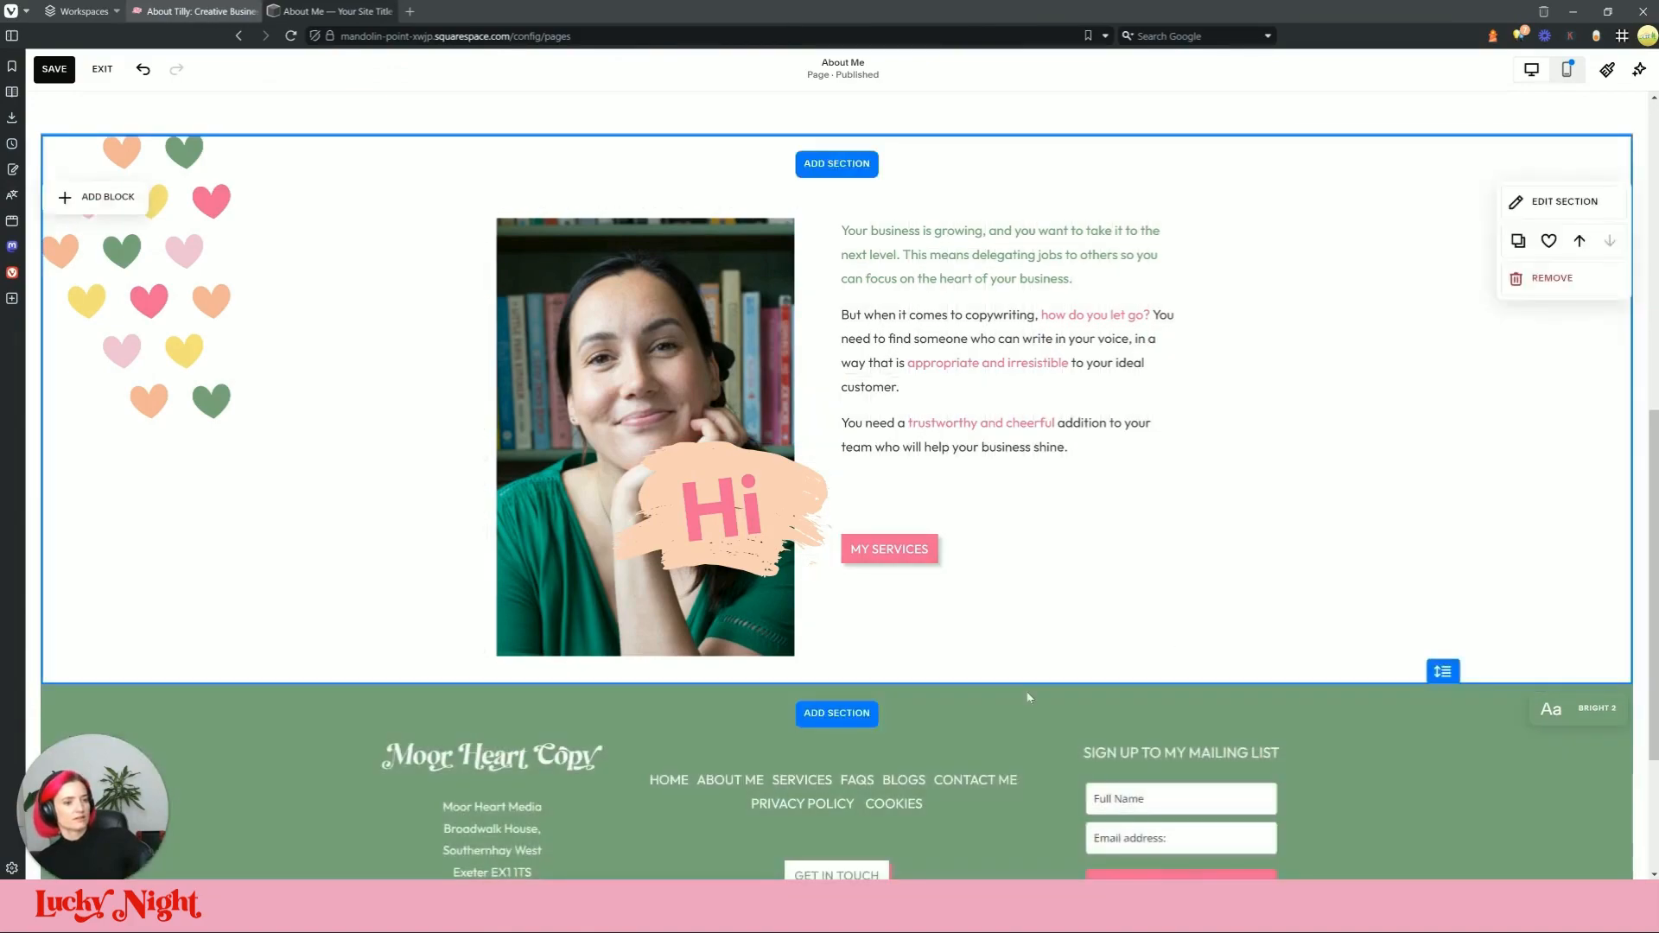
left_click(837, 713)
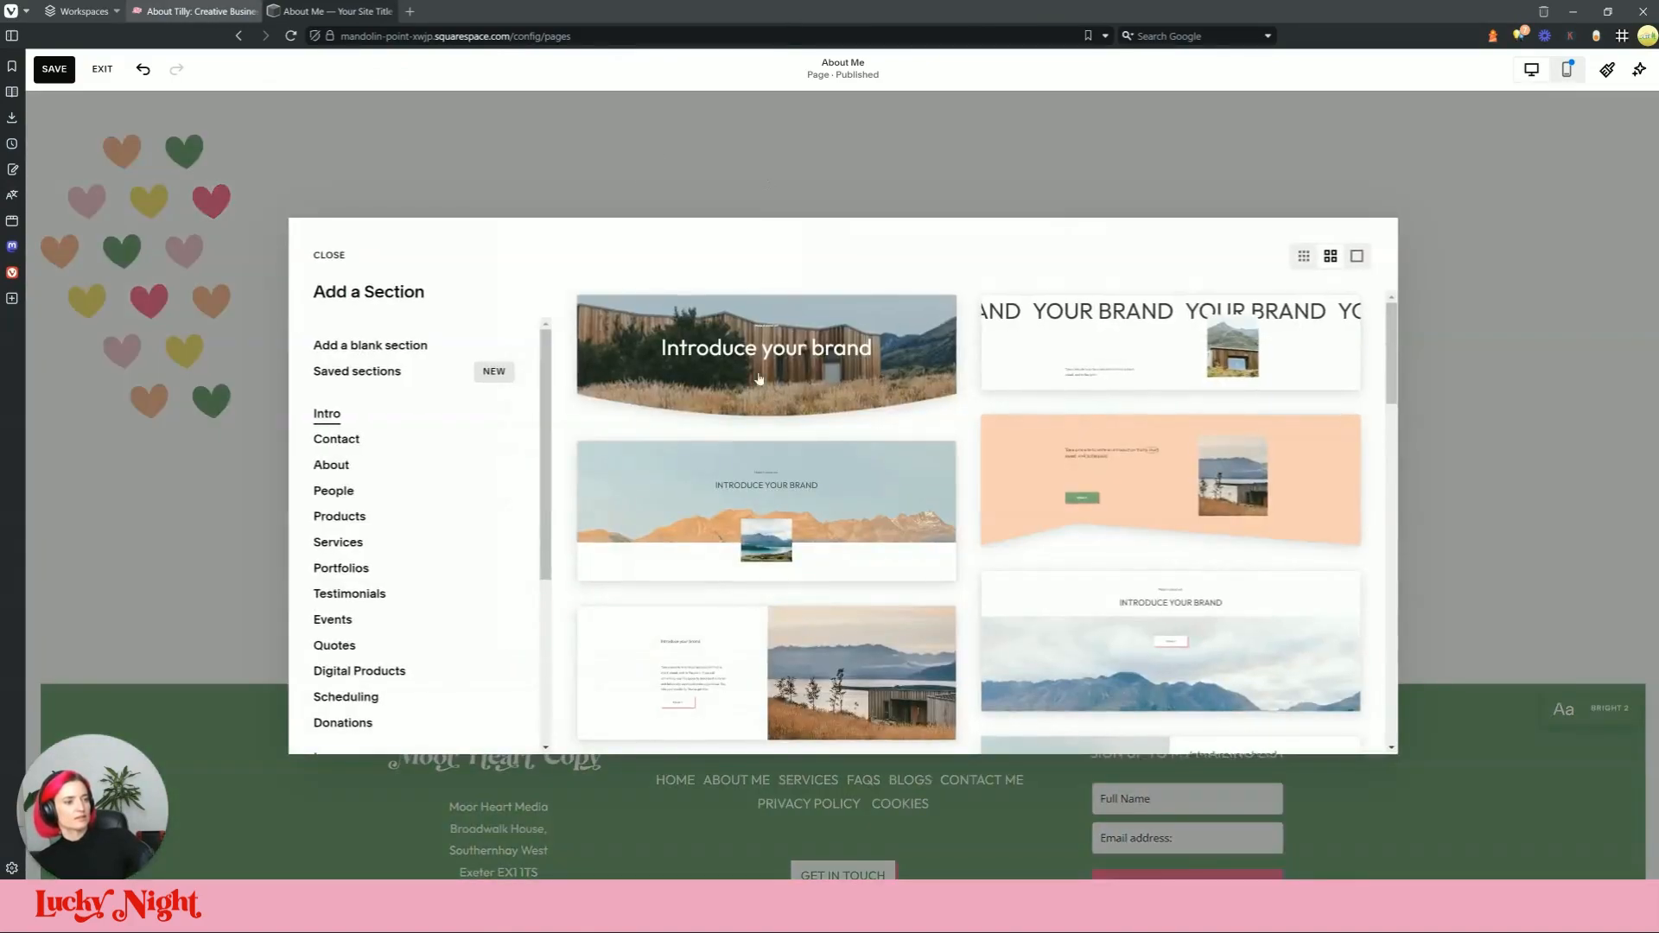
left_click(353, 350)
left_click(201, 12)
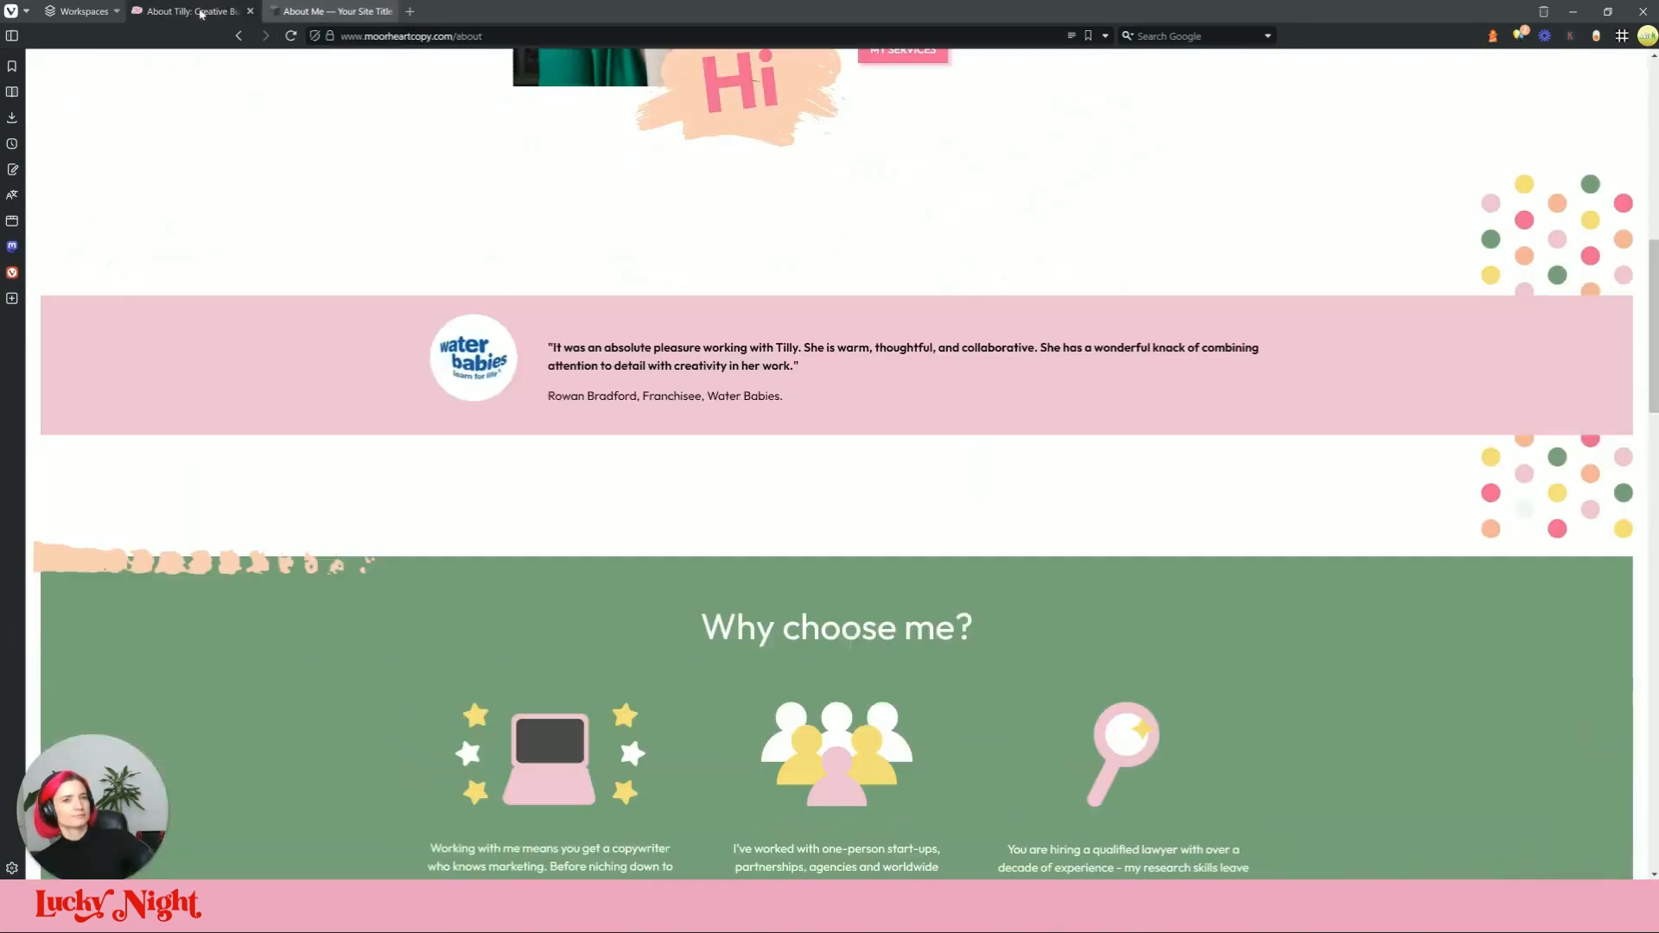
Step: Insert a Shape block into the new blank section
left_click(381, 10)
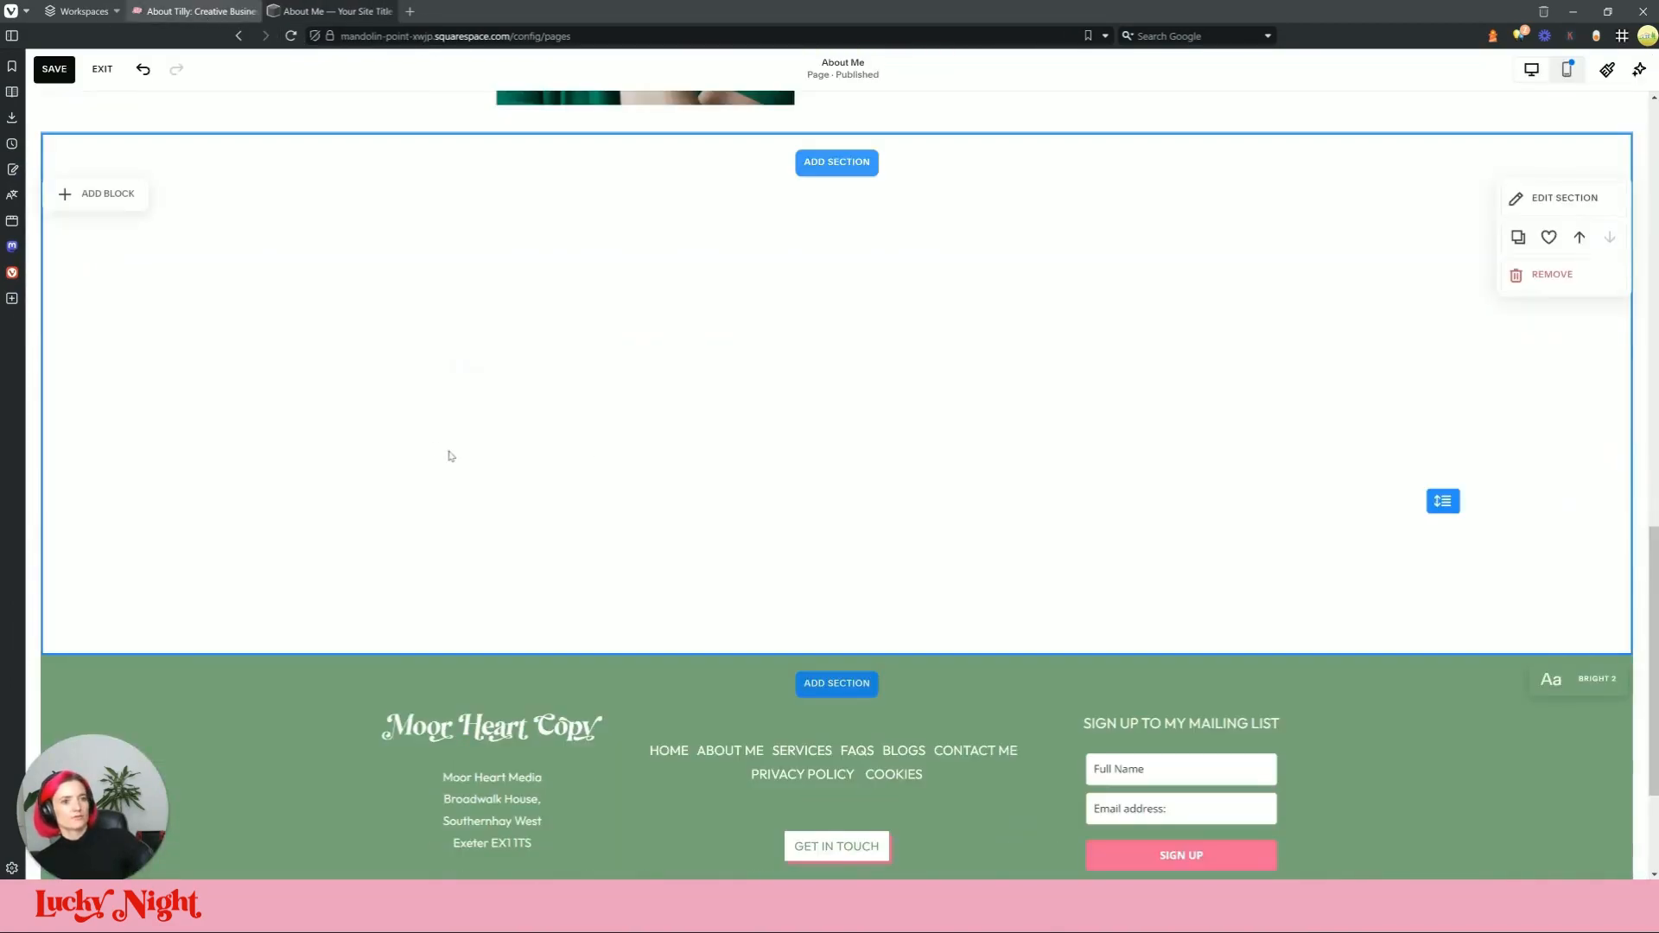
left_click(101, 195)
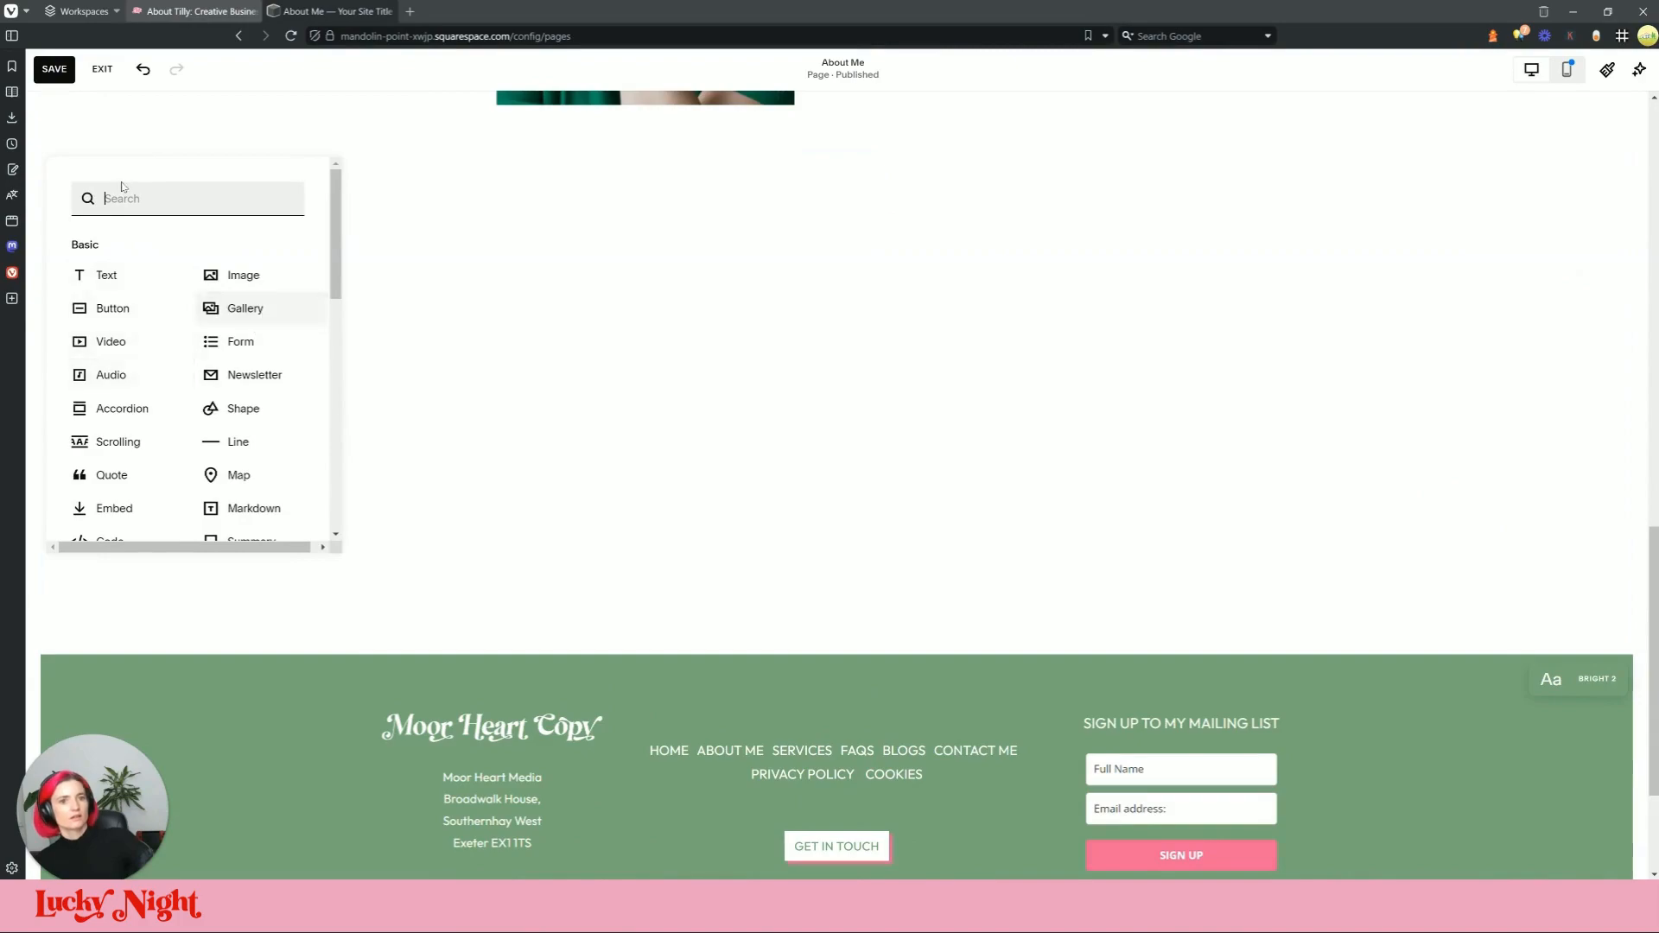
type("sha")
left_click(115, 251)
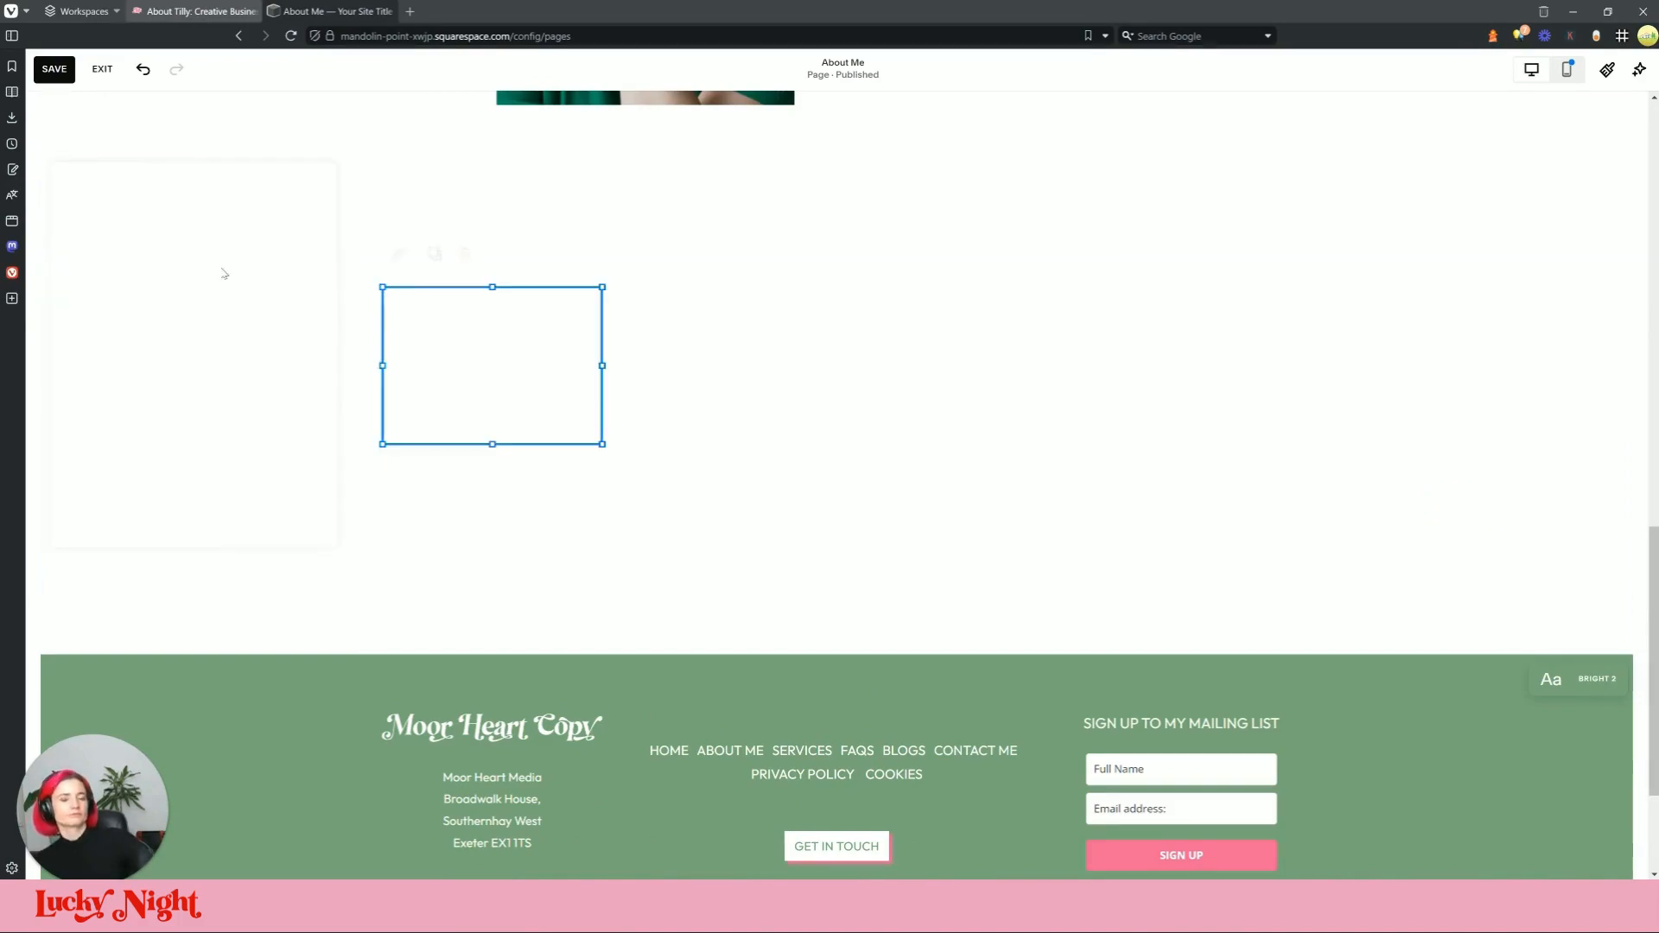
Step: Stretch the peach shape edge to edge across the section and open its design settings
left_click_drag(418, 344, 146, 373)
left_click_drag(563, 366, 1321, 378)
left_click_drag(692, 366, 39, 363)
left_click_drag(1291, 364, 1602, 363)
scroll(259, 311, "up", 1)
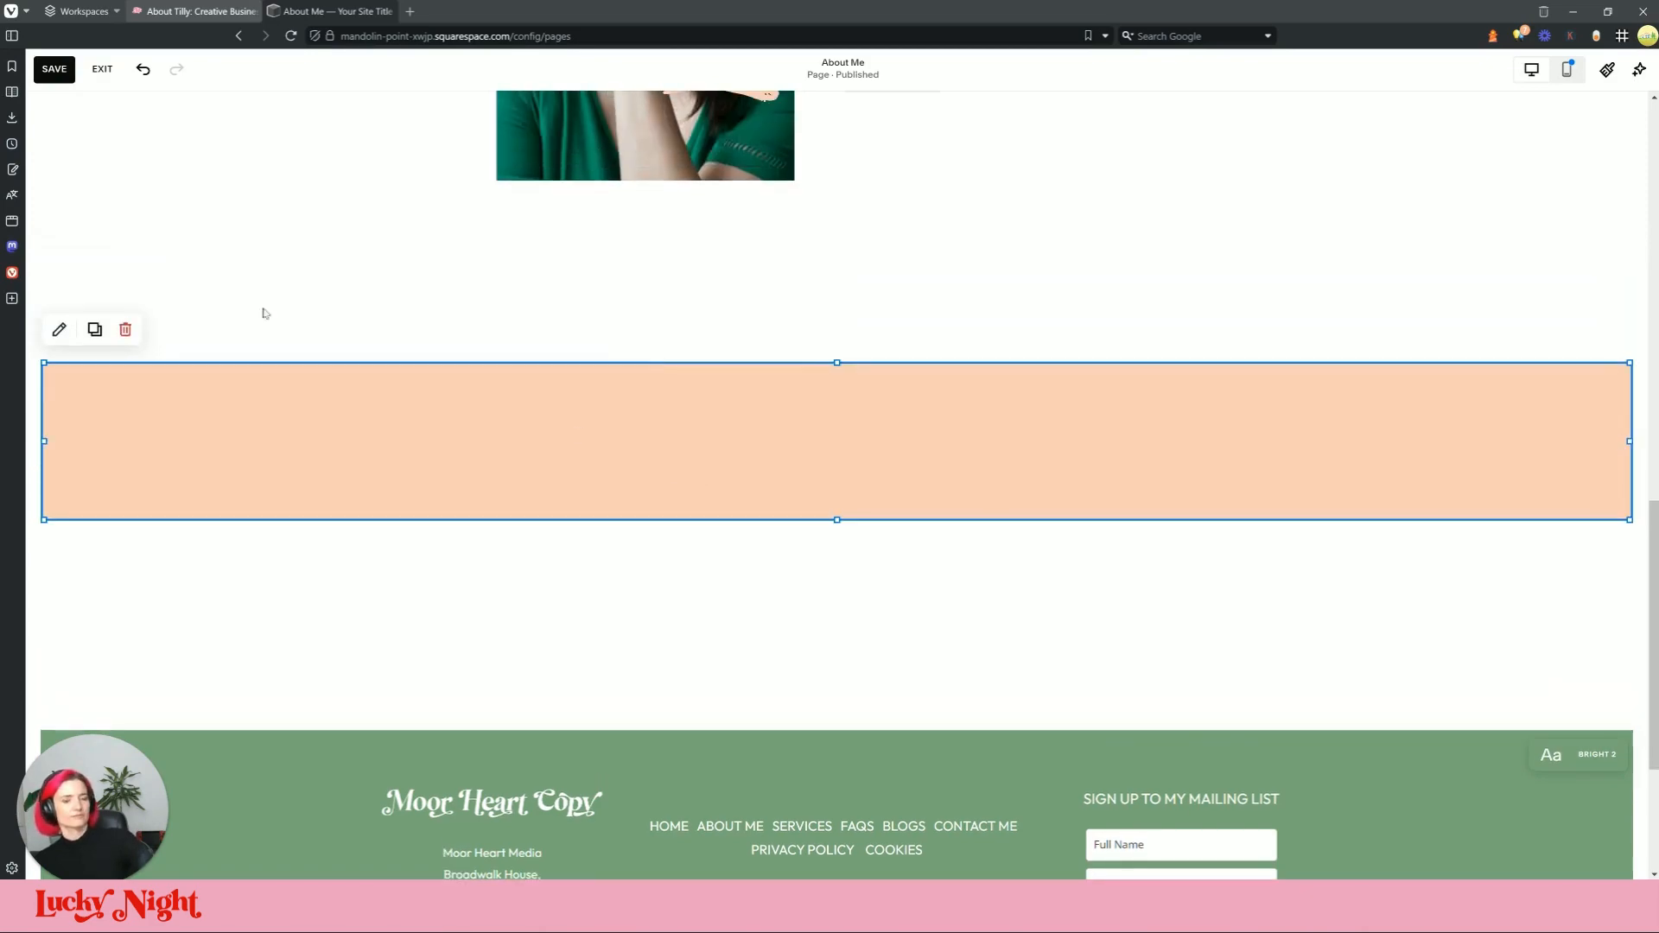
left_click(59, 330)
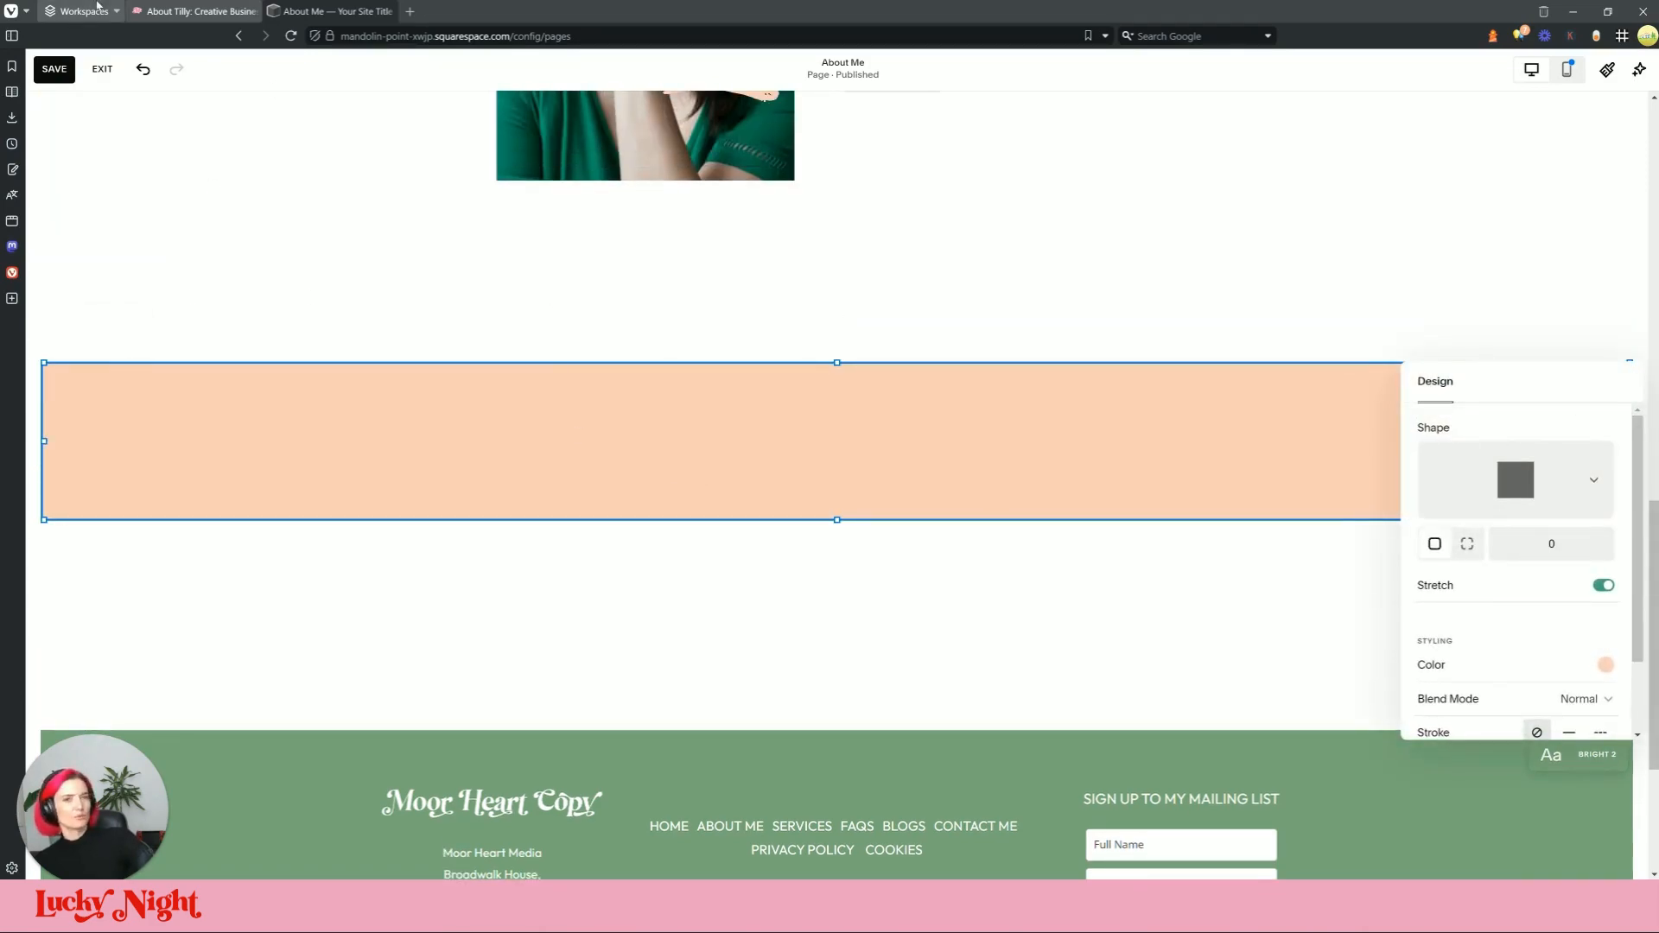
left_click(199, 11)
Step: Find the live testimonial band's background colour in DevTools and copy its hex #f2c0d6
right_click(1222, 321)
mouse_move(1296, 605)
left_click(1468, 615)
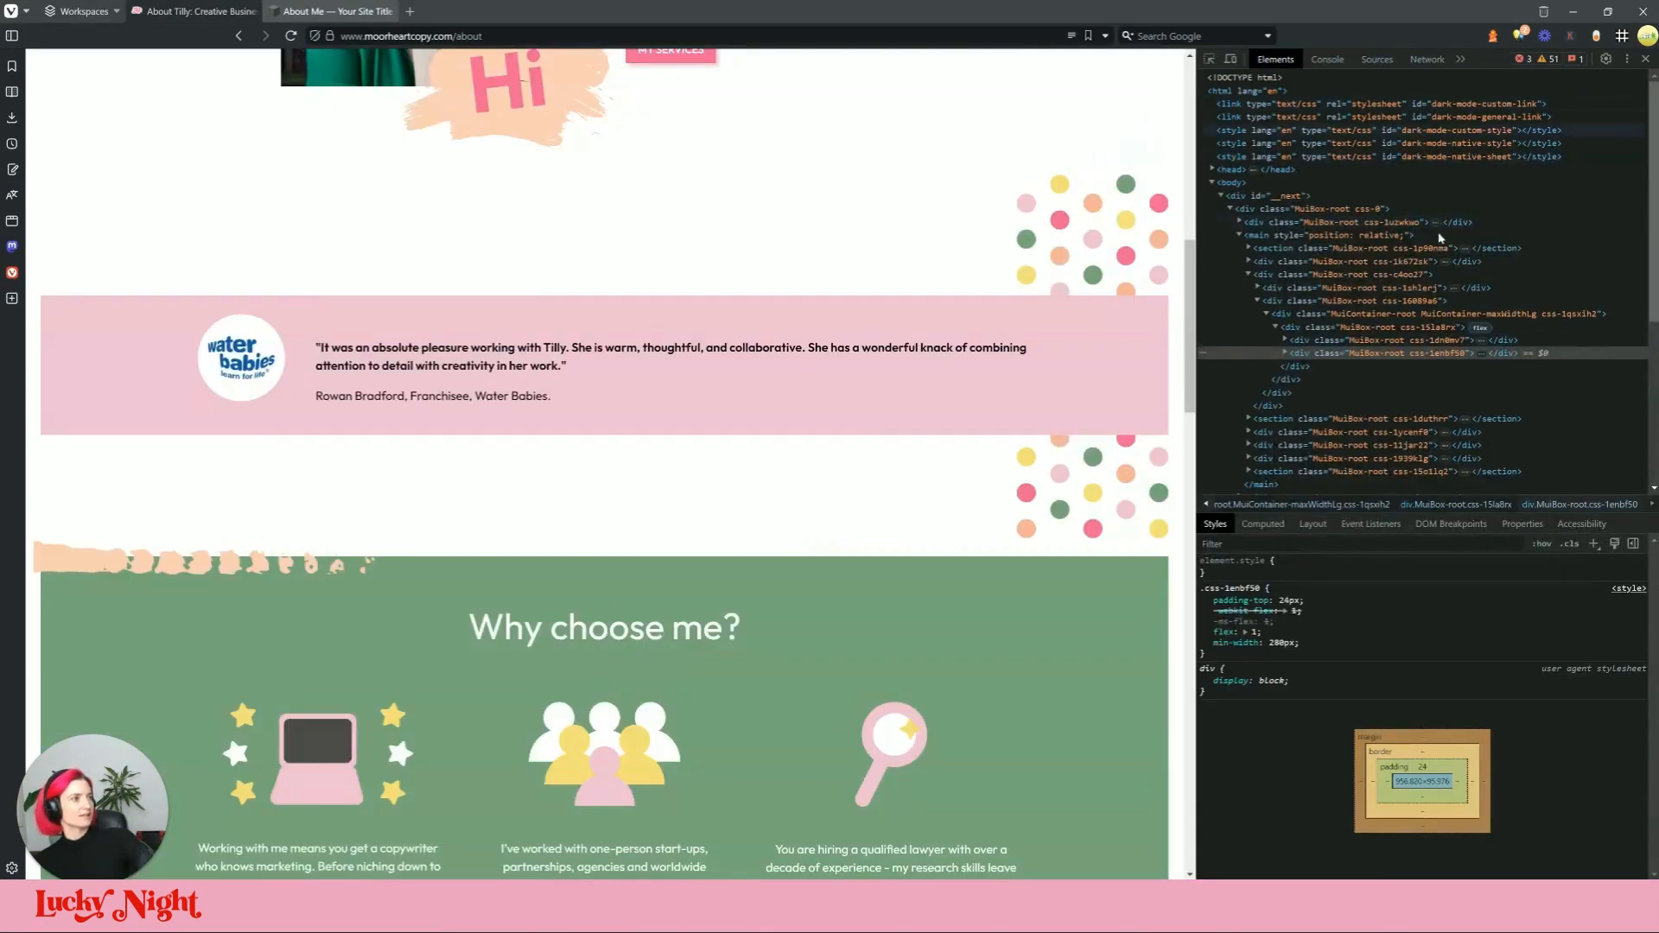
left_click(1285, 352)
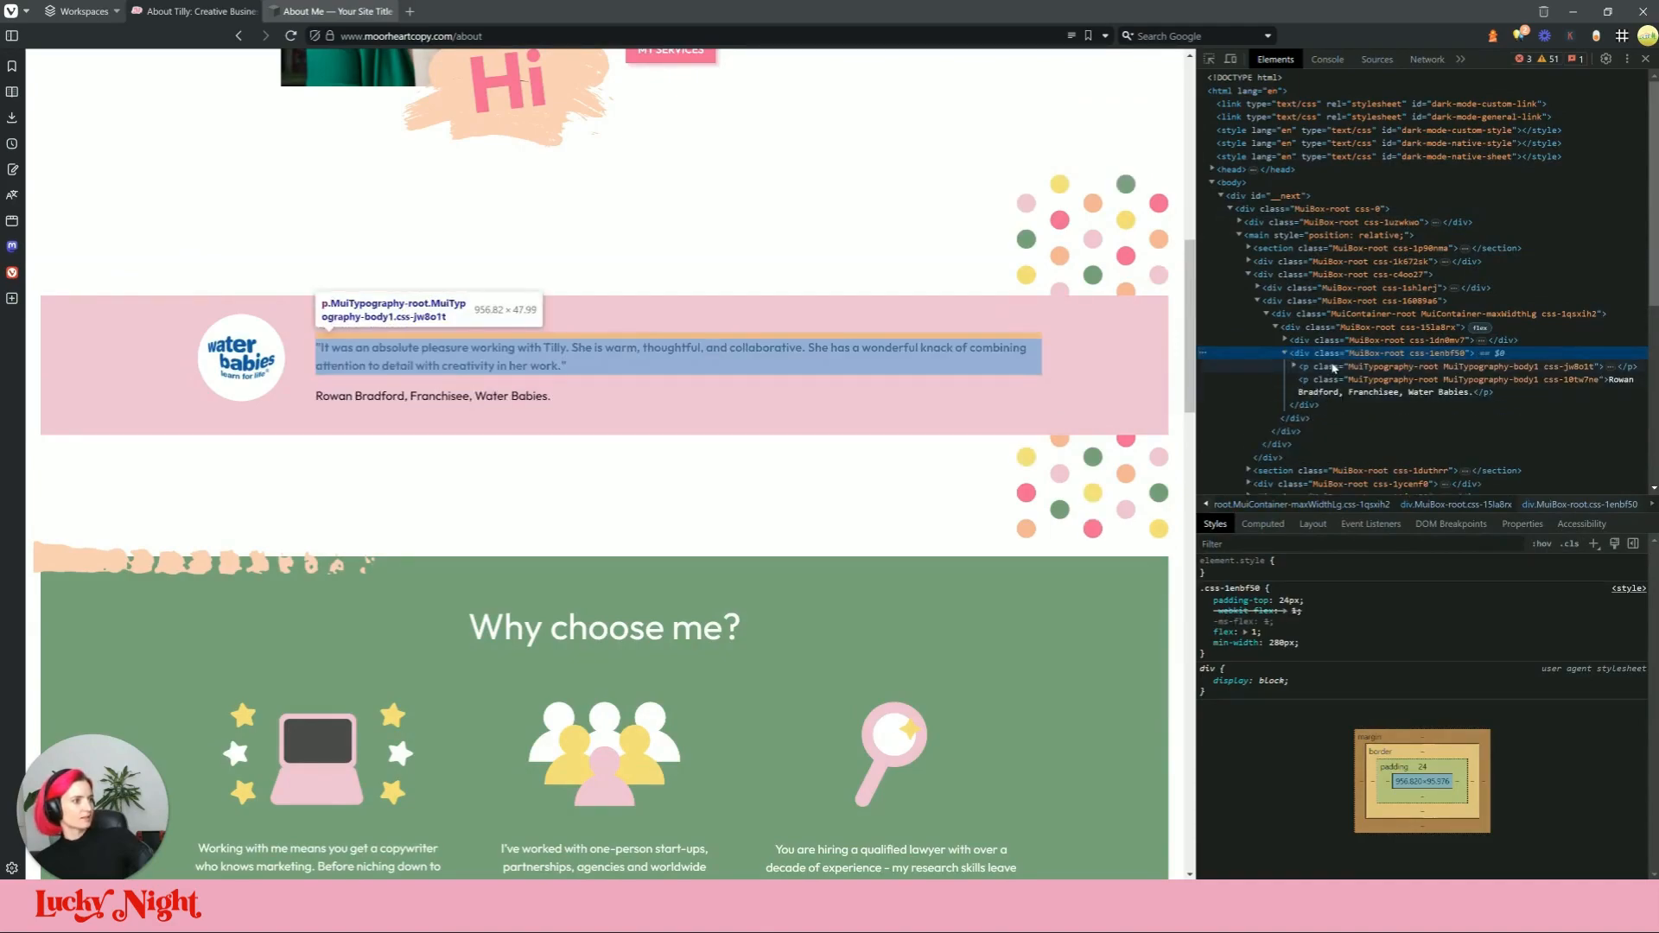
left_click(1338, 366)
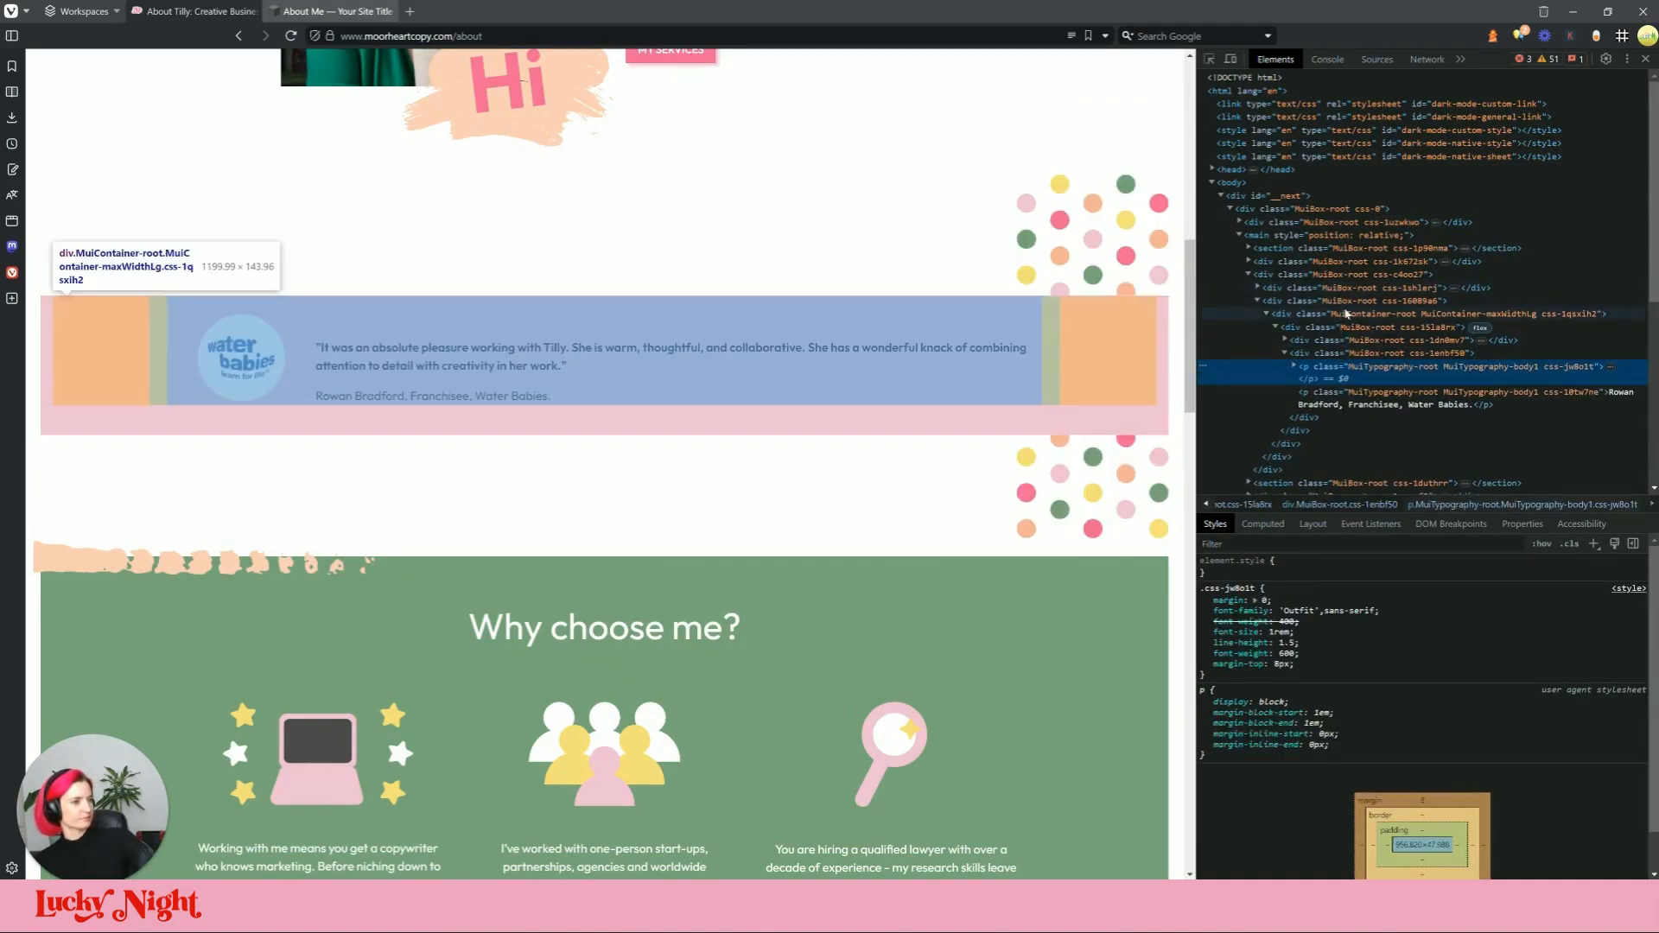
left_click(1346, 313)
left_click(1347, 300)
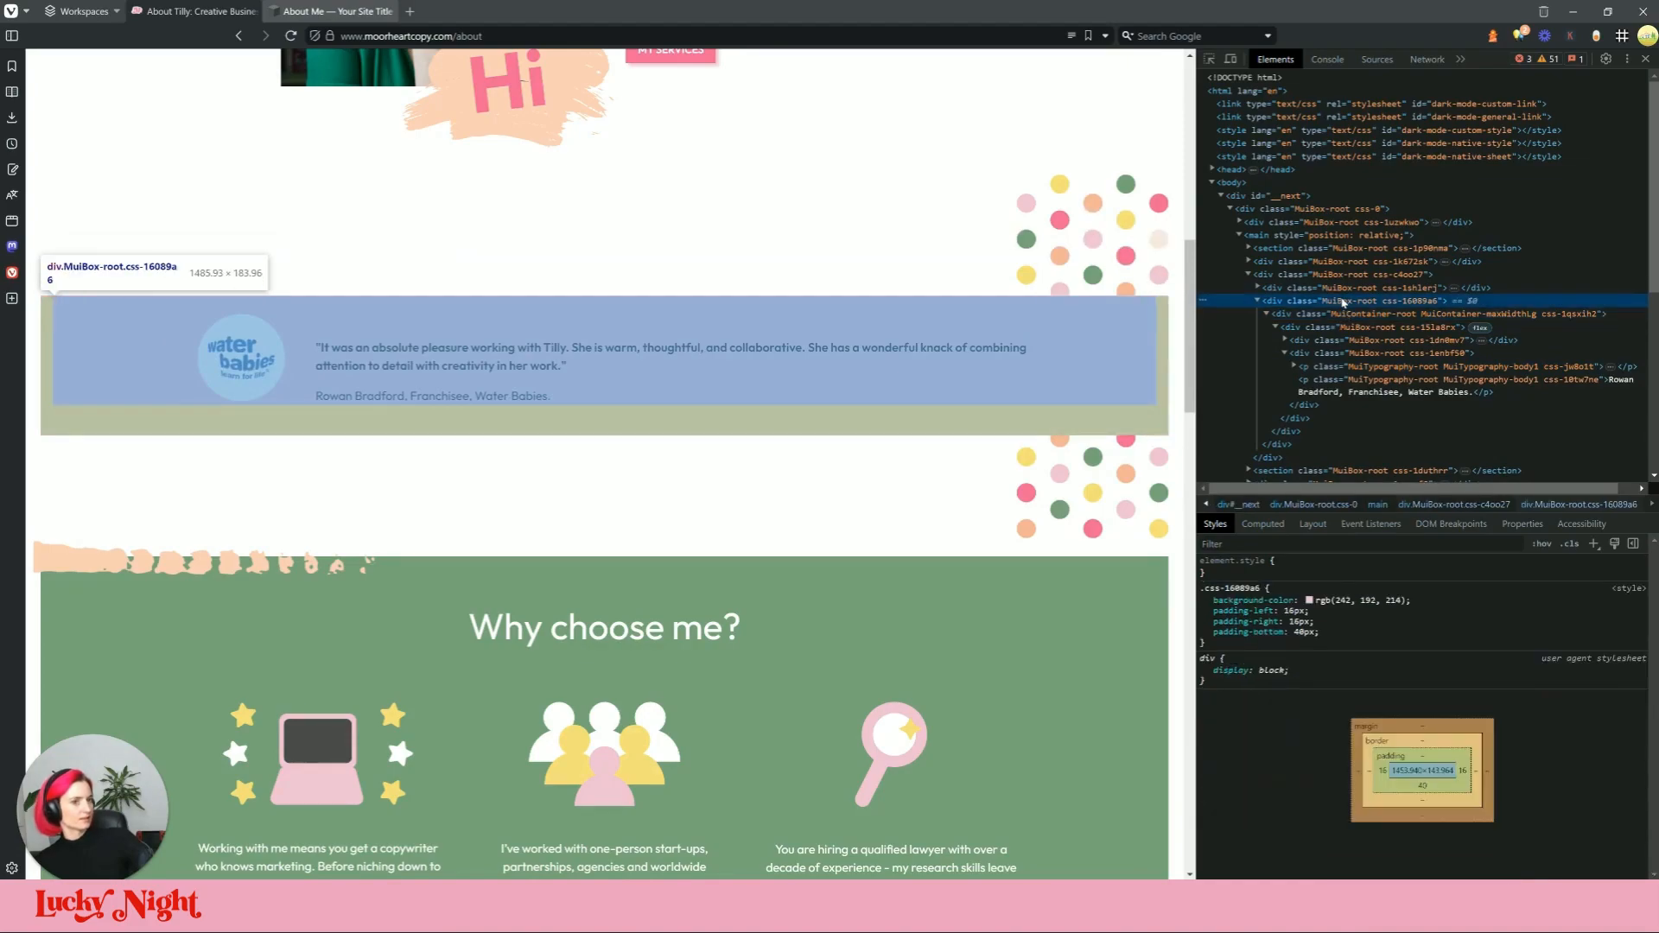
left_click(1314, 599)
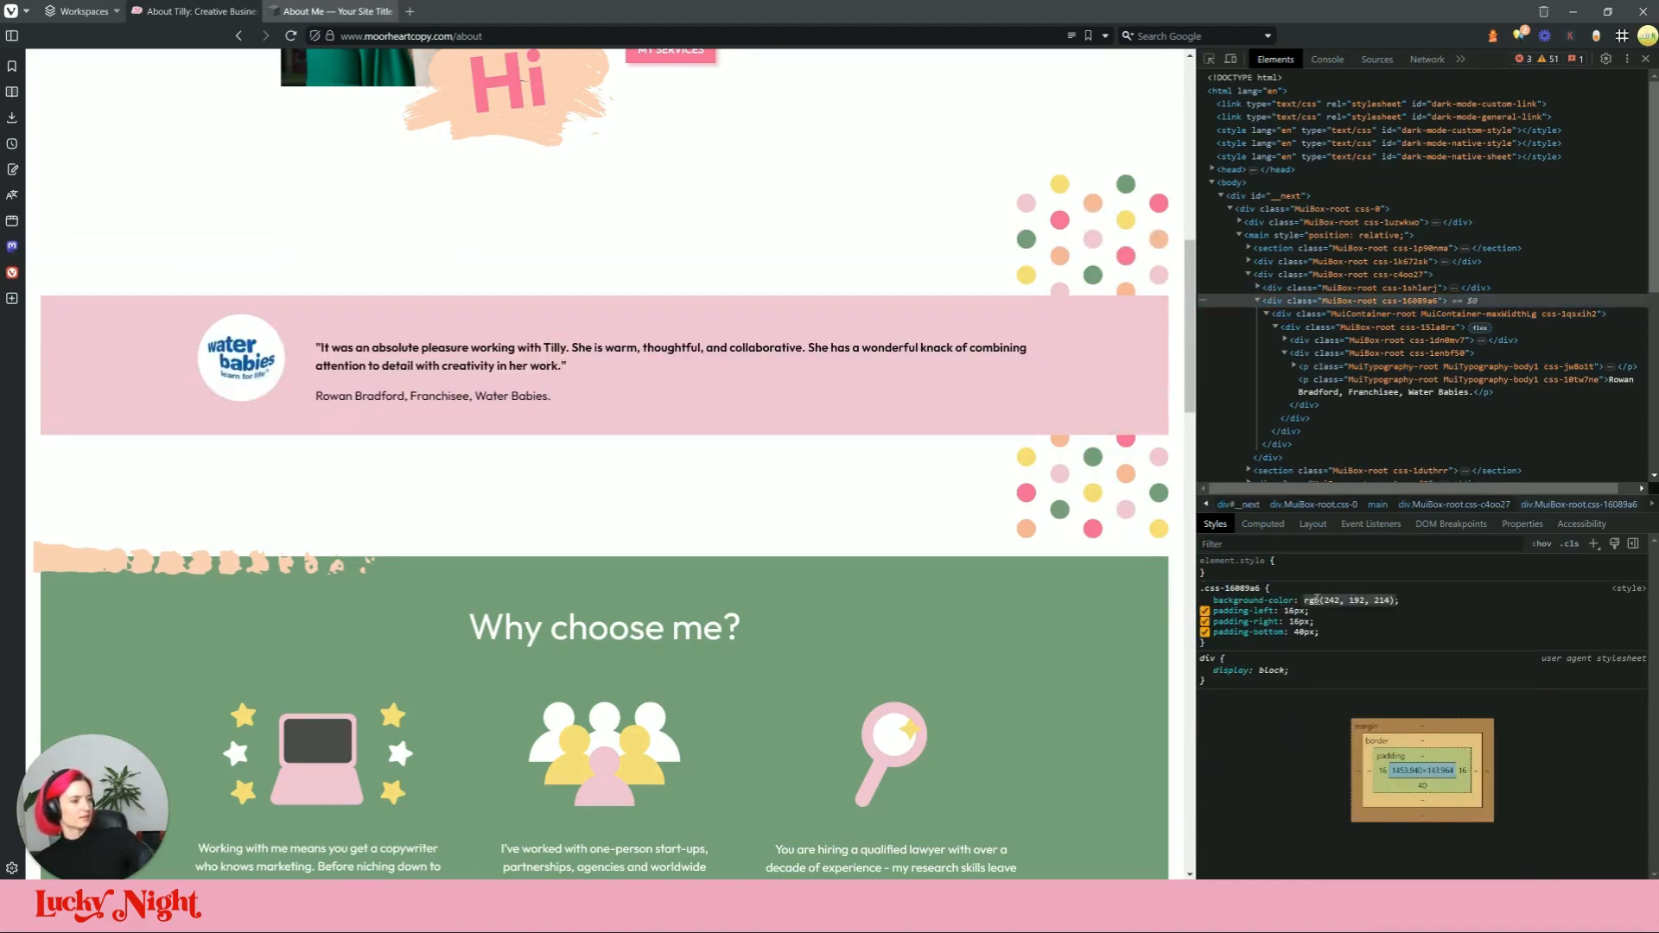
left_click(1456, 624)
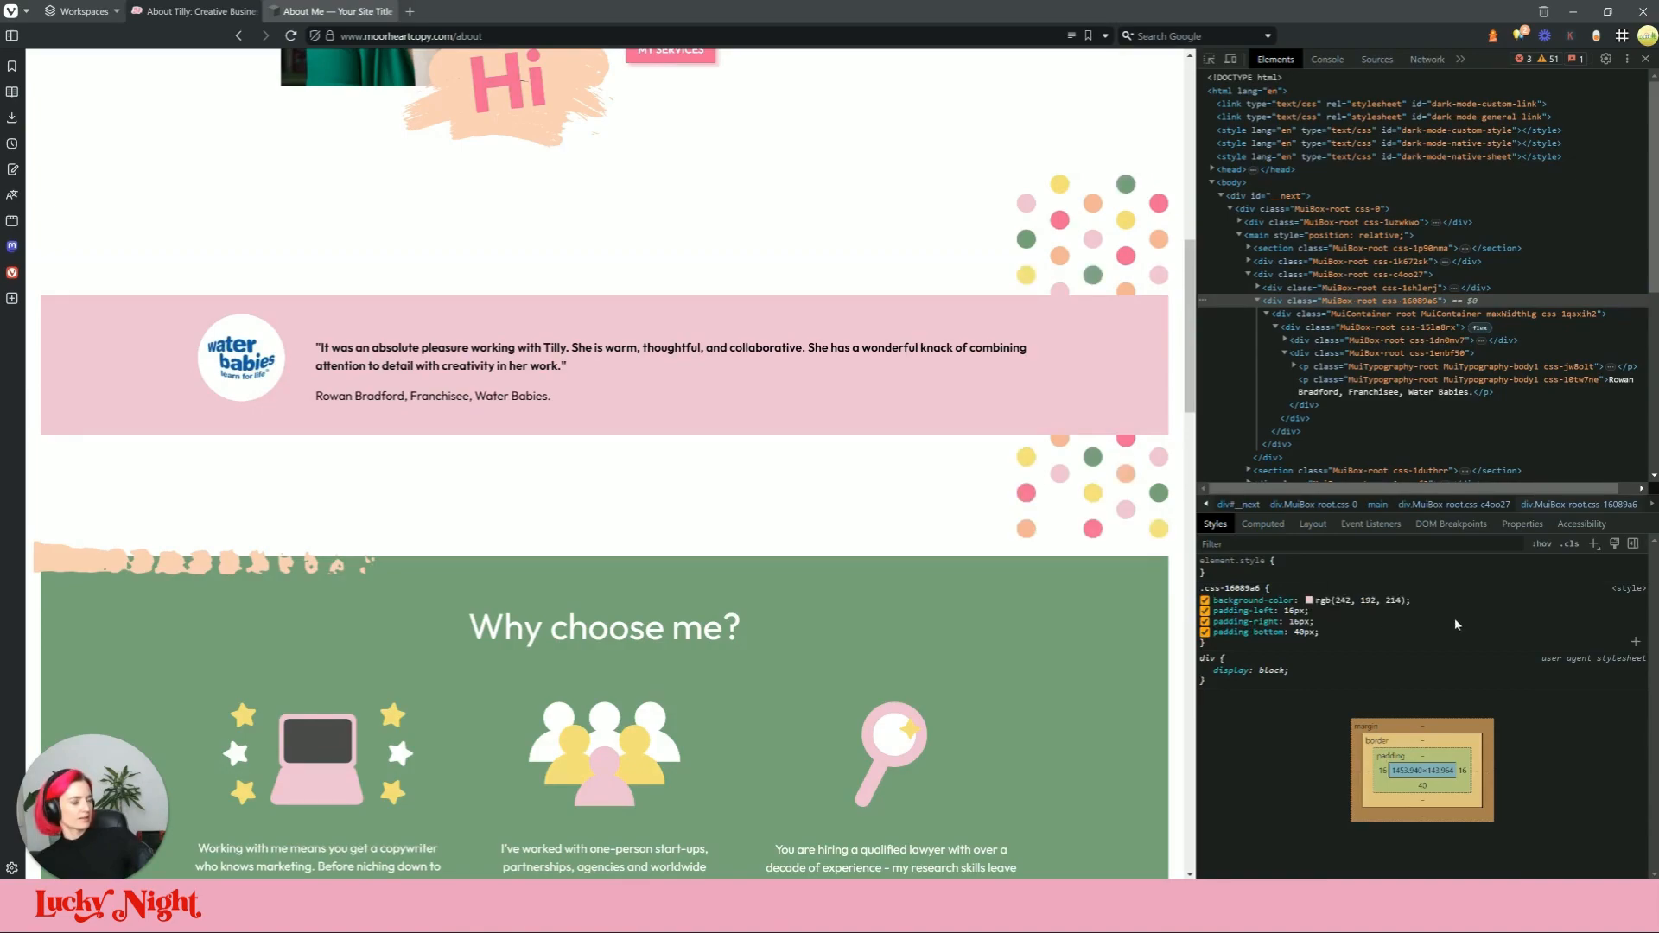
left_click(1309, 600)
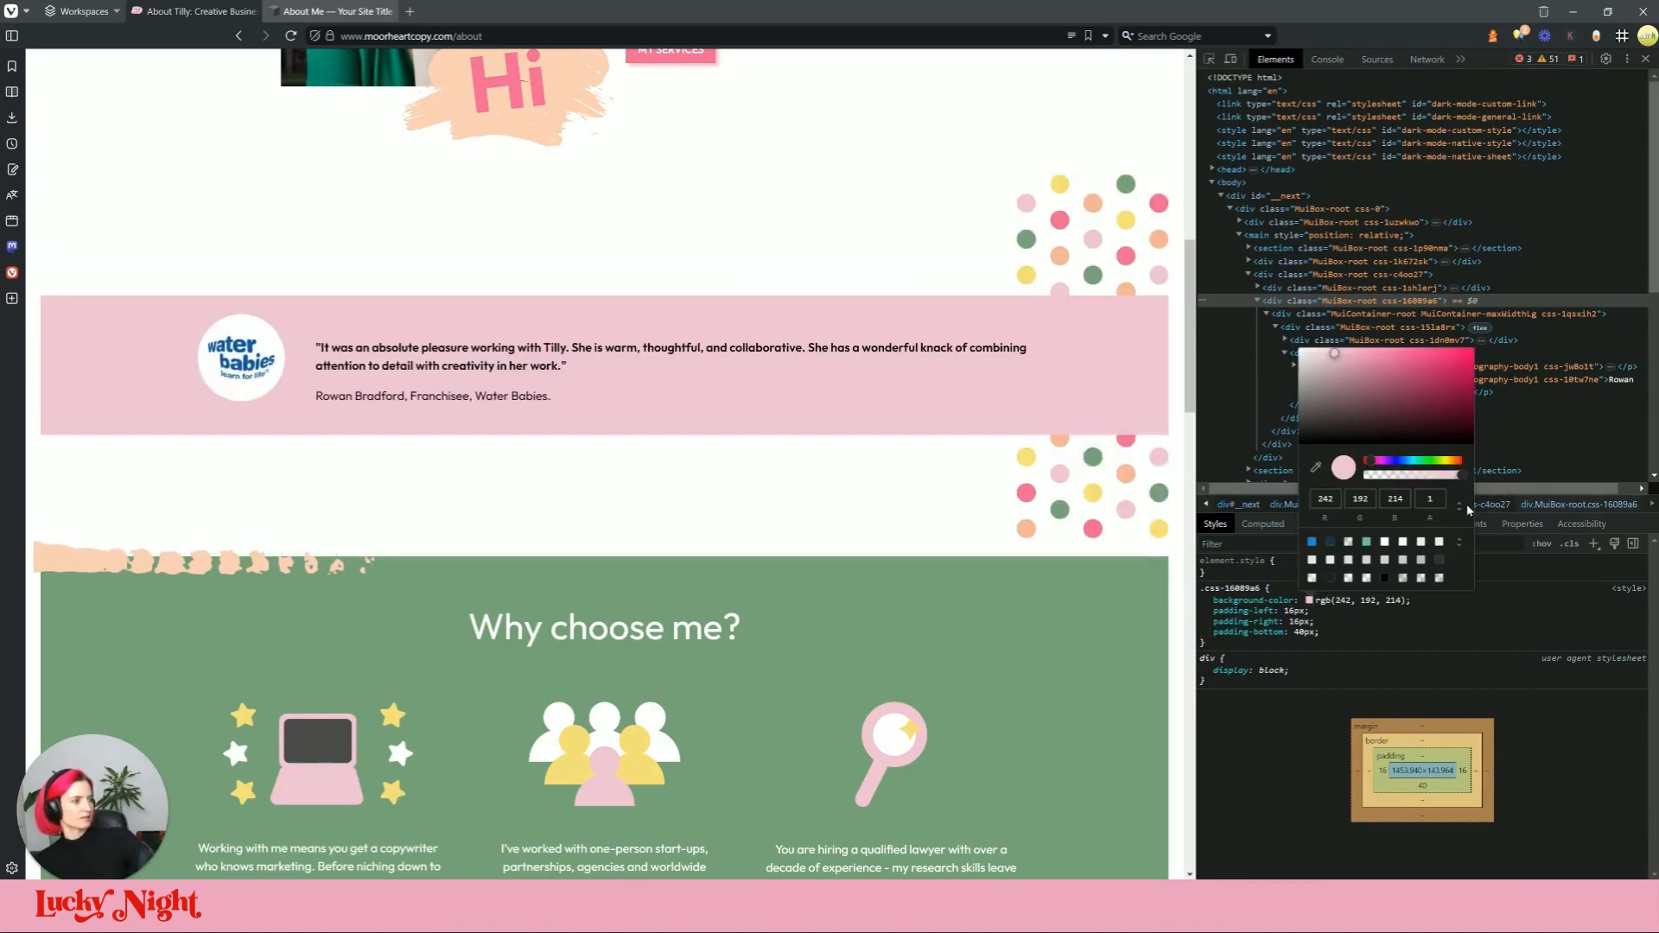
left_click(1459, 505)
triple_click(1388, 501)
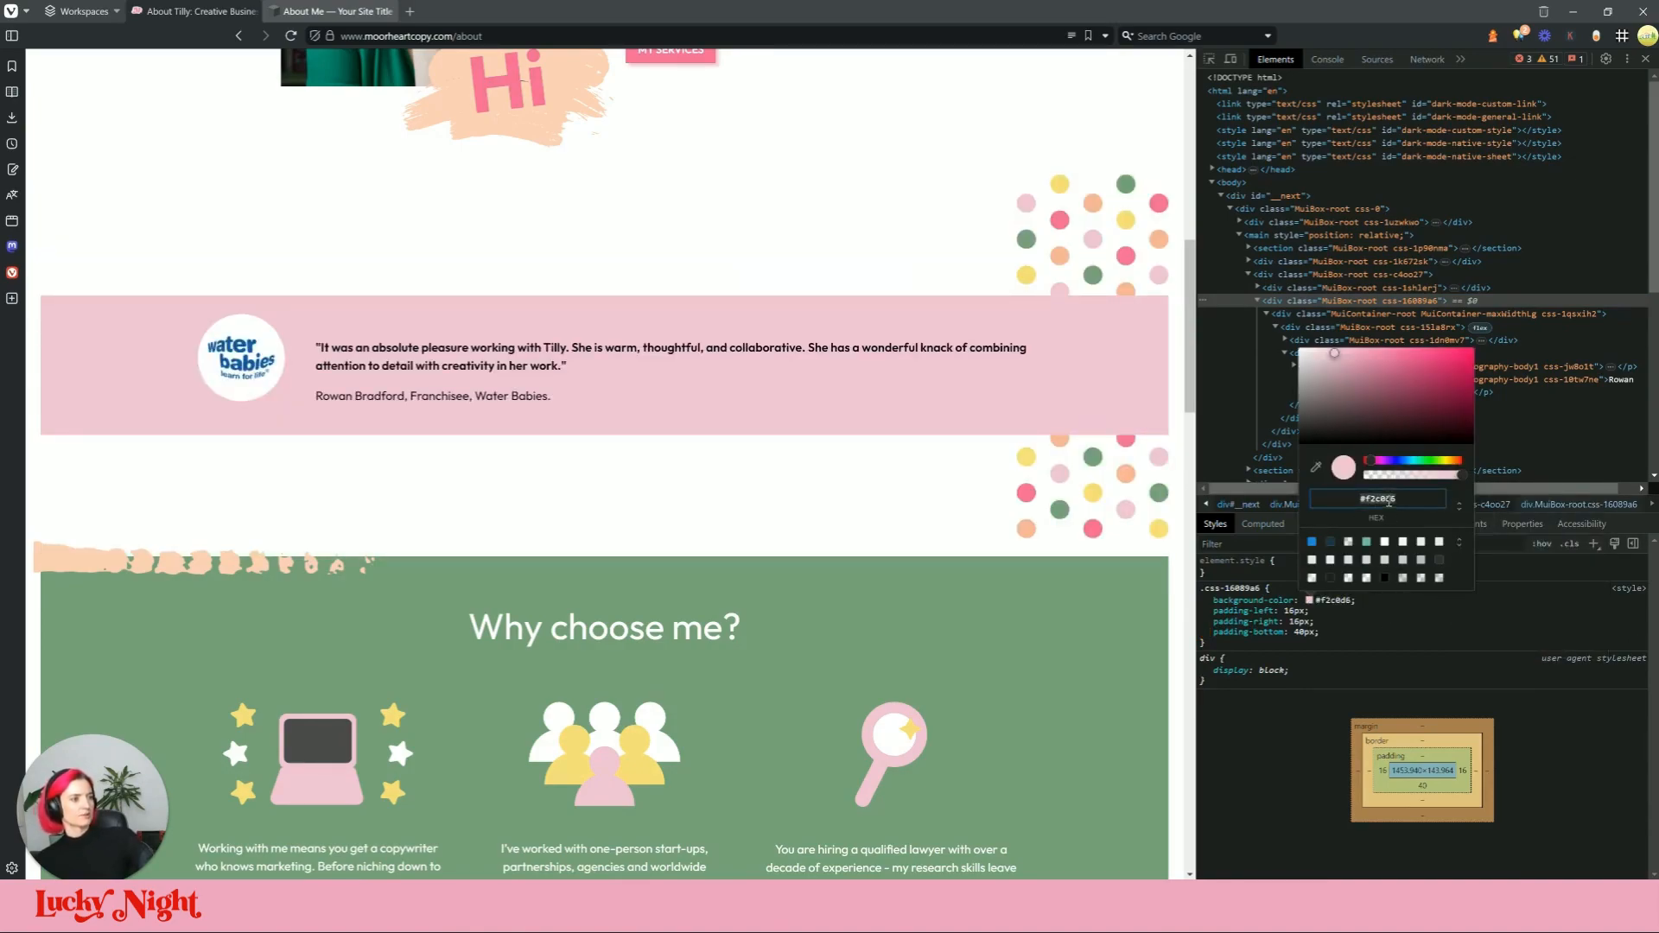
Step: Give the Squarespace shape the custom colour #F2C0D6
left_click(337, 11)
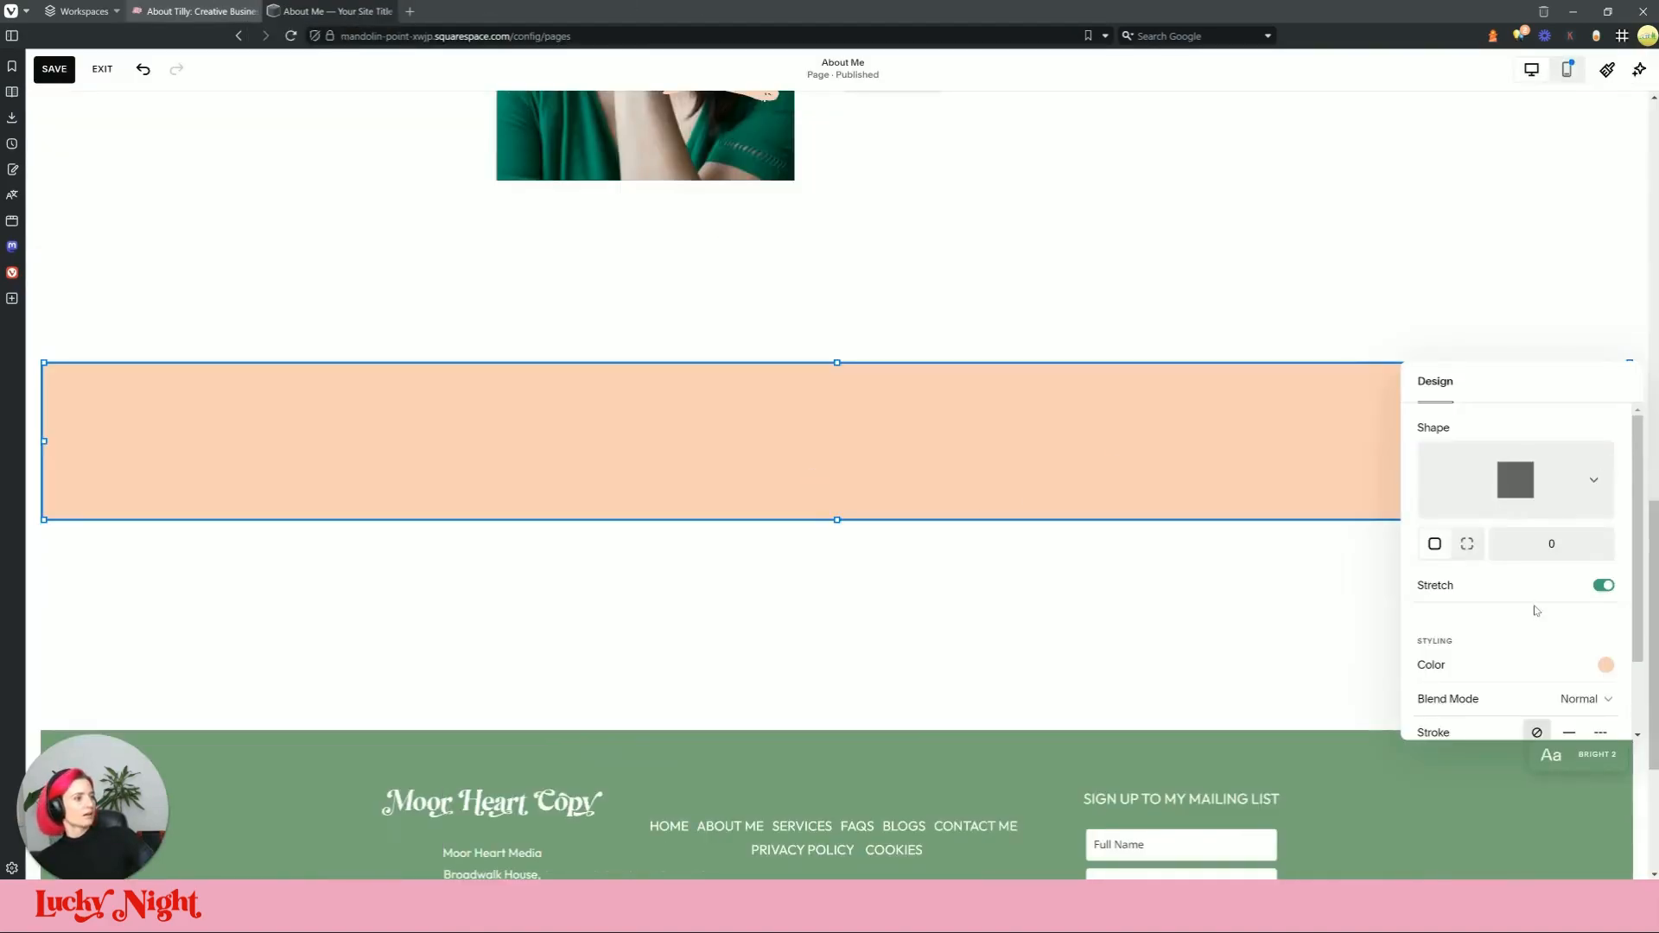
left_click(1548, 660)
left_click(1592, 618)
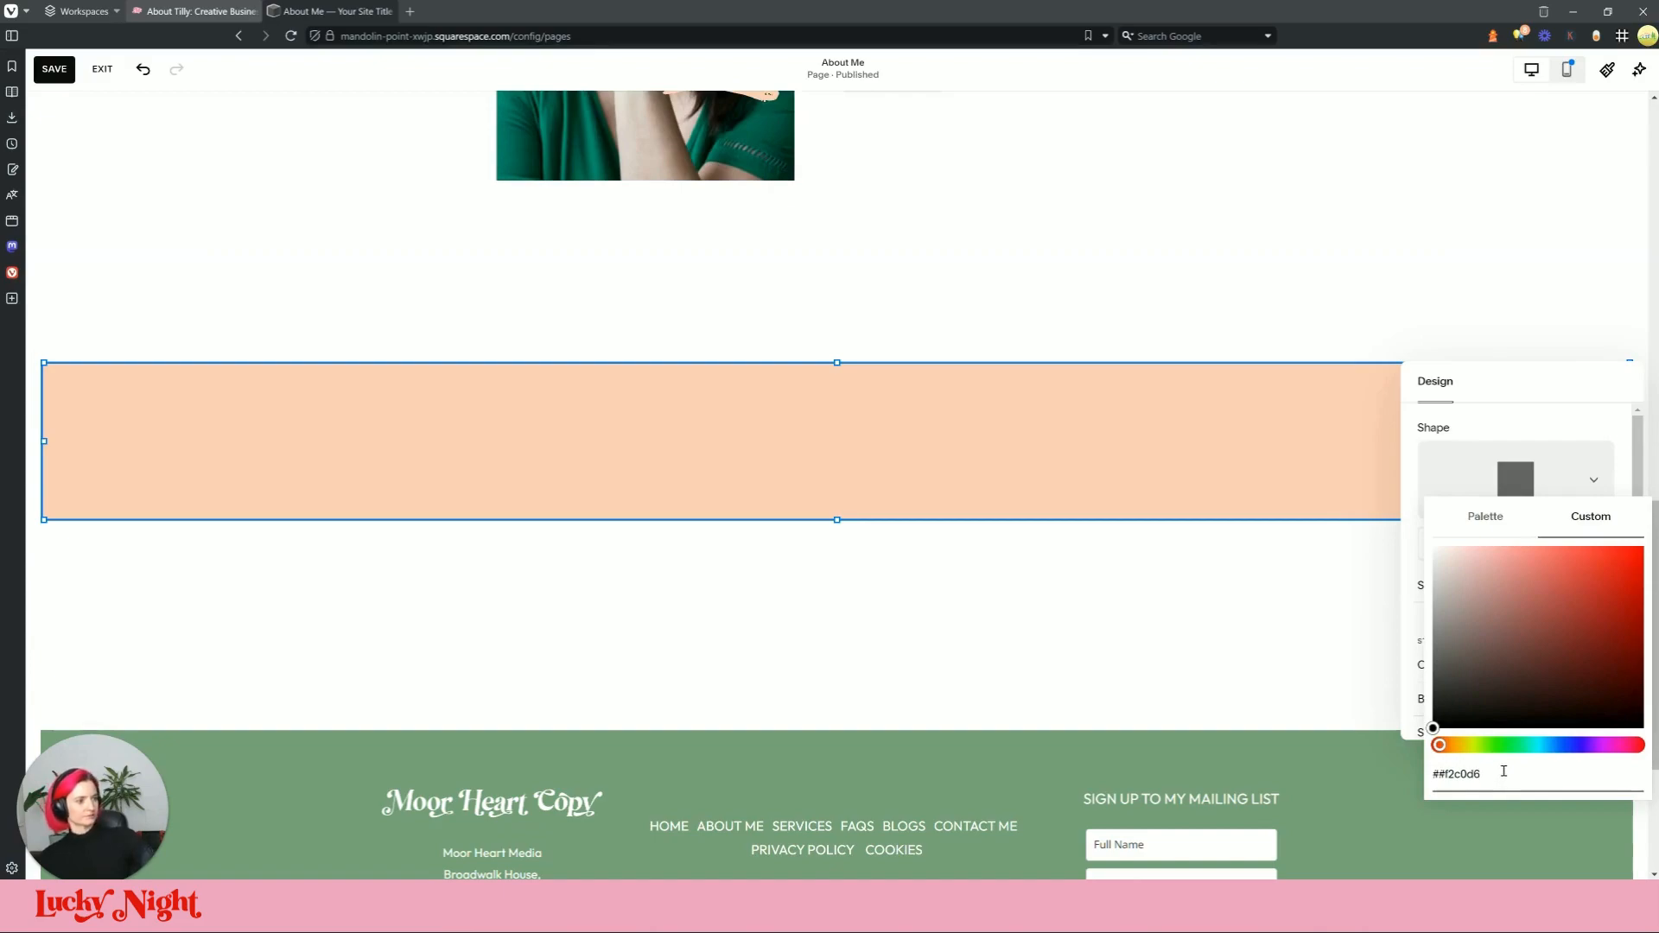
key("Return")
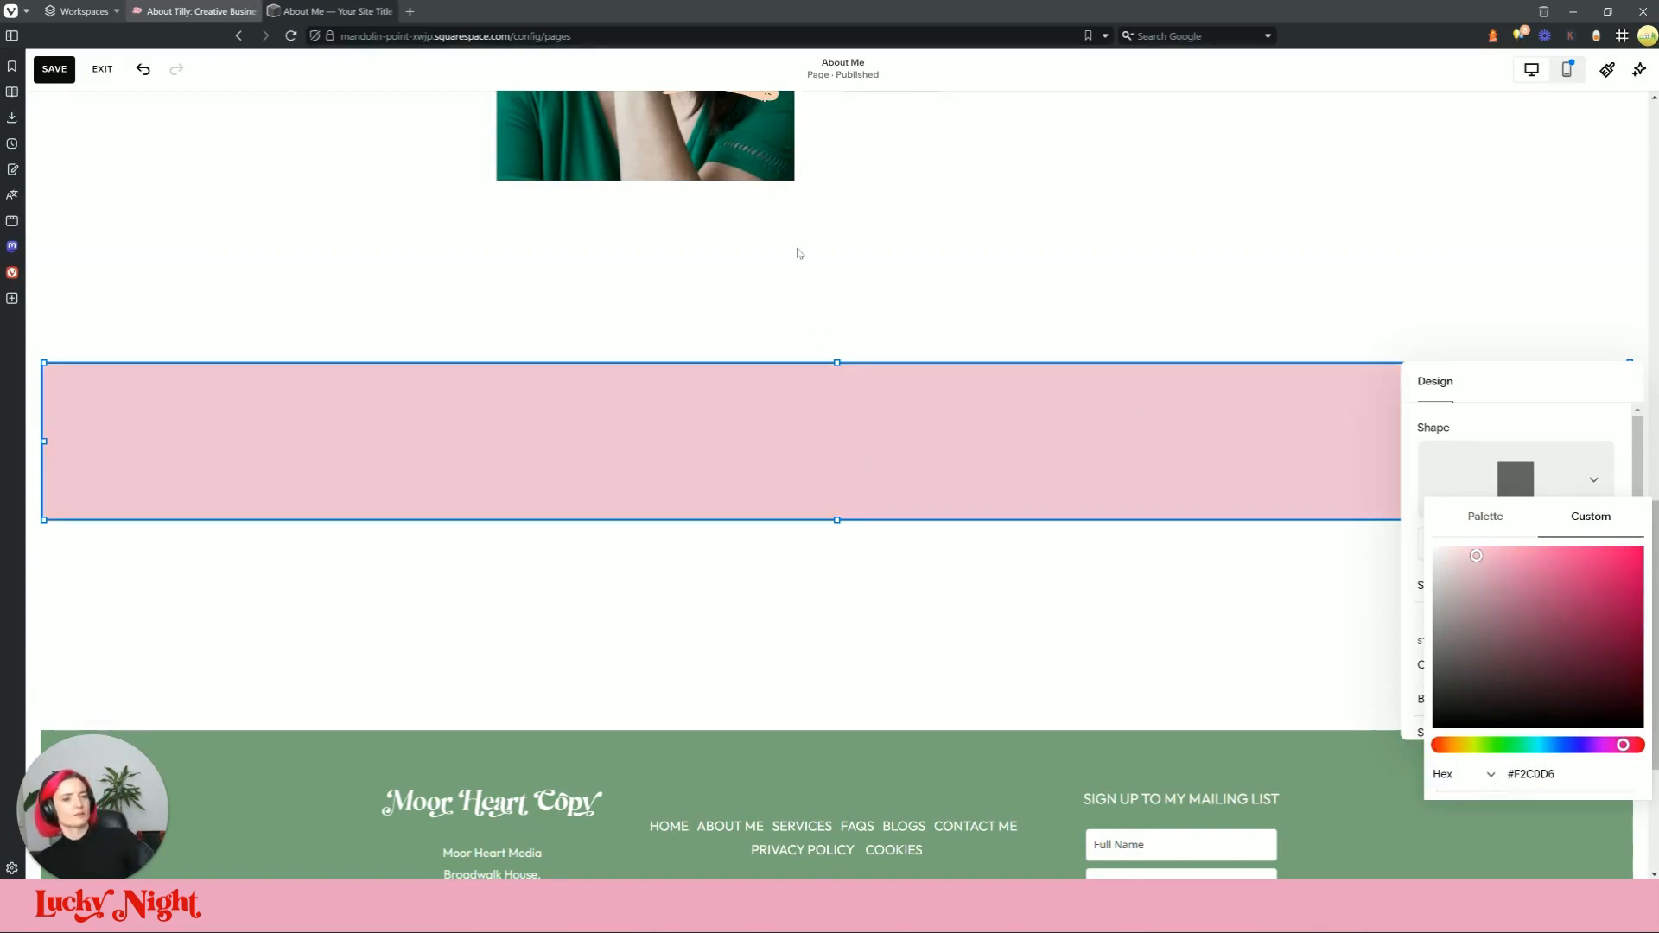
left_click(781, 426)
Step: Select the testimonial quote and its attribution line on the live page
left_click(194, 11)
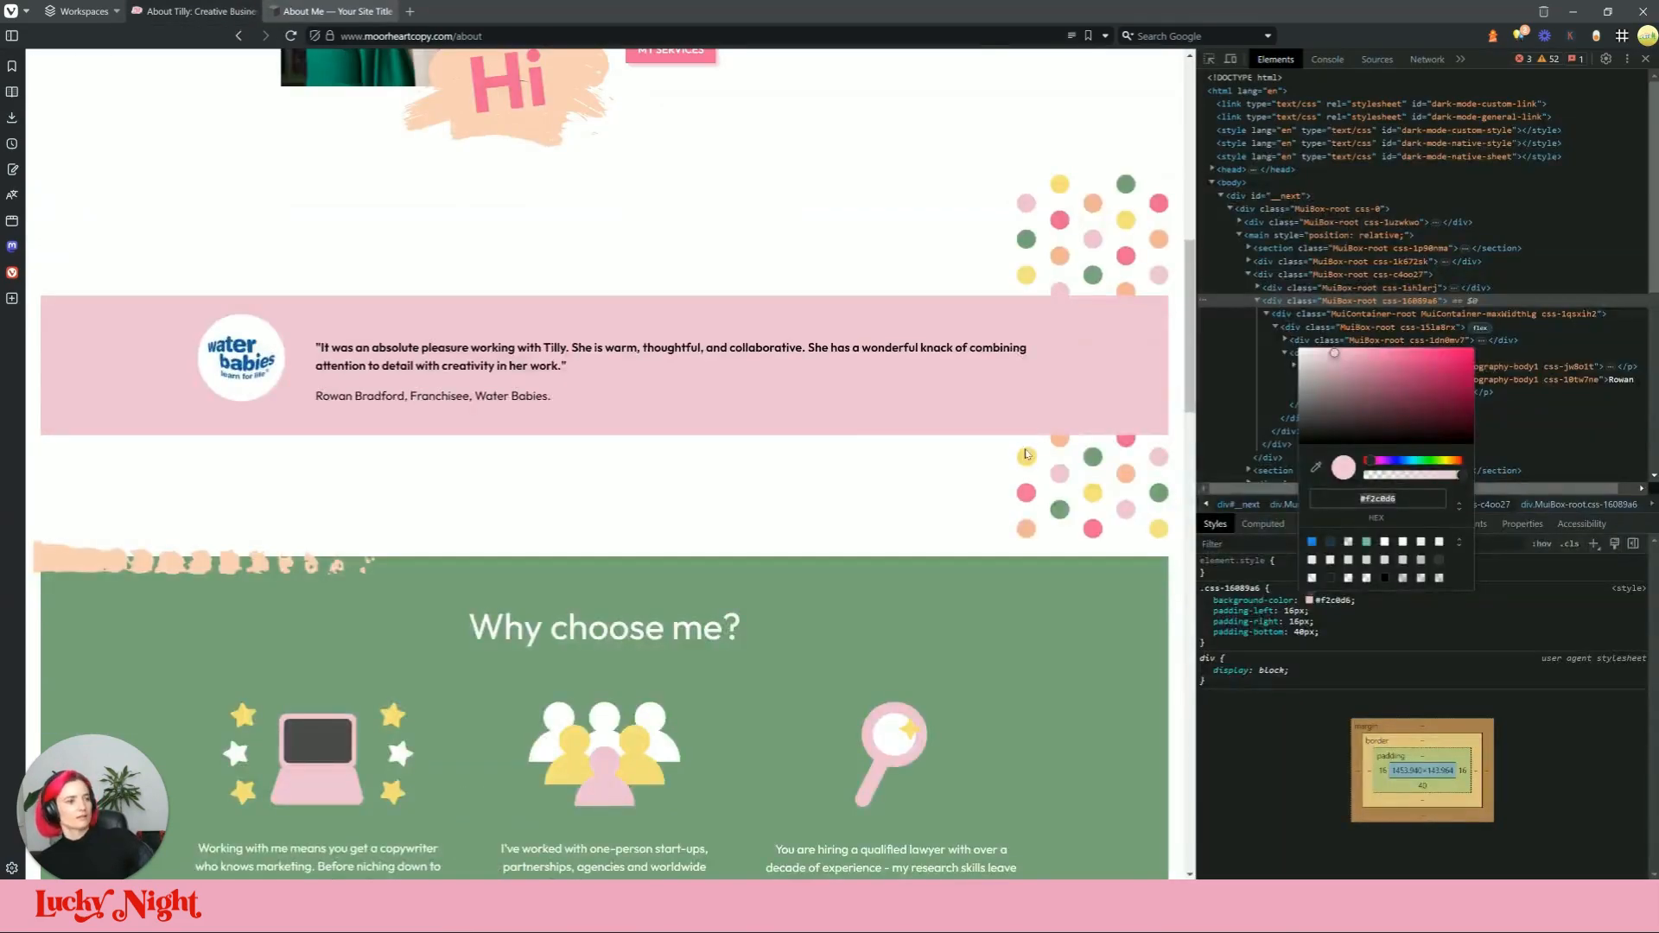
triple_click(553, 395)
triple_click(557, 366)
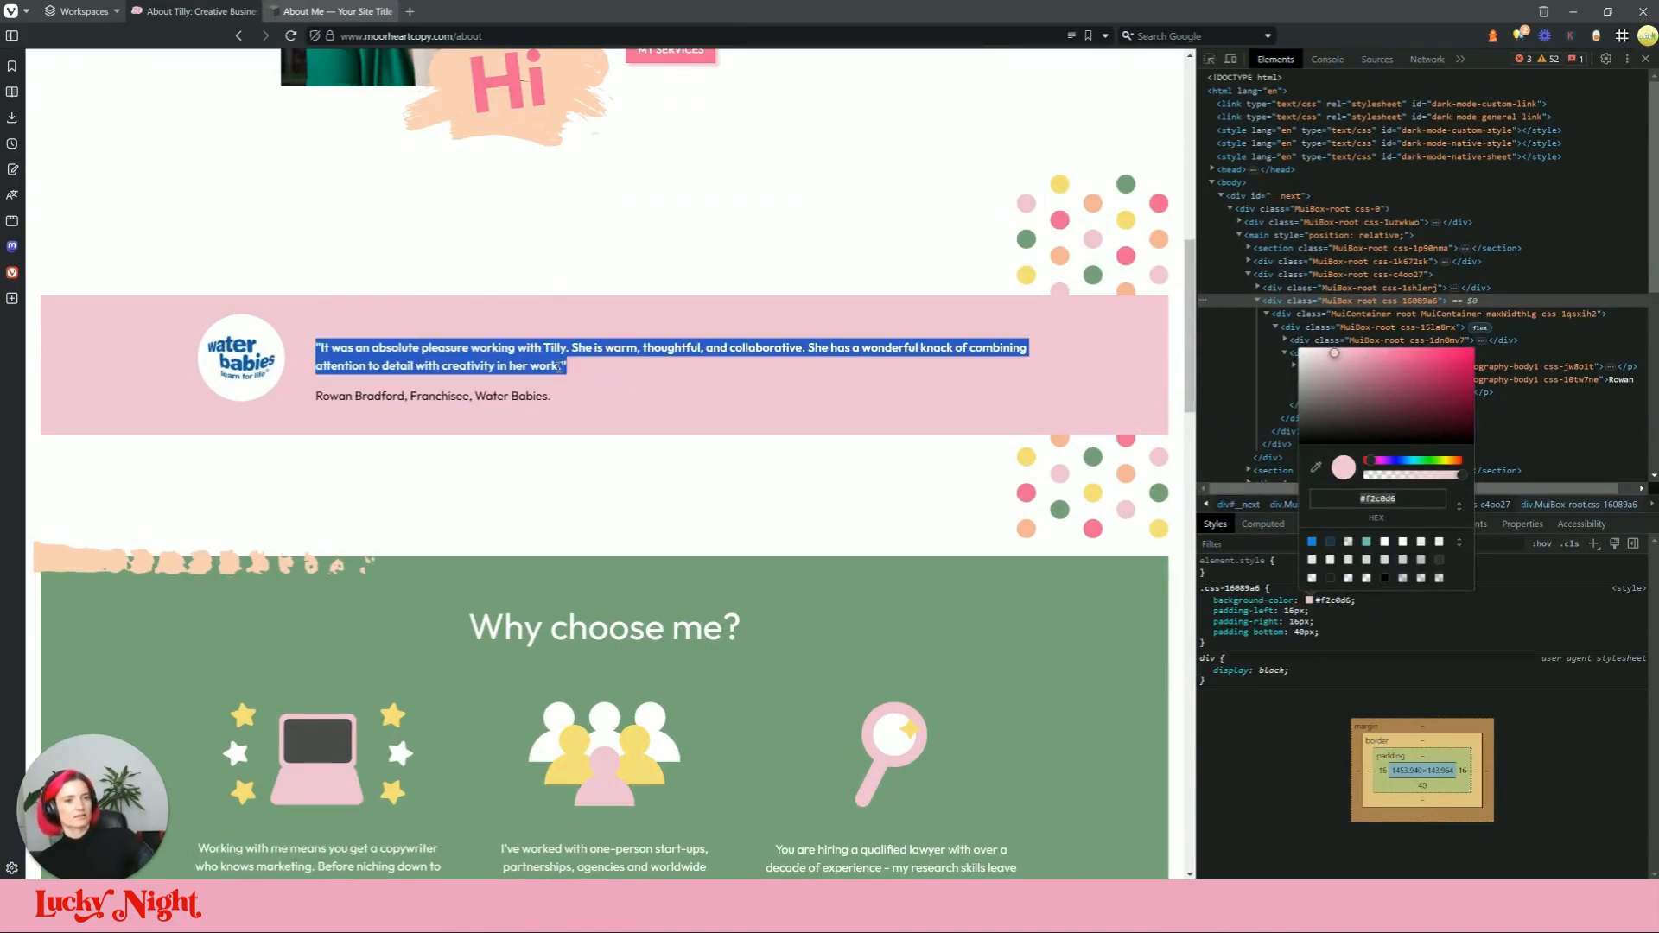
left_click_drag(580, 413, 311, 331)
key("ctrl+c")
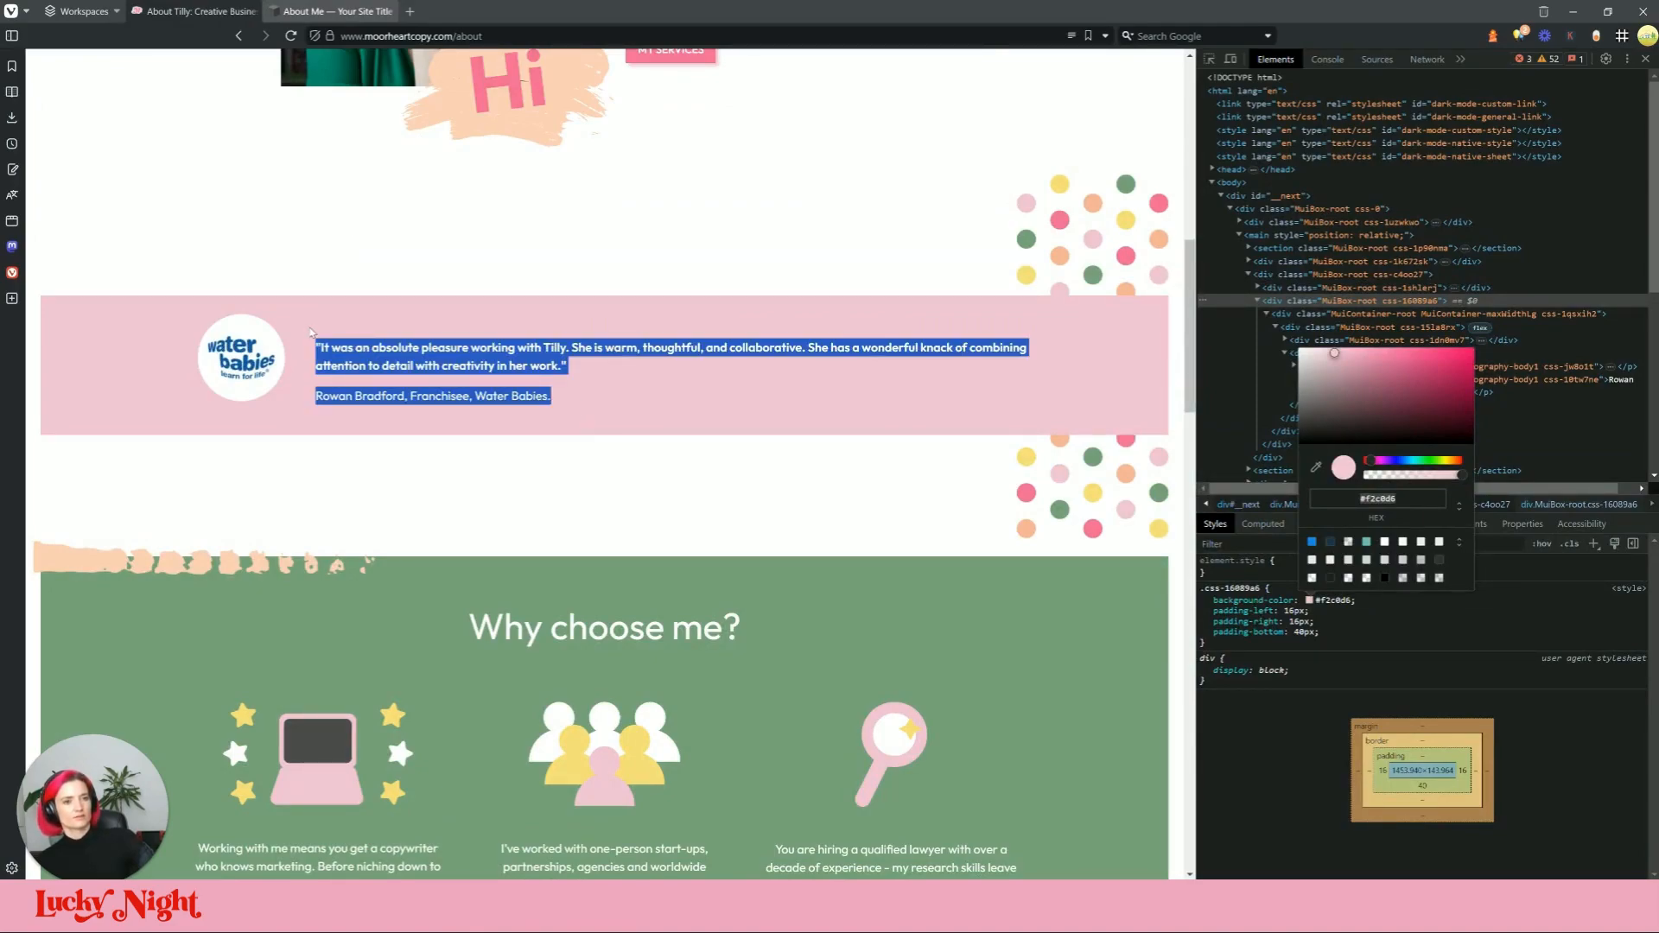
left_click(338, 12)
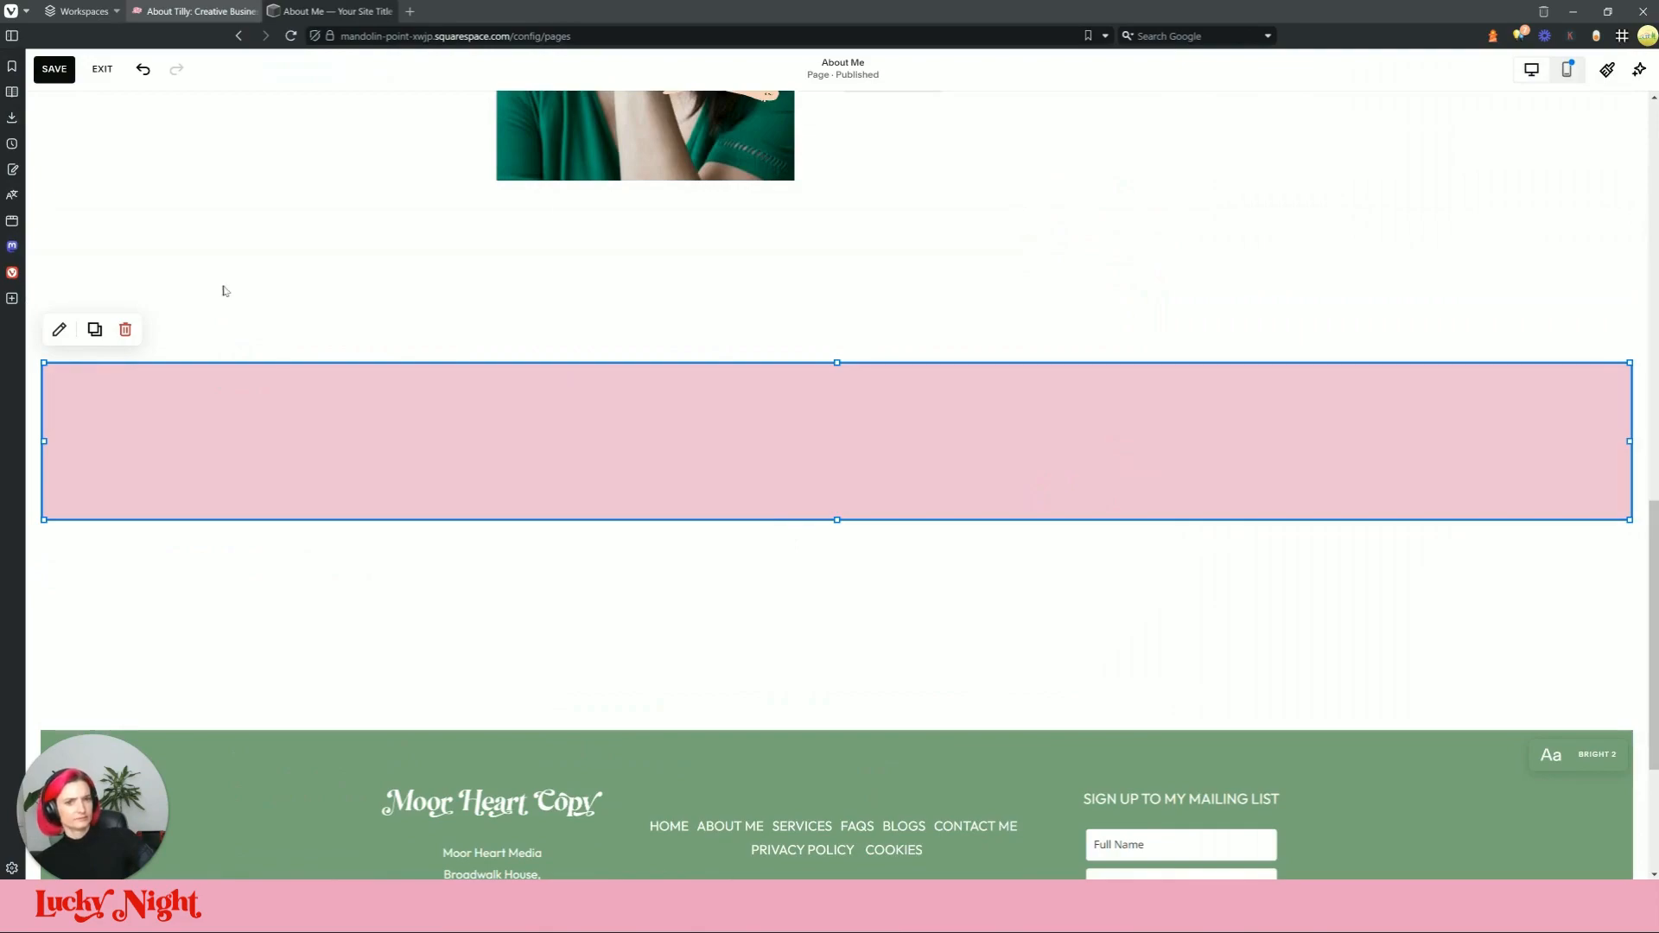
Step: Add a text block in the middle of the pink band, widen it, and paste the testimonial
left_click(102, 271)
left_click(215, 361)
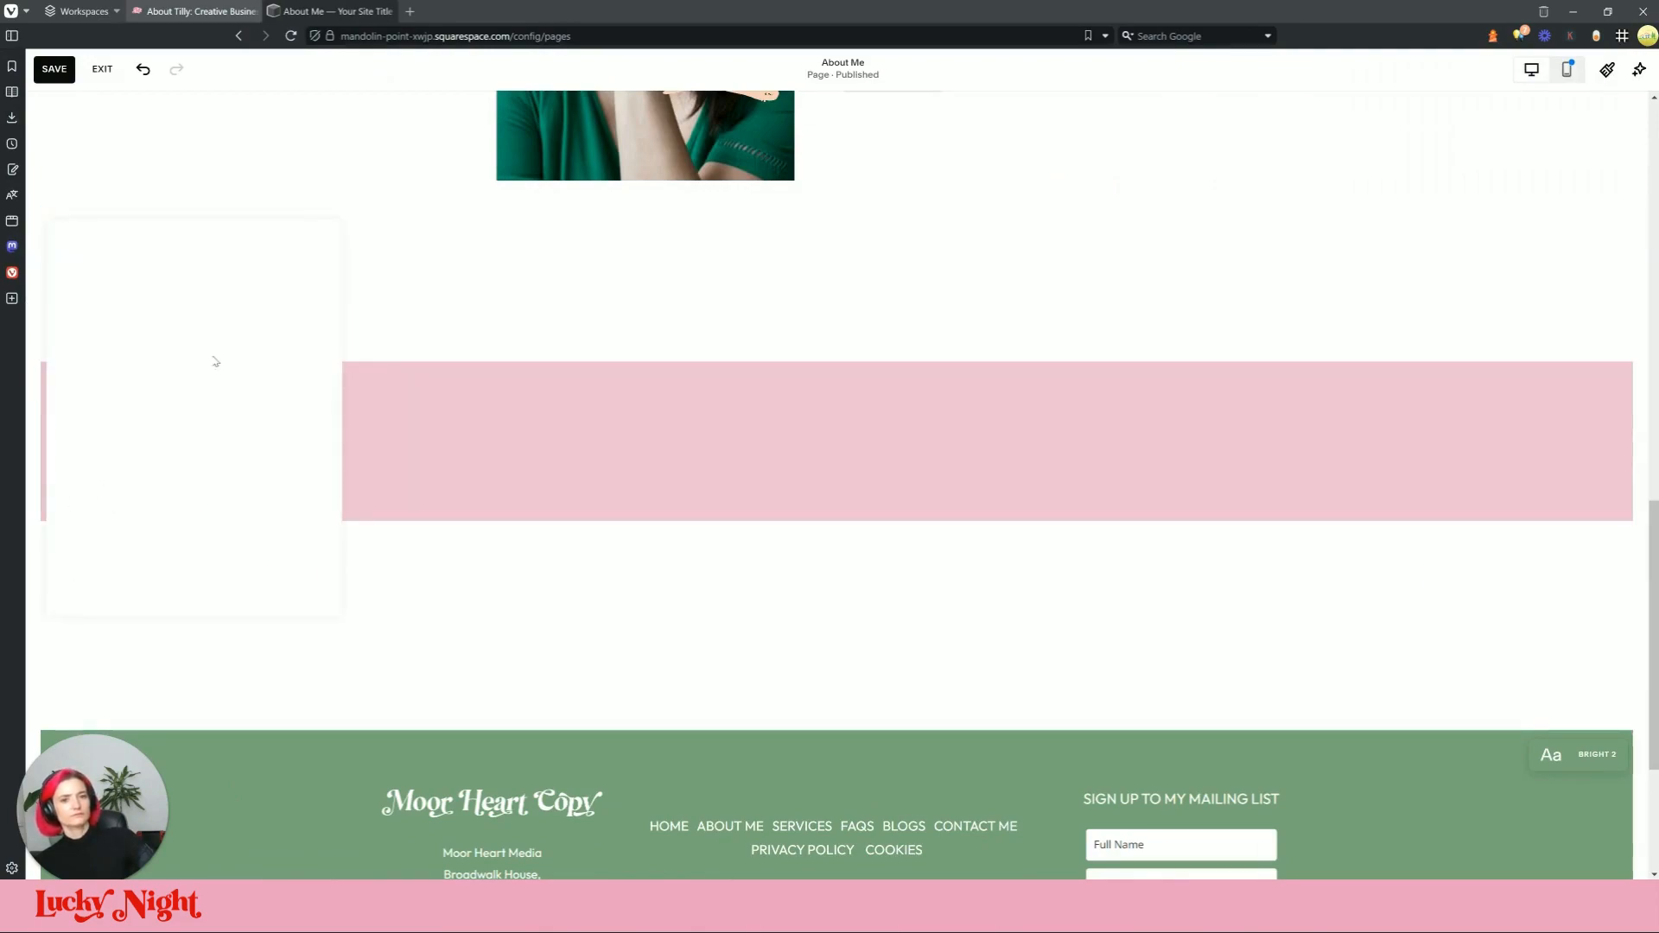
left_click_drag(442, 387, 753, 432)
left_click_drag(912, 439, 1294, 494)
key("ctrl+v")
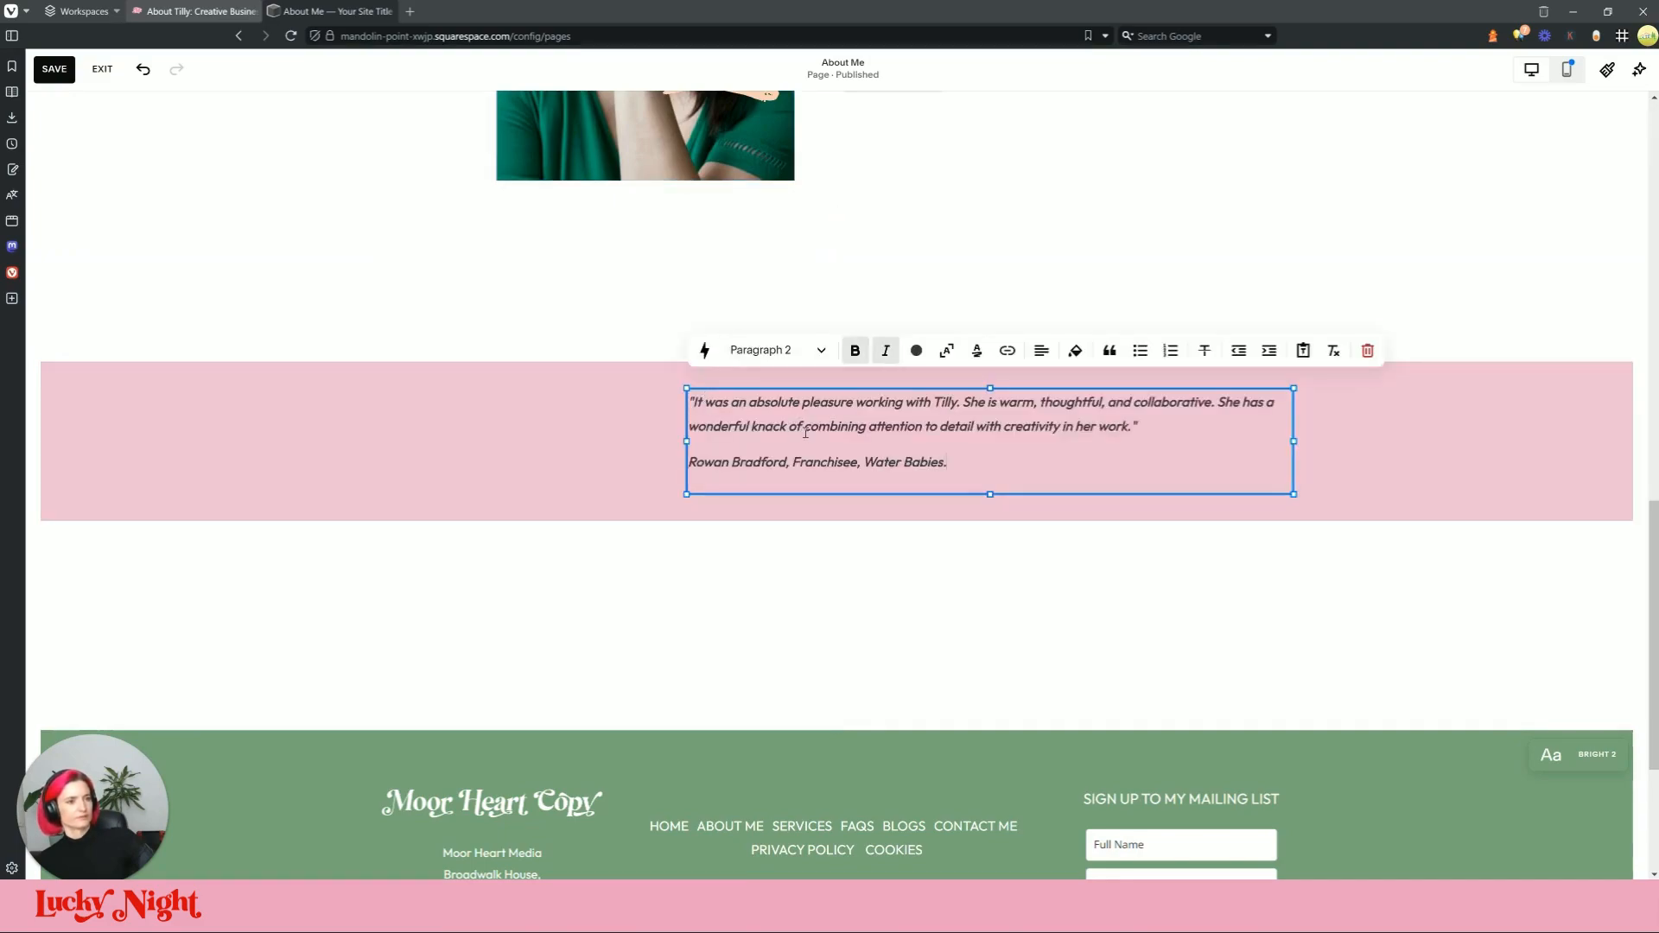
Step: Remove italics from all the testimonial text and unbold the attribution line, checking against the live site
triple_click(1035, 425)
key("ctrl+a")
left_click(887, 352)
left_click(898, 471)
triple_click(927, 462)
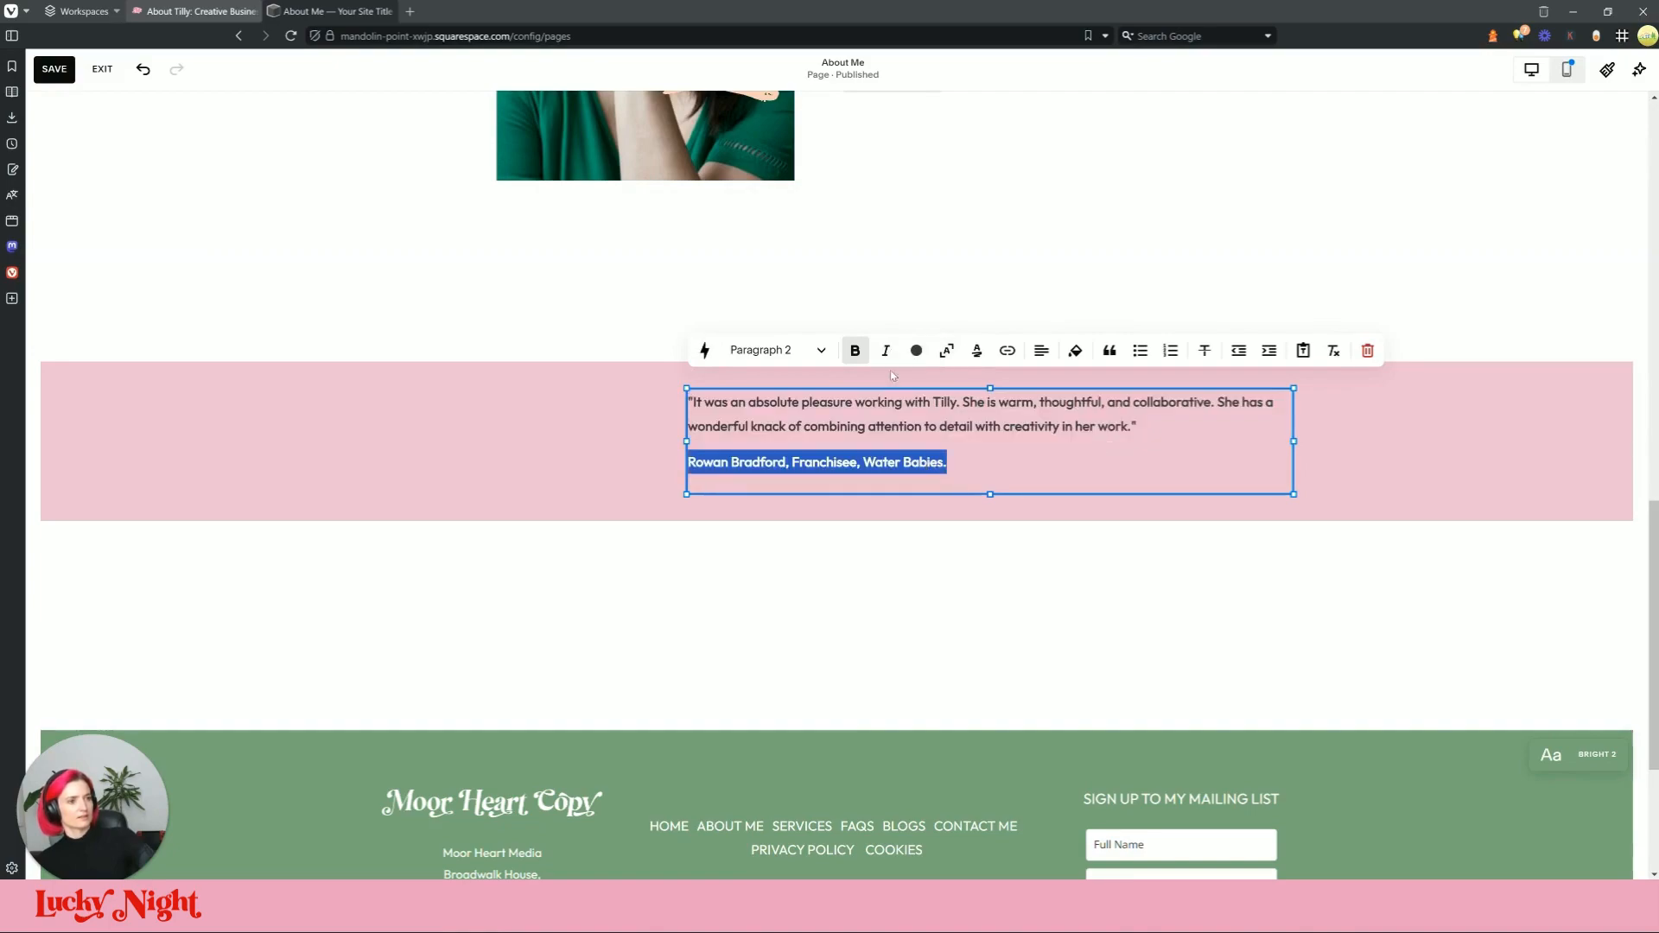
left_click(882, 462)
left_click(195, 11)
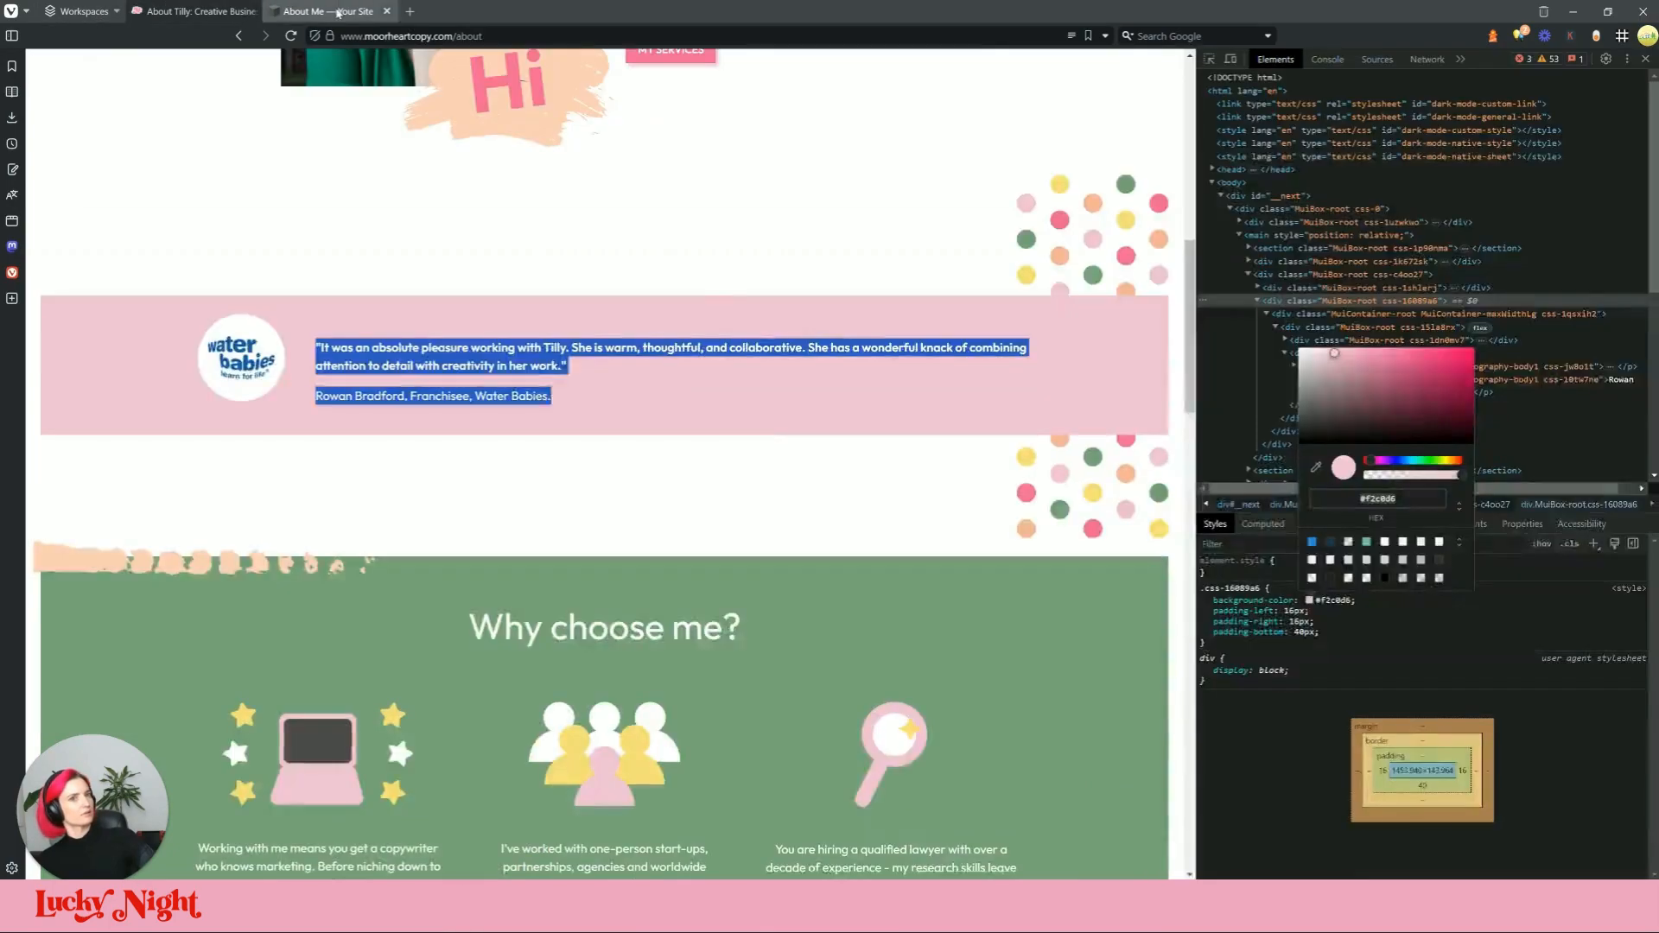
left_click(380, 12)
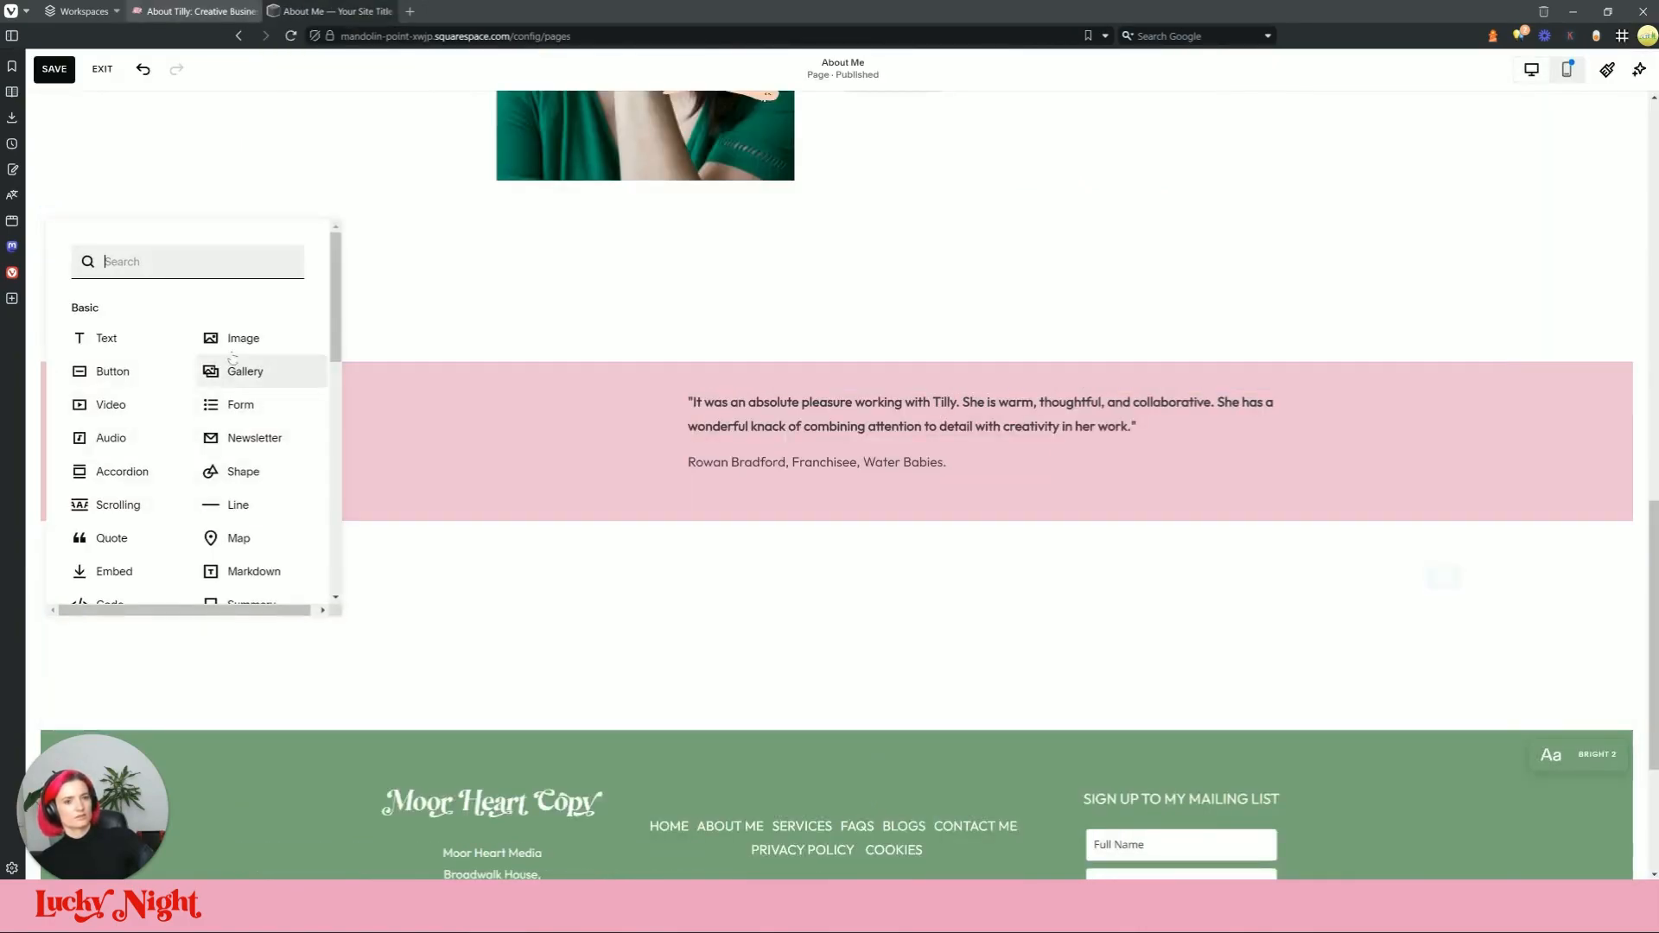
Step: Add an image block with the uploaded waterBabies logo, sized and placed beside the quote
left_click(229, 340)
left_click(492, 440)
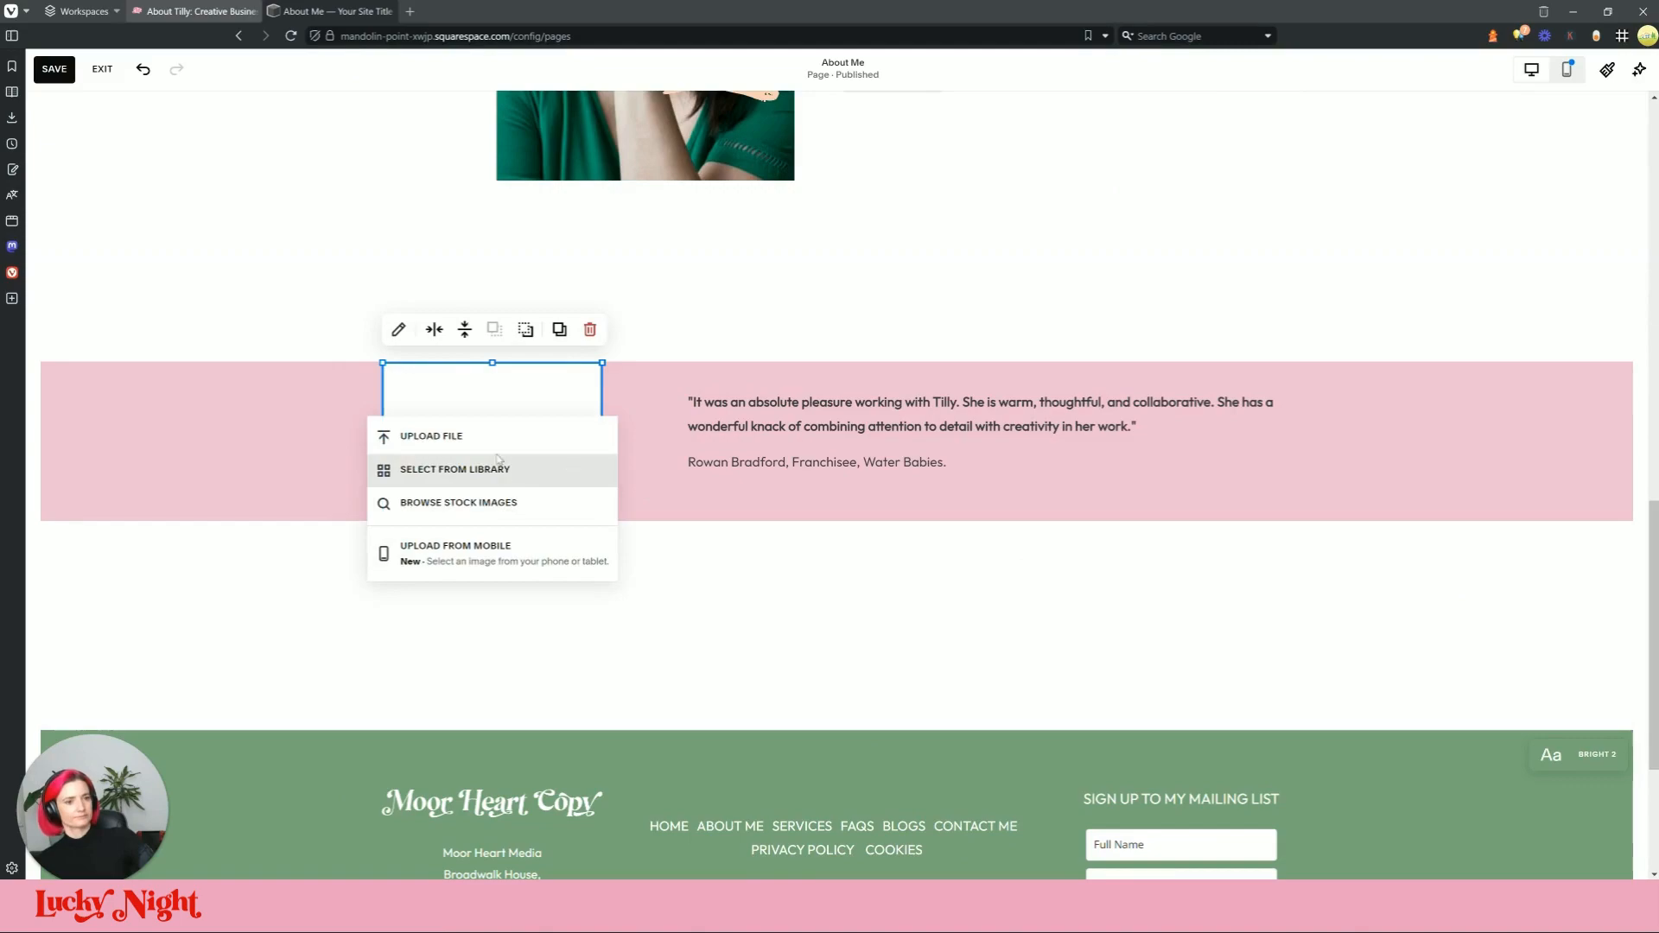
left_click(484, 437)
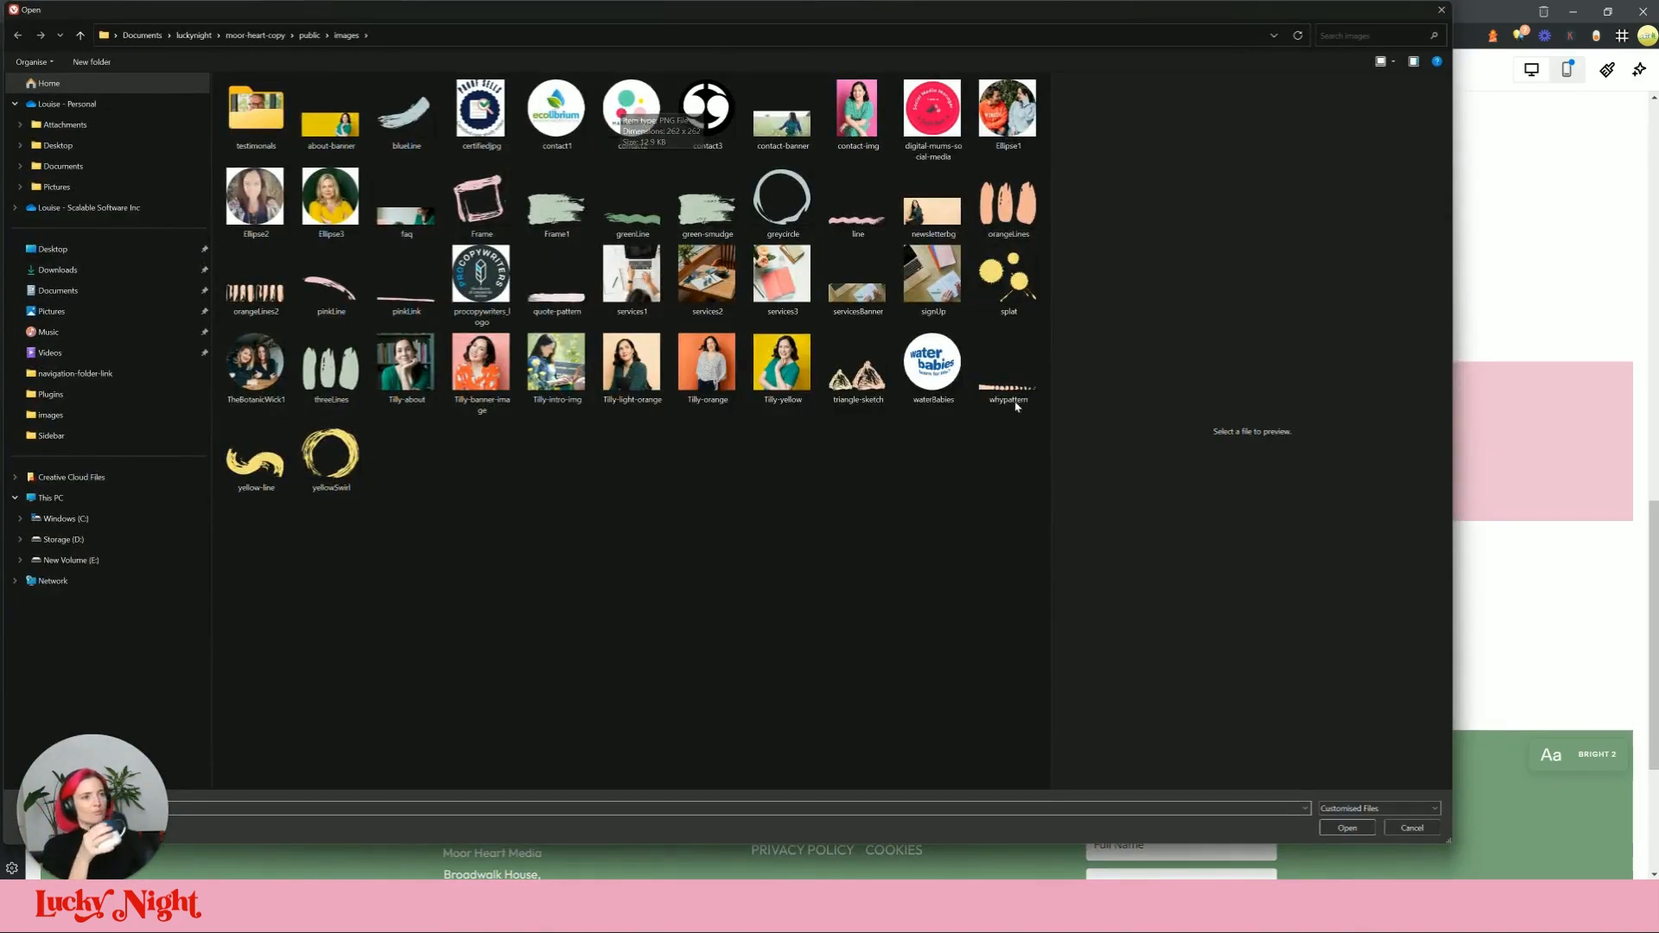
left_click(932, 365)
left_click(1347, 827)
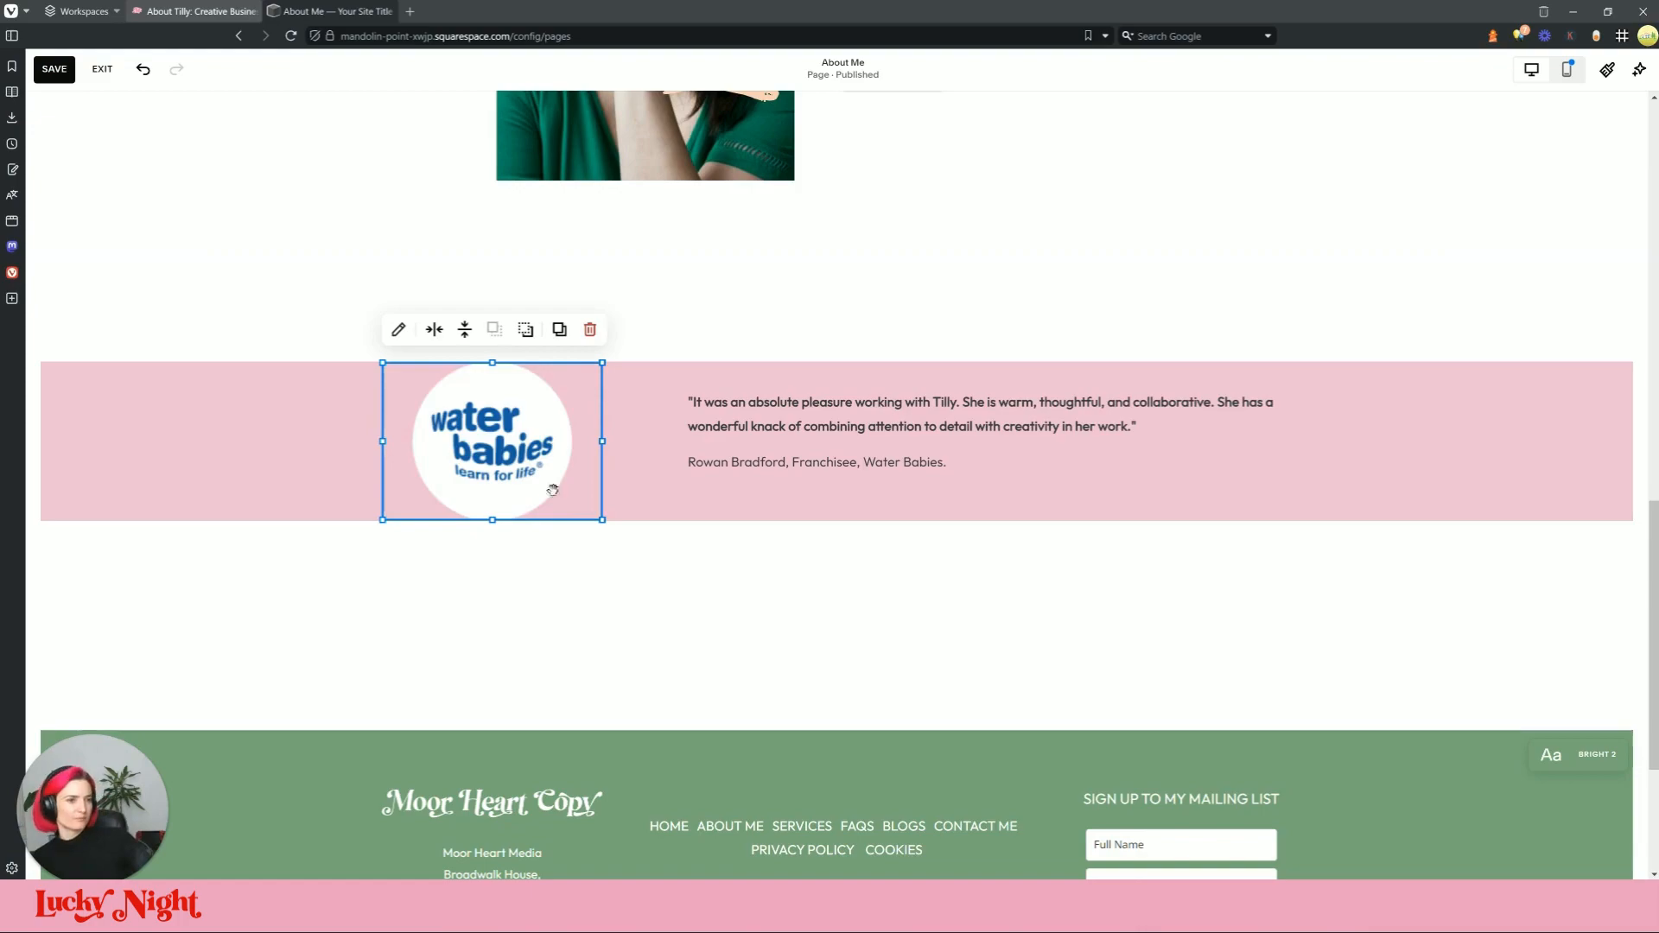
left_click_drag(602, 520, 591, 445)
left_click(648, 600)
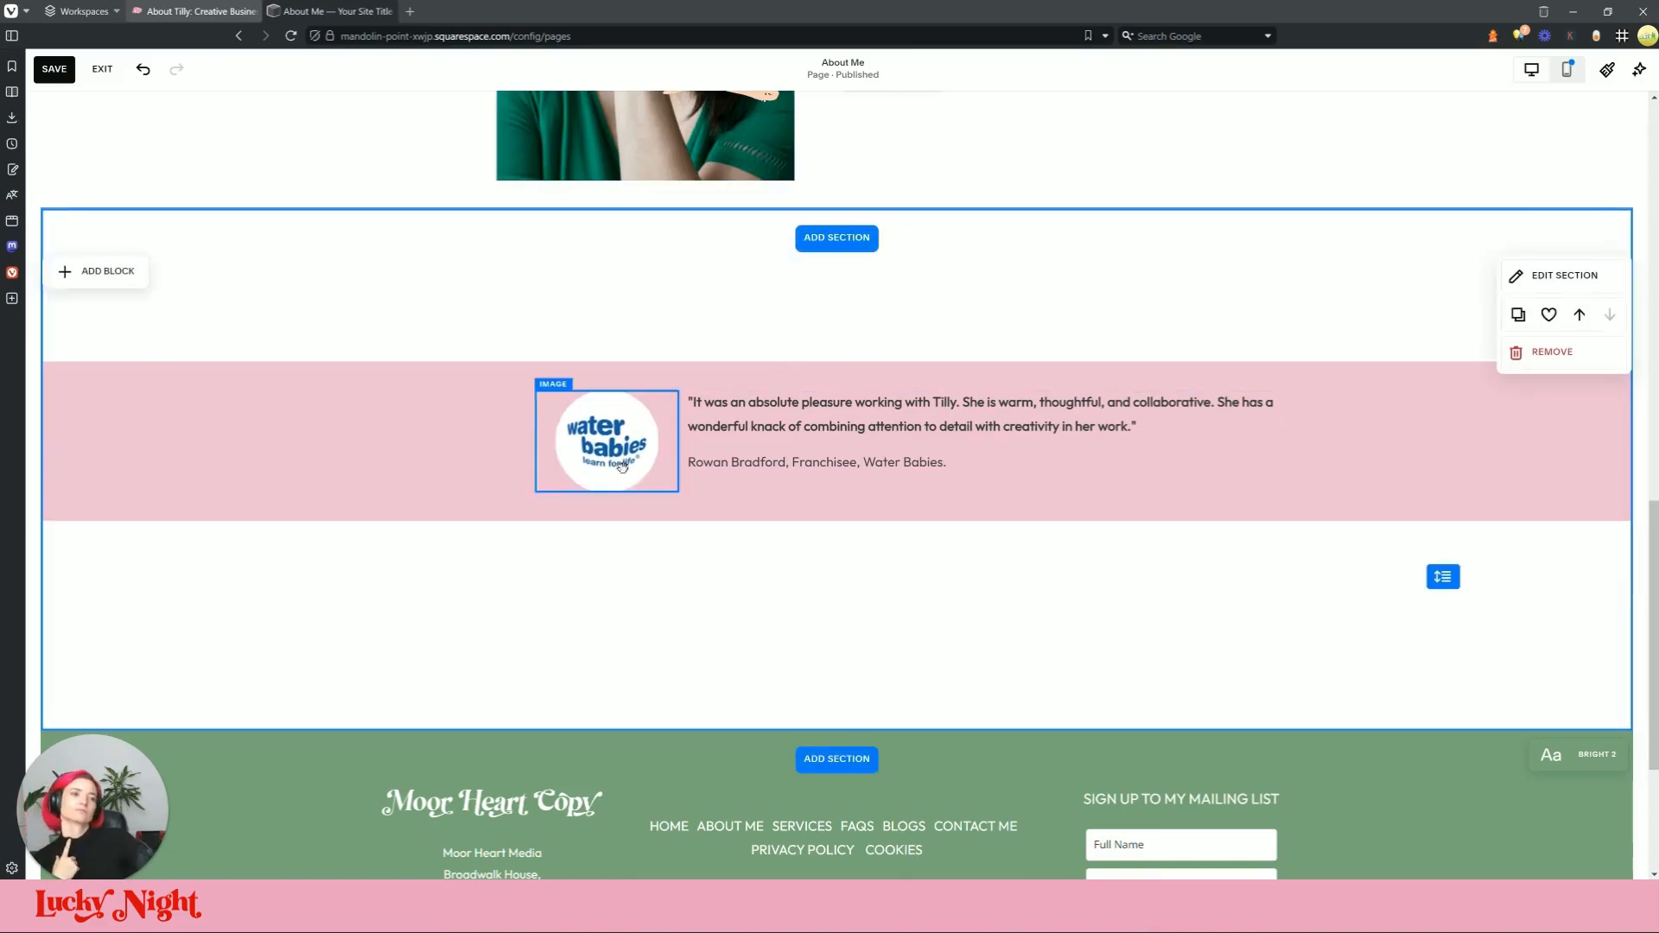
Step: Select the quote and logo blocks together and shift them left to centre them in the band
left_click(147, 12)
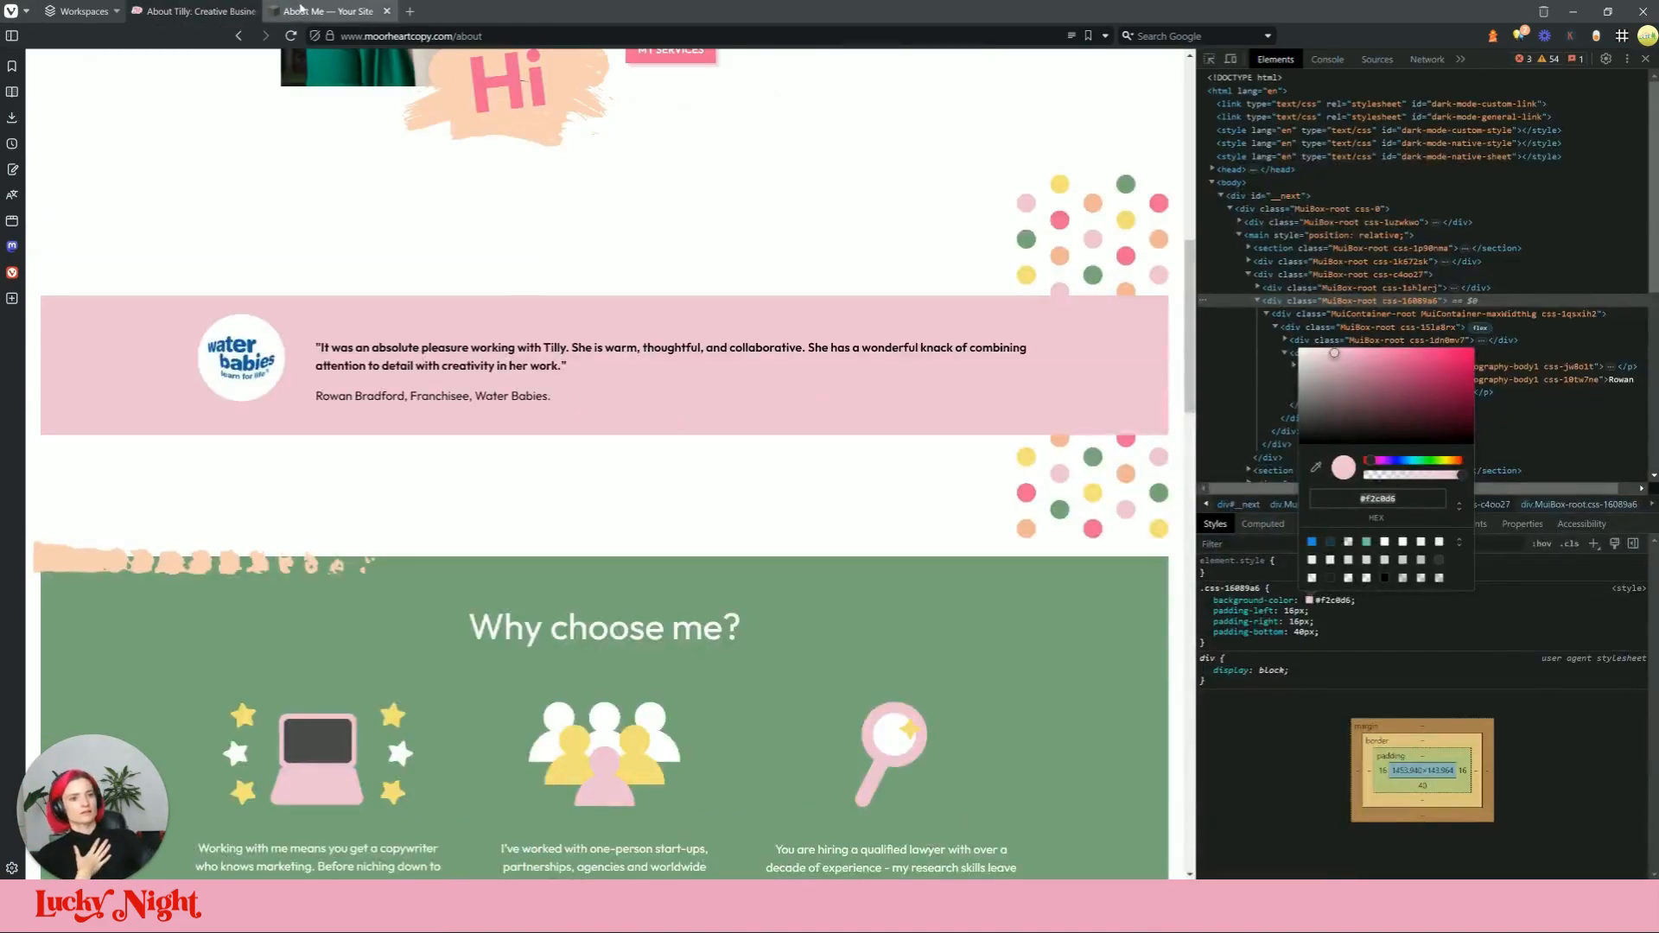
left_click(311, 11)
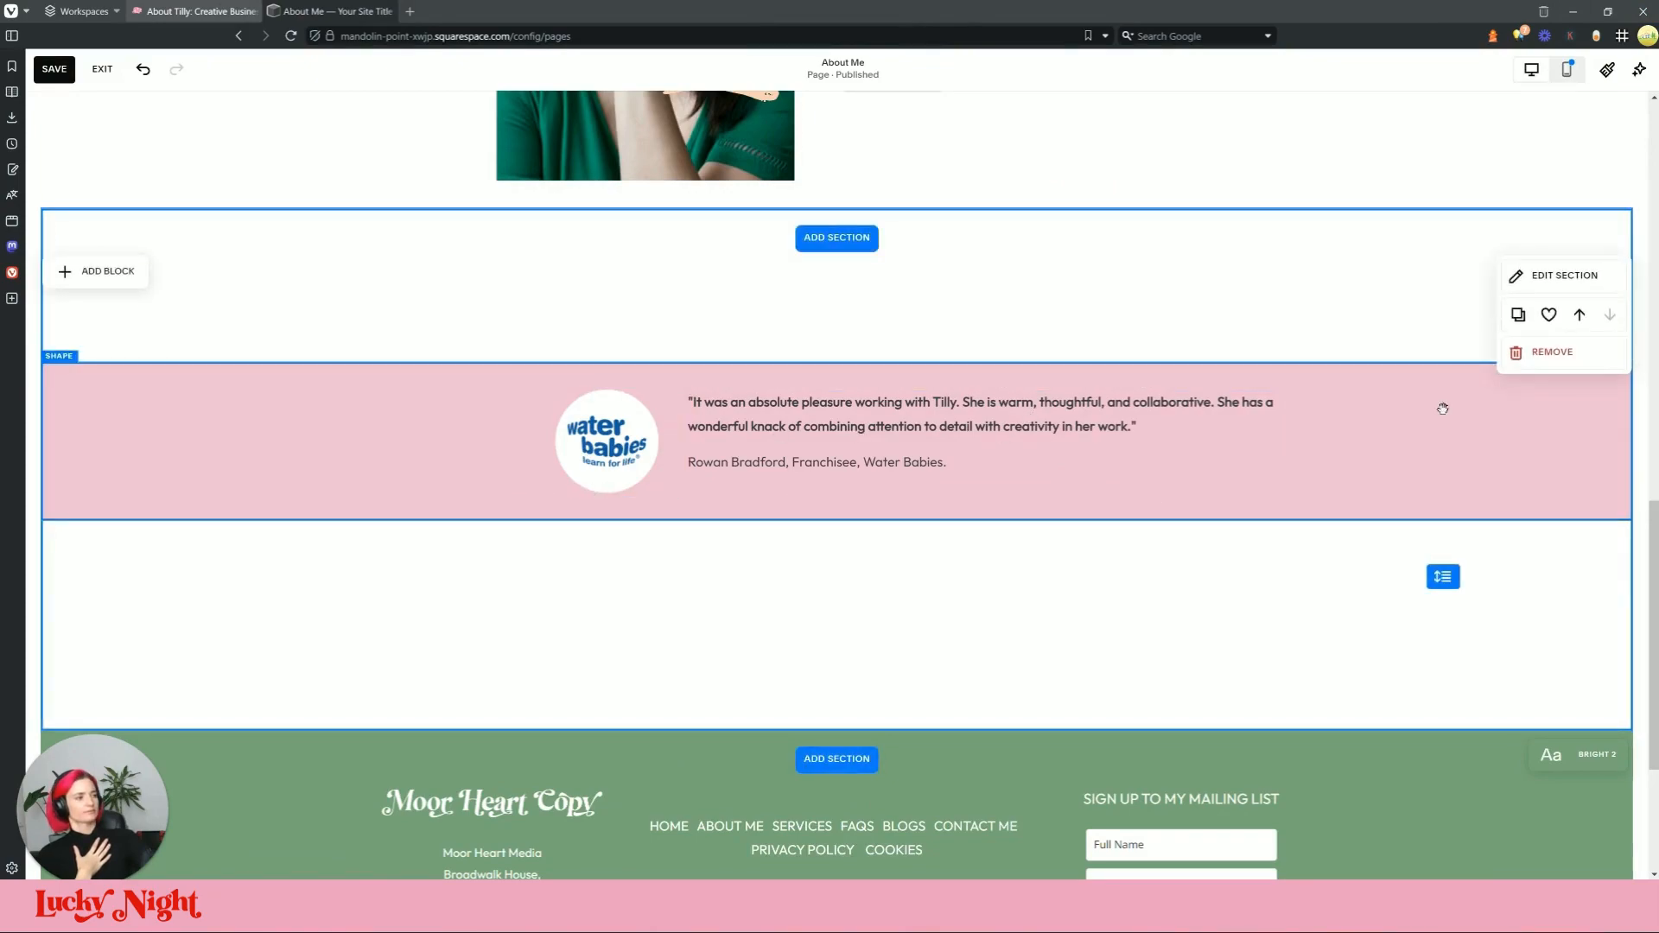
left_click(918, 441)
left_click(584, 458, "shift")
left_click_drag(791, 459, 758, 467)
left_click(810, 581)
scroll(924, 544, "down", 1)
scroll(678, 557, "up", 1)
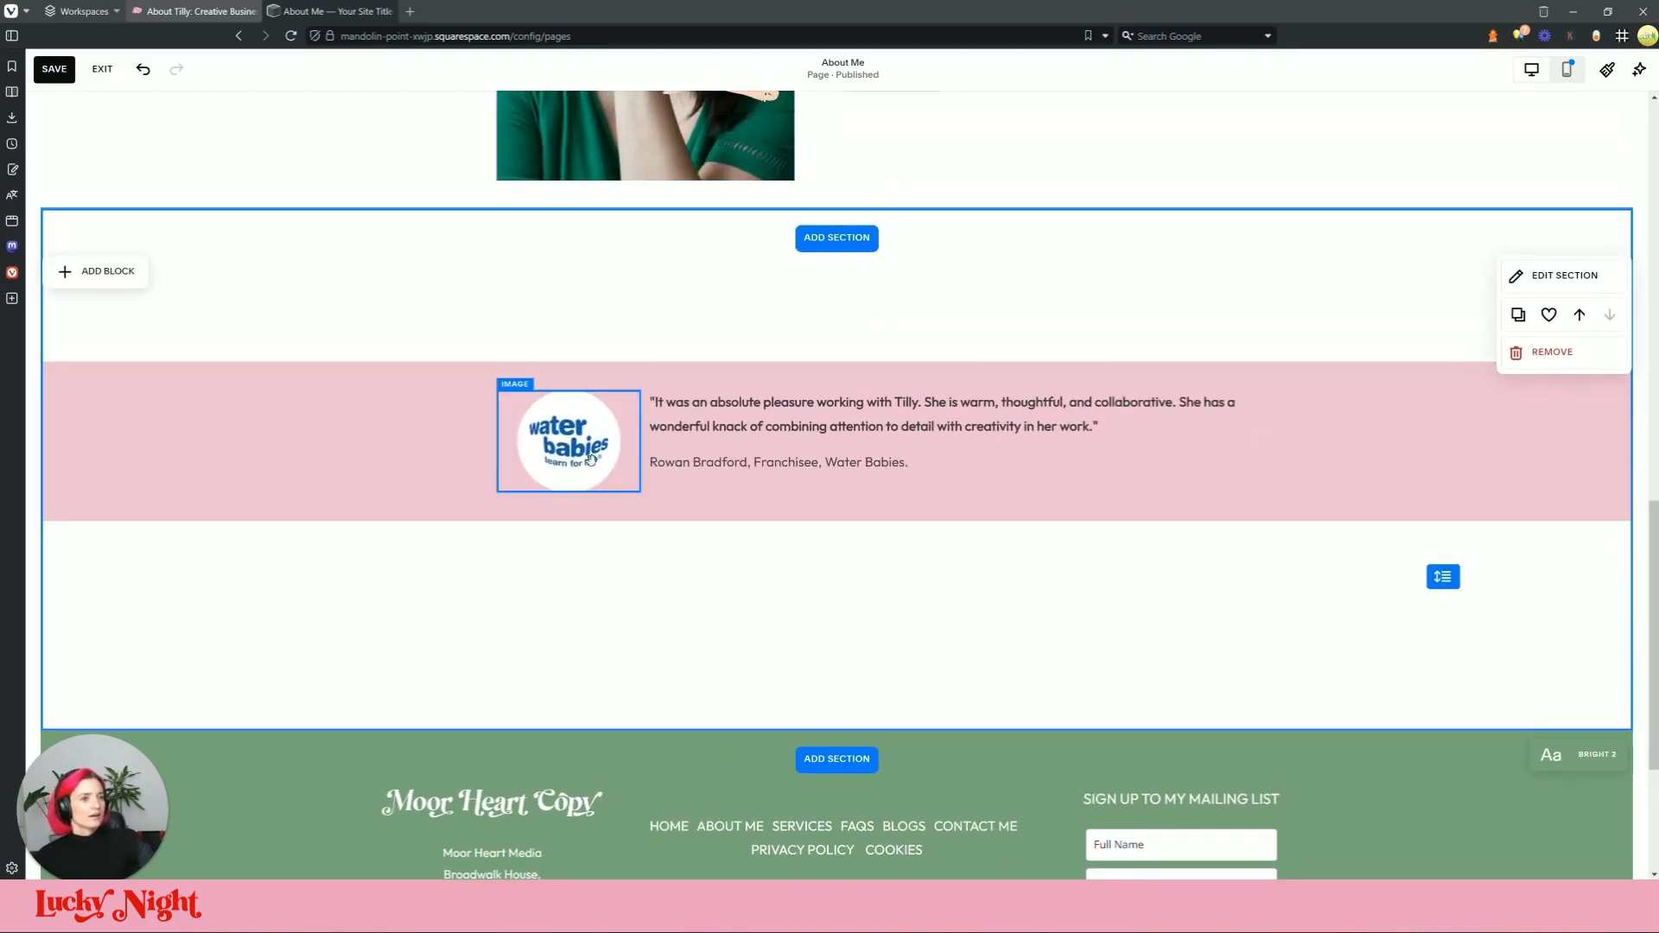
Step: Compare the band with the live About page and inspect its wrapping section in DevTools
left_click(324, 11)
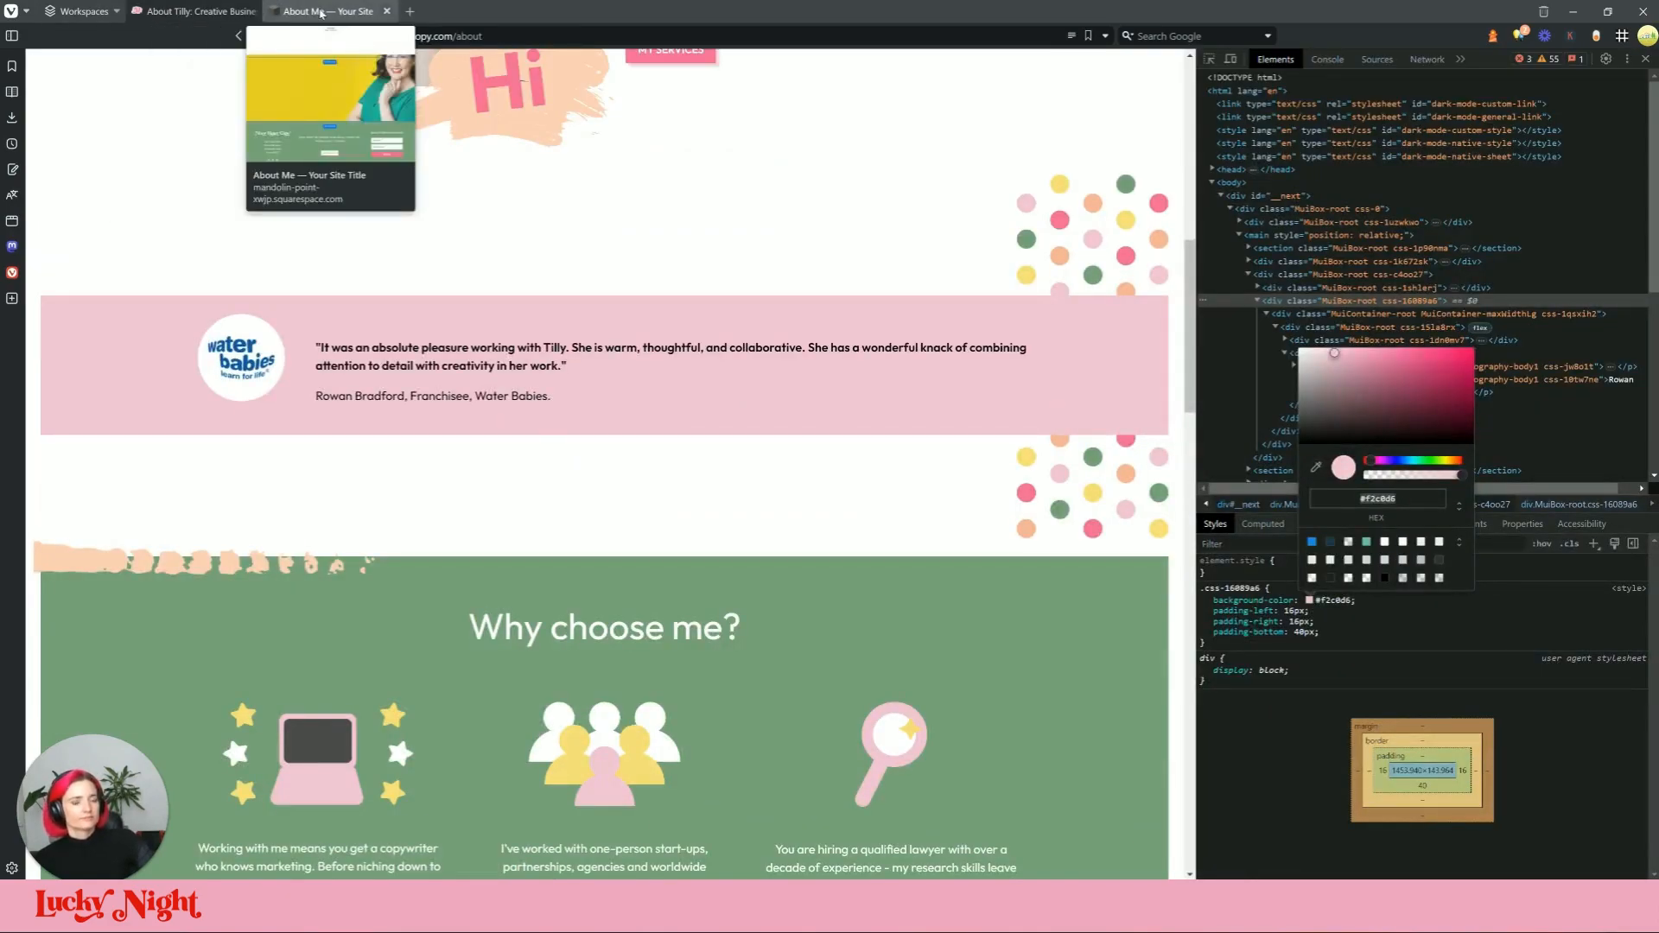
left_click(321, 13)
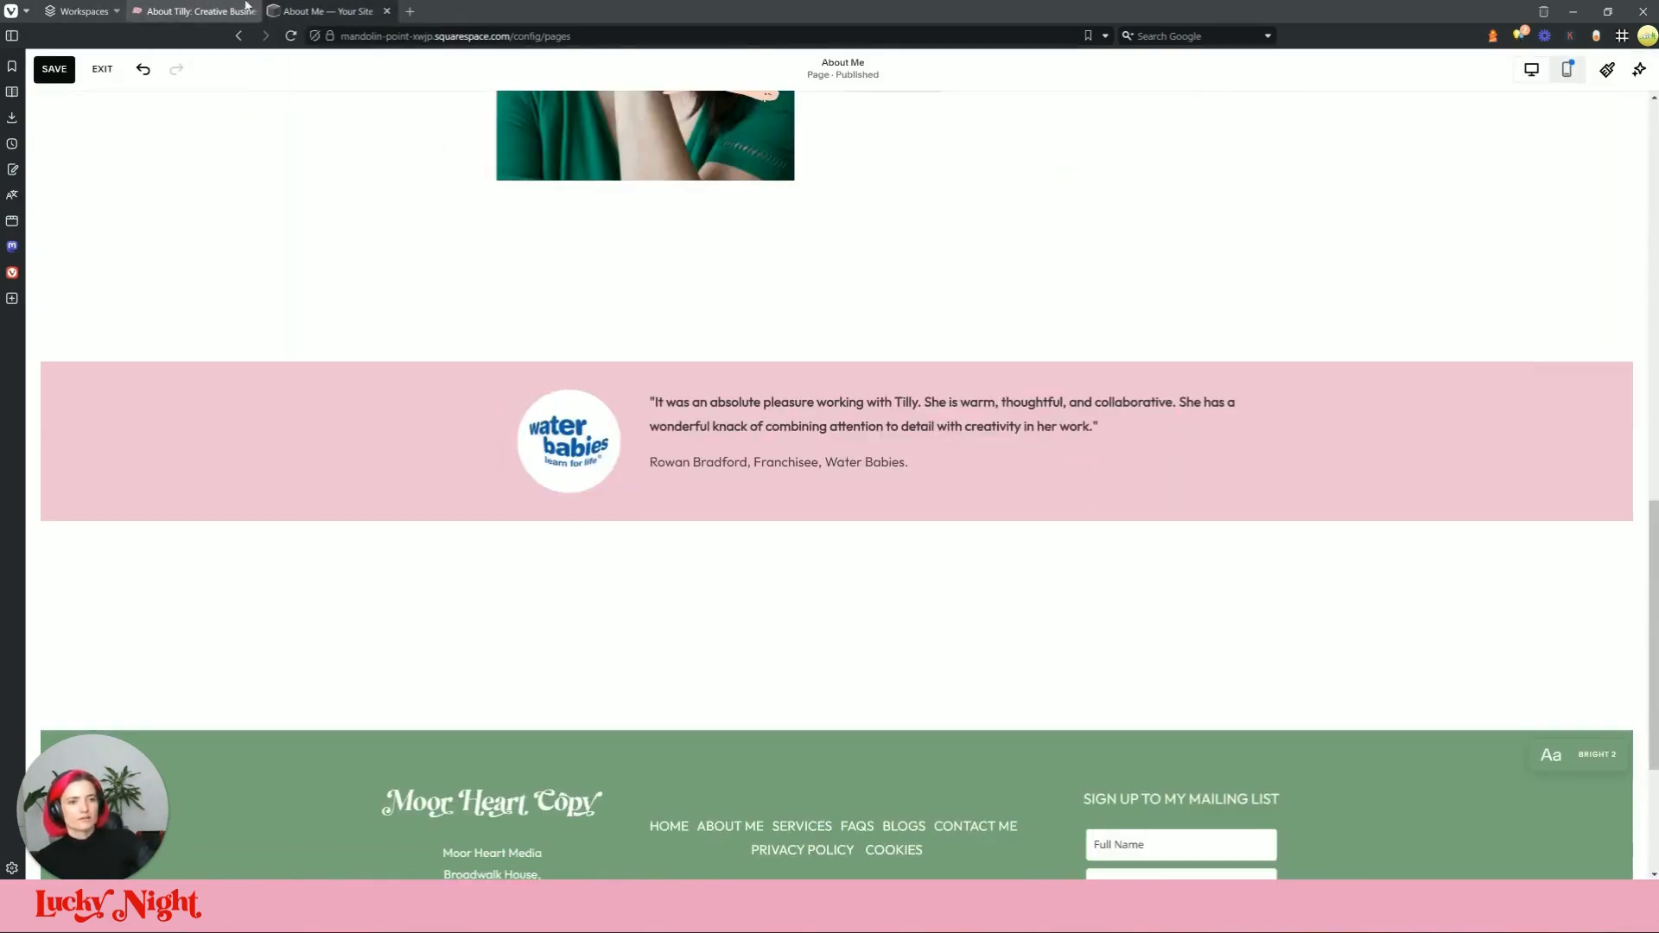
left_click(287, 8)
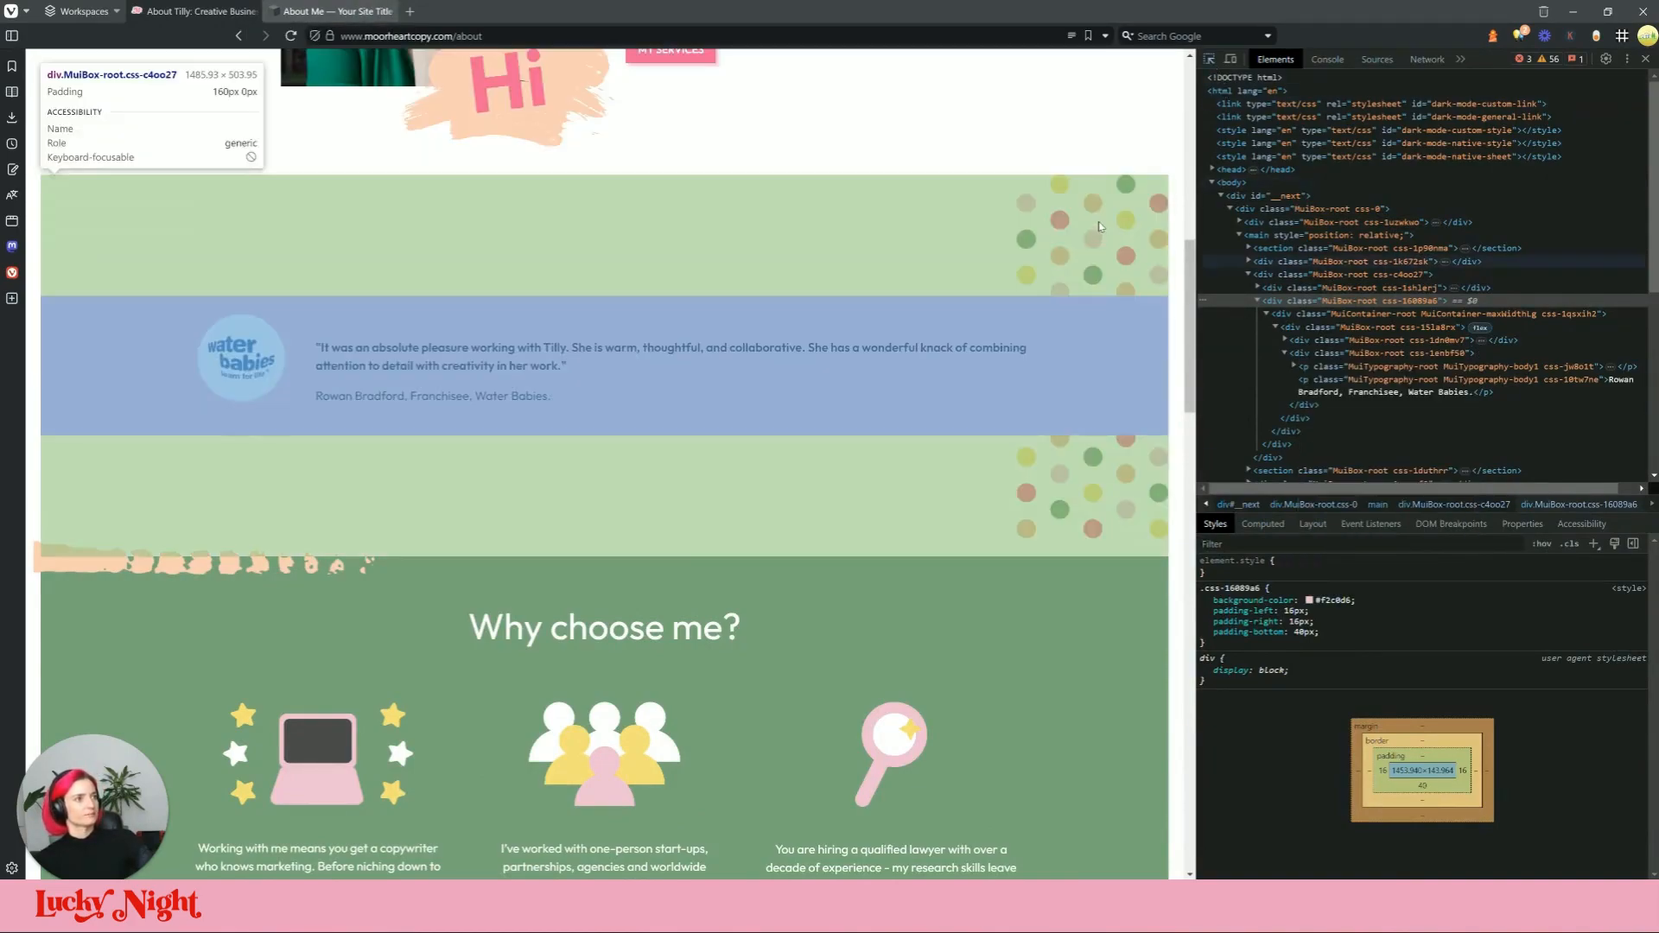
left_click(1311, 275)
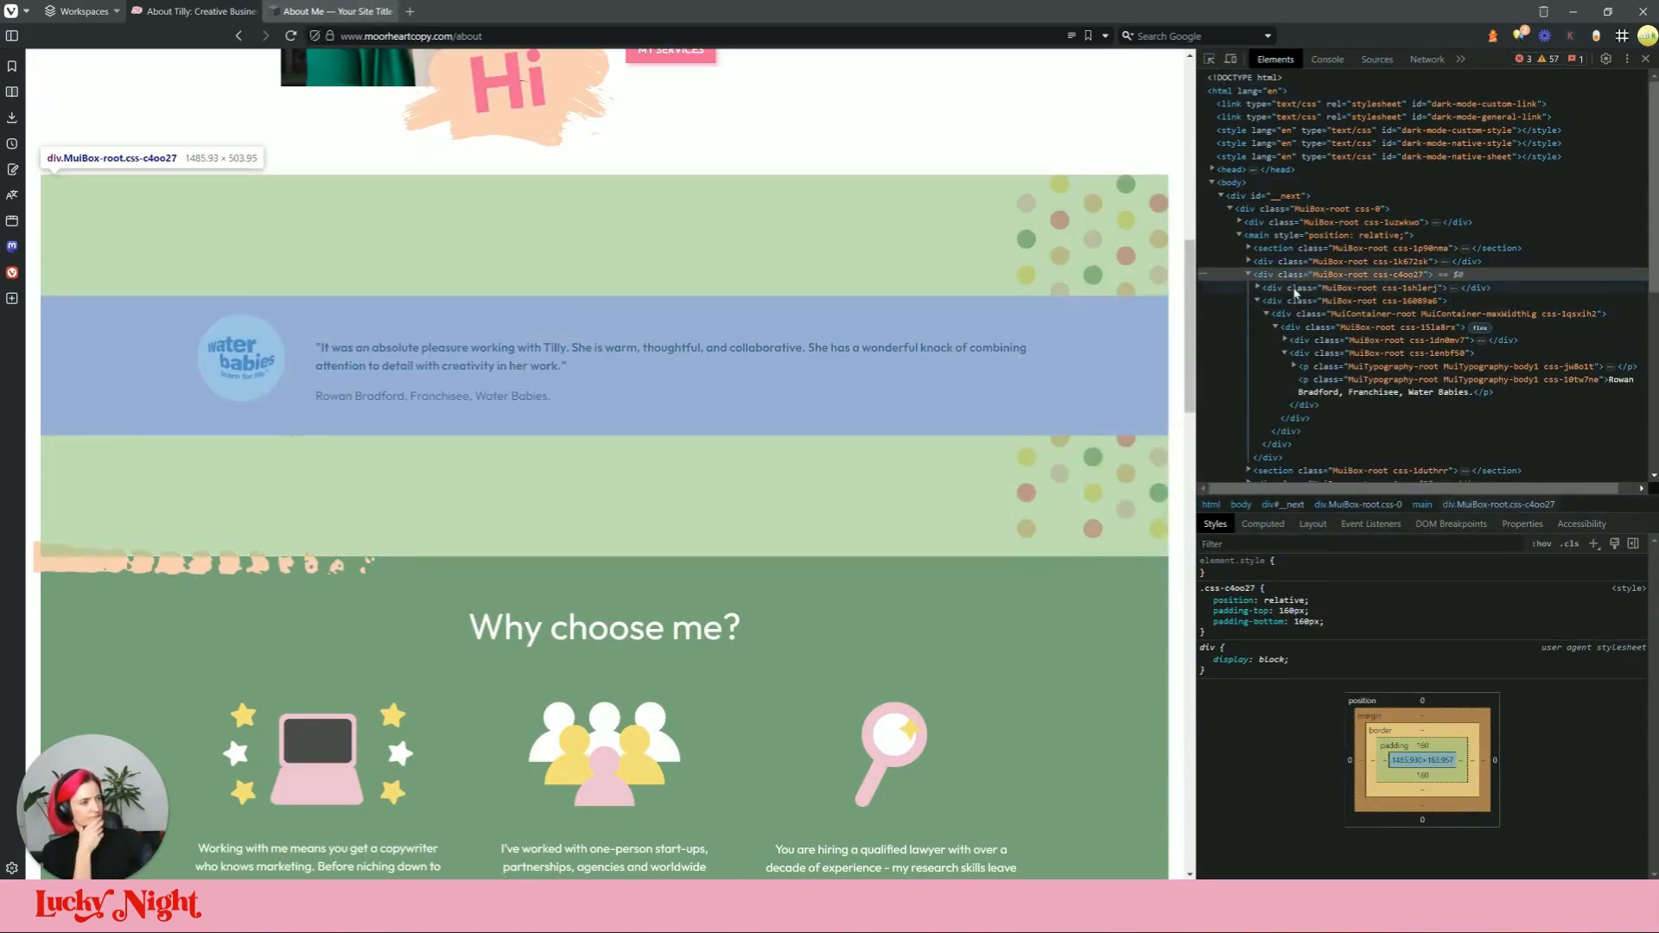
left_click(1247, 275)
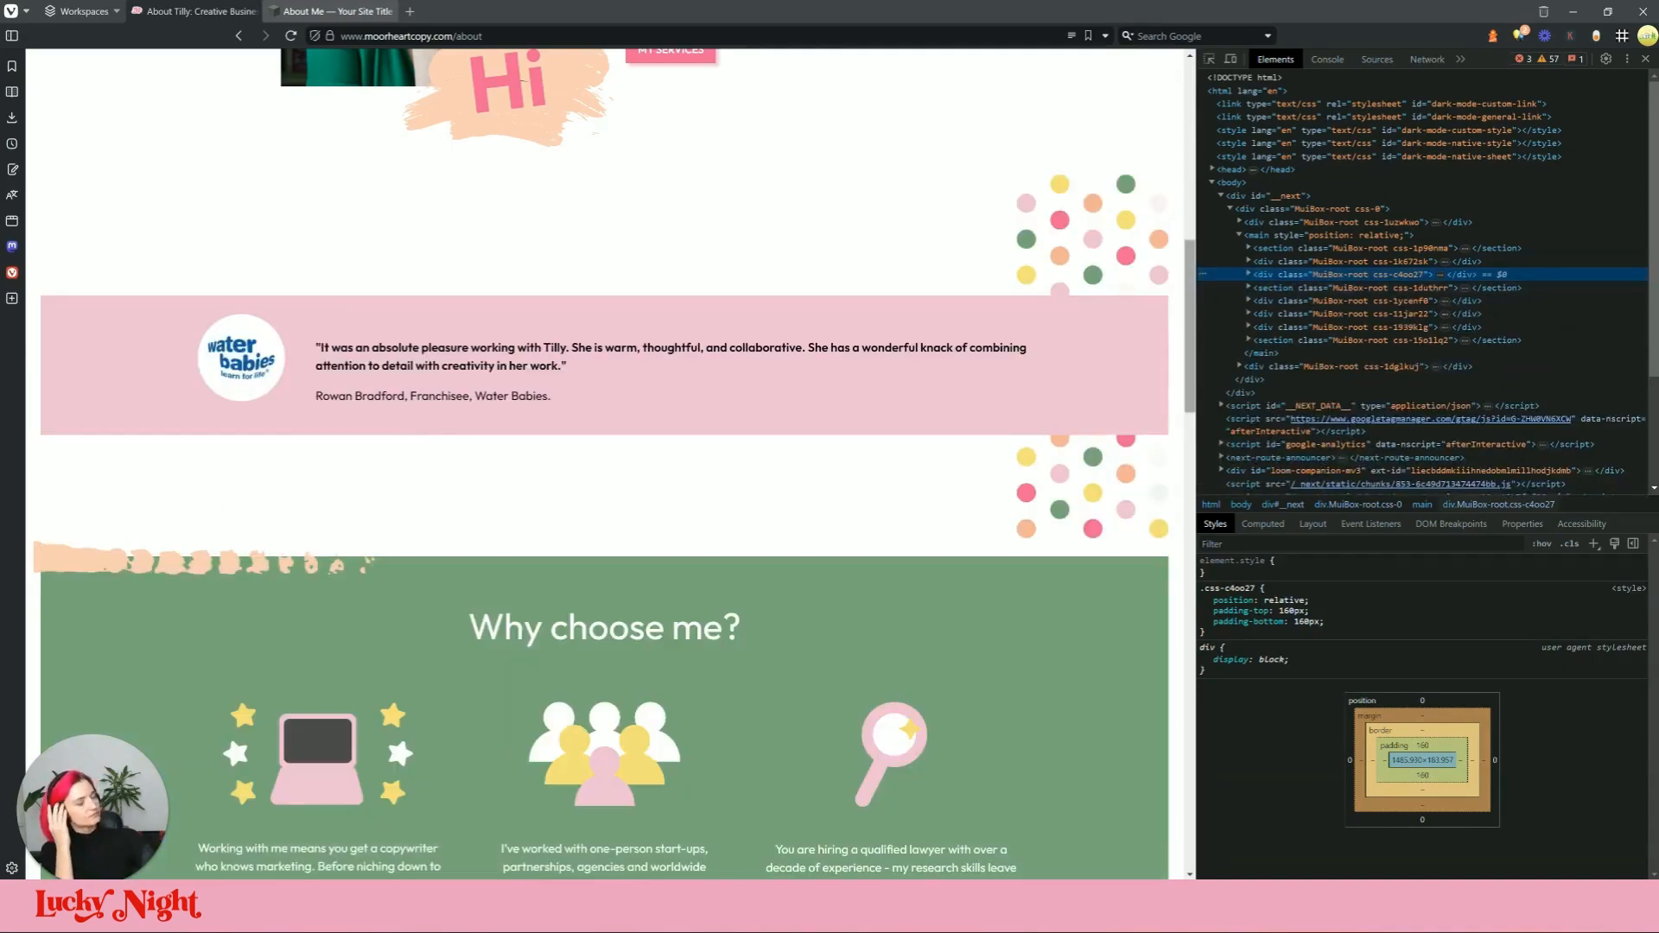
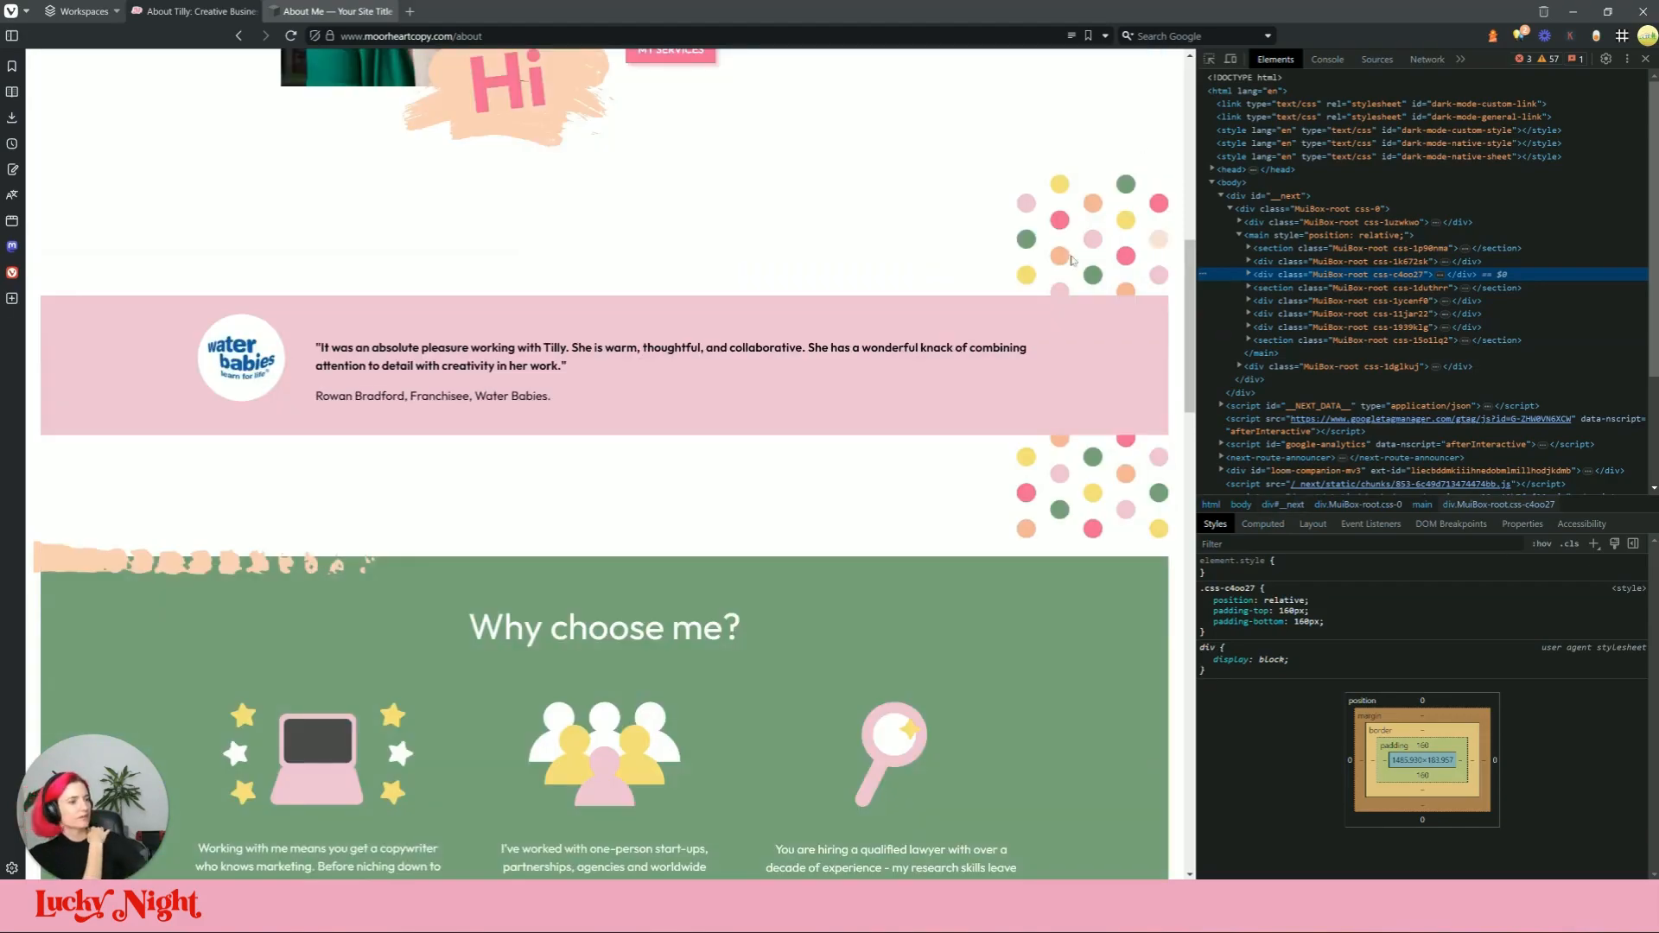
Step: Inspect the live testimonial section and its attribution paragraph in DevTools, then reopen the editor's block list
left_click(1210, 61)
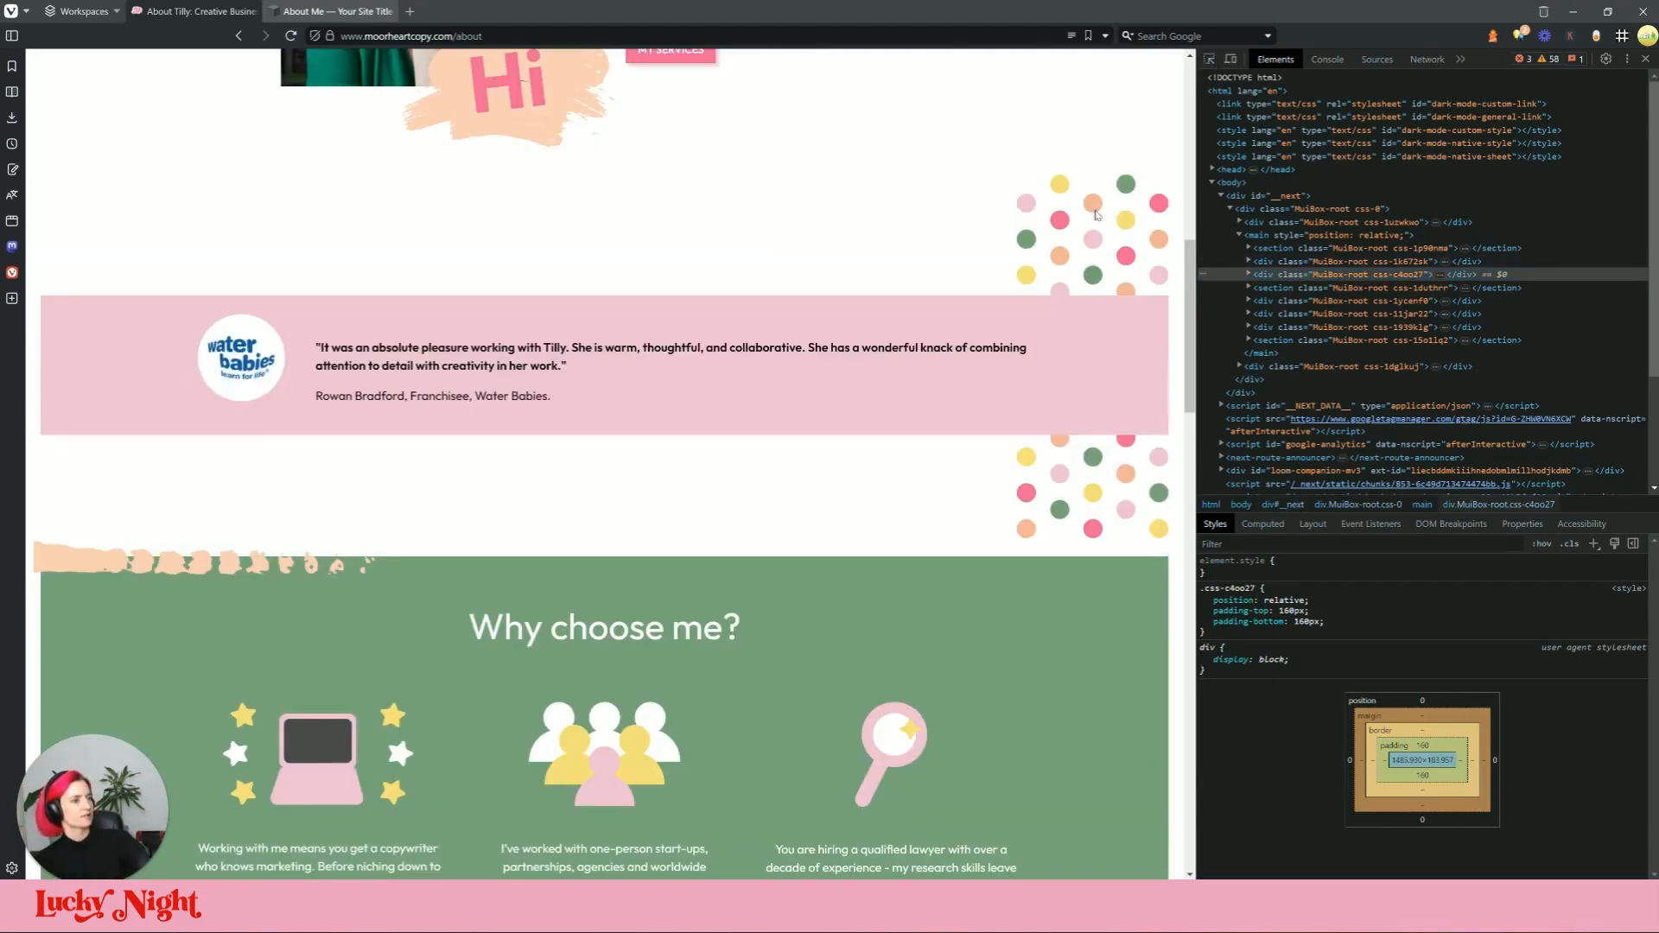
left_click(1252, 275)
left_click(1249, 275)
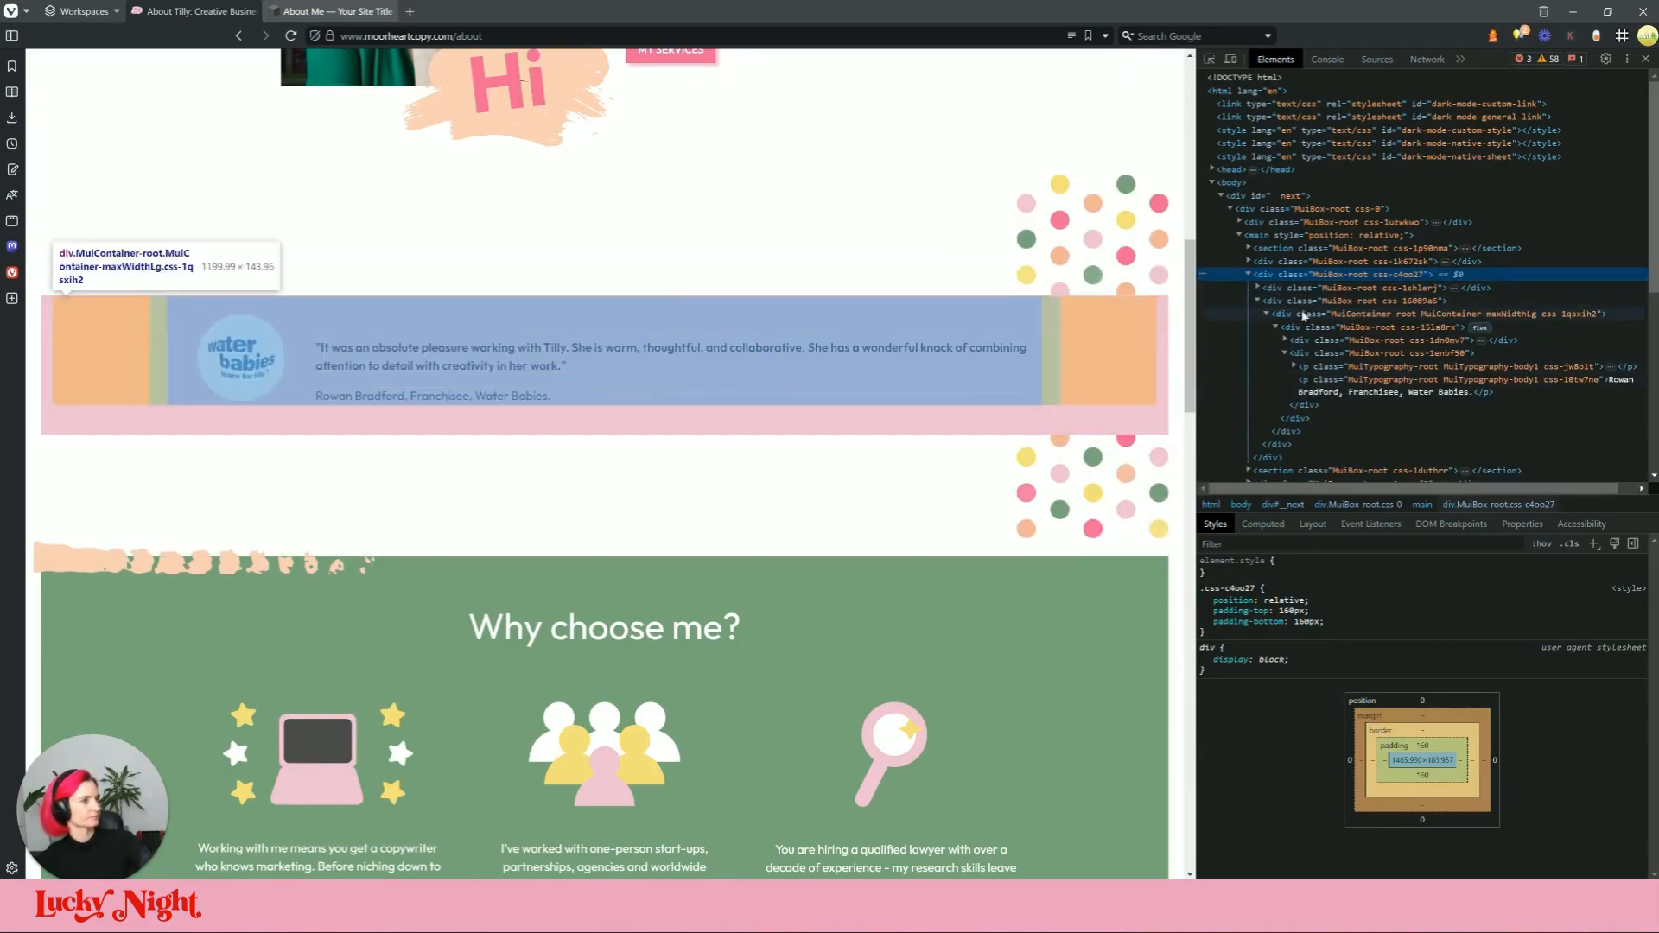
left_click(433, 396)
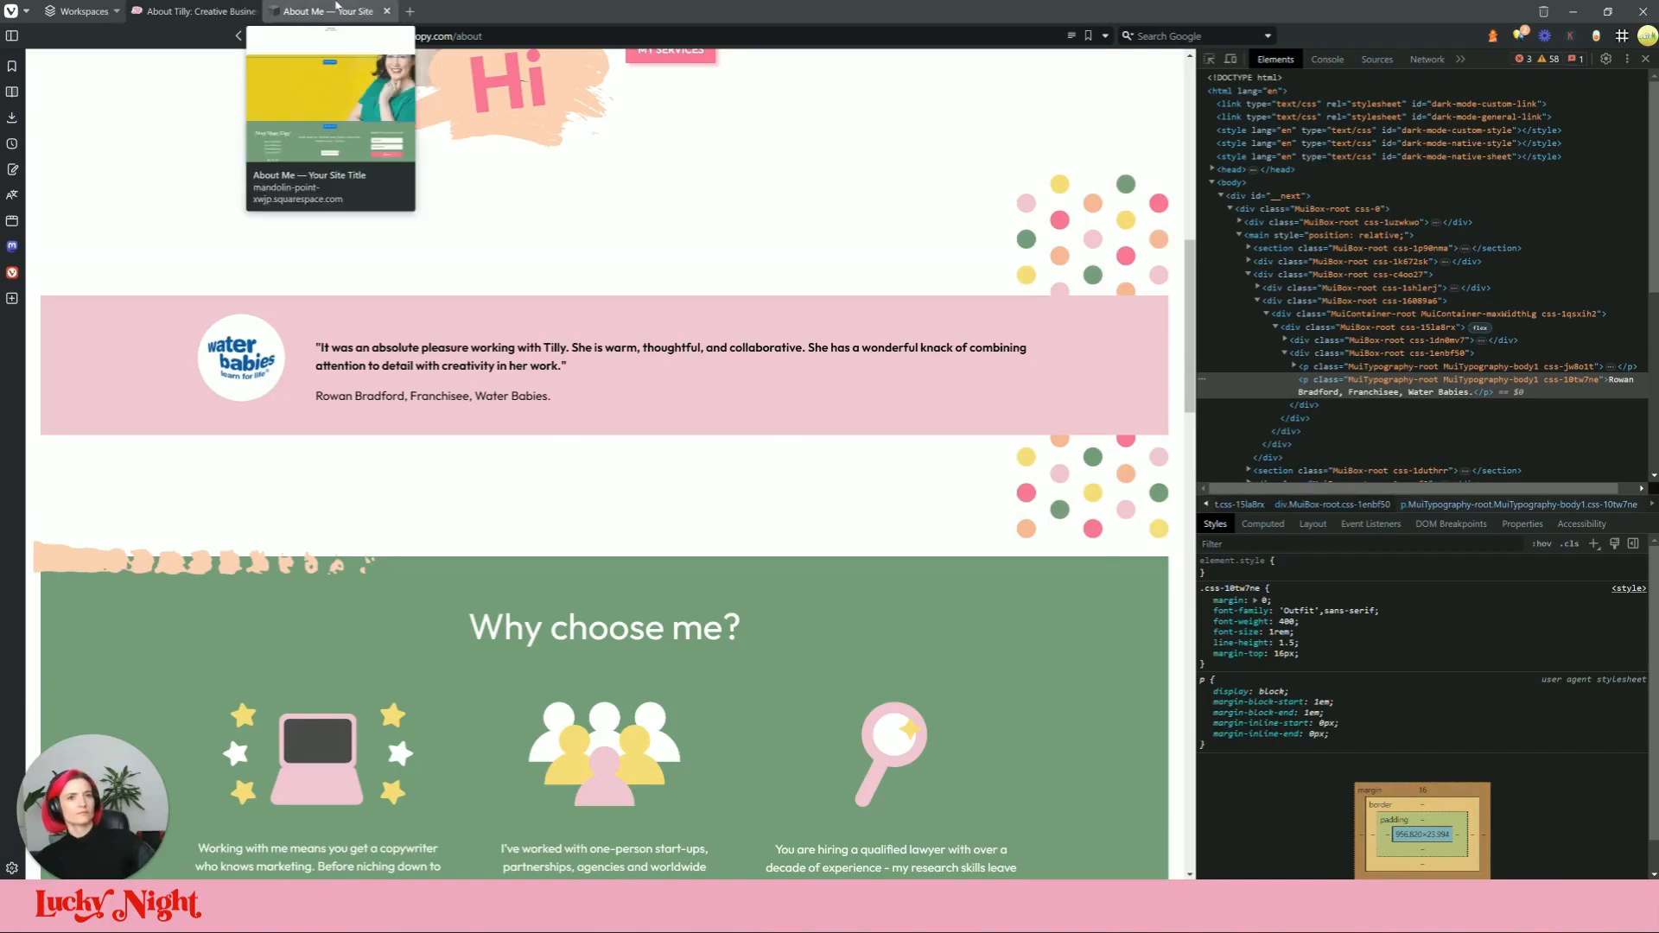
left_click(332, 11)
left_click(116, 287)
Step: Insert a code block and replace its Hello World placeholder with the polka-dot SVG
type("code")
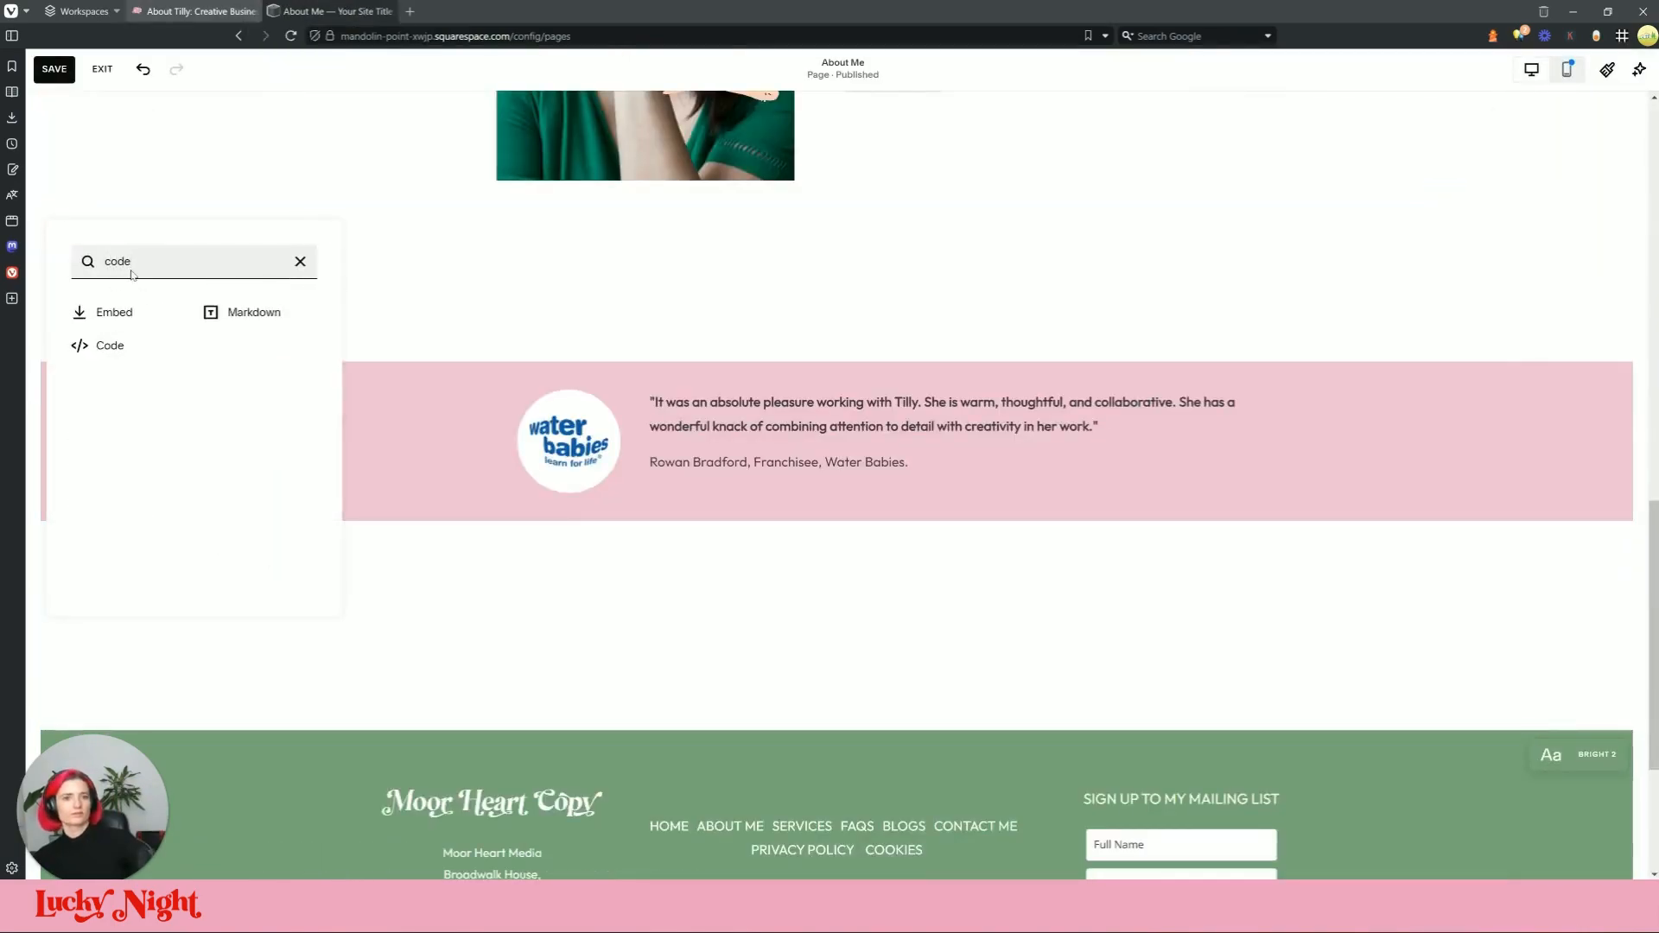
left_click(108, 346)
left_click(398, 330)
key("ctrl+a")
key("ctrl+v")
left_click(1103, 660)
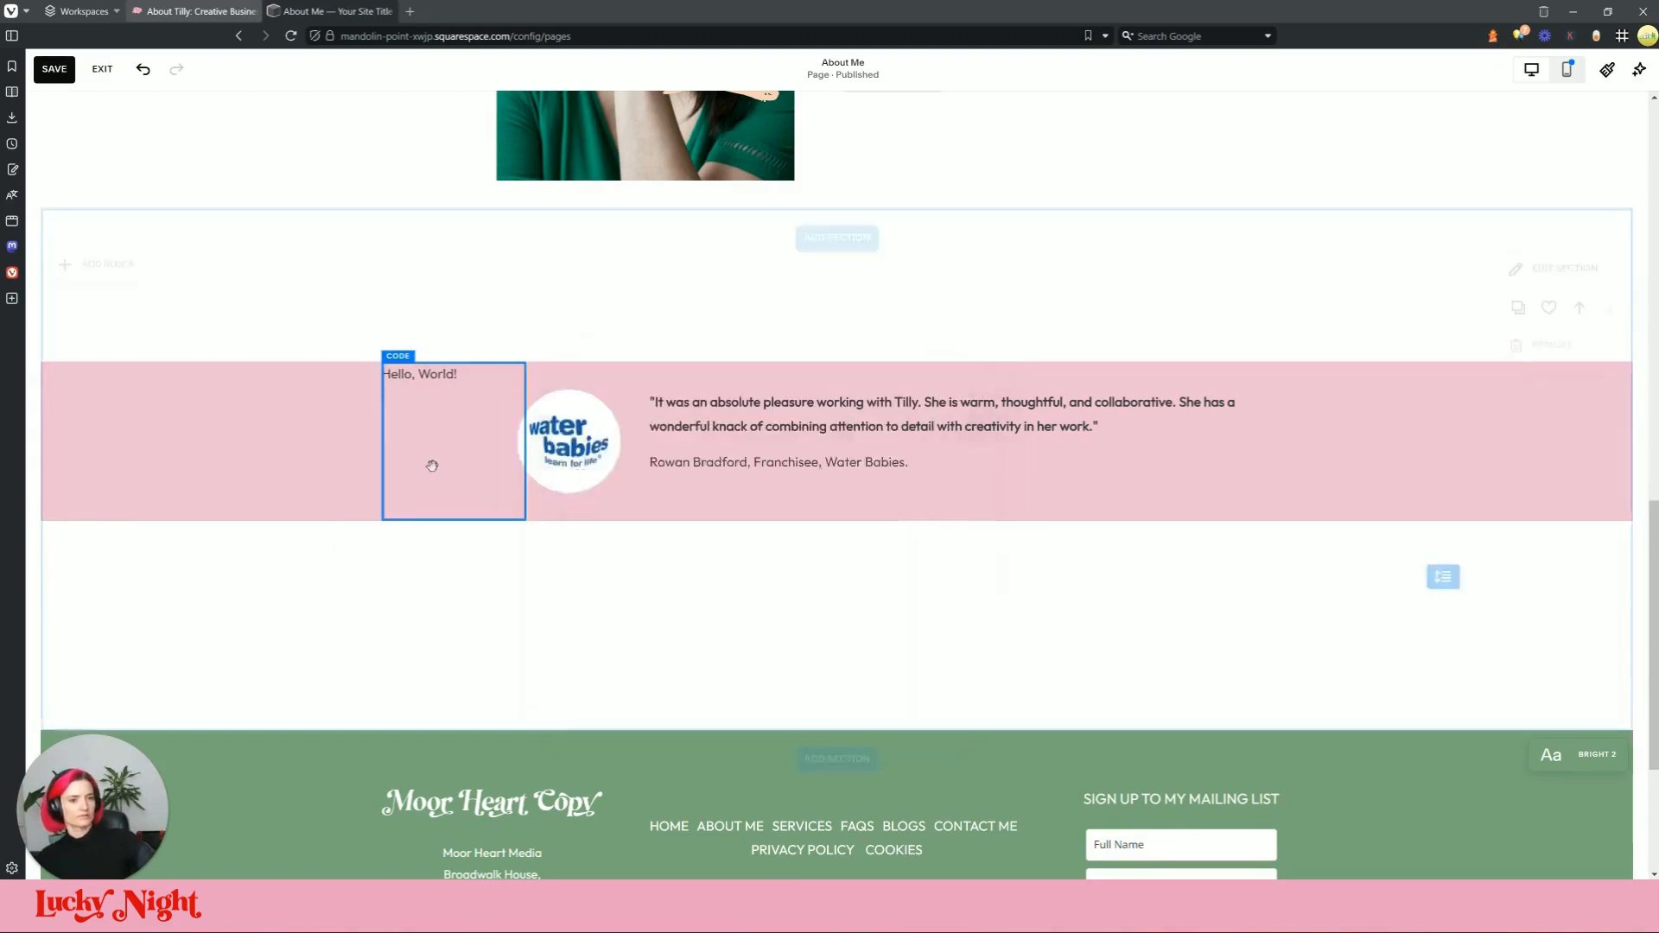
Step: Drag the dot block beside the testimonial quote, then view the live About page
left_click_drag(434, 411, 1590, 428)
left_click_drag(1403, 334, 1353, 347)
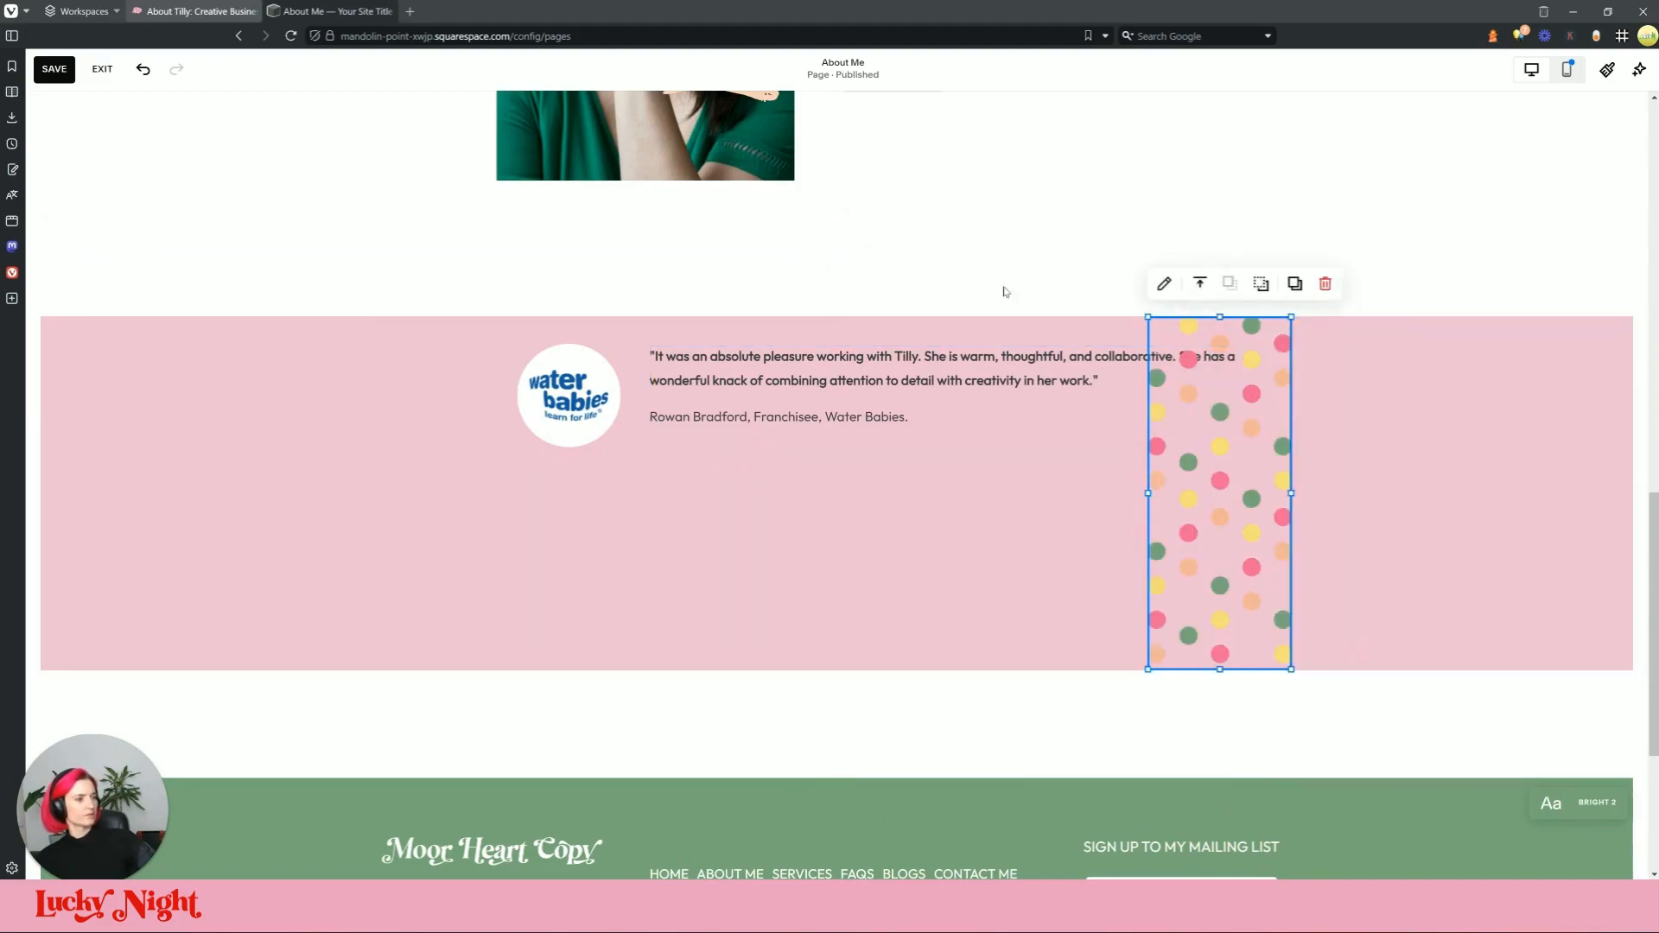
left_click(194, 11)
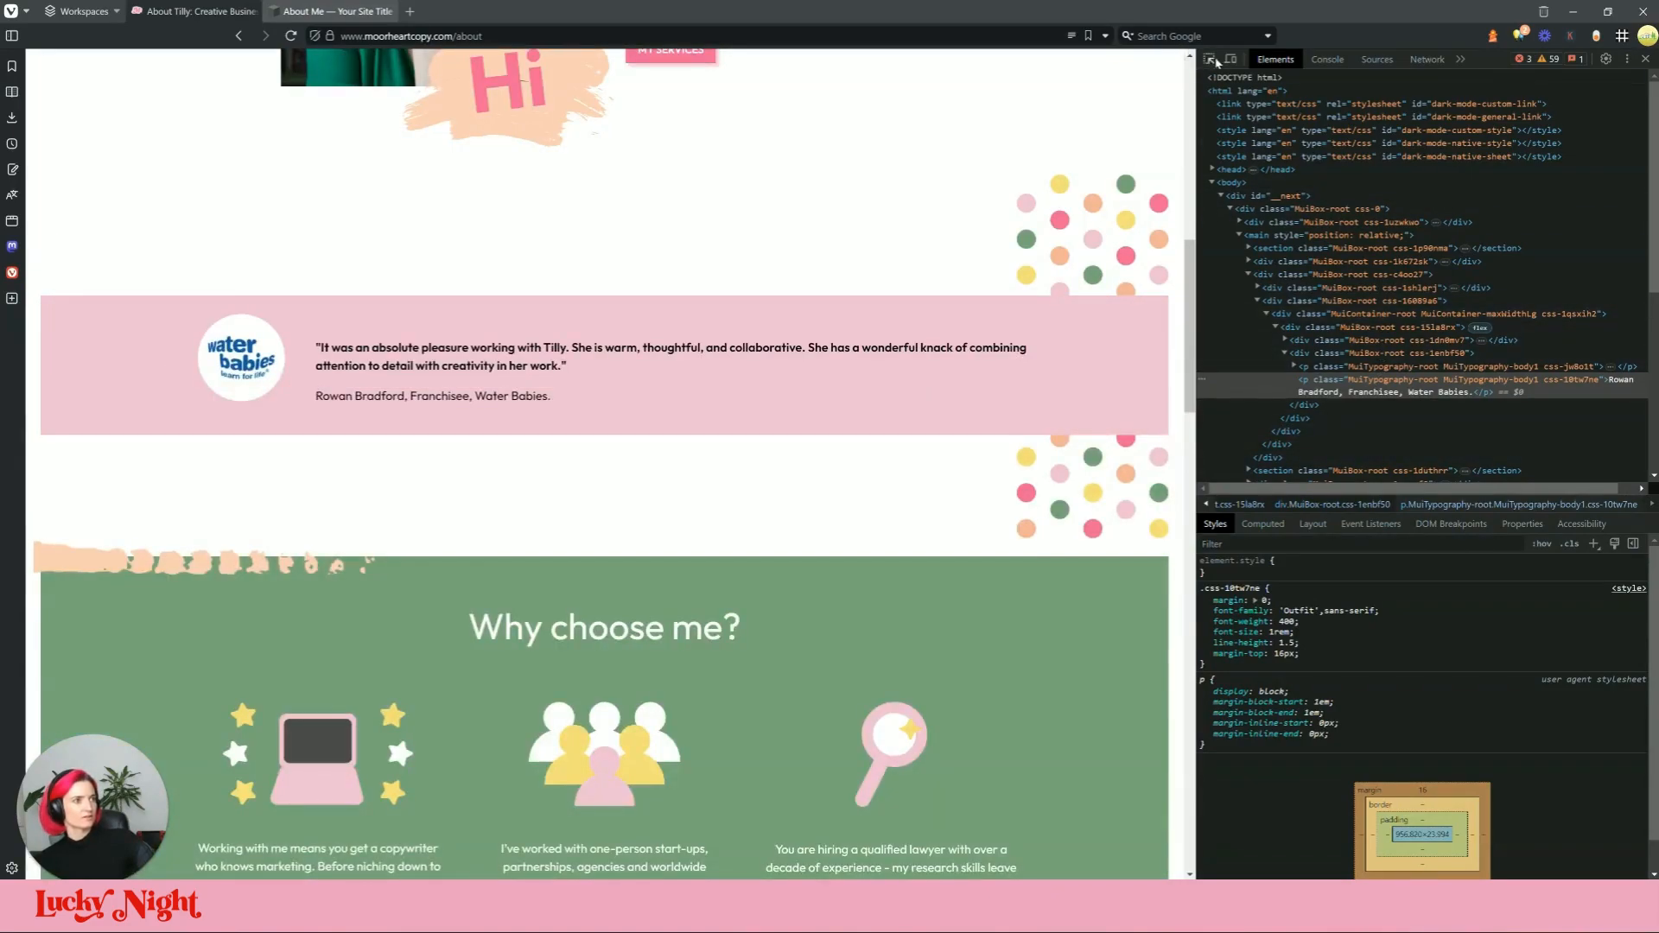
Step: Inspect the live site's css-1shlerj div holding the dot SVG, then return to the editor
left_click(1209, 59)
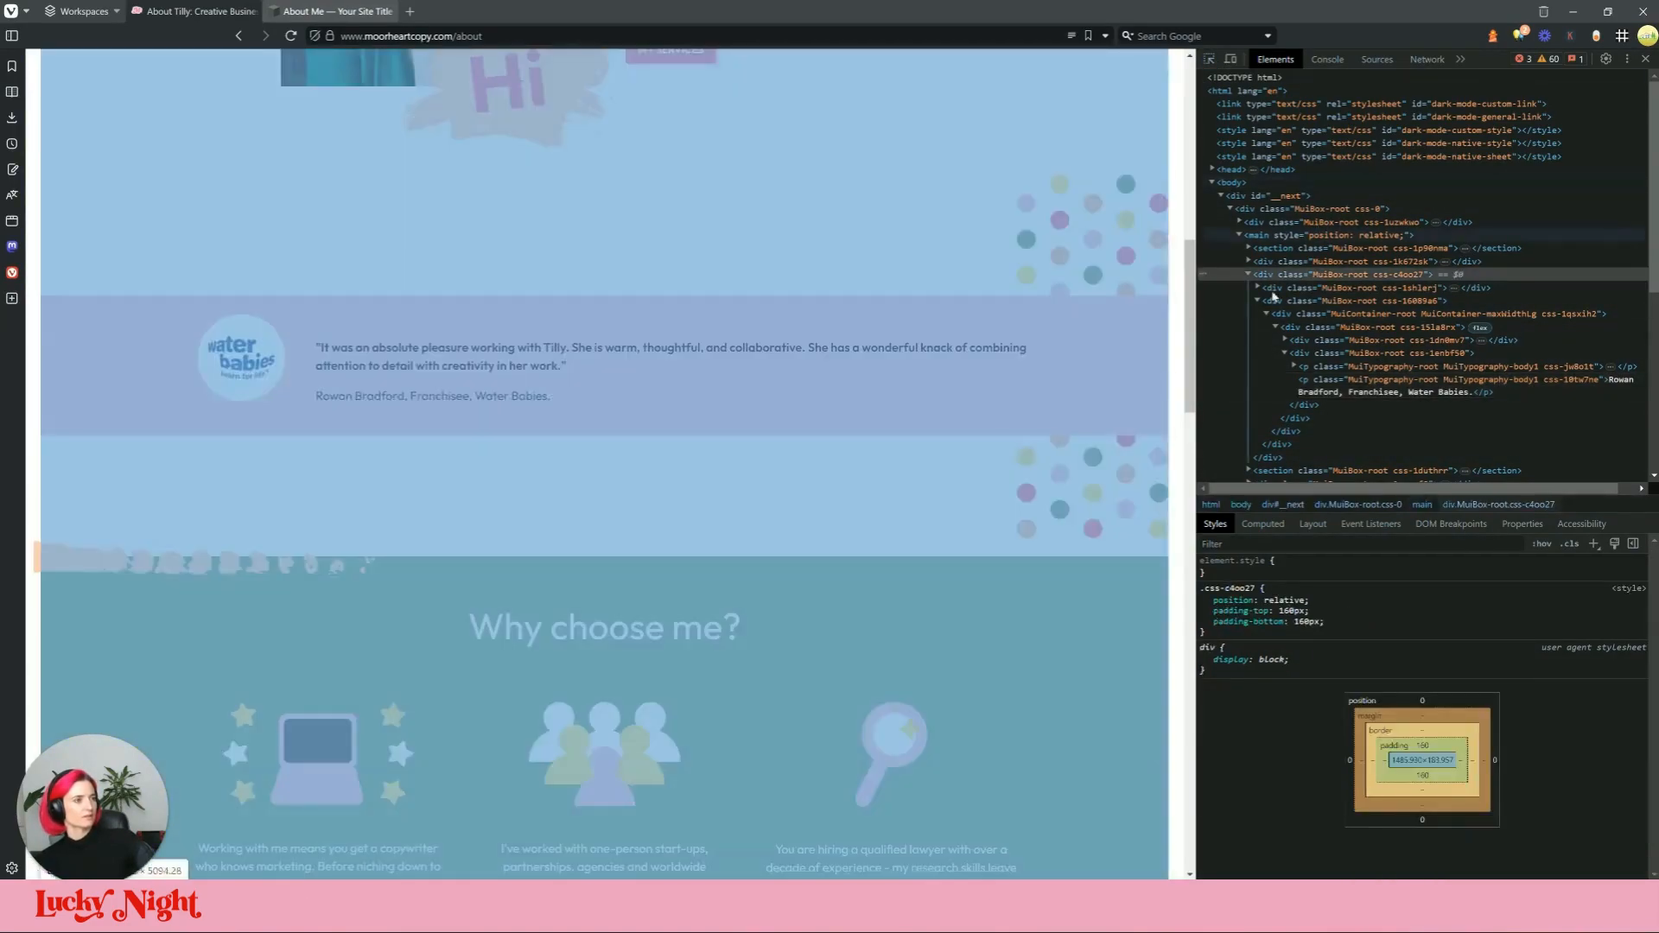
left_click(1121, 188)
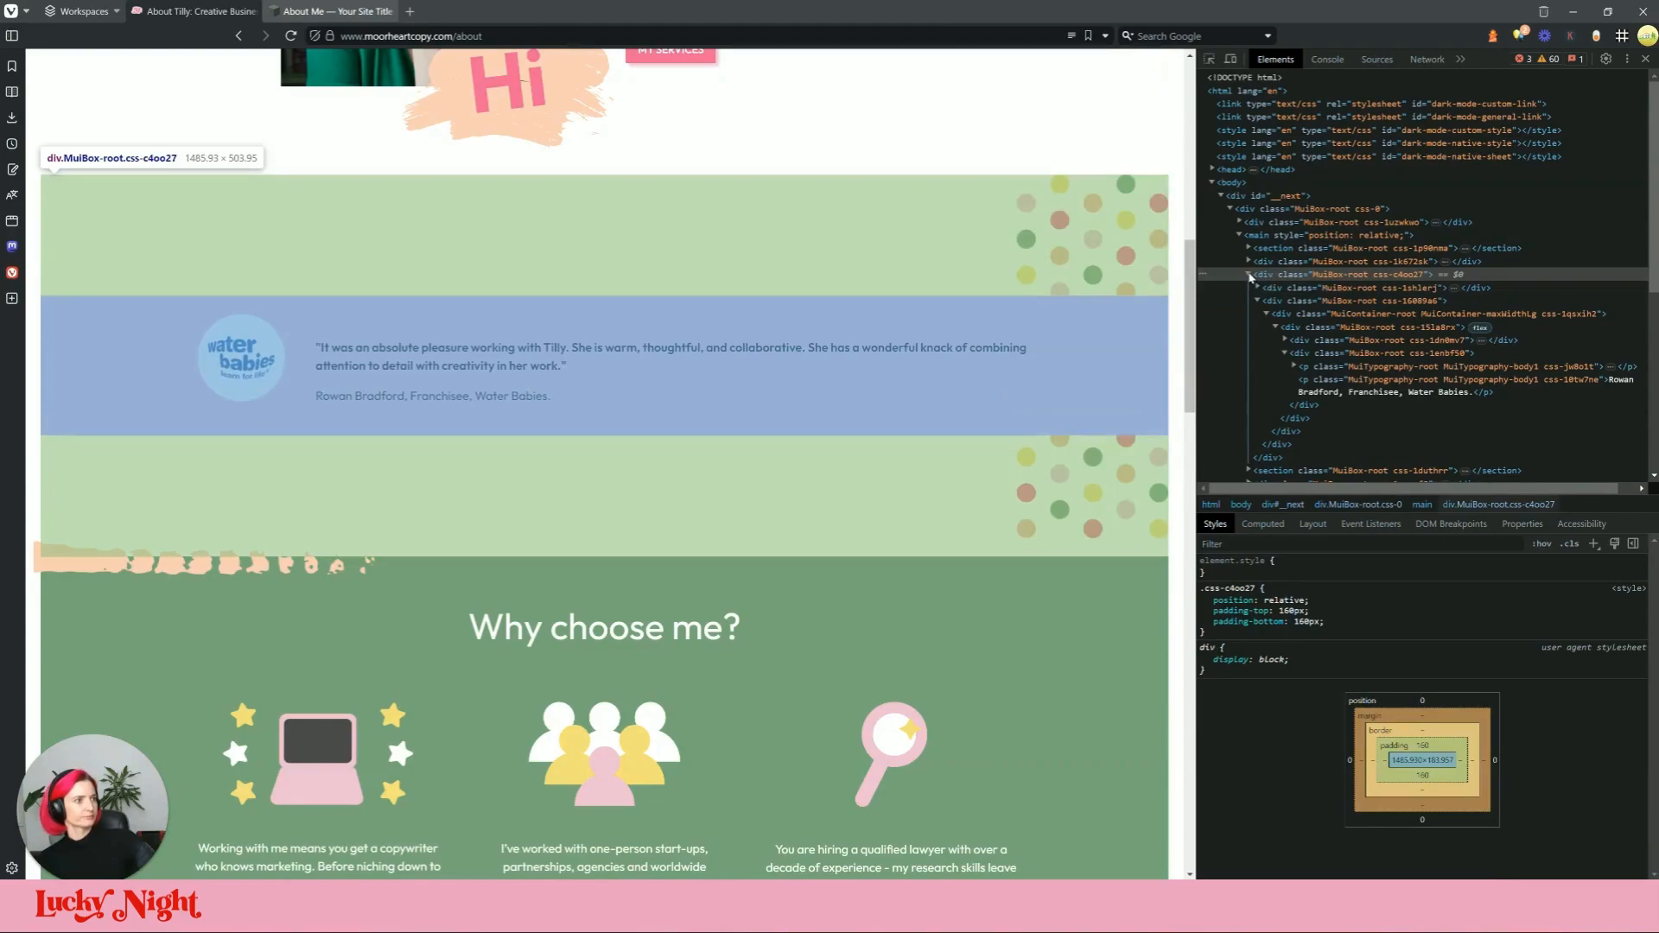
left_click(1257, 291)
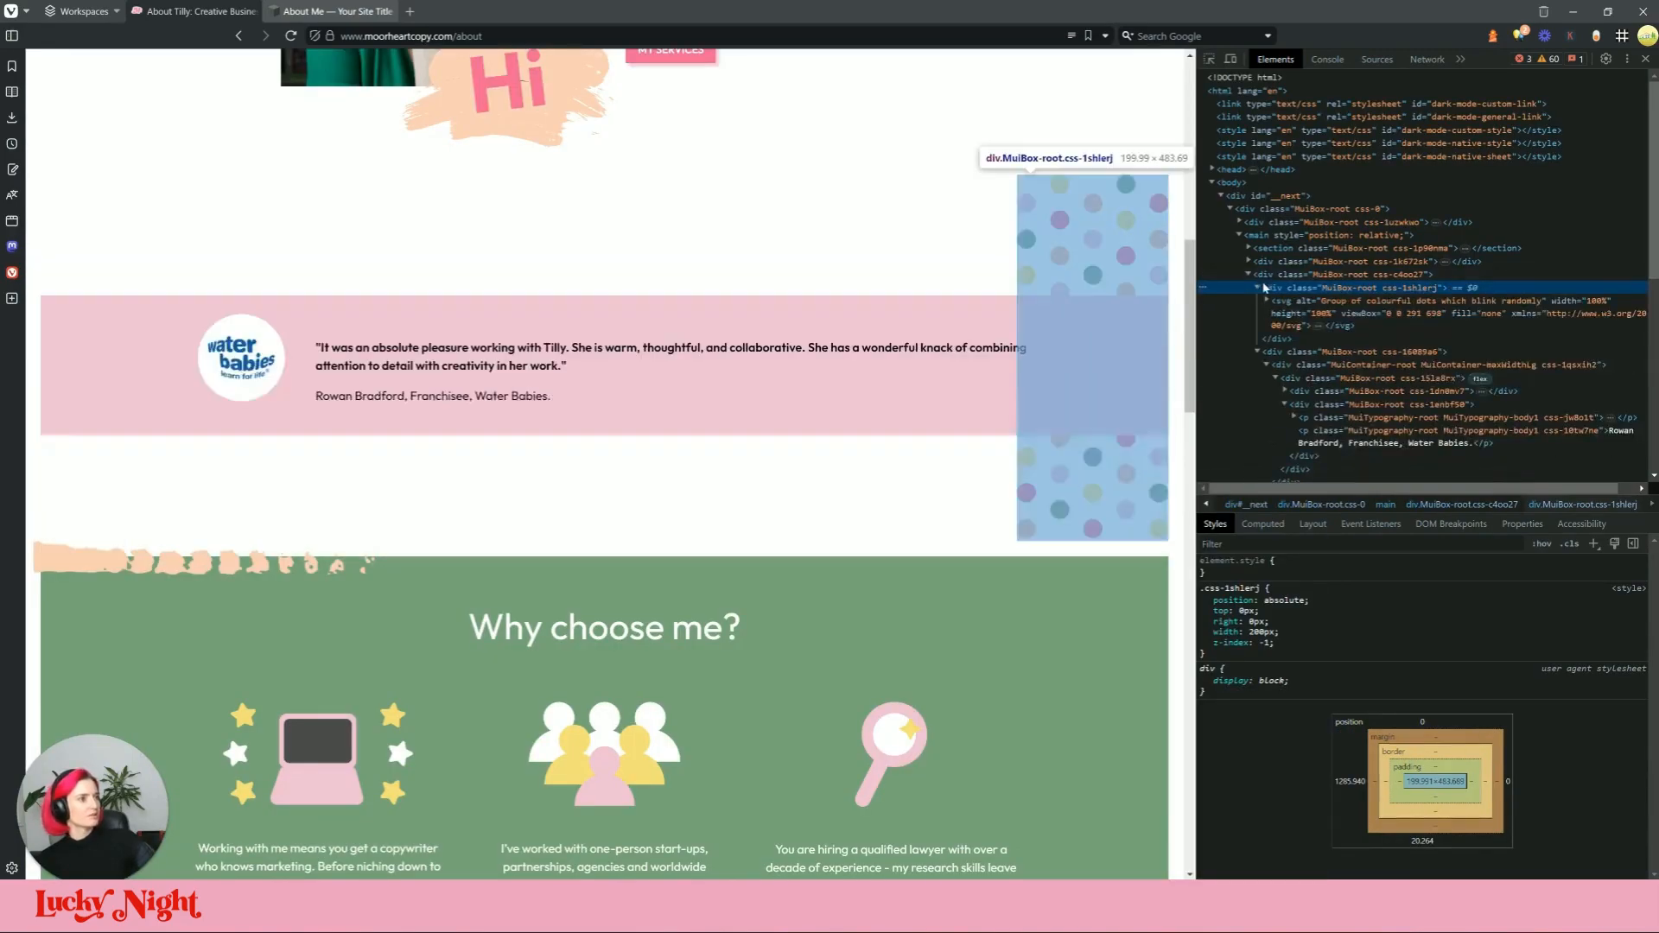
left_click(332, 11)
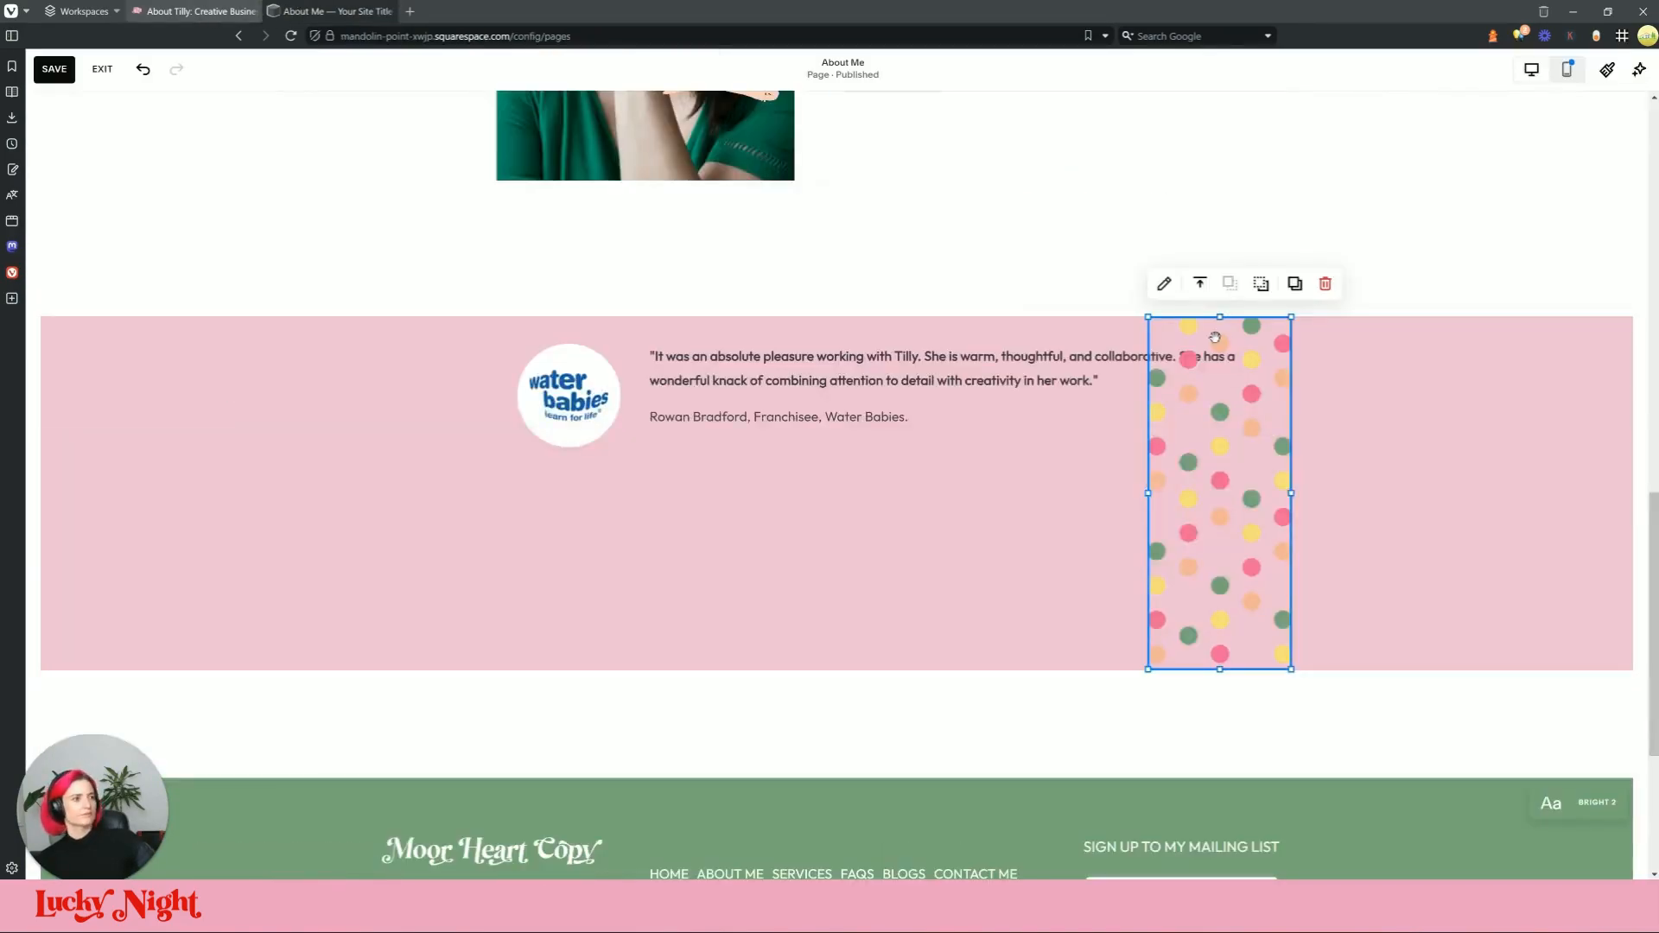
Step: Add style="max-width: 200px; float: right;" to the code block's svg tag
double_click(1201, 329)
left_click(1284, 407)
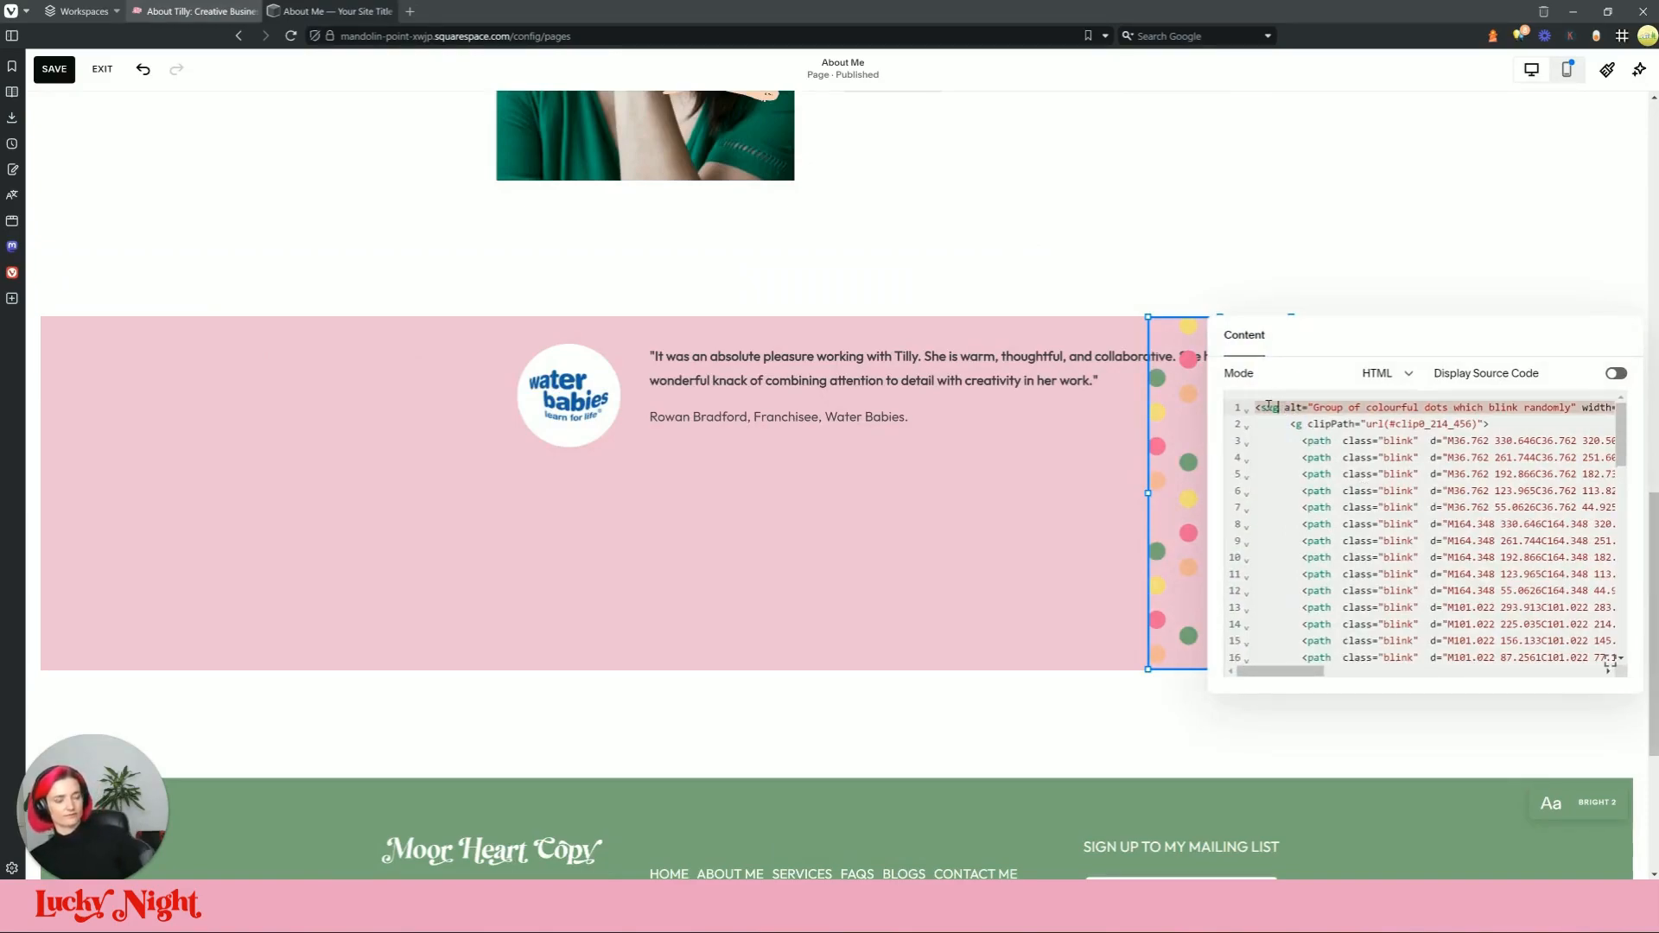
type("style=\"max-width: 200px; float: right;\" alt=\"Group of col")
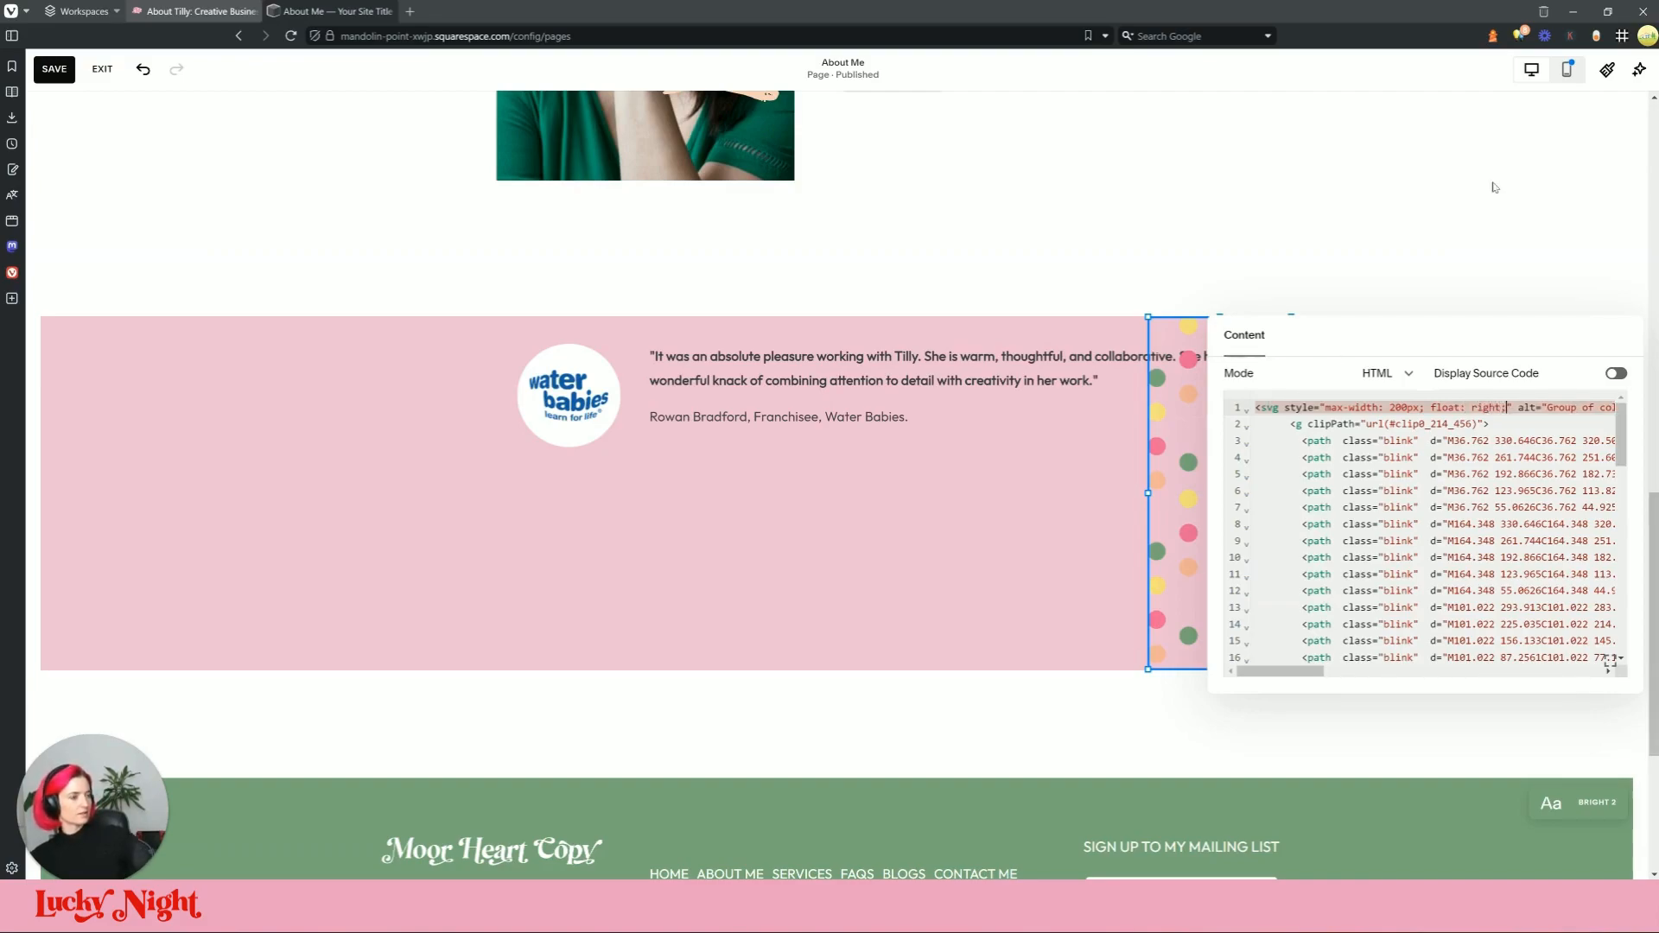
left_click(1374, 277)
Step: Move and resize the dot block against the testimonial section's right edge
left_click_drag(1249, 388, 1411, 334)
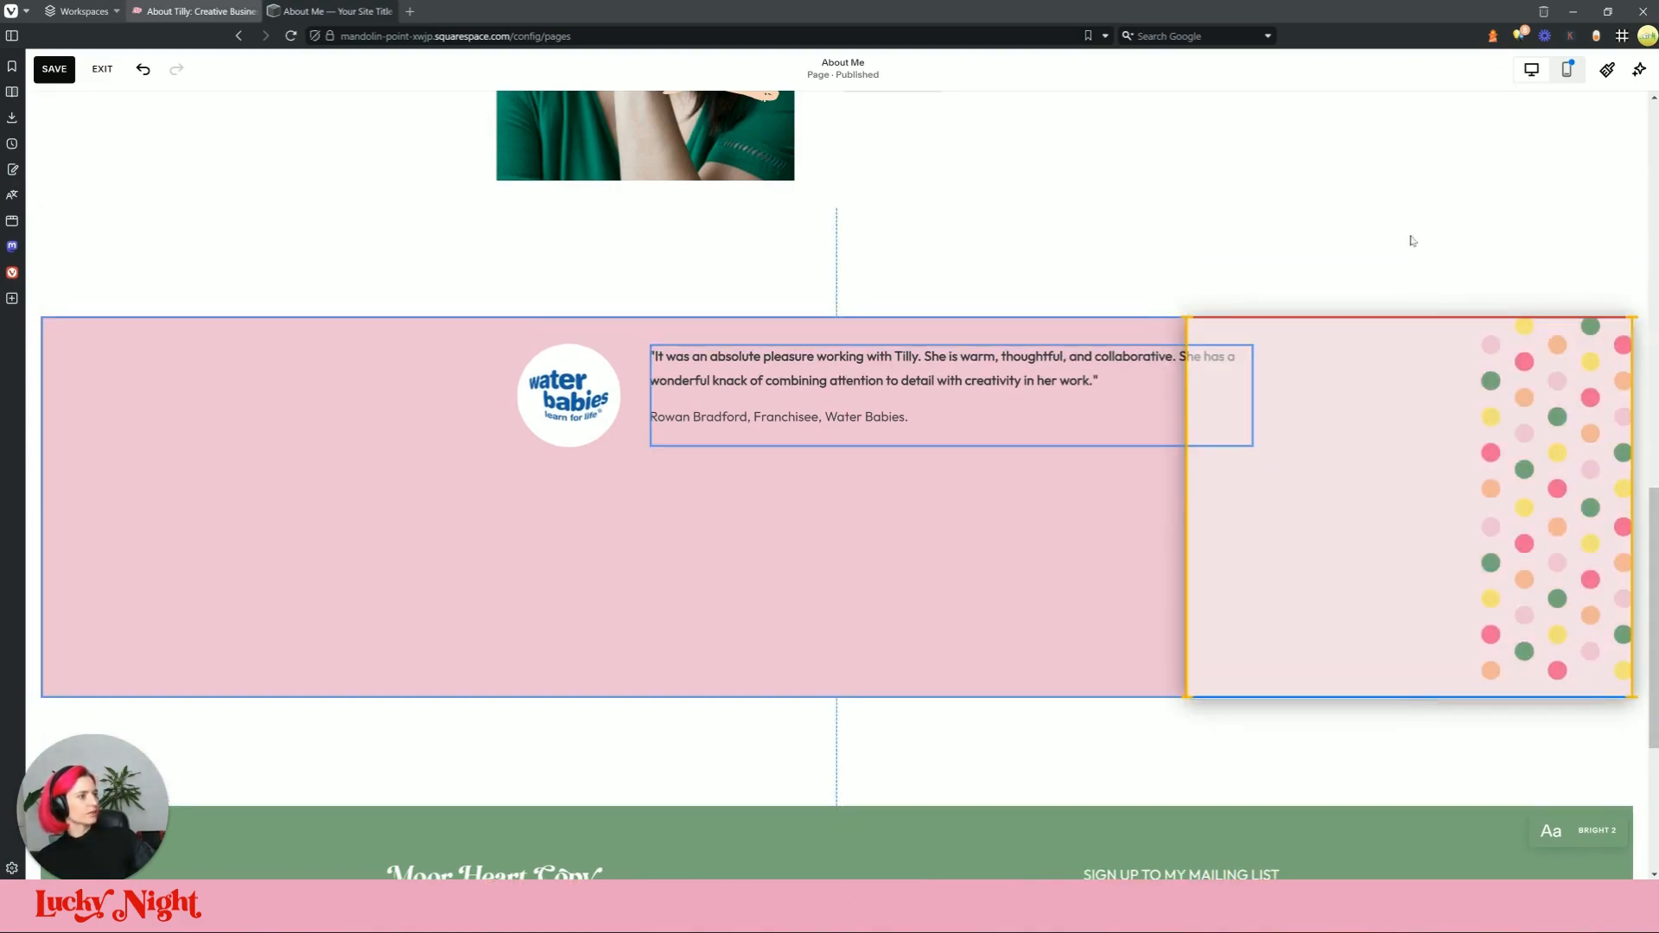
left_click_drag(1630, 317, 1649, 352)
left_click_drag(1545, 380, 1503, 380)
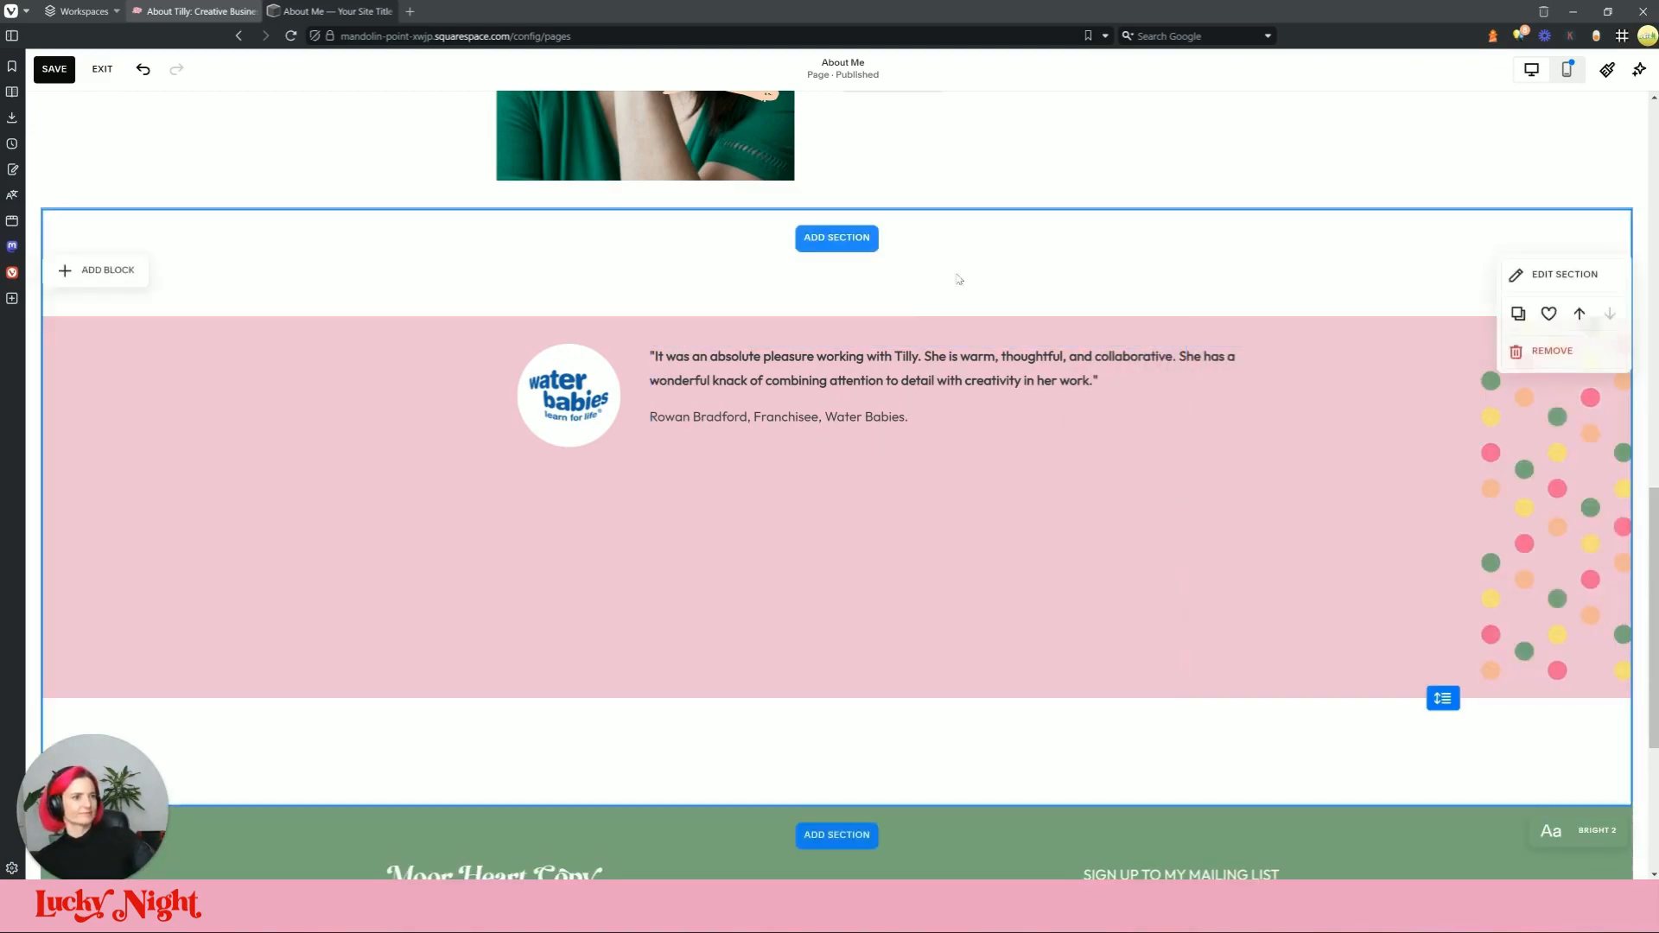
Step: Turn off Fill Screen for the testimonial section and drag its edge up to shorten it
left_click(1522, 274)
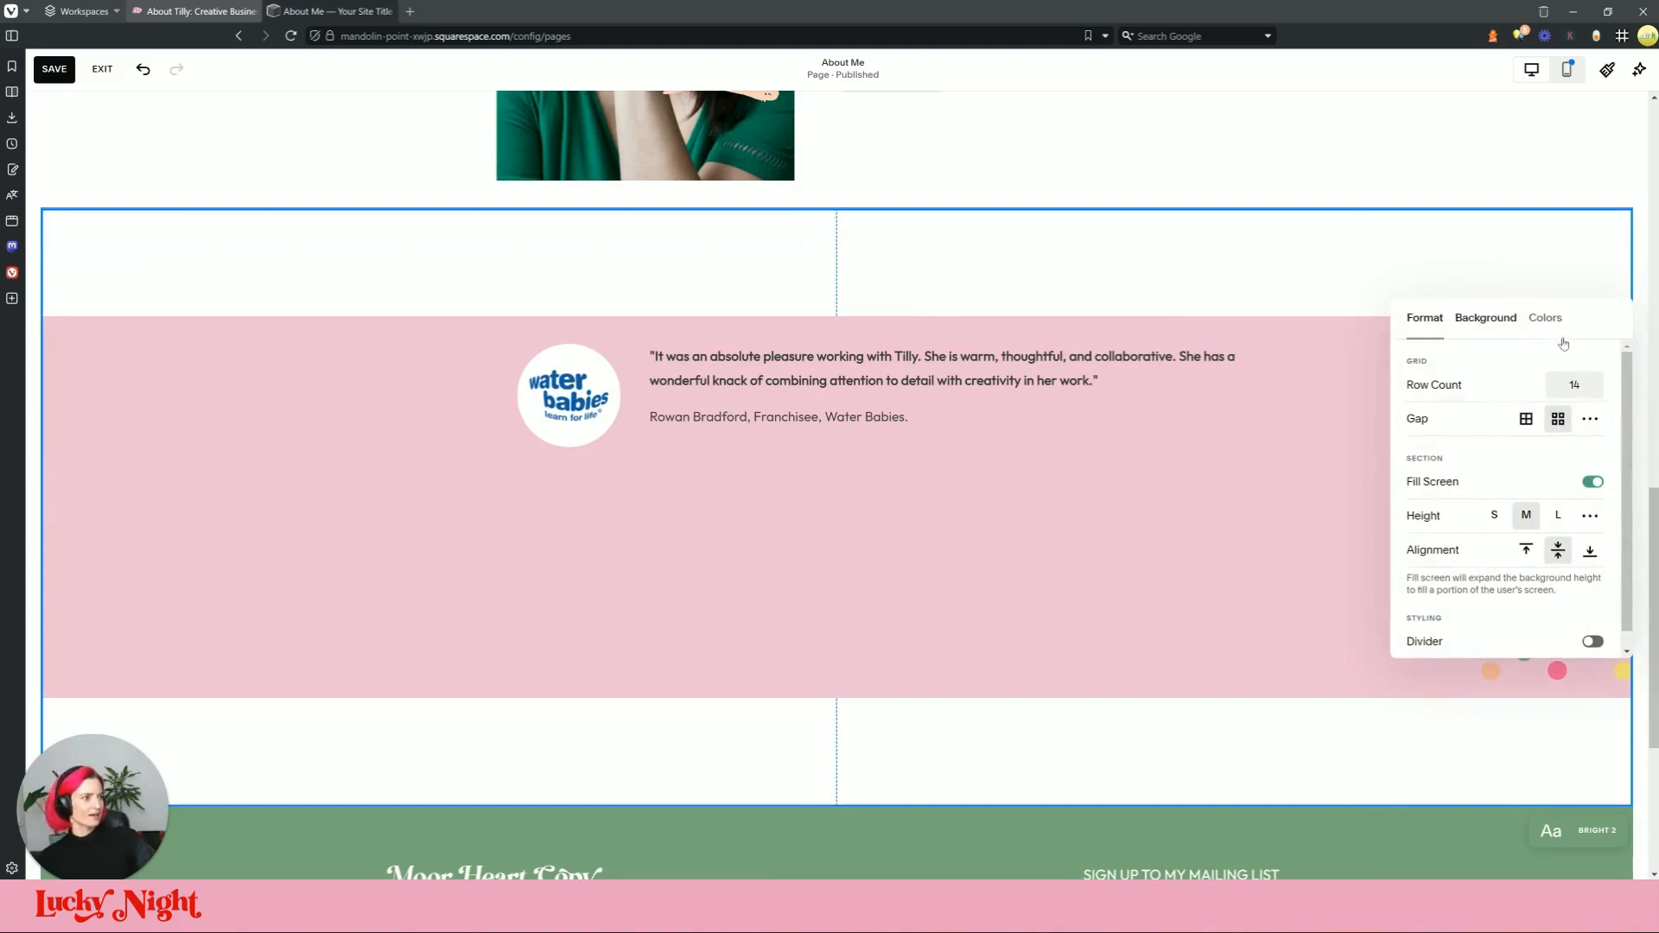
left_click(1592, 483)
left_click(1192, 271)
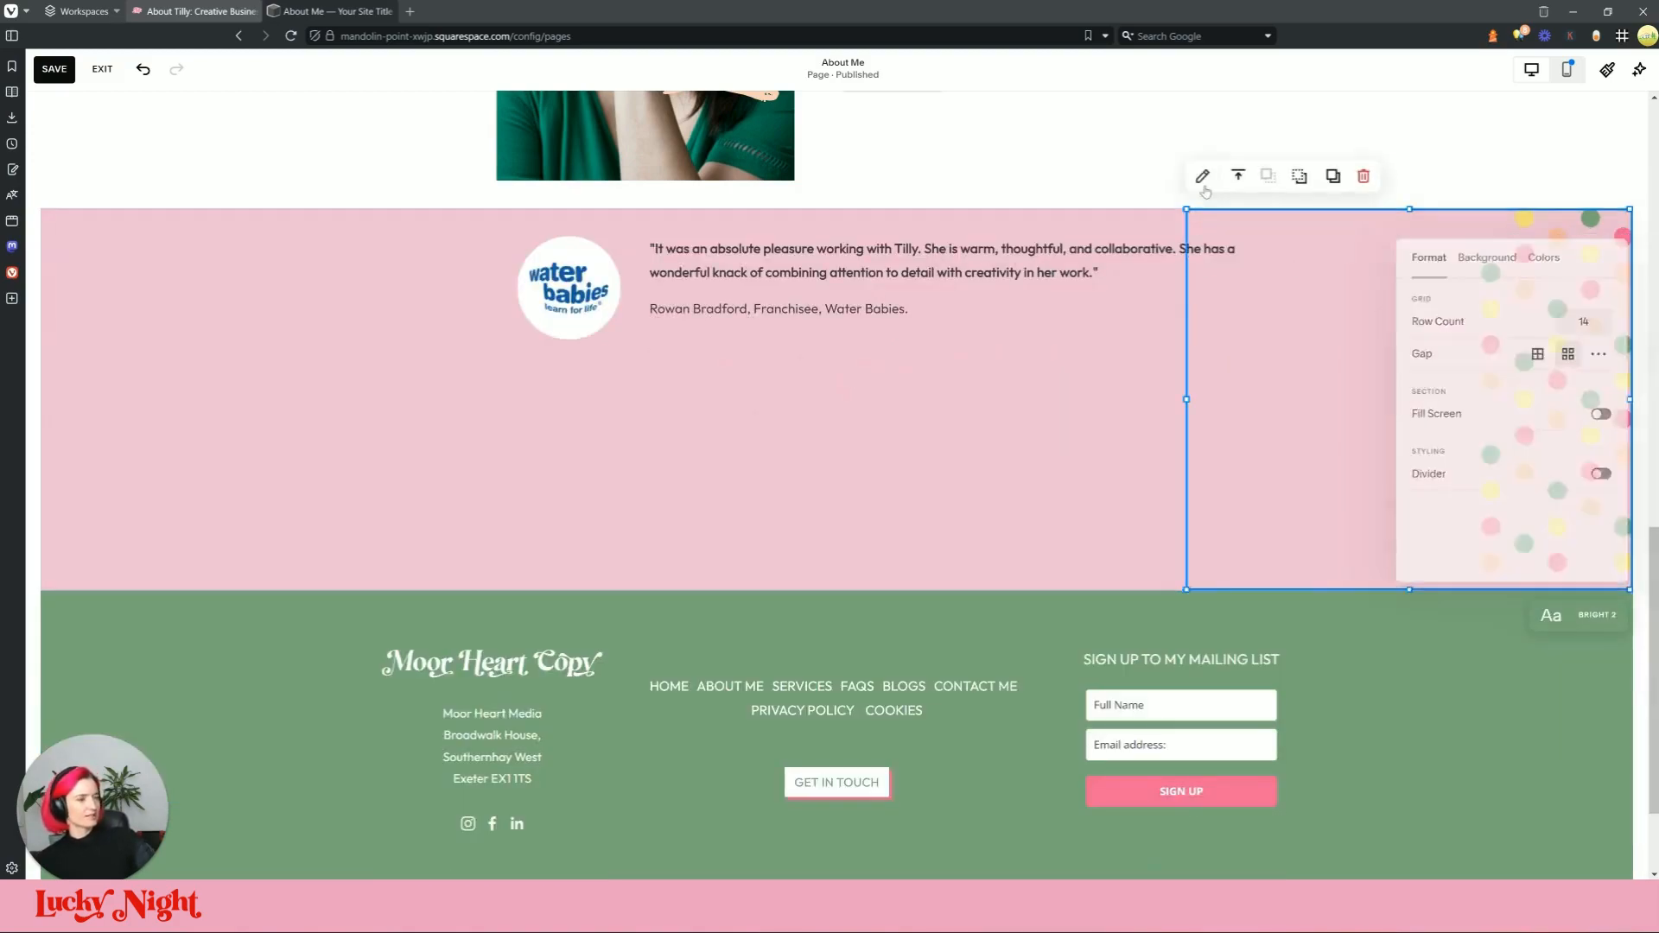
left_click_drag(855, 588, 837, 366)
Step: Move the pink band down a row and narrow and reposition the dot block
left_click(1603, 386)
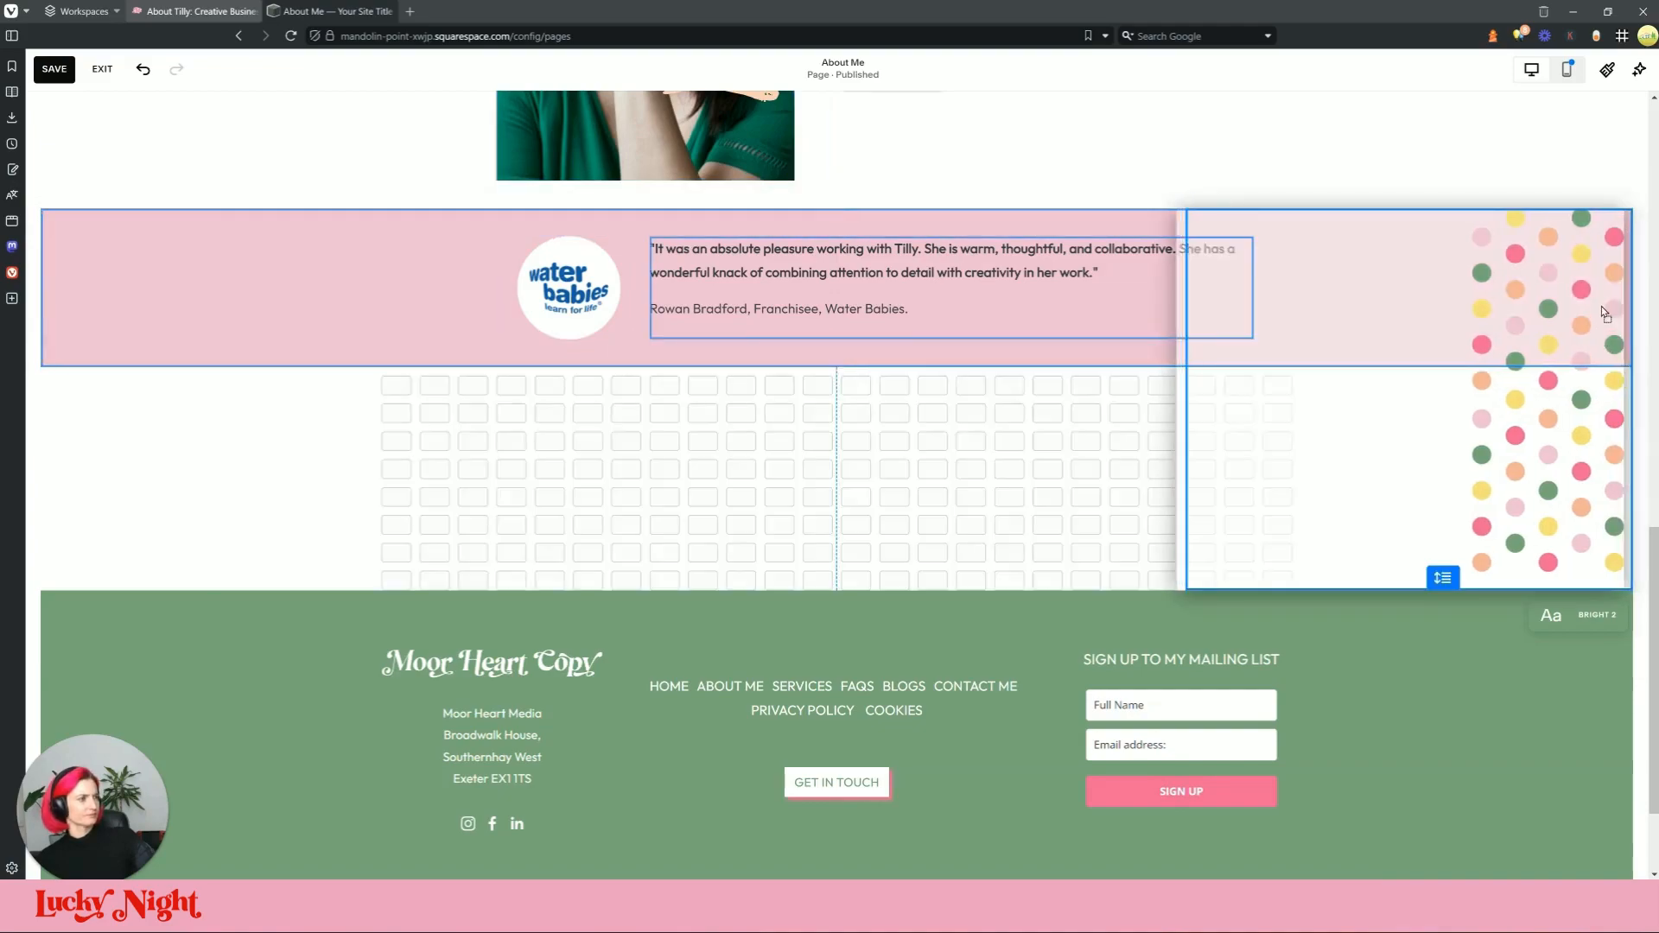
left_click(782, 301)
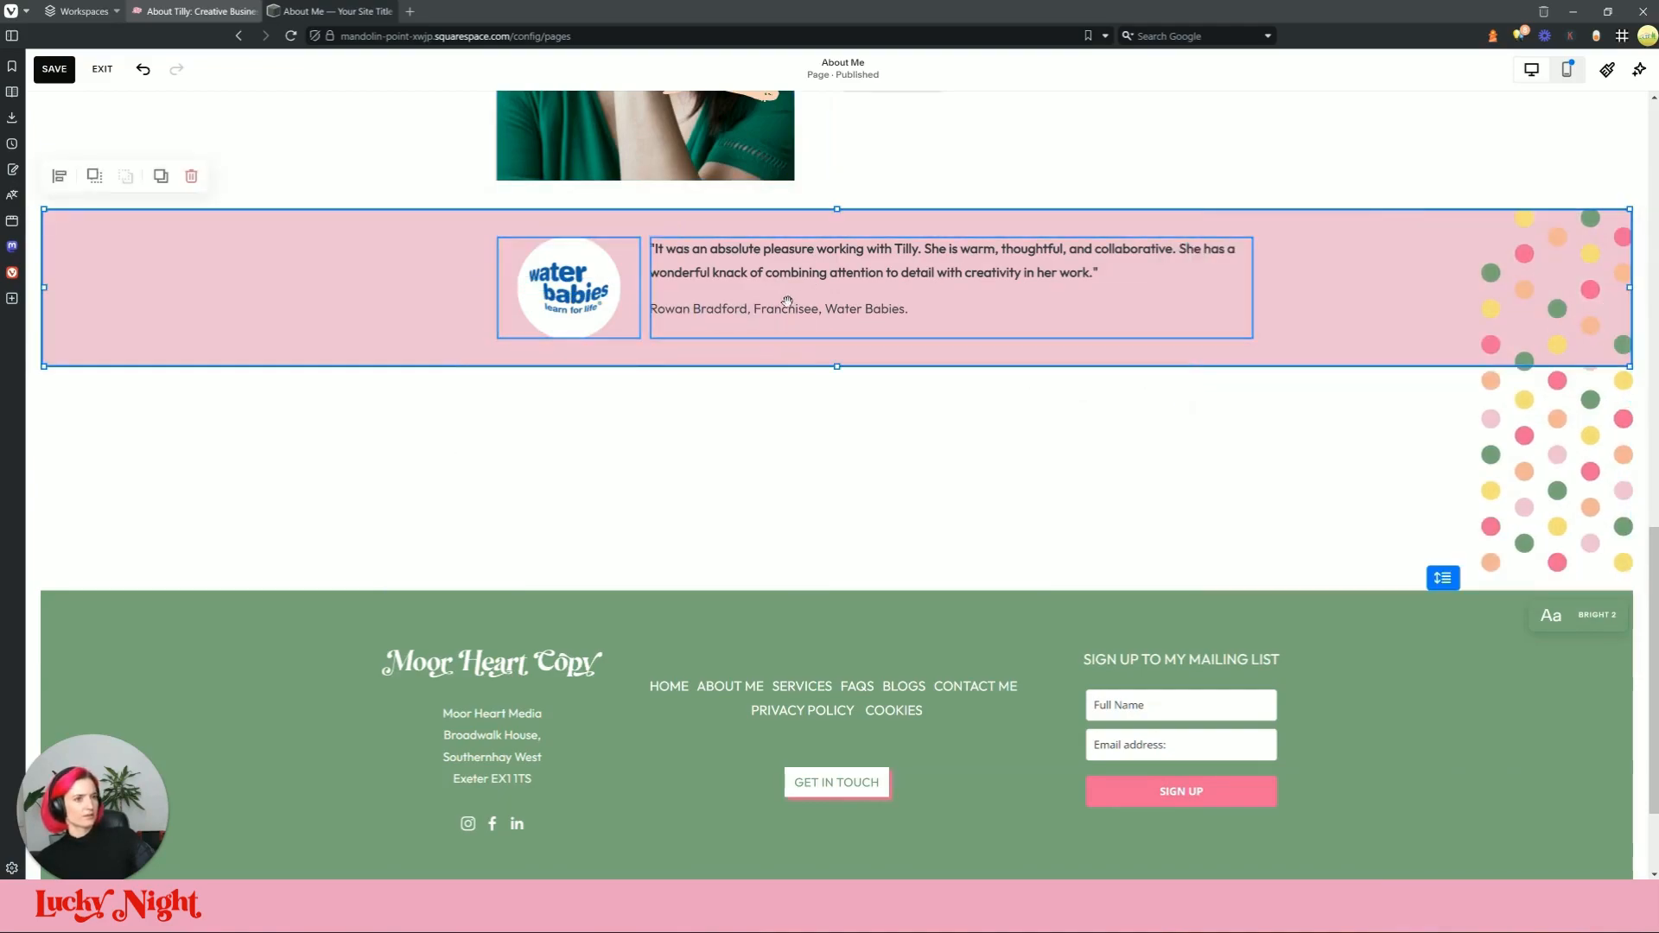
left_click_drag(776, 305, 783, 365)
left_click(1425, 529)
left_click_drag(1426, 528, 1425, 530)
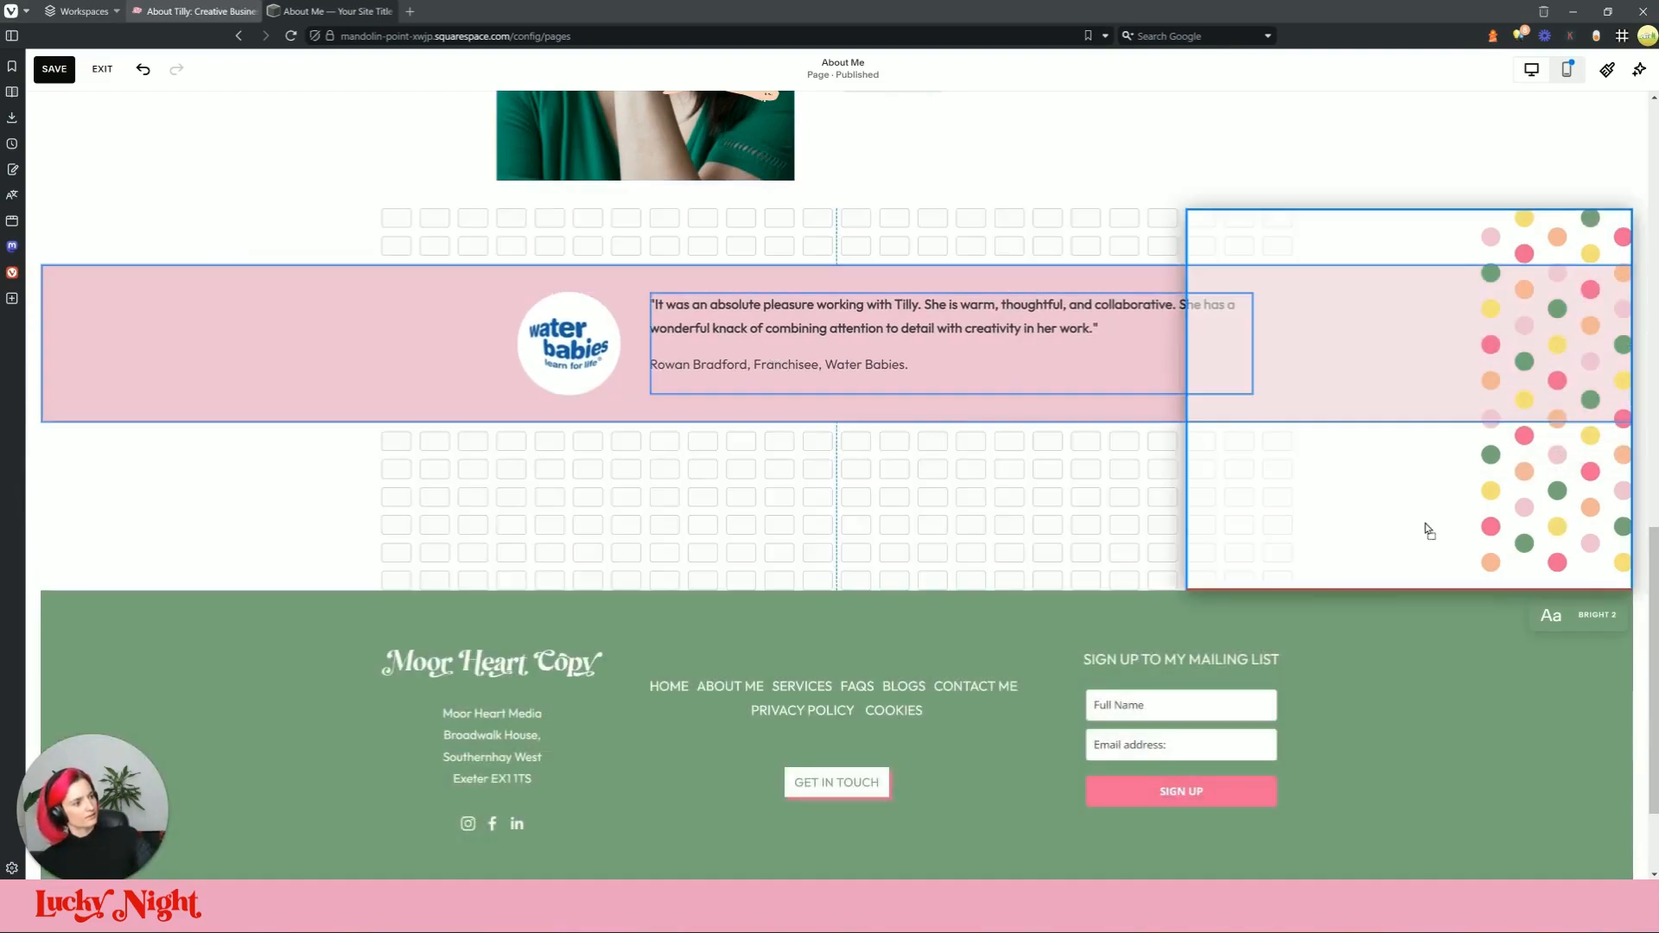
left_click_drag(1422, 472, 1421, 474)
left_click_drag(1187, 589, 1403, 490)
left_click_drag(1533, 556, 1460, 208)
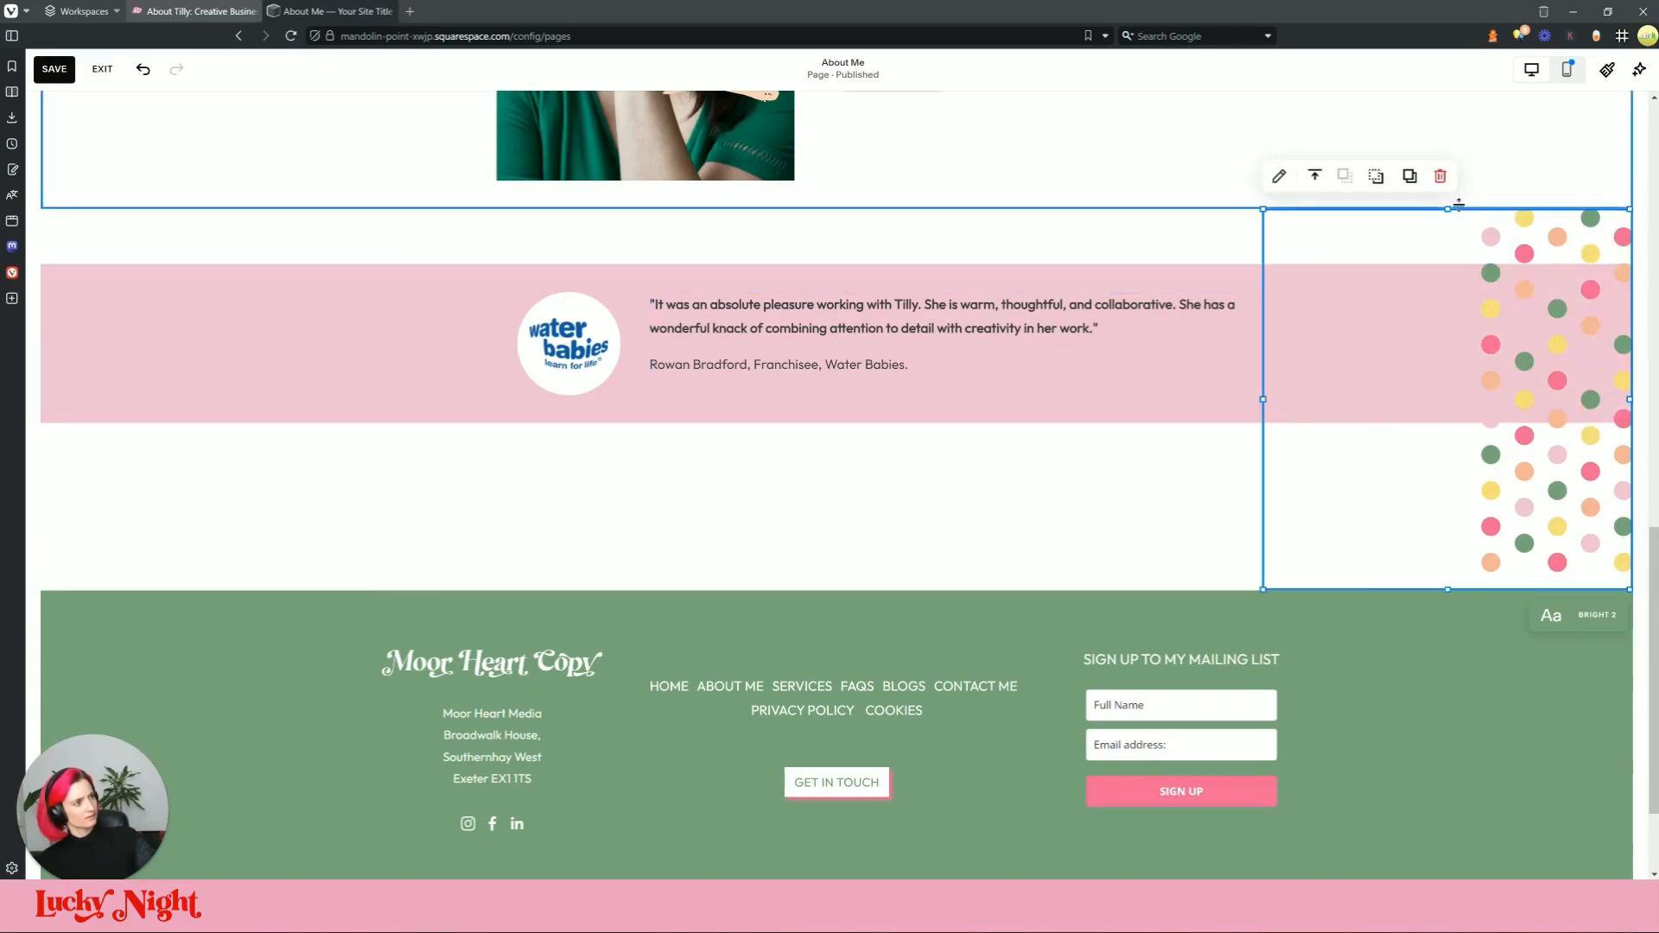
left_click_drag(1455, 295, 1287, 438)
Step: Nudge the pink band down and send the dot block backward behind it
left_click(1170, 490)
scroll(1171, 491, "up", 3)
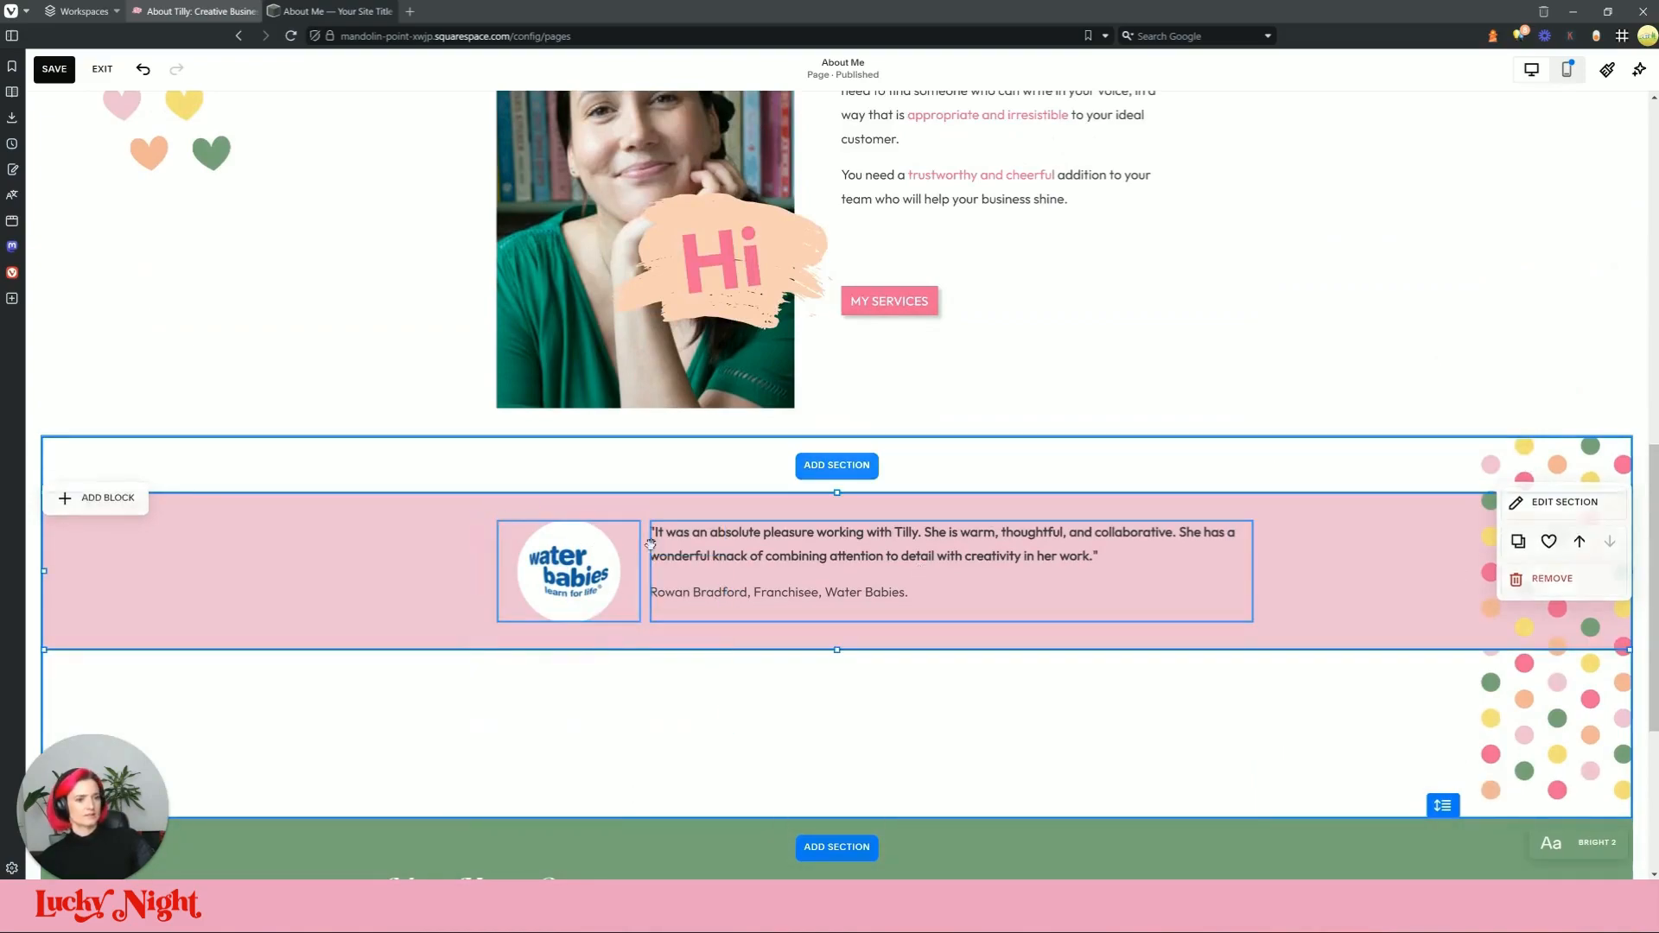
left_click(672, 558)
left_click_drag(694, 577, 696, 613)
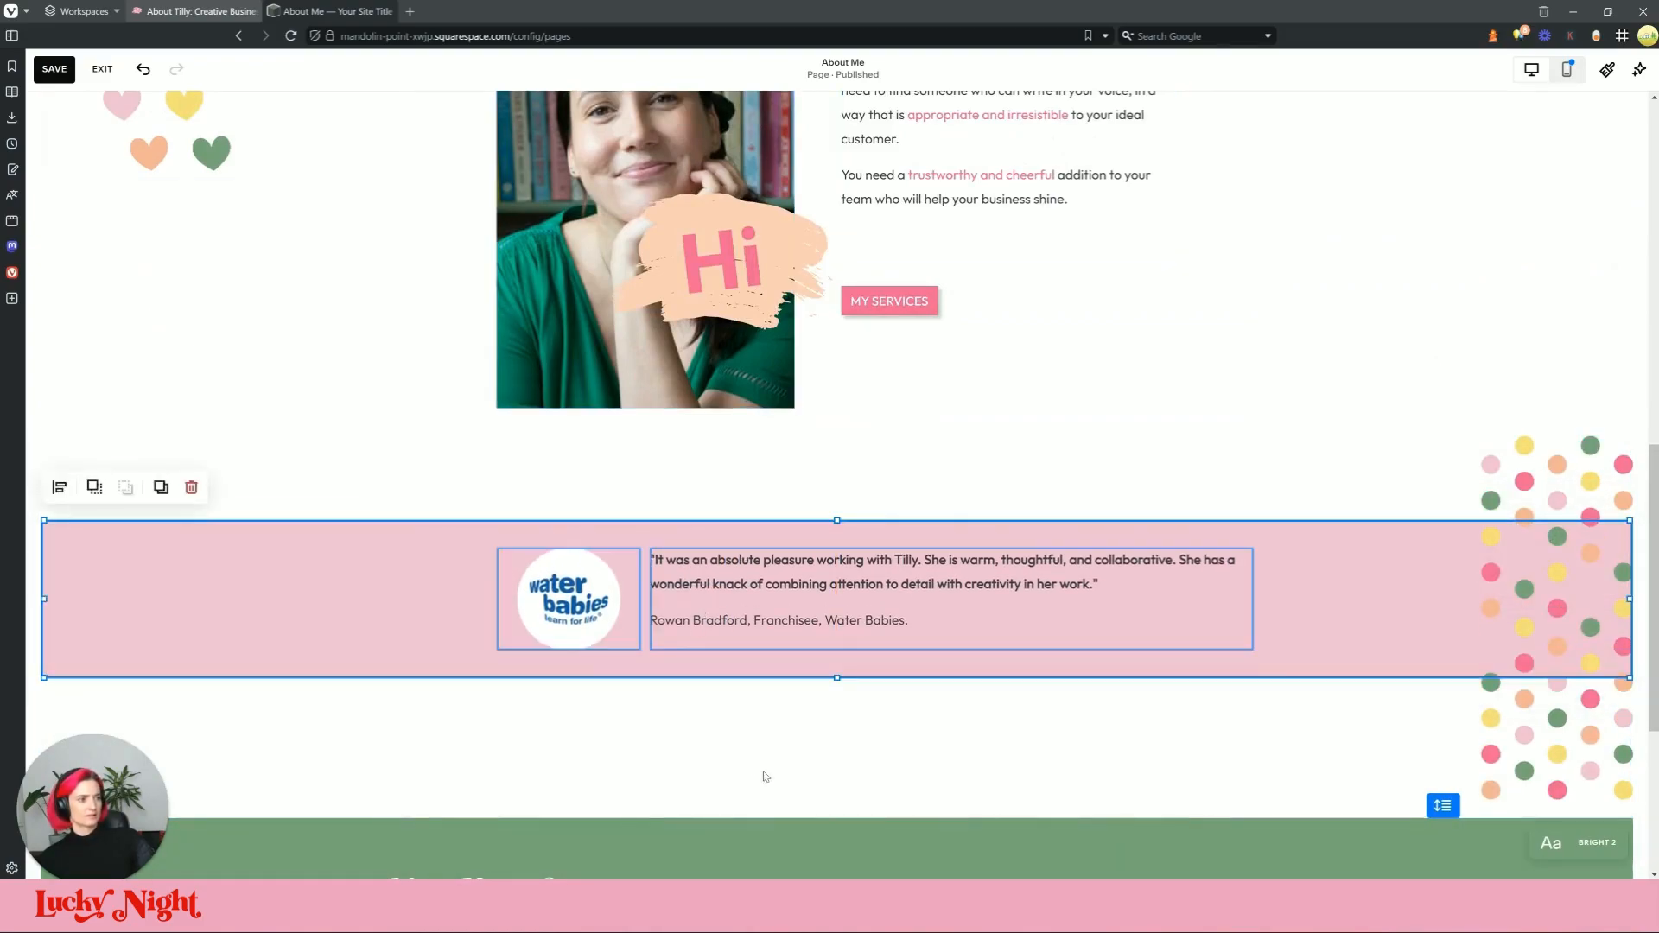
left_click(837, 685)
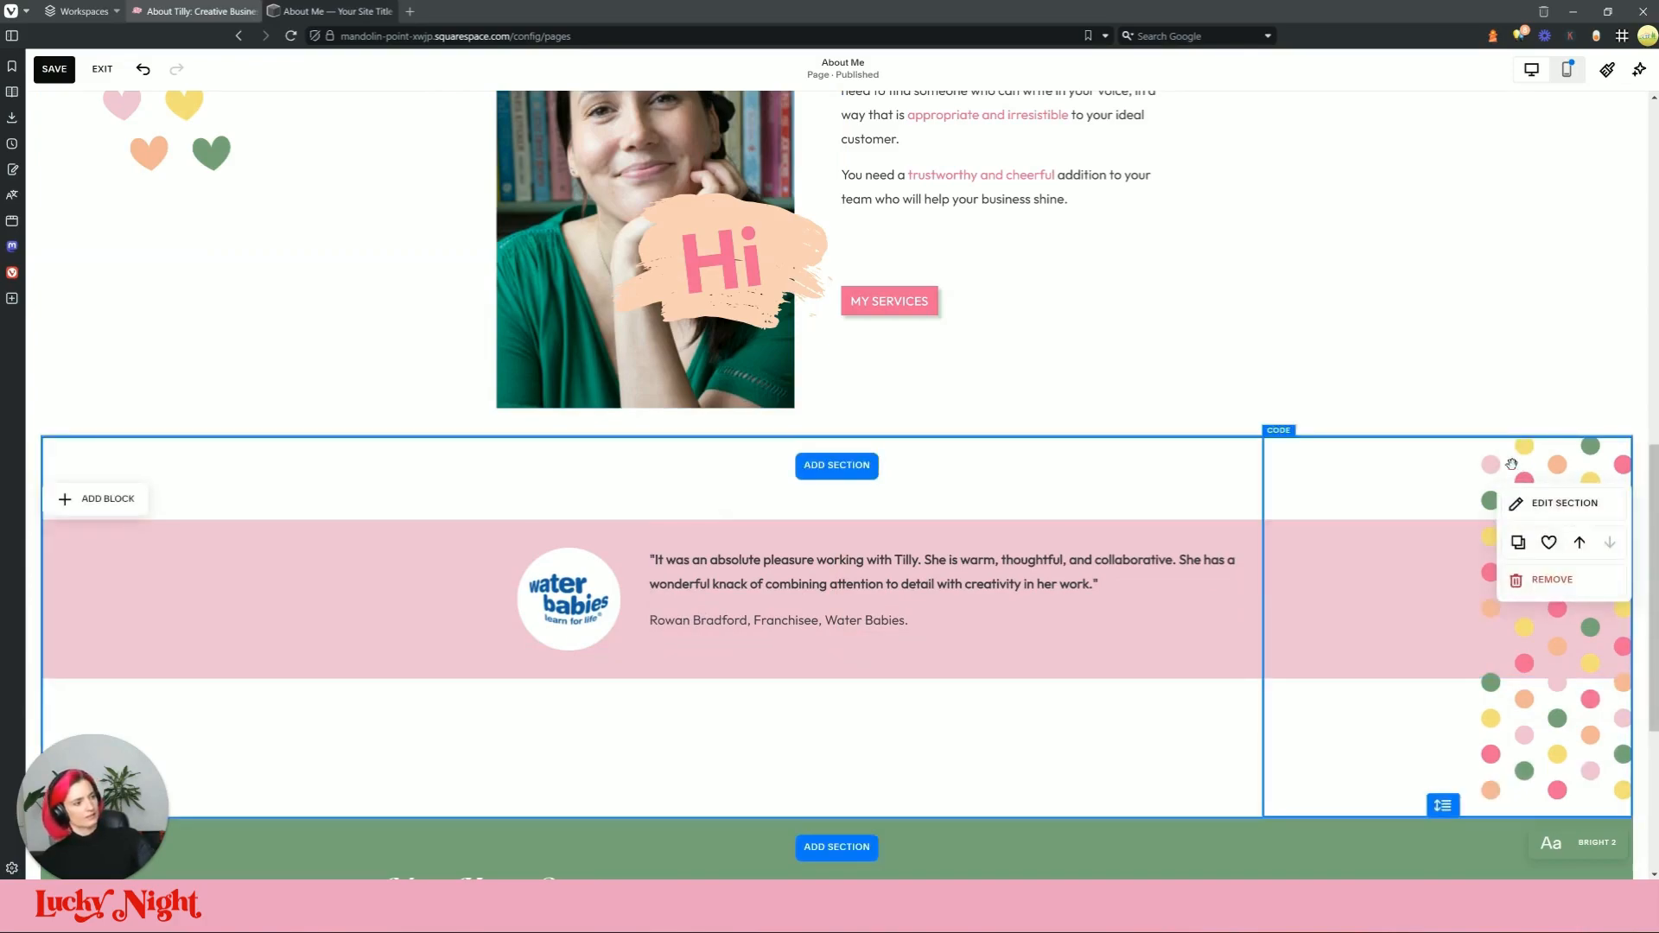
left_click(1560, 510)
left_click(1377, 406)
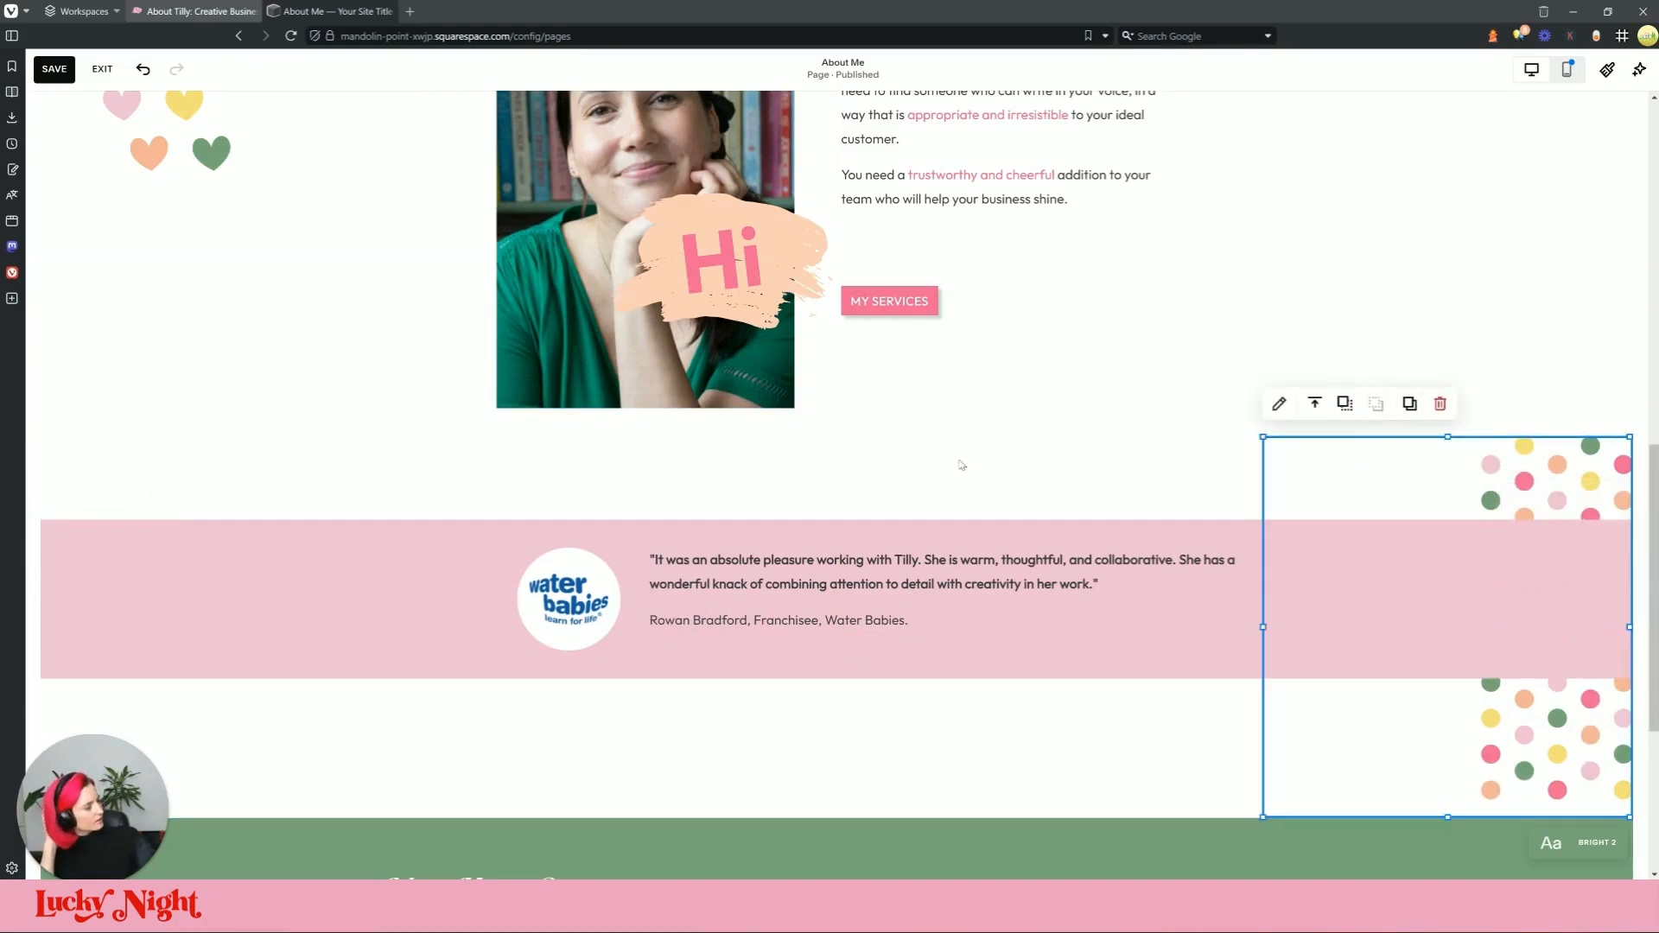
left_click(784, 750)
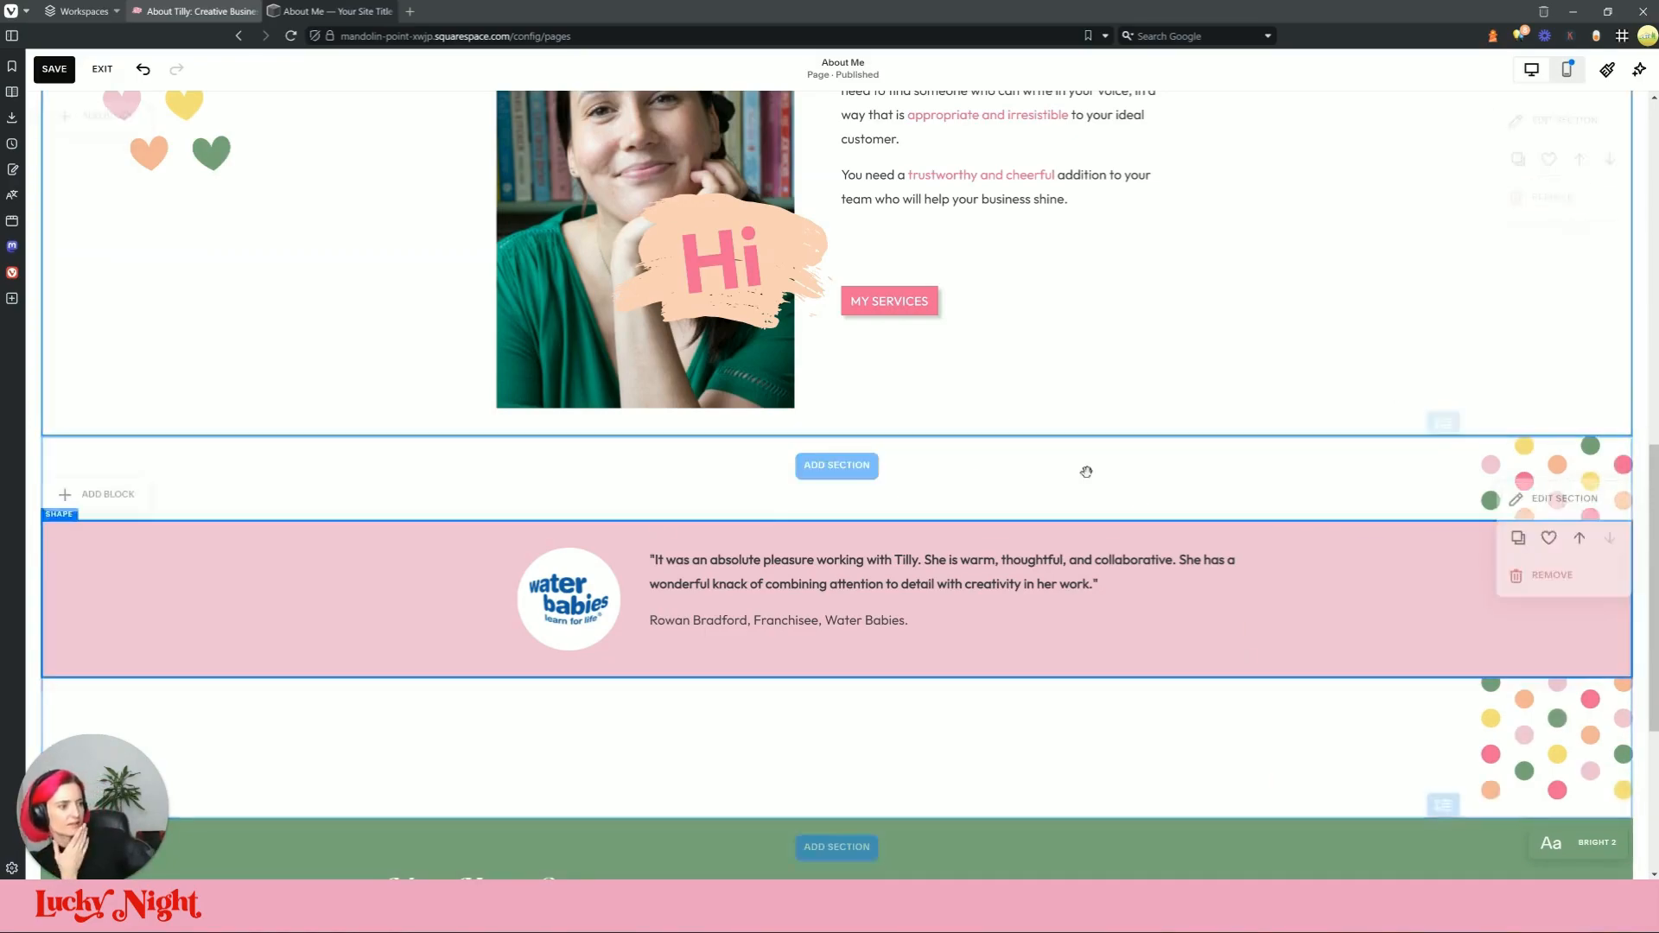
Step: Compare the testimonial band with the live About page, then return to the editor
scroll(660, 374, "down", 2)
left_click(275, 10)
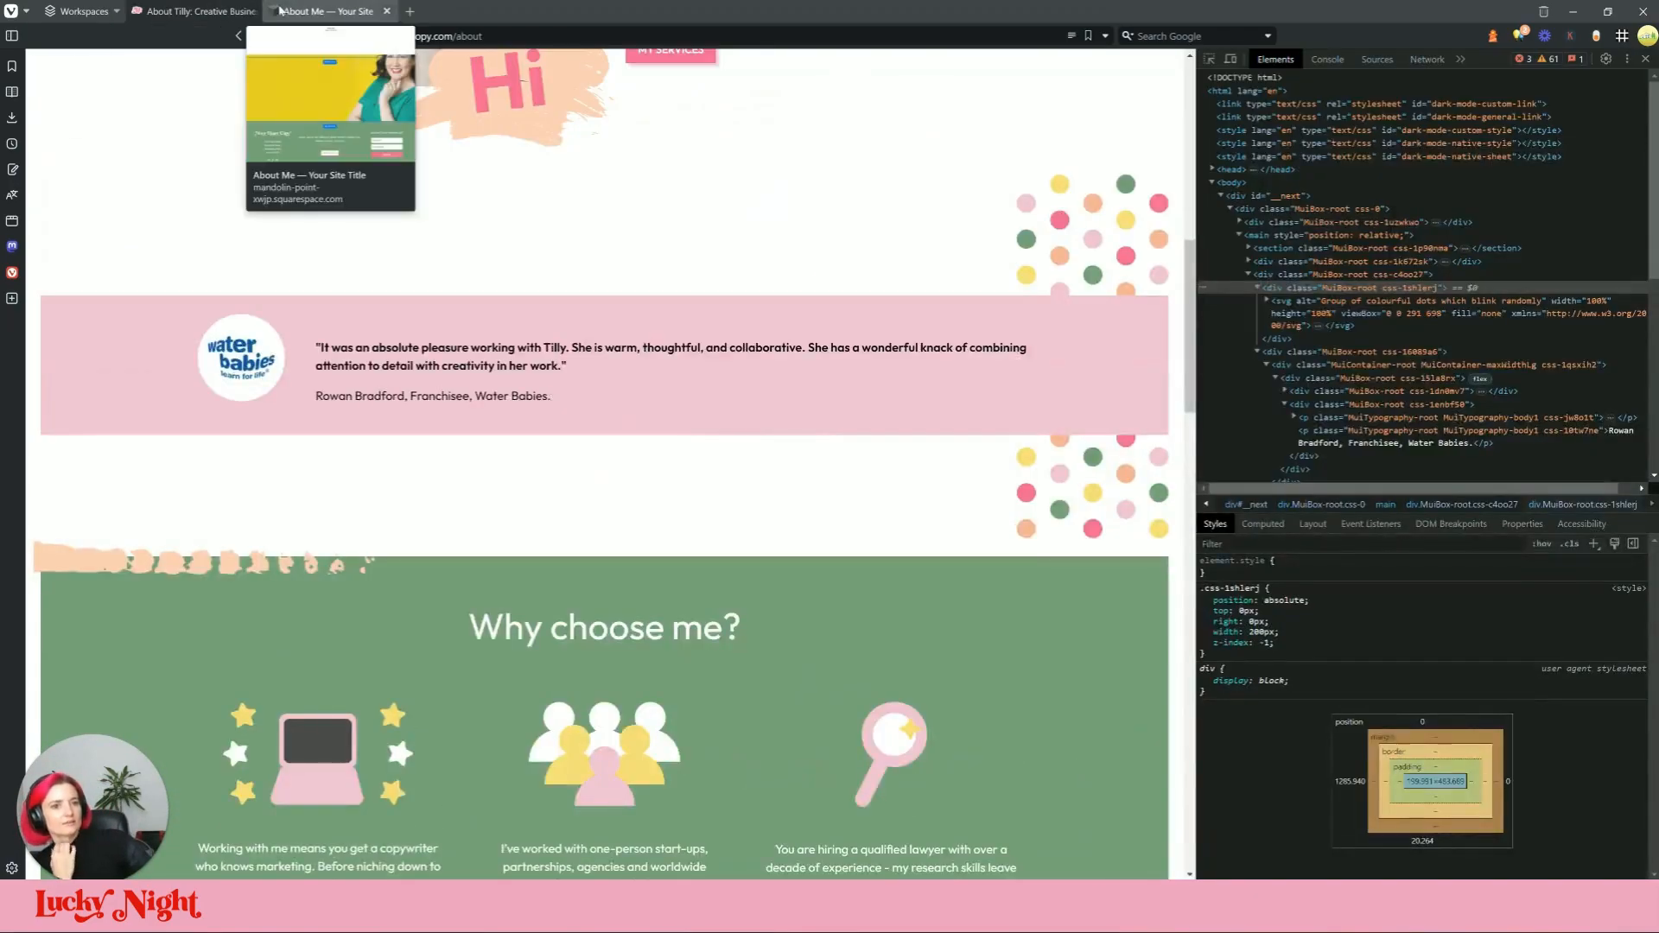
scroll(916, 582, "down", 3)
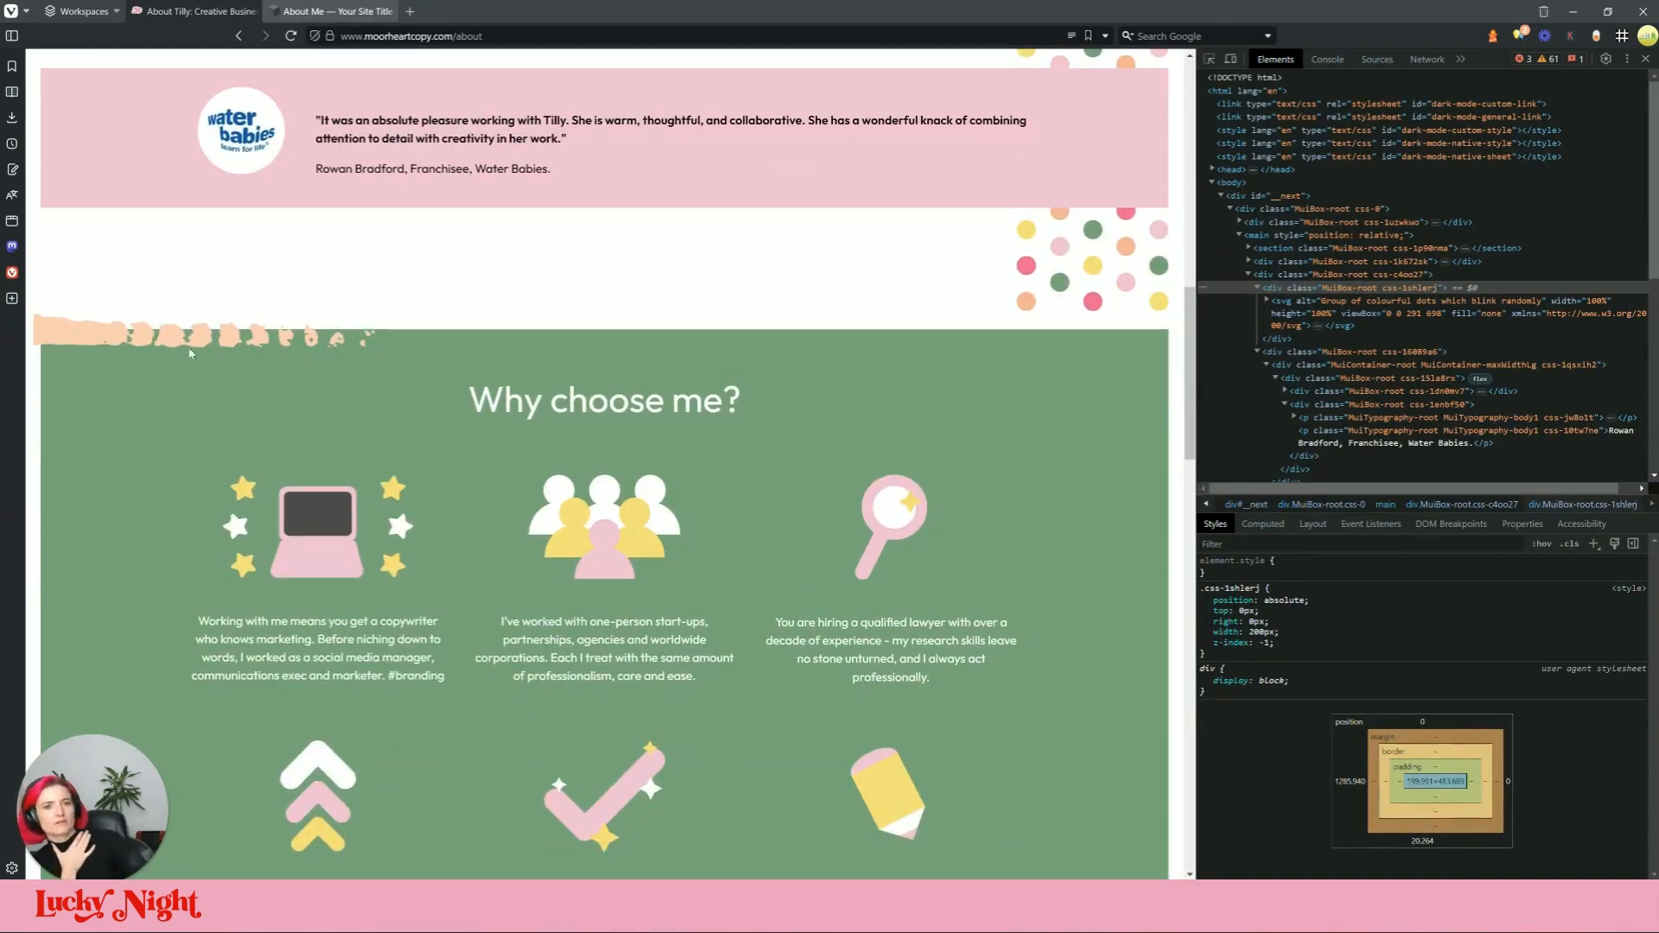
left_click(195, 10)
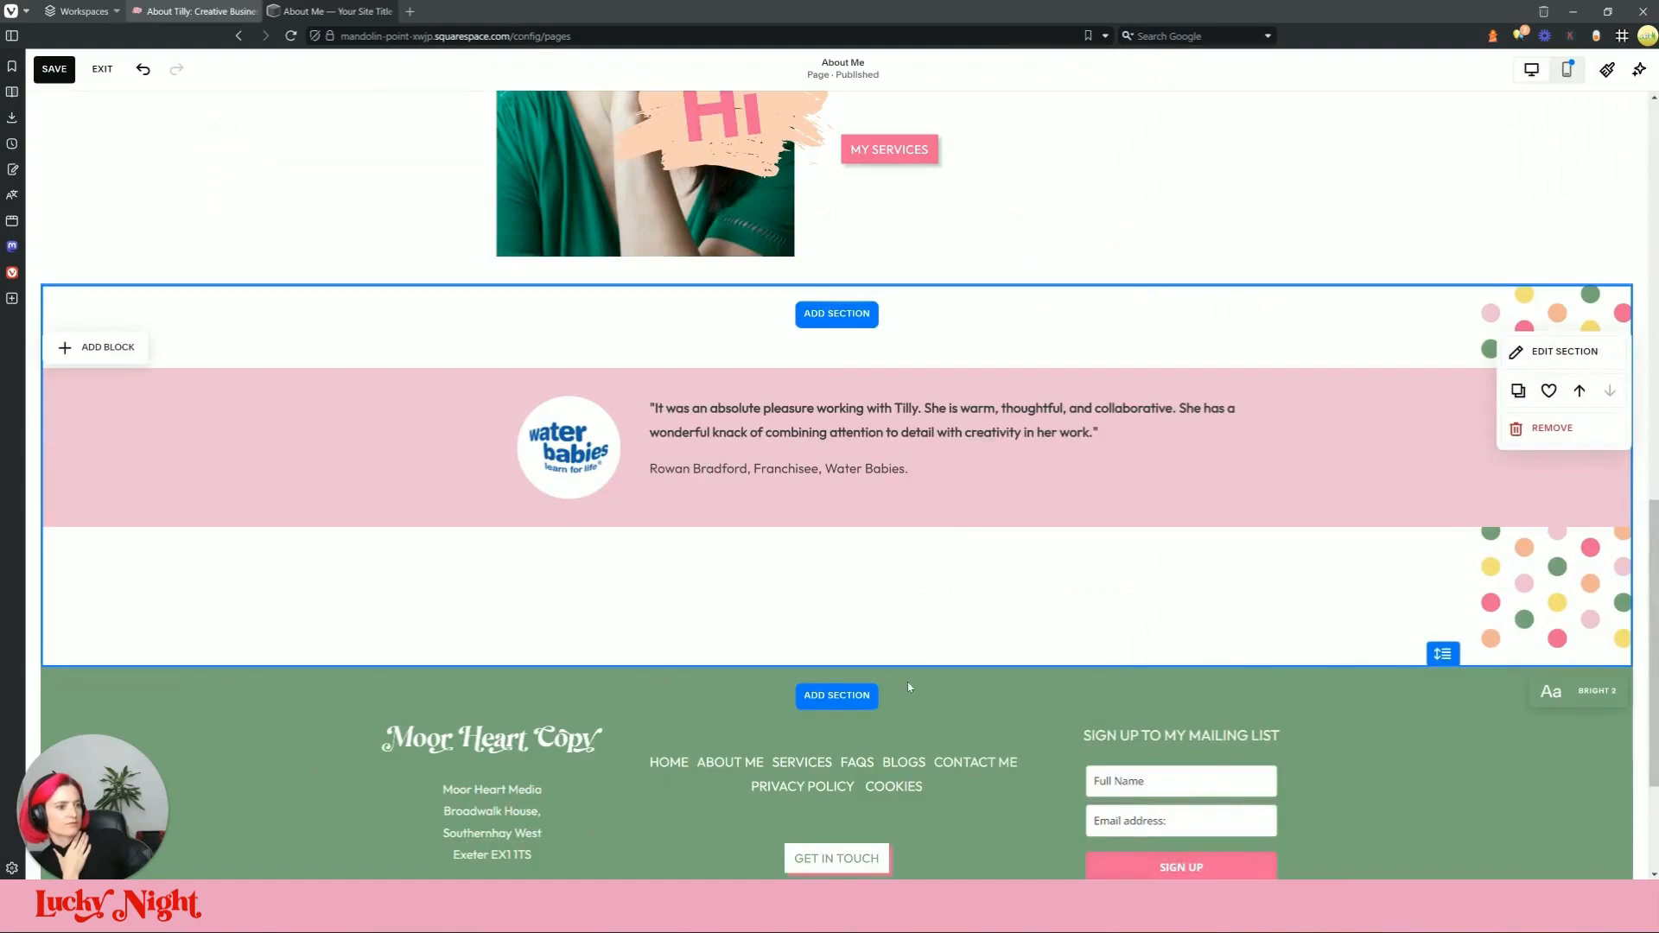
Step: Add a new section below the testimonial, turn off Fill Screen, and apply the Bright 2 theme
left_click(850, 693)
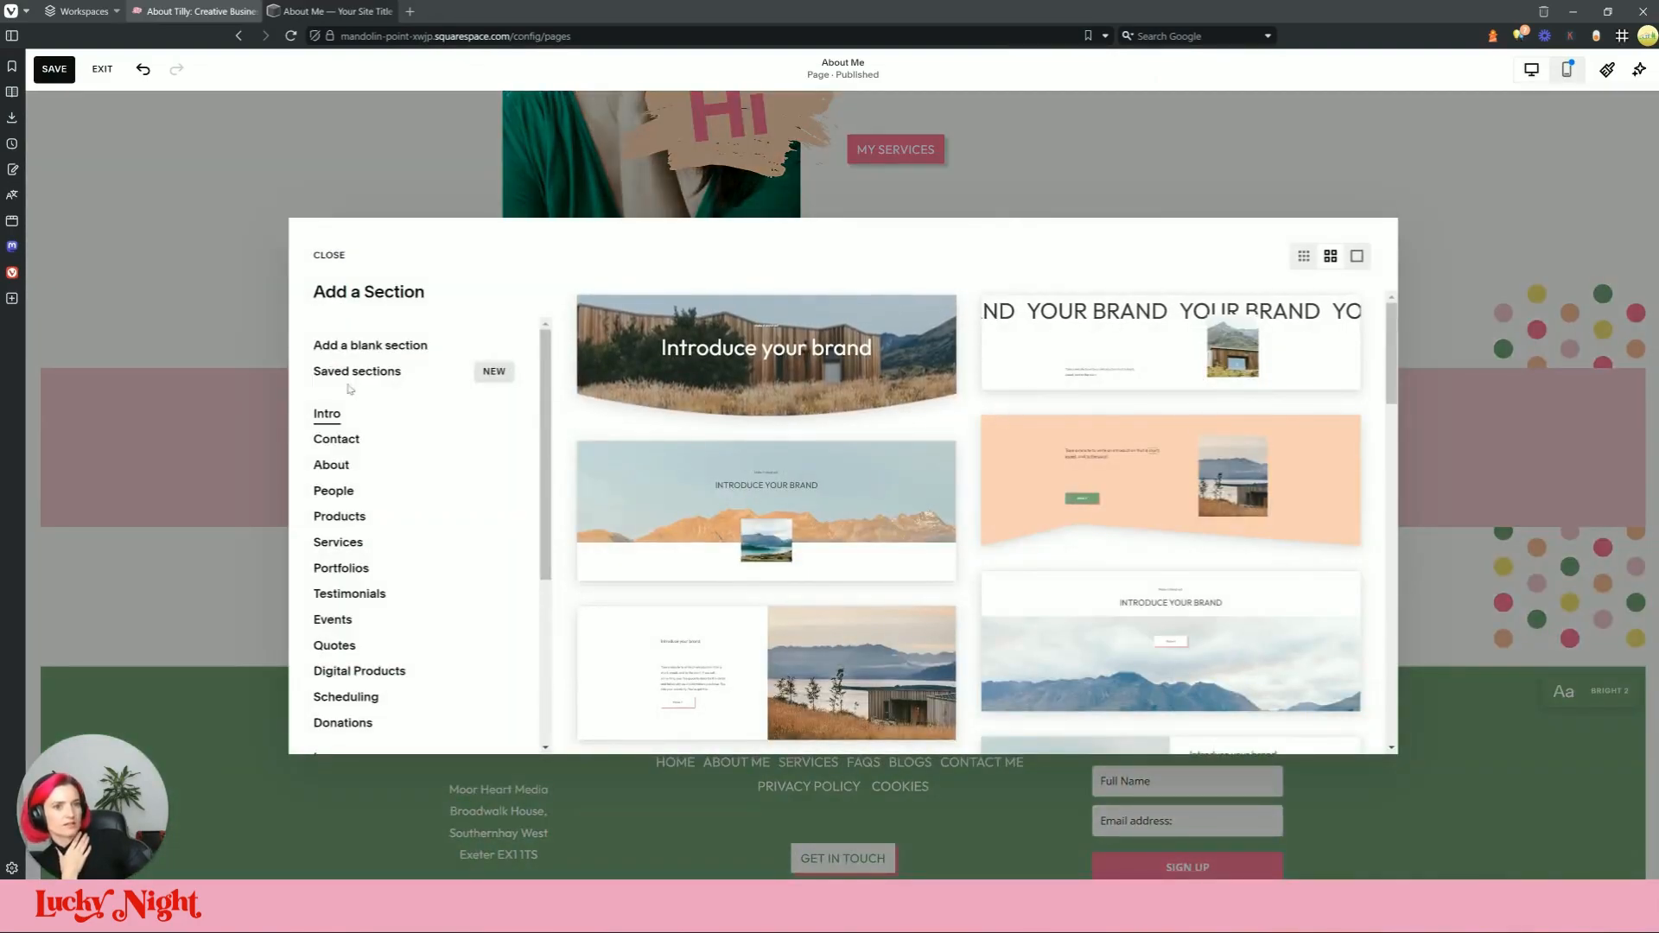
left_click(1277, 347)
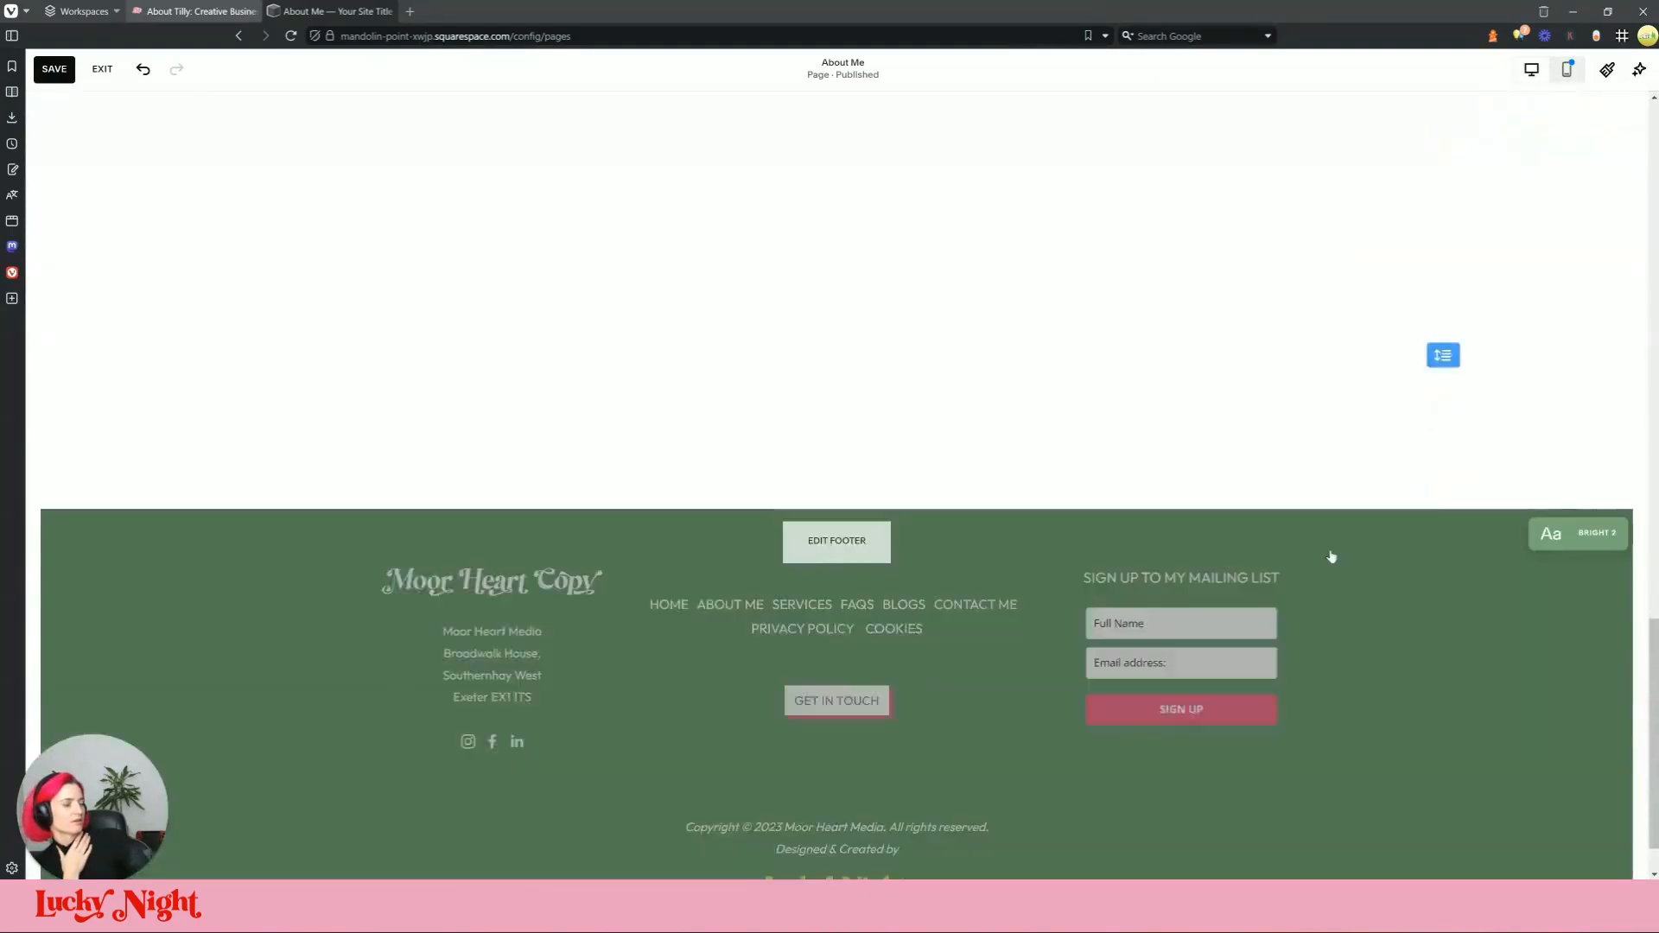
left_click(1561, 363)
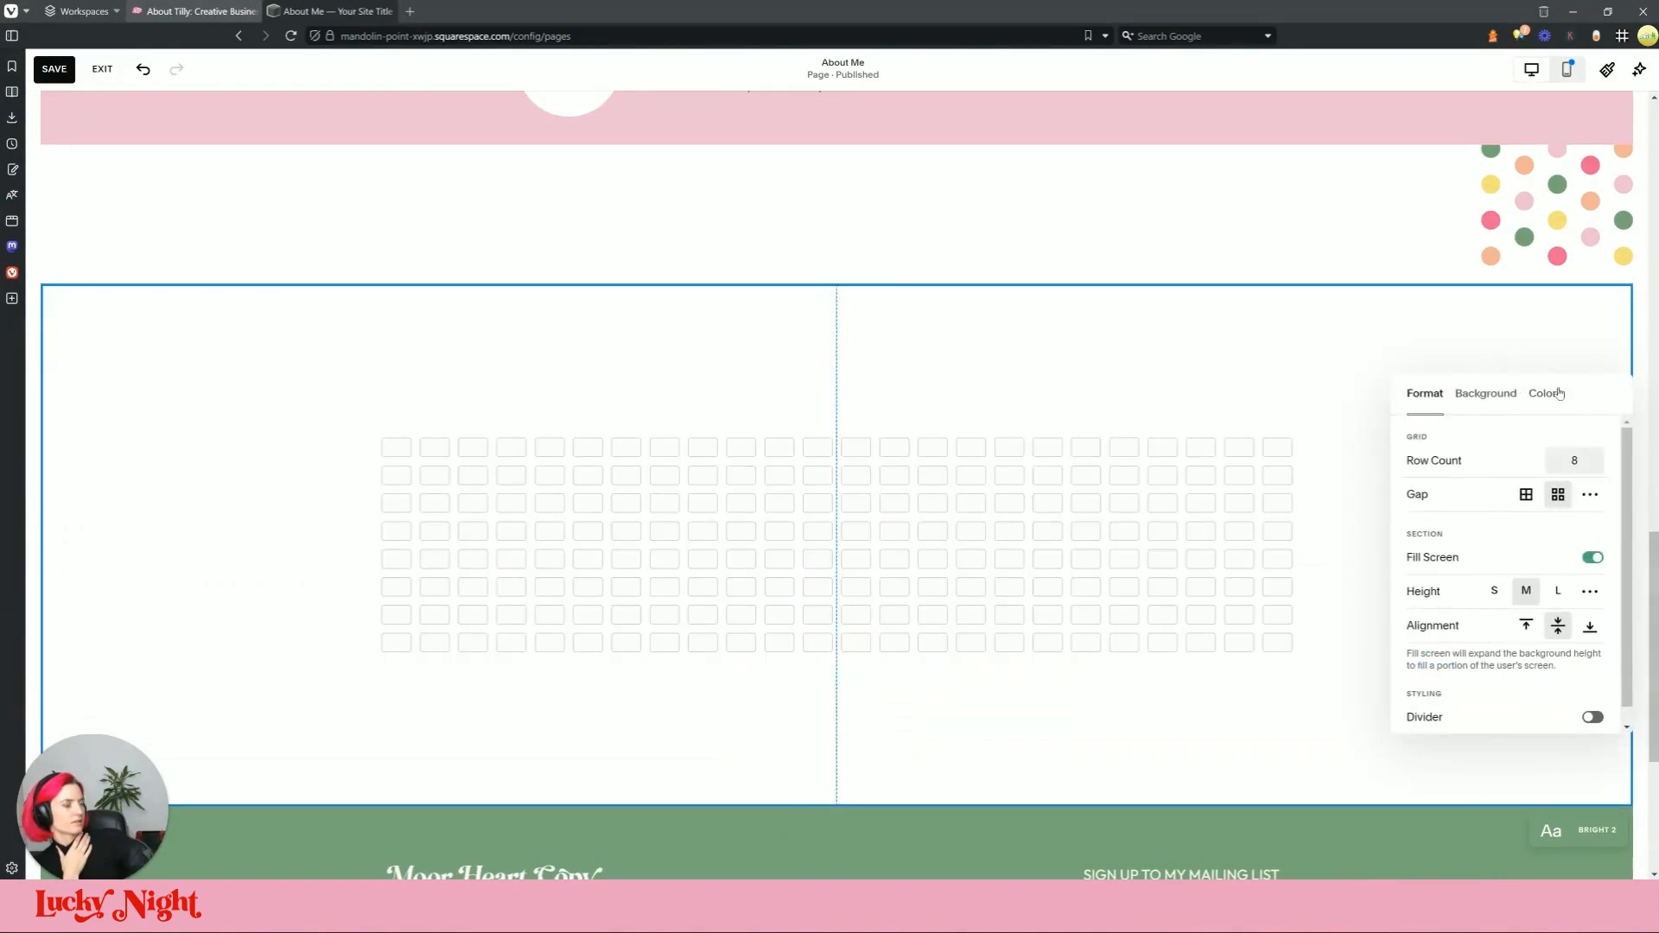
left_click(1594, 558)
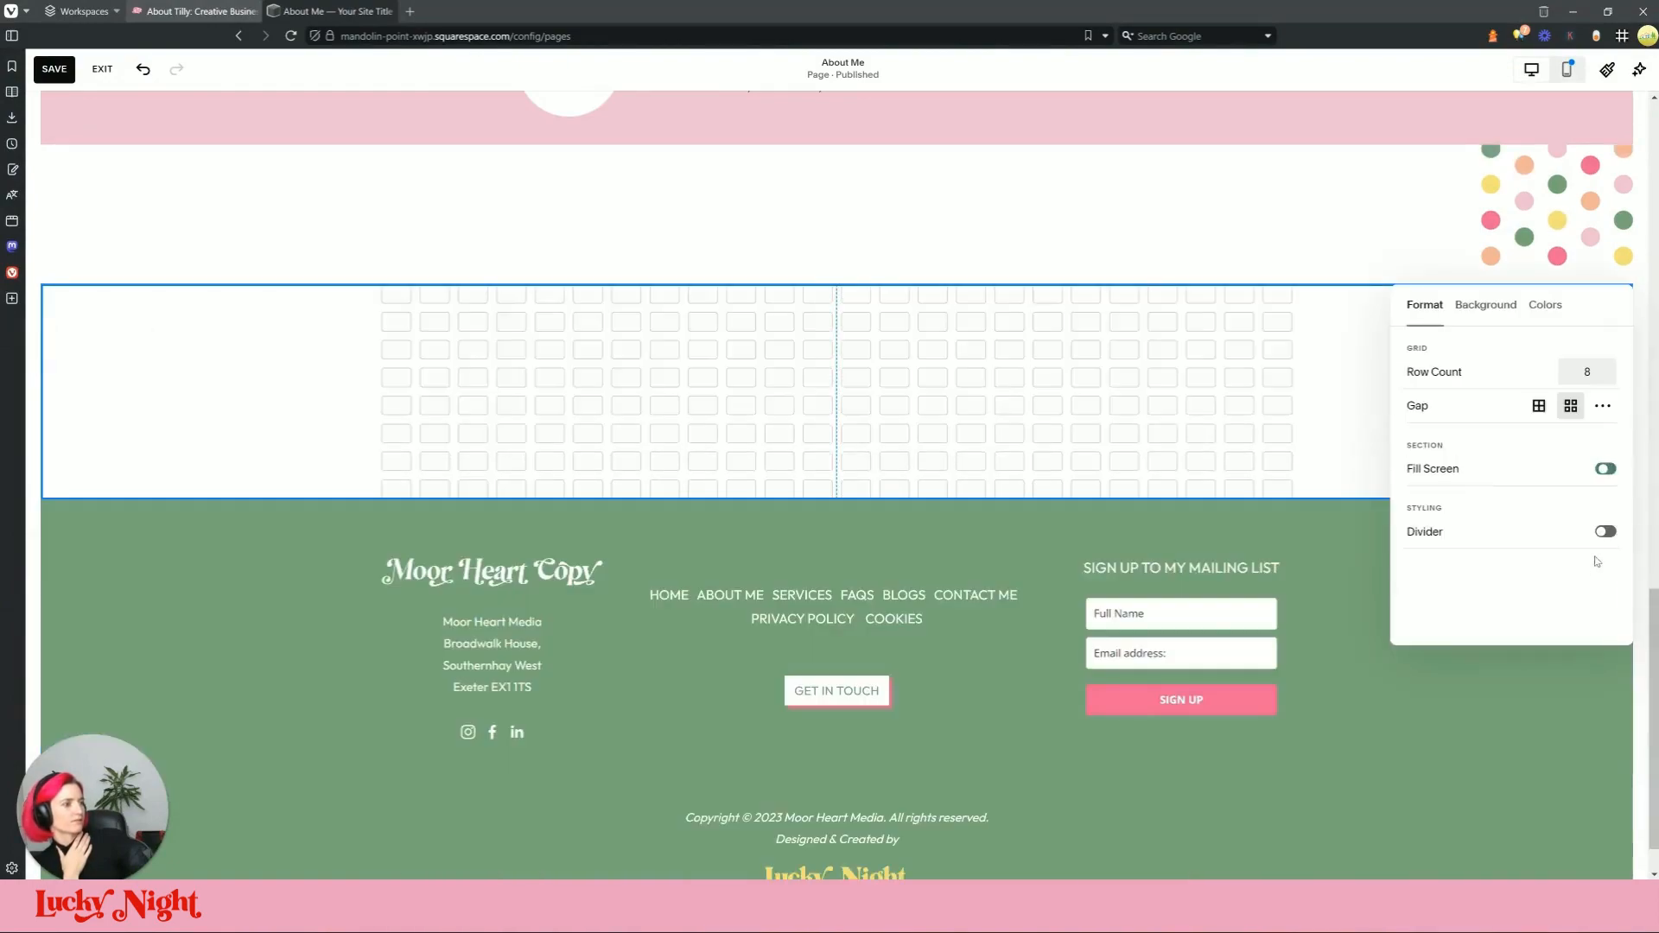
left_click(1485, 305)
left_click(1545, 305)
scroll(1512, 458, "down", 3)
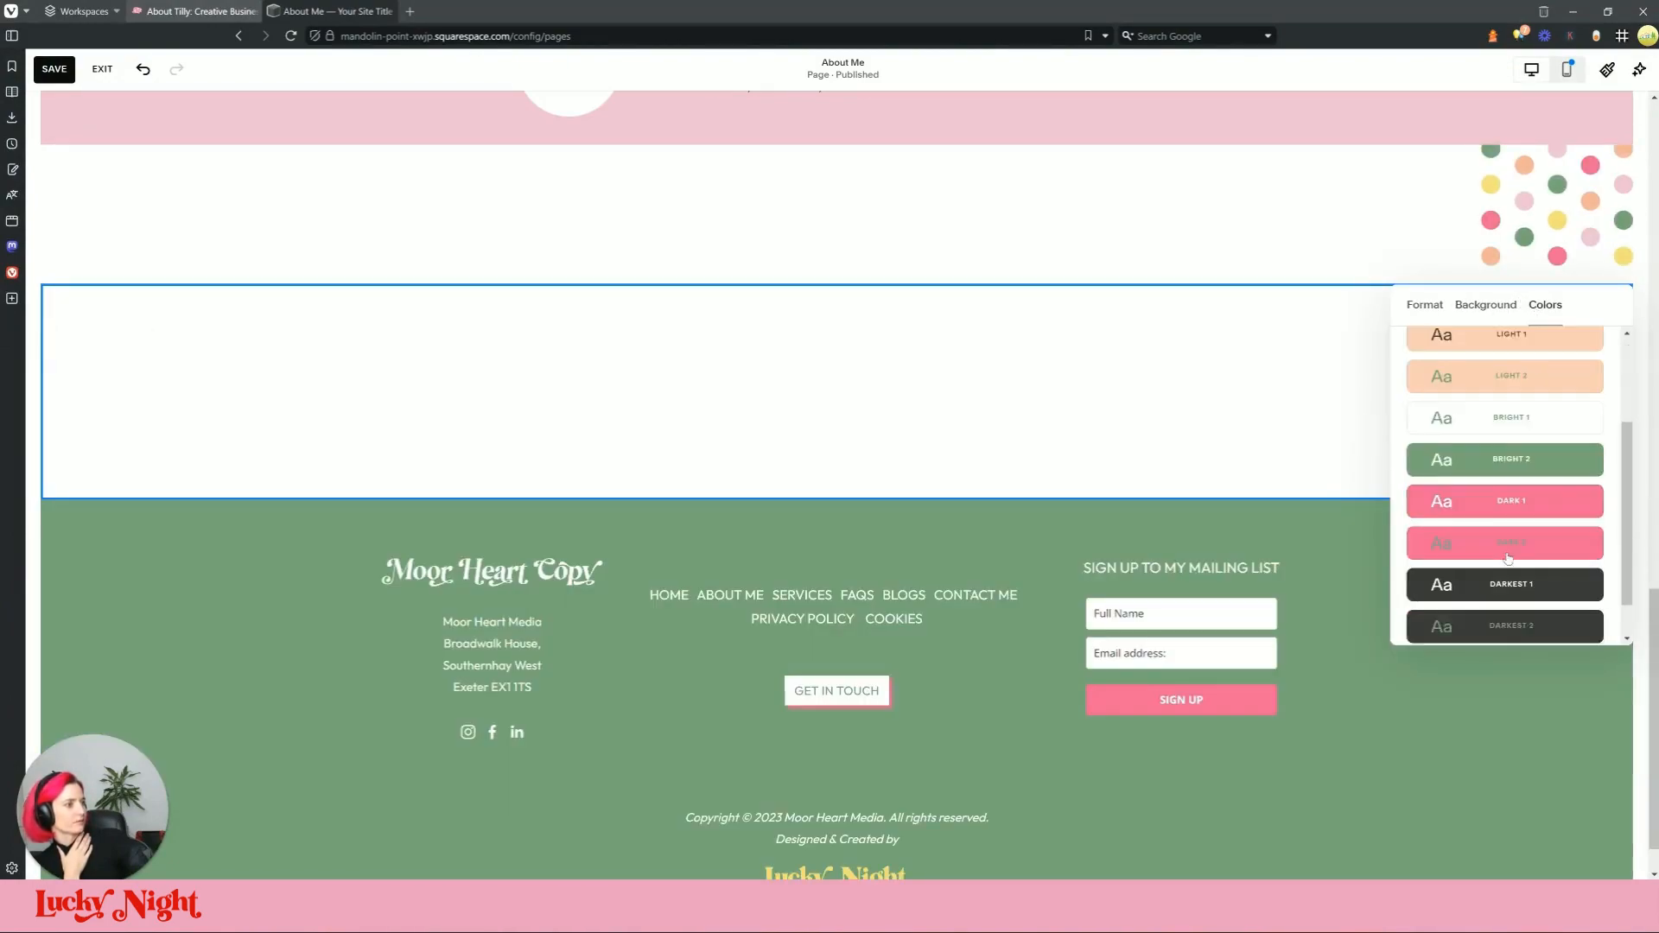
left_click(1513, 457)
left_click(1045, 231)
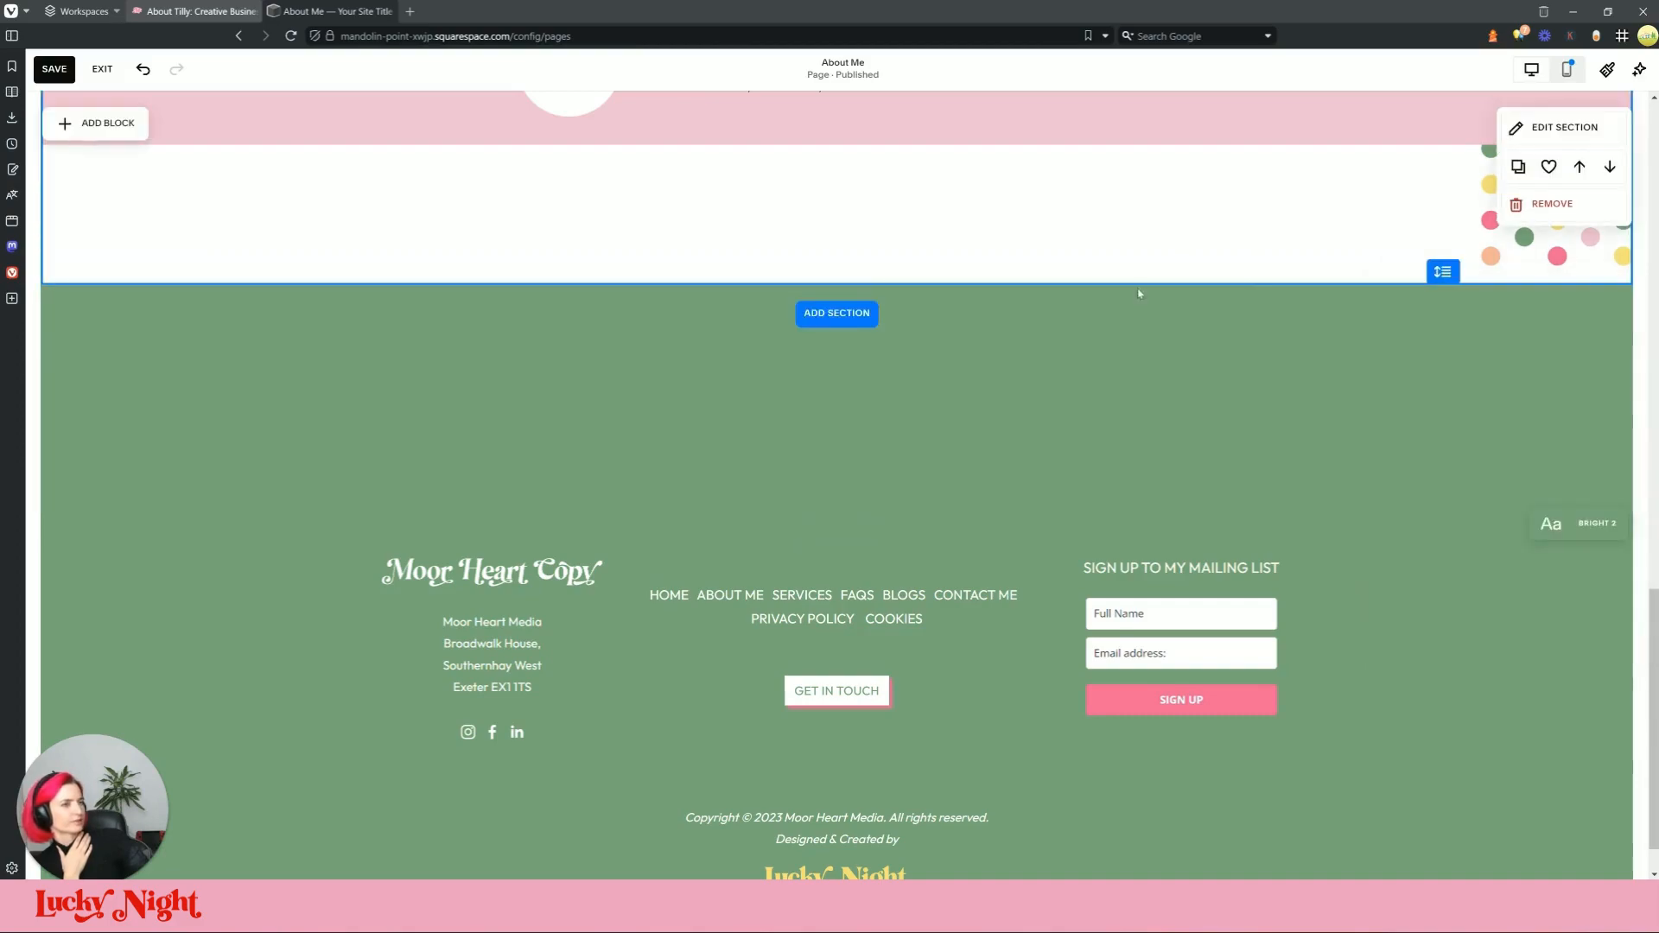
scroll(1244, 275, "up", 1)
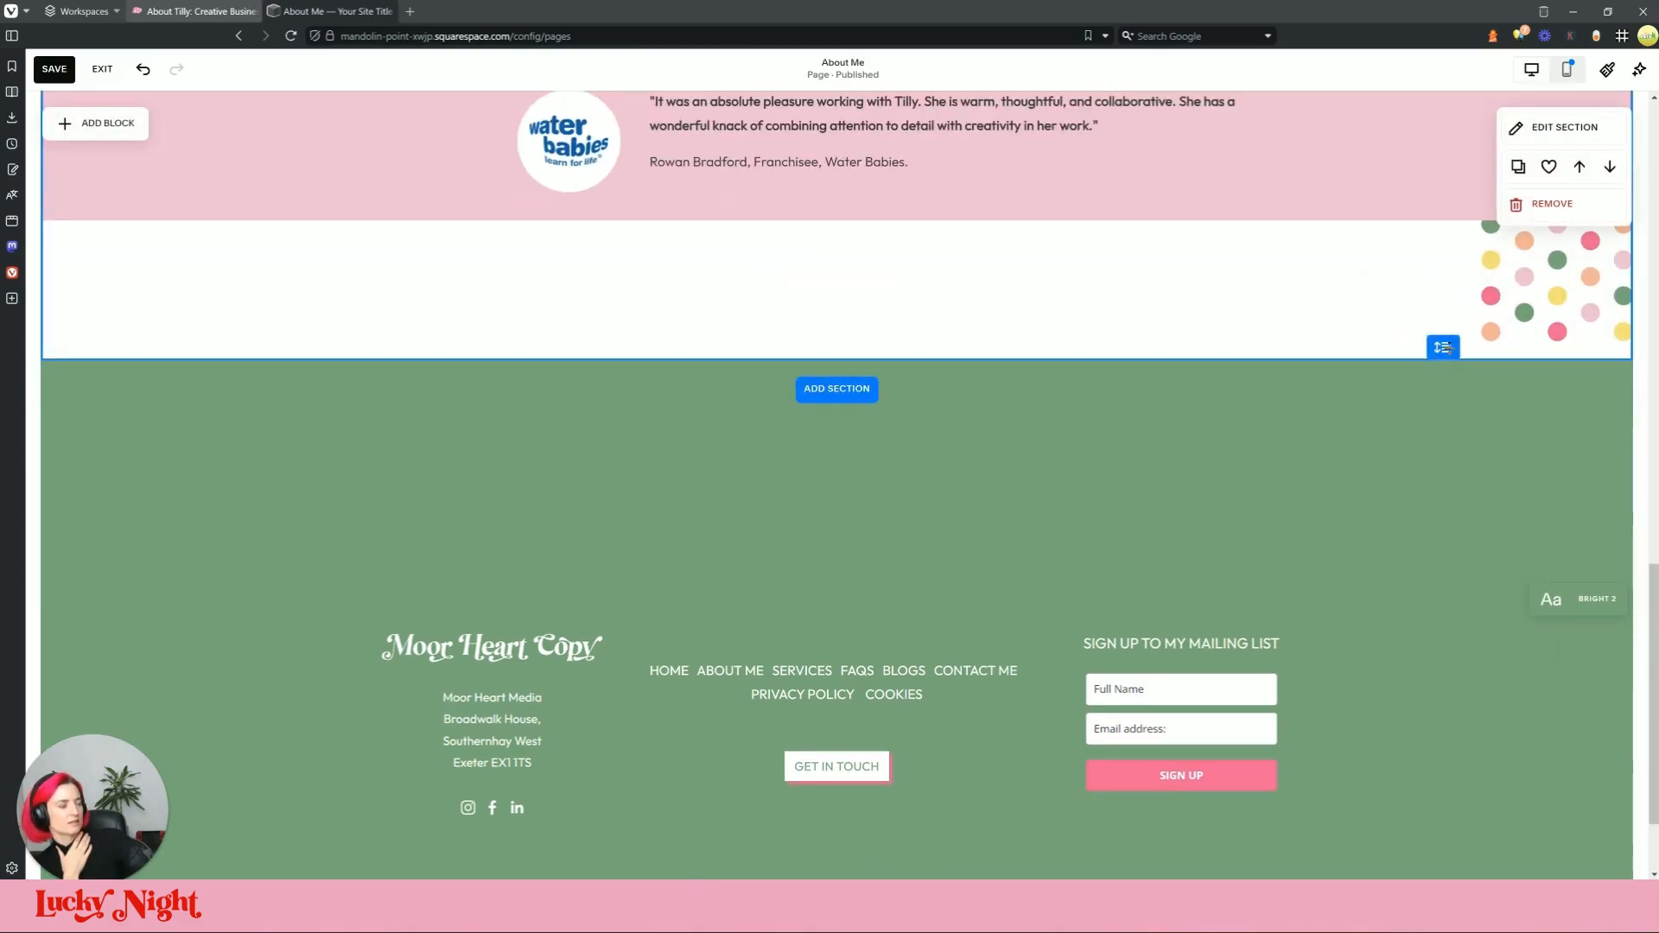
Step: Copy the 'Why choose me?' heading from the live page and add a blank section
left_click(195, 12)
triple_click(598, 417)
key("ctrl+c")
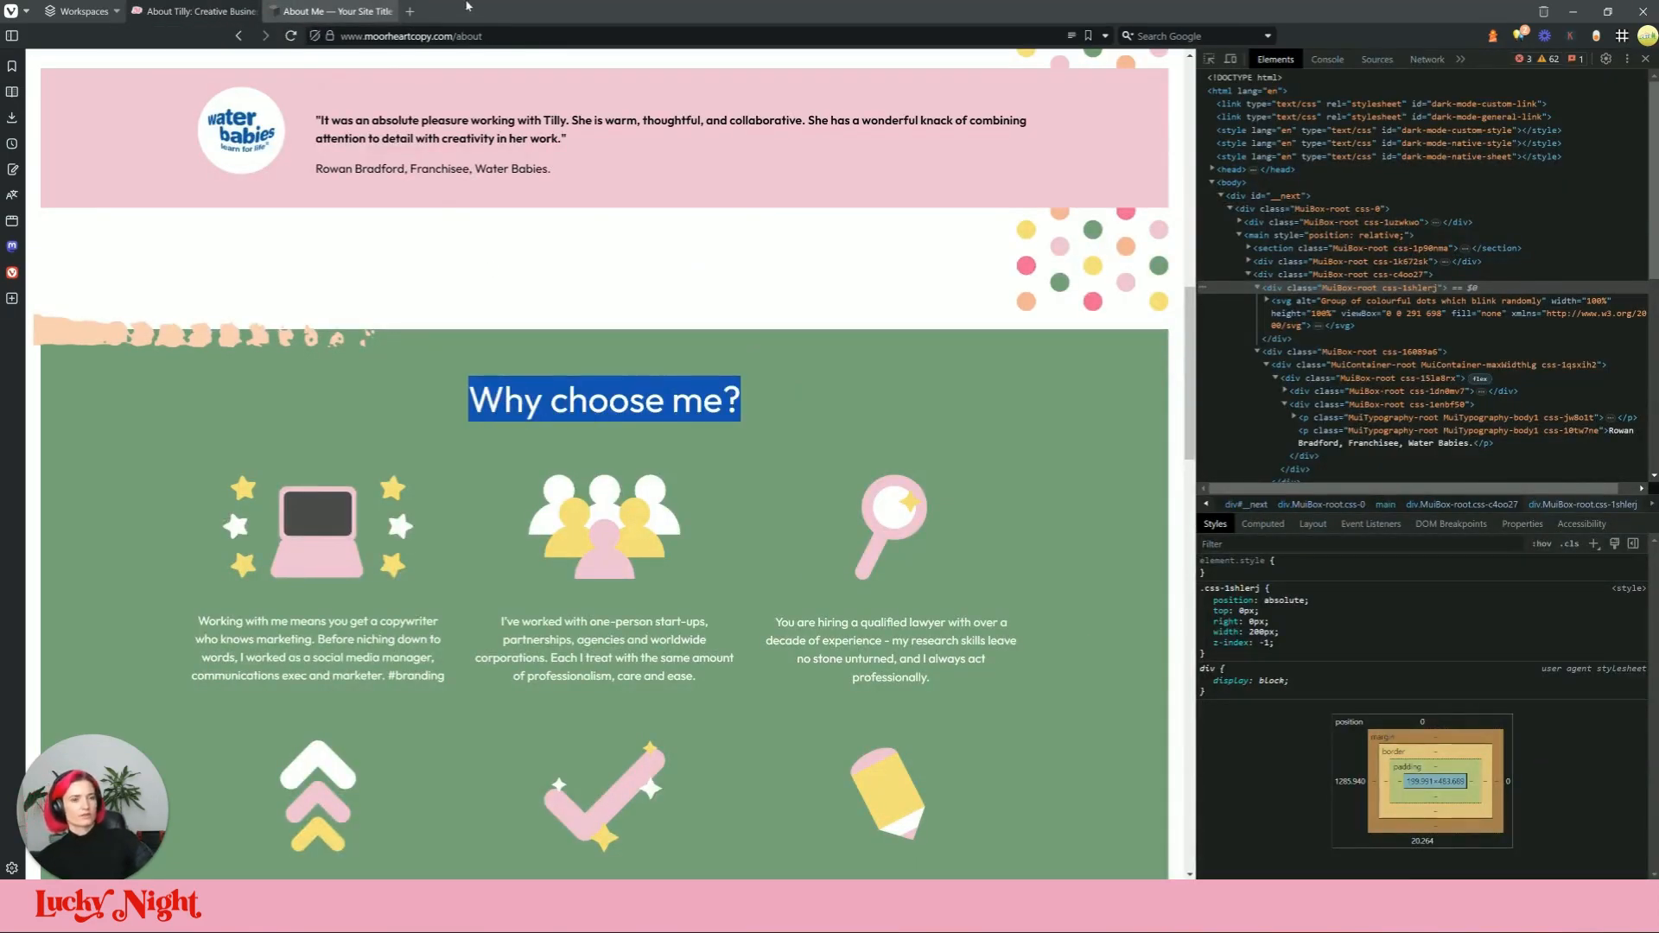
left_click(337, 11)
left_click(836, 387)
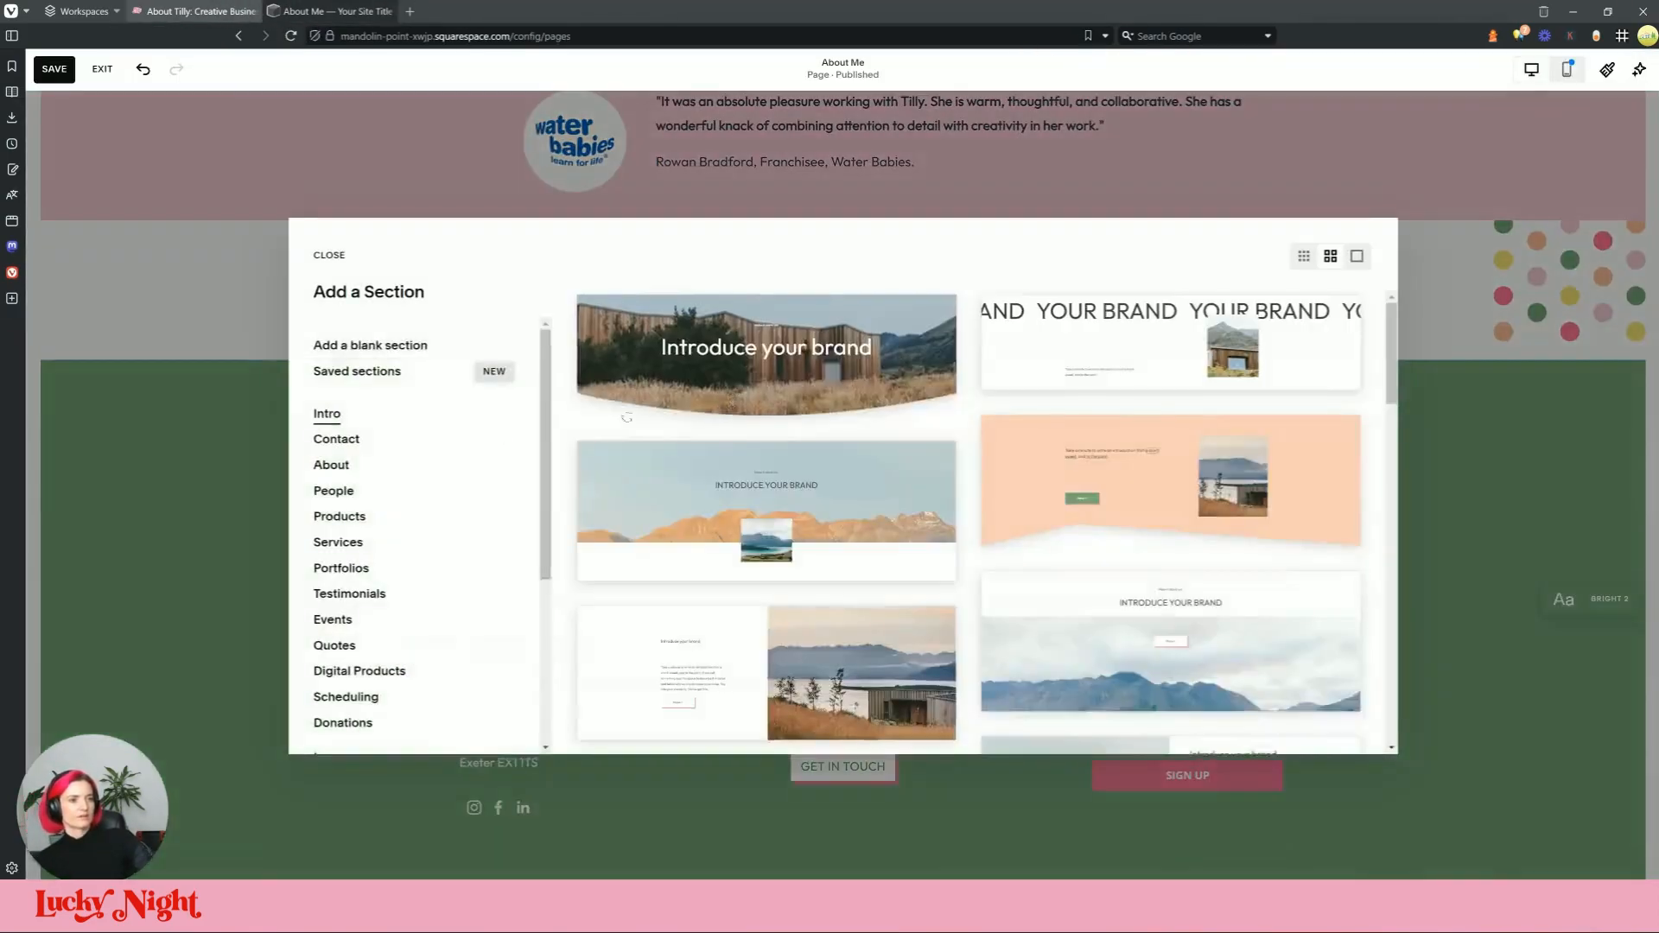
left_click(195, 12)
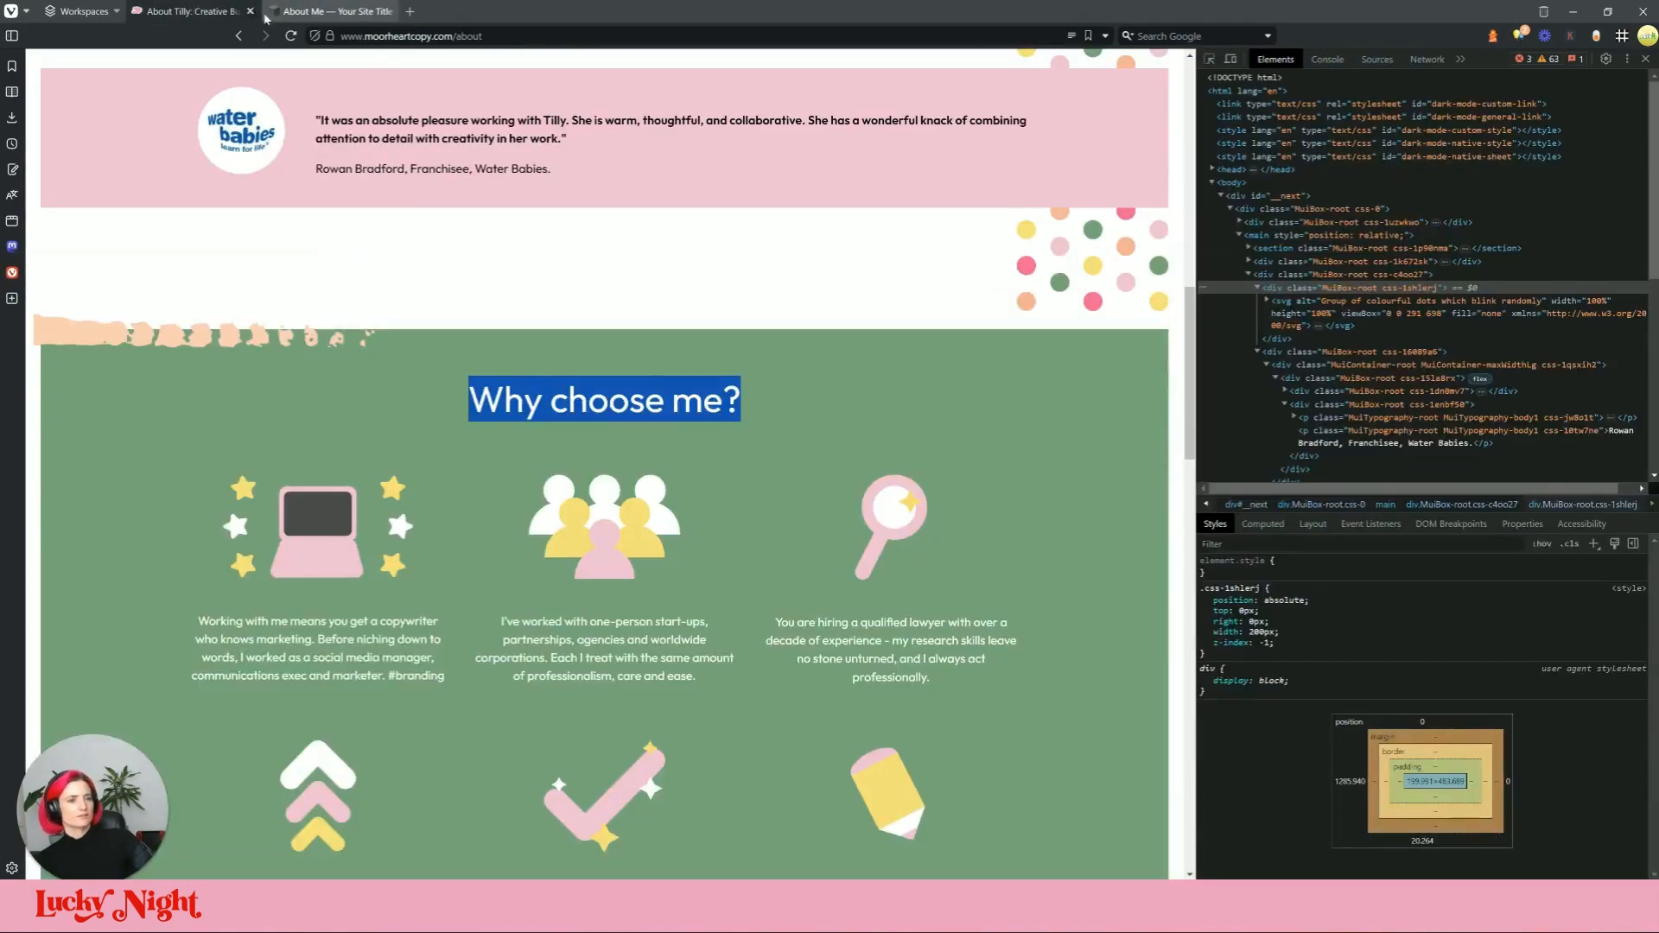
left_click(320, 11)
left_click(363, 341)
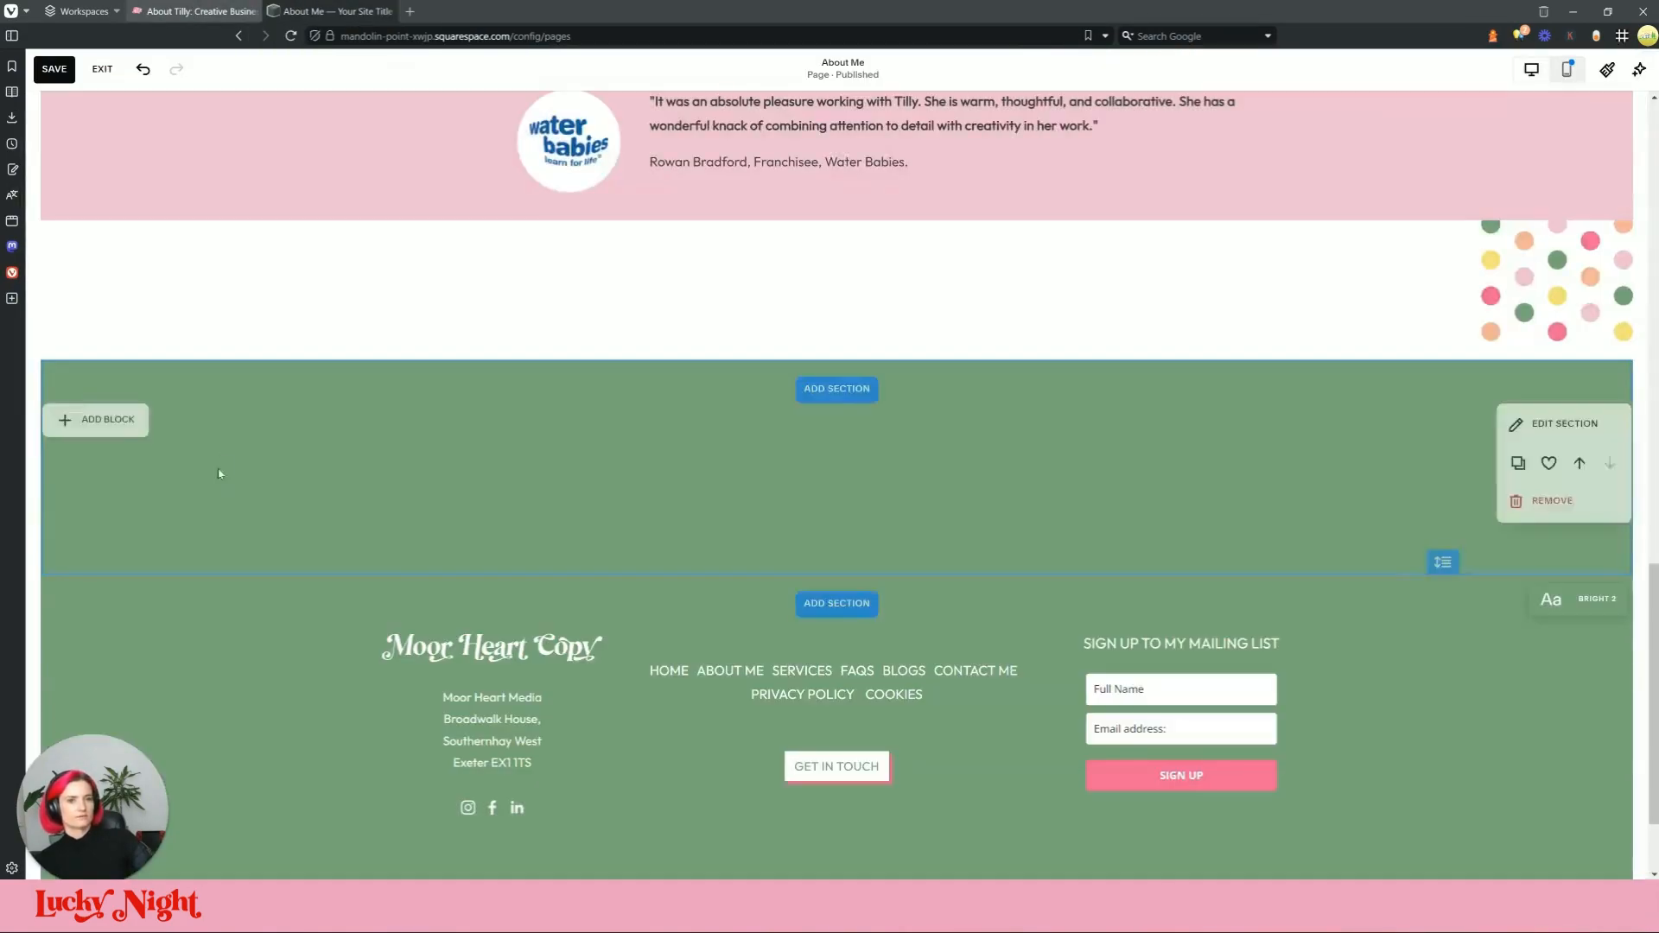
Step: Add a text block with the pasted 'Why choose me?' heading, removing the extra line
left_click(131, 433)
left_click(102, 487)
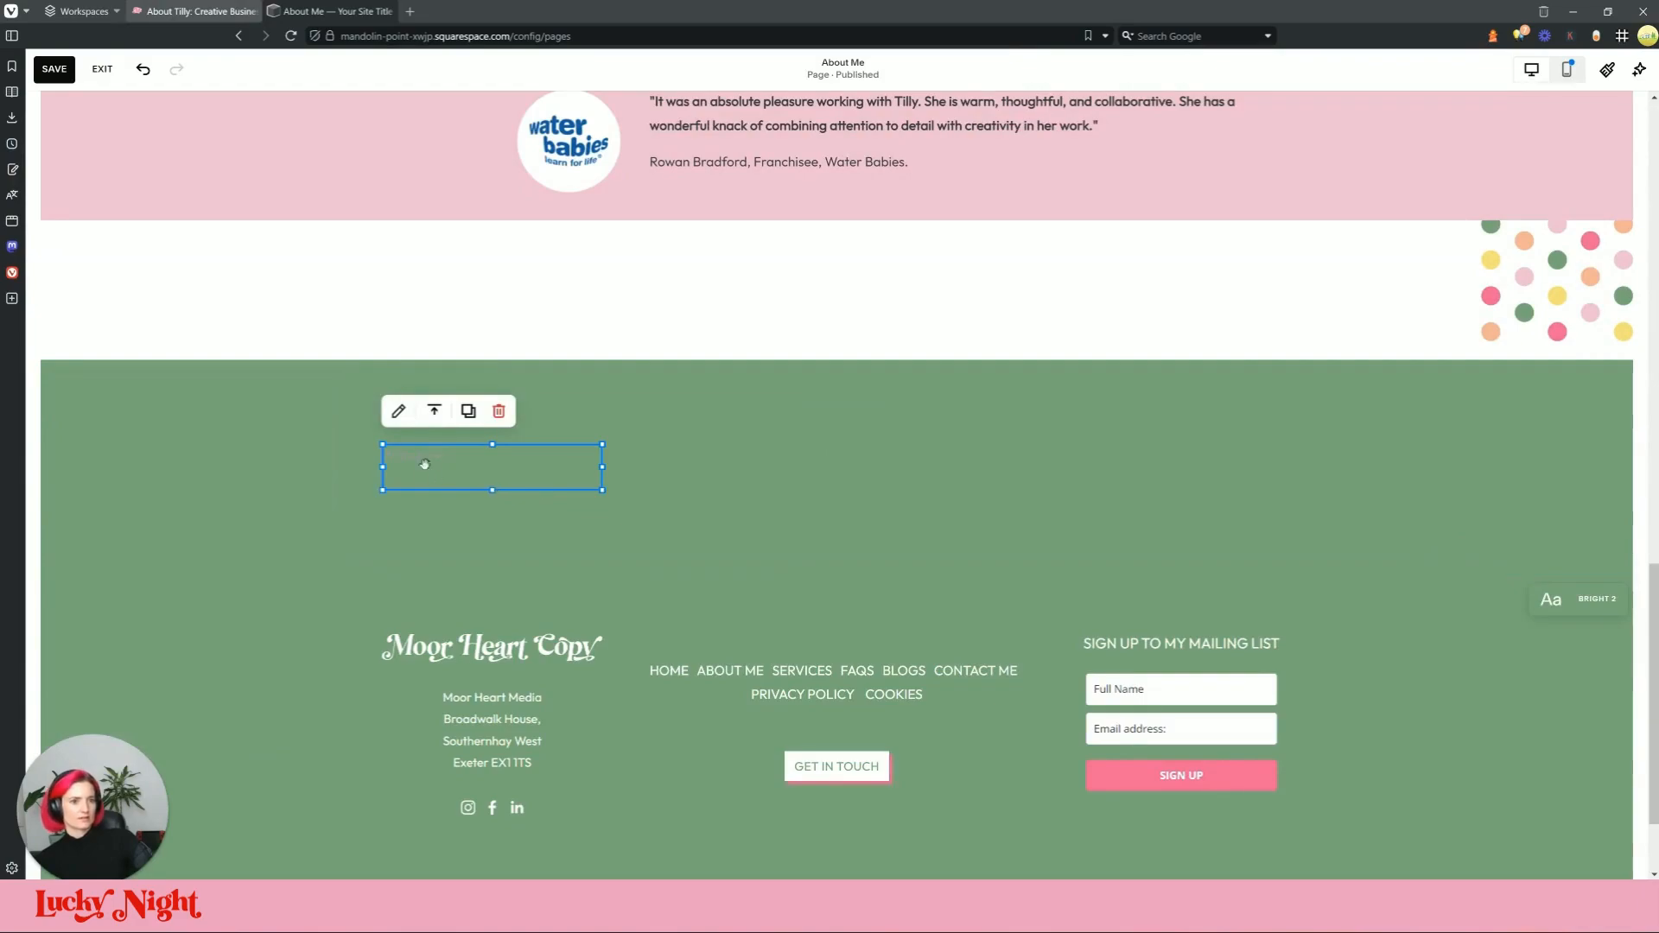
left_click(424, 464)
key("ctrl+v")
key("BackSpace")
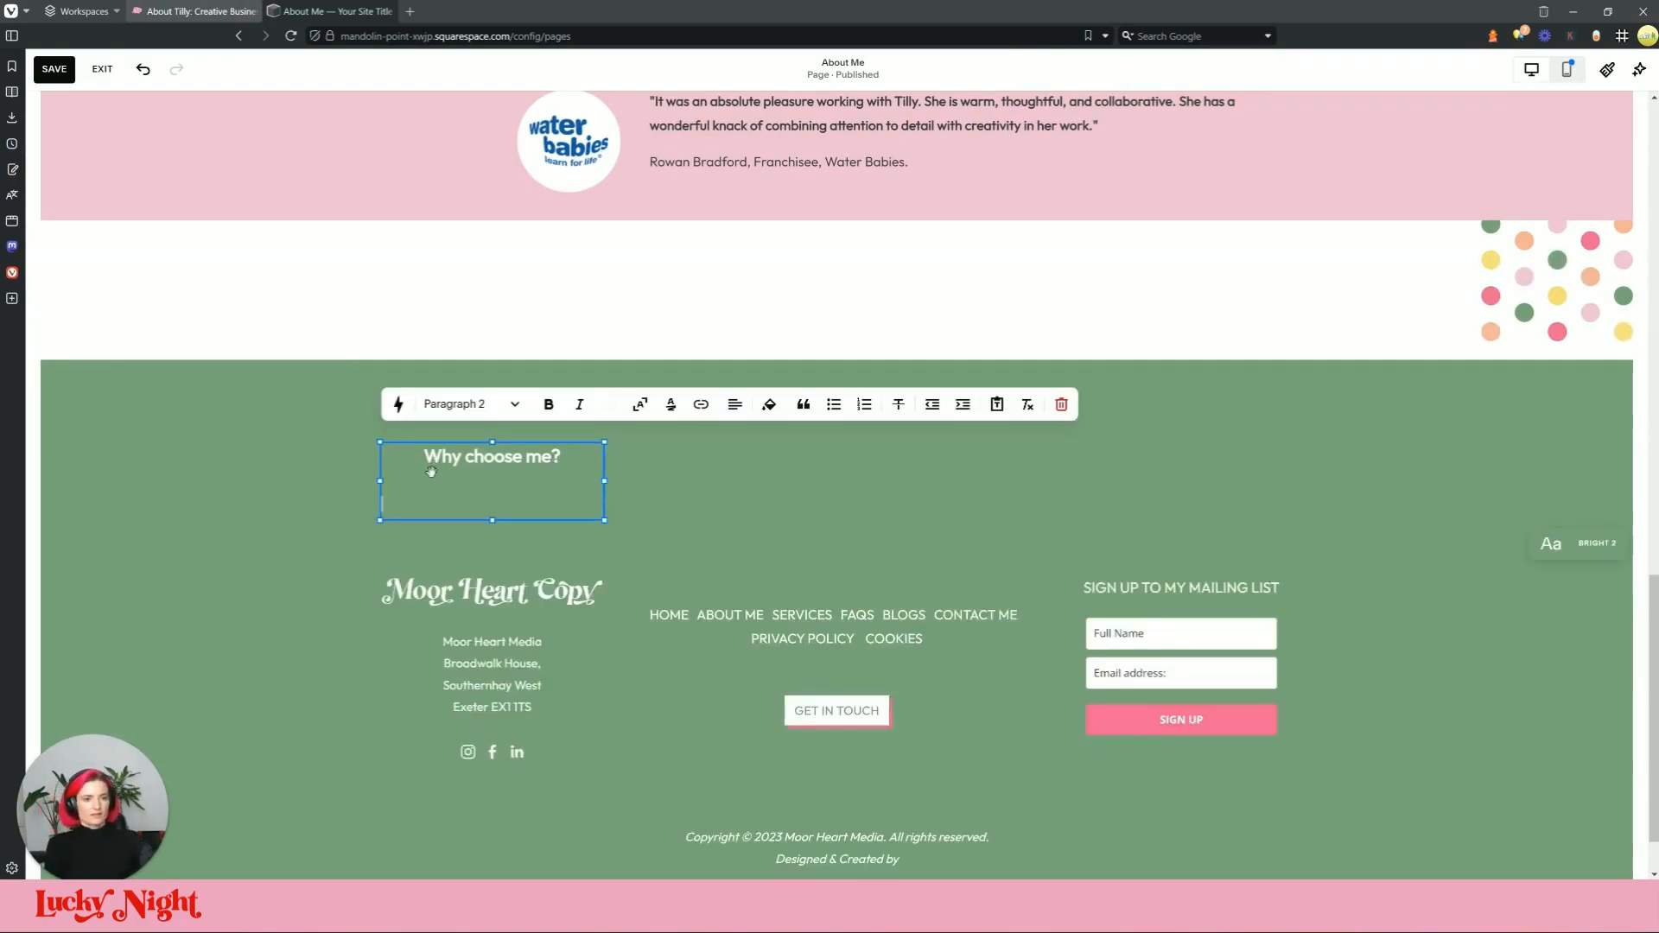
Step: Enlarge the heading to Heading 2 and widen its block across the section to centre it
left_click(337, 11)
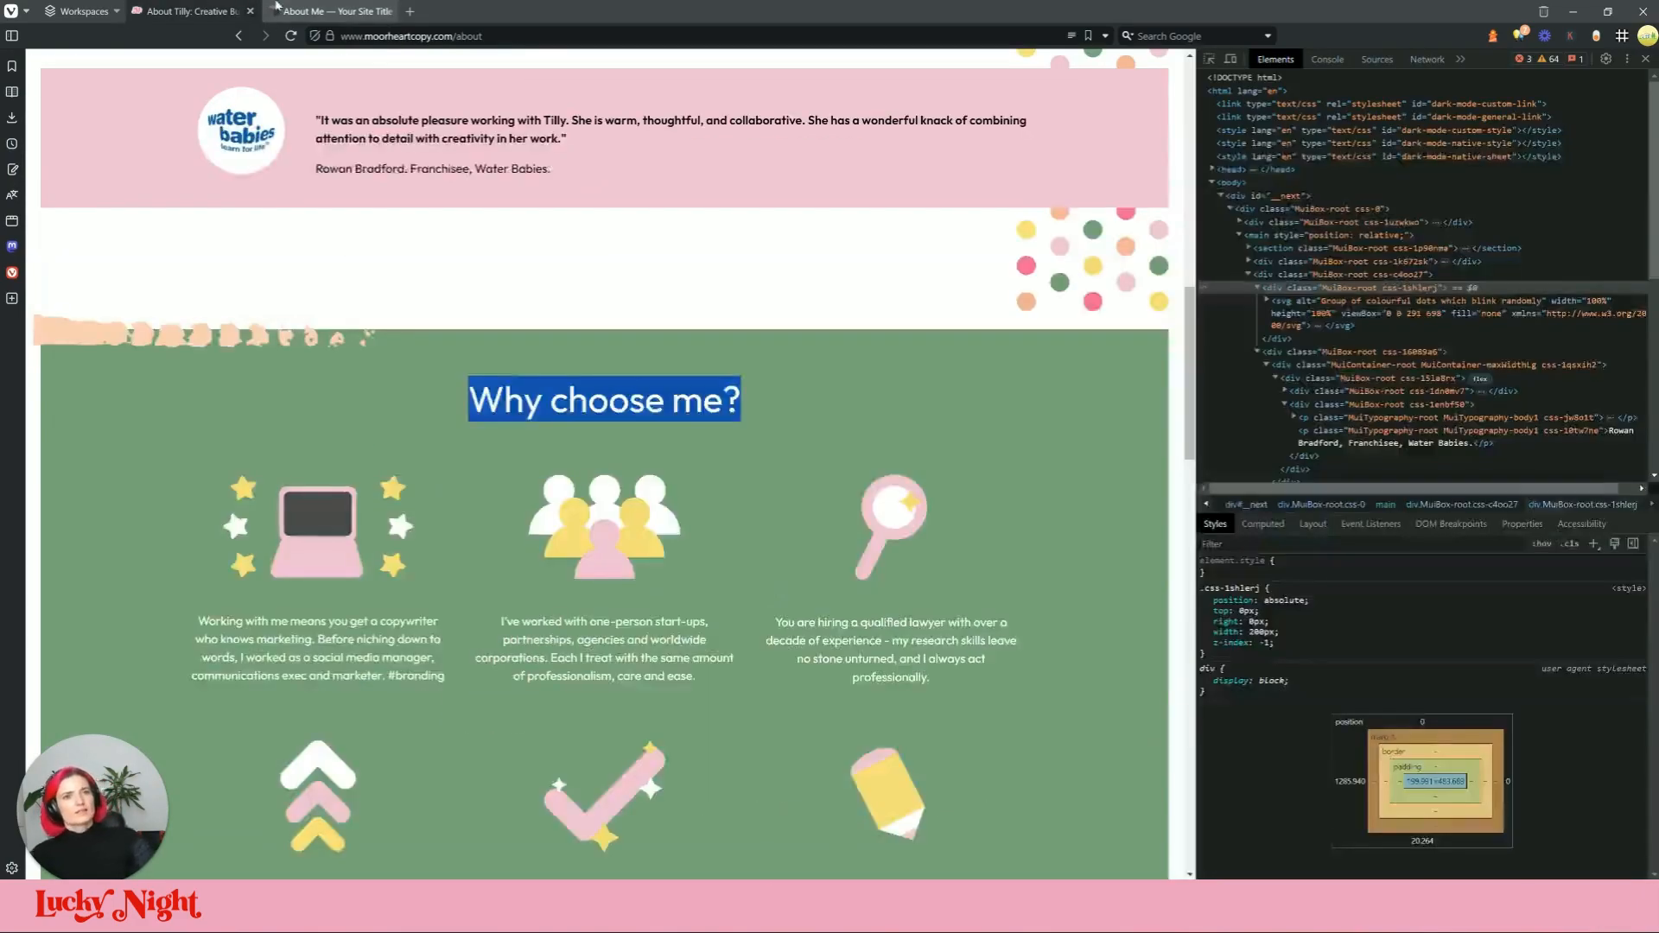
left_click(194, 11)
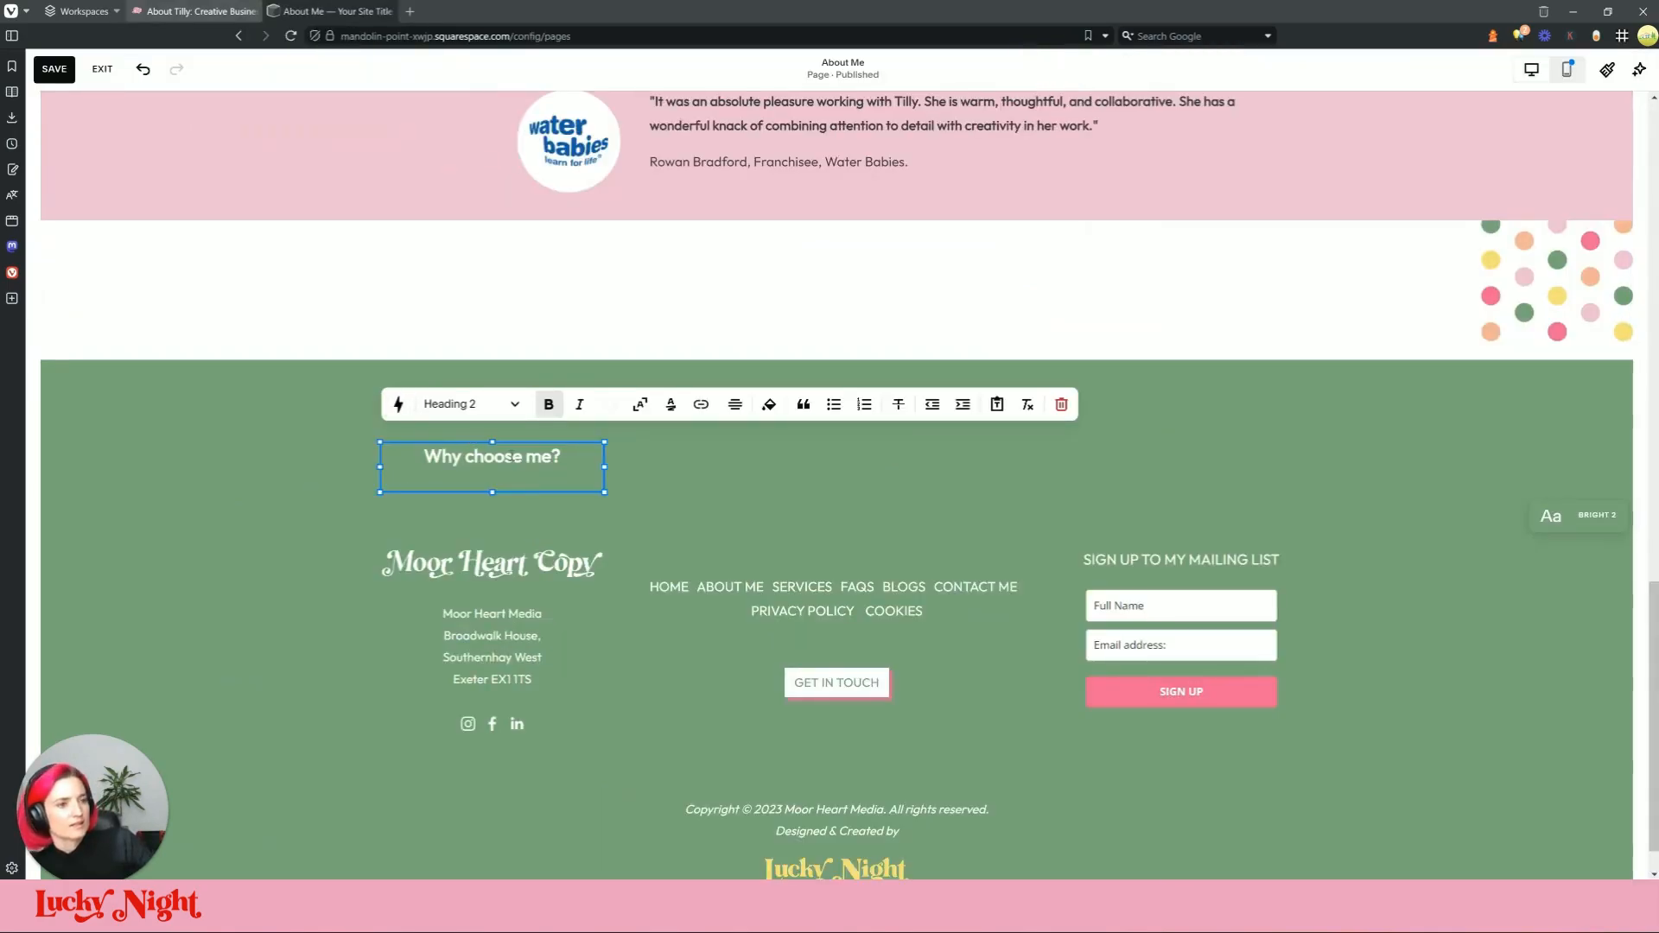
left_click(640, 405)
left_click(659, 456)
left_click(535, 466)
left_click_drag(604, 468, 1055, 422)
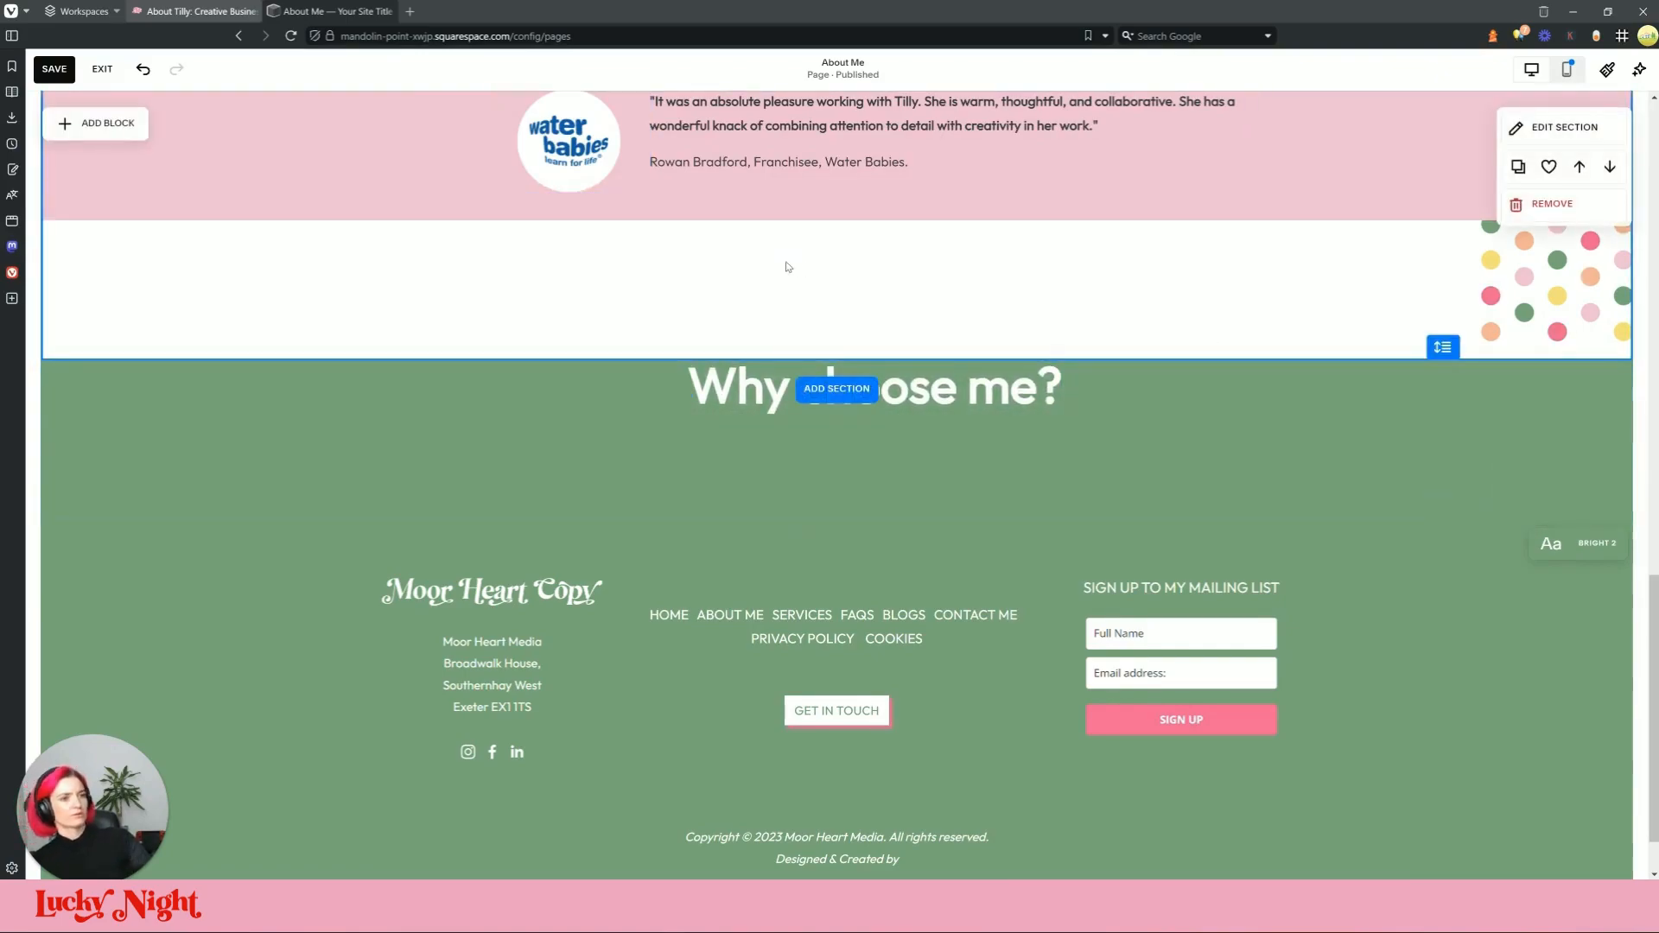
Step: Open the testimonial section settings and inspect the live page's wiggly brushstroke image
scroll(89, 274, "up", 3)
left_click(1551, 272)
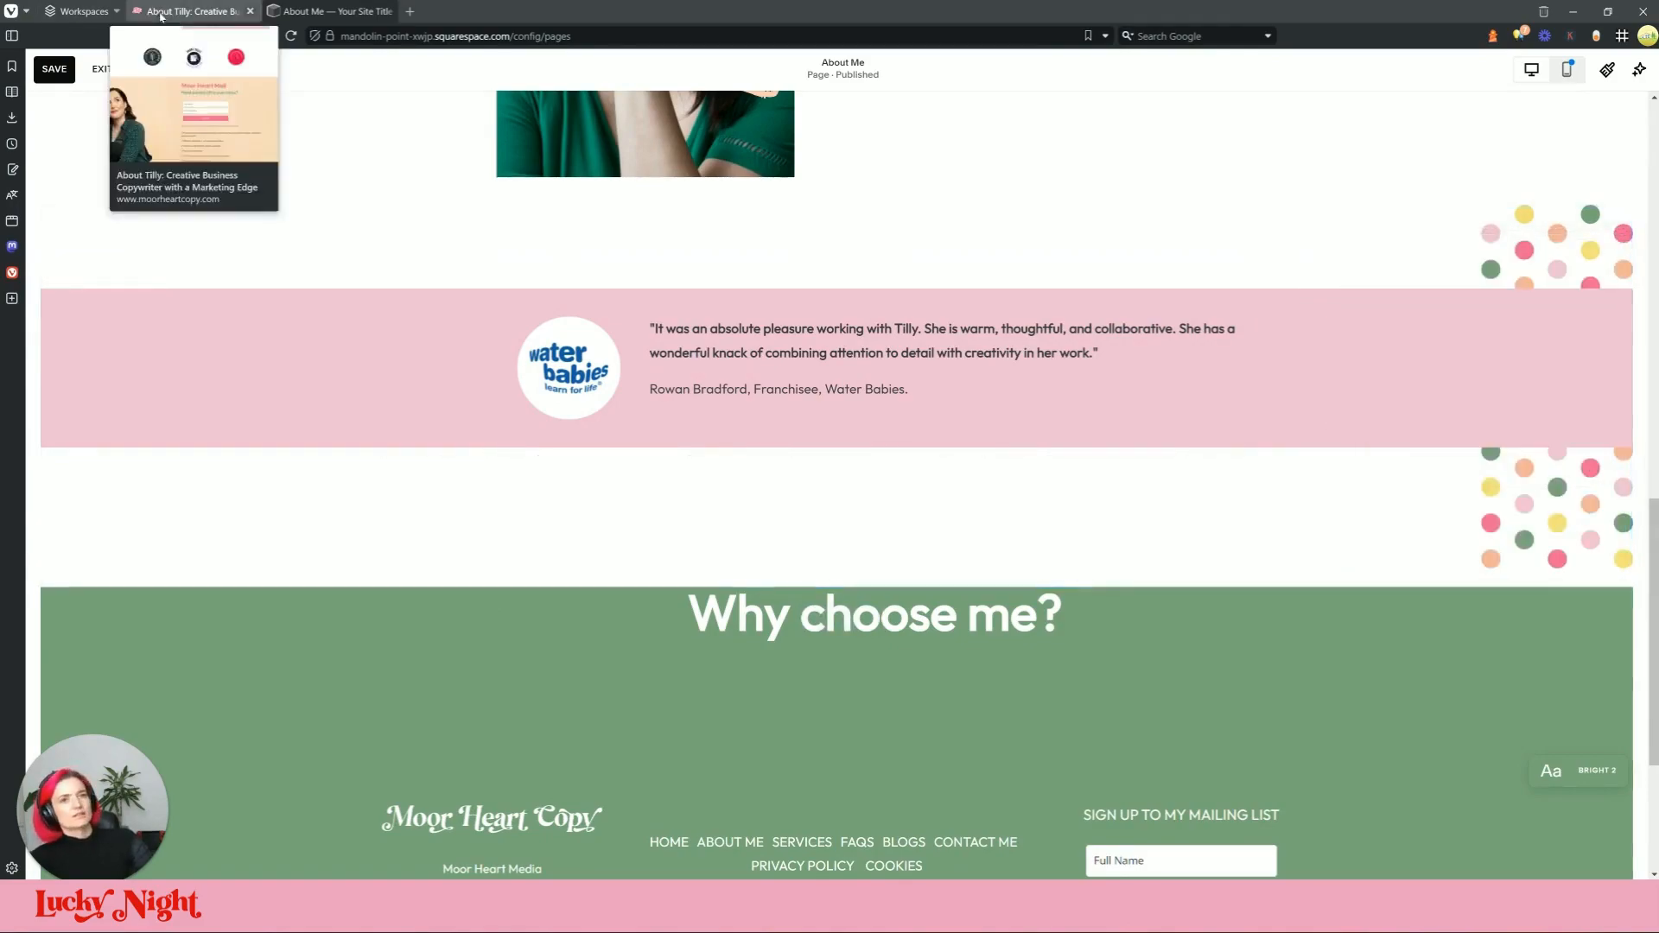
left_click(194, 11)
left_click(1209, 59)
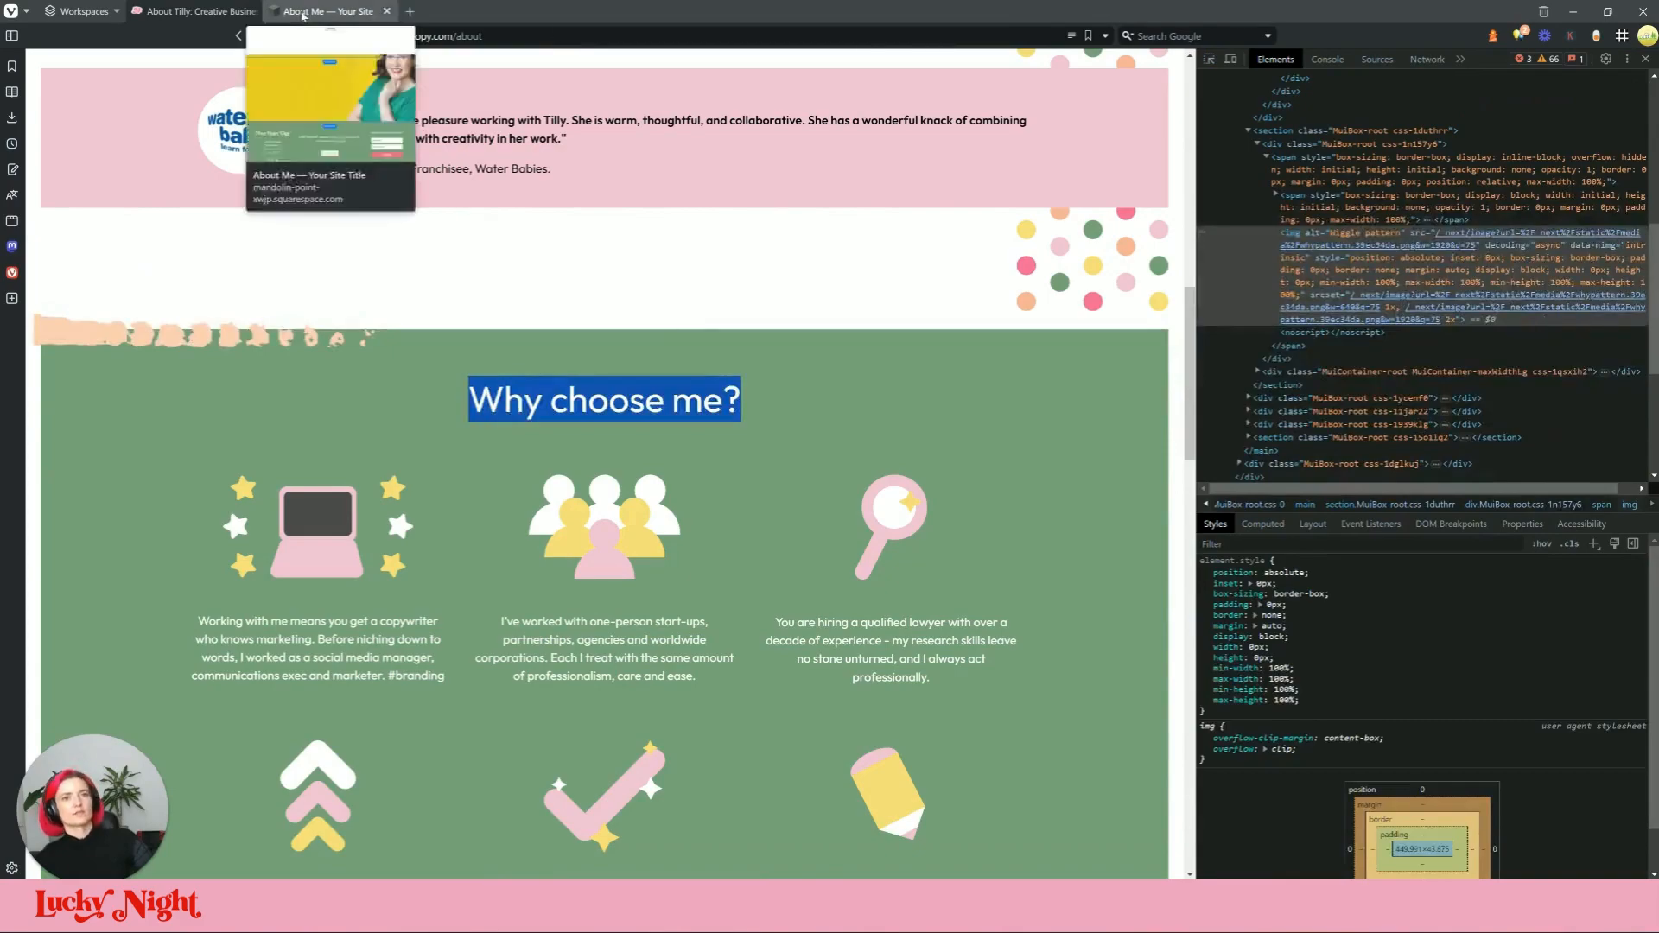
left_click(337, 11)
Step: Add an empty image block and browse the image library without choosing anything
left_click(96, 268)
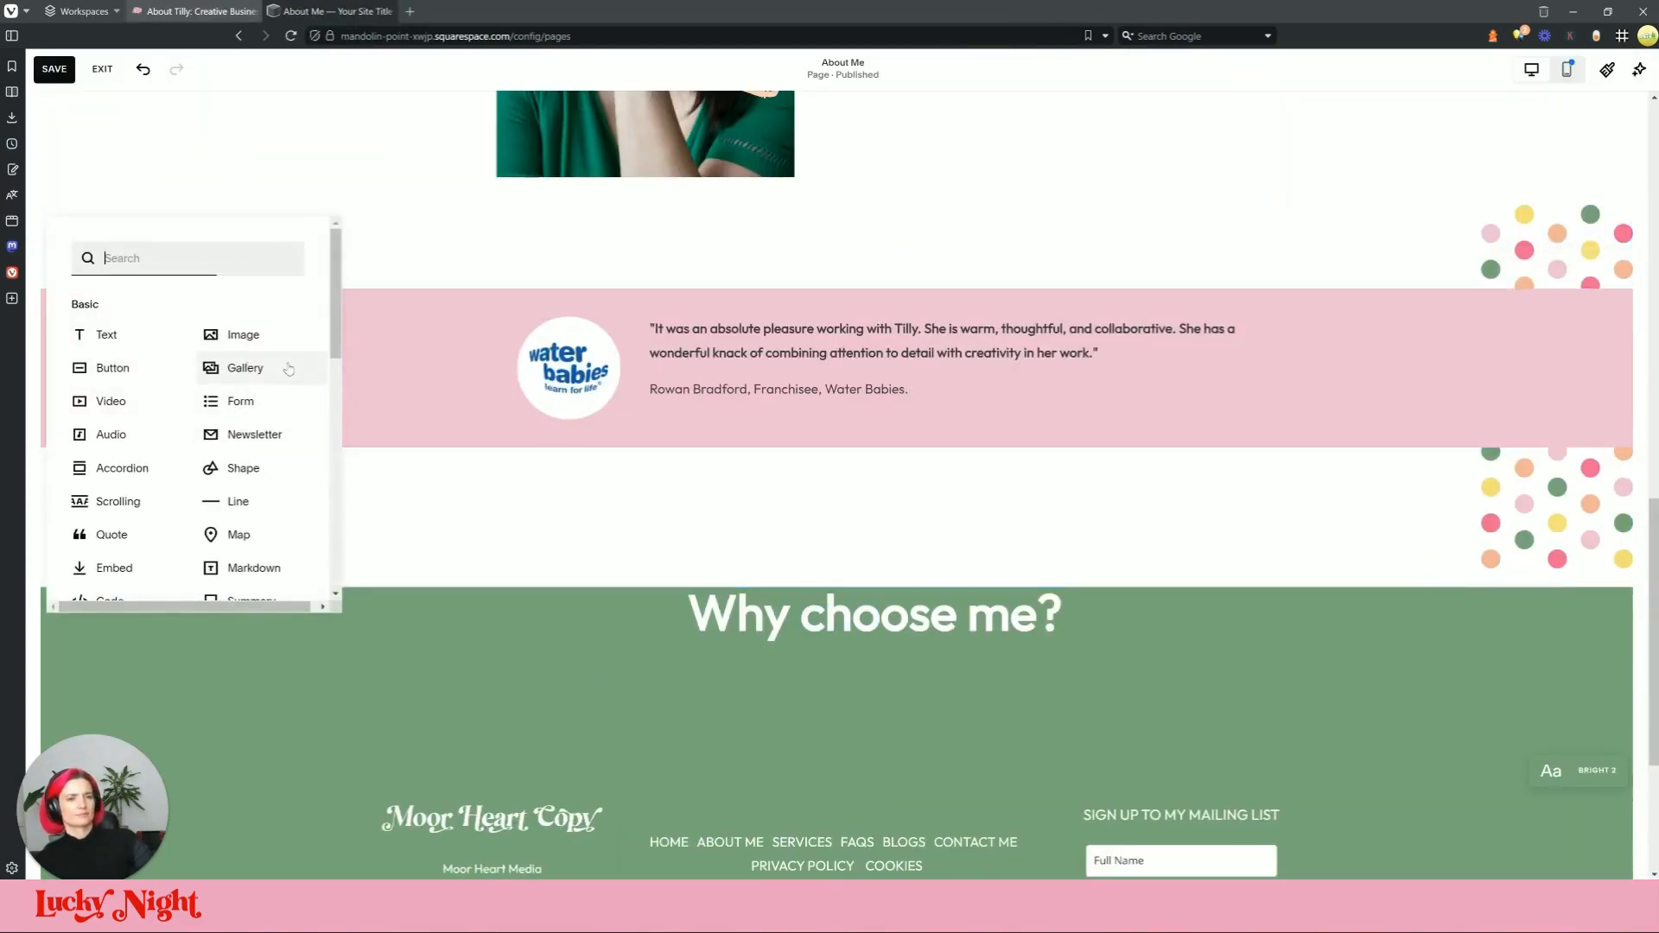
left_click(238, 334)
left_click(491, 368)
left_click(475, 396)
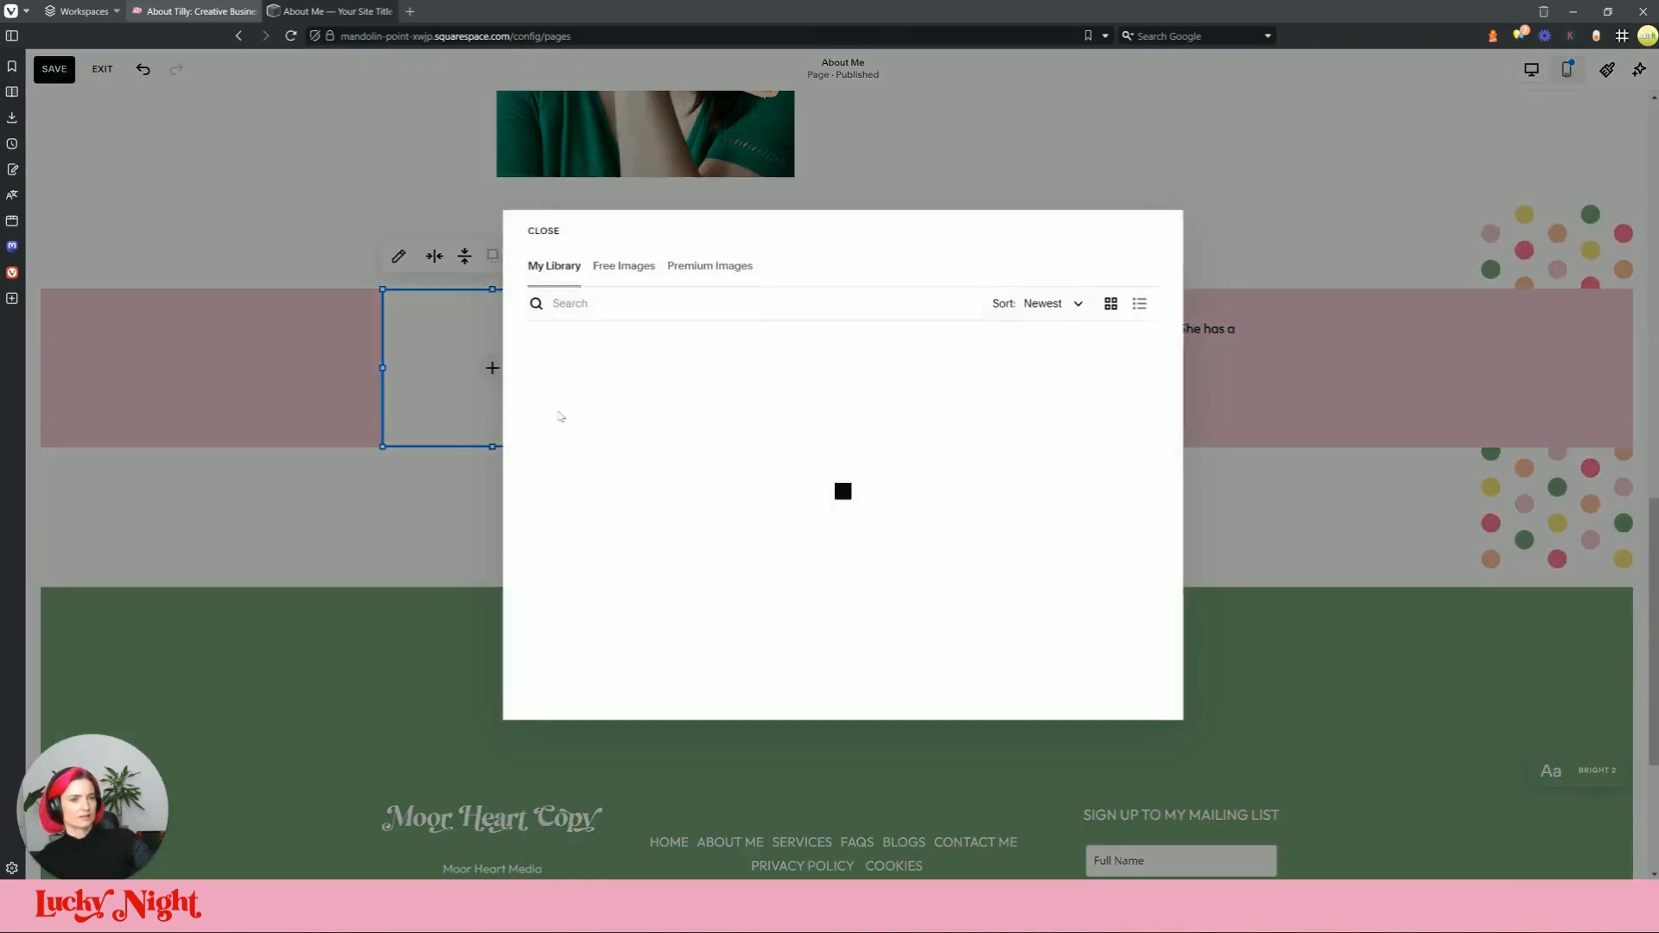
left_click(322, 484)
Step: Upload whypattern.png from the computer into the image block
left_click(448, 334)
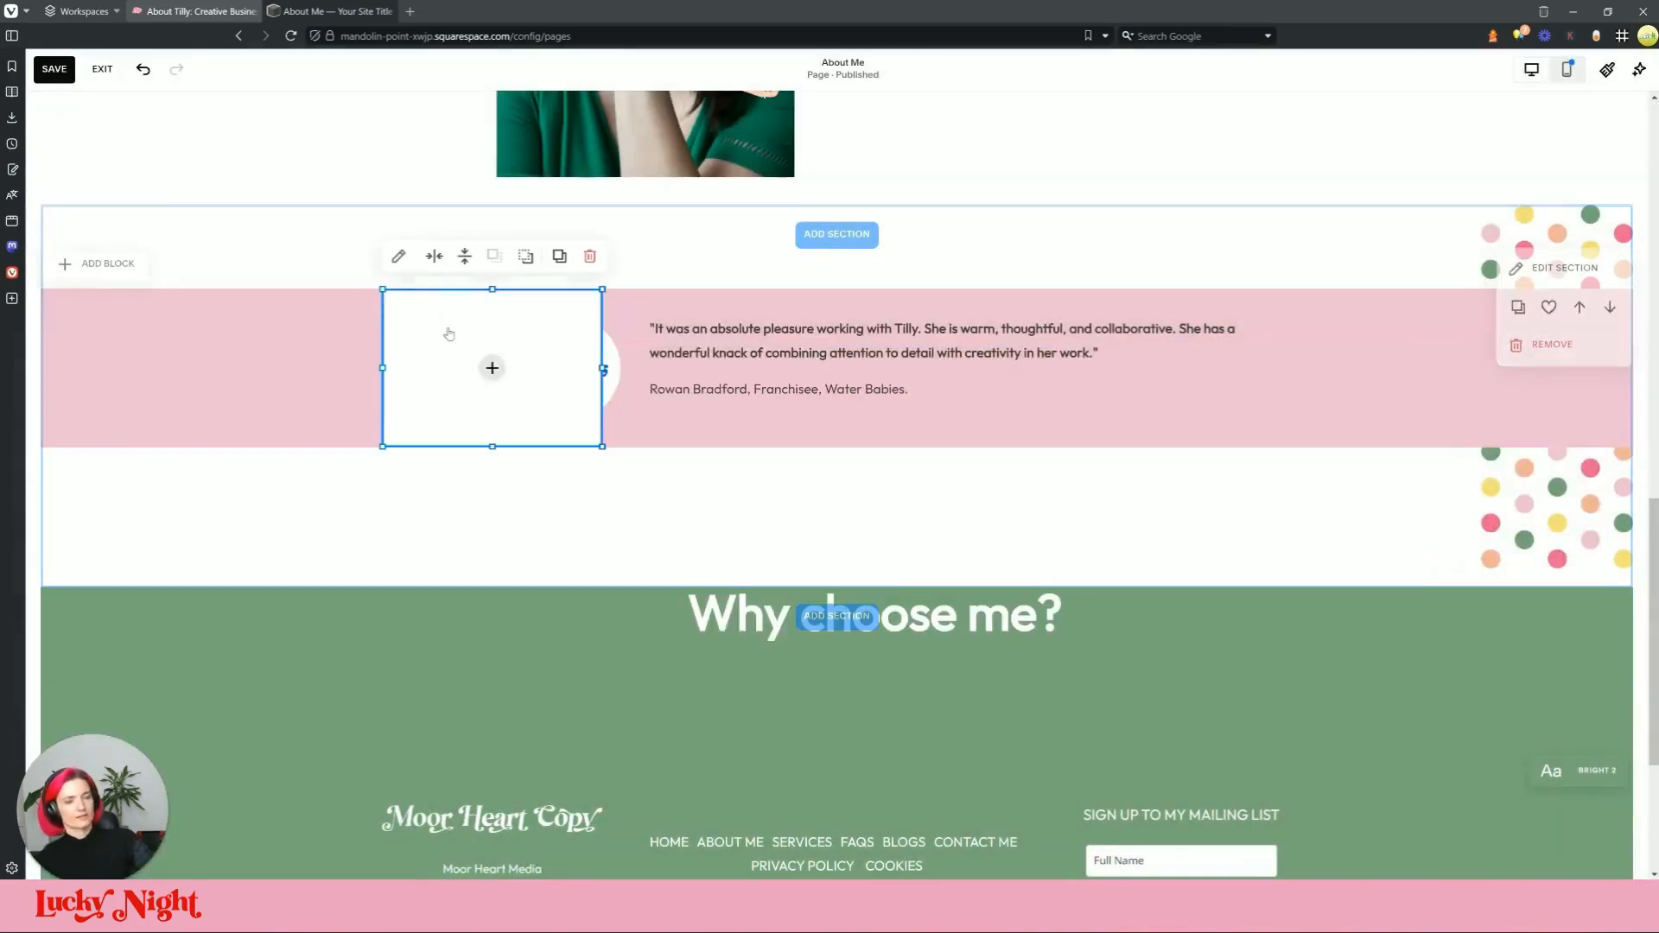
left_click(398, 257)
left_click(719, 394)
left_click(722, 411)
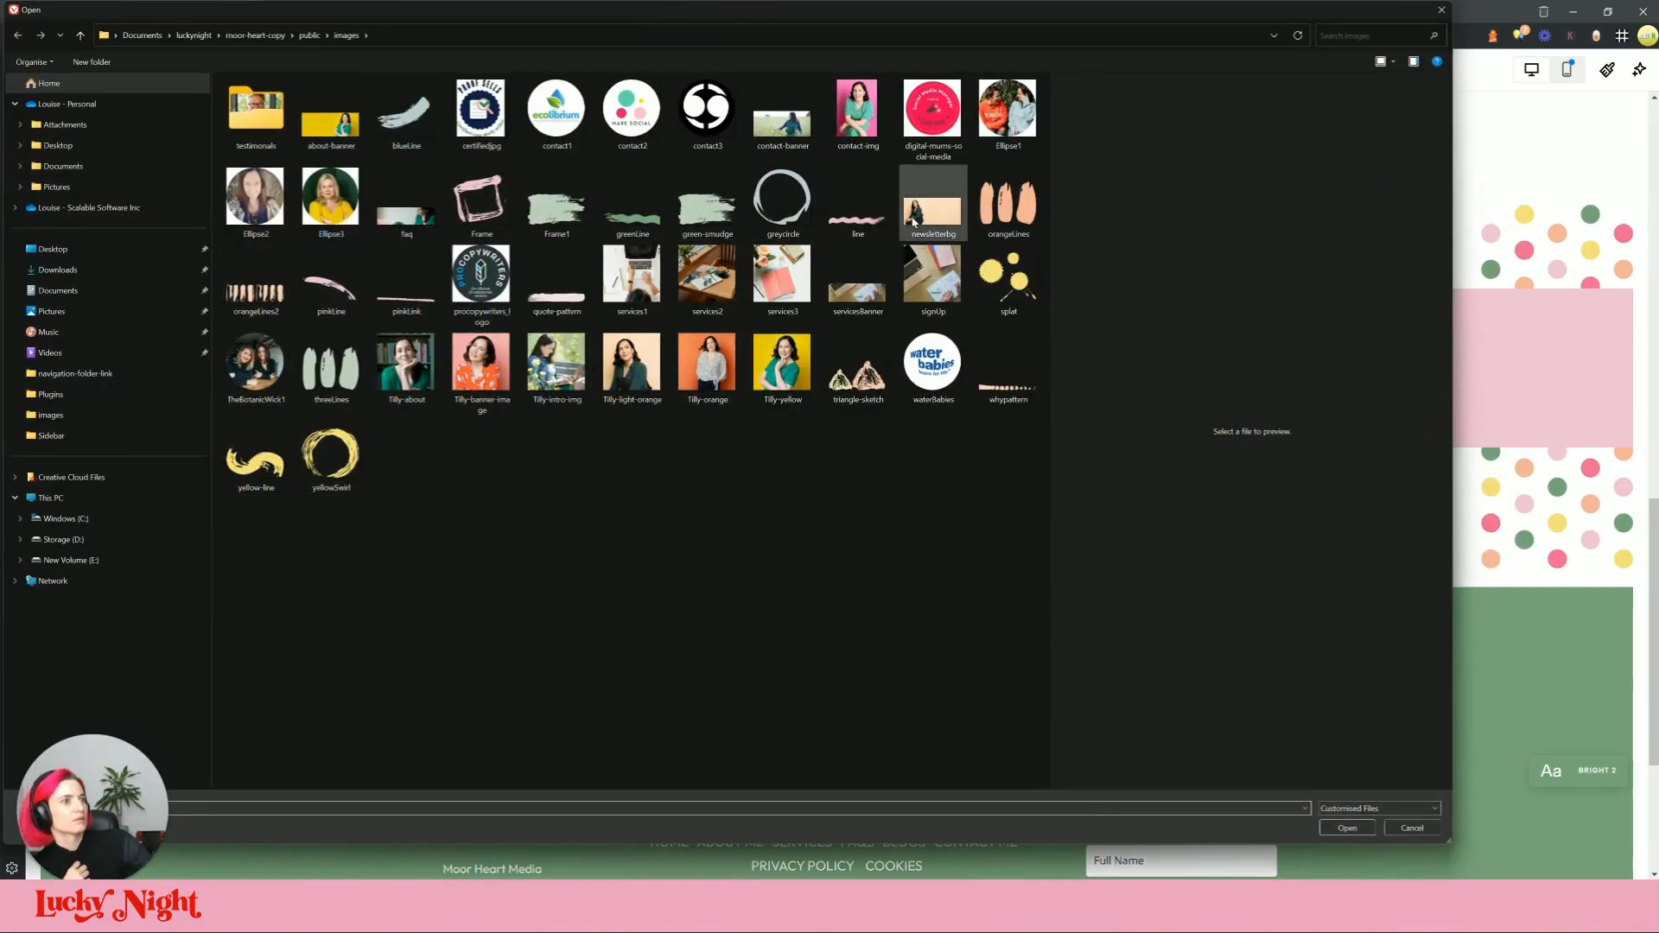
left_click(1008, 380)
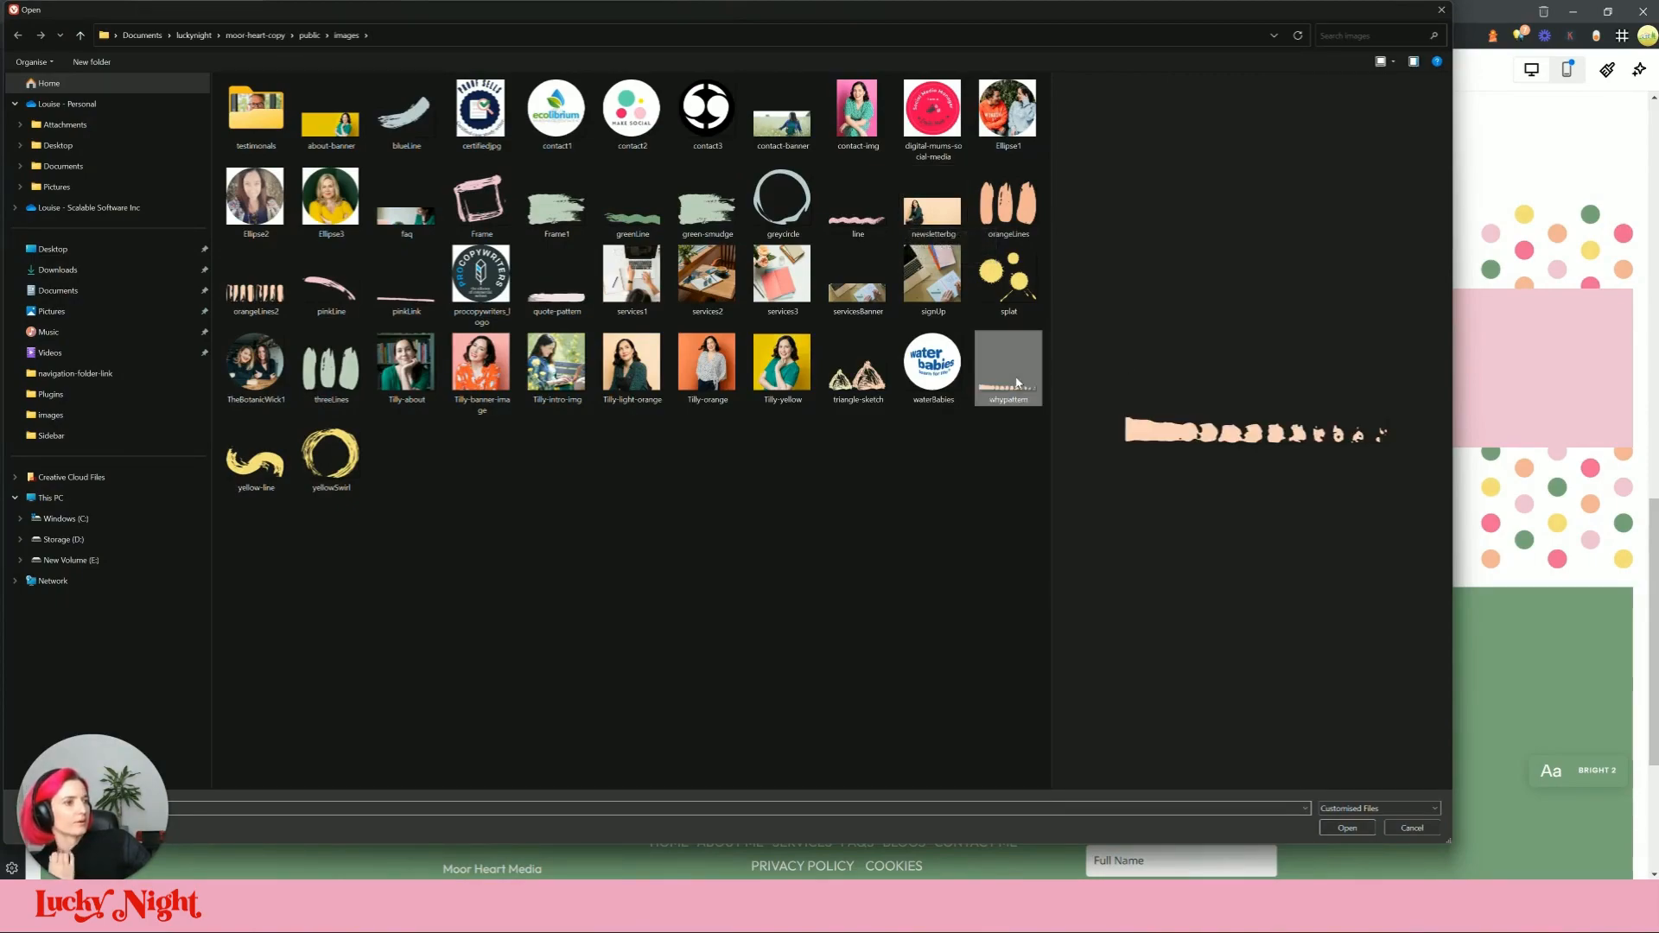
left_click(1347, 828)
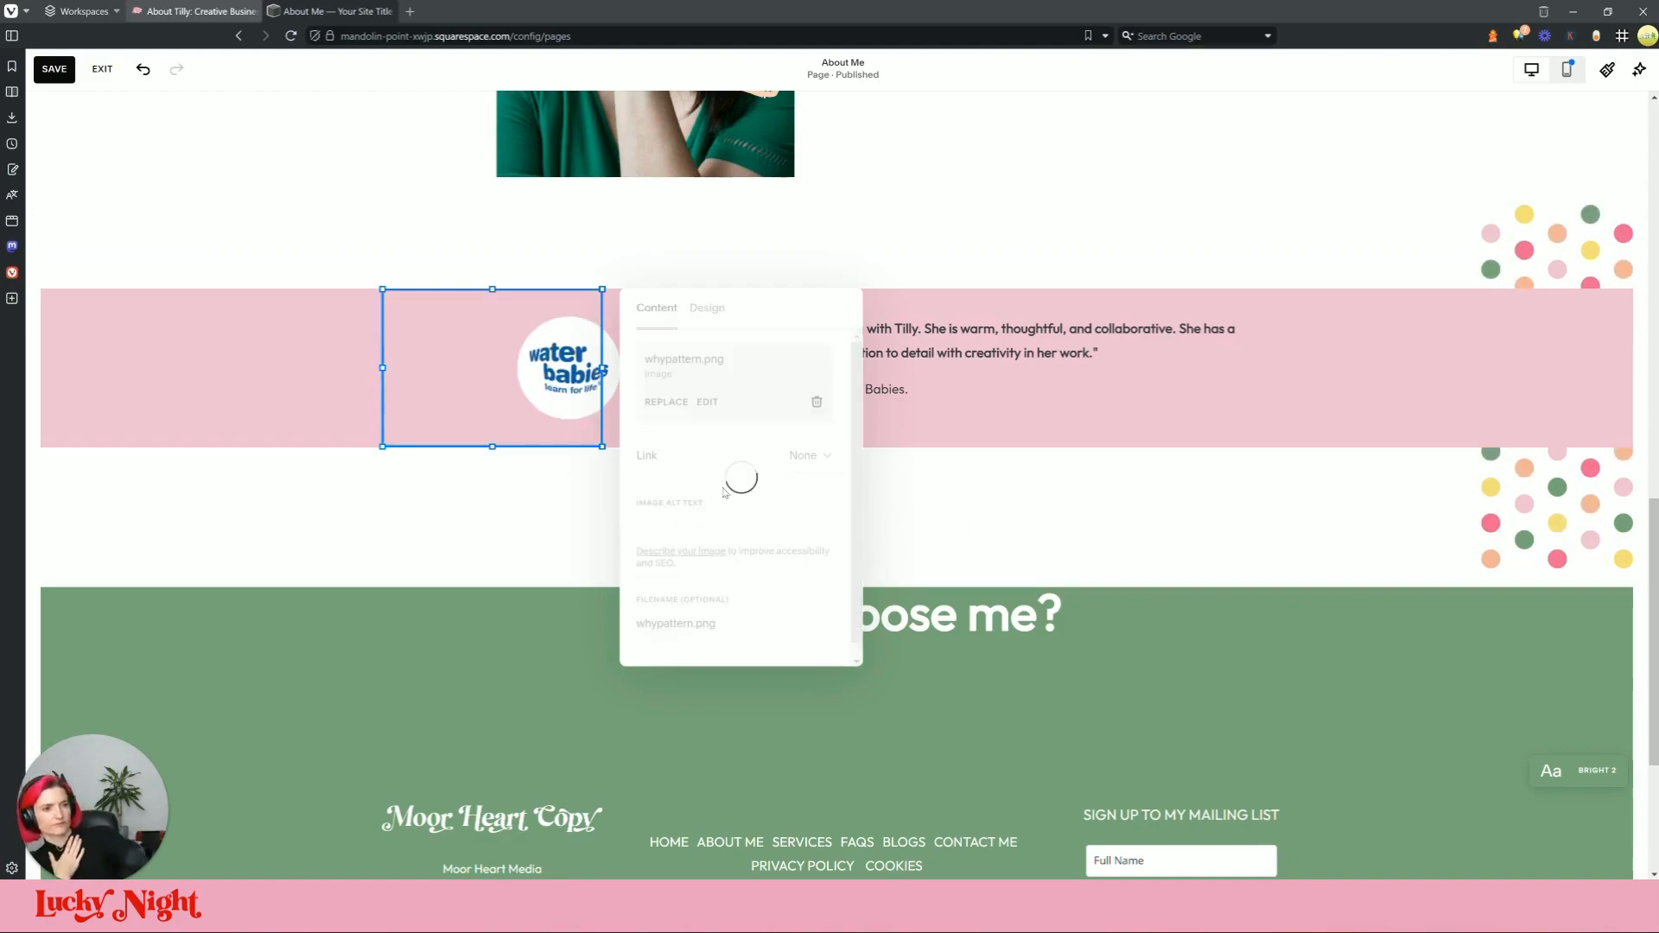
Step: Move the brushstroke image below the testimonial on the left and shorten it
left_click(903, 497)
left_click_drag(500, 373, 418, 582)
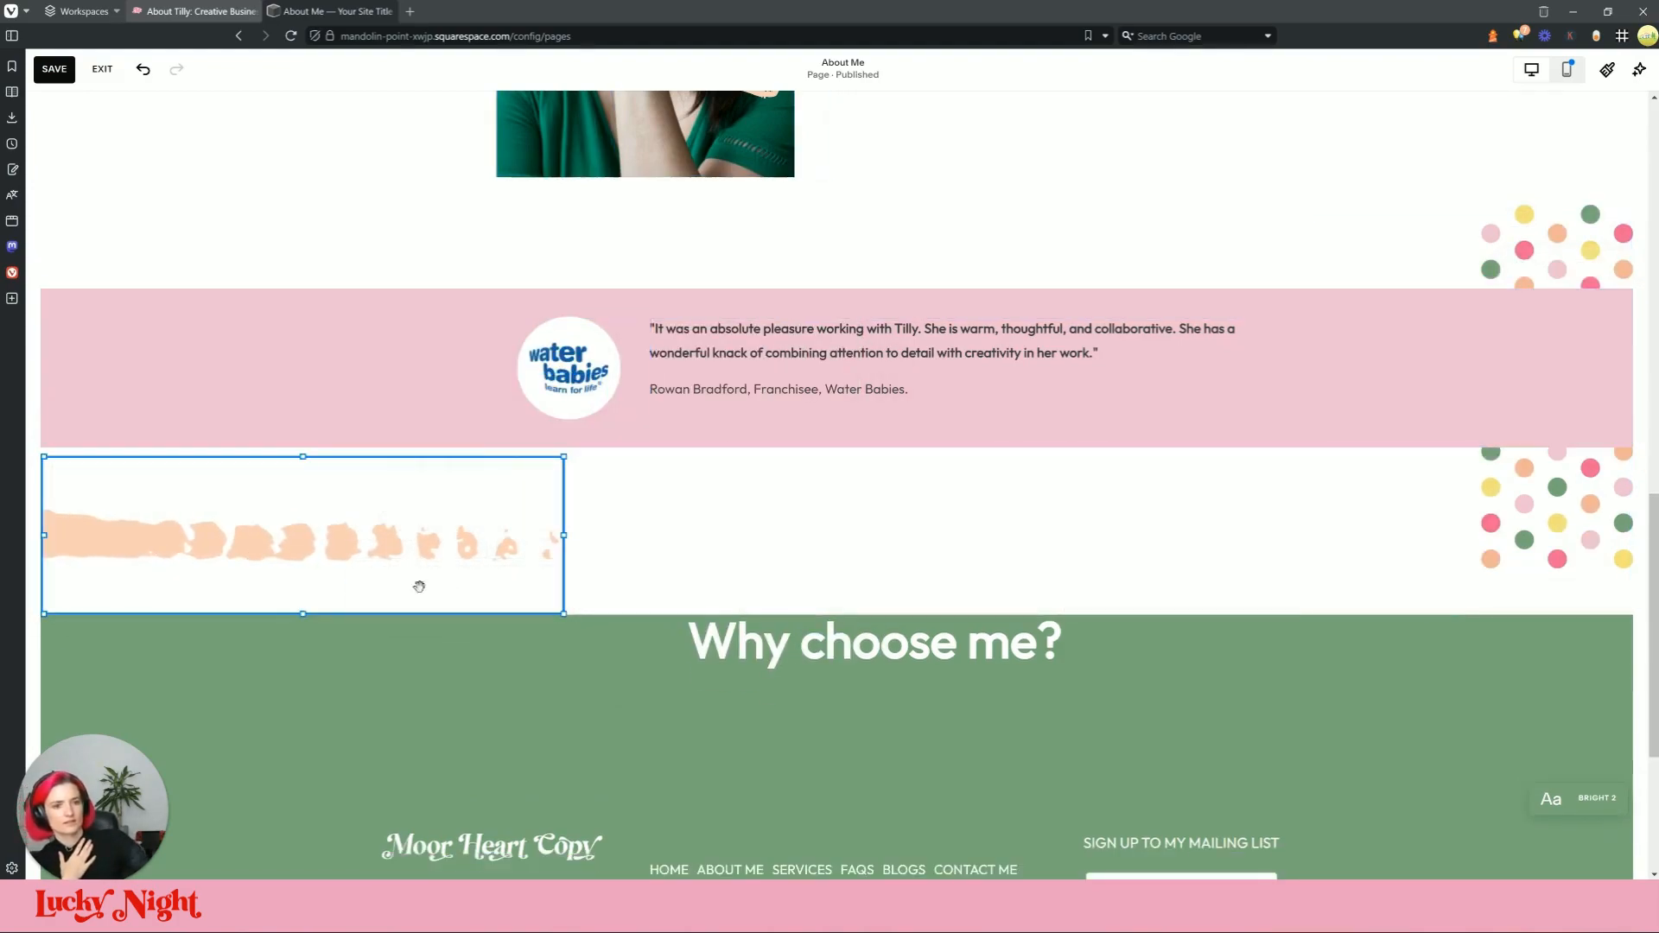
left_click_drag(302, 462, 389, 535)
Step: Compare with the live site and make the brushstroke image block narrower
left_click(746, 539)
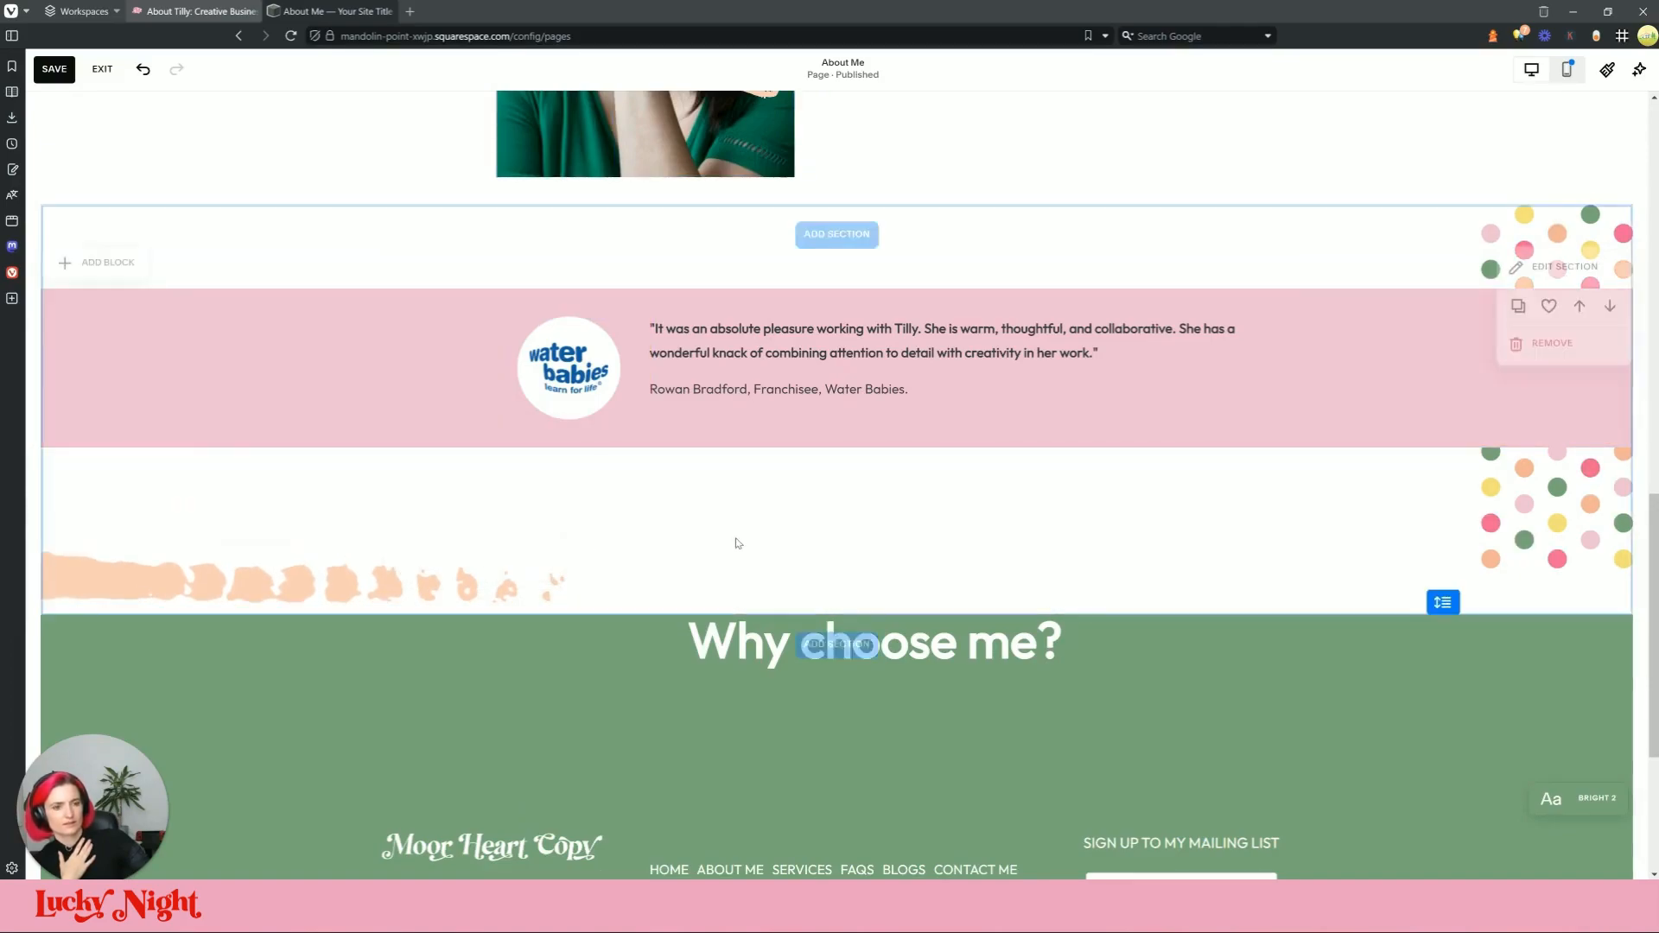
left_click(337, 11)
left_click(342, 11)
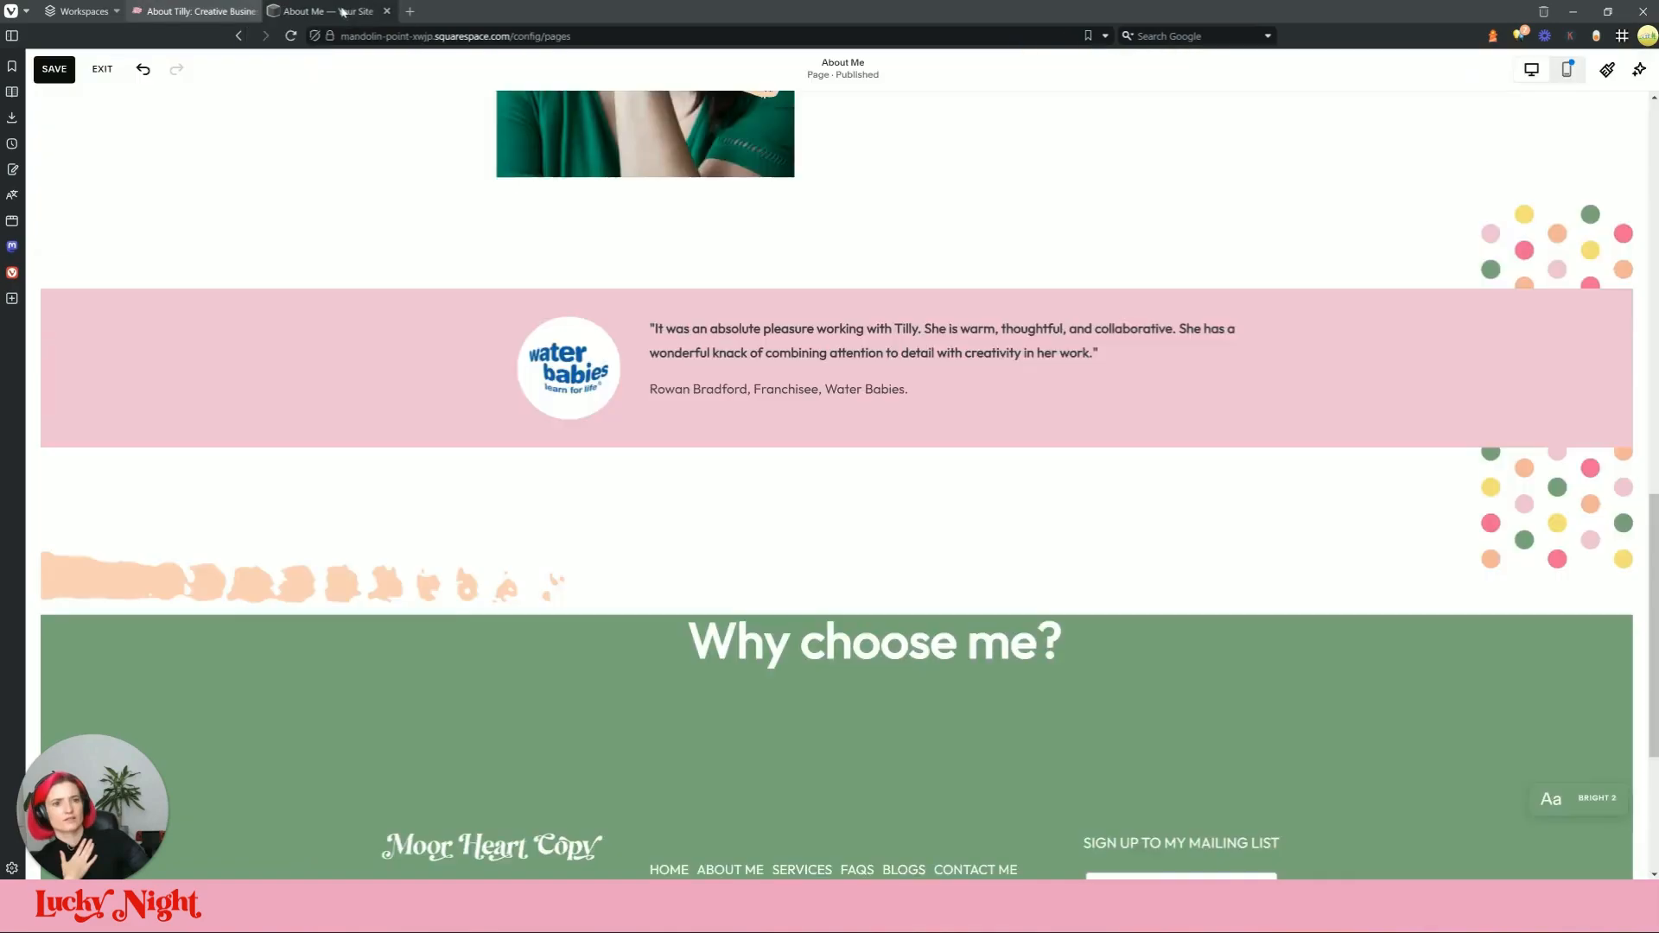
left_click(547, 585)
left_click_drag(547, 585, 382, 590)
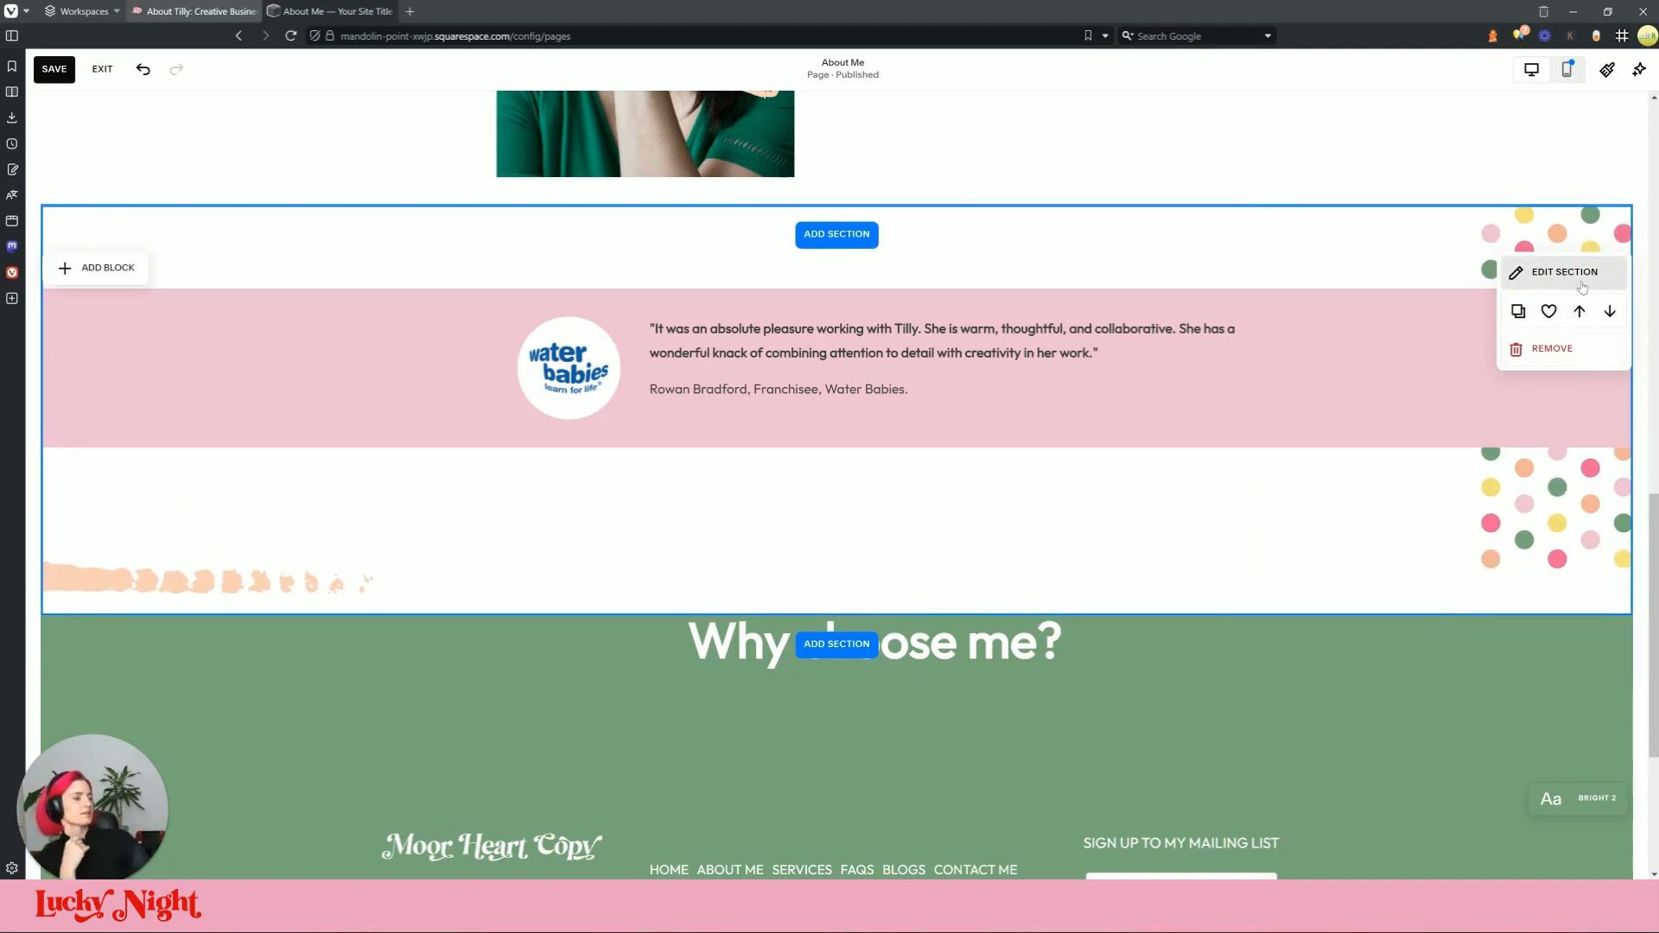
Step: Add a flat-shaped divider under the testimonial section
left_click(1536, 271)
left_click(1483, 274)
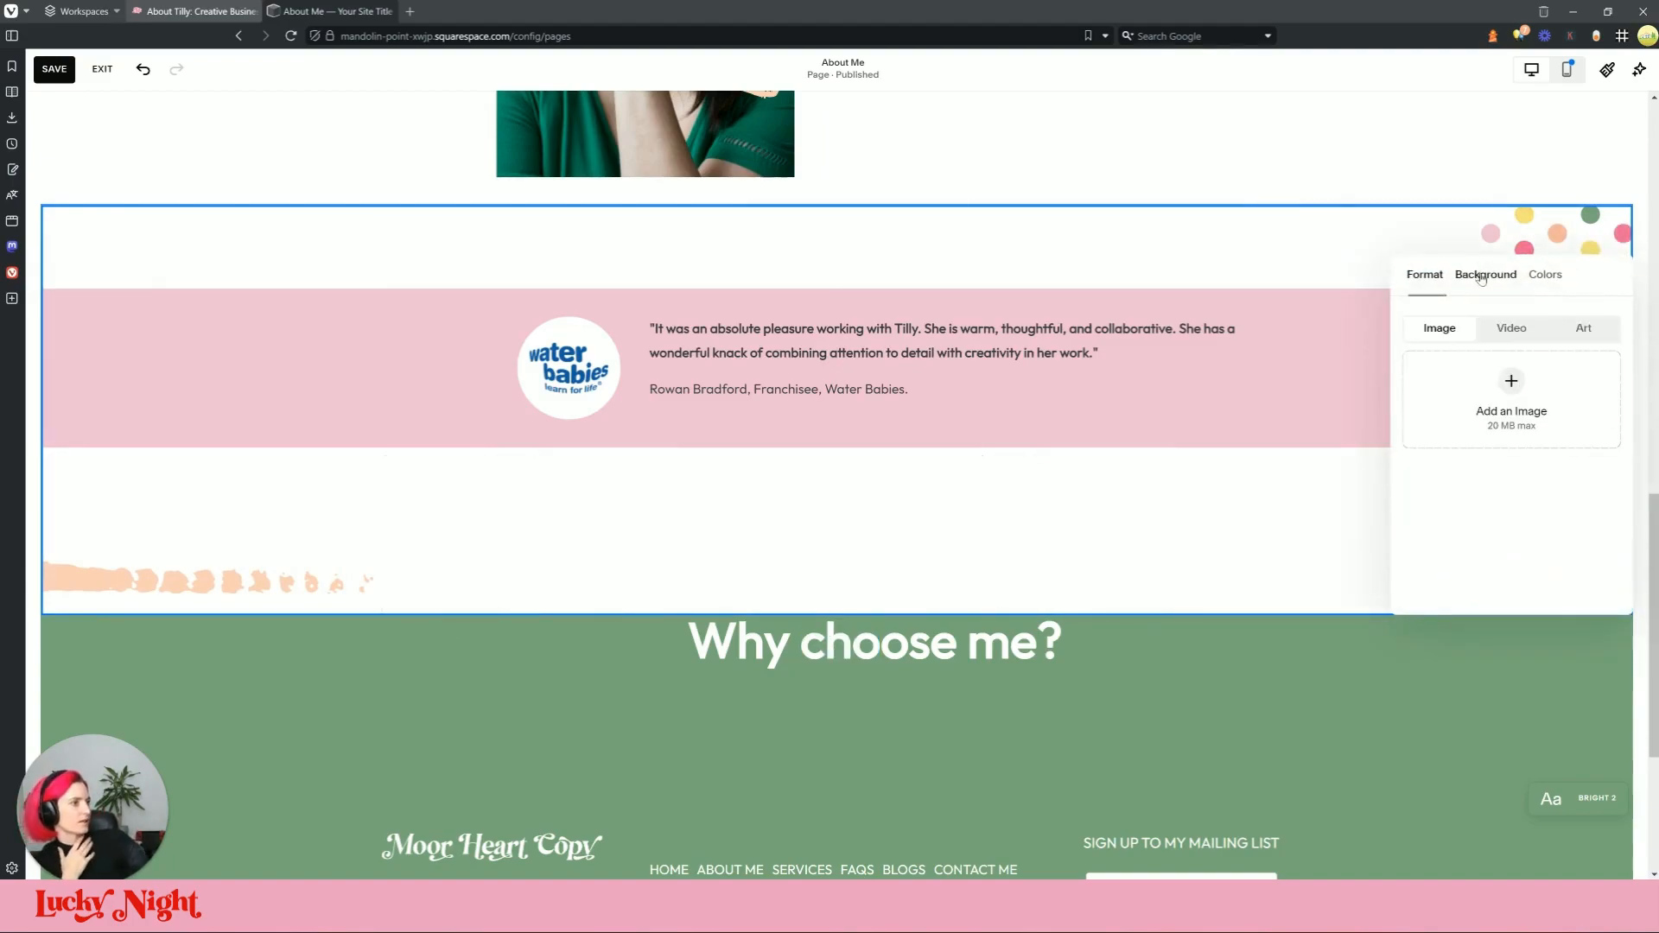
left_click(1410, 273)
left_click(1605, 501)
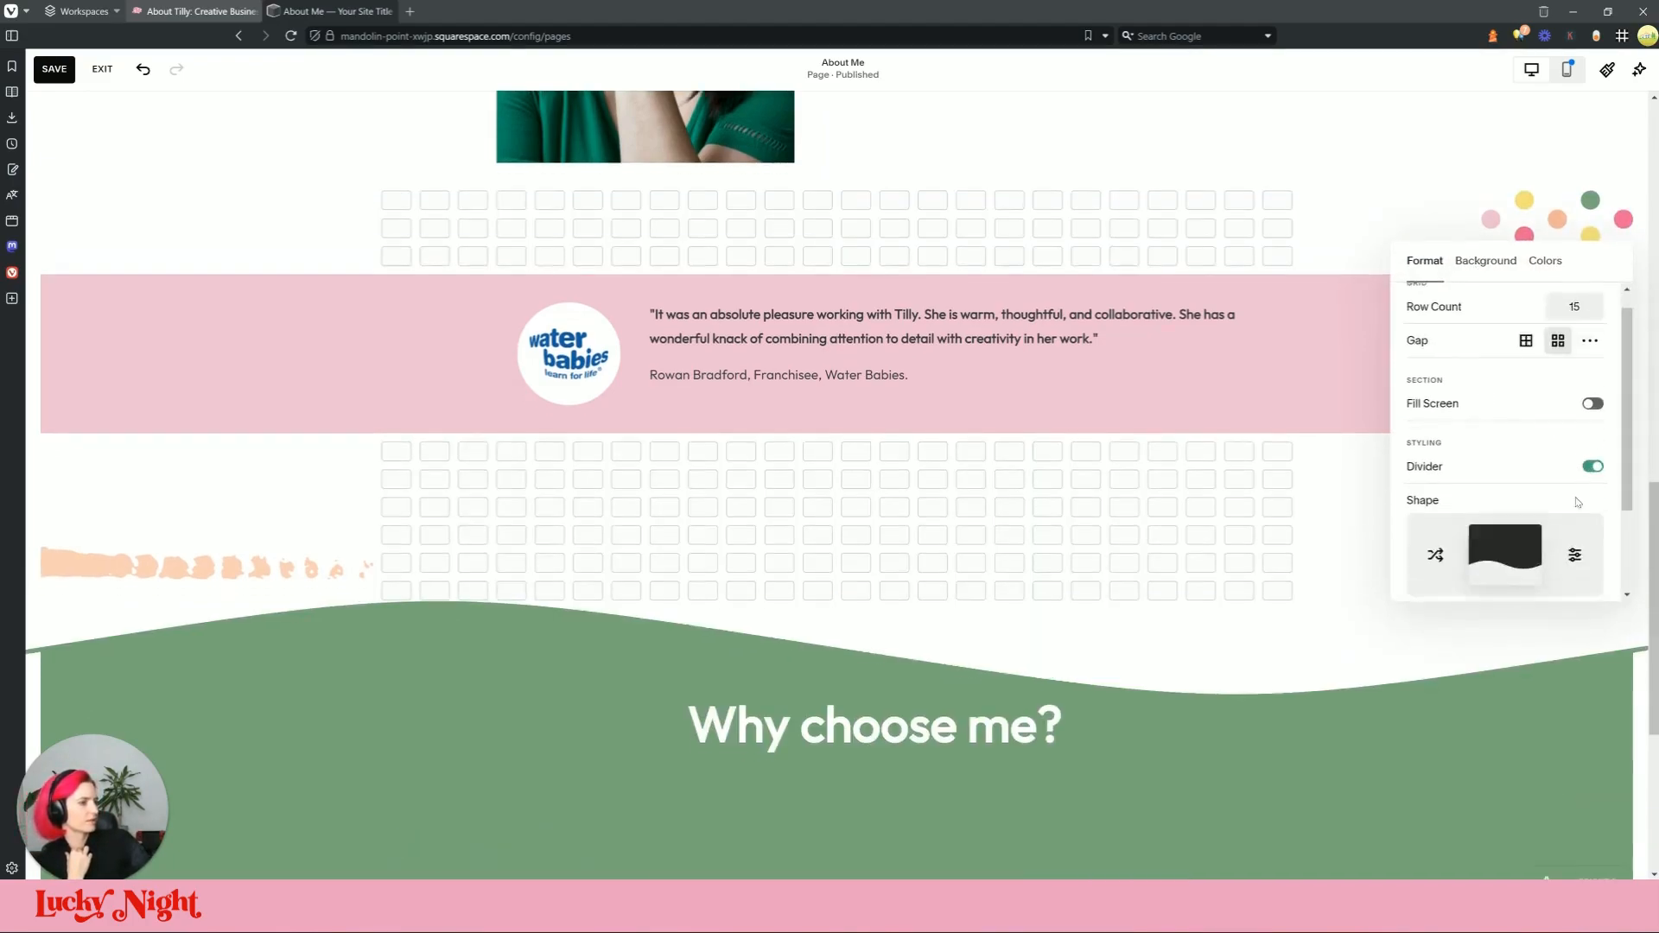
scroll(1494, 466, "down", 2)
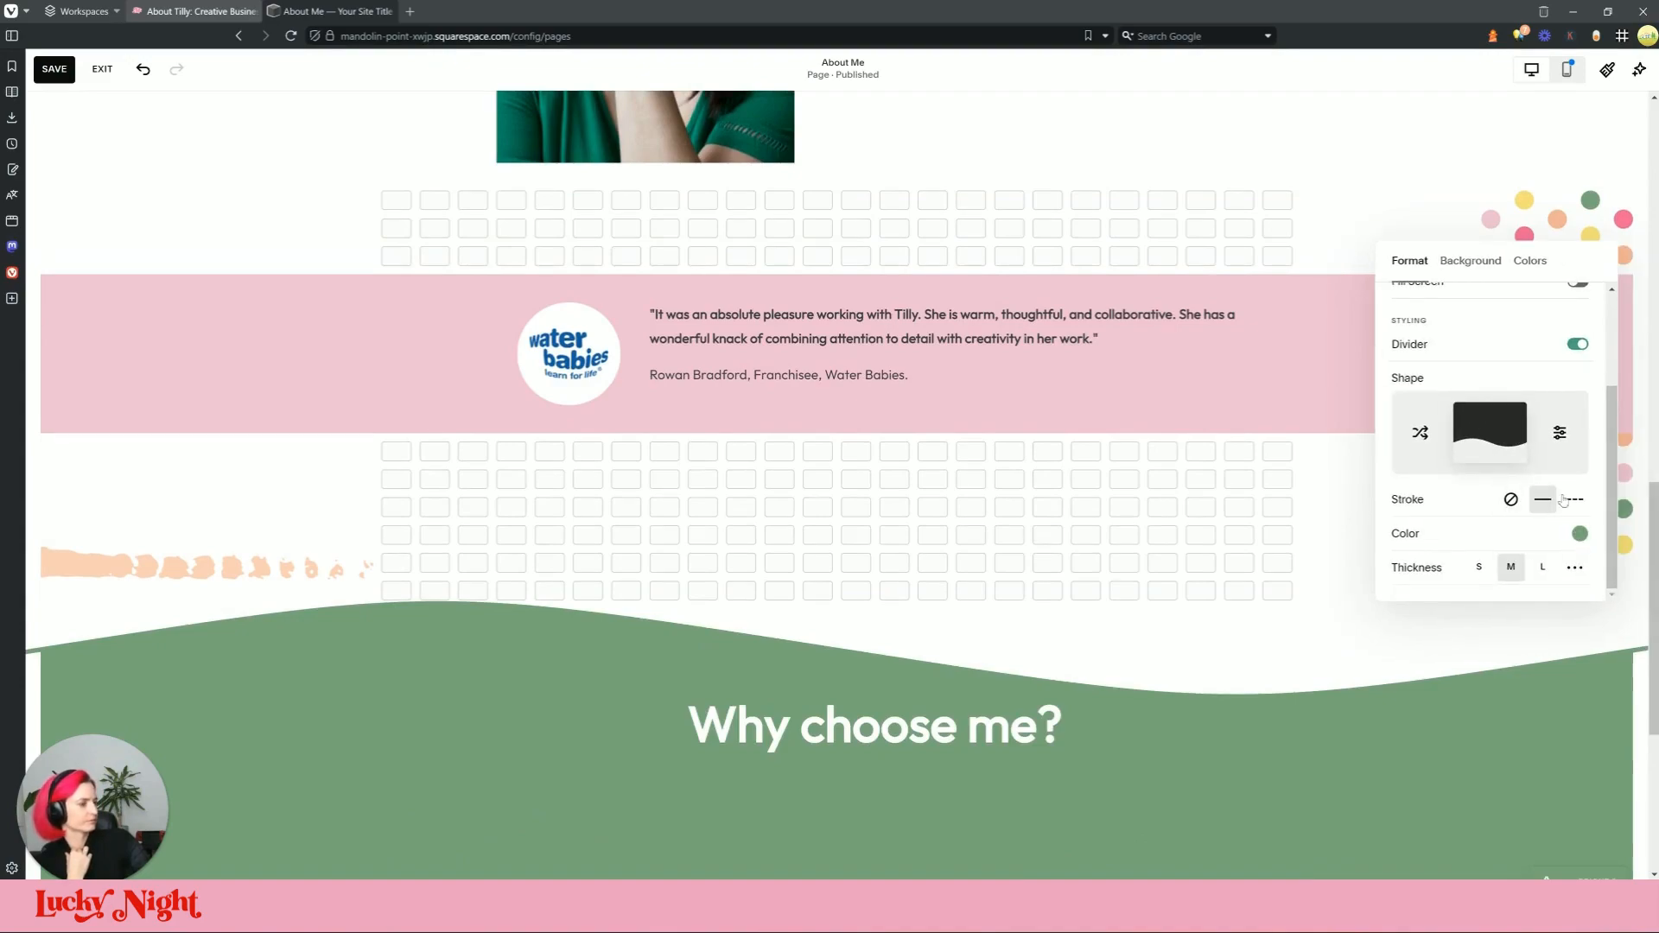
left_click(1512, 449)
left_click(1414, 332)
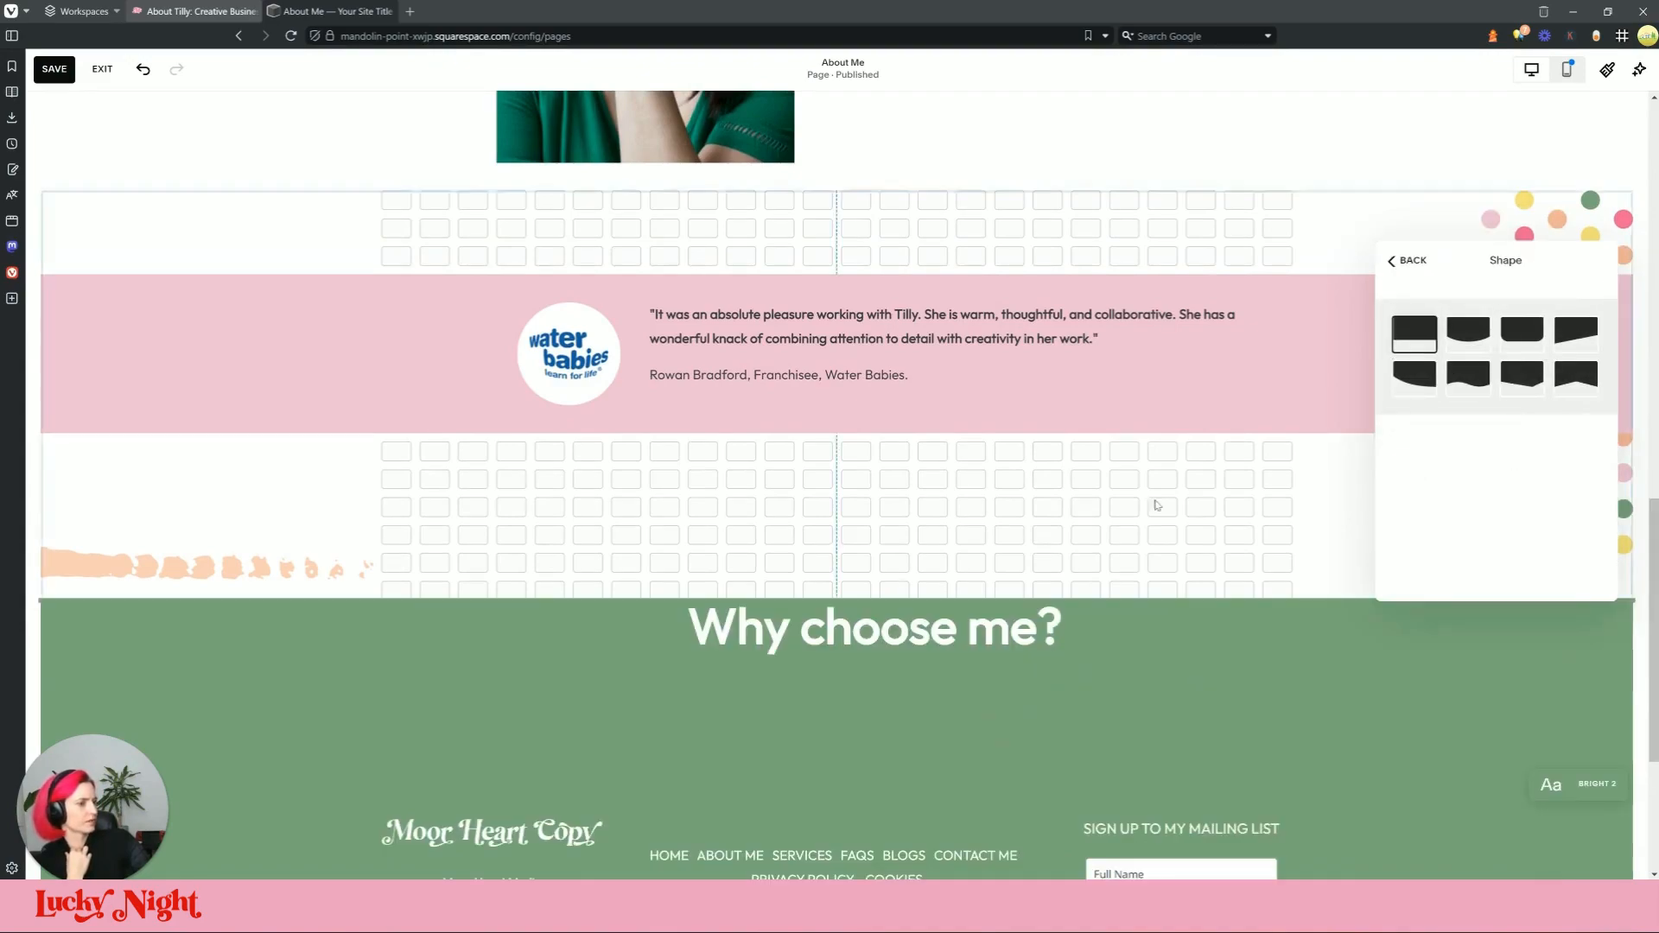
left_click(1408, 261)
scroll(1504, 432, "down", 2)
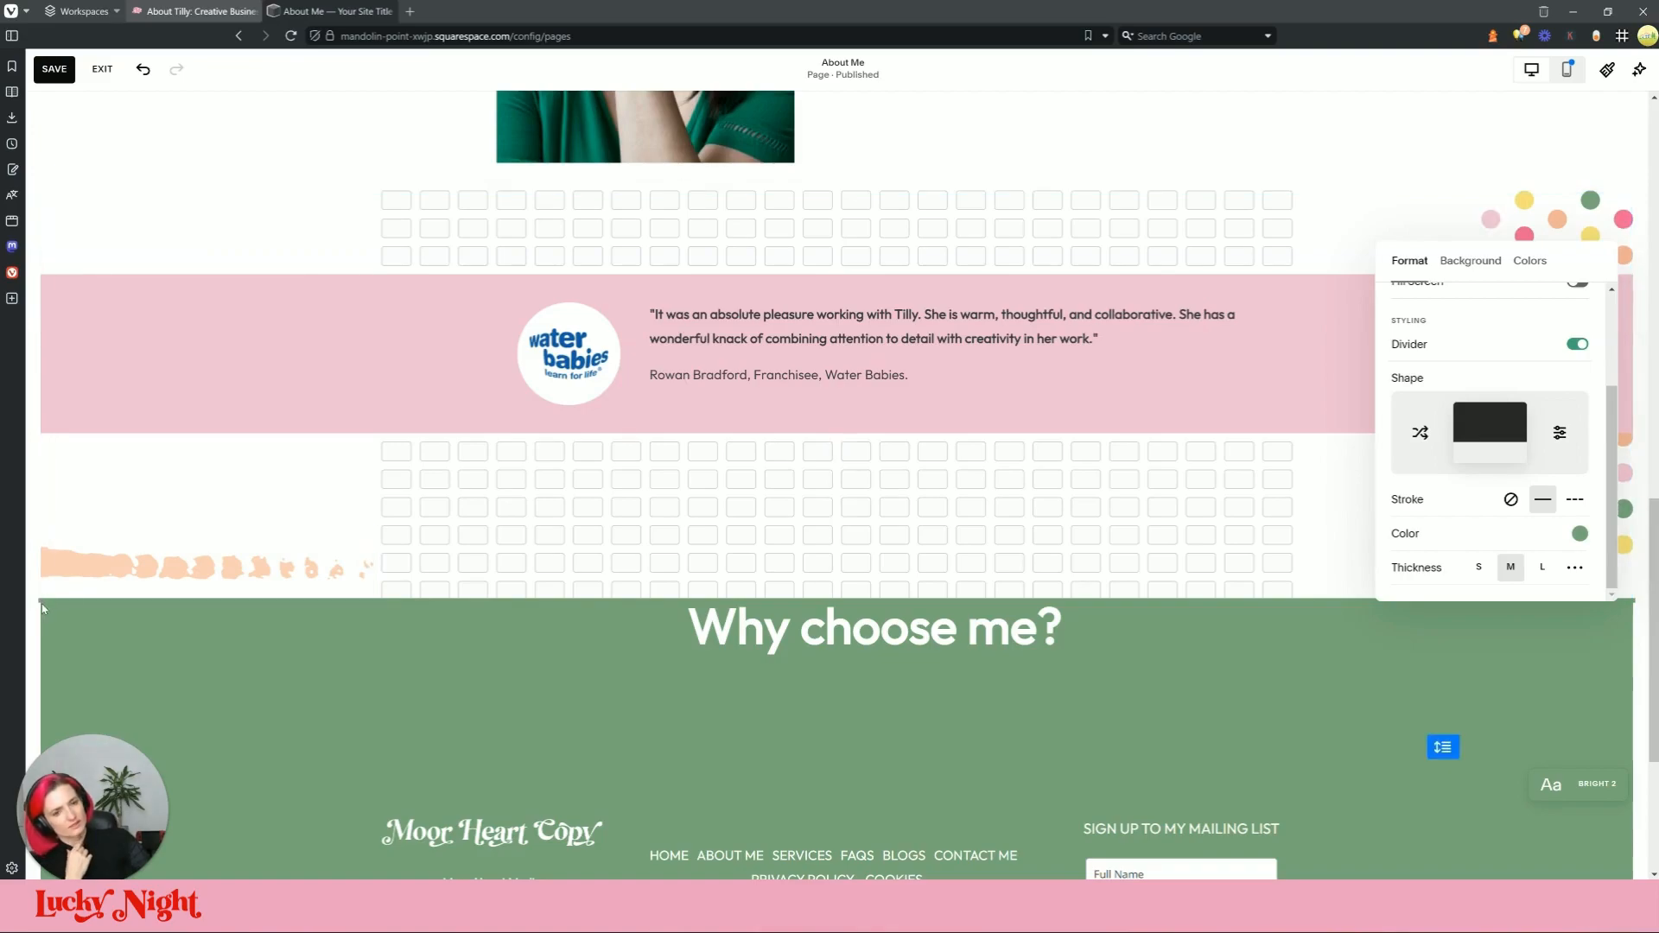
left_click(1105, 564)
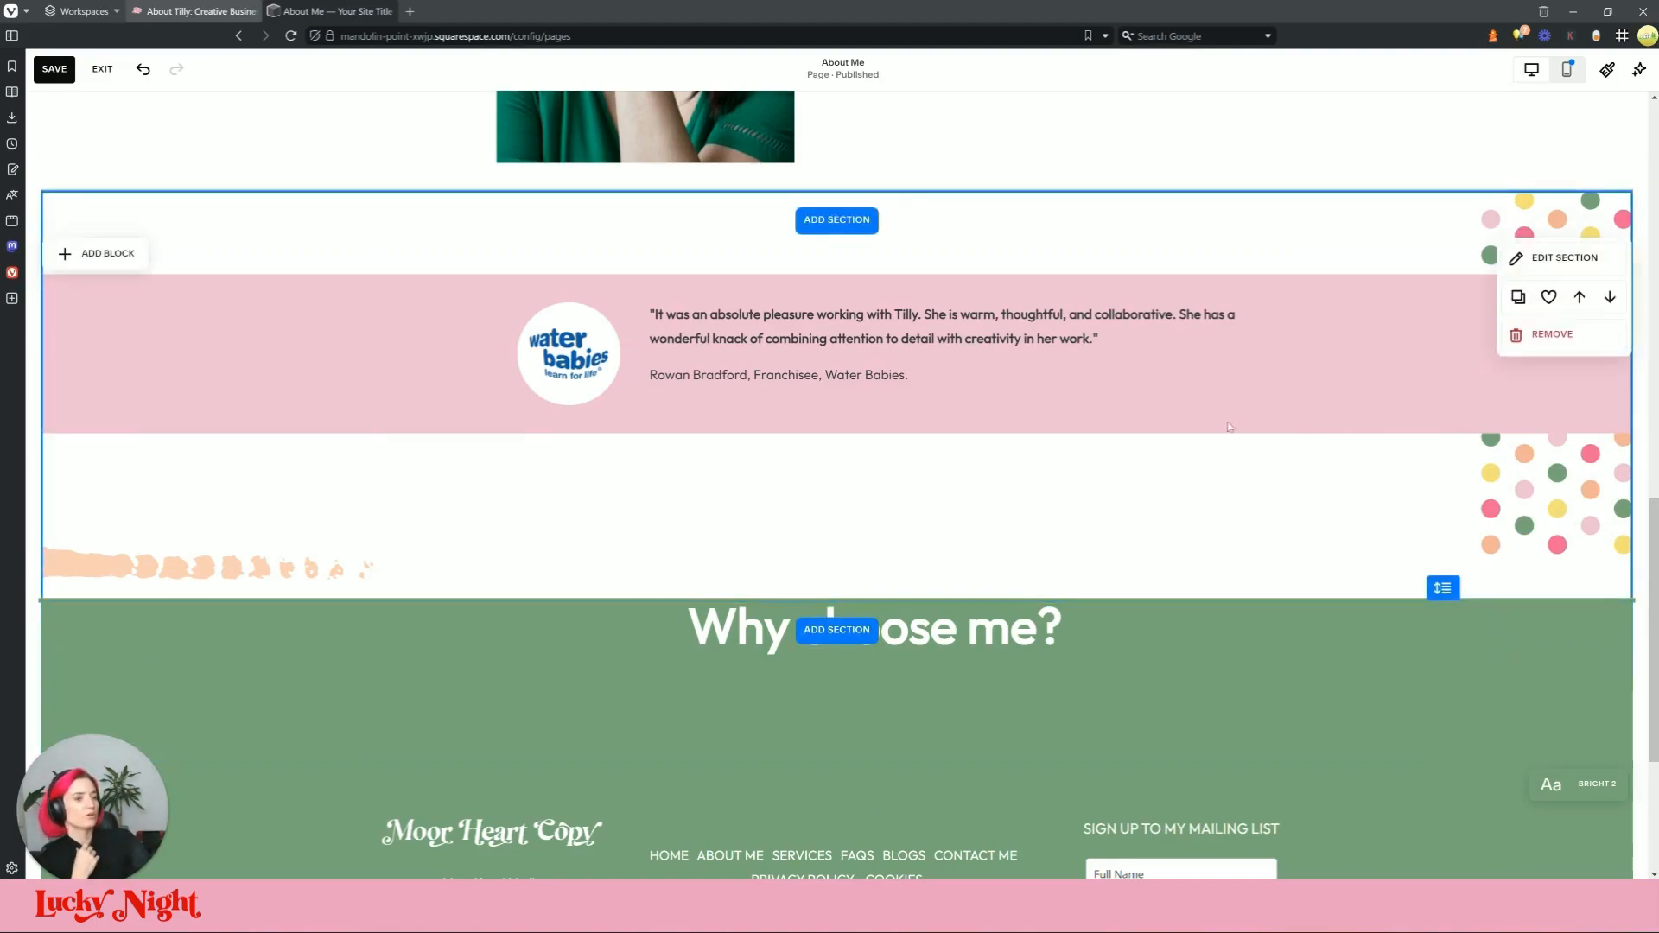
Step: Set the divider thickness to 50px
left_click(1533, 269)
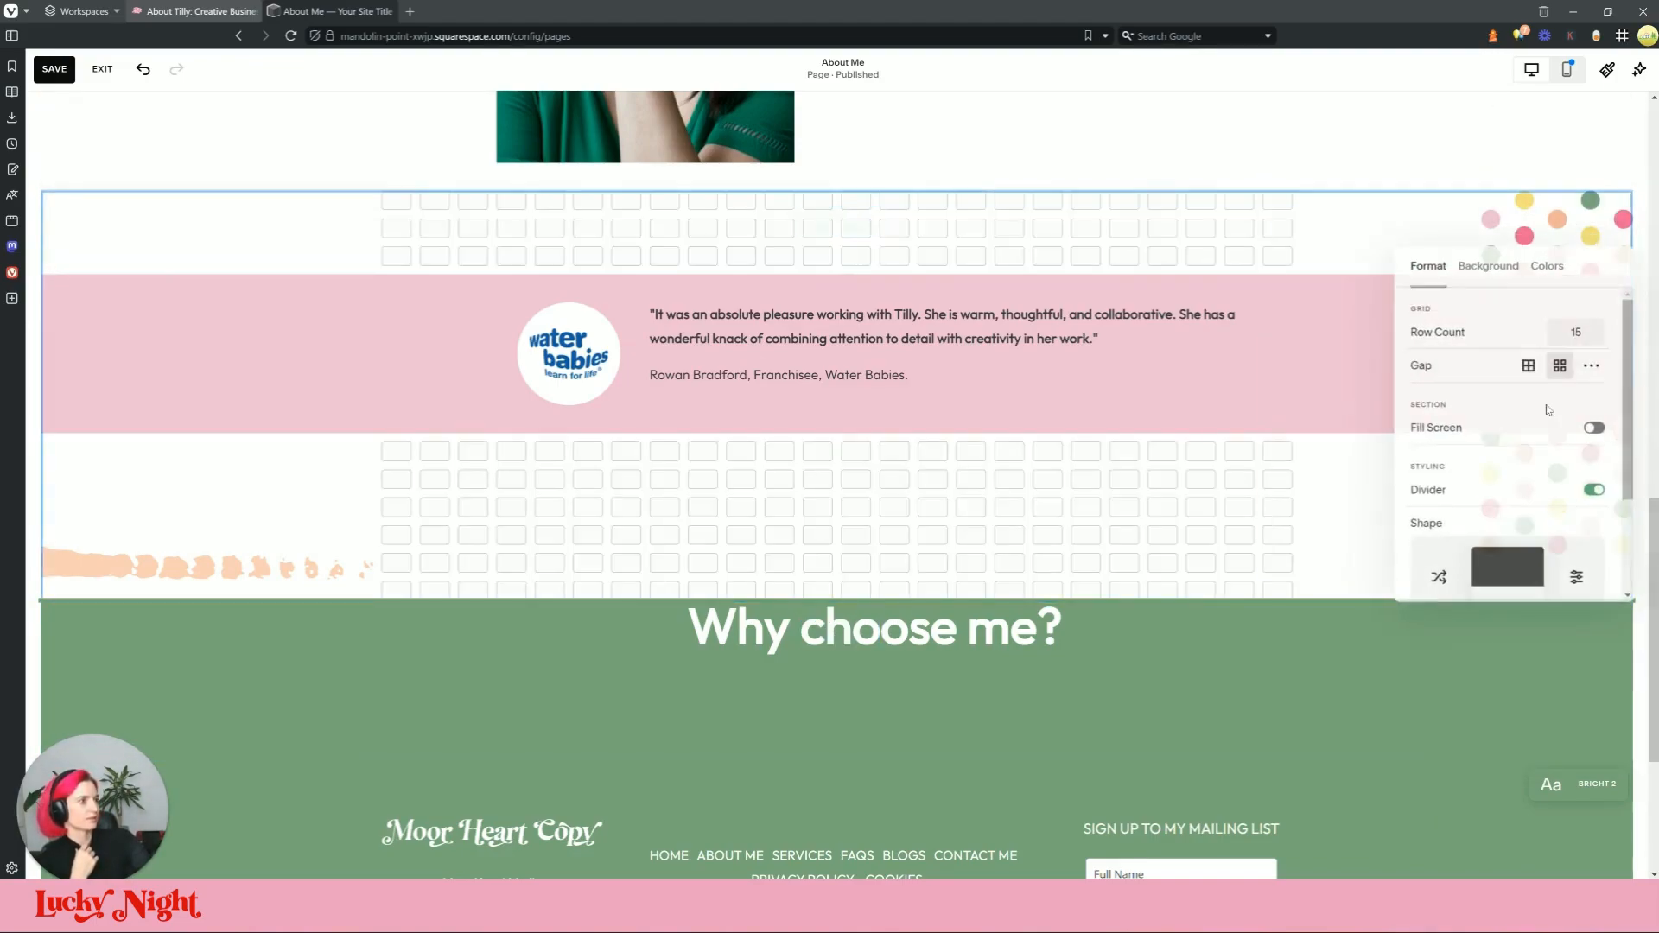
scroll(1550, 517, "down", 2)
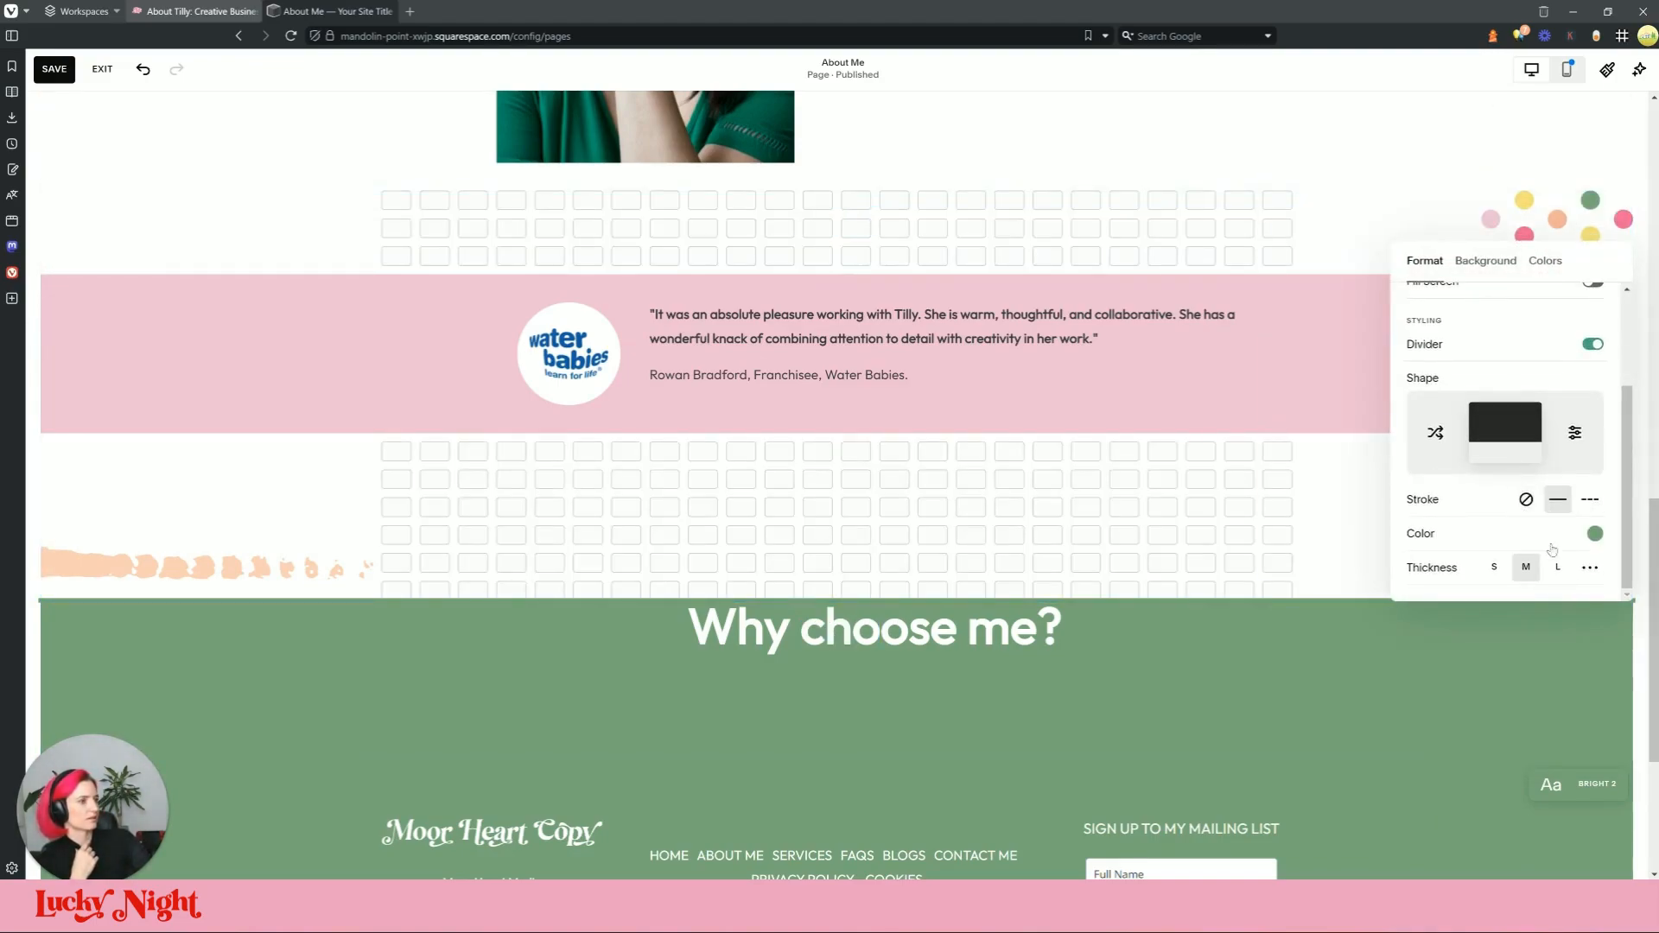
scroll(1413, 547, "down", 1)
left_click_drag(1423, 568, 1563, 567)
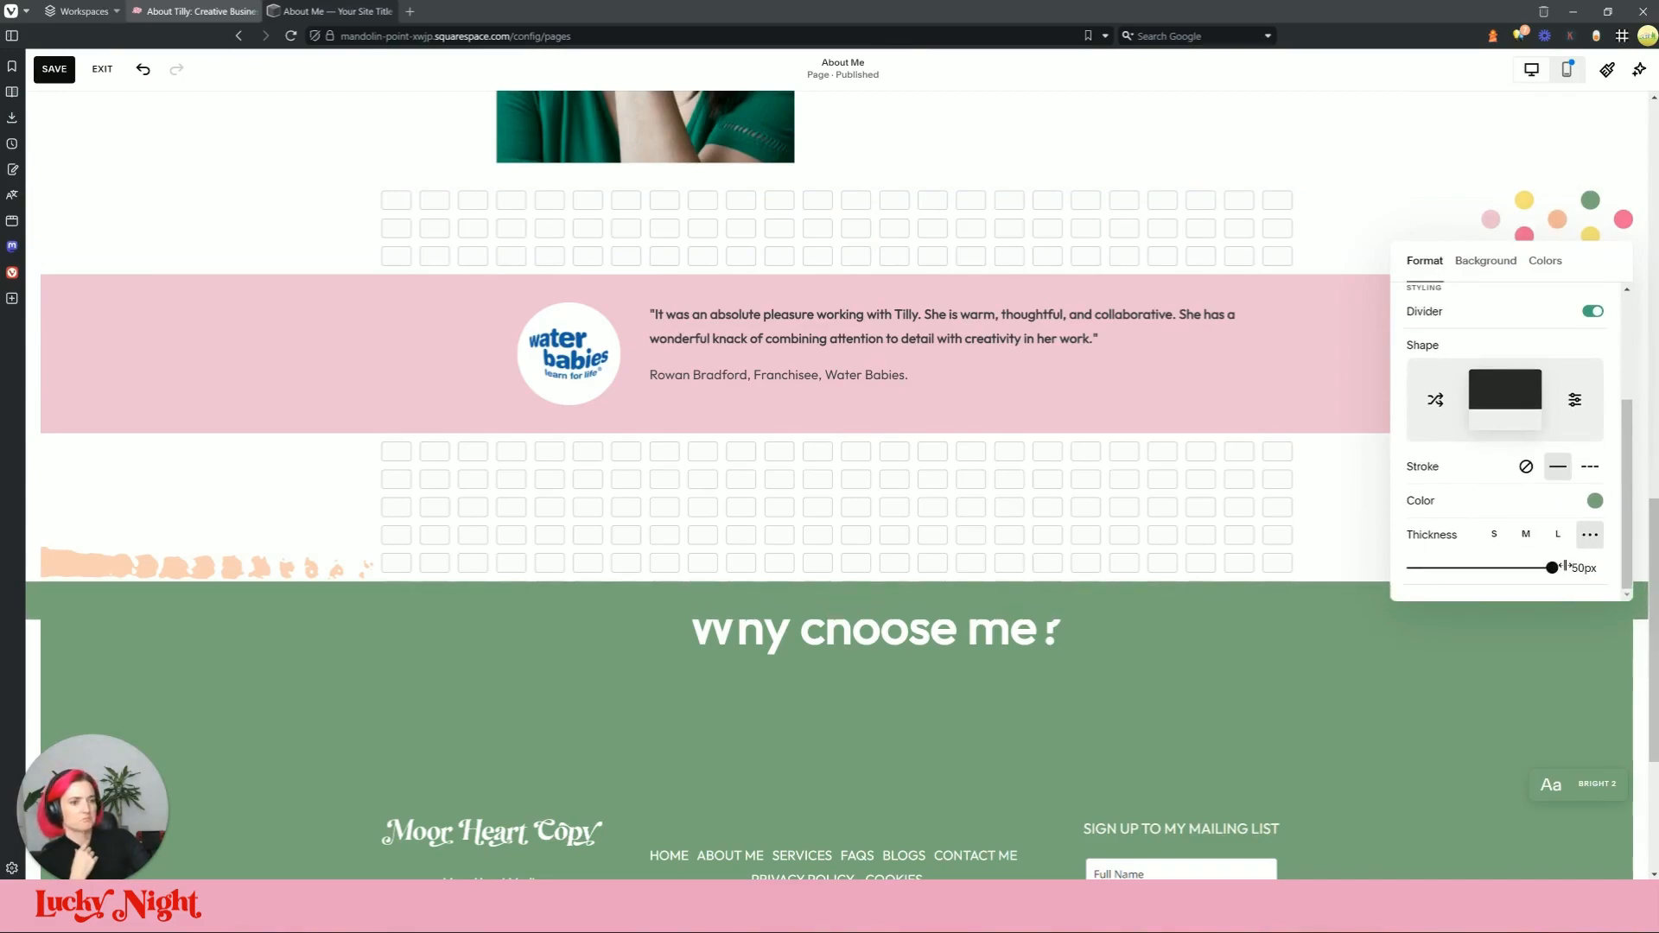
left_click_drag(1552, 568, 1635, 591)
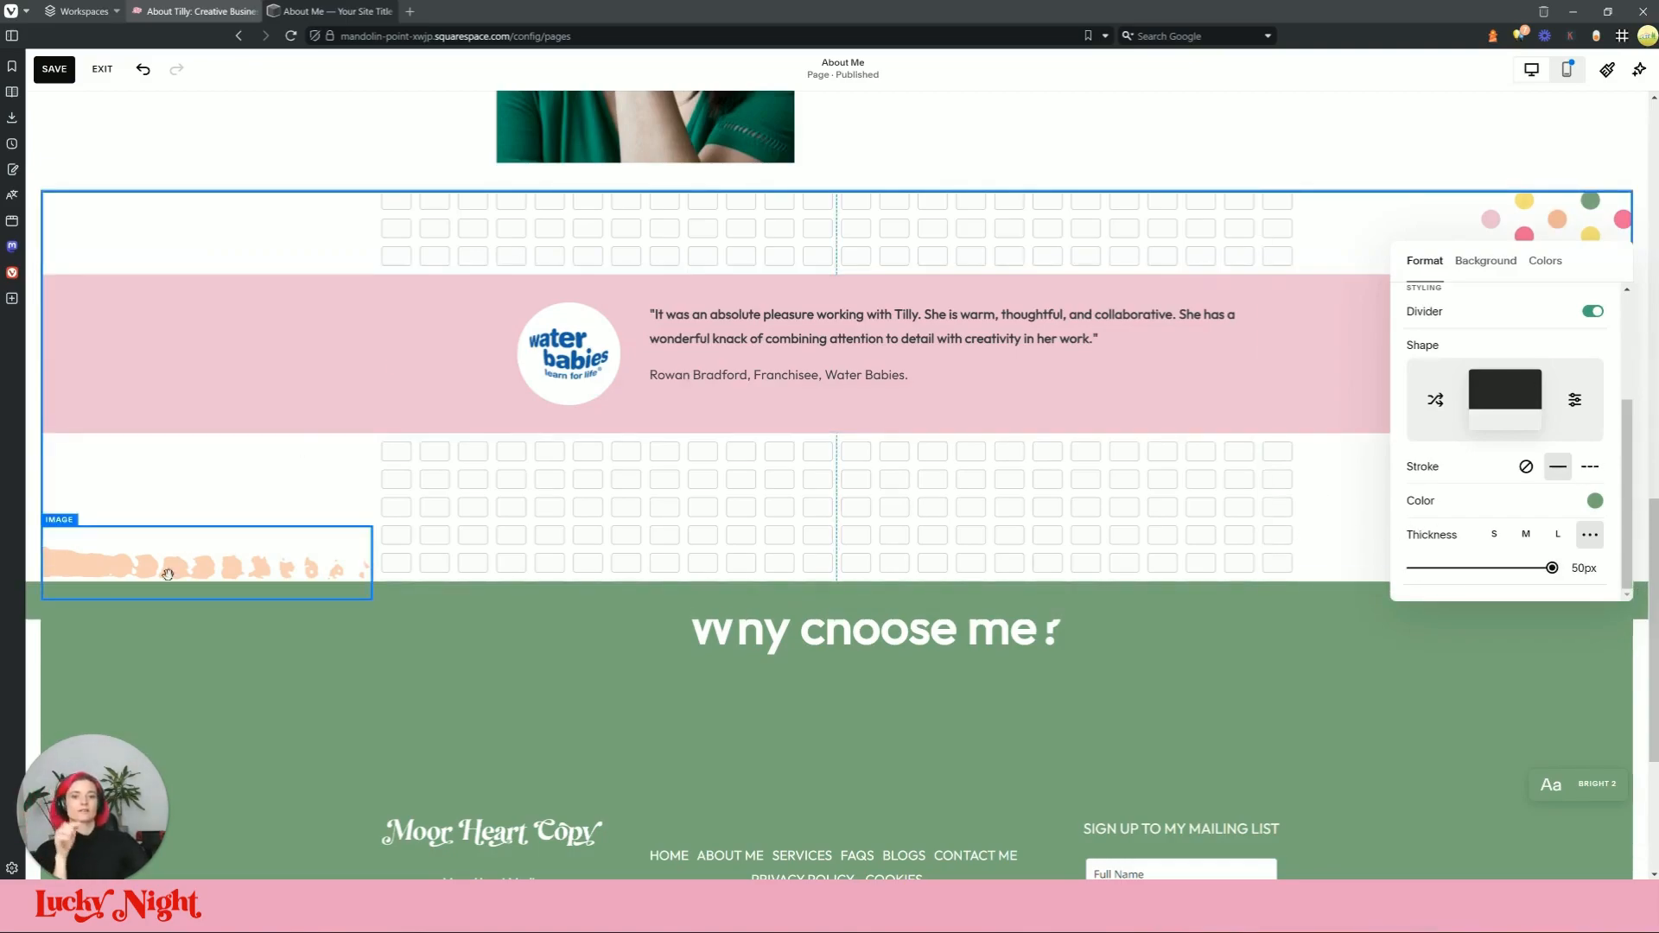
Step: Reposition the brushstroke image to fill its block and delete the overlapping duplicate copy
left_click_drag(226, 582, 213, 559)
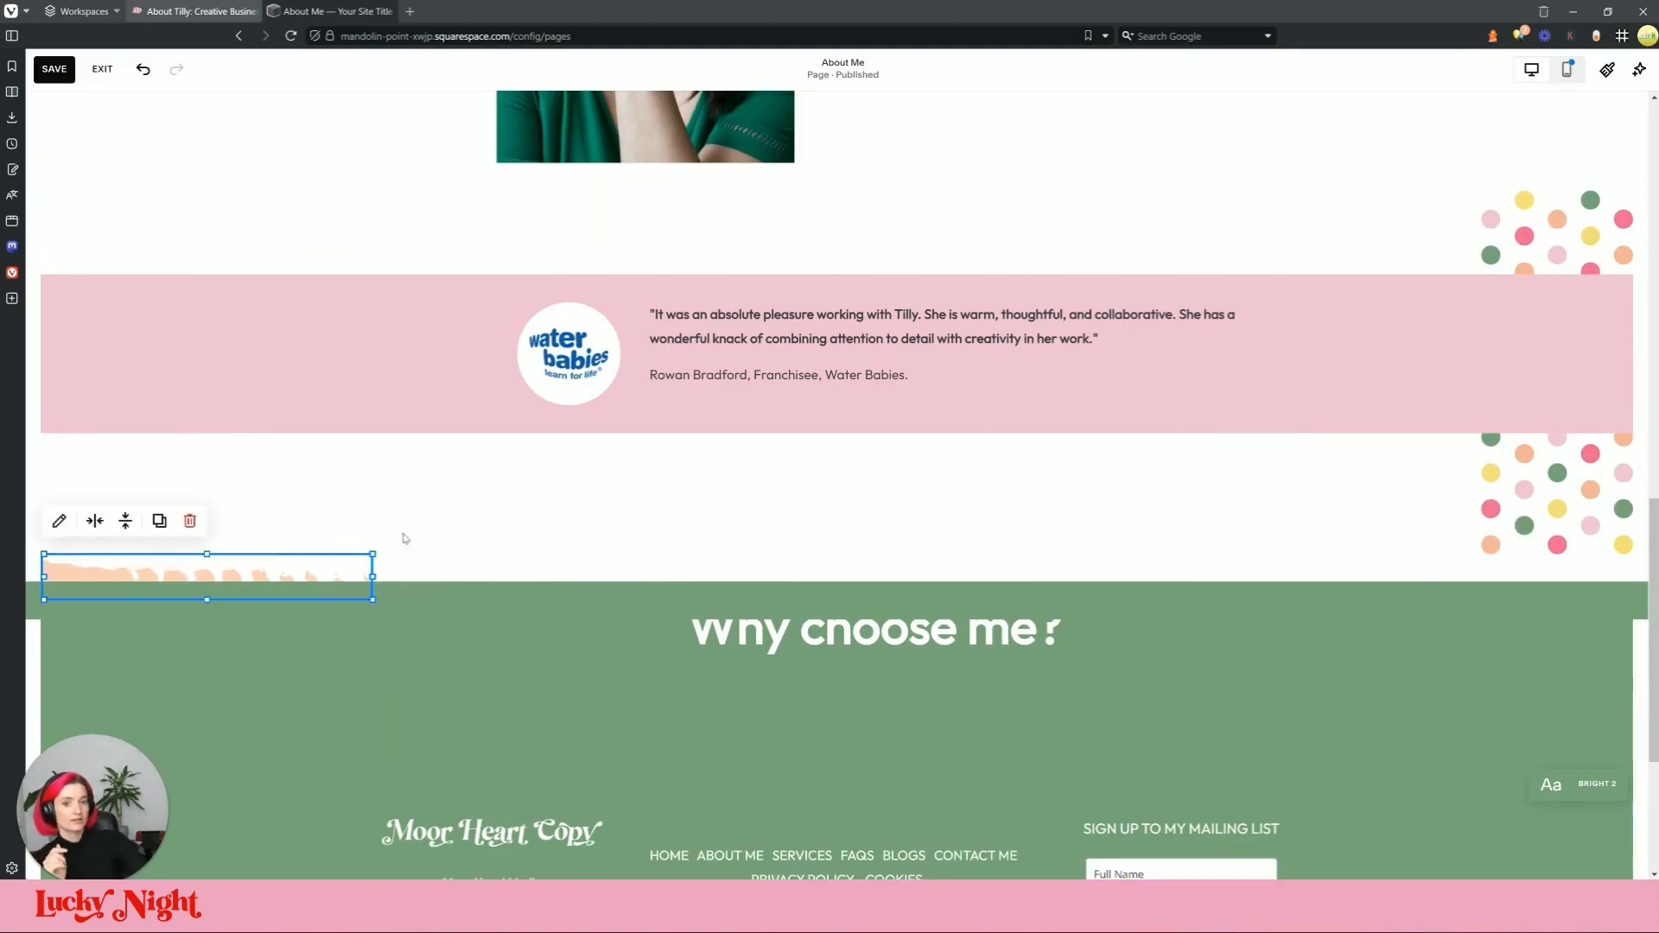
left_click(160, 522)
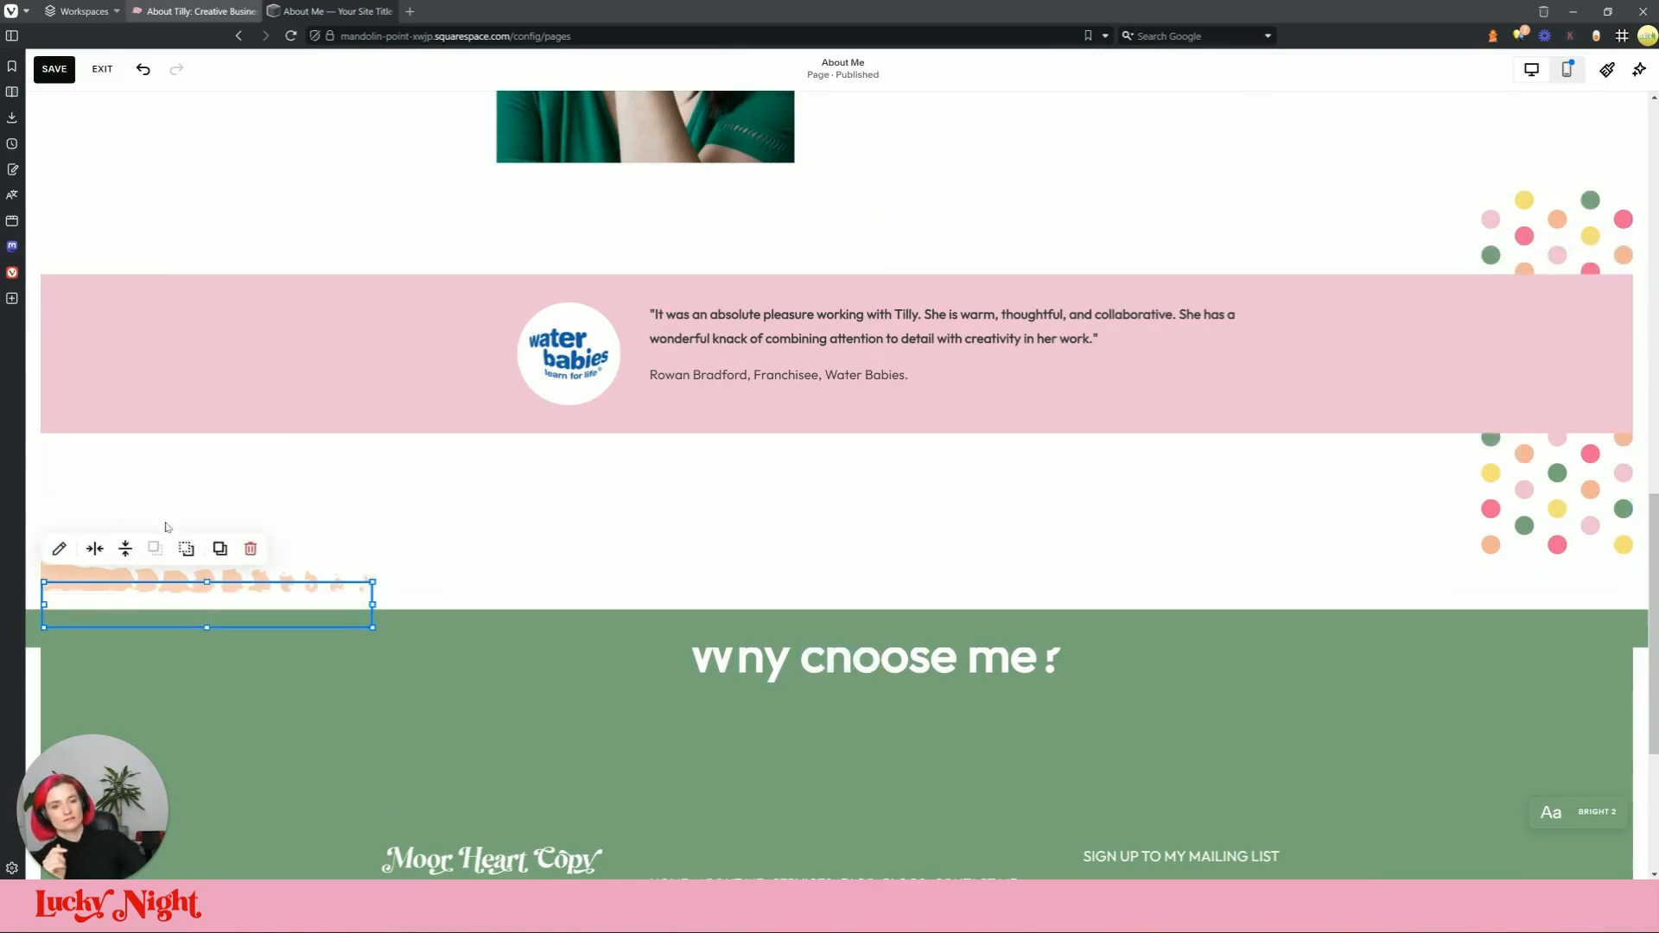
left_click(412, 546)
left_click(292, 584)
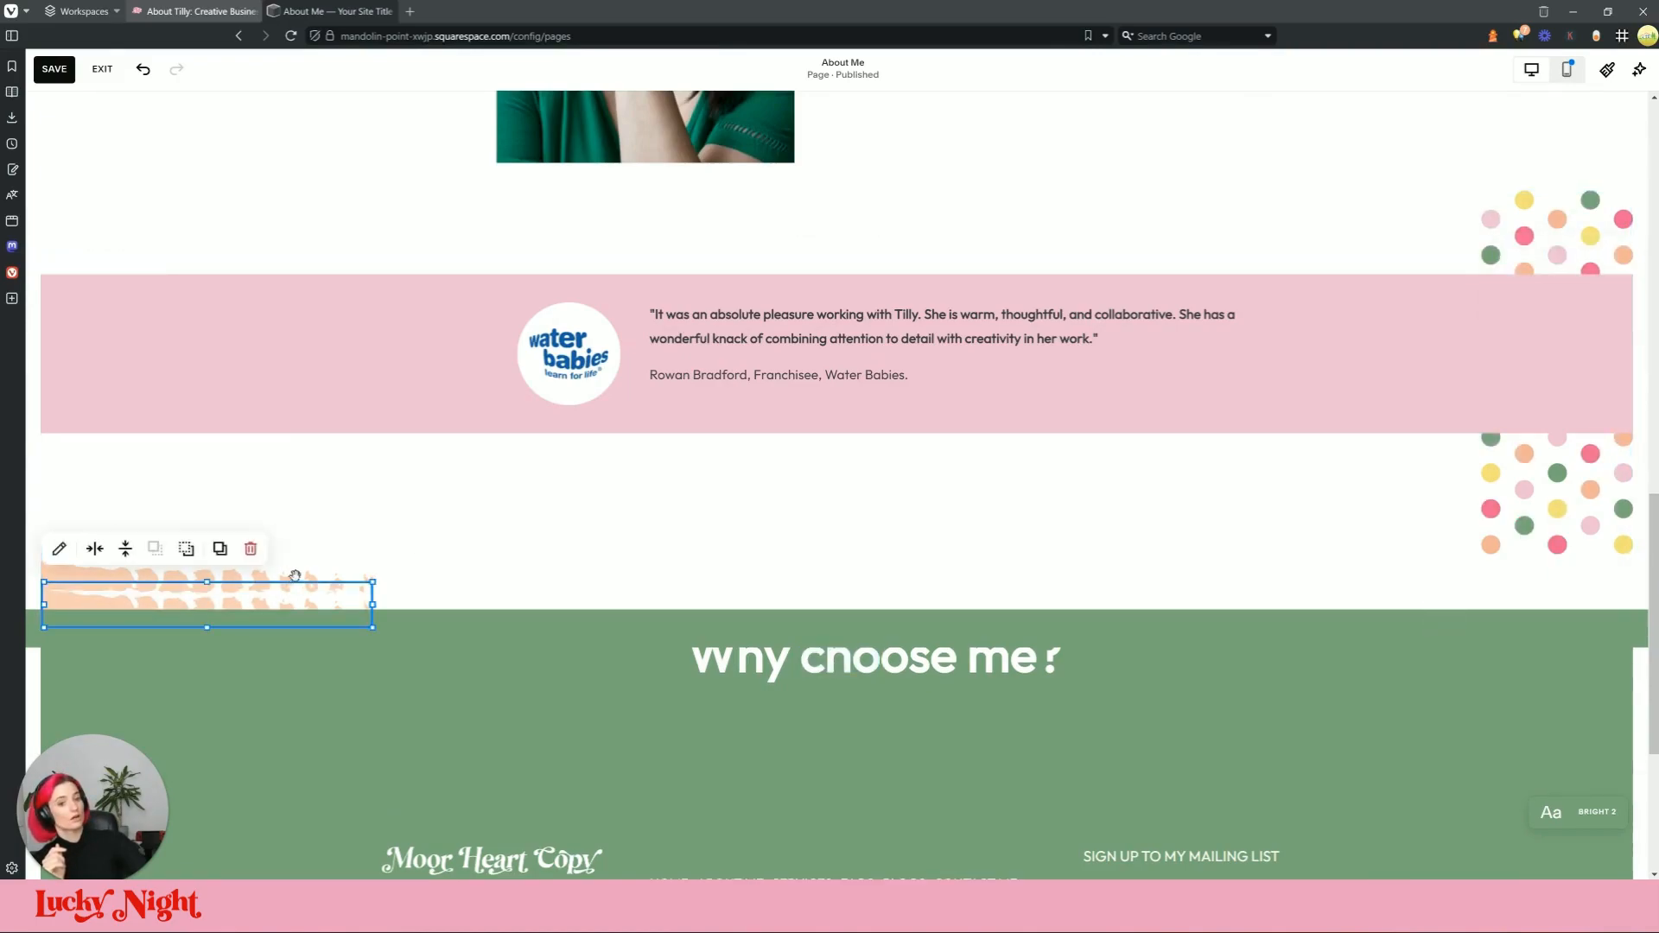
left_click(182, 568)
left_click(251, 521)
left_click(230, 588)
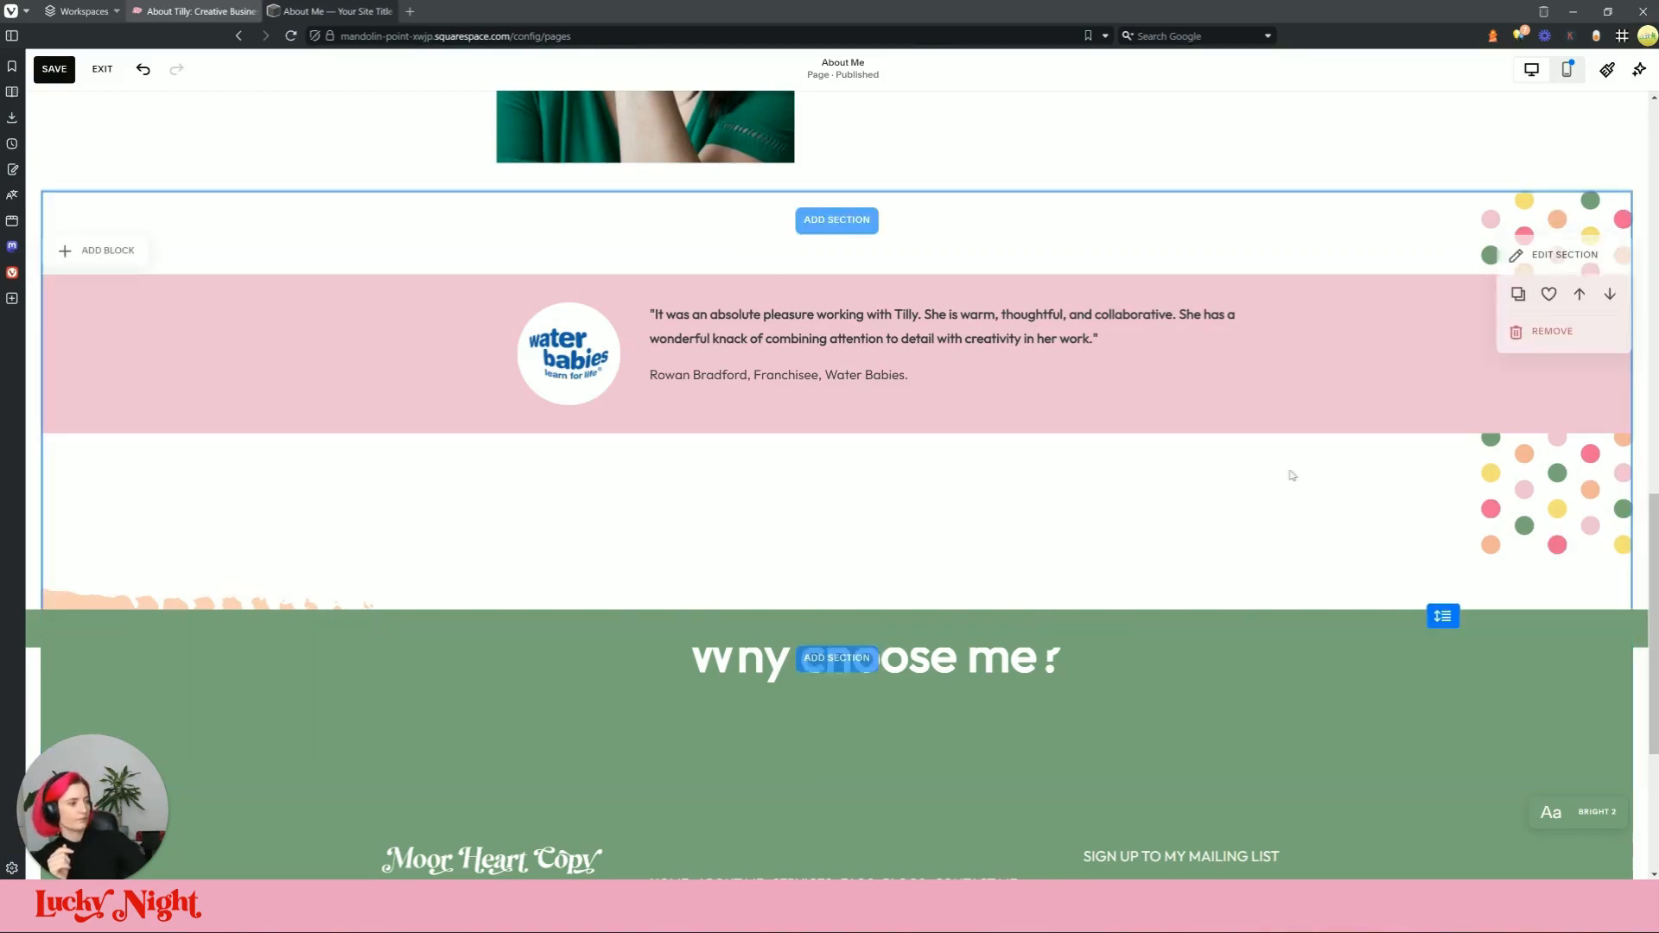
Step: Review the testimonial section's background and format settings without changing them
left_click(1542, 250)
left_click(1497, 298)
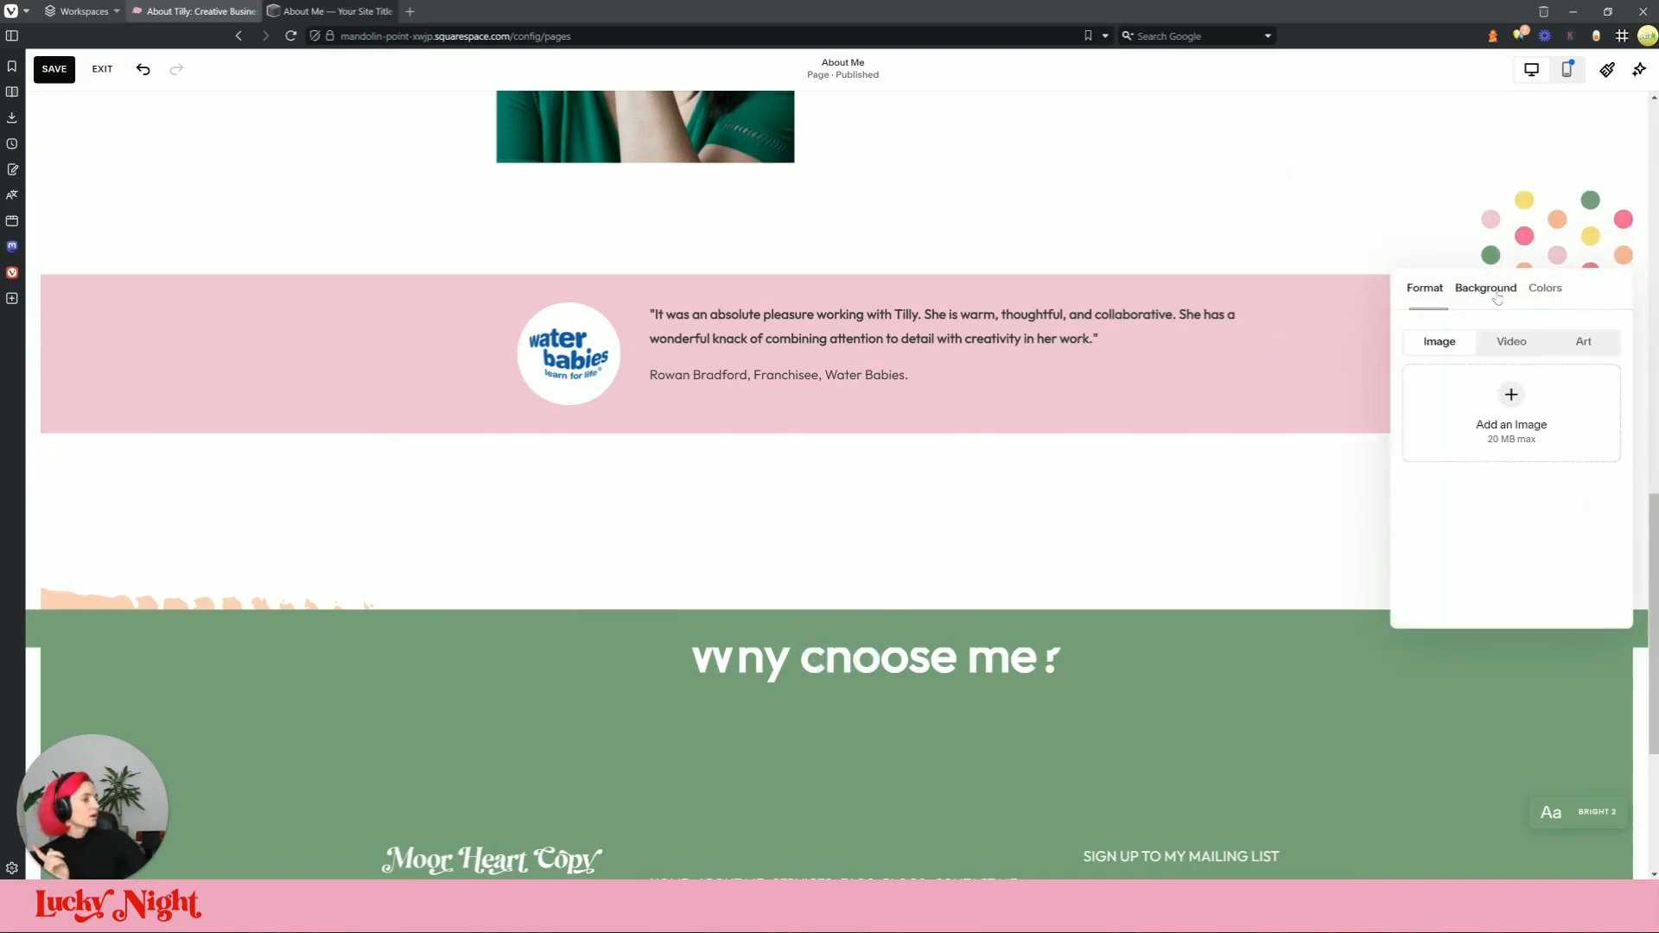
left_click(1422, 289)
left_click(696, 492)
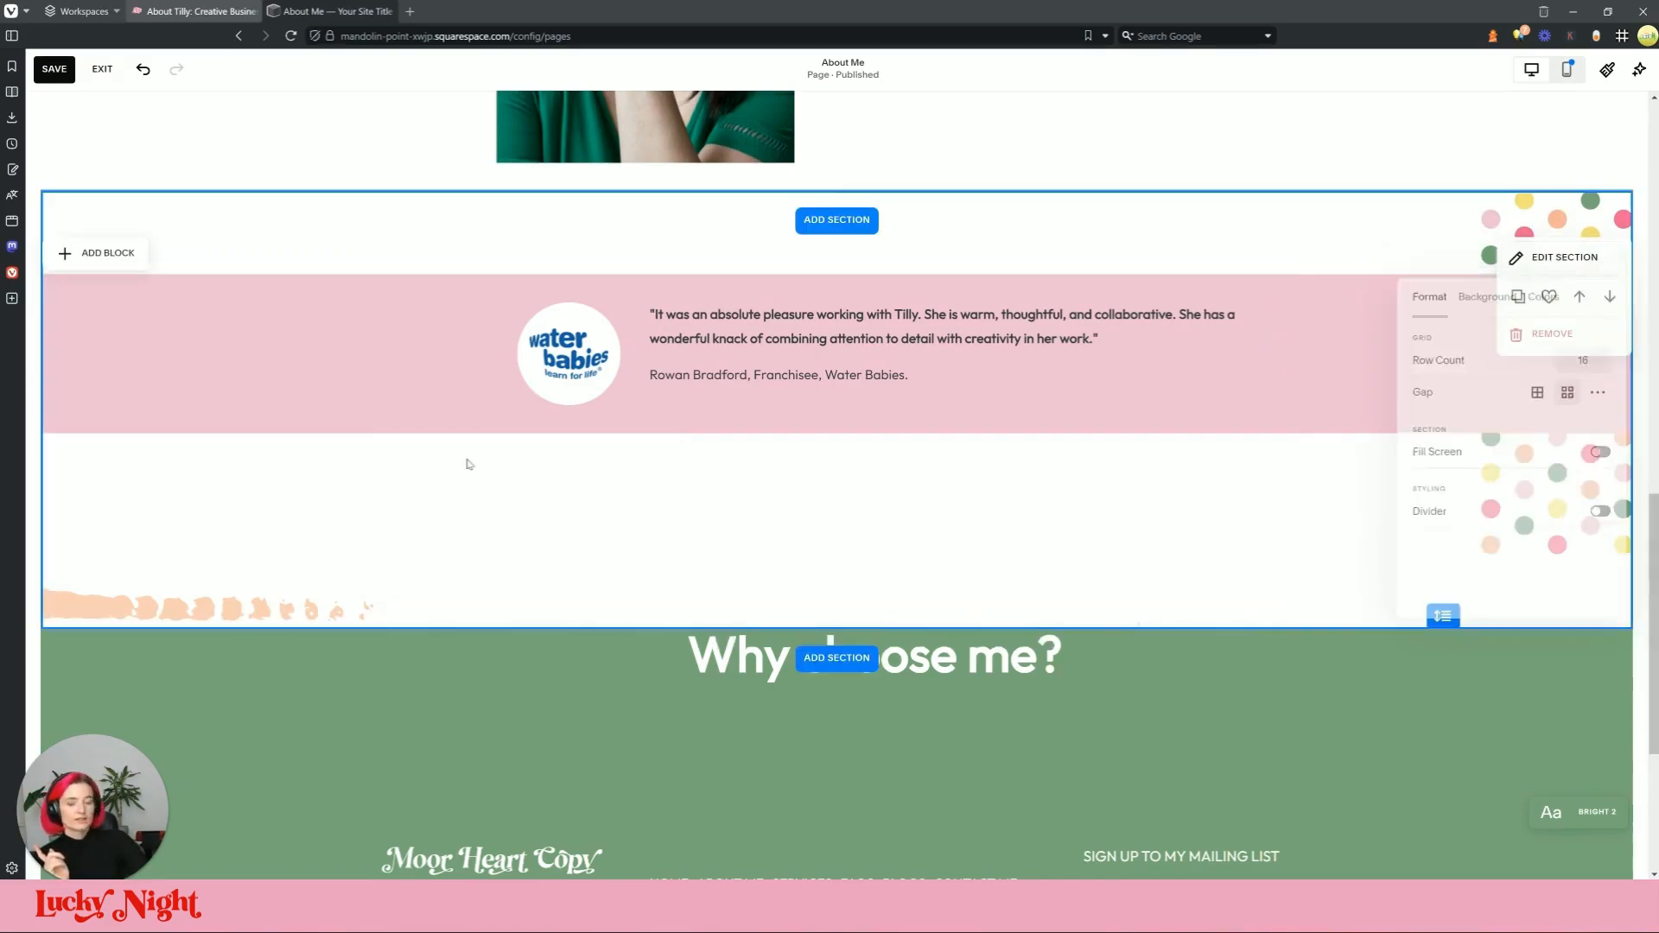
Step: Add a shape block on a new row and stretch it into a thin full-width strip
left_click(95, 253)
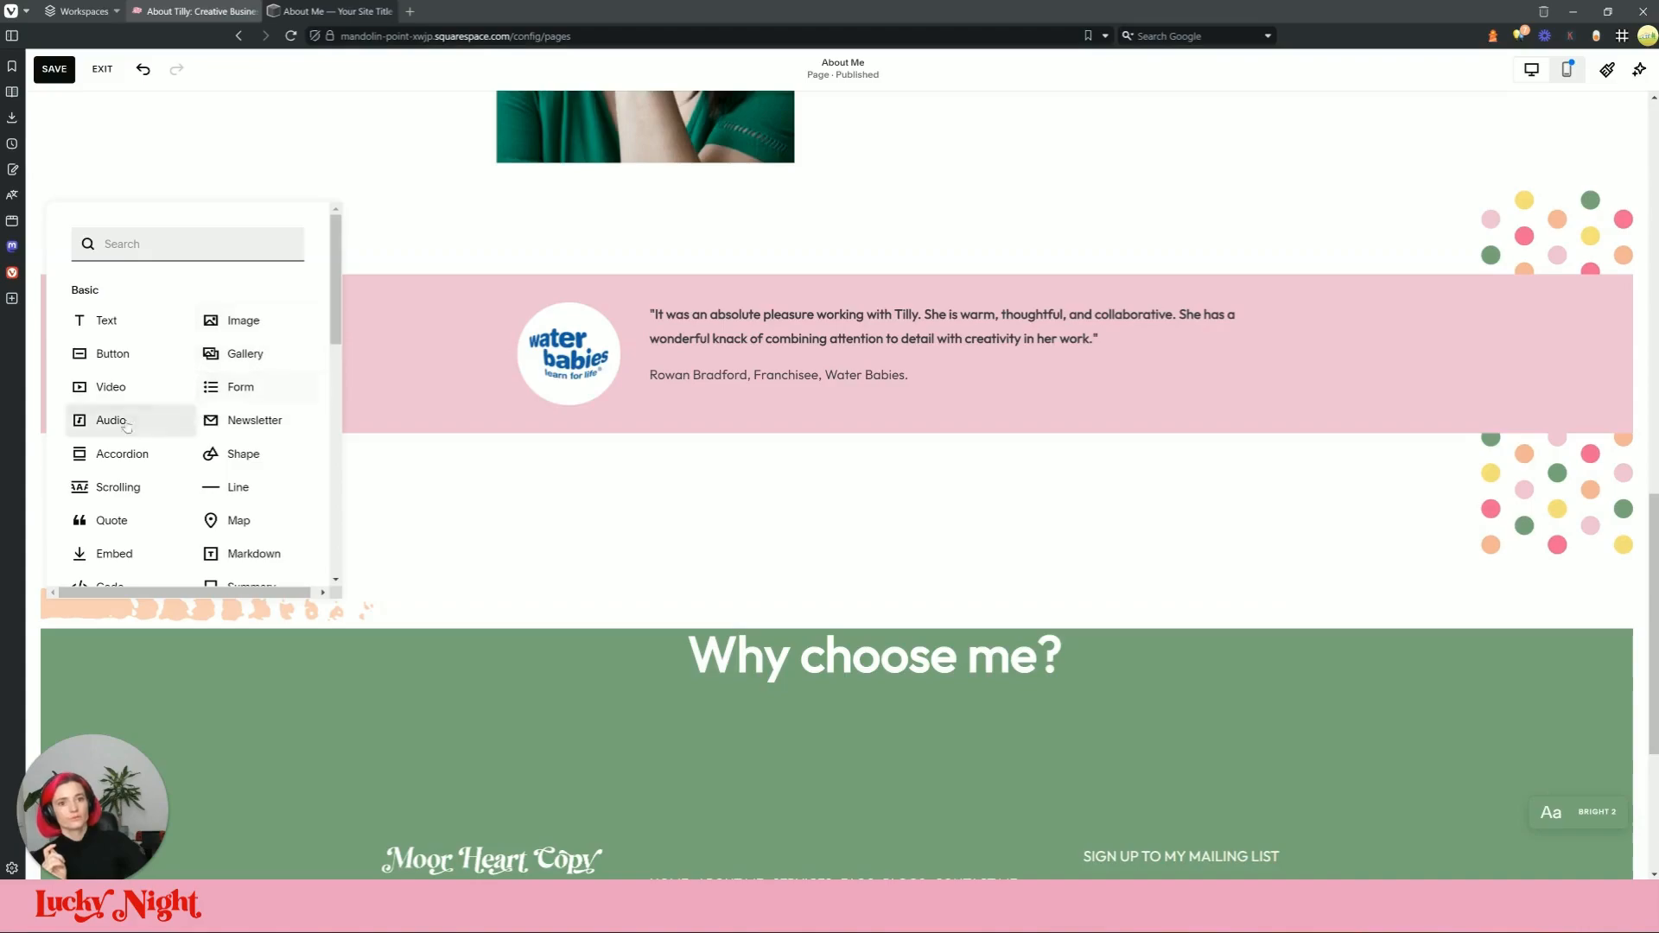
left_click(258, 460)
left_click_drag(434, 427, 155, 574)
left_click_drag(563, 576, 839, 568)
left_click_drag(724, 506, 713, 614)
left_click_drag(1061, 632, 1629, 633)
left_click_drag(386, 632, 44, 631)
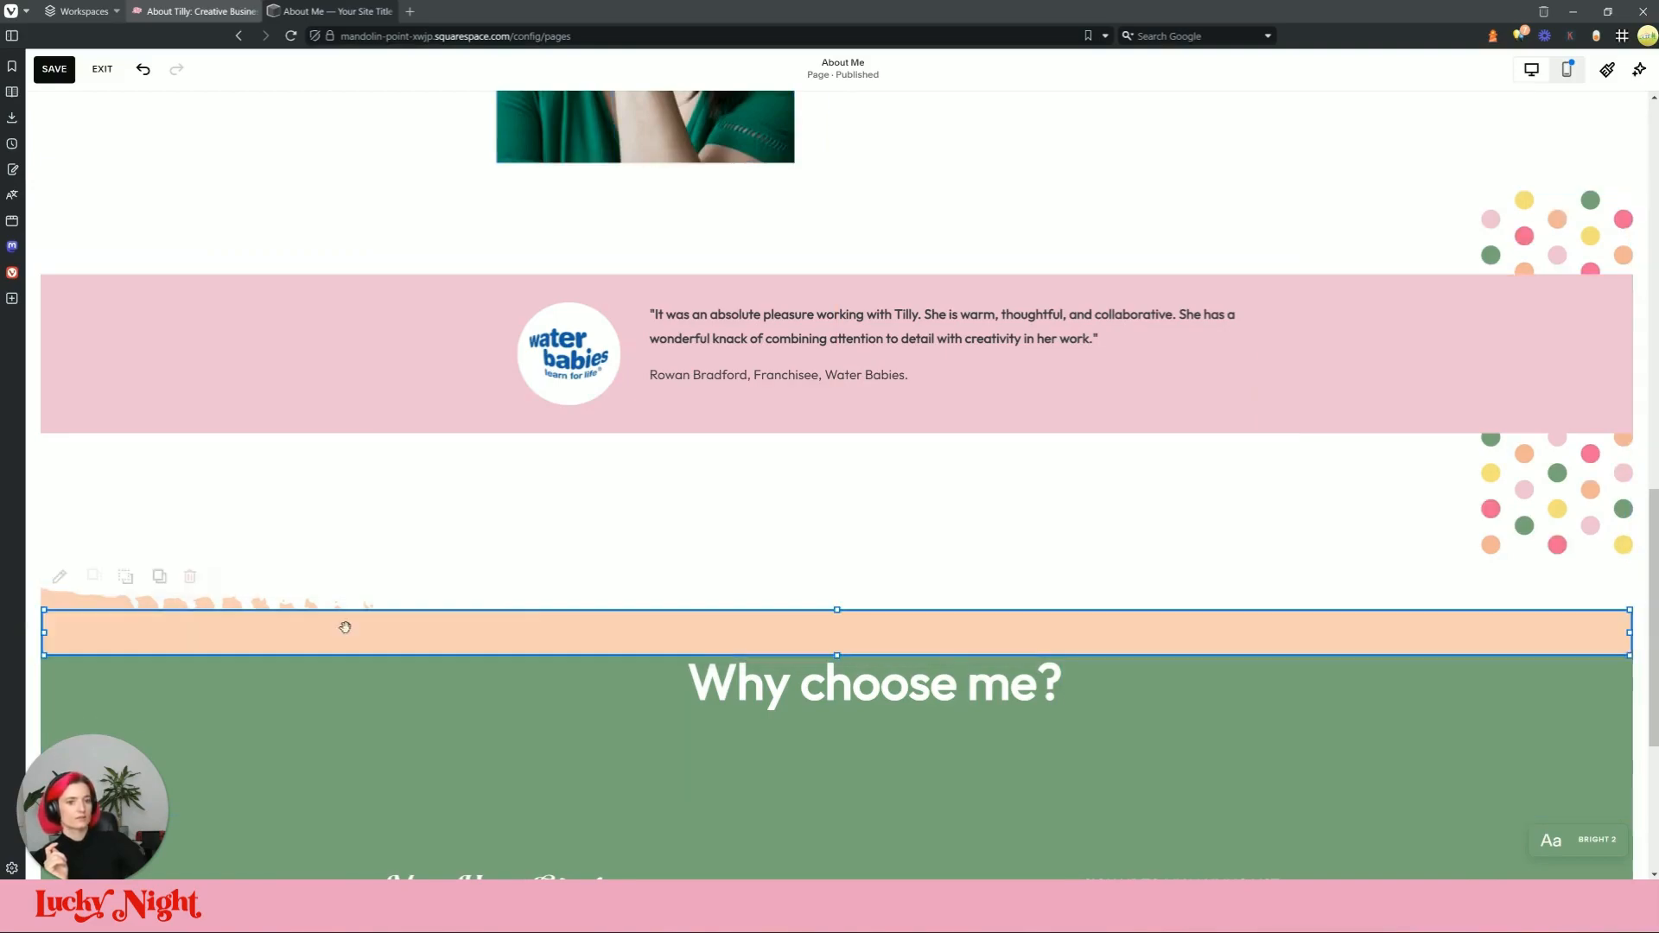
Step: Colour the strip with the green palette swatch, trim the section's bottom edge, and view the live About page
left_click(59, 577)
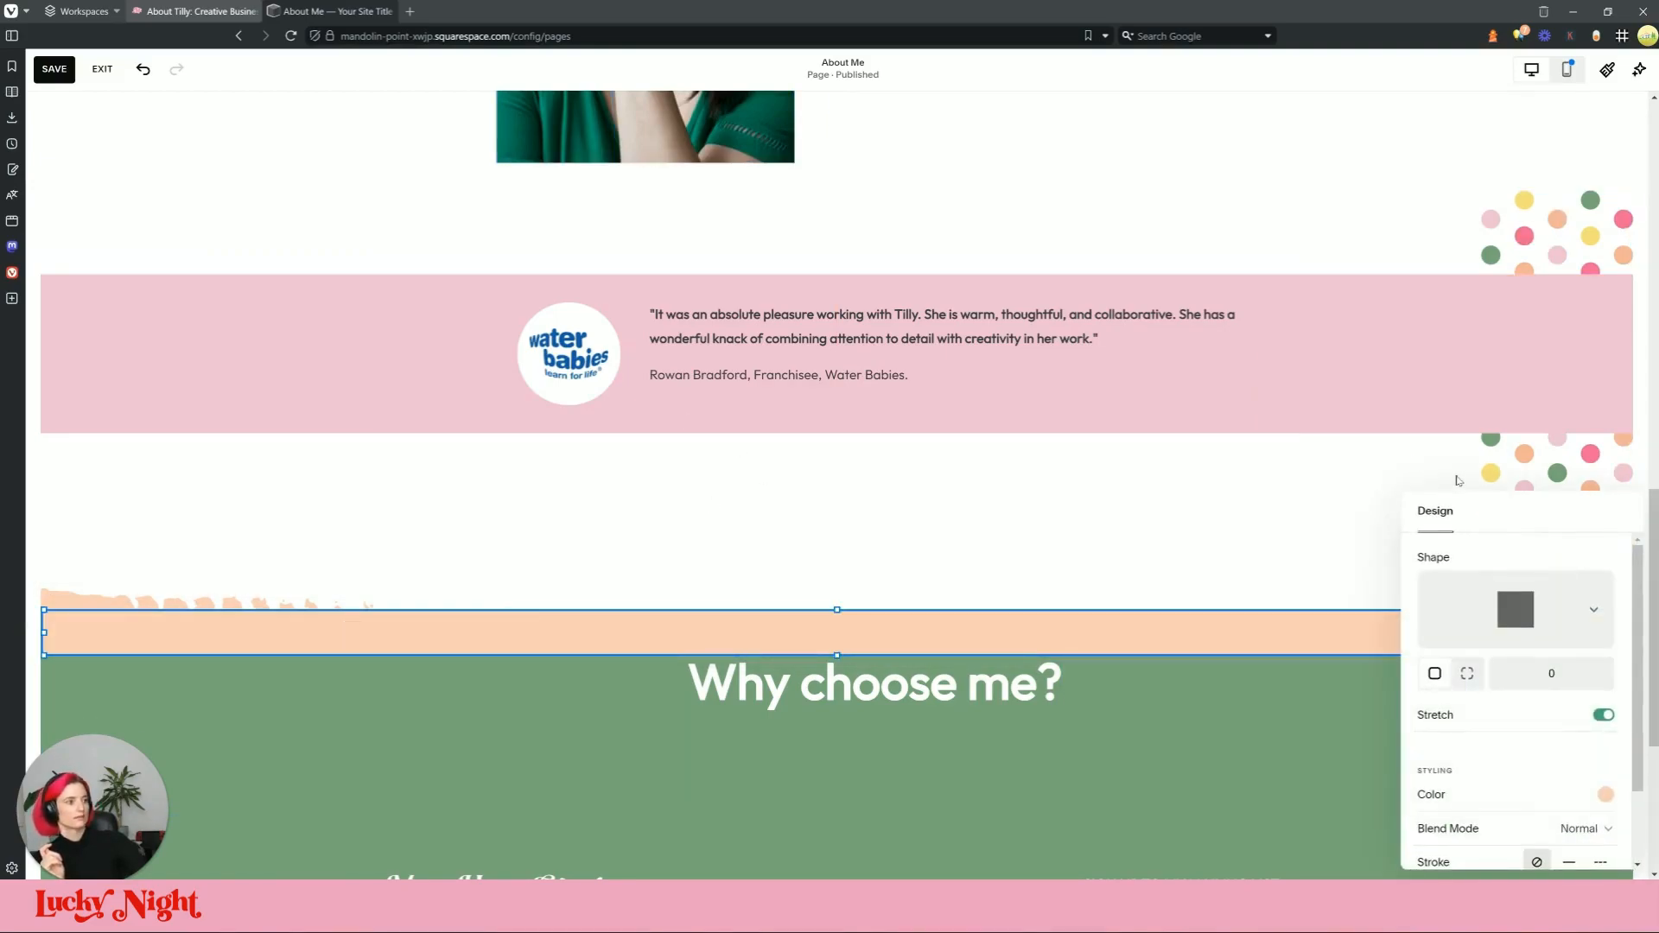
scroll(1555, 648, "down", 2)
left_click(1605, 702)
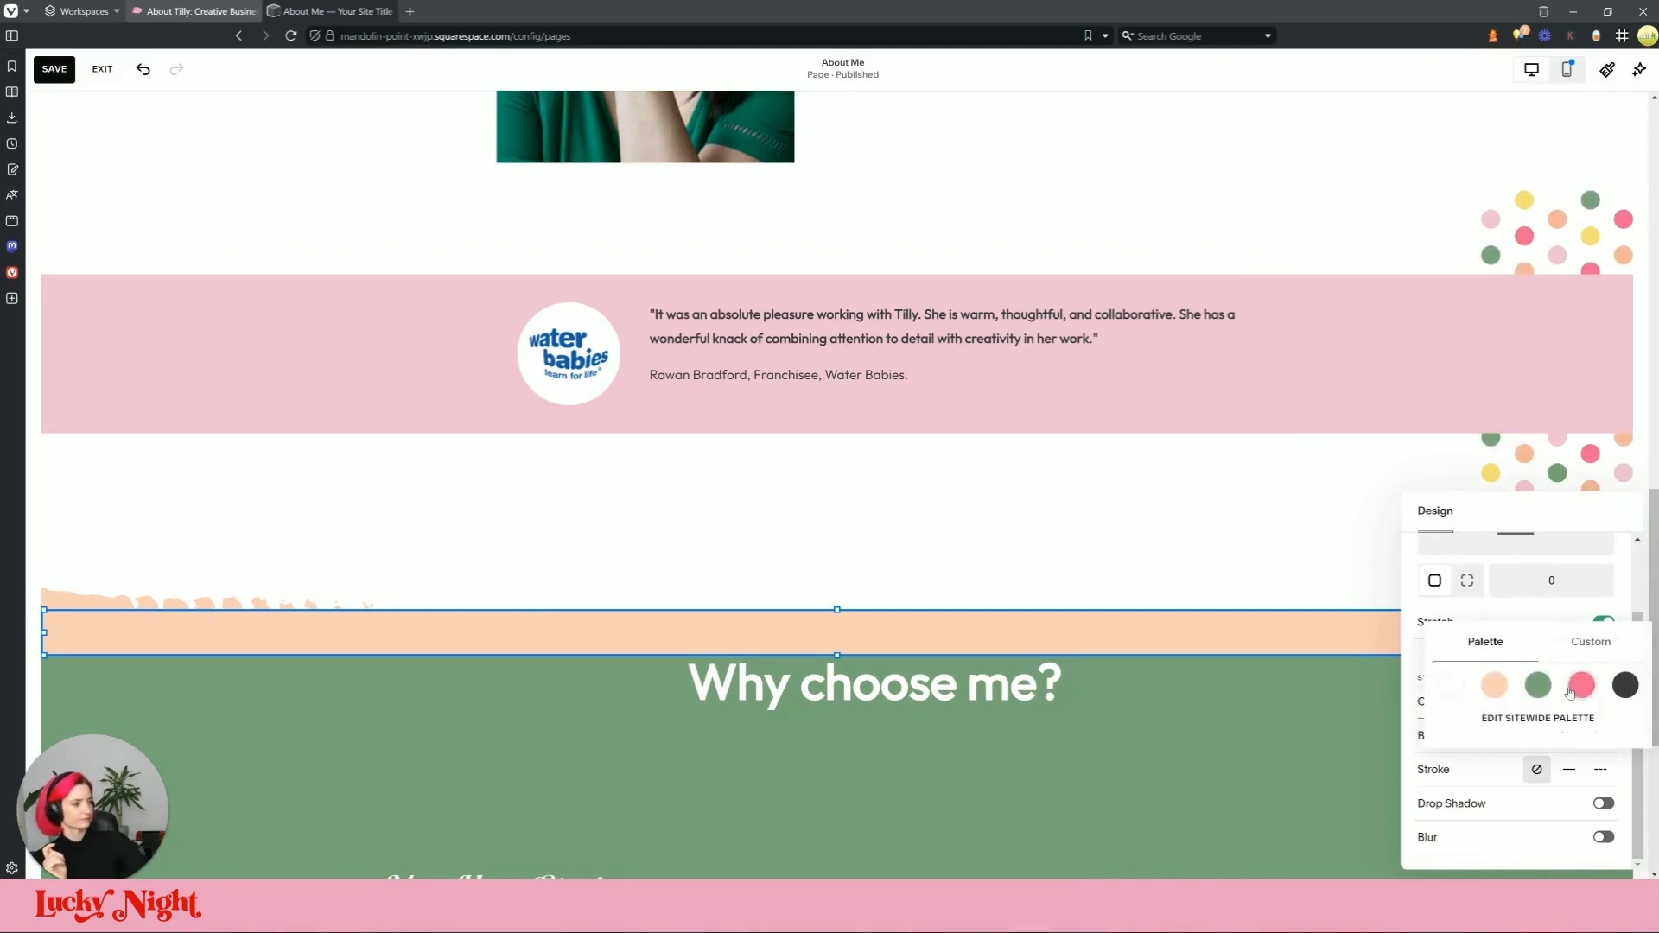
left_click(1538, 686)
left_click(798, 551)
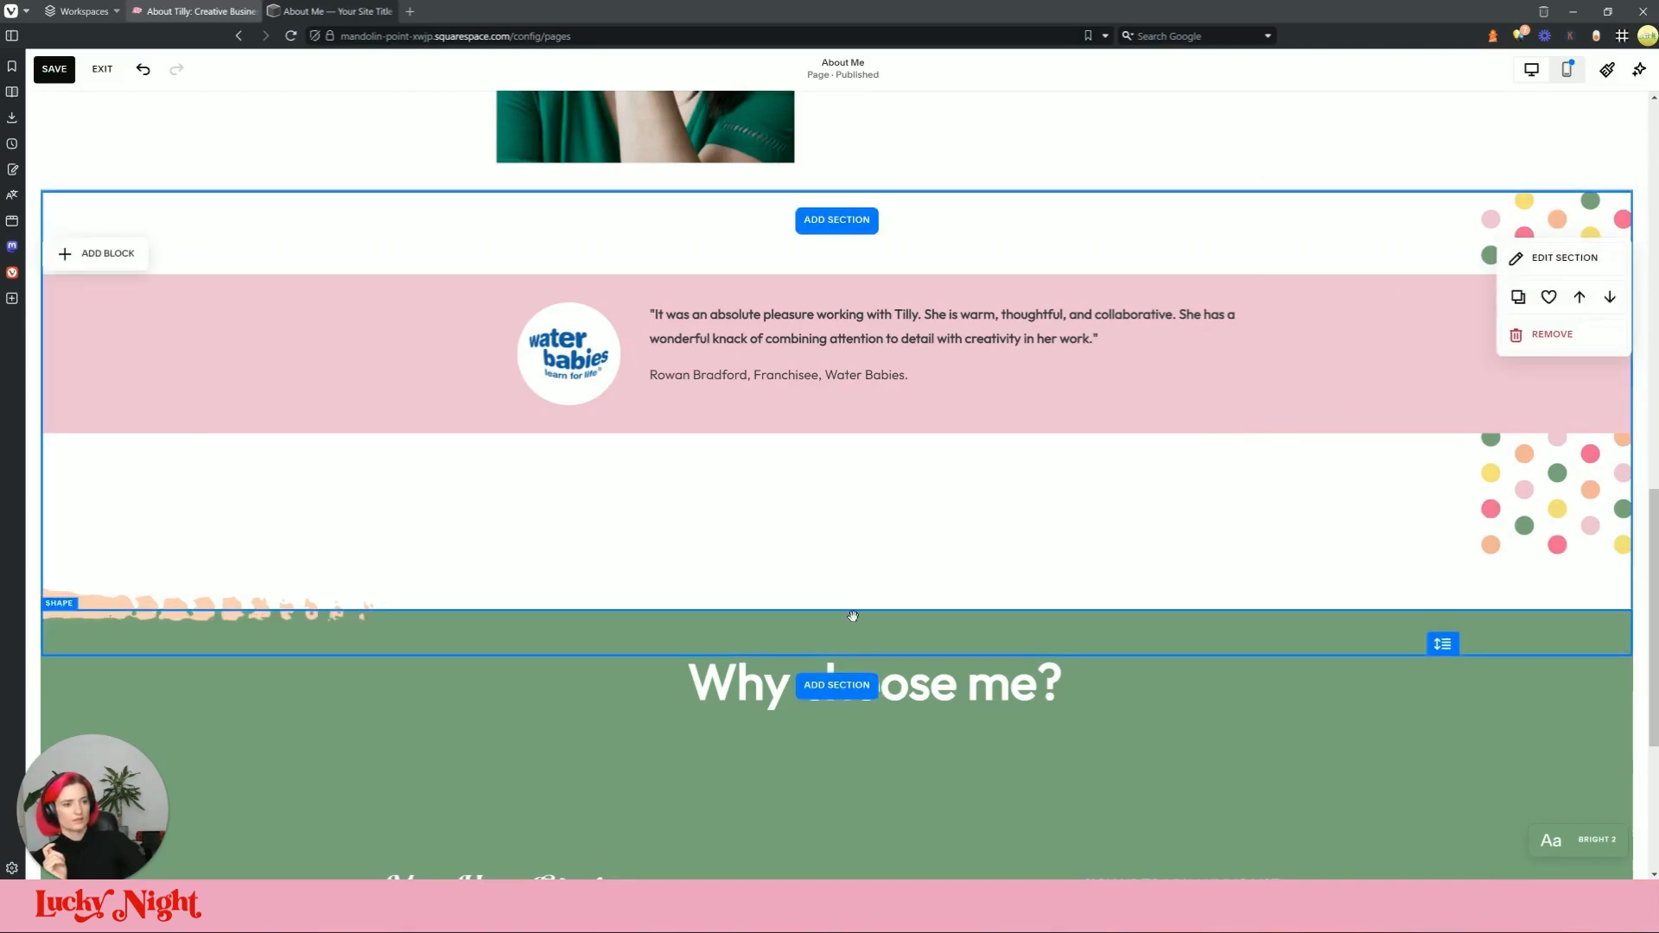
mouse_move(836, 611)
left_mouse_down()
mouse_move(838, 644)
mouse_move(833, 615)
left_mouse_up()
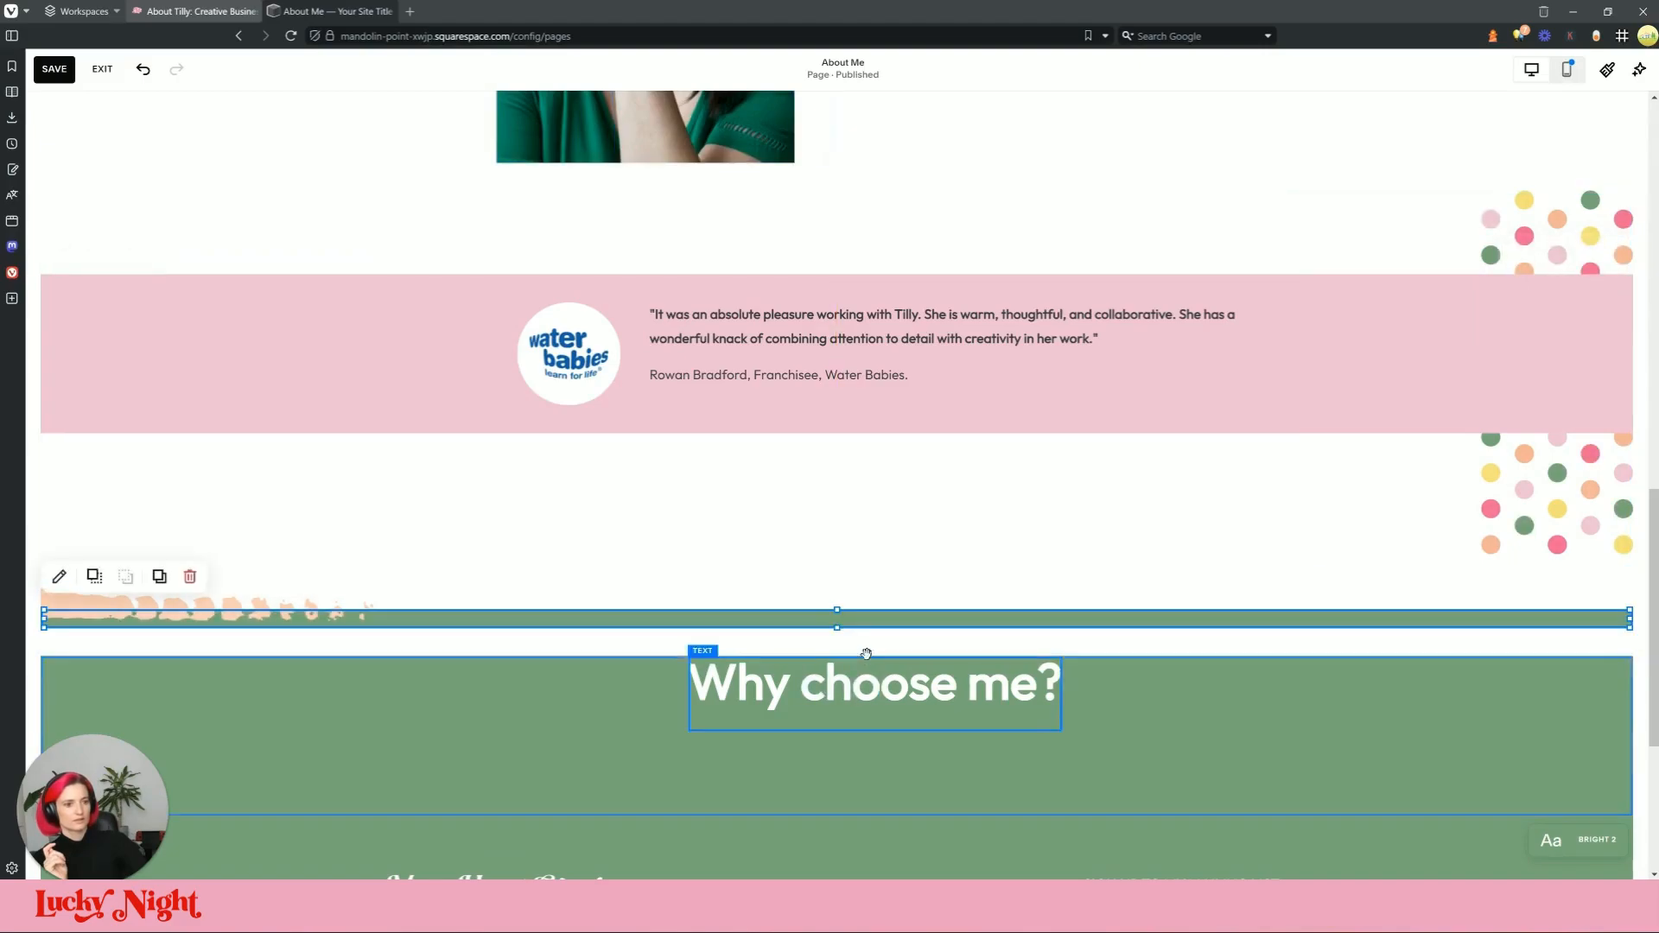
left_click_drag(1427, 642, 1438, 615)
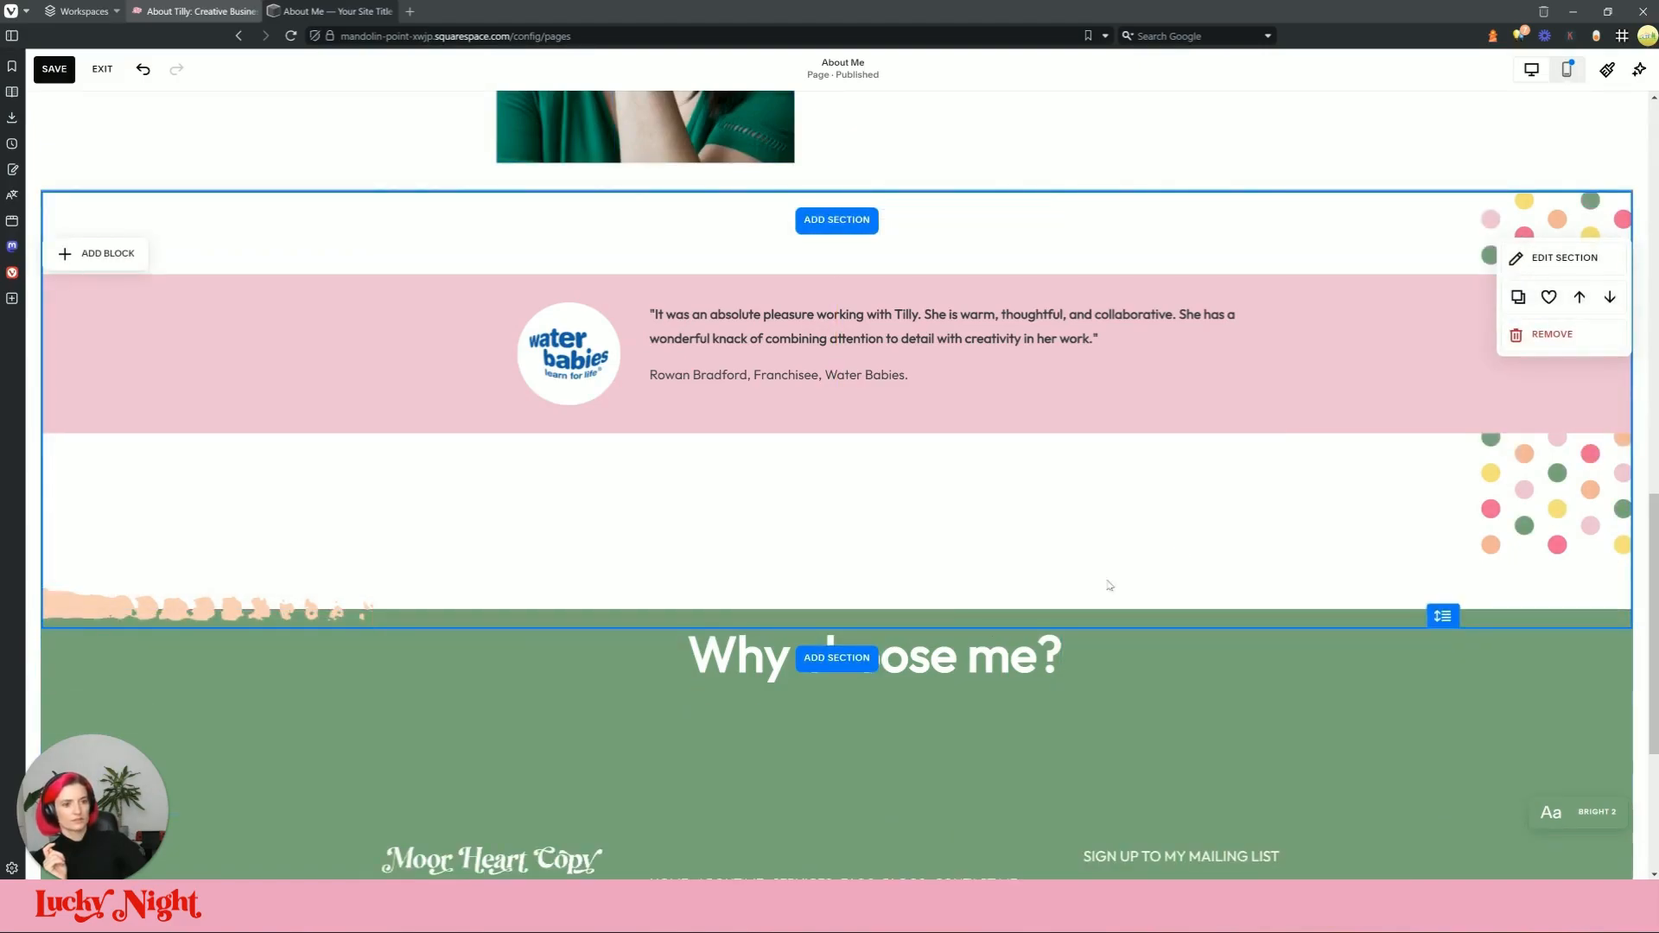
left_click(341, 11)
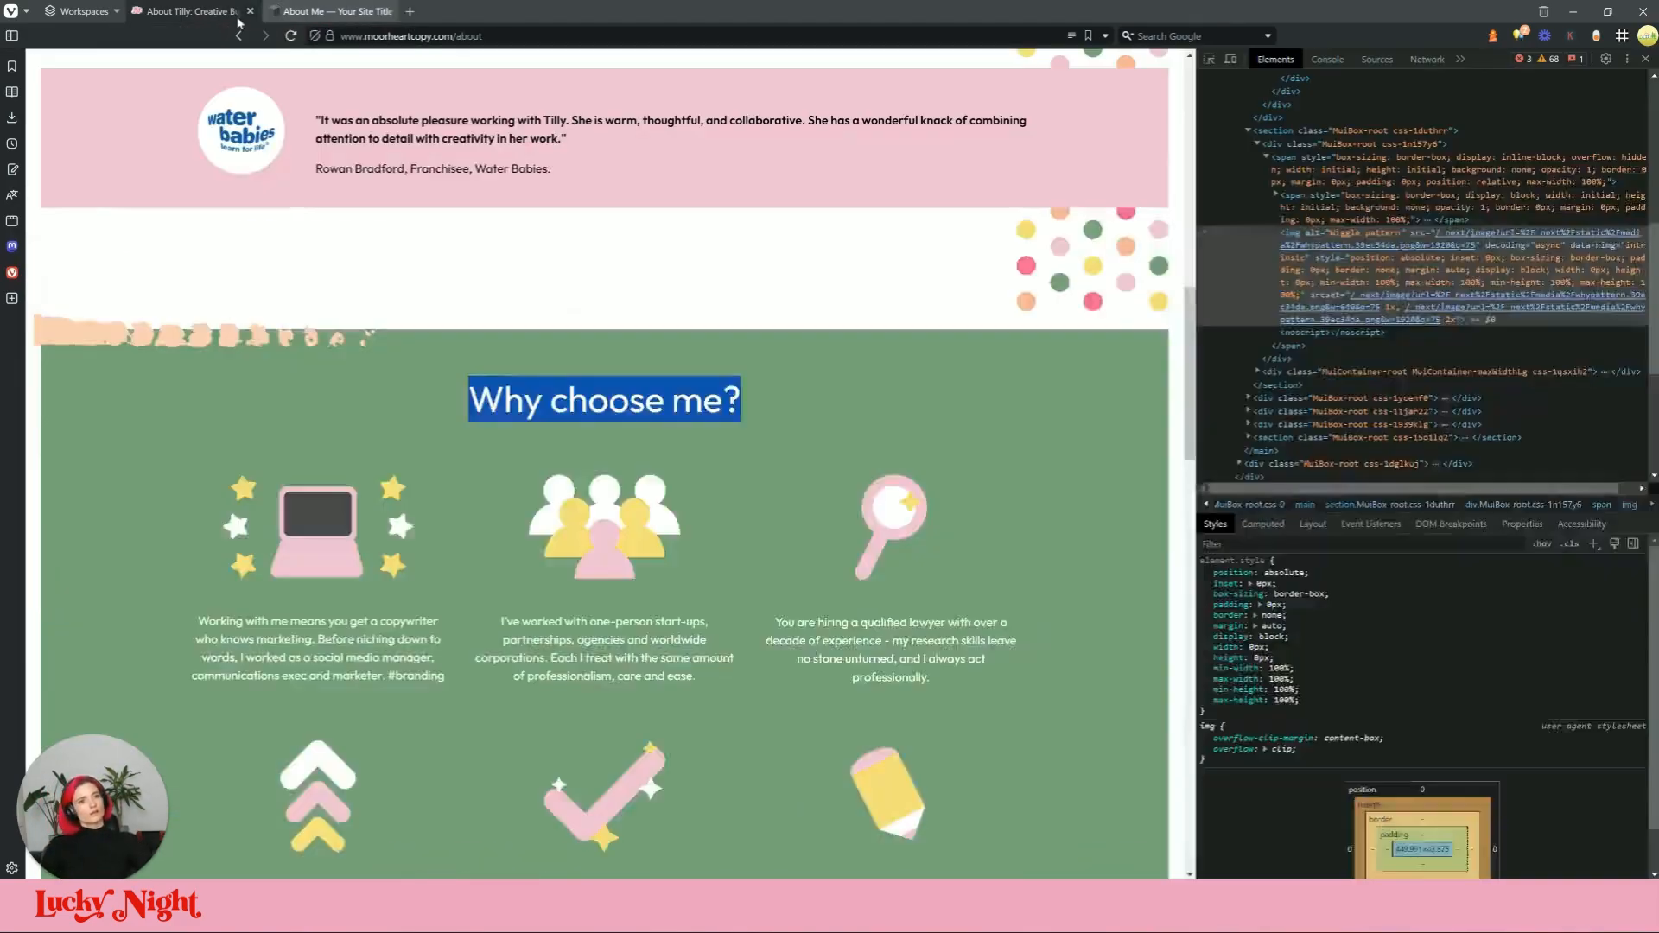
Step: Back in the editor, nudge the green strip's top edge up
left_click(343, 9)
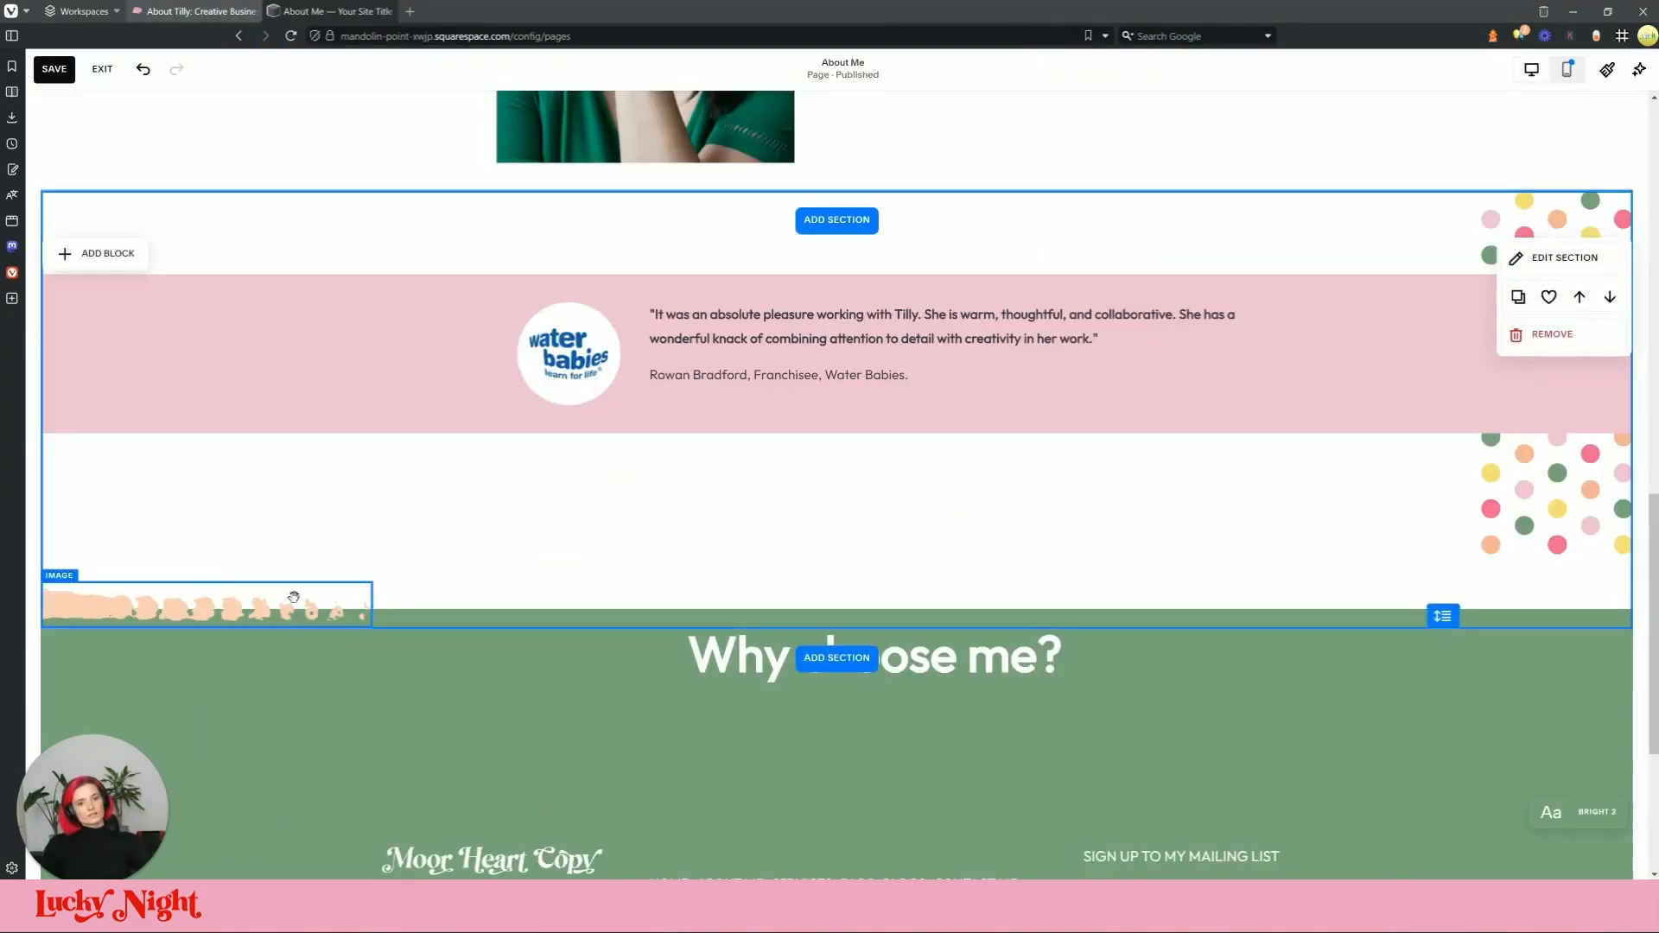
left_click(649, 619)
left_click_drag(839, 609, 762, 607)
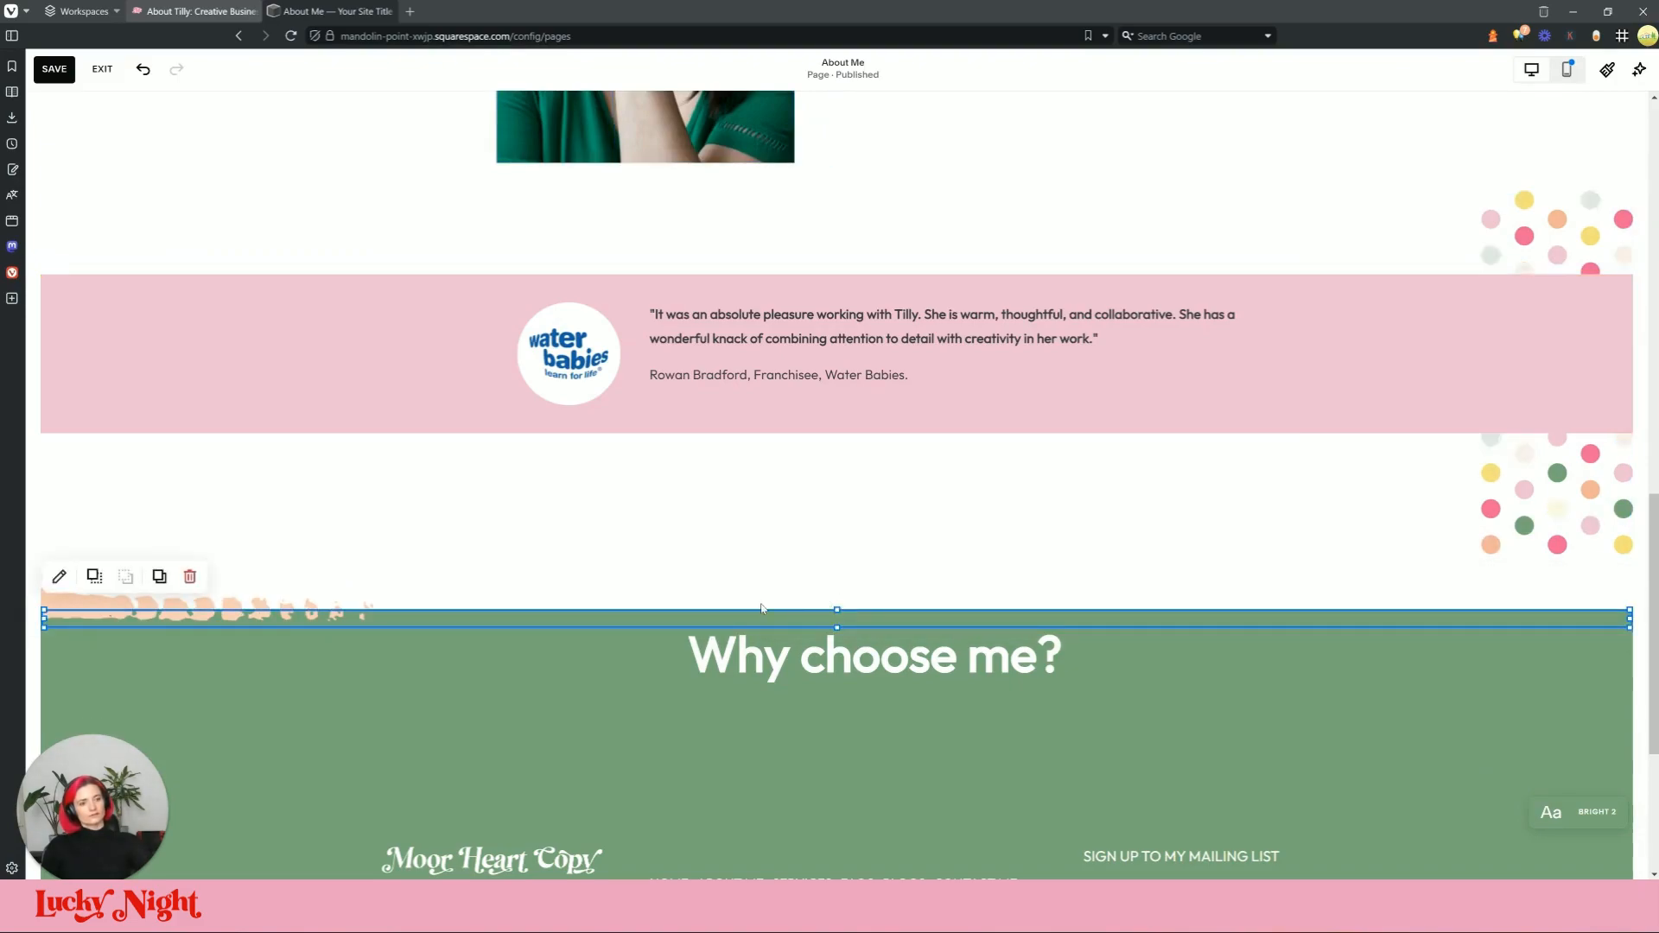
left_click(1112, 489)
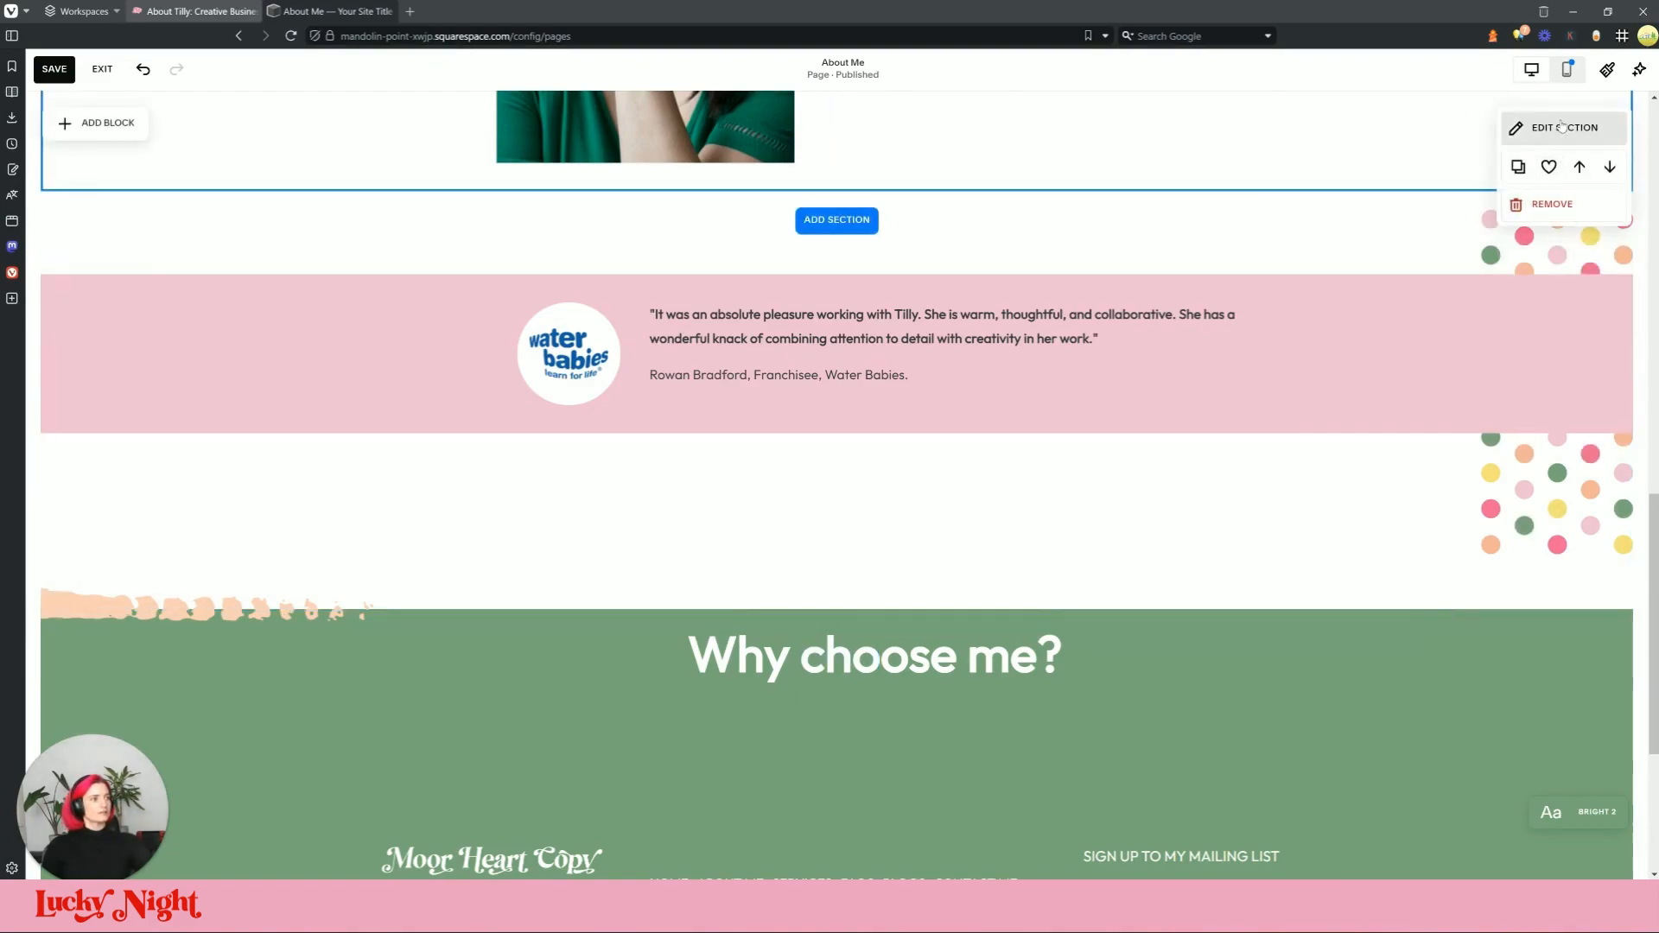
Step: Set the testimonial section's custom vertical row gap to 0
left_click(1562, 127)
left_click(1204, 525)
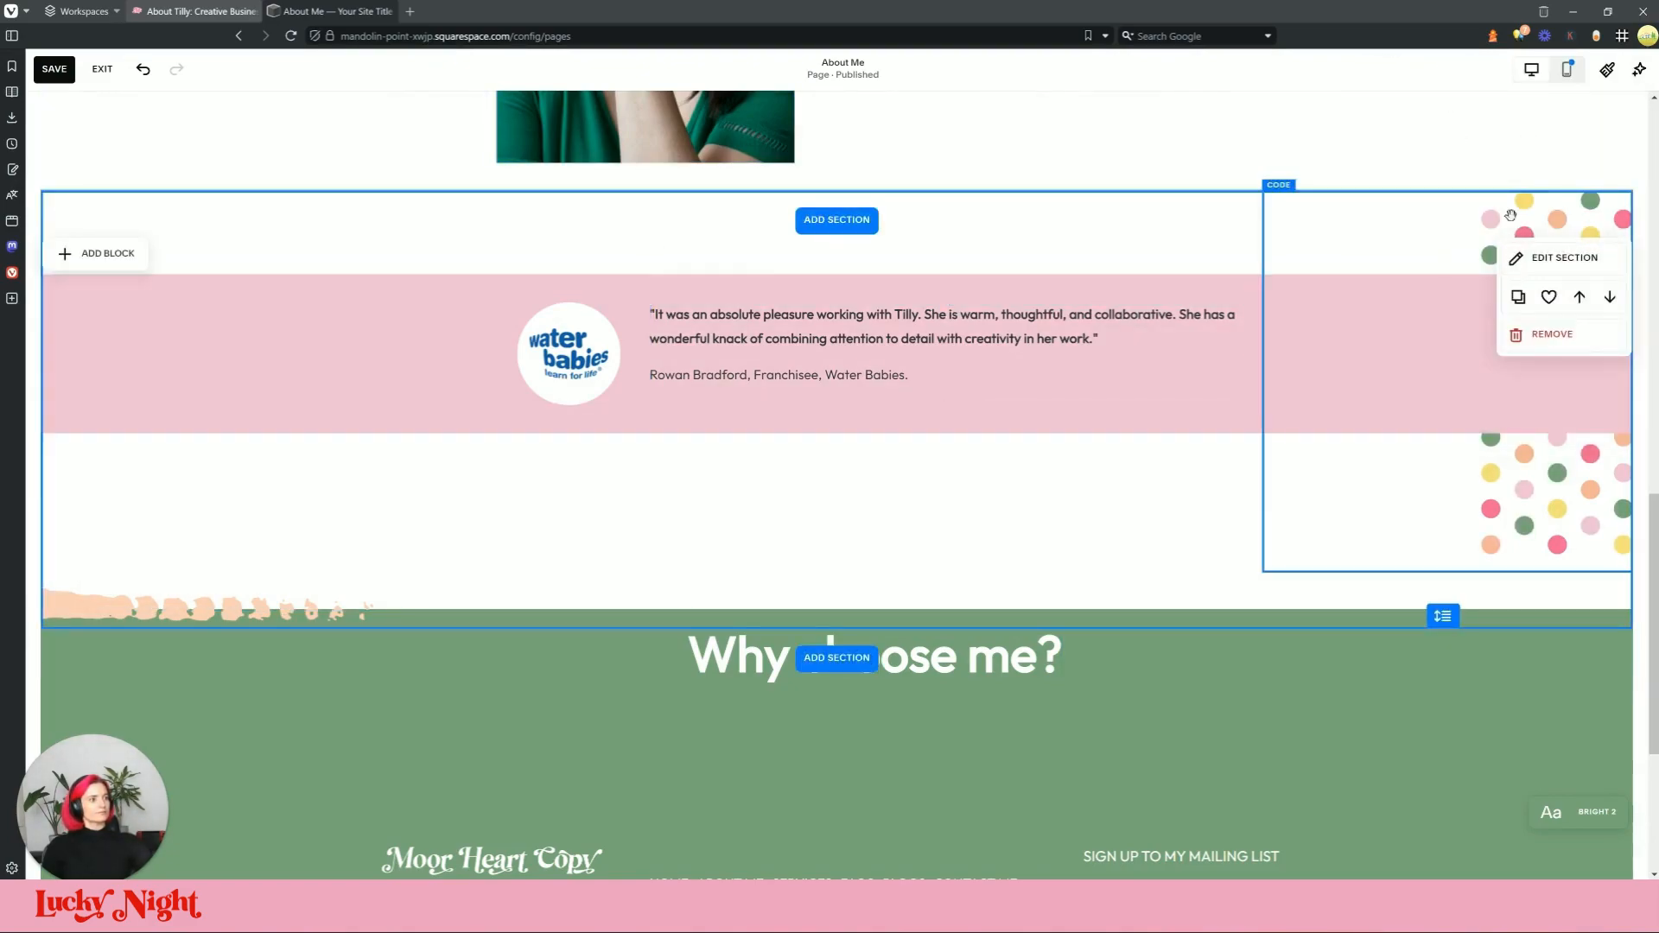
left_click(1518, 251)
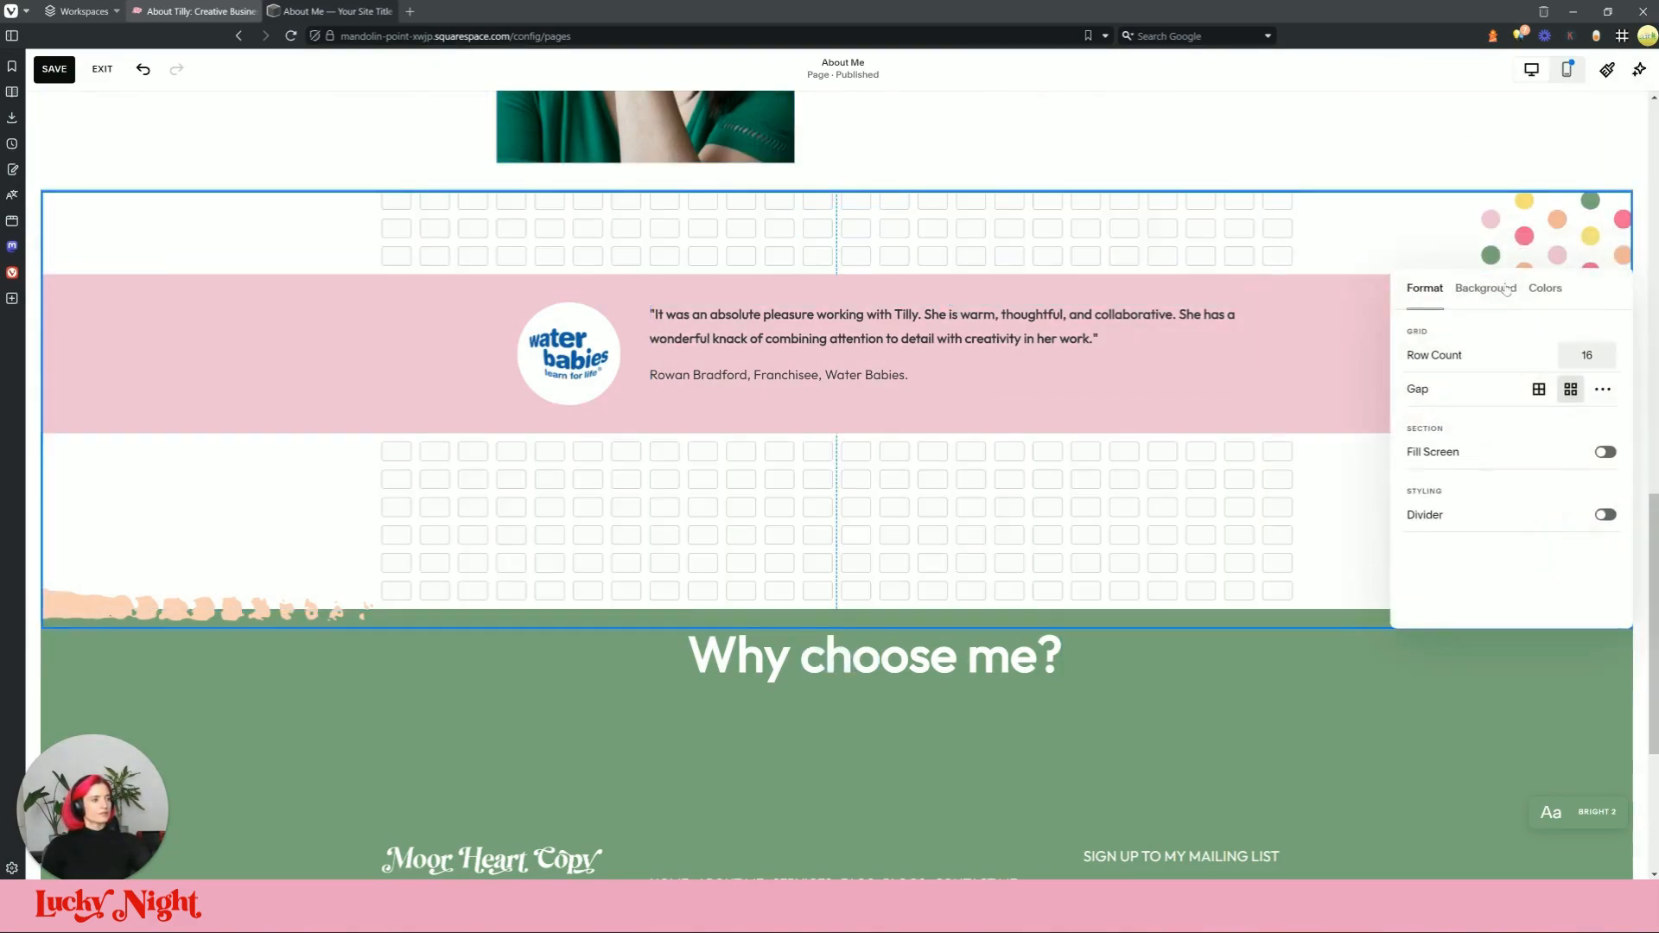
left_click(1609, 389)
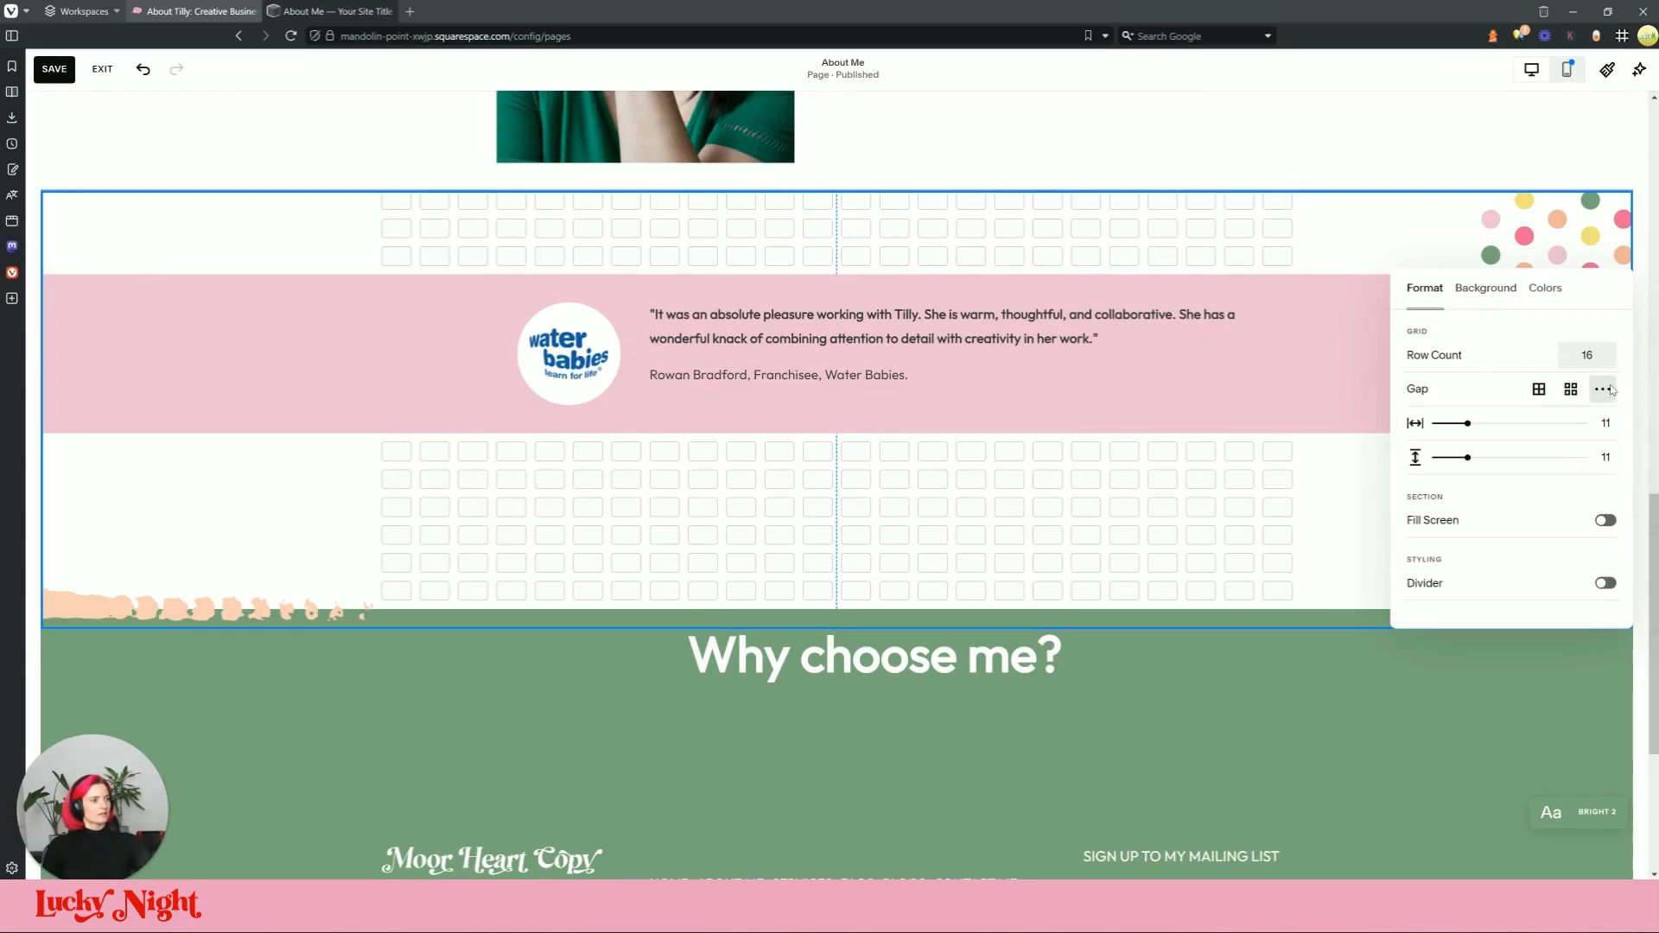
left_click_drag(1468, 457, 1413, 456)
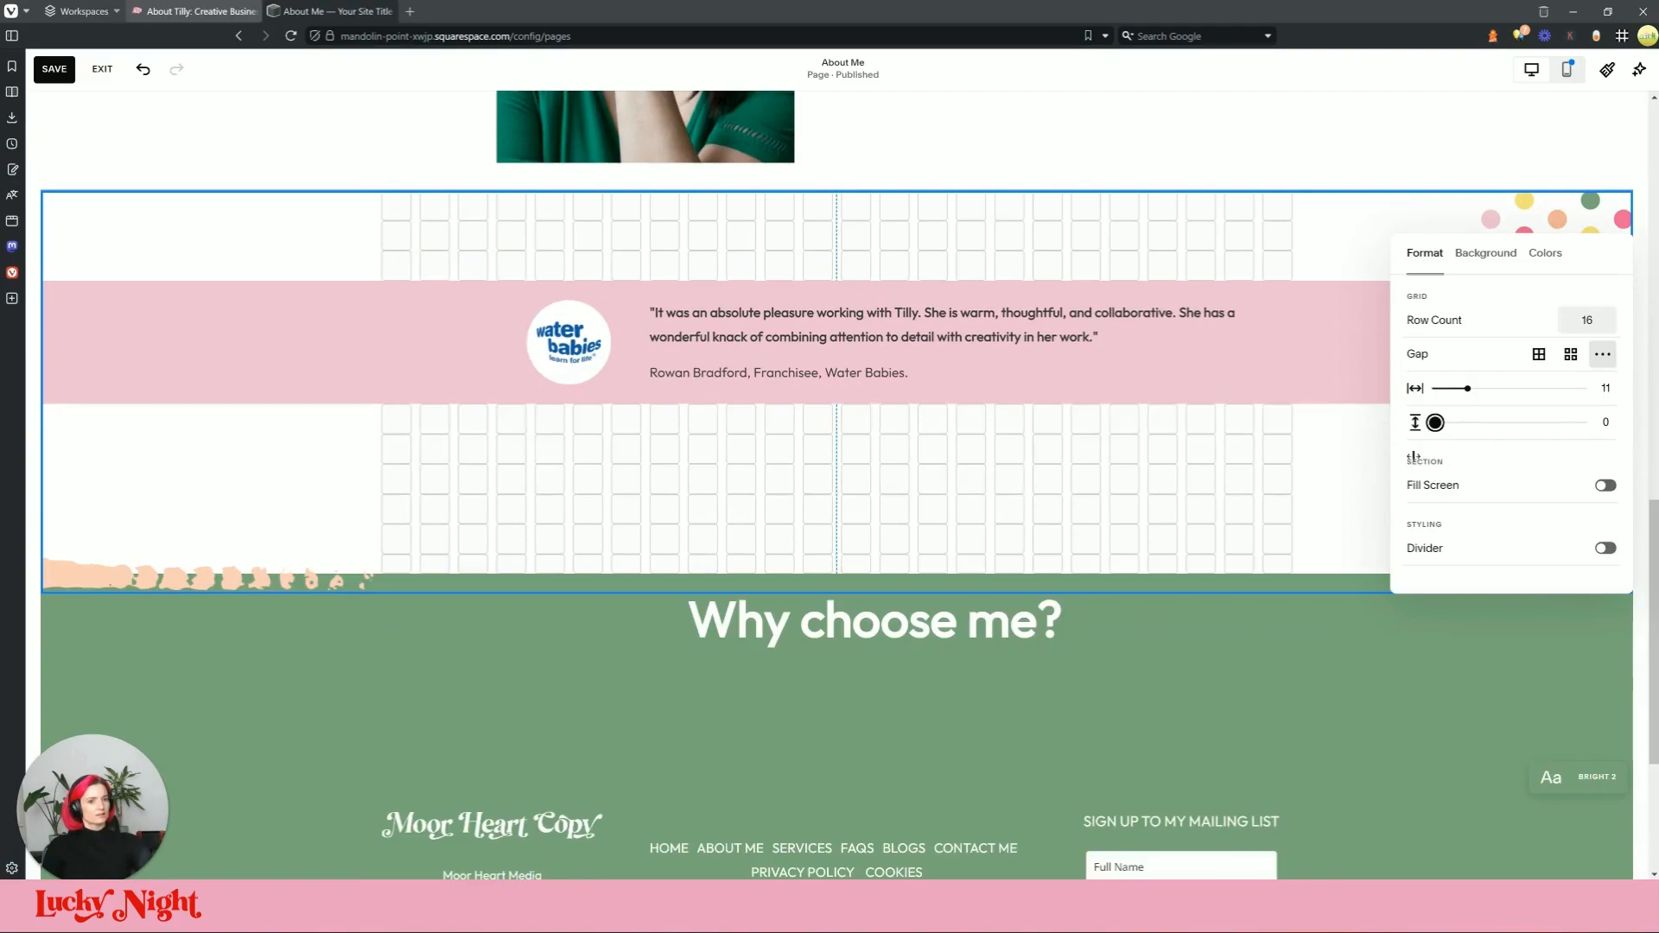
left_click(584, 432)
Step: Realign the polka-dot image, green strip and brushstroke image along the section's bottom
left_click(1457, 549)
left_click_drag(1457, 553, 1450, 599)
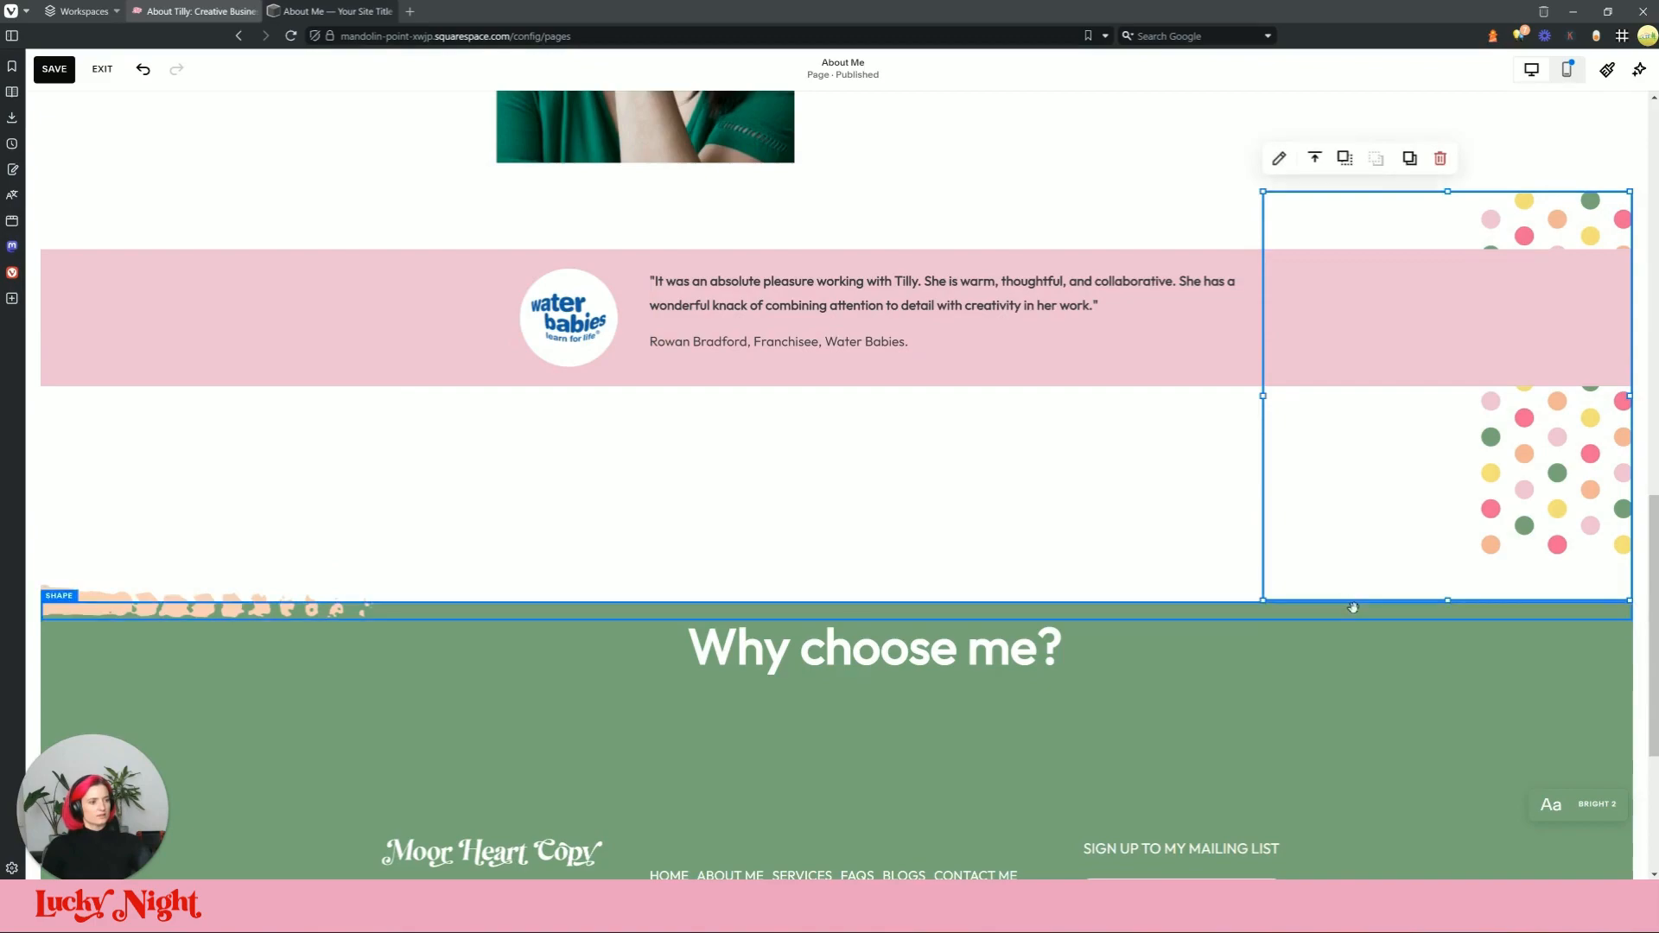
left_click(1353, 607)
left_click_drag(998, 589, 1000, 577)
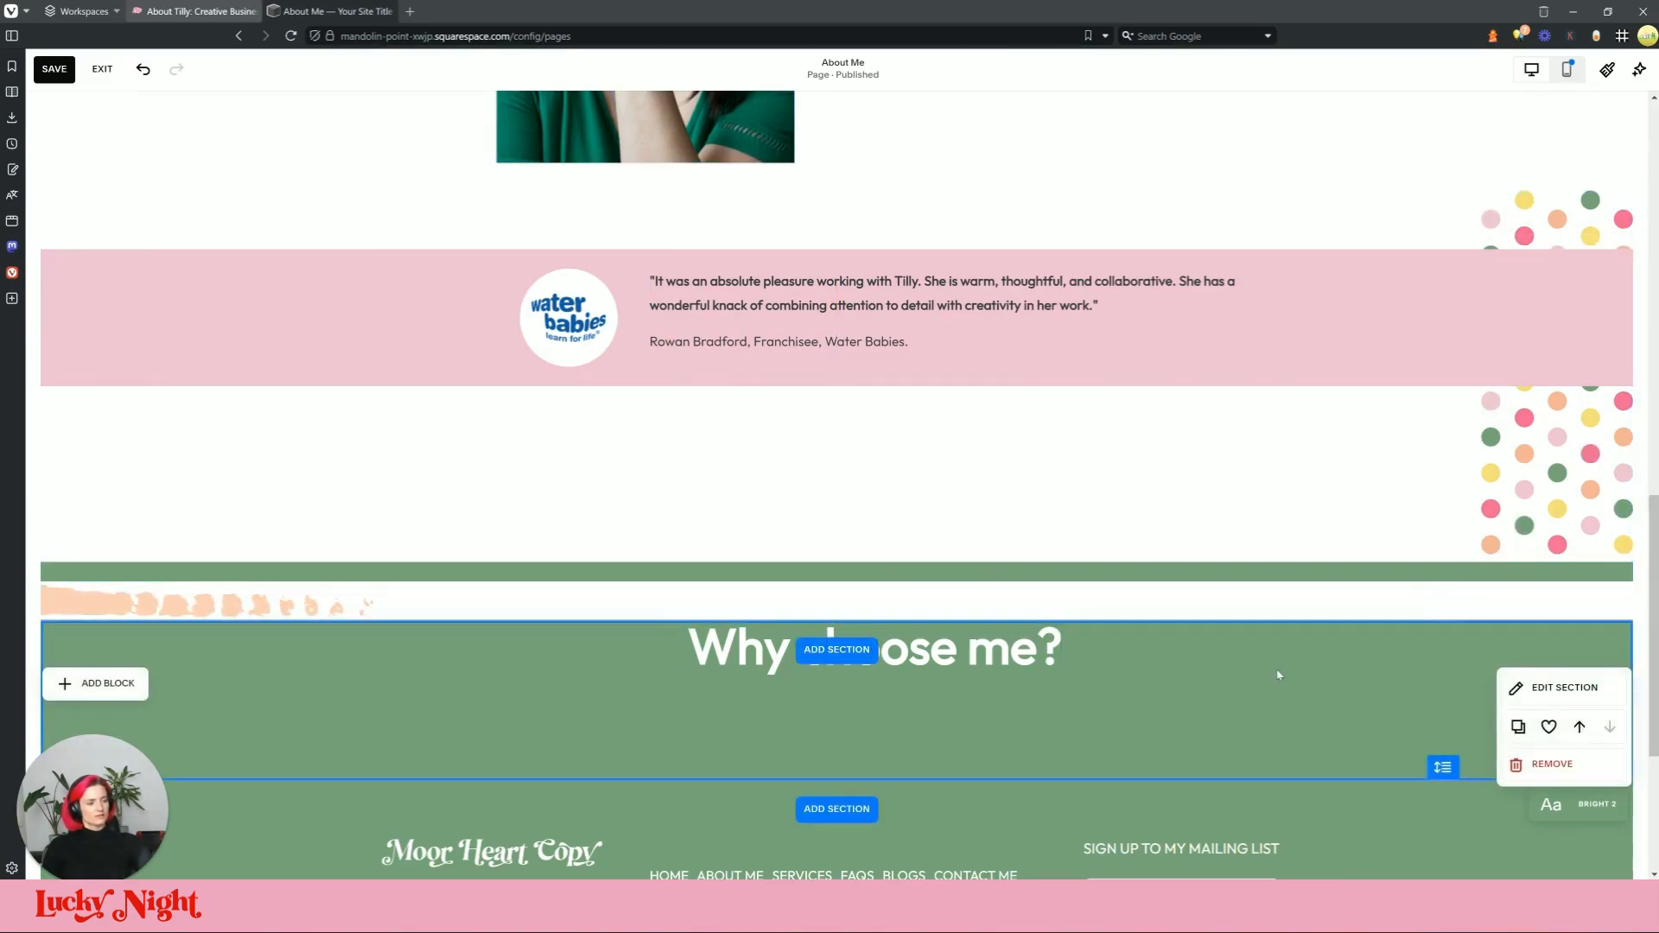
left_click_drag(338, 591, 338, 552)
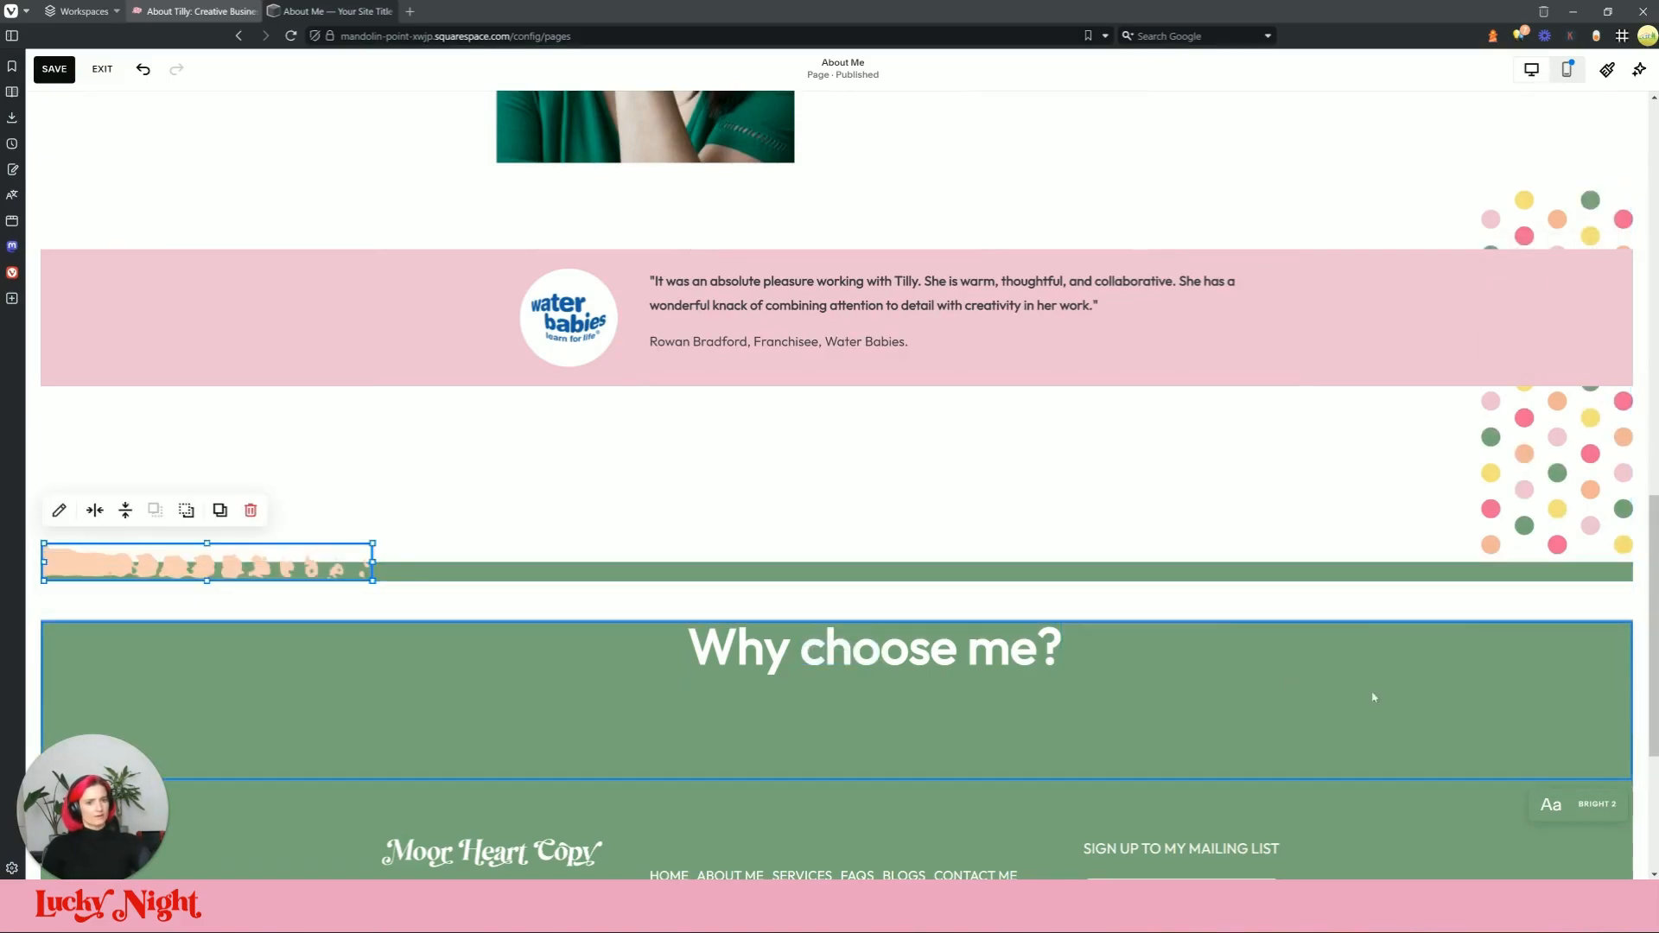
left_click(1437, 570)
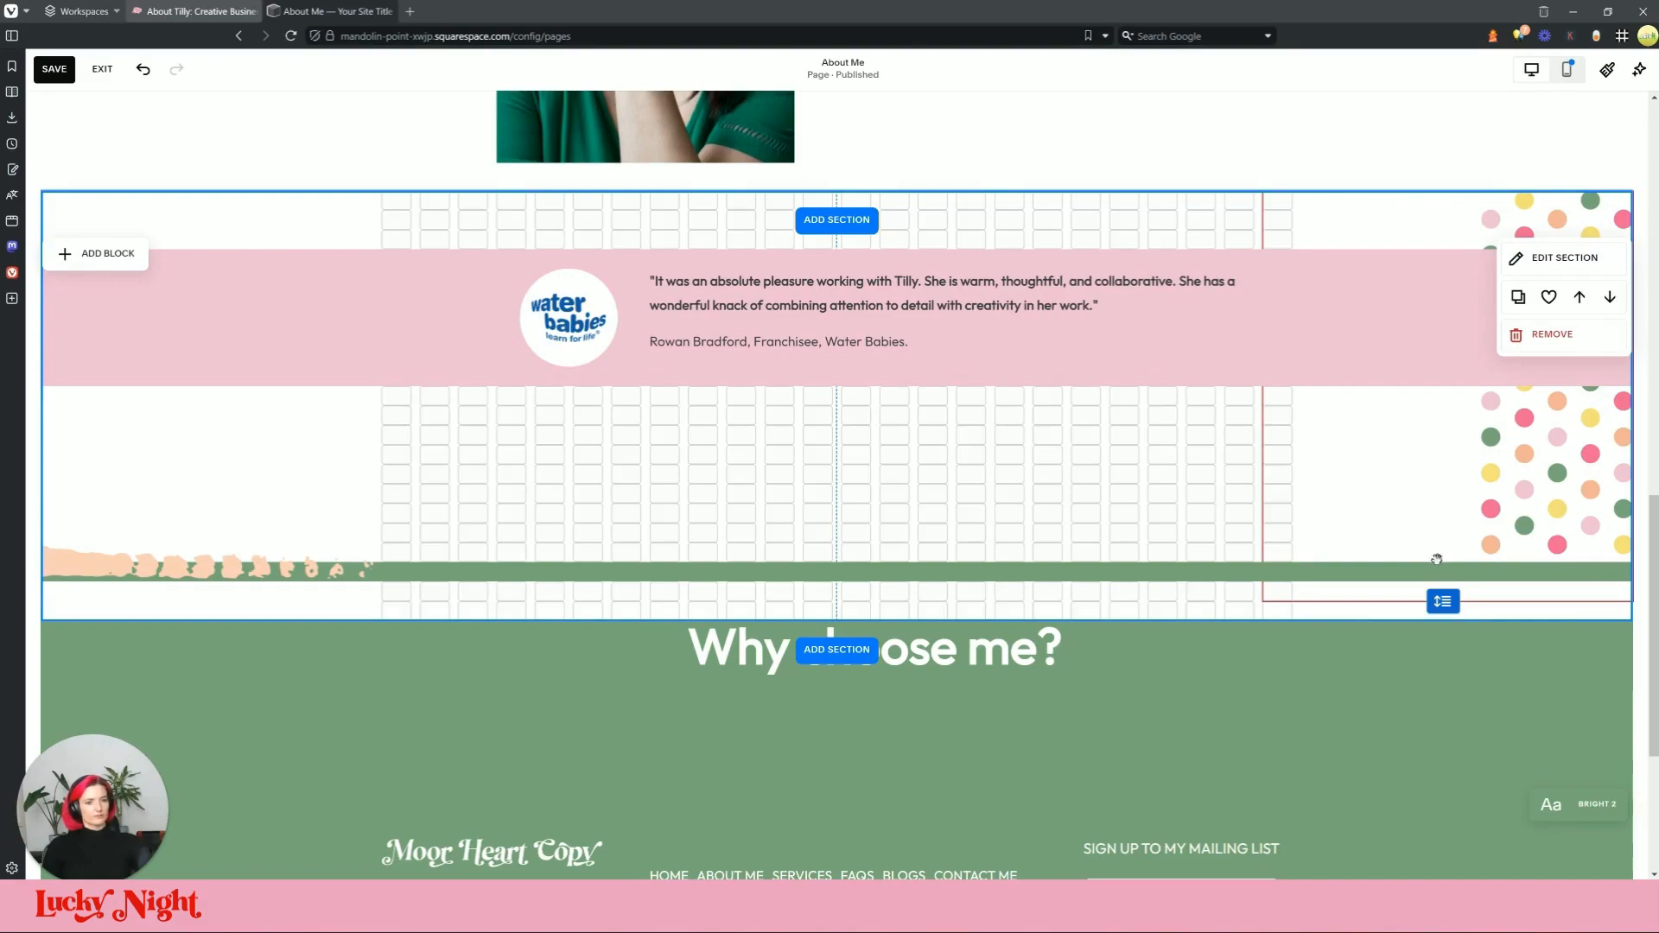
left_click(1448, 593)
left_click_drag(1450, 600, 1455, 583)
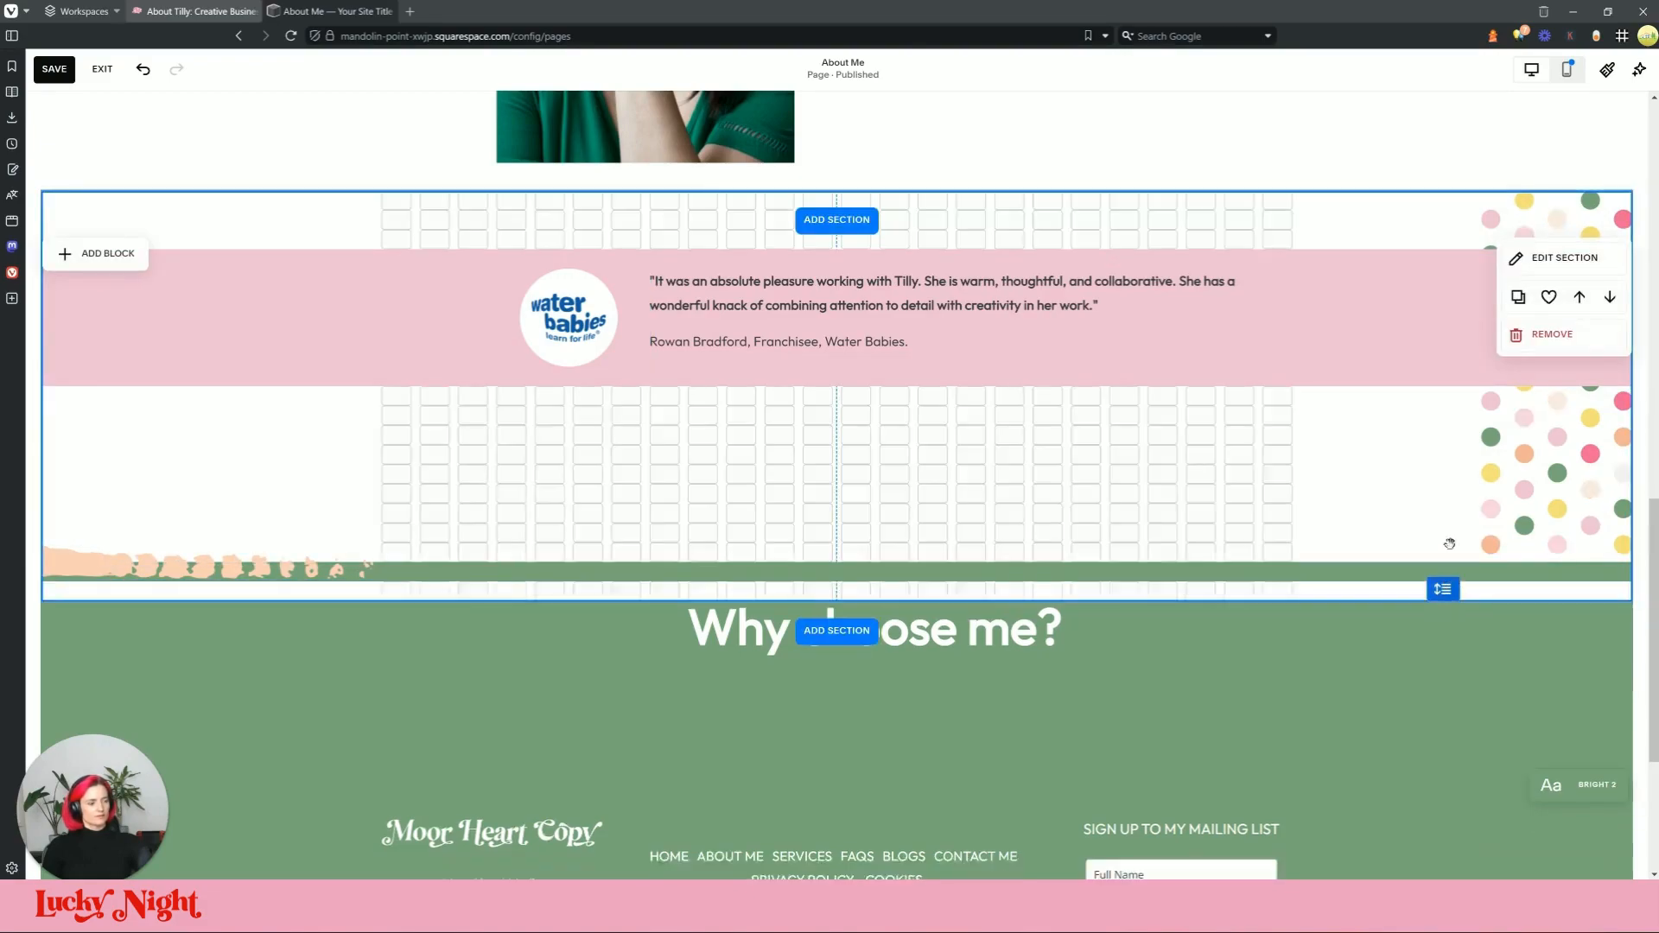
left_click(322, 499)
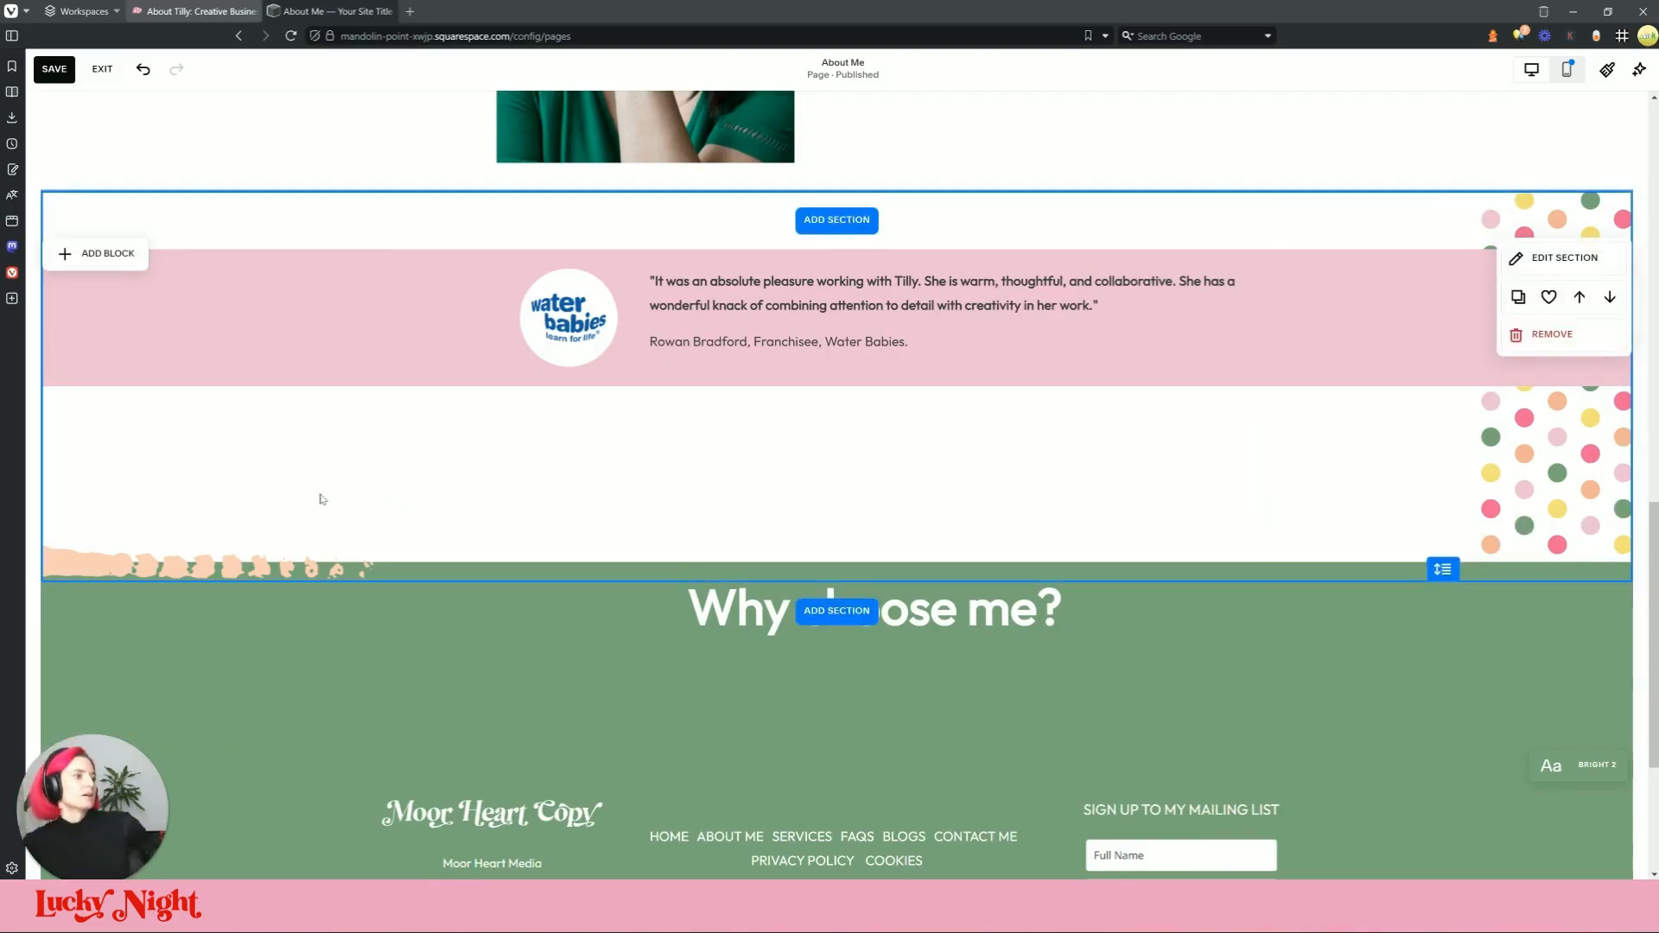
Step: Move the pink testimonial block further down the section
left_click_drag(874, 275, 874, 334)
left_click(1014, 490)
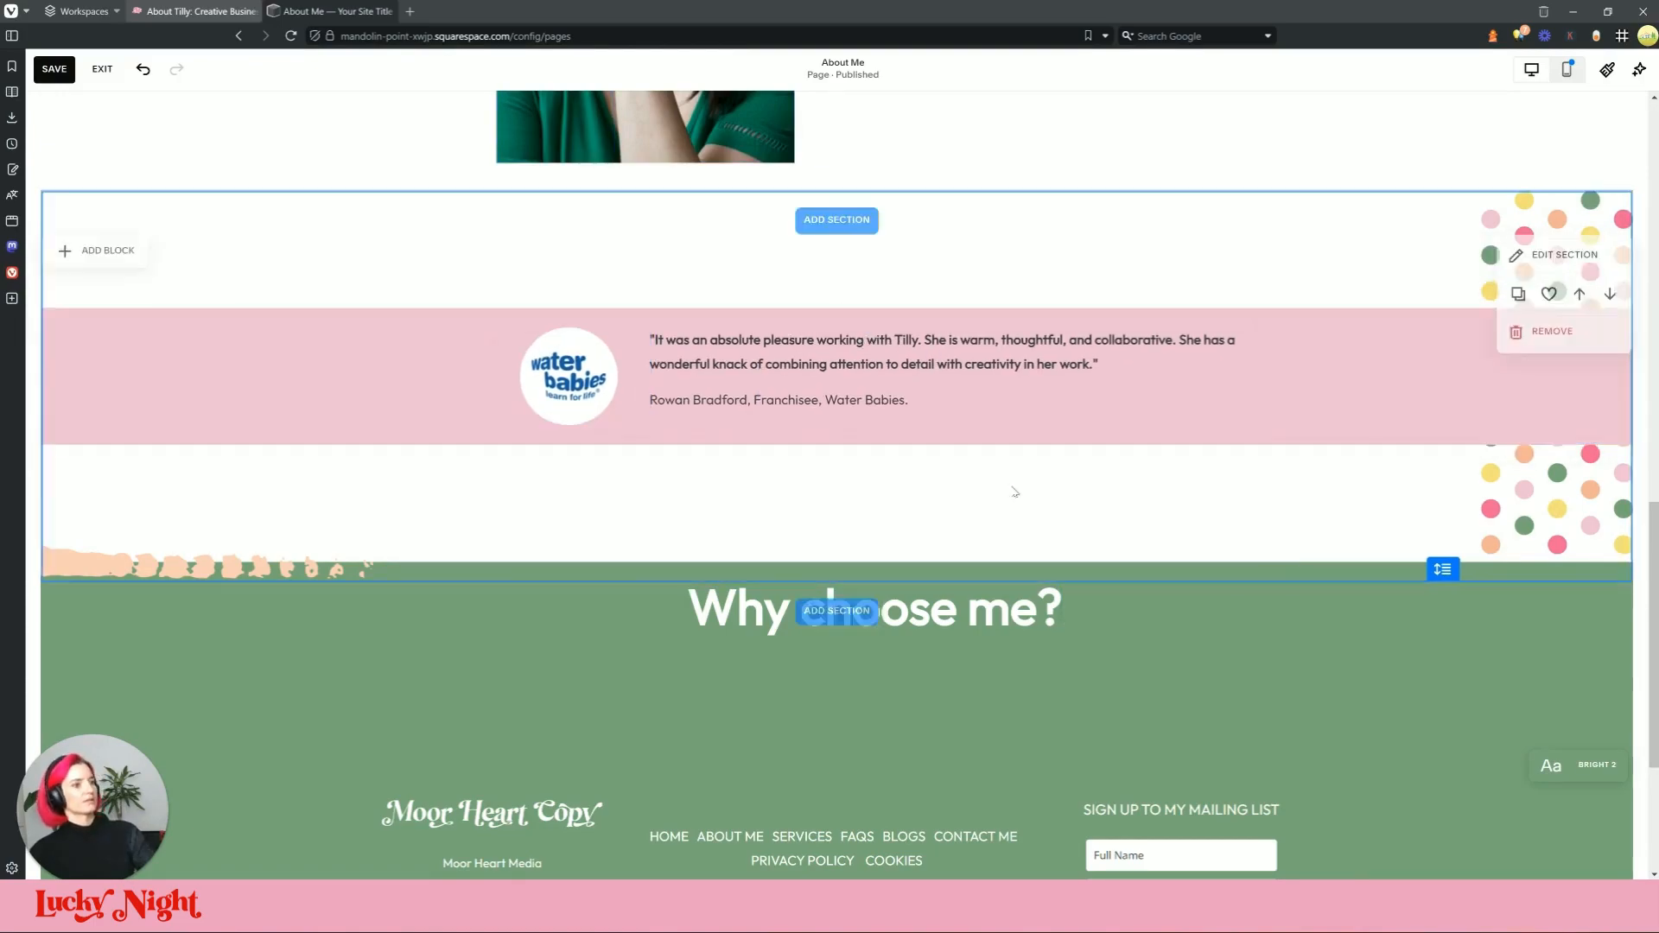
scroll(1002, 494, "up", 1)
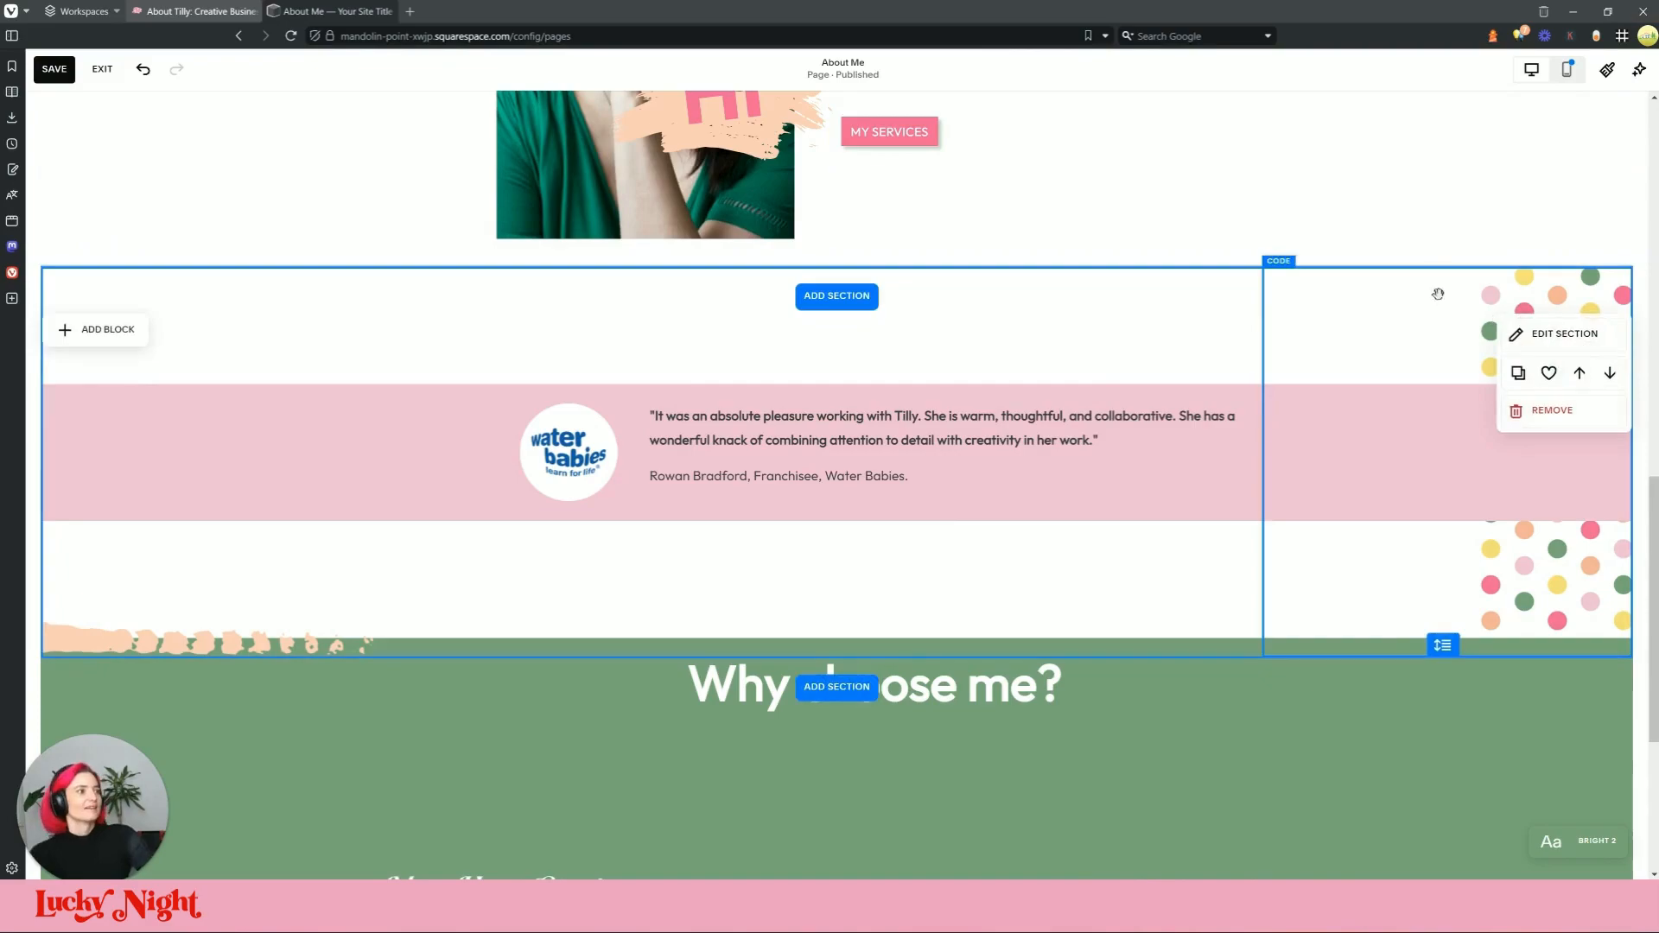
scroll(1438, 294, "up", 2)
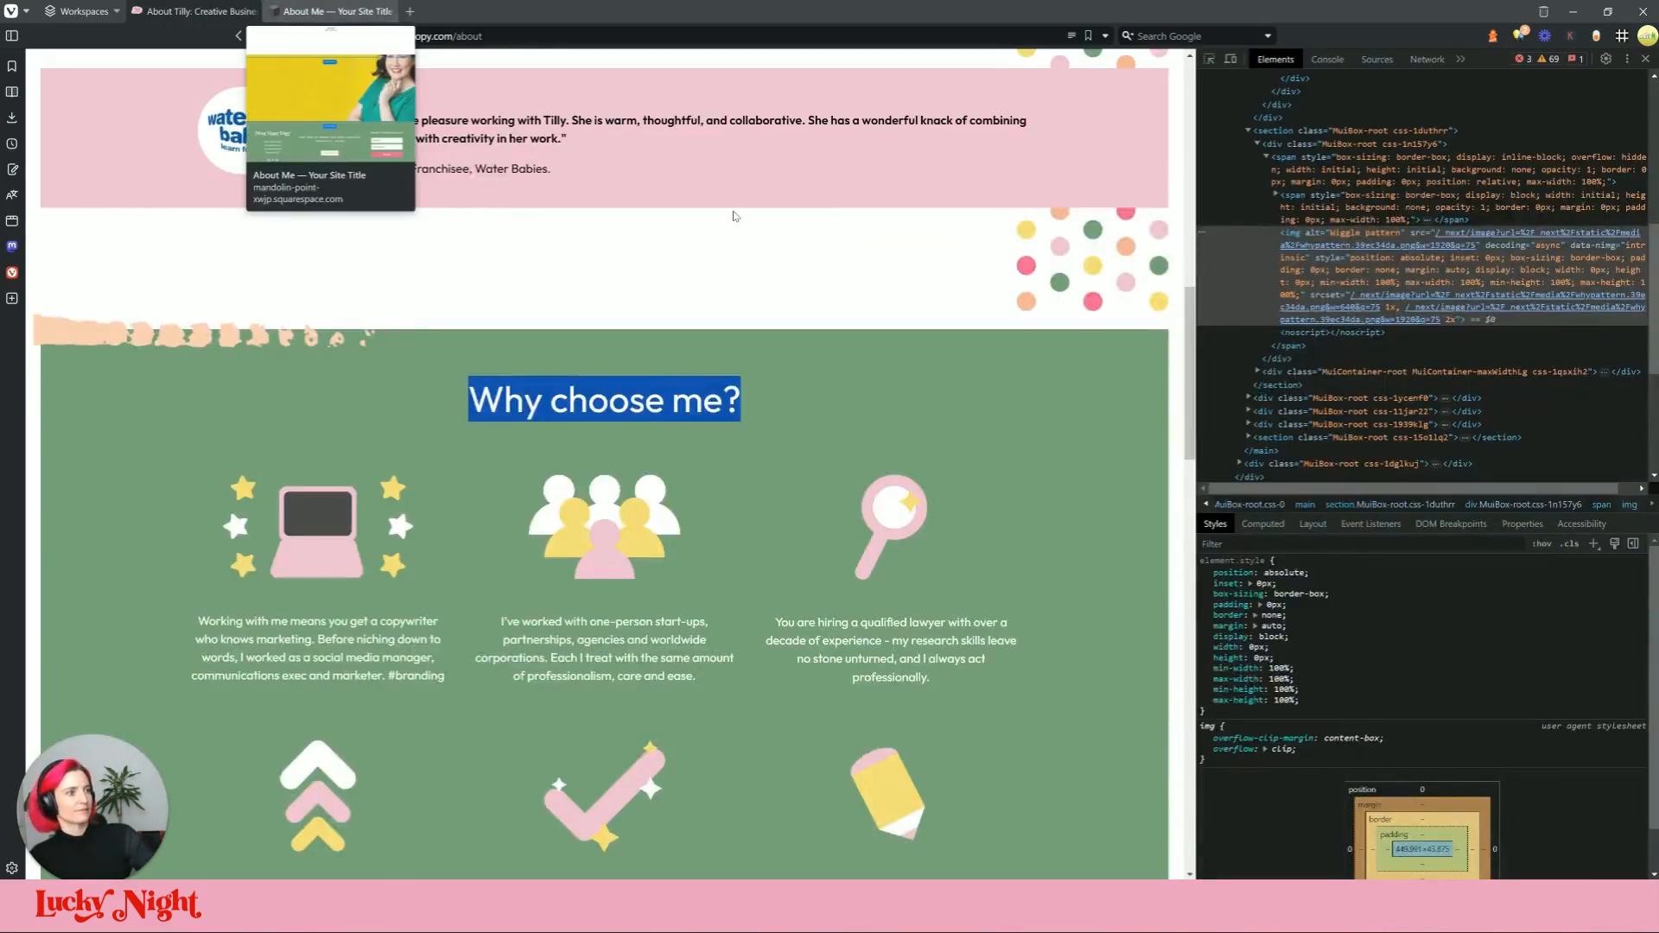
scroll(526, 278, "up", 5)
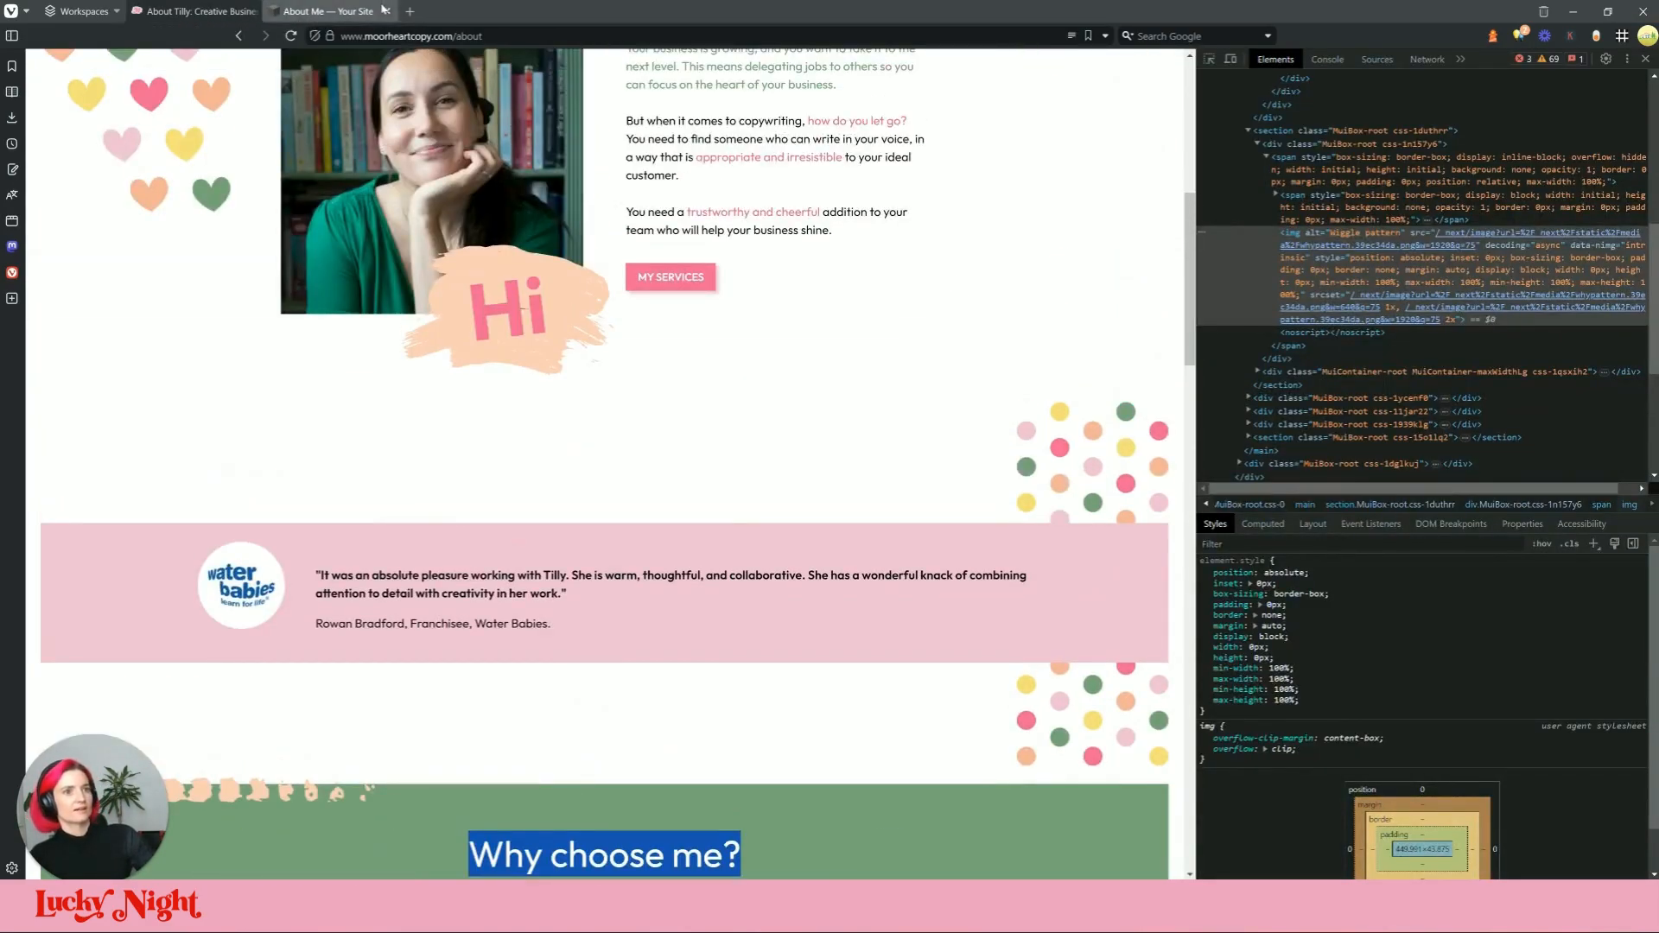
Step: Pull the Hi photo section's bottom edge up and centre the 'Why choose me?' heading
left_click(380, 10)
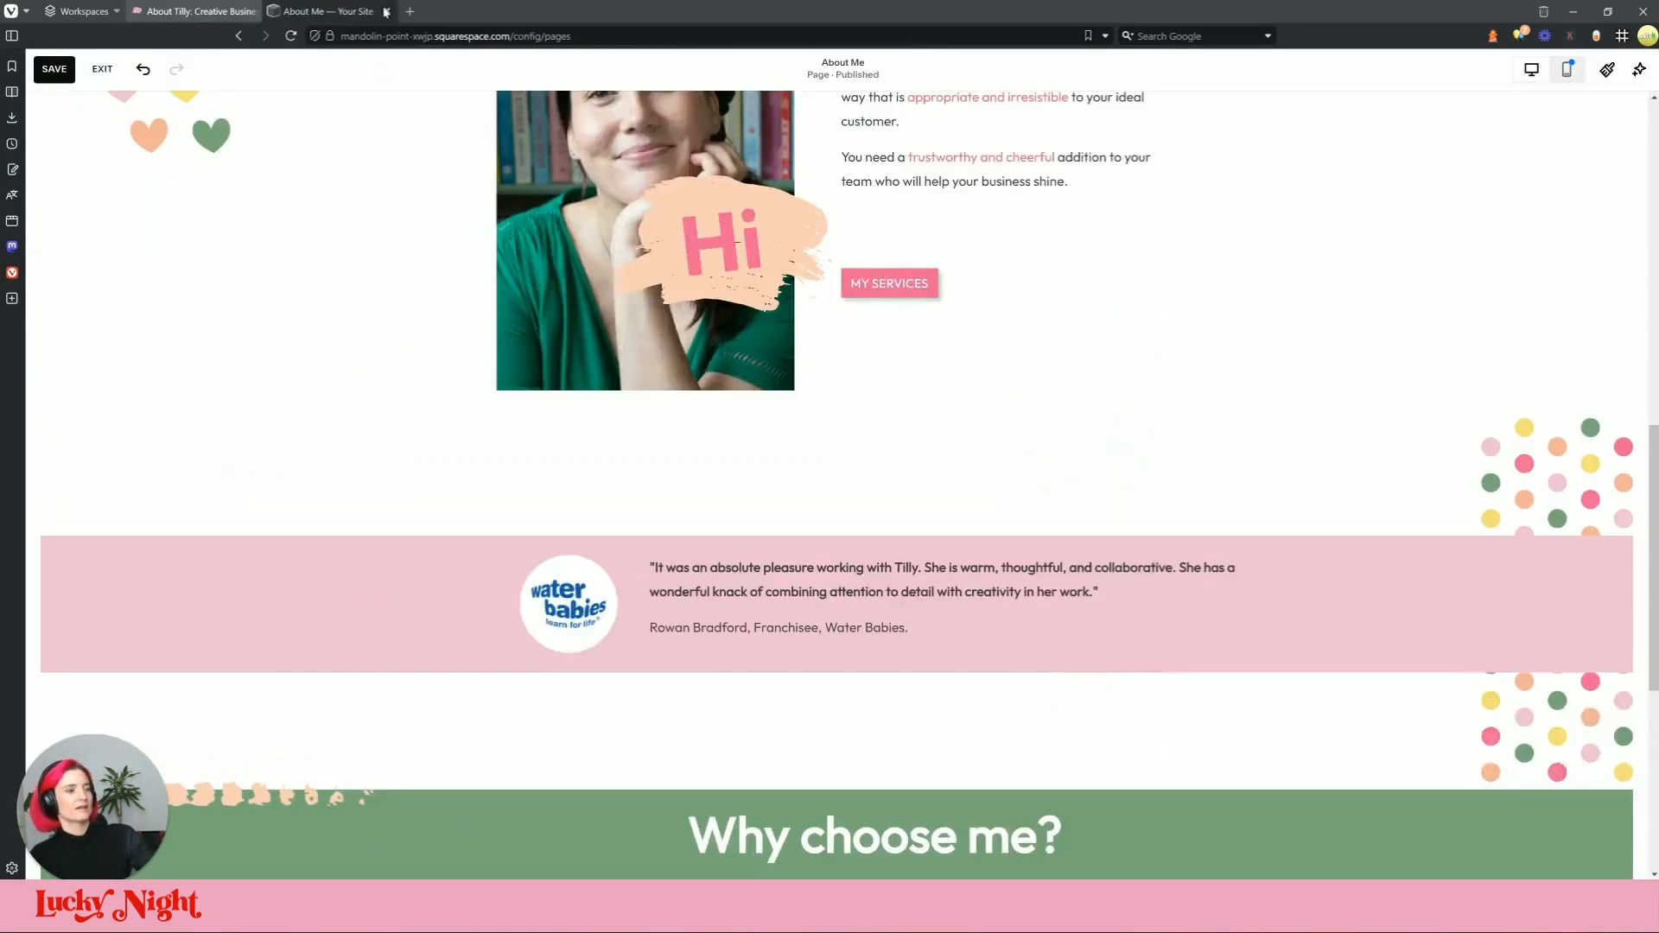
left_click_drag(1443, 406, 1444, 375)
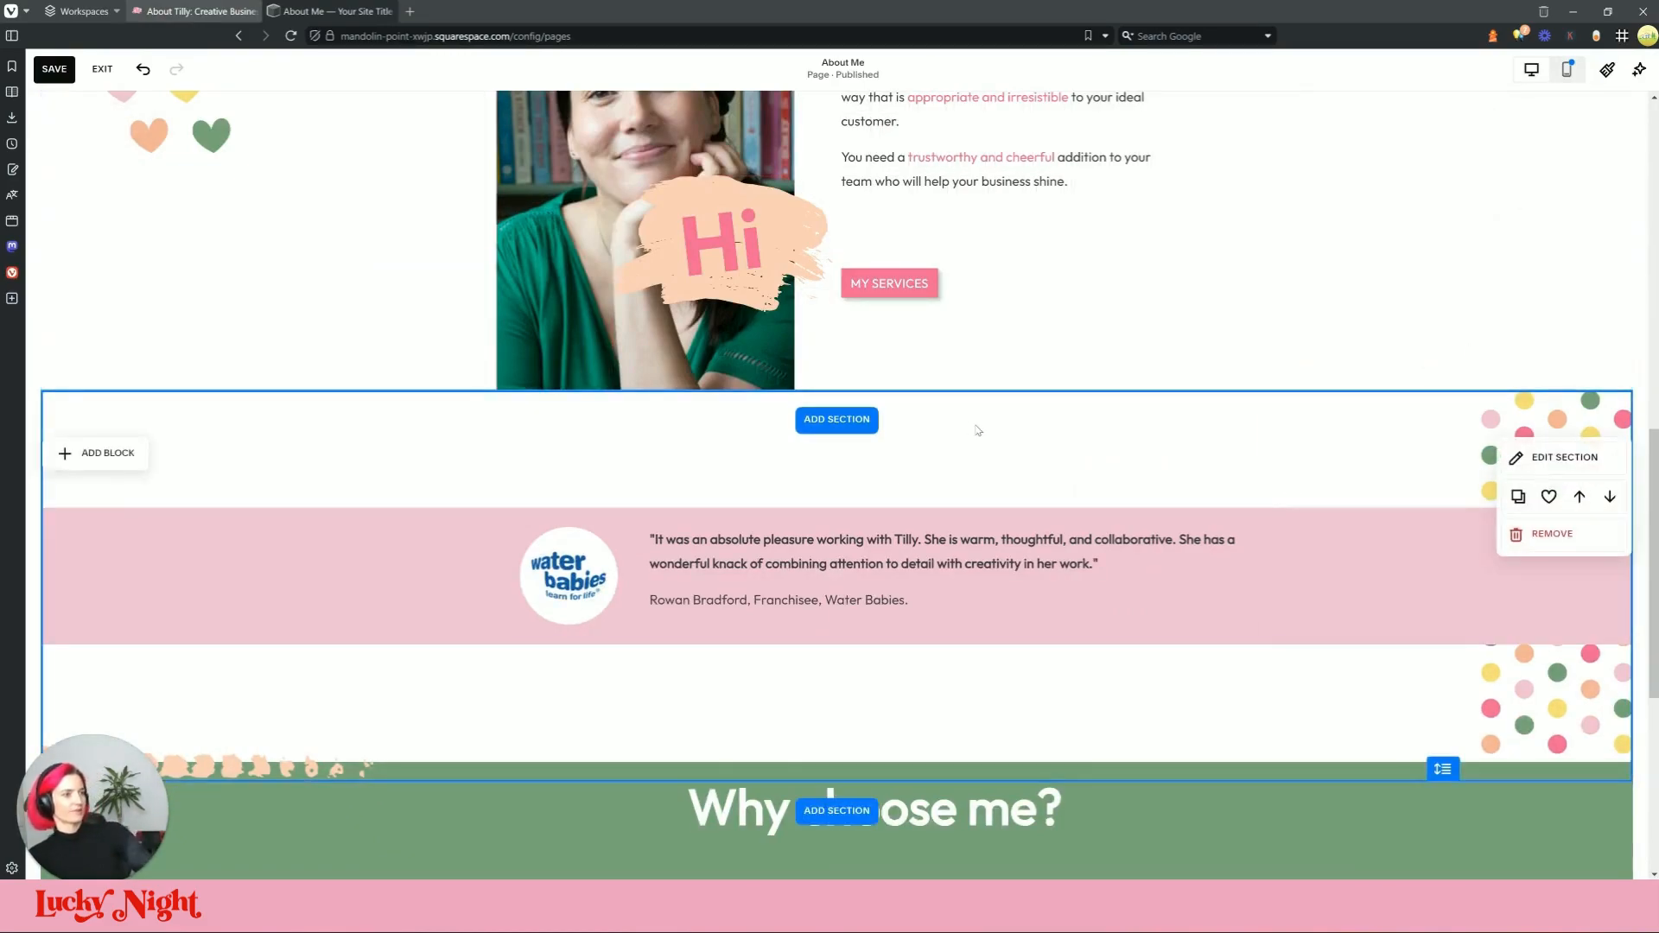
scroll(977, 430, "down", 5)
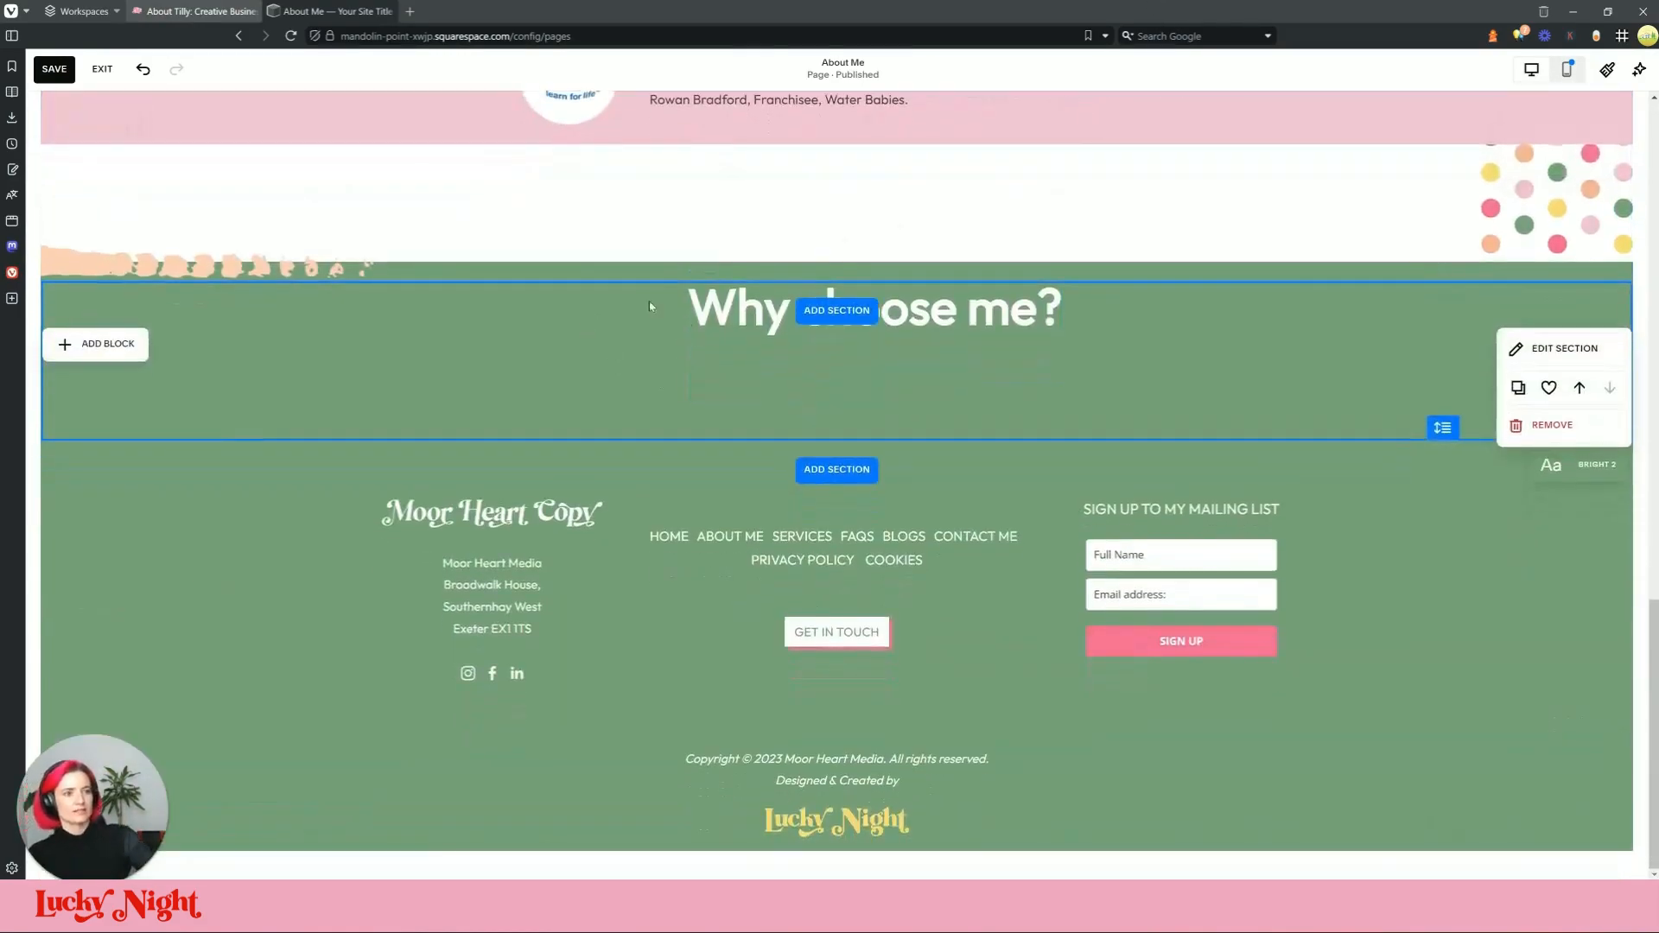
left_click_drag(959, 322, 902, 323)
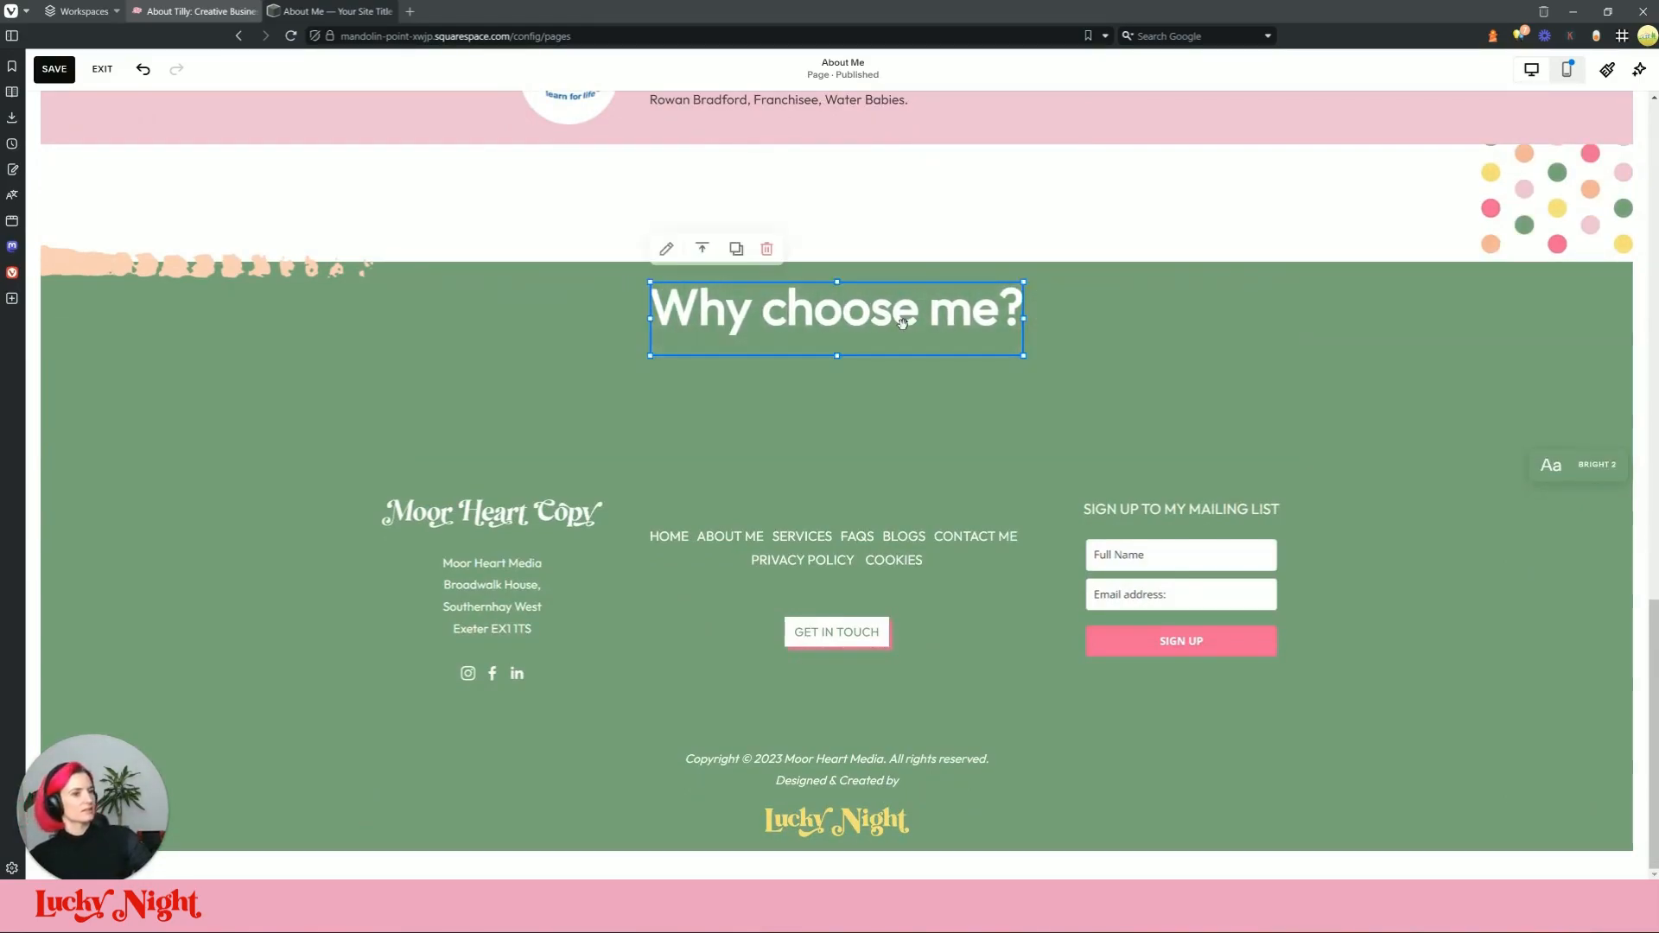
left_click(1152, 333)
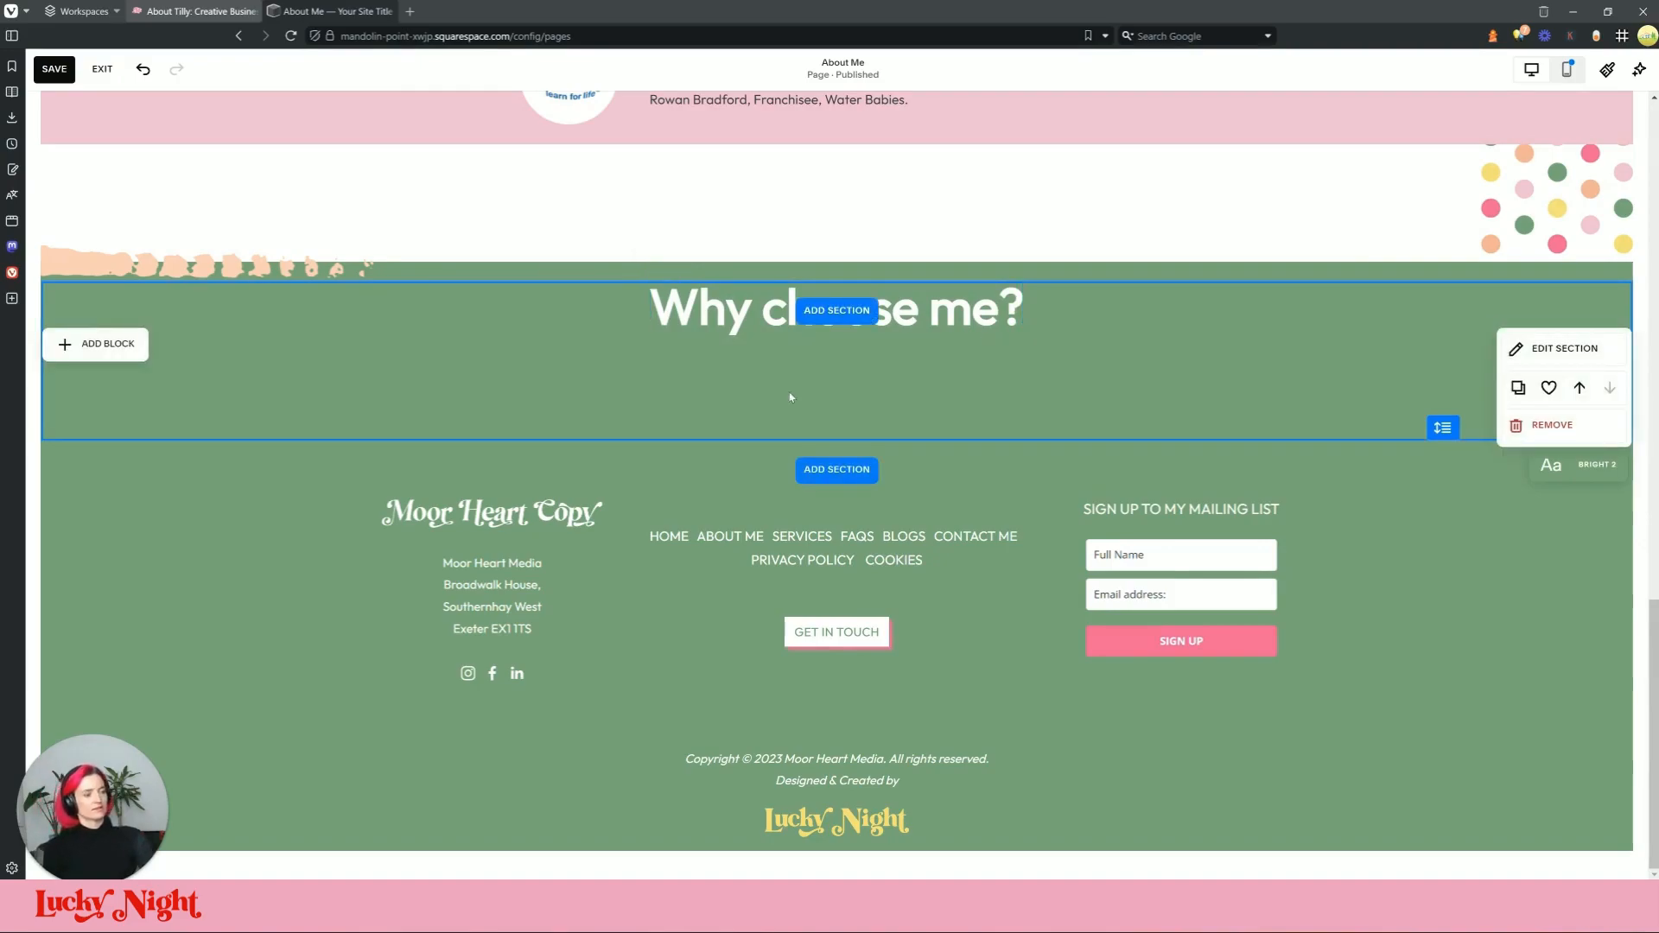
Step: Compare the edited page against the live About page
key("ctrl+Tab")
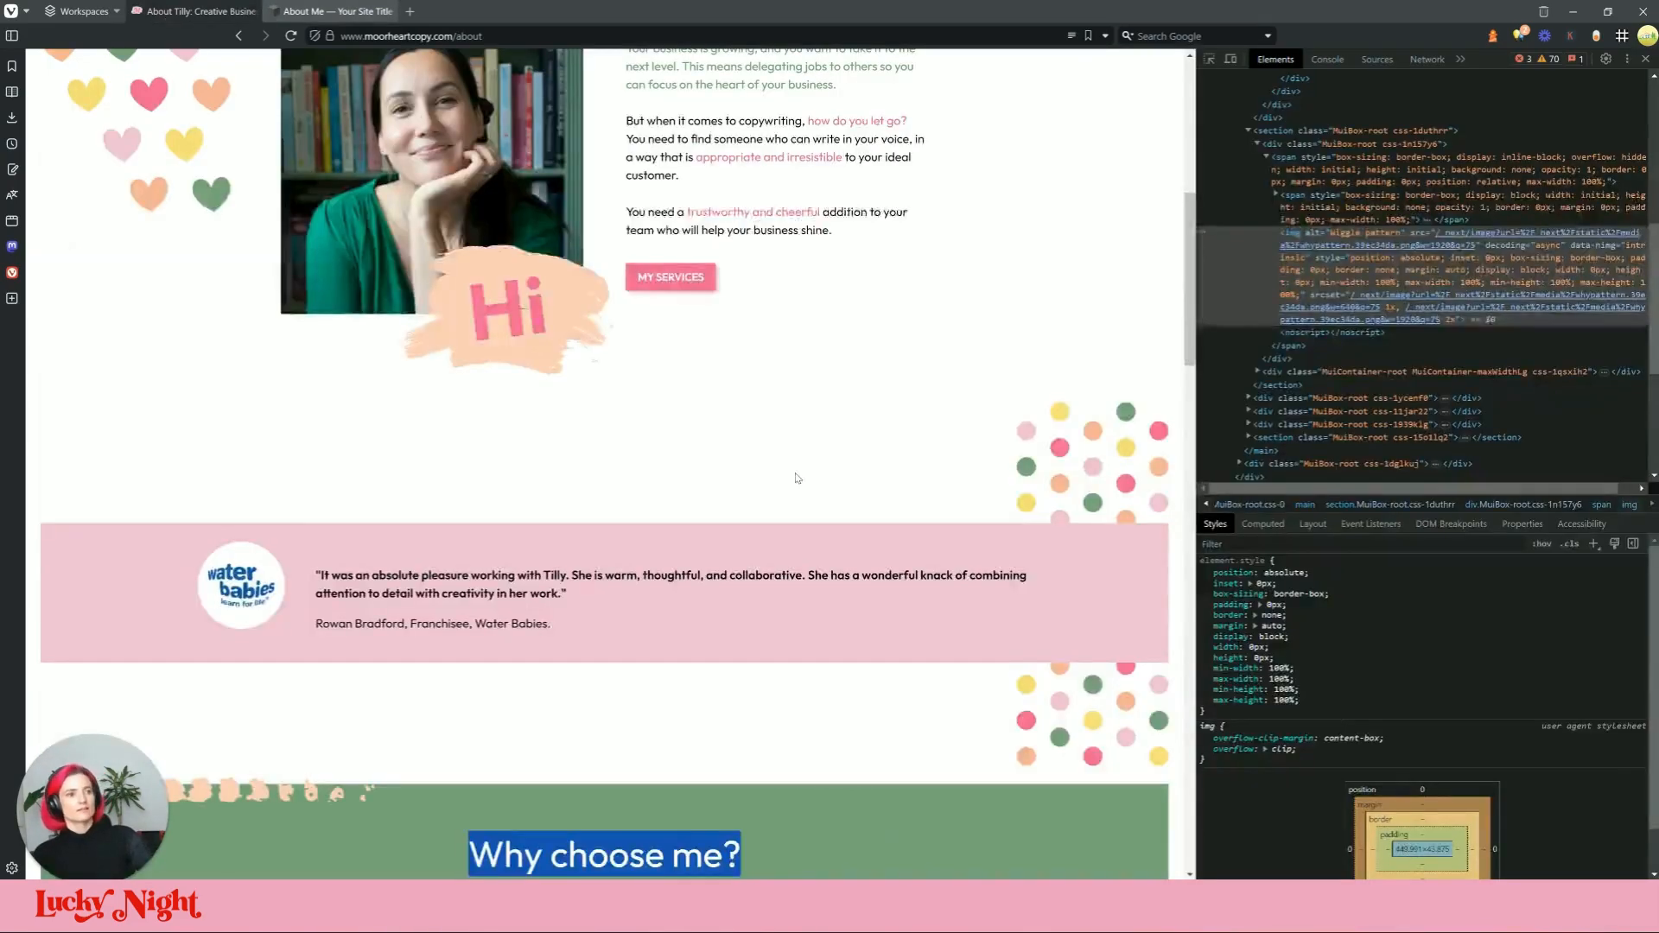
scroll(532, 398, "down", 6)
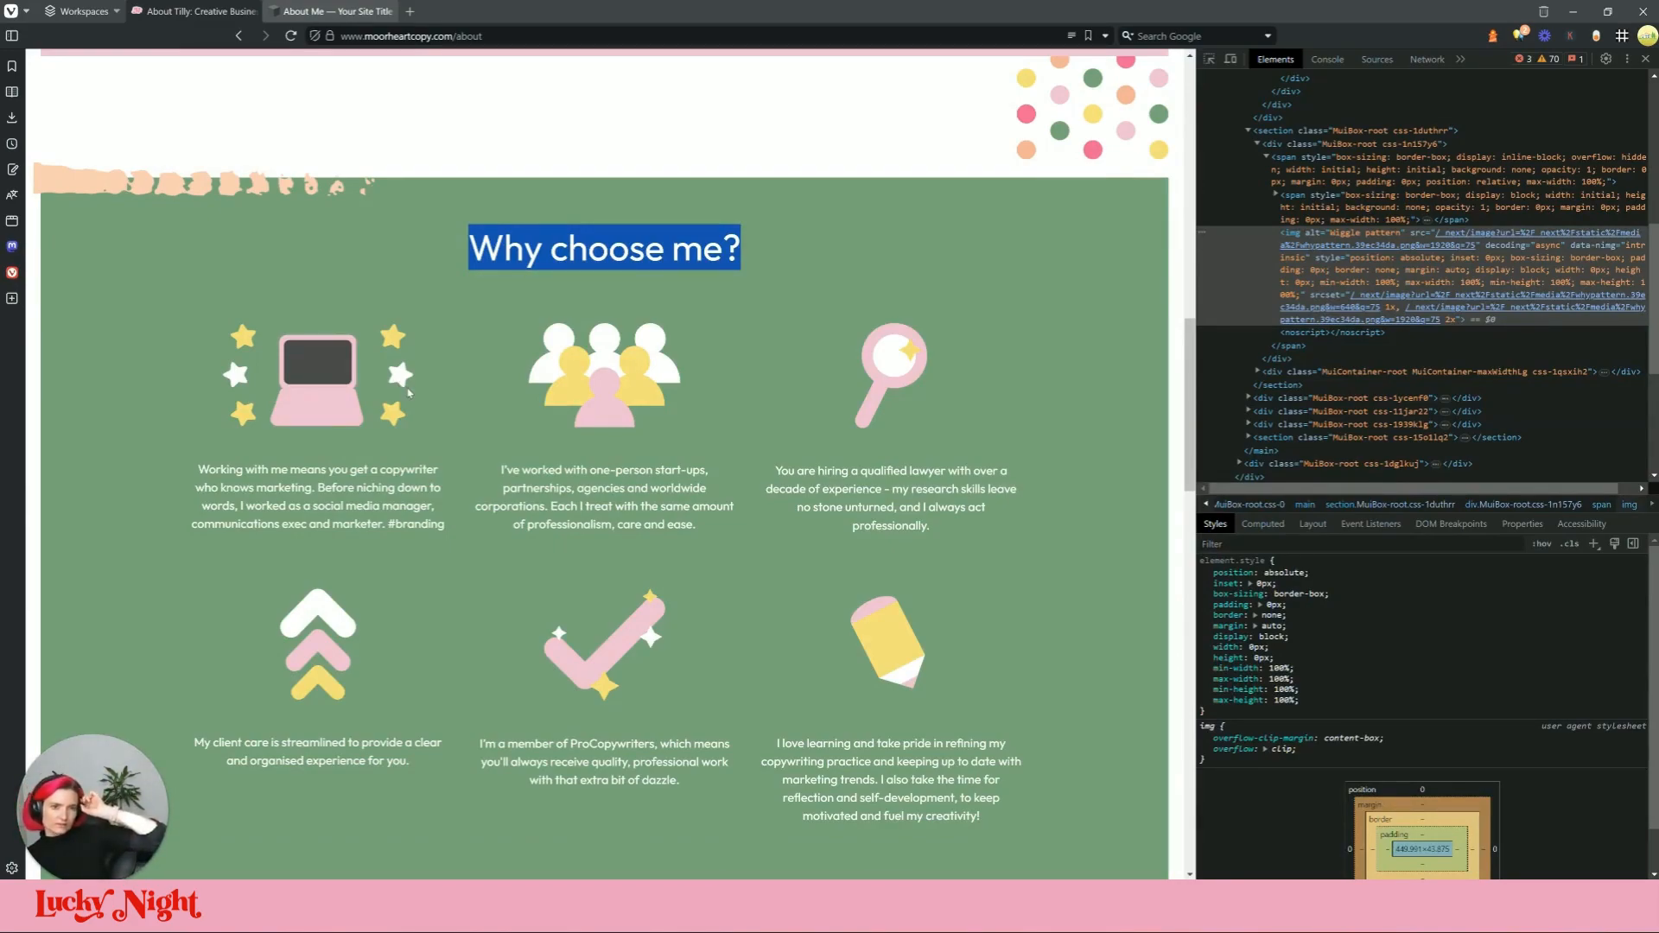
scroll(558, 329, "down", 4)
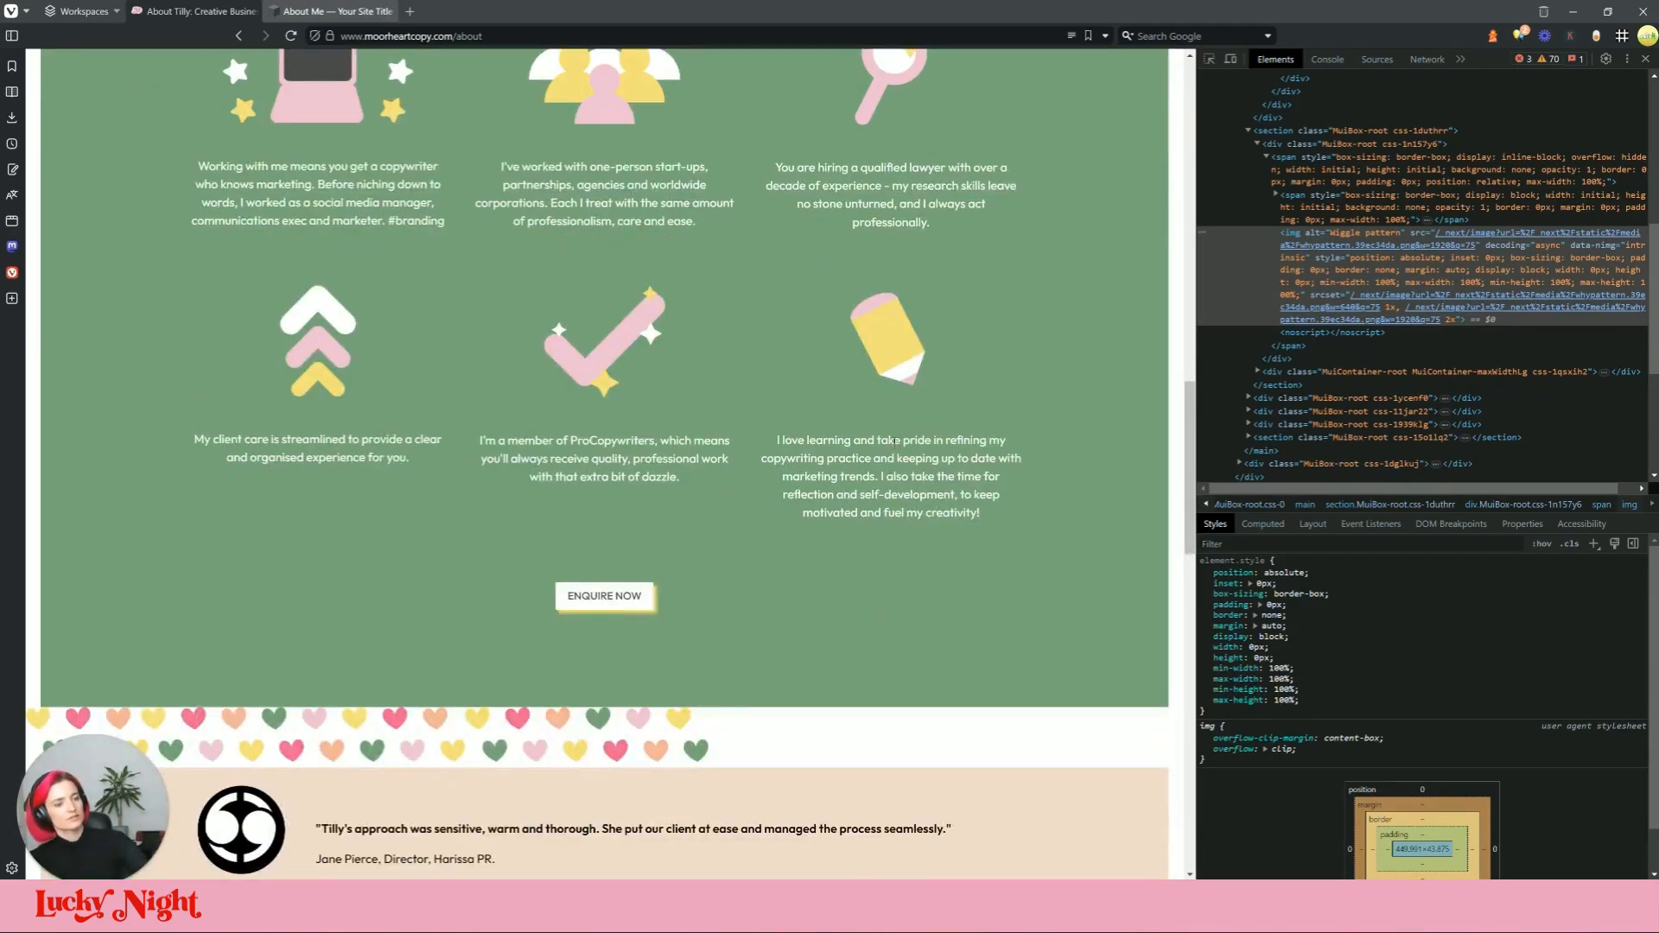
scroll(897, 441, "up", 5)
key("ctrl+Tab")
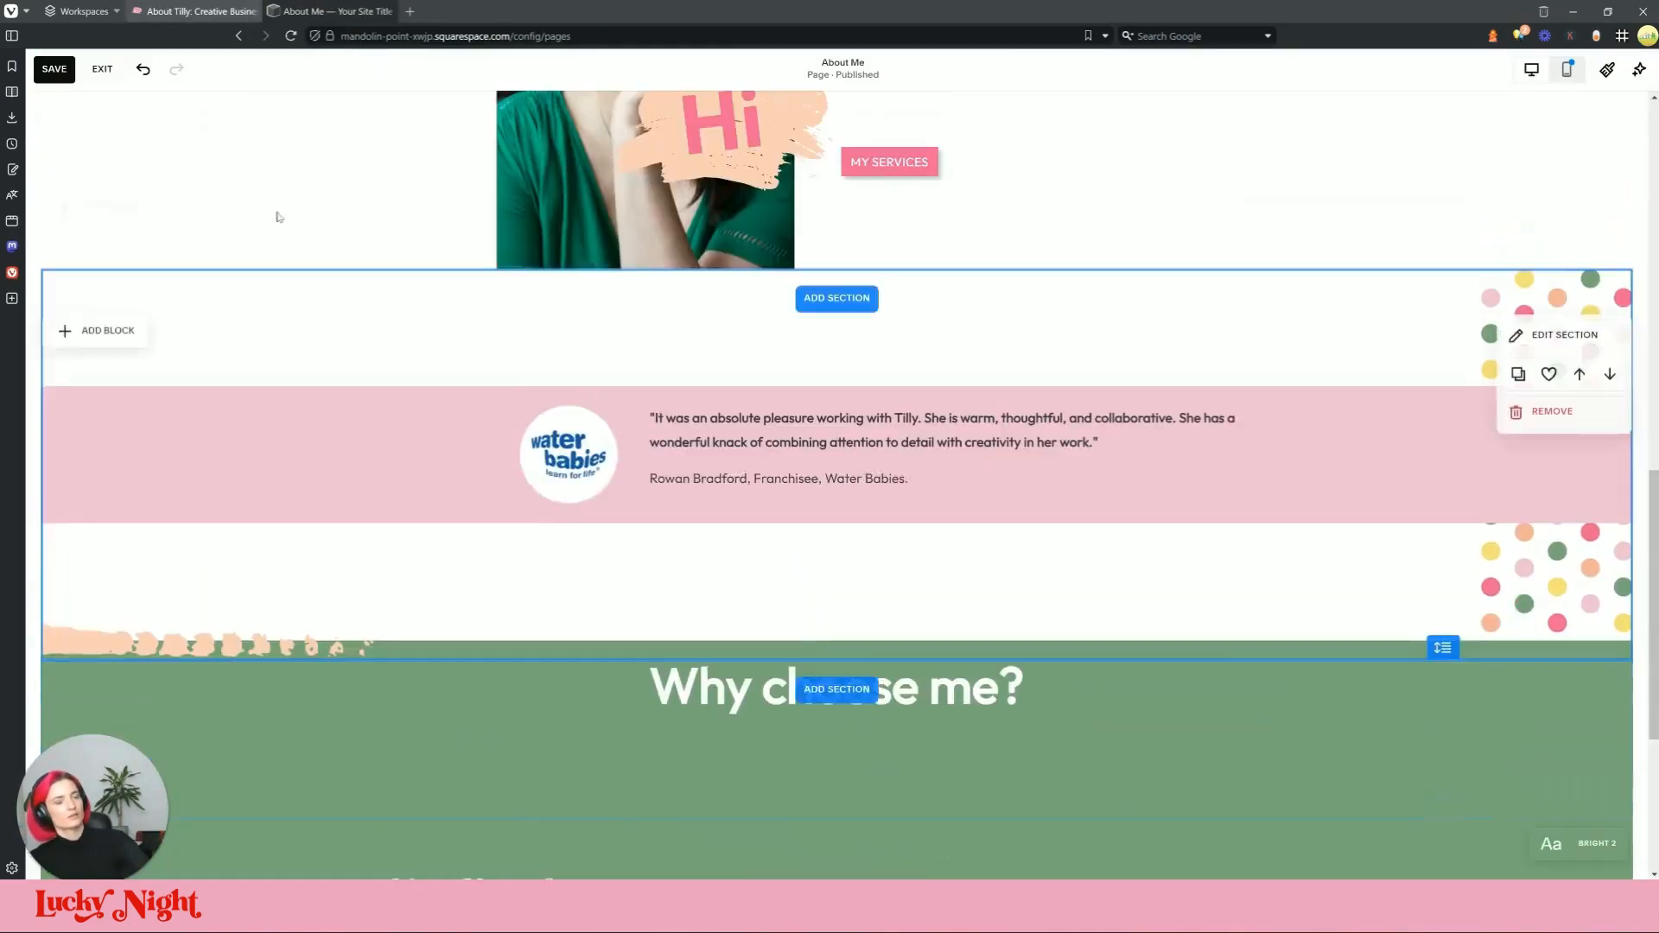
scroll(868, 497, "down", 5)
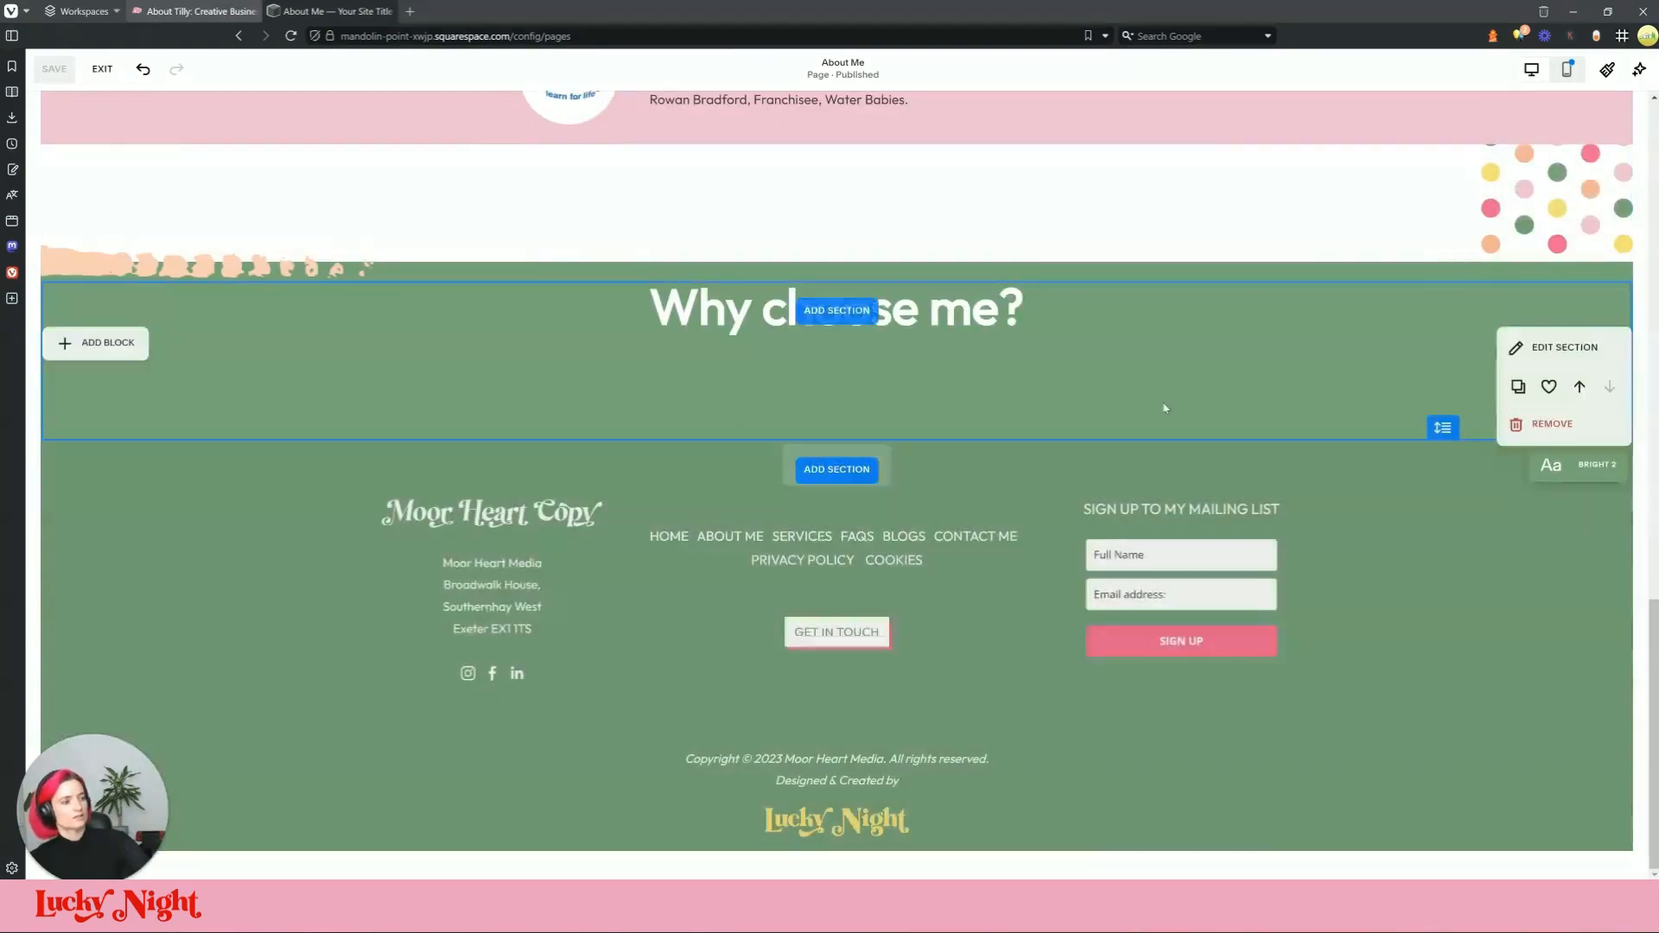
scroll(1000, 533, "up", 15)
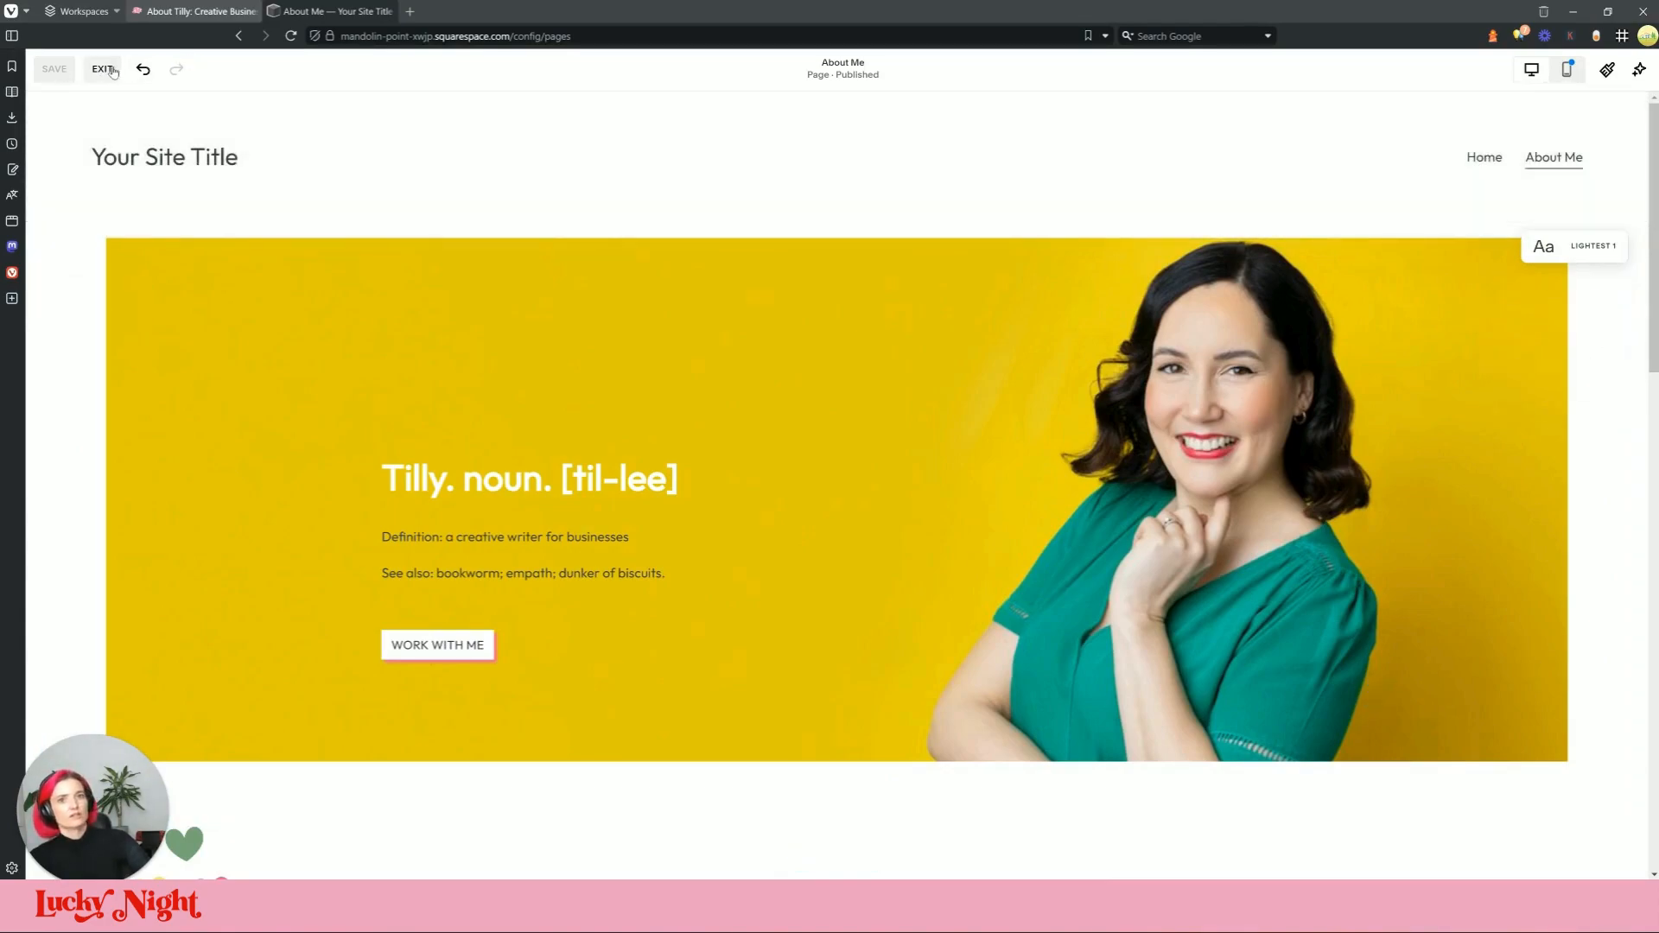
Step: Exit edit mode and browse the page, checking the live site for reference
left_click(102, 68)
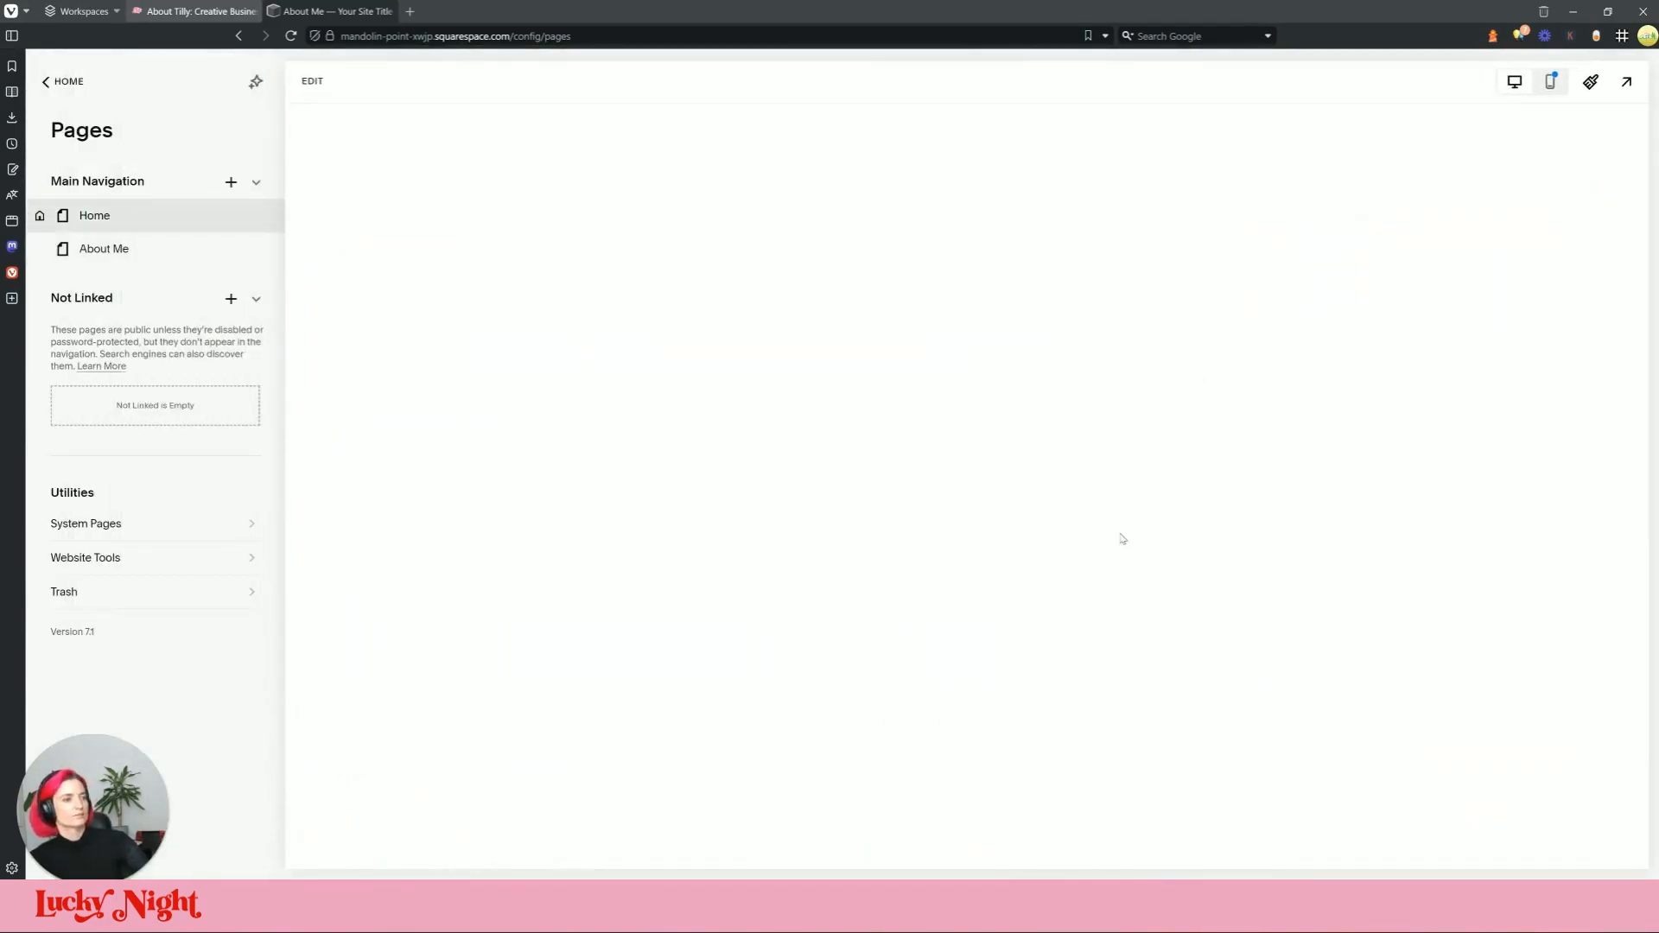
scroll(416, 160, "down", 20)
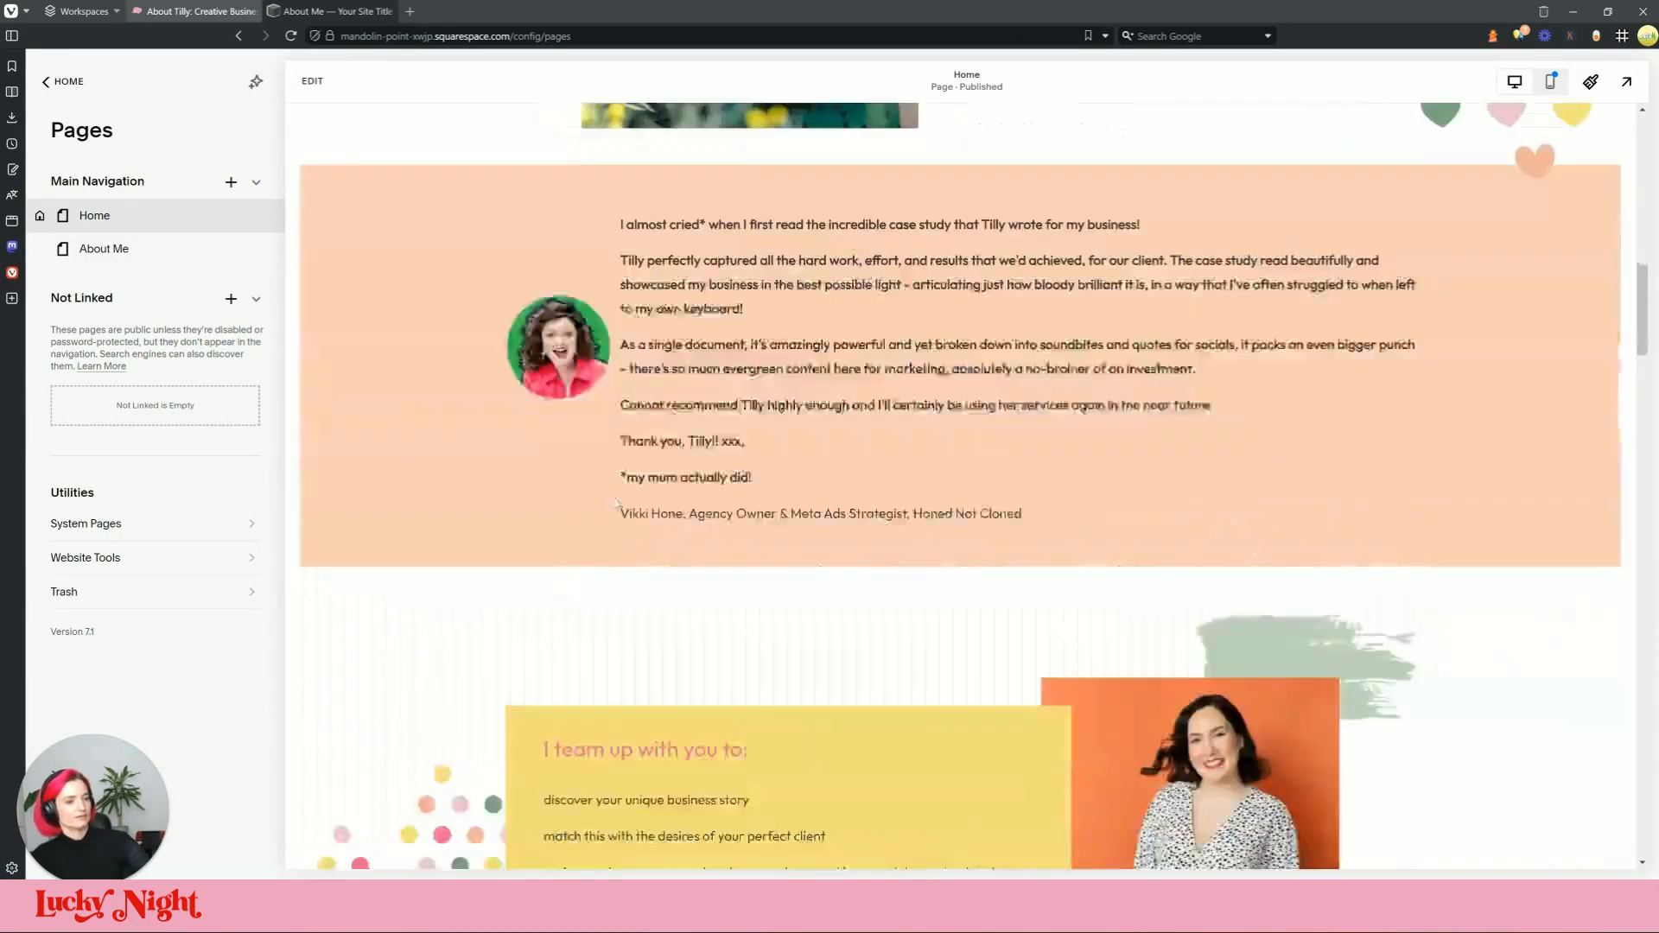
scroll(1137, 484, "up", 5)
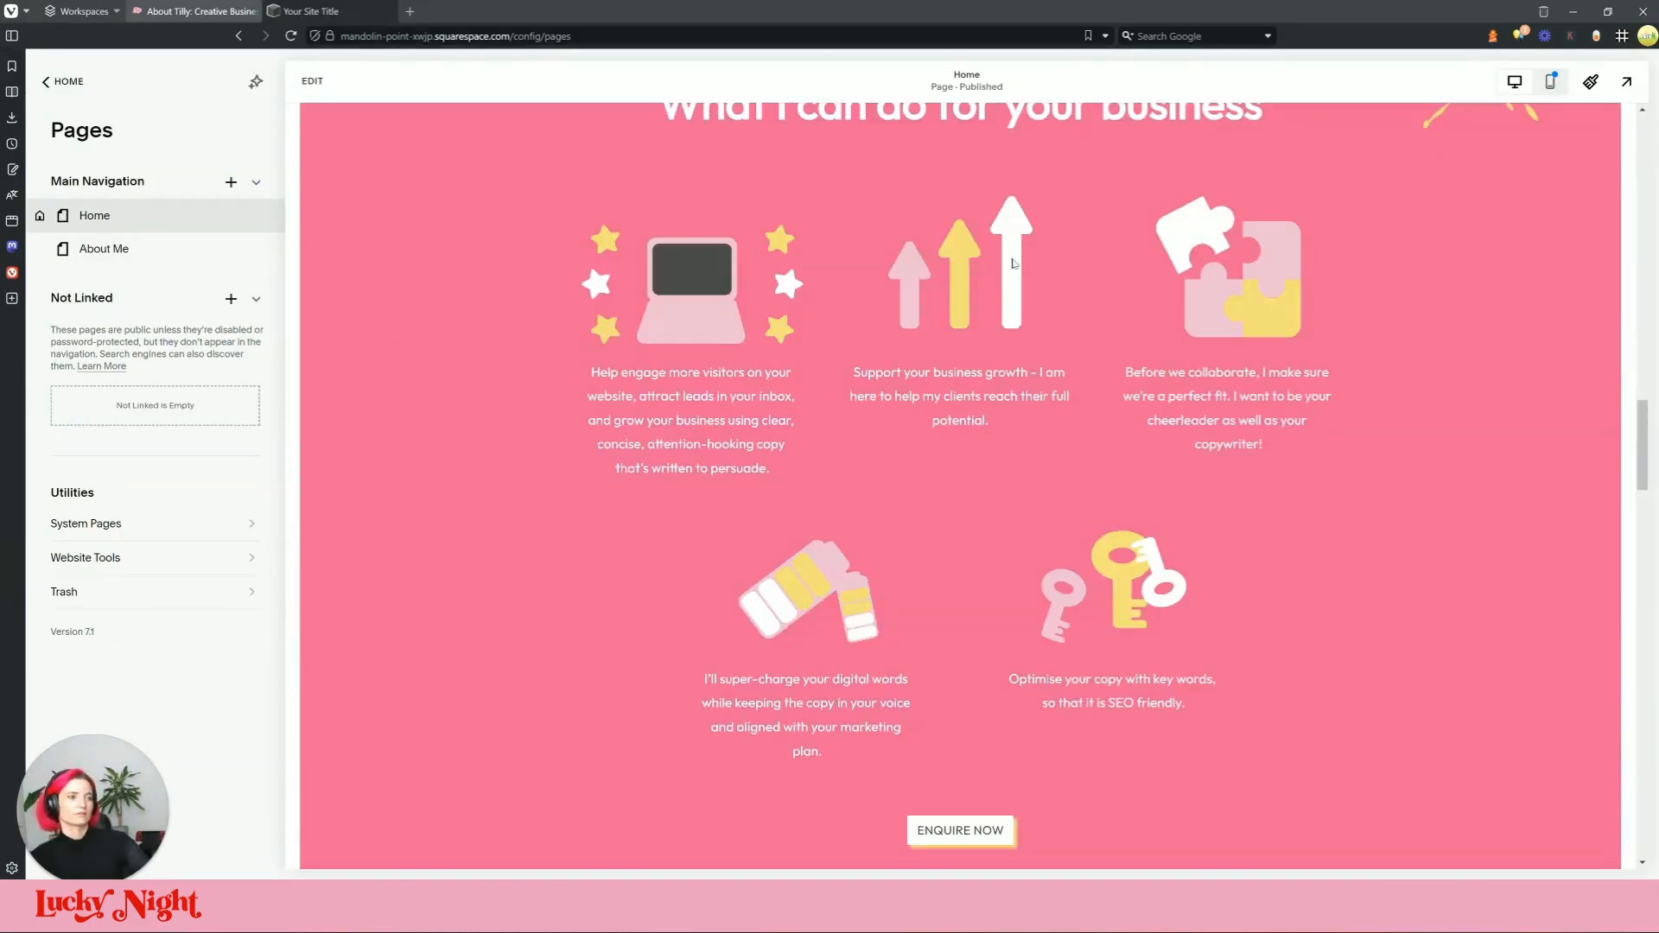
scroll(1189, 454, "up", 3)
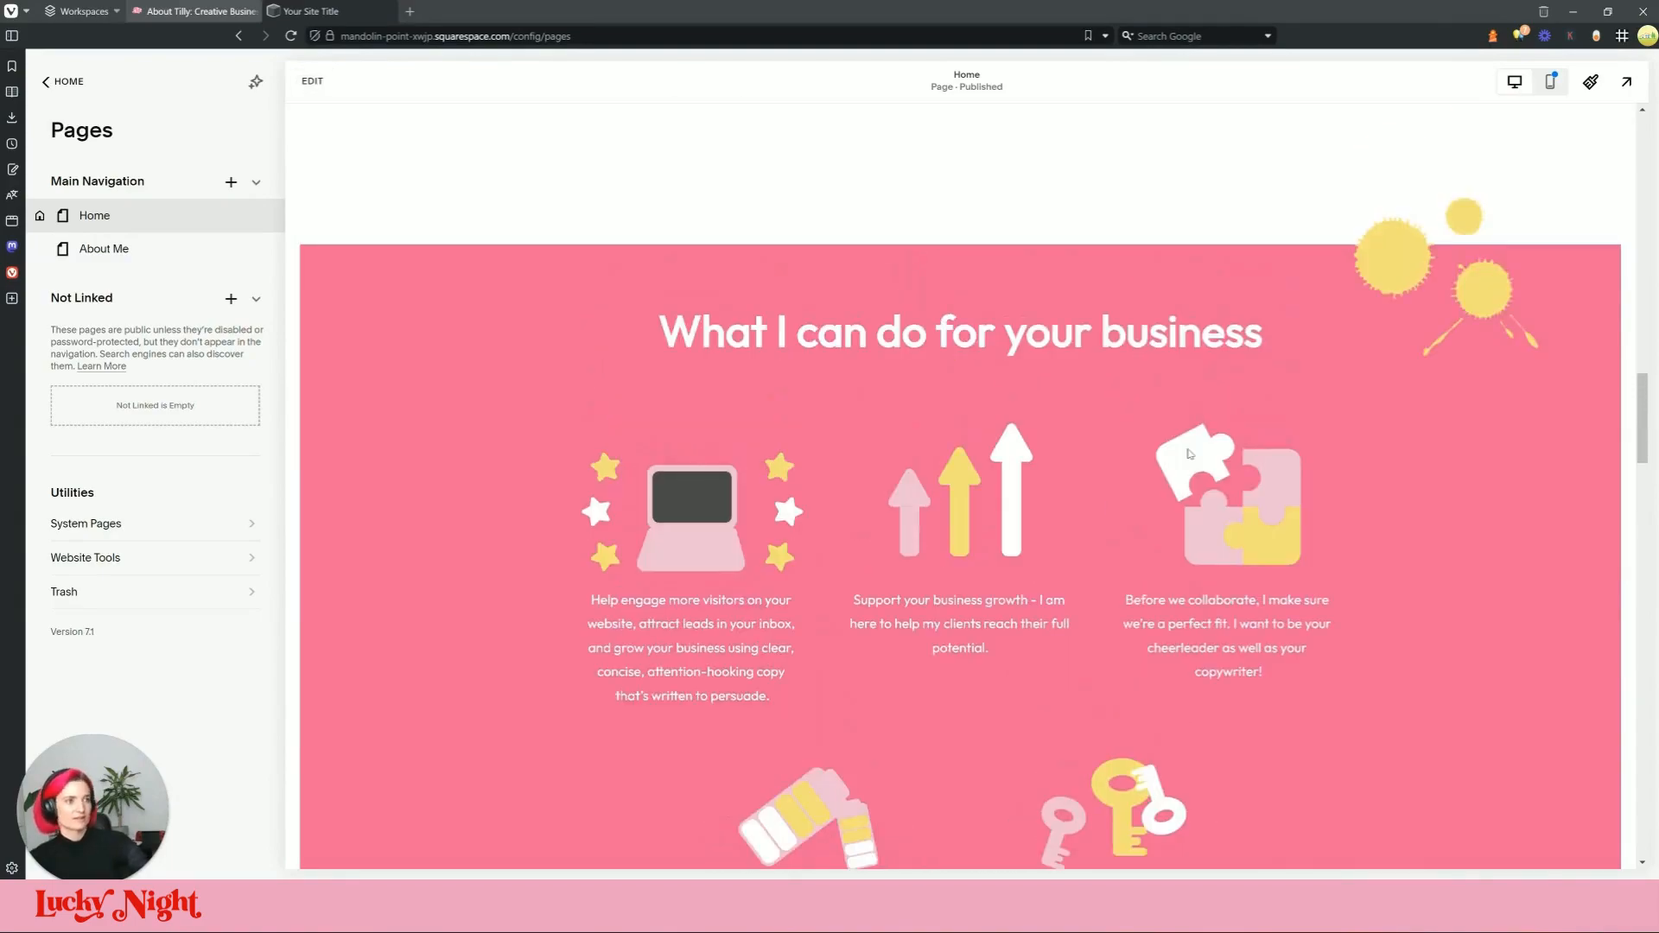
scroll(858, 411, "down", 2)
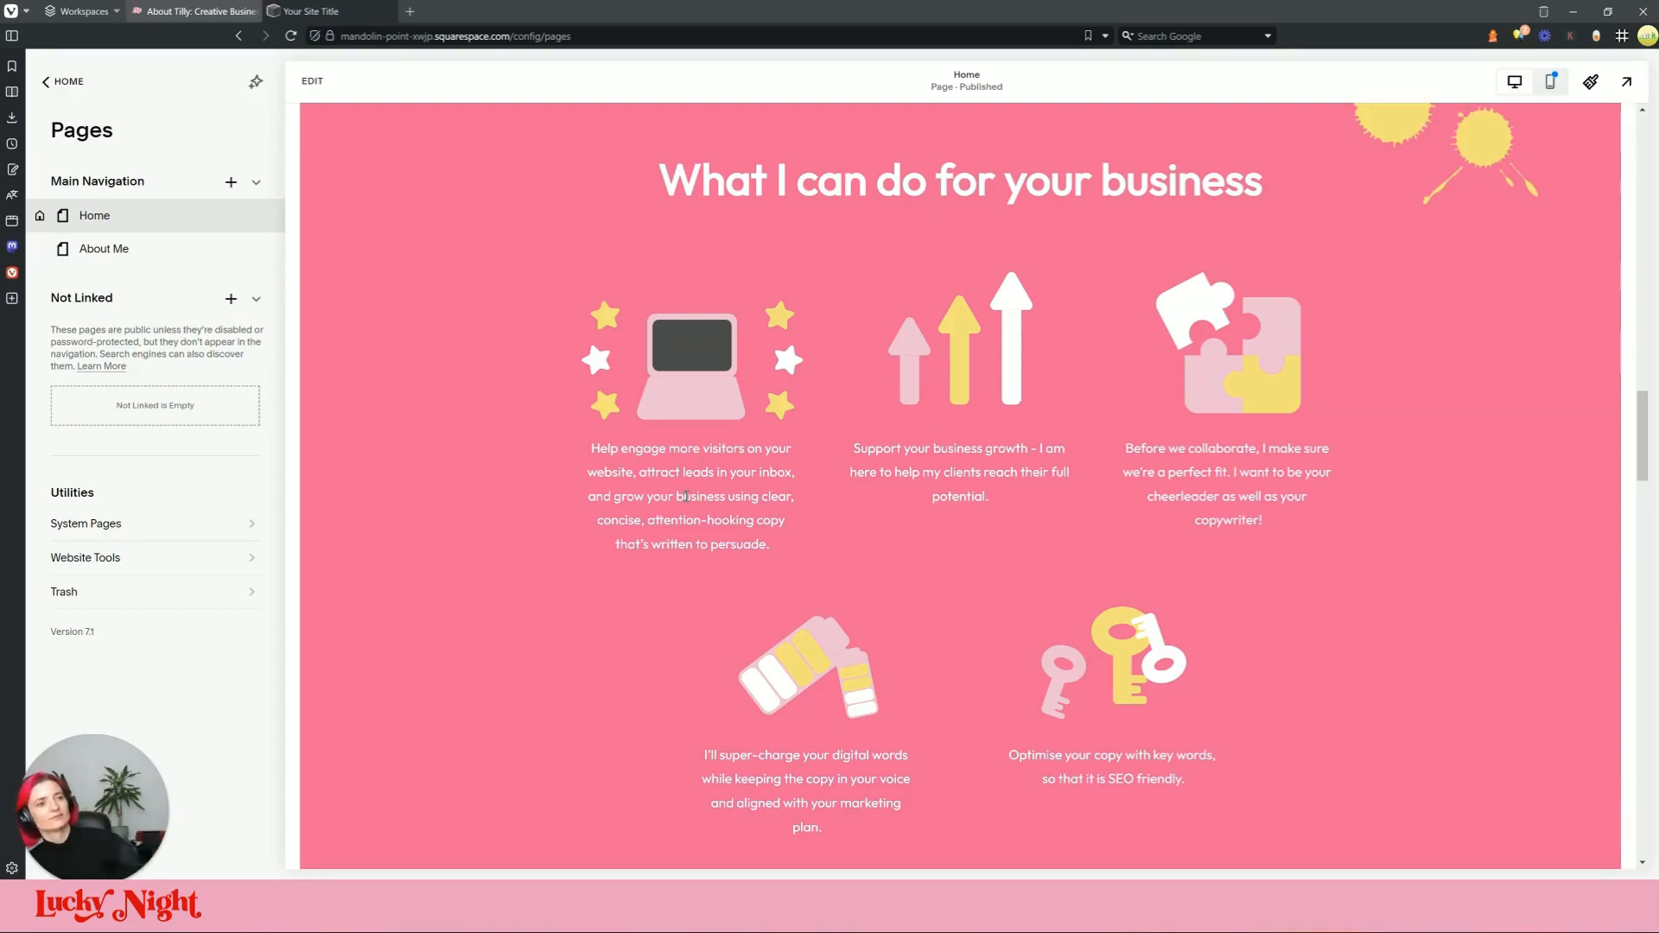
left_click(197, 10)
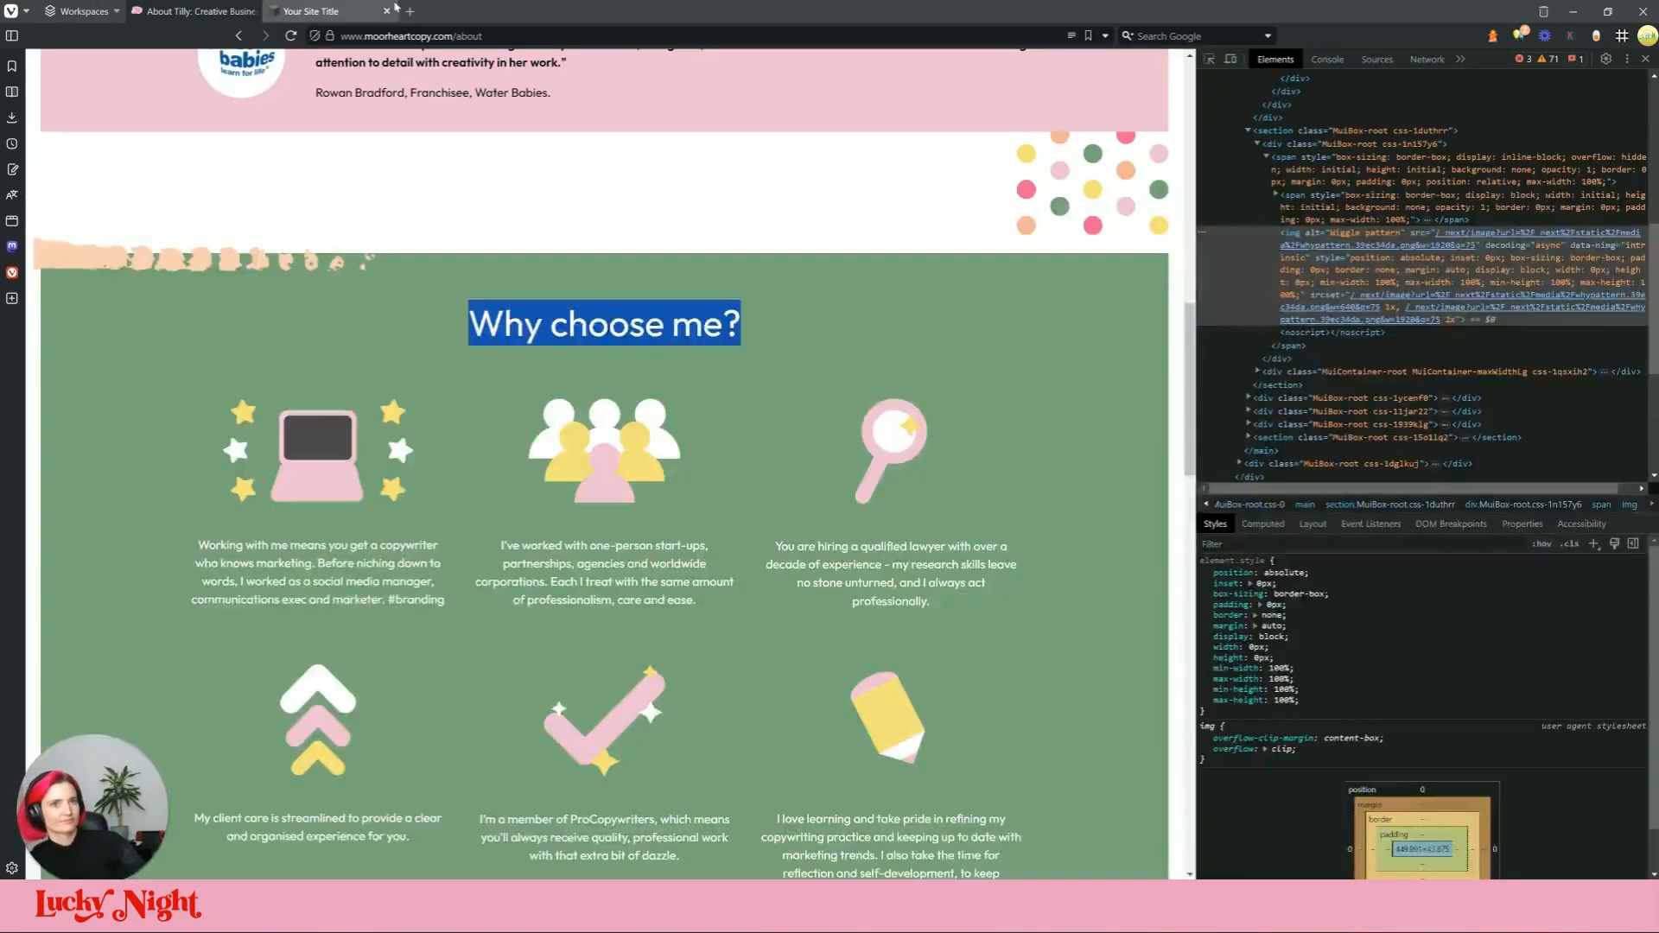
left_click(386, 11)
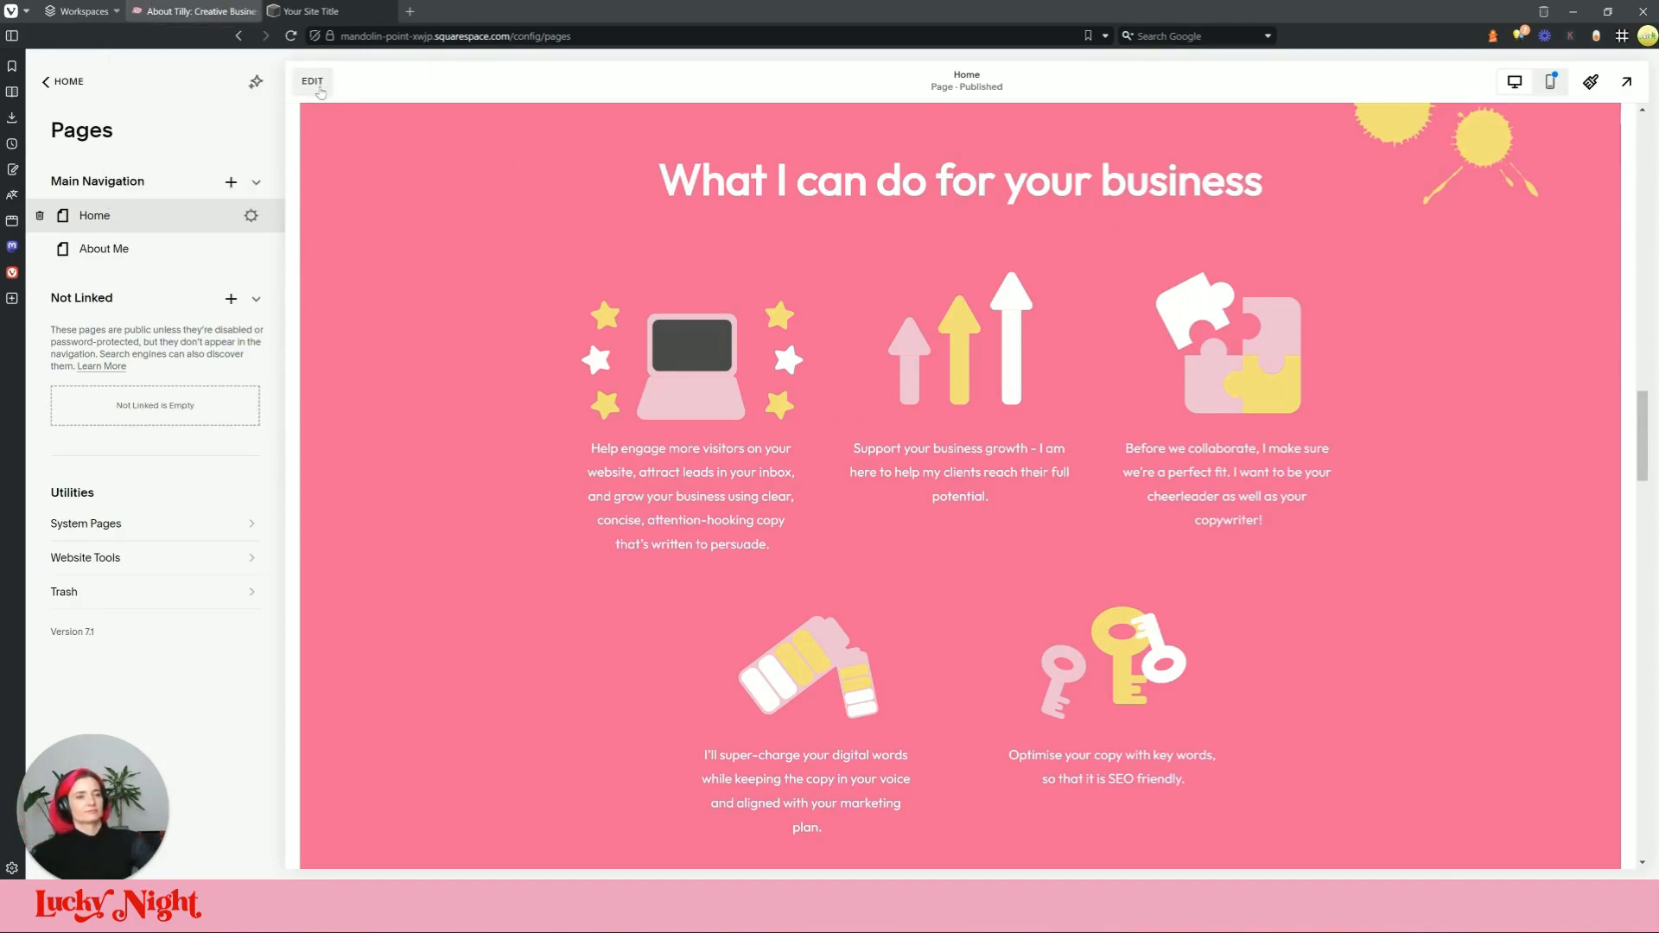
Step: Briefly enter and leave Home page editing, then reopen About Me for editing
left_click(316, 87)
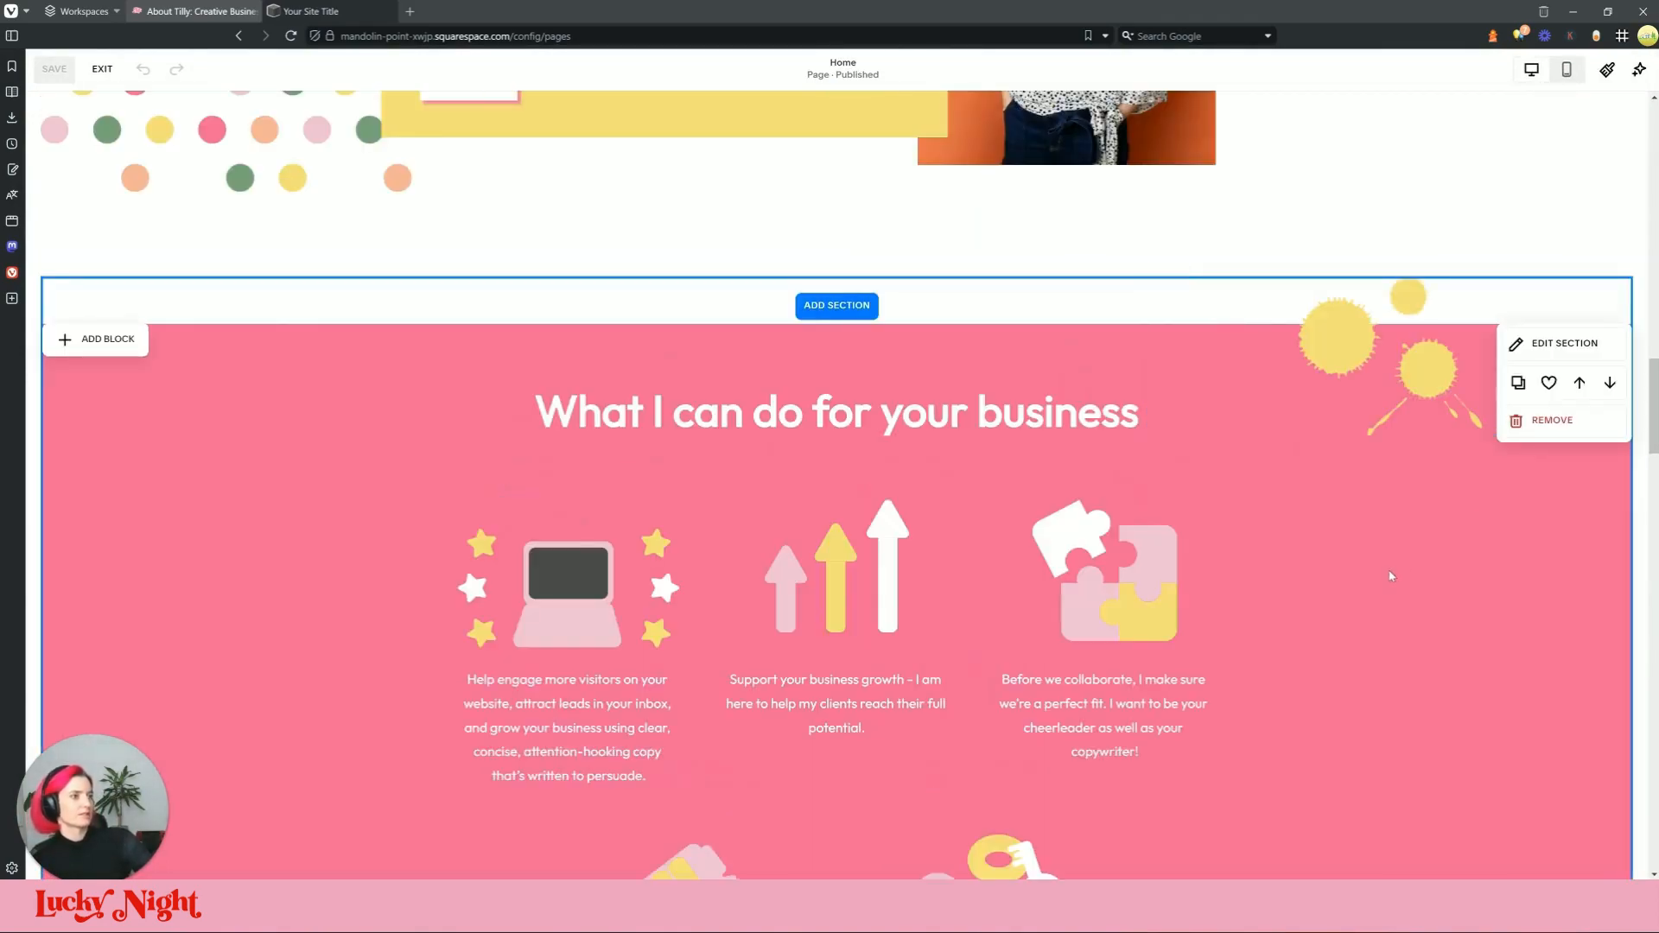
left_click(102, 69)
left_click(164, 248)
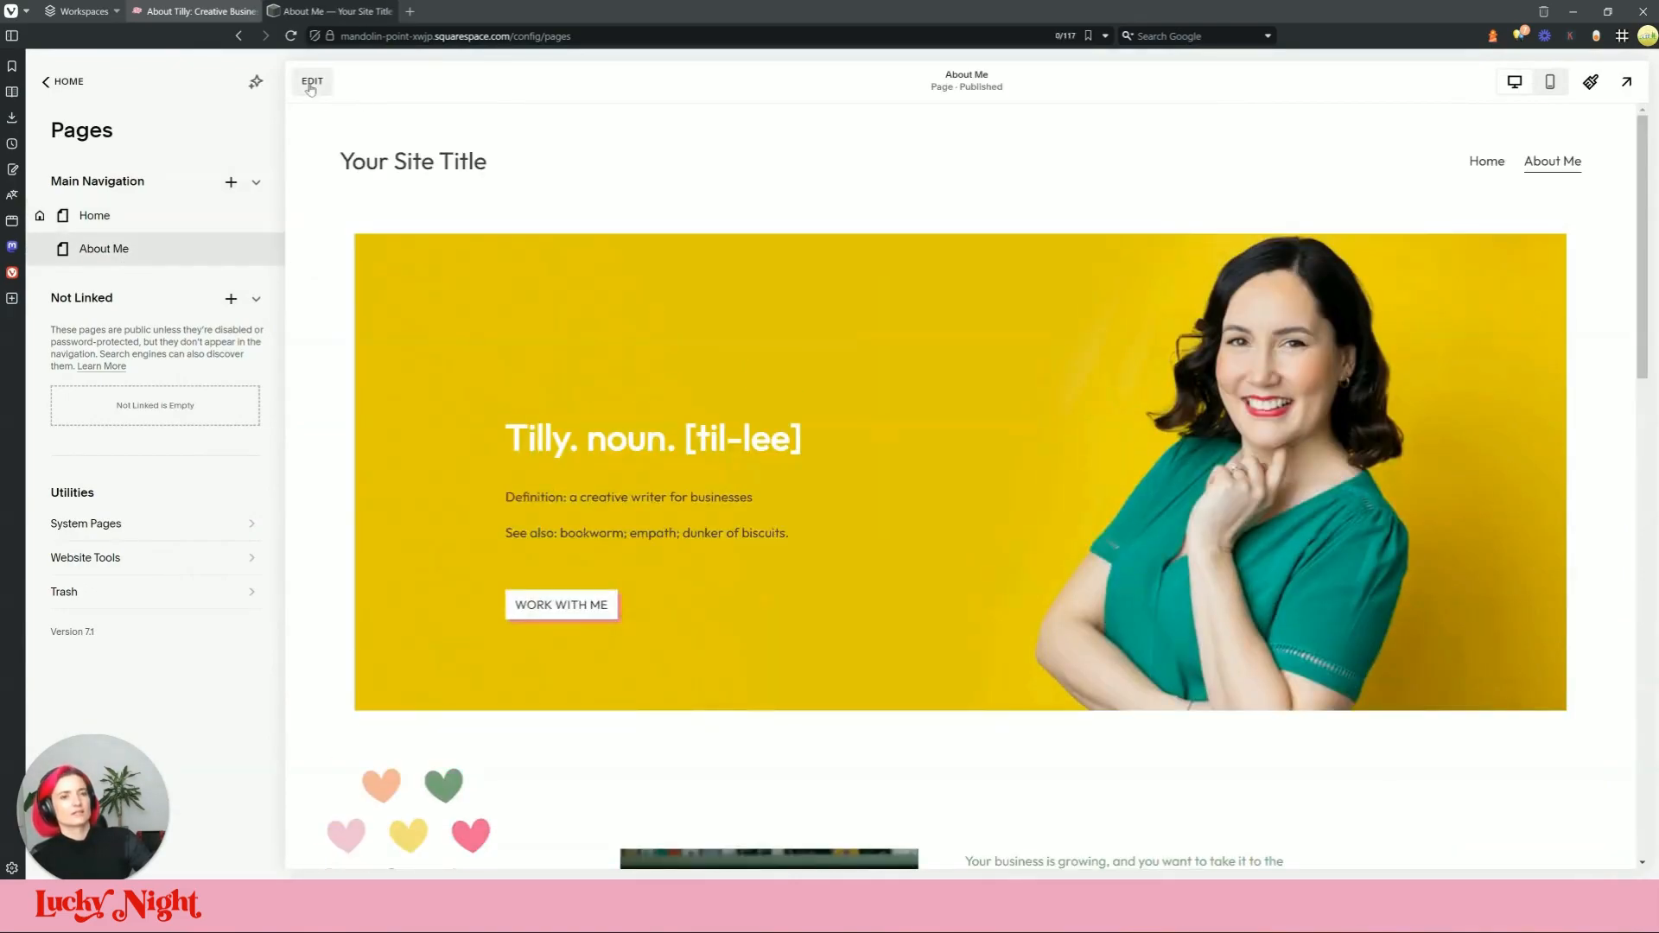
left_click(312, 81)
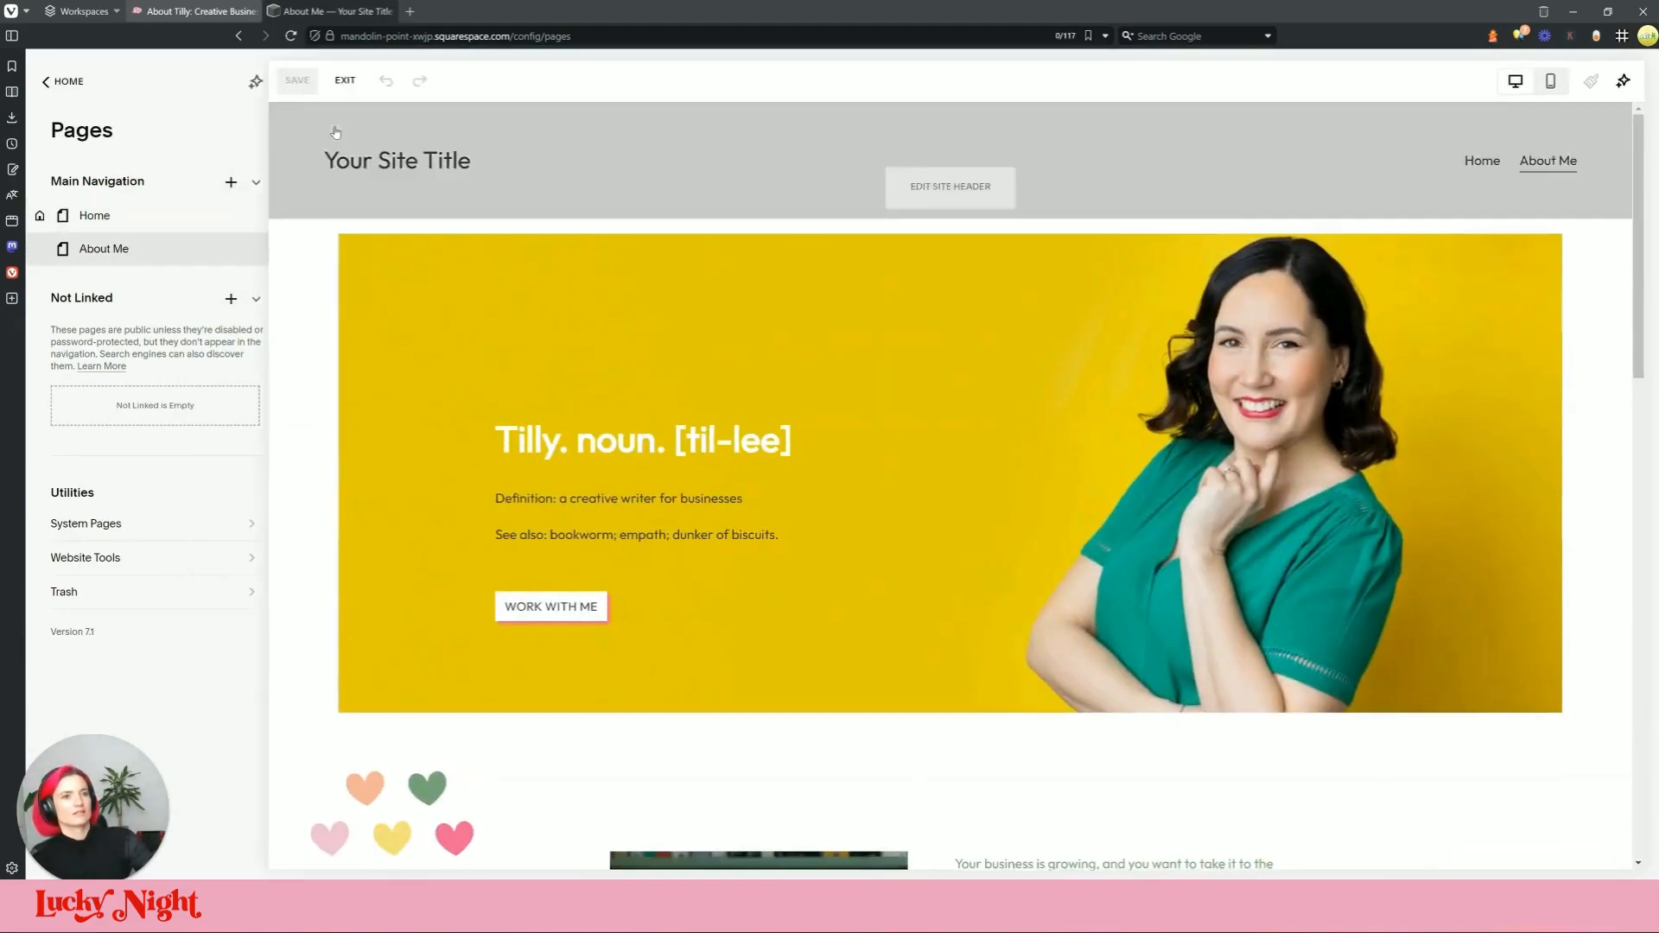
Step: Insert the saved pink 'What I can do for your business' section above 'Why choose me?'
scroll(760, 601, "down", 15)
scroll(787, 598, "up", 2)
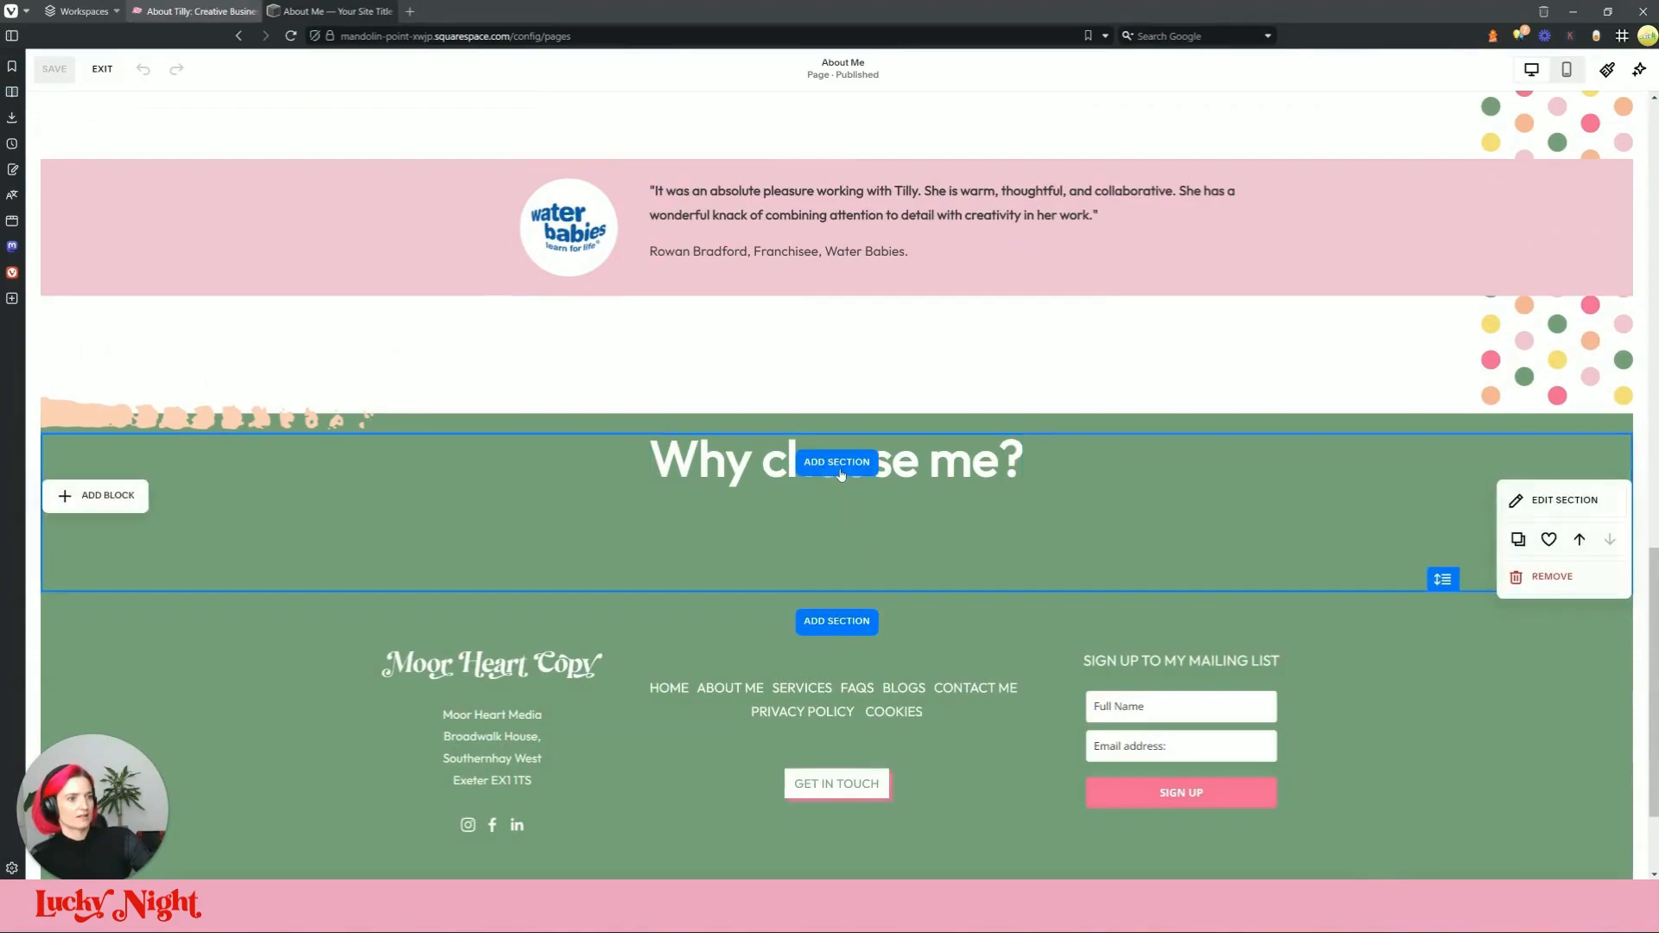
left_click(838, 467)
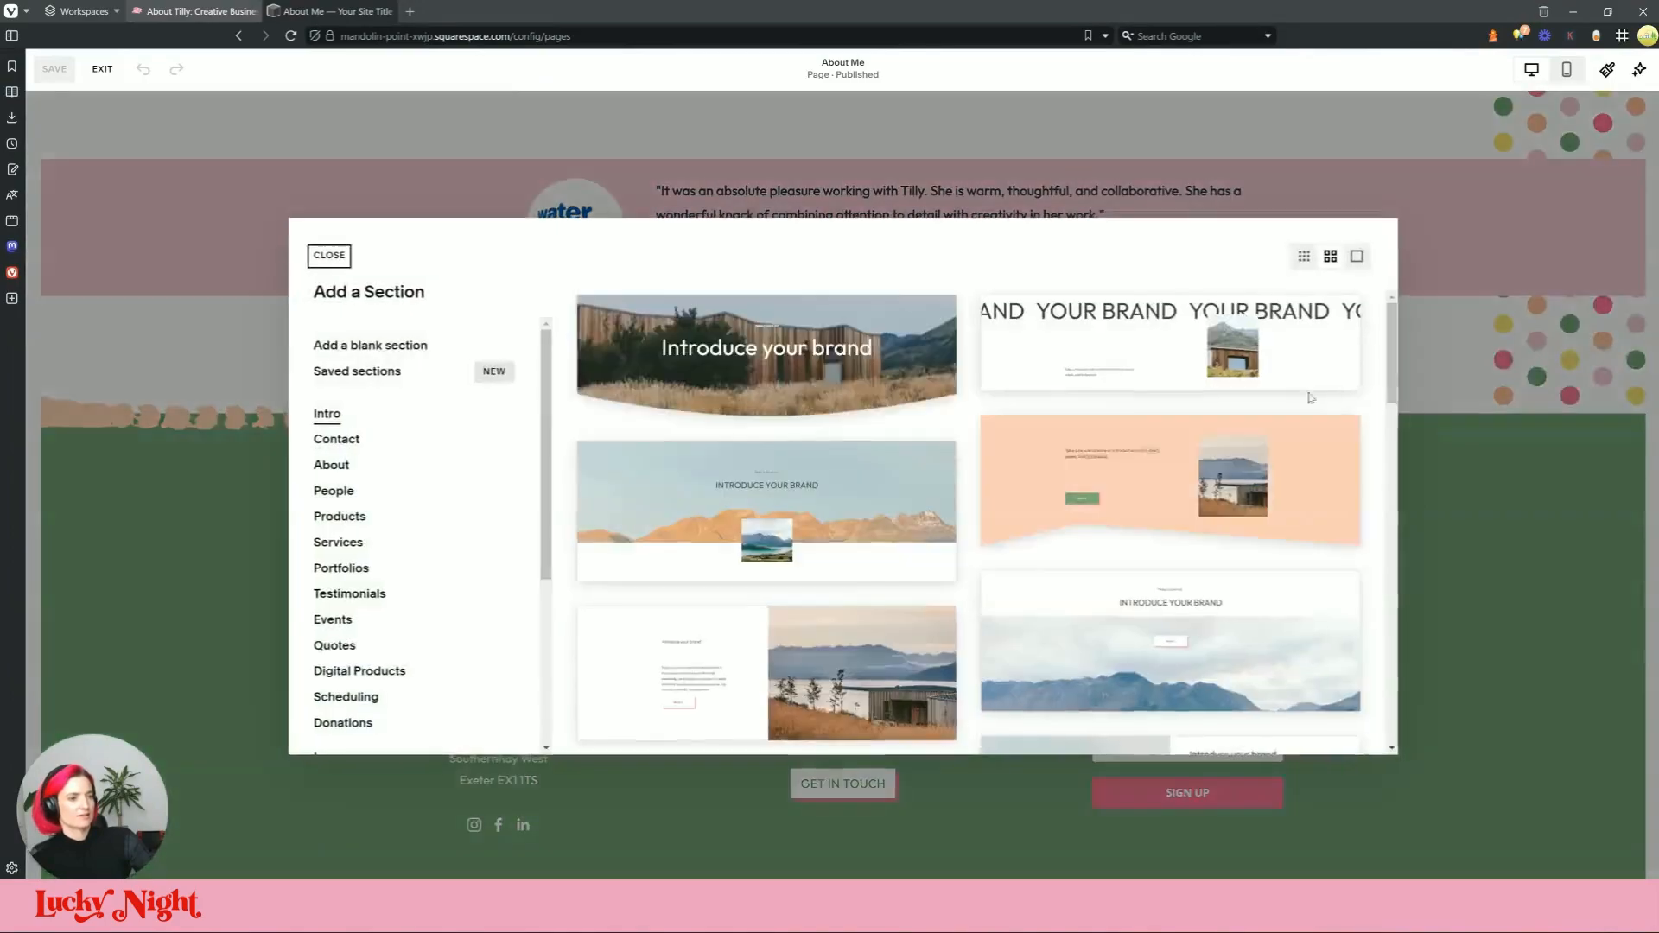
left_click(389, 370)
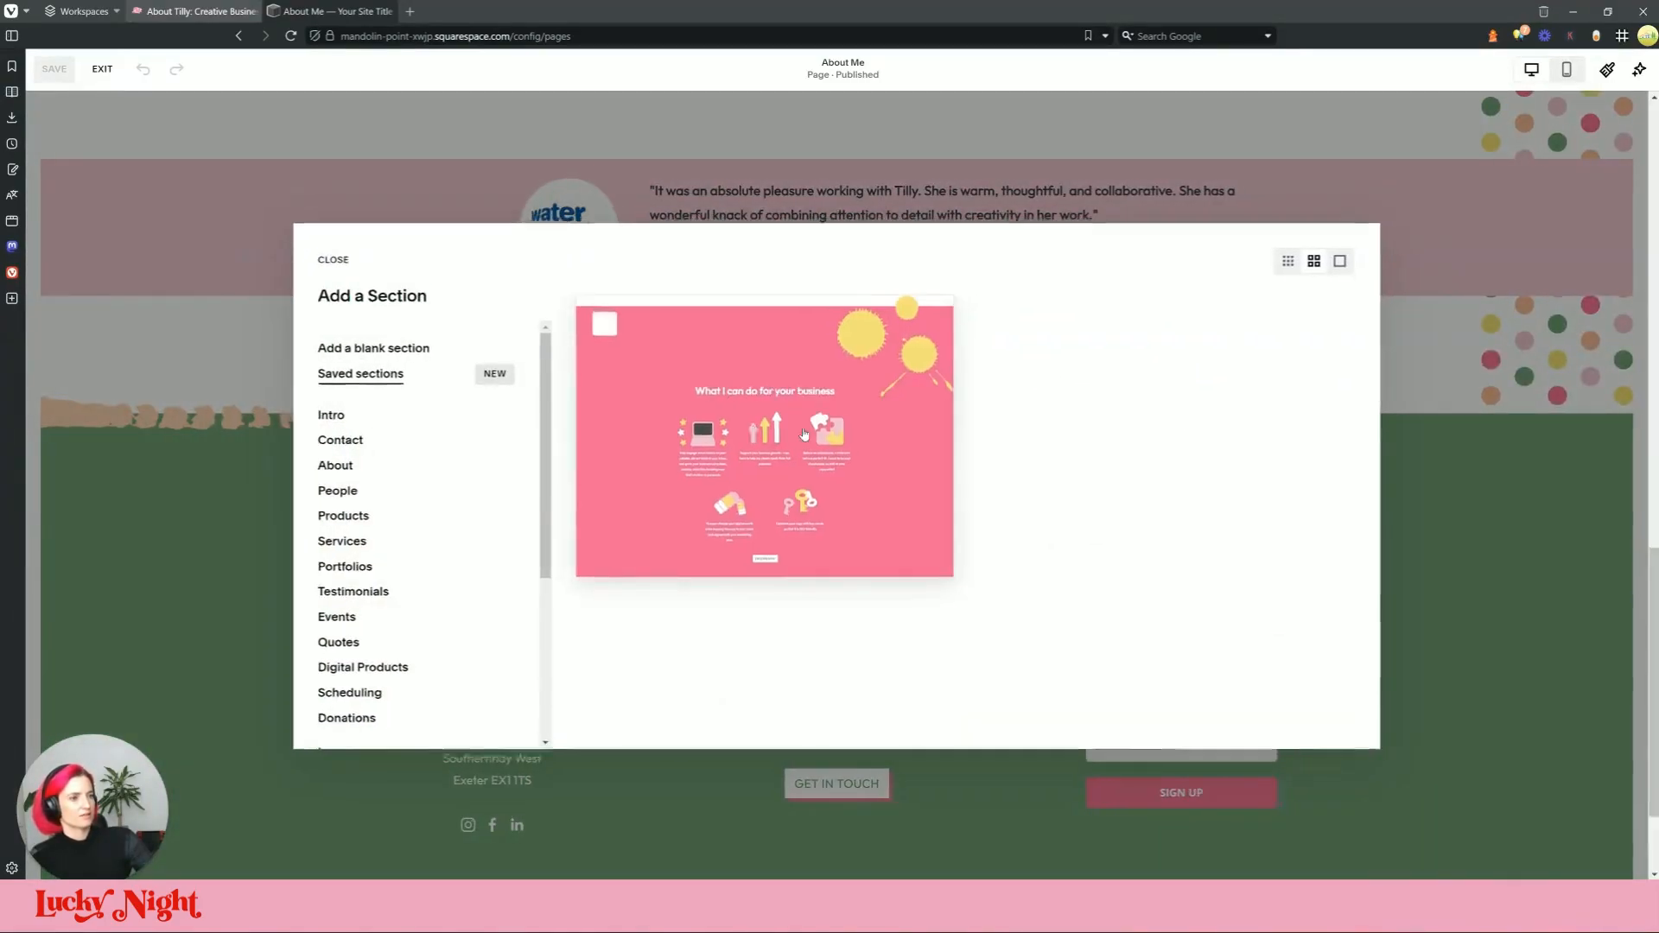
left_click(760, 427)
Step: Delete the inserted section's white top strip and yellow splatter image
scroll(1169, 473, "down", 2)
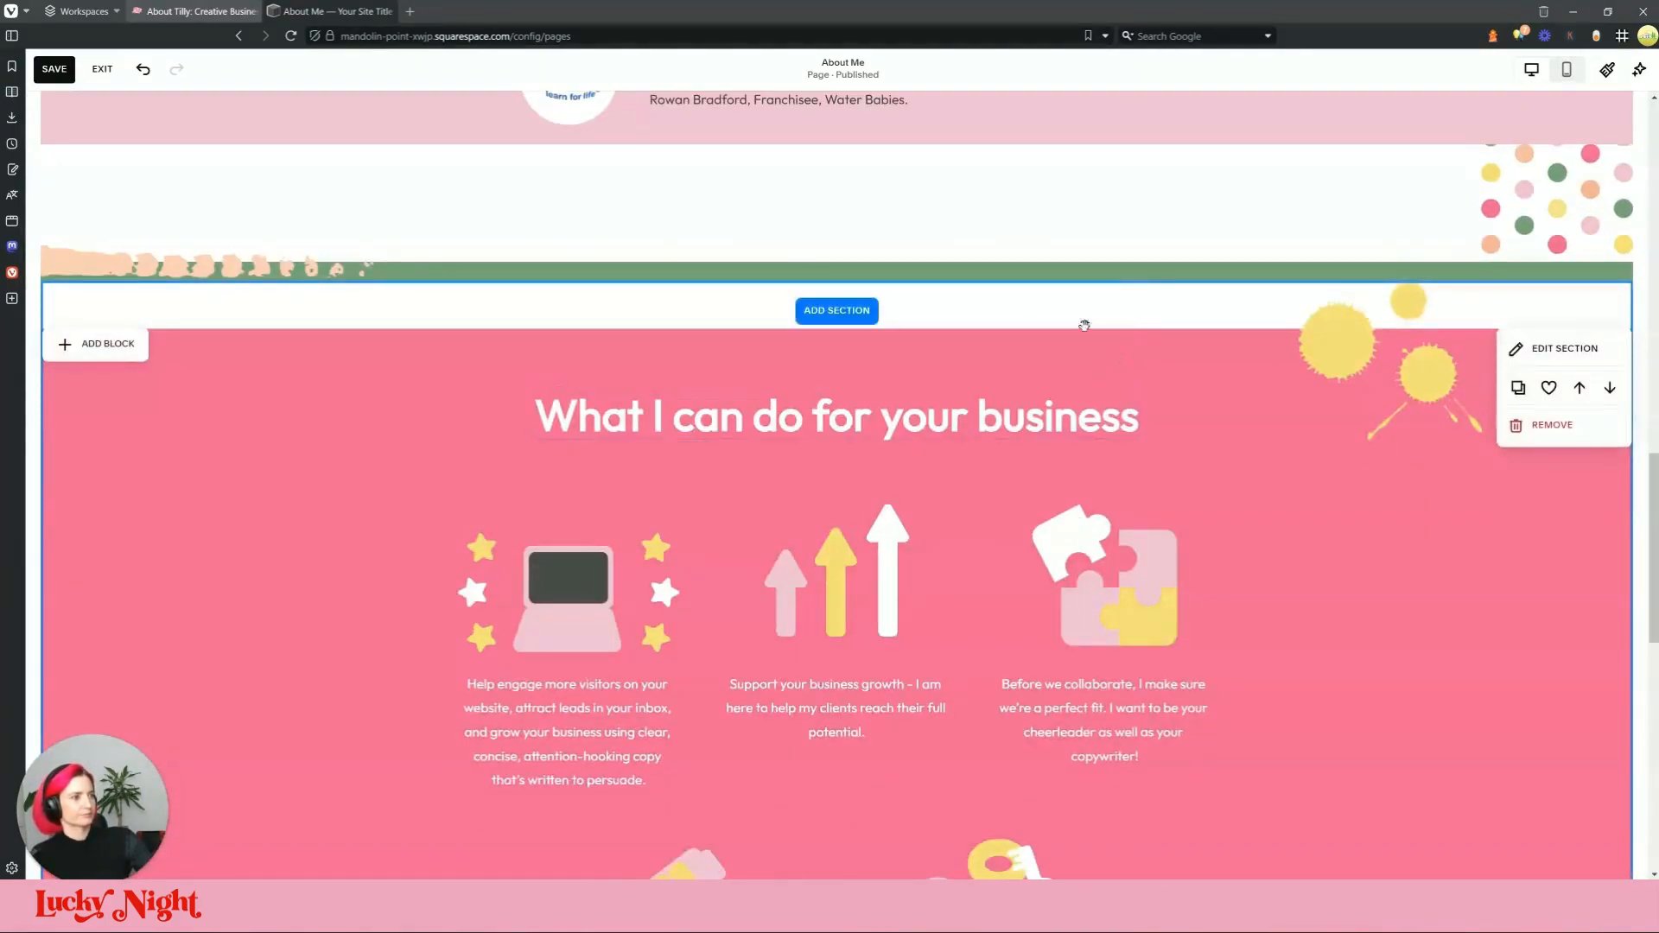
left_click(1030, 320)
key("Delete")
scroll(1196, 359, "down", 11)
scroll(1215, 437, "up", 11)
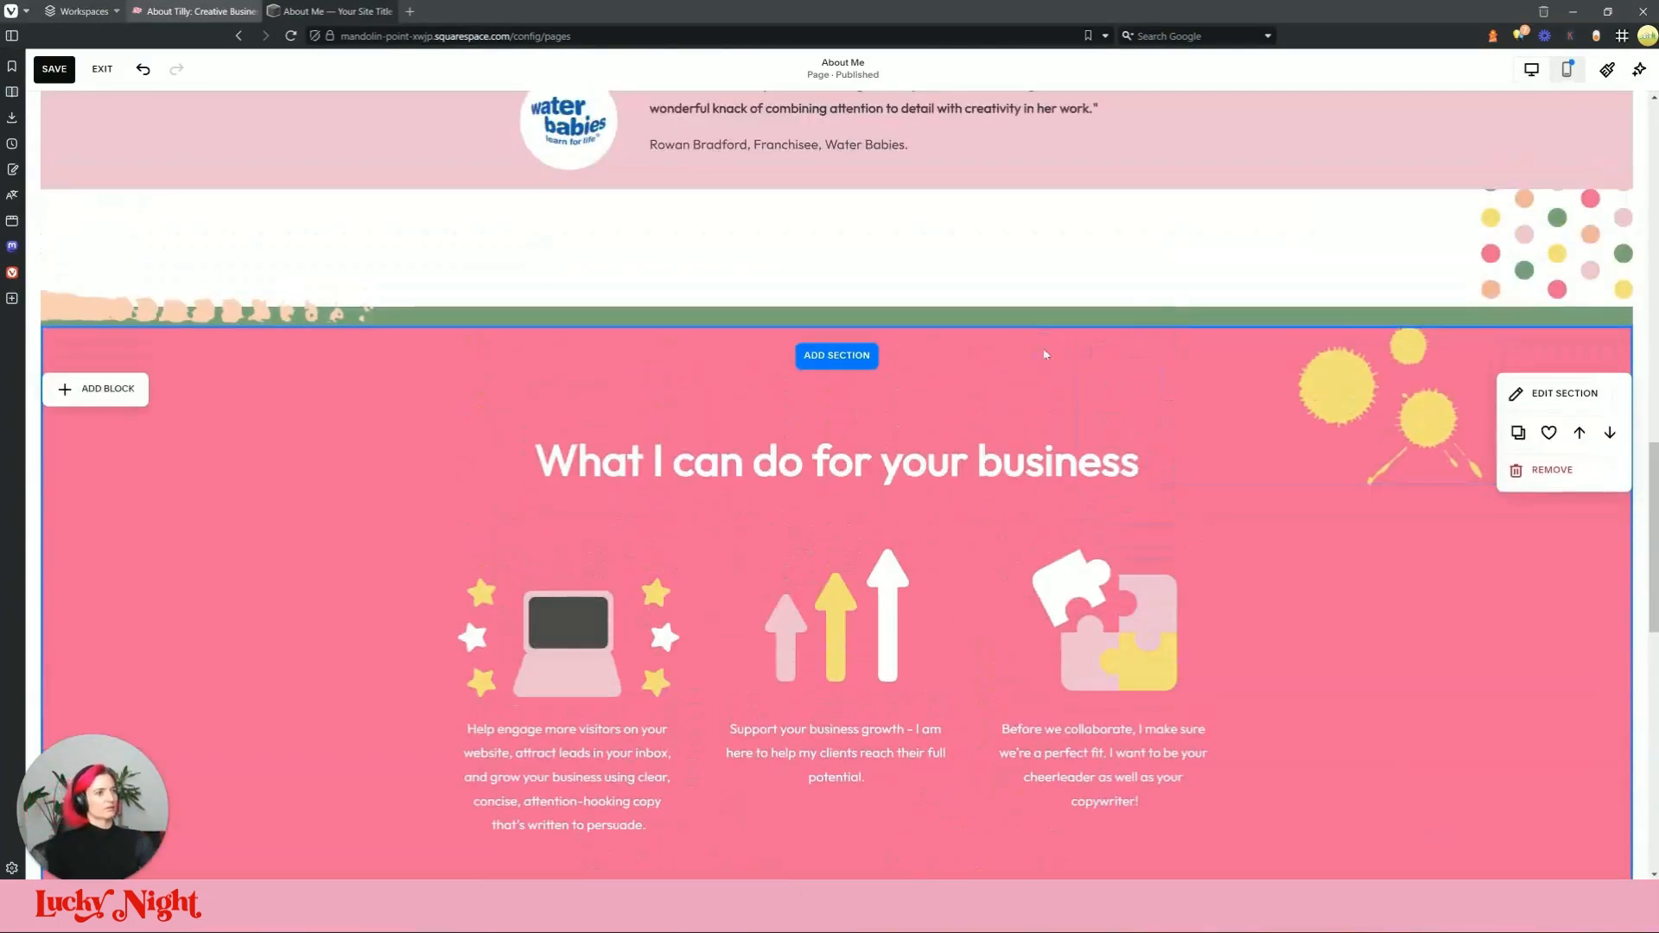
left_click(1225, 469)
key("Delete")
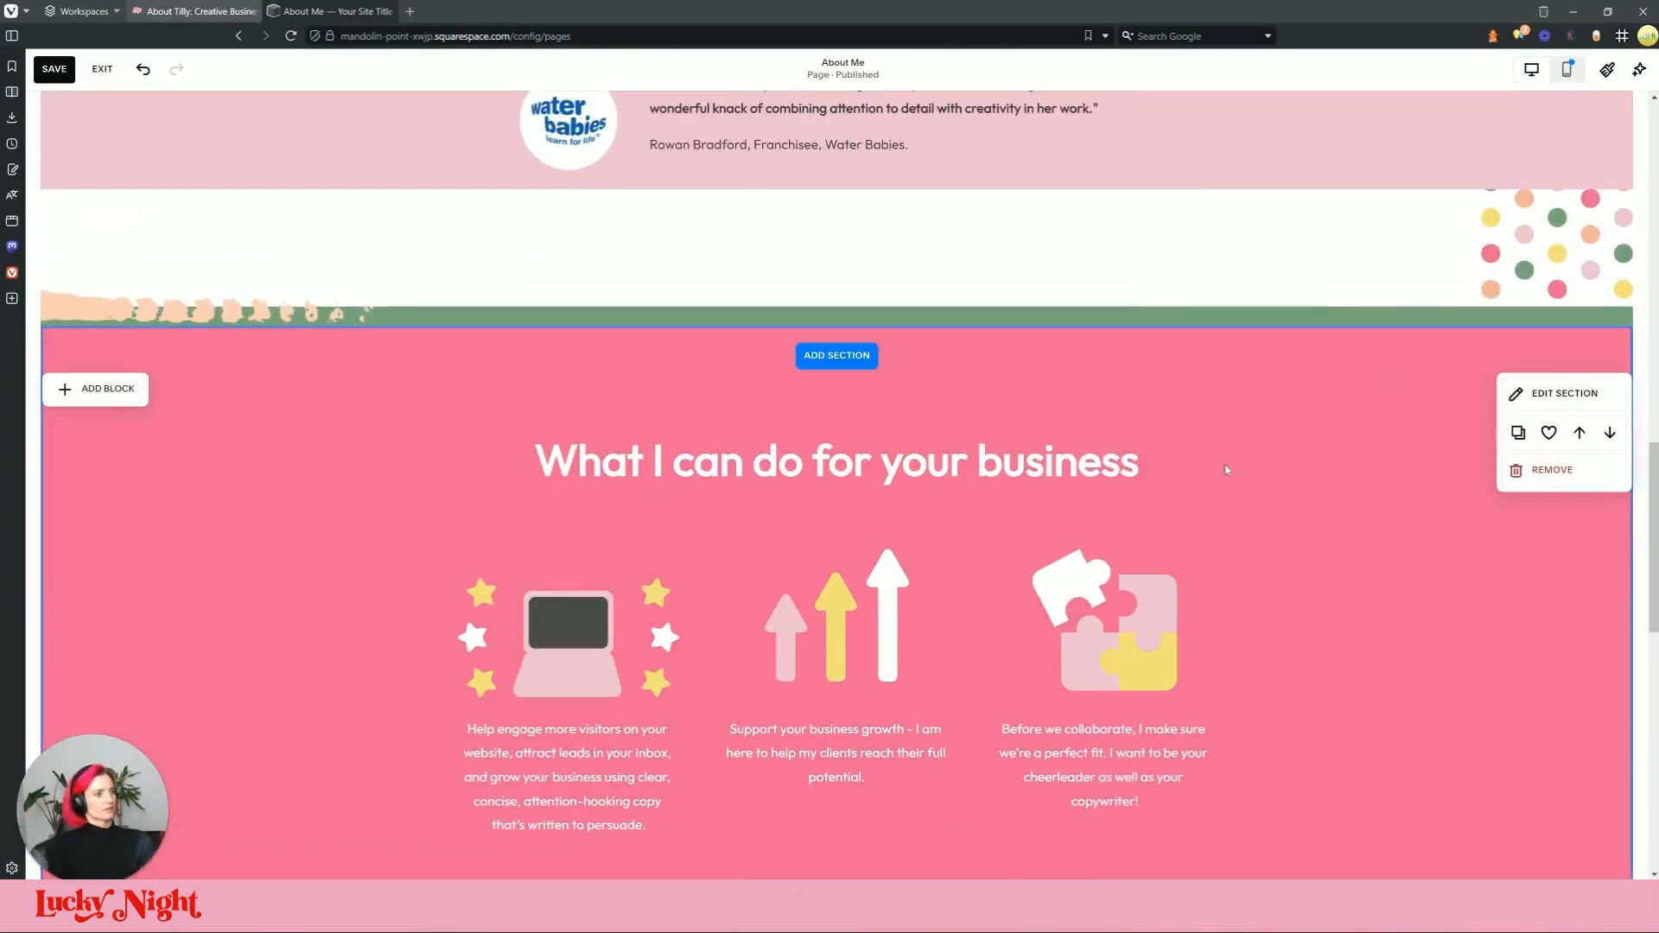
Step: Apply the green colour theme to the pink 'What I can do' section
left_click(1564, 393)
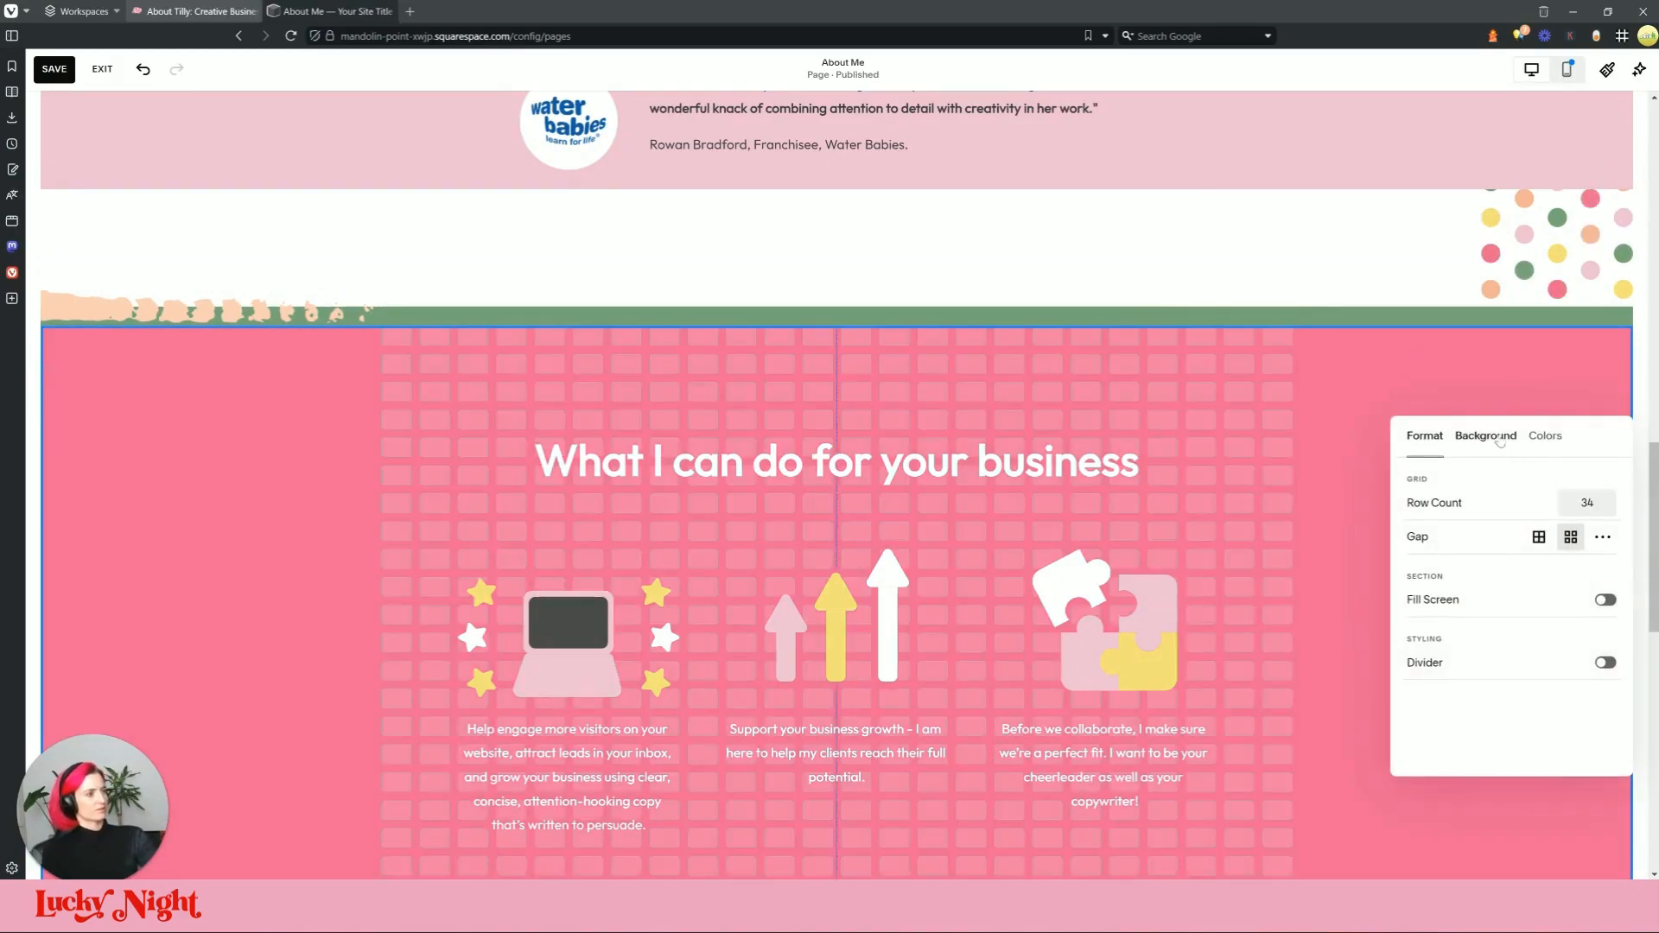
left_click(1485, 435)
left_click(1545, 436)
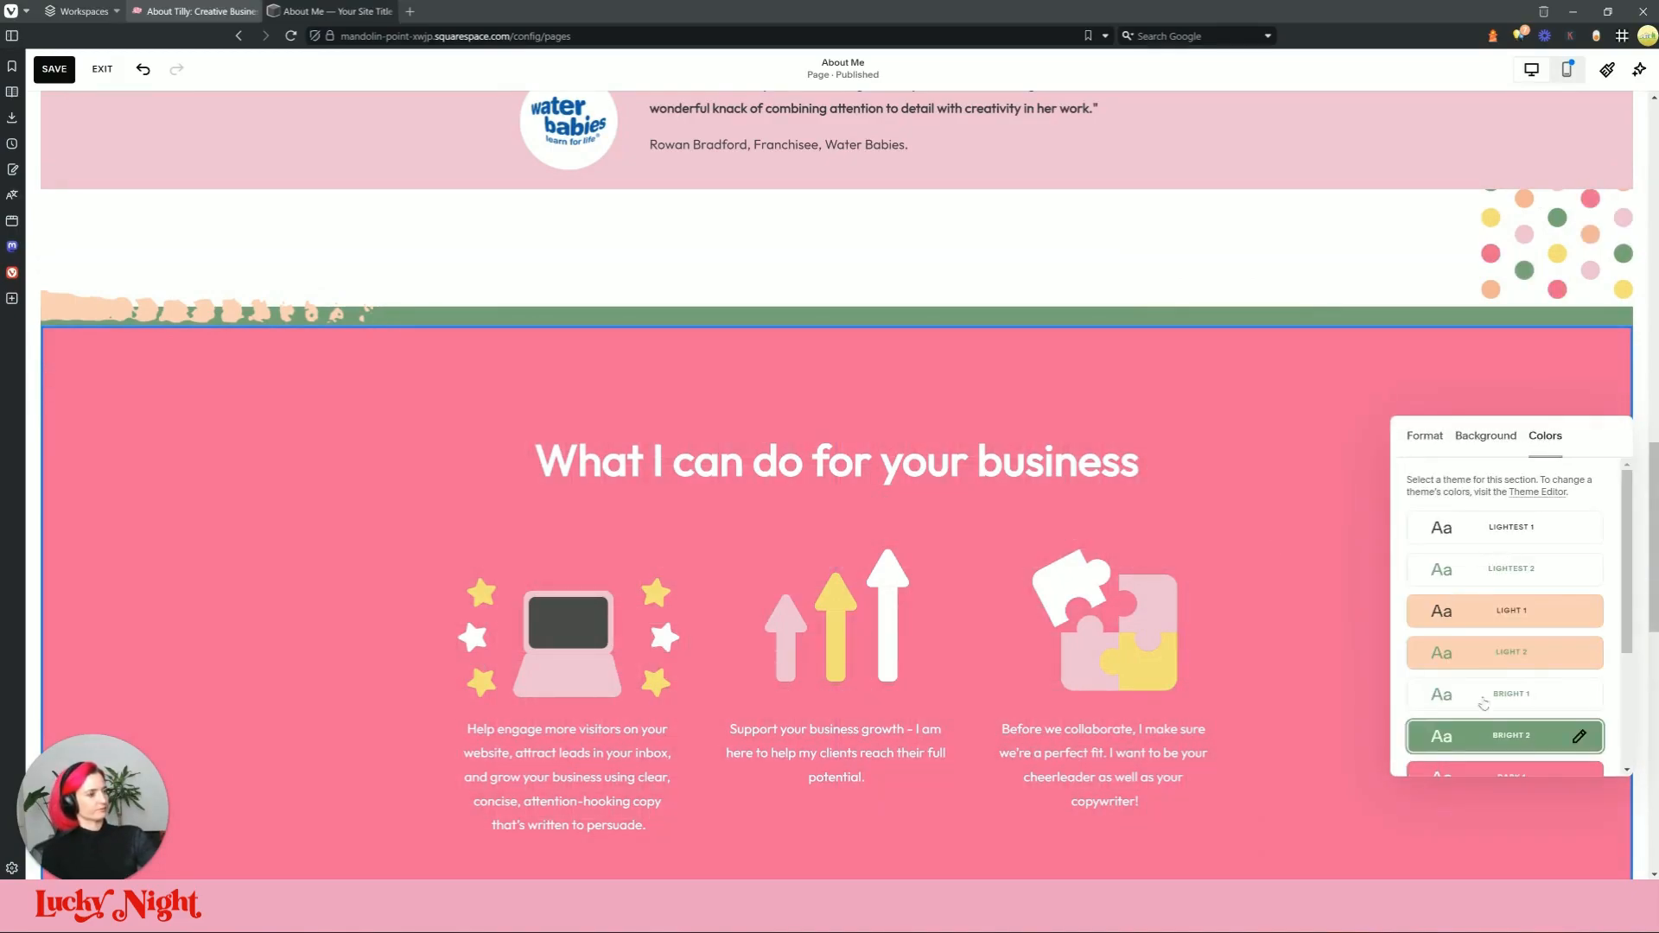
left_click(1483, 734)
scroll(1015, 523, "down", 7)
Step: Select the standalone 'Why choose me?' heading text, then remove that separate section
left_click(929, 688)
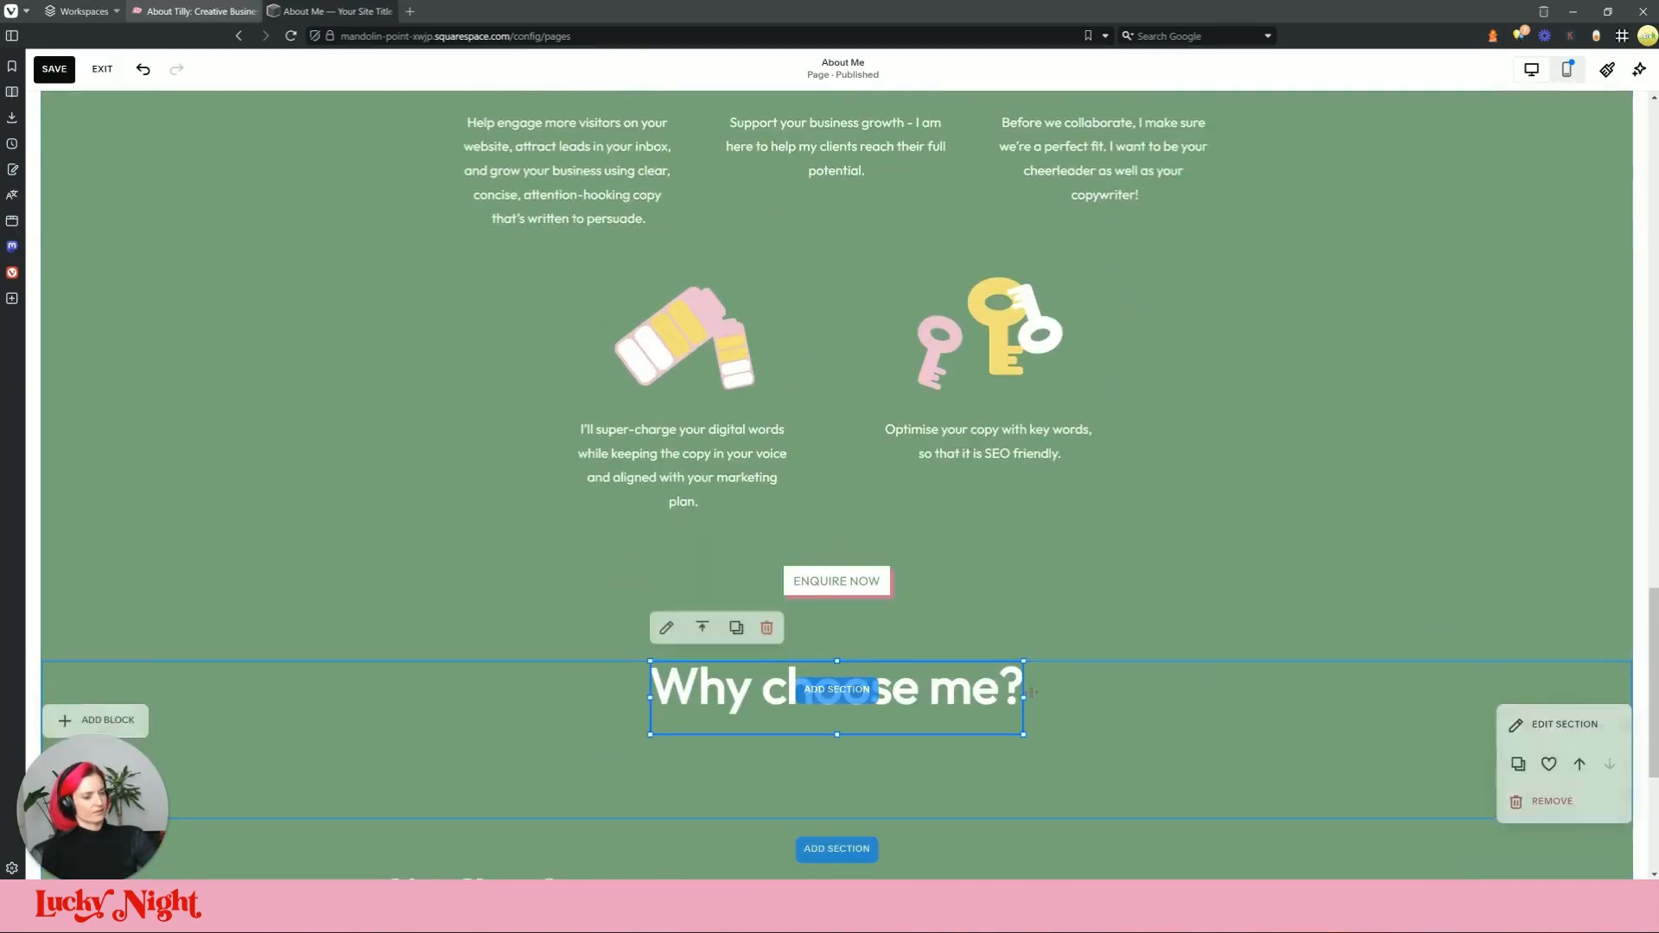
left_click(929, 689)
left_click(1222, 695)
left_click(987, 691)
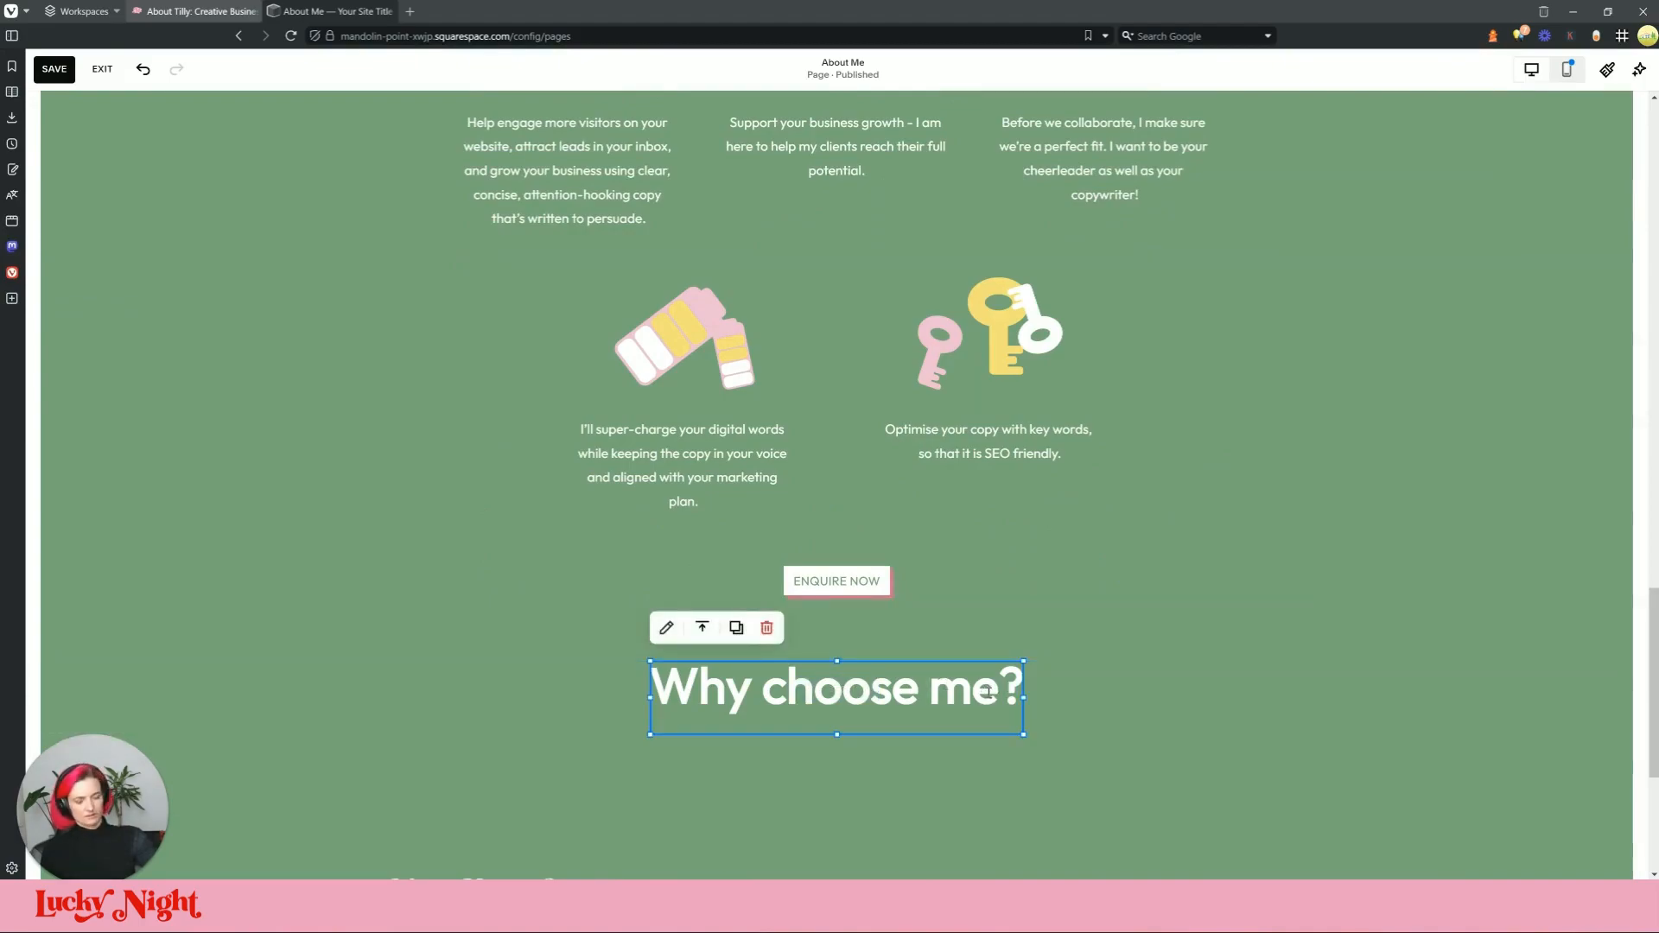
triple_click(948, 696)
key("ctrl+c")
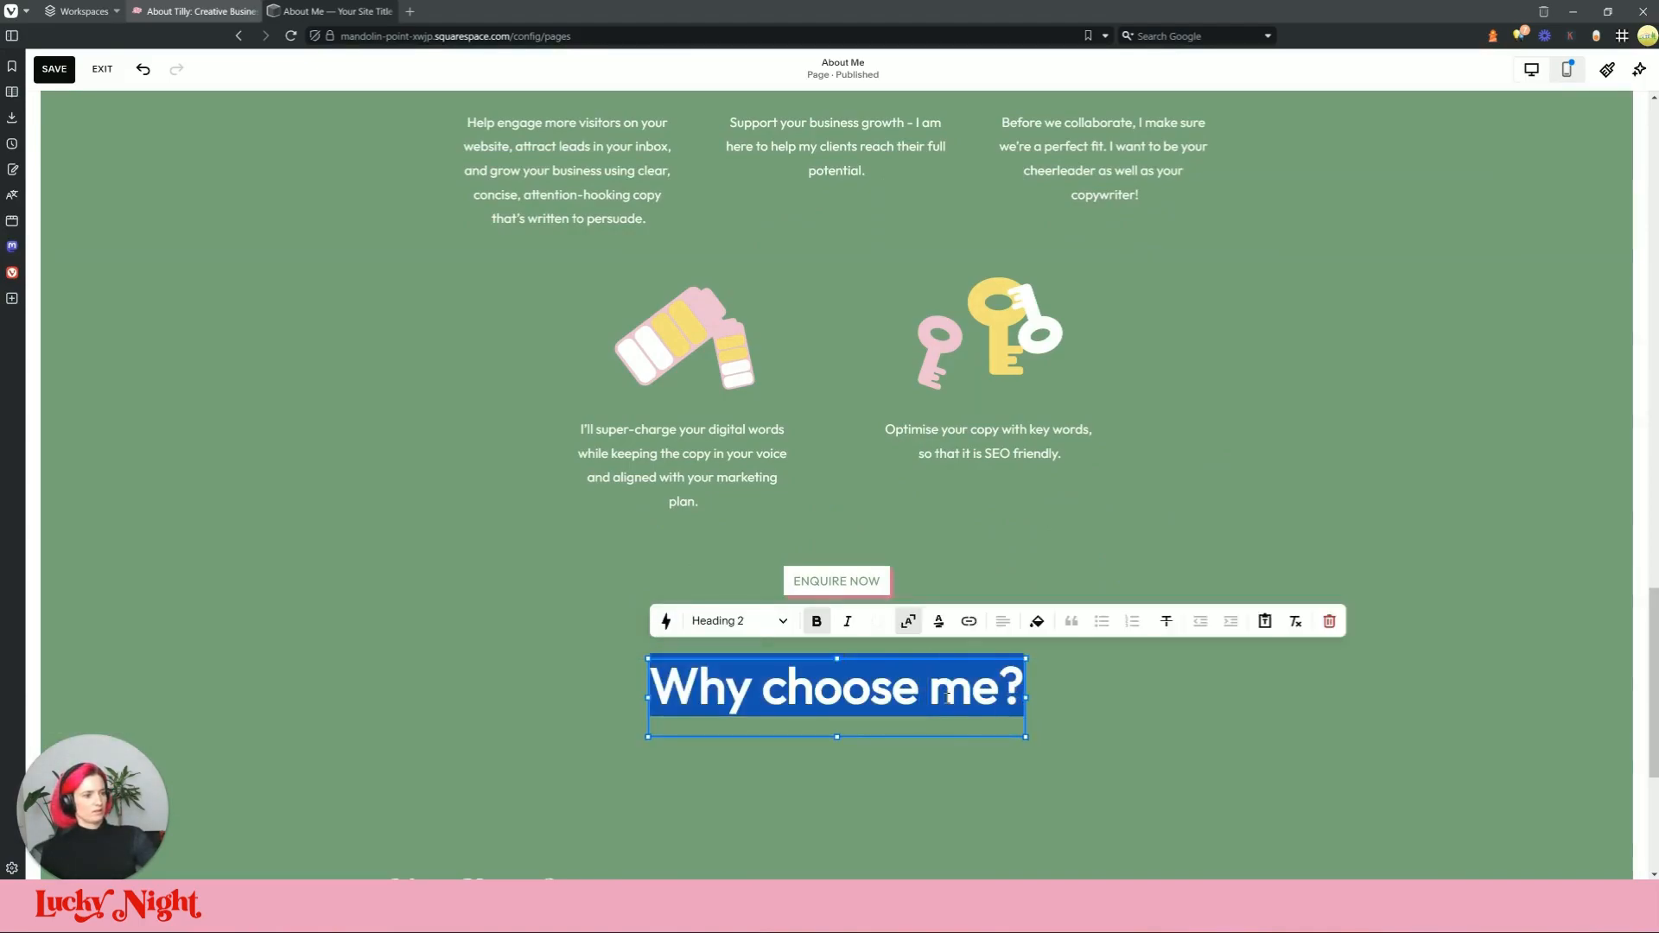
left_click(1133, 712)
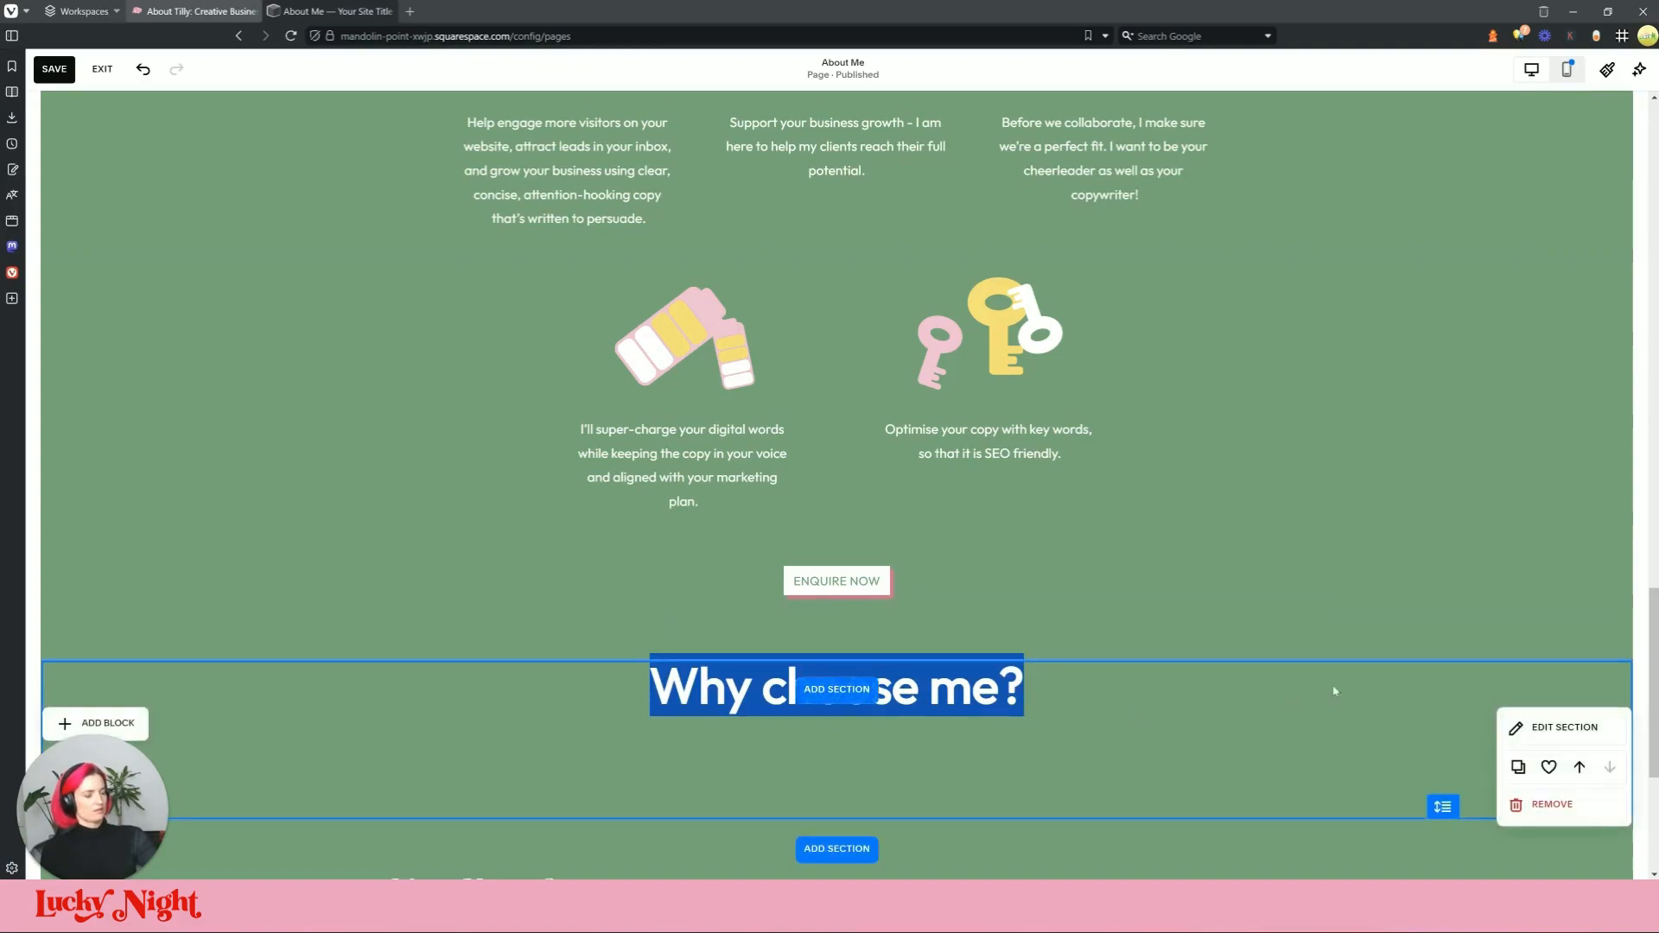
left_click(1589, 803)
left_click(918, 503)
scroll(819, 383, "up", 4)
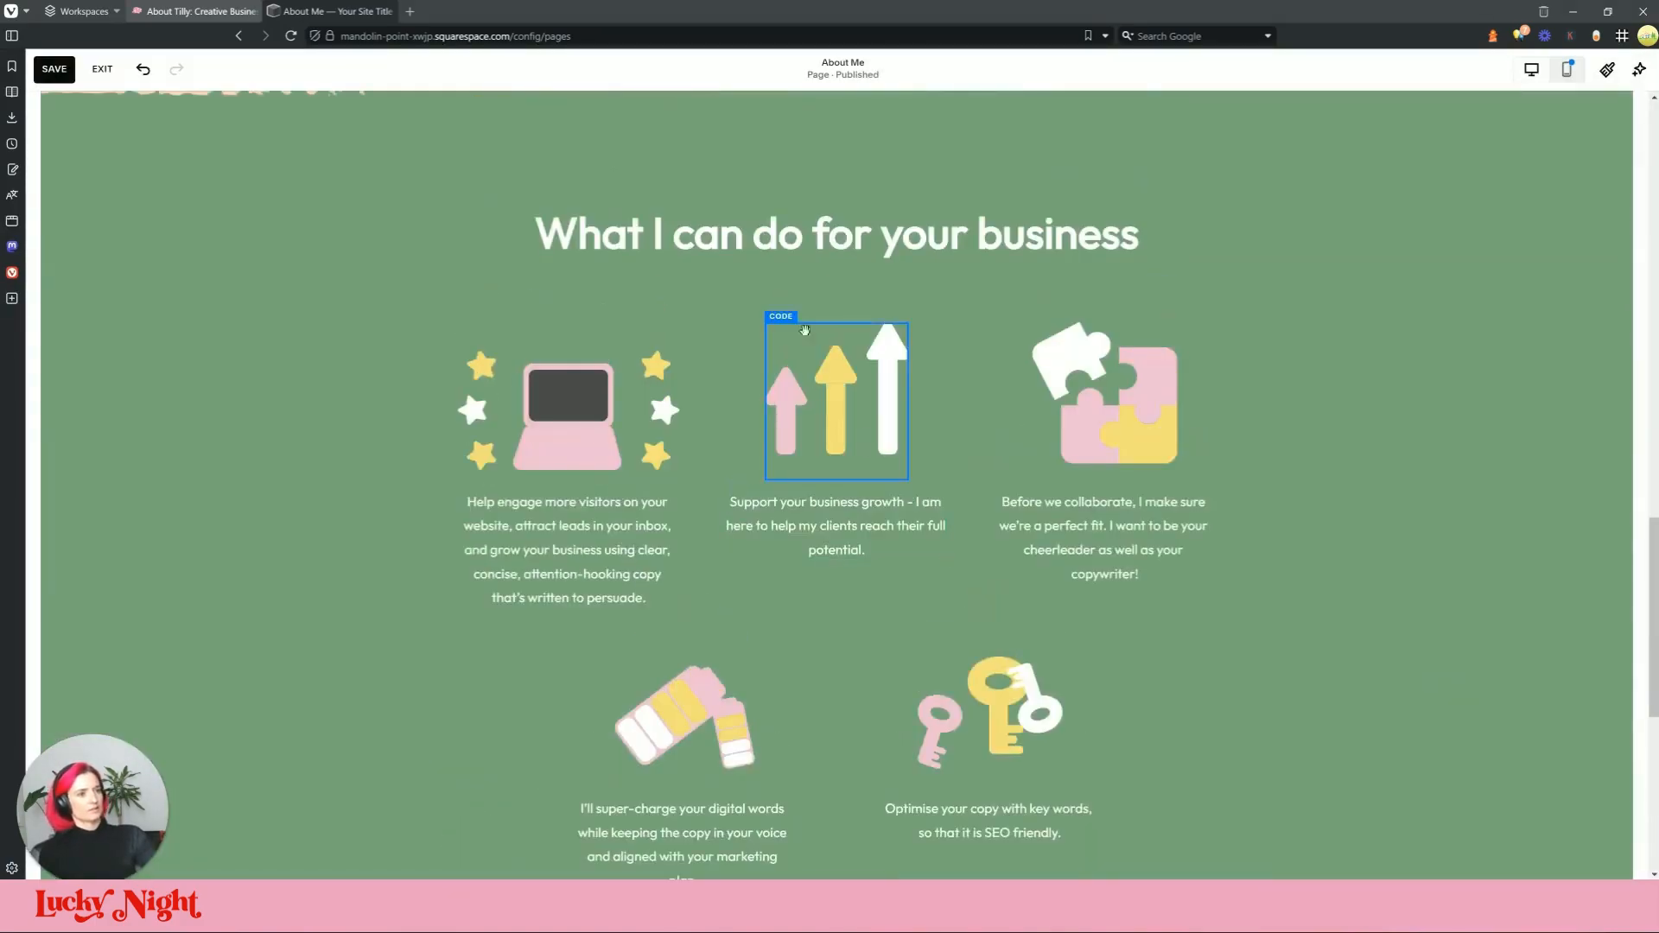
Step: Replace the grid heading with 'Why choose me?', shorten its block, and centre it above the icons
double_click(777, 231)
triple_click(776, 231)
key("ctrl+v")
left_click_drag(1143, 317, 907, 312)
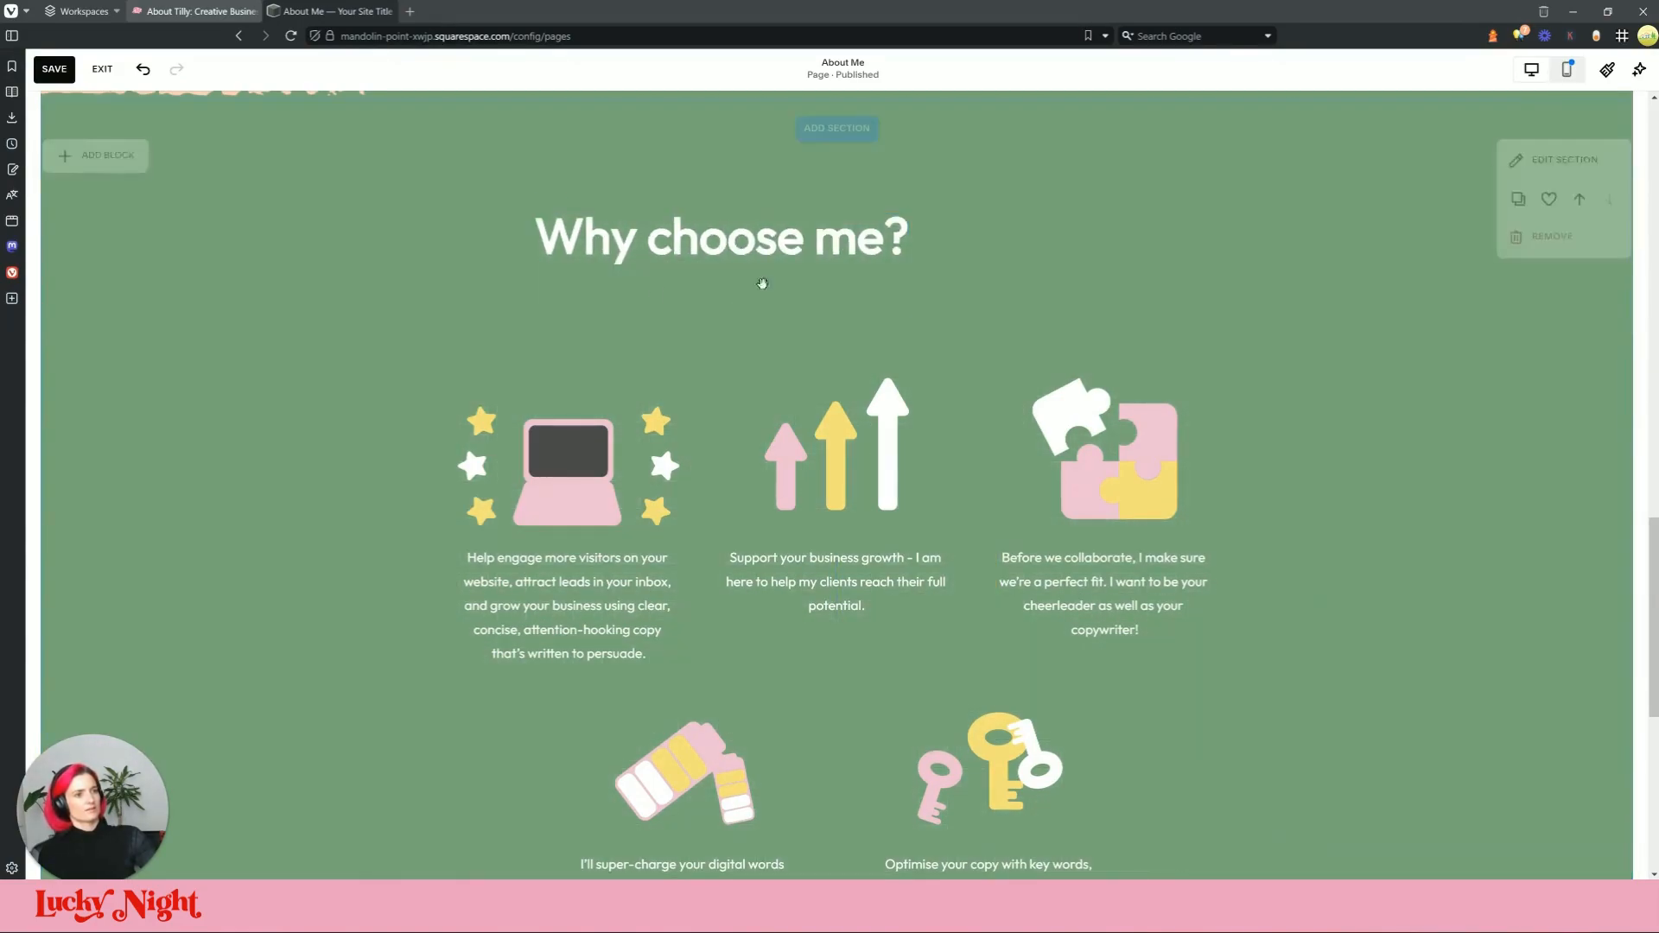
left_click(697, 281)
left_click_drag(722, 314, 724, 285)
left_click(1240, 270)
scroll(967, 528, "up", 4)
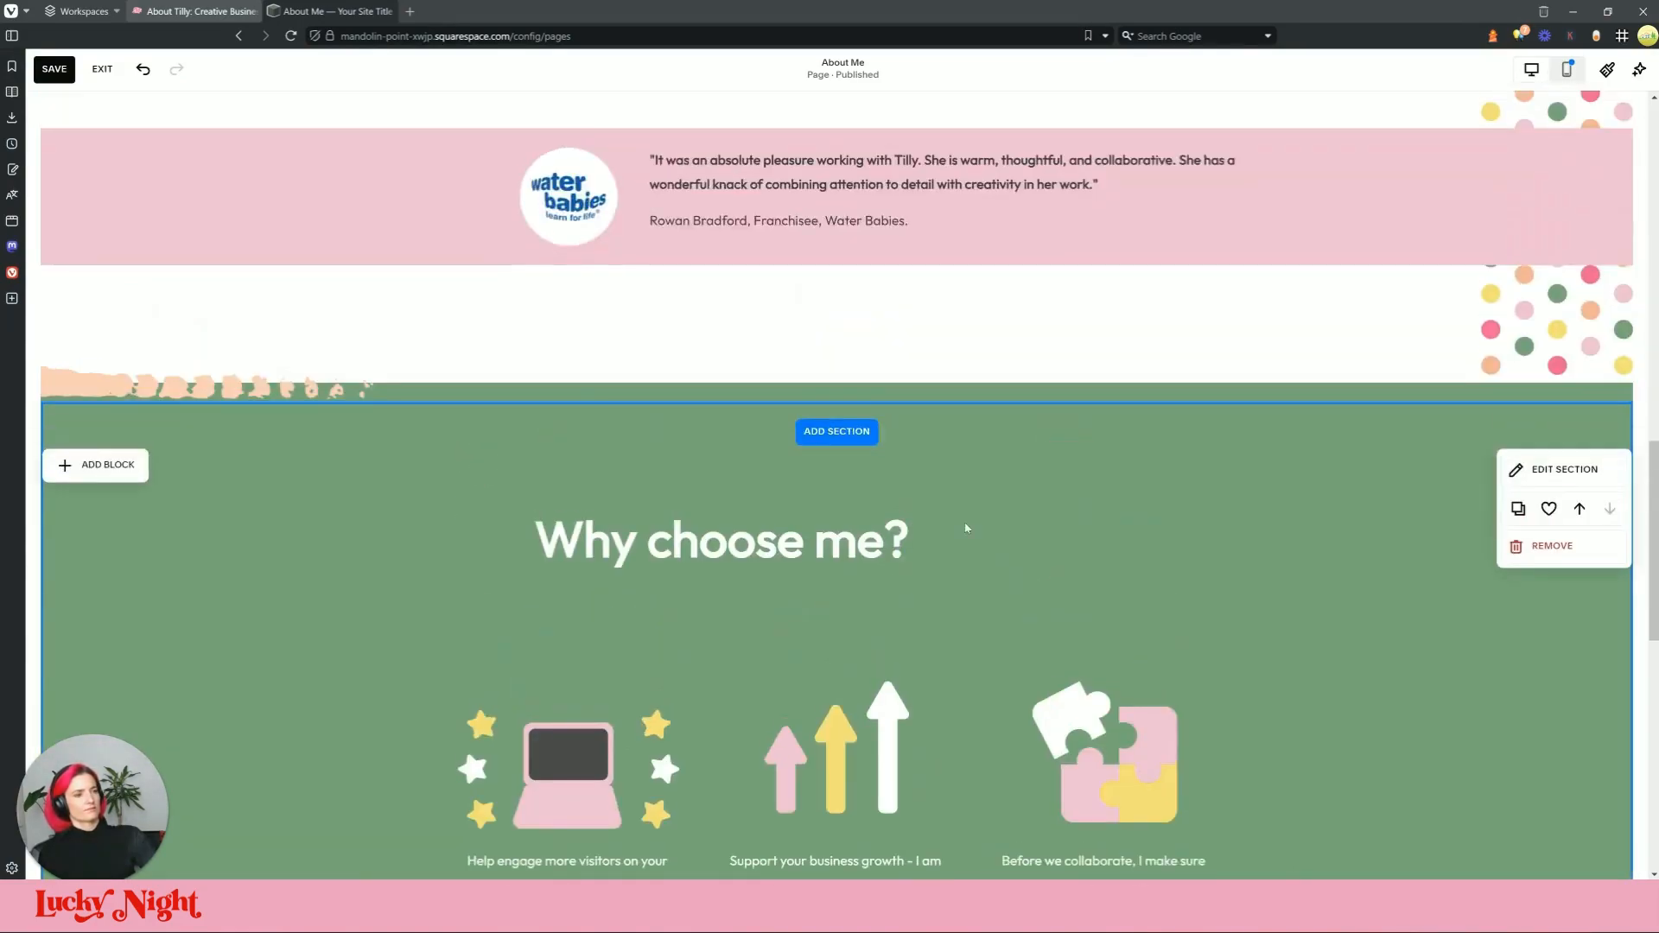
left_click_drag(822, 526, 942, 427)
scroll(1289, 467, "down", 3)
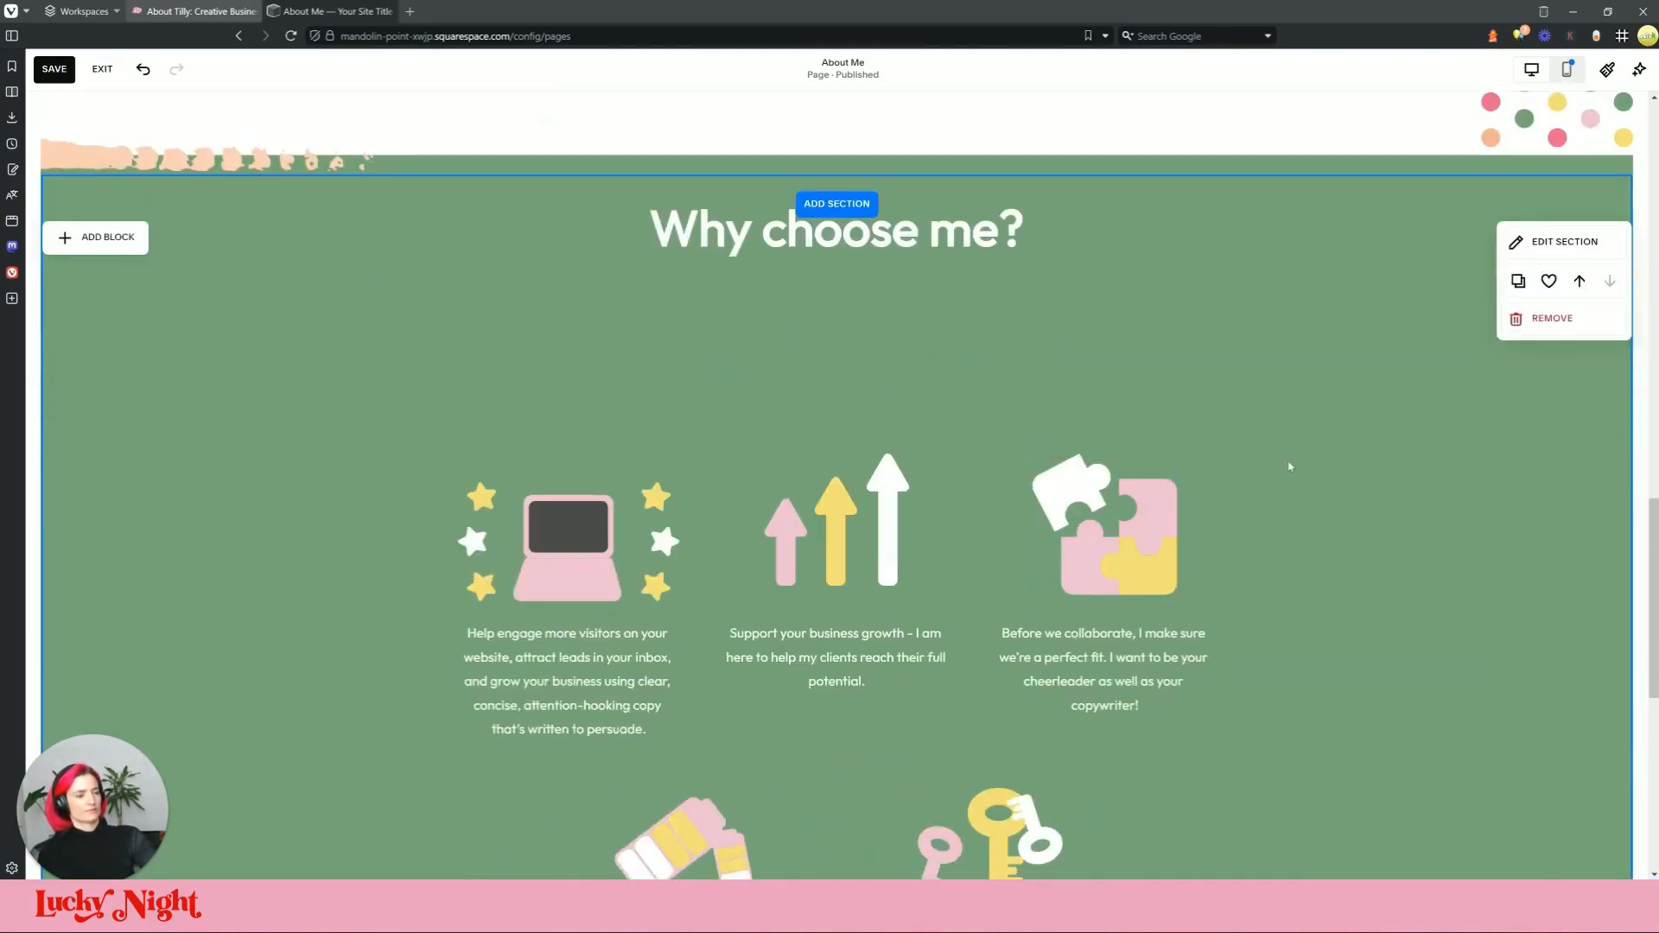
scroll(437, 326, "down", 1)
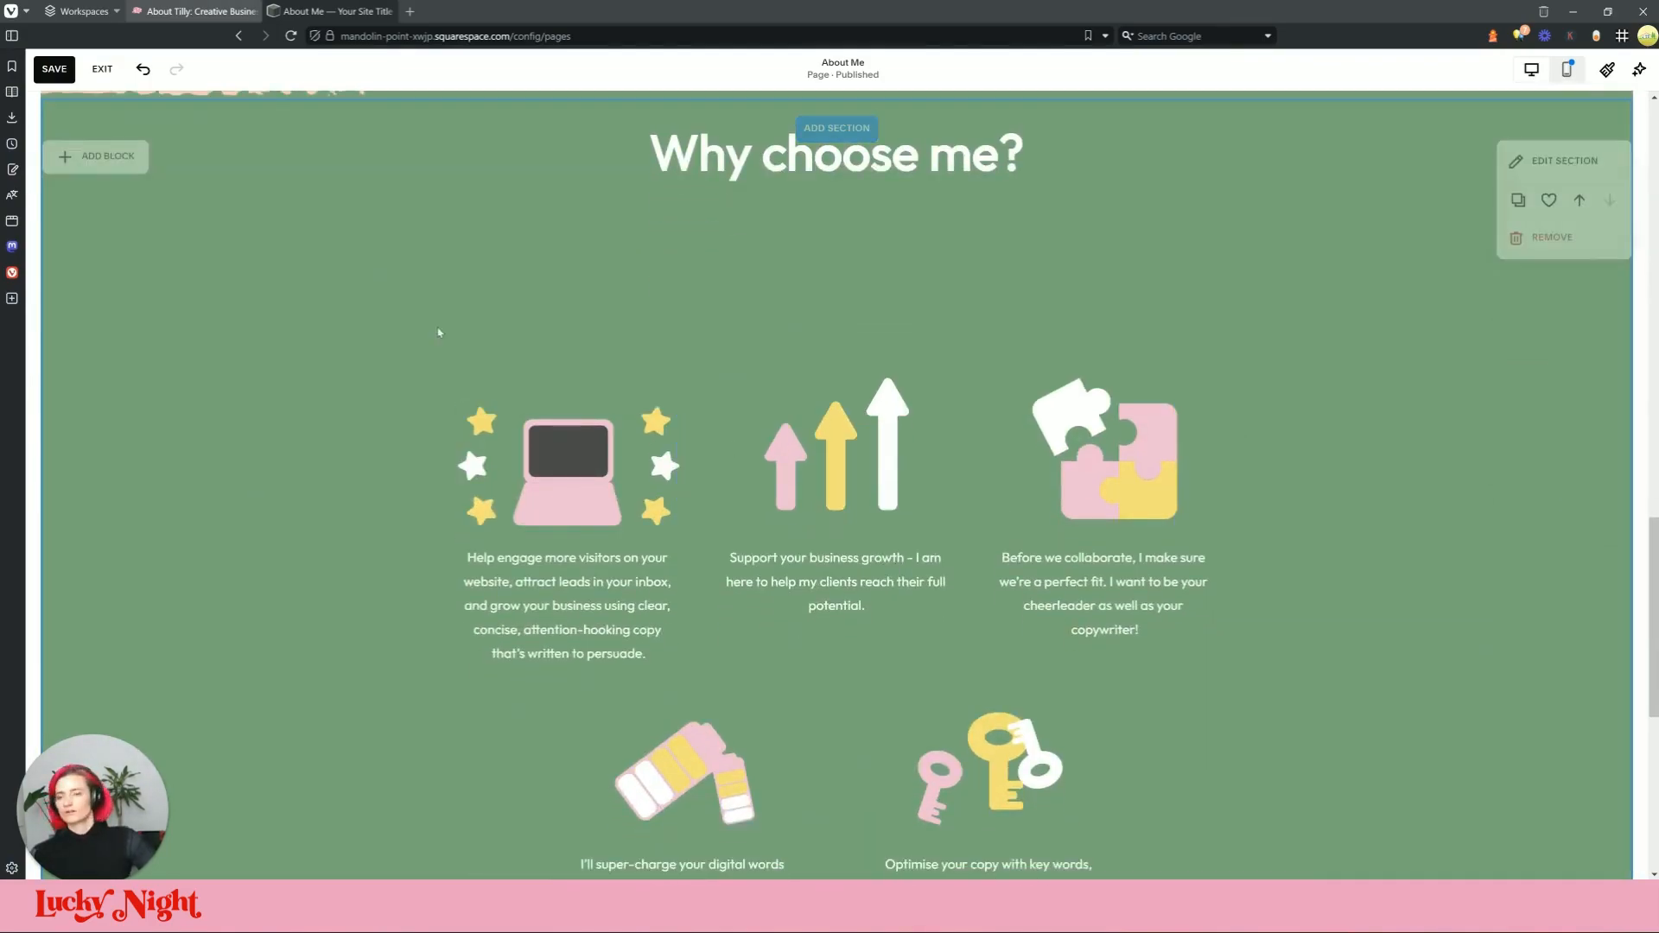
Step: Replace the first grid paragraph with the live site's copywriter intro text and remove its bold
left_click(206, 15)
triple_click(374, 582)
key("ctrl+c")
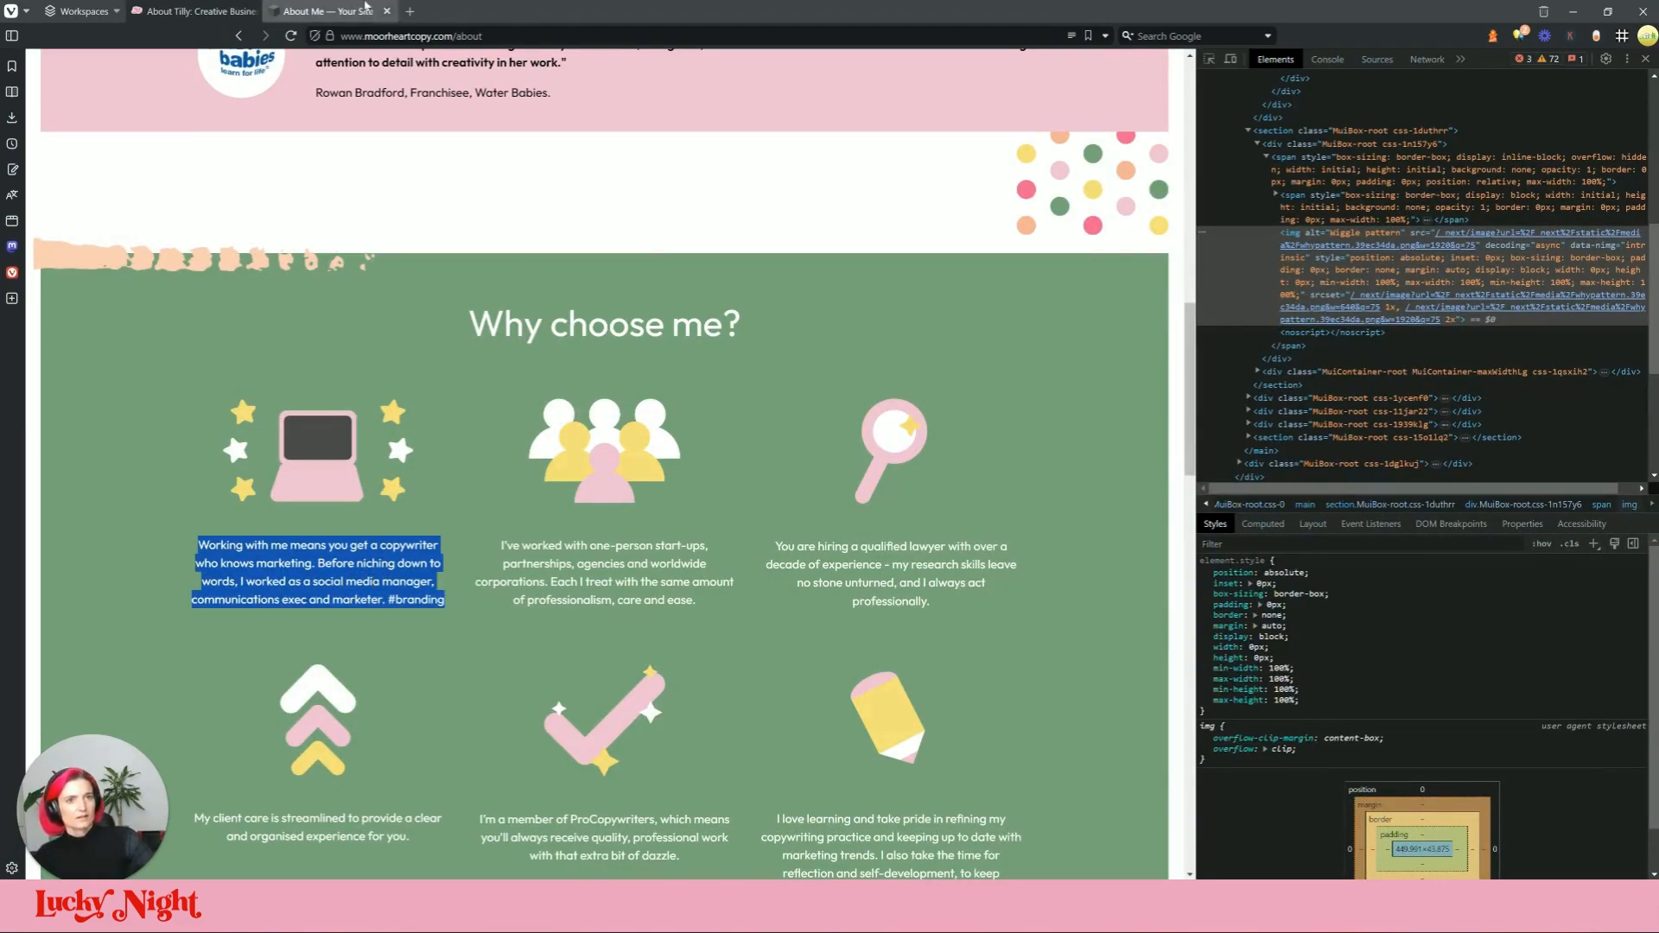
left_click(366, 10)
double_click(581, 587)
key("ctrl+a")
key("ctrl+v")
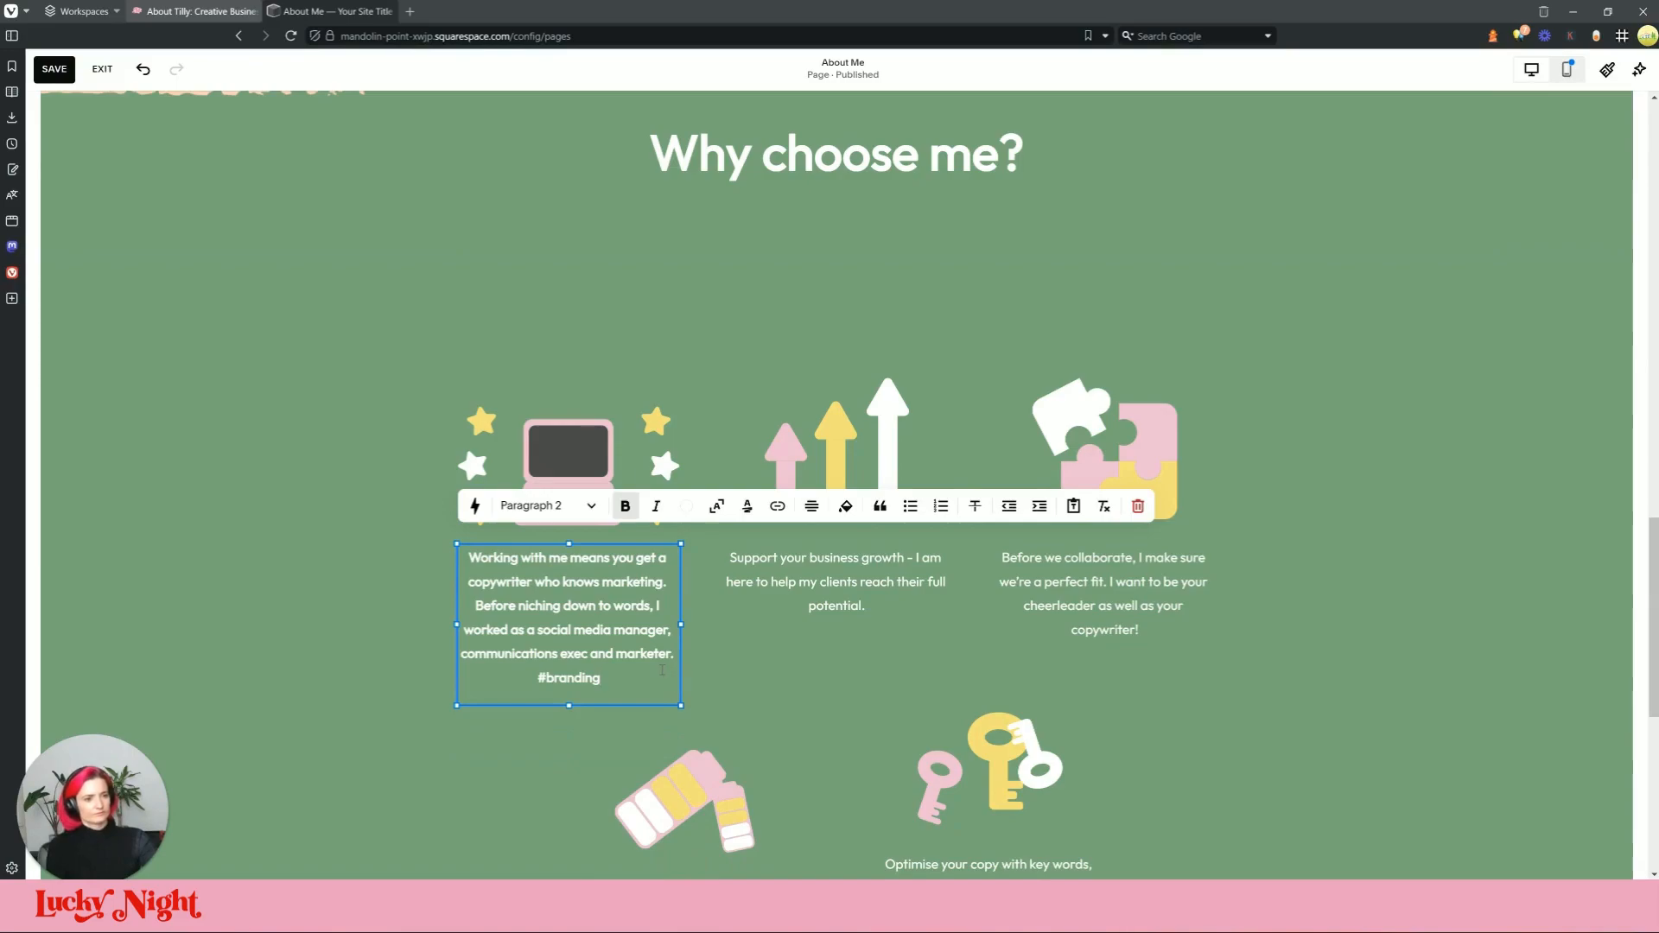
key("ctrl+a")
left_click(626, 506)
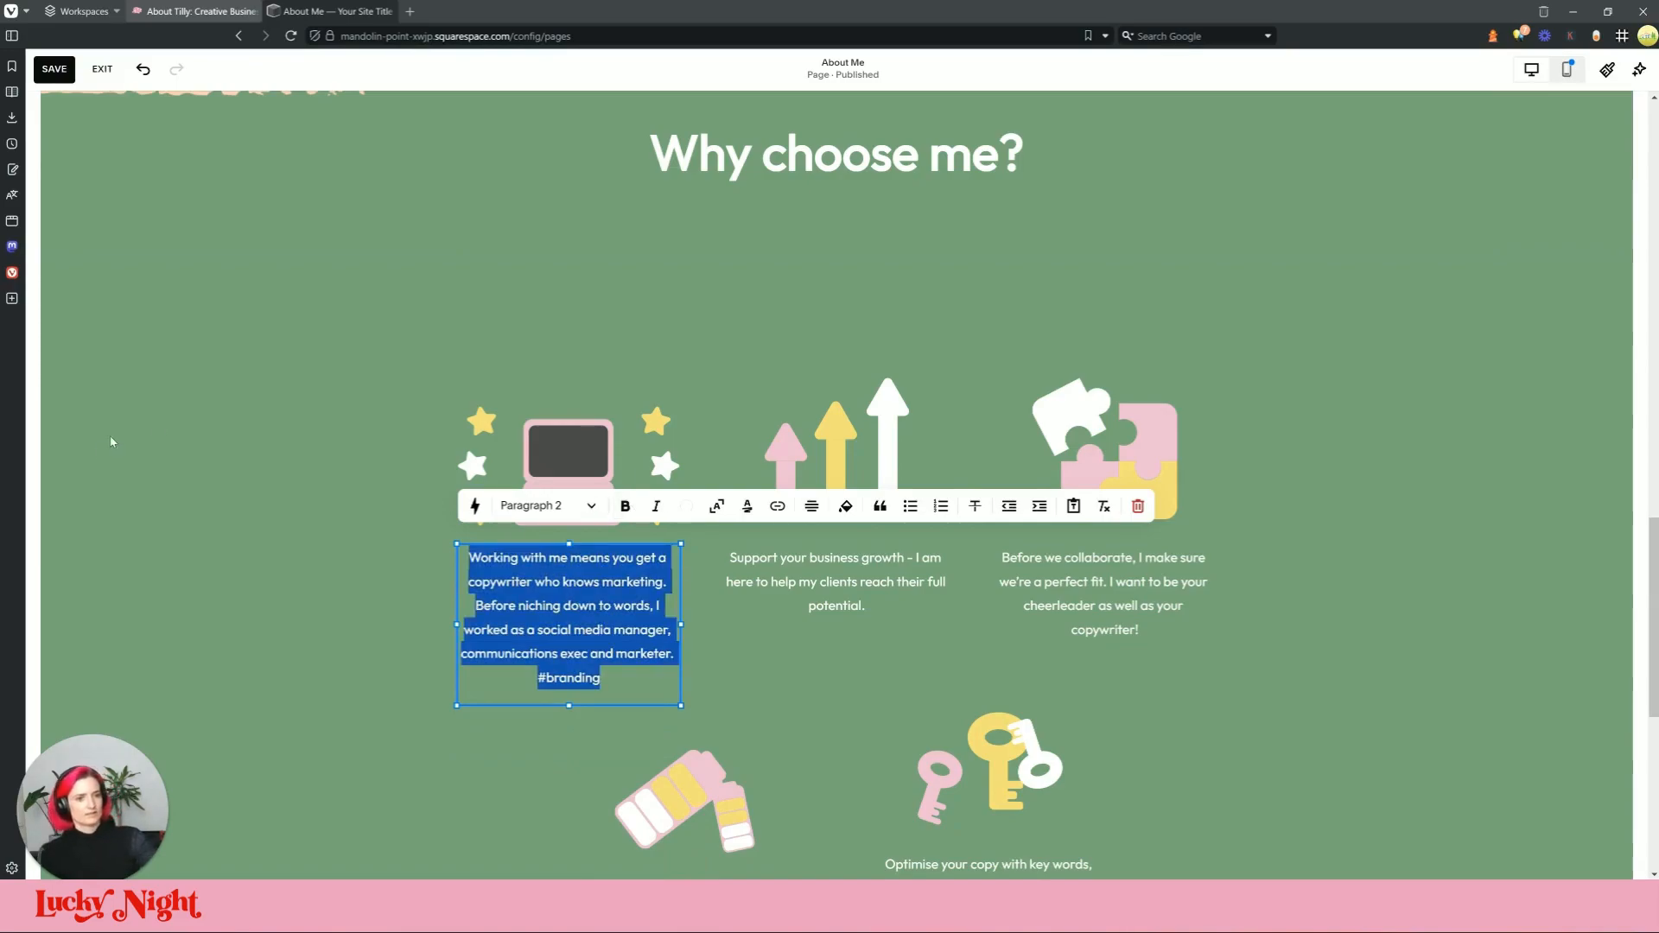
left_click(112, 437)
Step: Replace the second grid paragraph with the live site's one-person start-ups paragraph
left_click(333, 11)
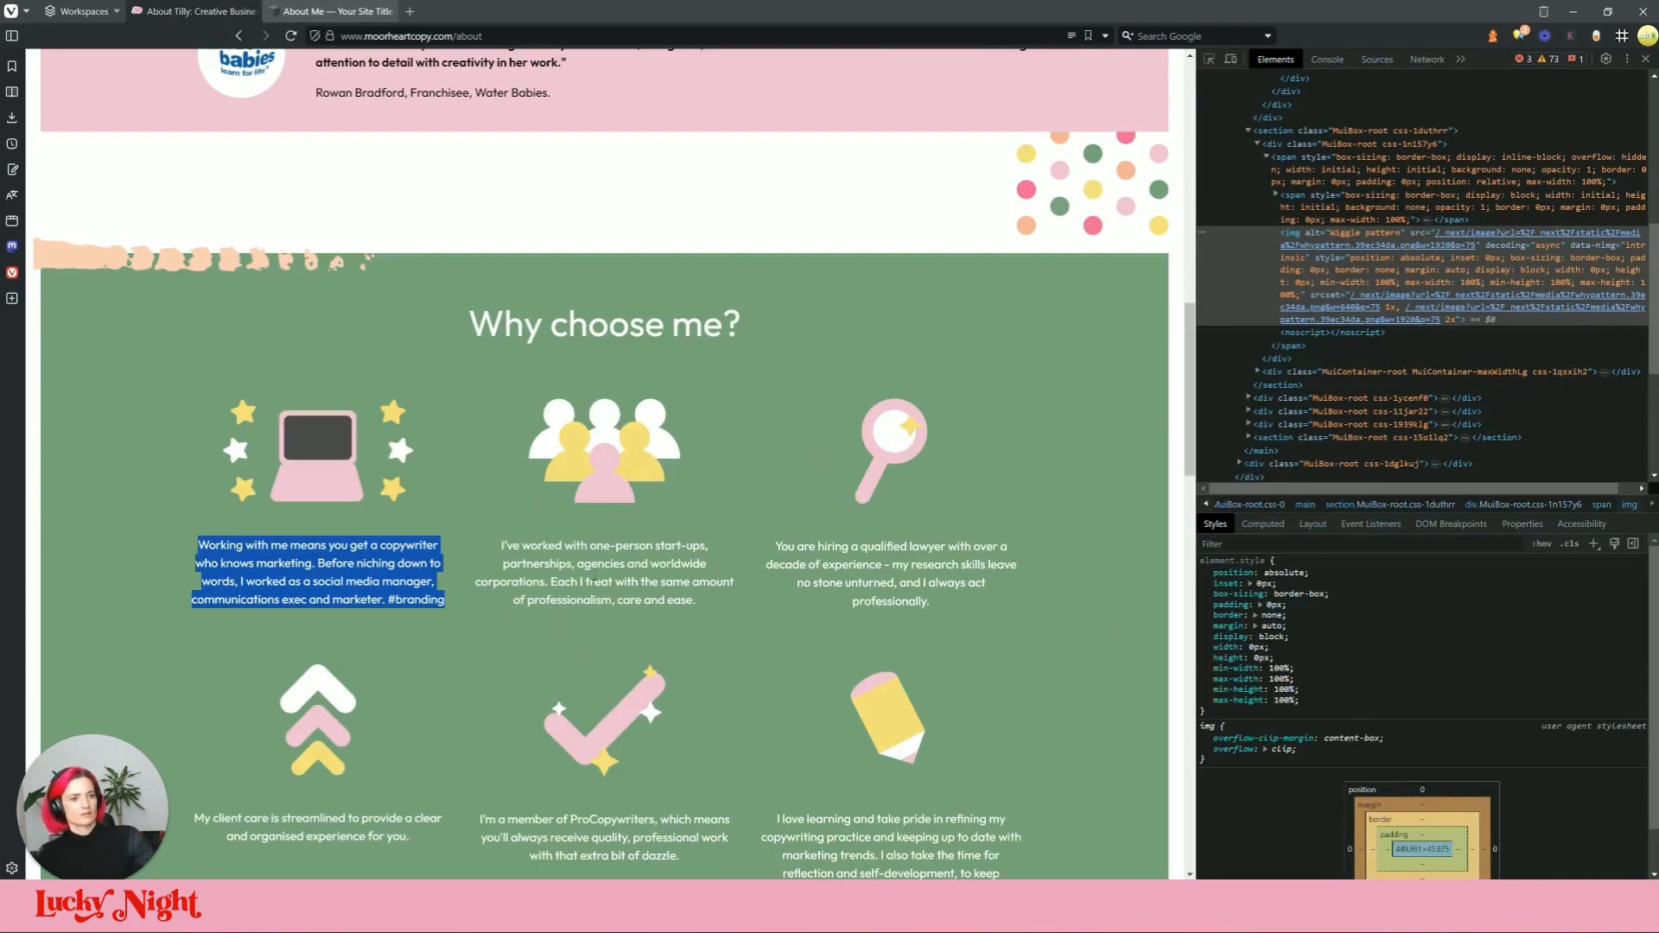
triple_click(595, 582)
key("ctrl+c")
left_click(333, 11)
double_click(875, 558)
left_click(874, 558)
triple_click(872, 565)
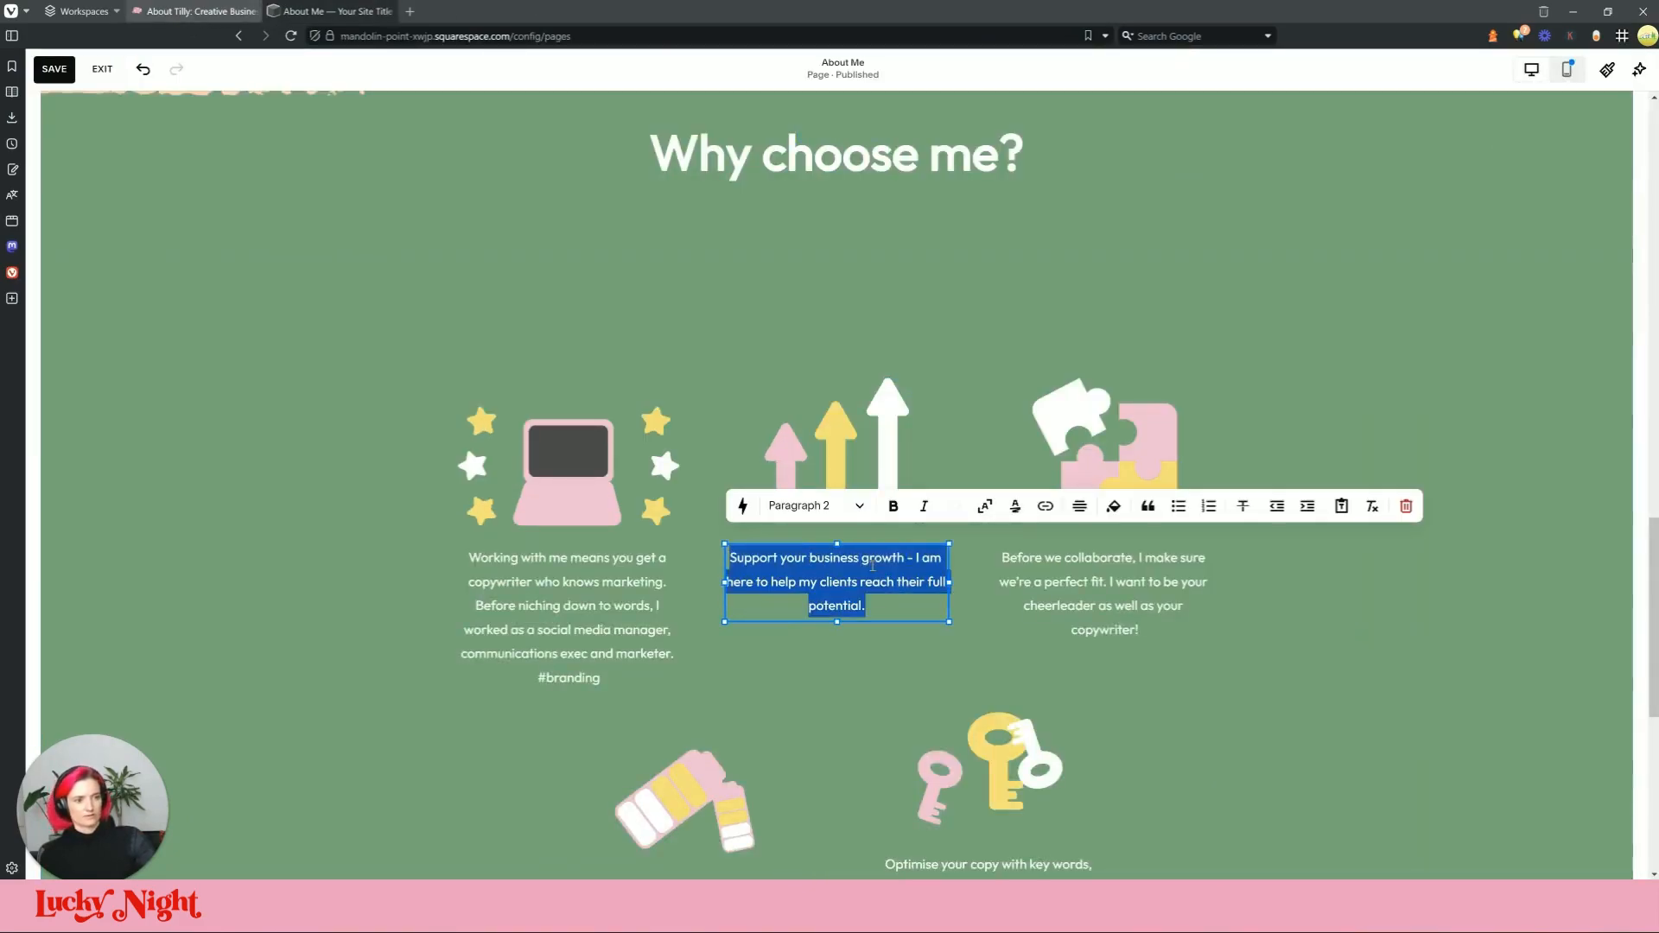
key("ctrl+v")
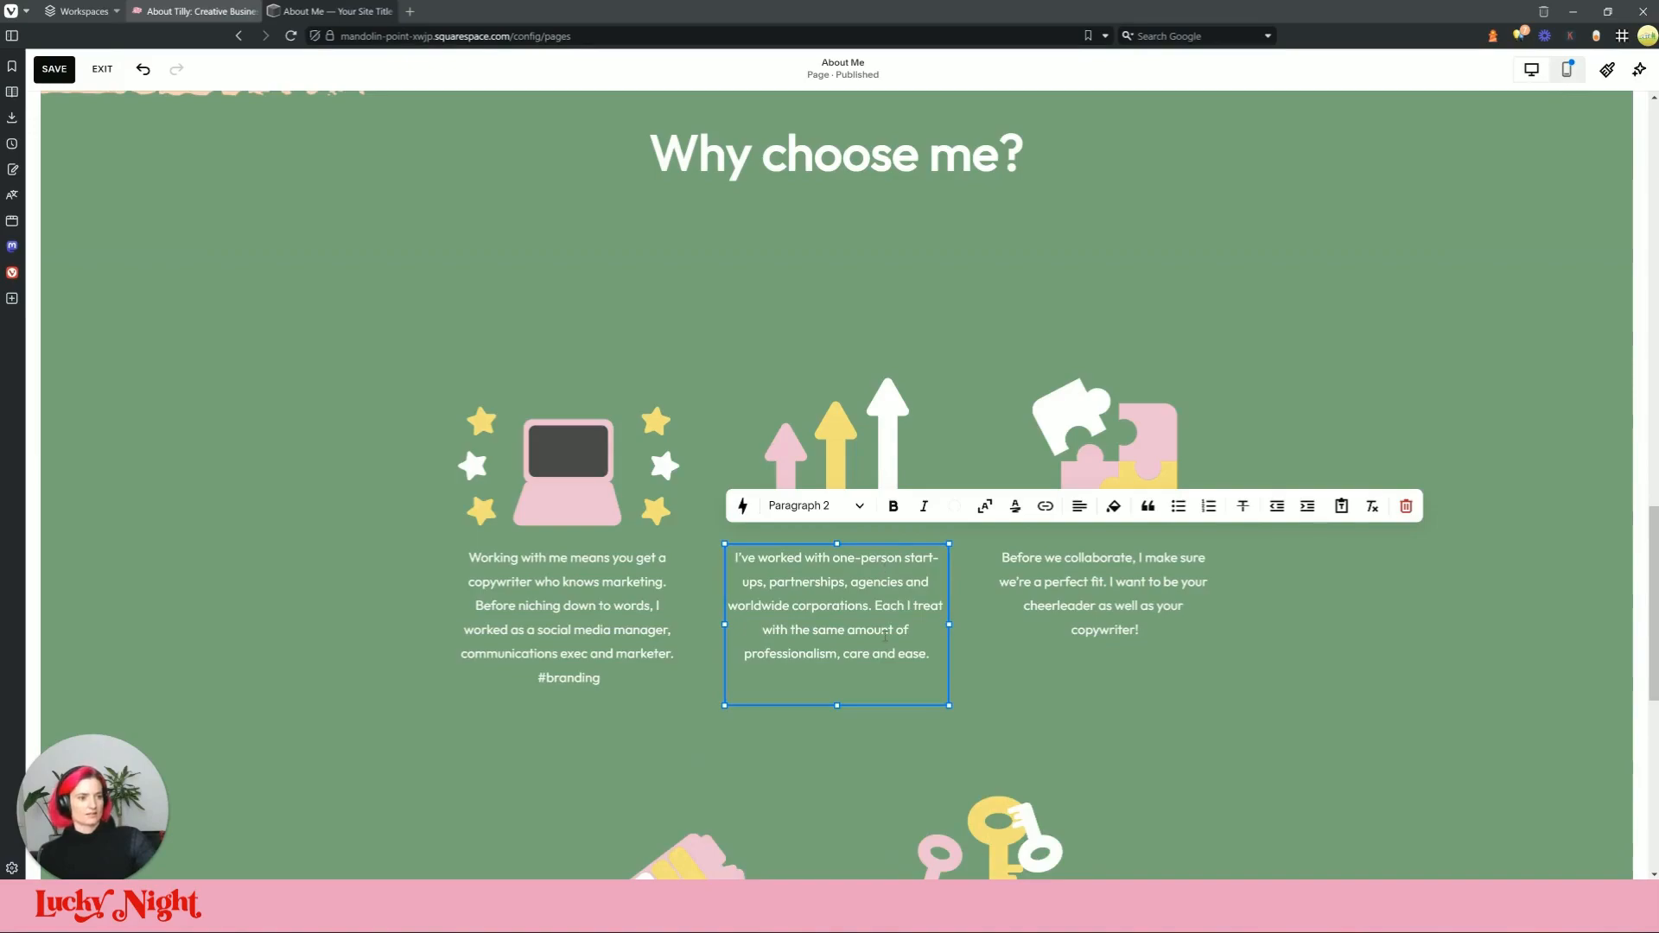
key("BackSpace")
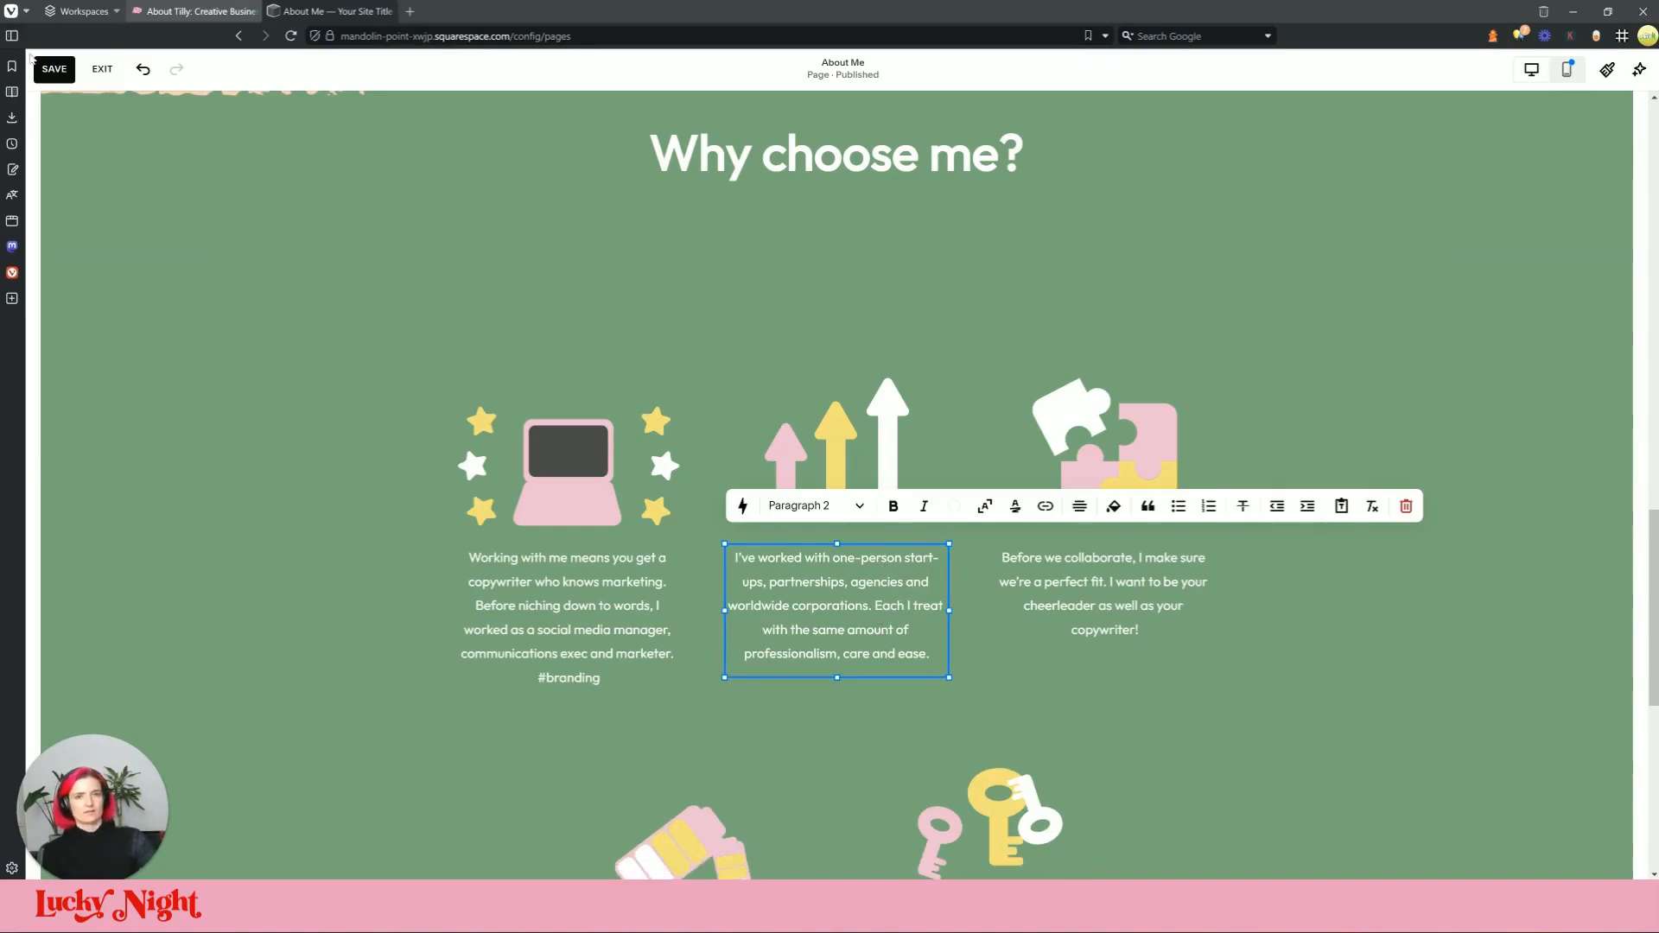
Step: Replace the third grid paragraph with the live site's qualified lawyer paragraph
left_click(194, 11)
triple_click(934, 574)
key("ctrl+c")
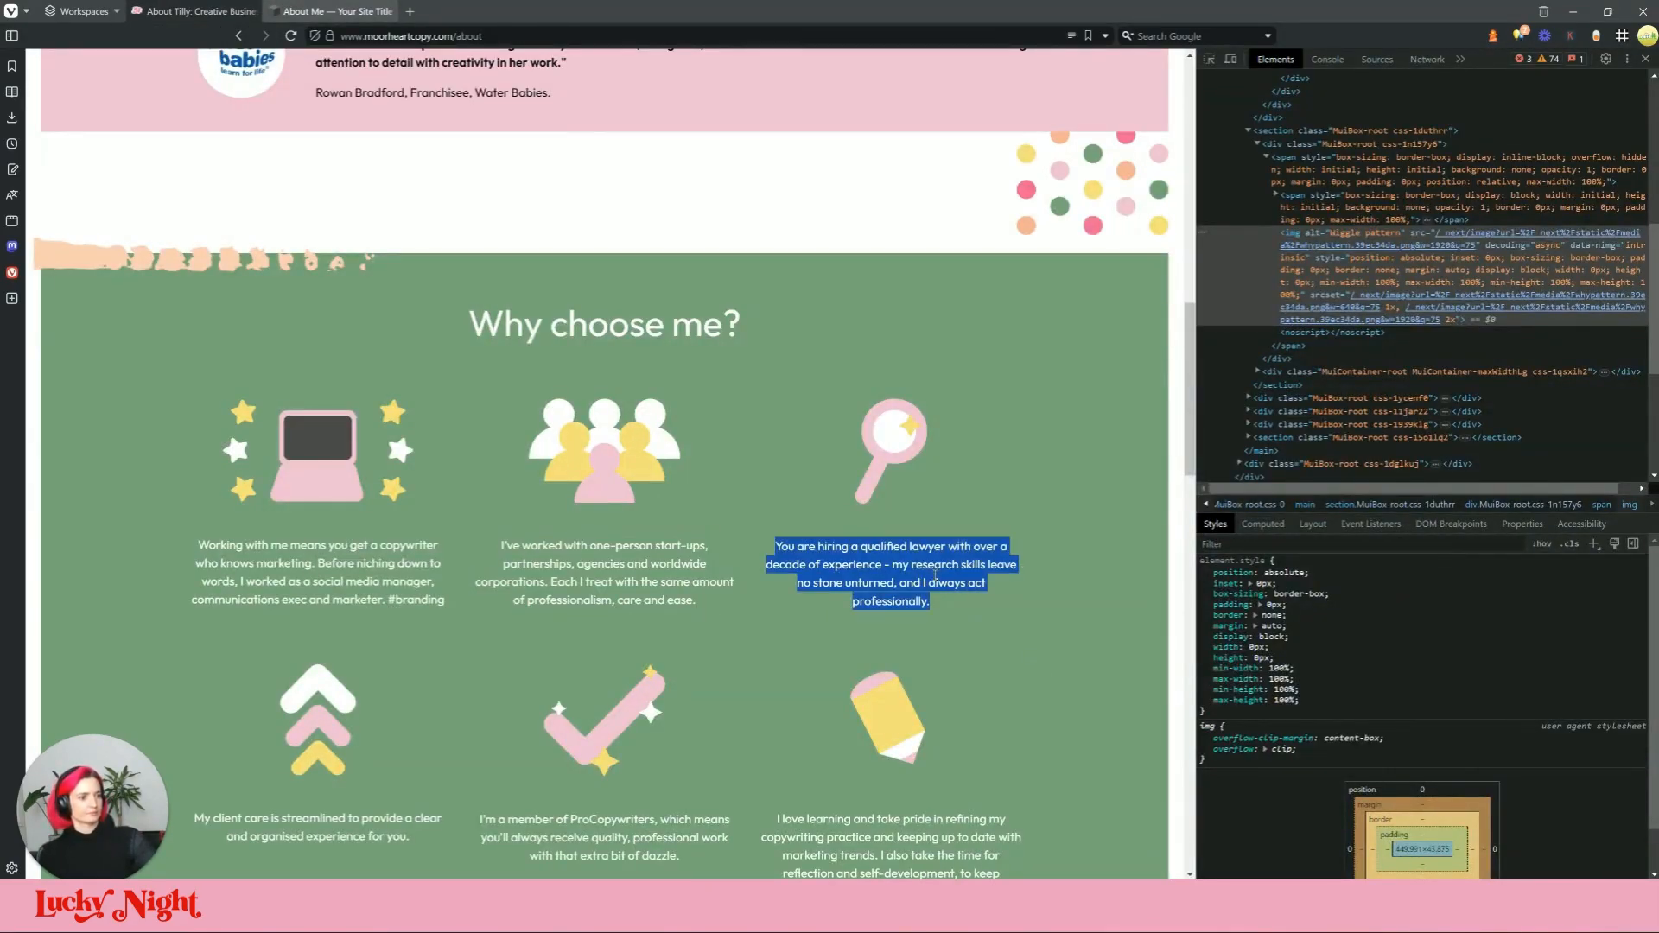
left_click(337, 11)
triple_click(1090, 592)
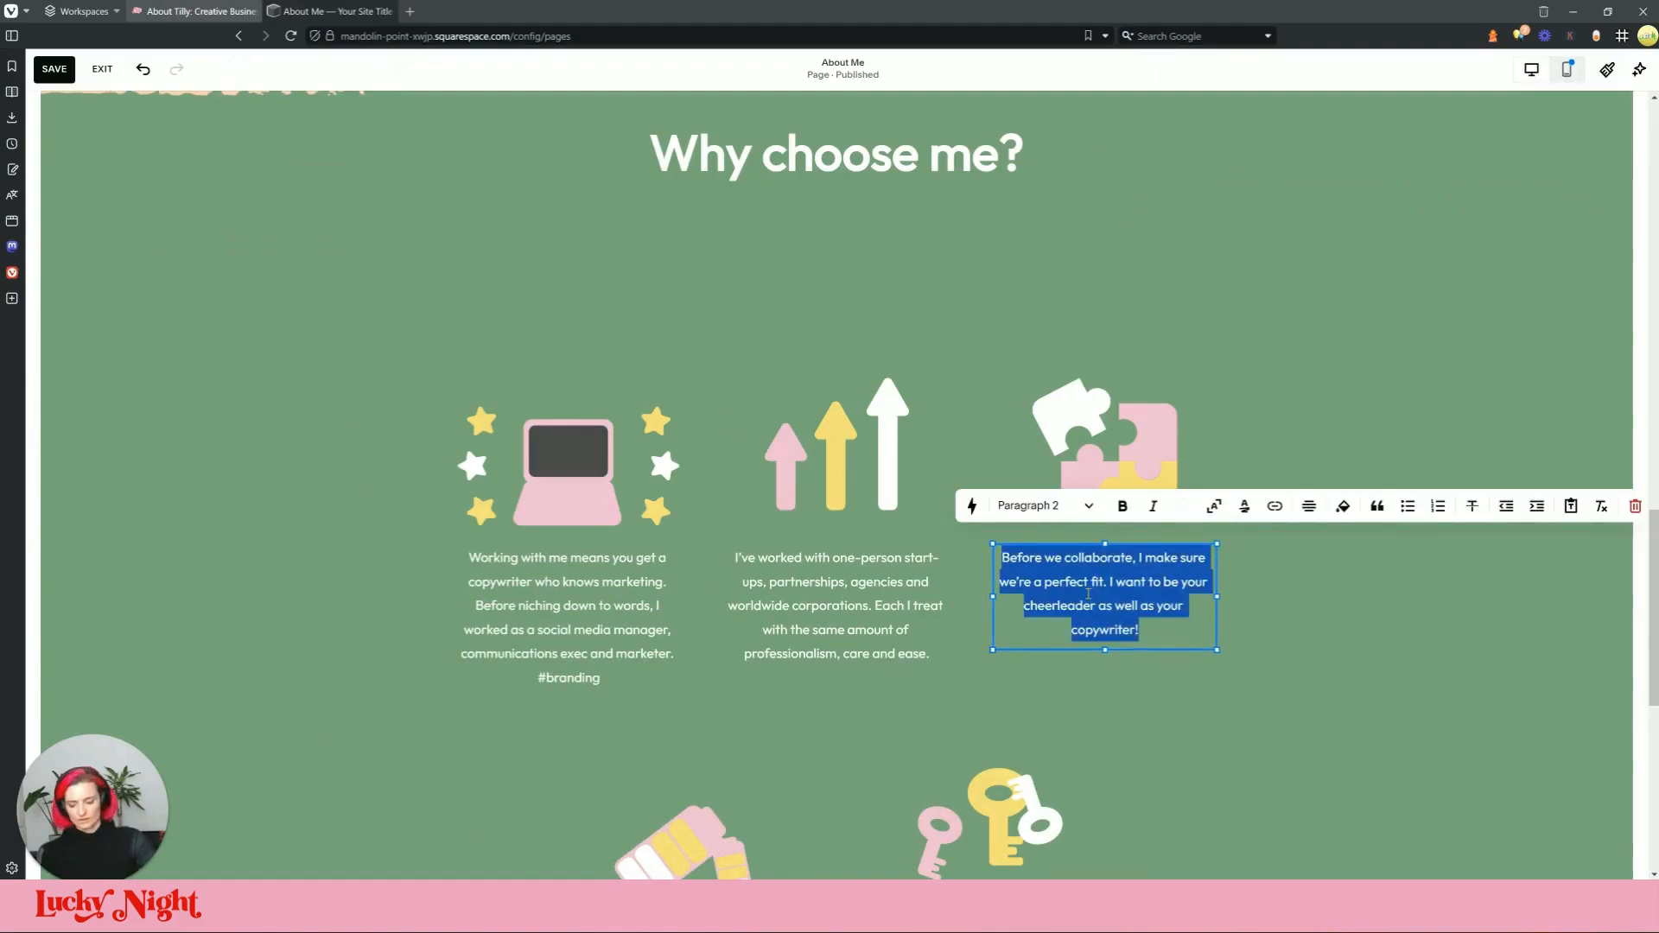
key("ctrl+v")
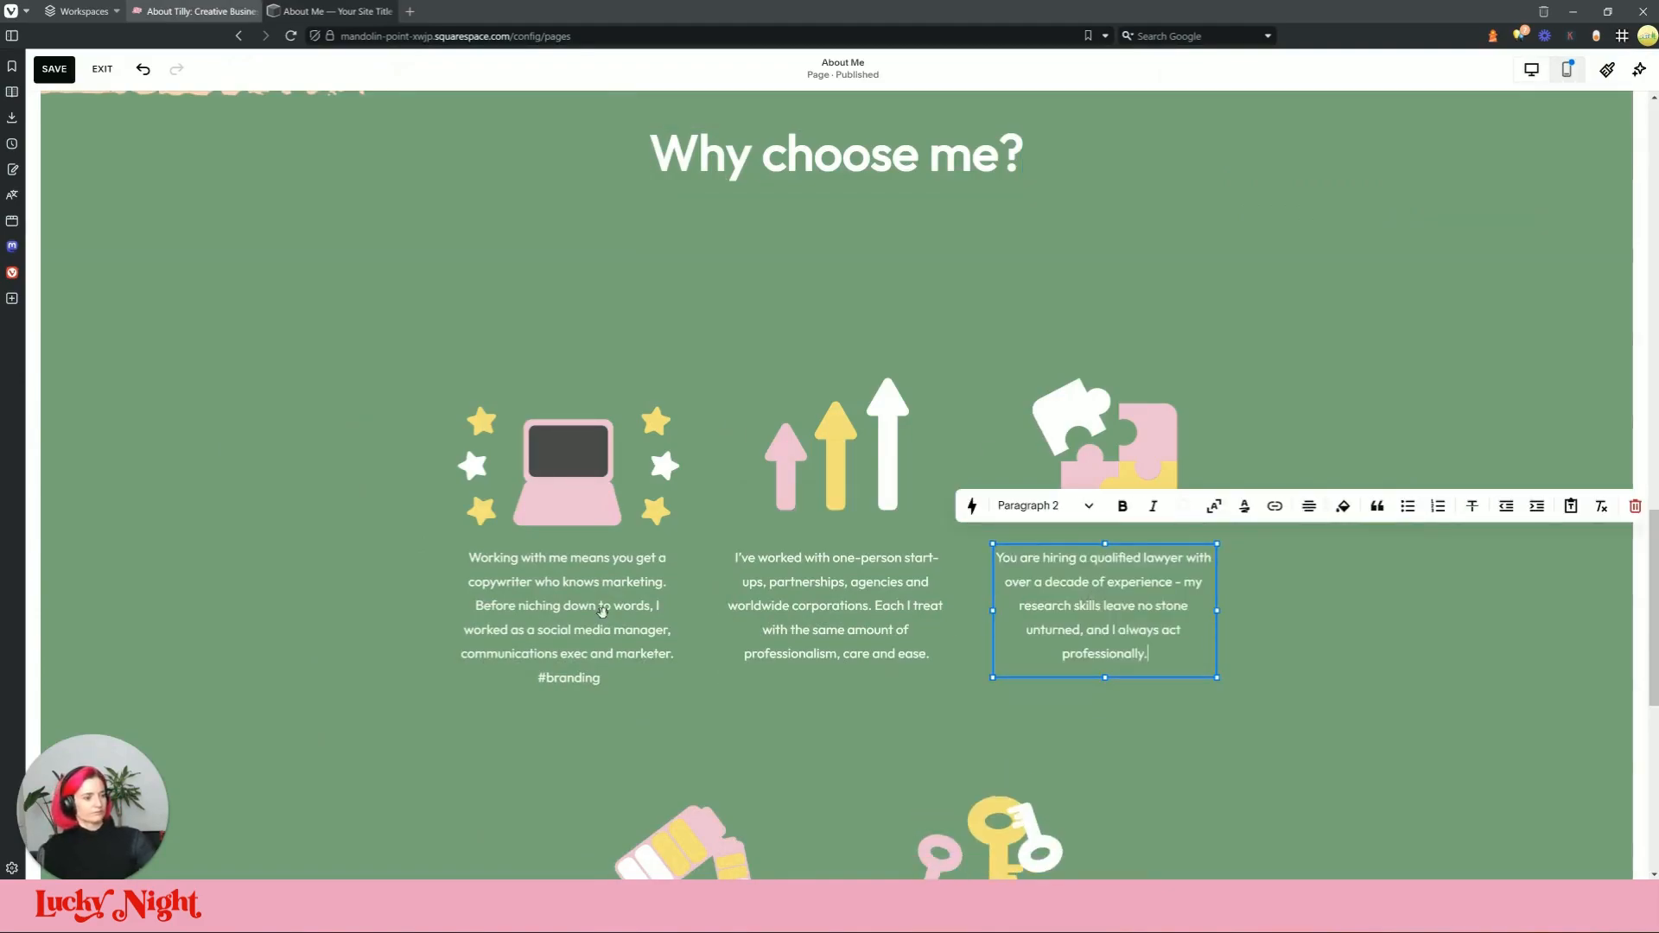
Step: Replace the super-charge text block with the live site's client care paragraph
left_click(194, 11)
scroll(745, 685, "down", 3)
double_click(383, 591)
triple_click(400, 597)
key("ctrl+c")
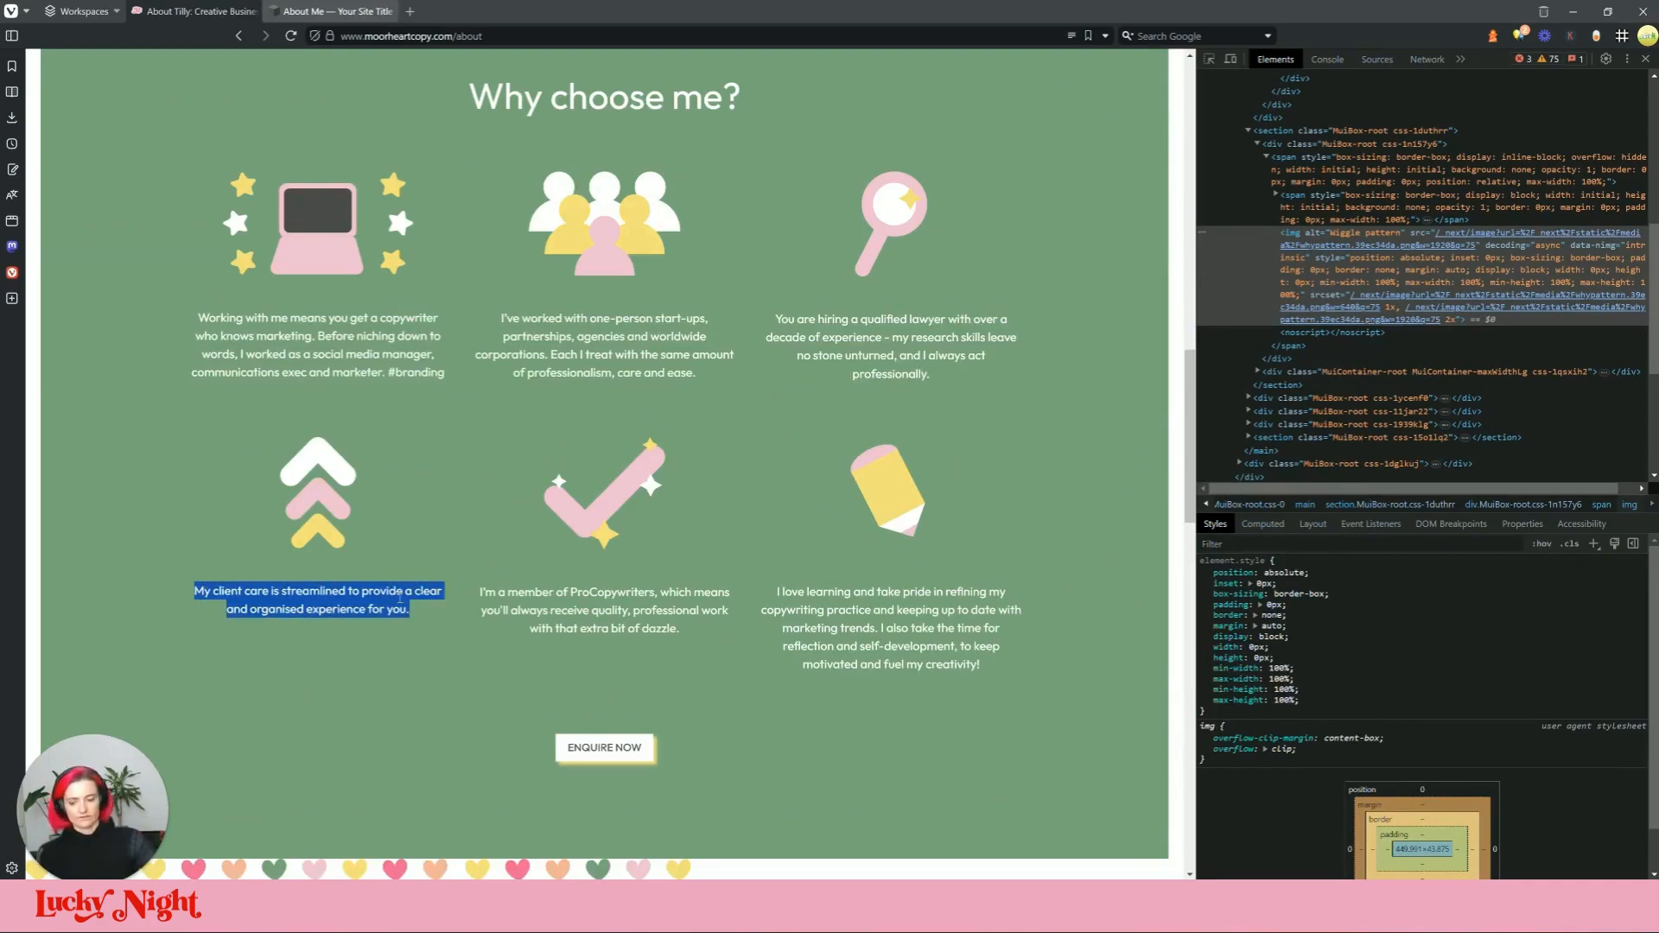
left_click(332, 11)
scroll(695, 363, "down", 7)
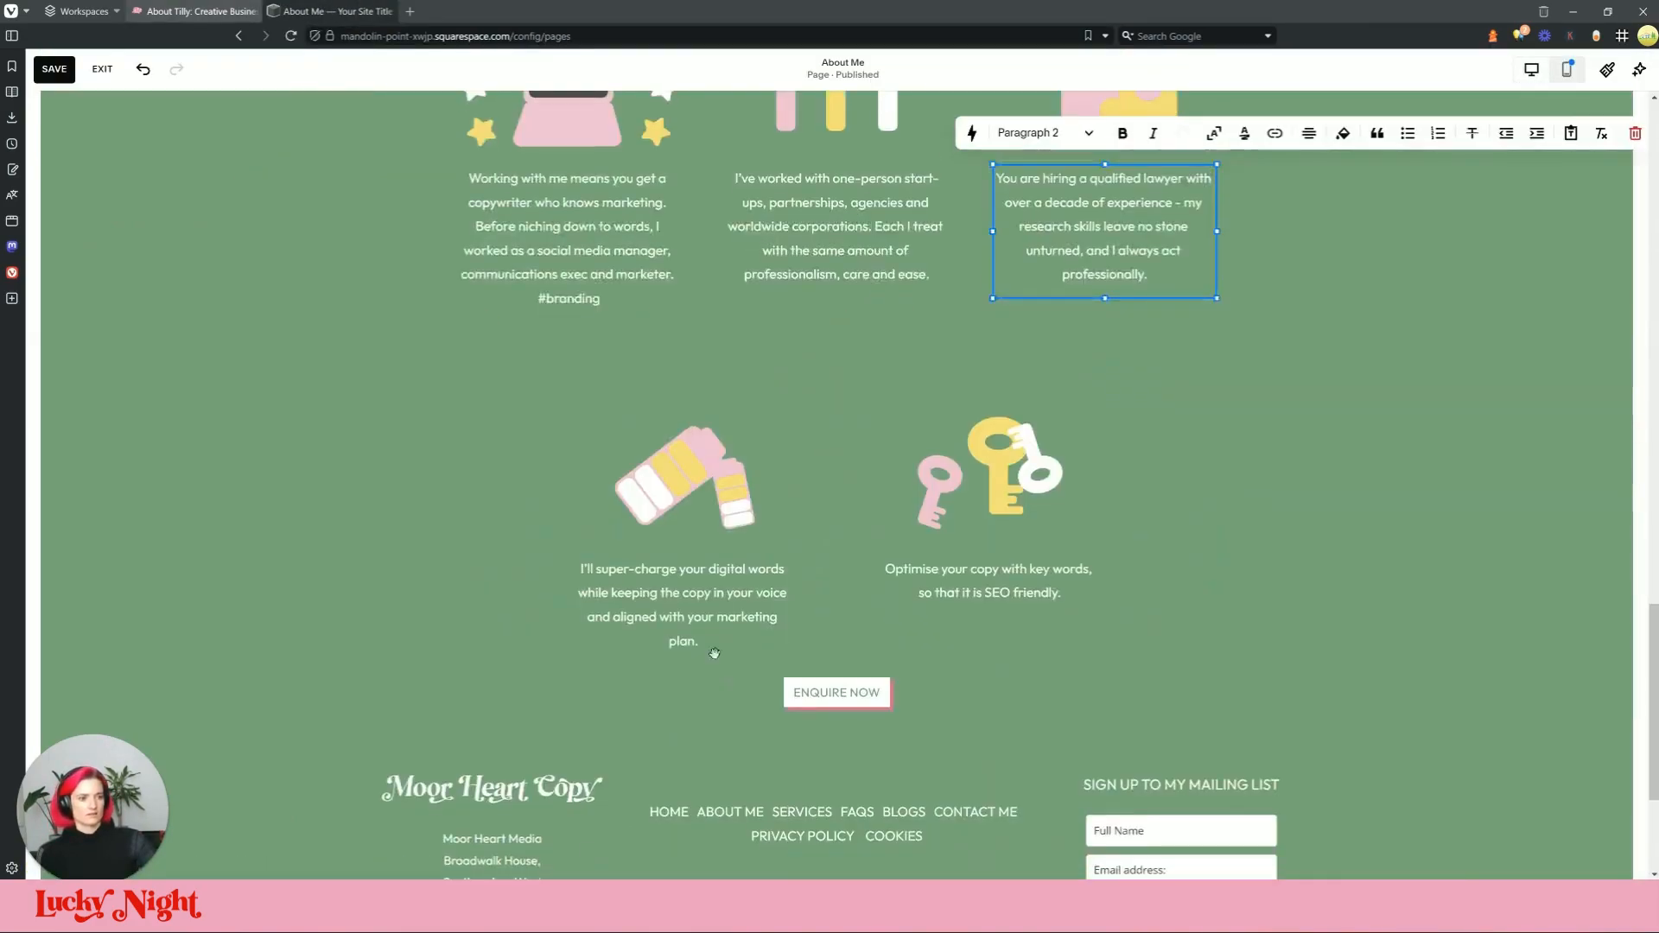
left_click(695, 363)
scroll(696, 363, "up", 3)
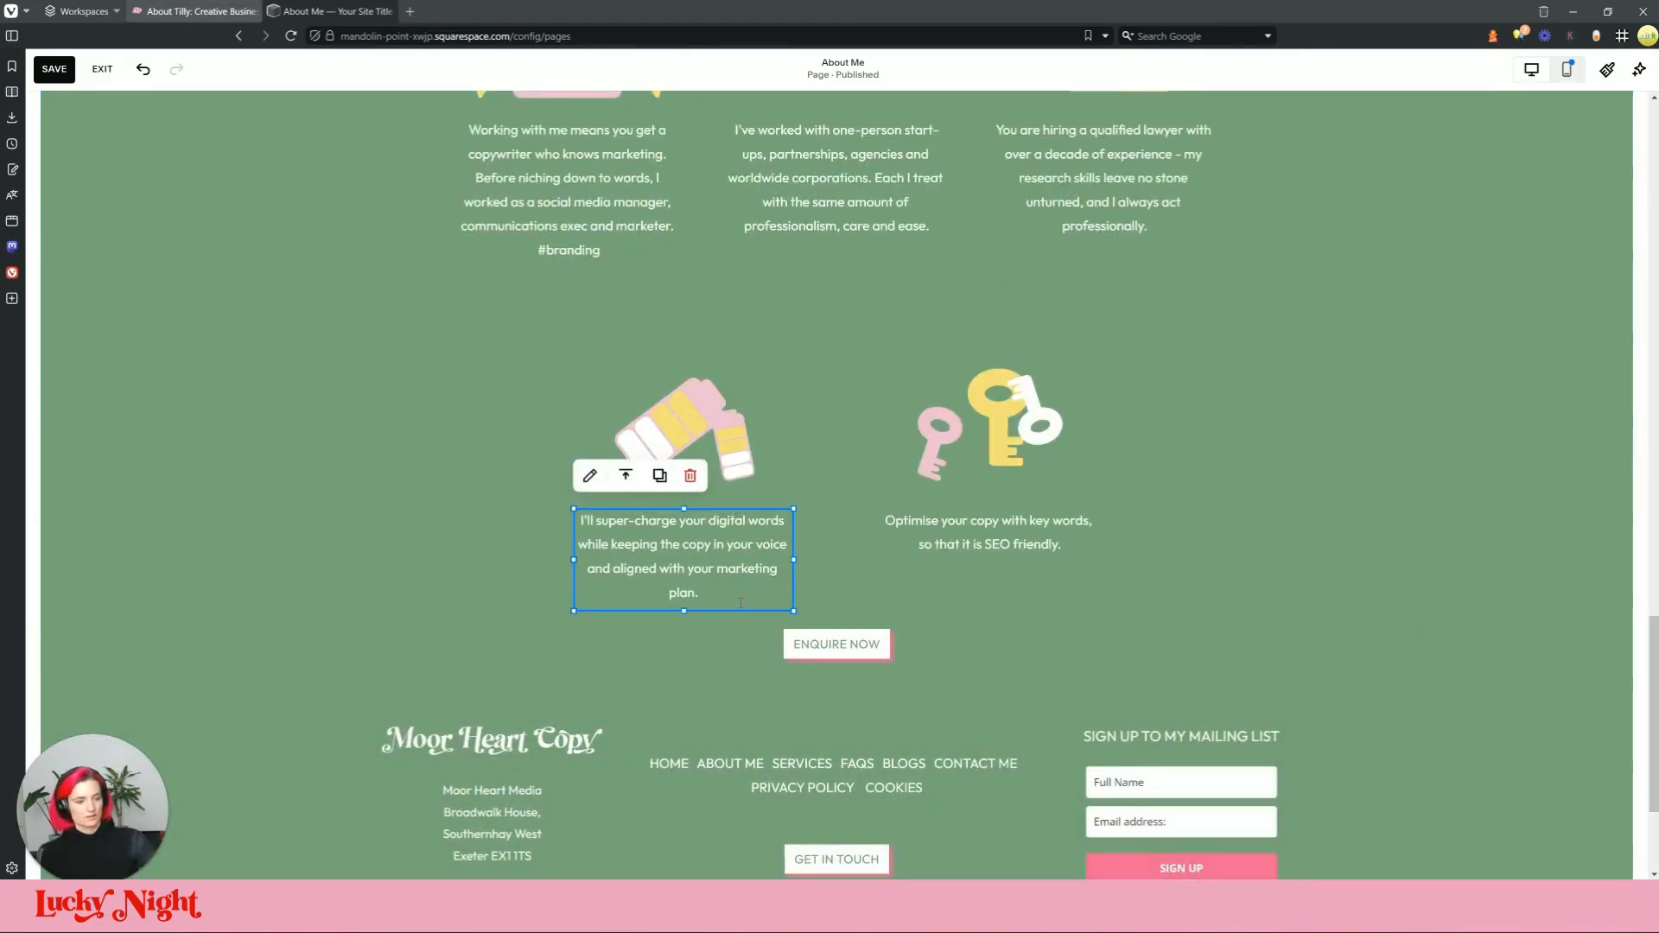
key("ctrl+shift+v")
left_click(968, 476)
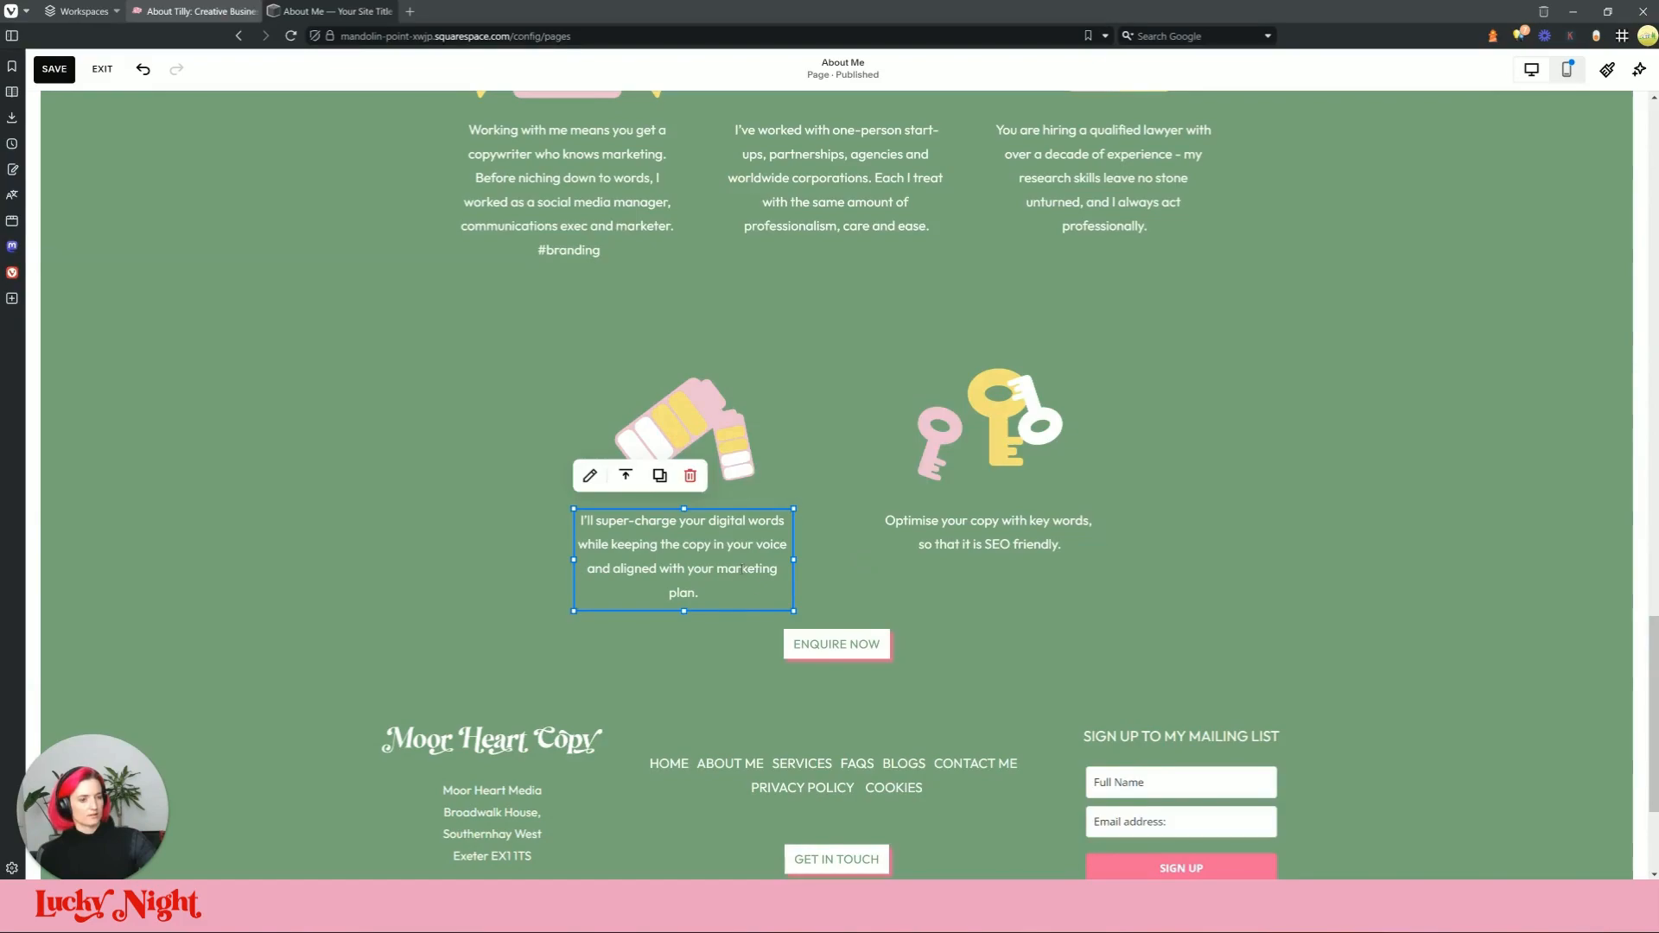
triple_click(741, 569)
key("ctrl+v")
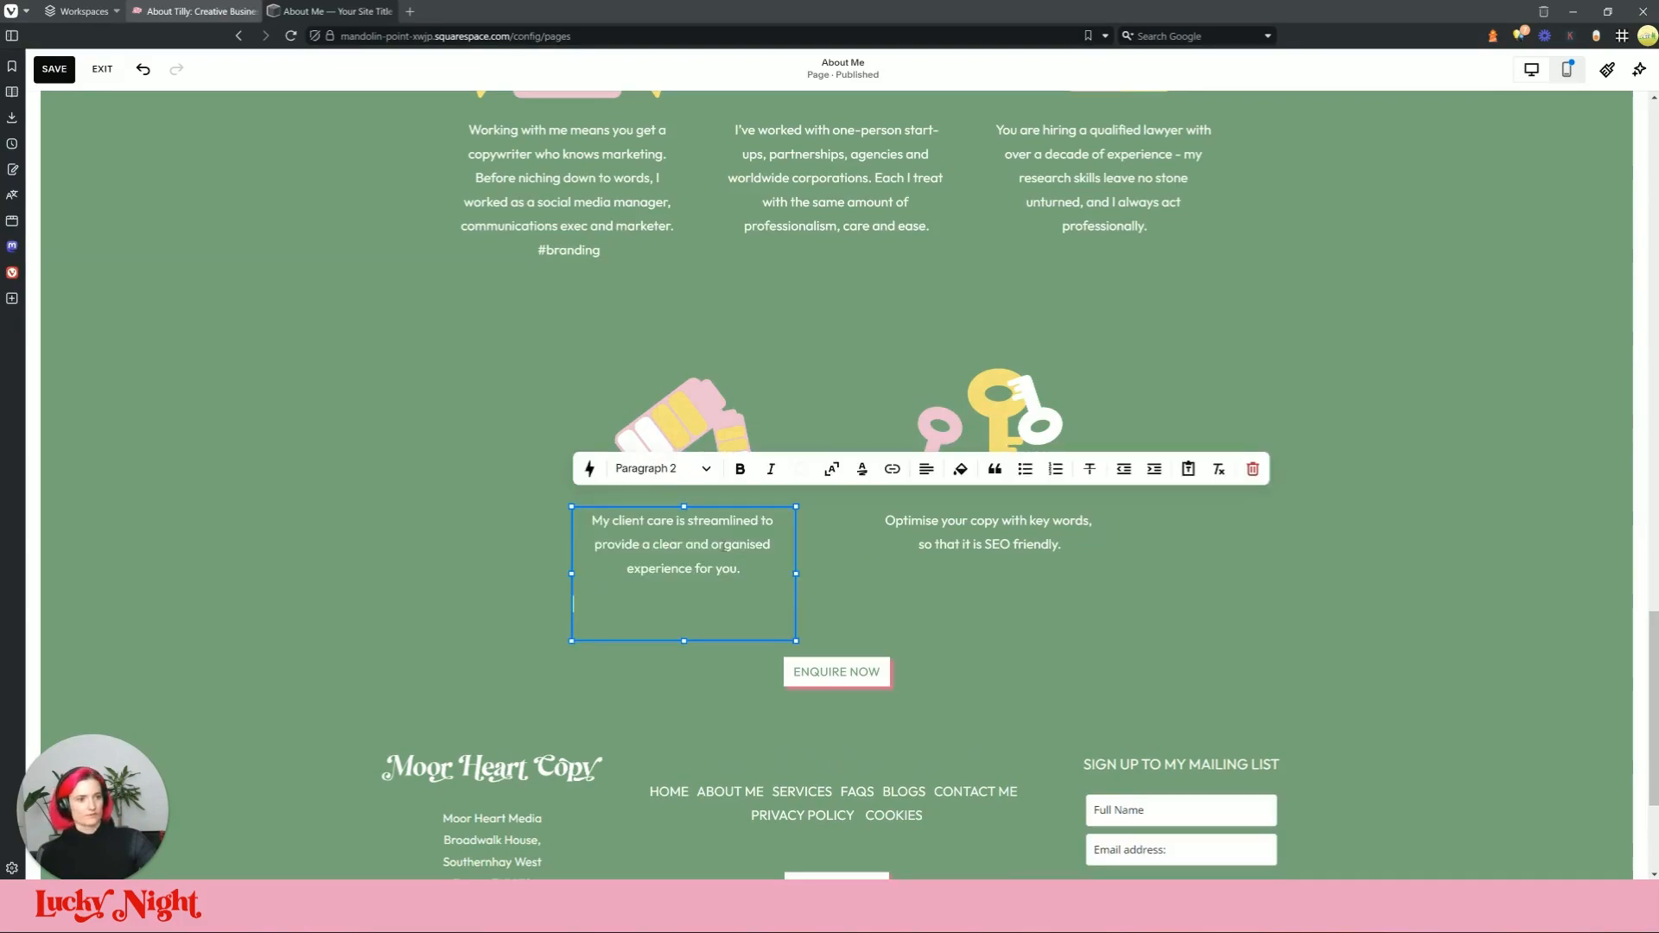
key("BackSpace")
key("BackSpace")
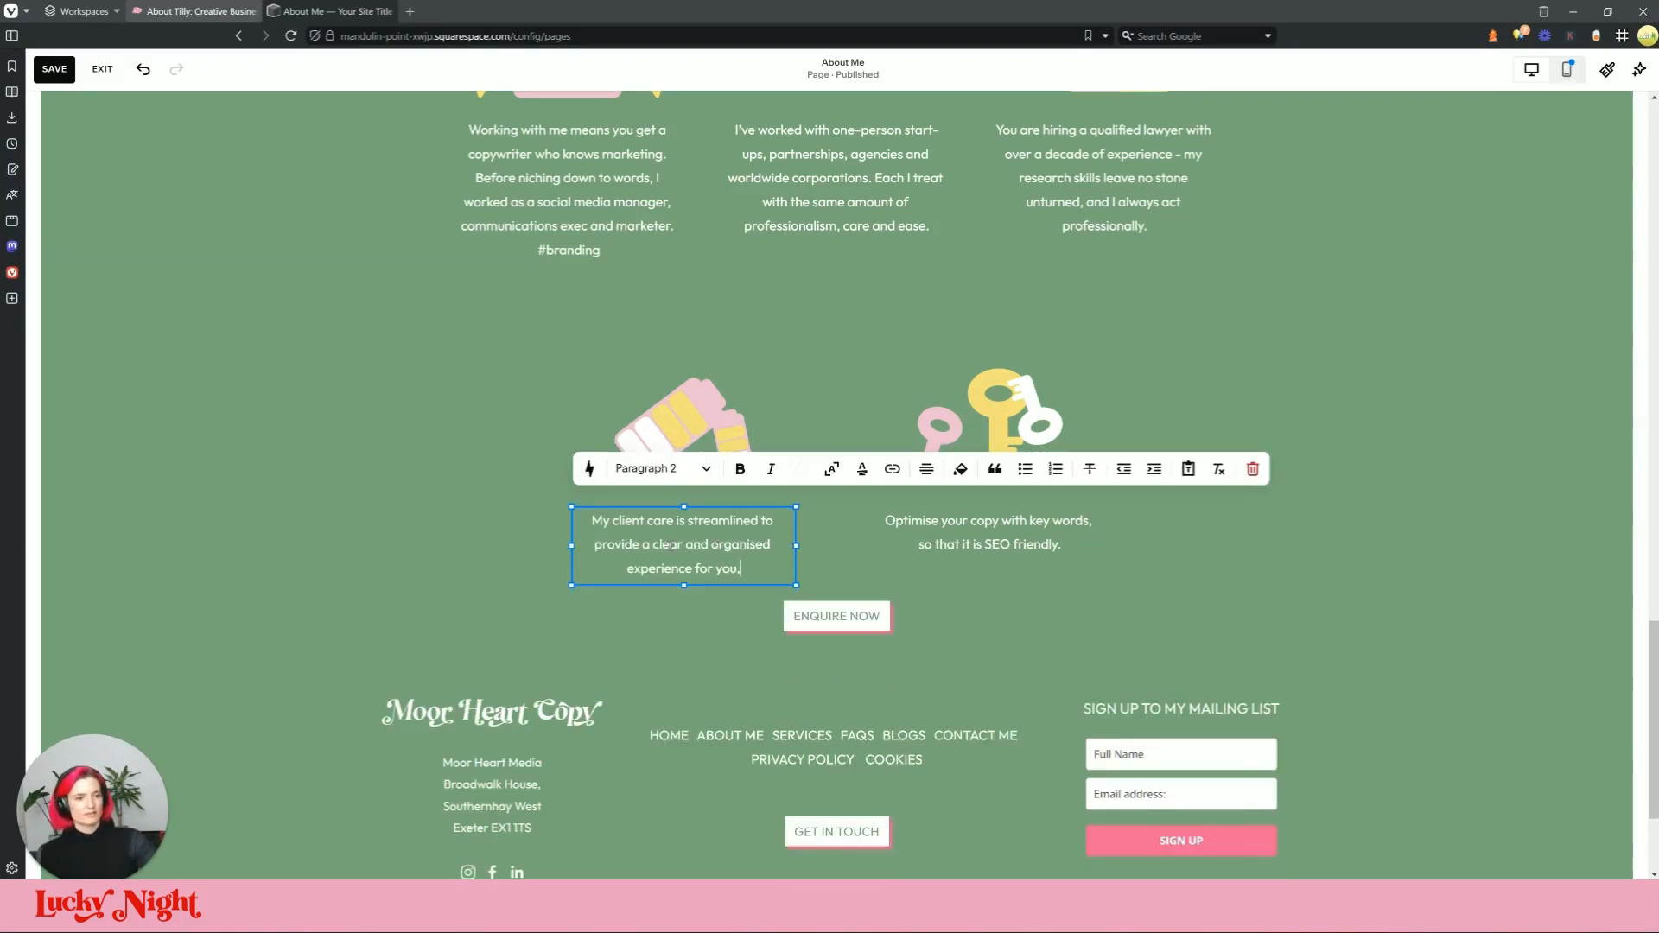
Step: Replace the 'Optimise your copy' text with the live site's ProCopywriters paragraph
left_click(222, 6)
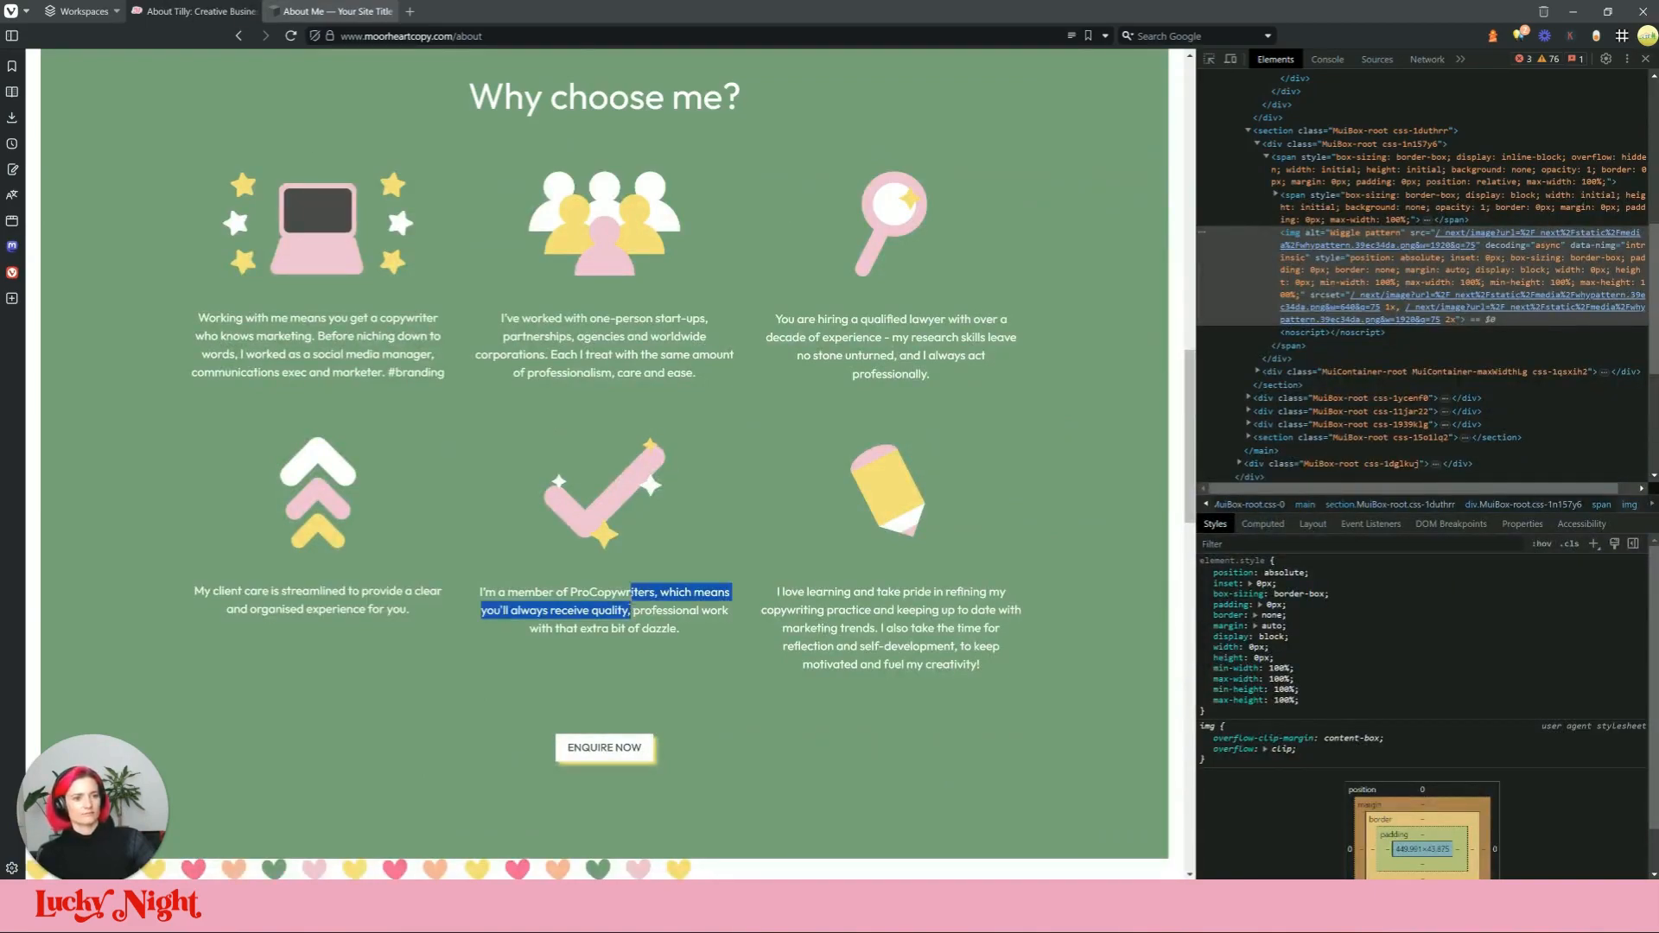
triple_click(630, 598)
key("ctrl+c")
left_click(337, 10)
left_click(991, 531)
triple_click(990, 531)
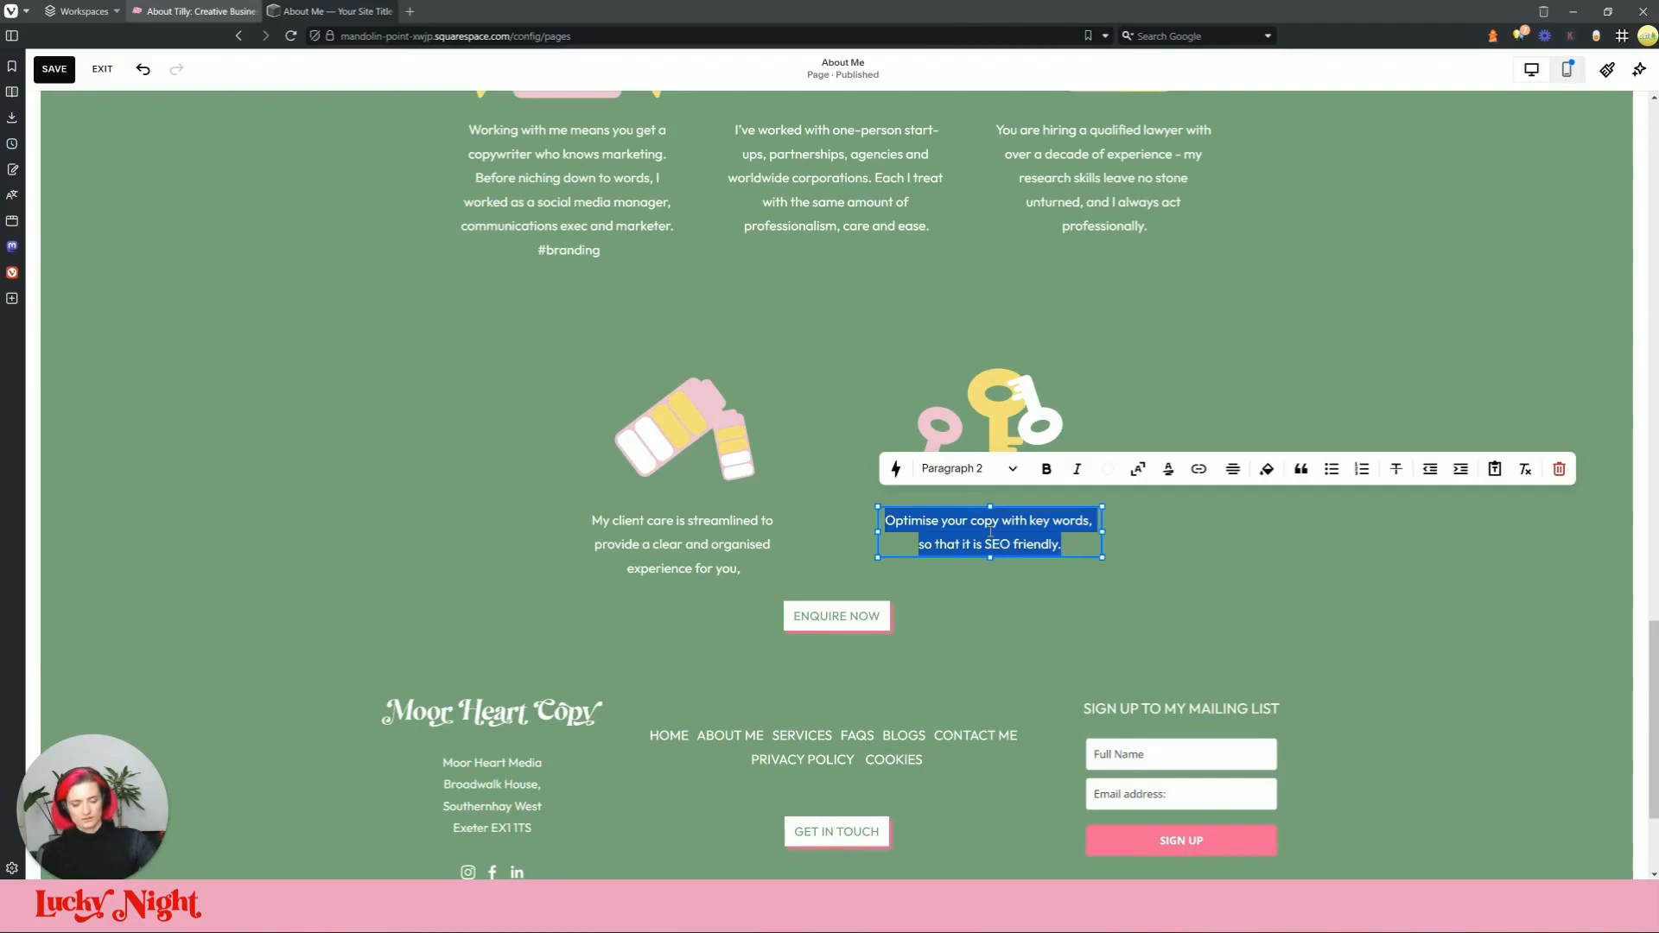
key("ctrl+v")
Step: Shift the highlighter and keys pair left, then duplicate the keys tile into the right column
left_click(1205, 385)
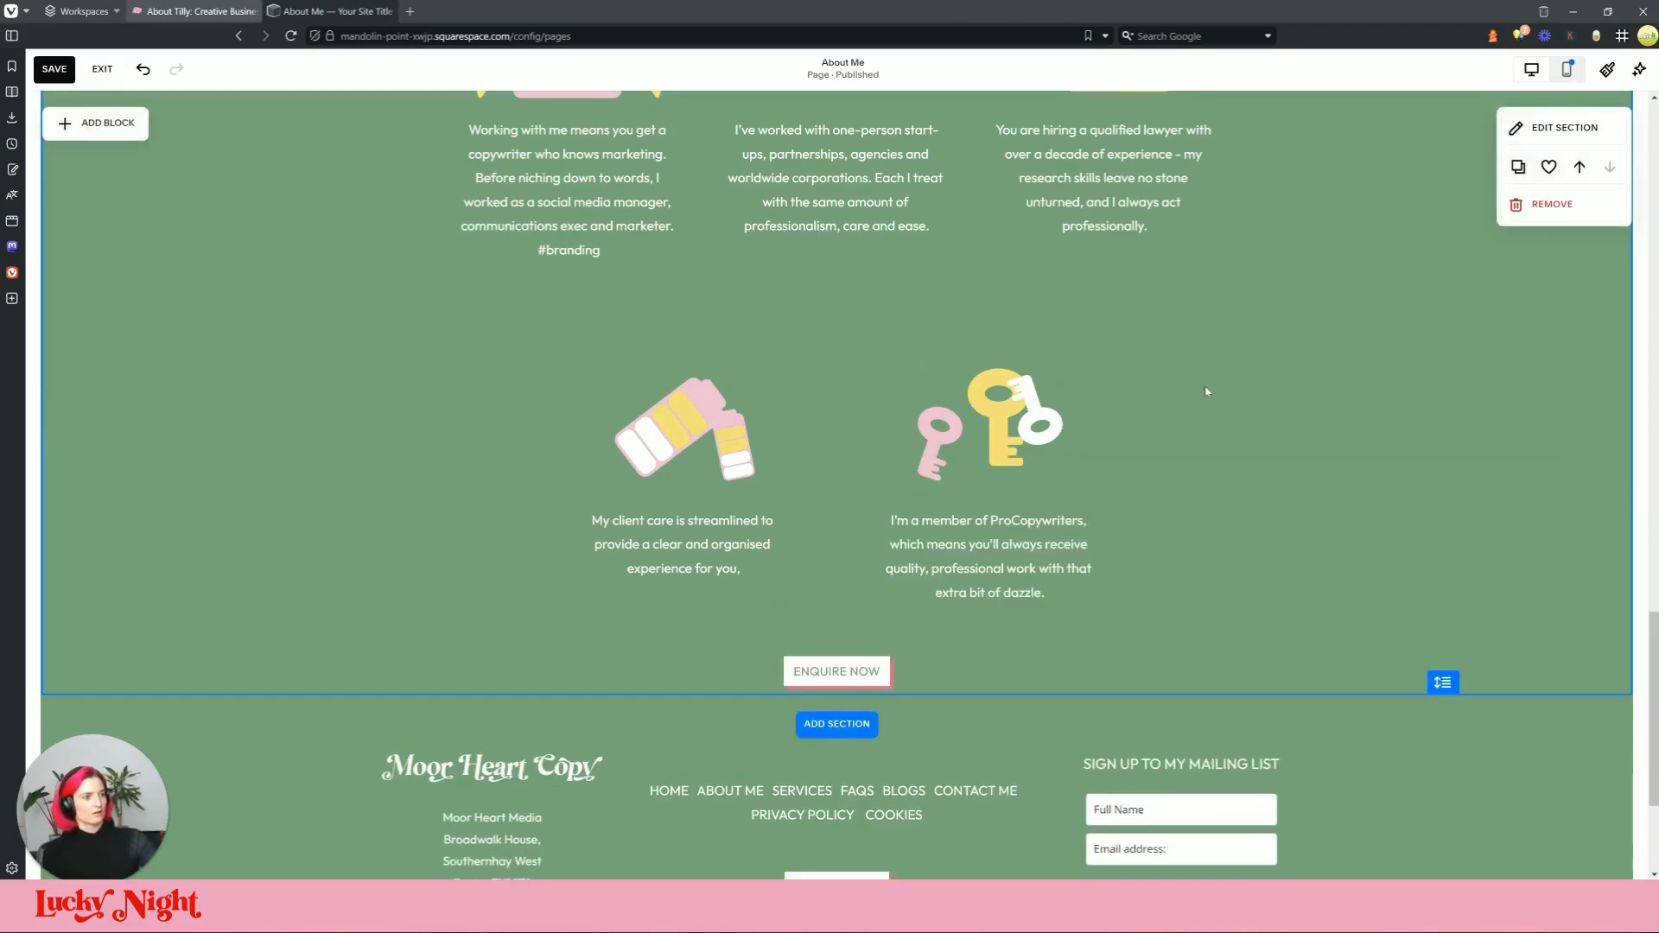
left_click(732, 456)
left_click_drag(732, 456, 561, 444)
left_click(955, 391)
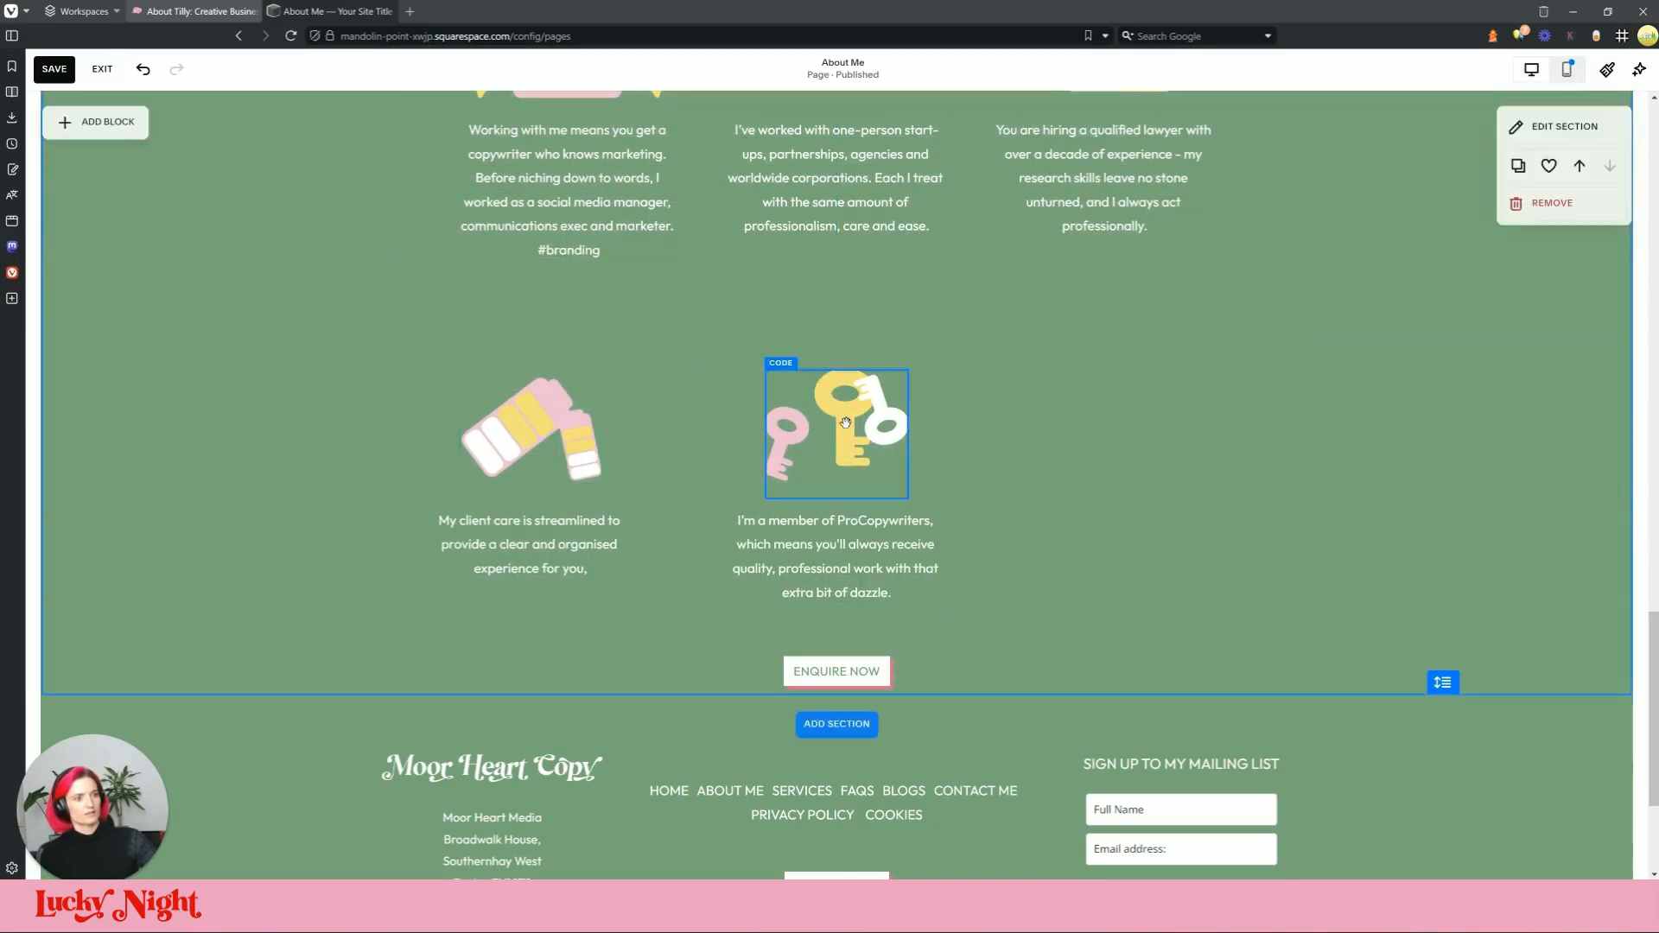
left_click(816, 604)
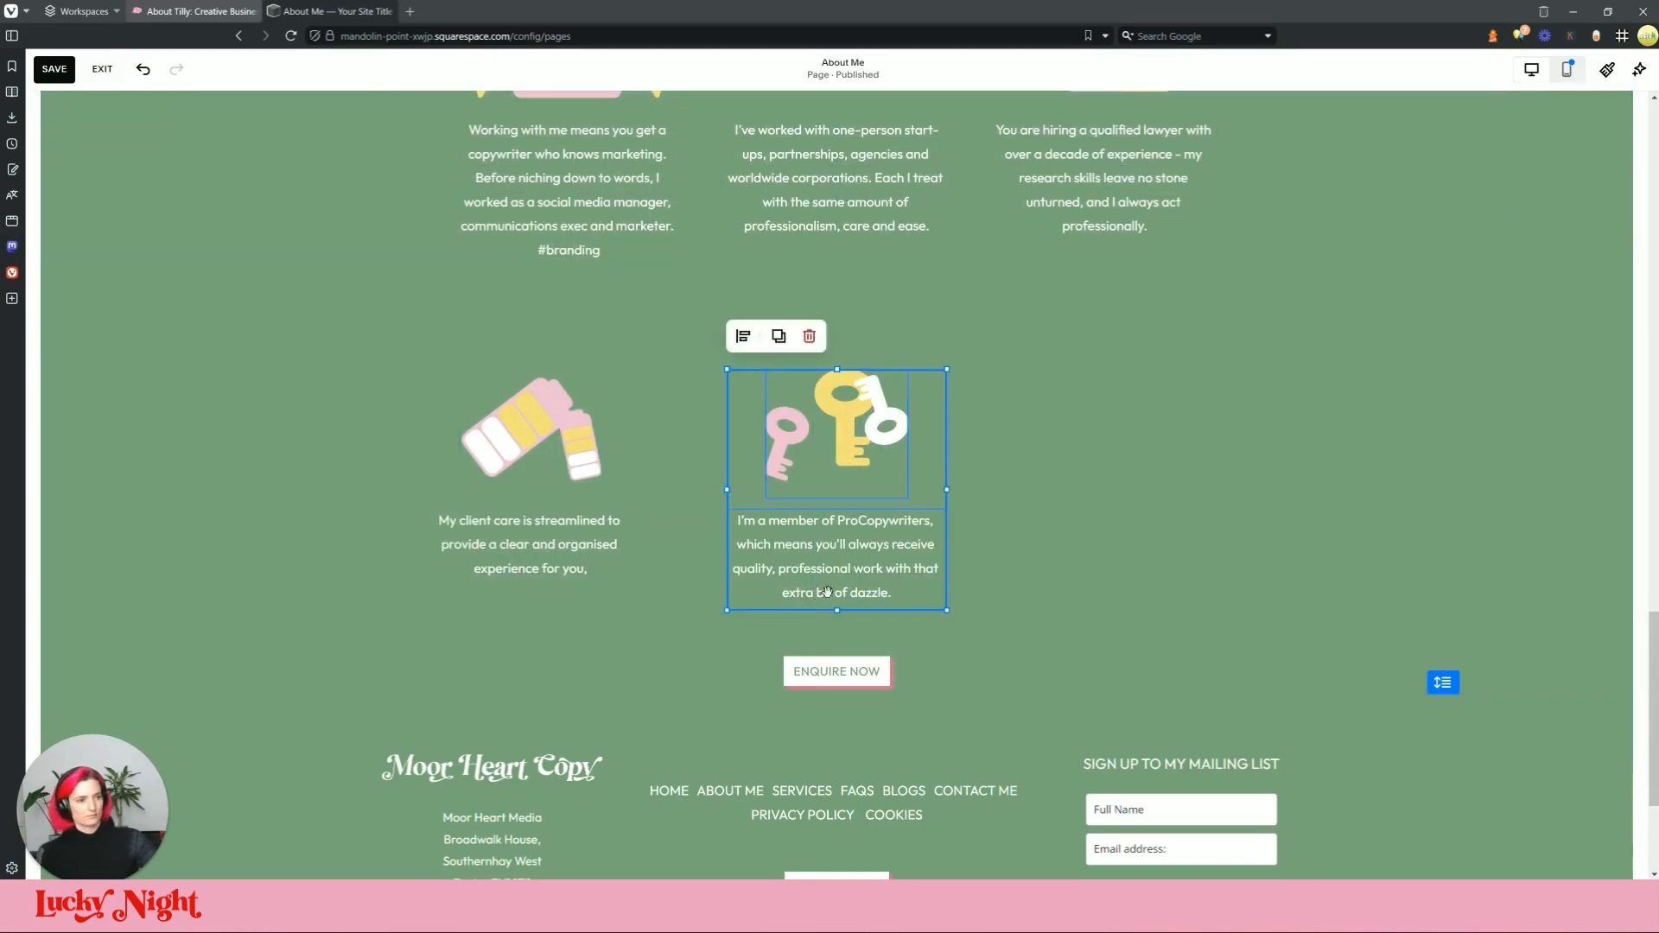
left_click_drag(911, 490, 910, 455)
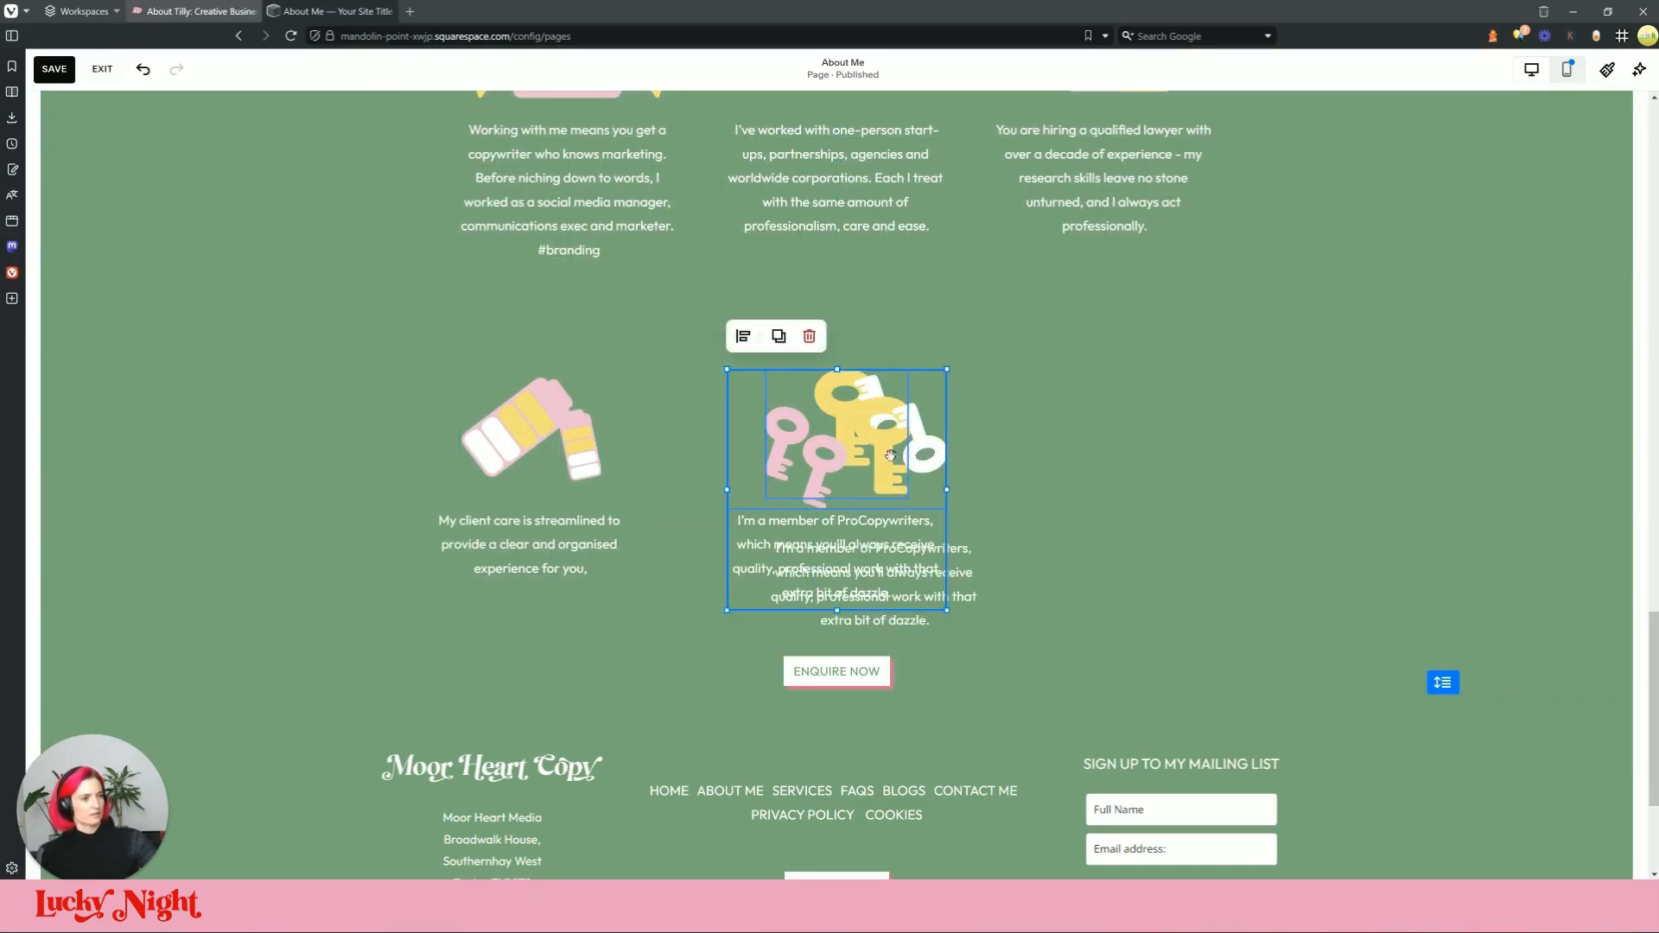
left_click(995, 436)
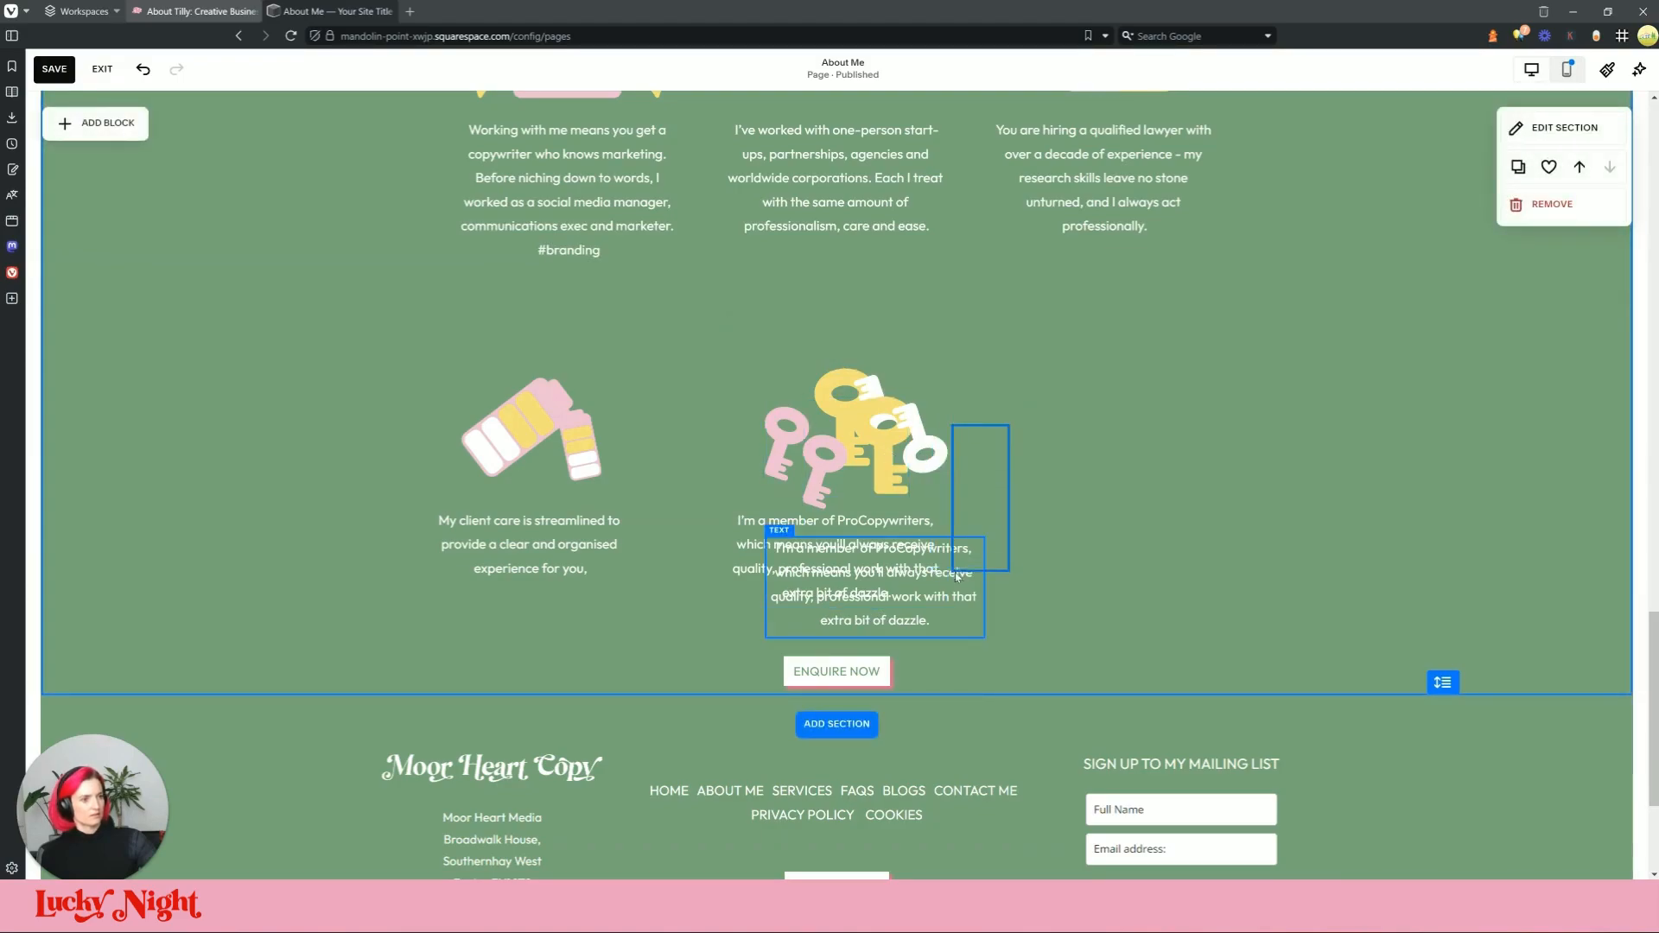
left_click_drag(952, 577, 1179, 561)
left_click_drag(928, 467, 1166, 423)
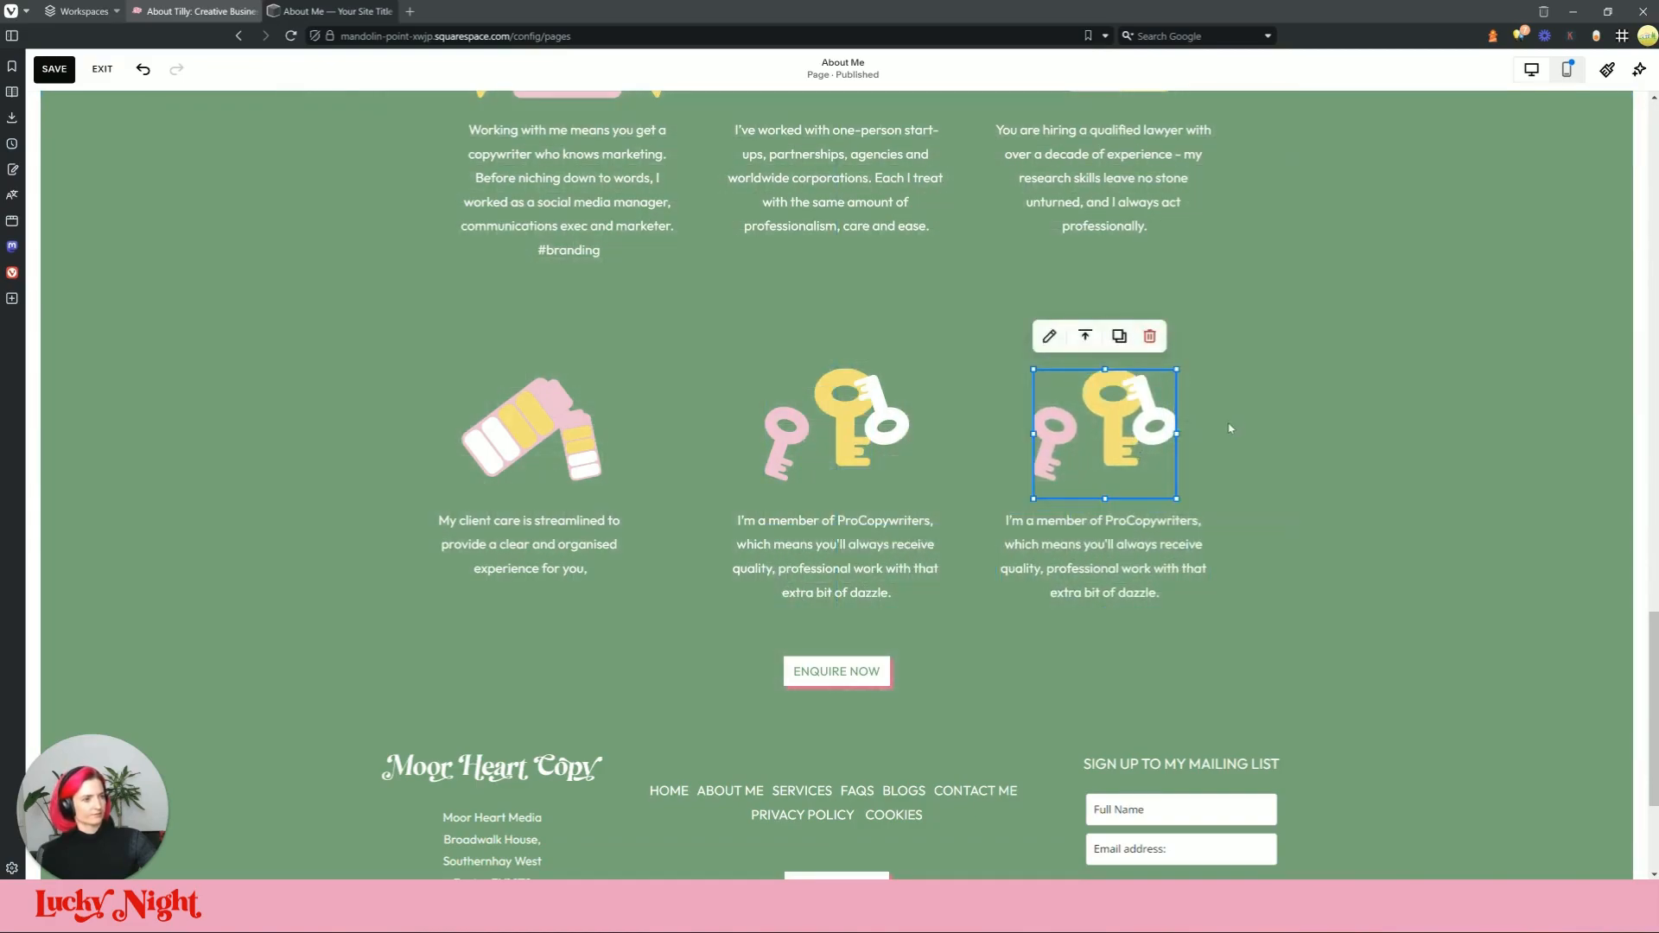
left_click(1238, 430)
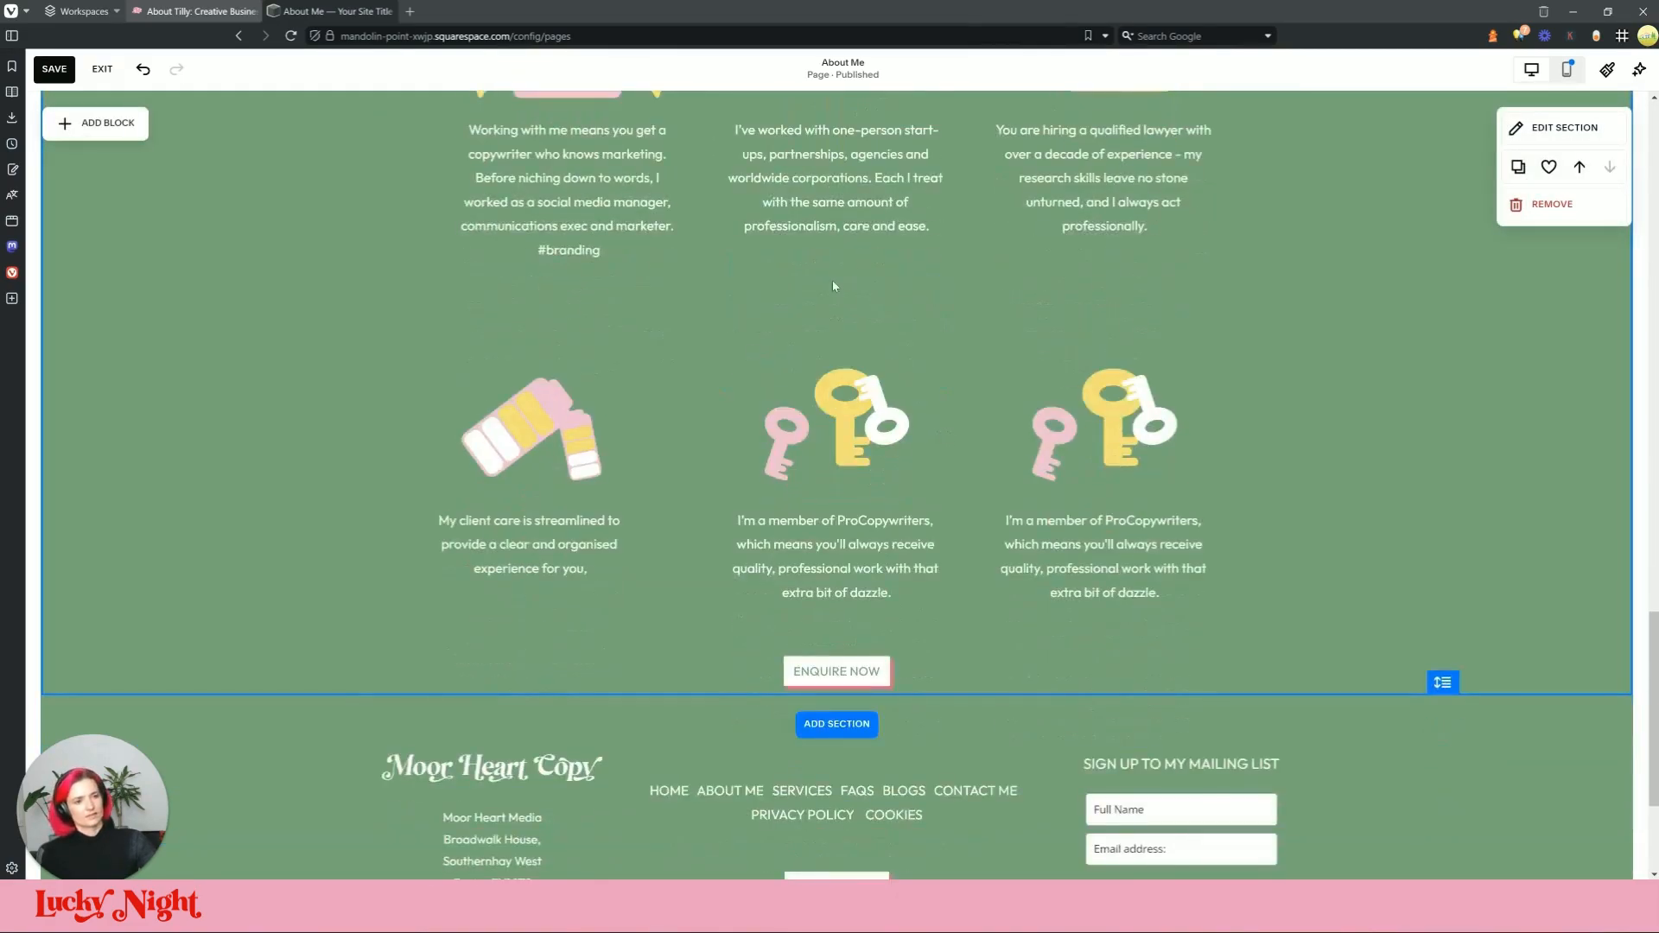
Step: Paste the live site's 'I love learning…' paragraph over the duplicated ProCopywriters text
left_click(222, 10)
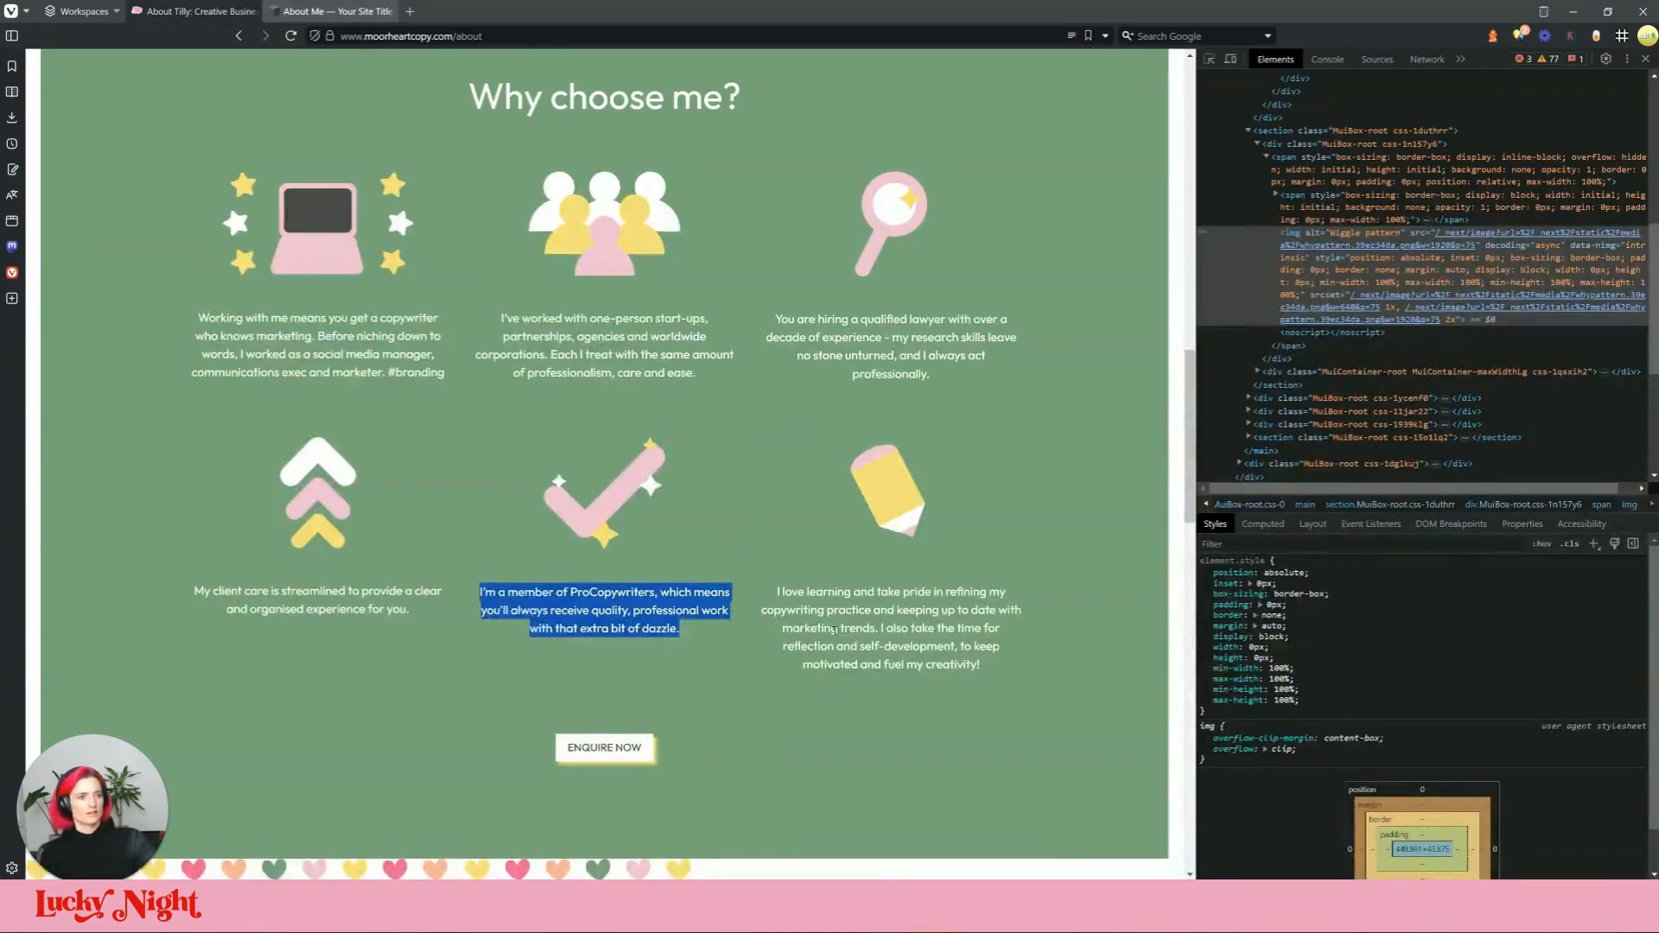
triple_click(835, 630)
key("ctrl+c")
left_click(338, 10)
left_click(1085, 553)
triple_click(1085, 554)
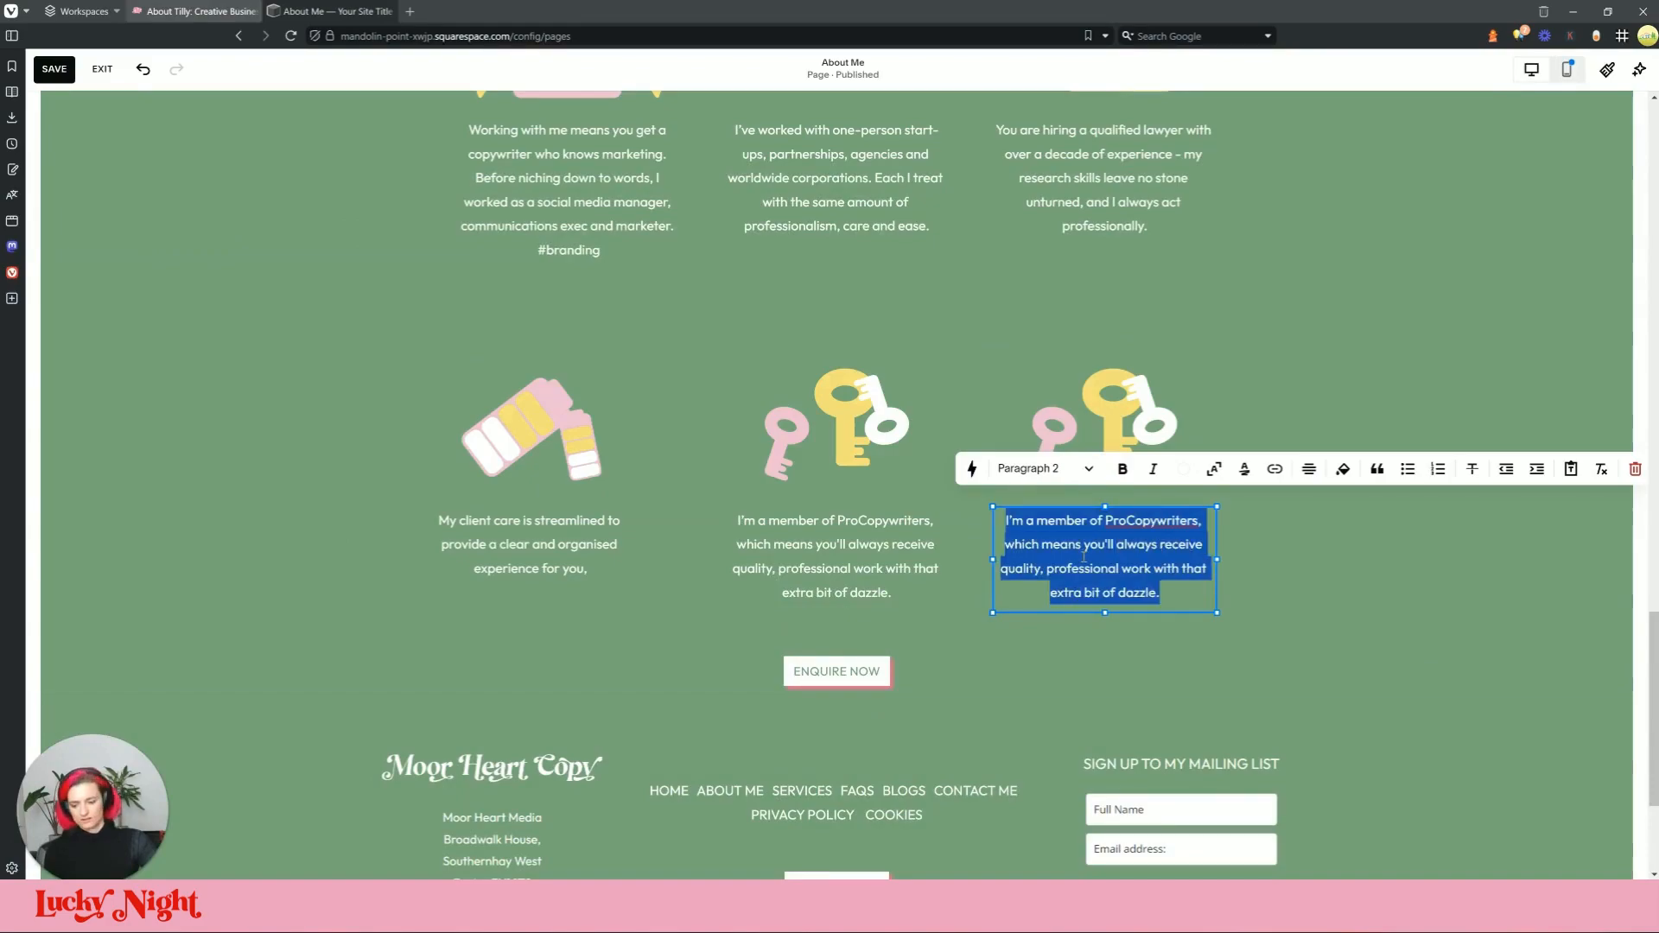
key("ctrl+v")
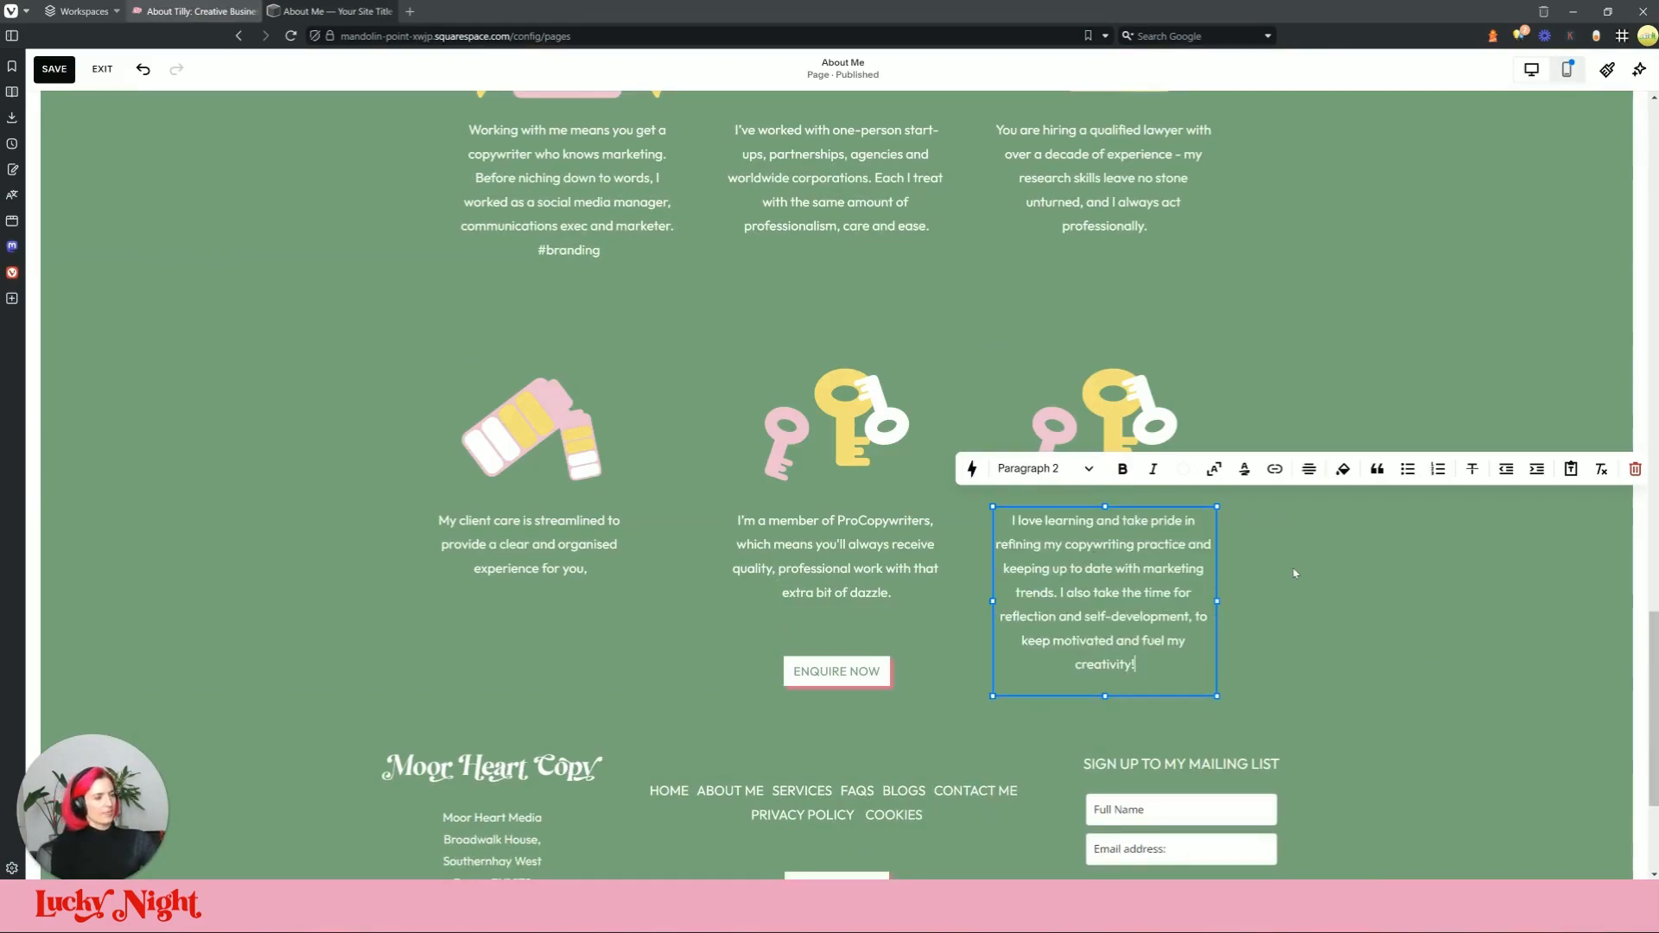
left_click(1293, 571)
scroll(846, 279, "up", 5)
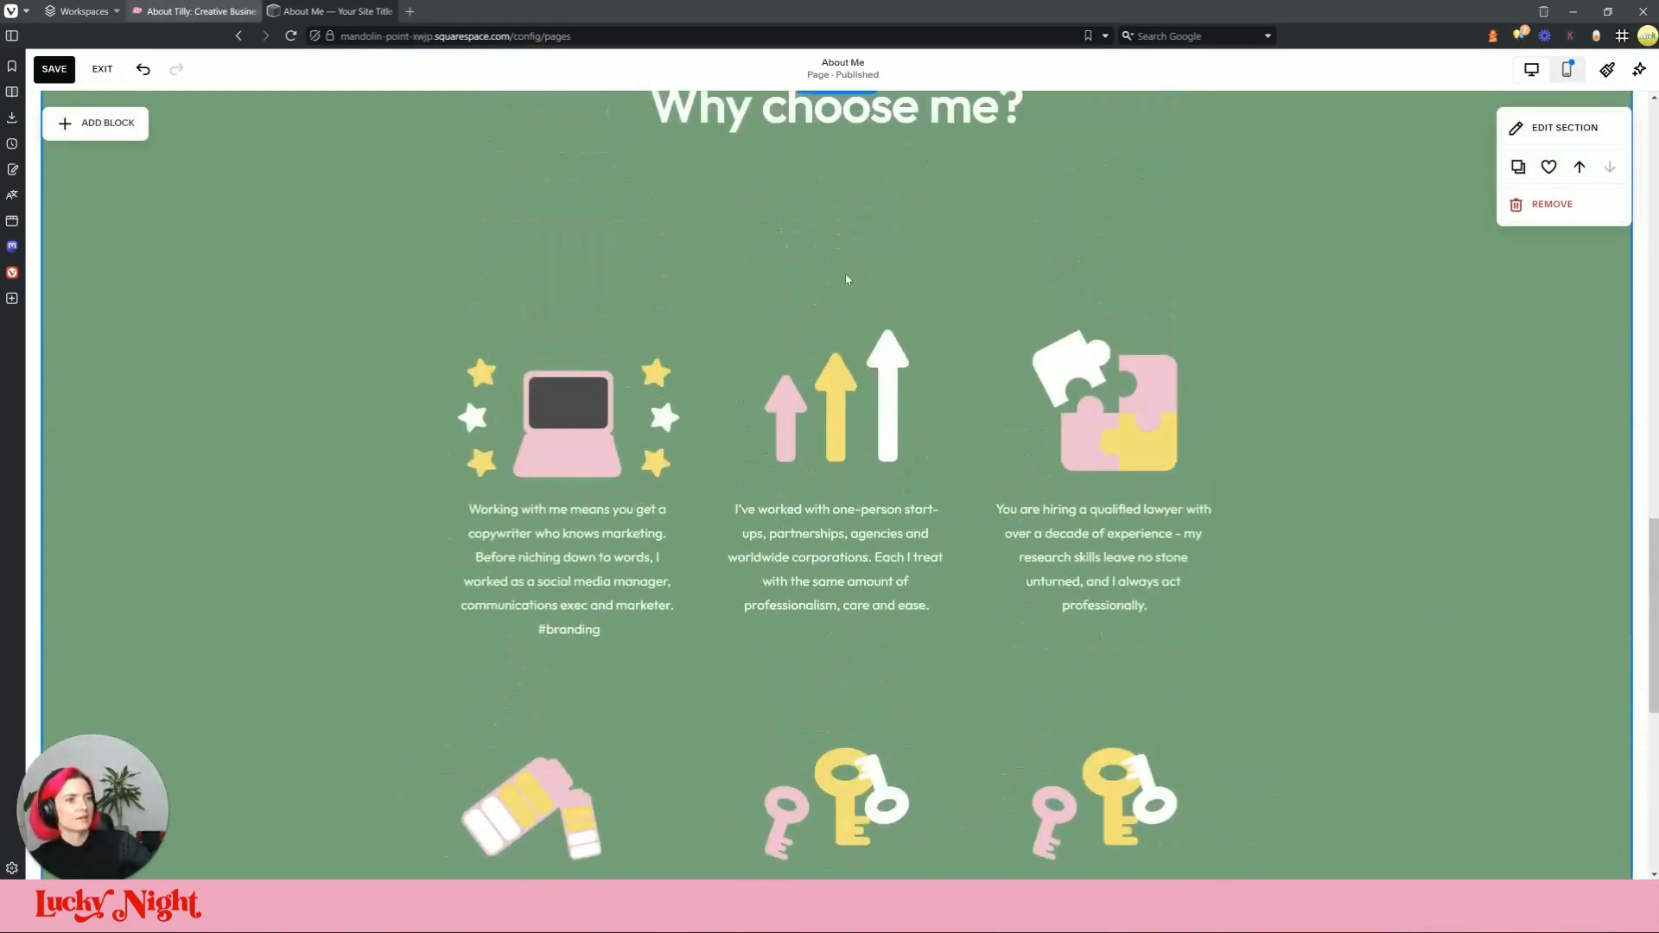
Step: Locate the people icon in DevTools on the live About page and copy its SVG code
left_click(177, 7)
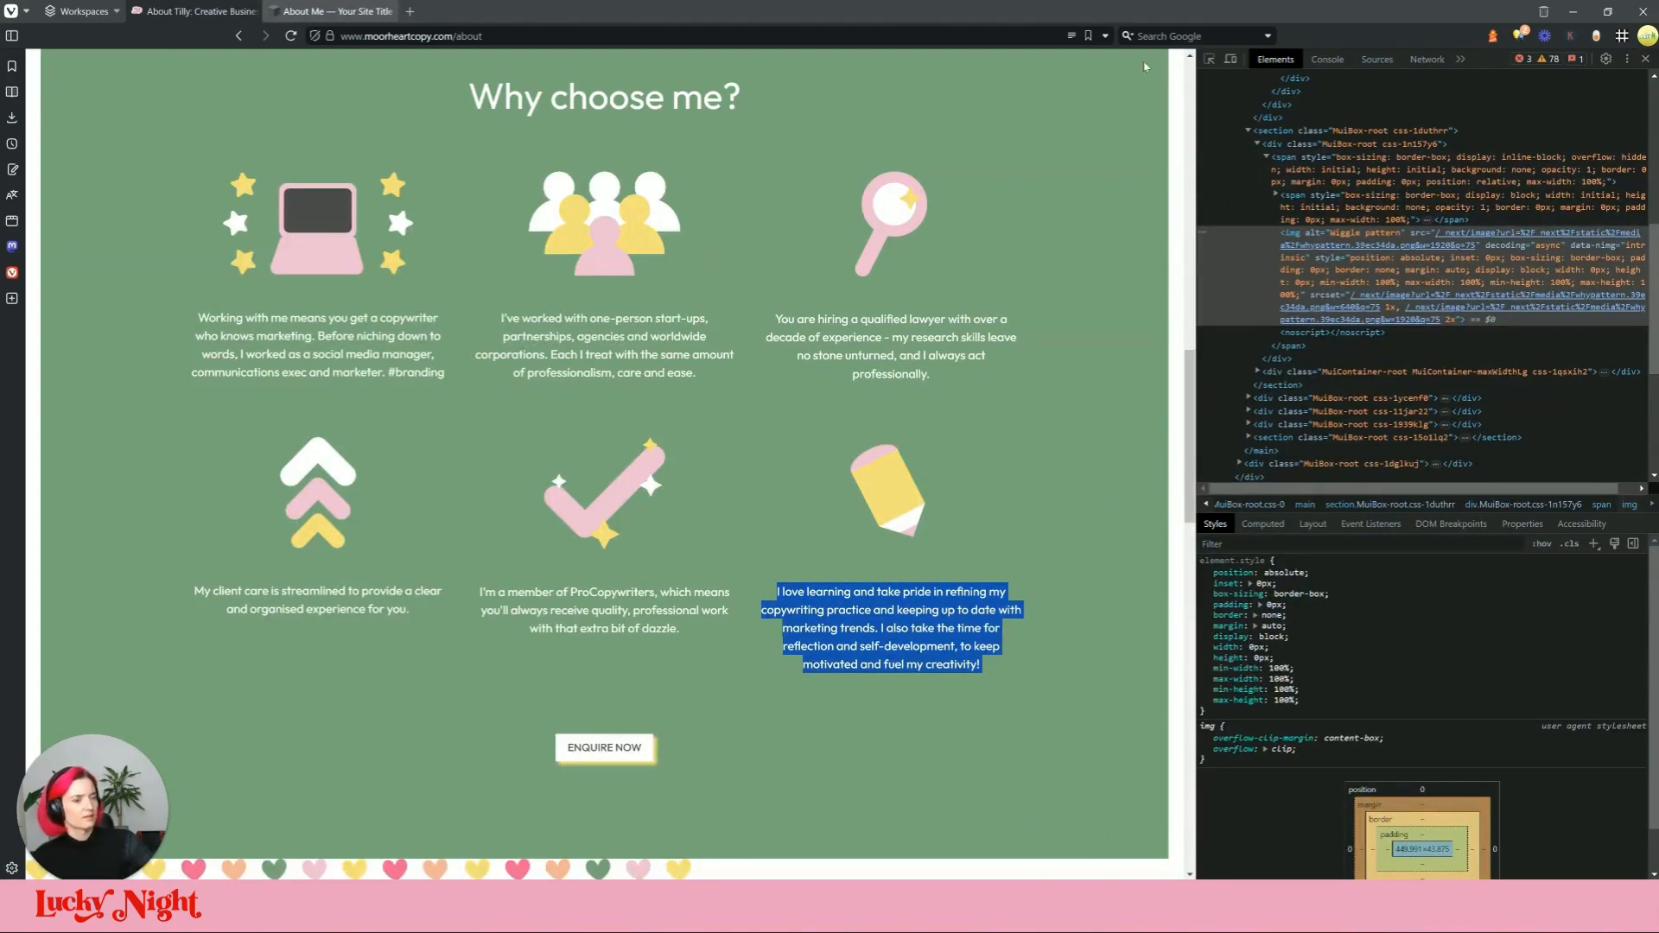
left_click(1210, 60)
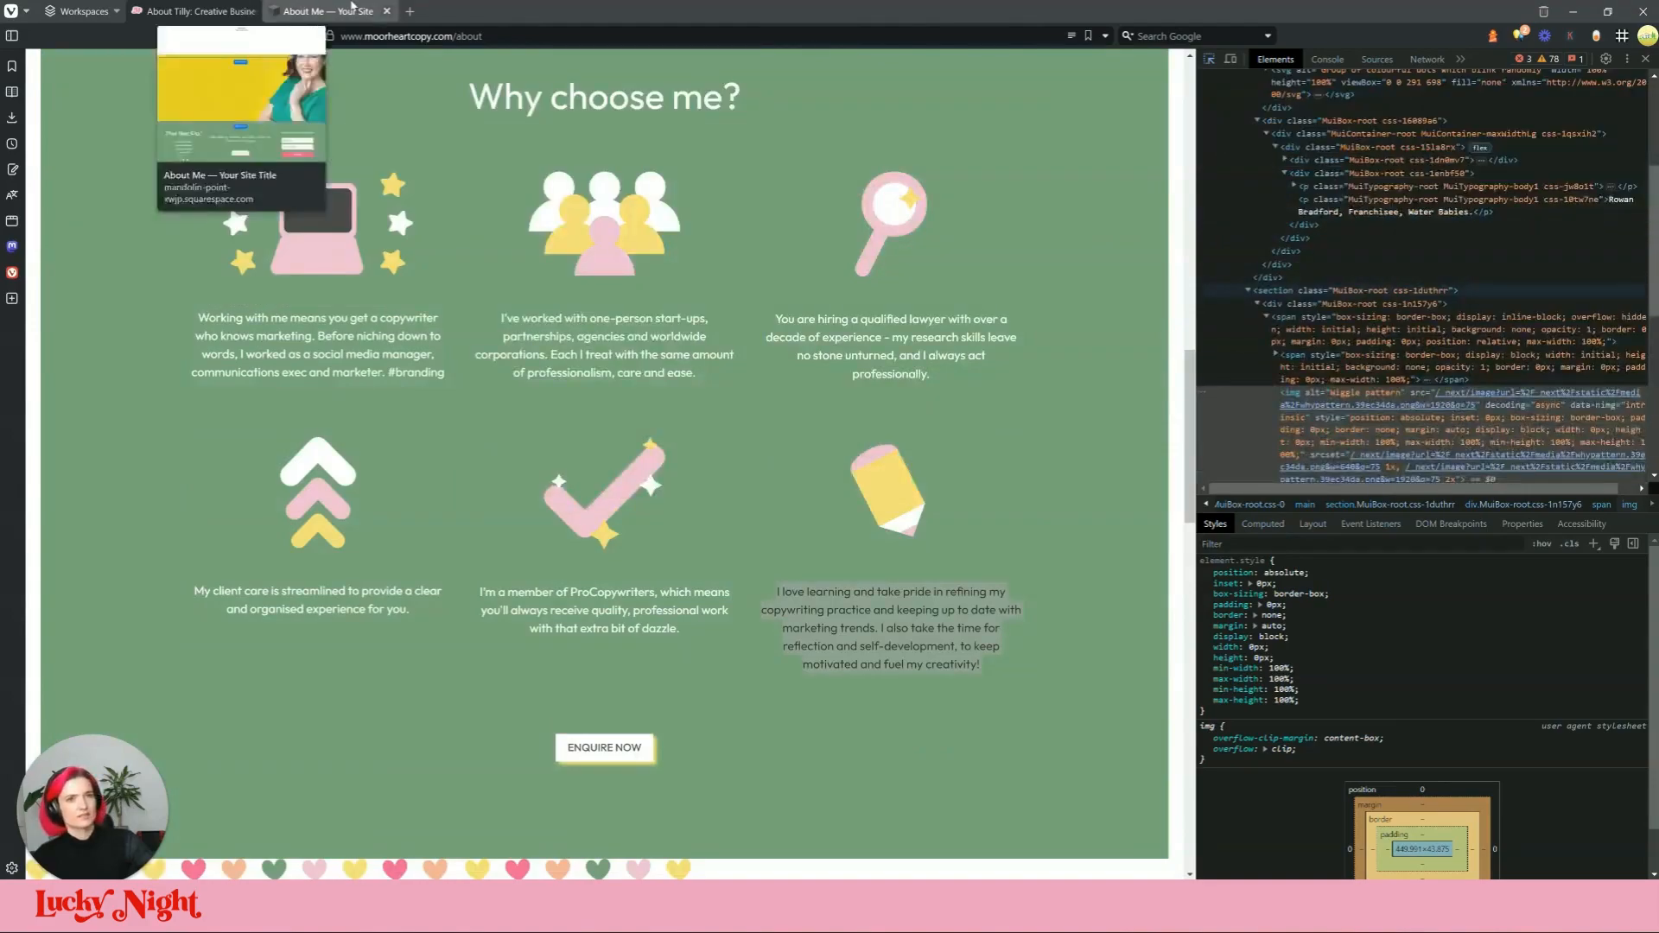
left_click(648, 216)
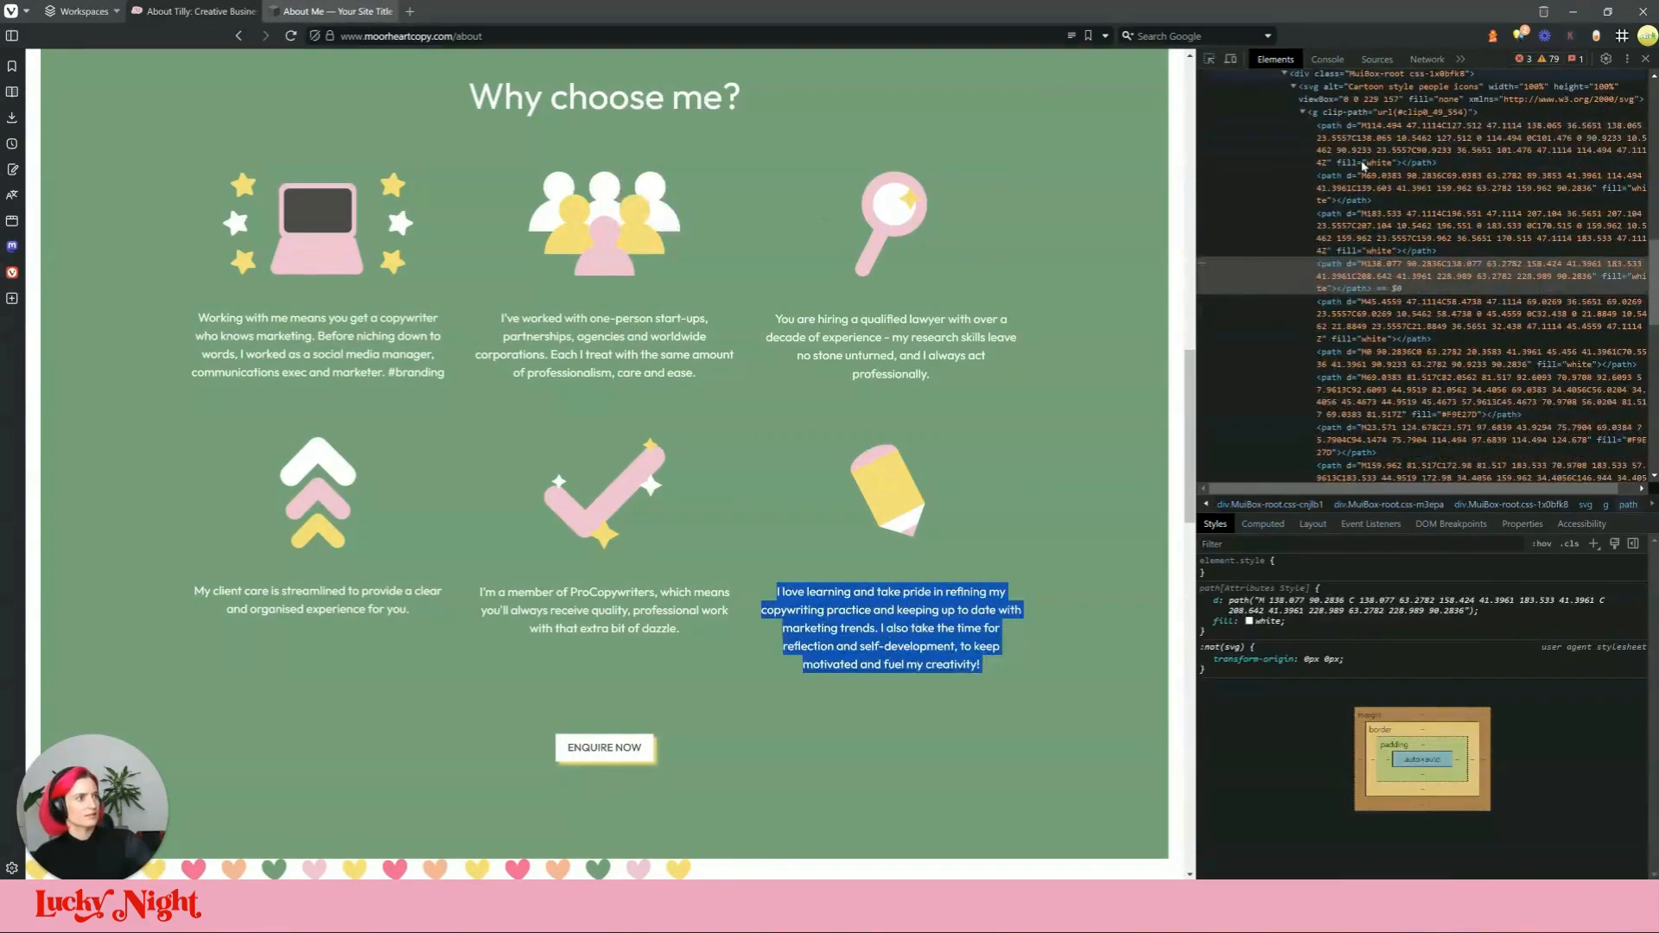
scroll(1486, 371, "up", 2)
scroll(1425, 329, "down", 1)
double_click(1412, 314)
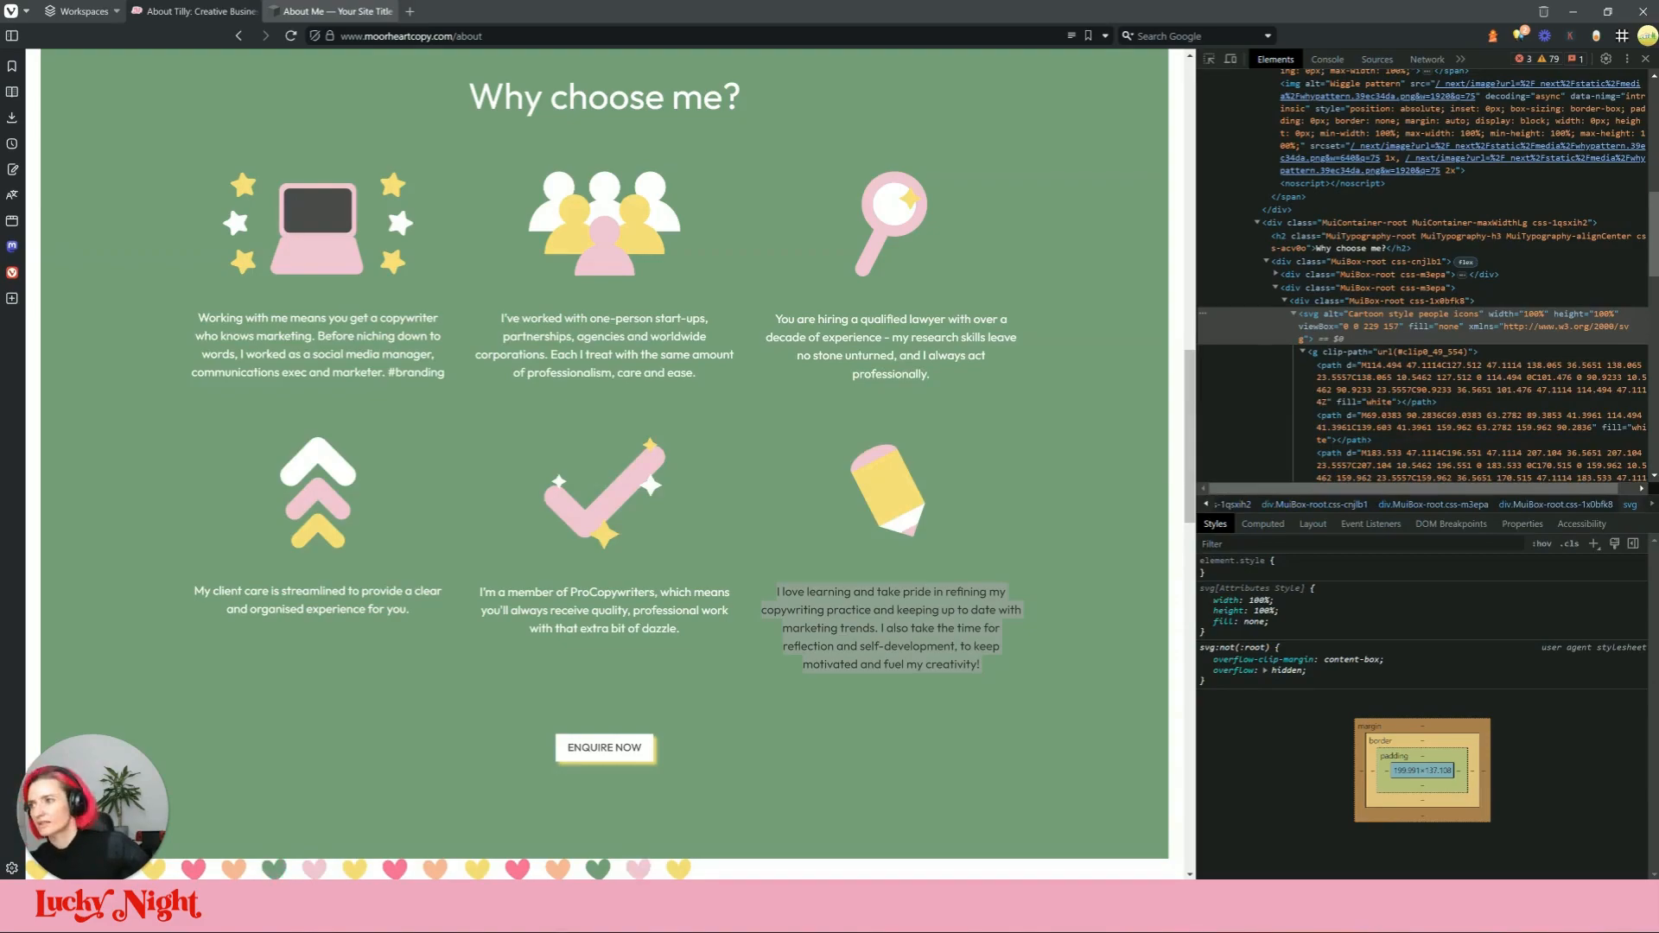
left_click(328, 12)
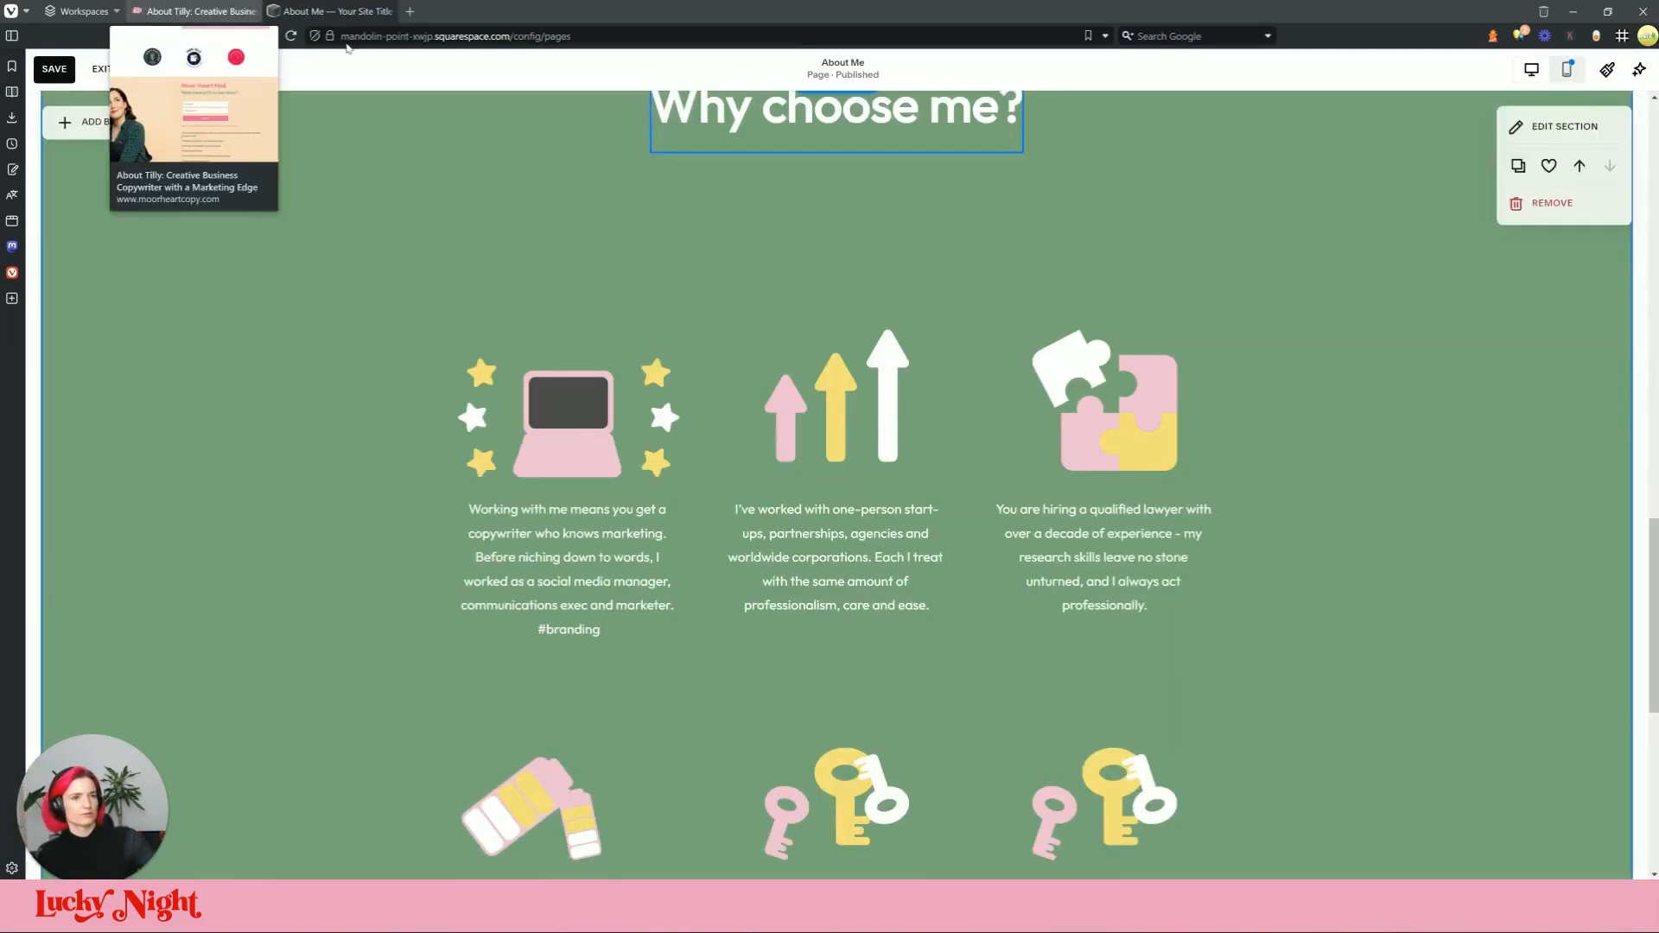
left_click(172, 12)
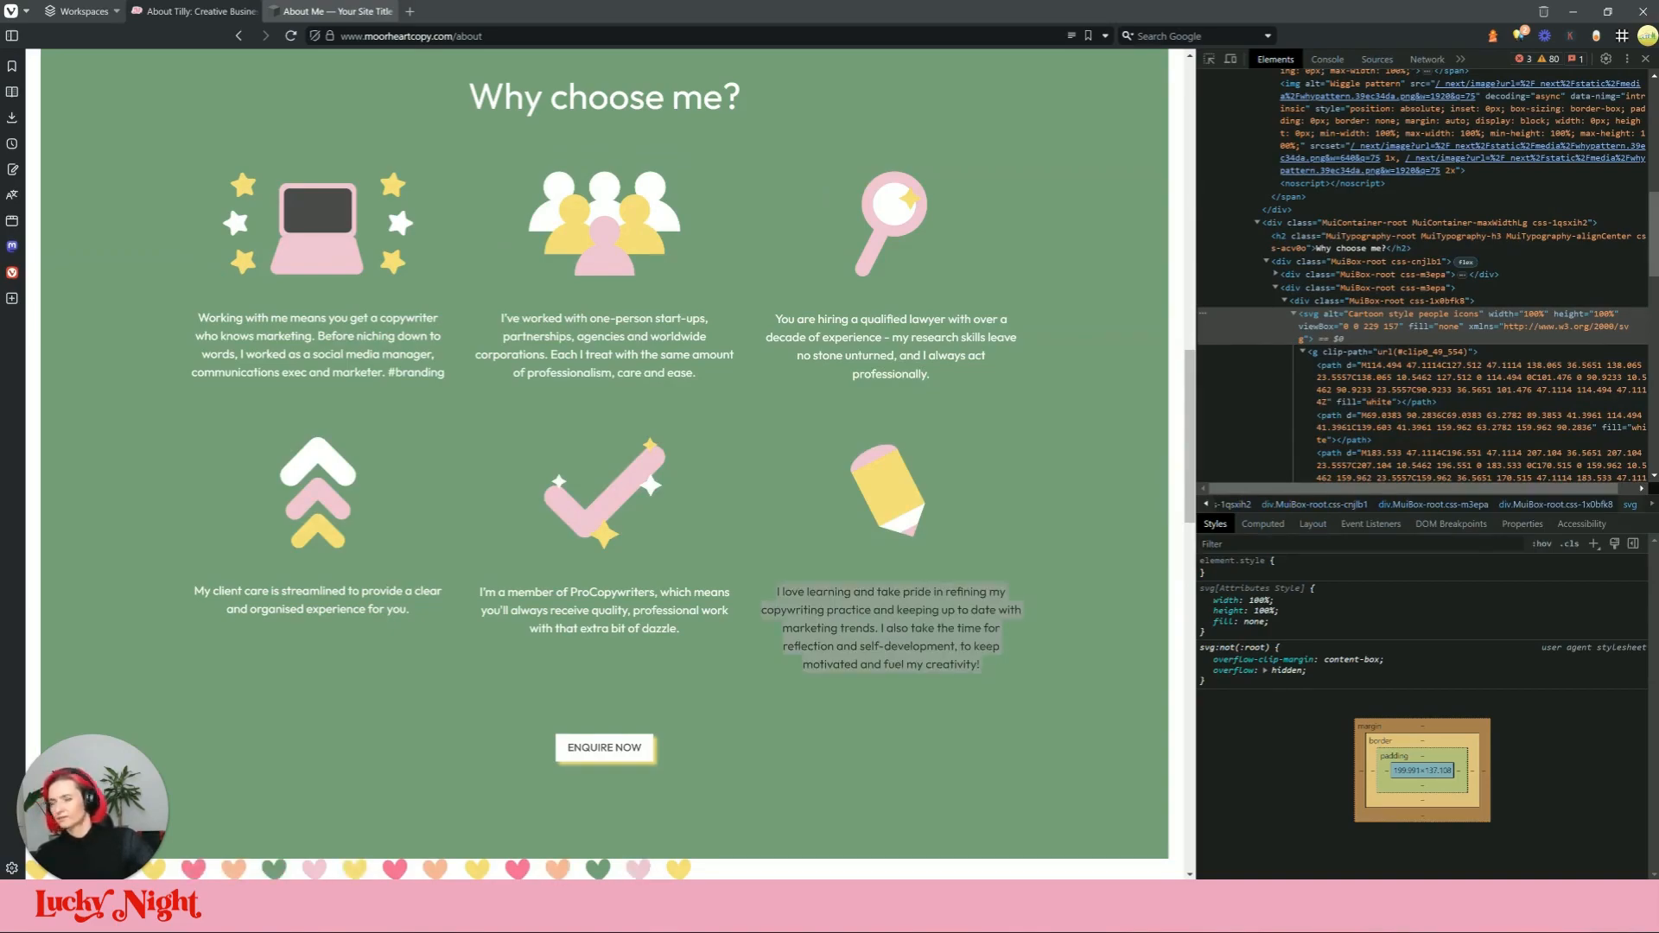
key("ctrl+Tab")
Step: Paste the people SVG over the arrows code block and move it and its text down one row
left_click(796, 384)
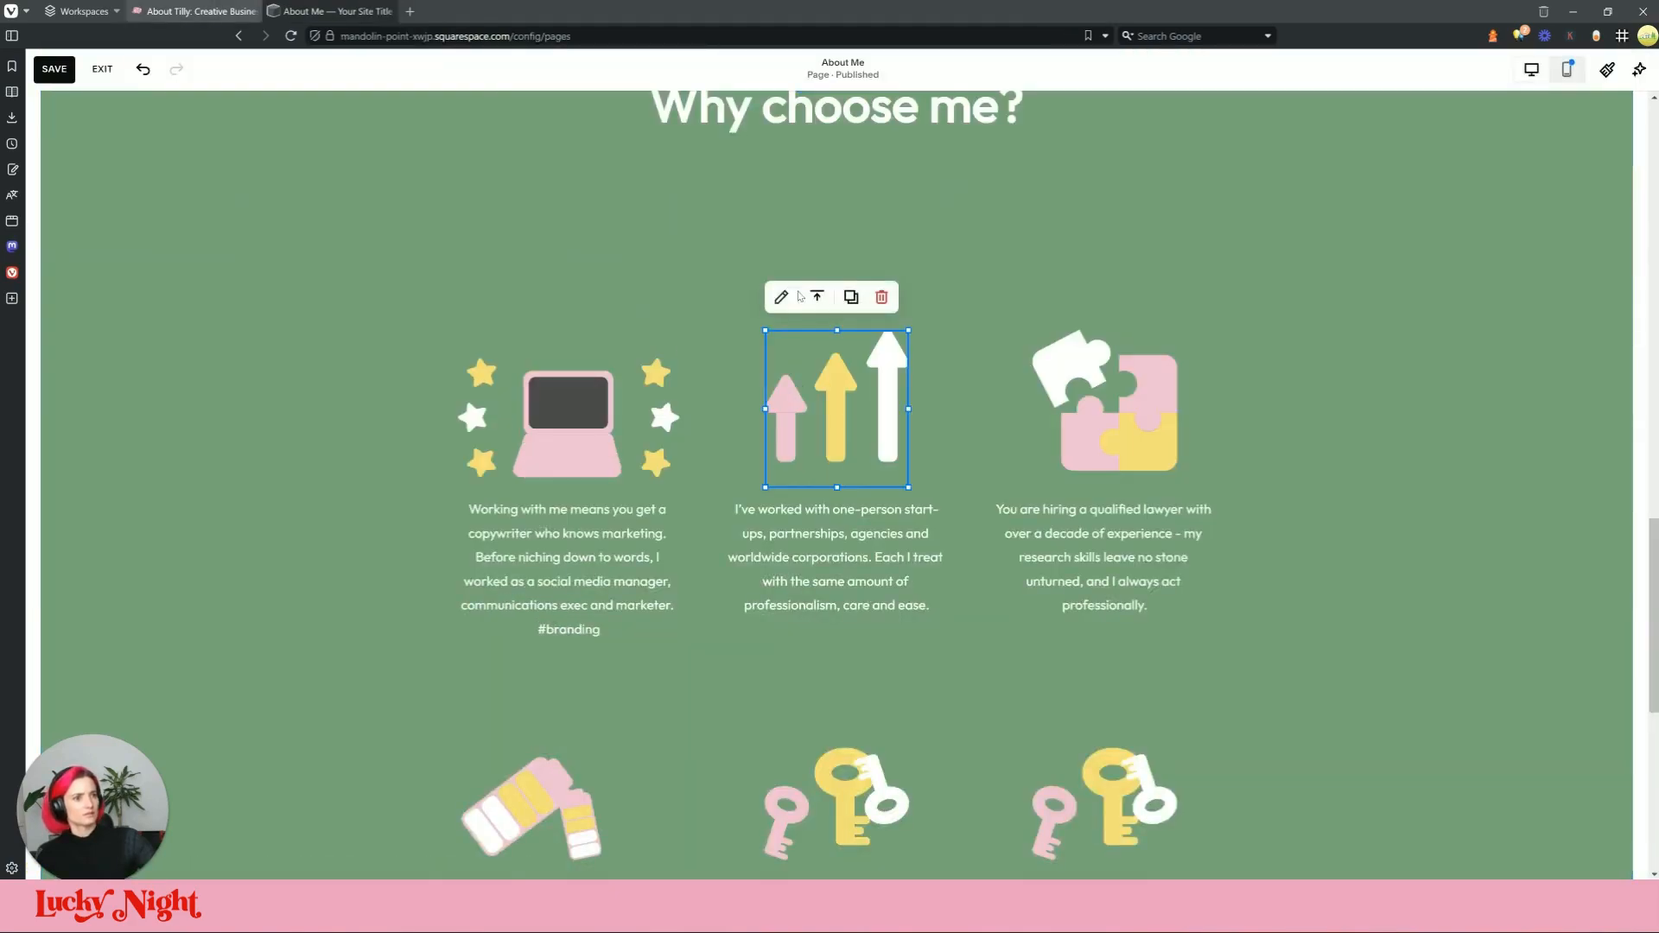
left_click(791, 300)
left_click(1092, 593)
key("ctrl+a")
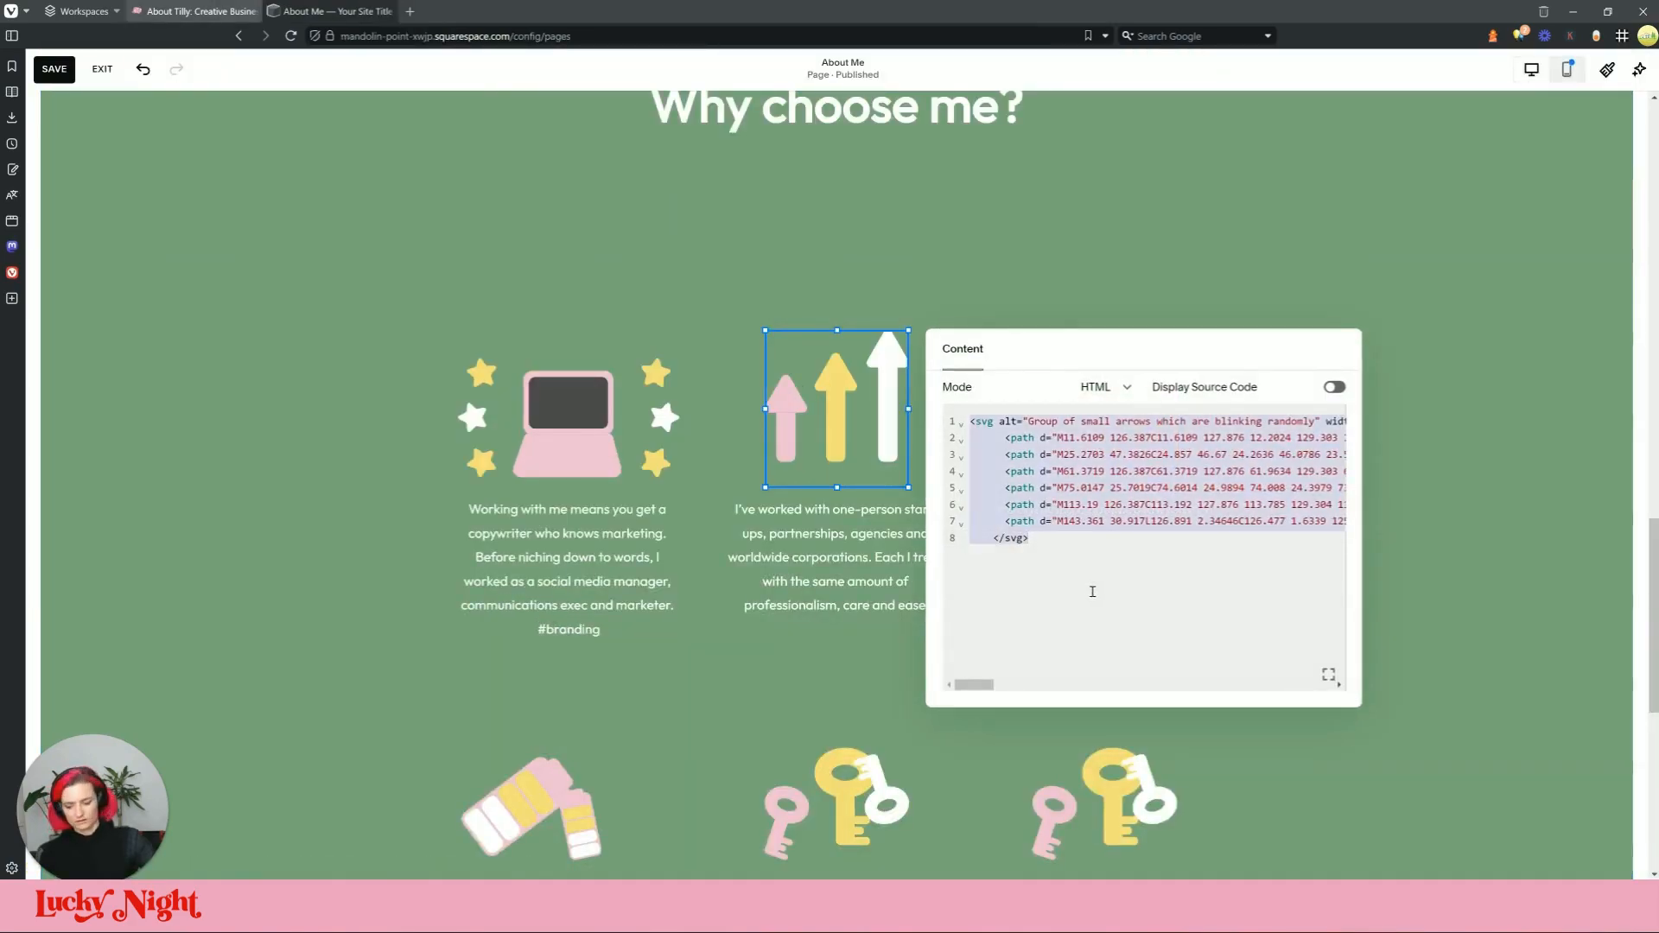
key("ctrl+v")
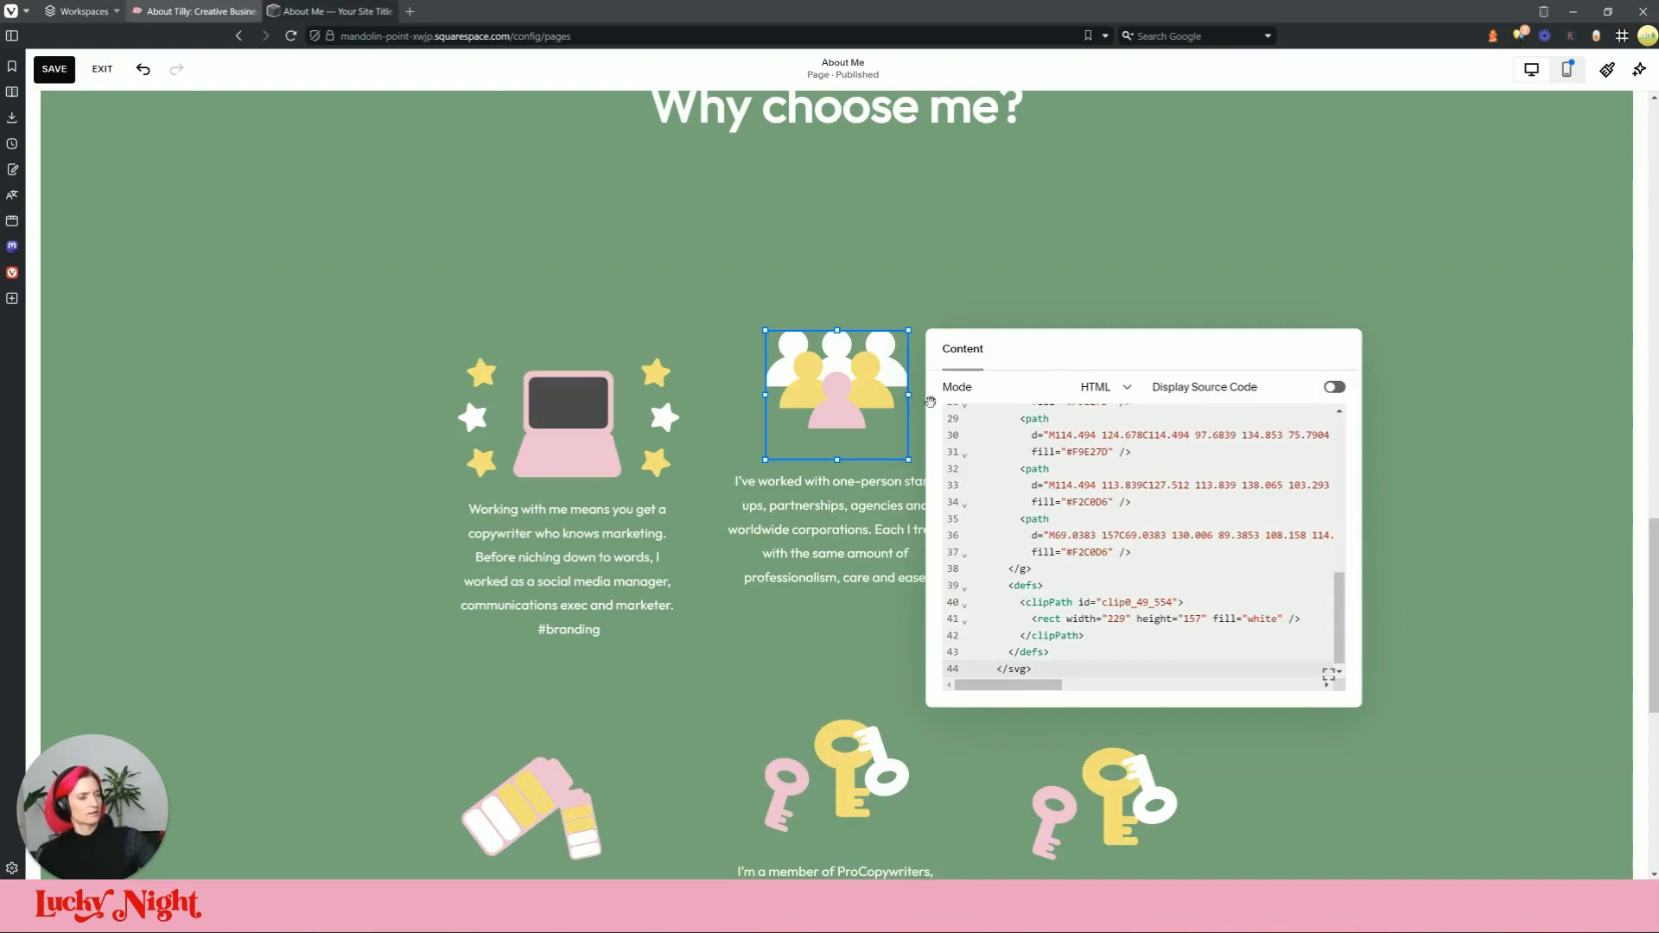
left_click(662, 291)
left_click_drag(860, 507, 860, 534)
left_click_drag(854, 431, 858, 458)
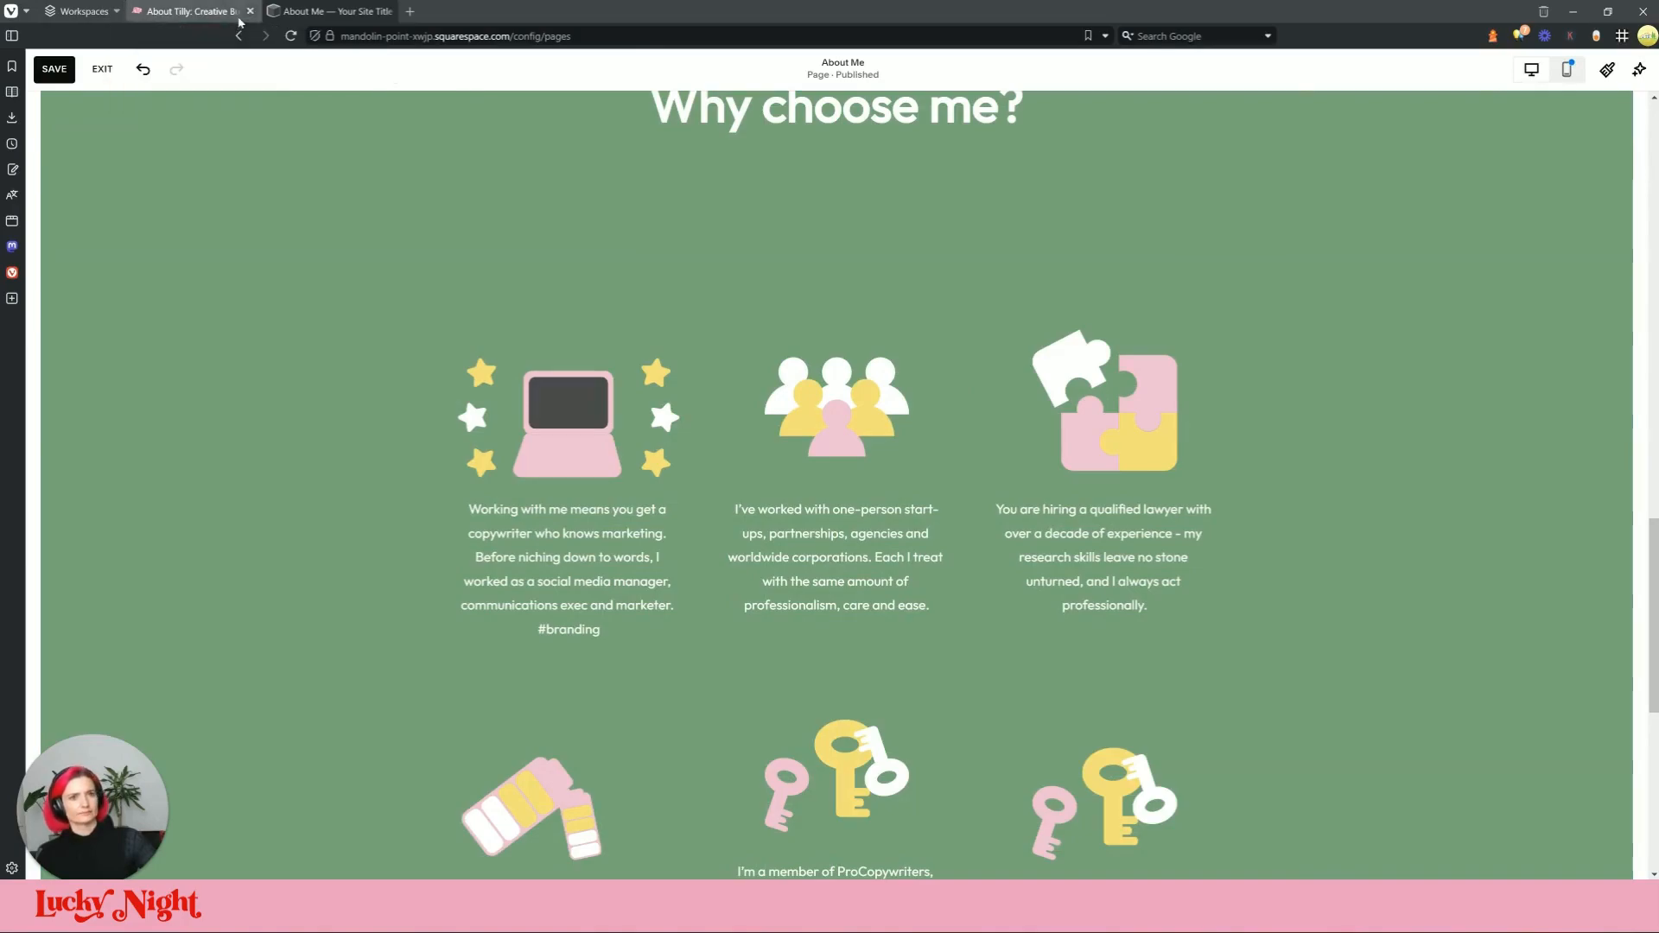
Step: Pick the magnifying-glass icon in DevTools on the live page and copy its SVG element
left_click(173, 11)
left_click(372, 10)
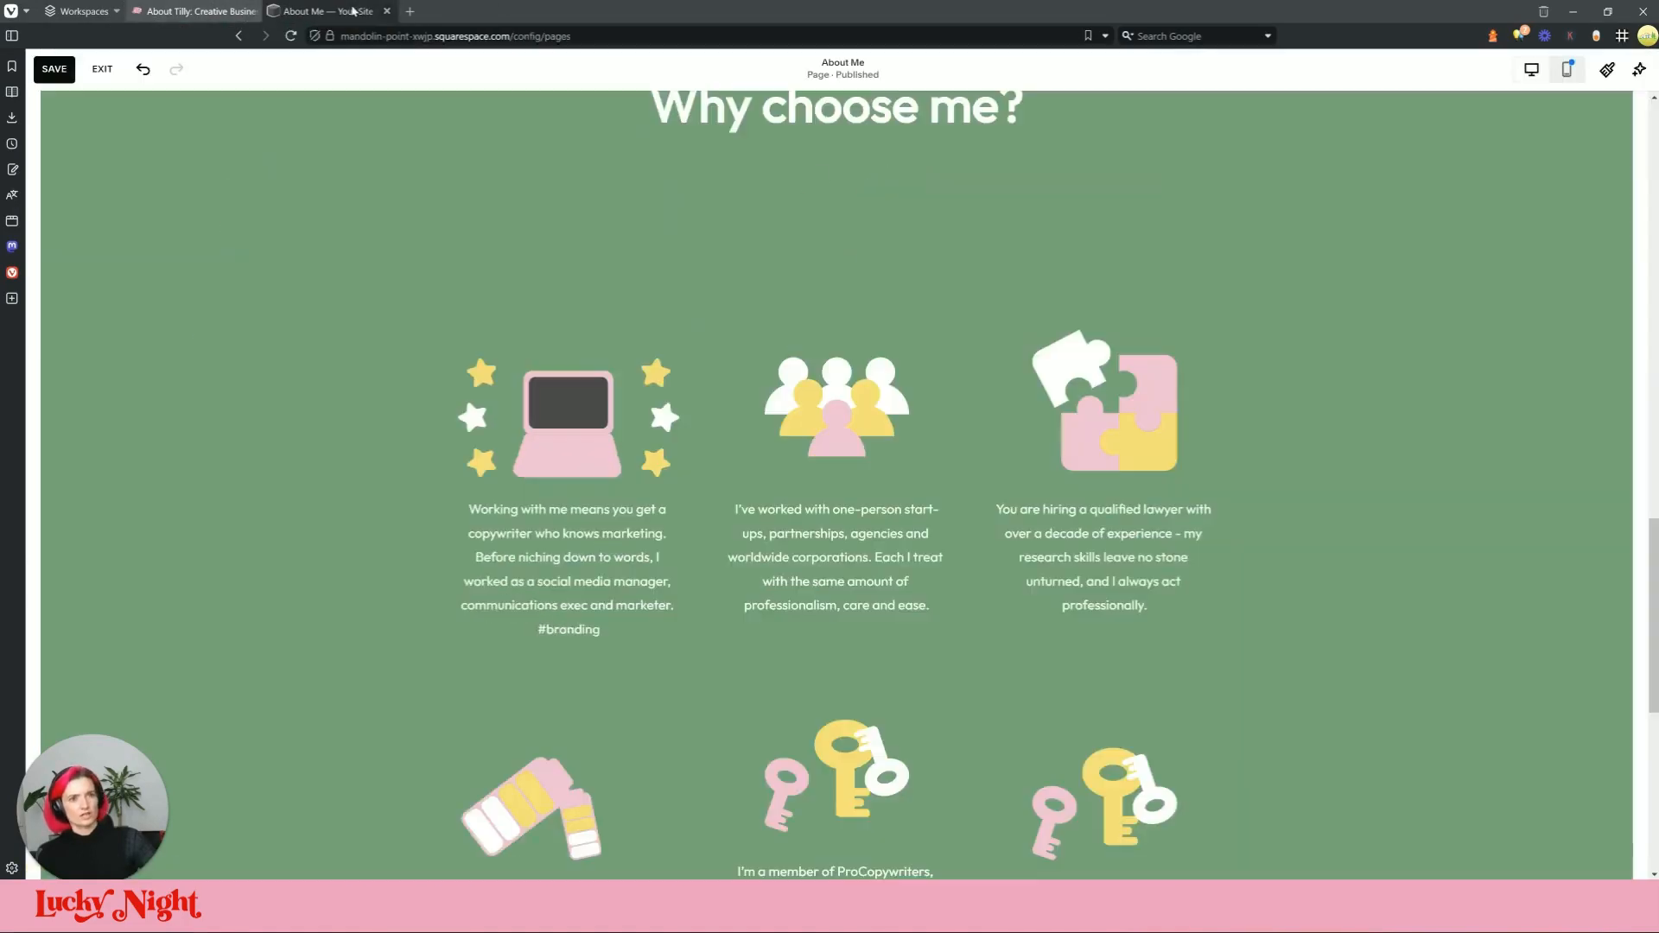
left_click(358, 13)
left_click(358, 13)
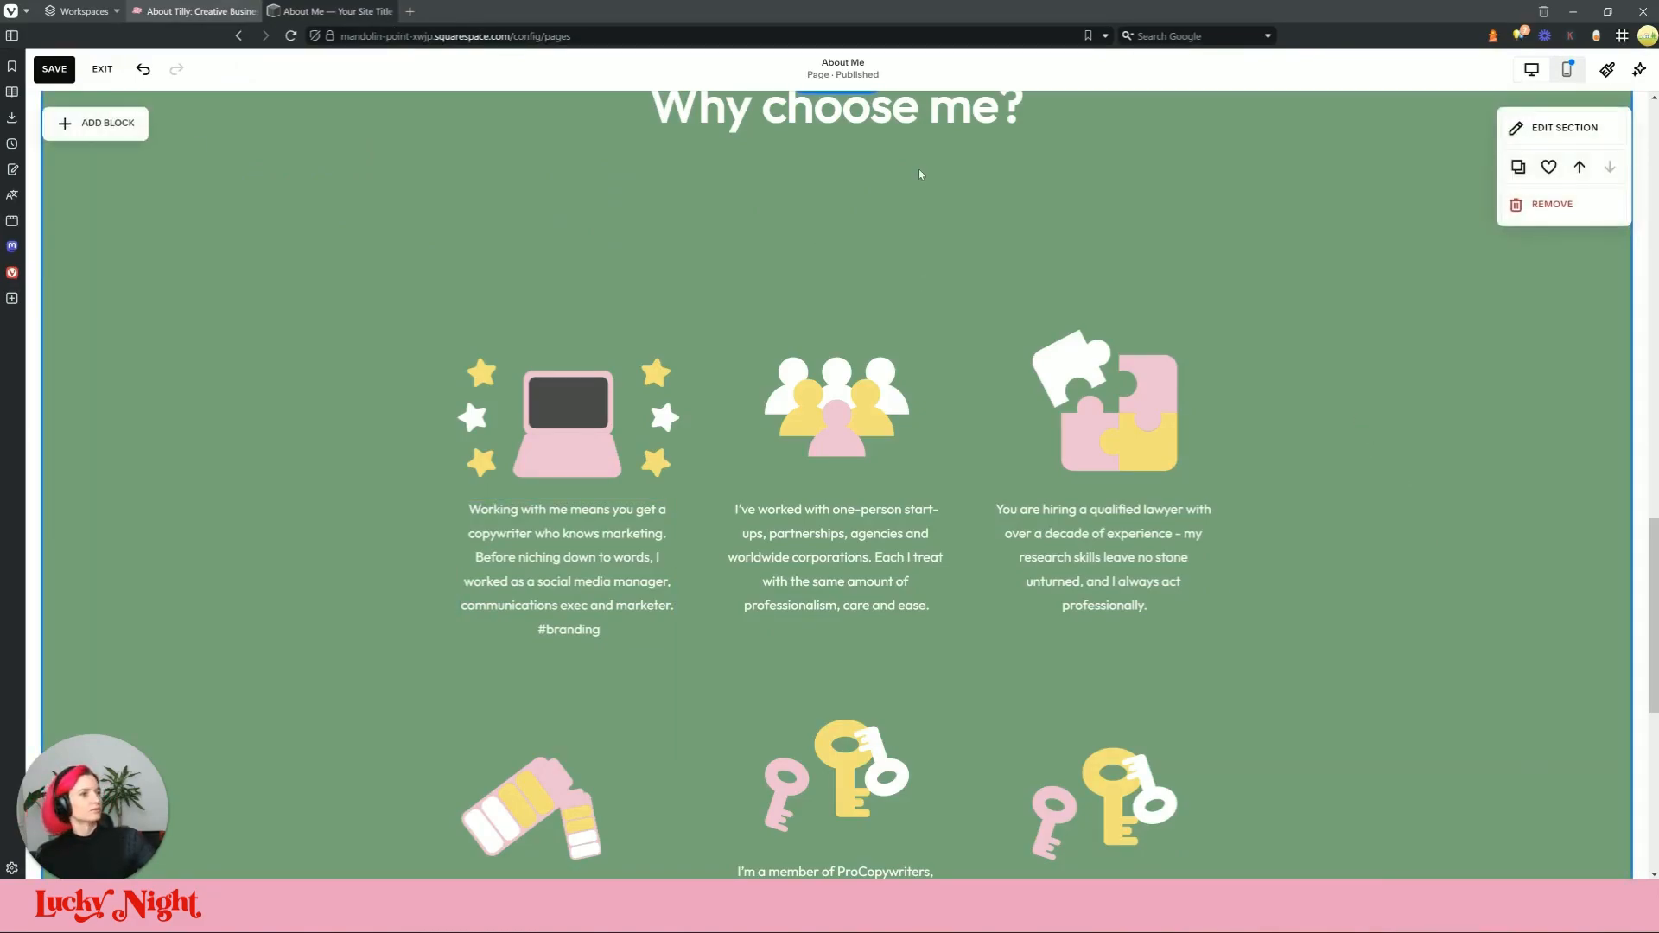
left_click(185, 12)
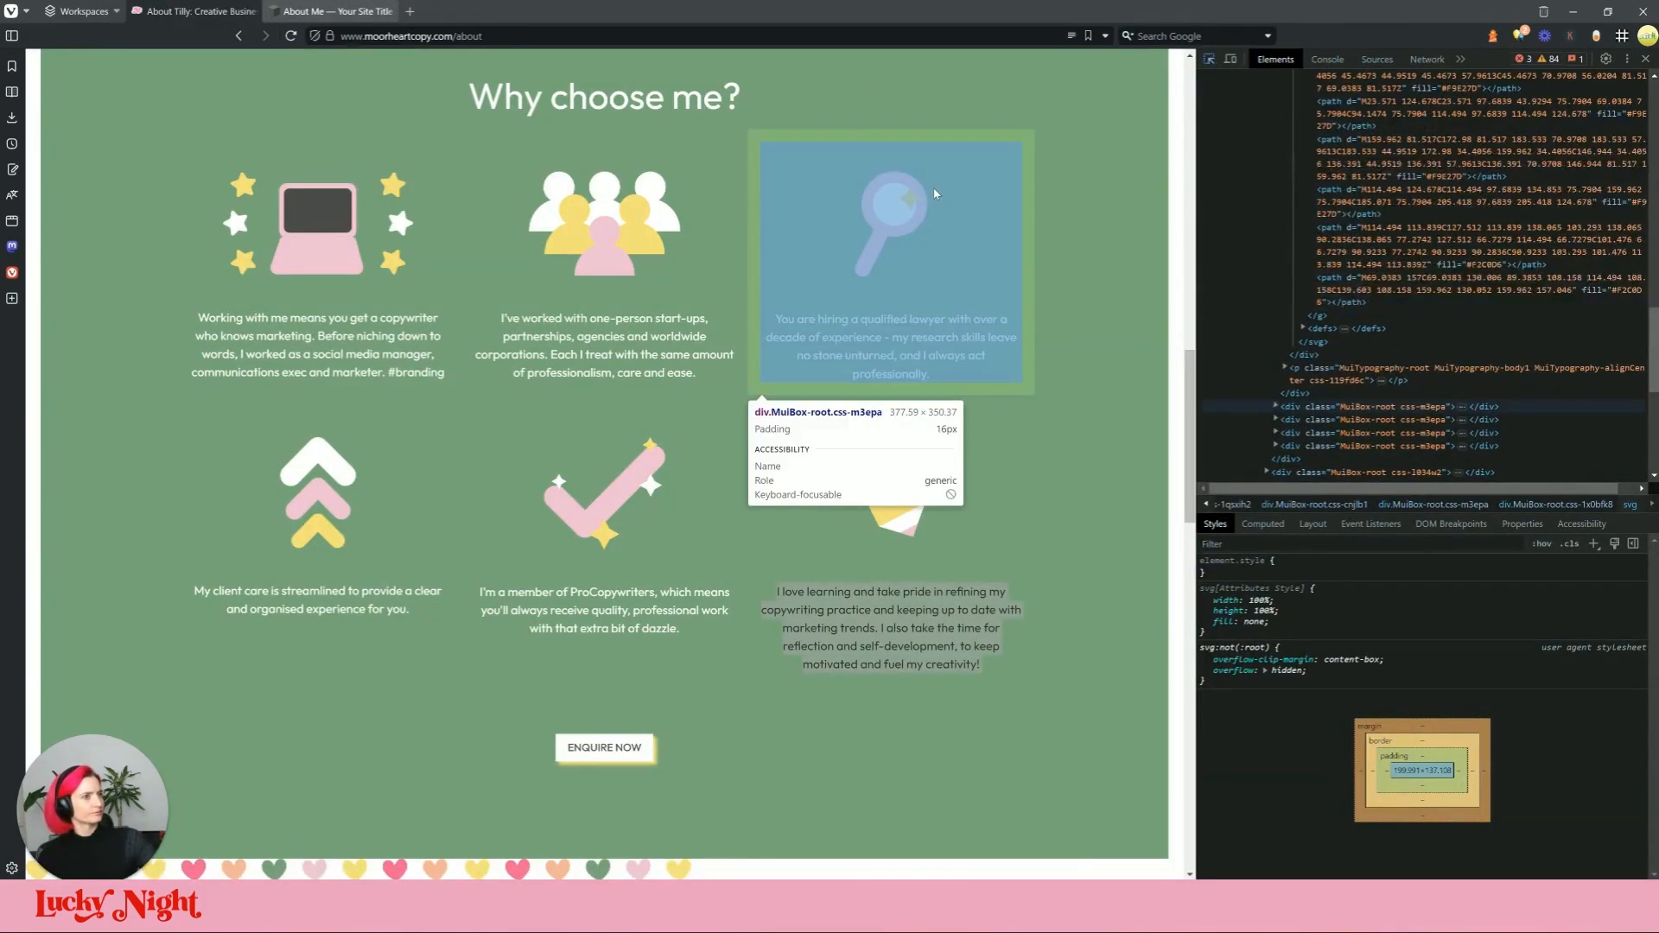
left_click(884, 216)
left_click(1412, 221)
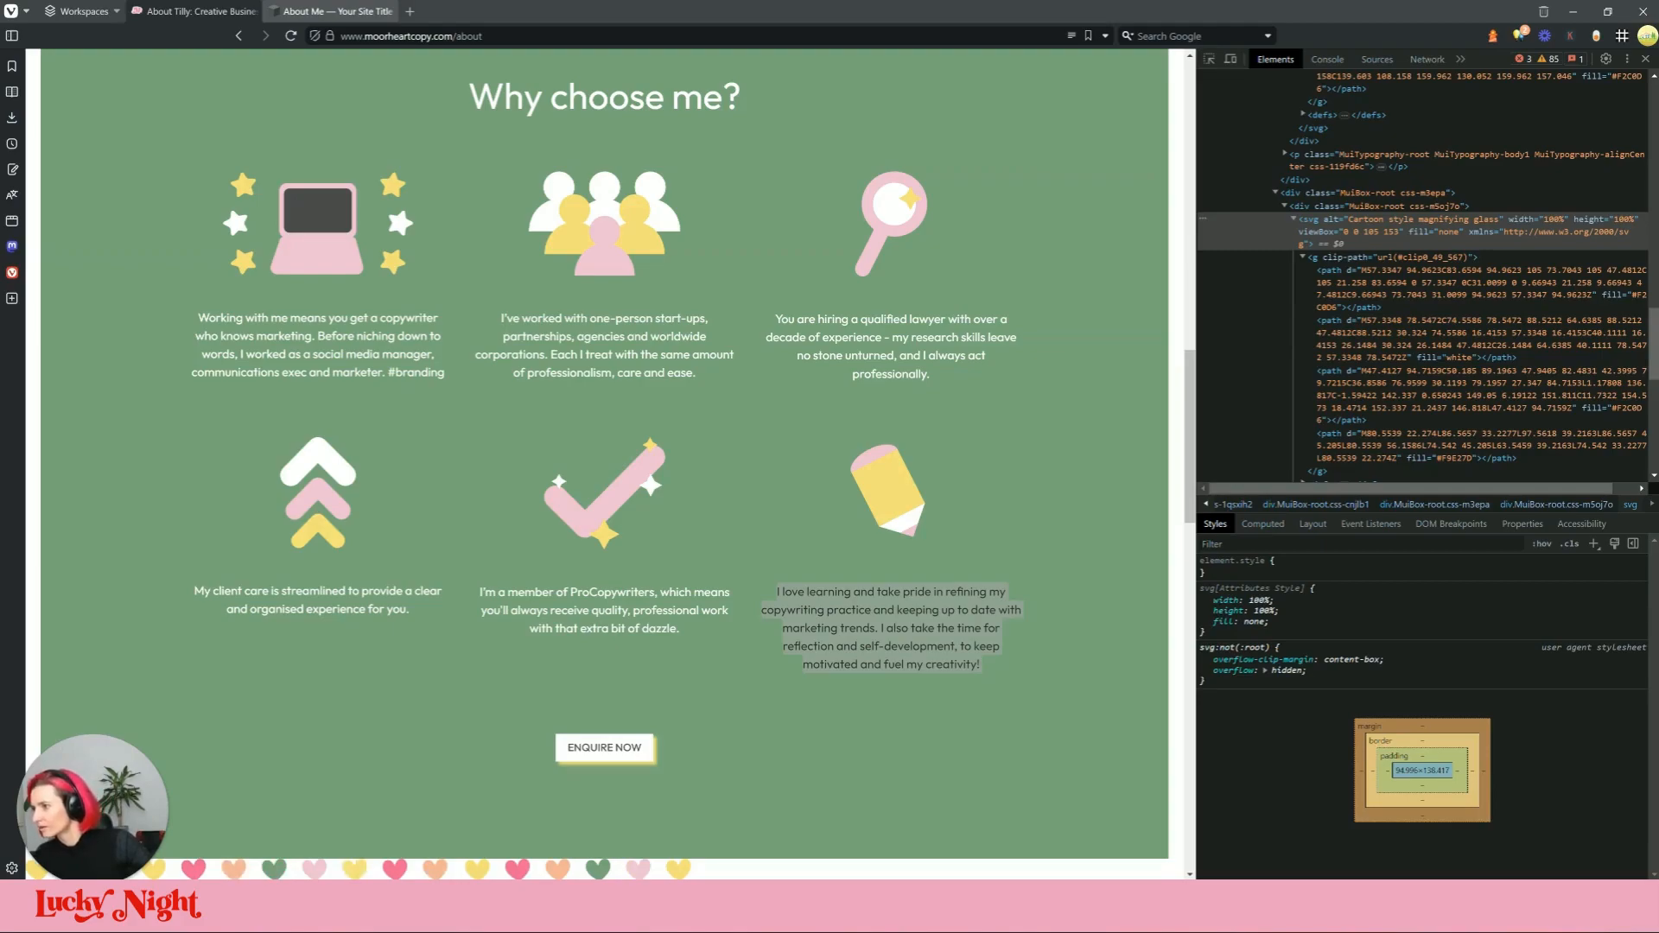
left_click(961, 221)
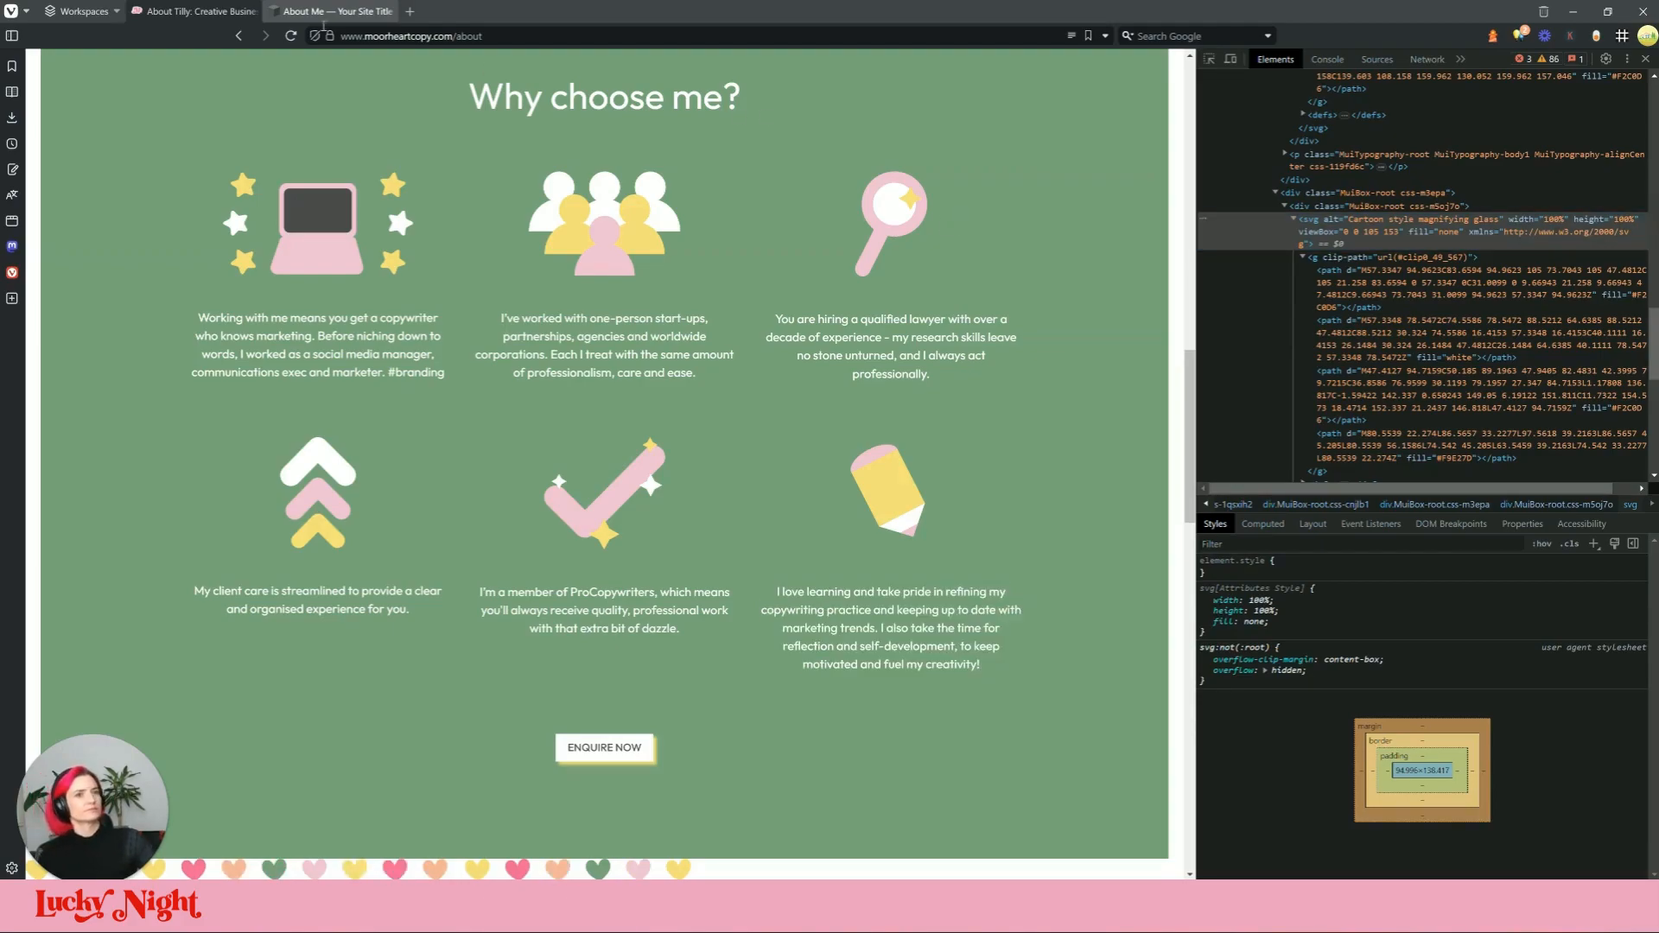
Step: Paste the magnifying-glass SVG over the puzzle illustration's code
left_click(333, 13)
left_click(1131, 399)
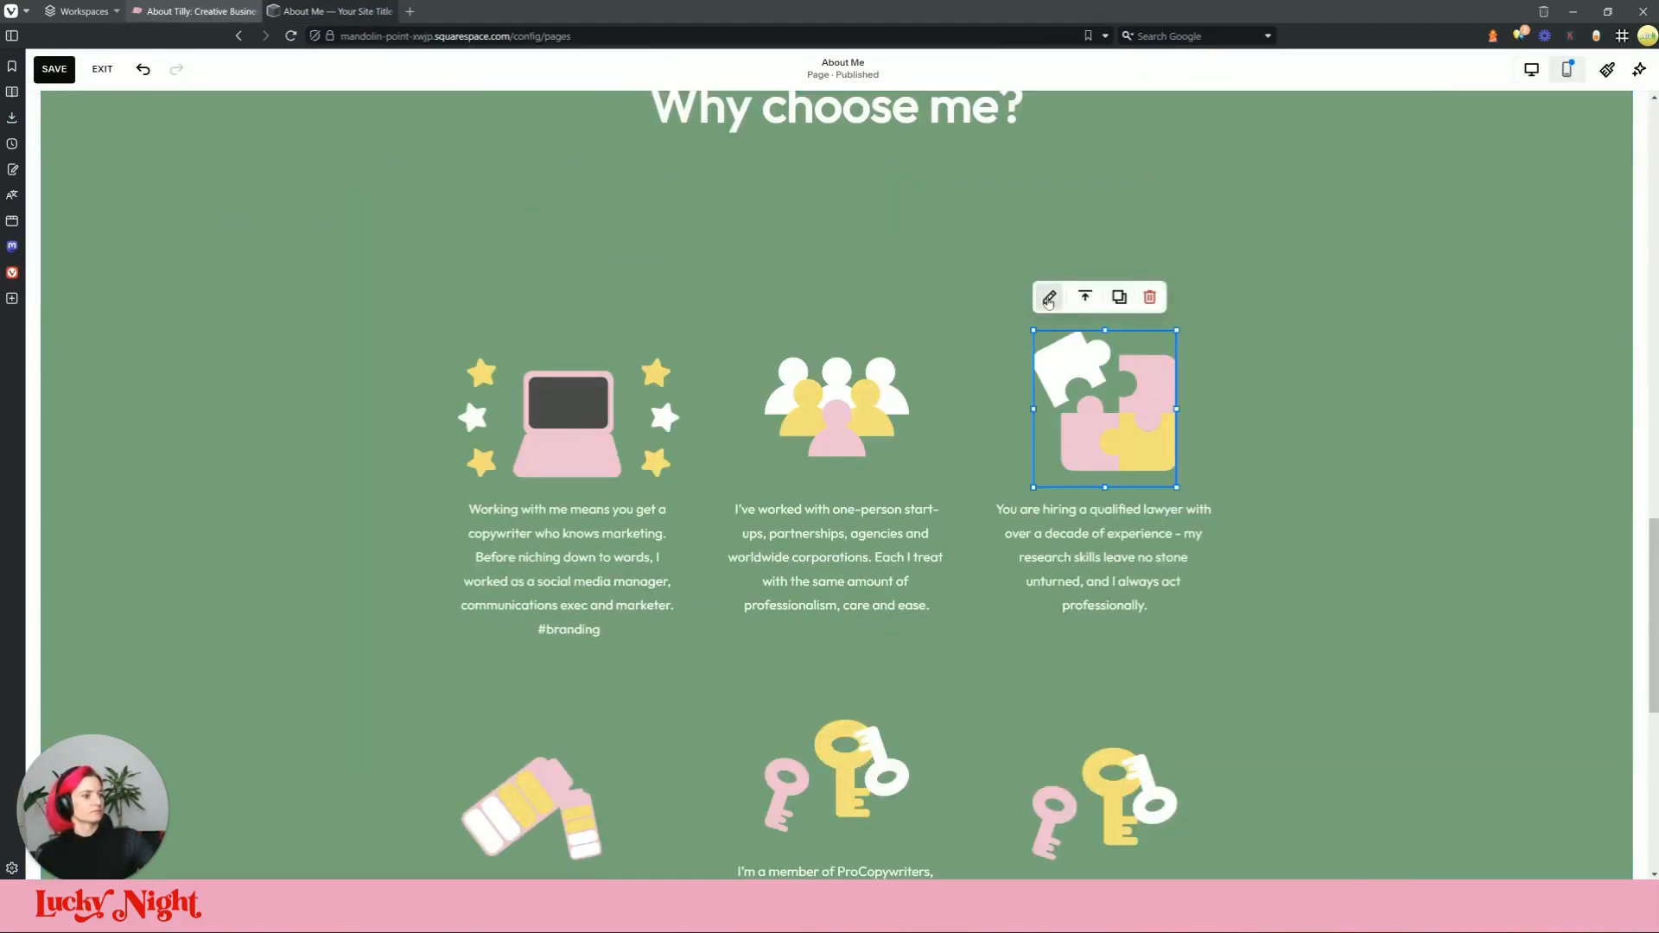
left_click(1049, 297)
left_click(1368, 458)
key("ctrl+a")
key("ctrl+v")
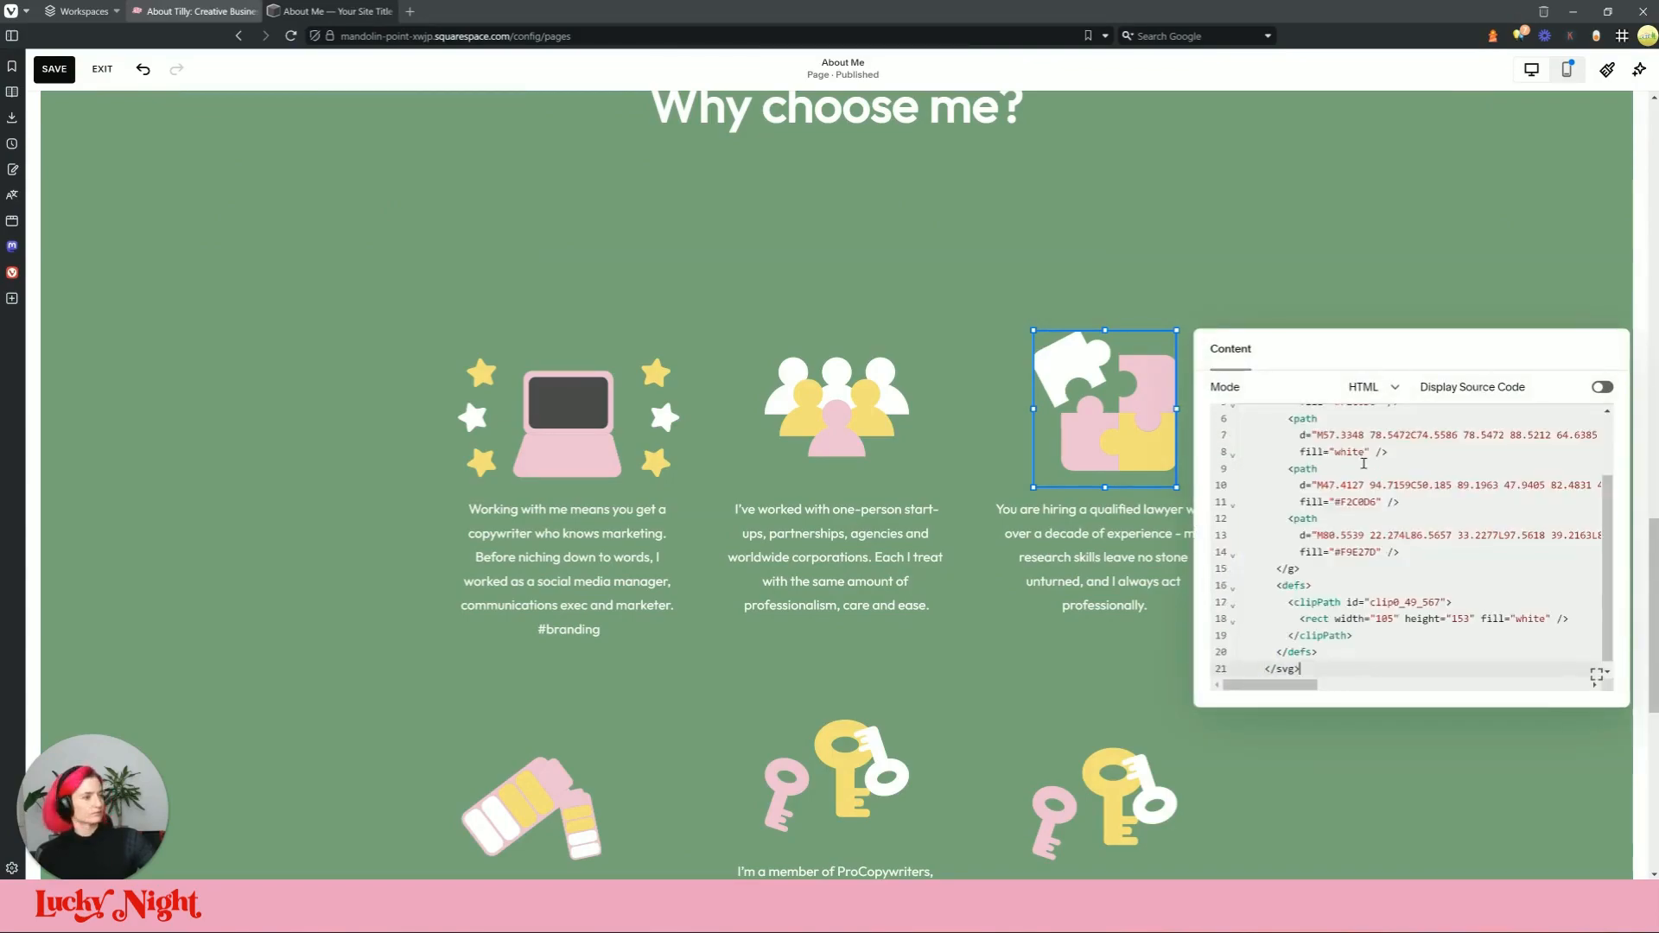
left_click(1222, 229)
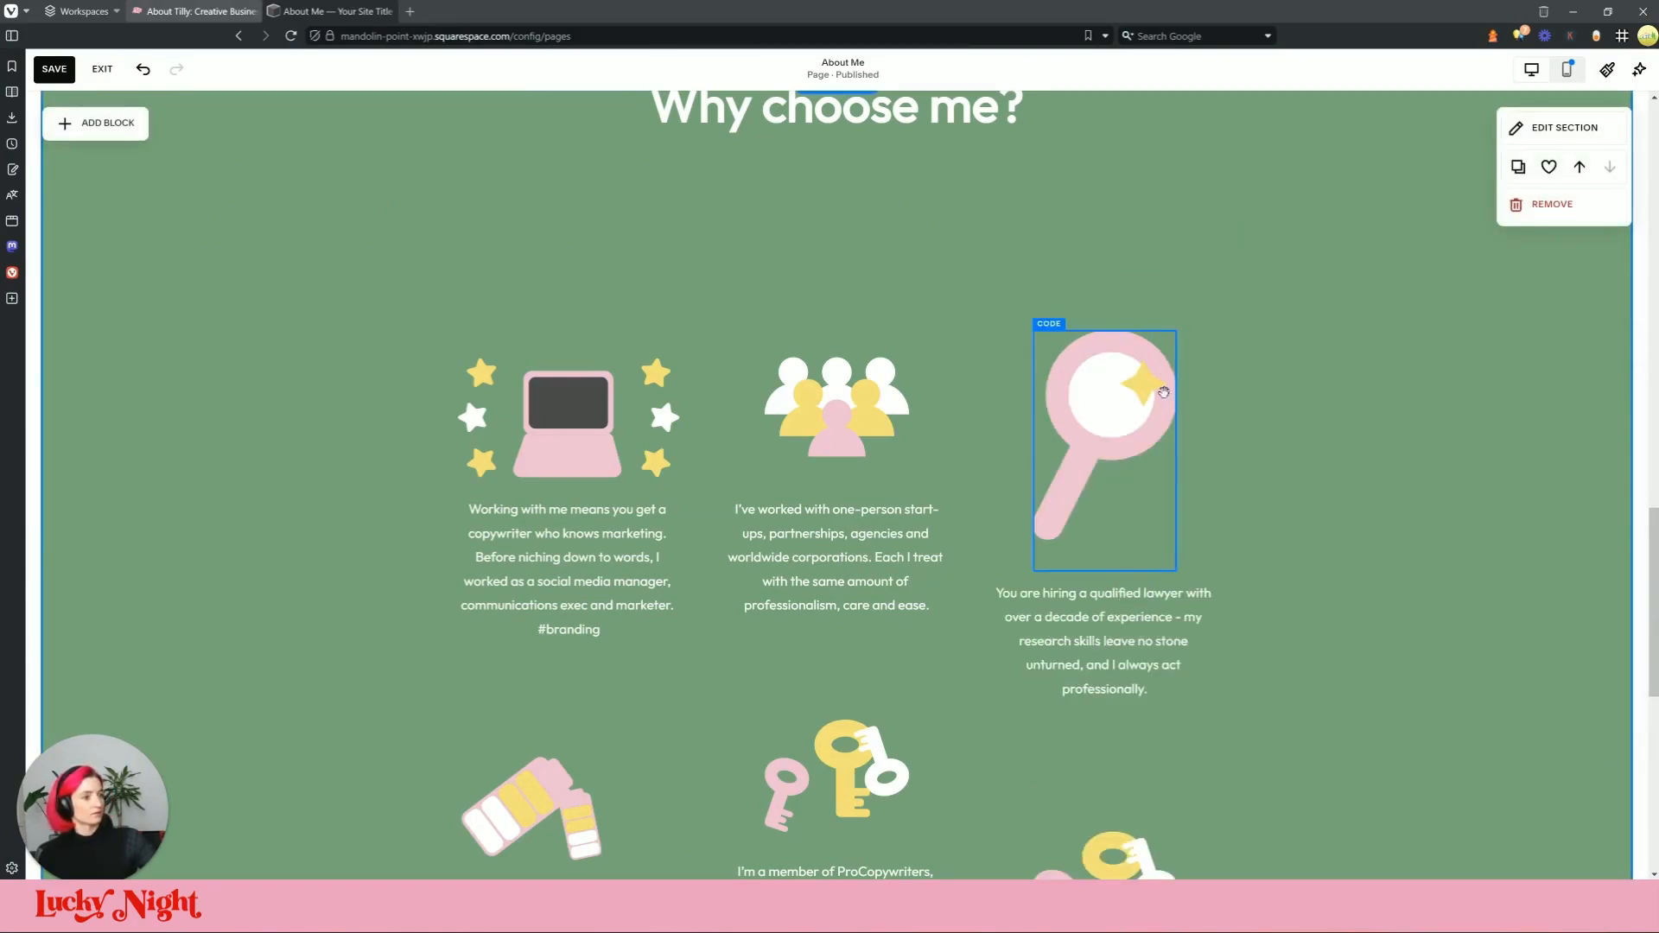
Step: Shrink and reposition the magnifying glass, then move the lawyer text up beneath it
left_click(1163, 392)
left_click_drag(1176, 570, 1127, 472)
left_click_drag(1097, 401, 1128, 408)
left_click_drag(1176, 516, 1110, 458)
left_click_drag(1111, 389, 1115, 418)
left_click(1126, 644)
left_click_drag(1126, 644, 1128, 558)
left_click(1297, 561)
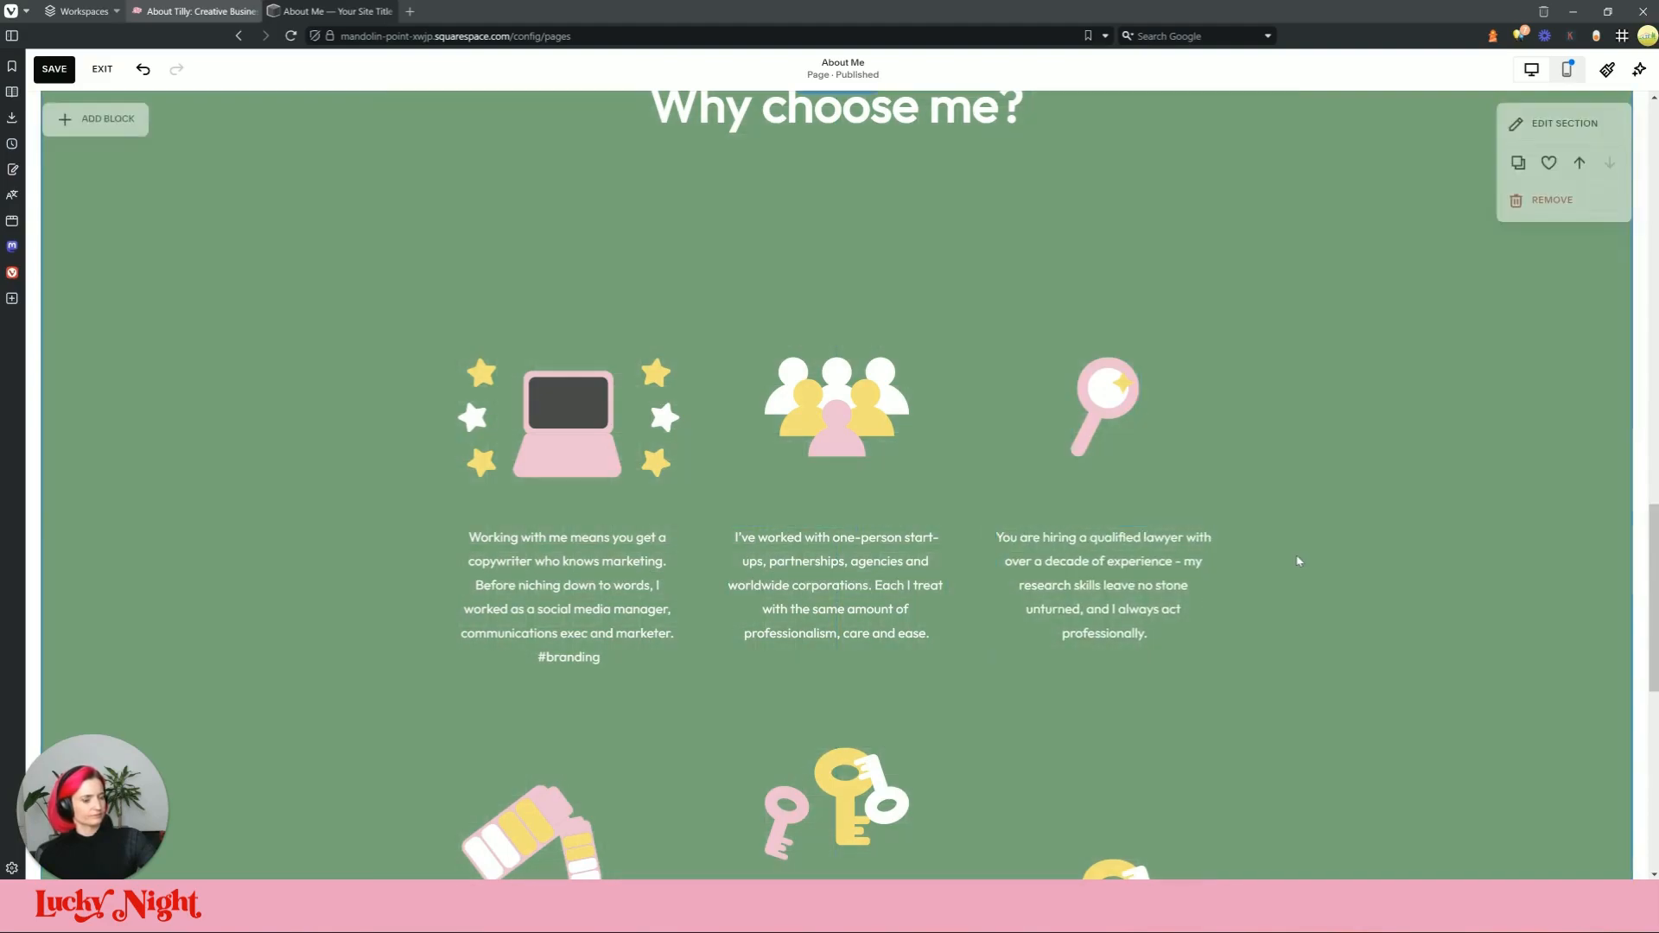
Step: Inspect the chevron arrows icon in DevTools on the live page to find its SVG markup
scroll(1296, 553, "down", 5)
scroll(1244, 484, "up", 3)
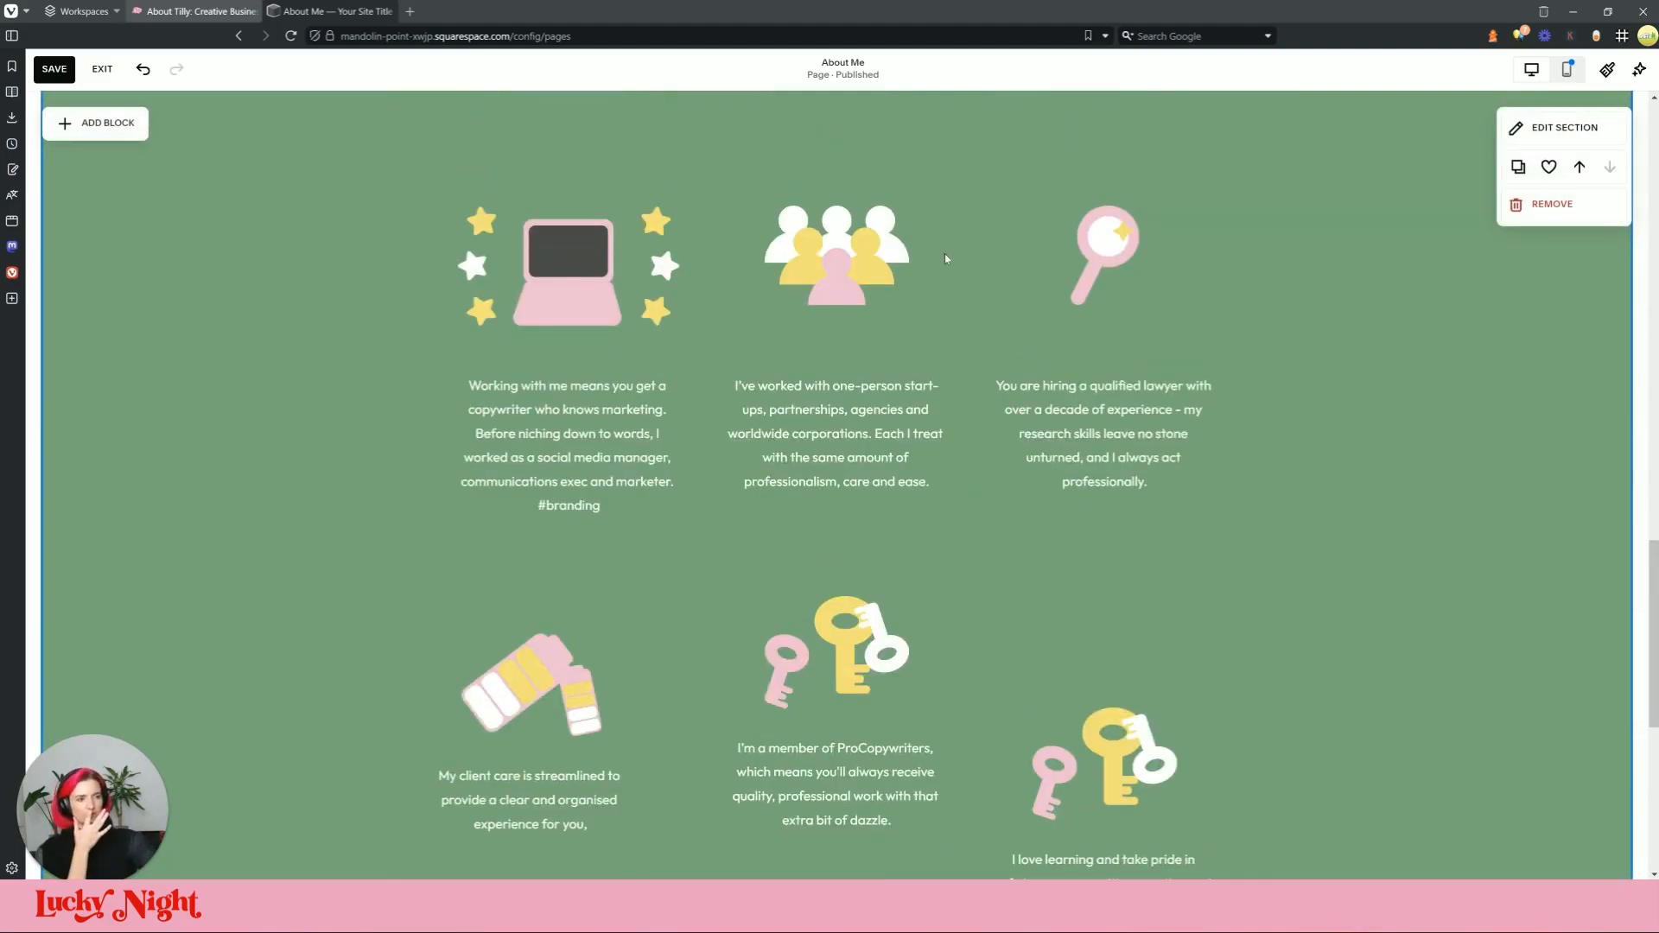
left_click(311, 10)
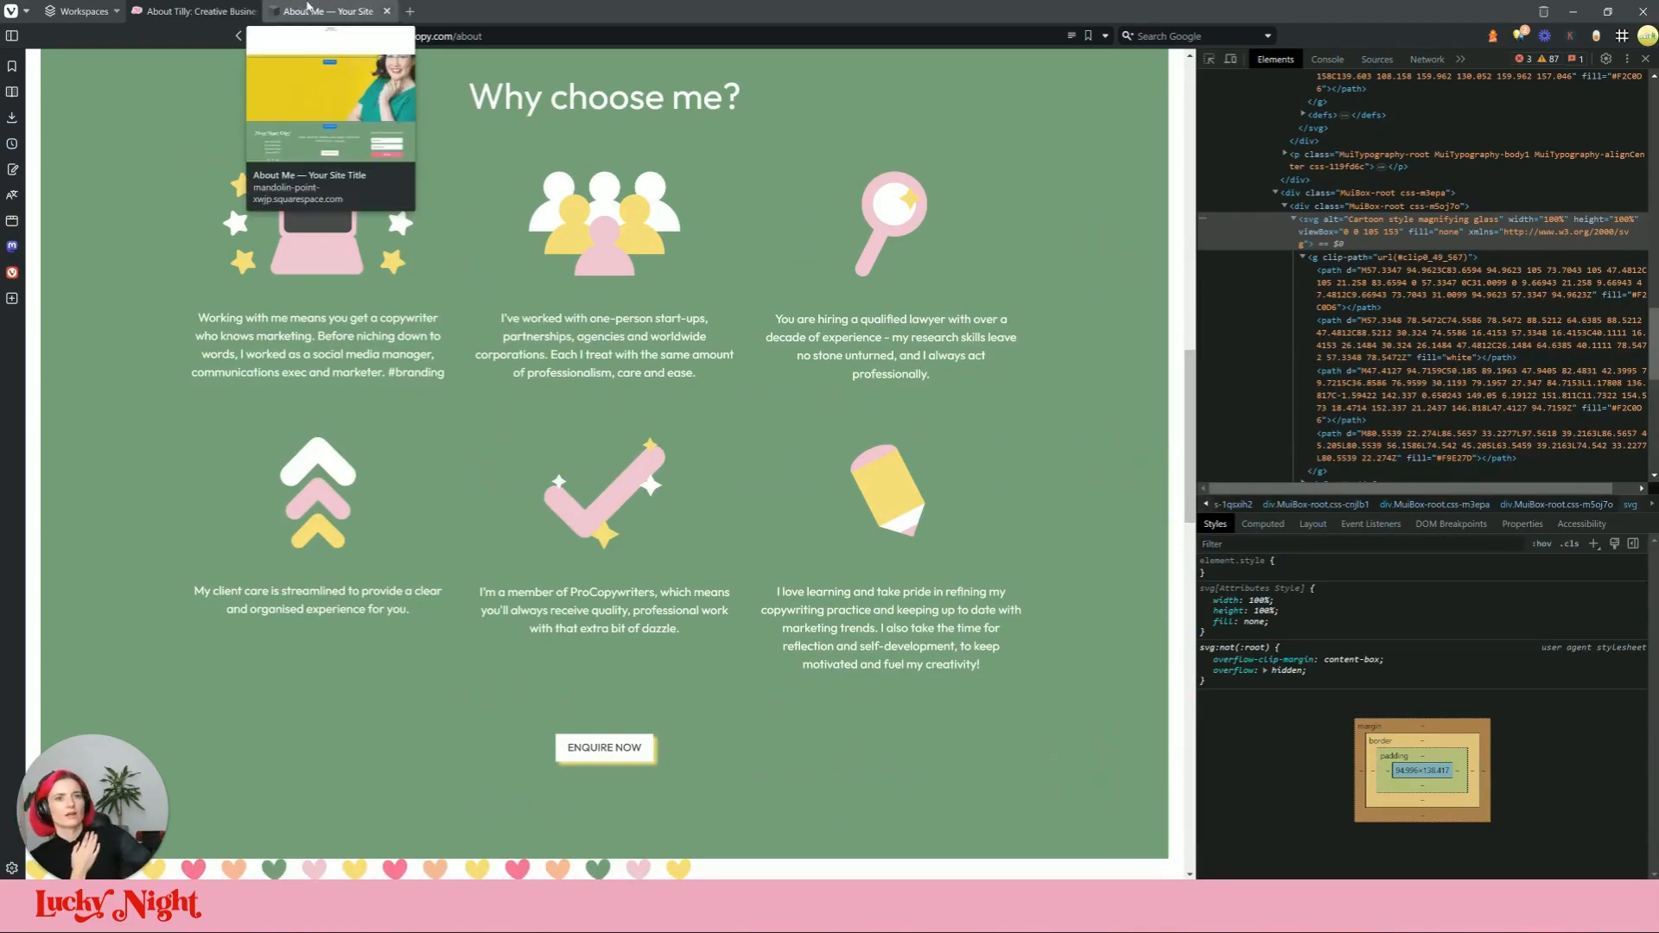
left_click(308, 9)
scroll(1042, 305, "down", 3)
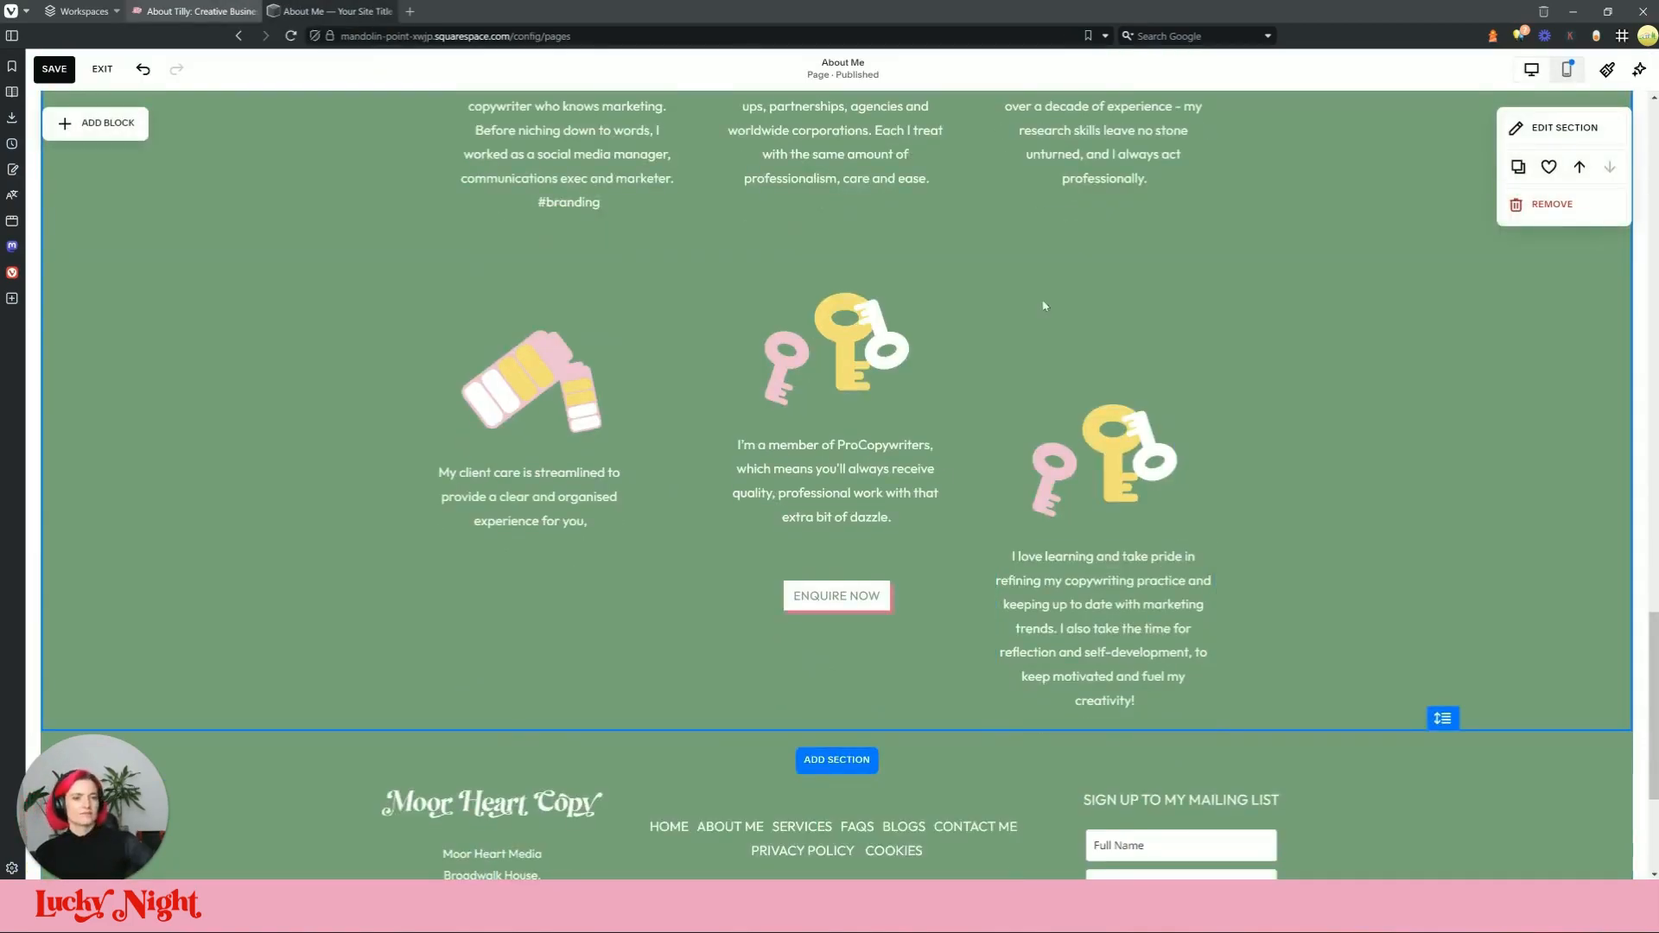
scroll(1043, 304, "up", 2)
left_click(168, 11)
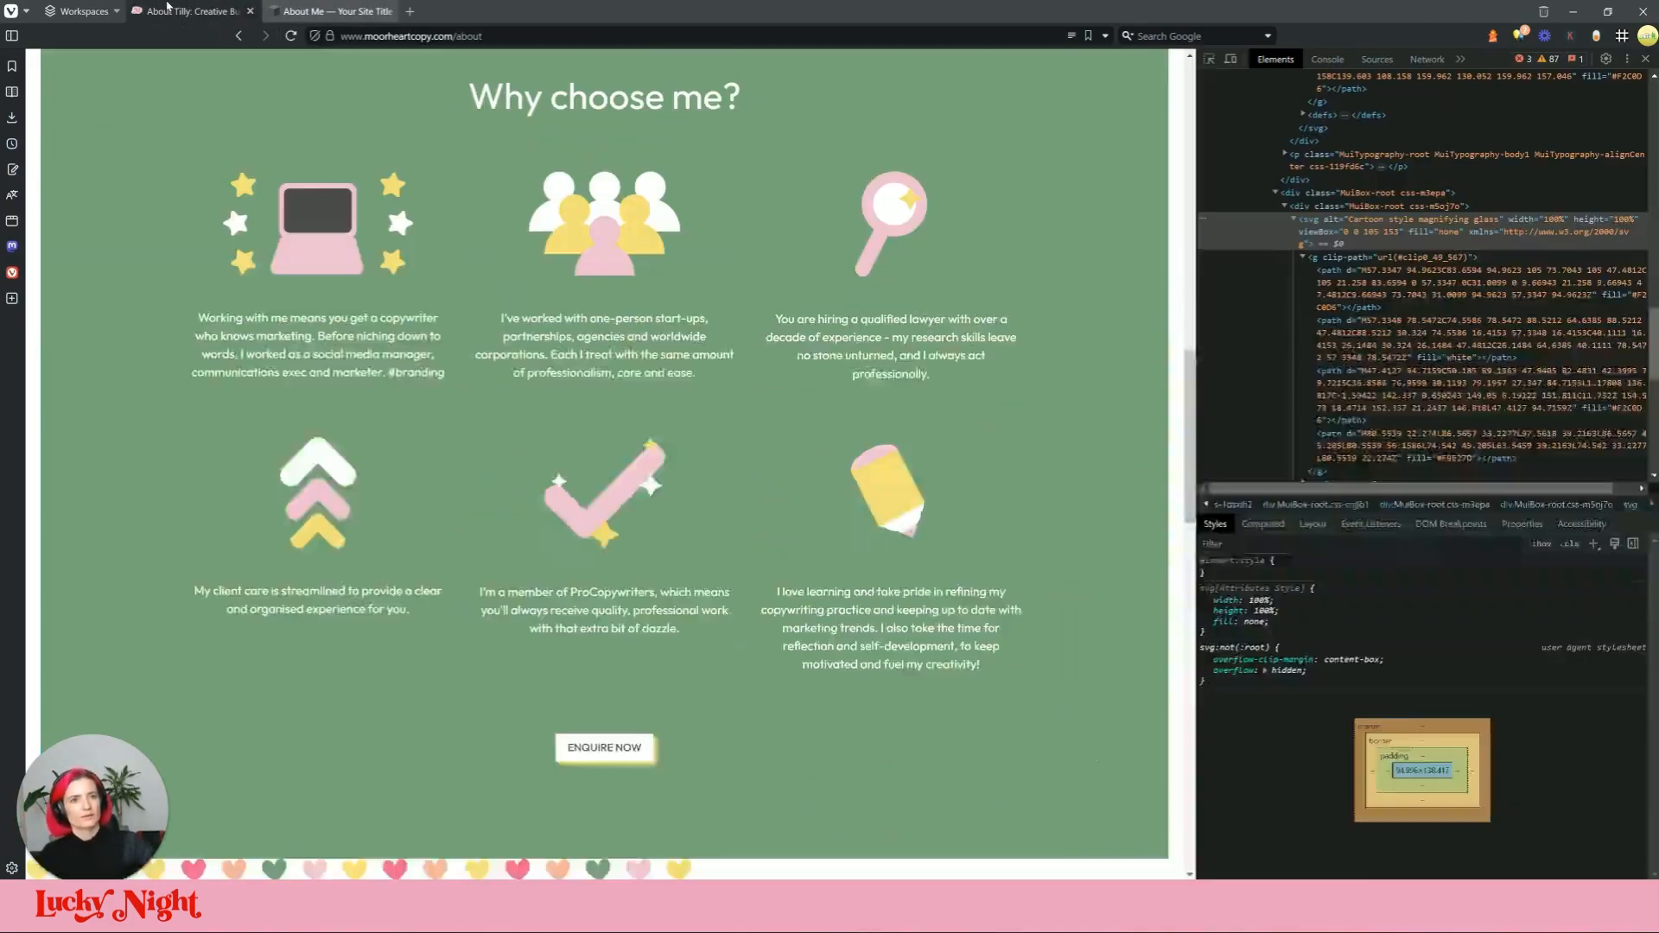
key("ctrl+shift+c")
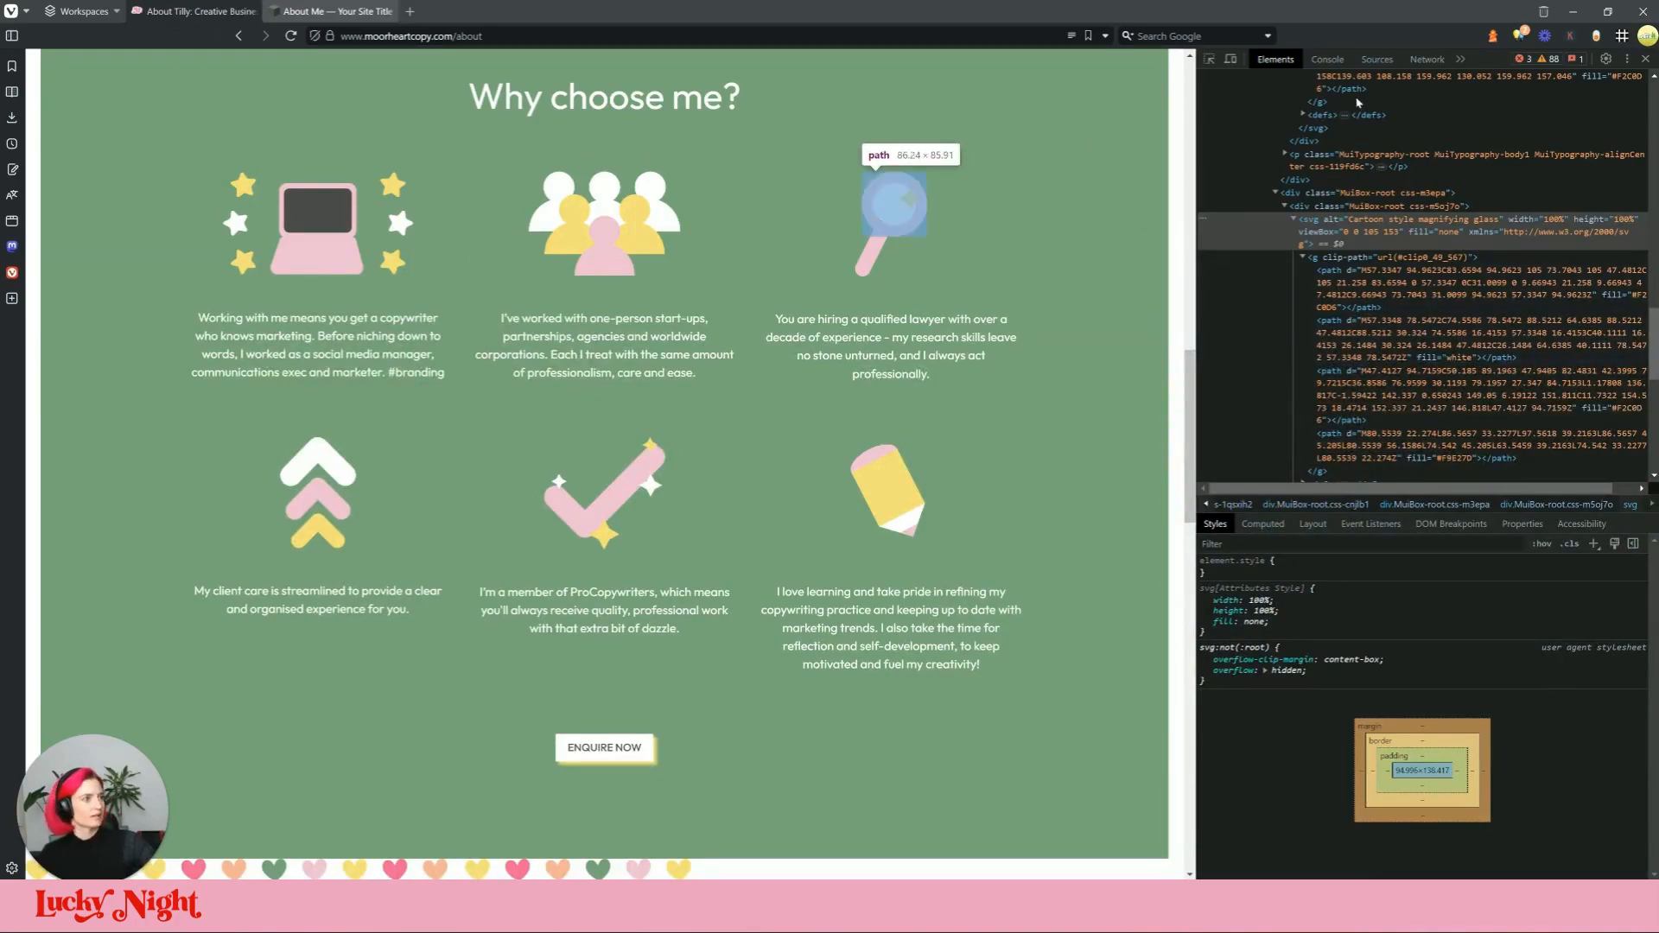
left_click(337, 507)
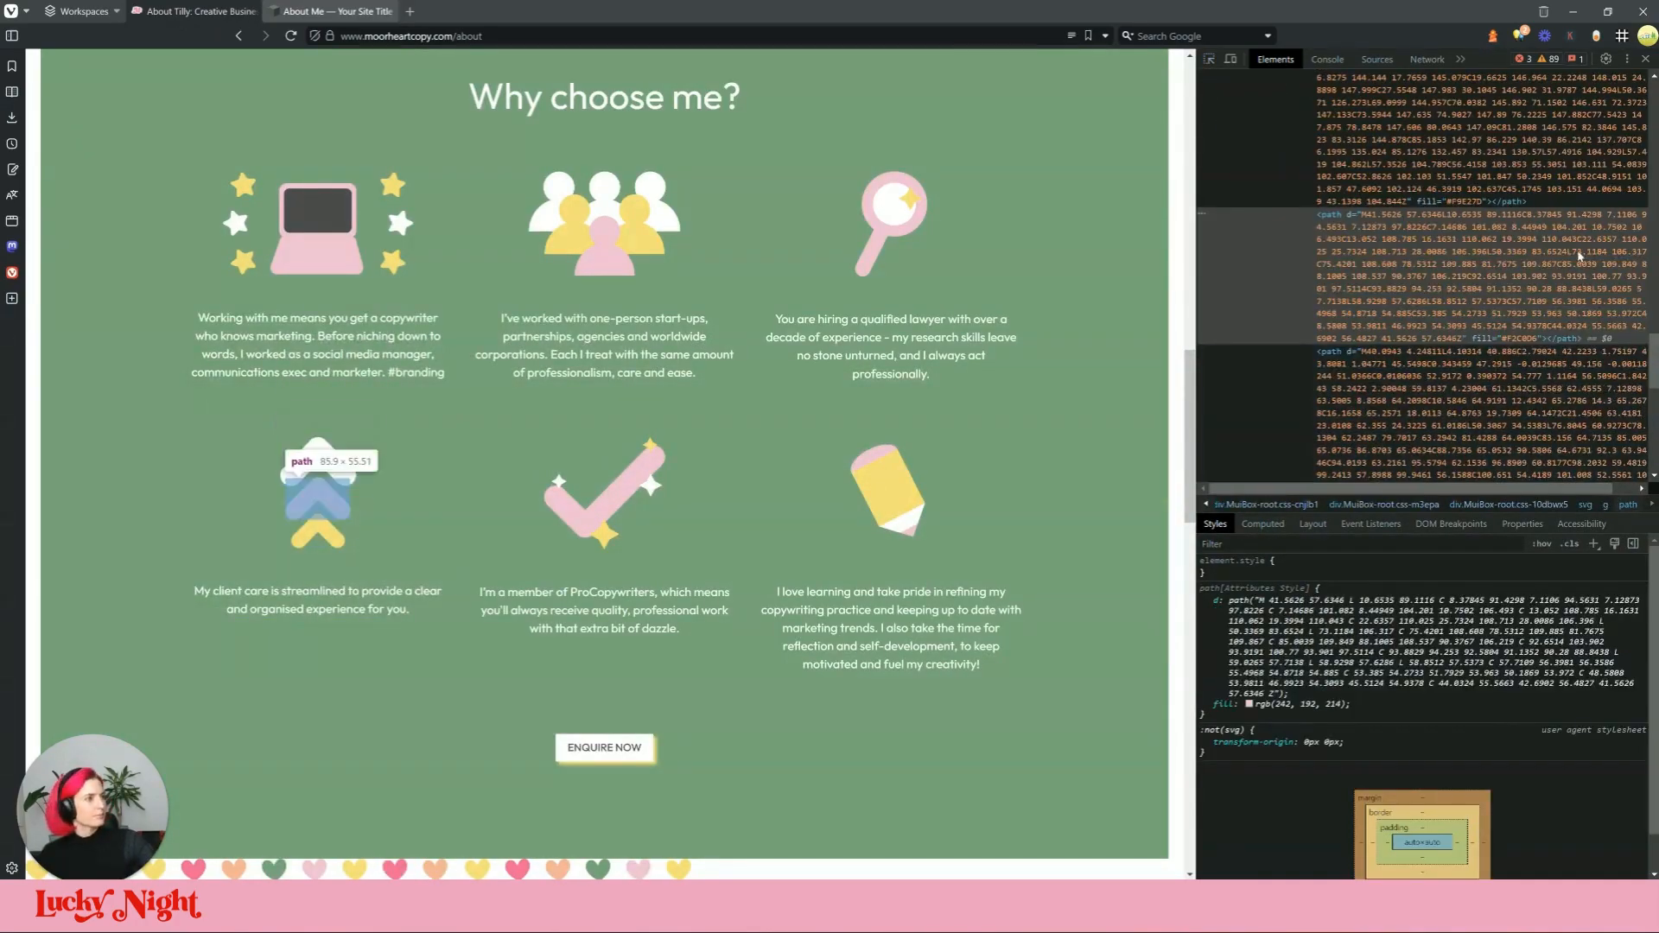
double_click(1408, 332)
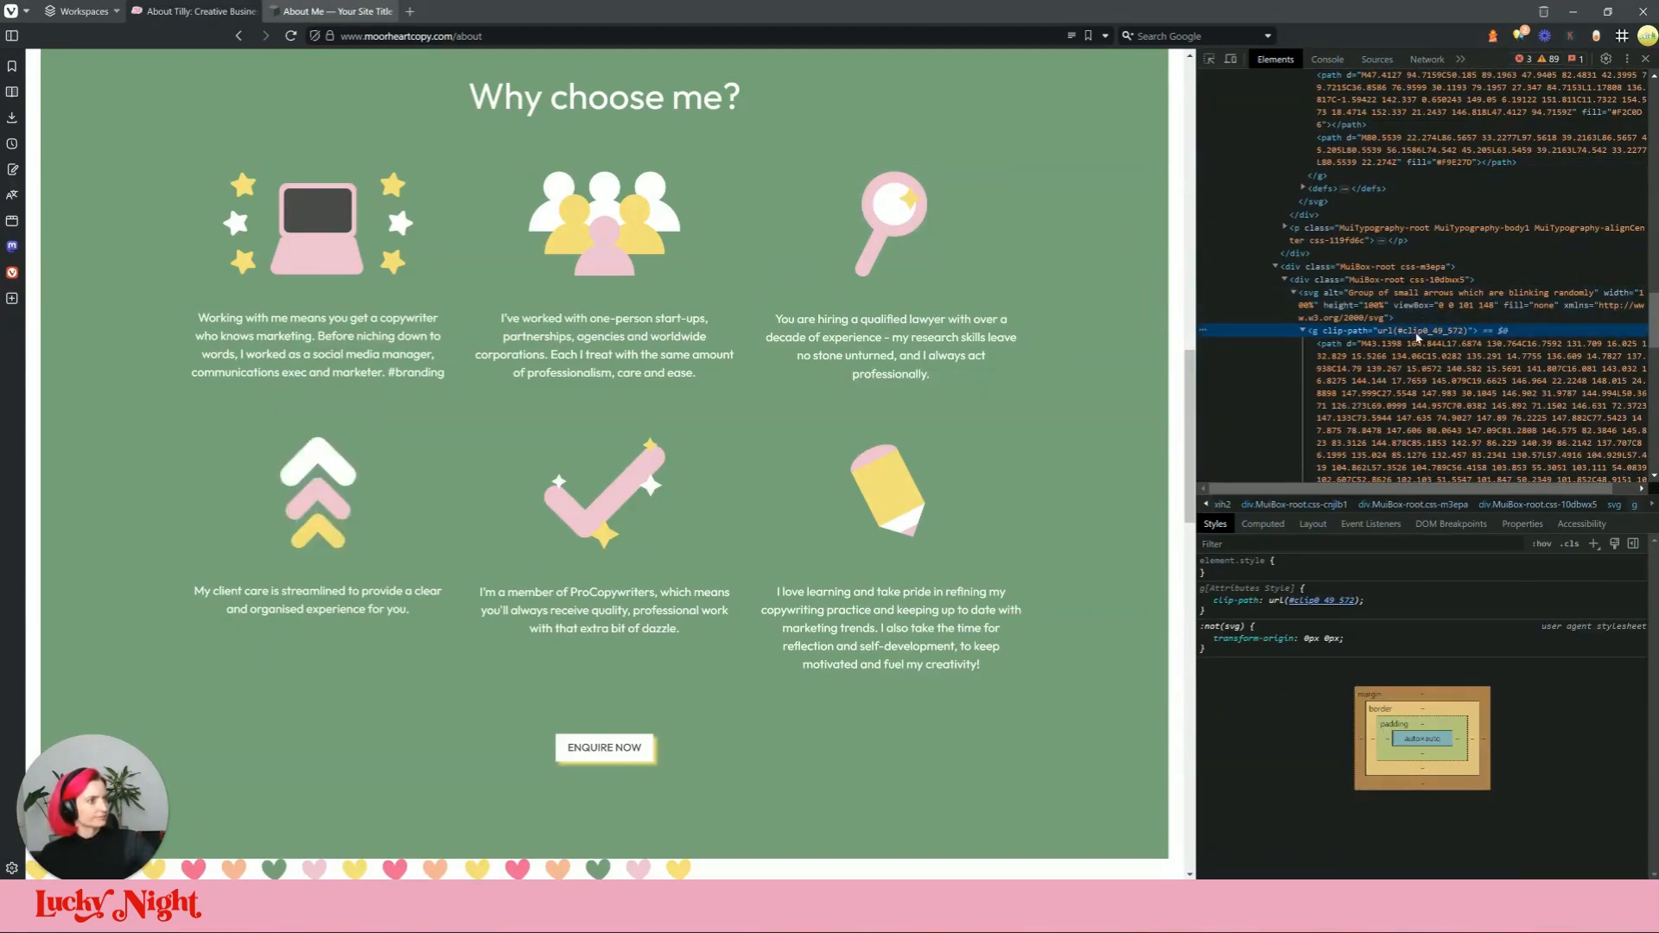
left_click(1468, 321)
left_click(1431, 282)
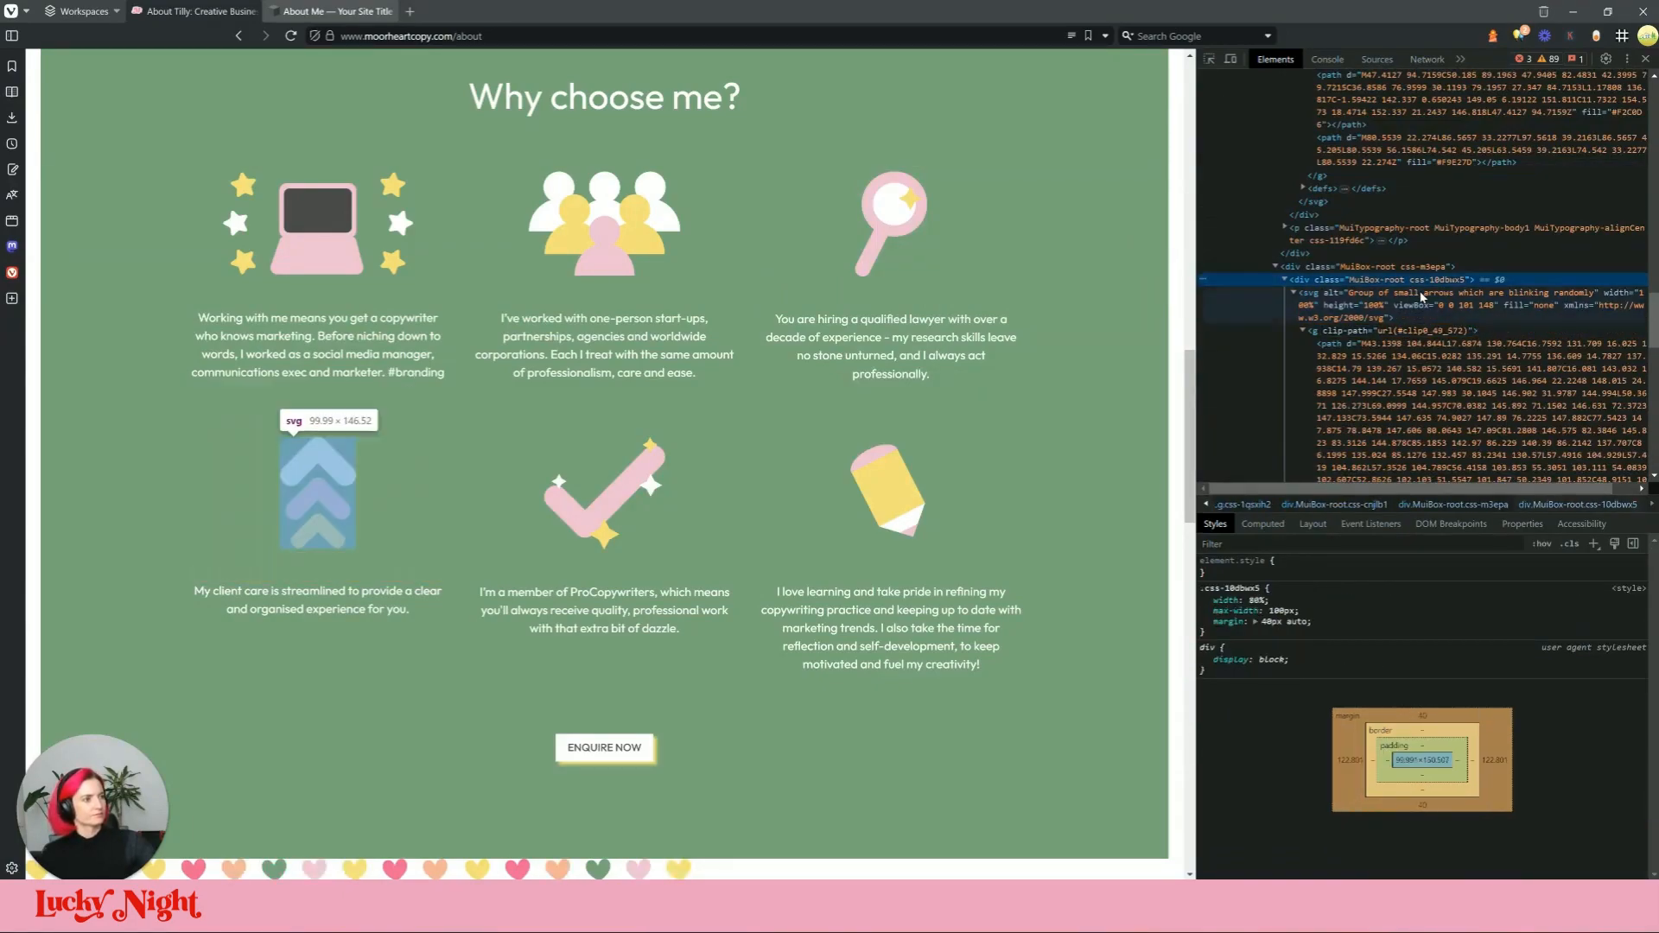
double_click(1423, 295)
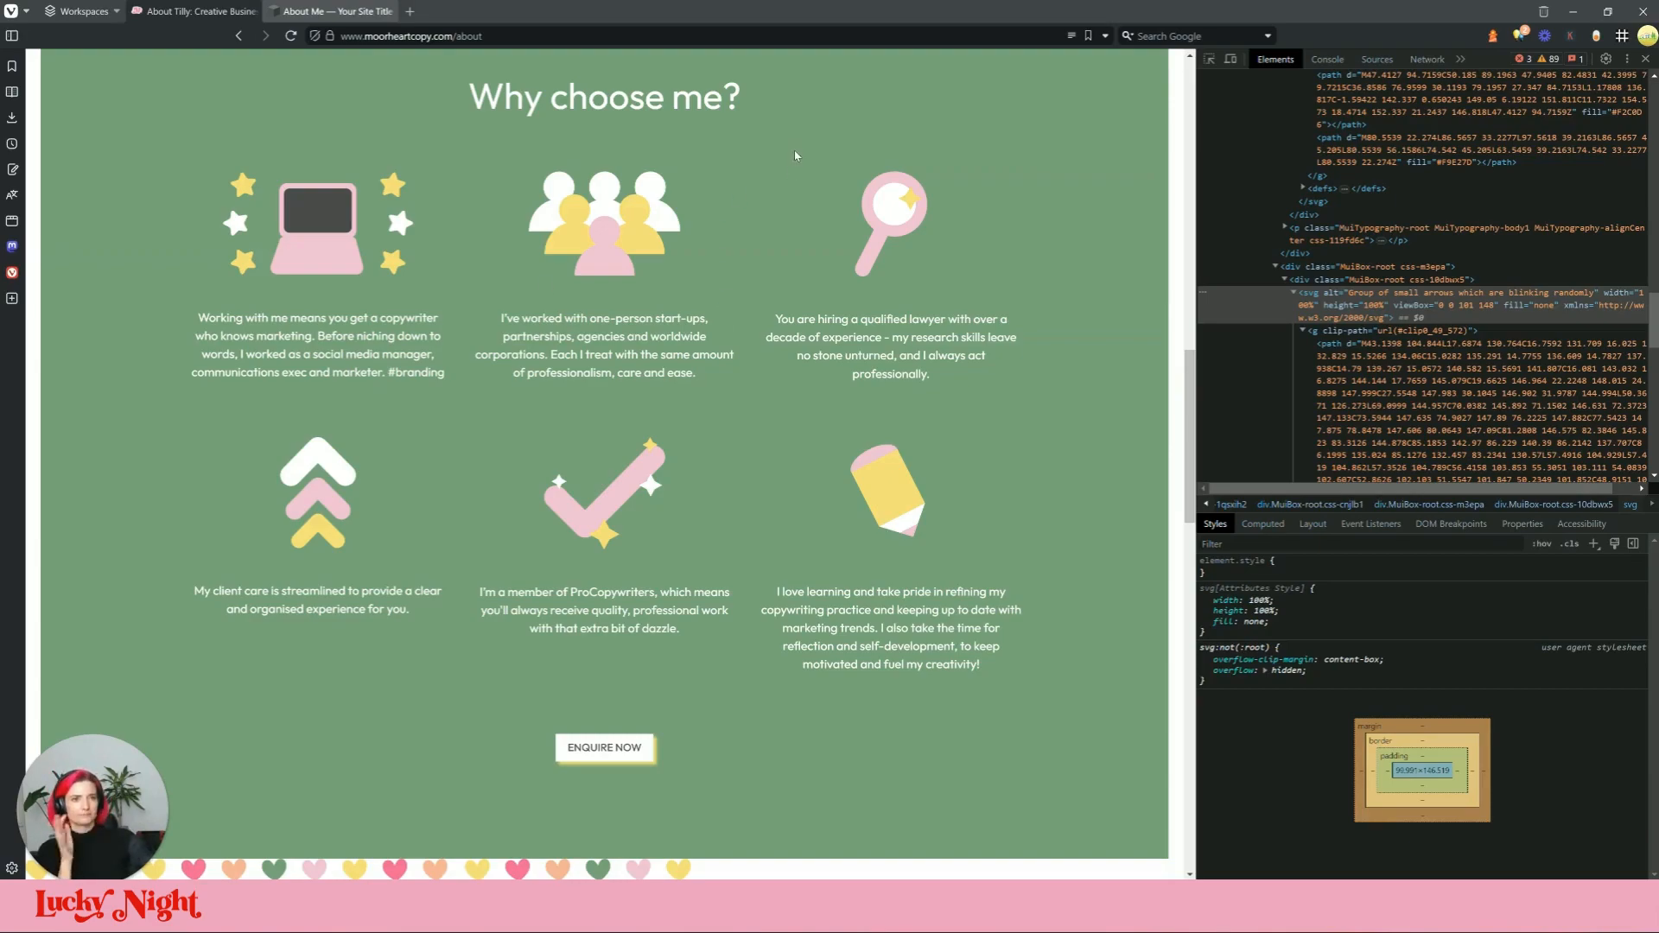
Step: Replace the battery graphic's code with the copied arrows SVG
left_click(333, 11)
left_click(533, 501)
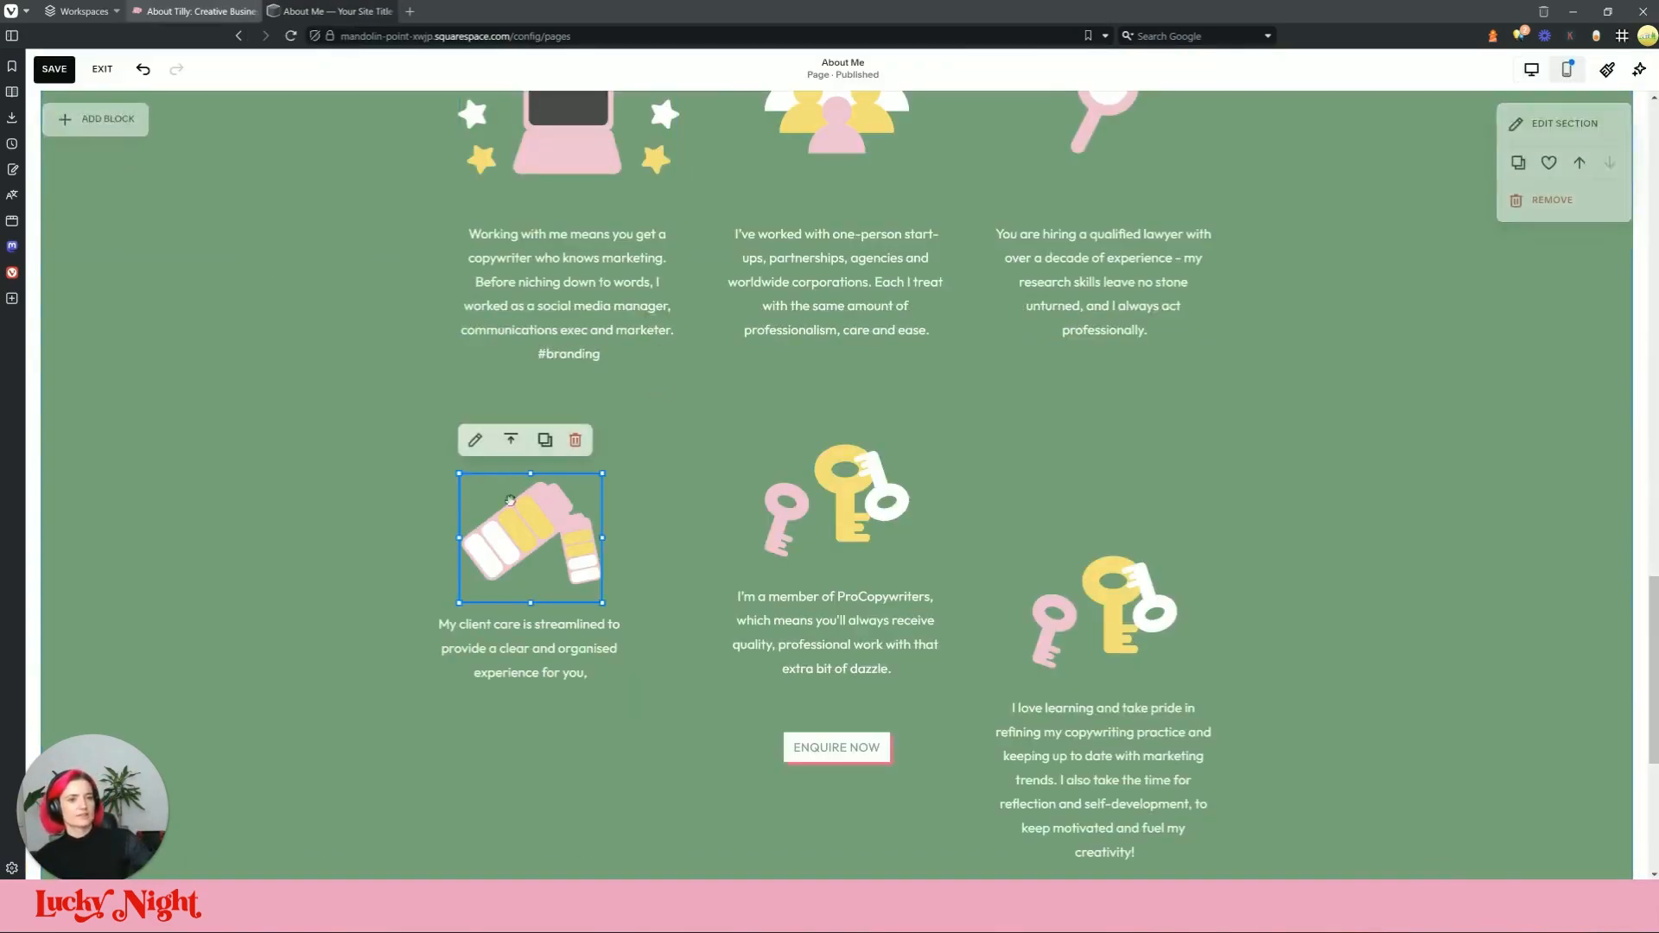
left_click(475, 436)
key("ctrl+a")
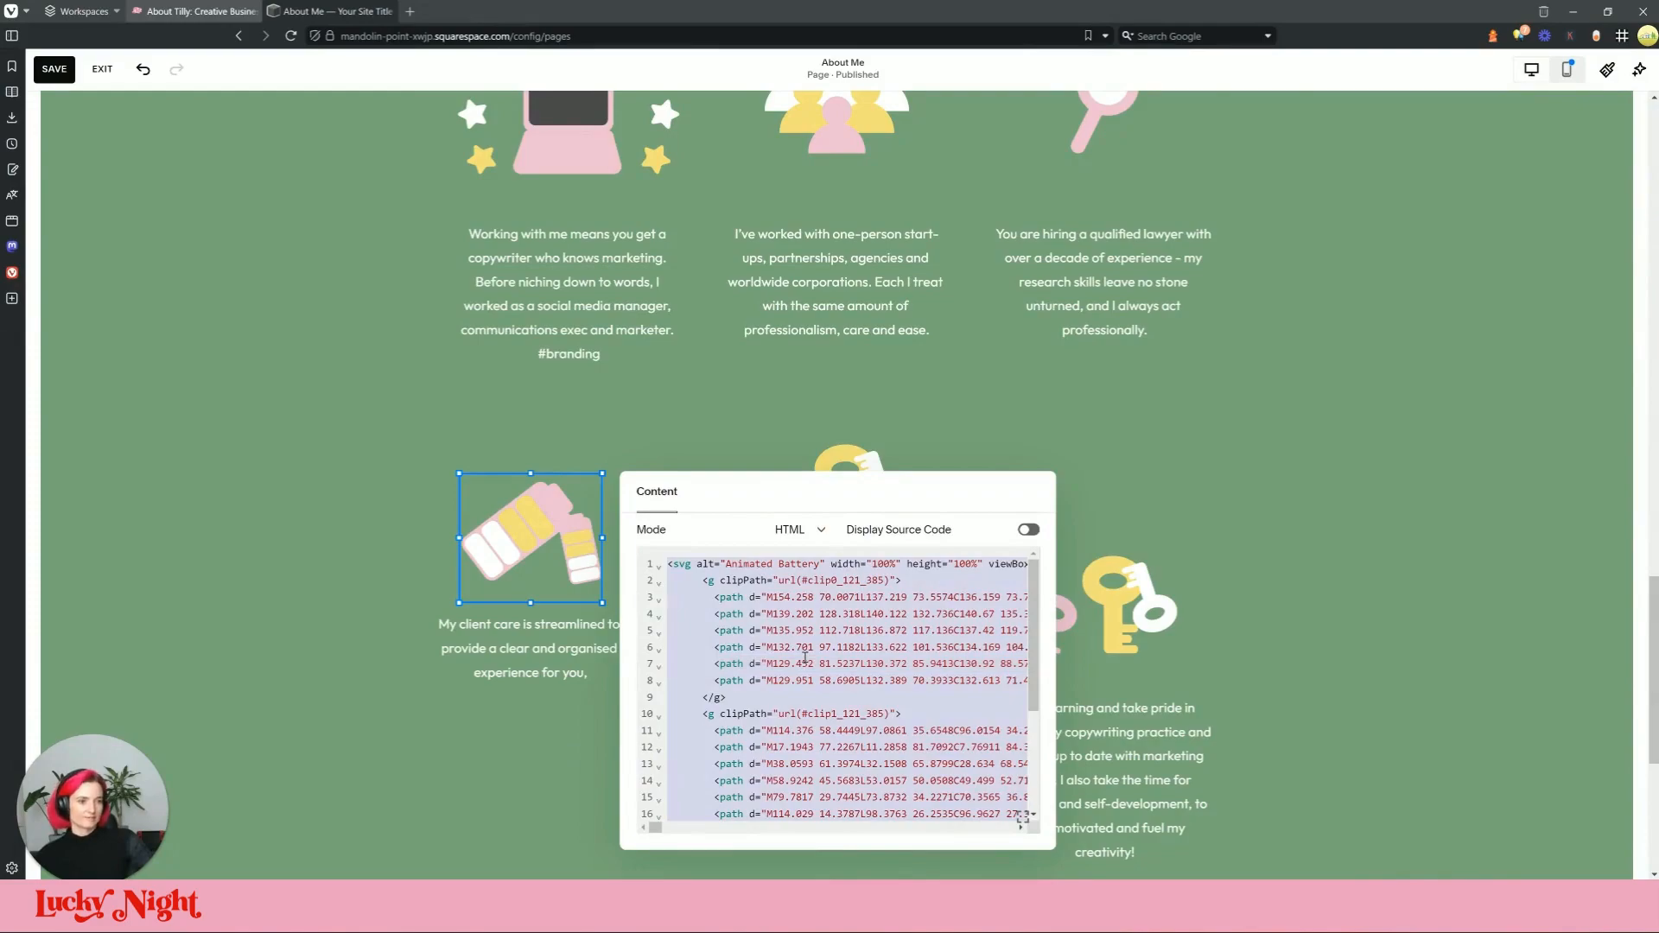
key("ctrl+v")
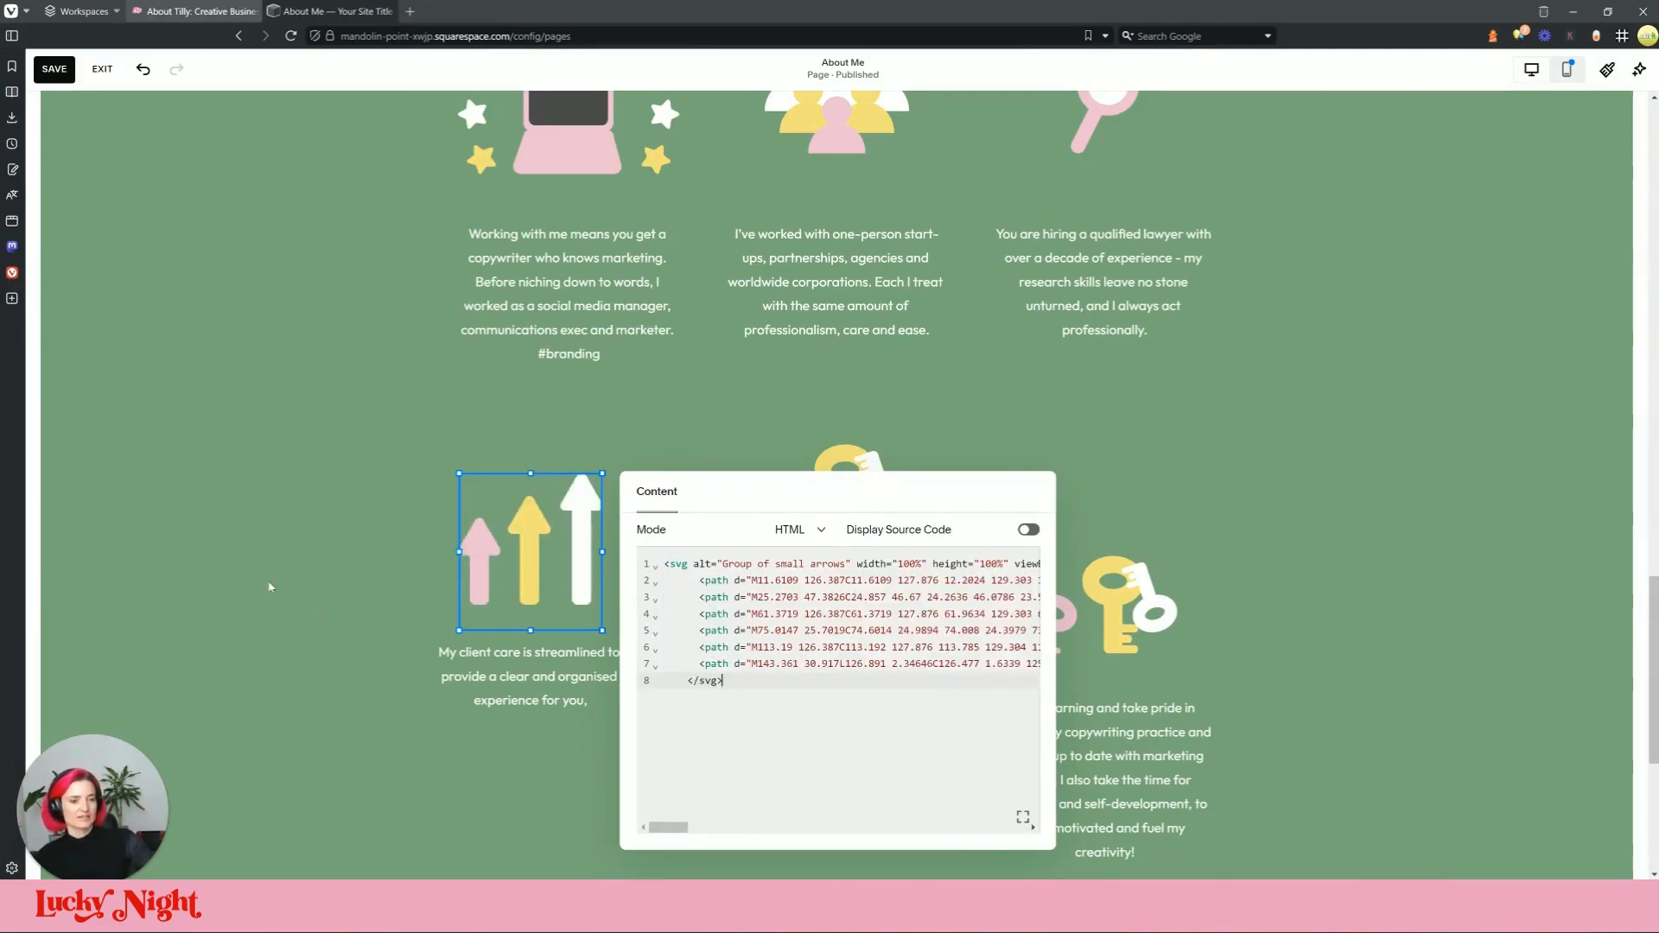
left_click(267, 581)
Step: Grab the chevron SVG markup from the live page again and re-render the image block
left_click(219, 10)
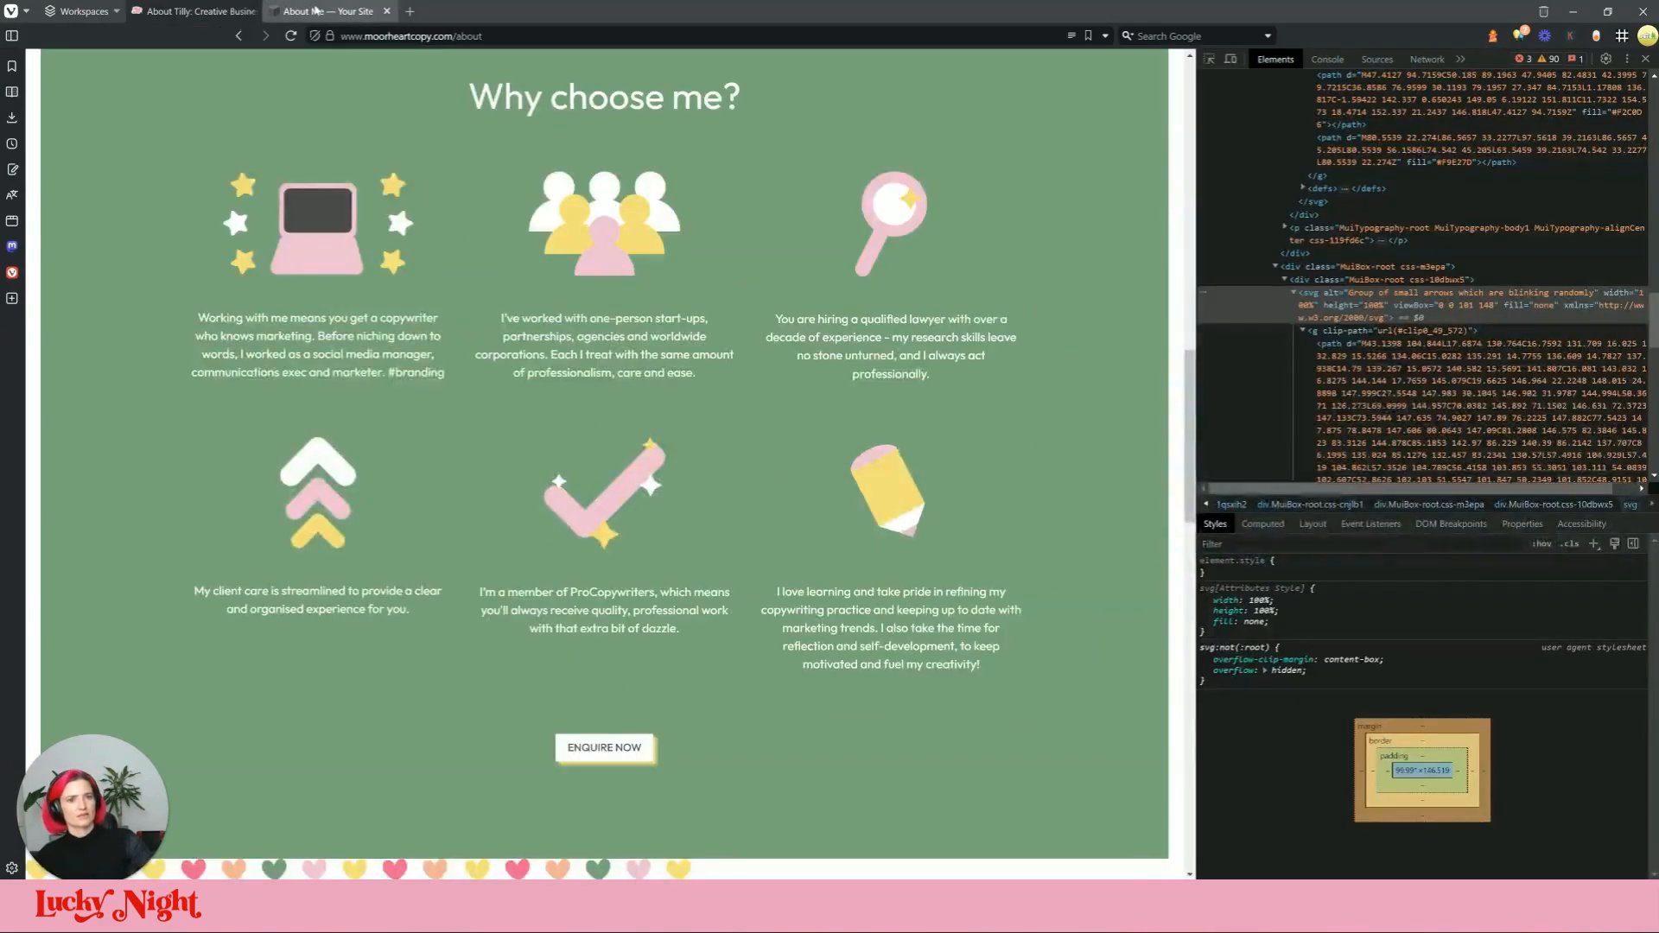
double_click(1441, 292)
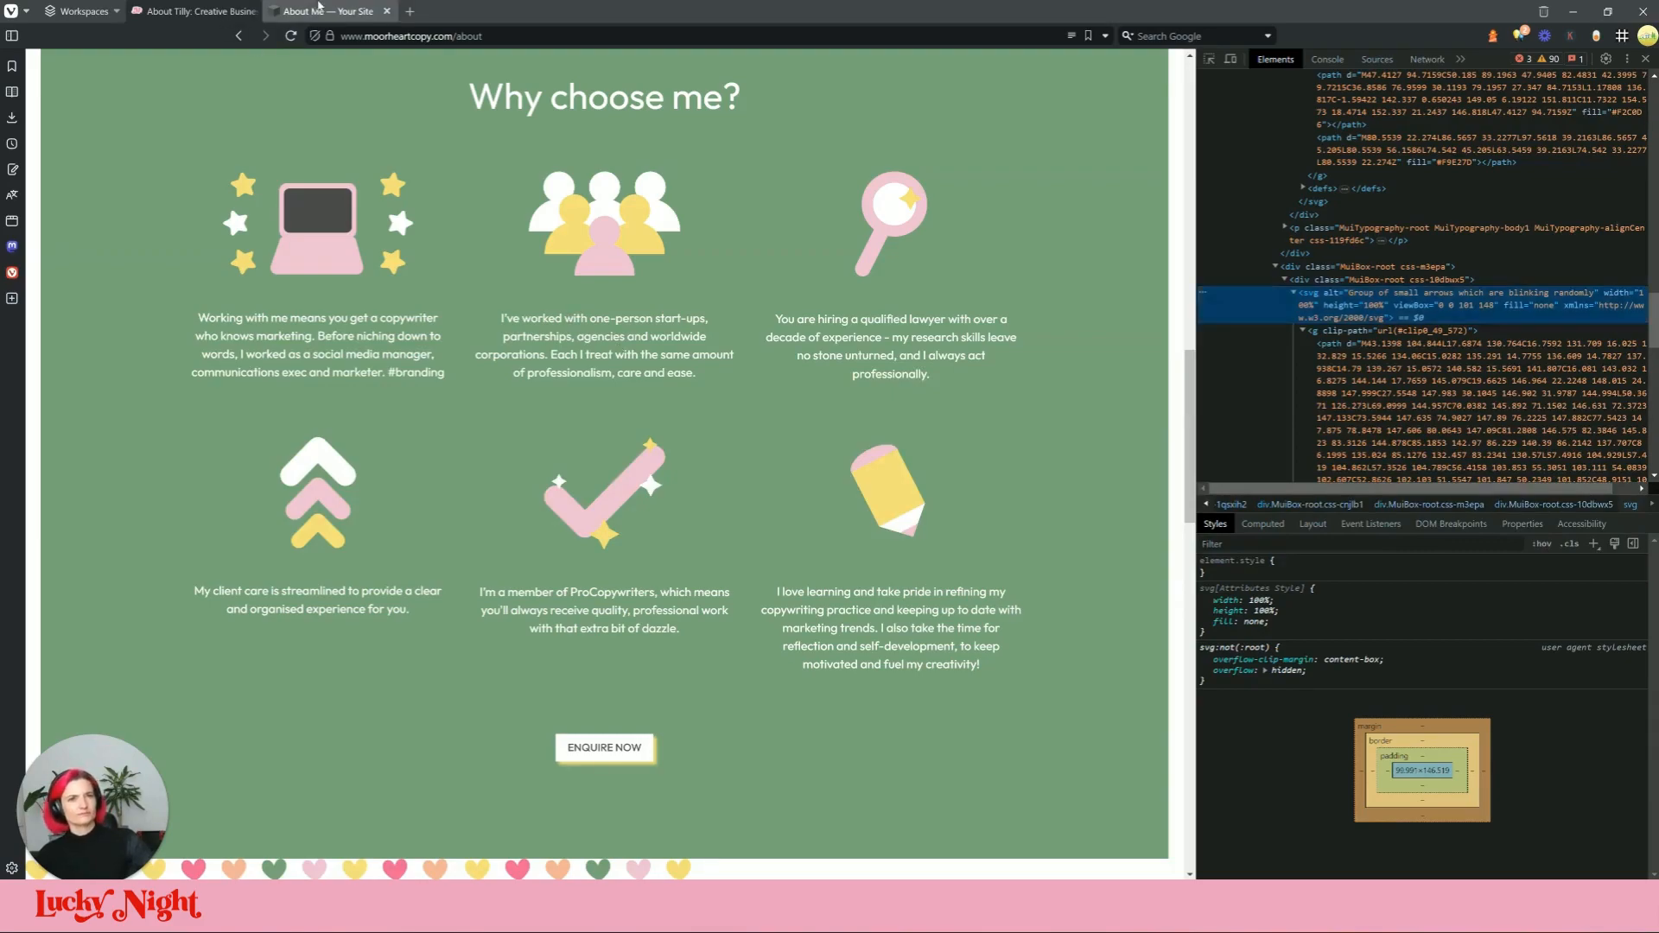
left_click(337, 12)
left_click(471, 440)
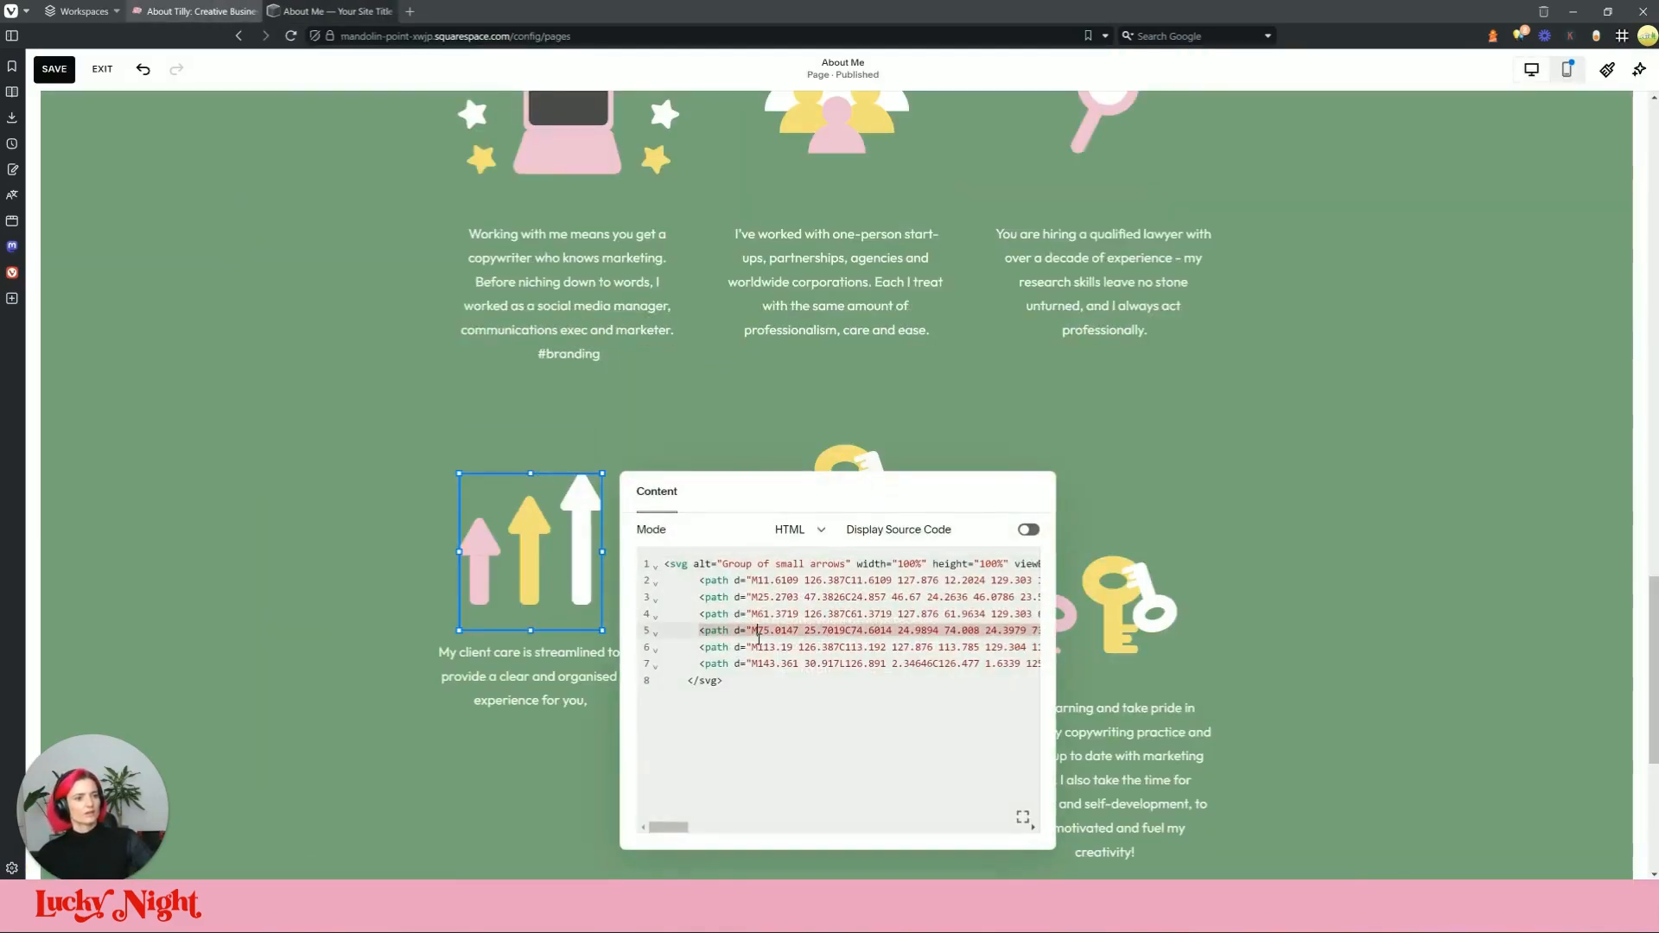
left_click(345, 557)
Step: Shrink and centre the chevron icon, then move the client-care text up beneath it
left_click(479, 539)
left_click_drag(586, 694, 529, 604)
left_click(592, 582)
left_click_drag(495, 535, 570, 528)
left_click(227, 12)
left_click(347, 11)
left_click_drag(569, 780, 608, 669)
left_click(676, 583)
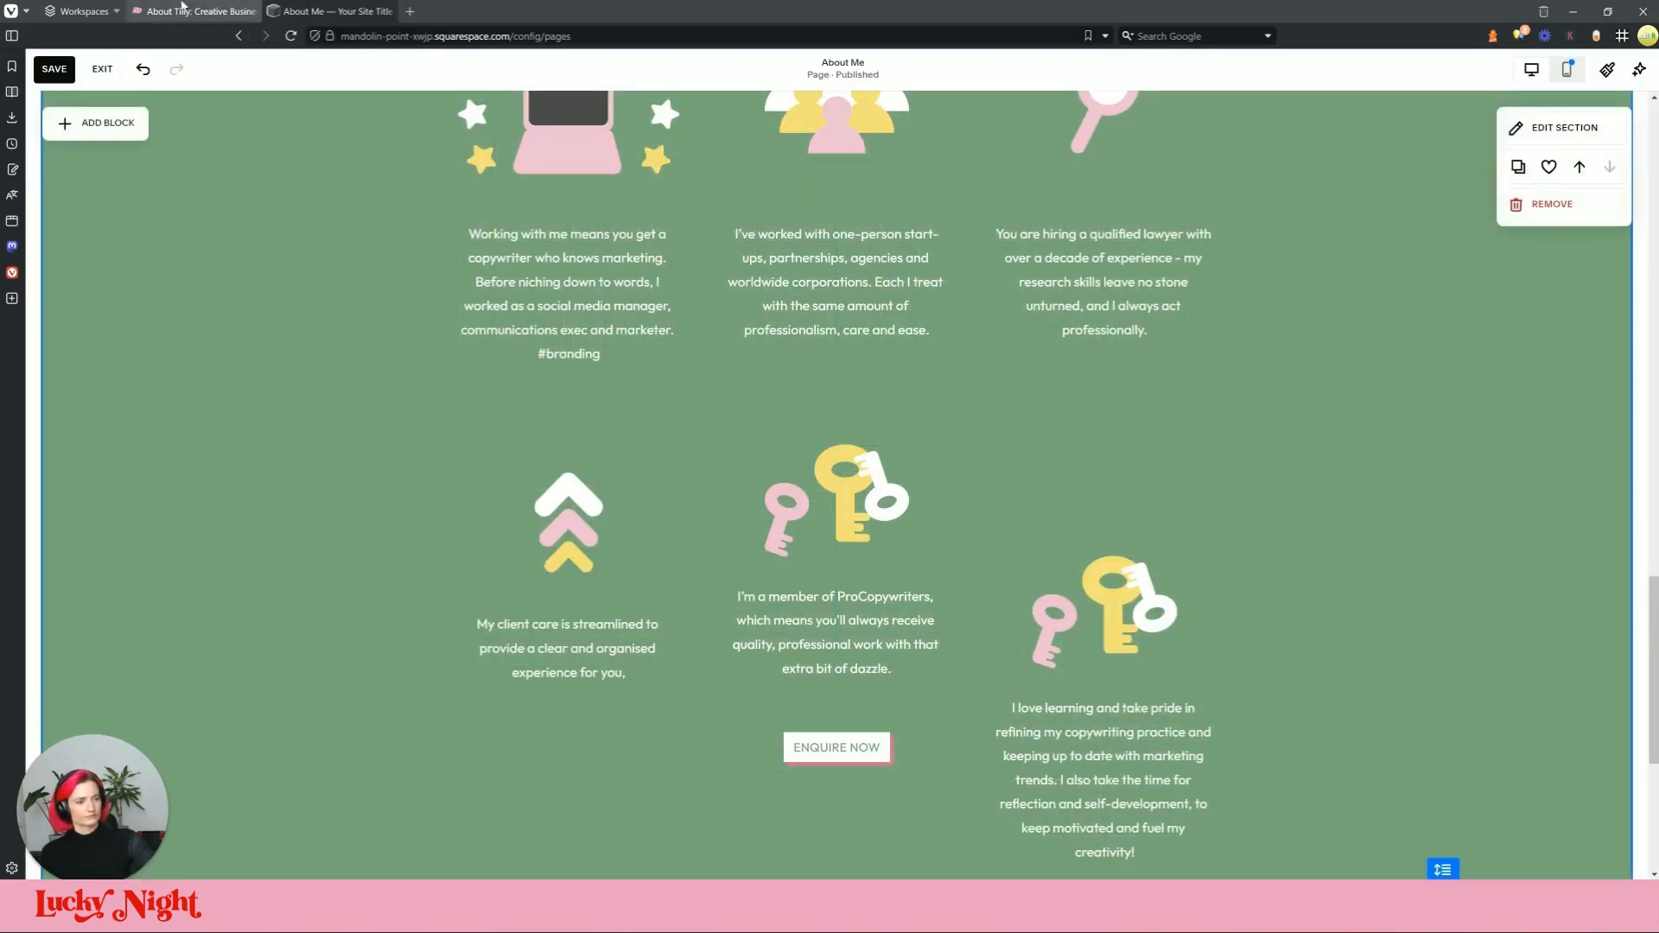
left_click(226, 11)
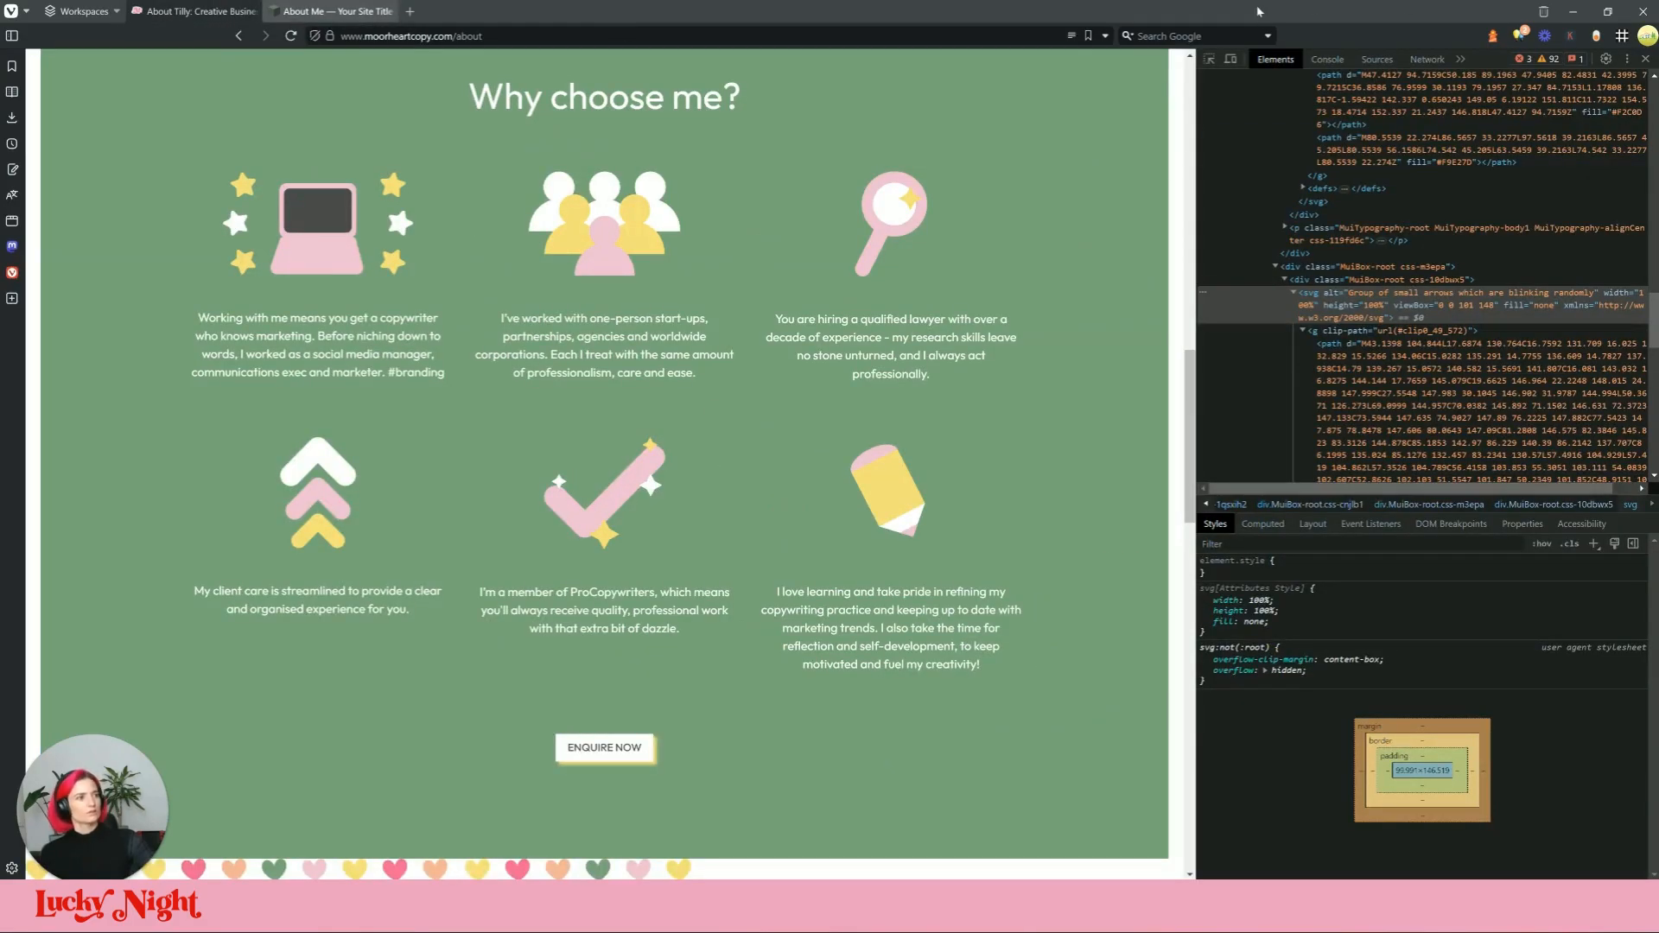
Step: Replace the keys code block's SVG with the pink tick SVG copied from the live site
left_click(1210, 60)
left_click(605, 492)
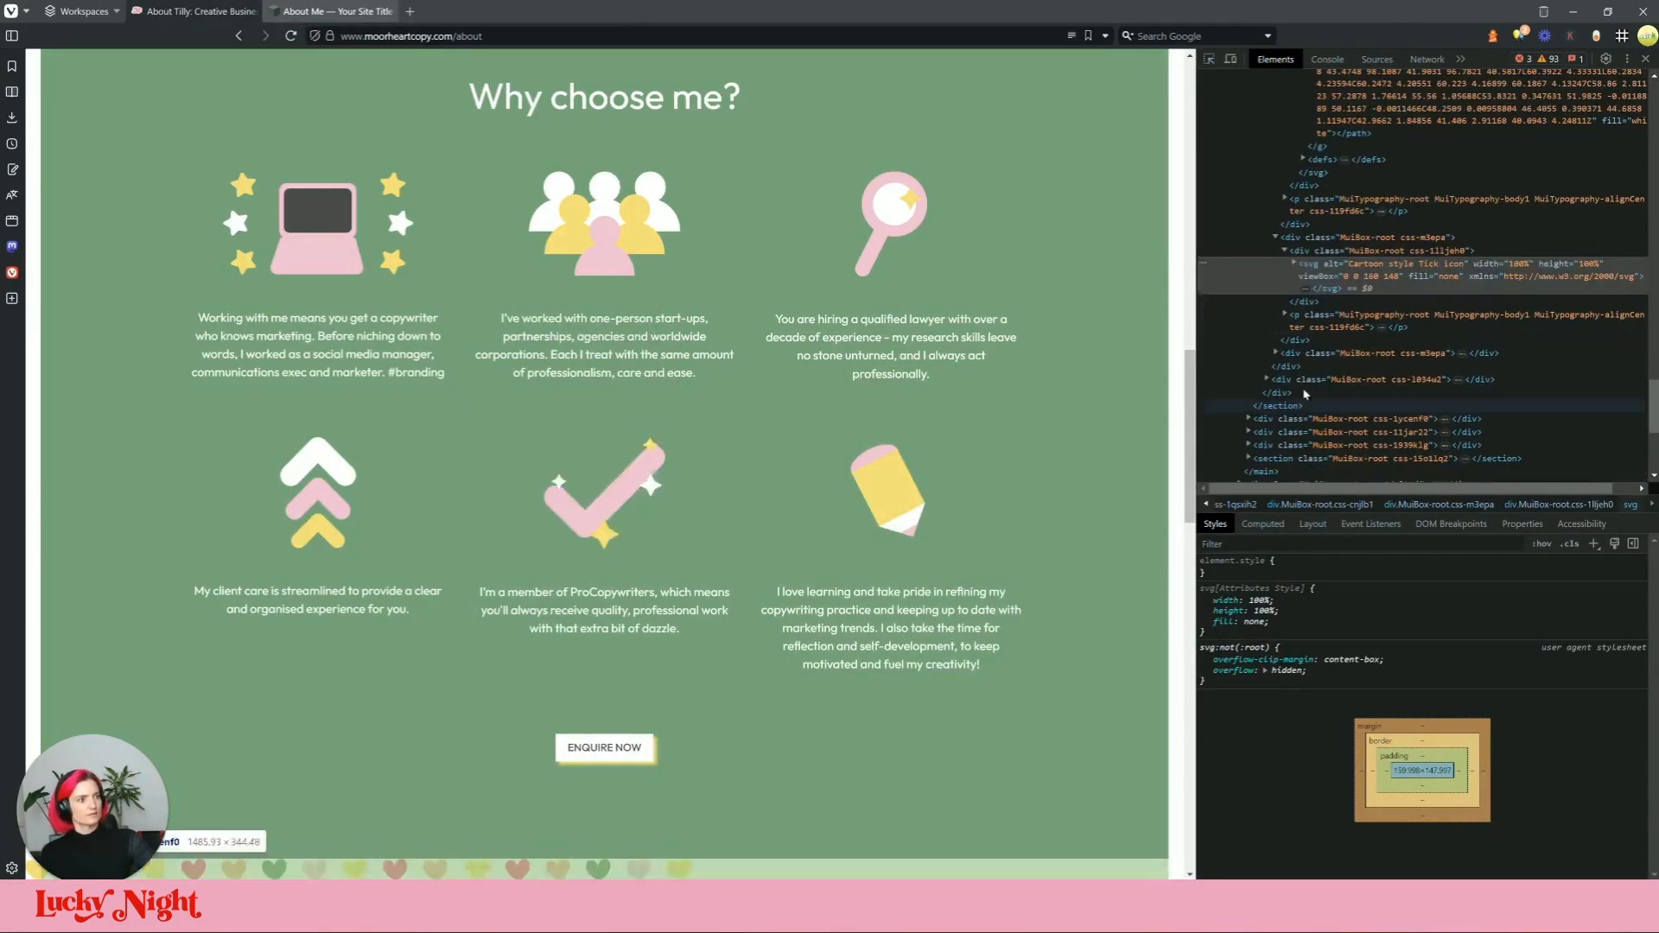
double_click(1407, 265)
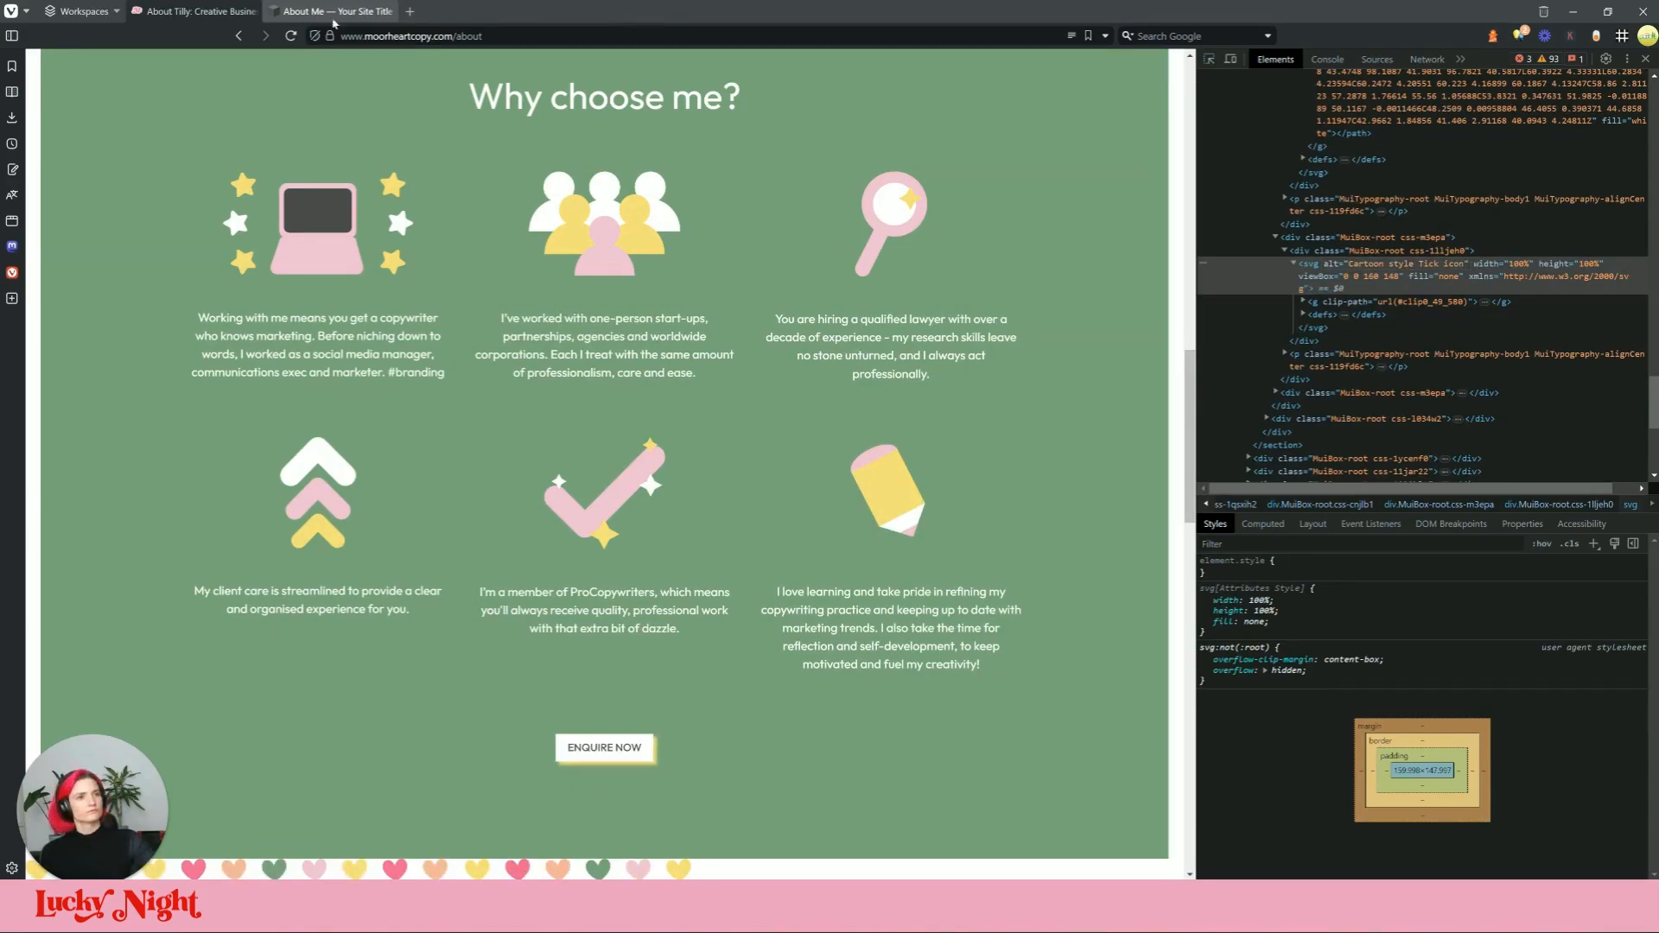
left_click(334, 16)
left_click(836, 510)
left_click(782, 407)
left_click(1033, 637)
key("ctrl+a")
key("ctrl+v")
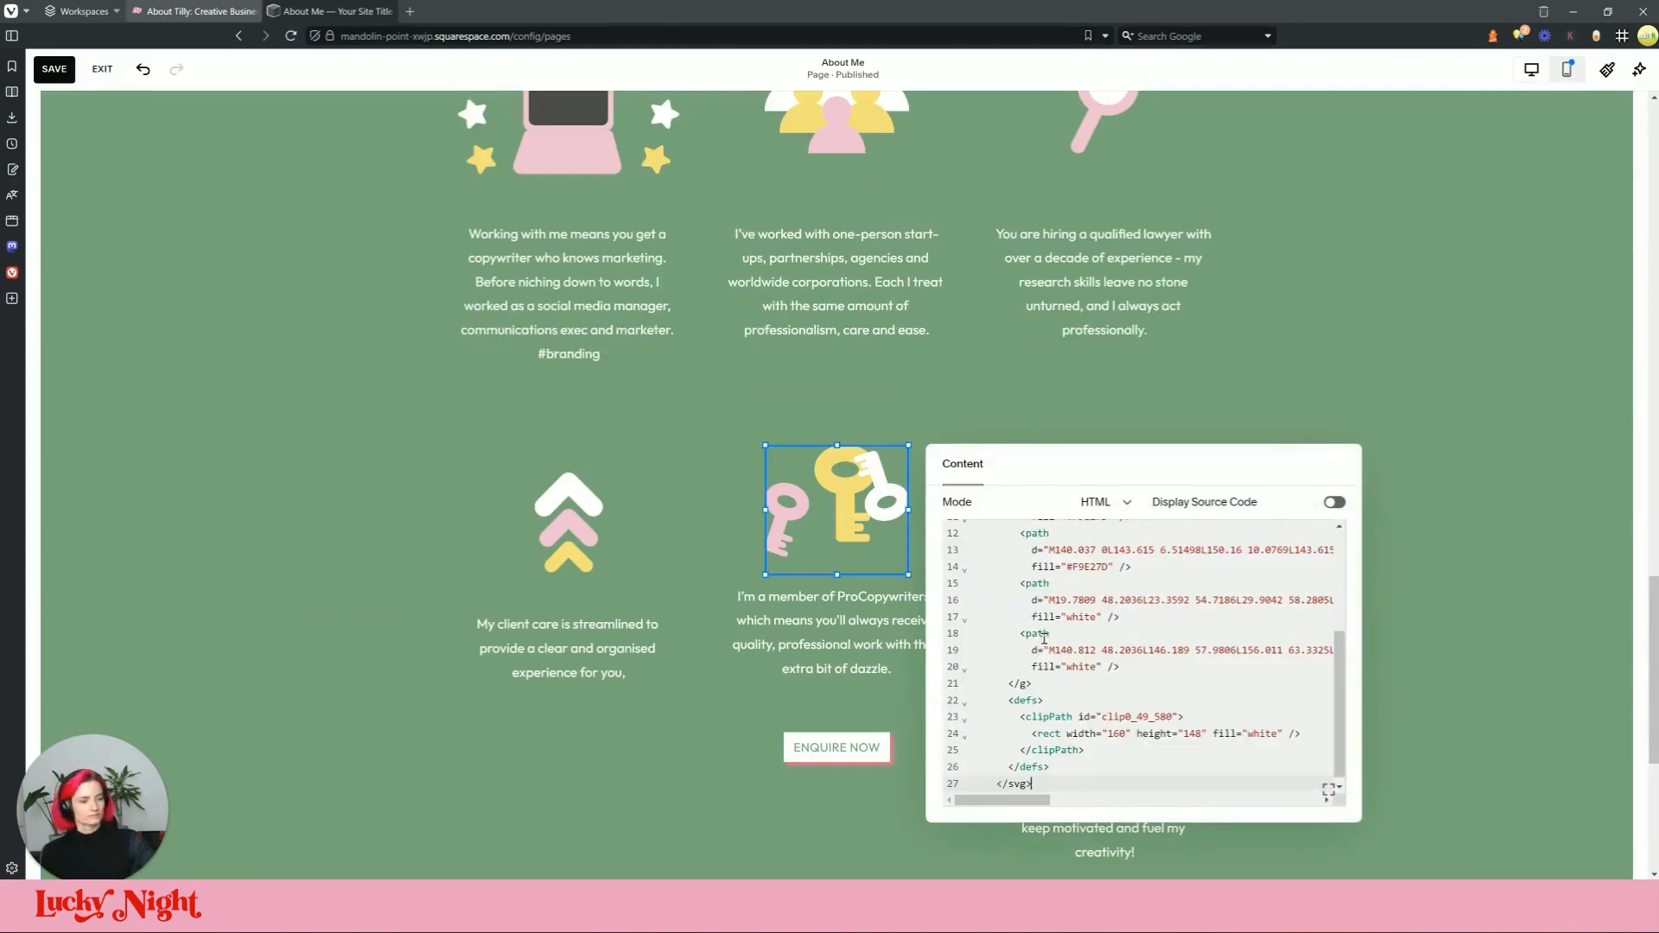
left_click(404, 439)
Step: Resize and position the tick icon to sit in the middle column above the ProCopywriters caption
left_click(881, 537)
left_click_drag(909, 603, 872, 576)
left_click_drag(832, 502, 870, 504)
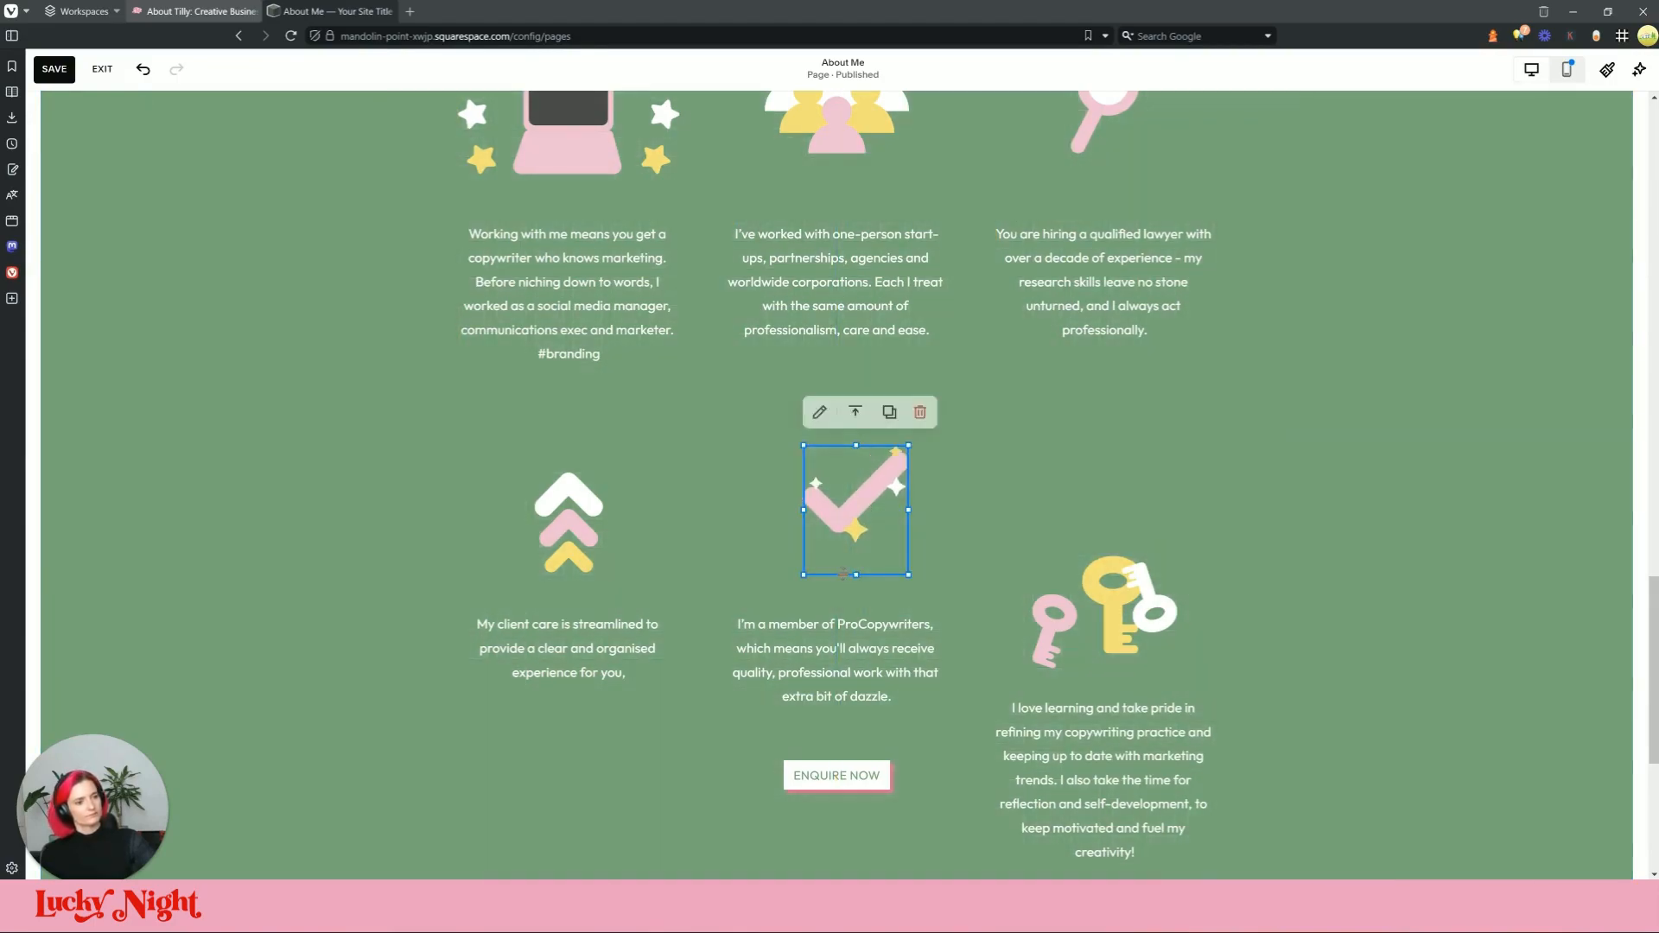
left_click_drag(853, 559, 797, 493)
left_click_drag(909, 601, 867, 508)
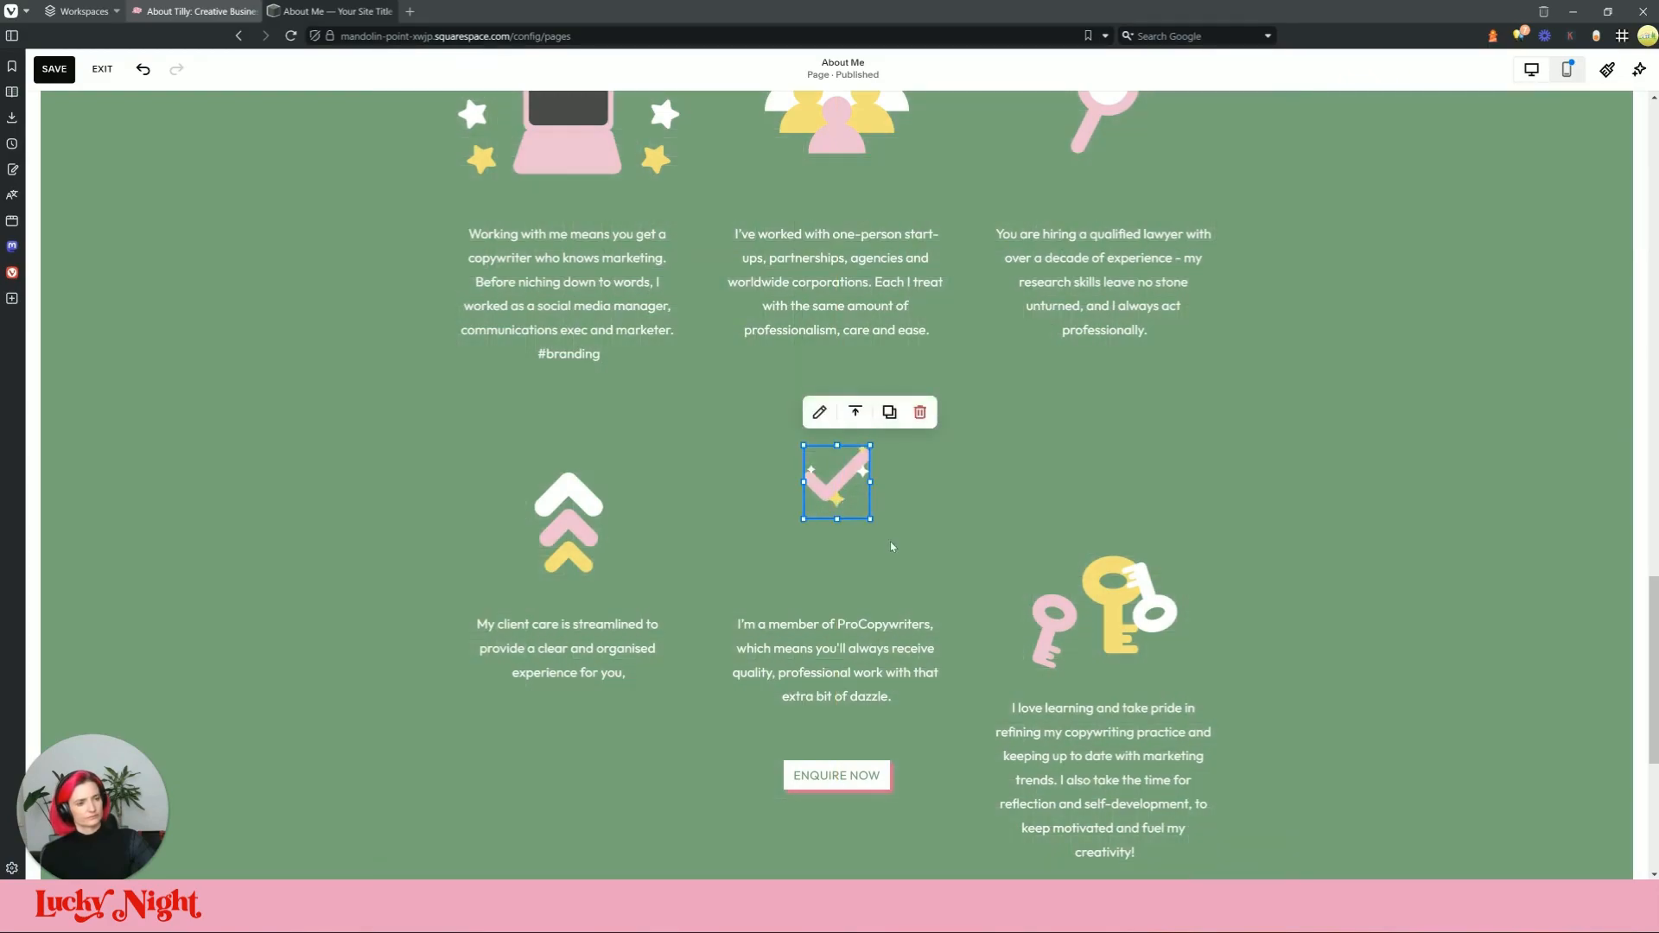
left_click(393, 10)
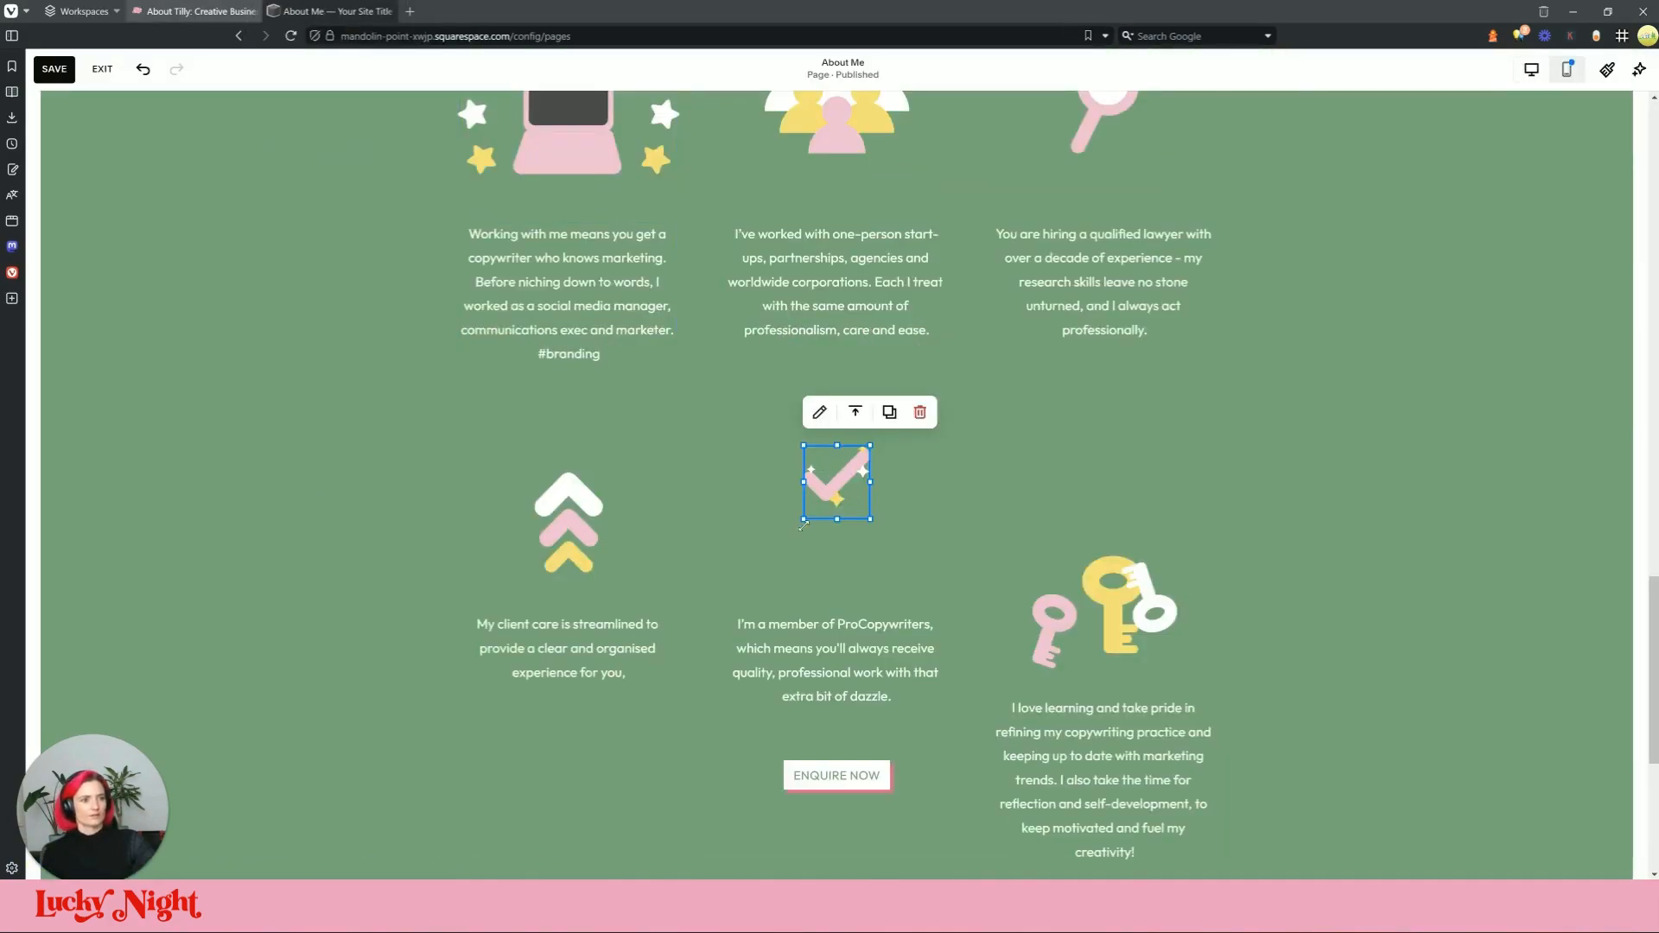
left_click_drag(802, 525, 852, 530)
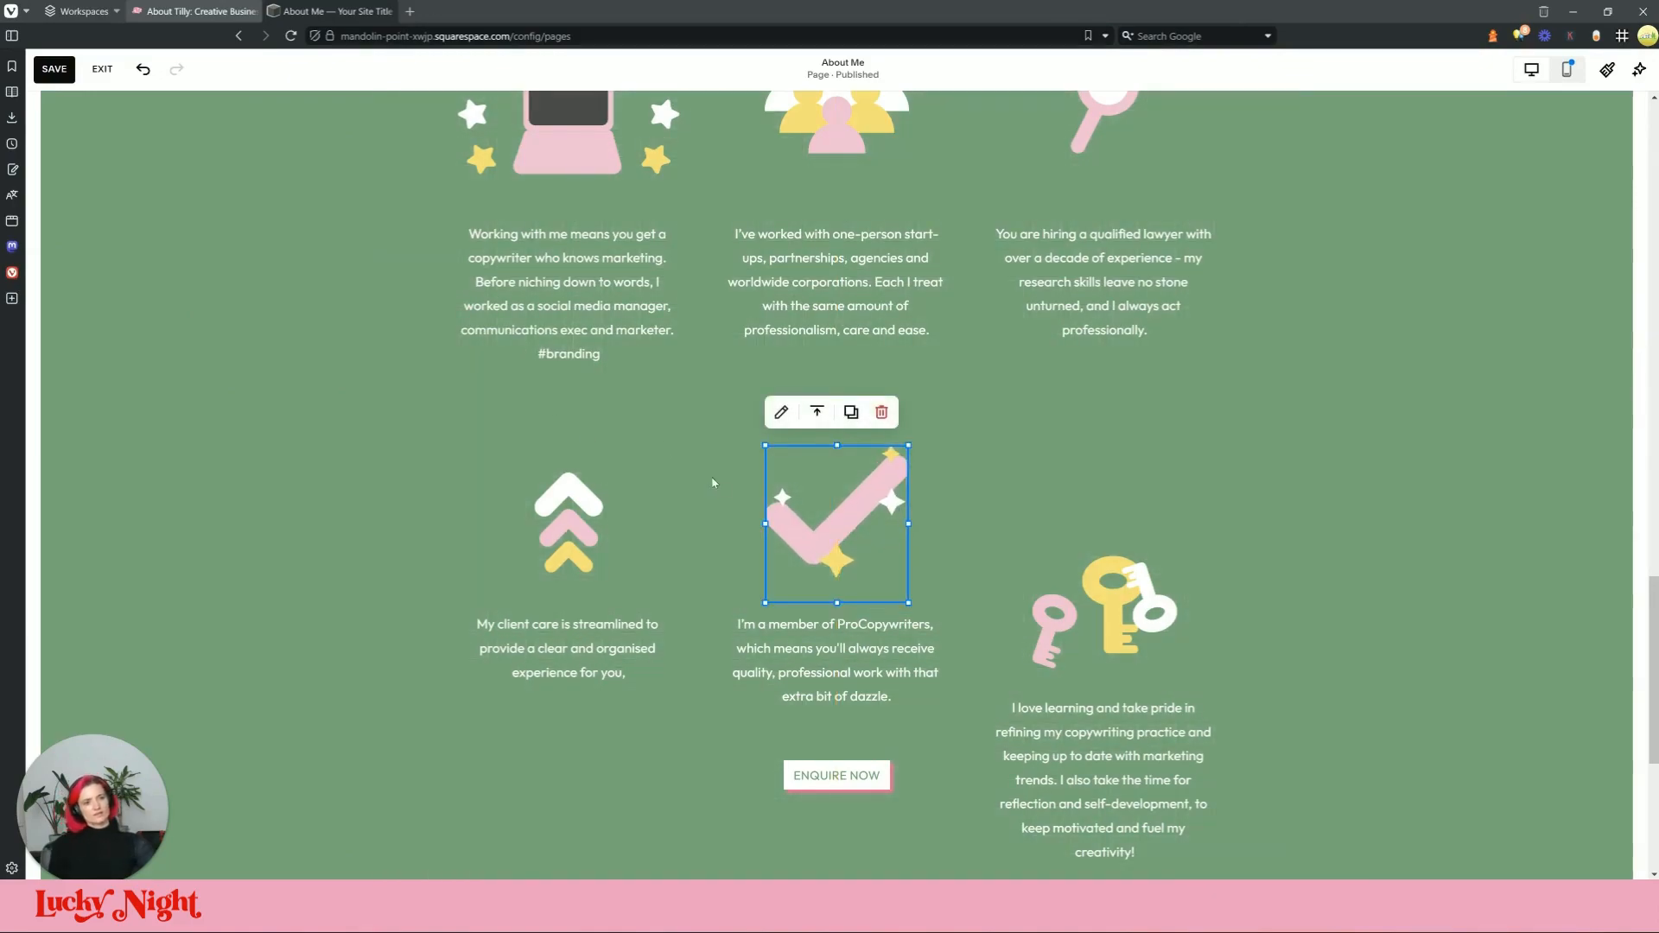
Step: Enlarge the chevron arrows icon block and move it upward
left_click(317, 10)
left_click(242, 10)
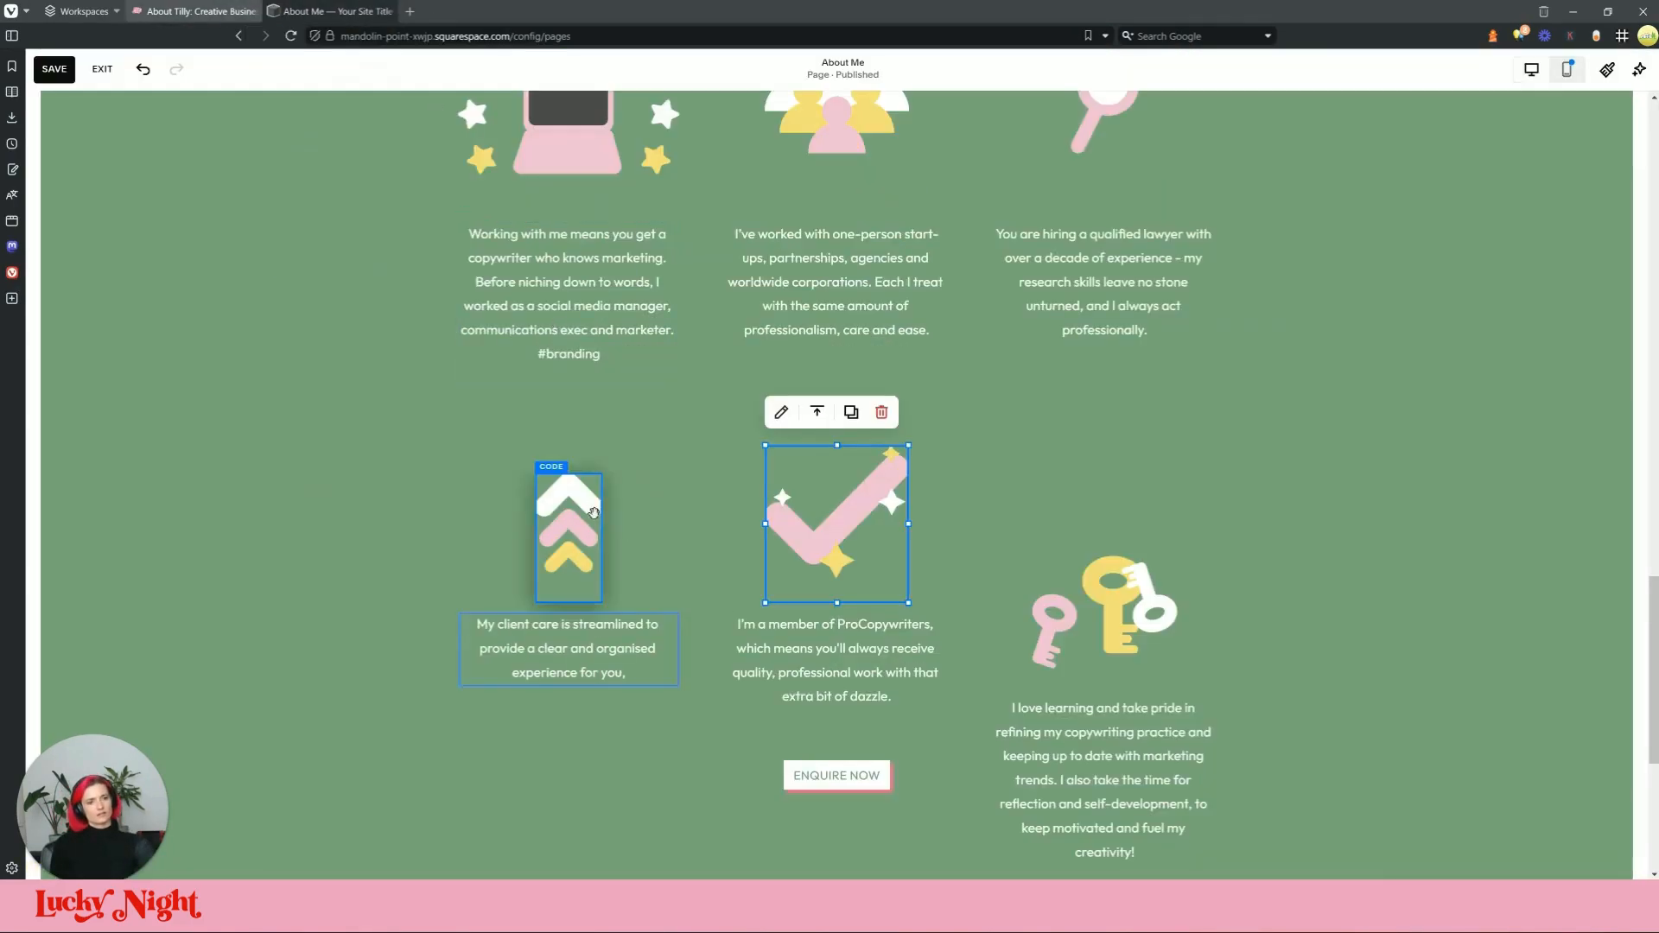
left_click(593, 514)
left_click_drag(537, 473, 509, 452)
left_click_drag(583, 534, 574, 501)
left_click_drag(640, 634, 575, 527)
left_click_drag(534, 661, 495, 633)
Step: Shift the laptop, its text, the chevron arrows and the client-care text left to match the top-row columns
scroll(685, 447, "up", 2)
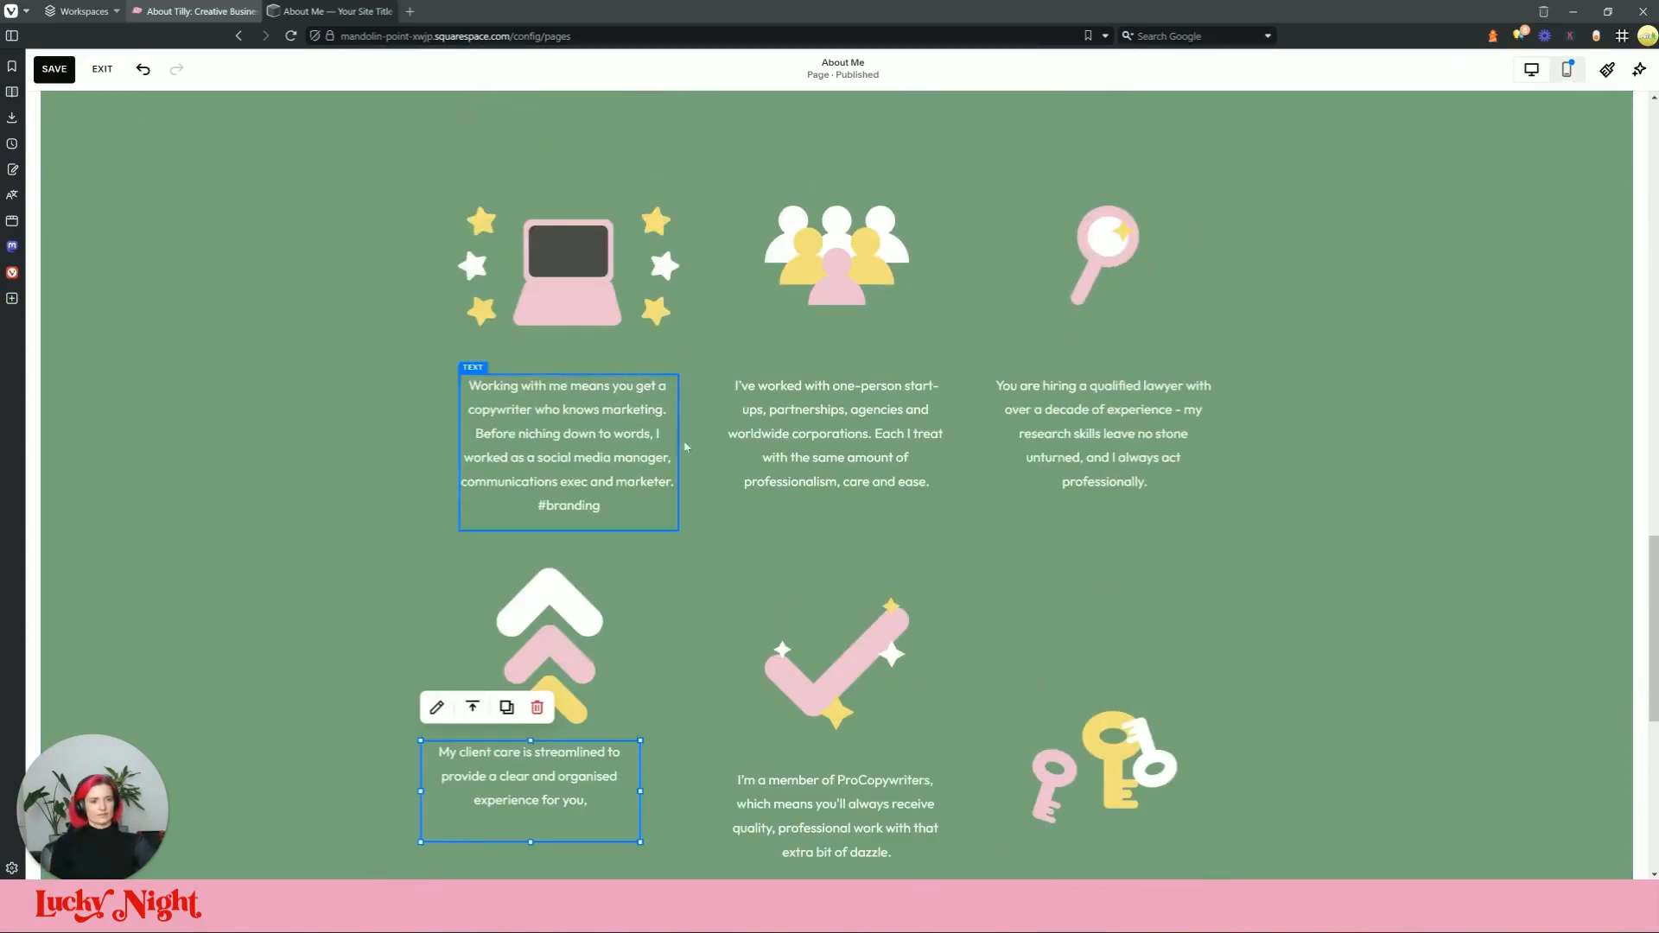
left_click_drag(583, 350, 546, 350)
left_click_drag(605, 438, 567, 438)
left_click(545, 654)
left_click_drag(544, 653, 515, 652)
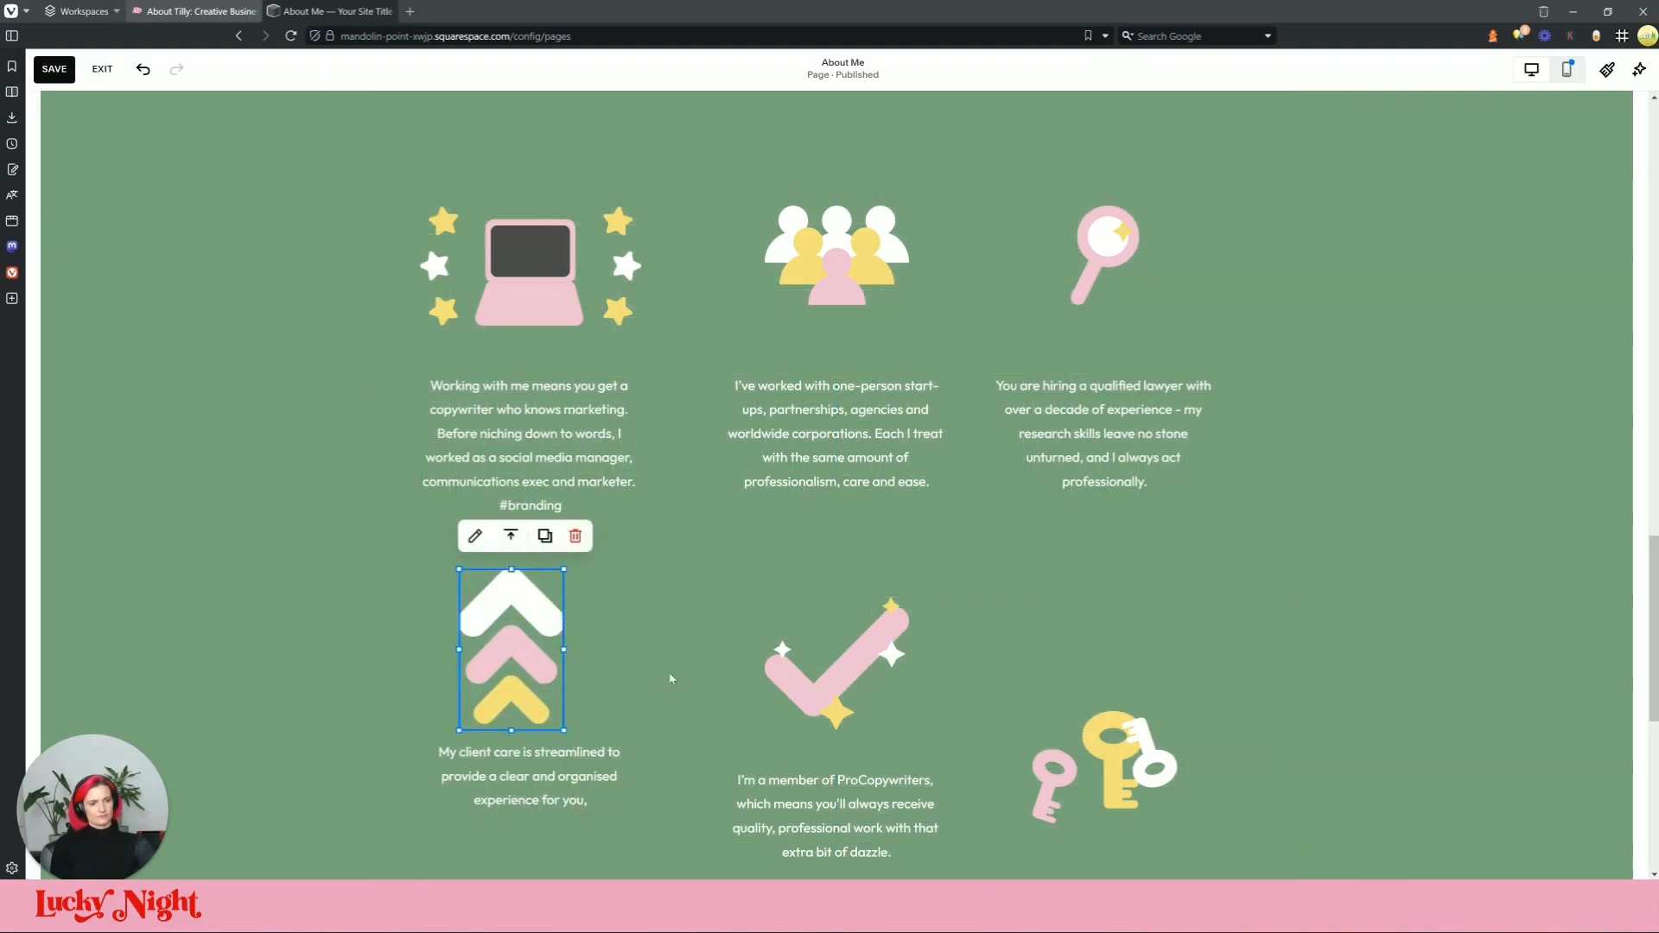
left_click(449, 790)
mouse_move(432, 794)
left_mouse_down()
mouse_move(393, 799)
mouse_move(406, 794)
left_mouse_up()
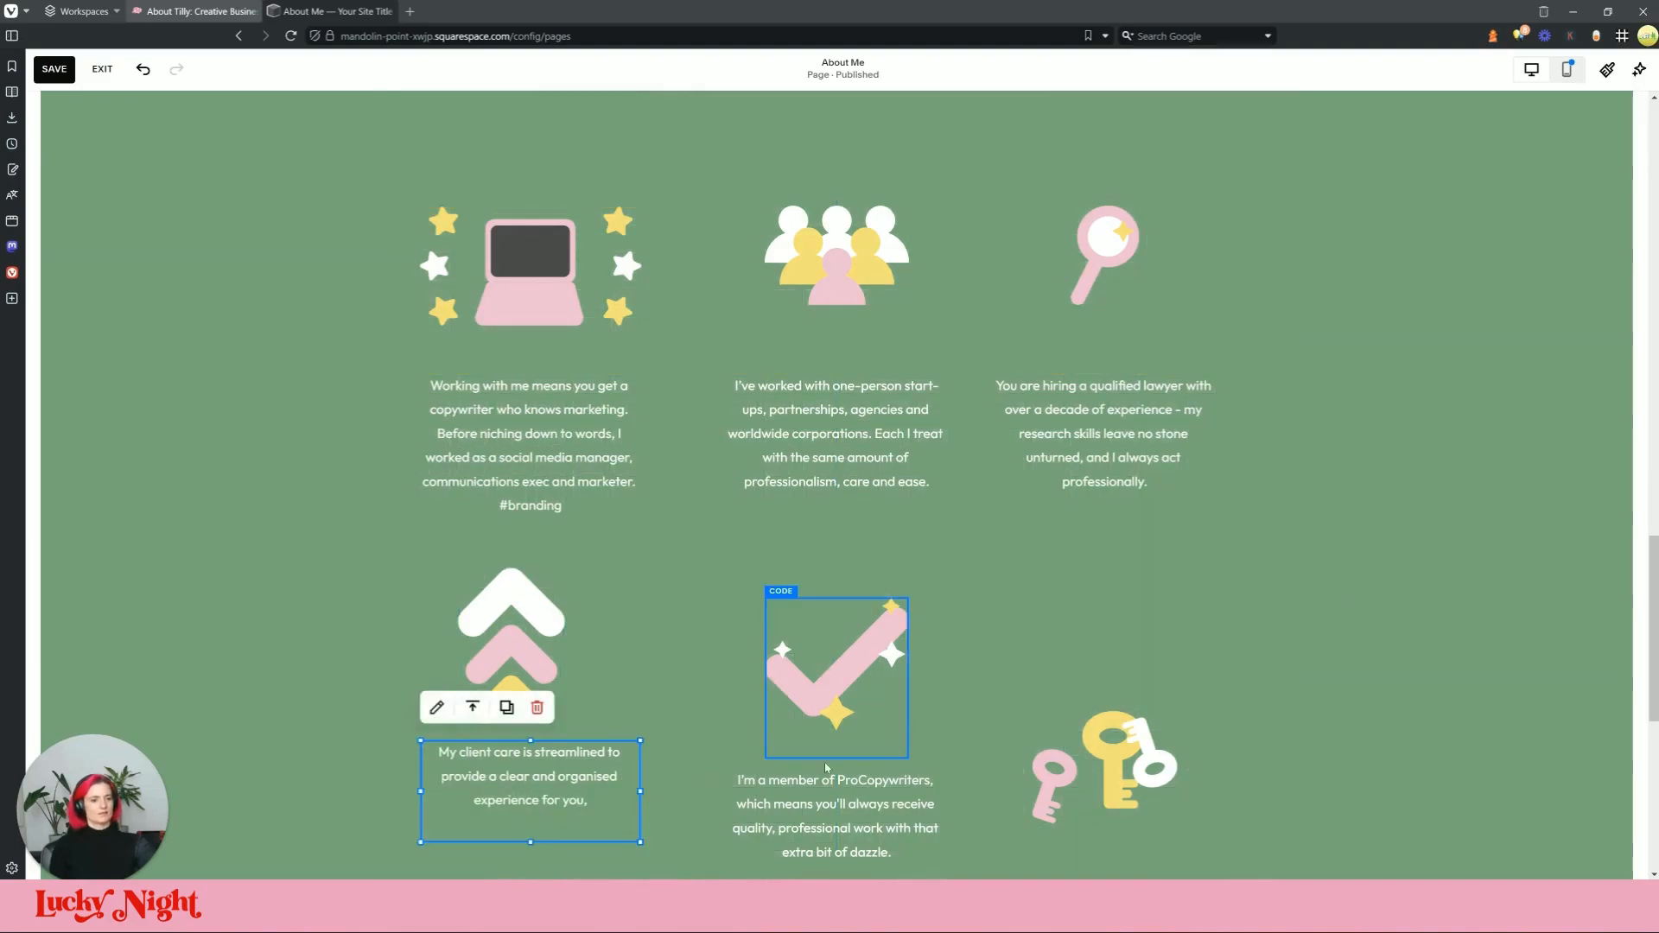
Step: Centre the tick block in the middle column with the ProCopywriters text beneath it
scroll(785, 745, "down", 1)
left_click_drag(904, 592, 890, 552)
left_click_drag(876, 735, 840, 708)
left_click_drag(721, 733, 736, 733)
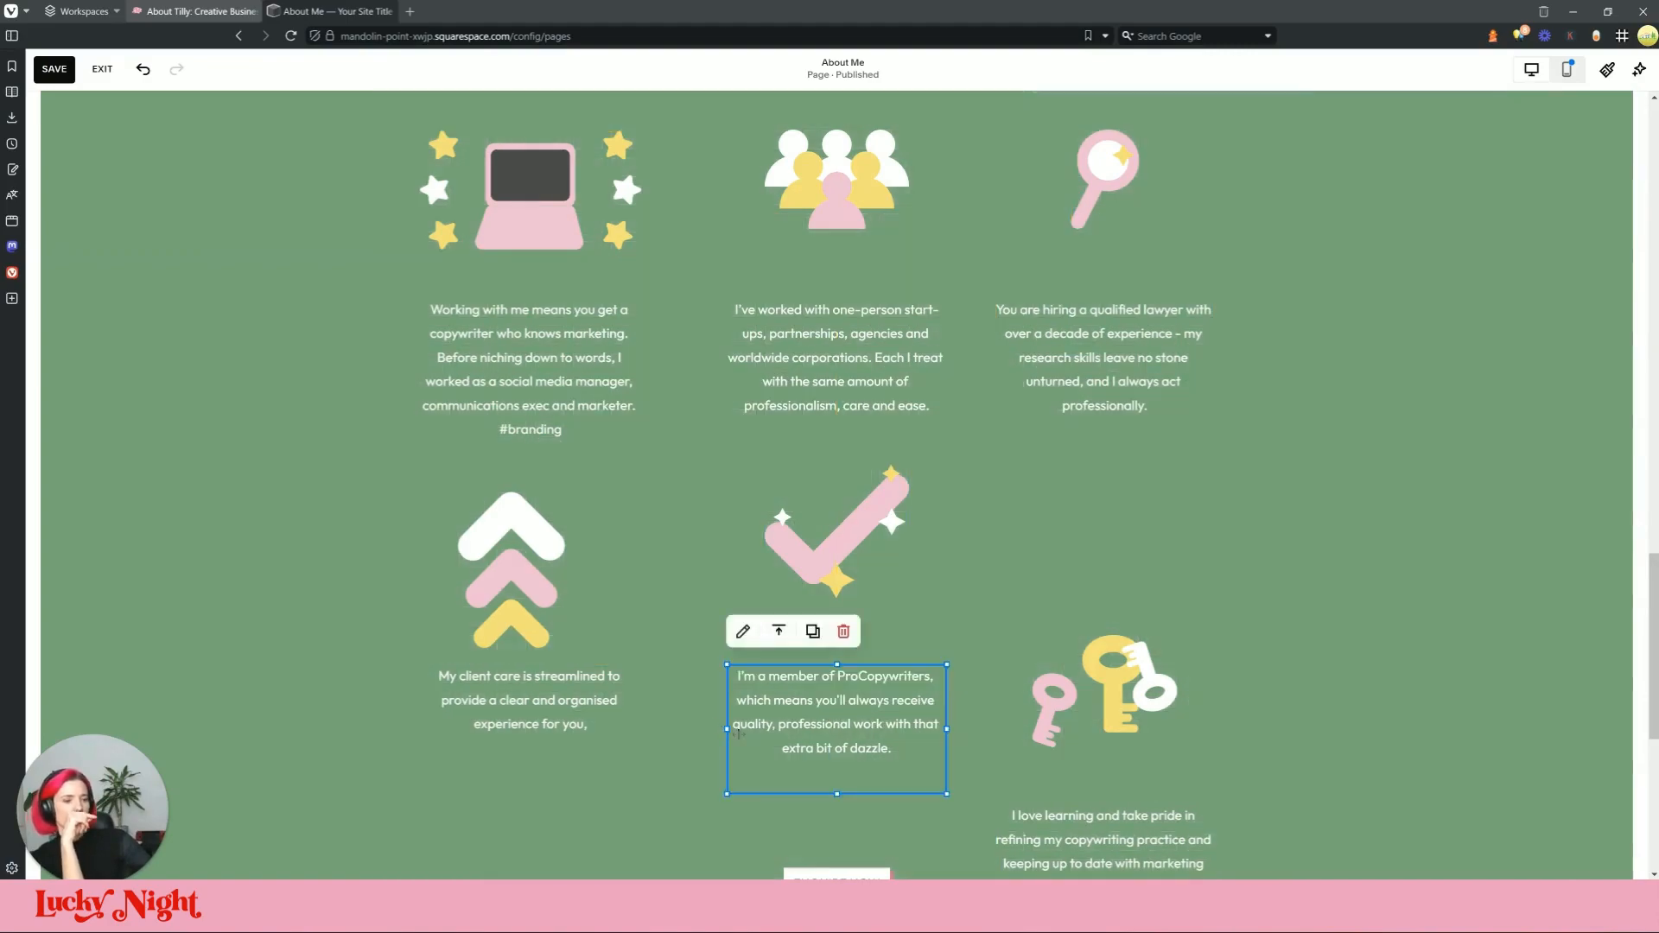
left_click(727, 728)
left_click(535, 717)
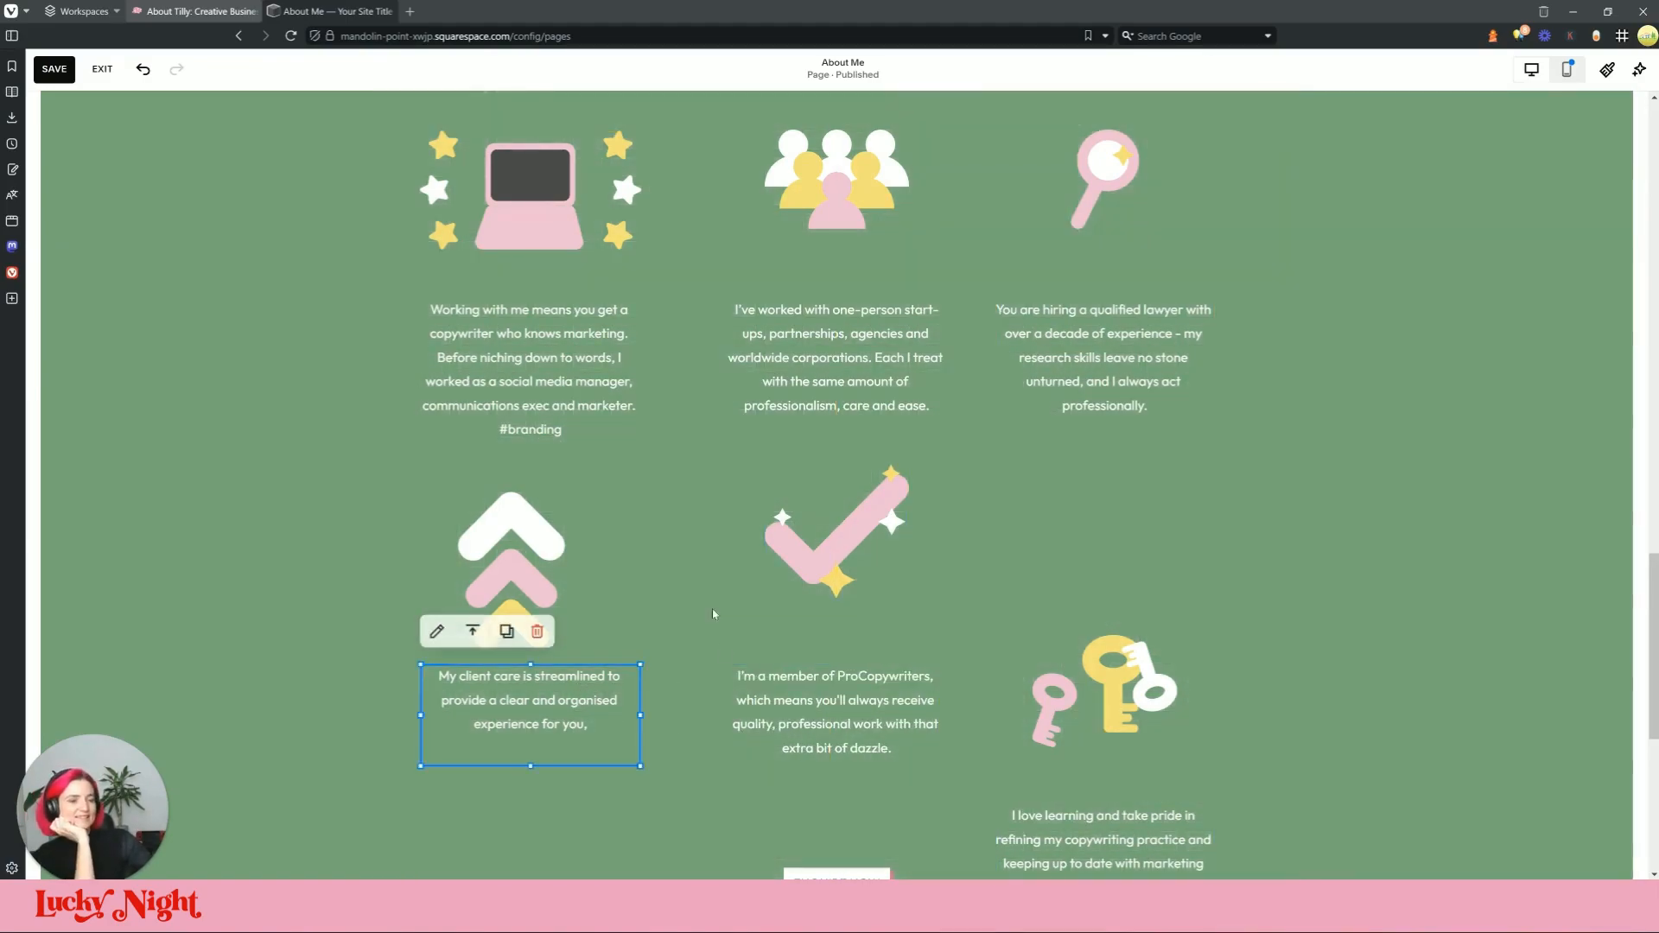
left_click(775, 748)
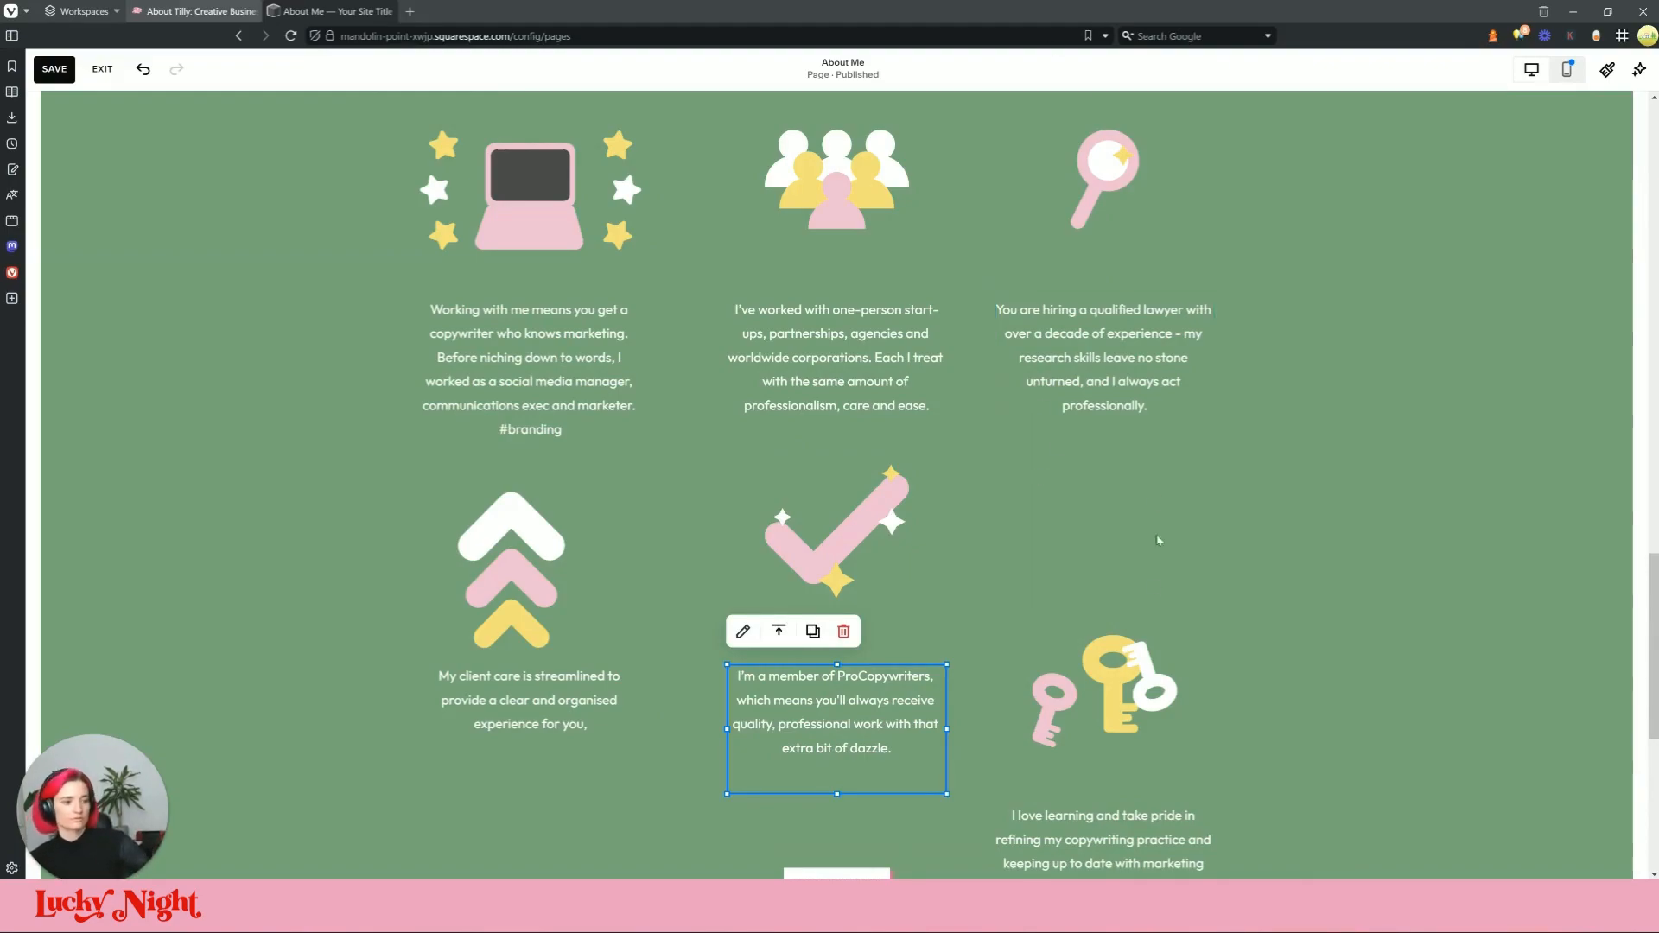
scroll(1117, 565, "down", 2)
left_click(194, 11)
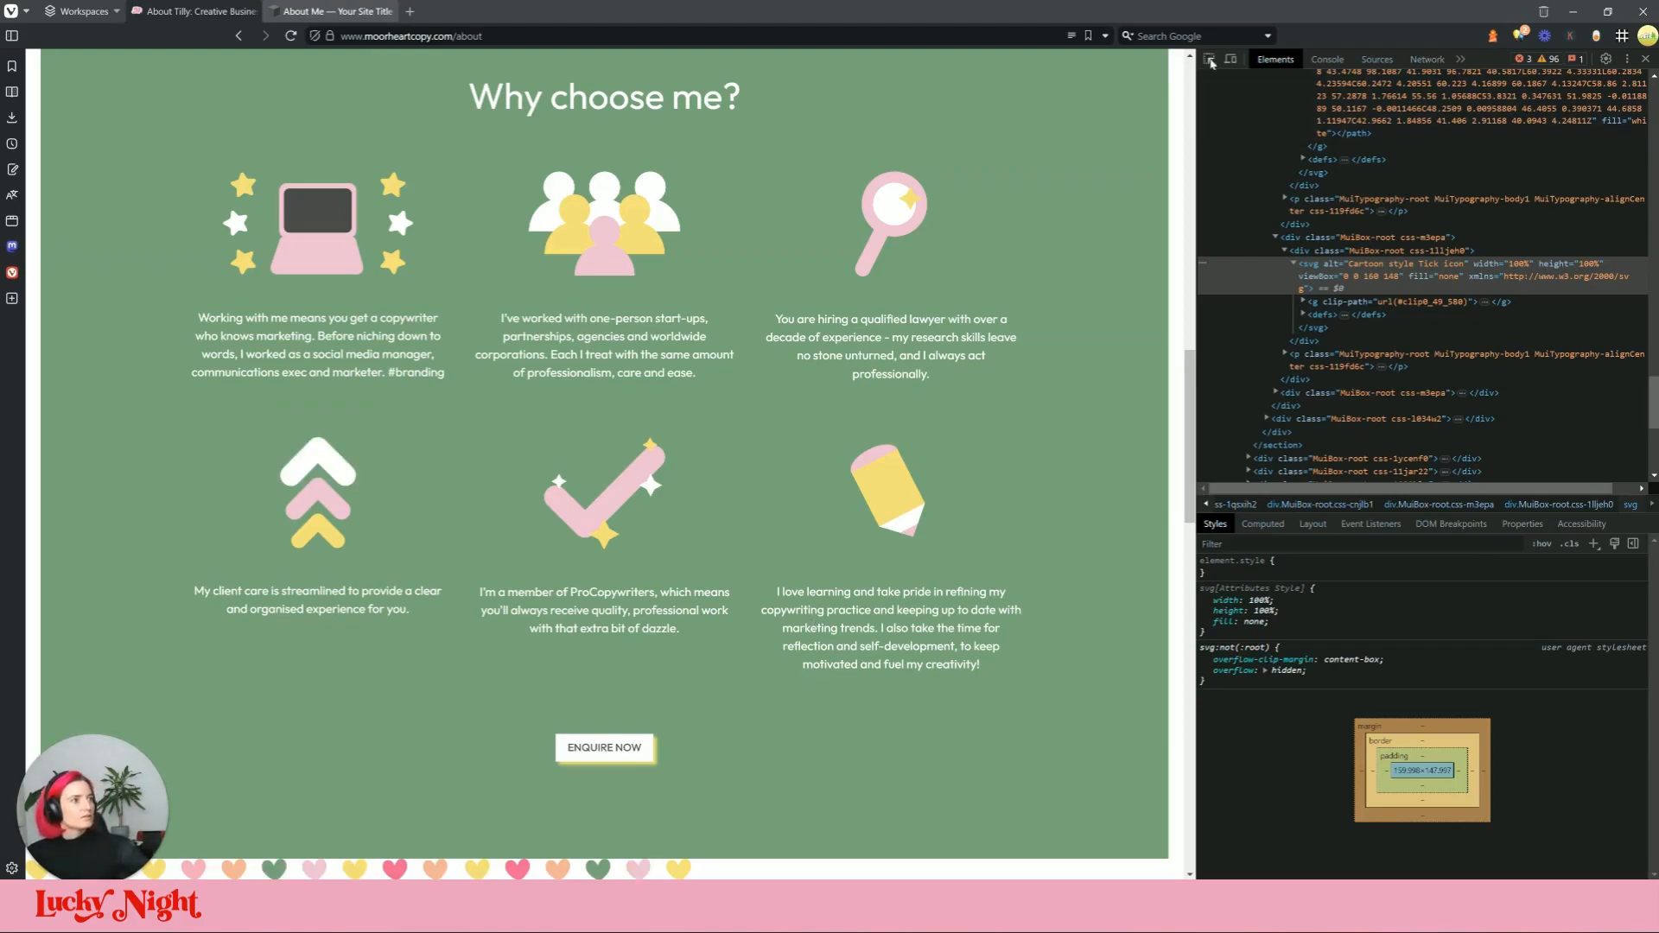
Step: Swap the keys code block's graphic for the live site's yellow pencil SVG
left_click(1210, 59)
left_click(885, 491)
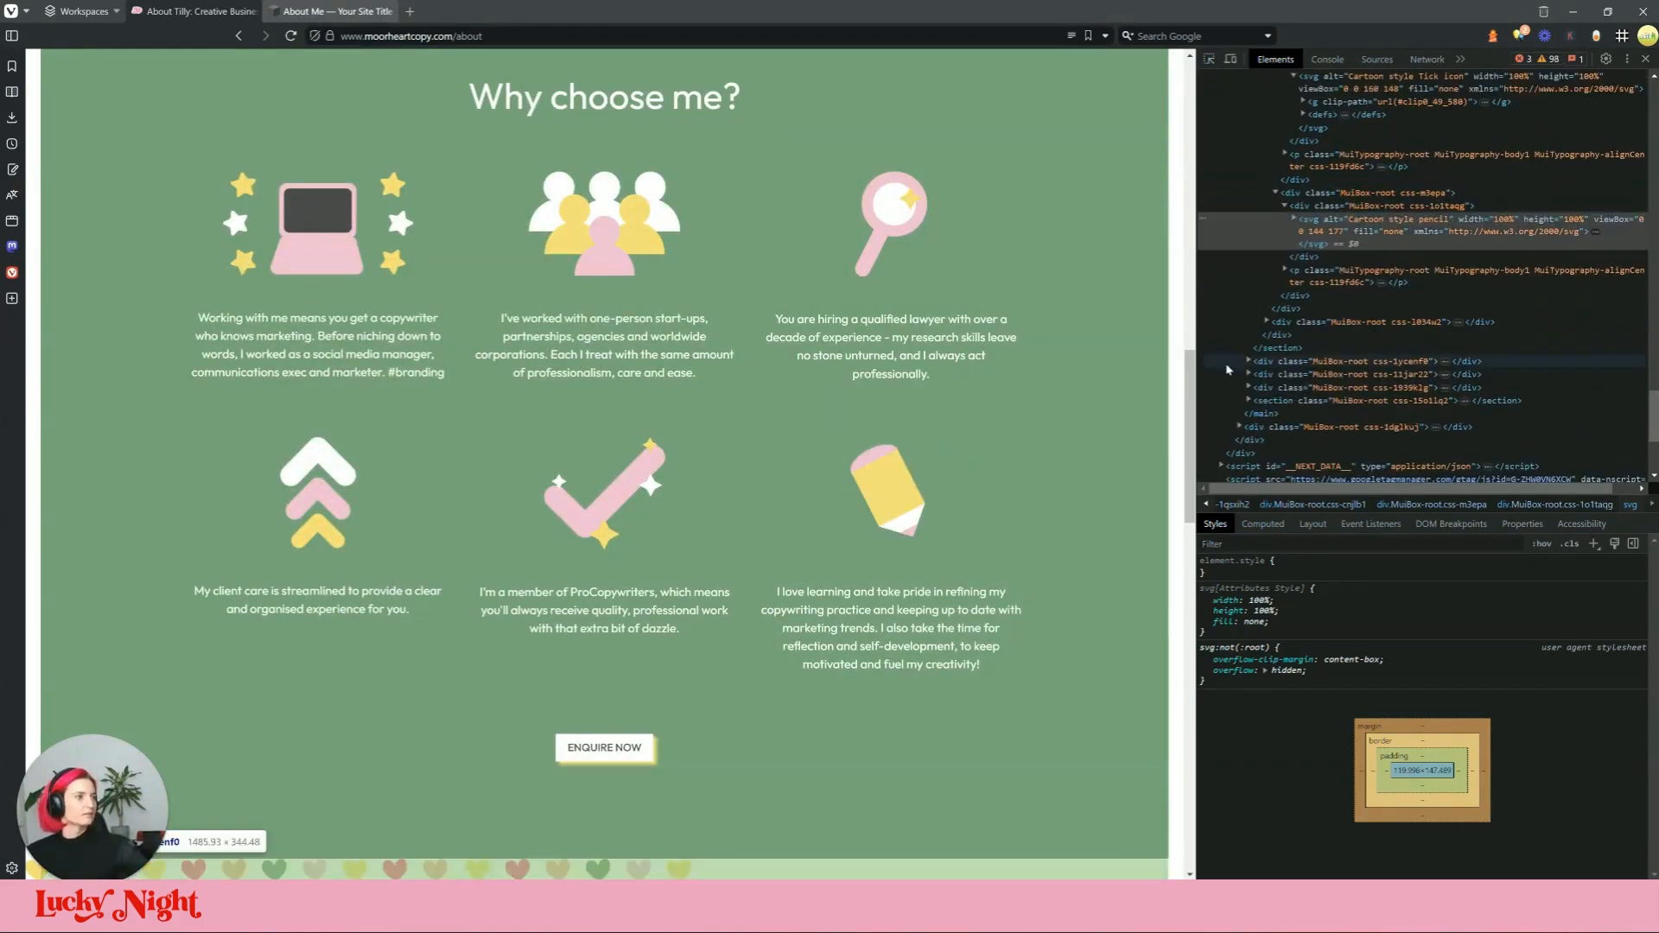
scroll(1426, 259, "up", 2)
left_click(1451, 281)
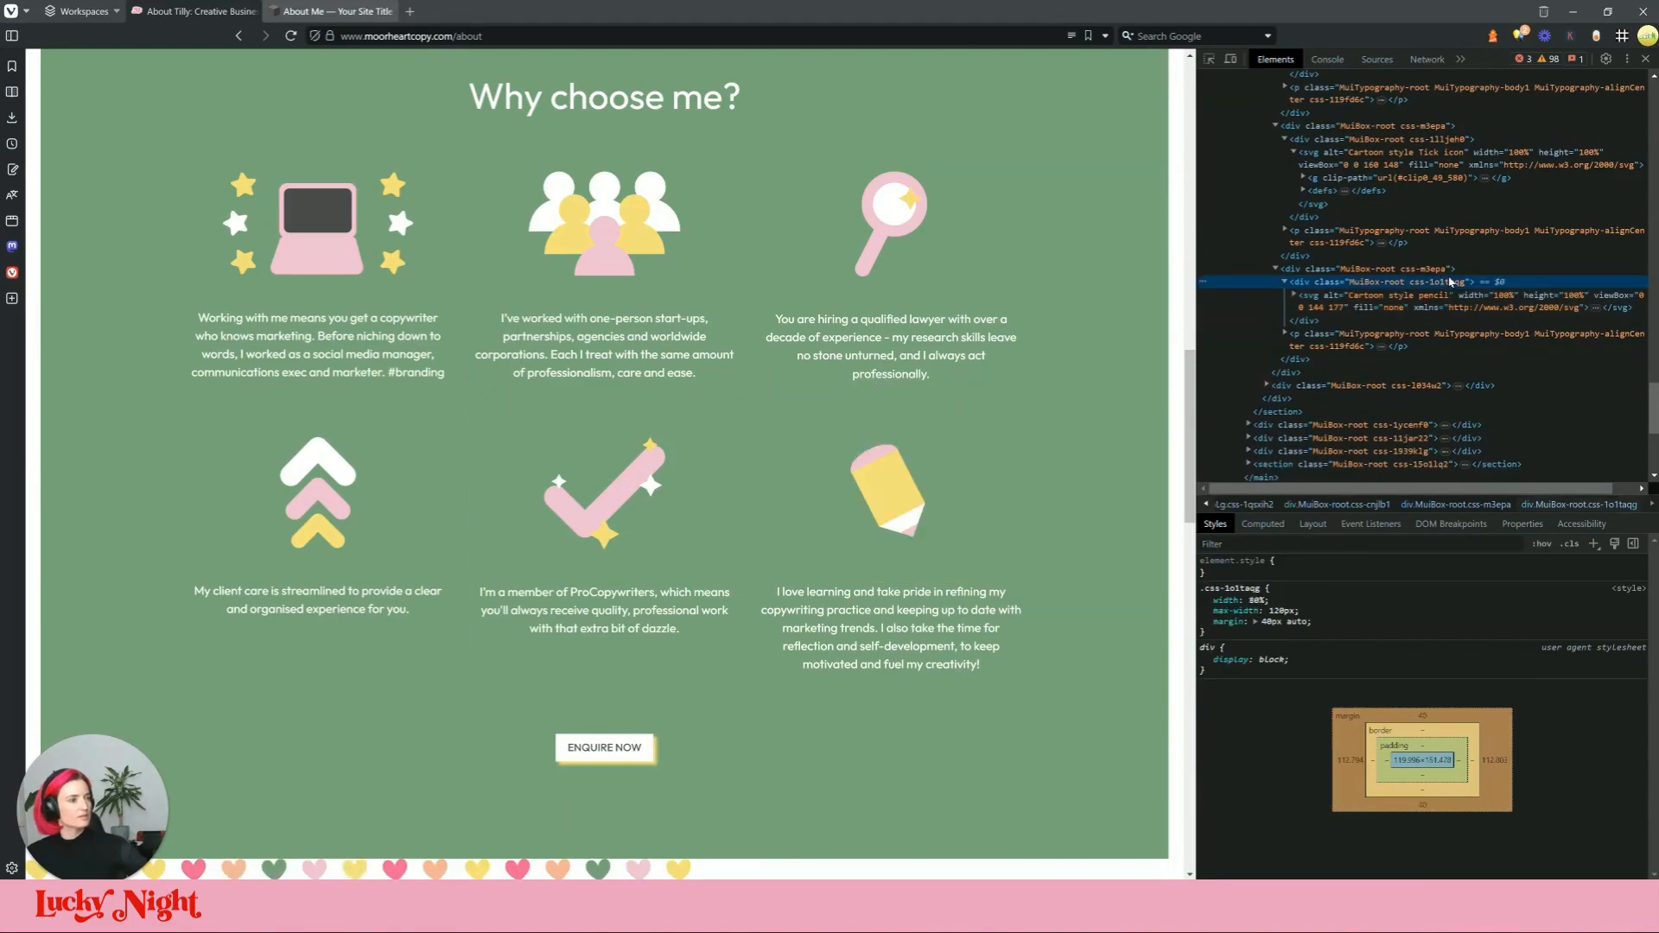
left_click(1439, 304)
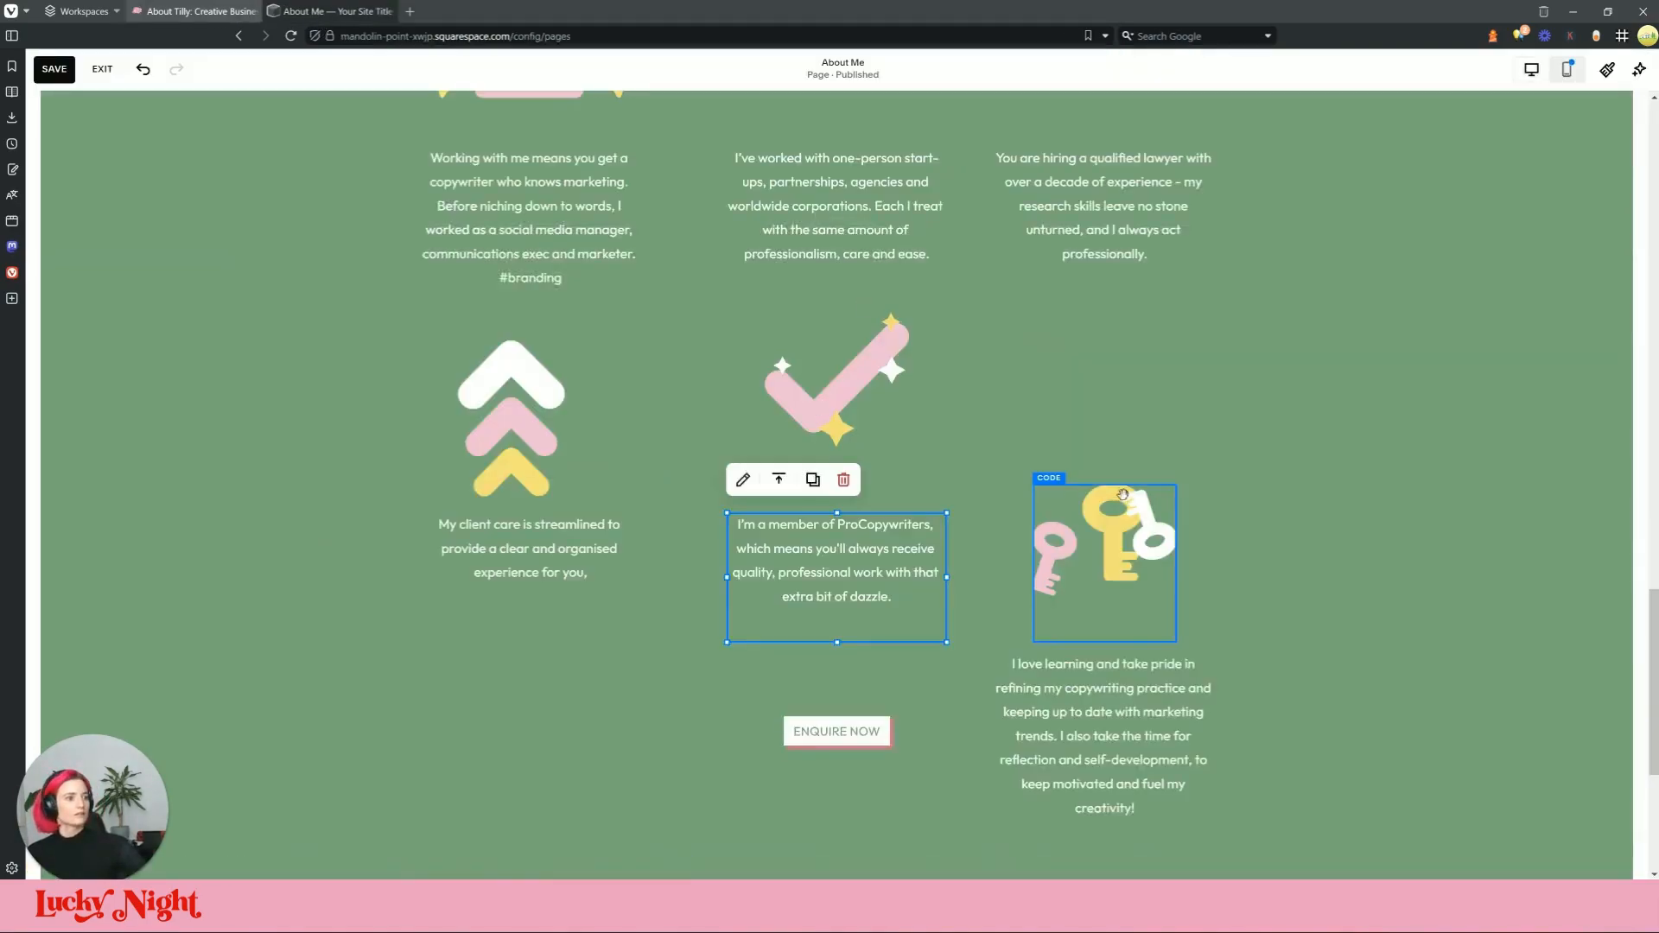
left_click(1048, 451)
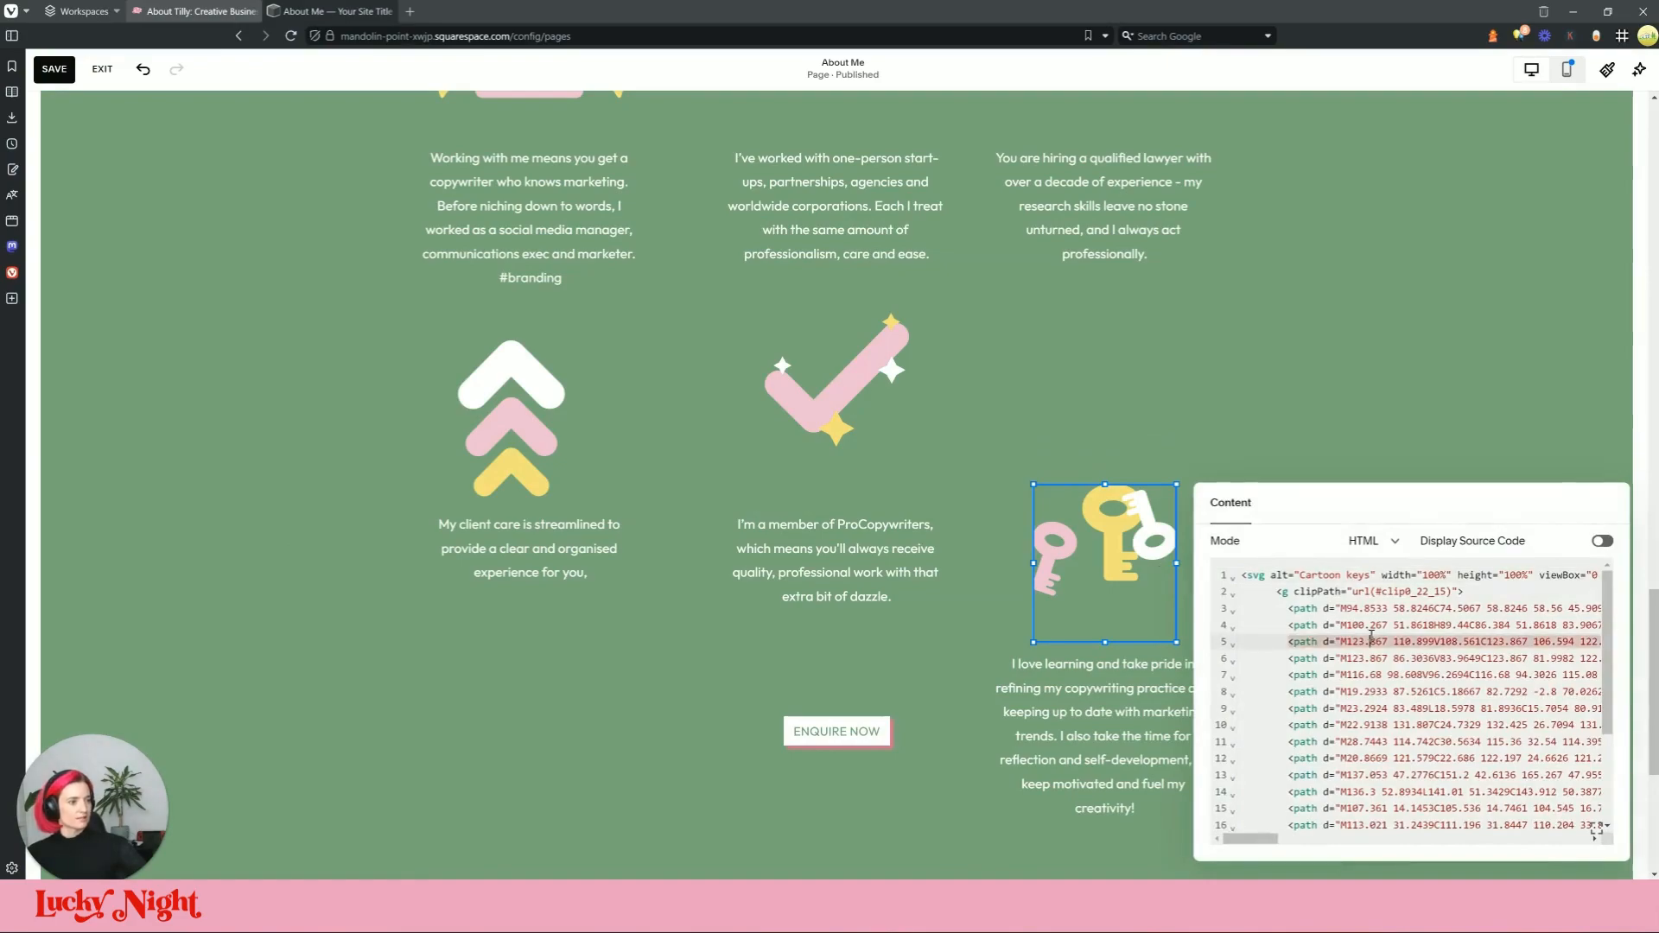
left_click(1313, 415)
Step: Move the pencil block up into the second row's third column and shrink it
left_click_drag(1101, 549, 1110, 388)
left_click_drag(1176, 500, 1137, 463)
mouse_move(1116, 399)
left_mouse_down()
mouse_move(1188, 401)
mouse_move(1157, 401)
left_mouse_up()
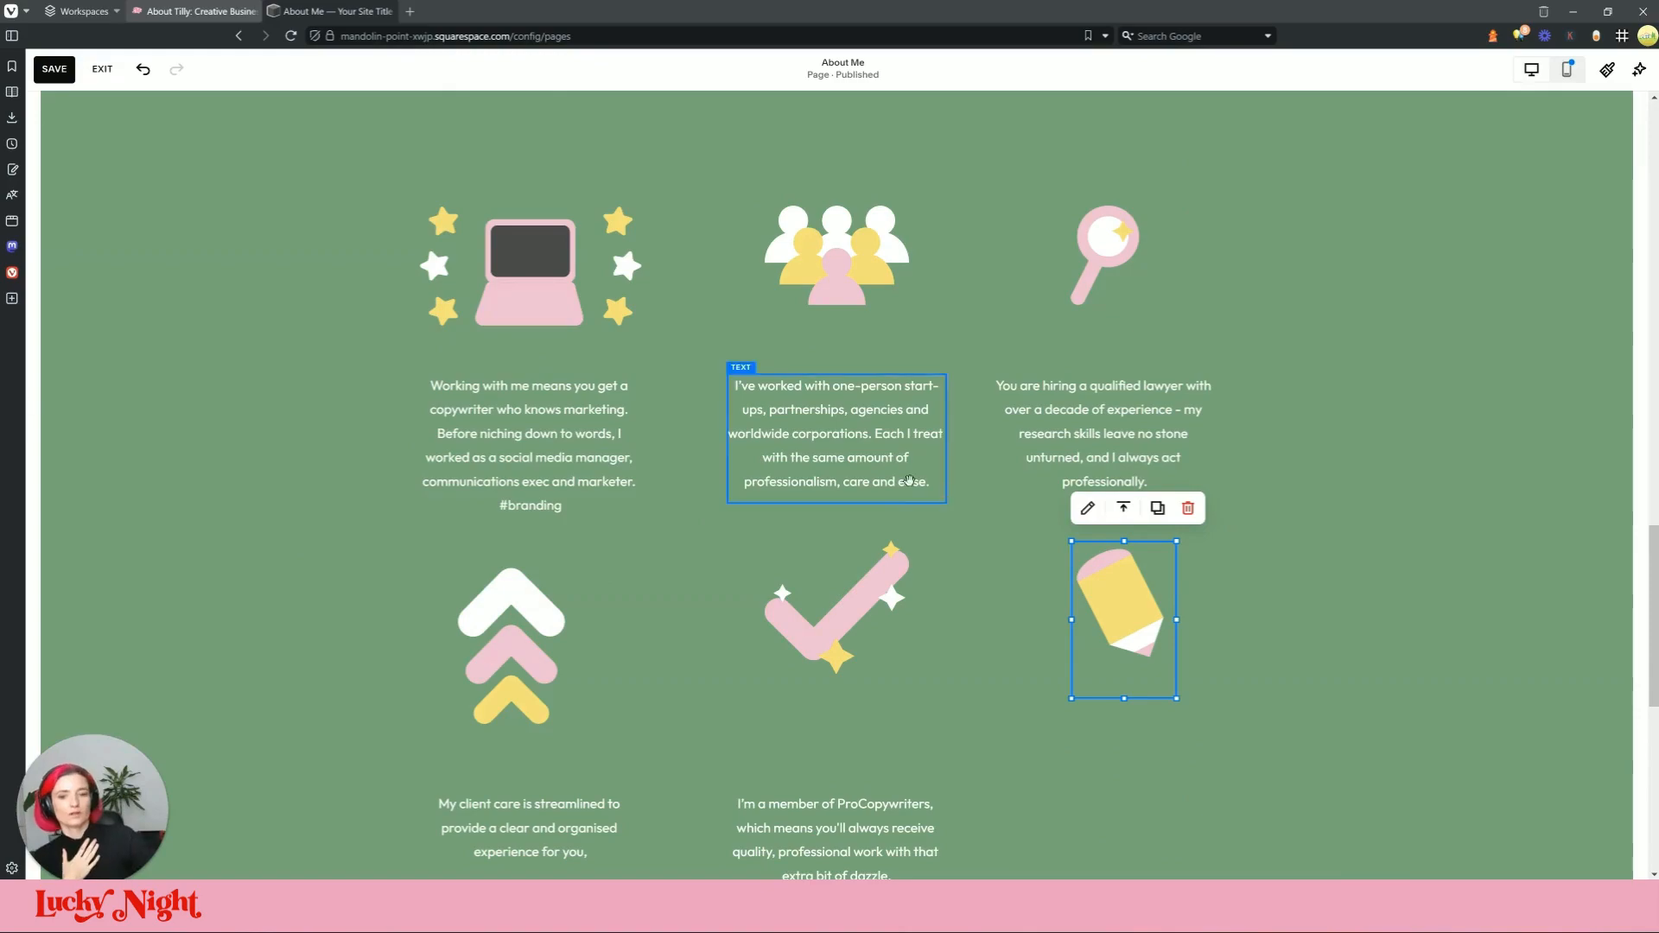
Step: Shorten the pencil block and reposition the lawyer and I love learning text blocks
scroll(1166, 544, "down", 2)
left_click_drag(1166, 544, 1175, 525)
left_click_drag(1147, 756, 1189, 519)
scroll(922, 653, "down", 1)
left_click(923, 652)
left_click(1162, 606)
left_click_drag(1162, 685, 1156, 674)
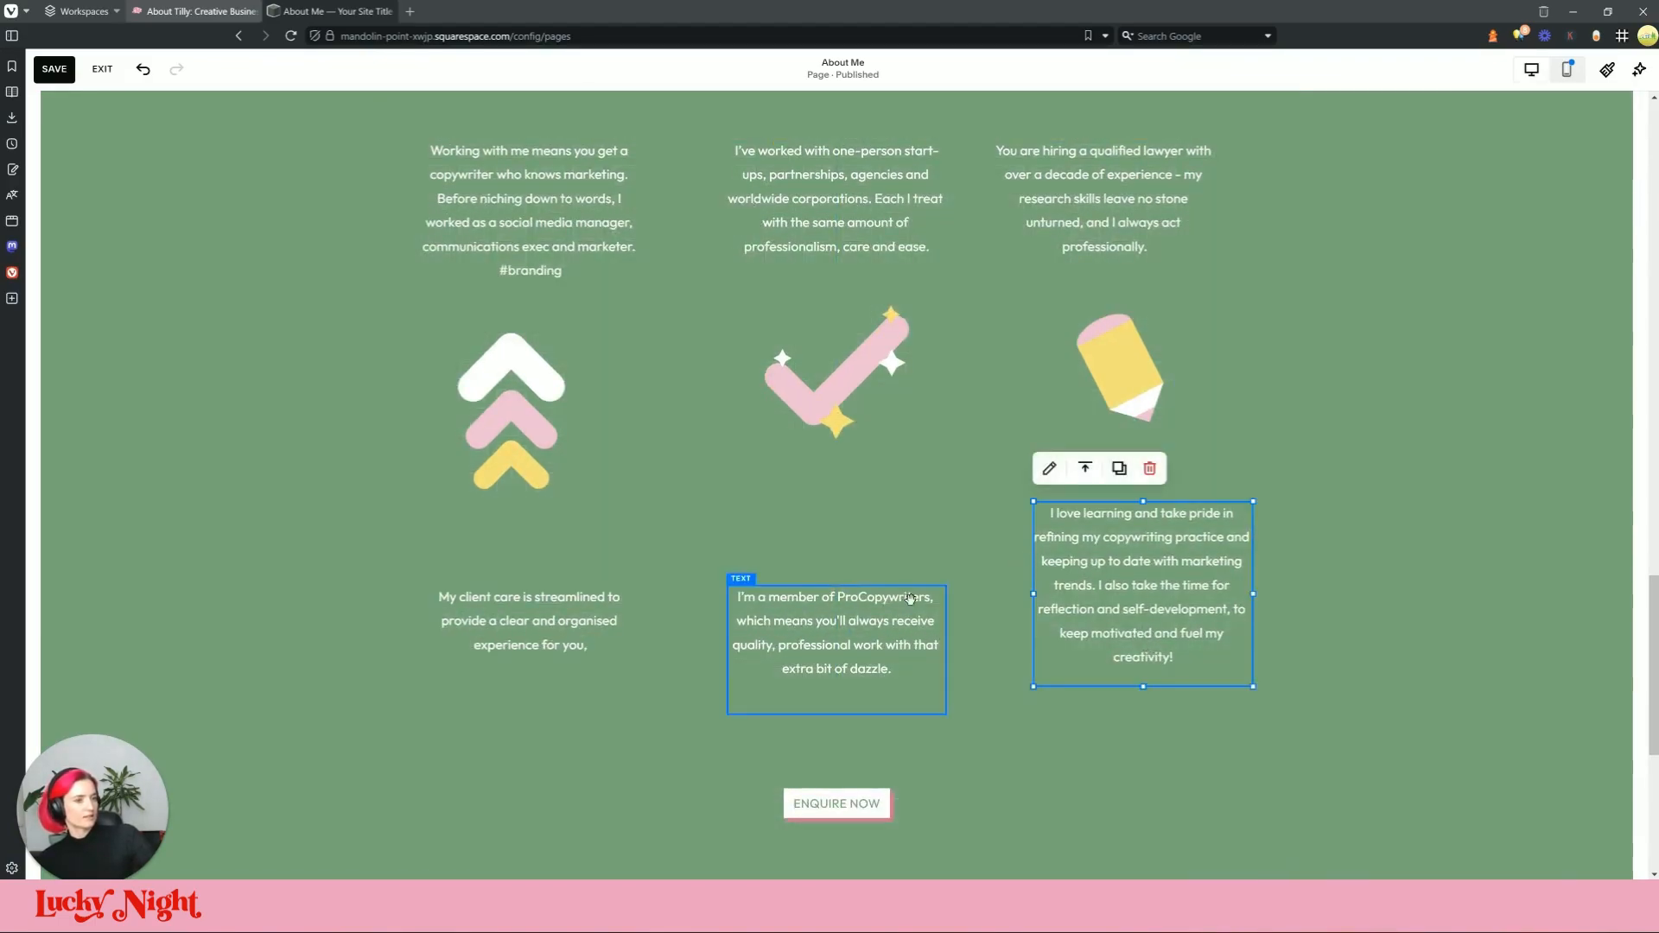
scroll(1166, 516, "up", 1)
left_click(1132, 278)
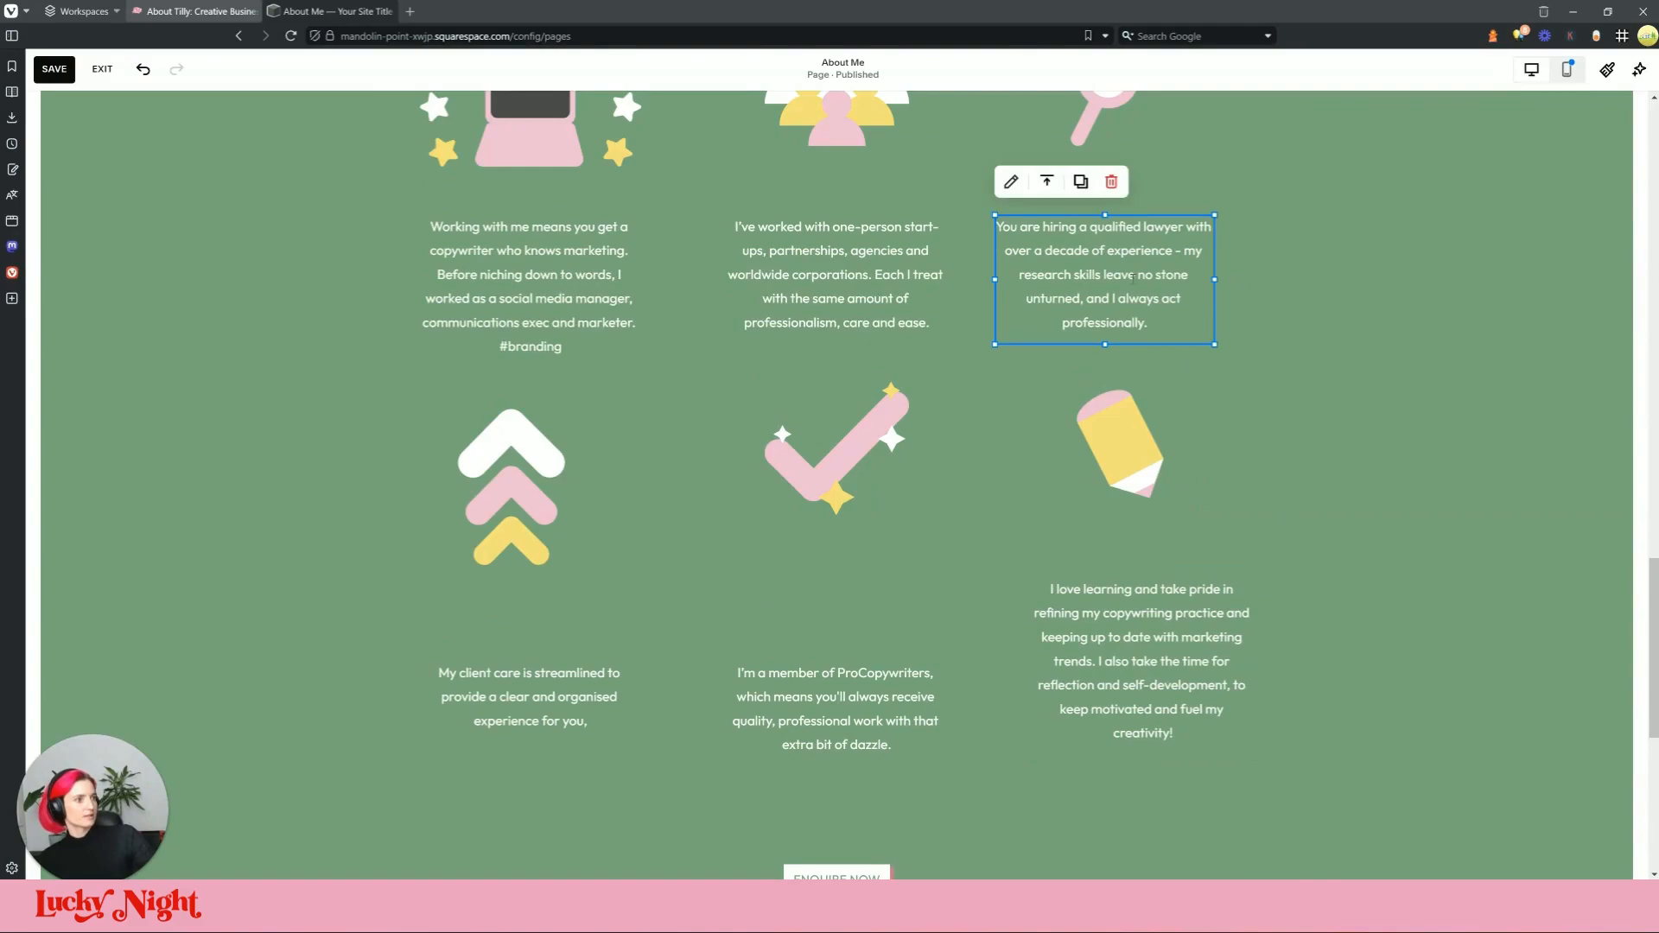
left_click_drag(1102, 292, 1140, 292)
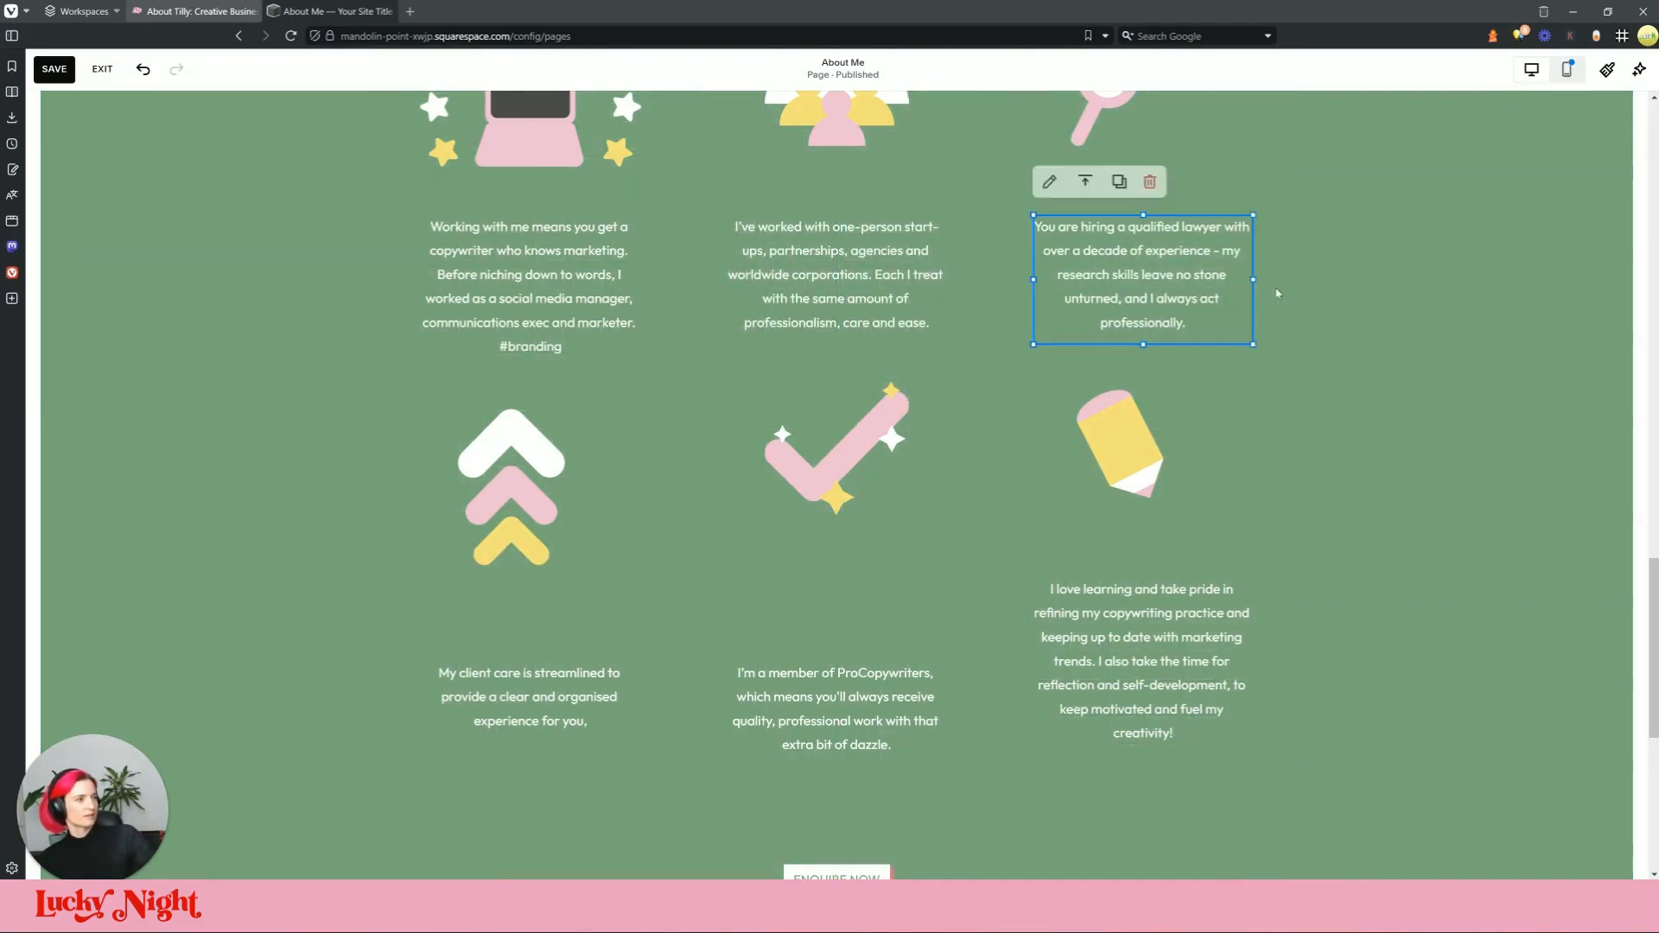
mouse_move(1132, 691)
left_mouse_down()
mouse_move(1161, 683)
mouse_move(1130, 688)
left_mouse_up()
mouse_move(1253, 677)
left_mouse_down()
mouse_move(1233, 680)
mouse_move(1257, 678)
left_mouse_up()
double_click(1120, 732)
left_click(1465, 596)
Step: Shorten the tick and chevron arrows blocks and move the ProCopywriters text up
left_click_drag(881, 681, 888, 570)
left_click(888, 570)
left_click_drag(838, 622, 845, 564)
left_click(538, 612)
left_click_drag(512, 649, 583, 641)
scroll(545, 509, "up", 2)
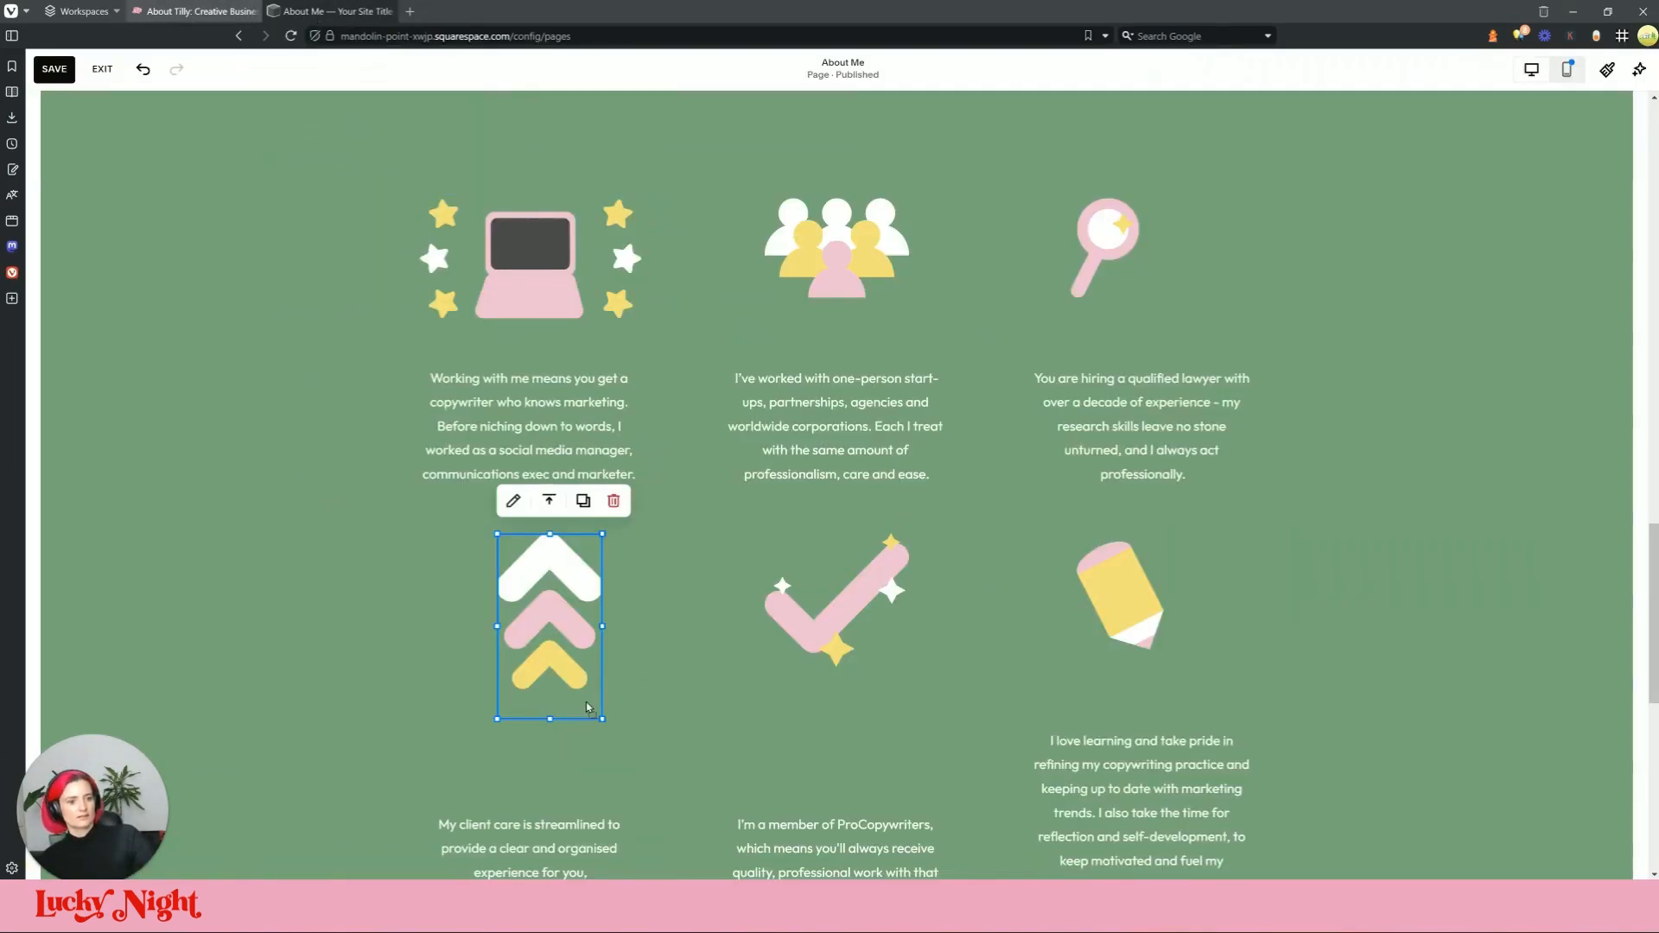
left_click_drag(602, 718, 584, 583)
scroll(586, 681, "down", 2)
left_click_drag(927, 695, 855, 588)
Step: Raise the I love learning text and narrow the pencil, centring it above the caption
left_click(853, 568)
left_click(1197, 635)
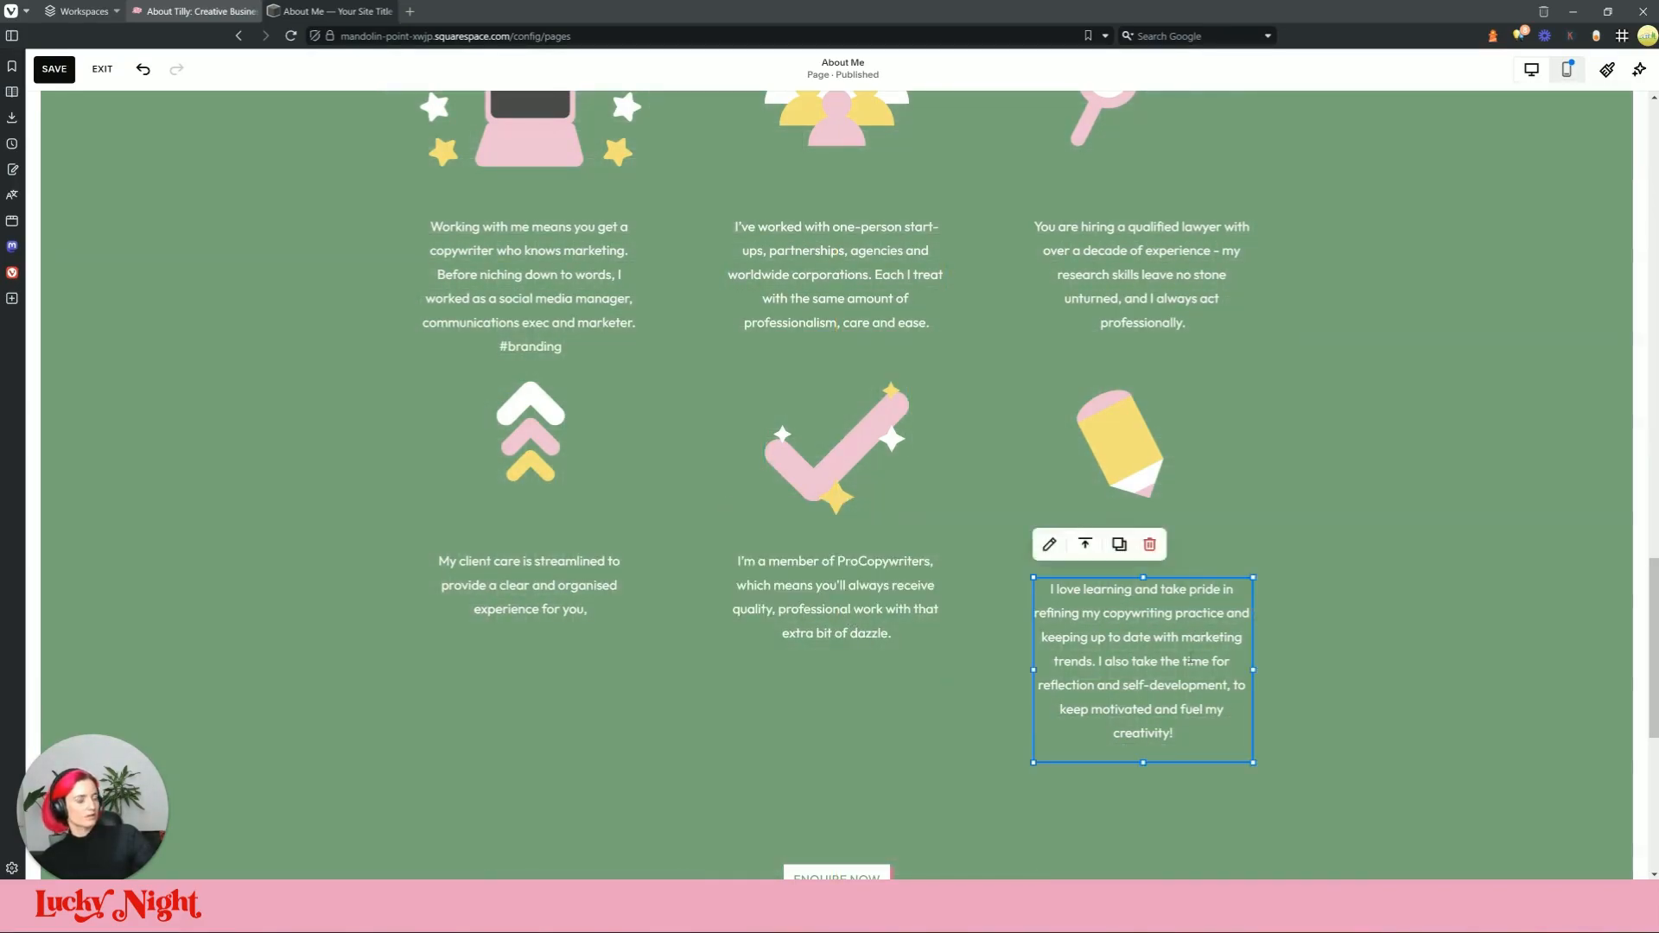
left_click(1097, 511)
left_click_drag(1135, 639, 1135, 612)
left_click(1142, 450)
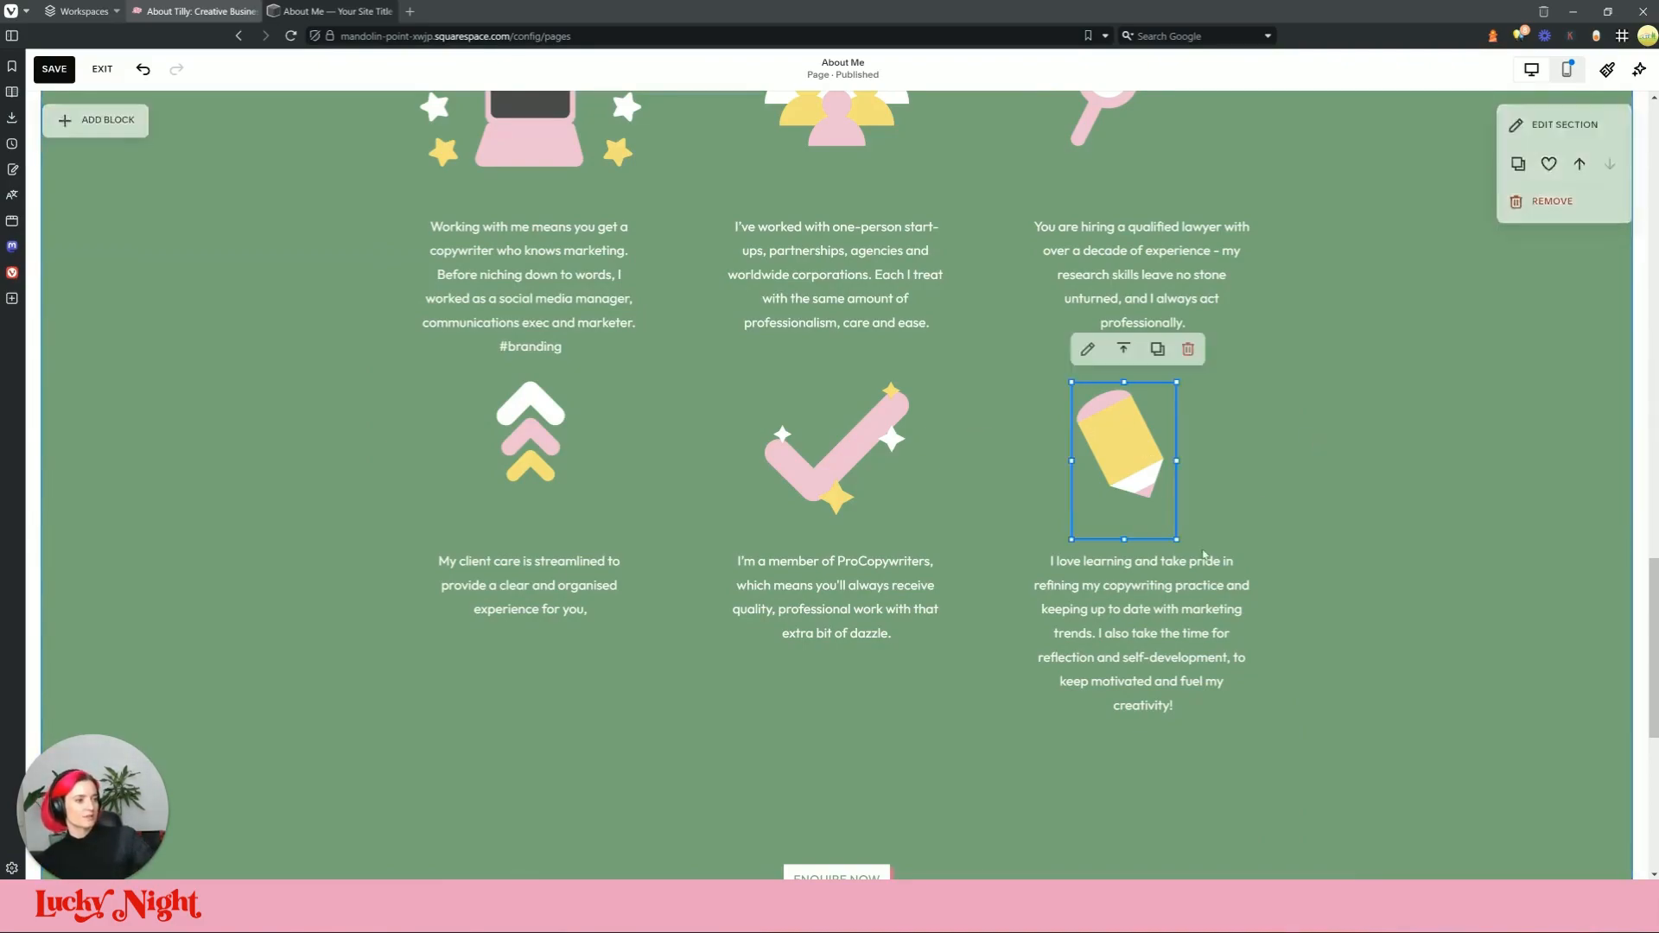
mouse_move(1175, 540)
left_mouse_down()
mouse_move(1143, 531)
mouse_move(1104, 485)
left_mouse_up()
mouse_move(1104, 452)
left_mouse_down()
mouse_move(1143, 476)
mouse_move(1143, 451)
left_mouse_up()
mouse_move(1151, 598)
left_mouse_down()
mouse_move(1151, 560)
mouse_move(1153, 594)
left_mouse_up()
mouse_move(1165, 450)
left_mouse_down()
mouse_move(1166, 475)
mouse_move(1163, 458)
left_mouse_up()
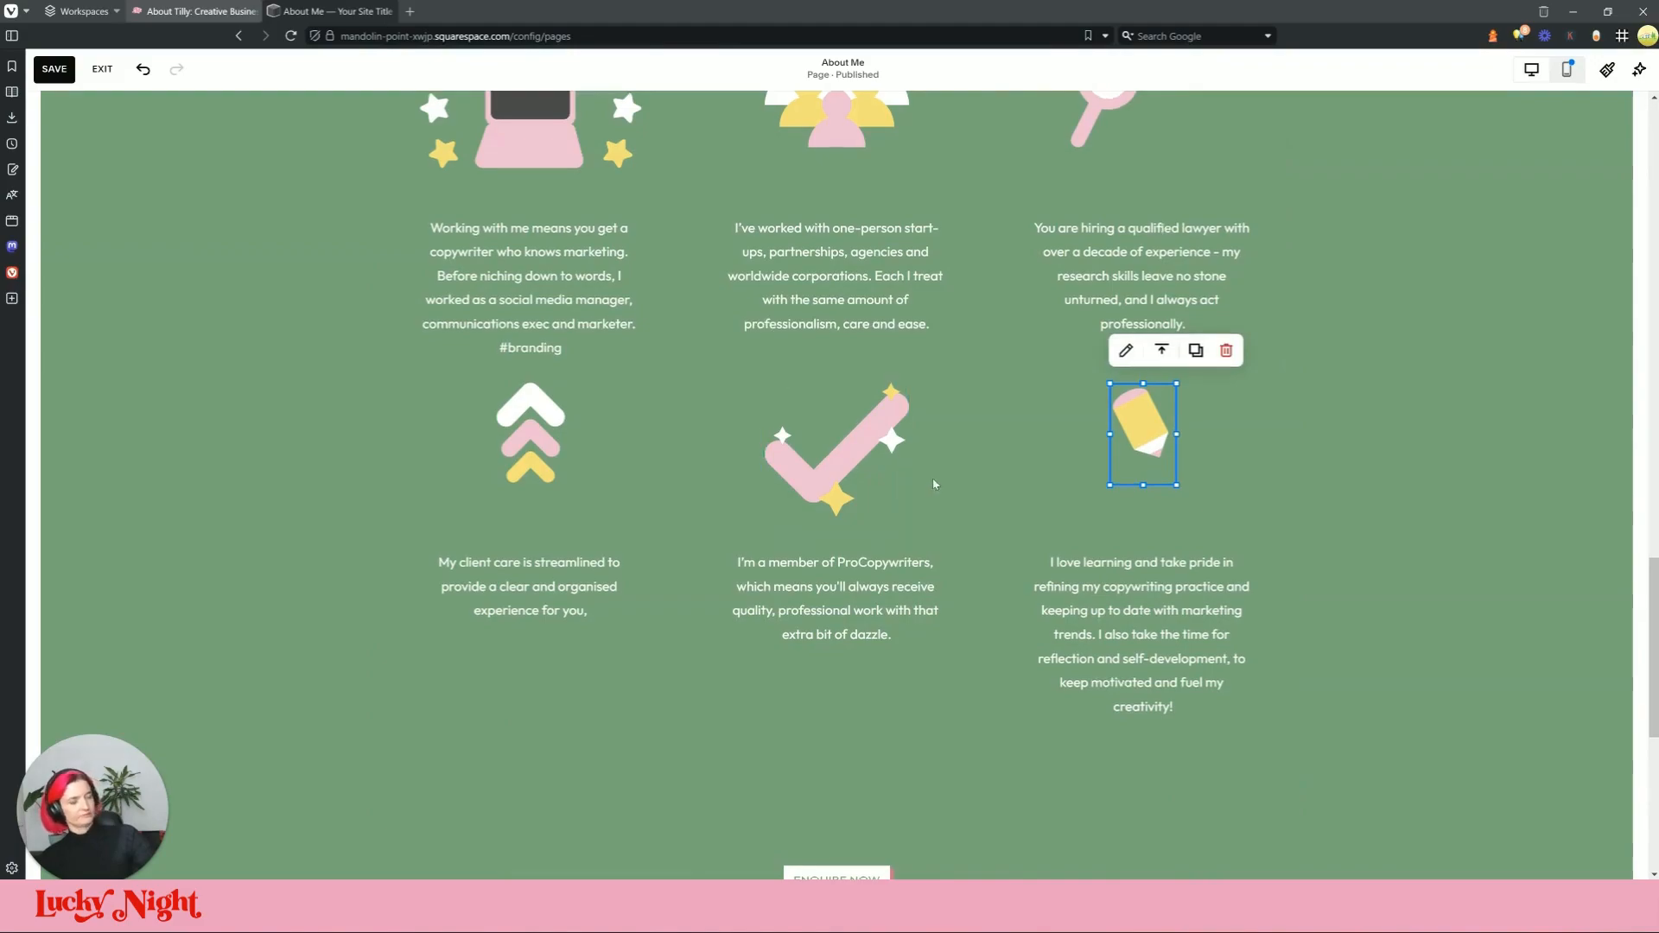
Step: Enlarge the magnifier icon and shift it slightly right
left_click(1284, 537)
left_click(1142, 542)
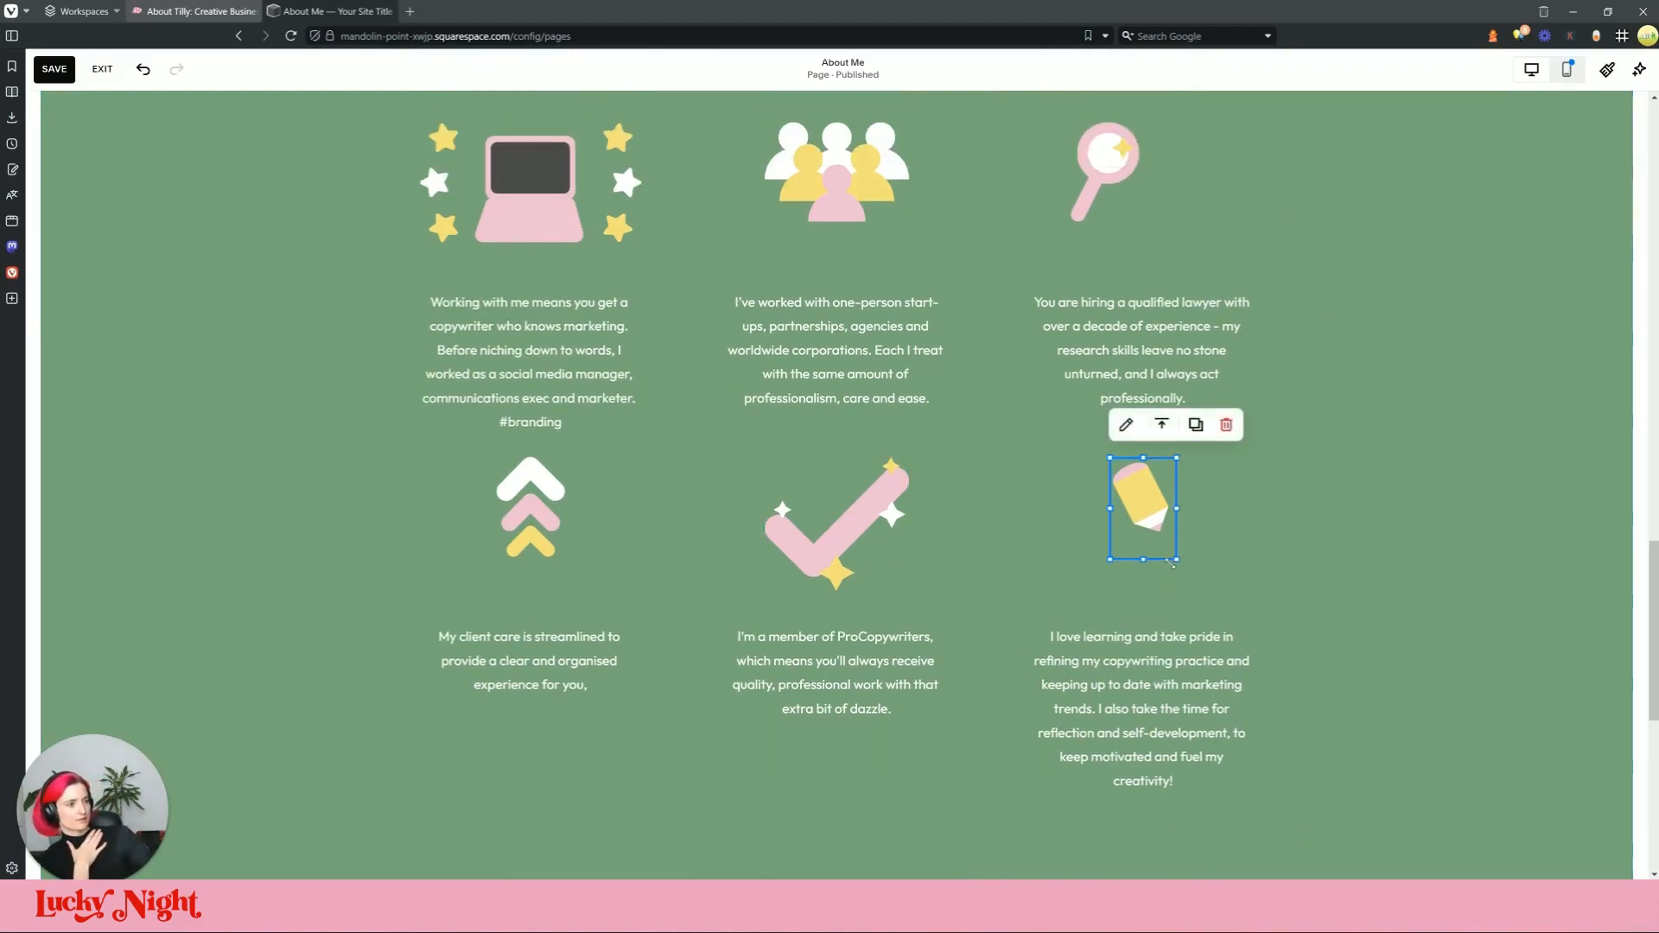
scroll(1140, 252, "up", 1)
left_click(1115, 259)
left_click_drag(1135, 341, 1172, 354)
left_click_drag(1136, 290, 1168, 261)
Step: Enlarge the pencil icon to about 122x182 and realign the I love learning text beneath it
left_click(1166, 622)
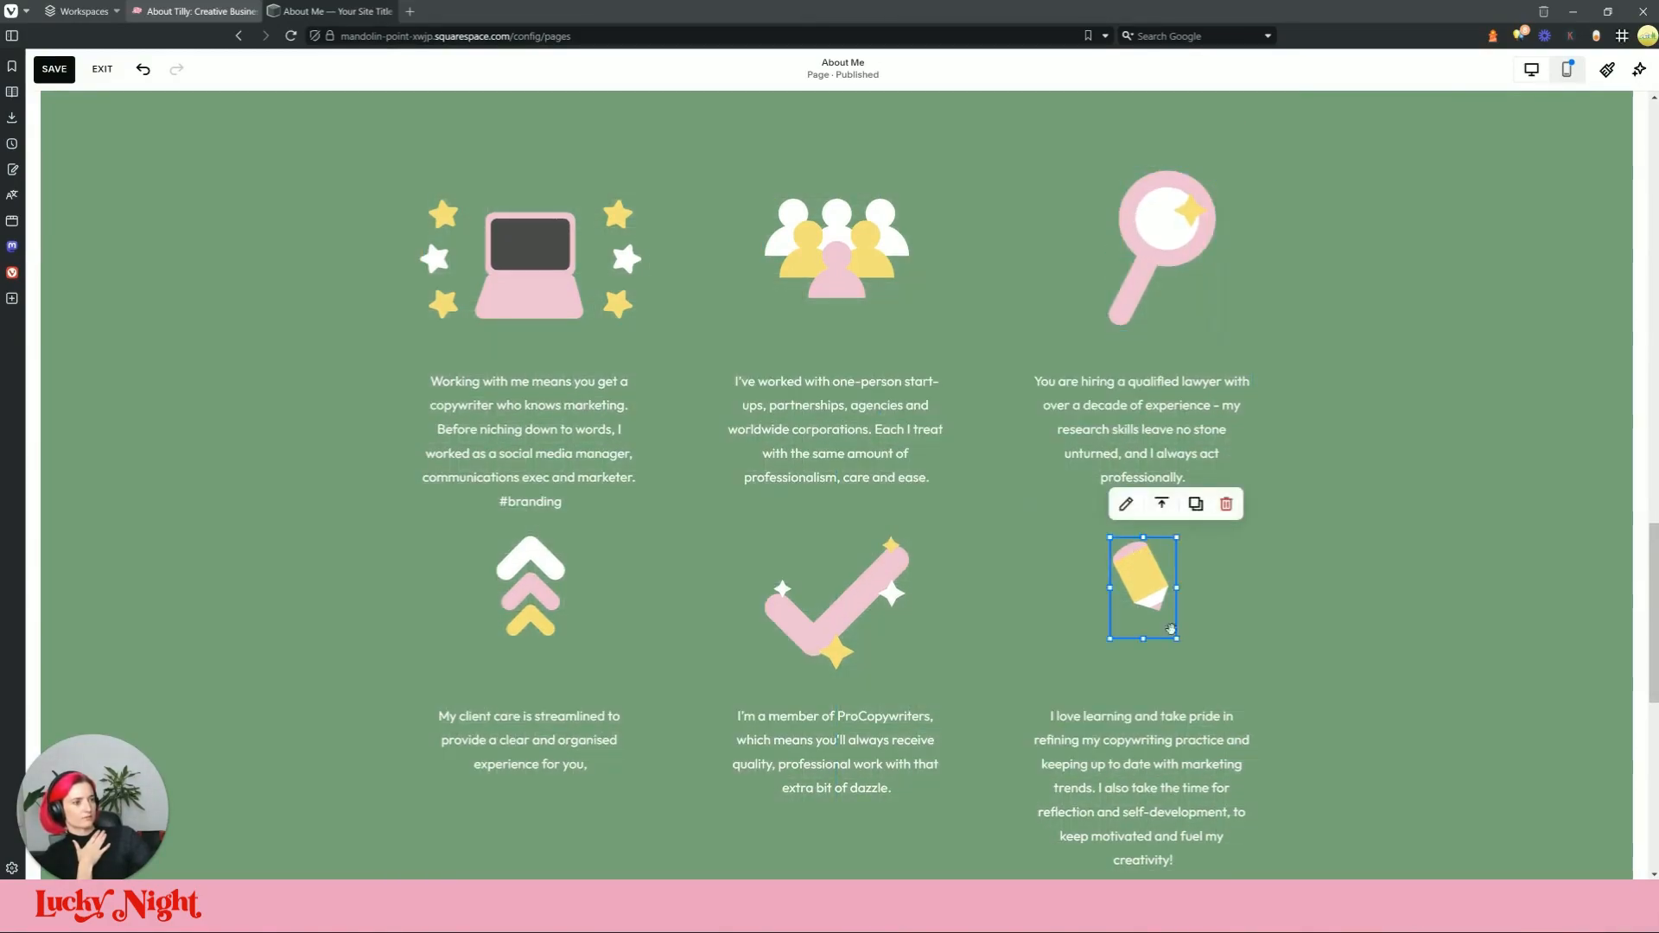
left_click_drag(1177, 640, 1214, 694)
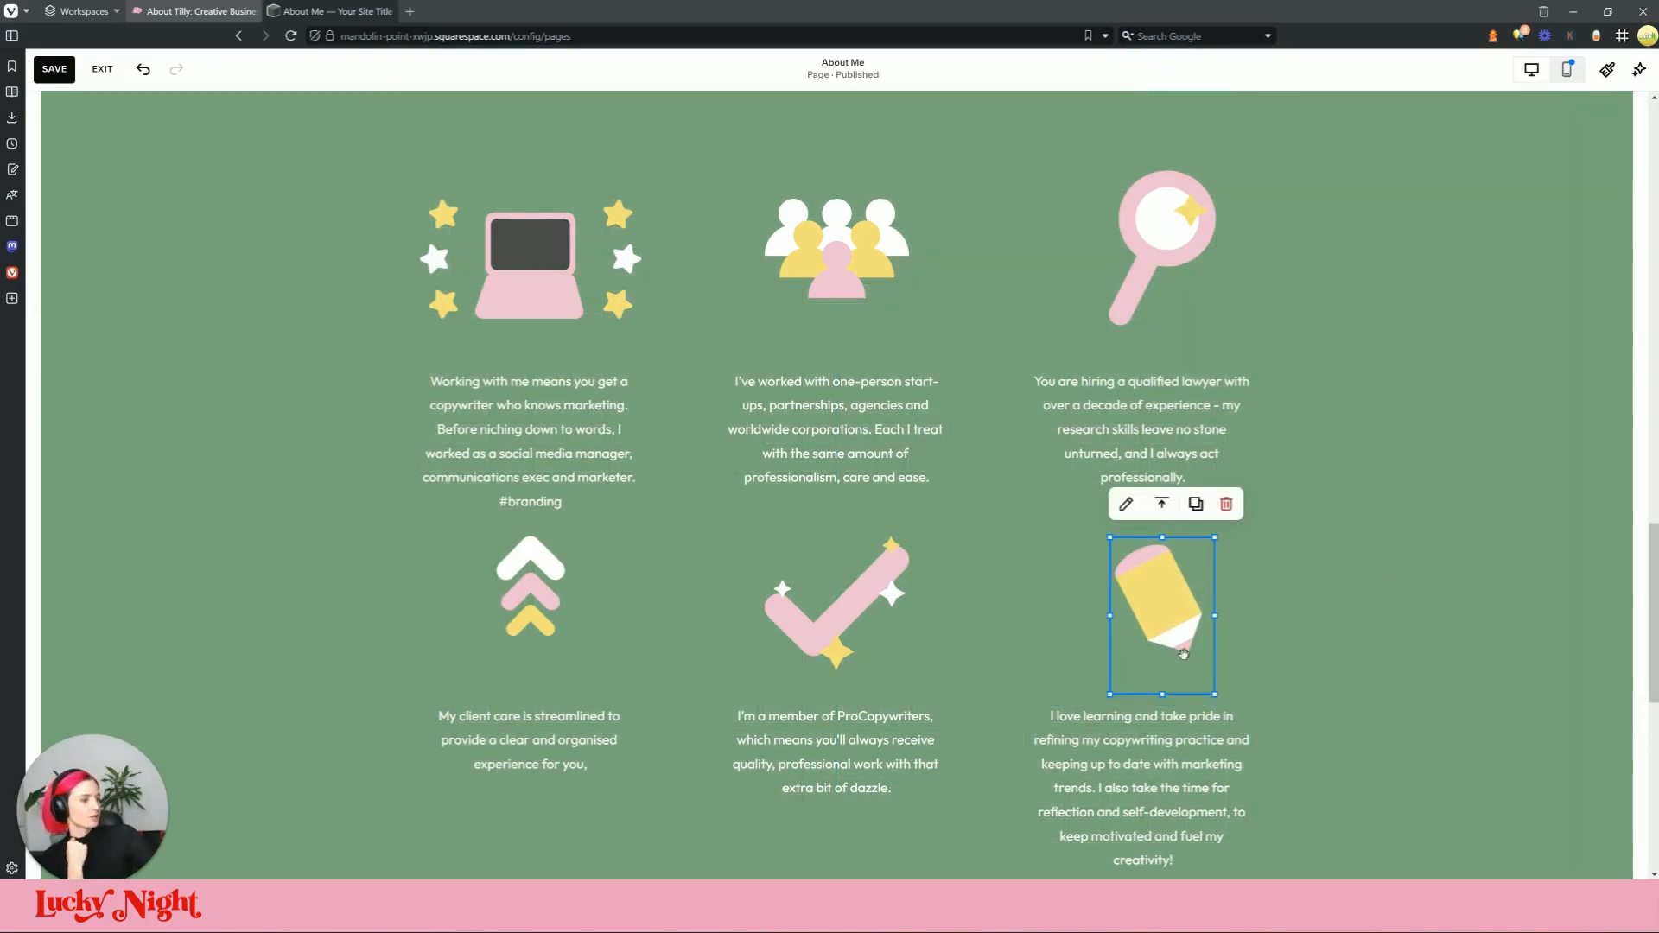
mouse_move(1214, 696)
left_mouse_down()
mouse_move(1184, 671)
mouse_move(1215, 696)
left_mouse_up()
mouse_move(1185, 618)
left_mouse_down()
mouse_move(1163, 614)
mouse_move(1179, 620)
mouse_move(1183, 277)
mouse_move(1185, 621)
left_mouse_up()
left_click_drag(1167, 747, 1189, 733)
scroll(1261, 484, "down", 1)
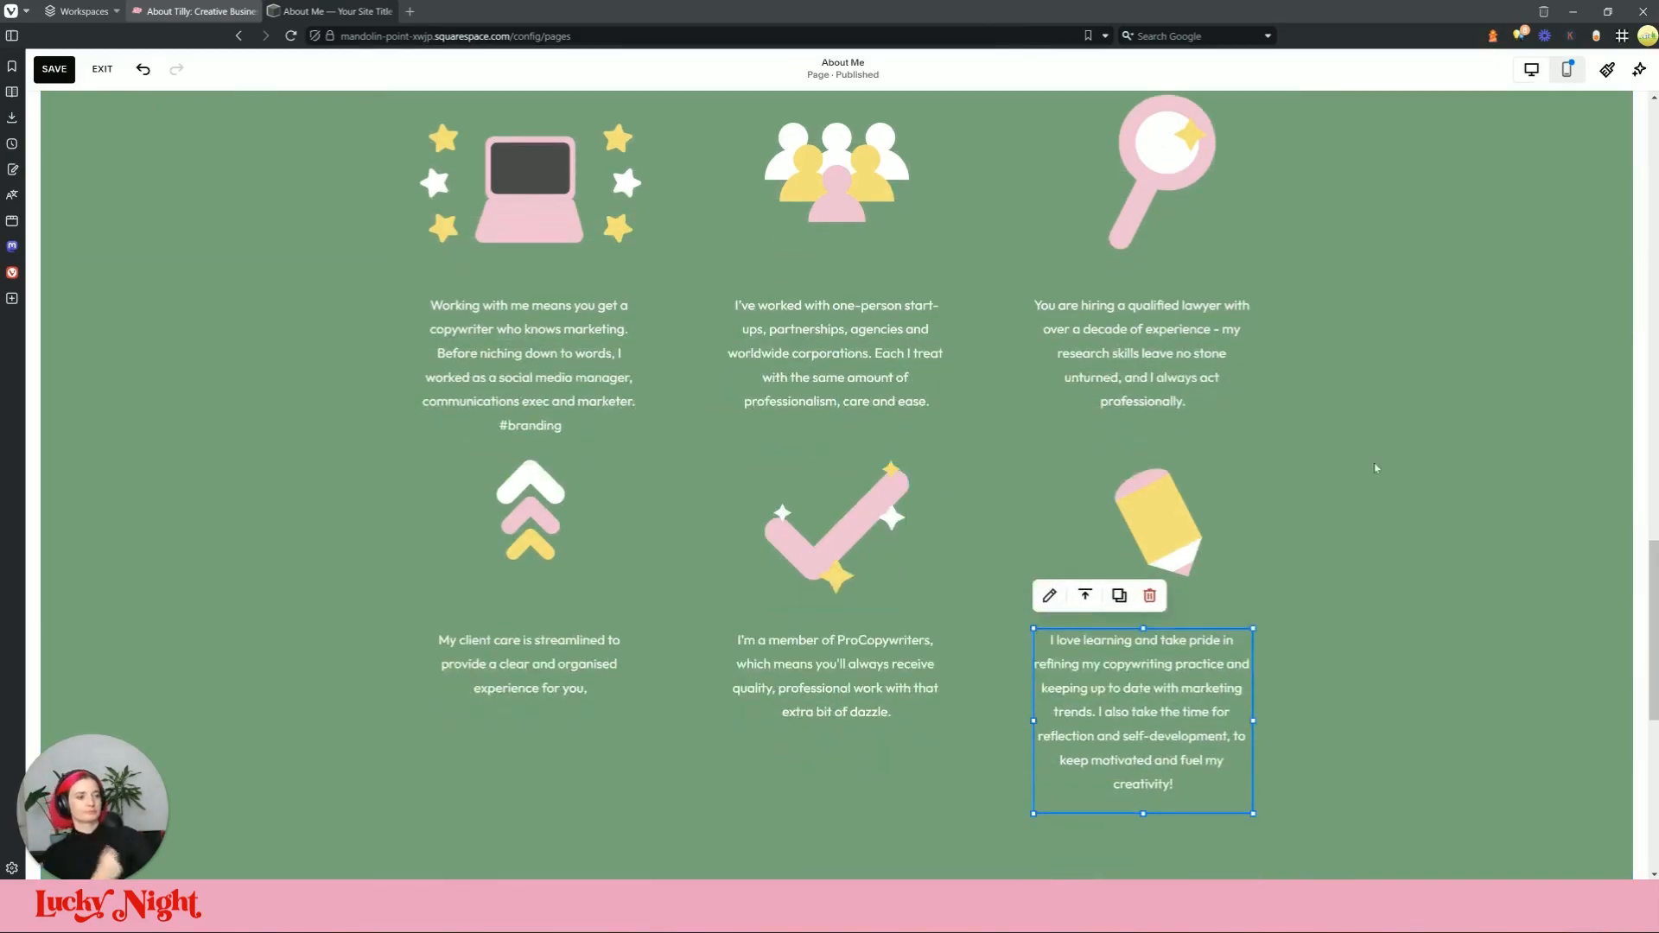
left_click(1183, 549)
left_click_drag(1177, 581, 1173, 587)
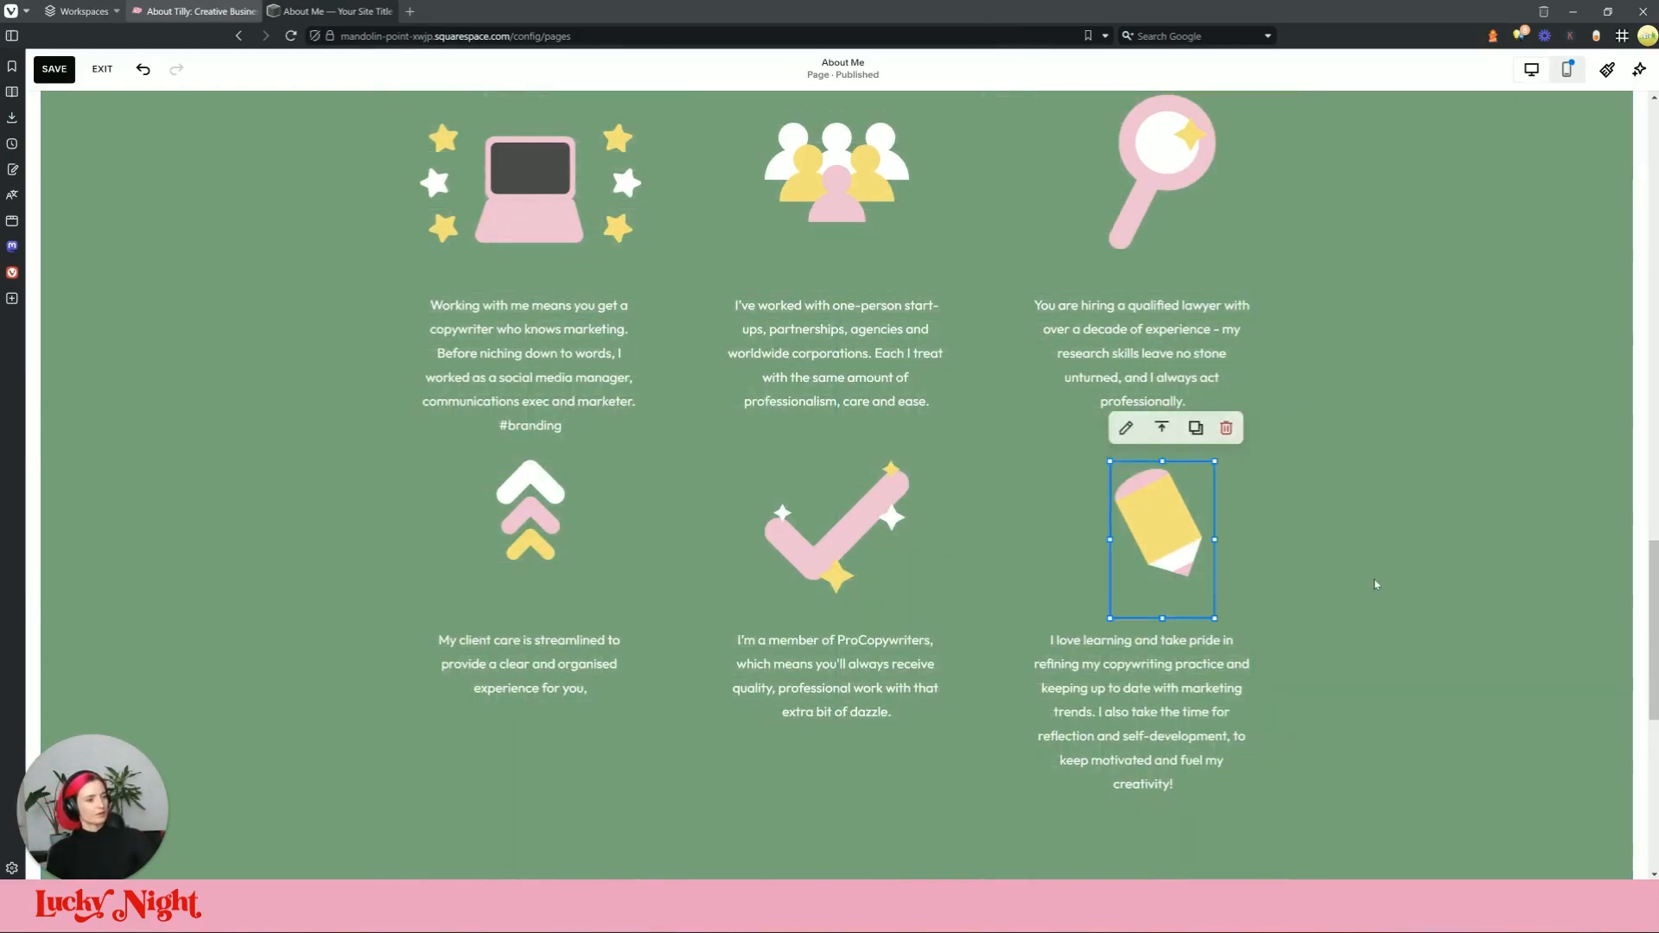
left_click(1374, 581)
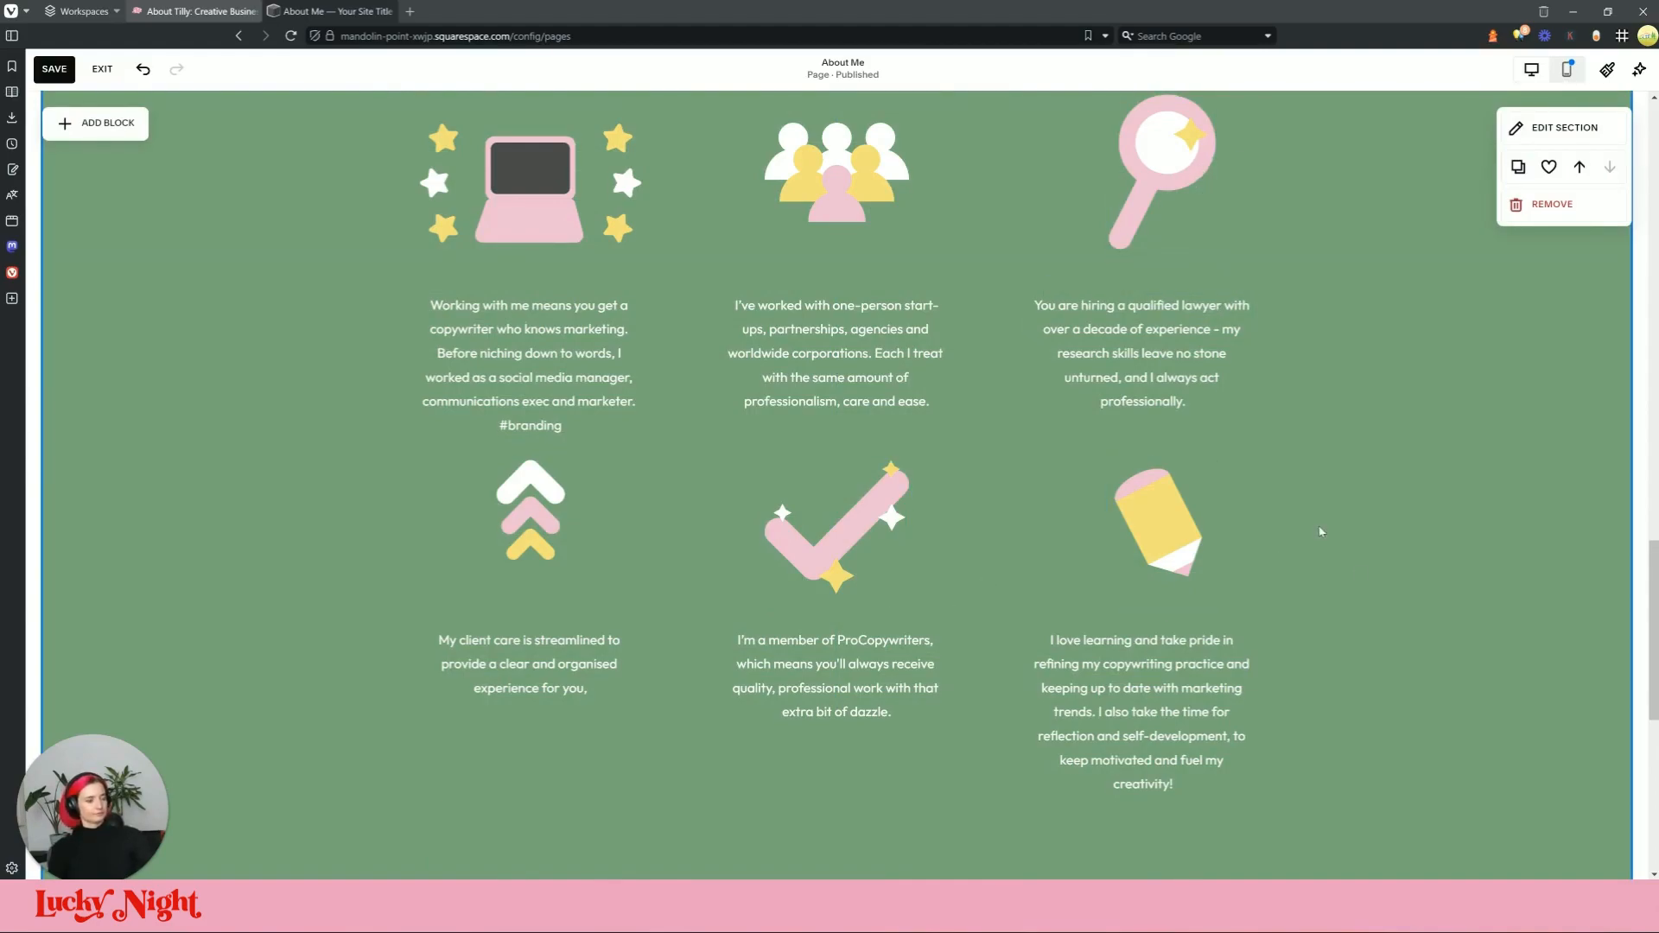
Step: Compare the icon sizes against the live About page, closing DevTools there
scroll(1320, 531, "up", 2)
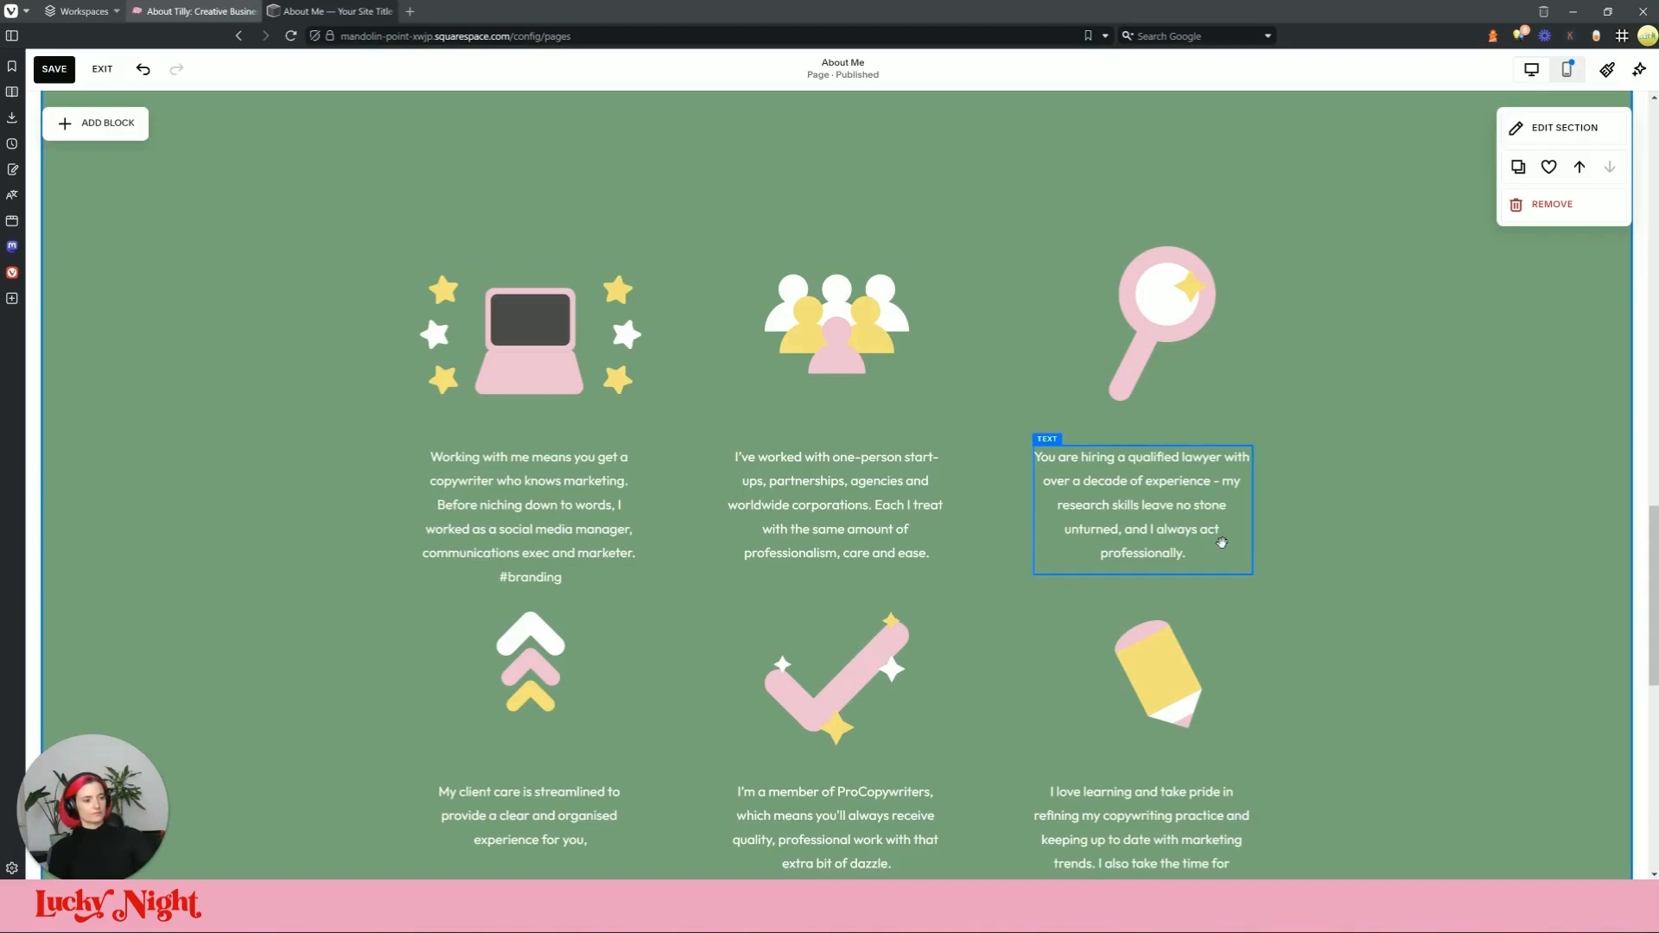
scroll(1109, 641, "down", 3)
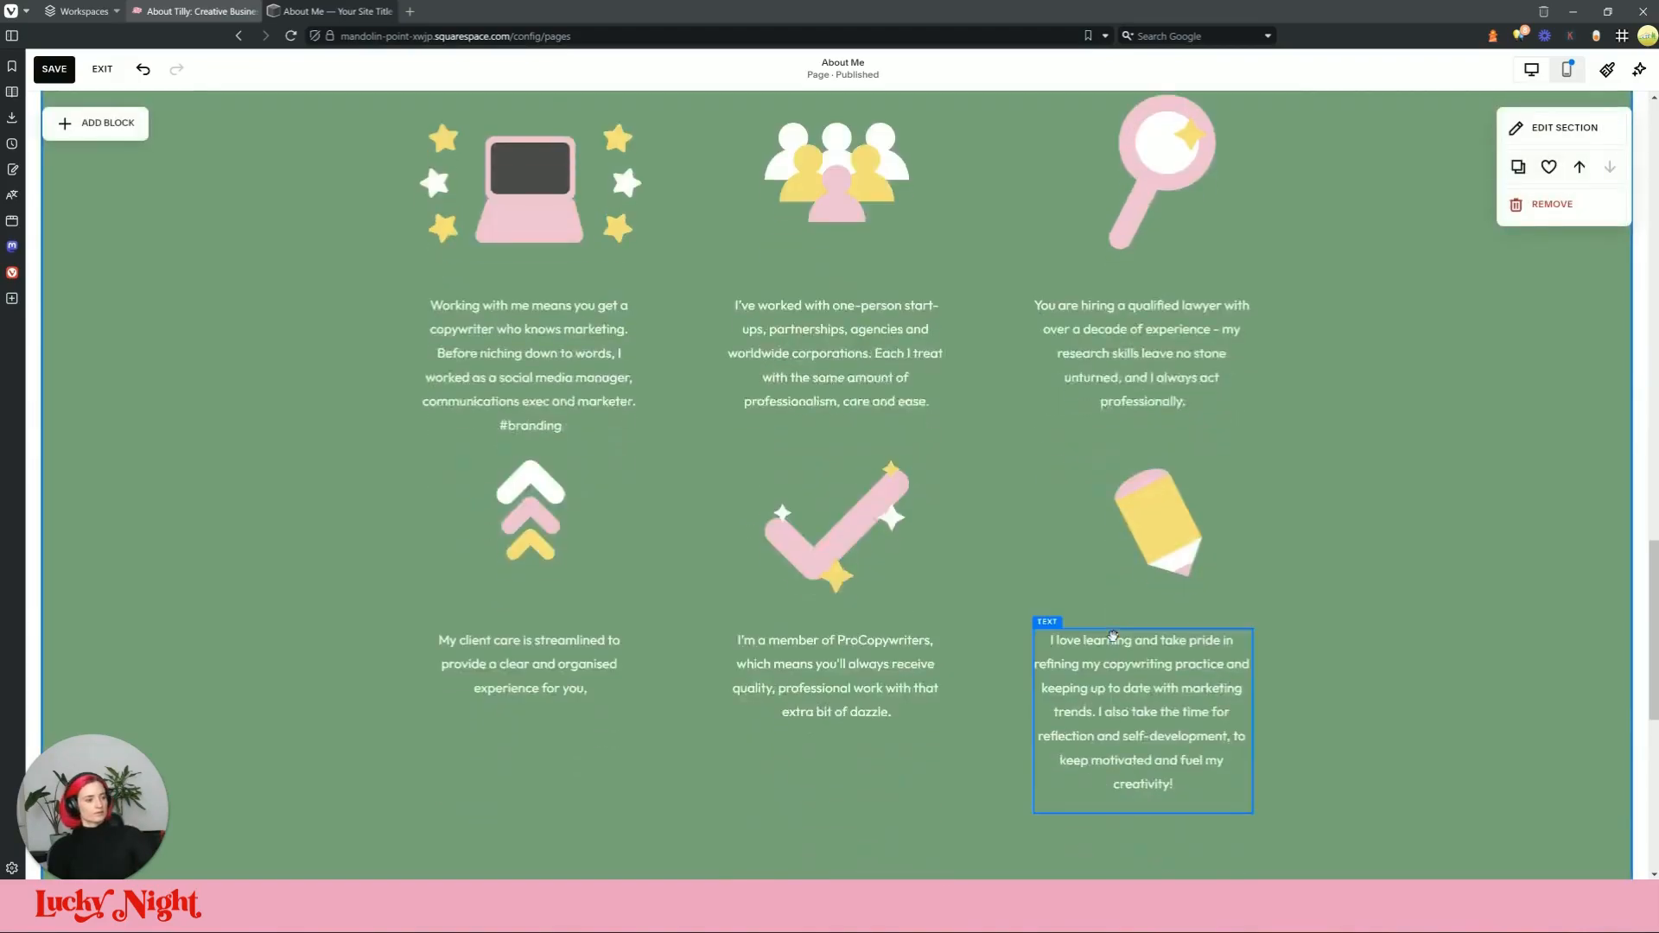
scroll(1552, 616, "up", 2)
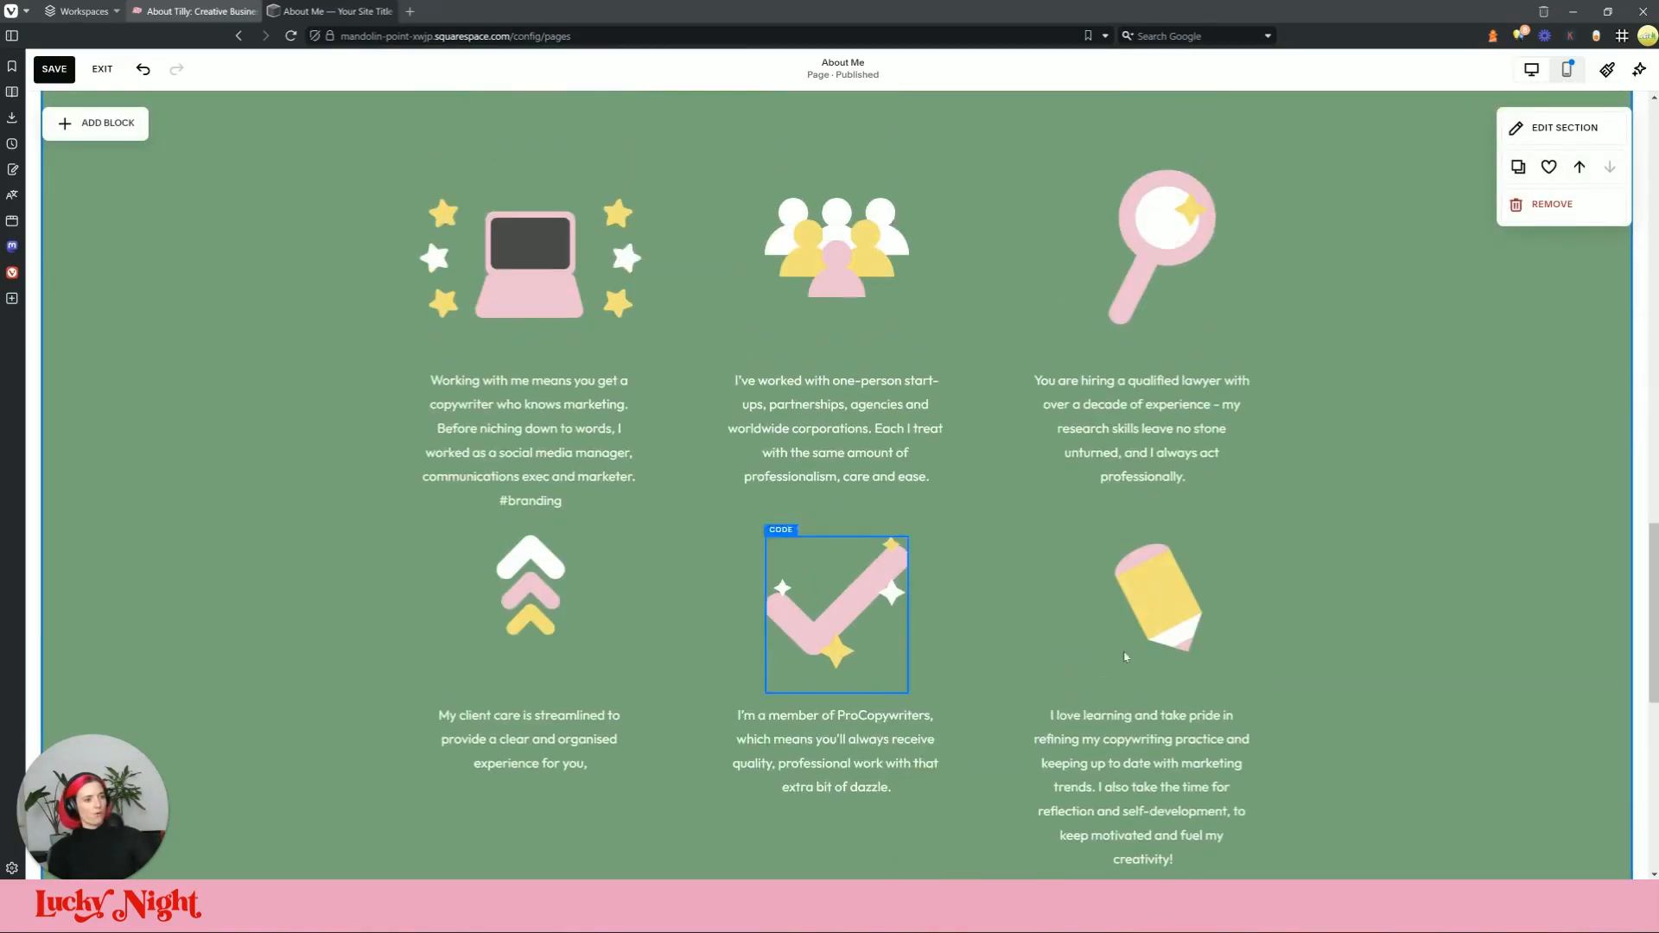
left_click(1145, 619)
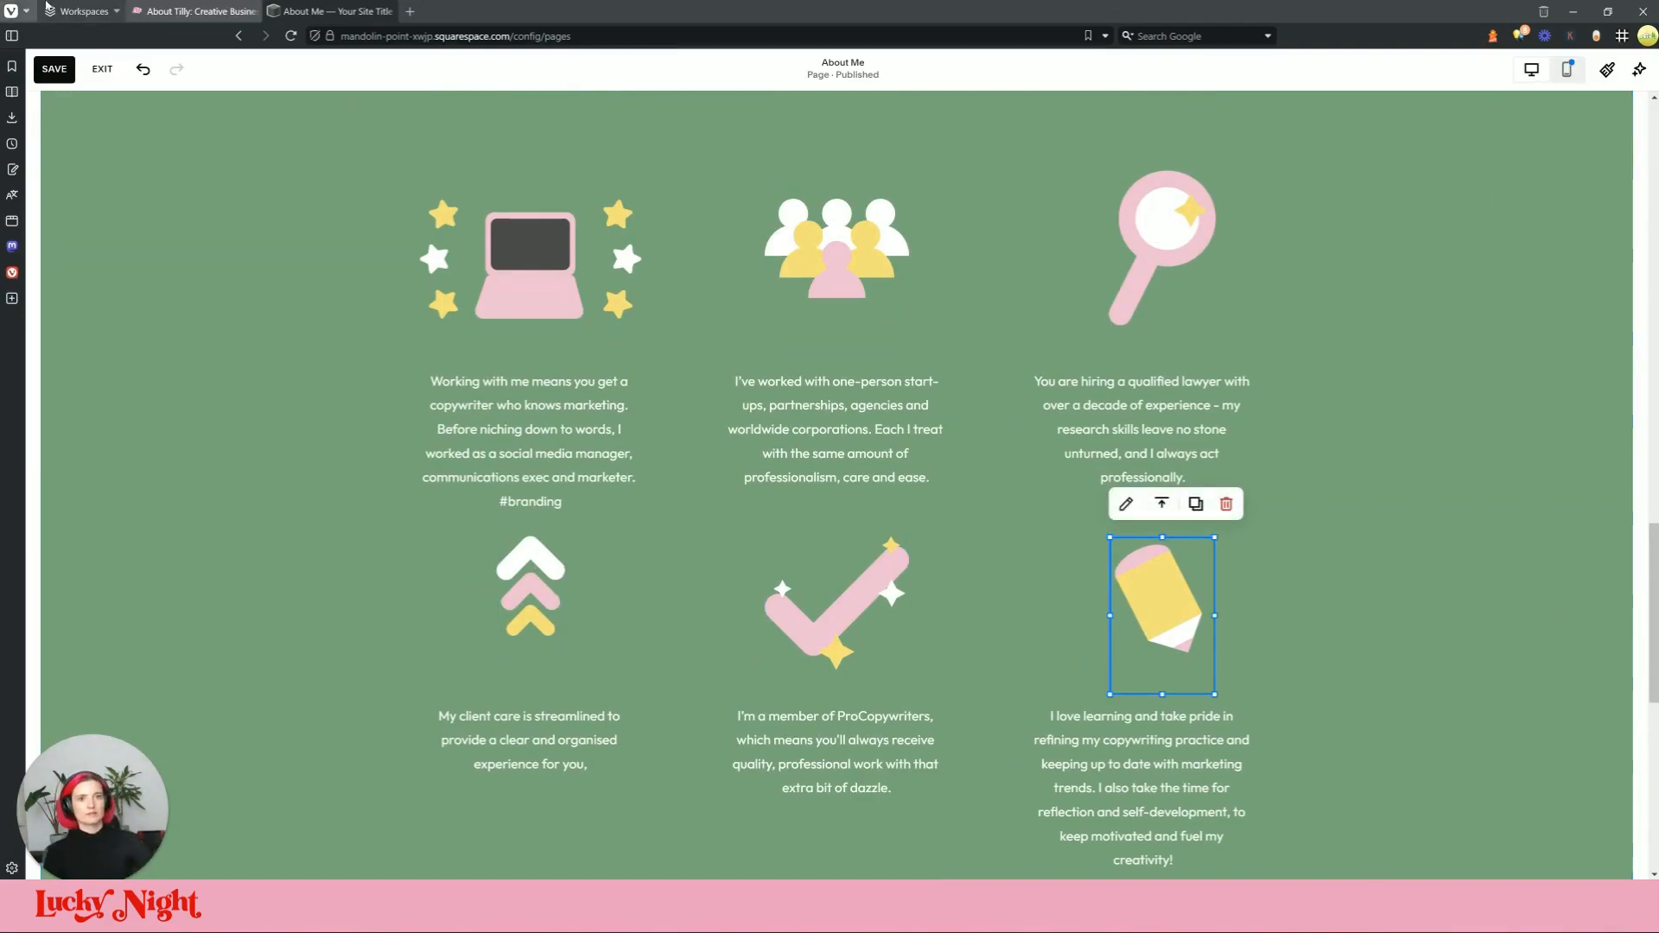
left_click(192, 12)
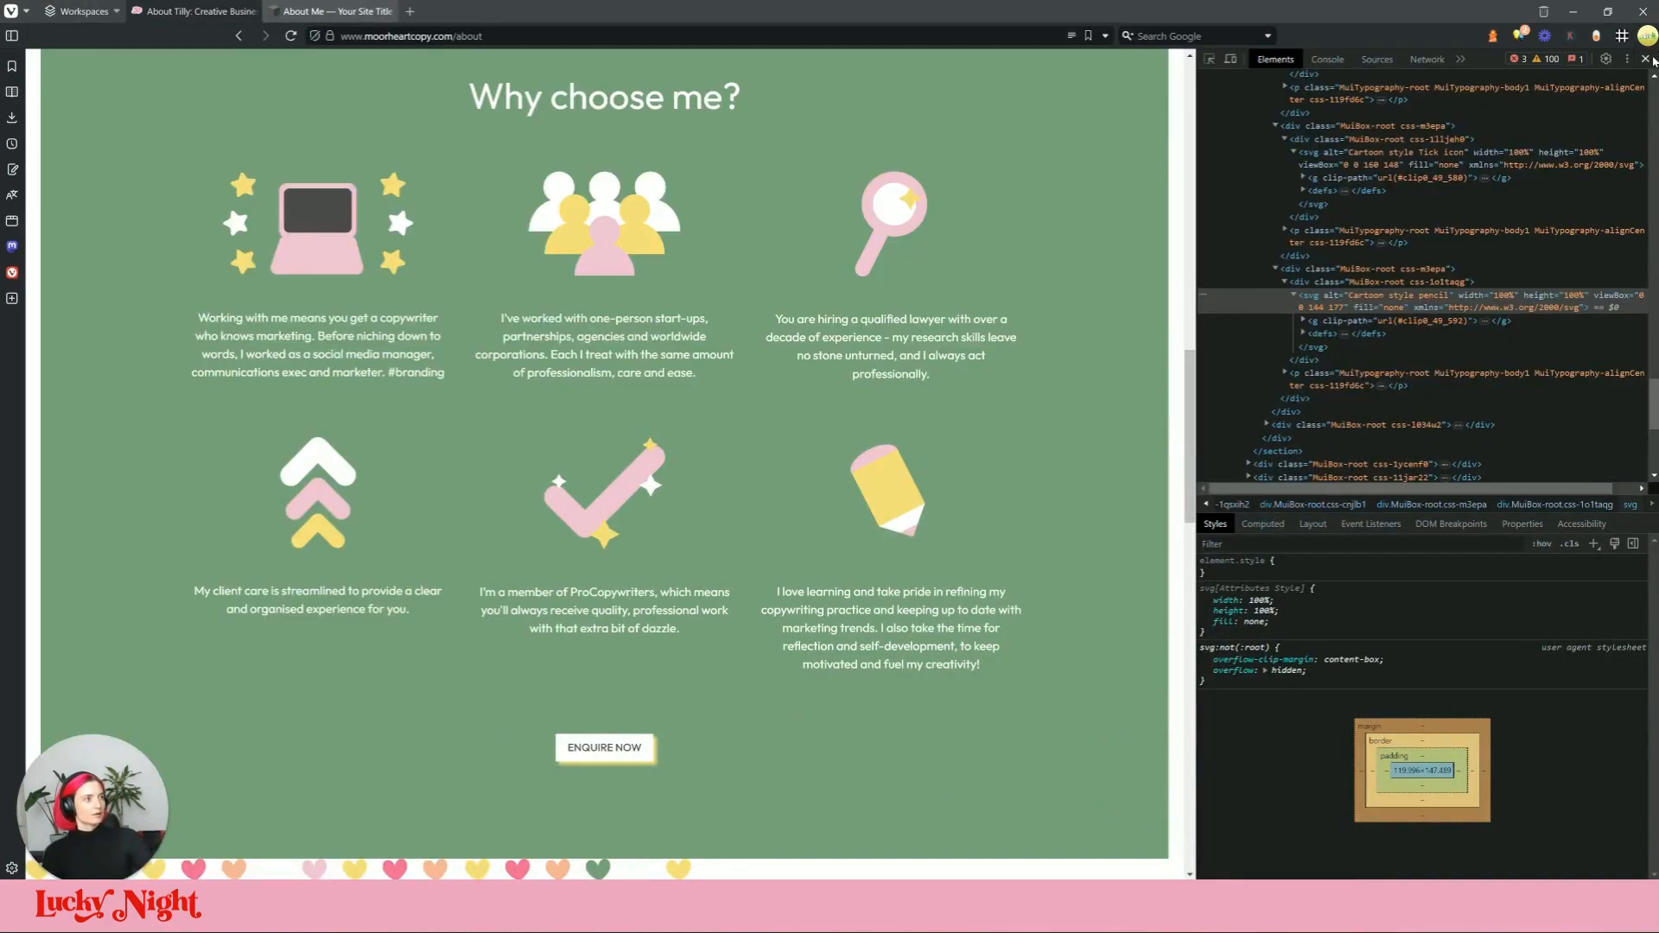
key("F12")
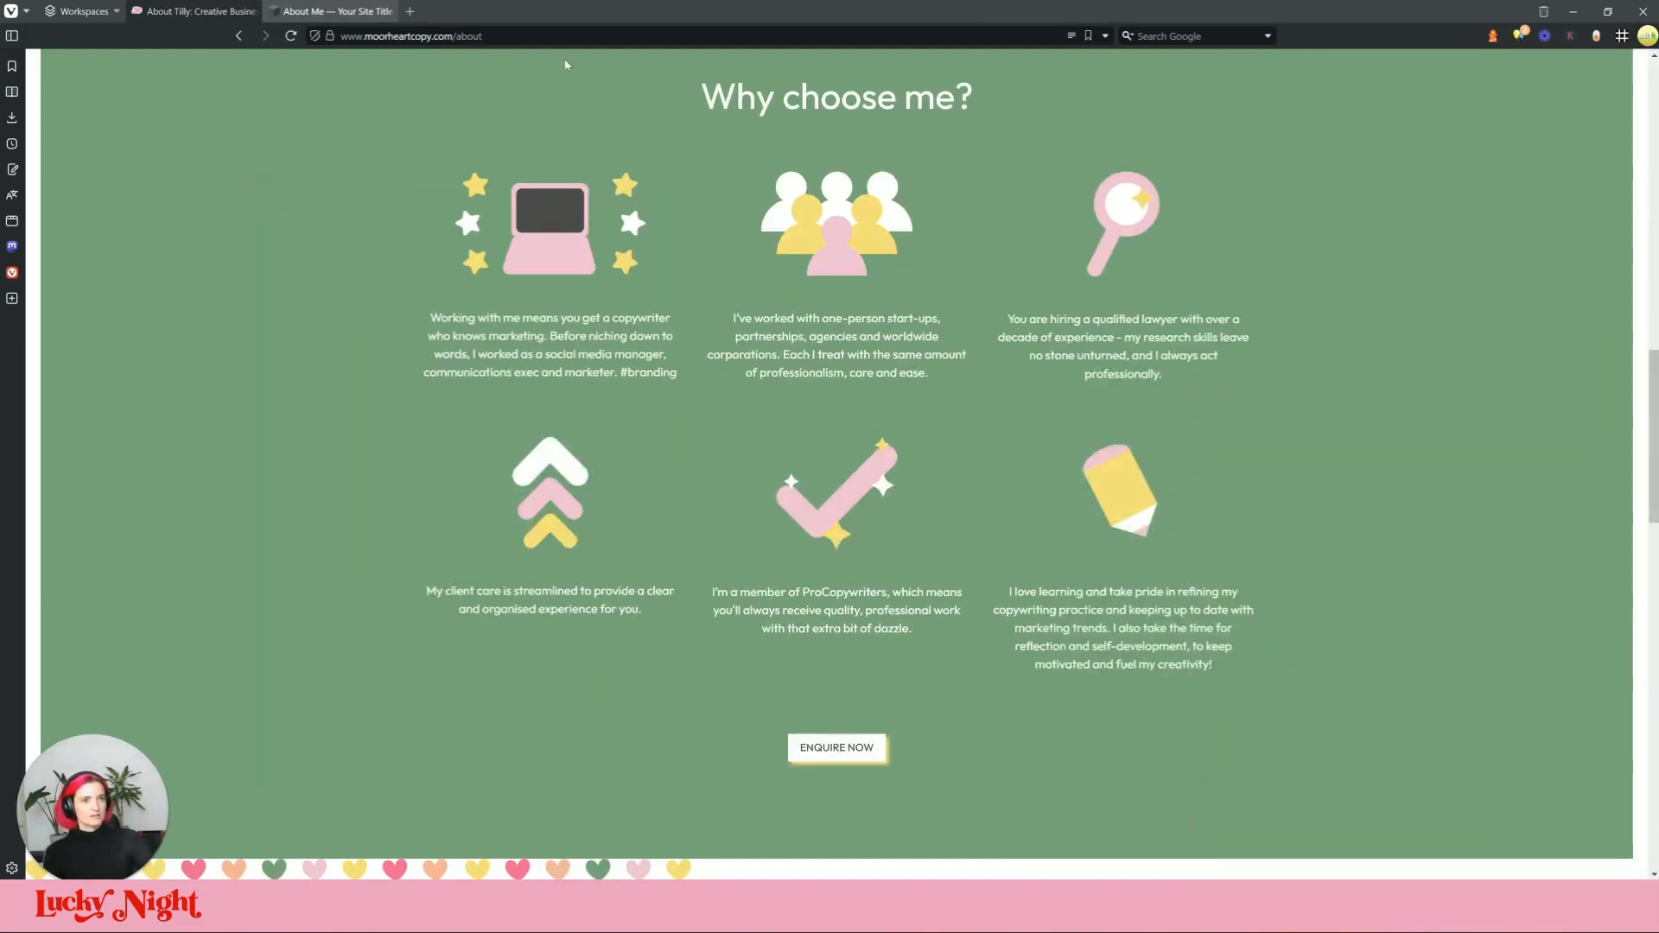
left_click(347, 12)
left_click(1408, 423)
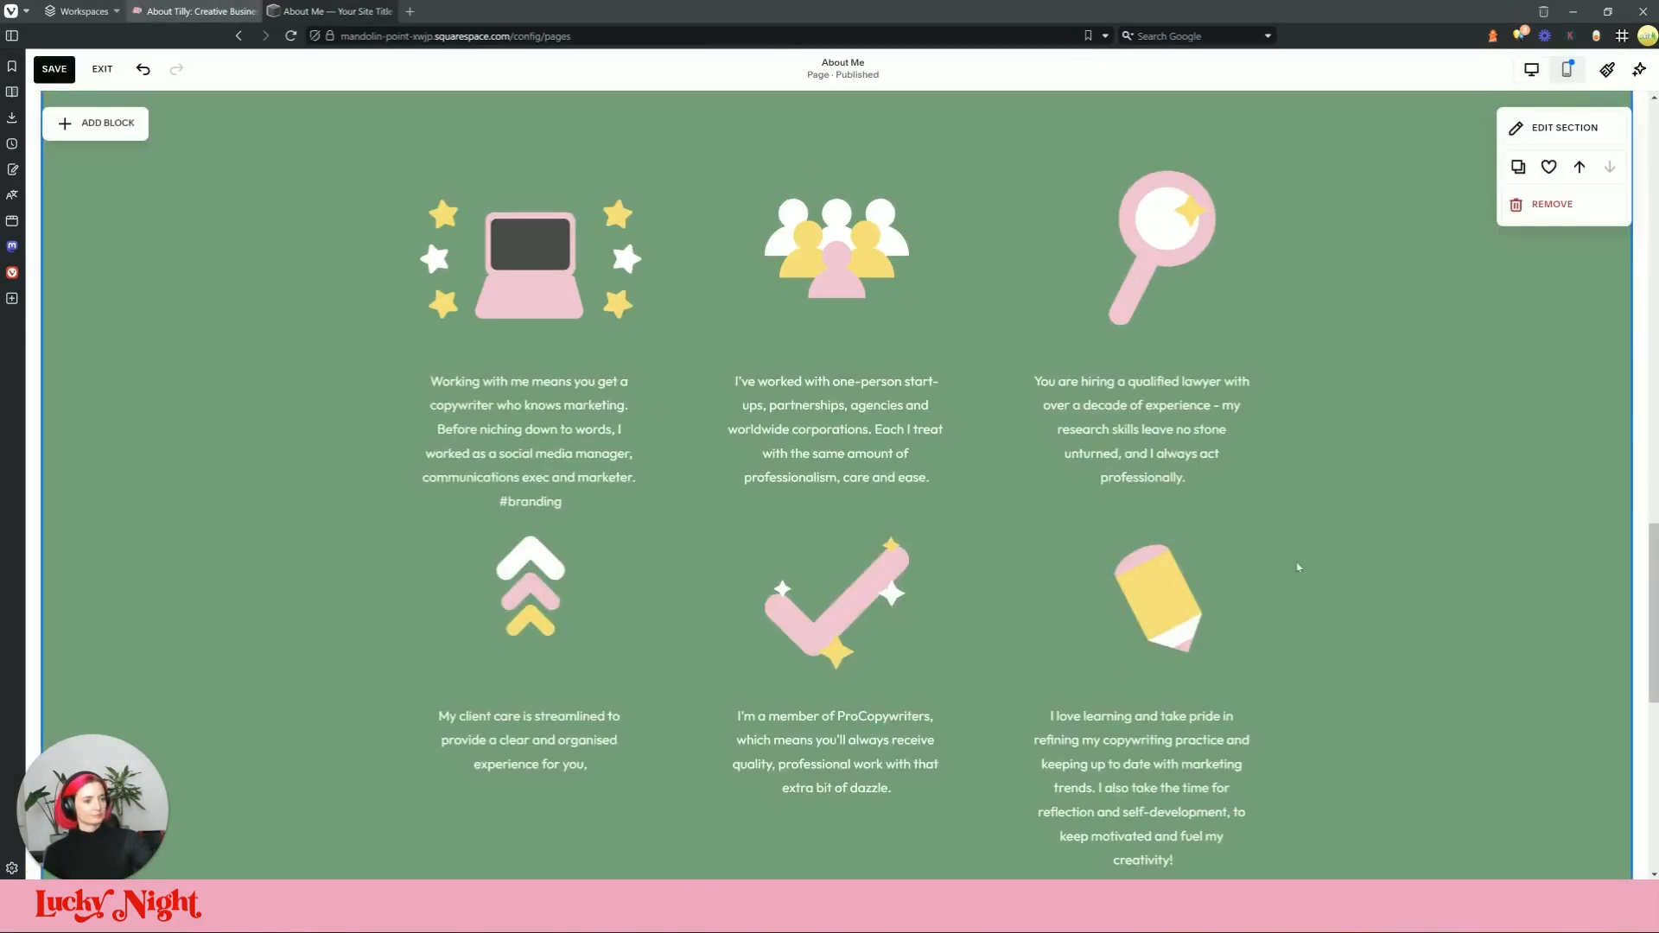
scroll(877, 778, "down", 3)
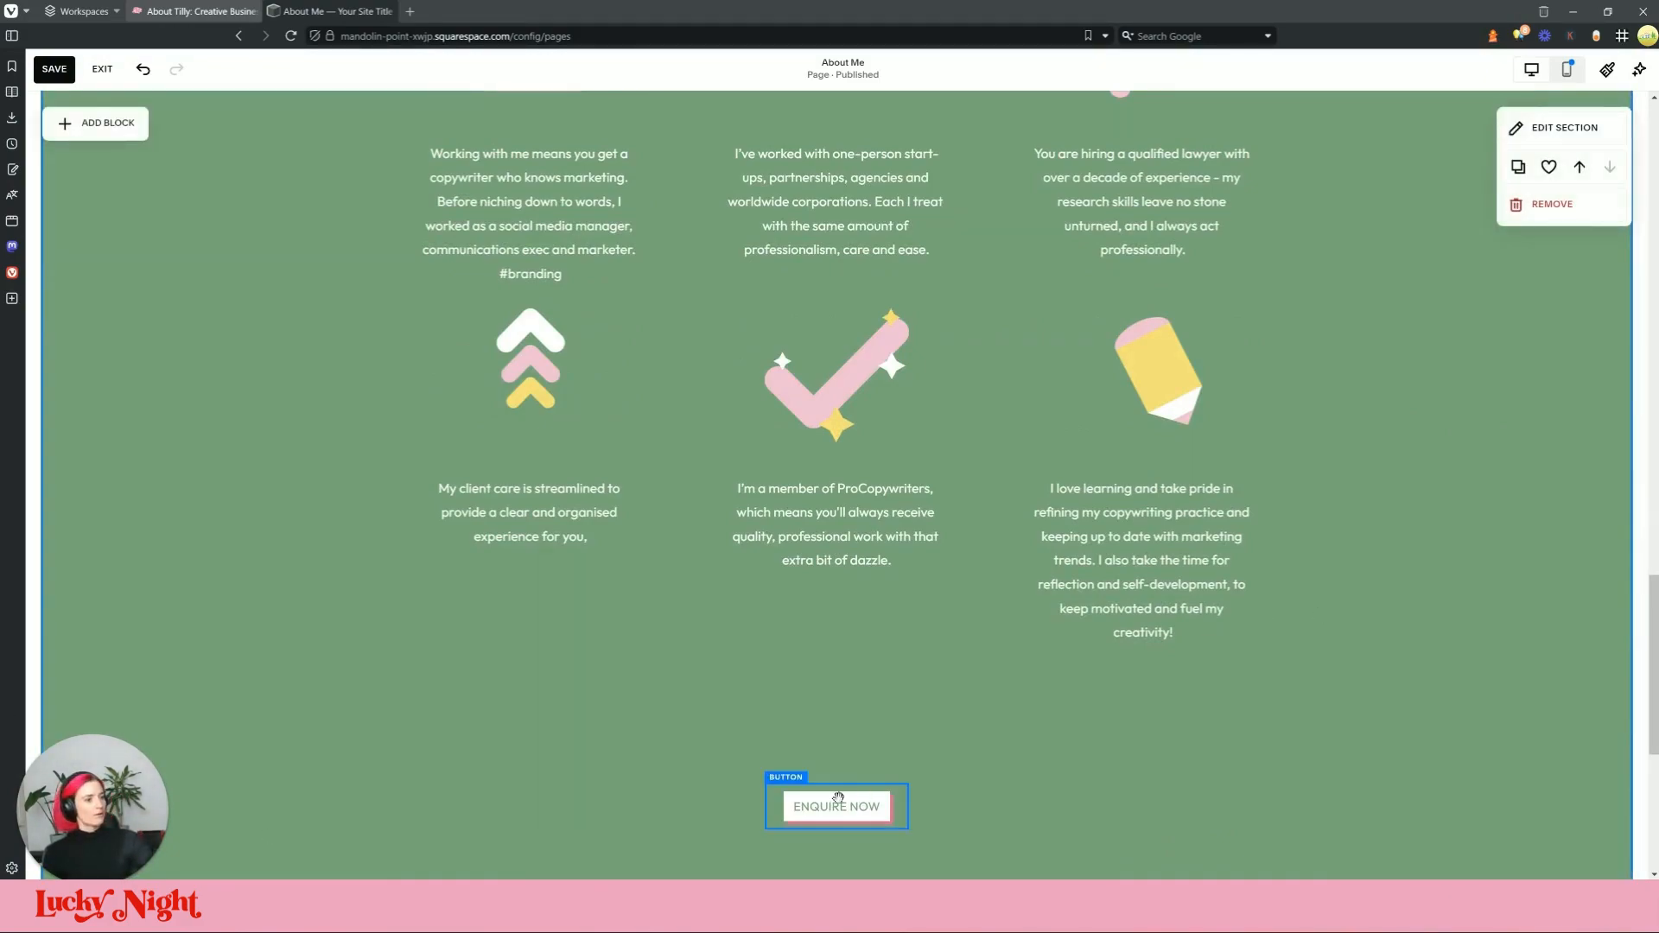
Step: Marquee-select the icon and caption blocks and move the grid up under the Why choose me? heading
scroll(838, 797, "down", 2)
left_click_drag(882, 659, 898, 553)
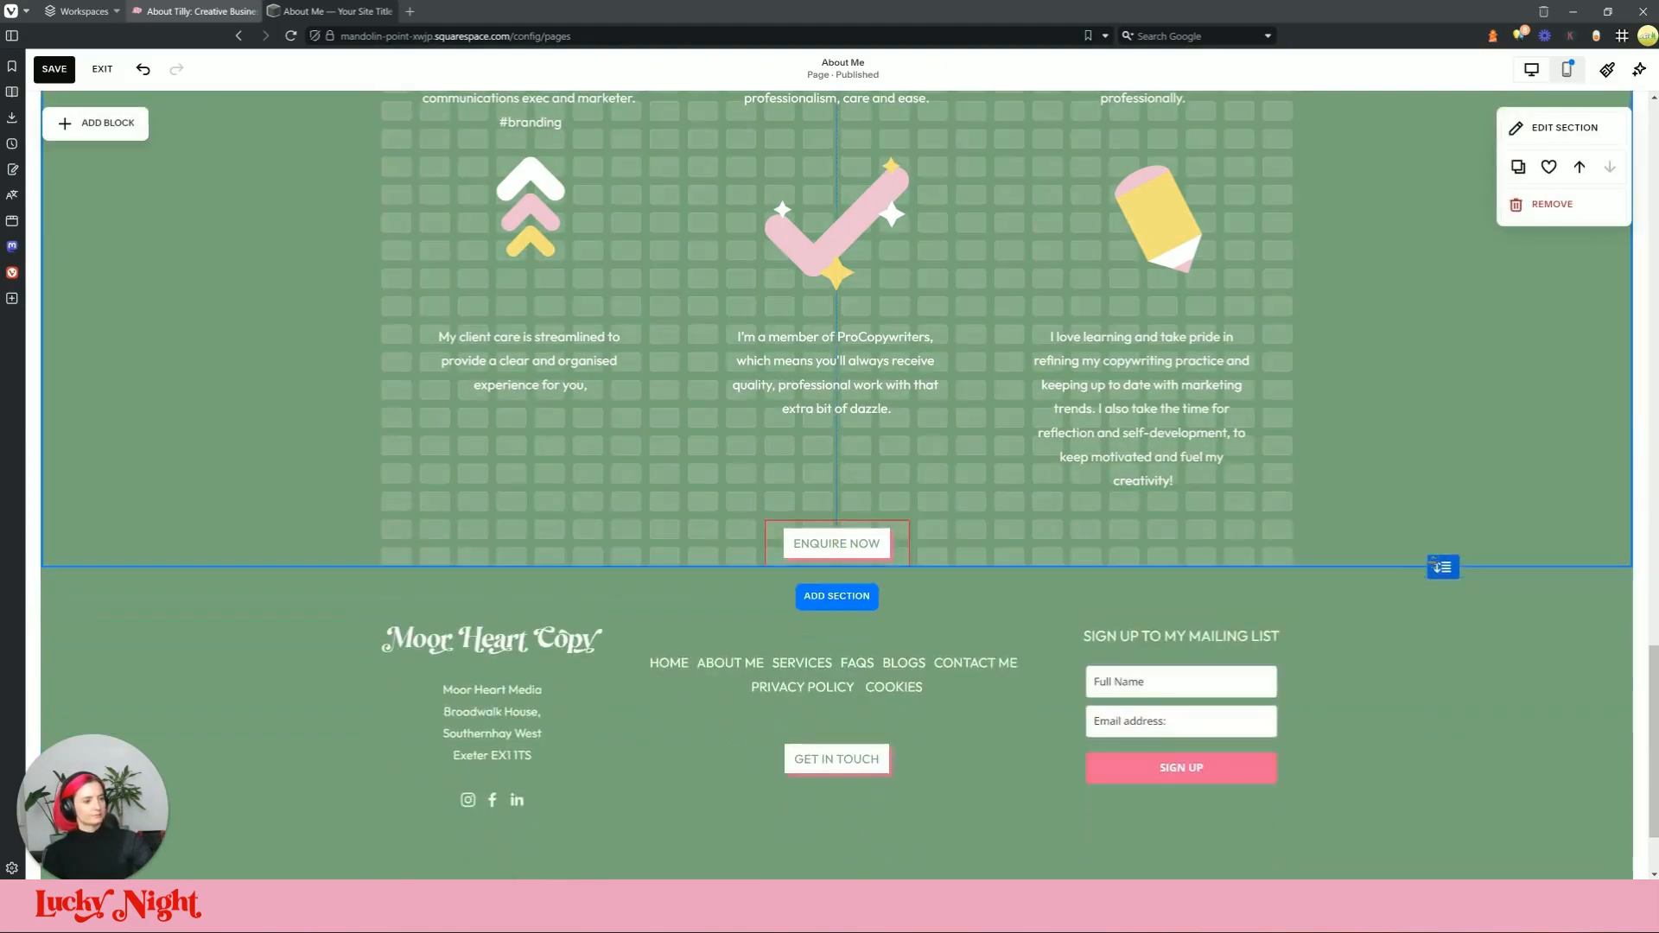
scroll(836, 484, "up", 2)
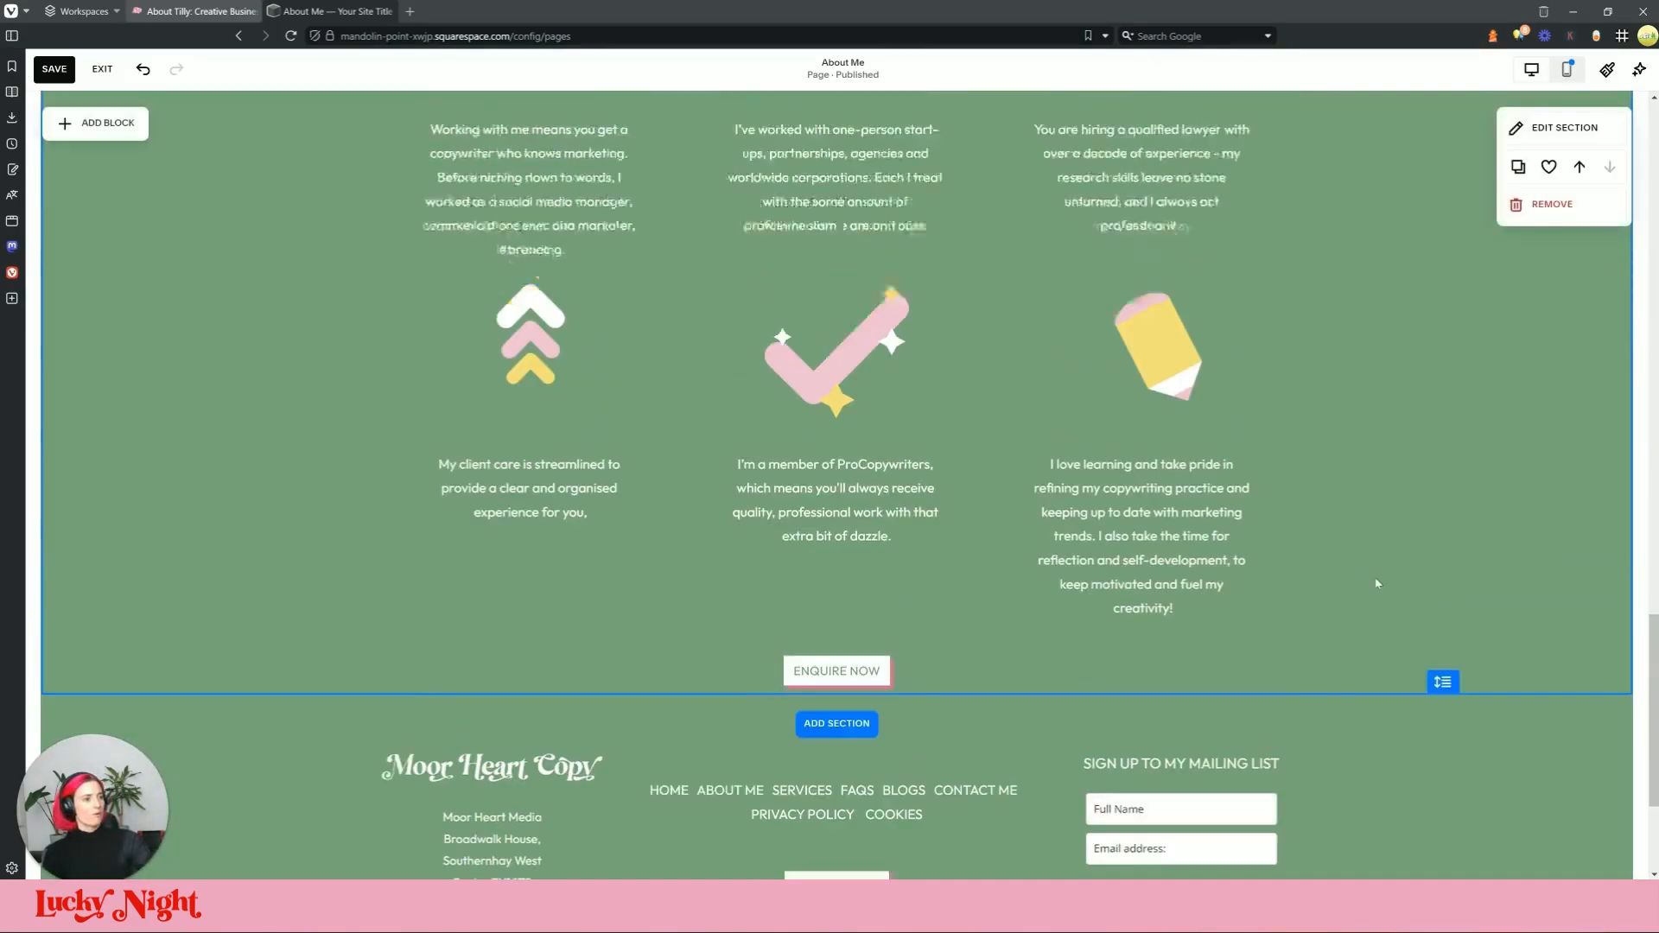
scroll(1372, 621, "up", 6)
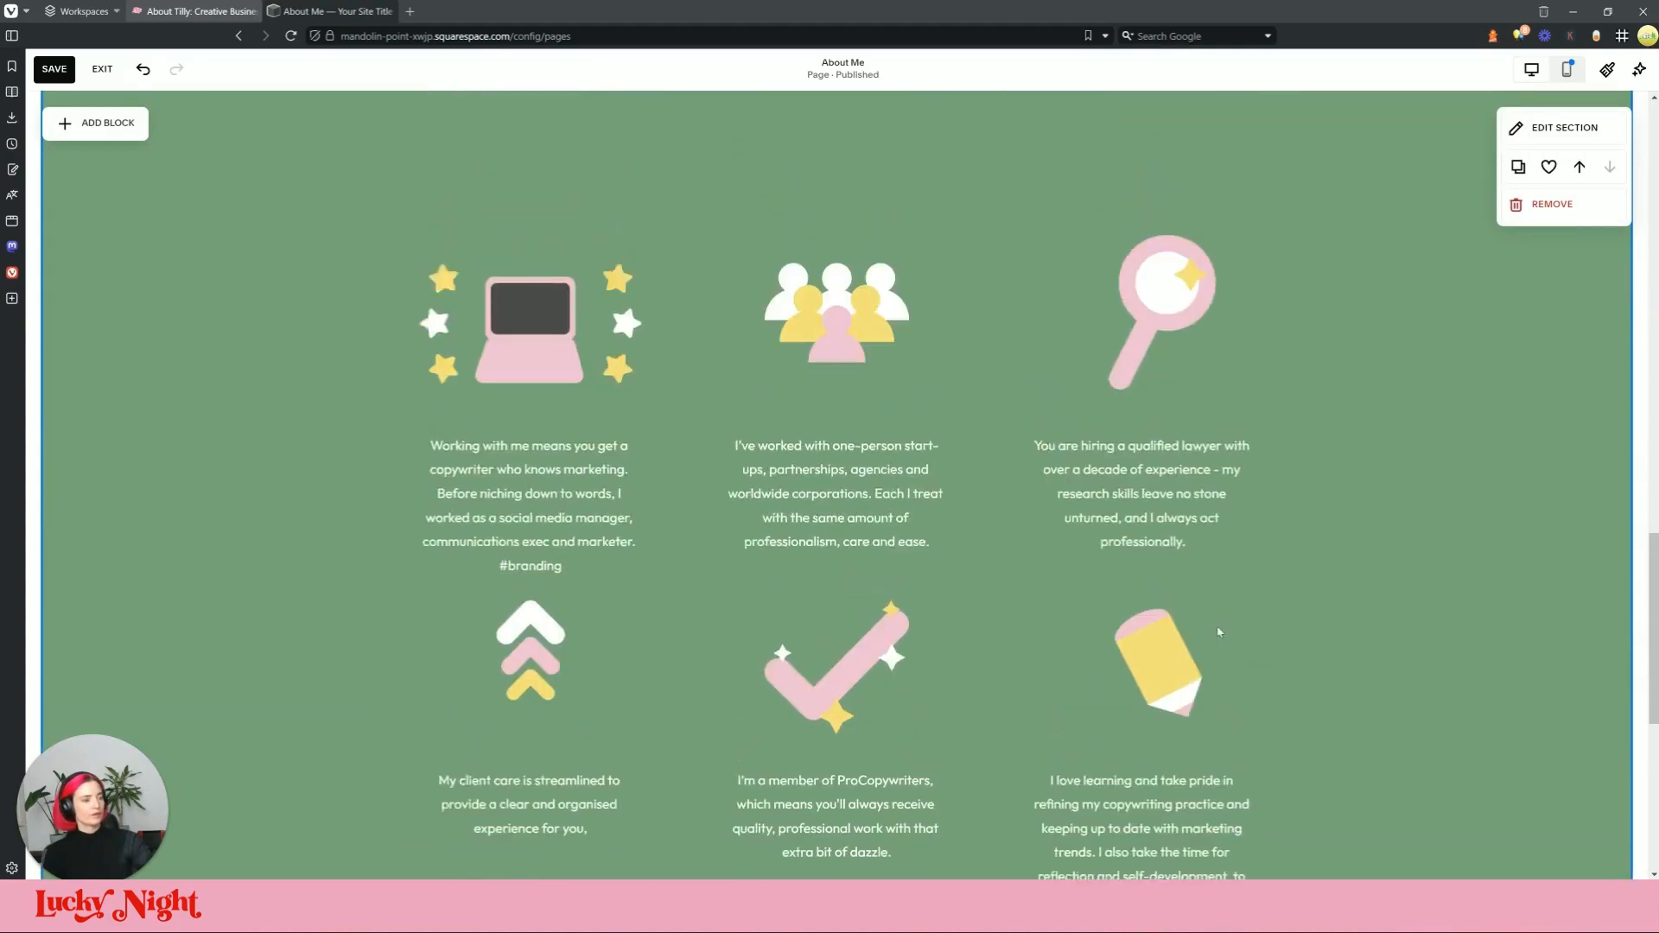
scroll(1372, 621, "down", 1)
left_click_drag(1357, 287, 462, 878)
scroll(881, 605, "up", 2)
left_click_drag(868, 620, 863, 469)
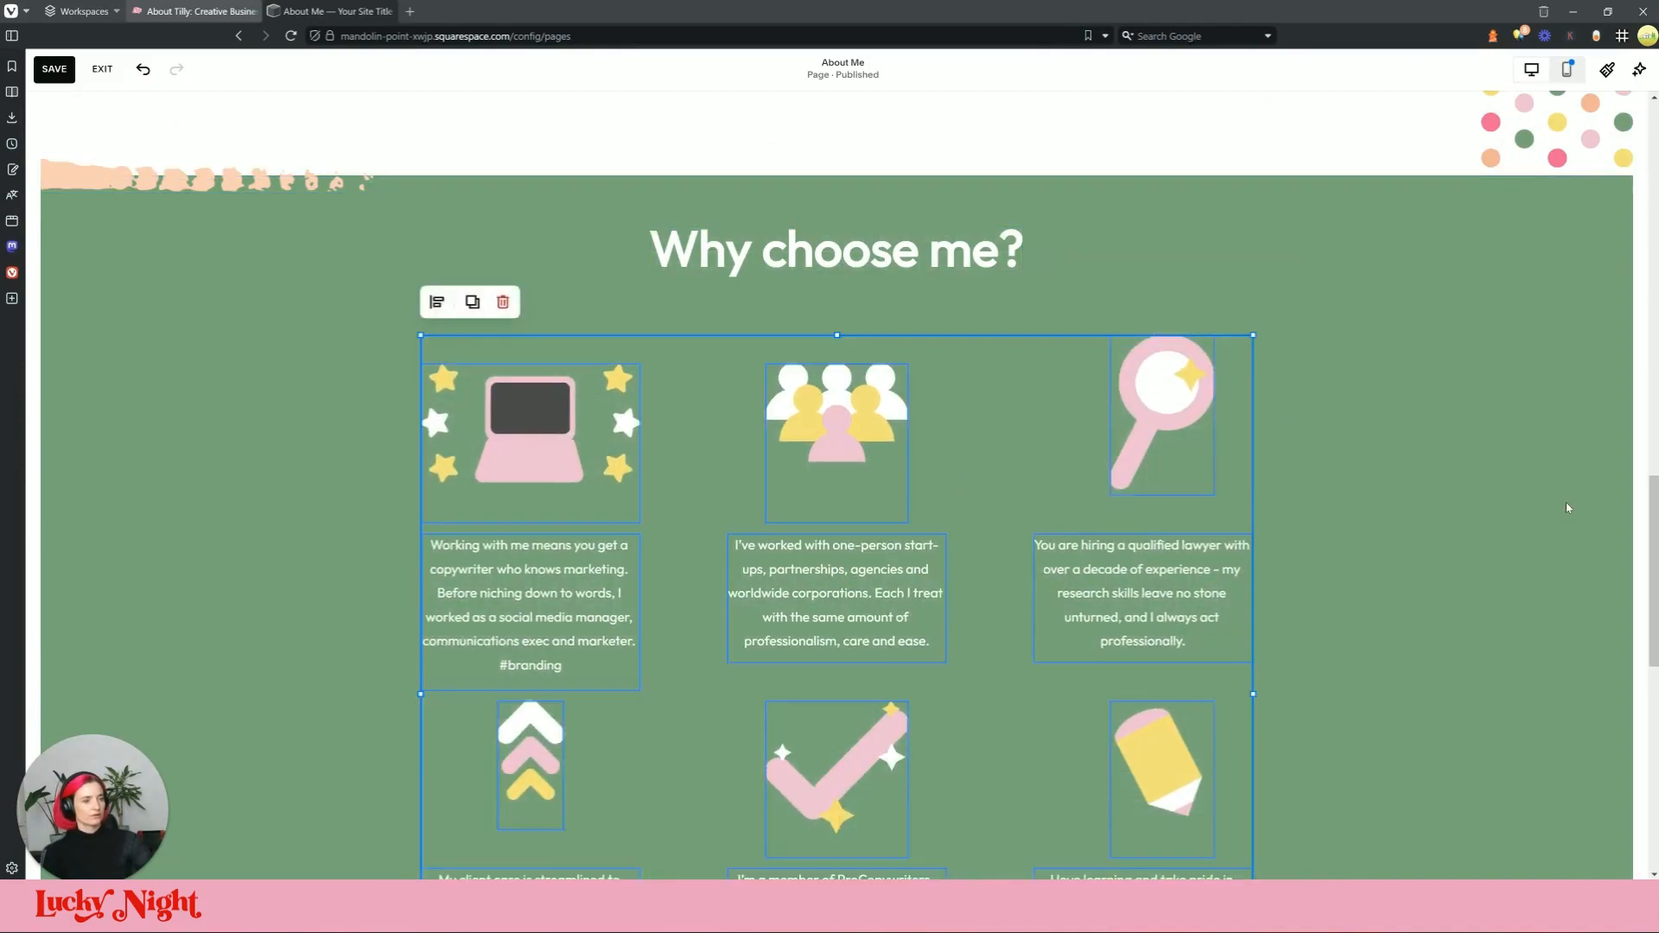
left_click(1566, 508)
Step: Raise the ENQUIRE NOW button and shorten the green section to pull the footer up
scroll(1428, 559, "down", 6)
scroll(985, 643, "down", 1)
left_click_drag(866, 613, 873, 481)
left_click(1480, 627)
left_click_drag(1440, 655, 1442, 519)
scroll(1469, 486, "up", 8)
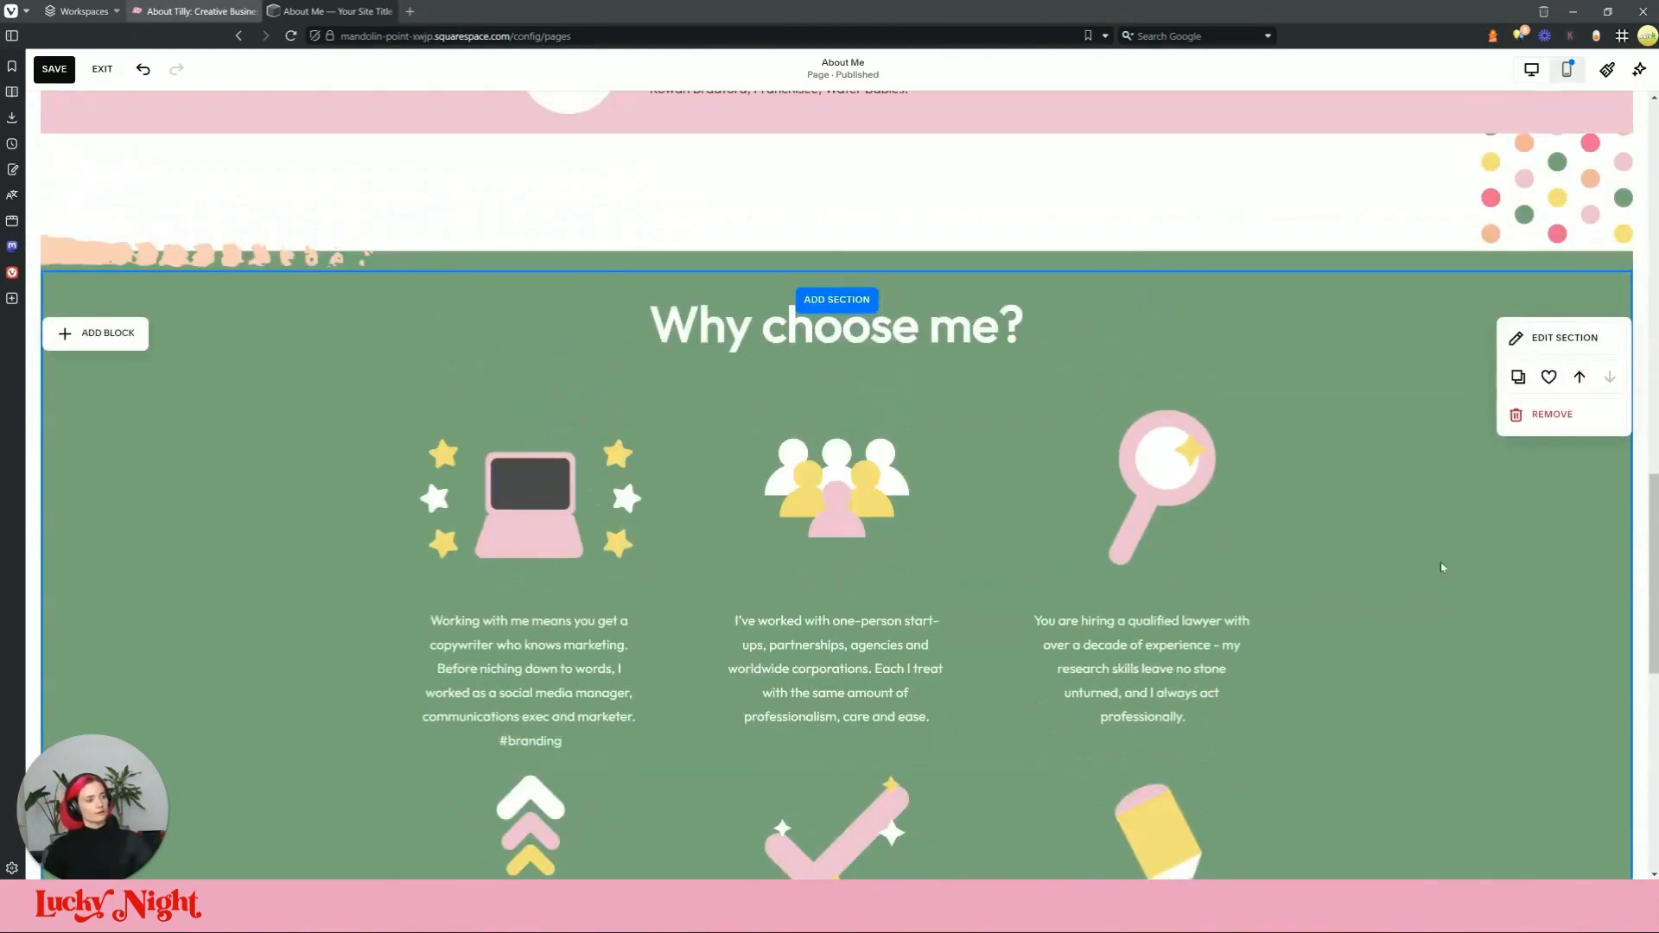
scroll(1363, 501, "down", 2)
scroll(1364, 507, "down", 3)
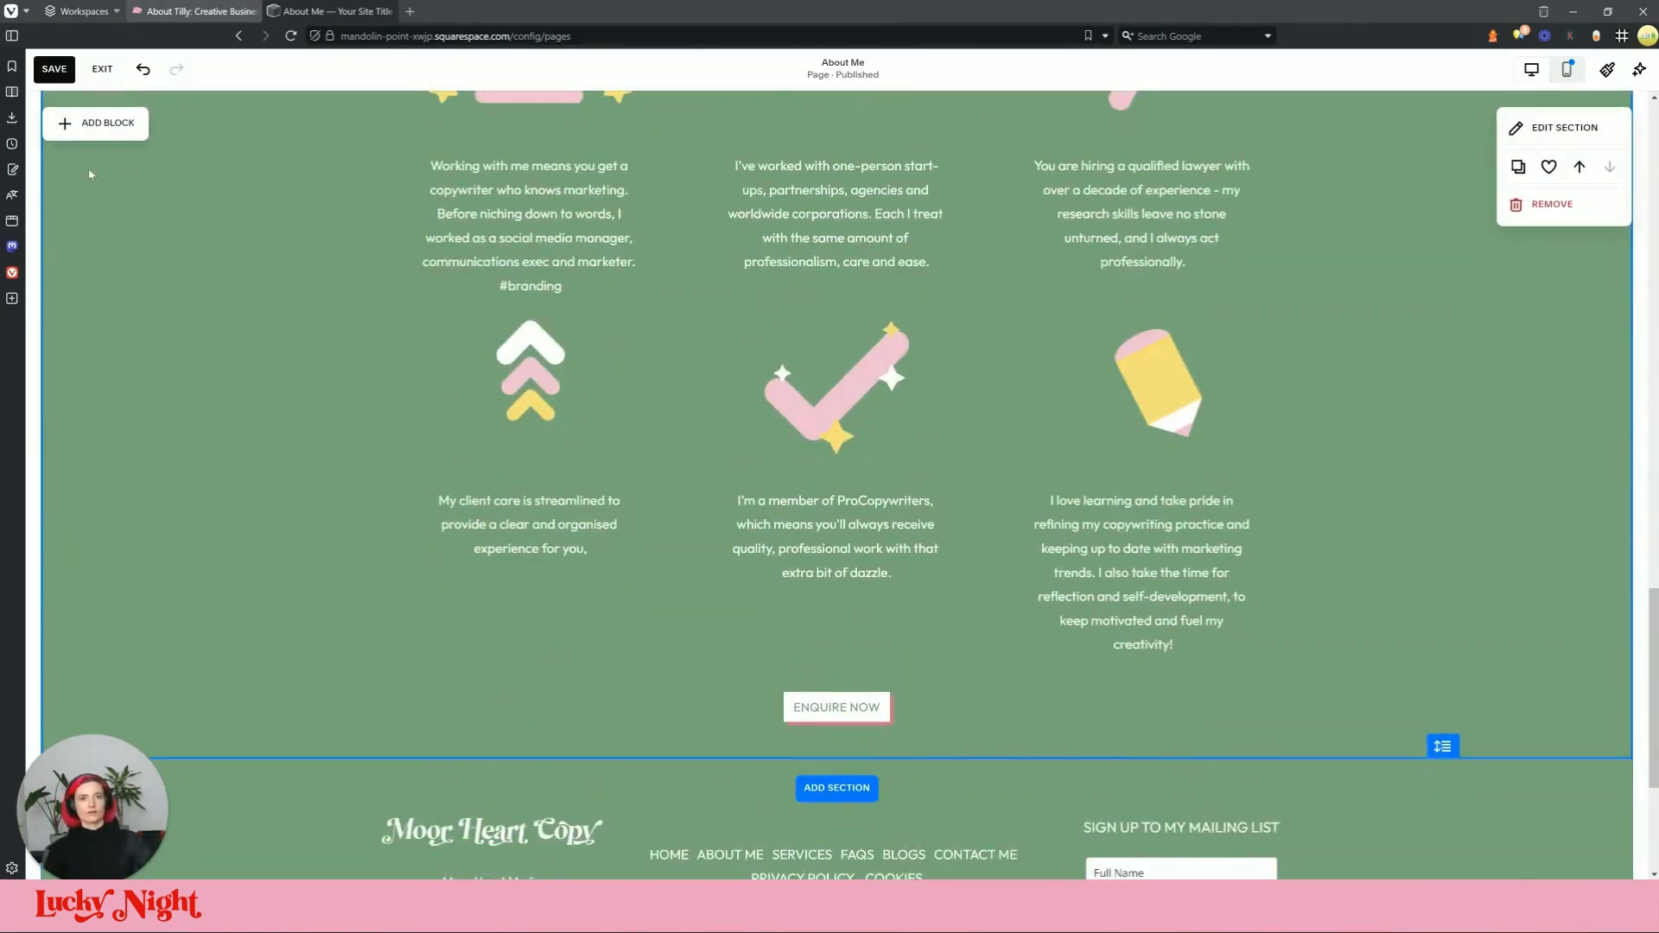
left_click(210, 11)
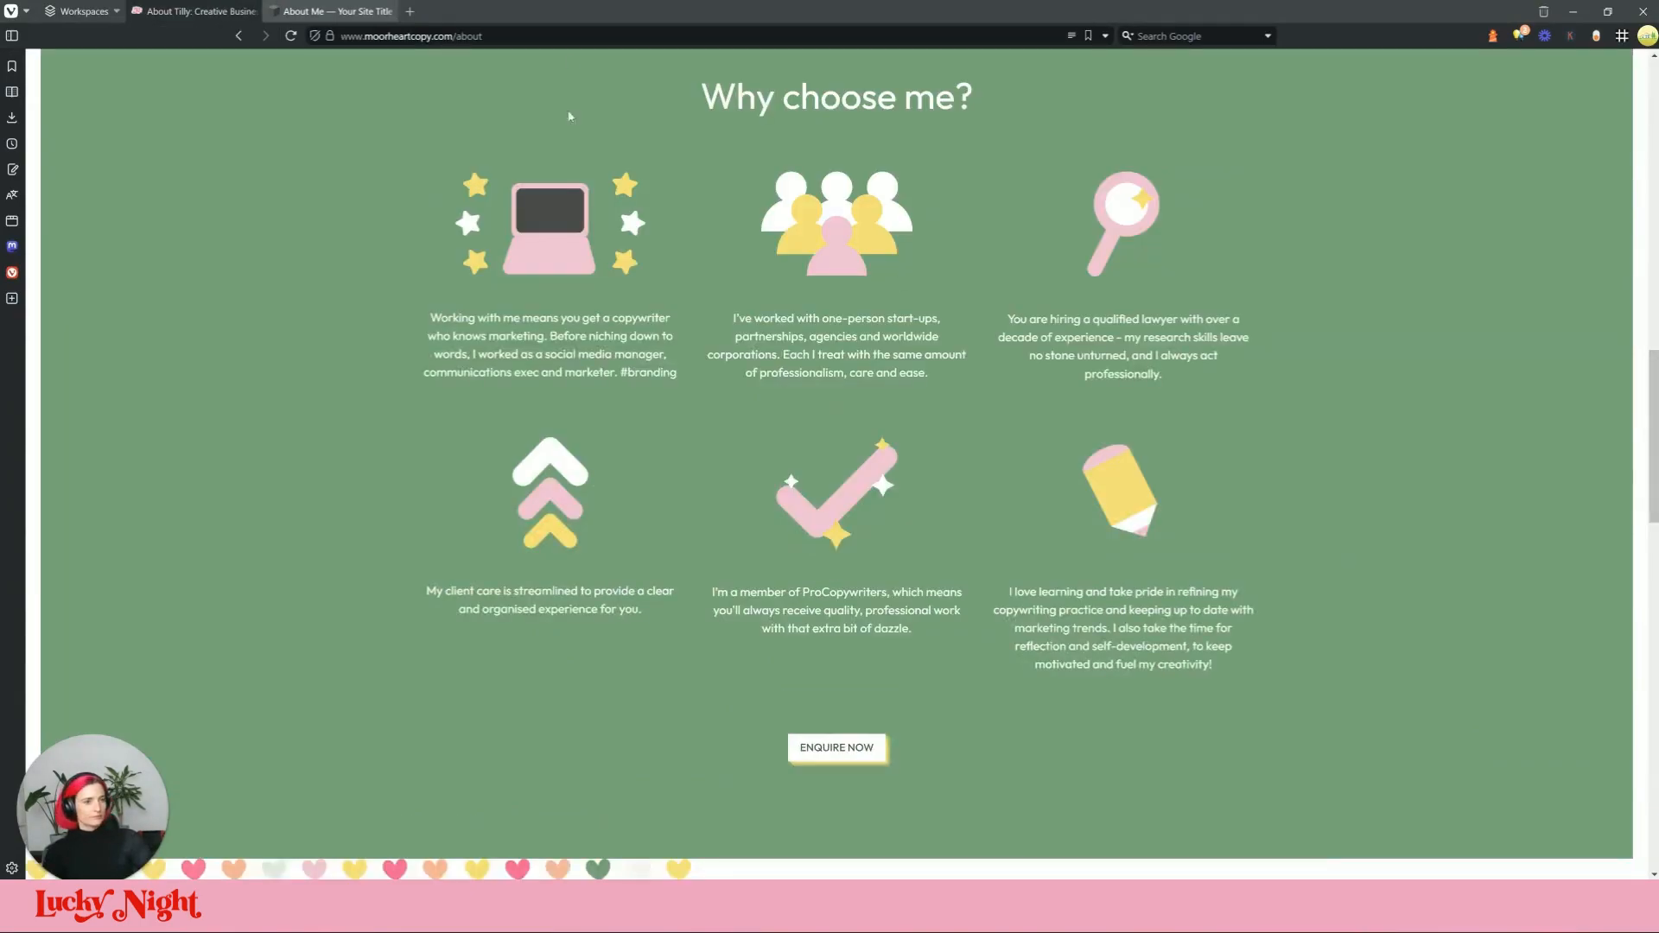
scroll(568, 115, "down", 7)
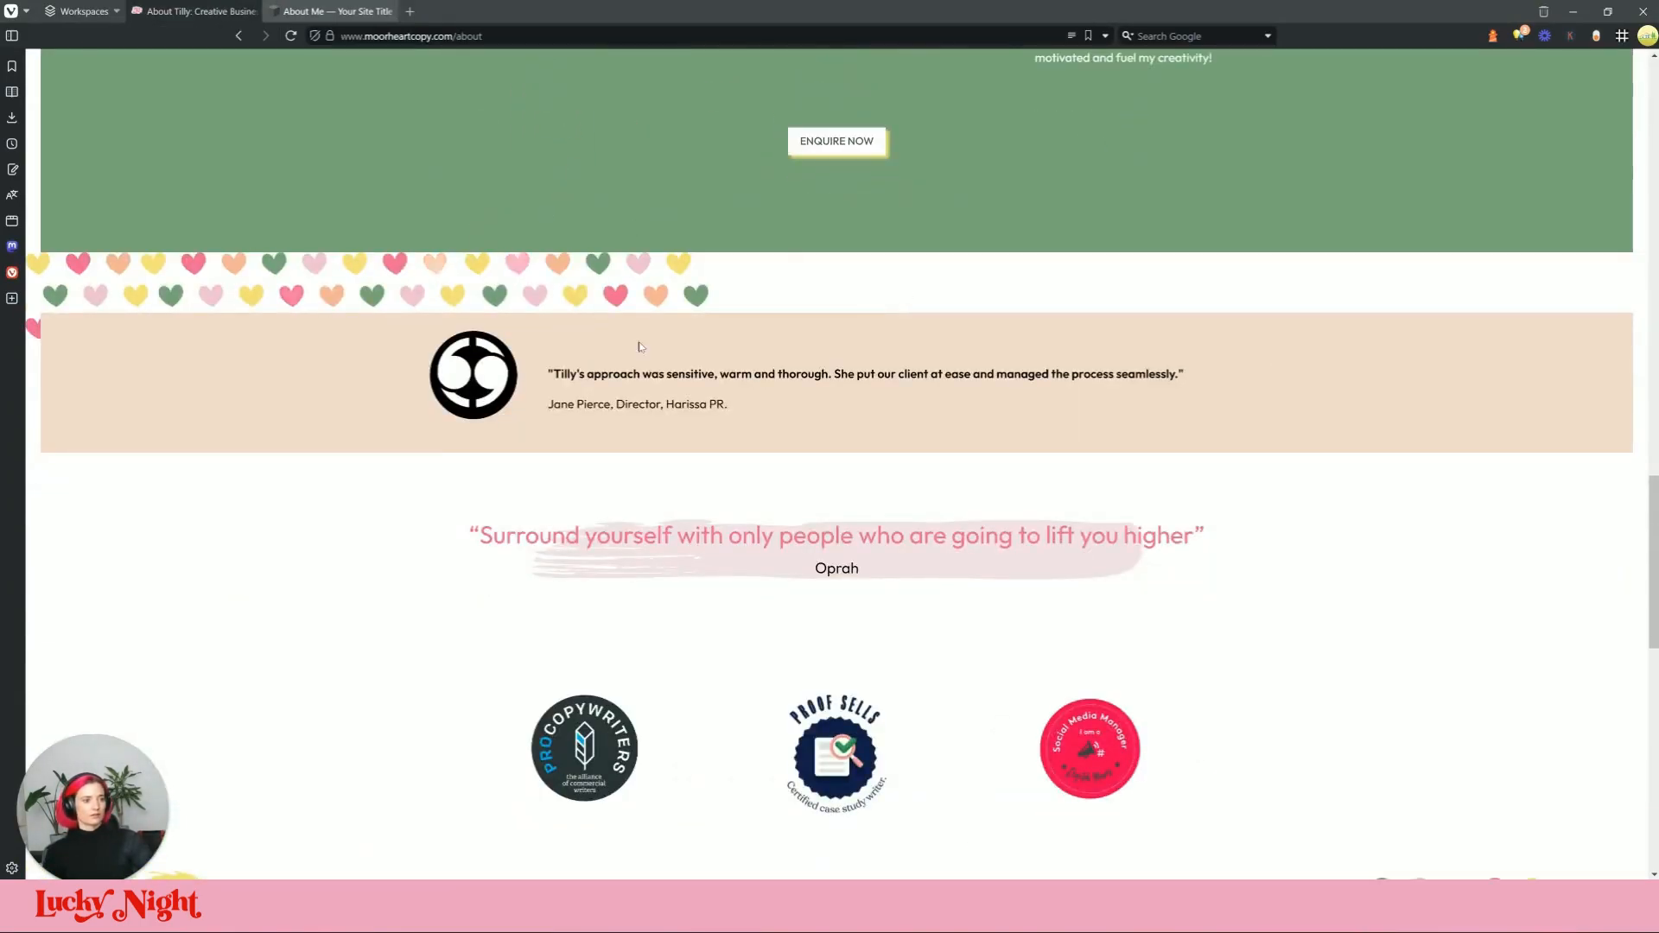
scroll(1363, 452, "down", 2)
scroll(1341, 450, "up", 2)
scroll(1058, 549, "down", 3)
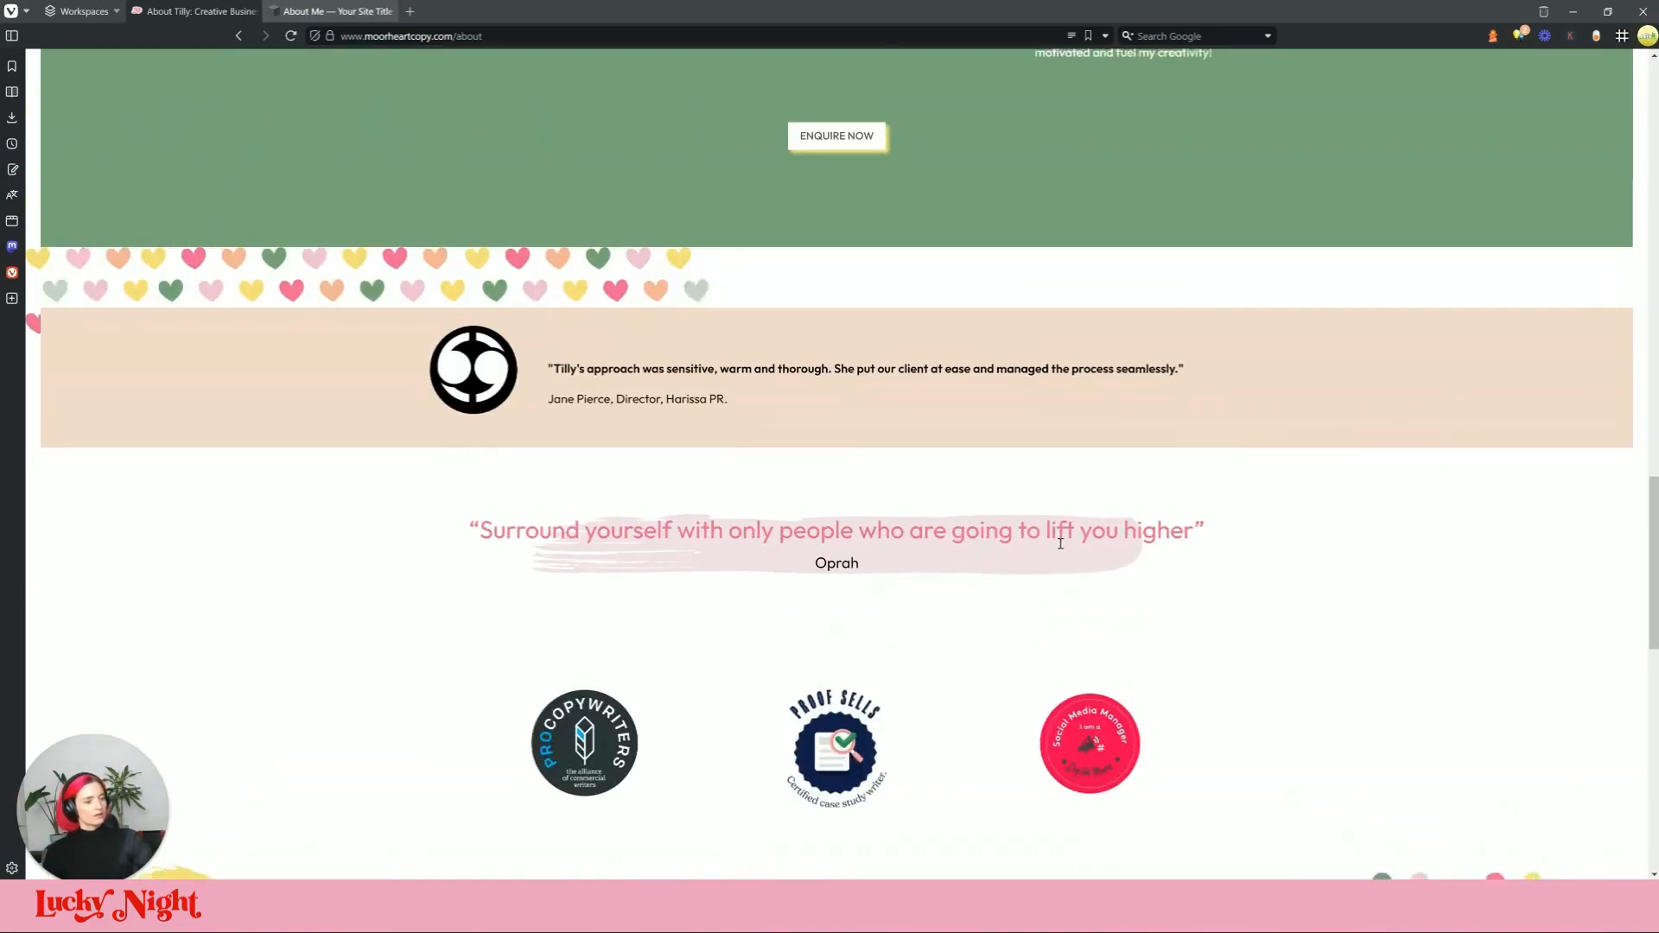
scroll(798, 349, "down", 4)
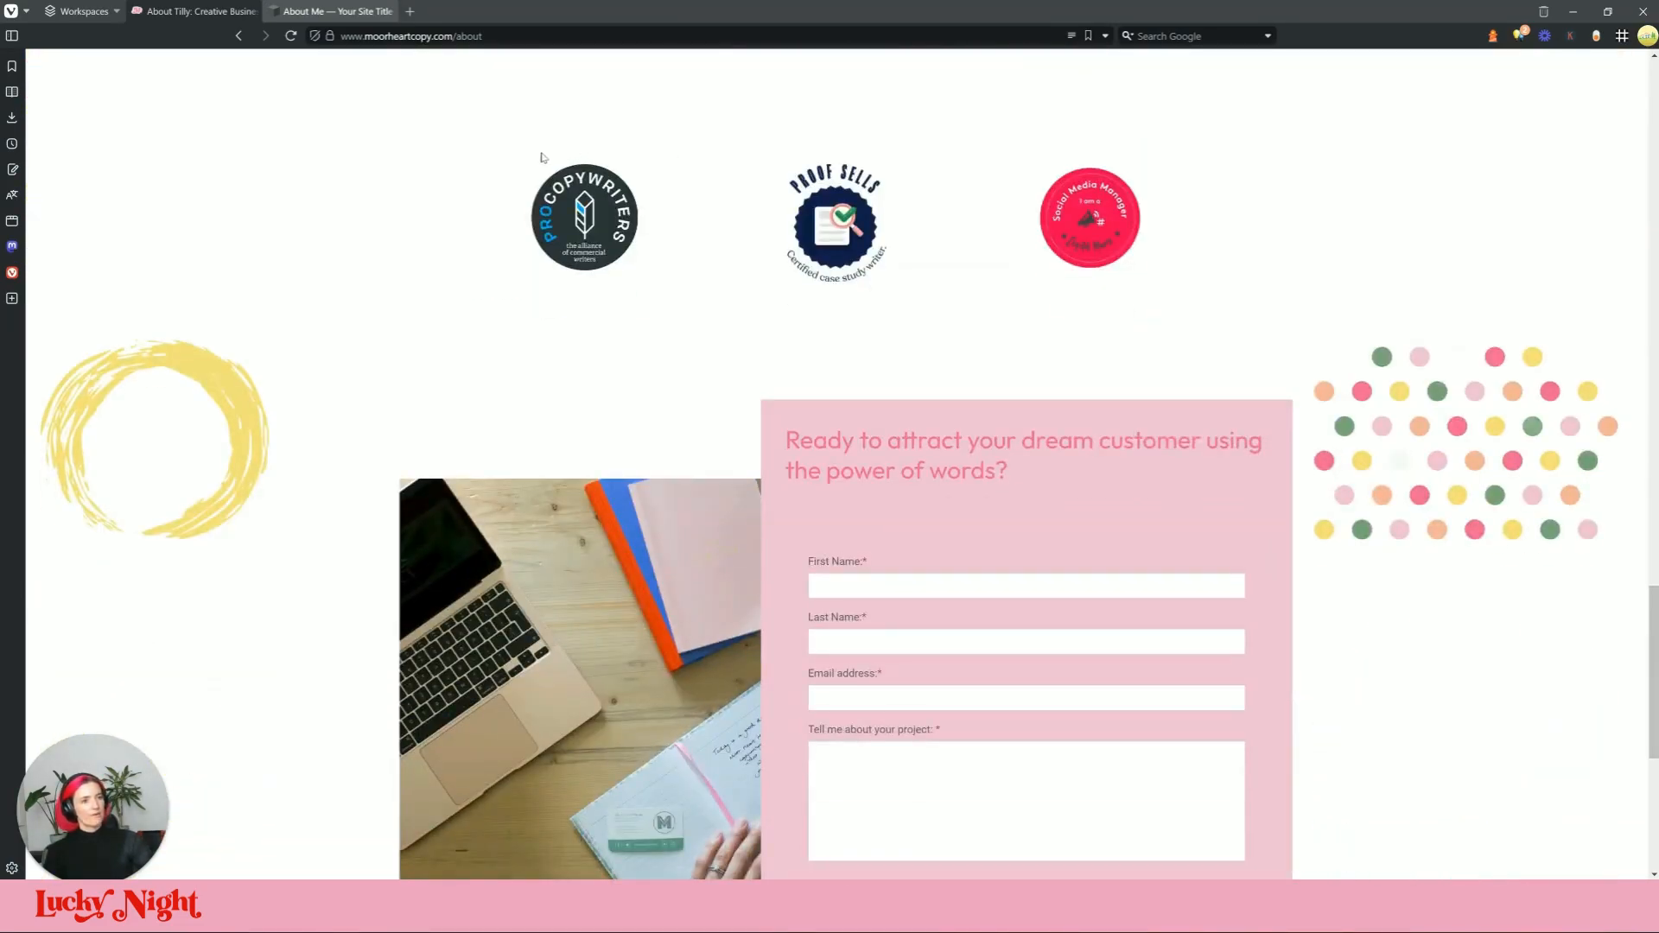
scroll(1341, 382, "down", 4)
scroll(1382, 376, "up", 4)
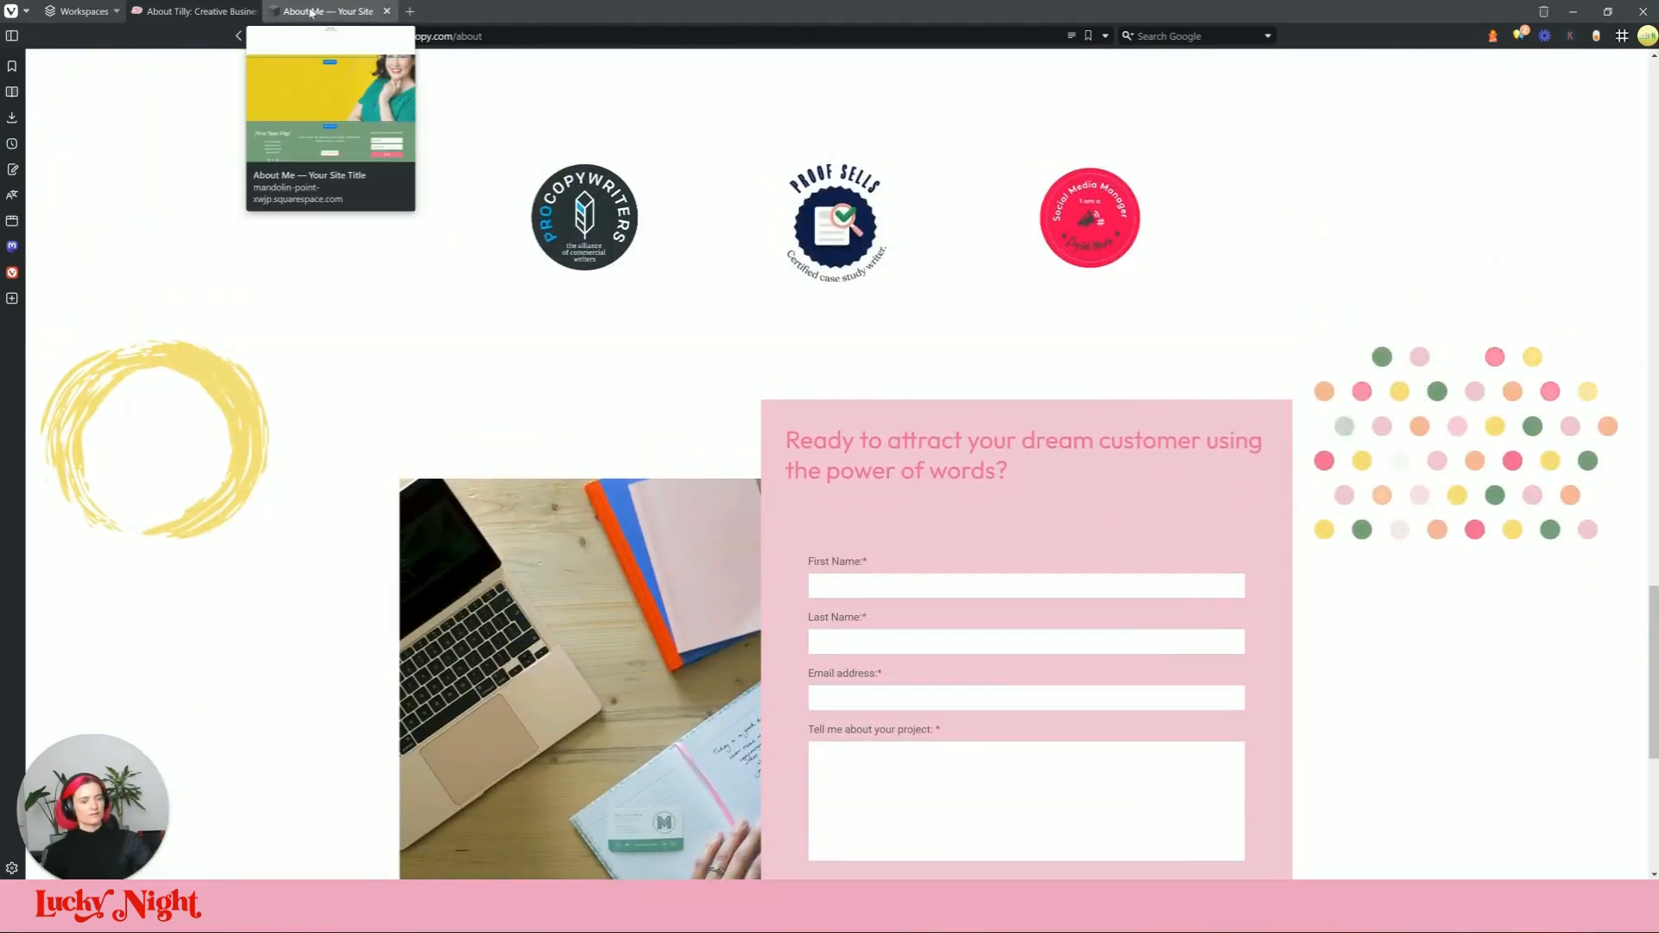
scroll(1014, 179, "up", 2)
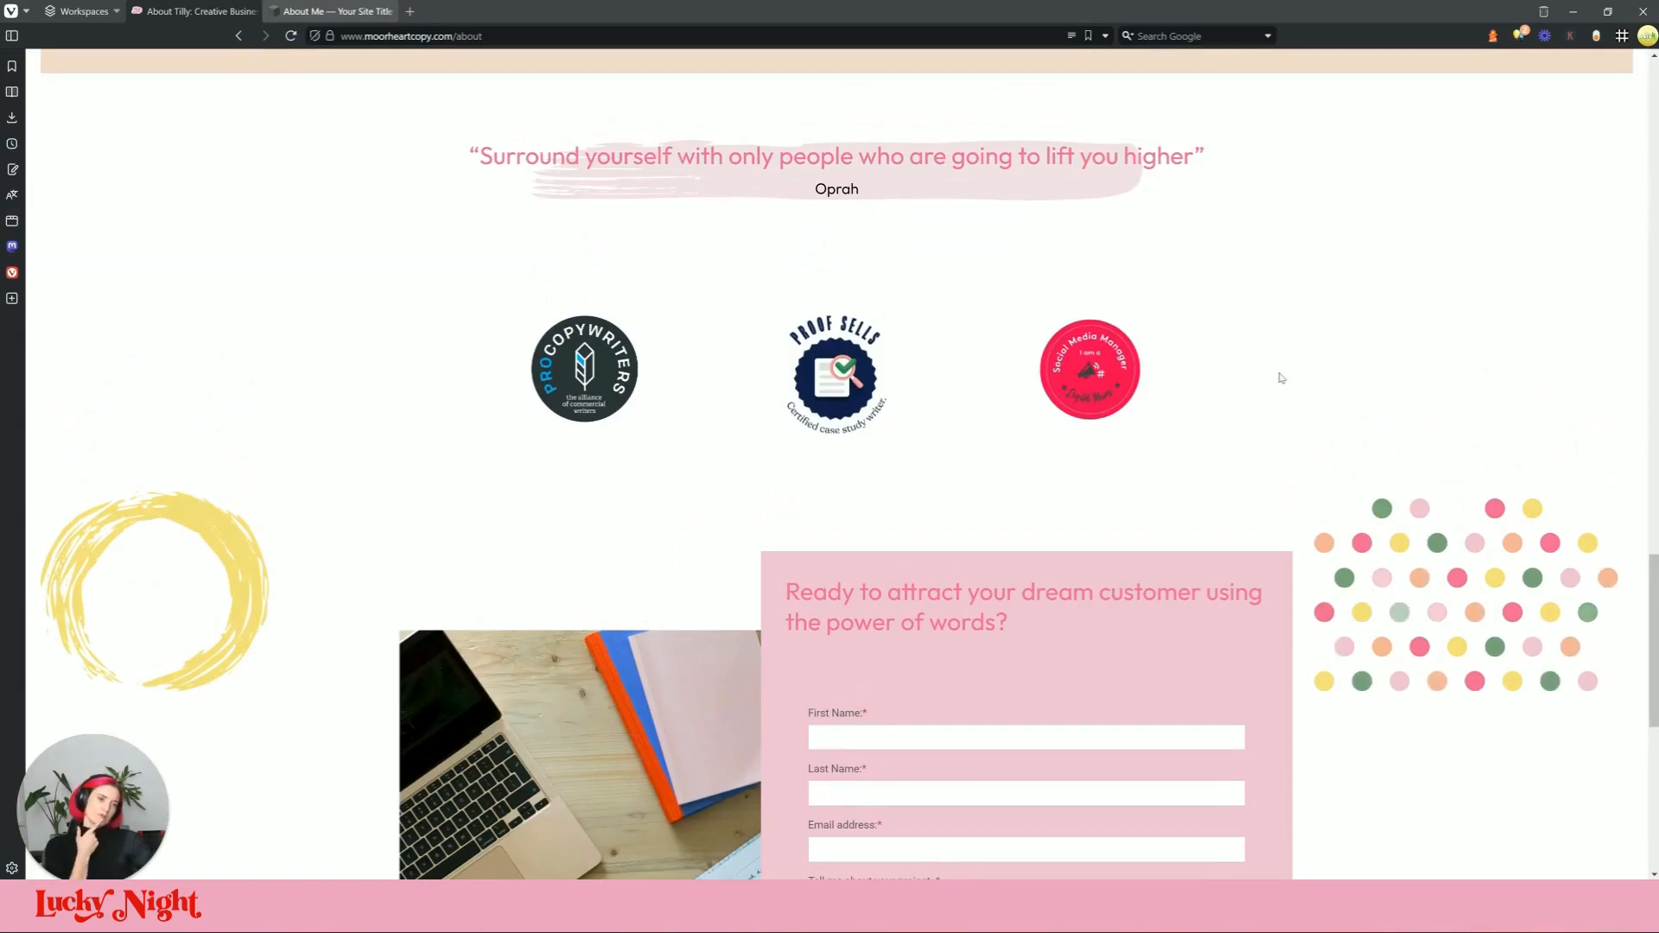
scroll(904, 452, "down", 8)
scroll(903, 453, "up", 5)
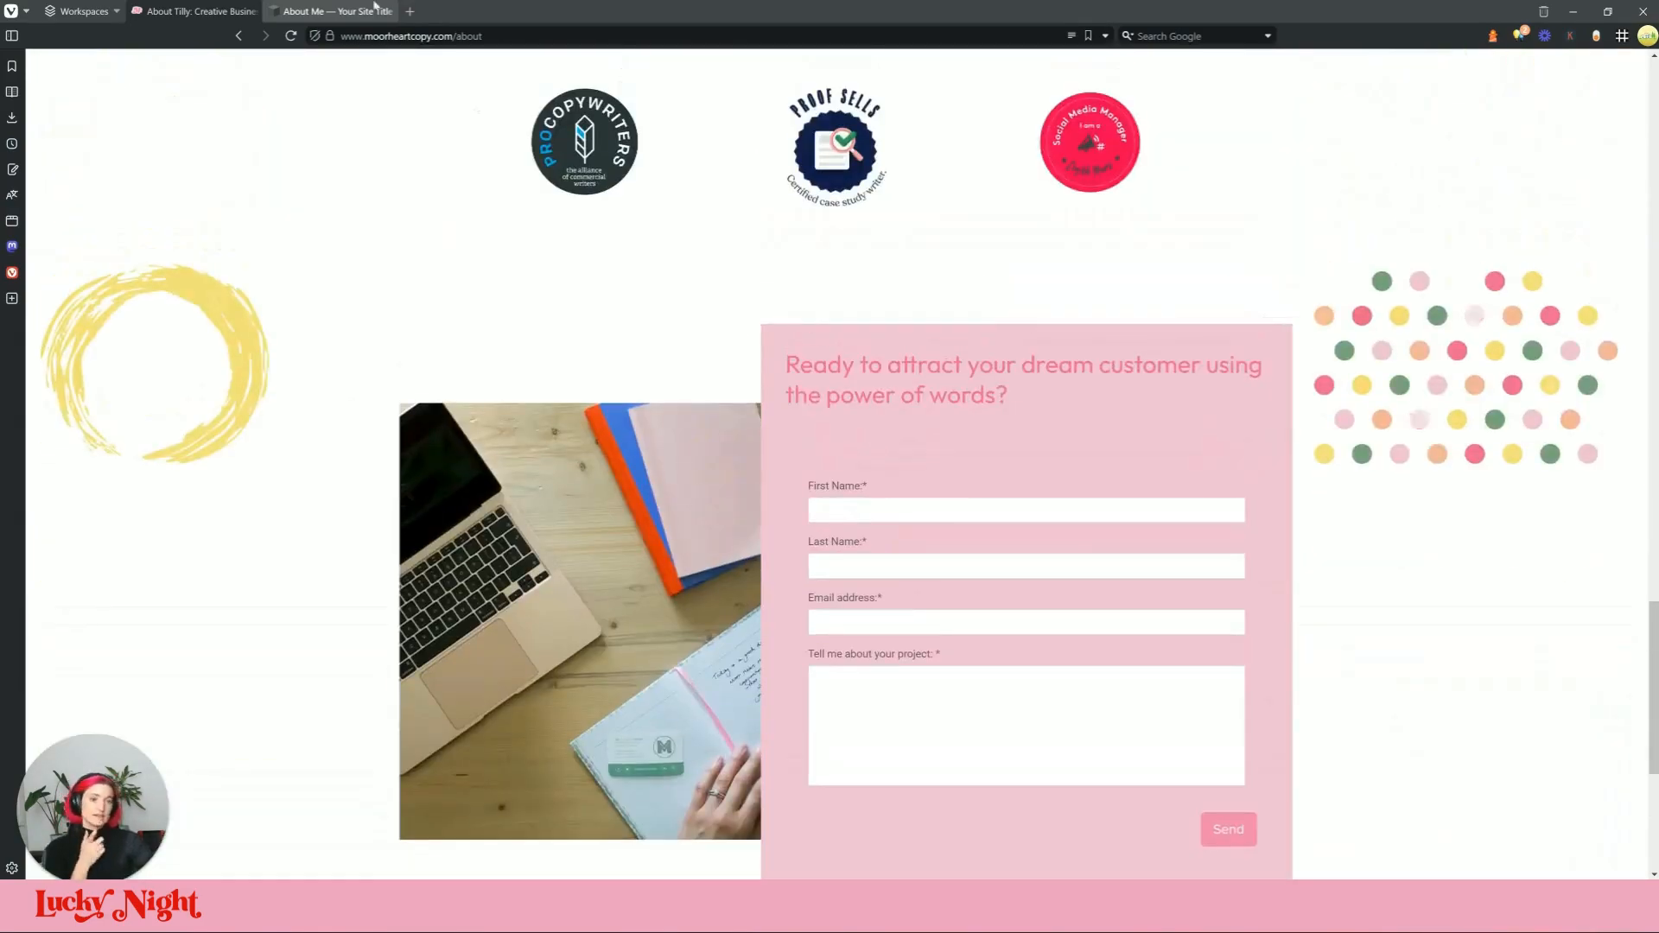
left_click(194, 11)
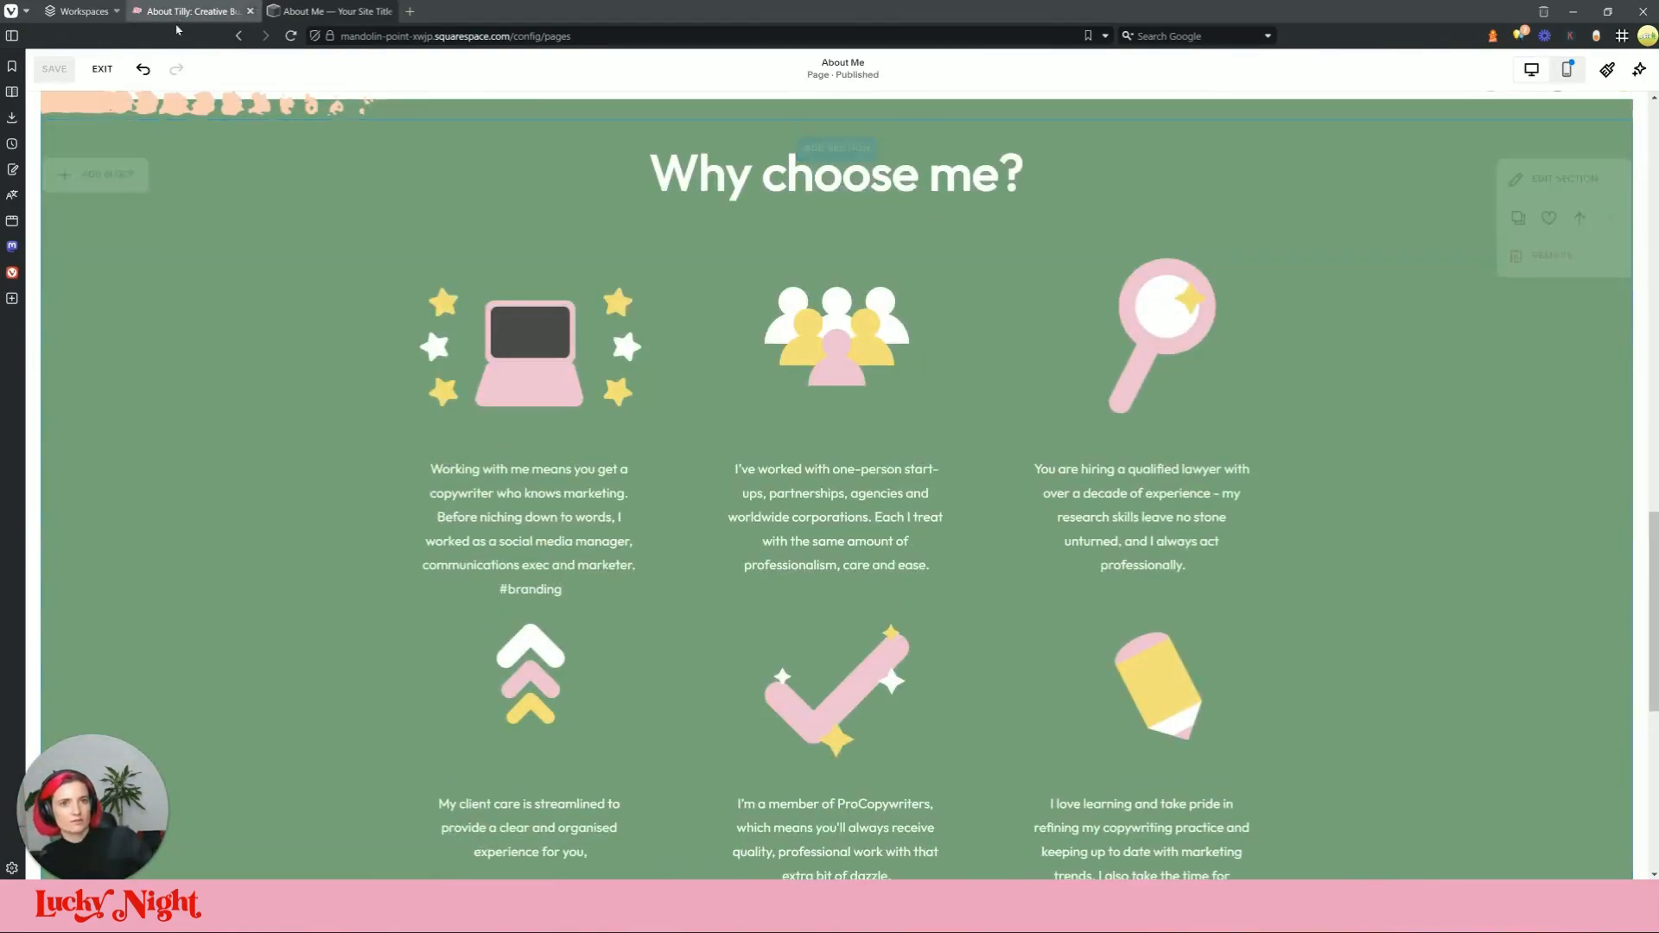
Step: Open the Home page in the editor and save its 'Ready to attract' contact section
left_click(102, 69)
left_click(160, 216)
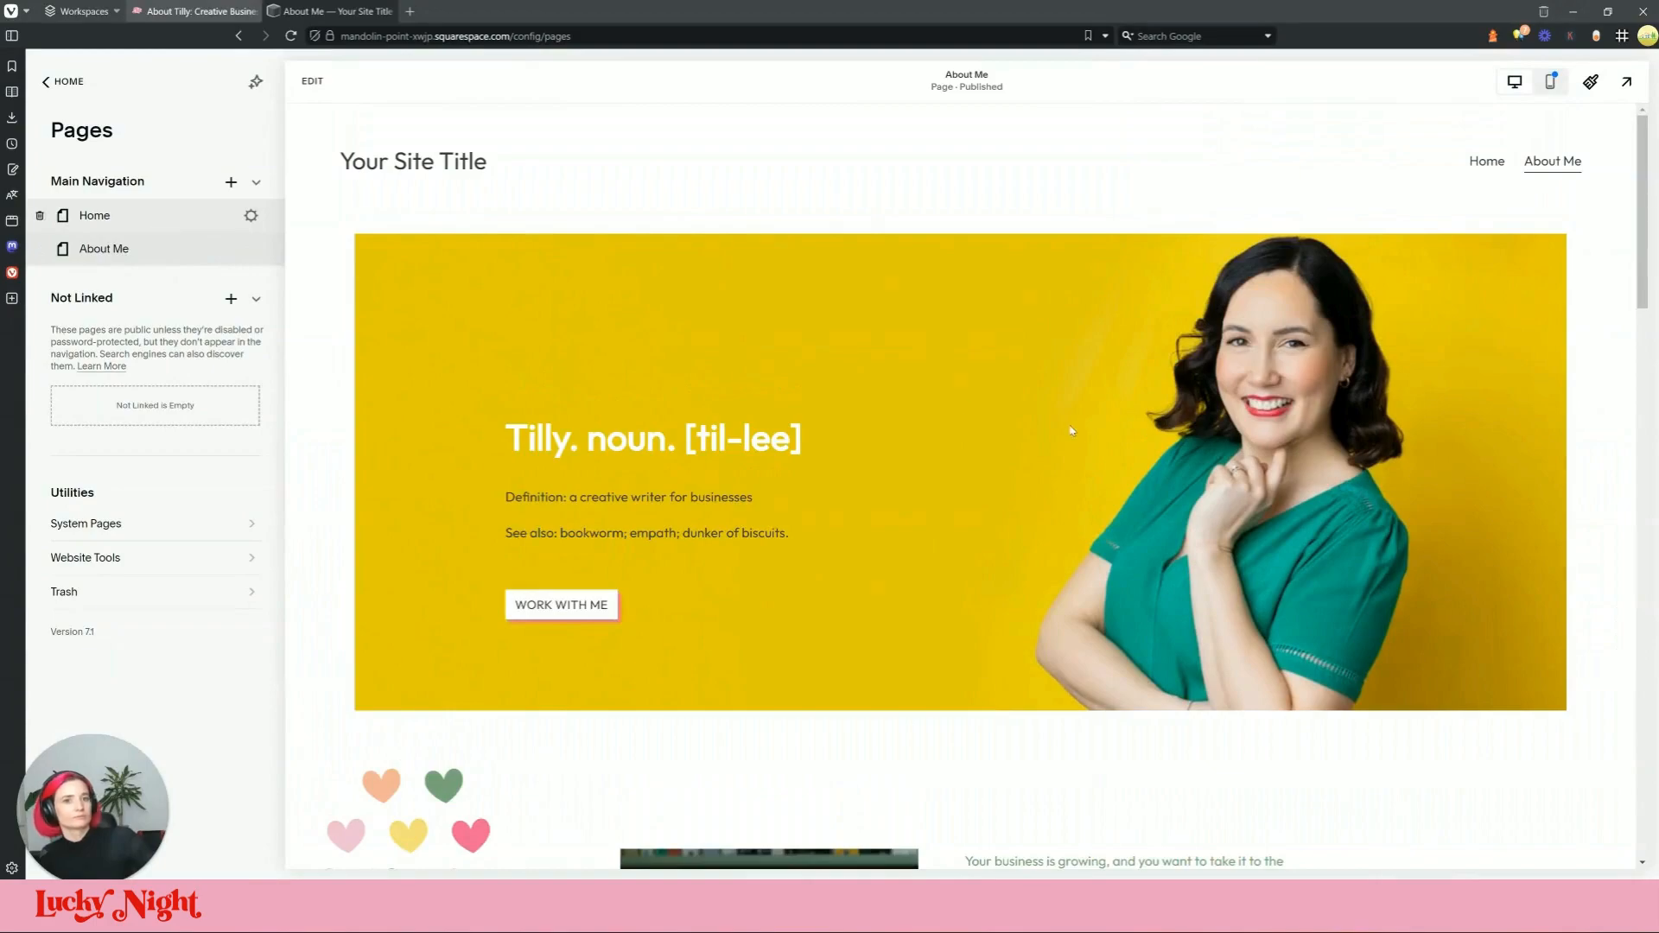
scroll(1294, 413, "down", 5)
double_click(1278, 432)
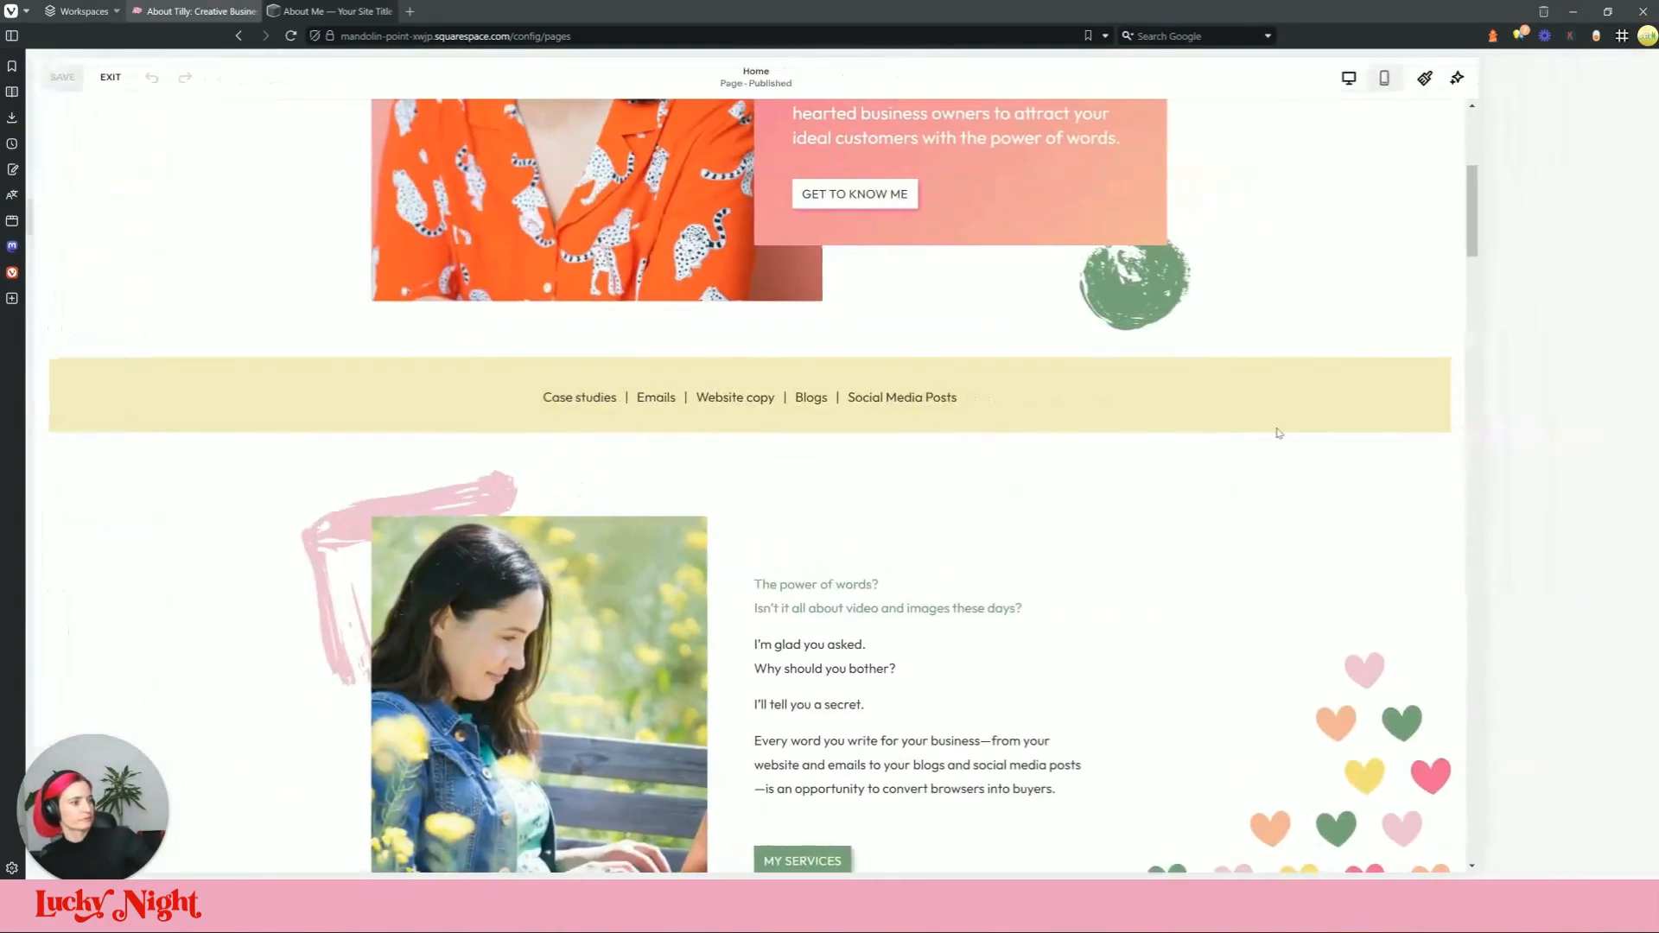
scroll(1115, 546, "down", 14)
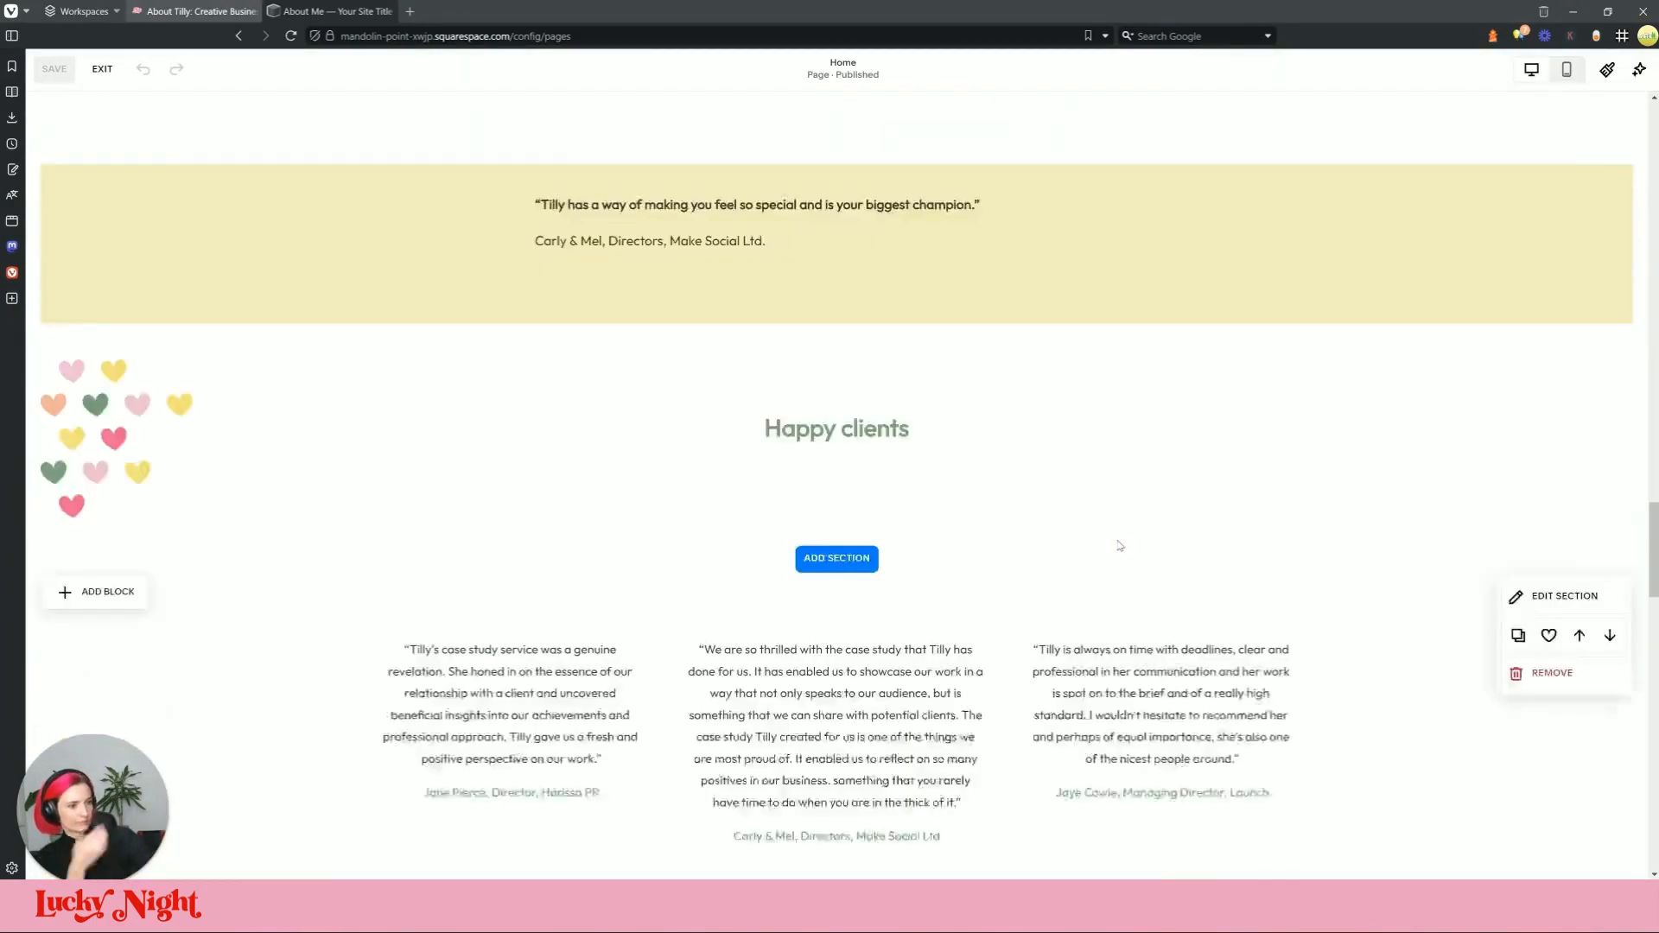
scroll(1118, 544, "up", 4)
scroll(1118, 540, "down", 8)
scroll(1117, 538, "down", 10)
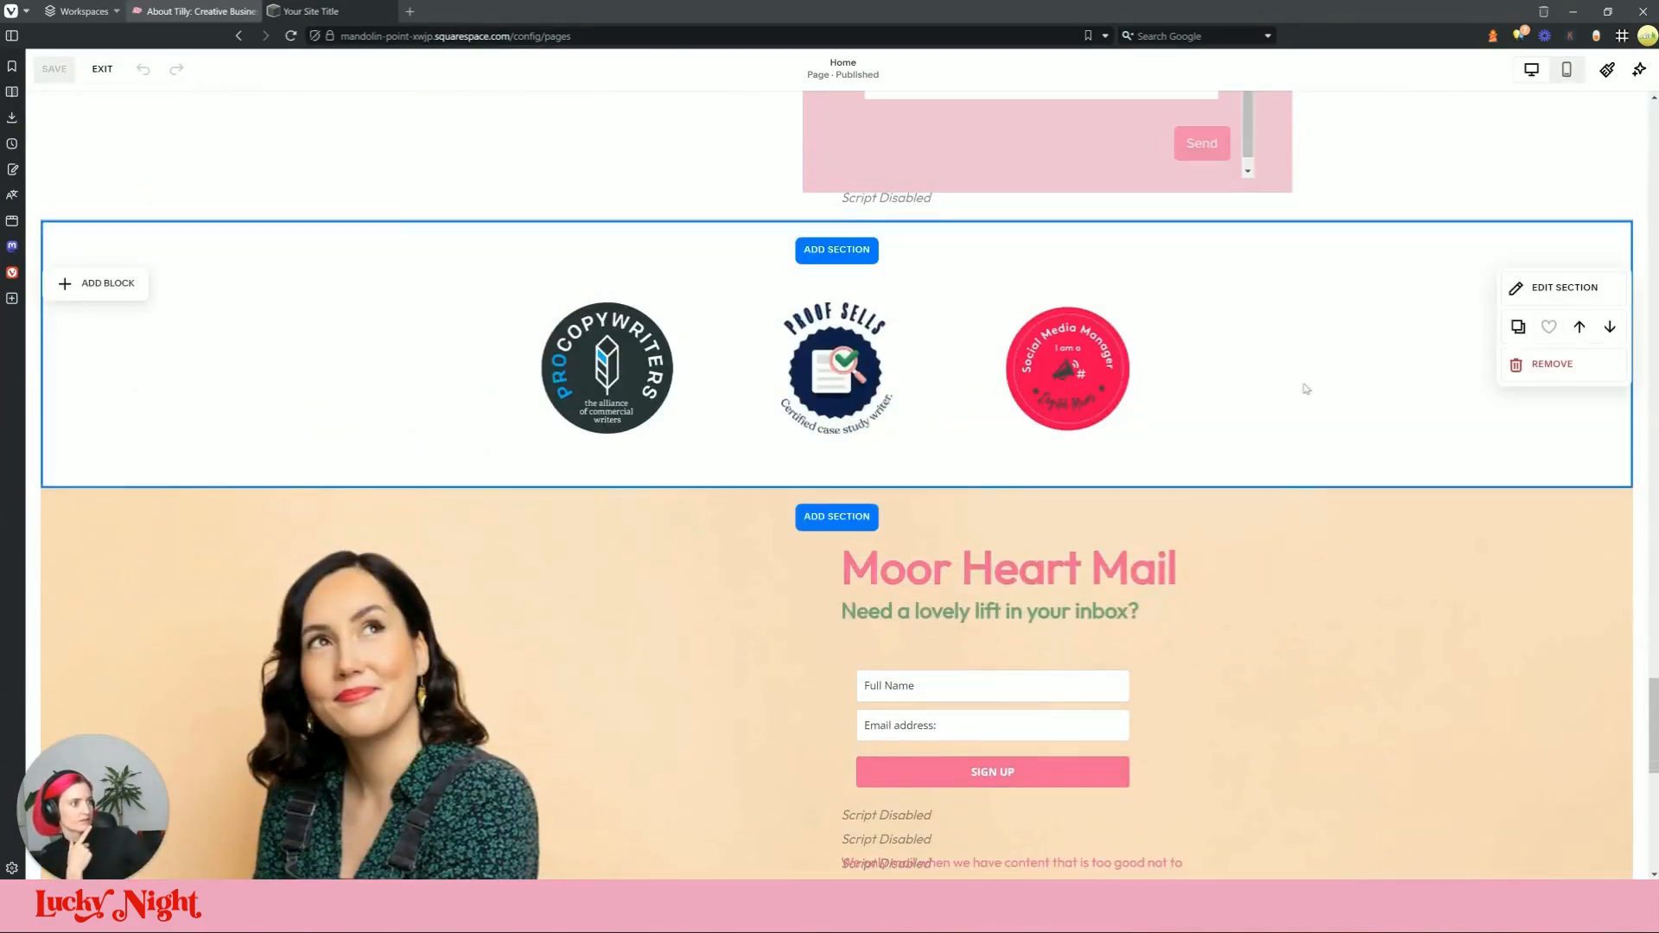
scroll(1306, 413, "up", 8)
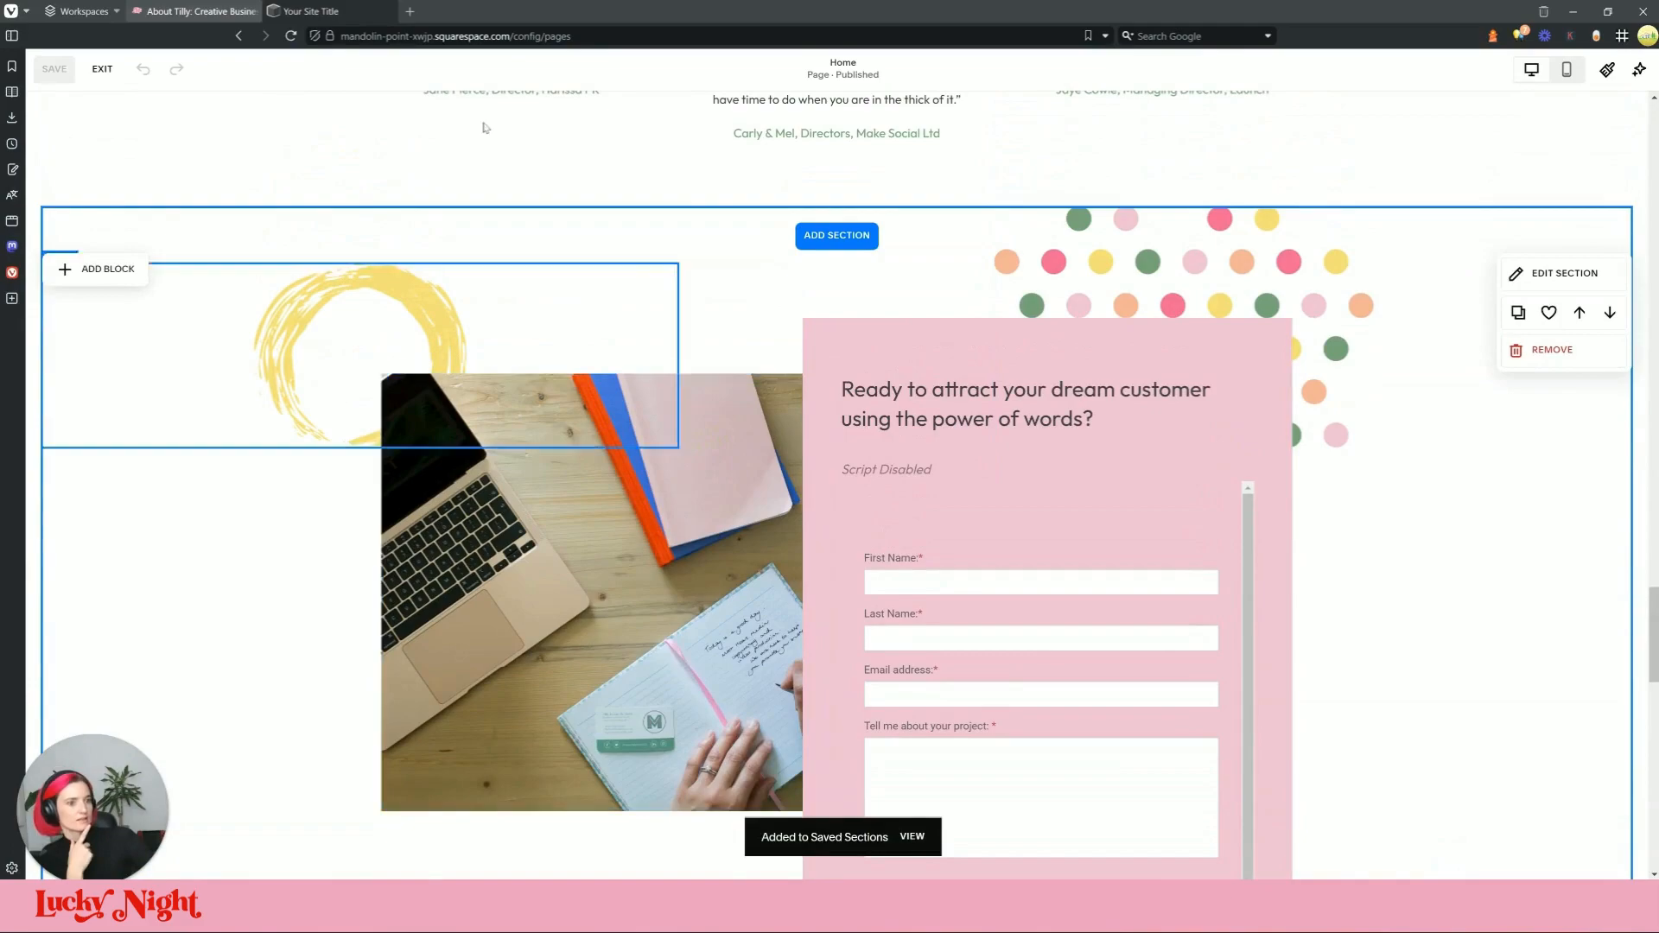
Step: Switch to the live About Tilly page for comparison
left_click(214, 11)
scroll(840, 401, "down", 2)
scroll(840, 401, "up", 3)
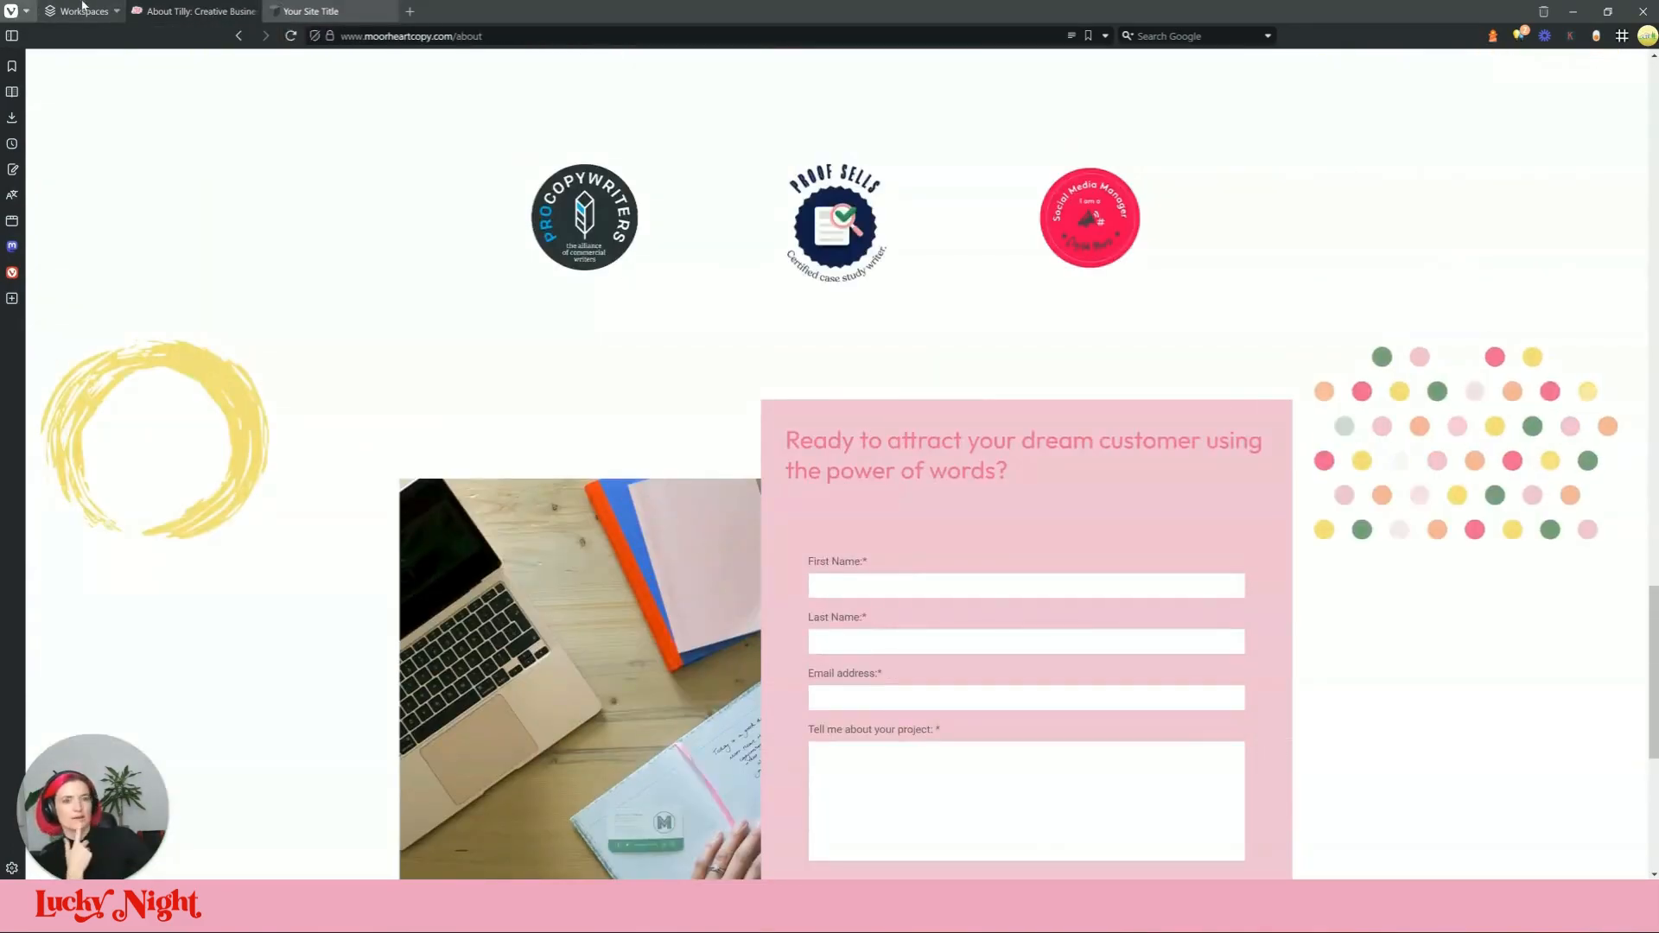
Step: Save one more Home page section to the saved sections using its heart icon
left_click(311, 11)
scroll(1564, 386, "up", 2)
left_click(1550, 384)
scroll(1296, 579, "down", 10)
scroll(1307, 593, "down", 5)
Step: After checking the live About page, exit Home page editing and start editing About Me
left_click(195, 10)
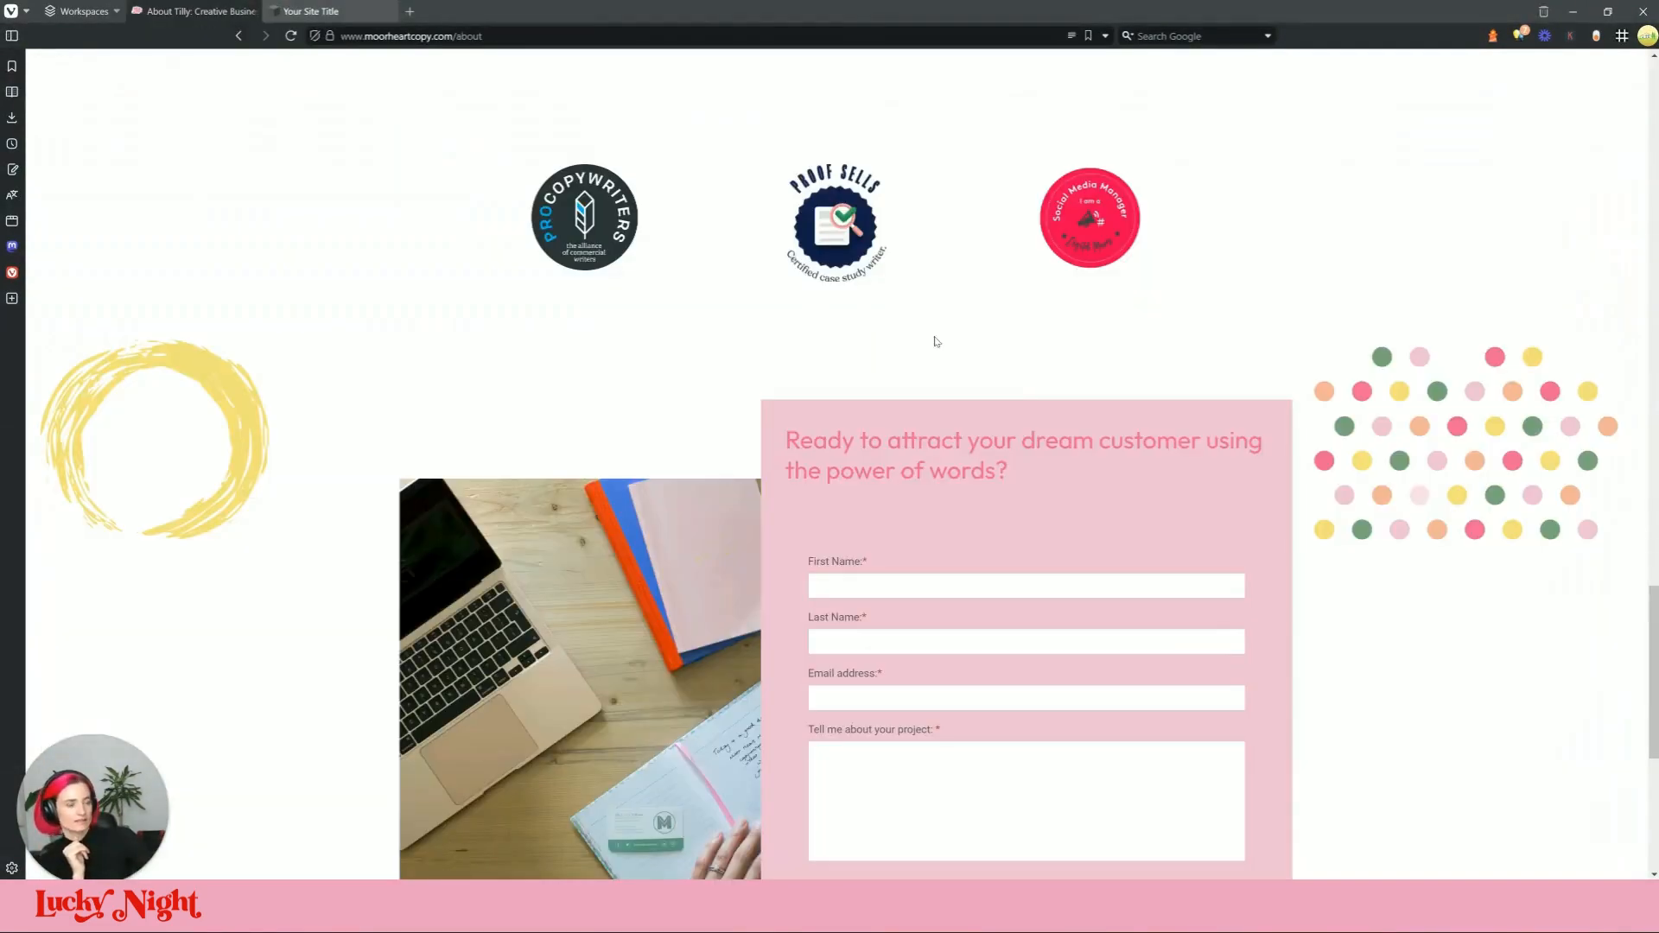
scroll(934, 341, "up", 20)
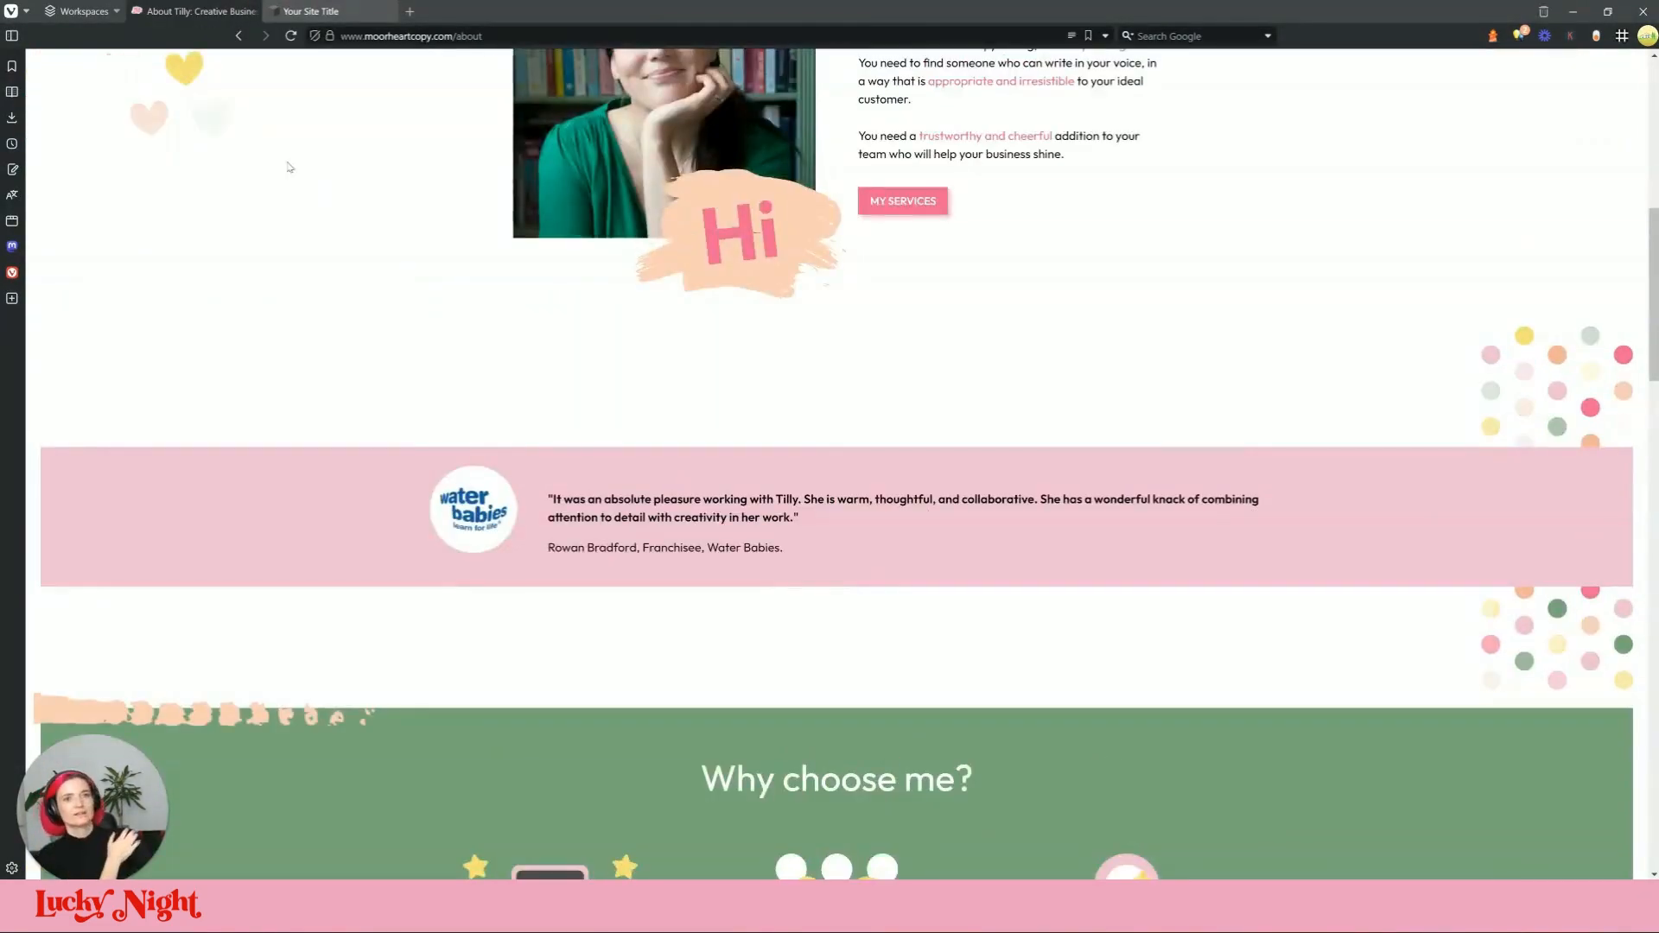
scroll(313, 175, "up", 4)
left_click(307, 11)
left_click(103, 69)
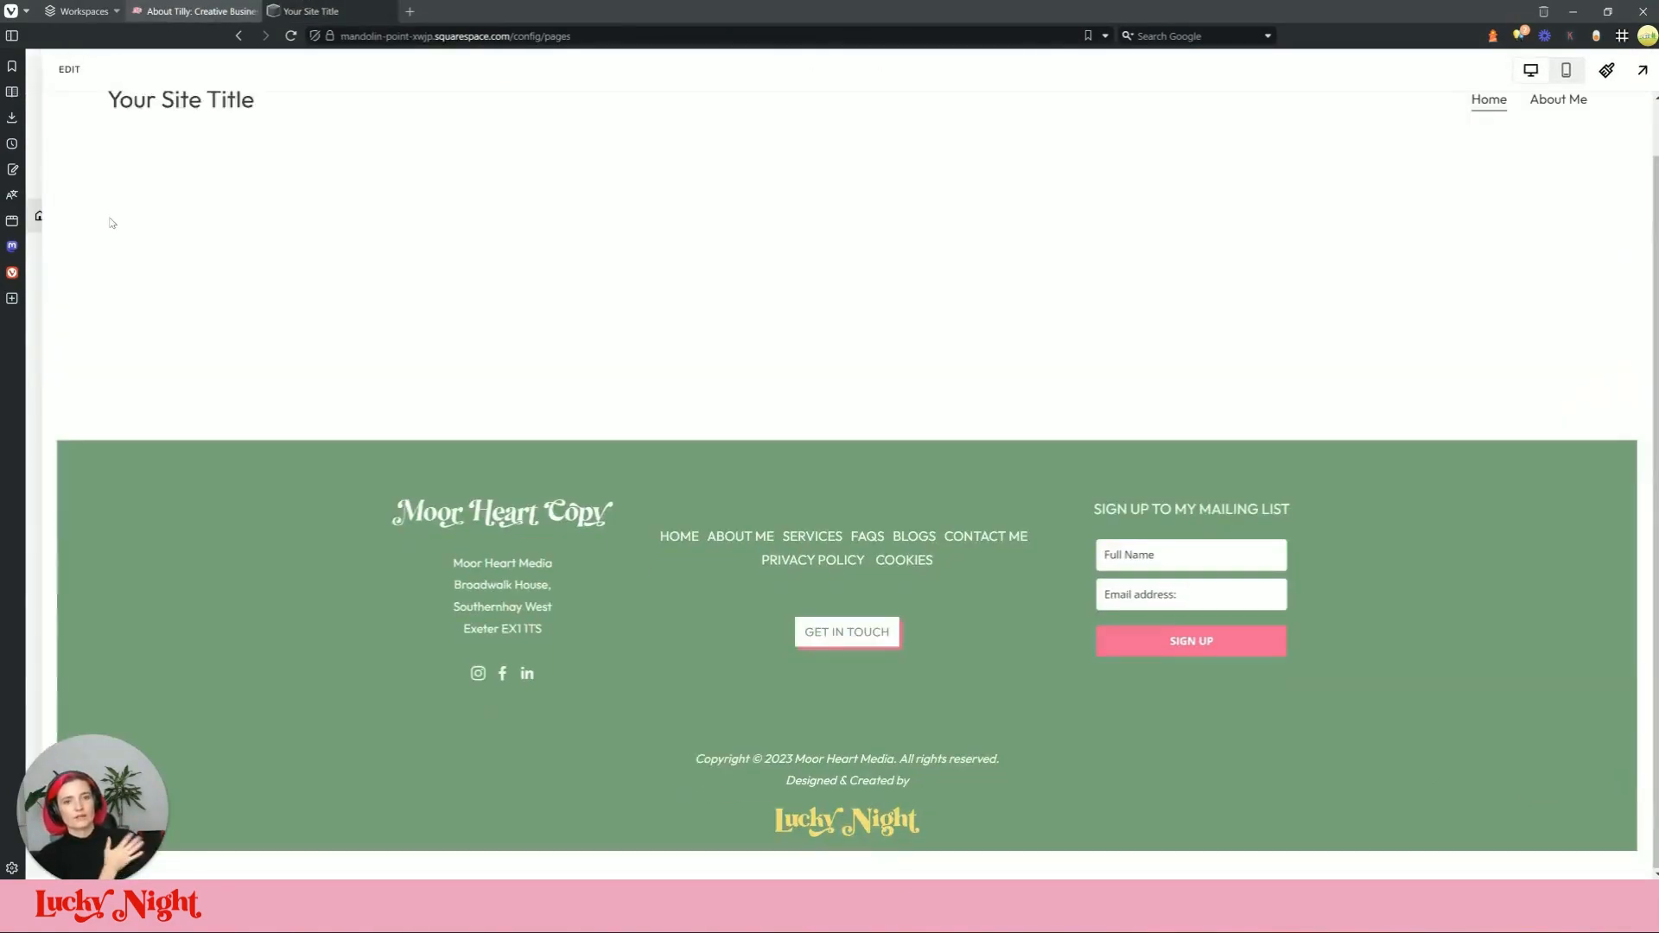
left_click(104, 248)
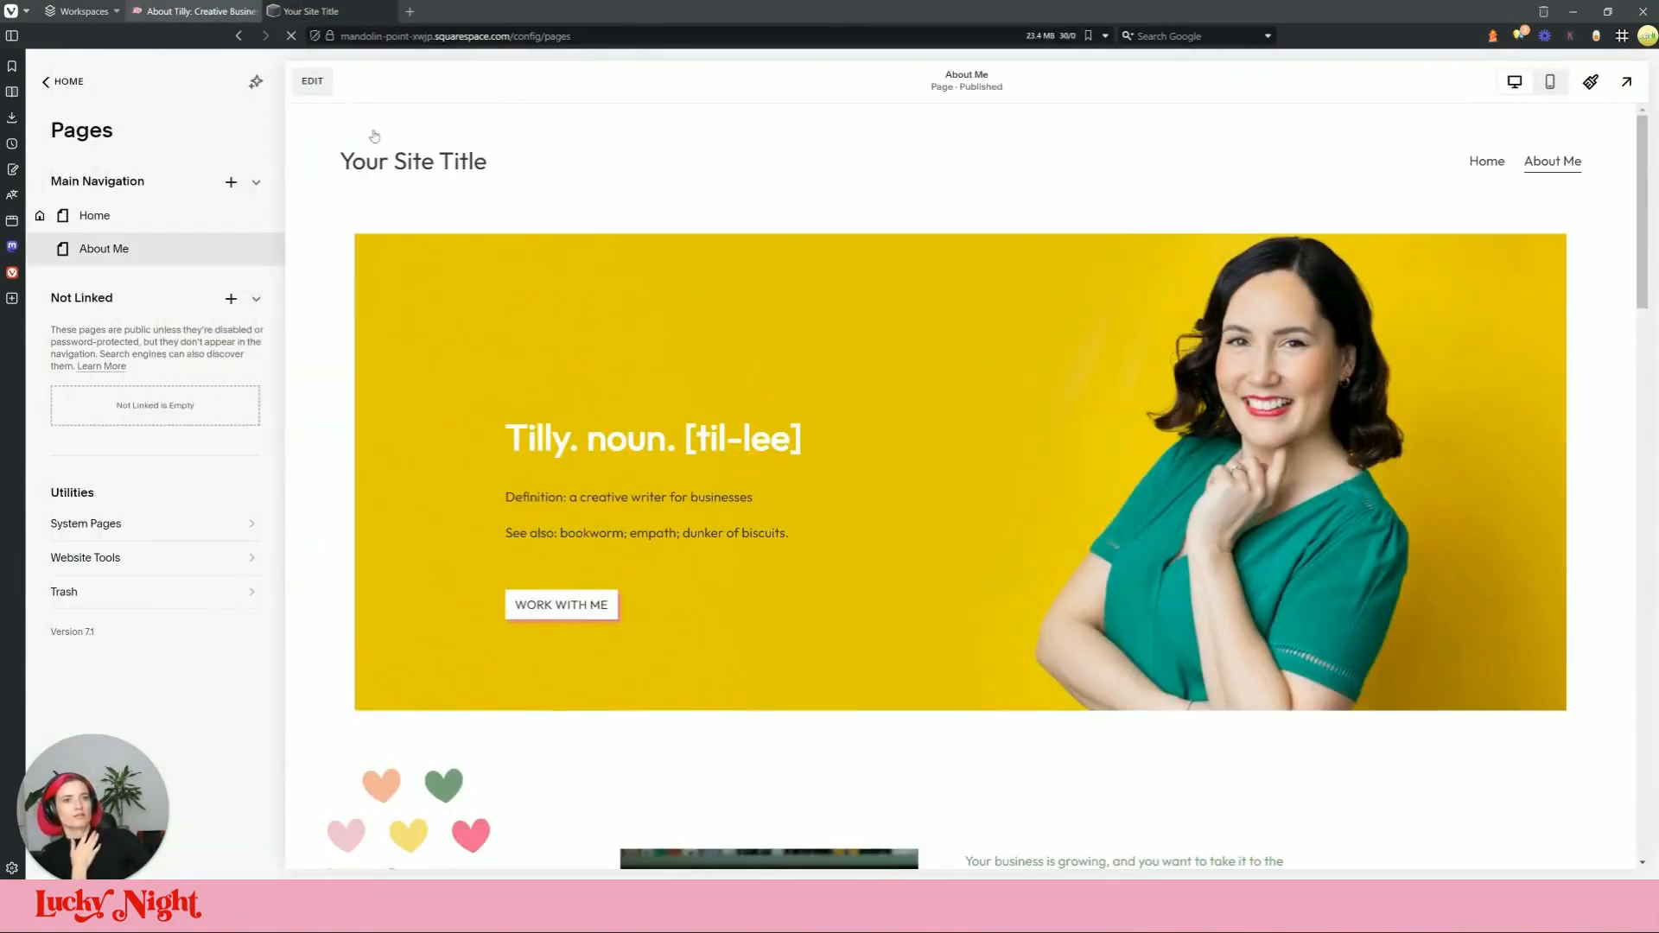
left_click(311, 81)
scroll(1048, 433, "down", 20)
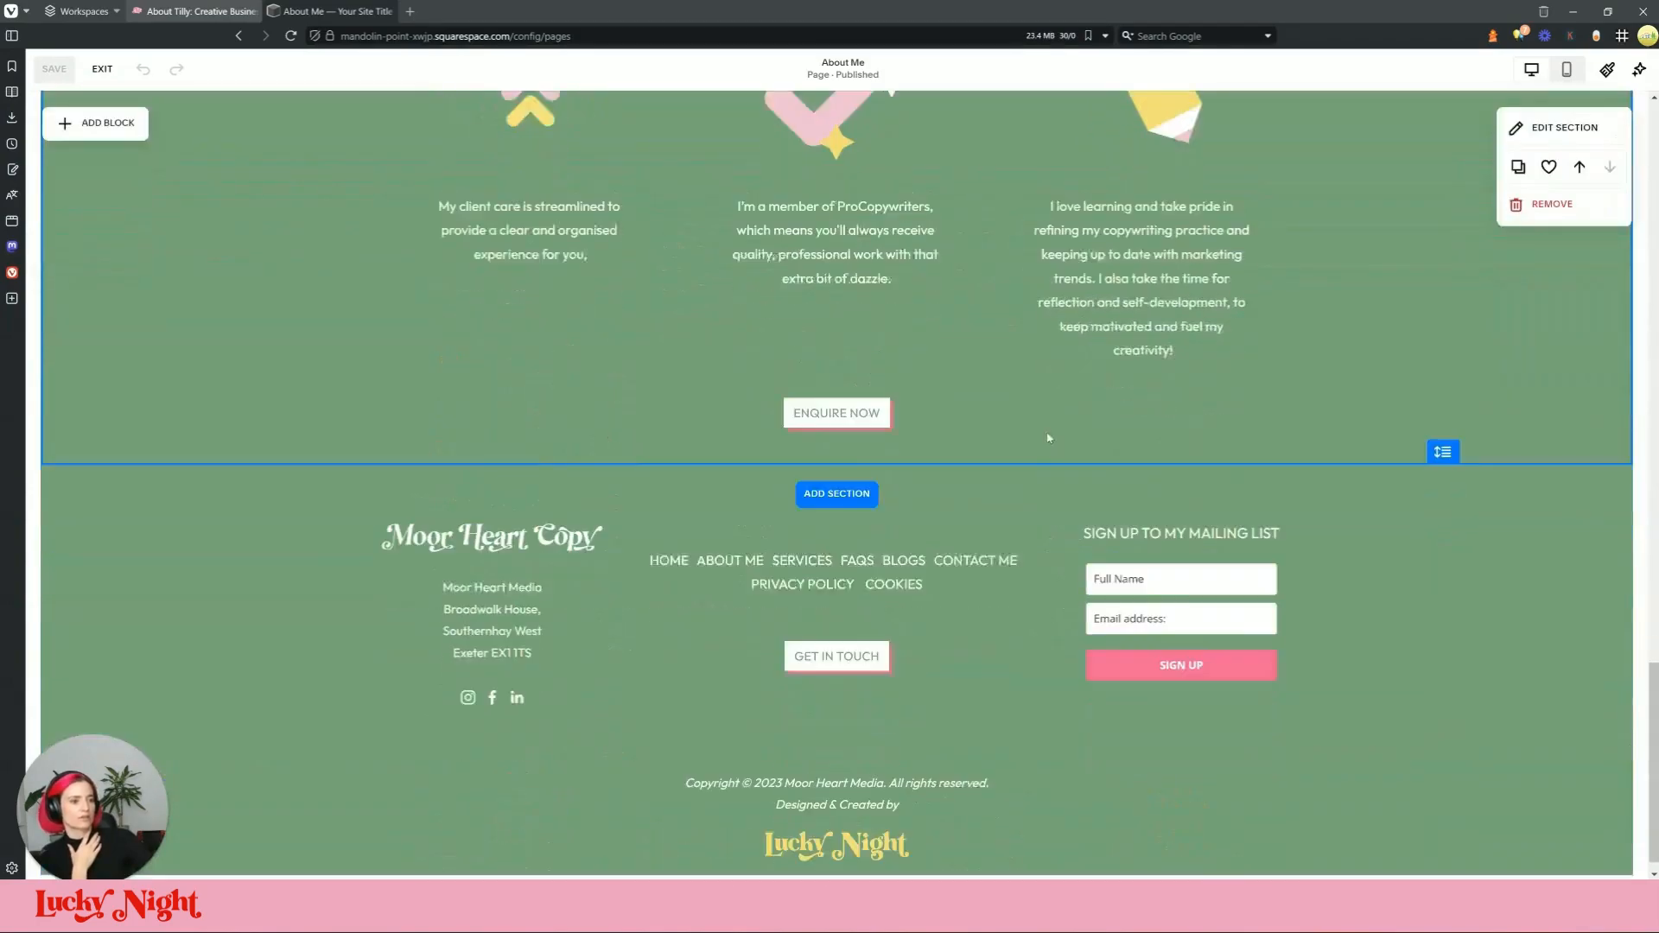
scroll(1048, 438, "up", 2)
Step: Review the live About page for reference, then return to the About Me editor
left_click(194, 11)
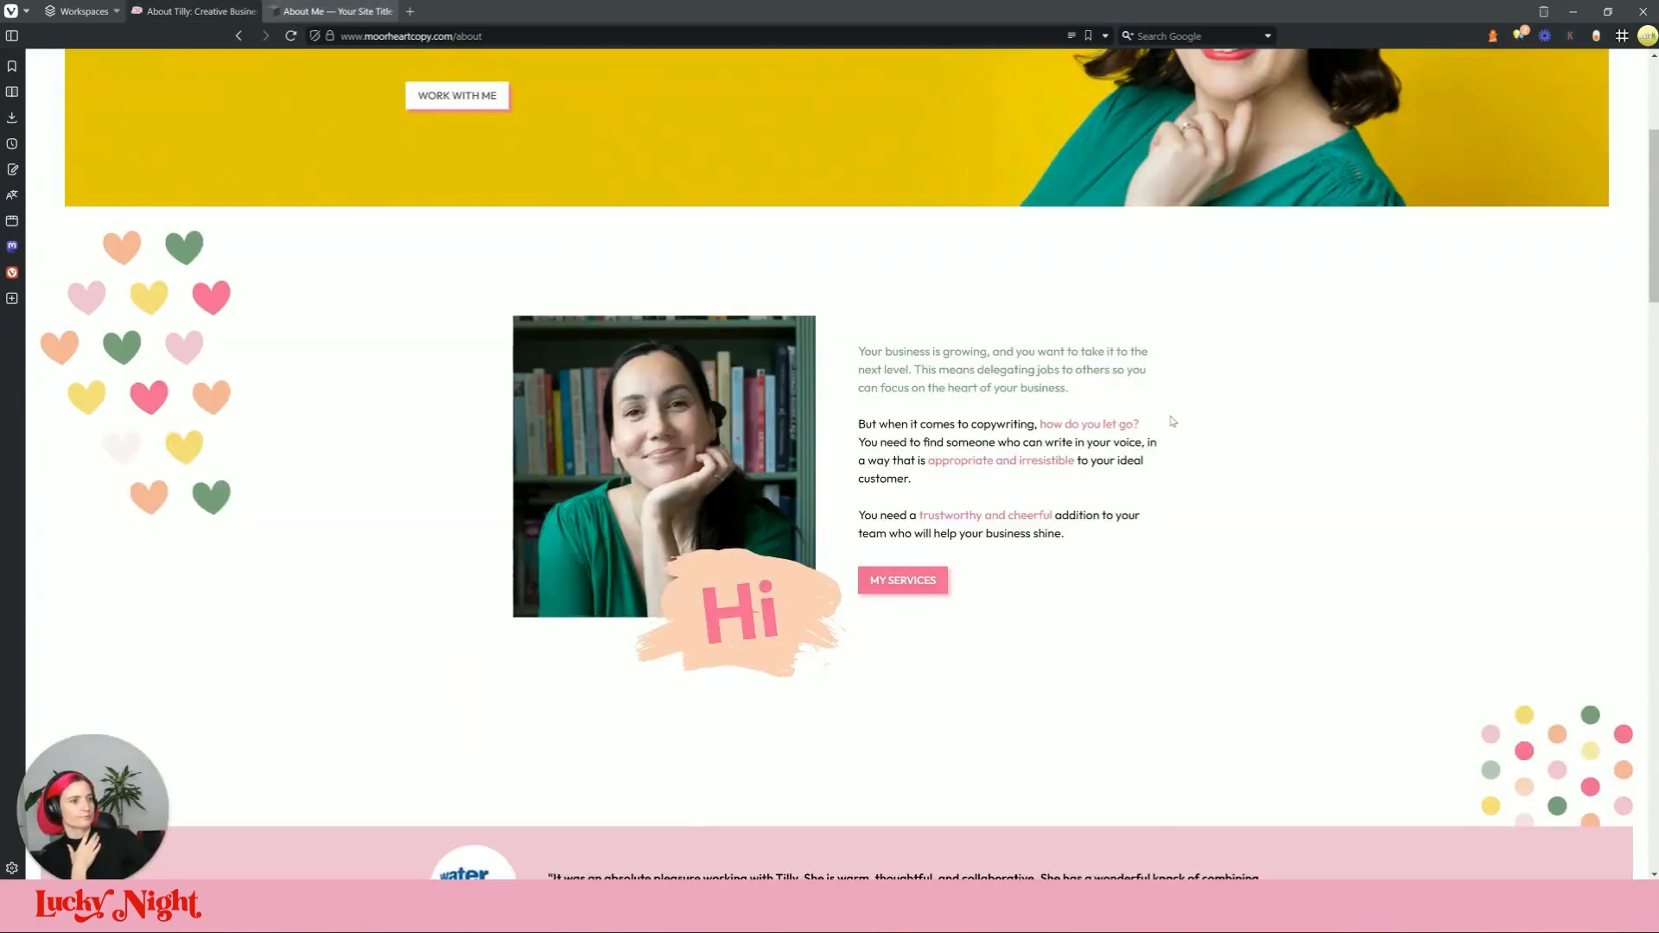
scroll(1183, 520, "up", 5)
scroll(1183, 521, "down", 15)
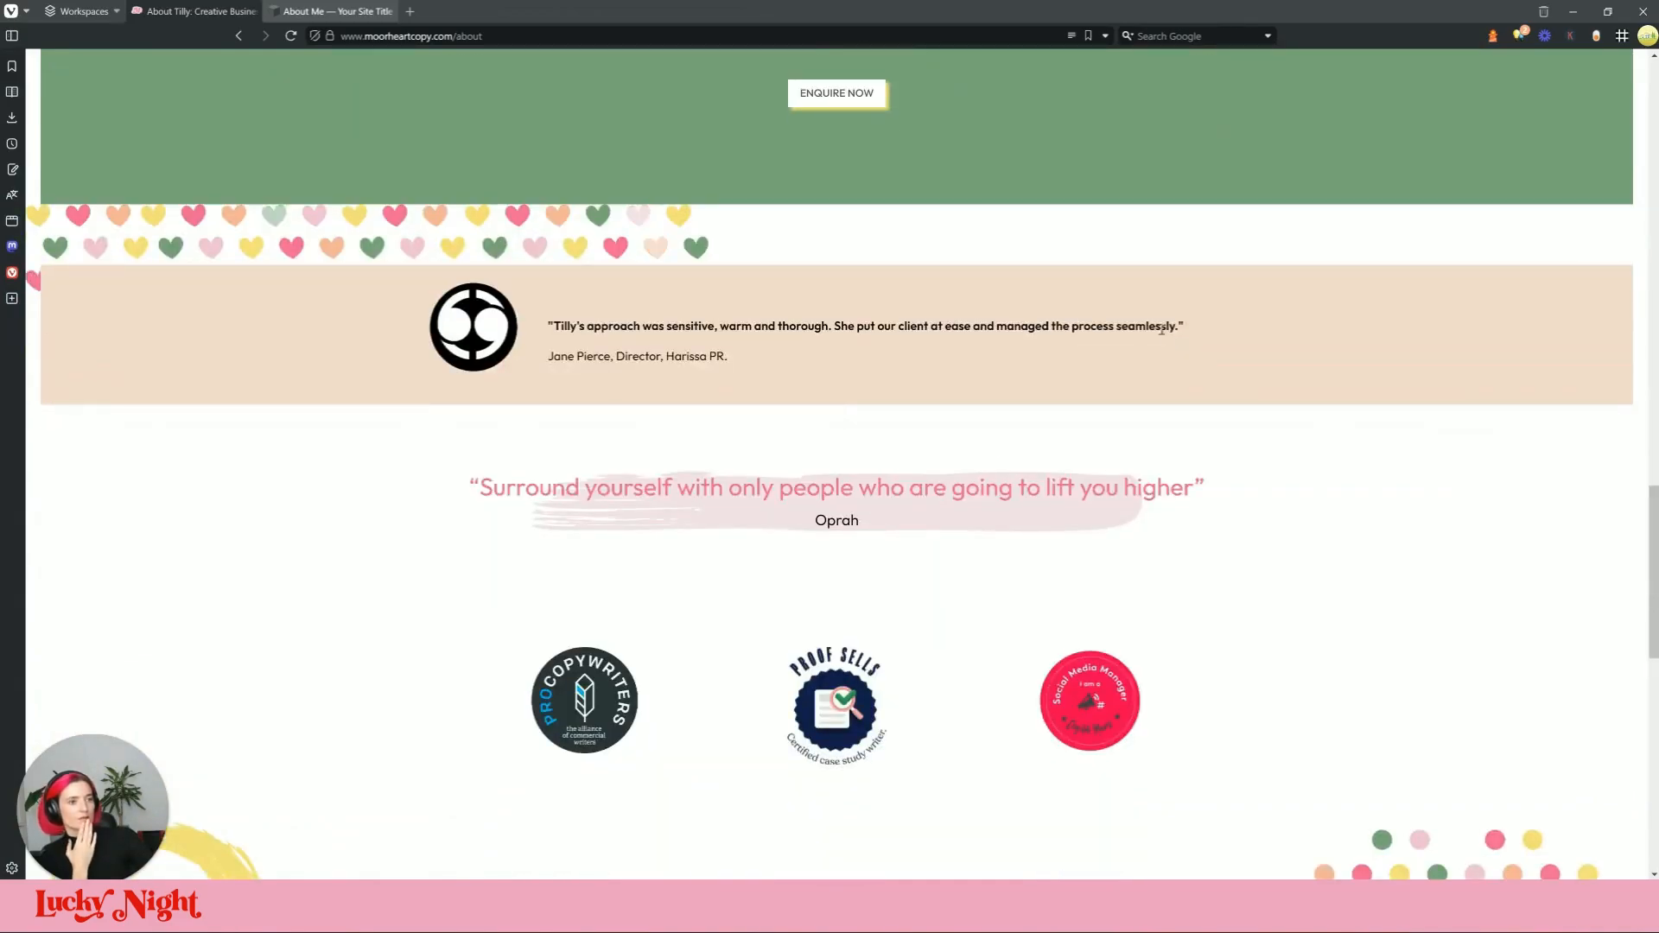
scroll(1084, 400, "down", 2)
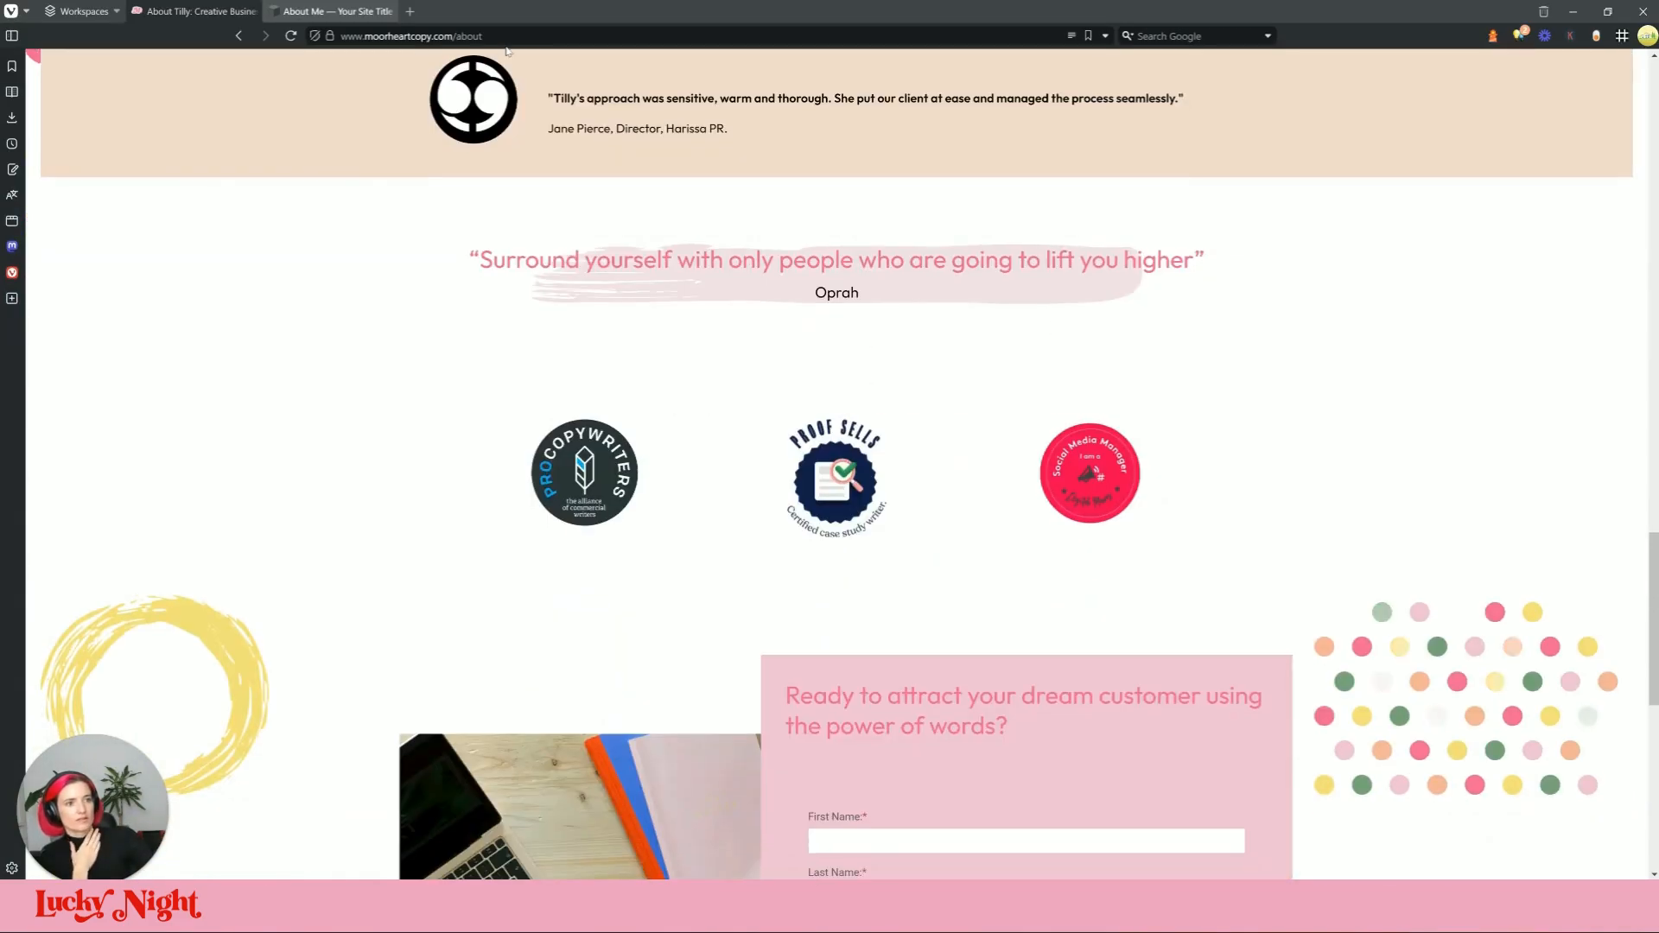
left_click(337, 11)
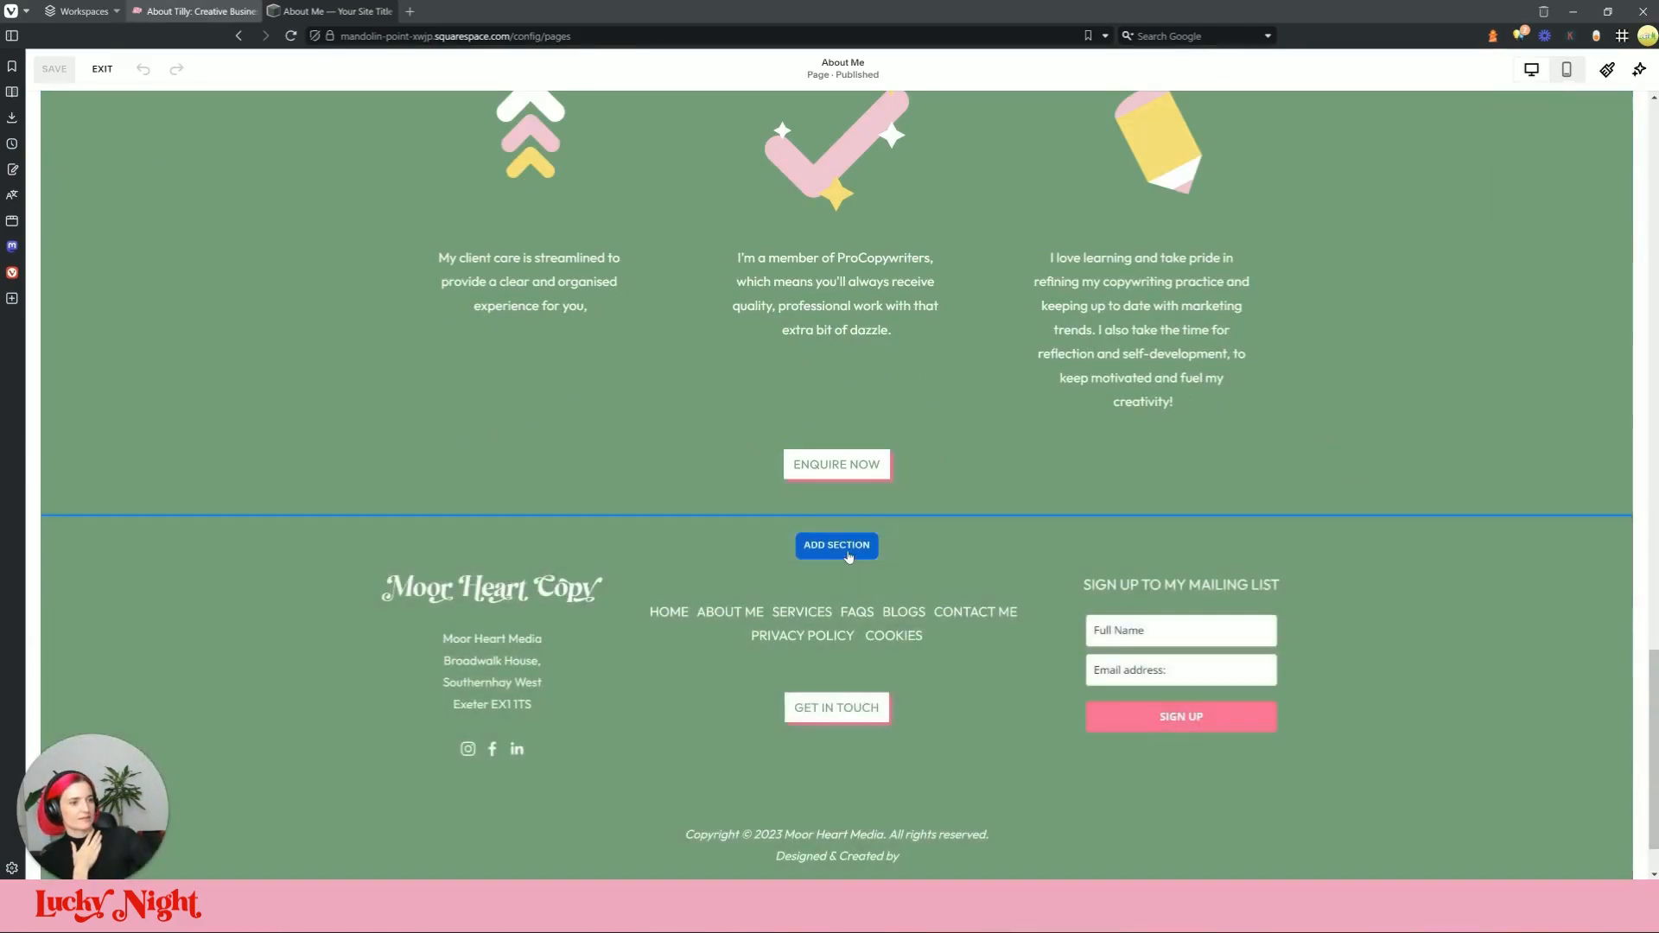
Step: Insert the saved badge logos section, then the saved contact form section beneath it
left_click(848, 553)
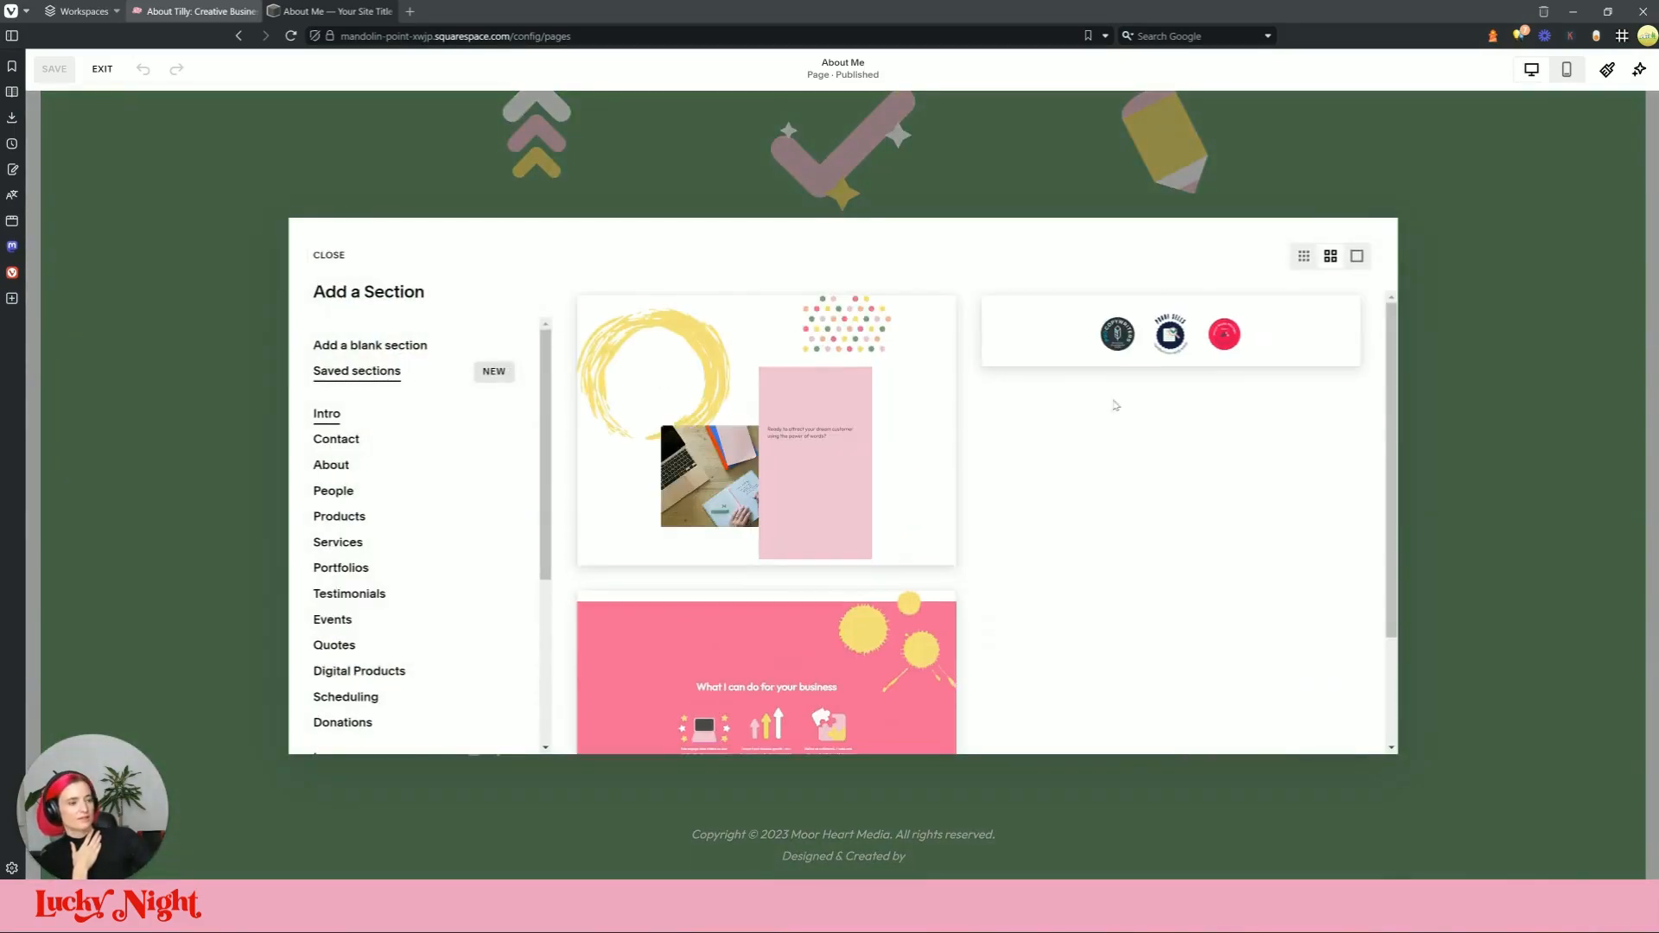
left_click(1288, 328)
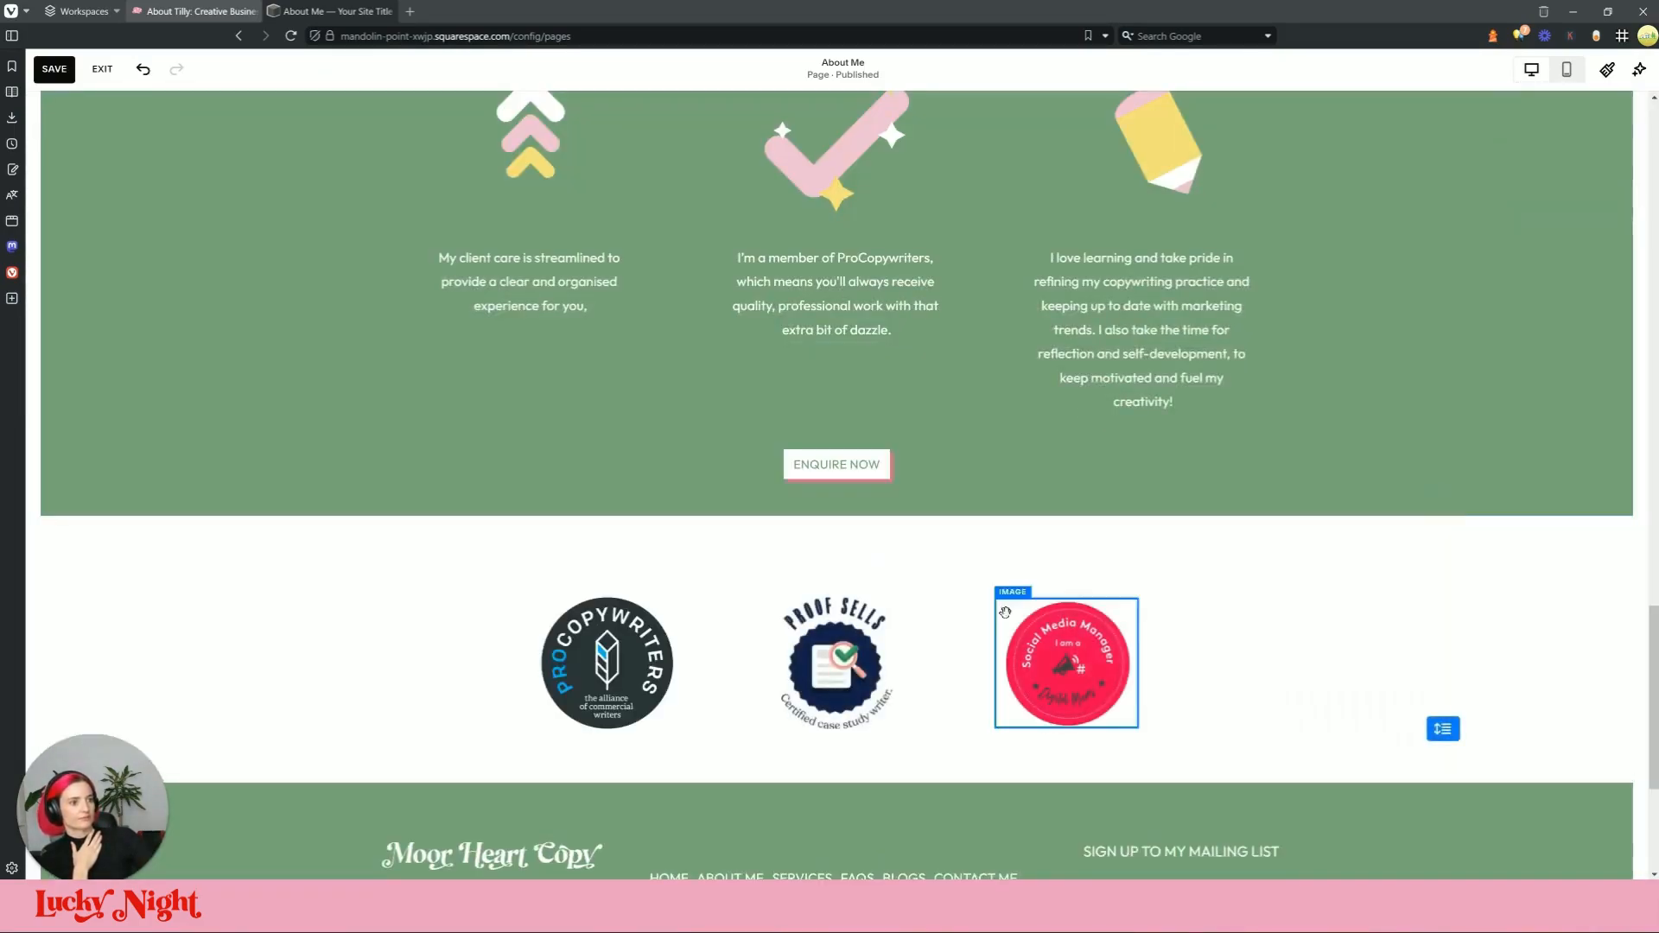
left_click(864, 811)
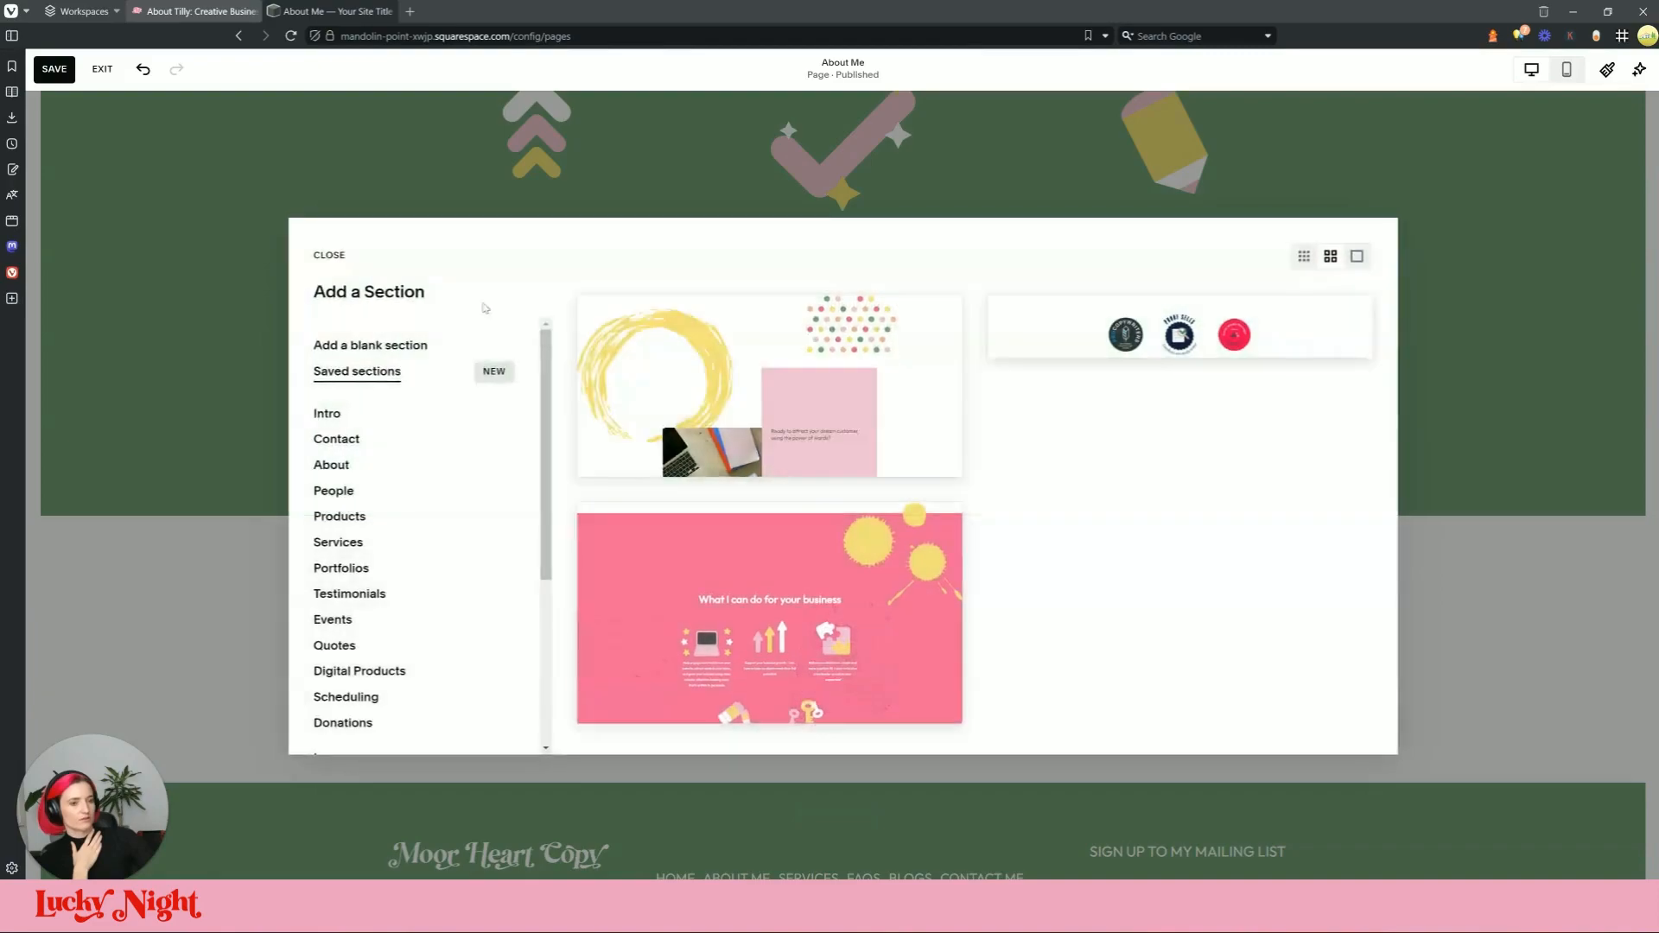
left_click(882, 379)
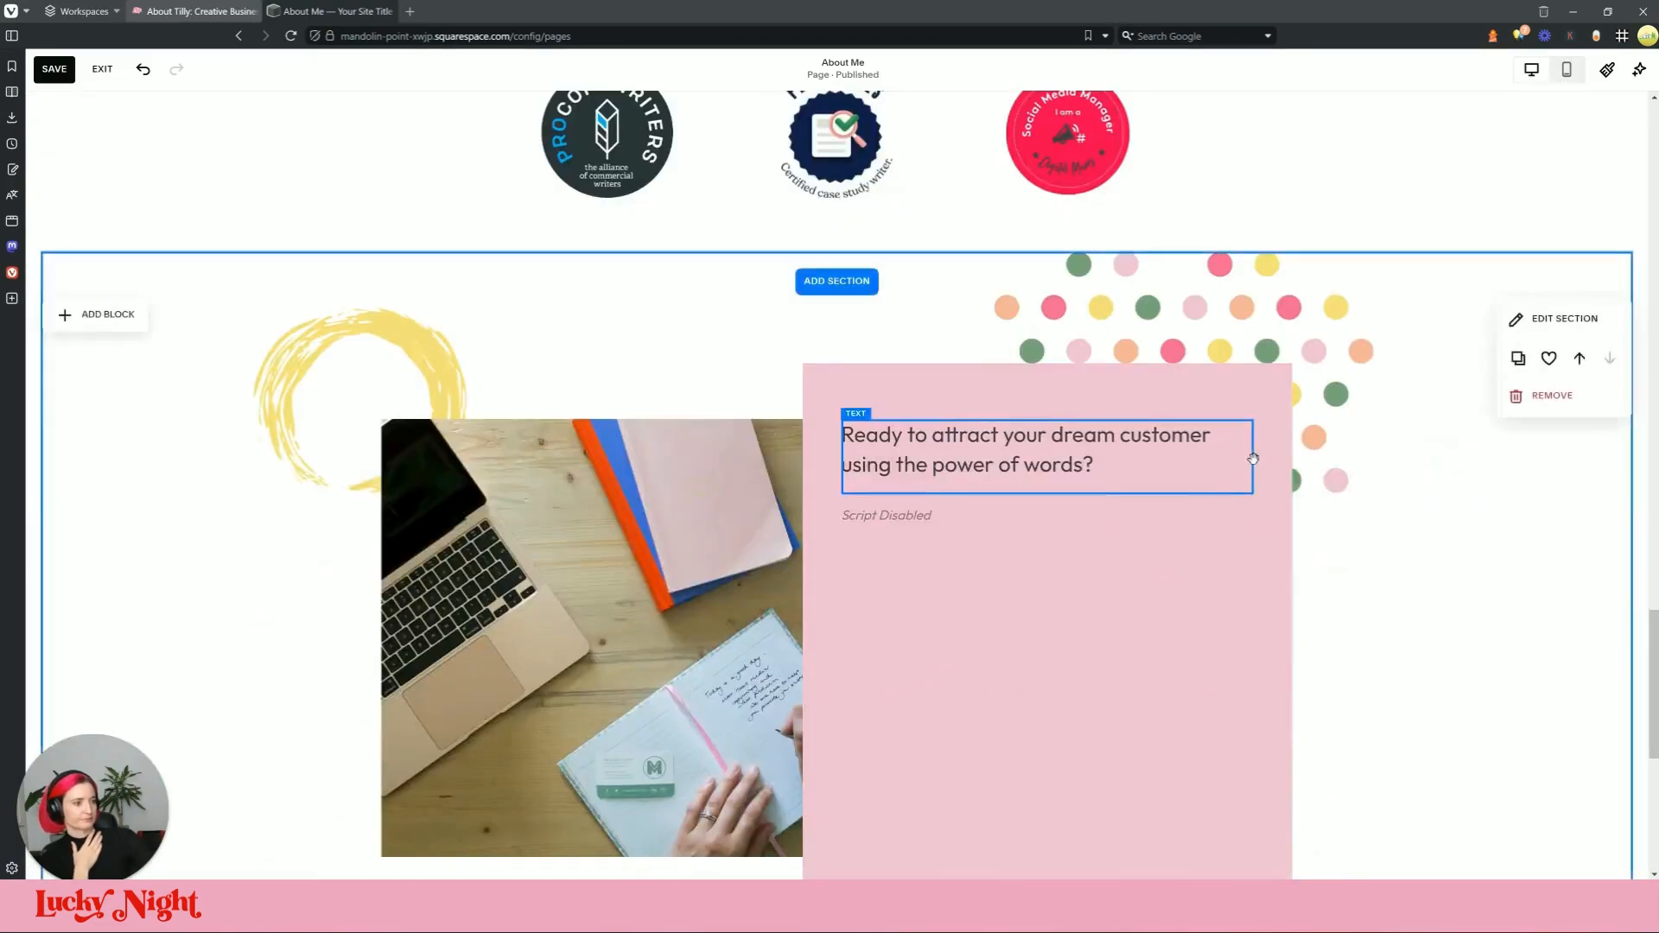
Step: Compare the edited page with the live About page, then return to the About Me editor
scroll(1264, 509, "up", 5)
left_click(214, 12)
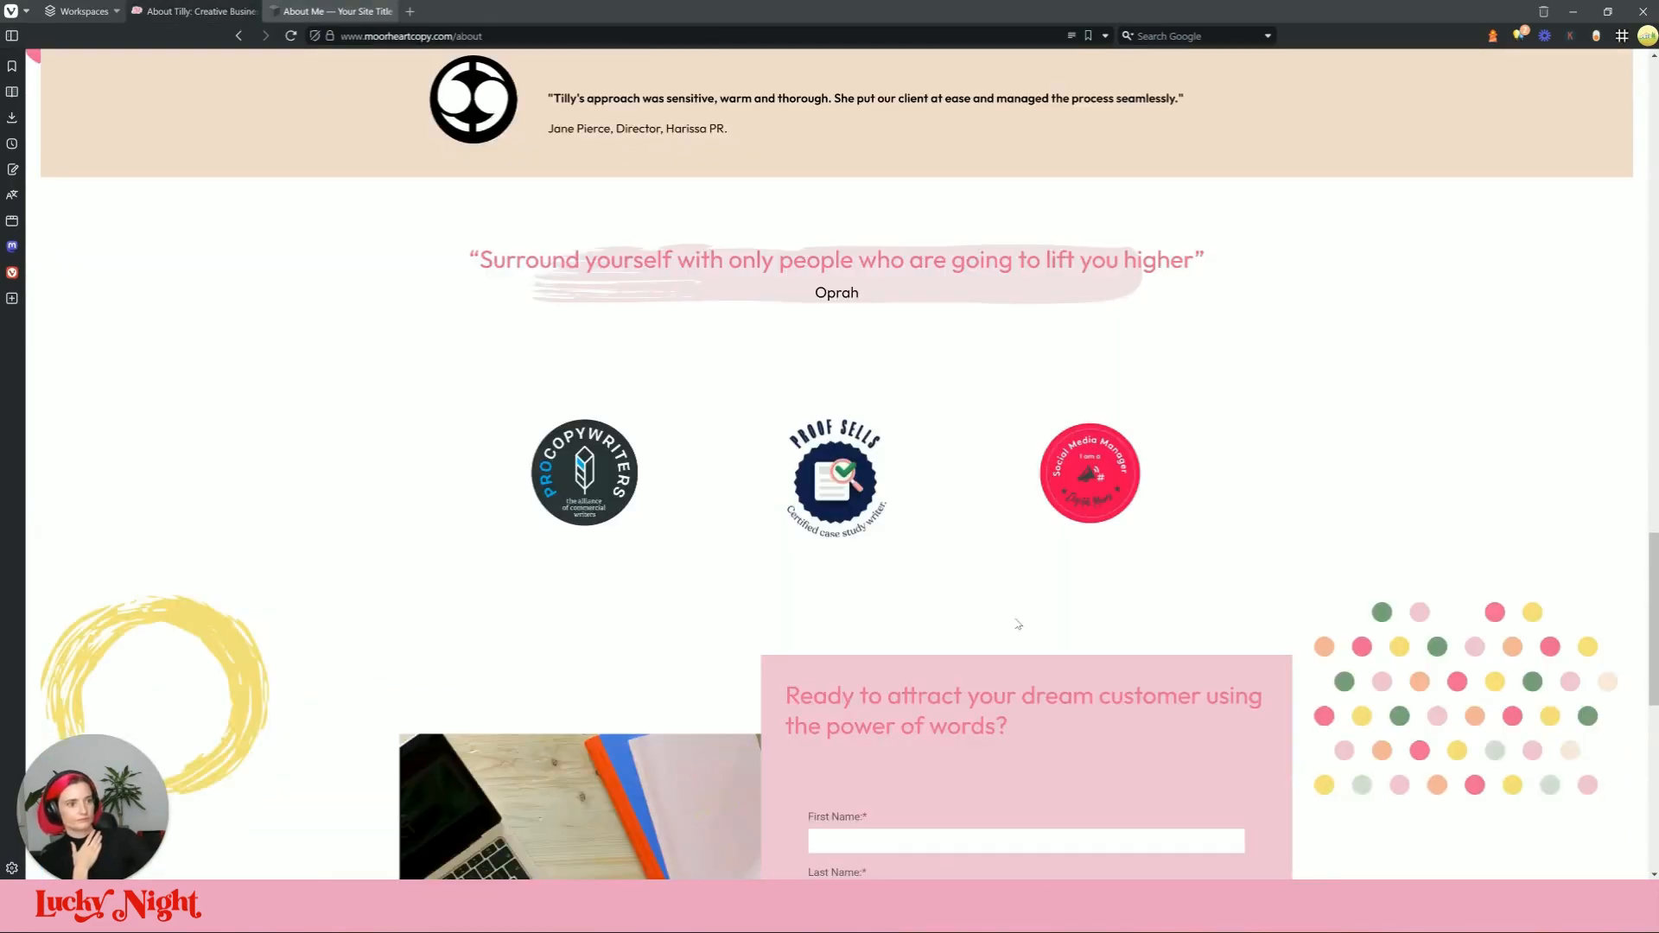
scroll(1017, 624, "down", 9)
scroll(1000, 593, "up", 10)
scroll(1002, 594, "up", 2)
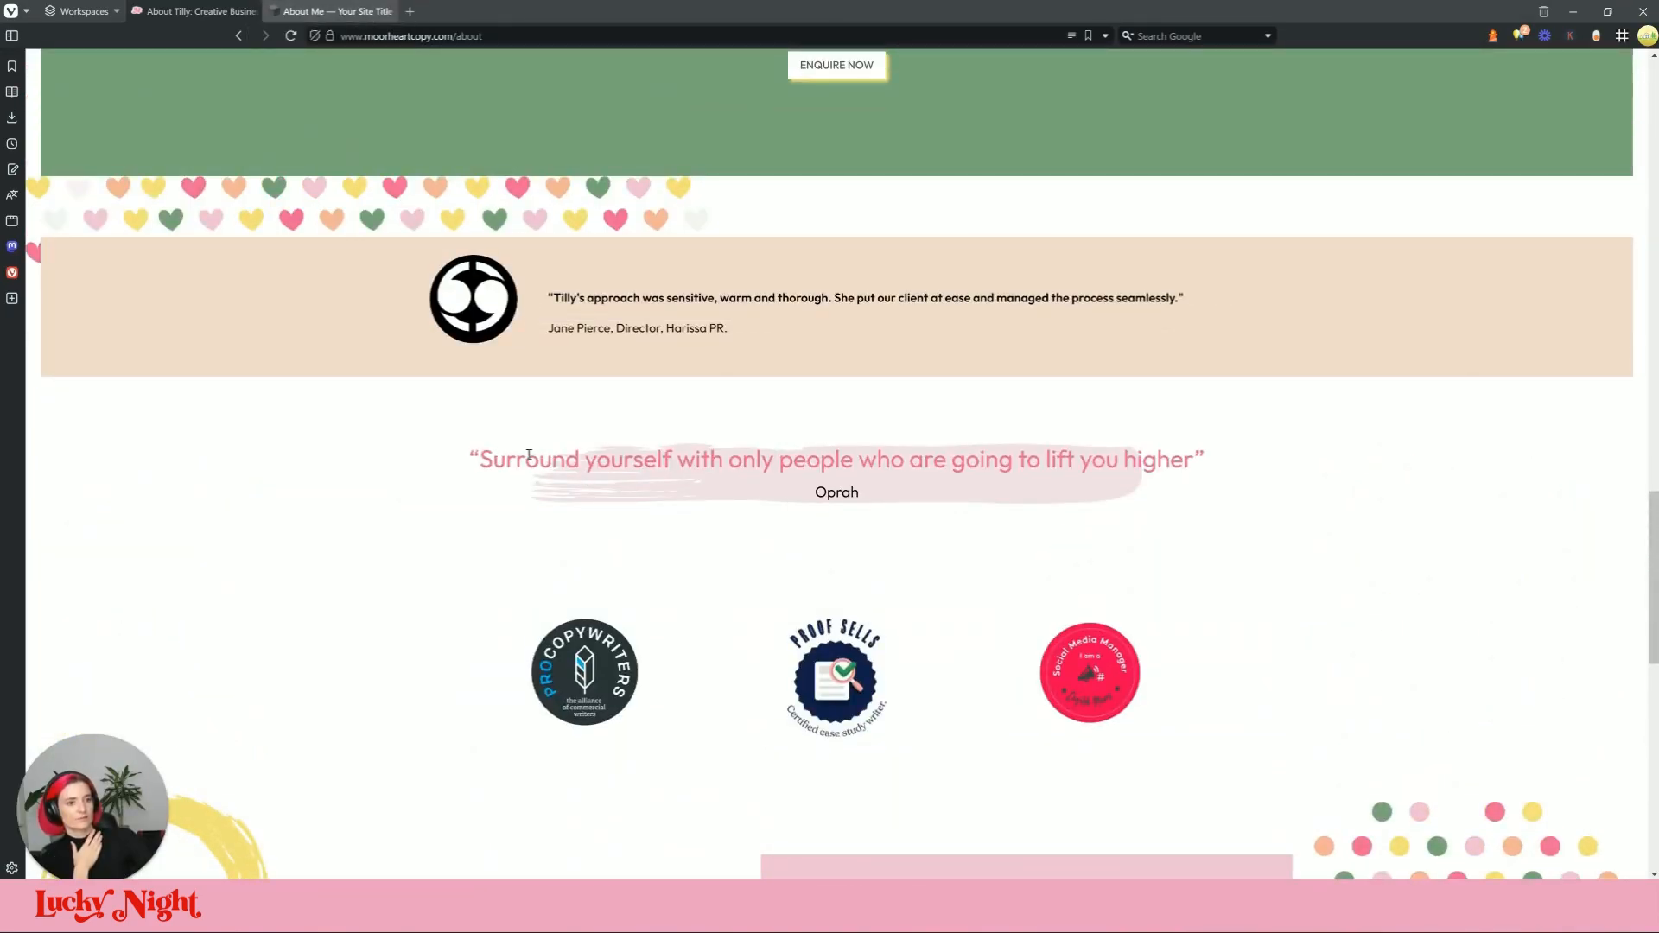
scroll(1045, 494, "up", 2)
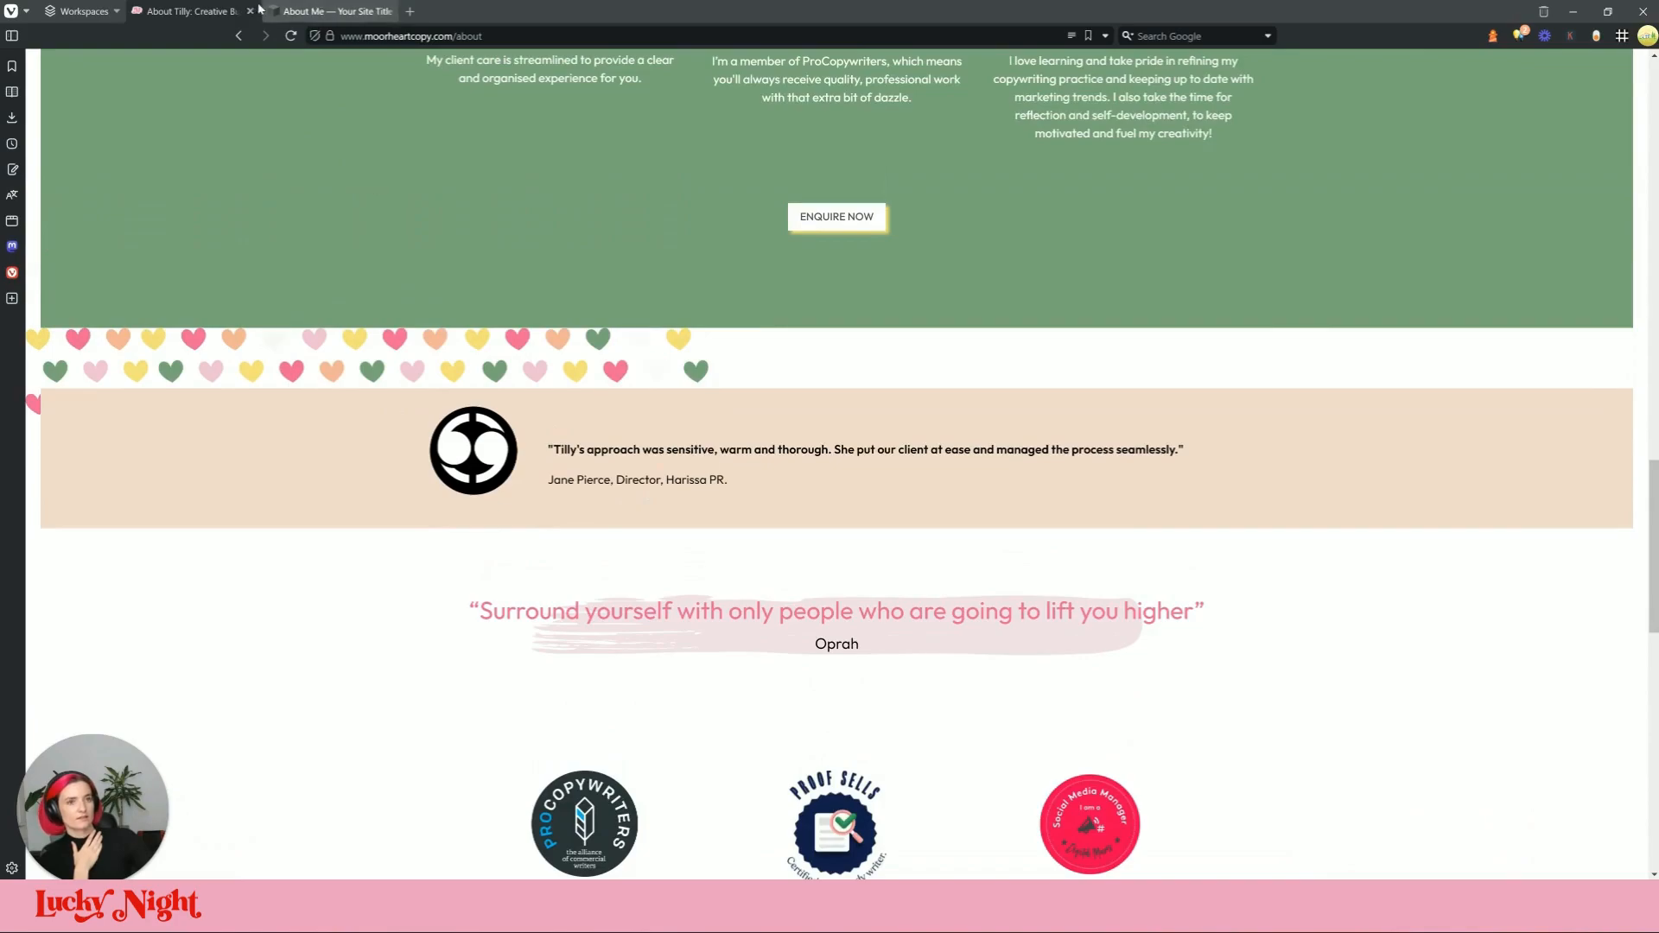
mouse_move(321, 10)
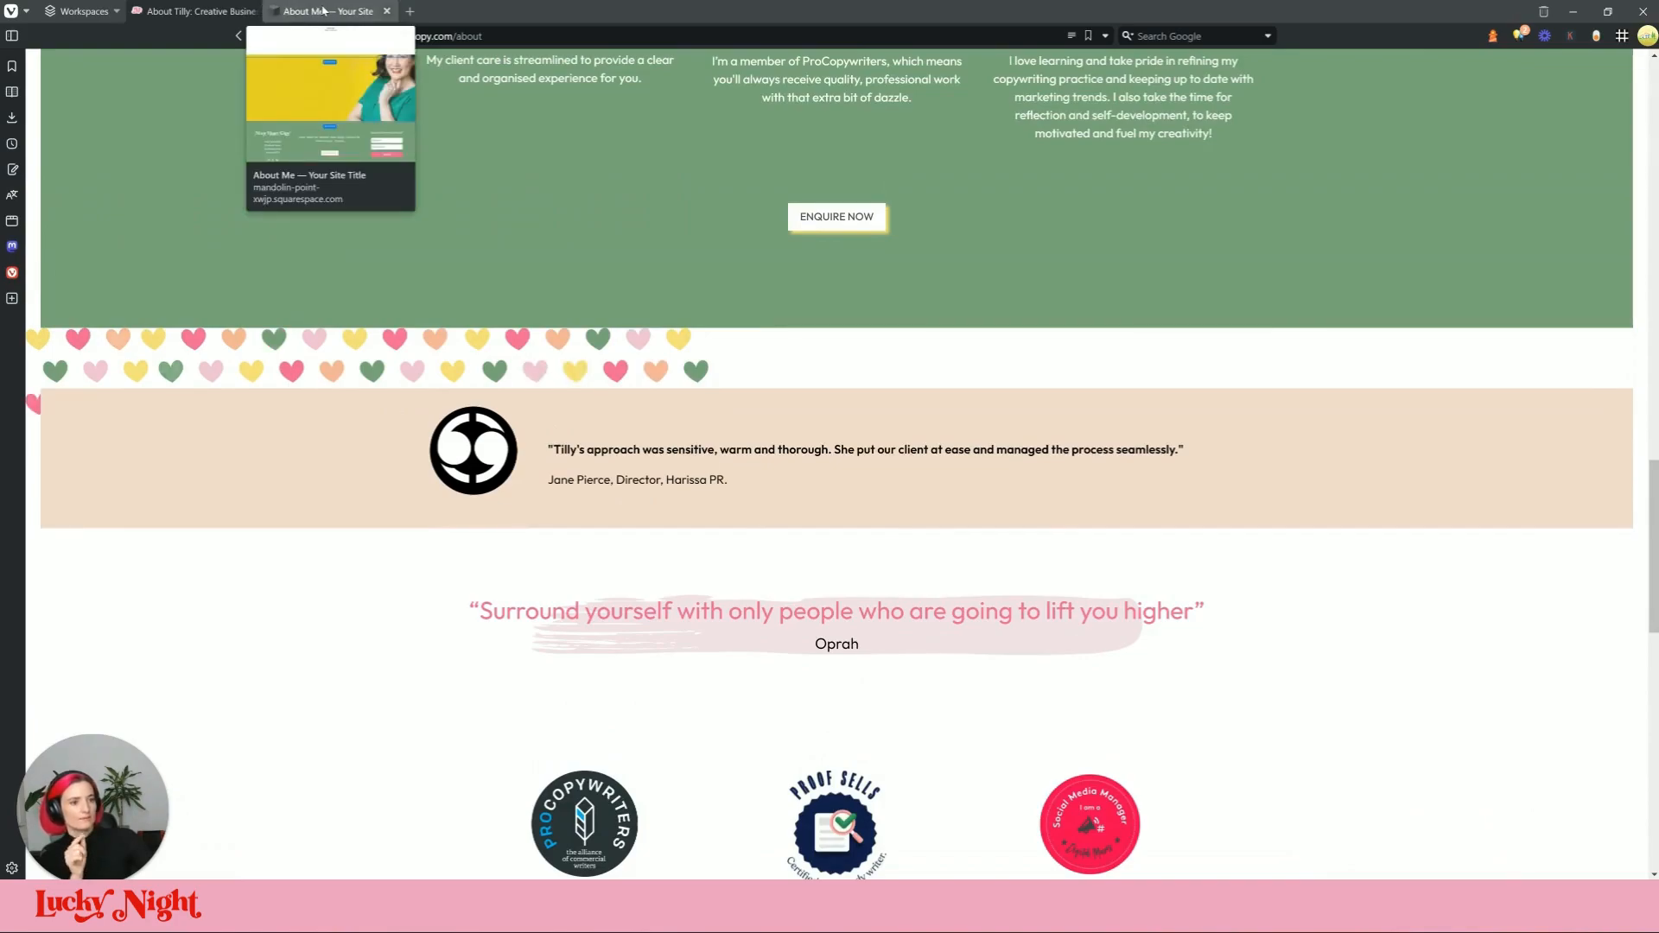
left_click(322, 10)
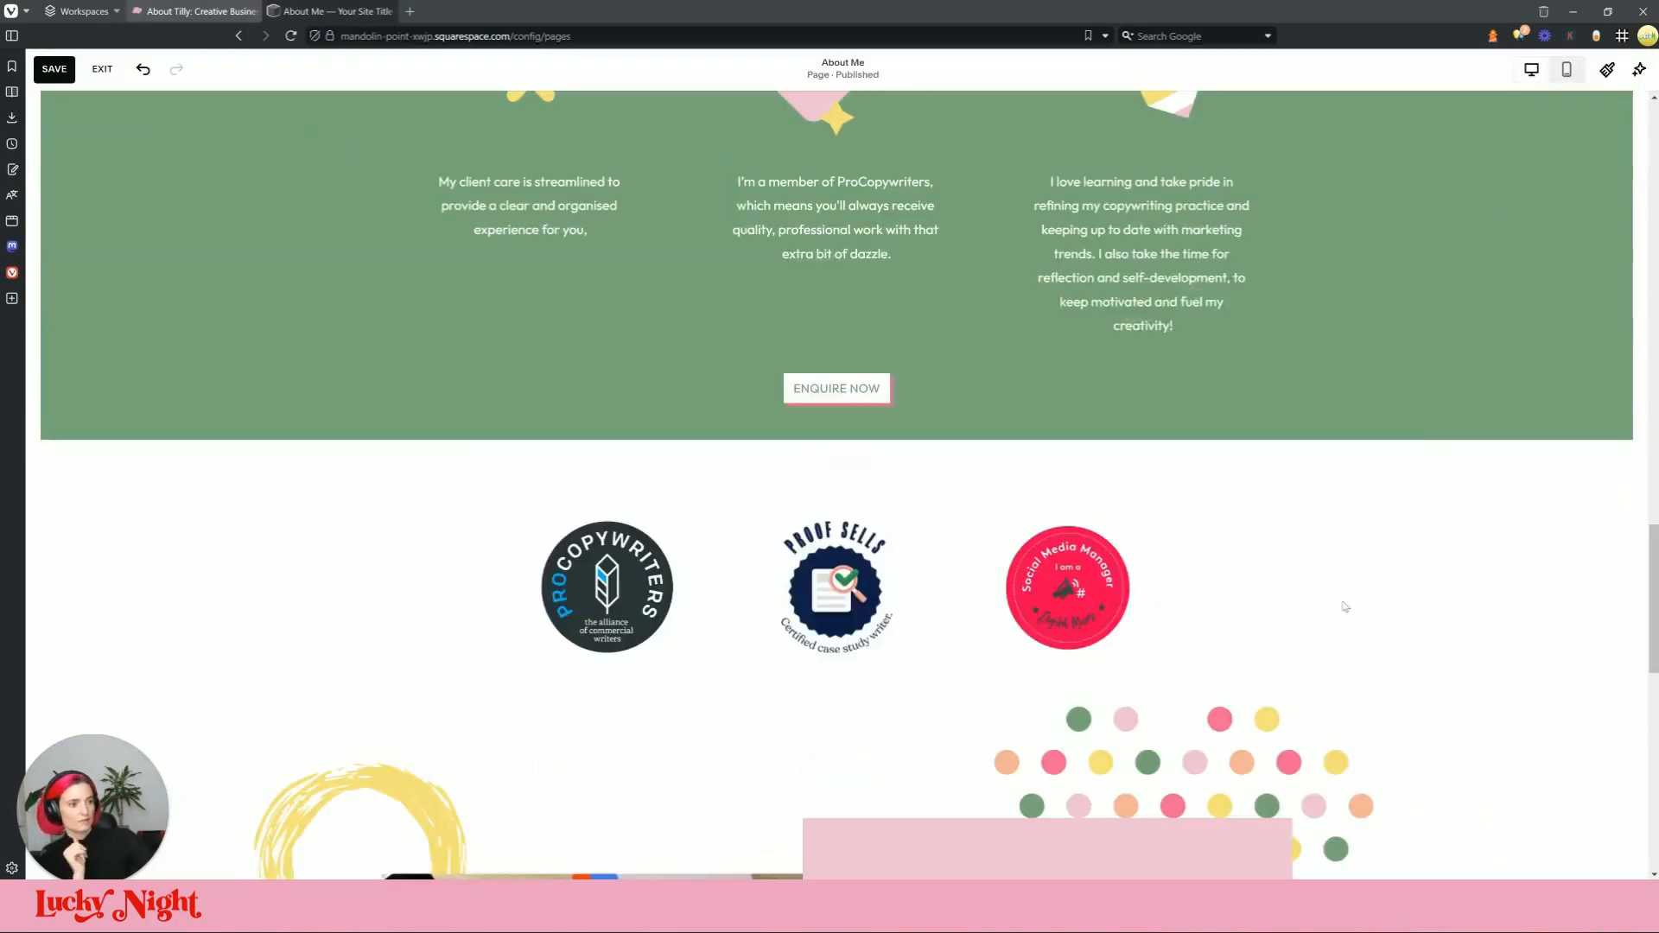
Step: Insert a blank section under the green grid with Fill Screen switched off
left_click(845, 467)
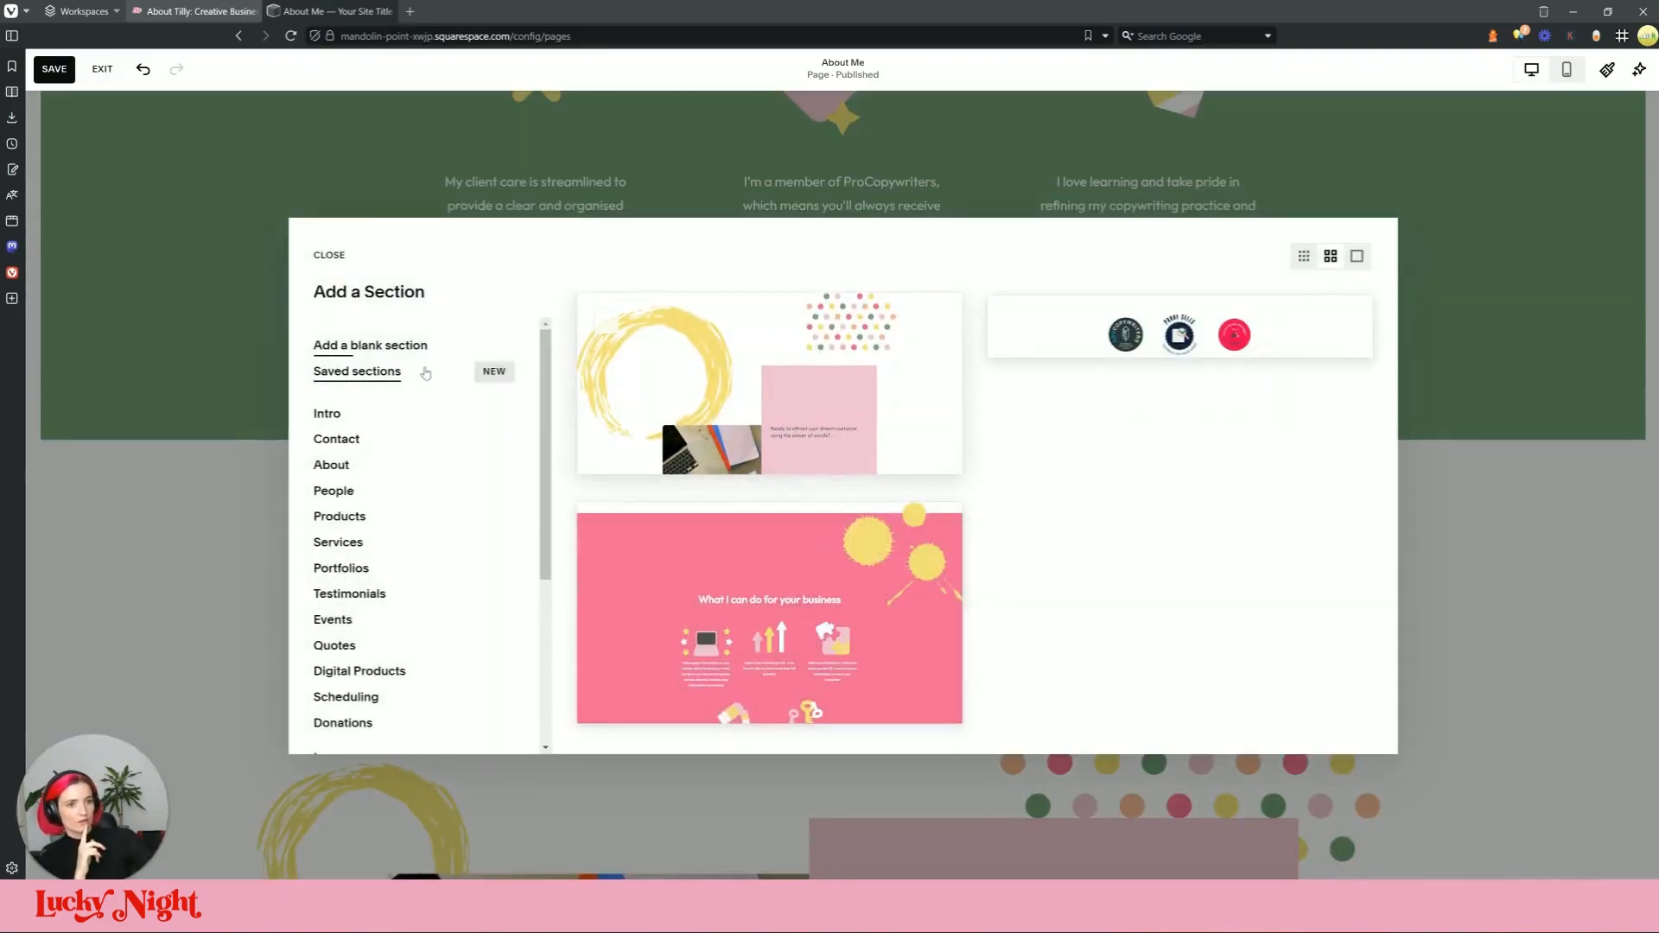
left_click(414, 345)
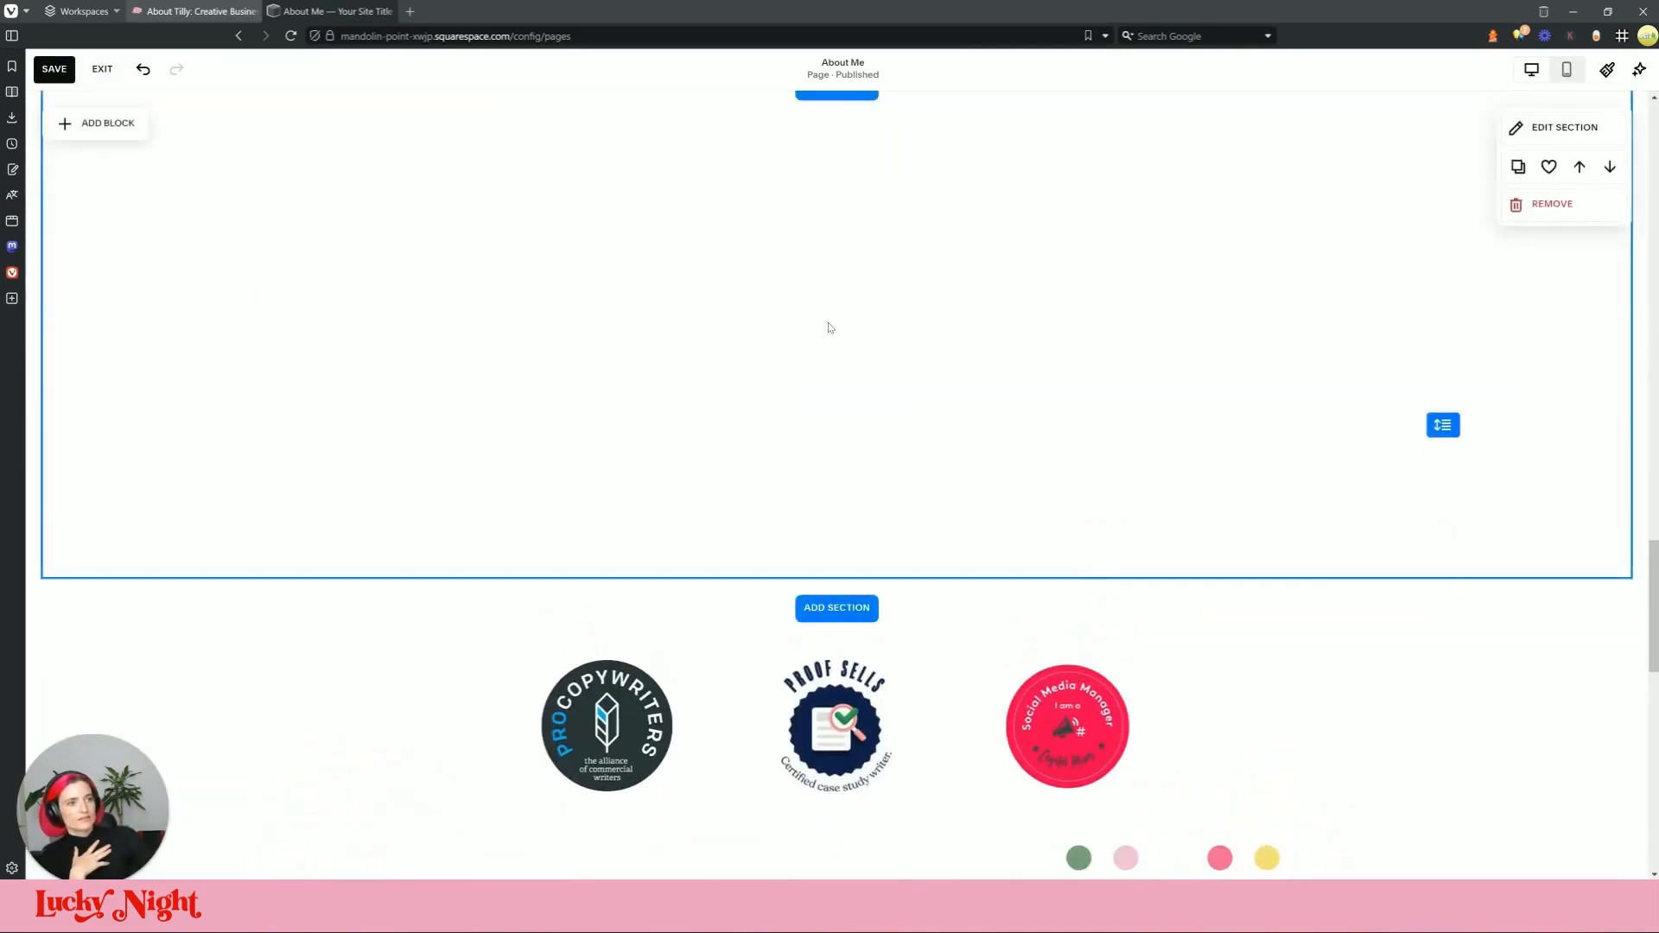
scroll(854, 441, "up", 5)
scroll(854, 441, "up", 8)
scroll(929, 432, "down", 8)
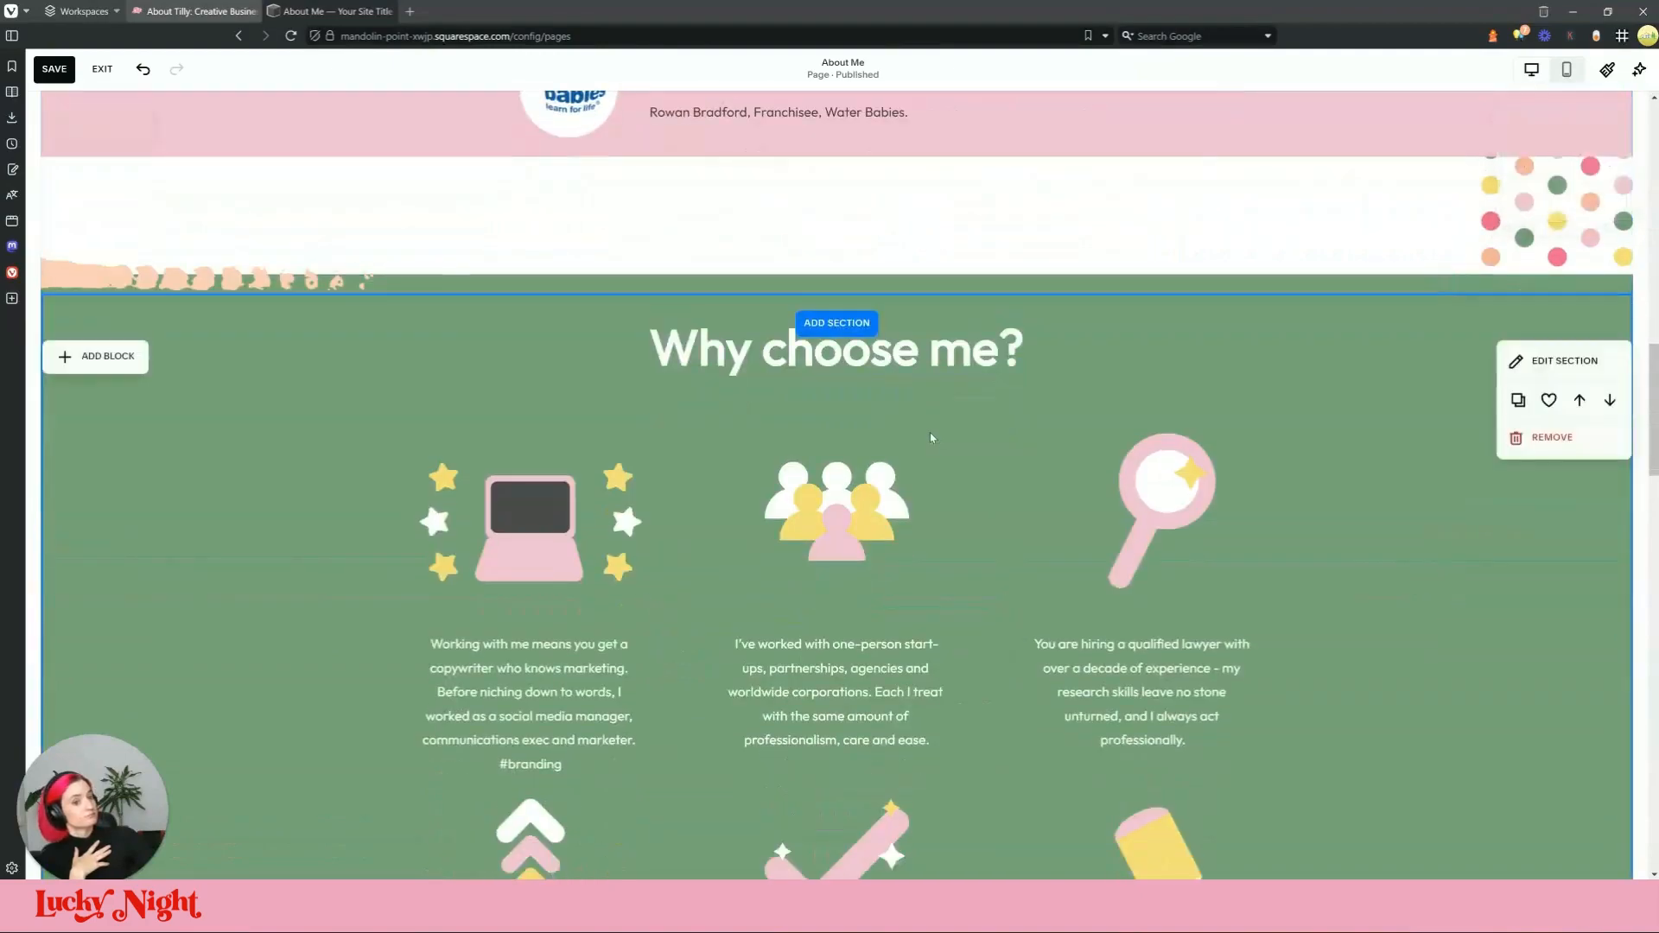
scroll(1040, 435, "up", 5)
scroll(1036, 432, "down", 10)
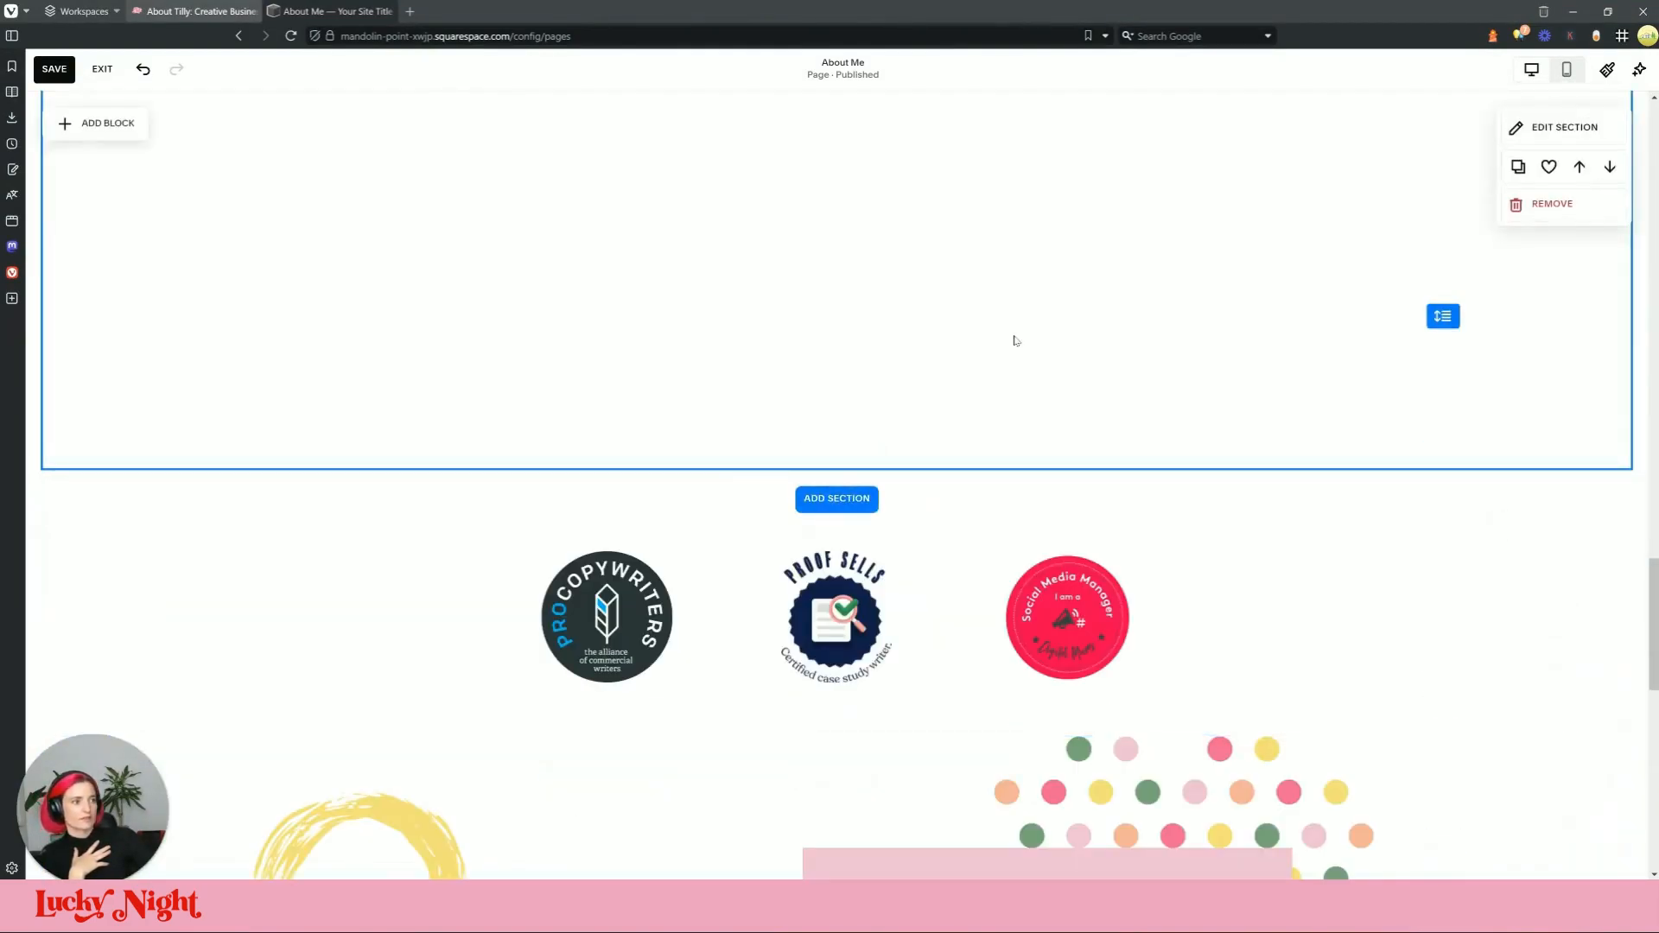
scroll(1015, 340, "up", 3)
left_click(1550, 237)
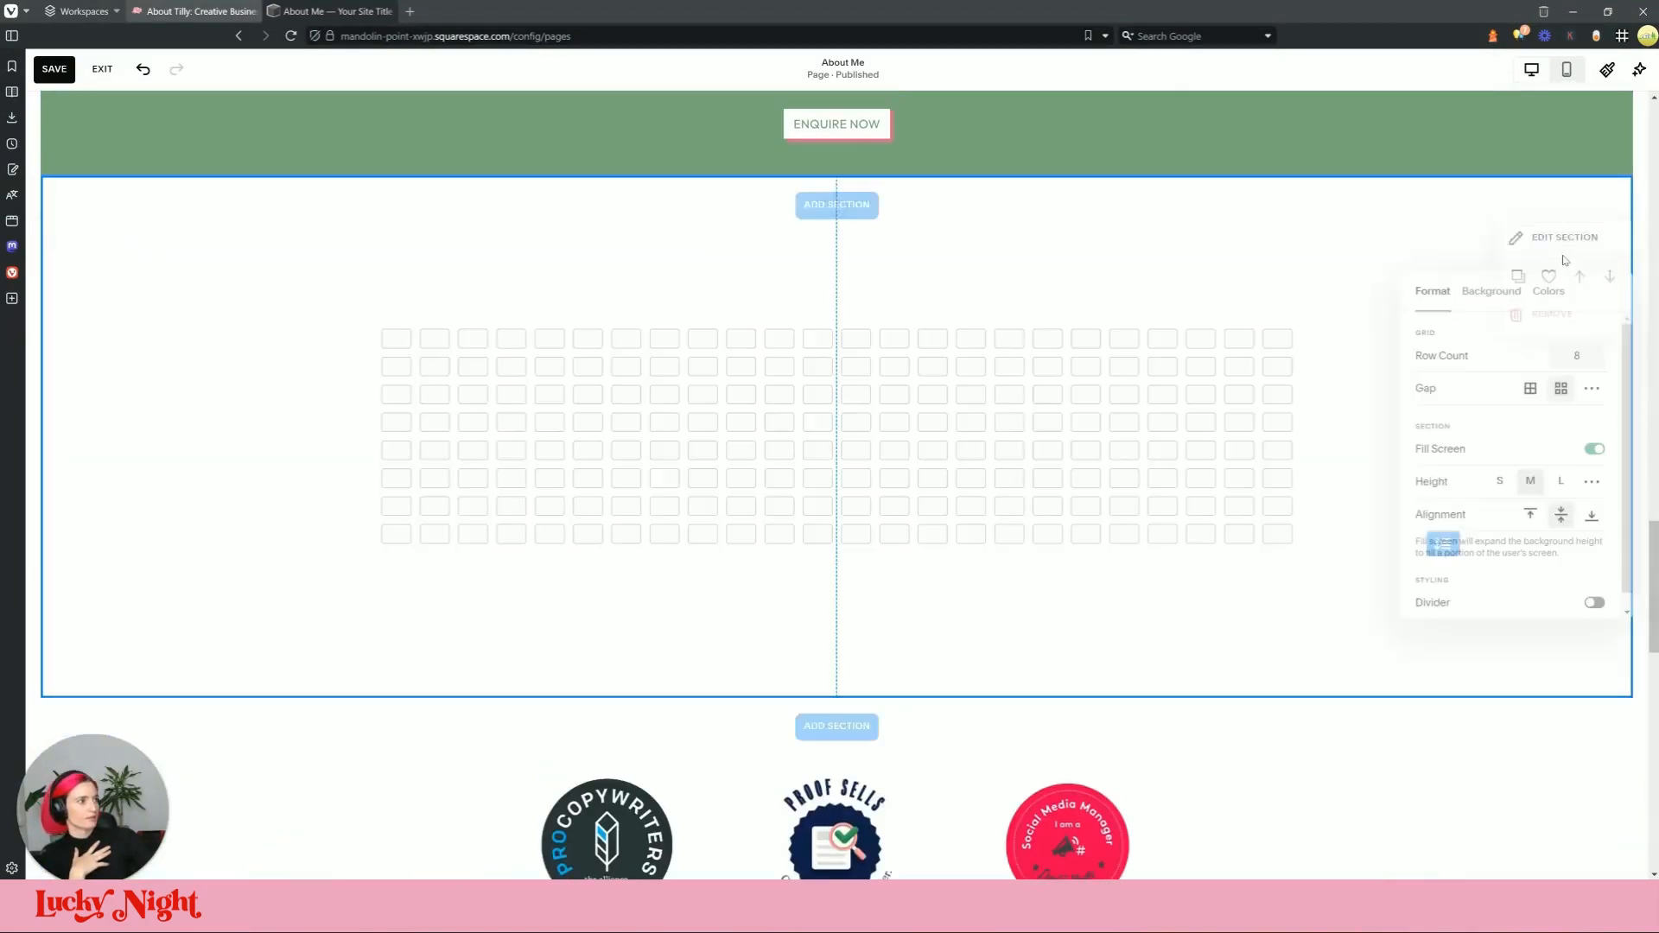
left_click(1594, 449)
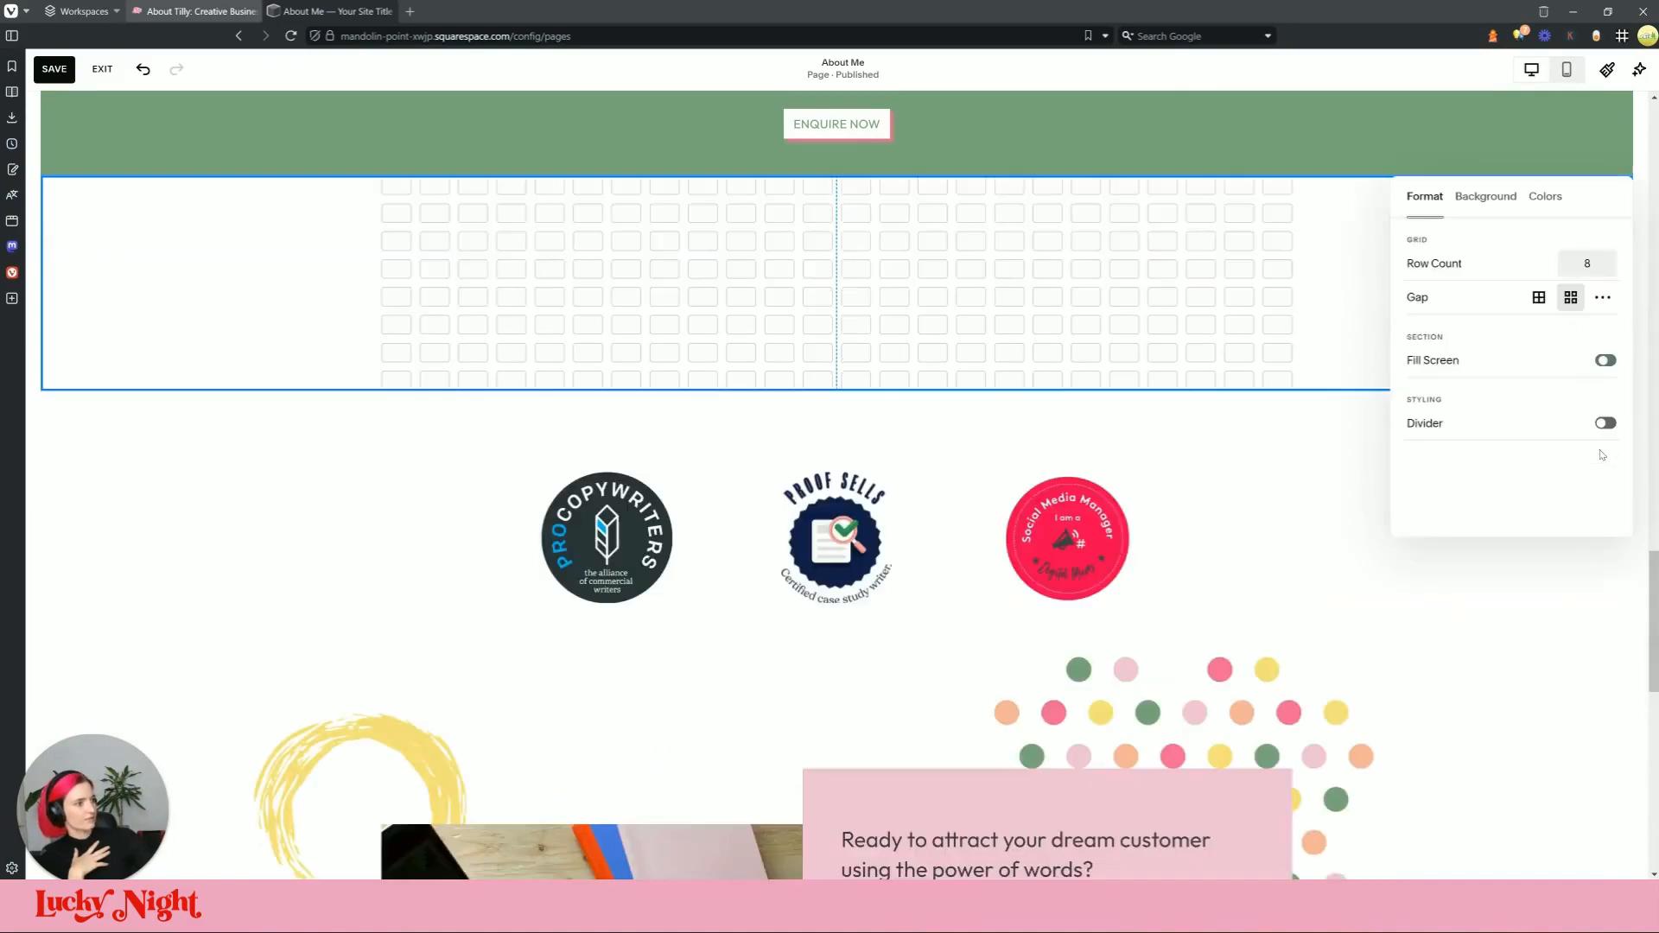
left_click(337, 10)
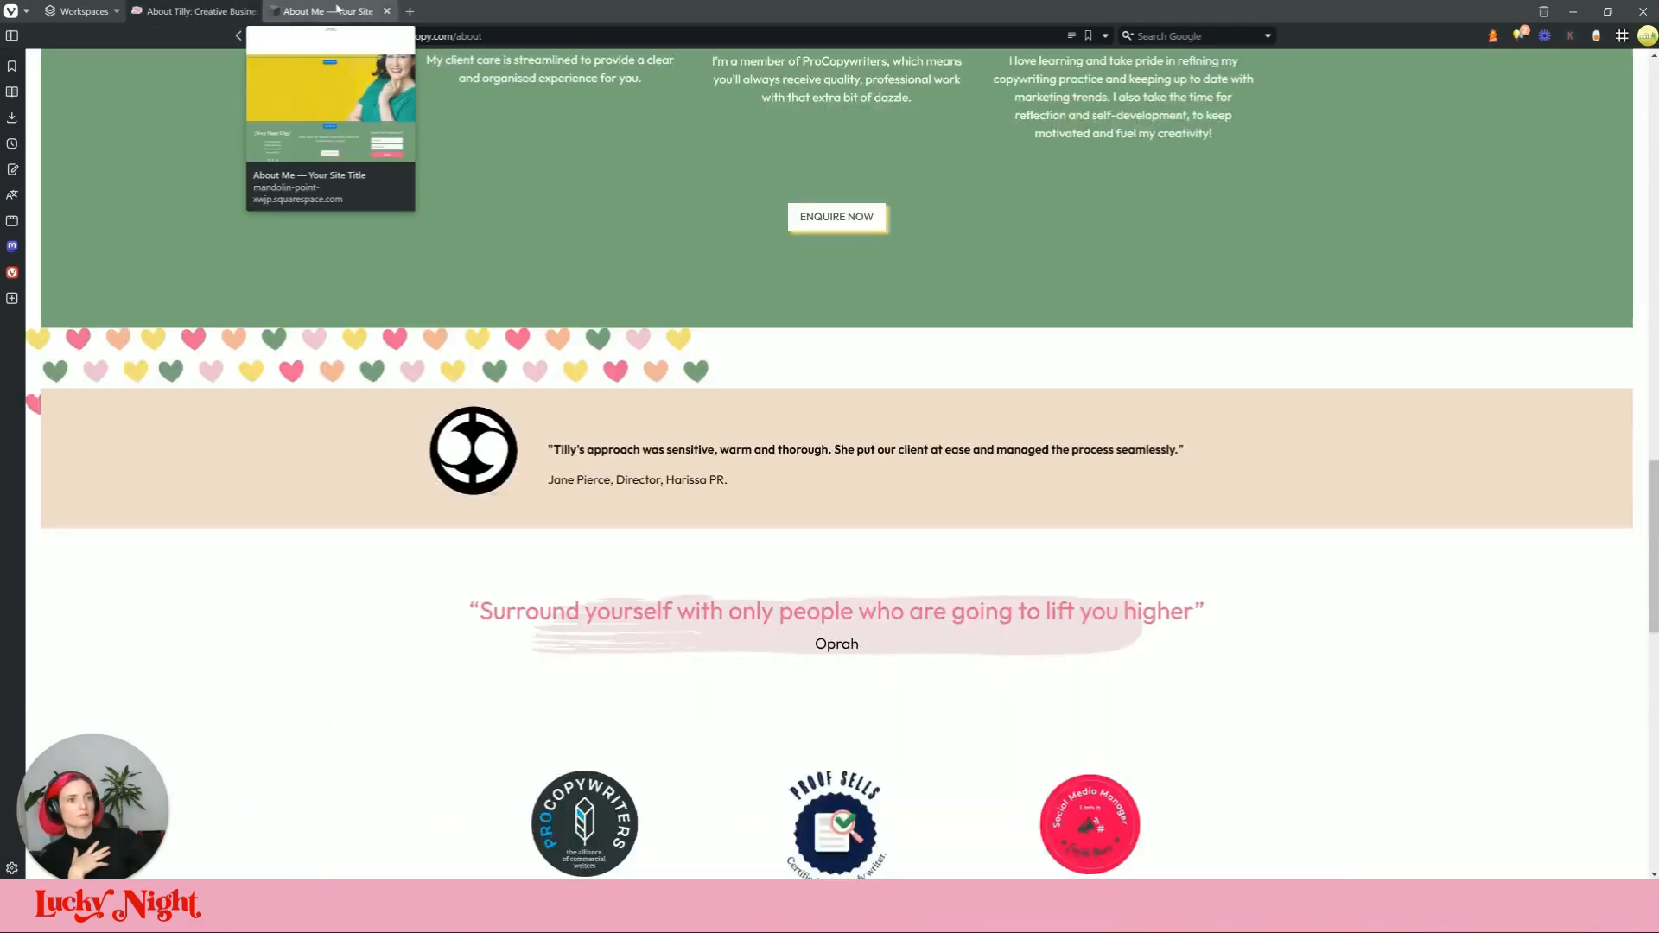
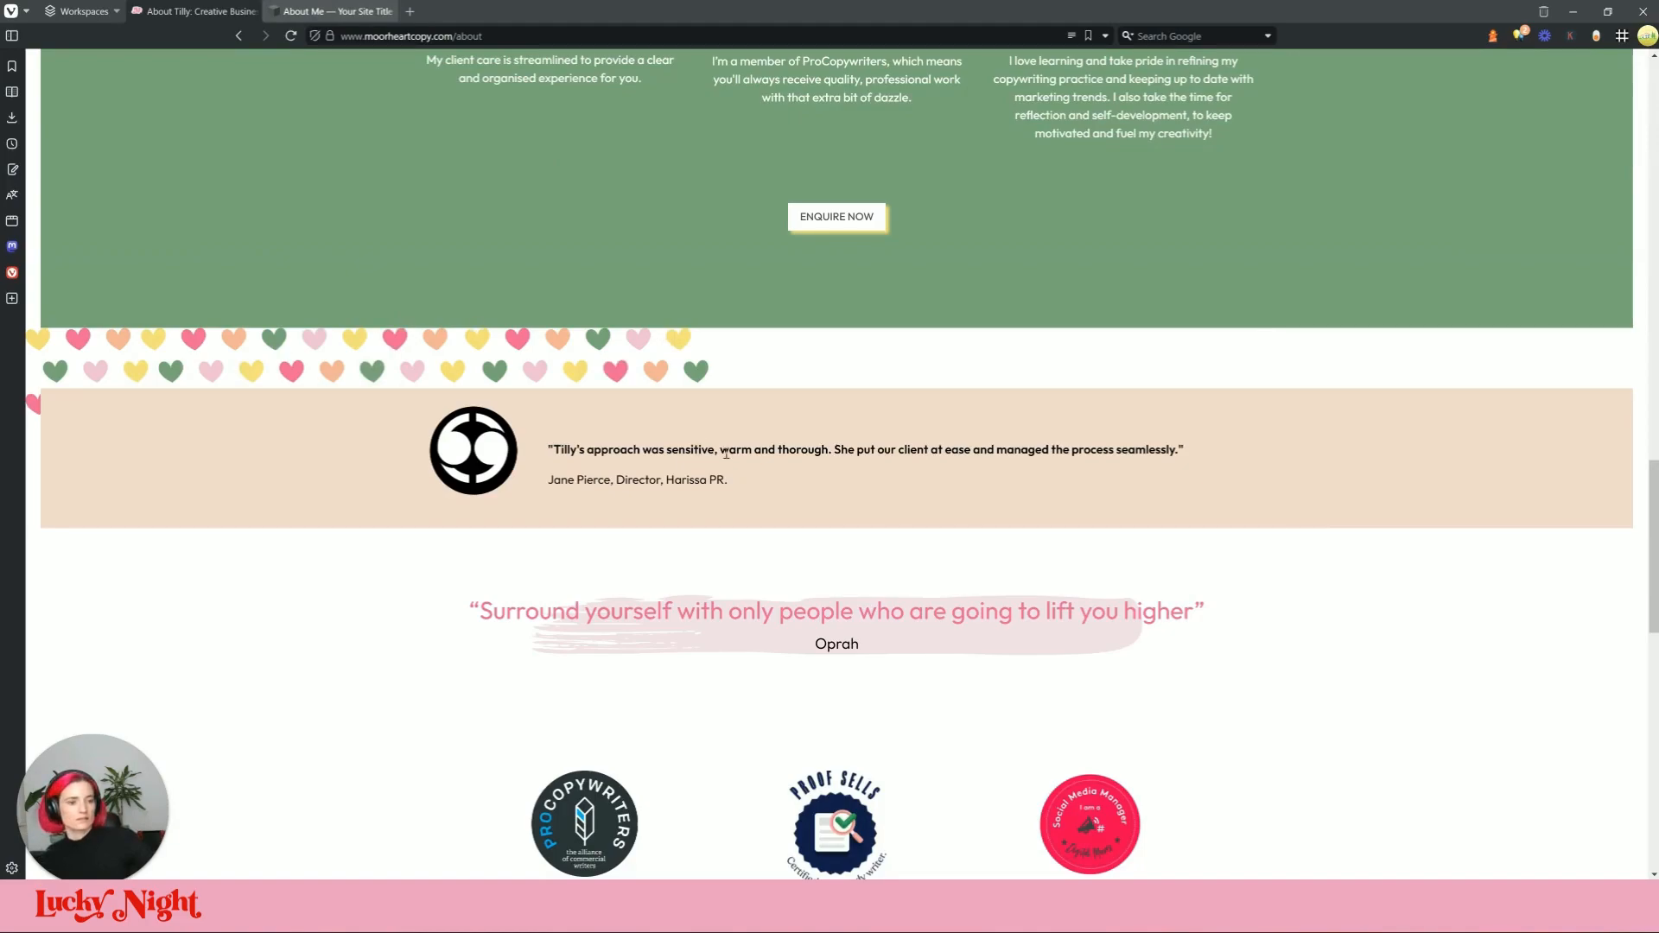
Step: Inspect the live testimonial section's css-1ycenf0 div in DevTools to read its 80px top and bottom padding
right_click(559, 353)
mouse_move(696, 650)
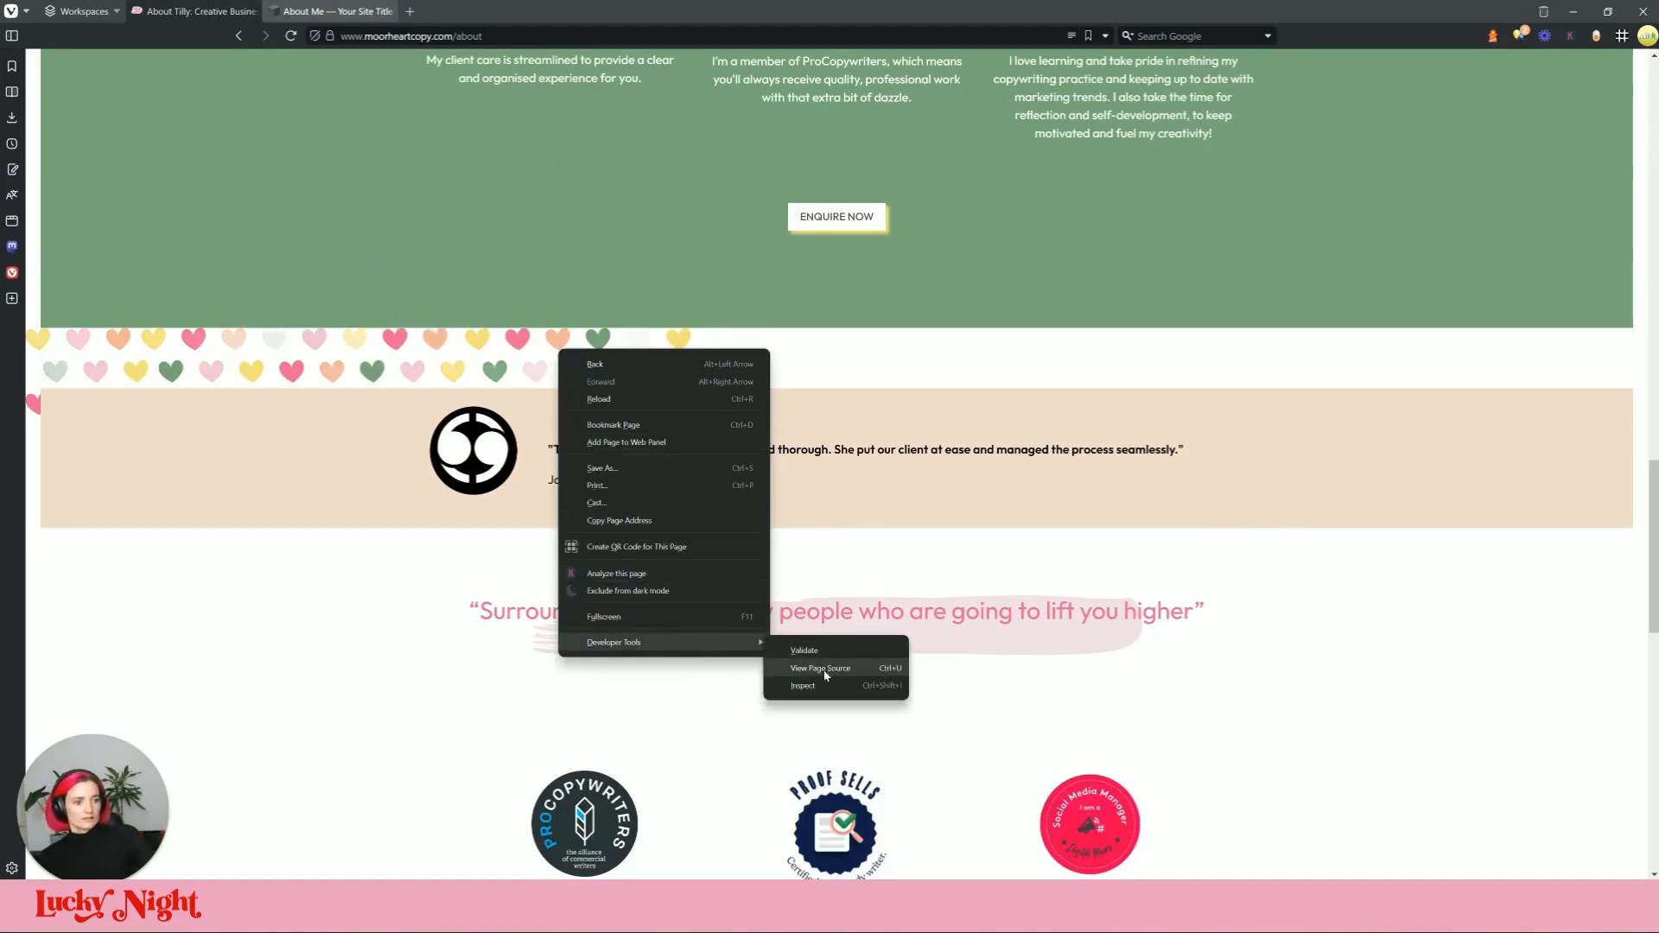
left_click(829, 670)
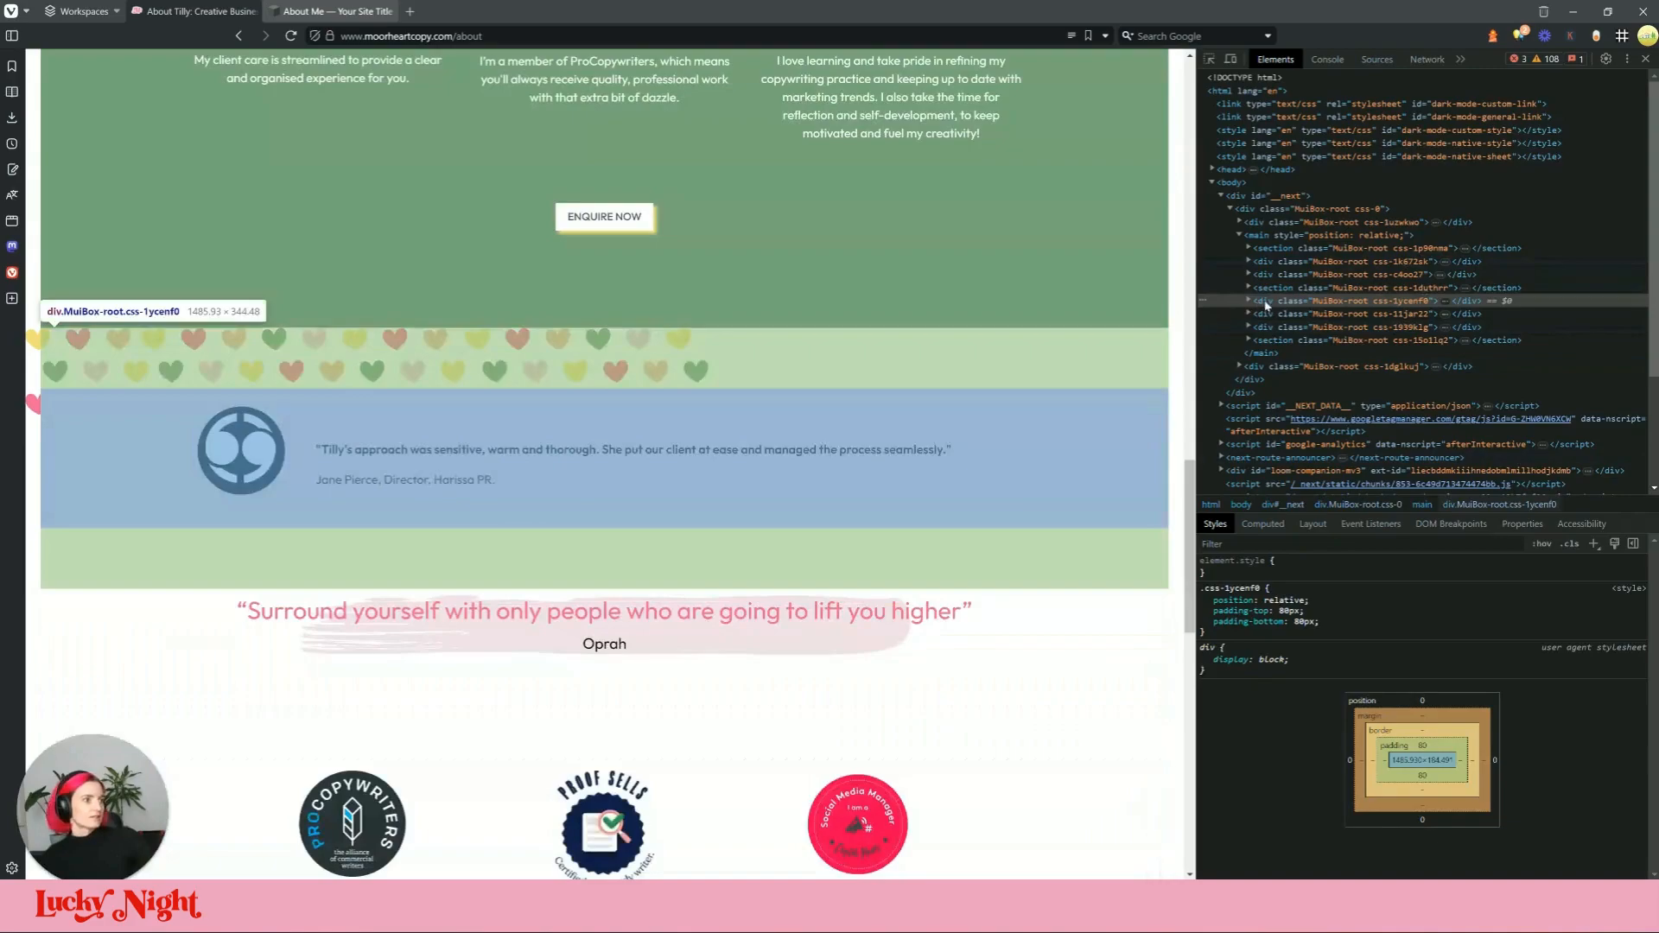
left_click(1255, 304)
left_click(1249, 302)
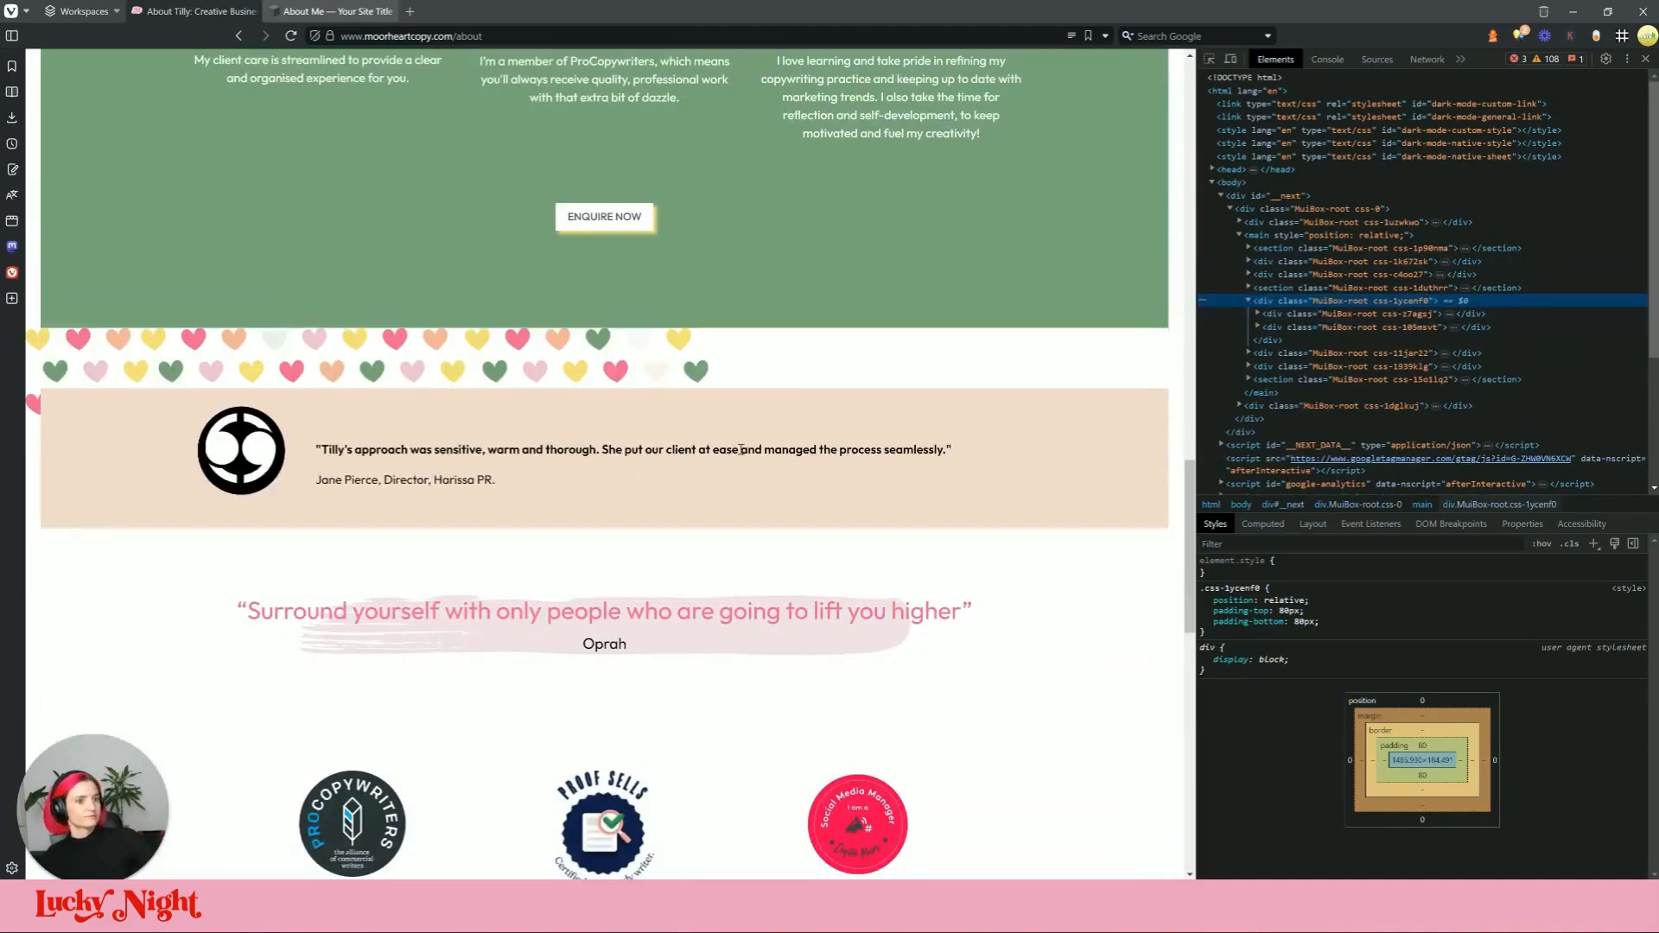
left_click(297, 11)
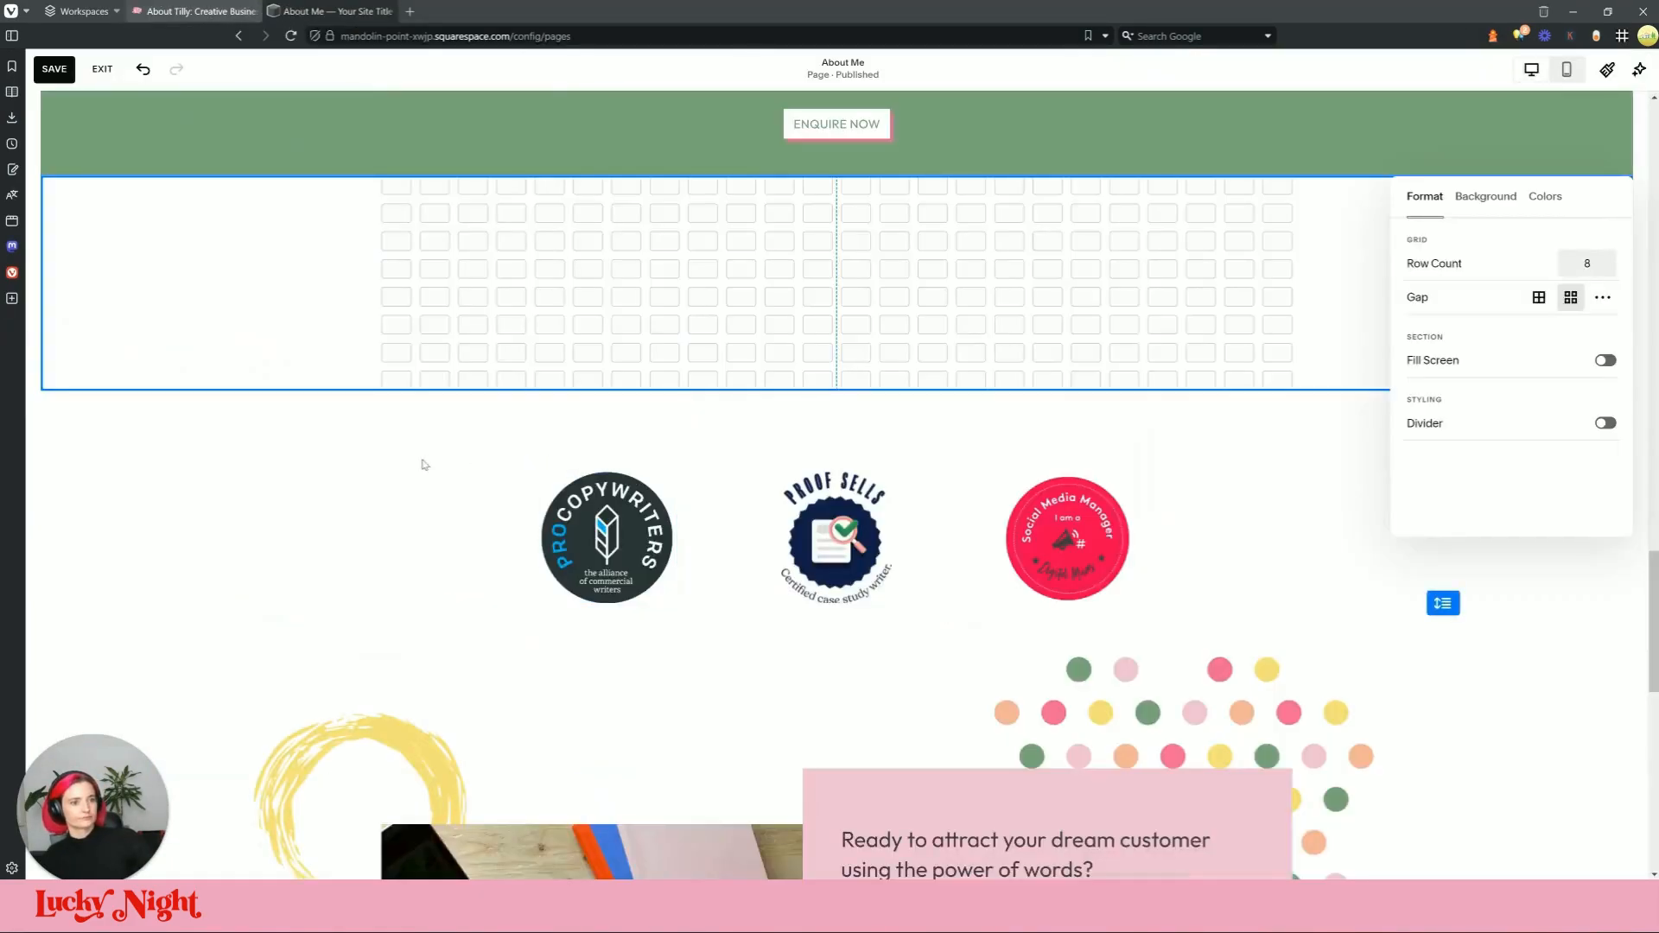
Step: Add a Shape block, found by searching 'sha', and place it on the new section's grid
left_click(212, 321)
left_click(106, 239)
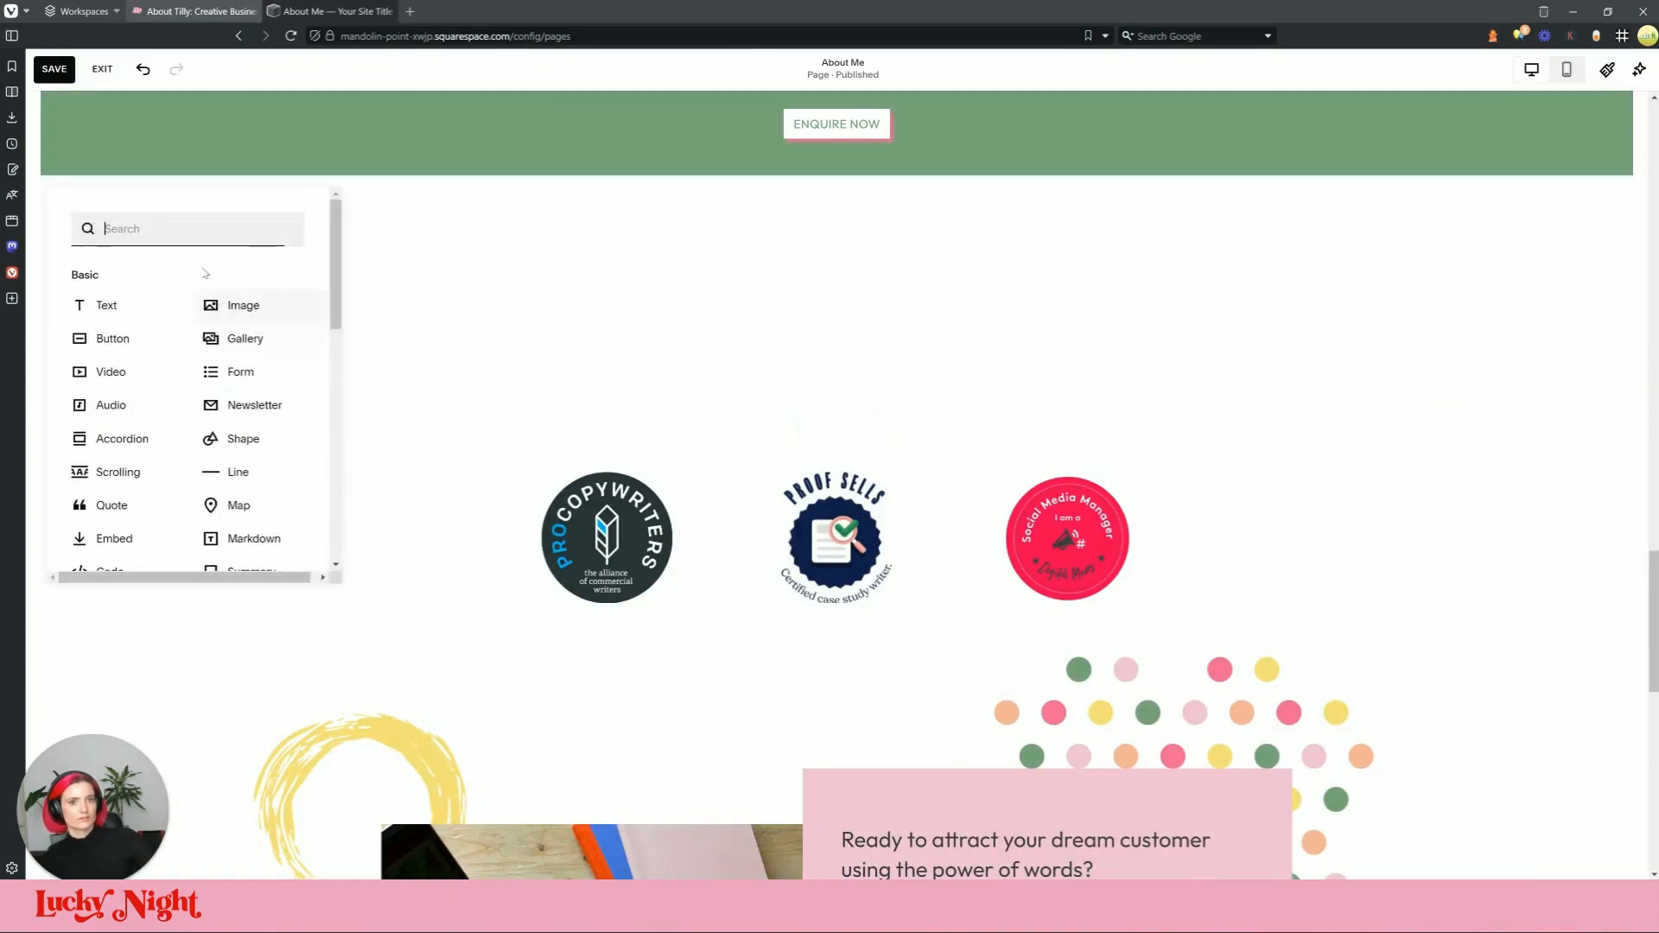
type("sha")
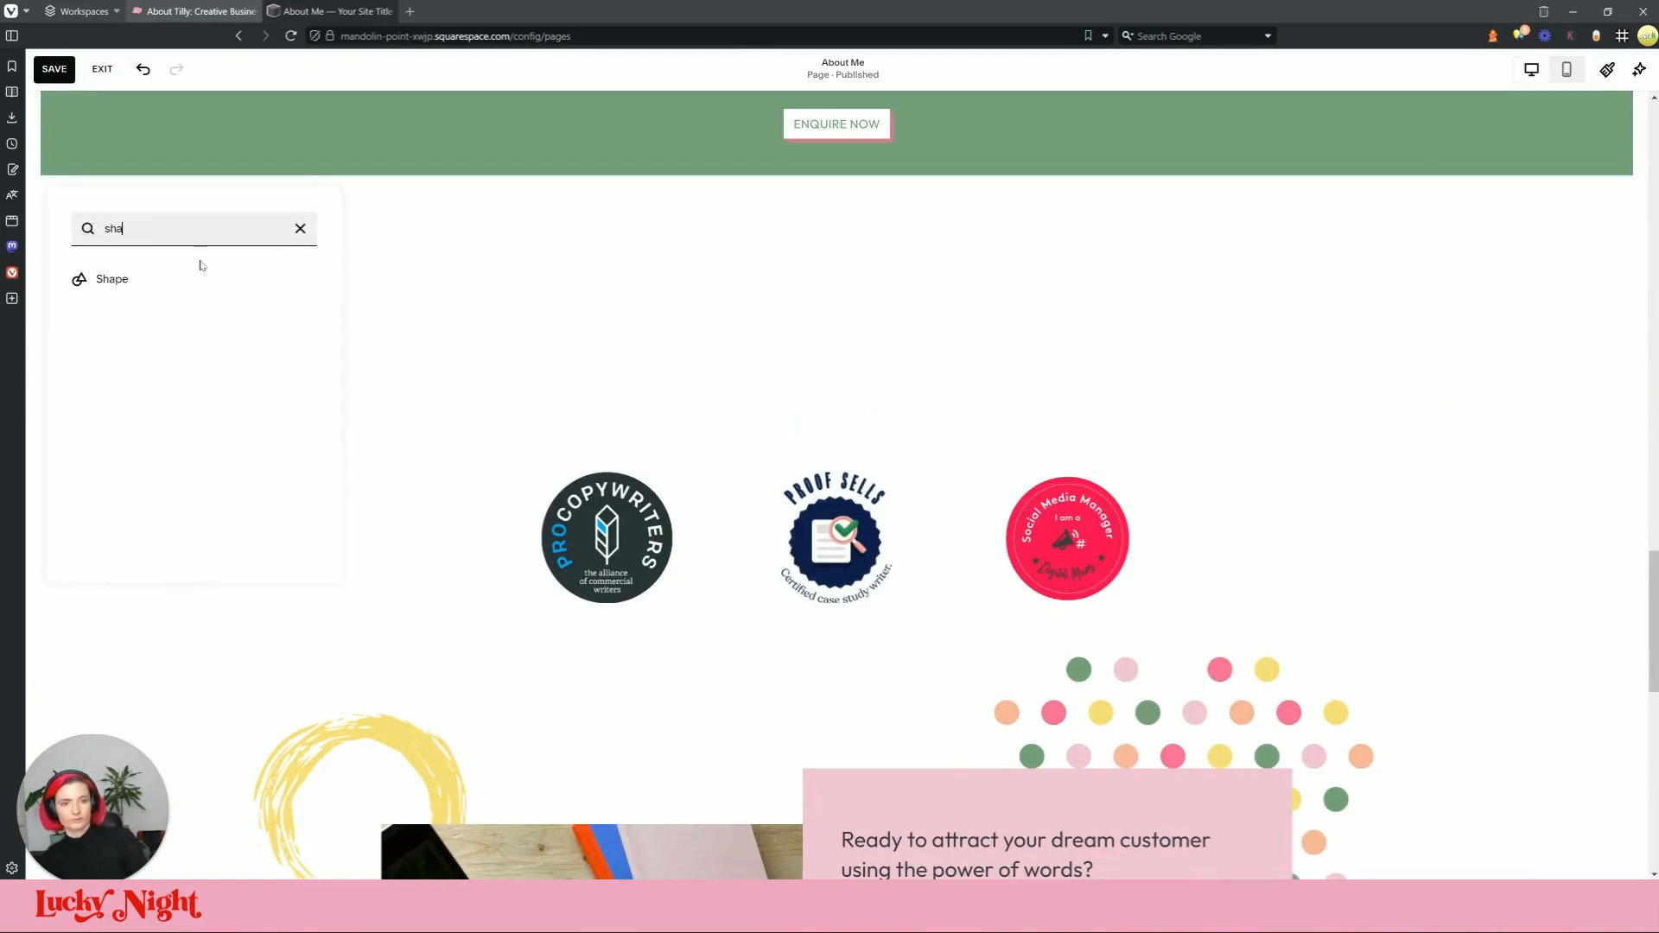
left_click(117, 278)
left_click_drag(530, 326, 251, 297)
Step: Stretch the peach shape to full width and check it against the live About page
left_click_drag(746, 318, 566, 314)
left_click_drag(367, 311, 710, 316)
left_click_drag(870, 311, 1628, 322)
left_click_drag(396, 310, 60, 309)
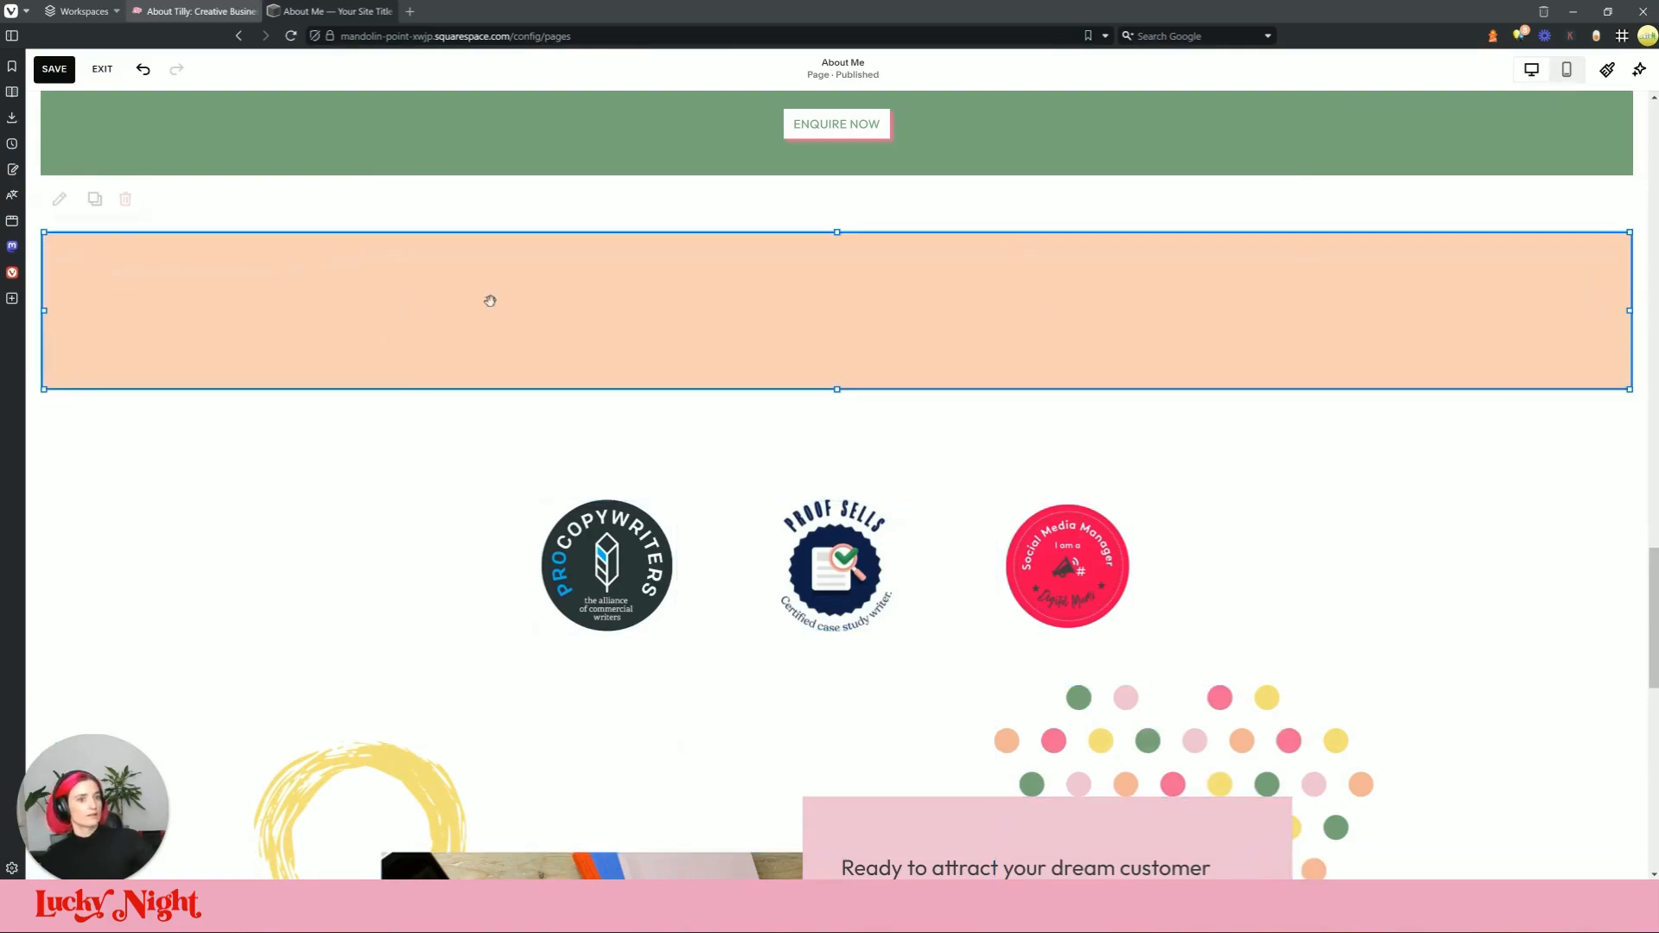
mouse_move(837, 231)
left_mouse_down()
mouse_move(843, 256)
mouse_move(842, 234)
left_mouse_up()
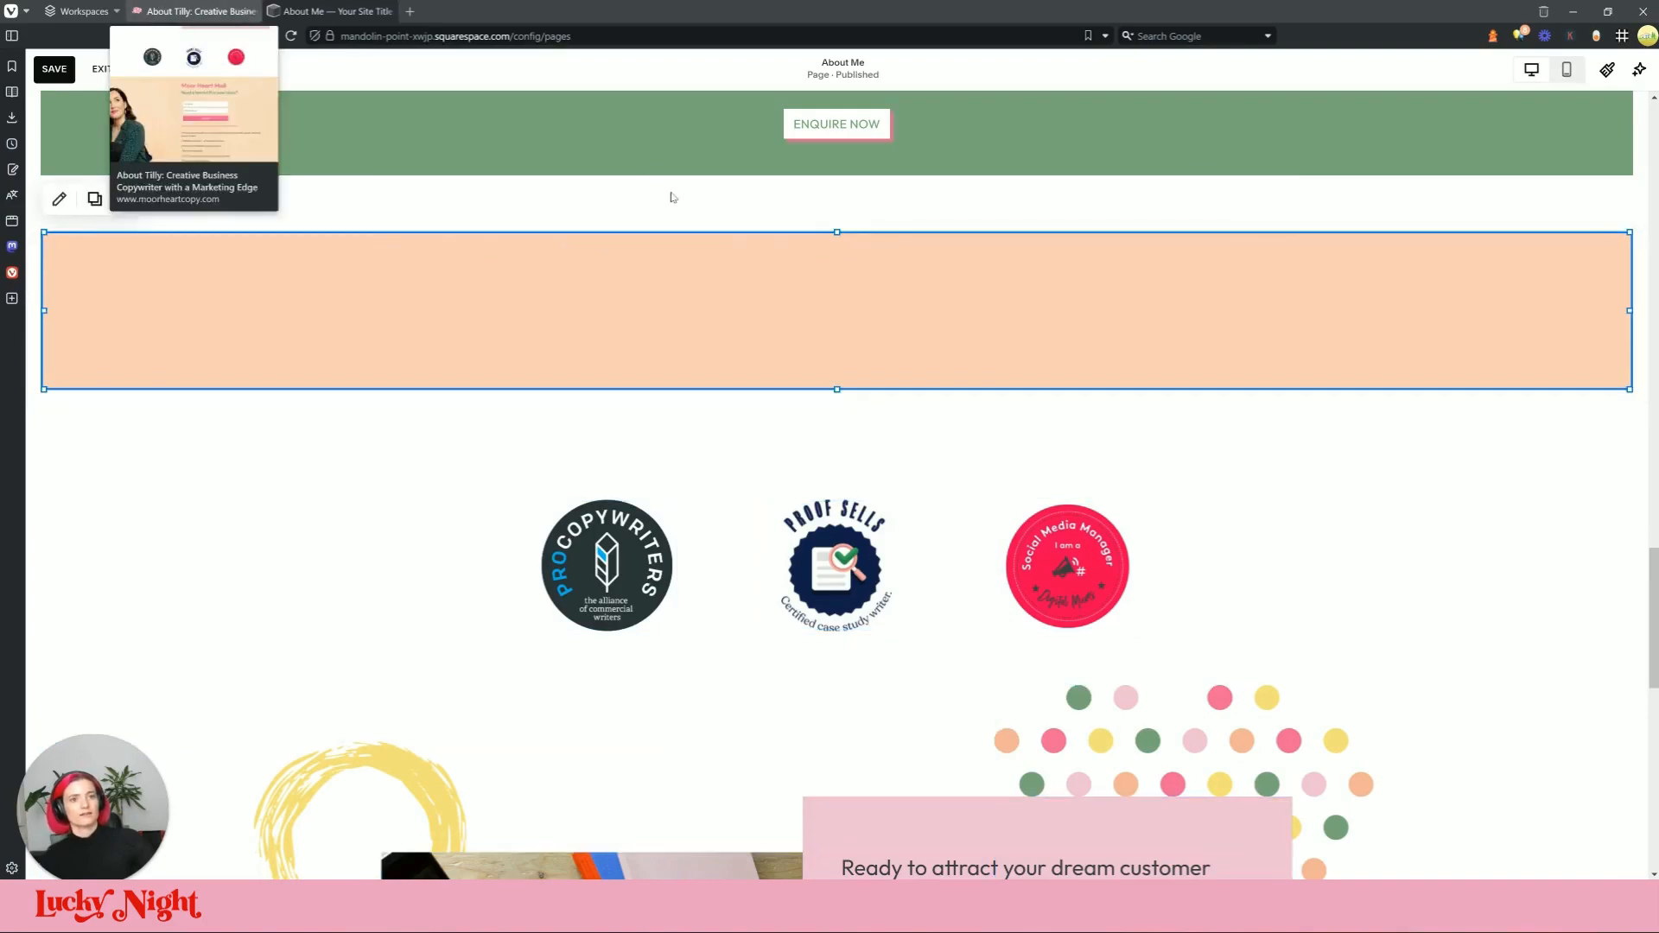
left_click(216, 7)
left_click(291, 8)
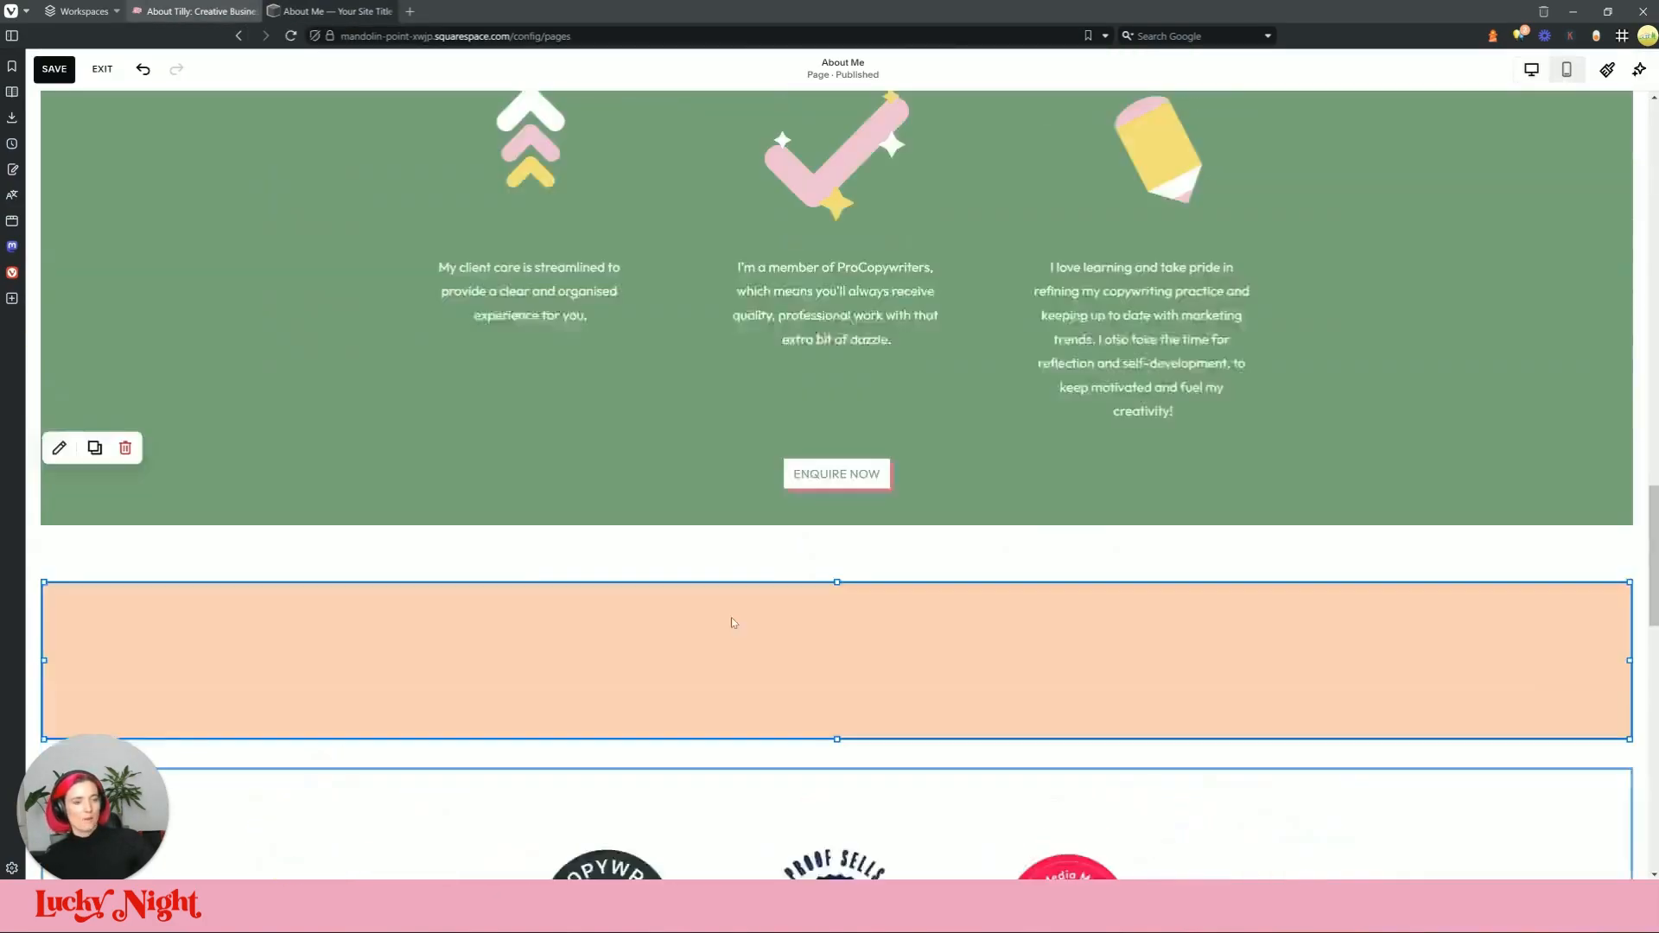
Step: Copy the Water Babies logo and quote group and paste it onto the peach band
scroll(728, 587, "up", 12)
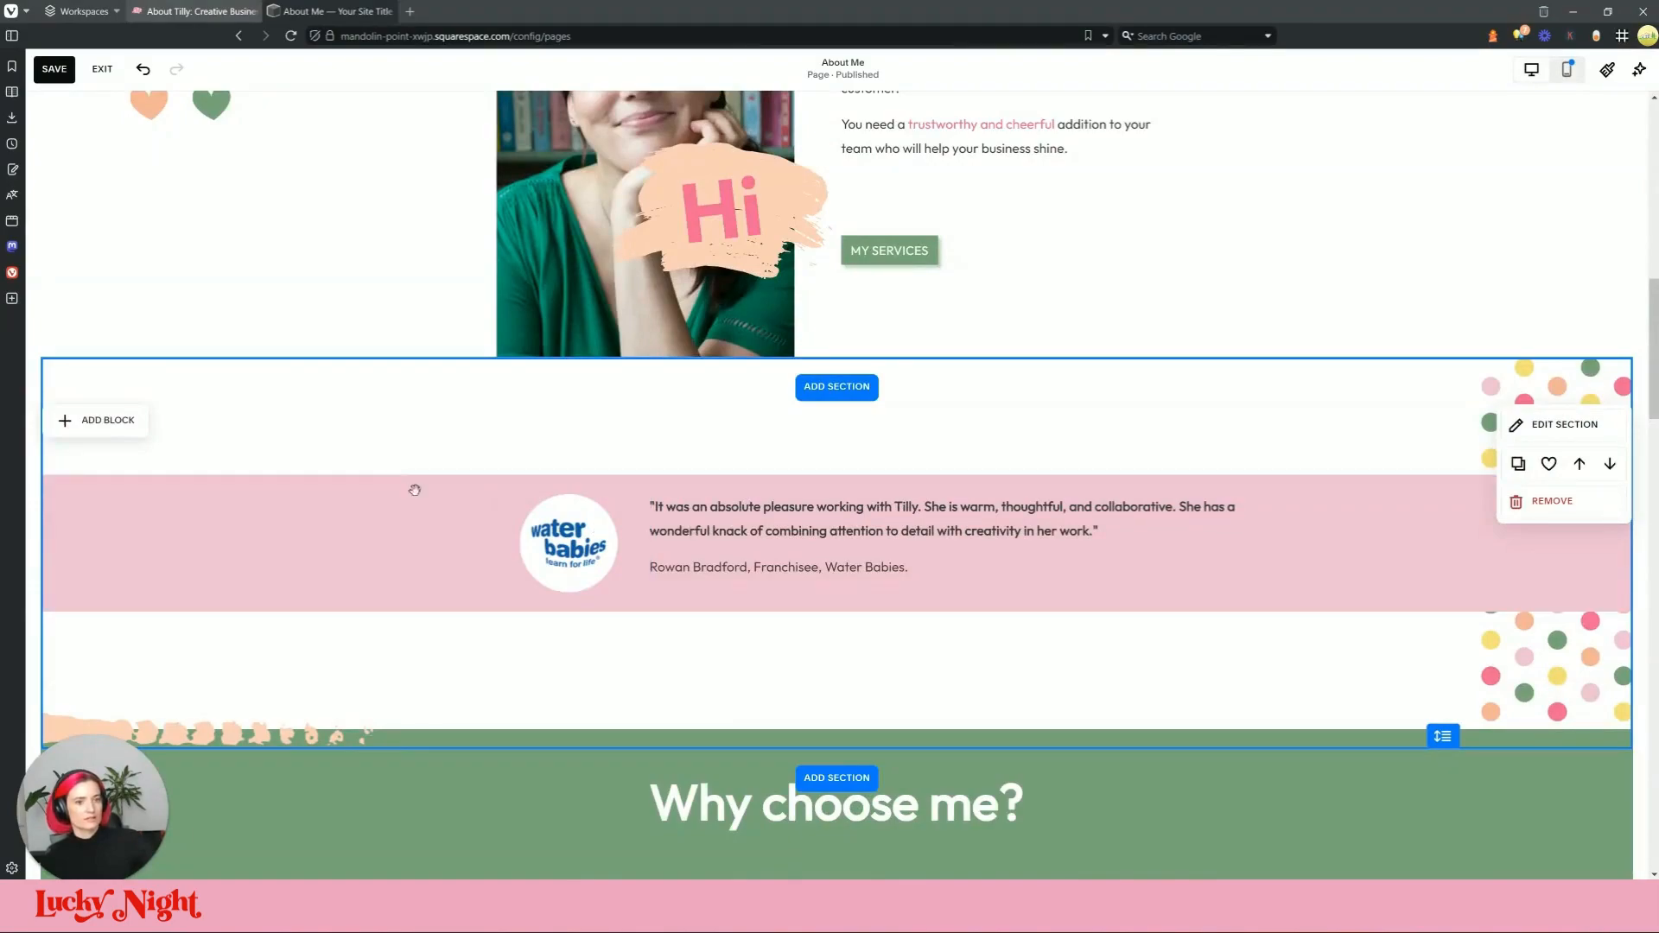
mouse_move(529, 564)
left_mouse_down()
mouse_move(631, 567)
mouse_move(525, 553)
left_mouse_up()
key("ctrl+z")
left_click(688, 579)
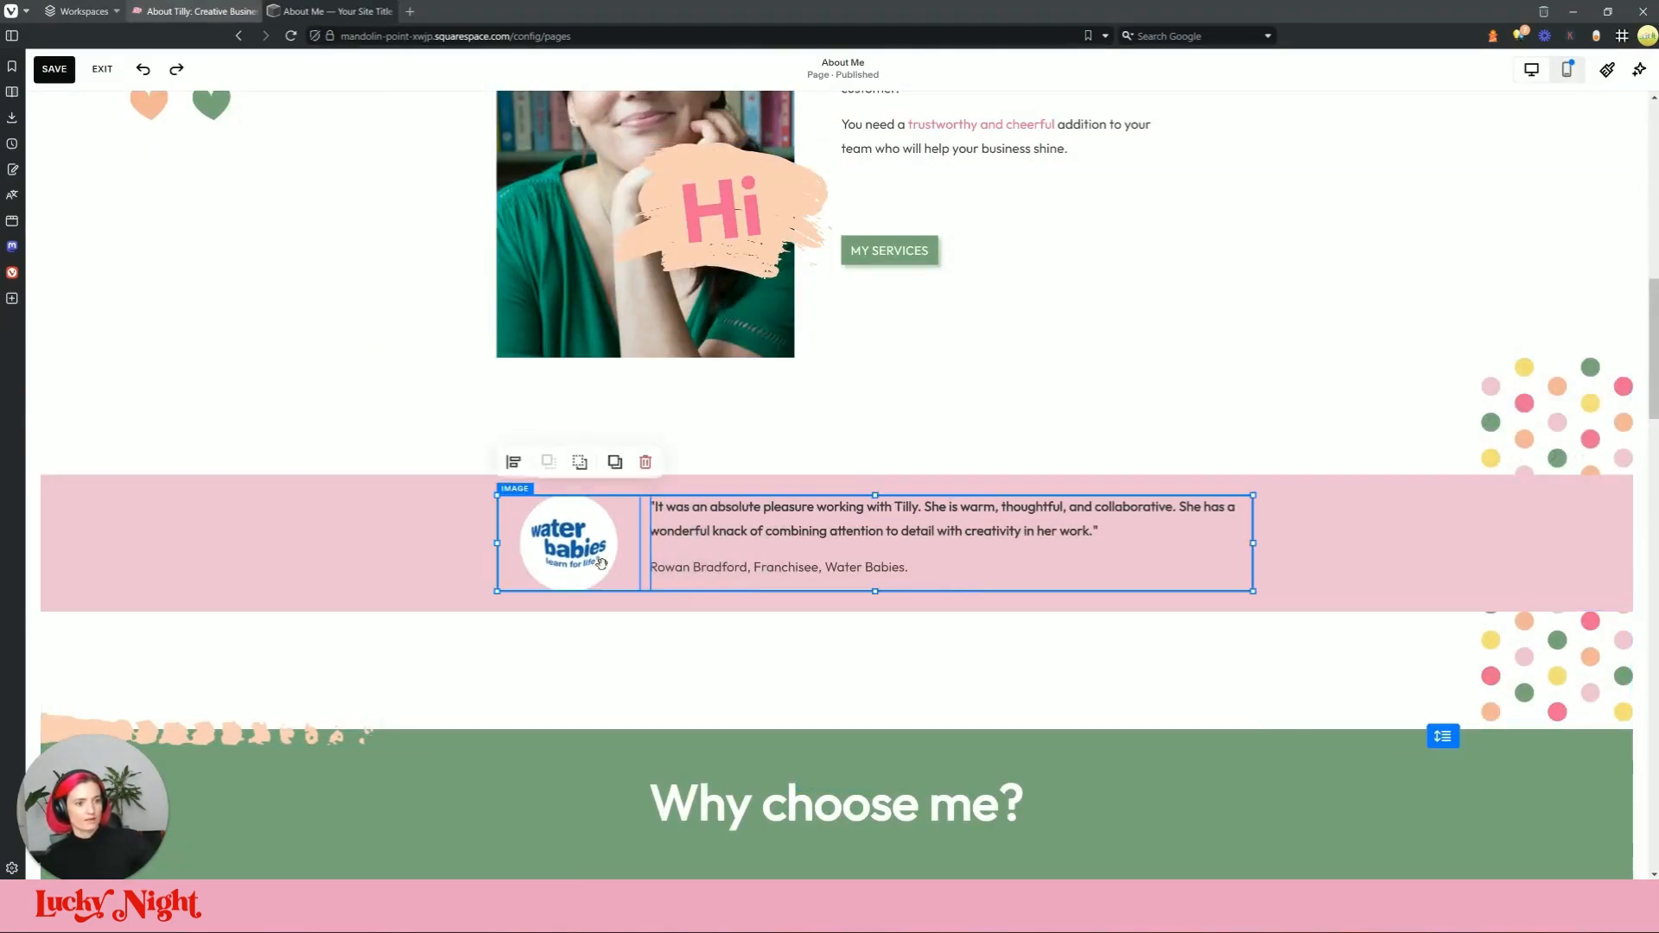
scroll(842, 577, "down", 15)
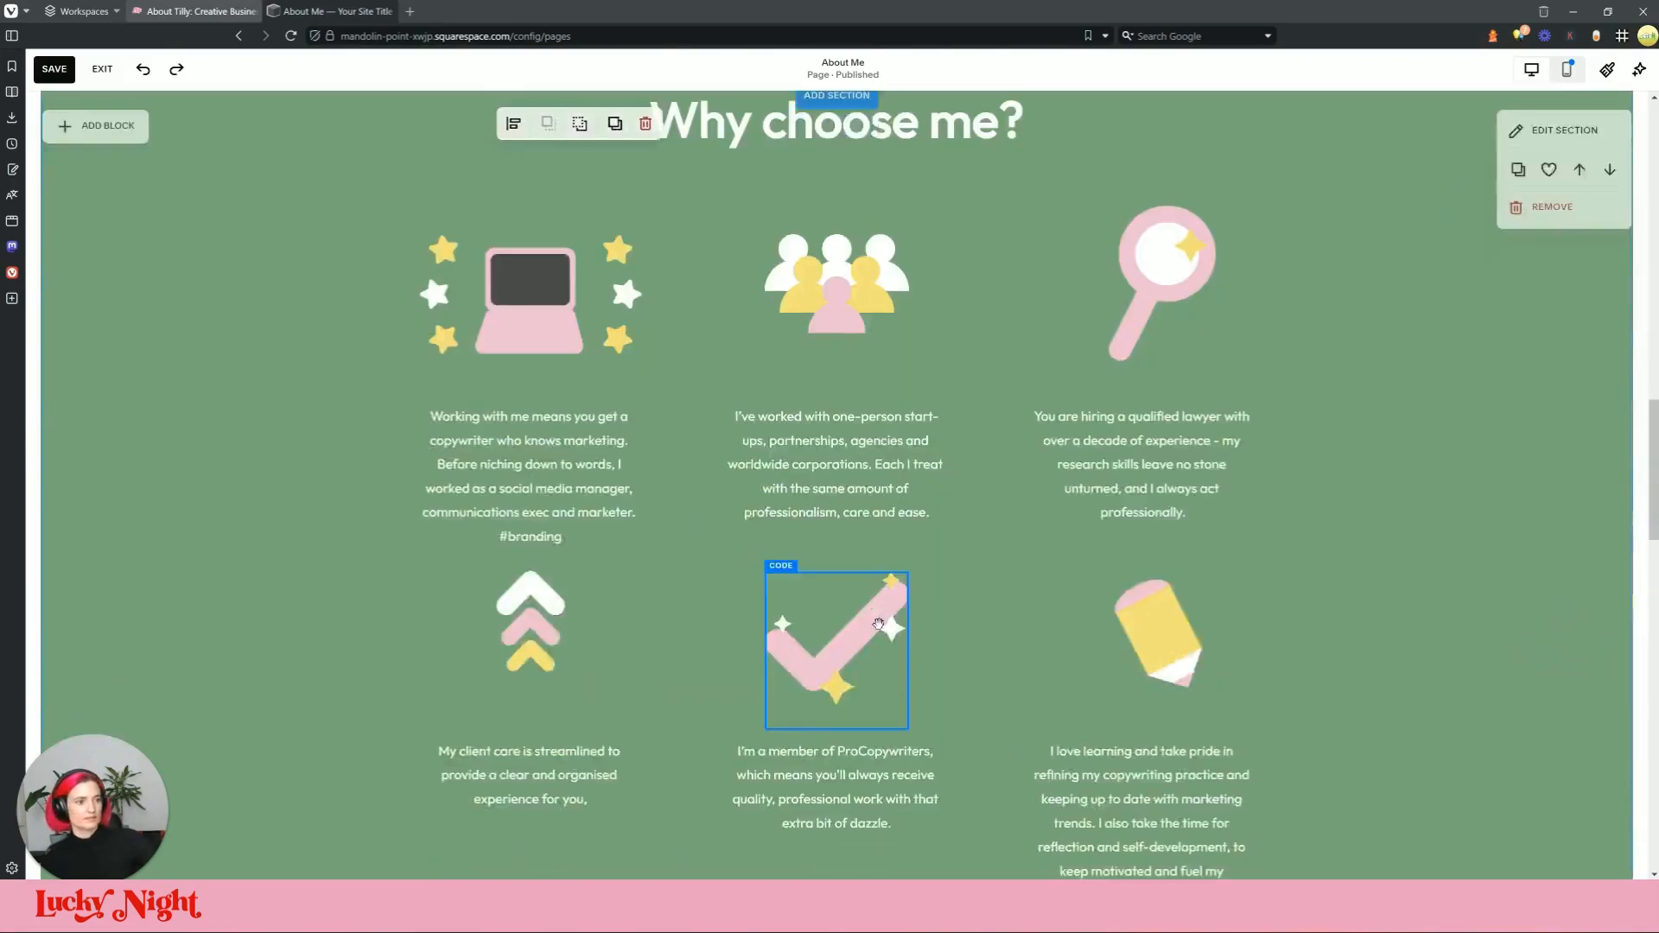
scroll(675, 284, "up", 5)
scroll(657, 345, "up", 3)
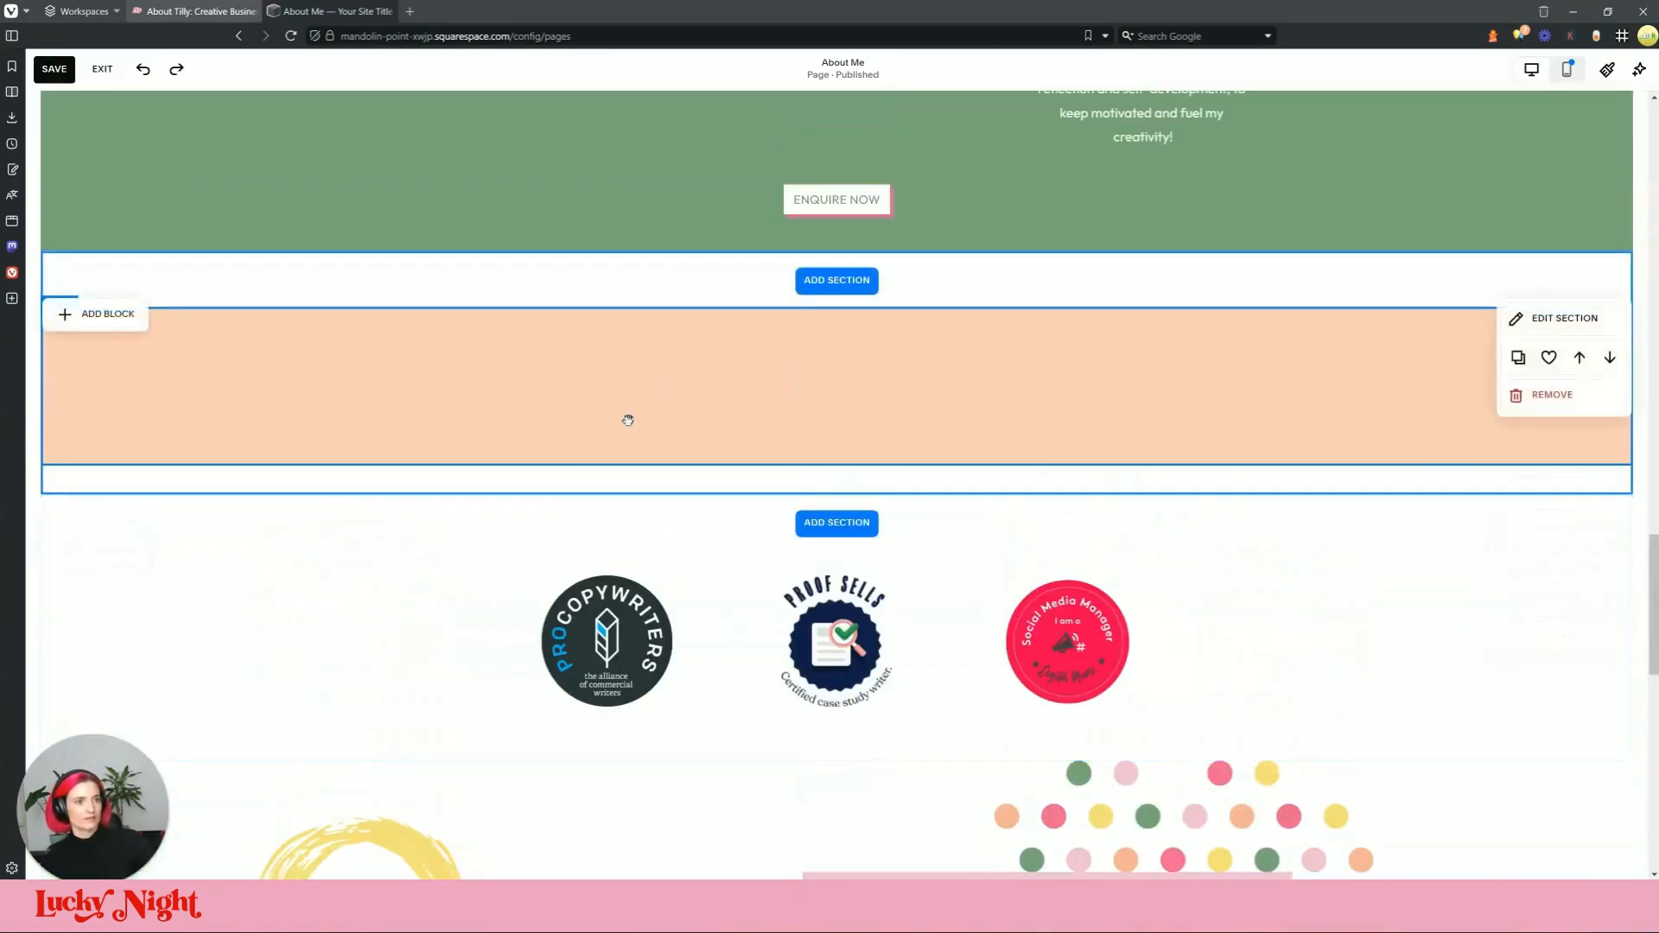
left_click(627, 420)
key("ctrl+v")
left_click_drag(814, 297, 786, 356)
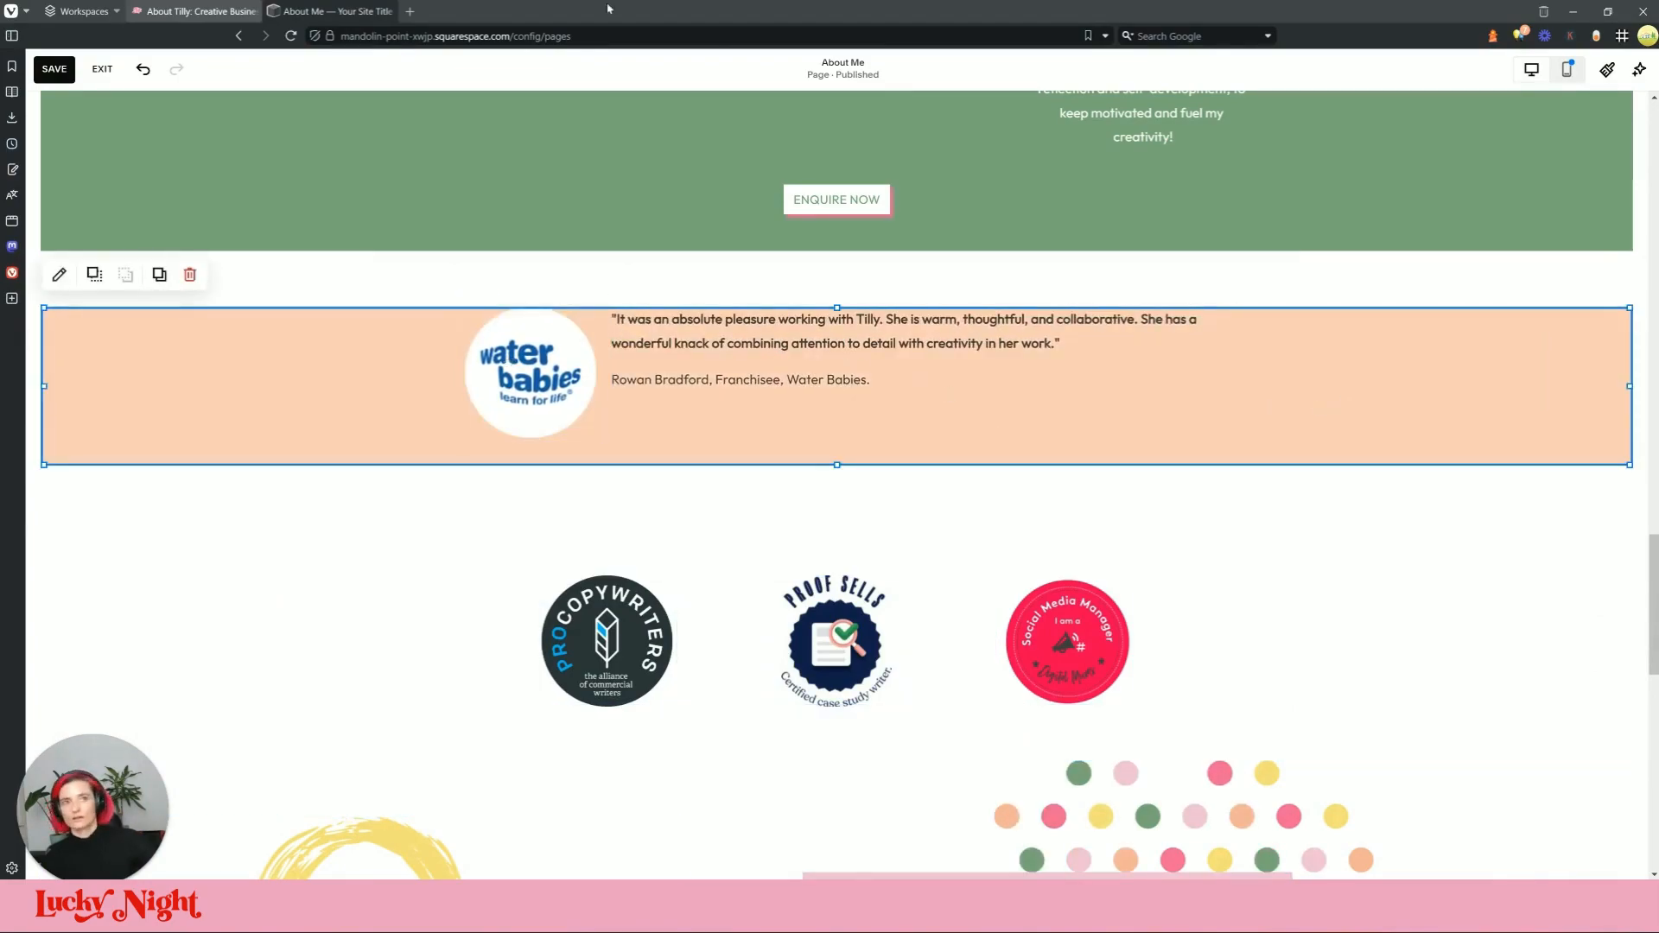
Step: Replace the band's quote with the live site's 'Tilly's approach was sensitive, warm and thorough…' text
left_click(206, 11)
triple_click(693, 455)
key("ctrl+c")
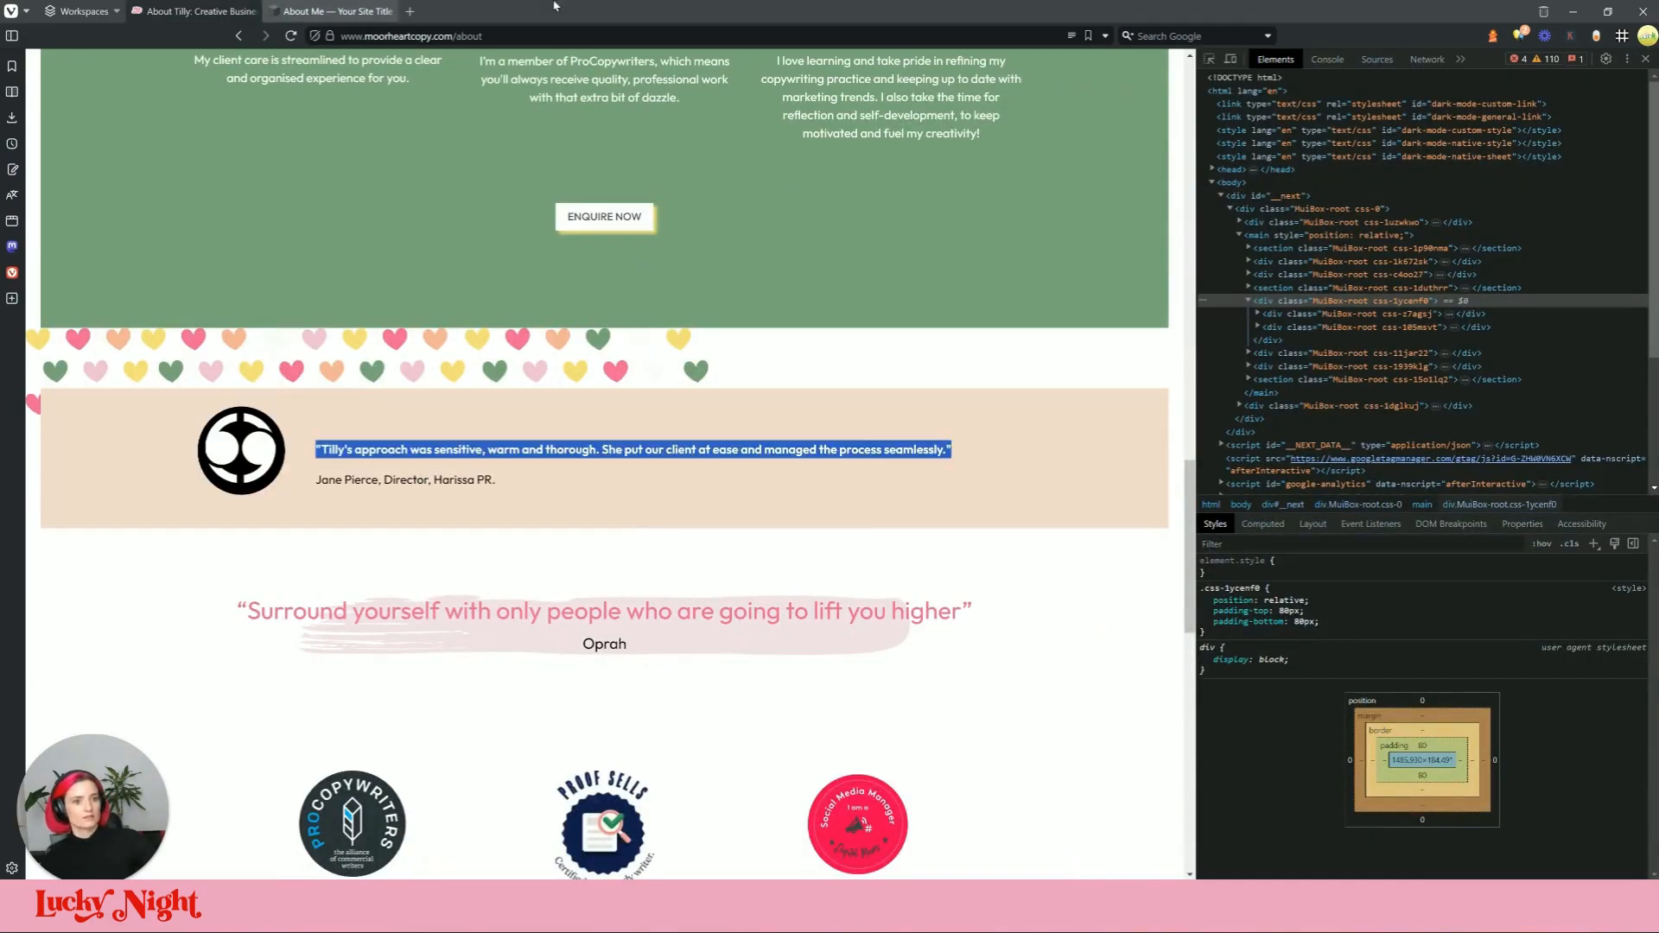
left_click(341, 10)
triple_click(691, 331)
key("ctrl+v")
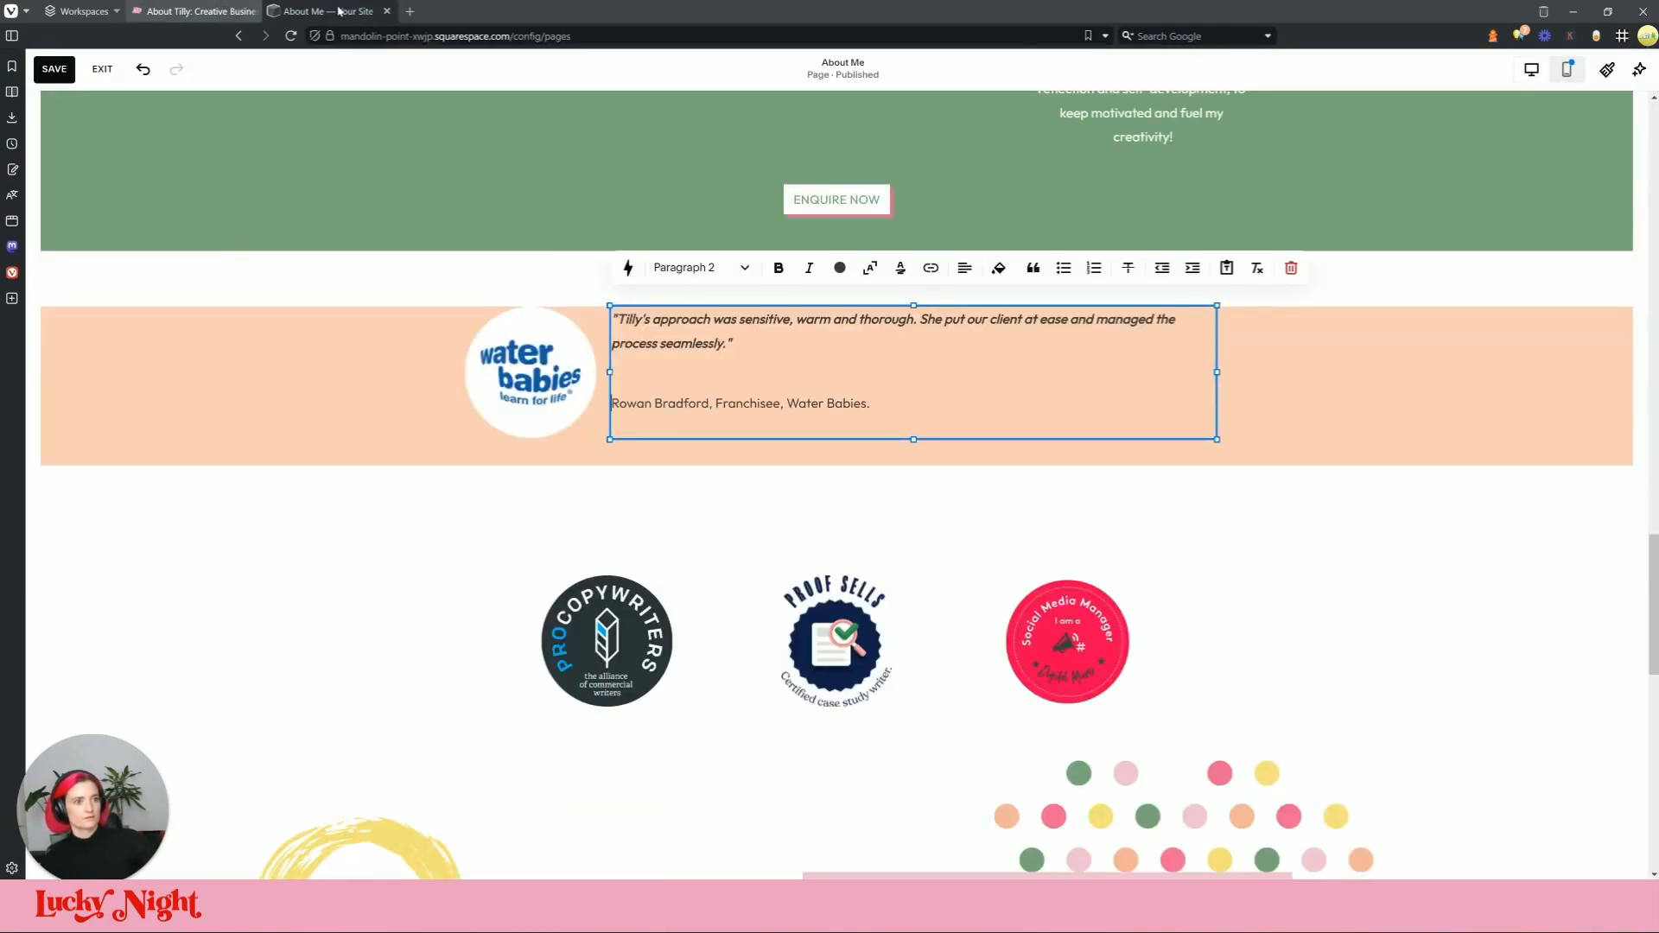
key("ctrl+z")
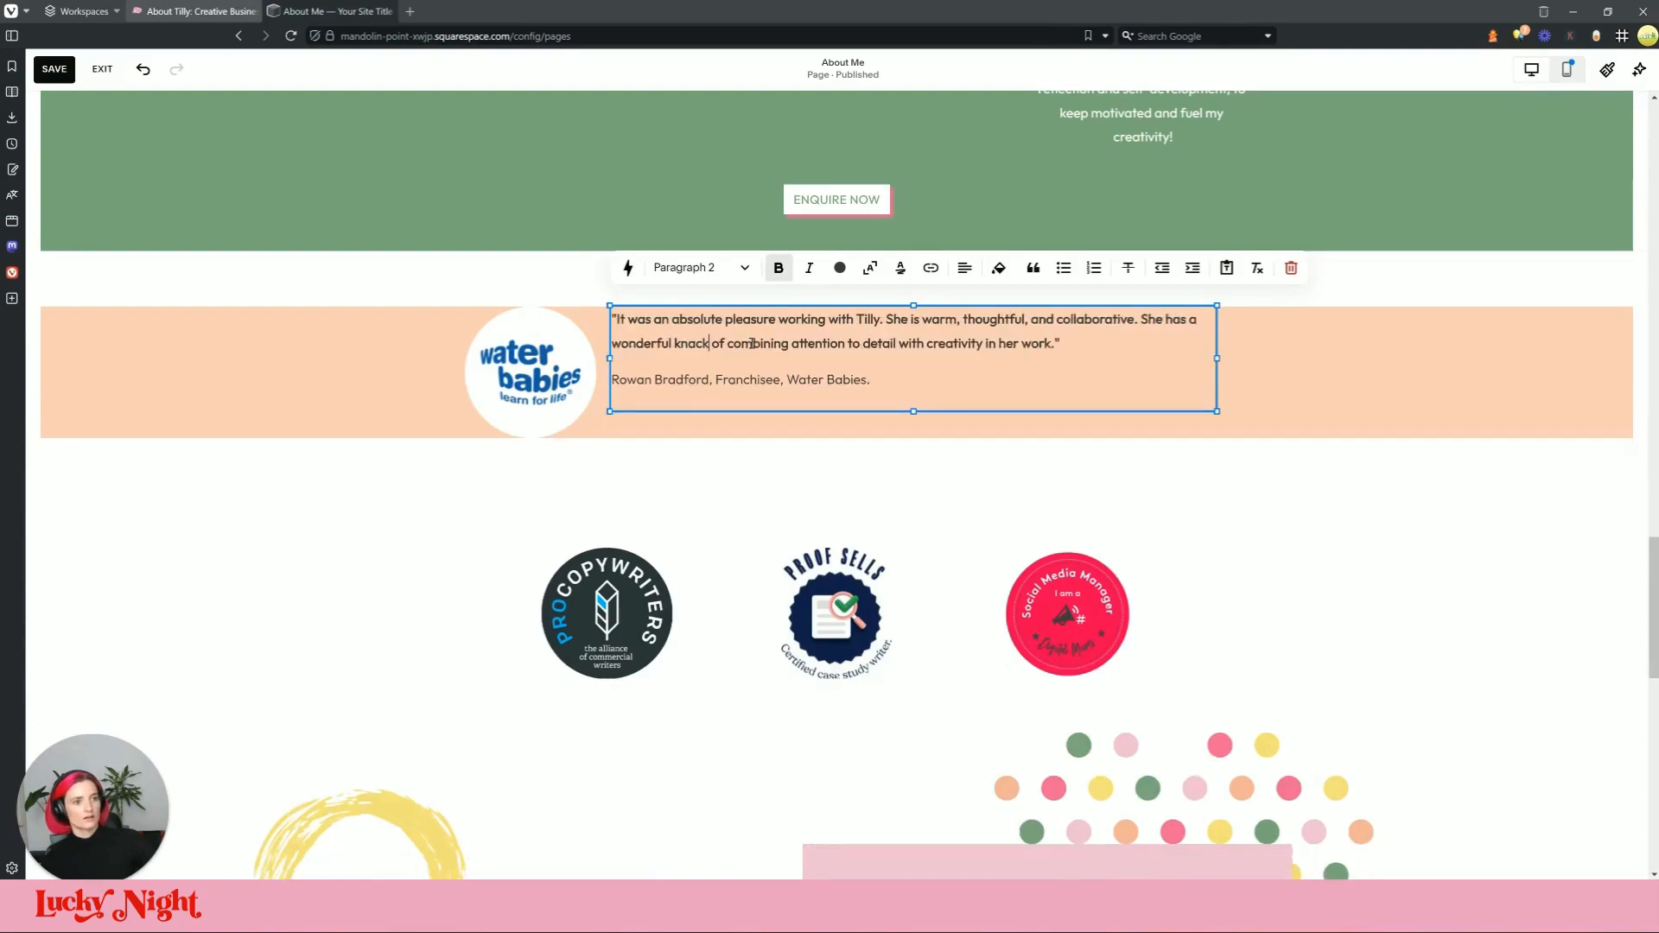
triple_click(752, 342)
key("ctrl+v")
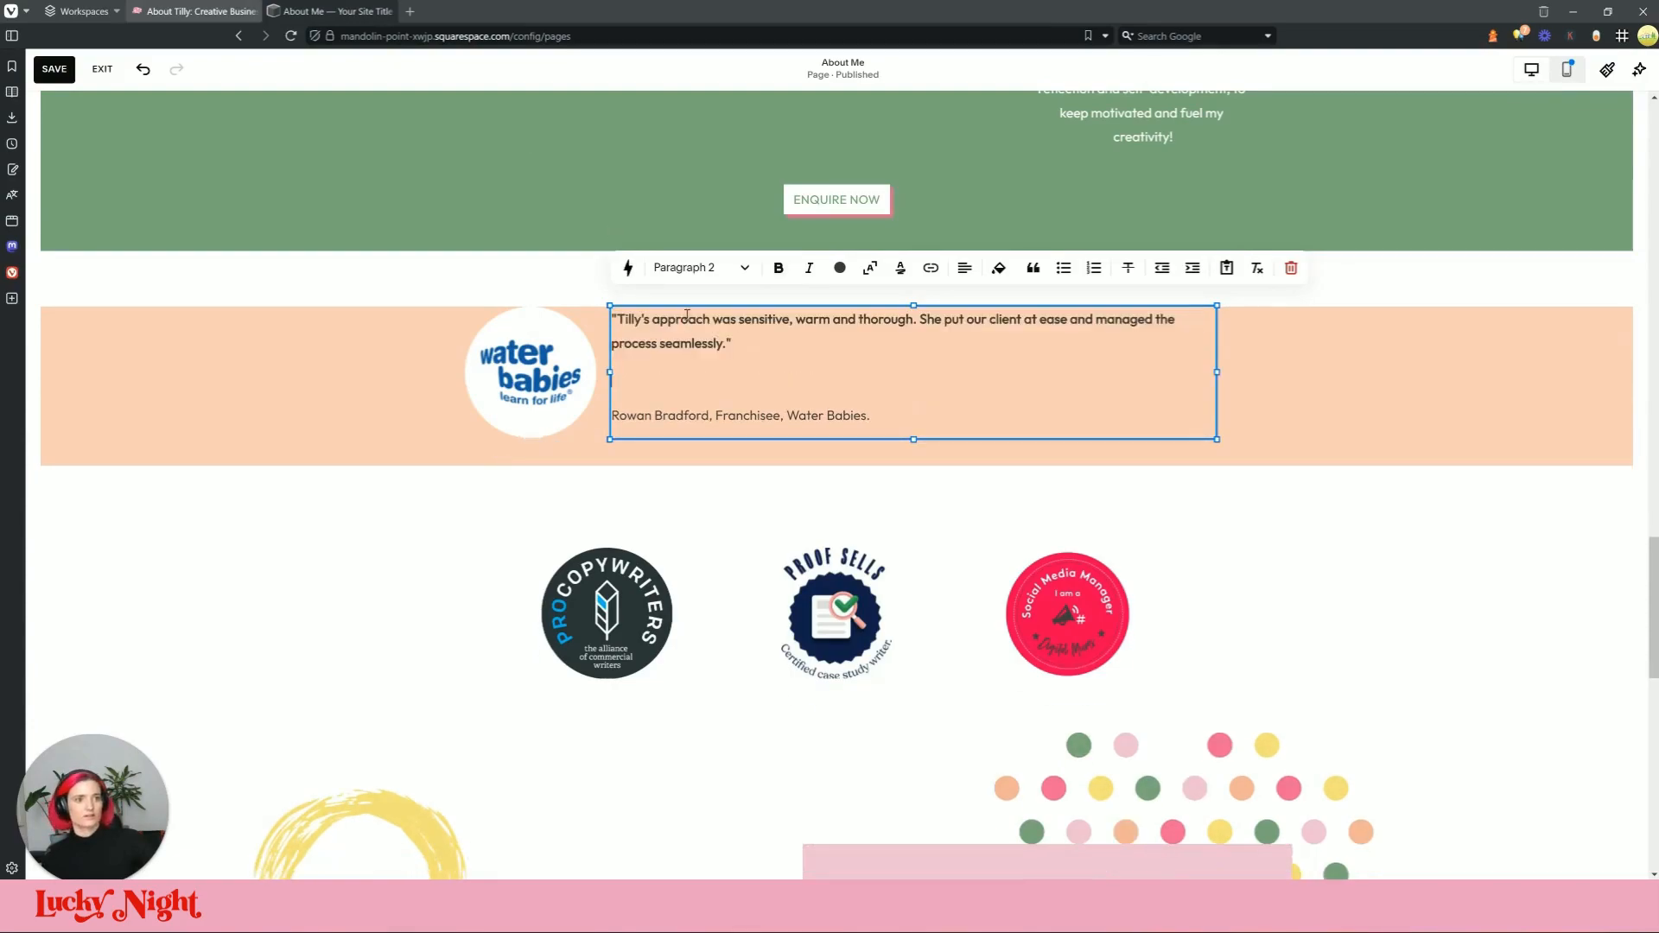
key("BackSpace")
Step: Paste the live site's Harissa PR attribution over the old one and make the peach band taller
left_click(193, 10)
left_click(478, 476)
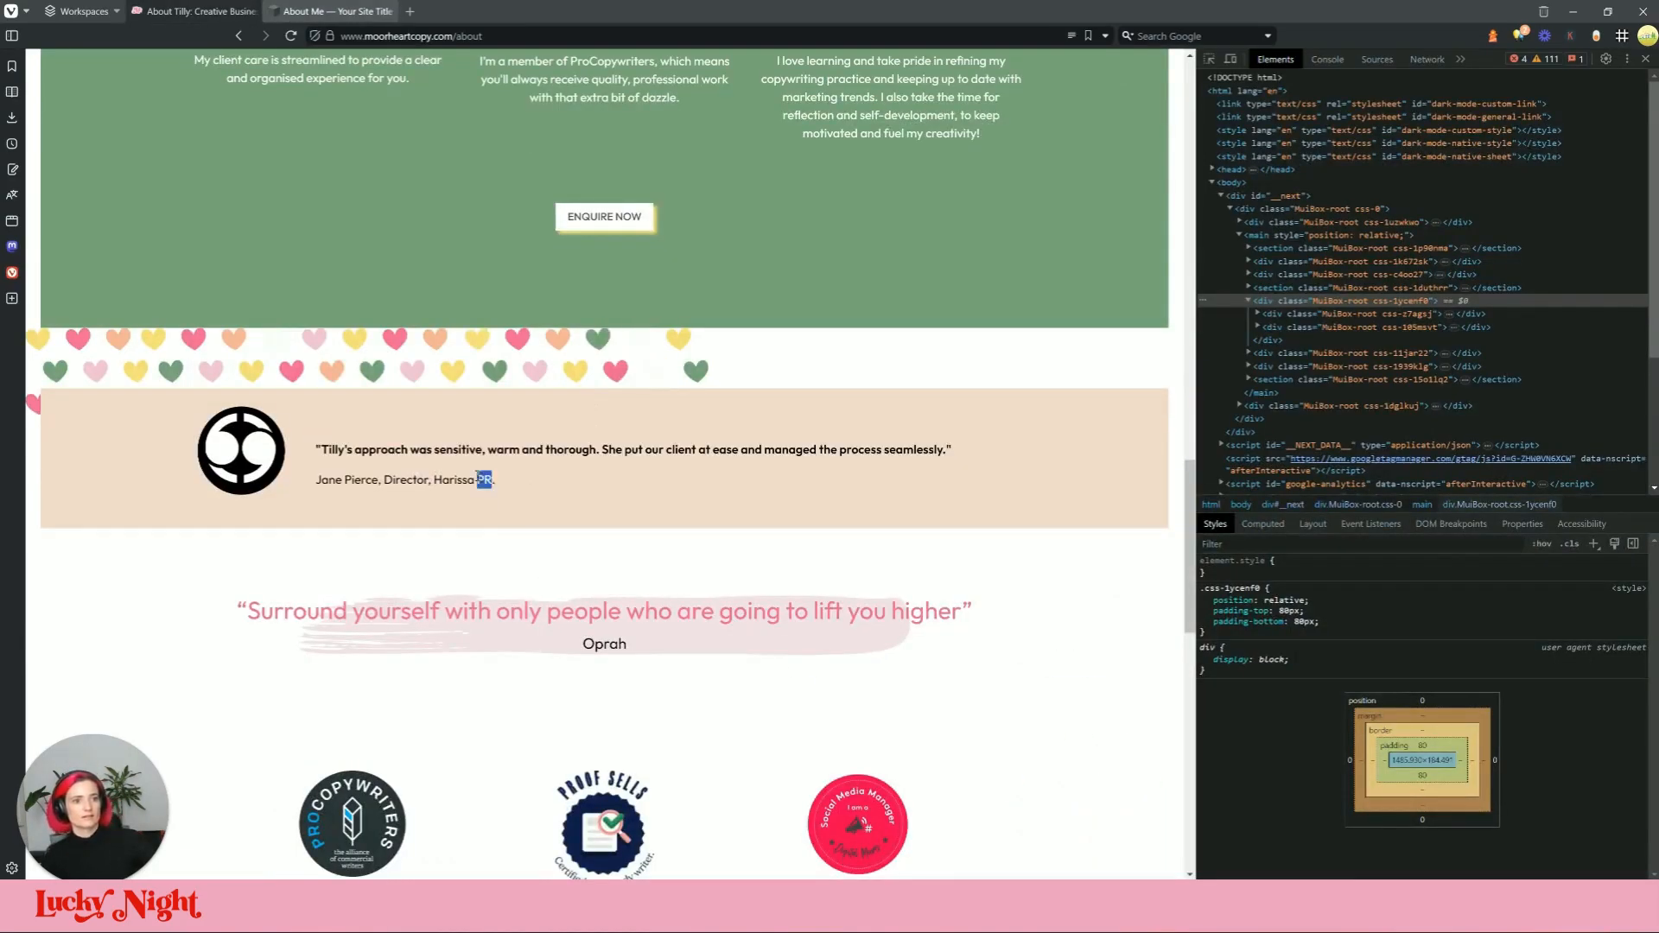
left_click(354, 12)
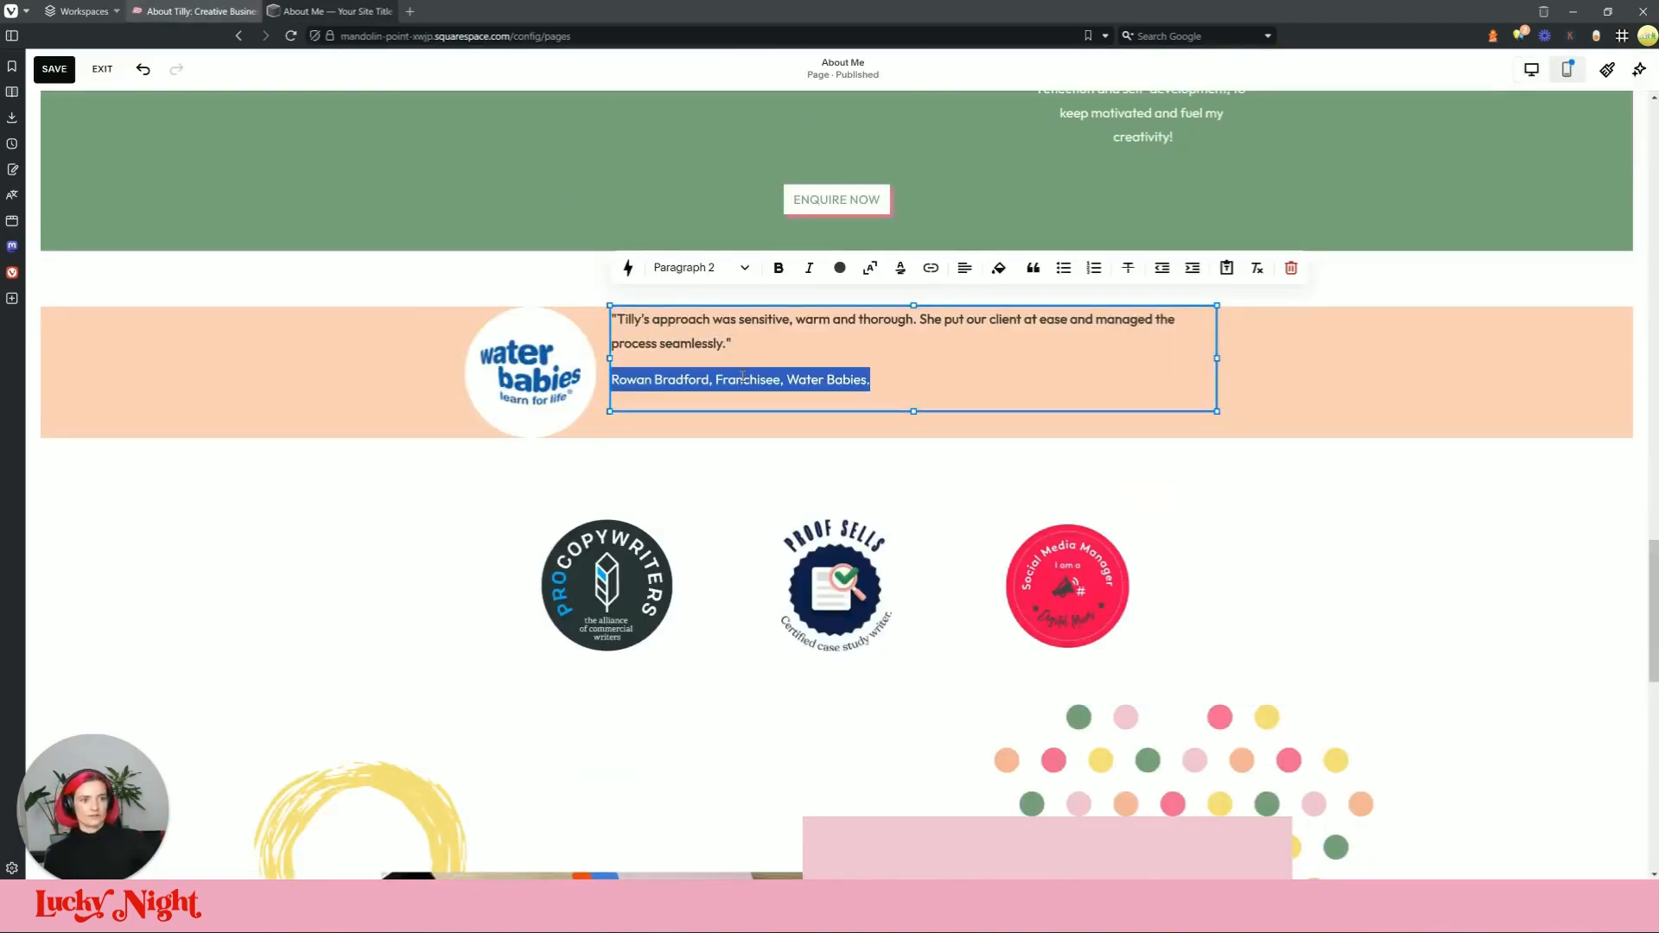
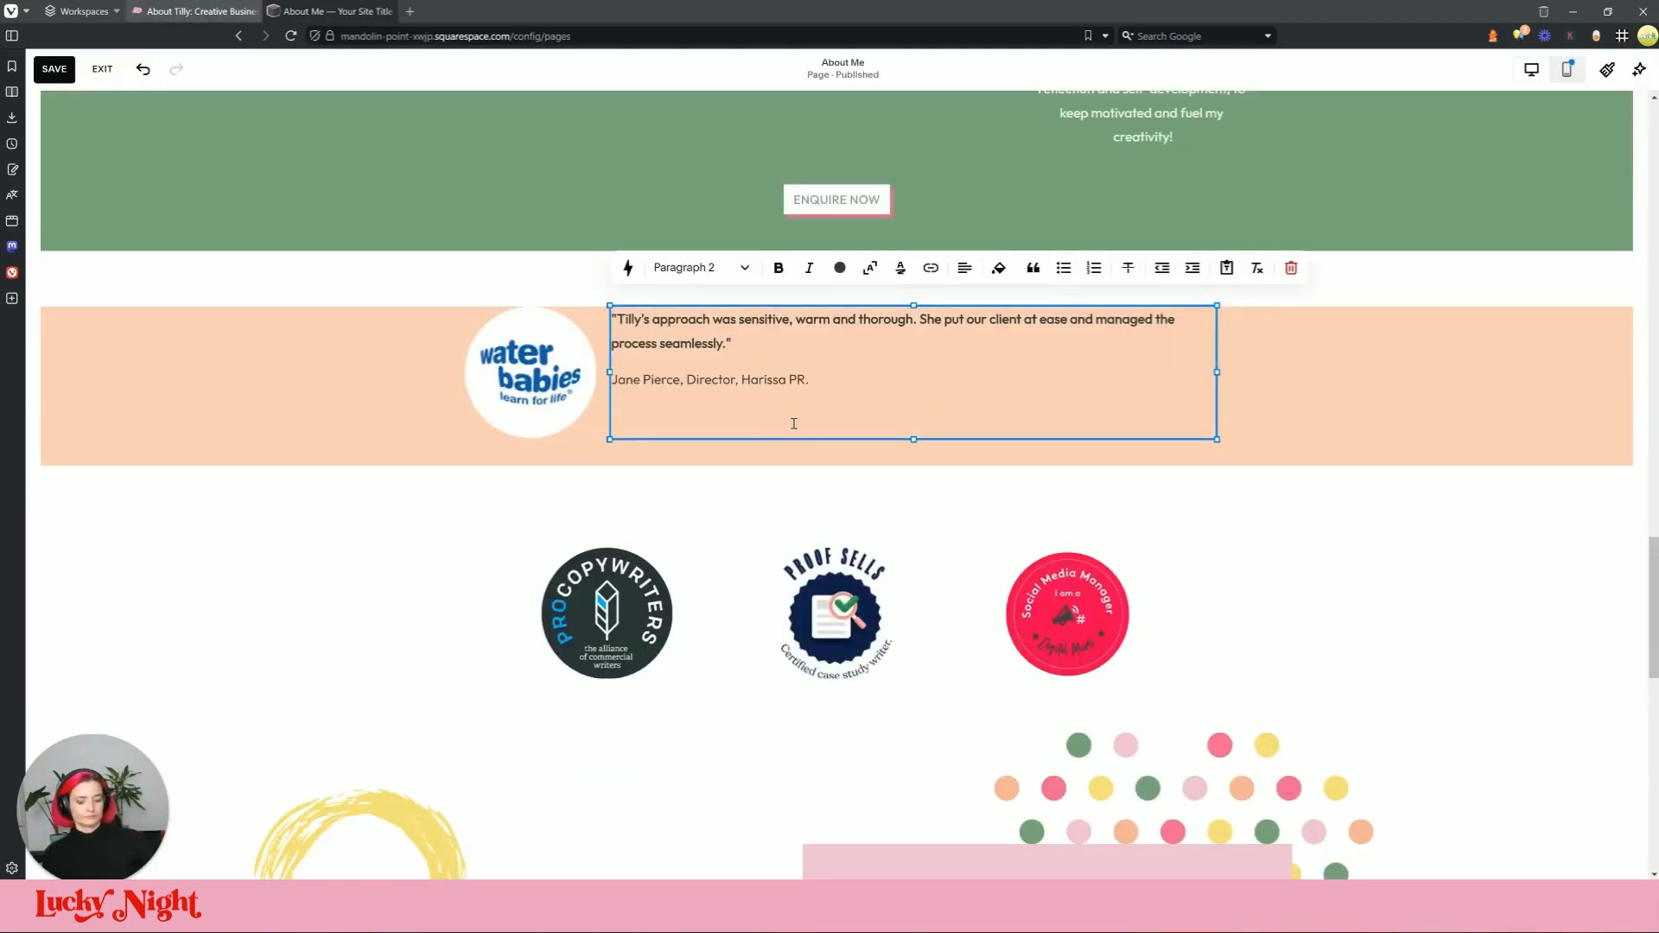
left_click(1459, 413)
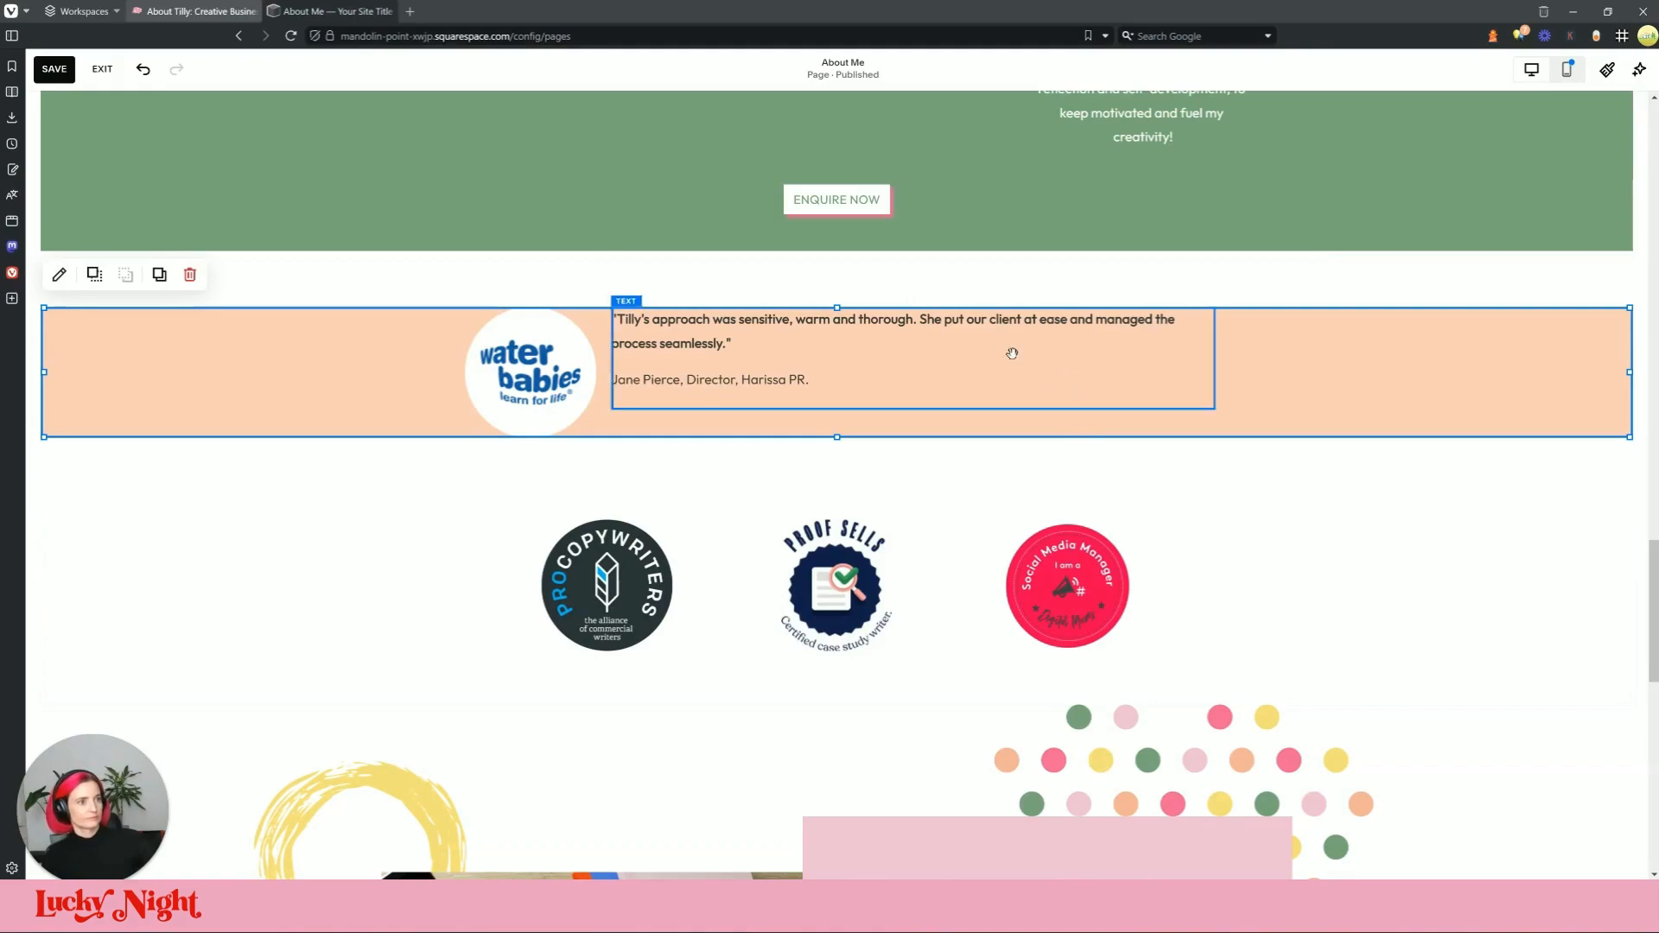
left_click_drag(836, 438, 844, 485)
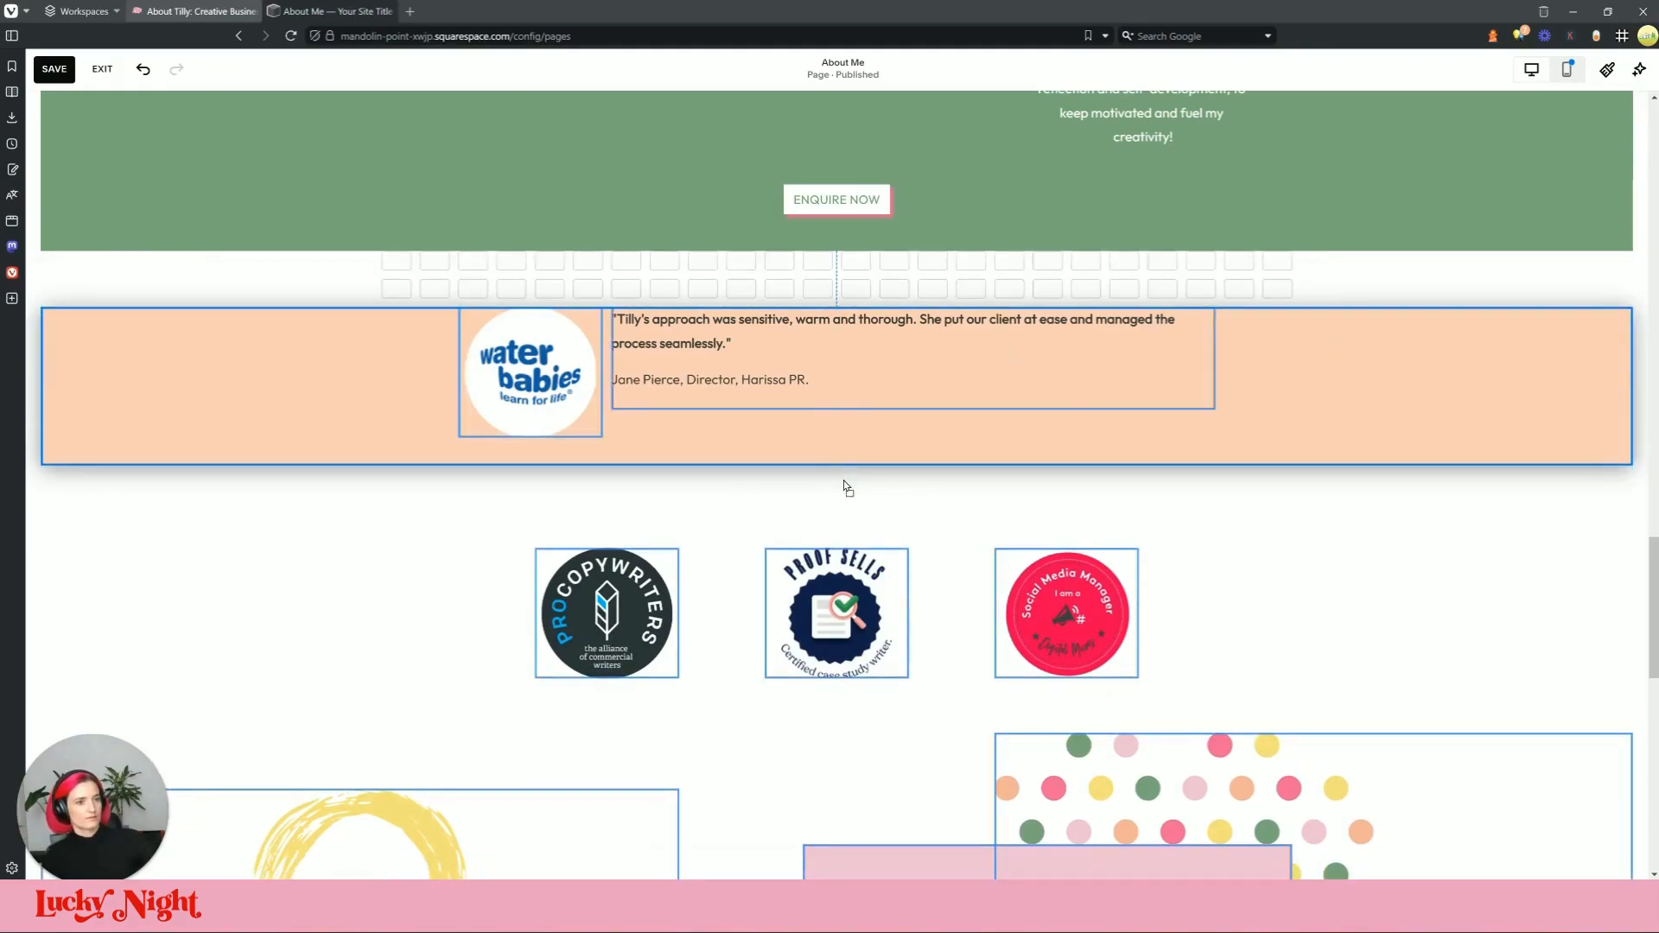
Step: Move the quote lower in the peach band and review the Water Babies logo's image settings
left_click(678, 334)
left_click_drag(678, 334, 682, 356)
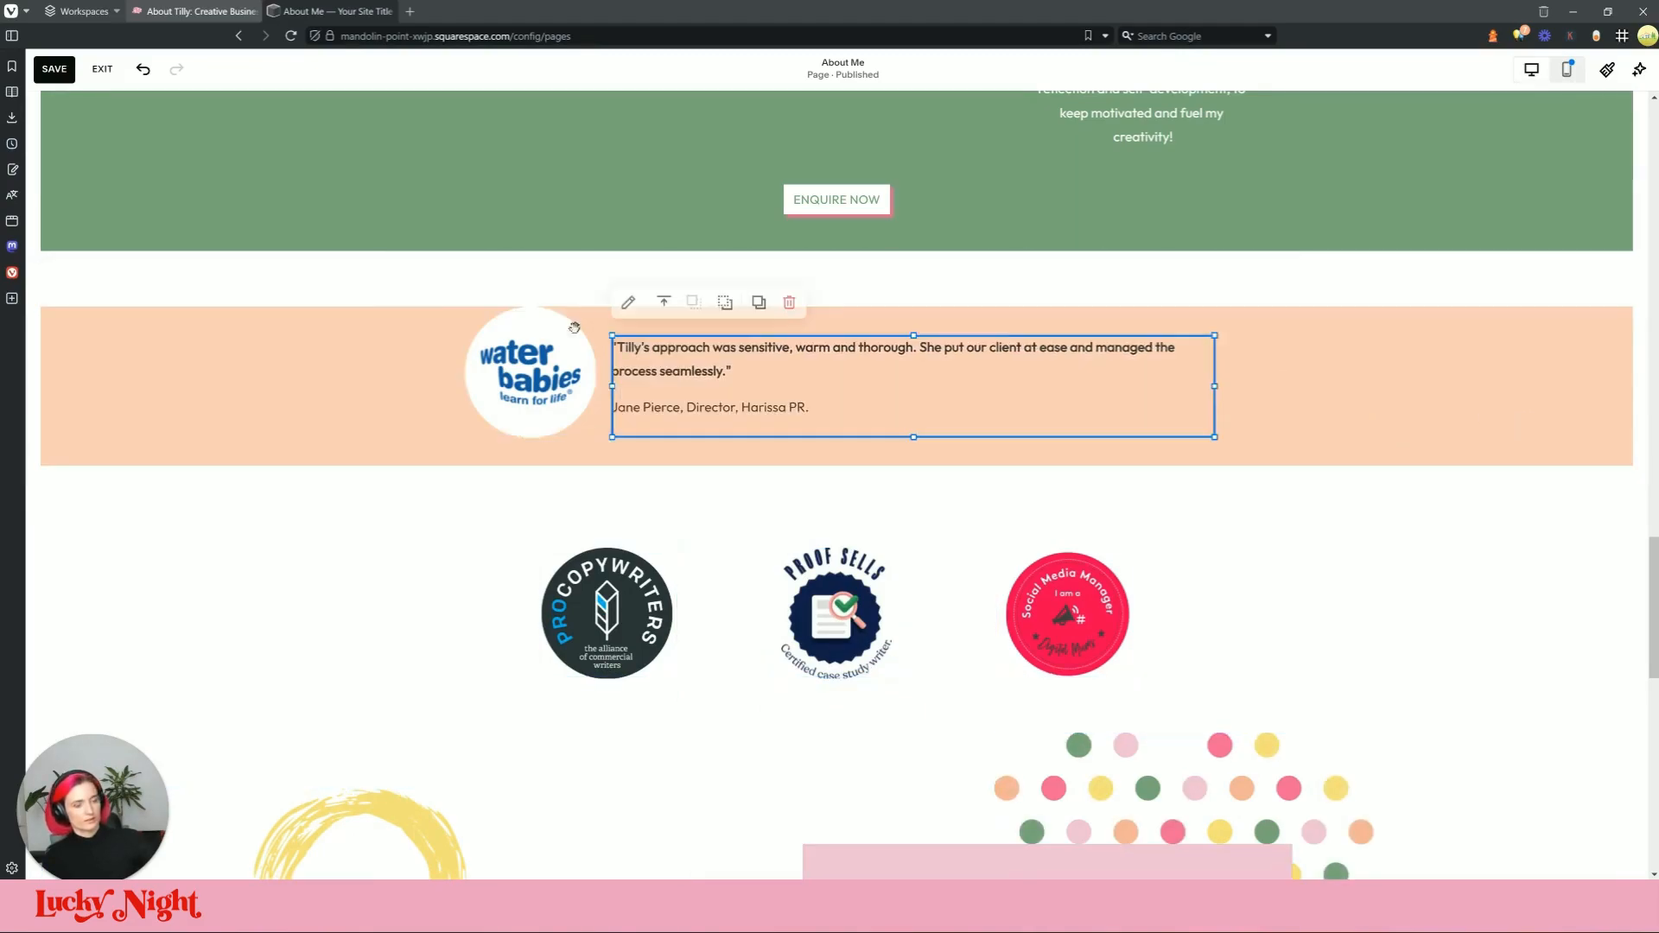
left_click(581, 350)
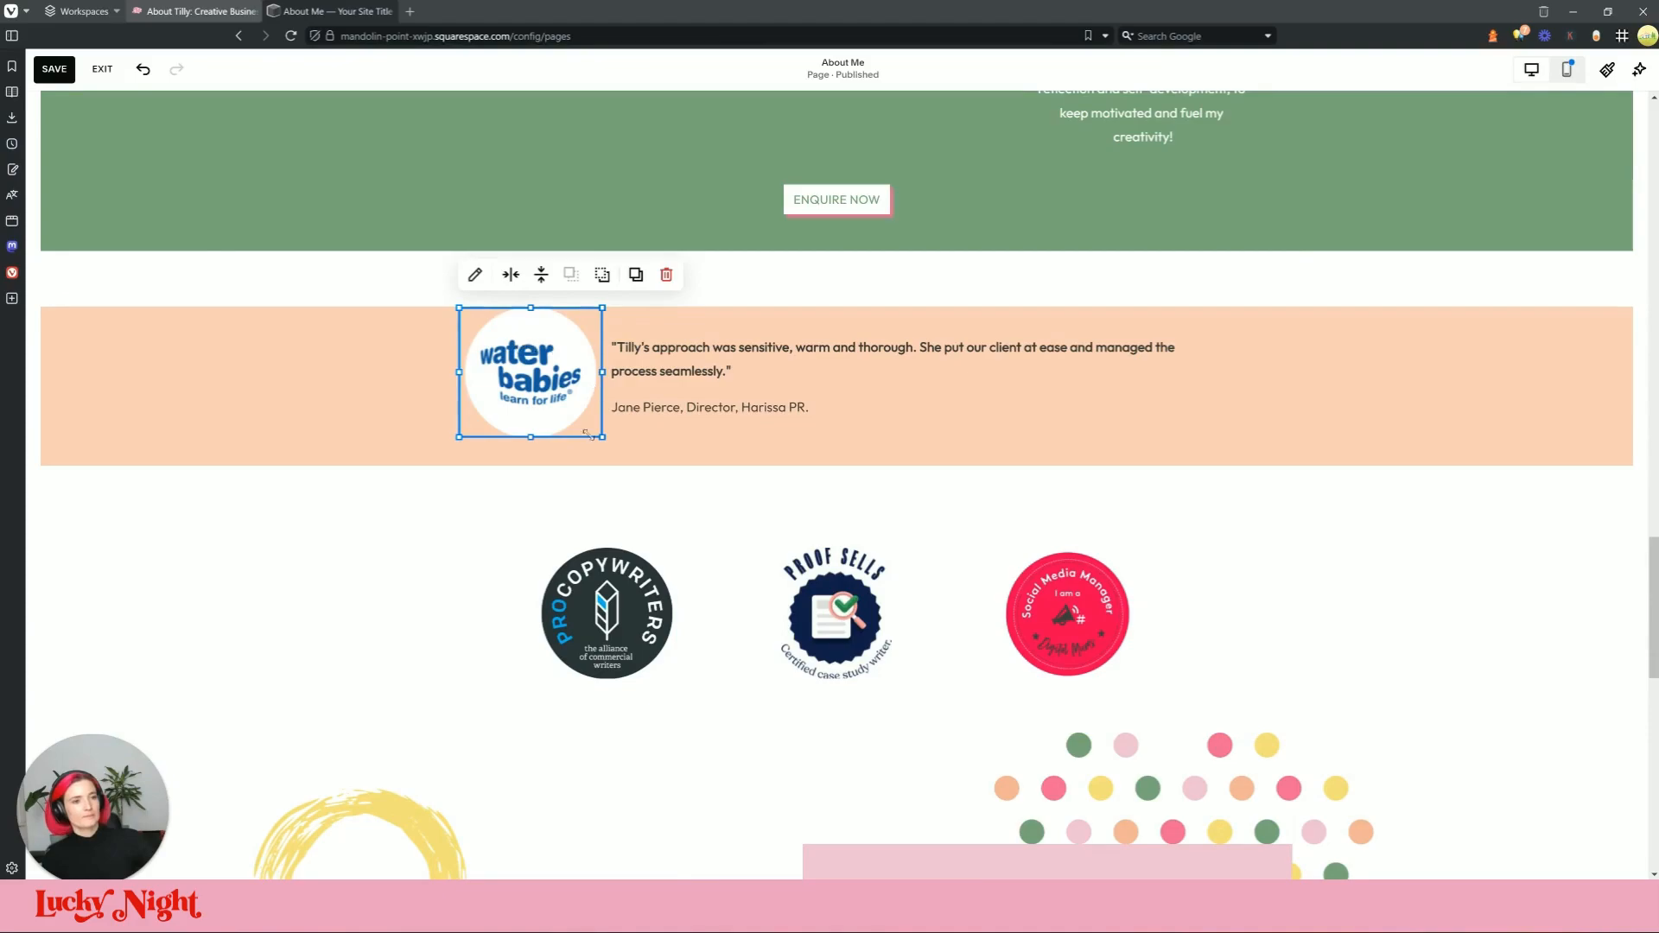
left_click_drag(382, 382, 657, 401)
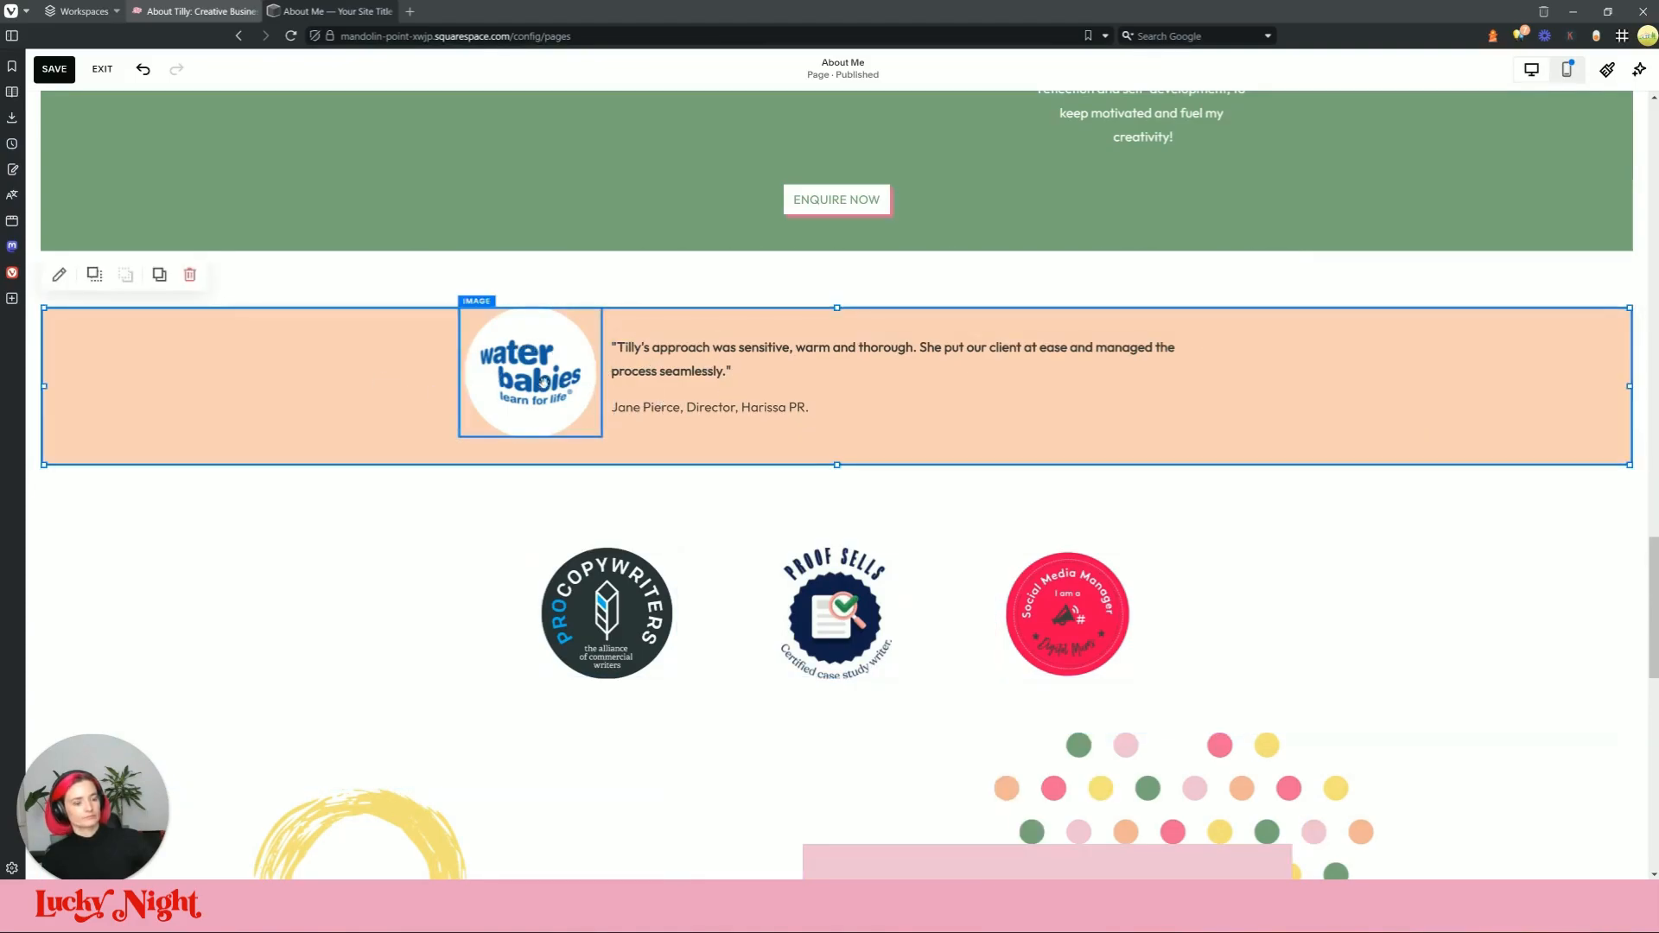
left_click(547, 381)
left_click(473, 276)
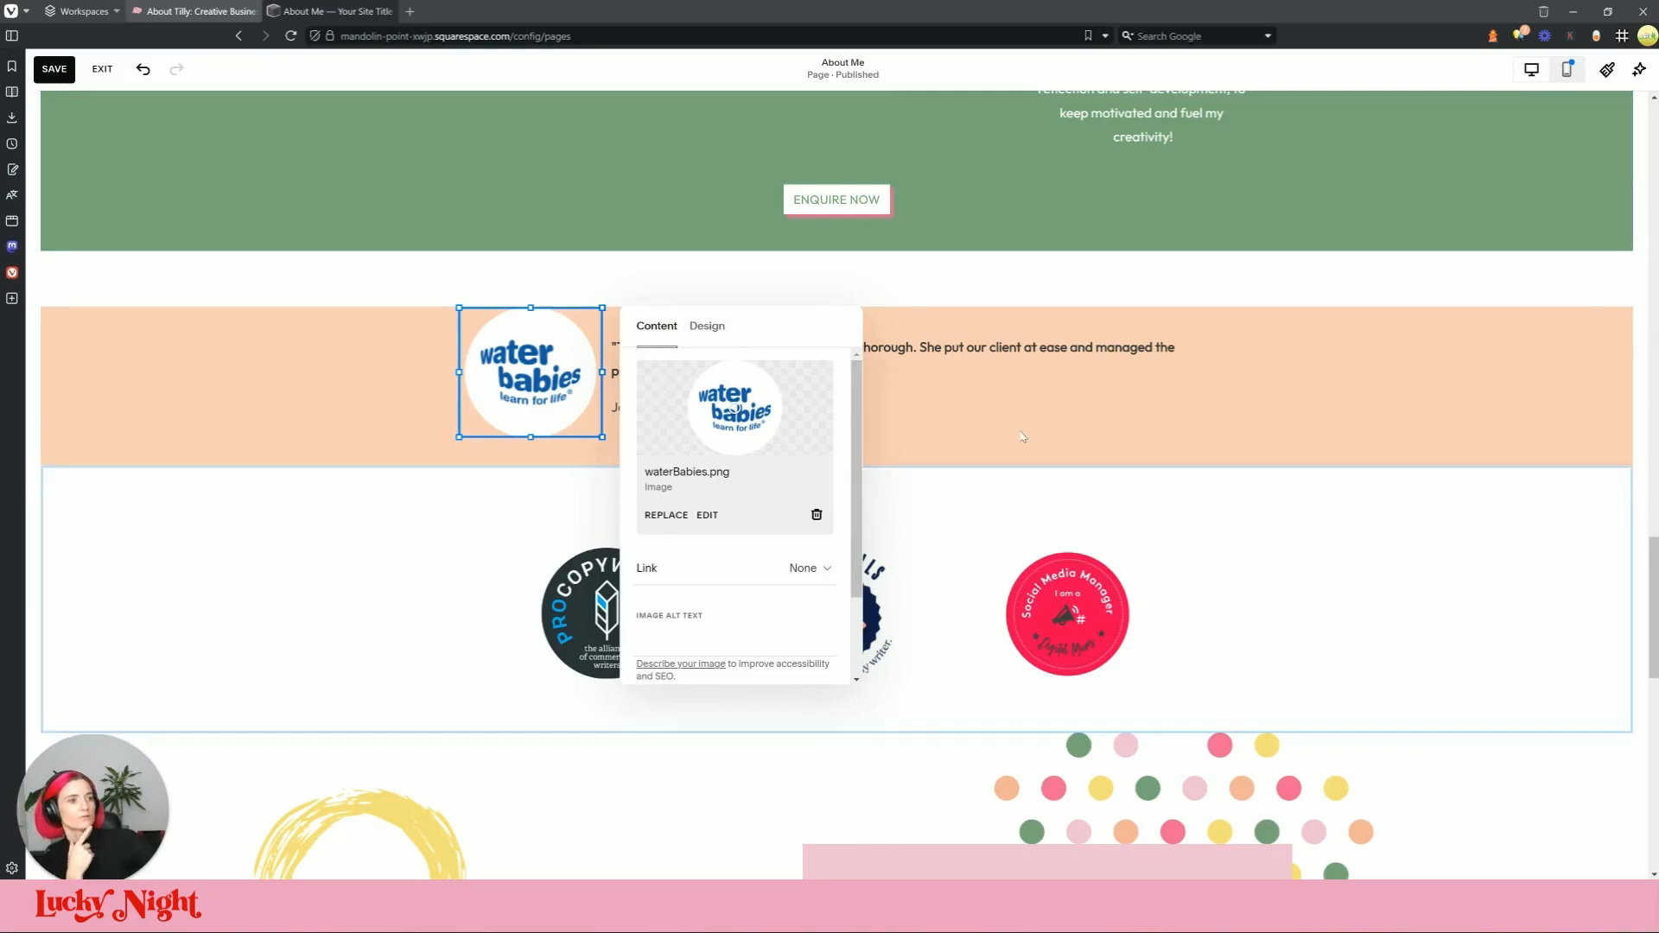
key("Escape")
left_click(373, 10)
left_click(375, 9)
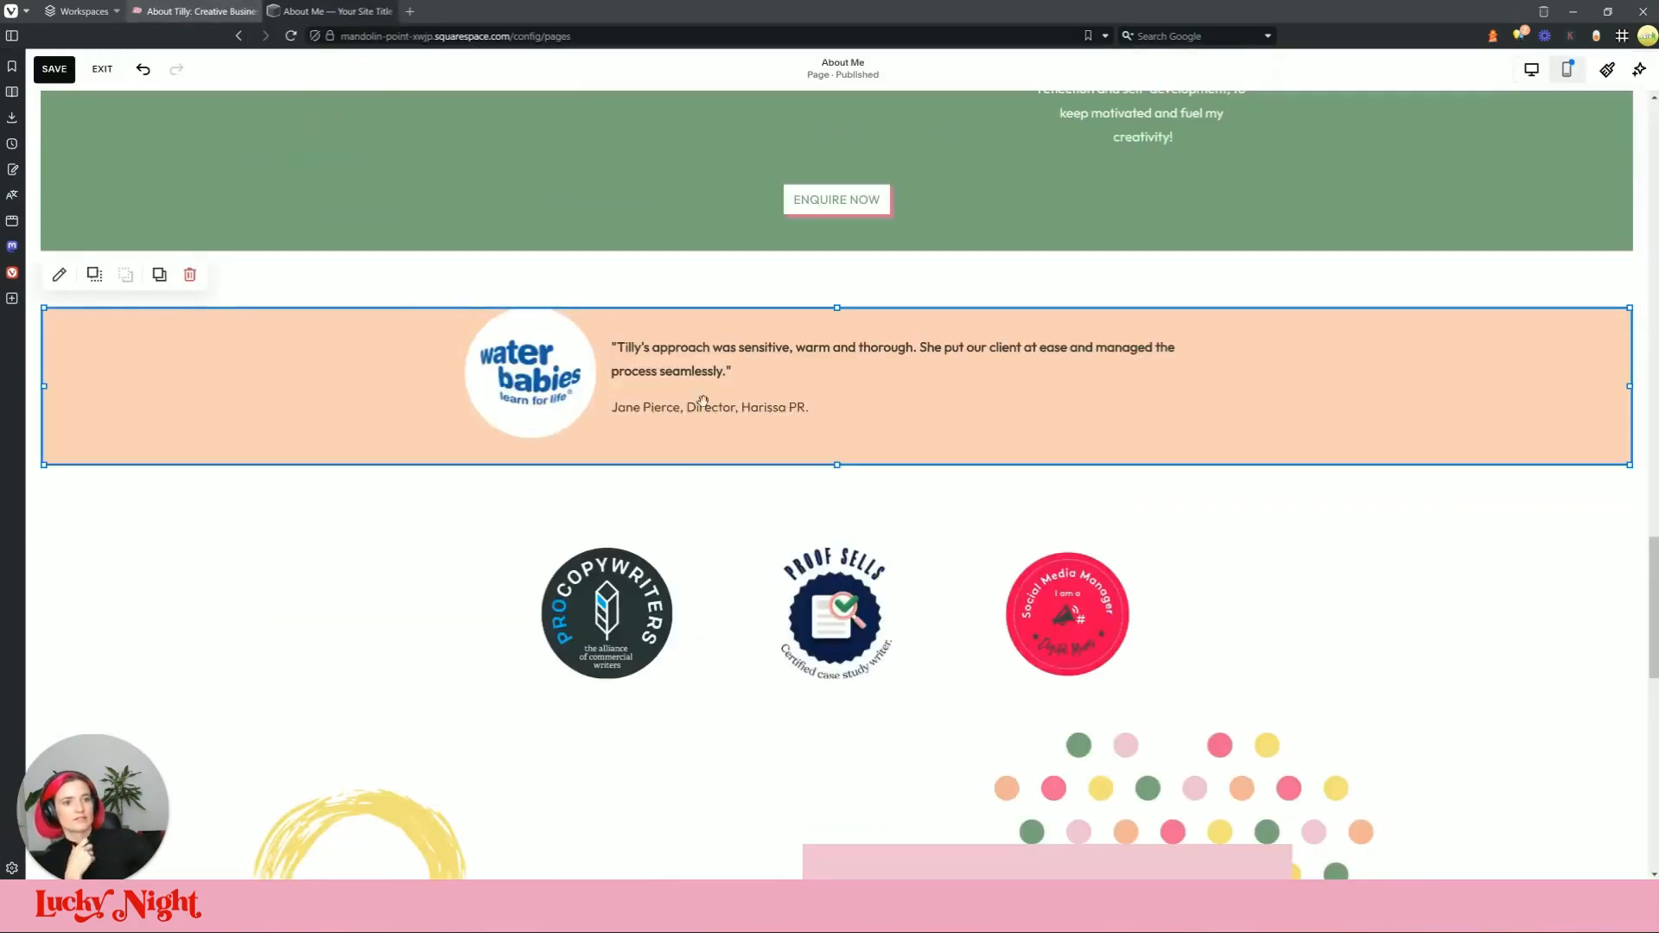
Step: Try replacing the Water Babies logo with an uploaded contact3 image file
left_click(512, 339)
left_click(467, 274)
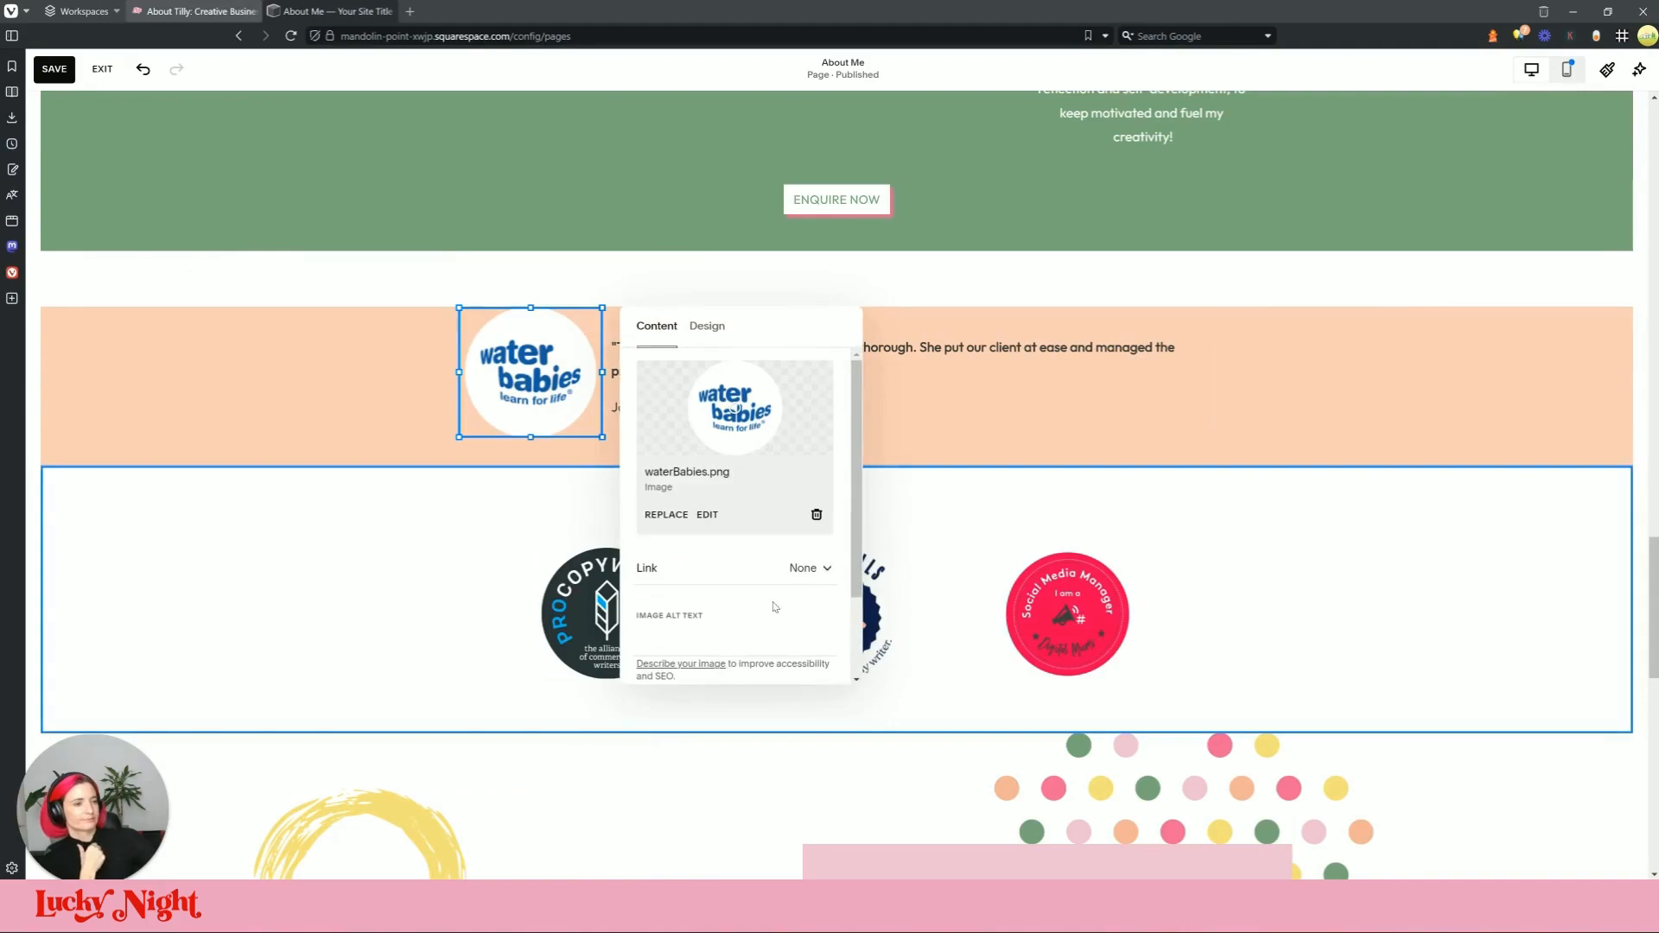
left_click(746, 487)
left_click(691, 552)
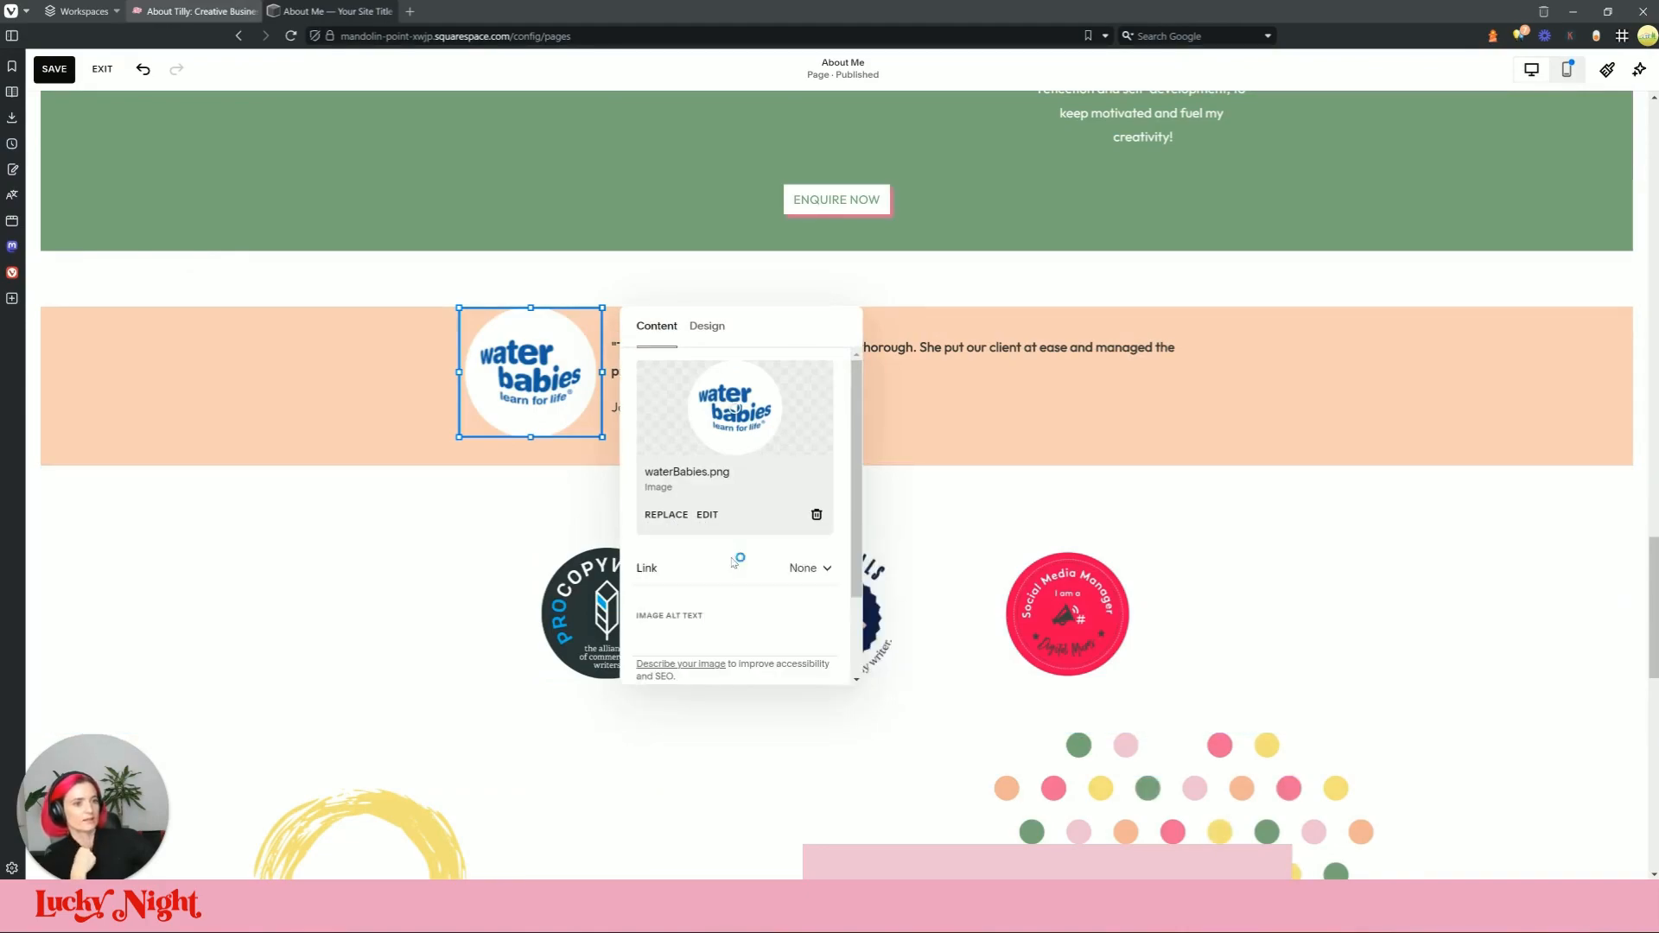
double_click(722, 82)
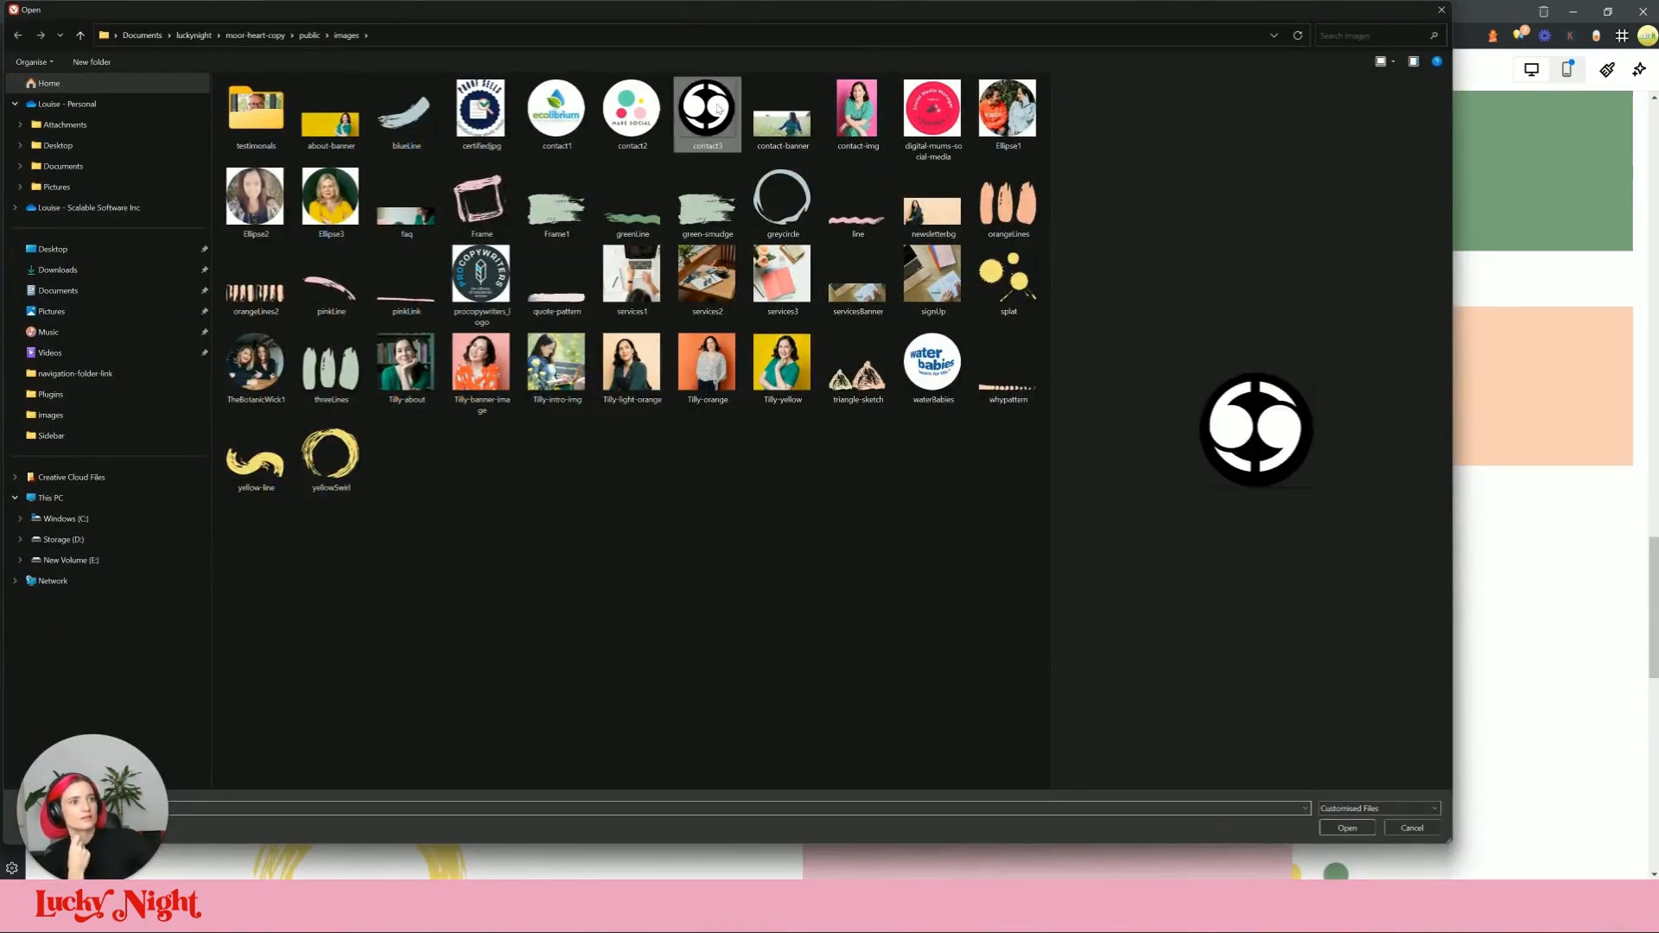
left_click_drag(560, 422, 552, 420)
left_click(862, 465)
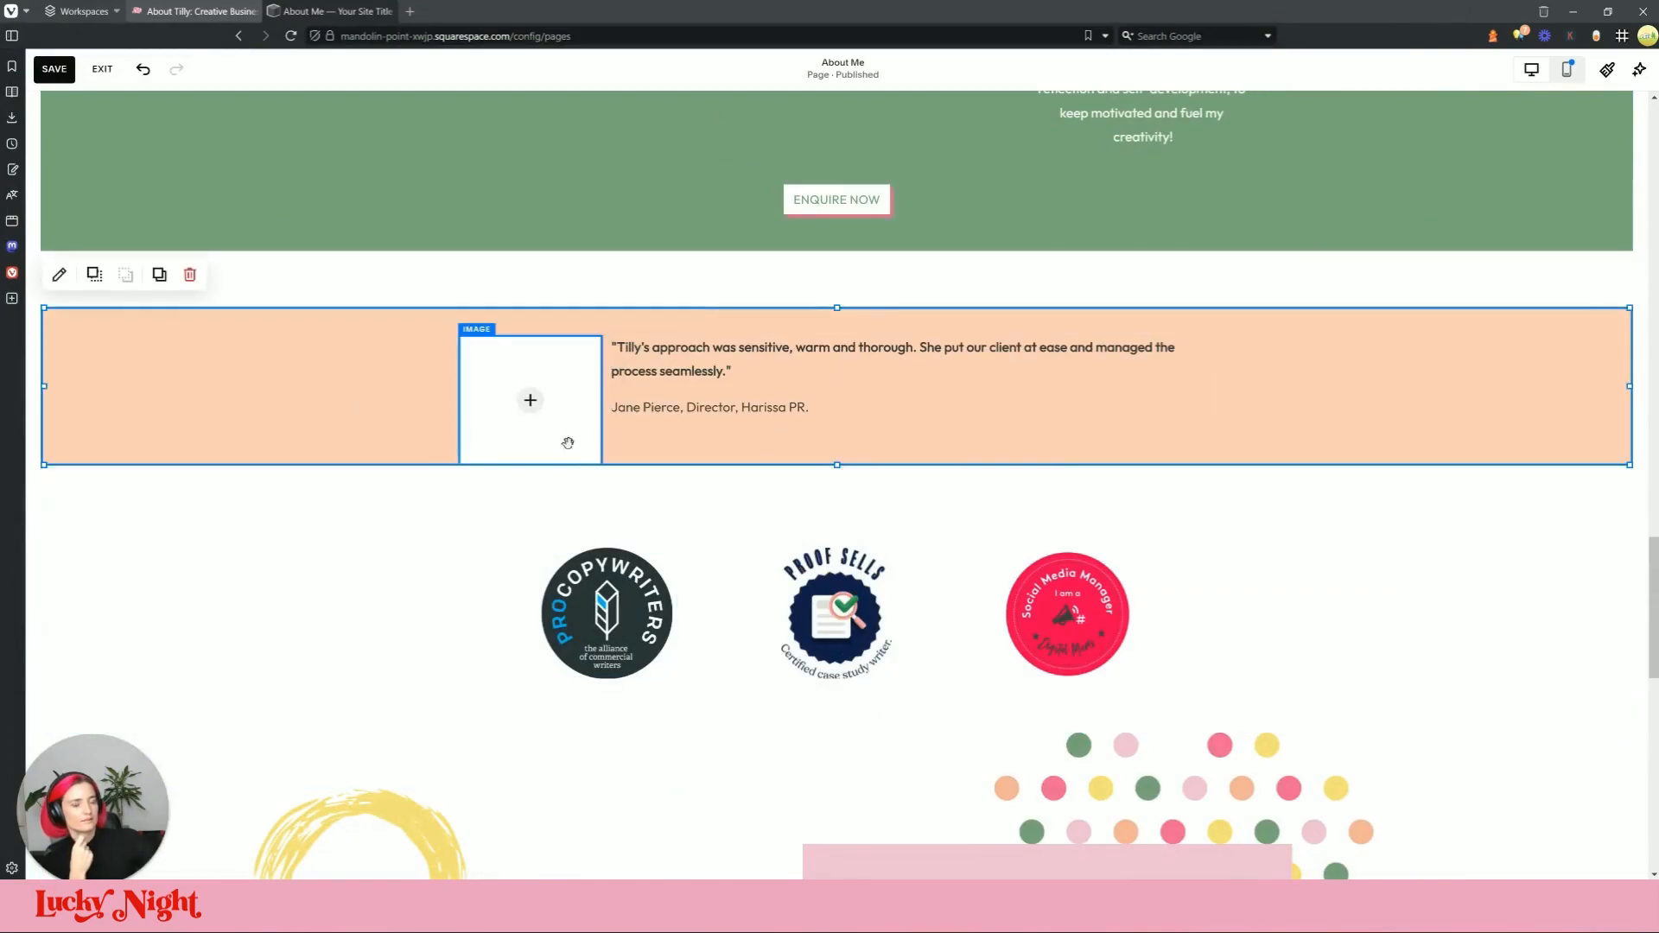
left_click(242, 10)
left_click(324, 14)
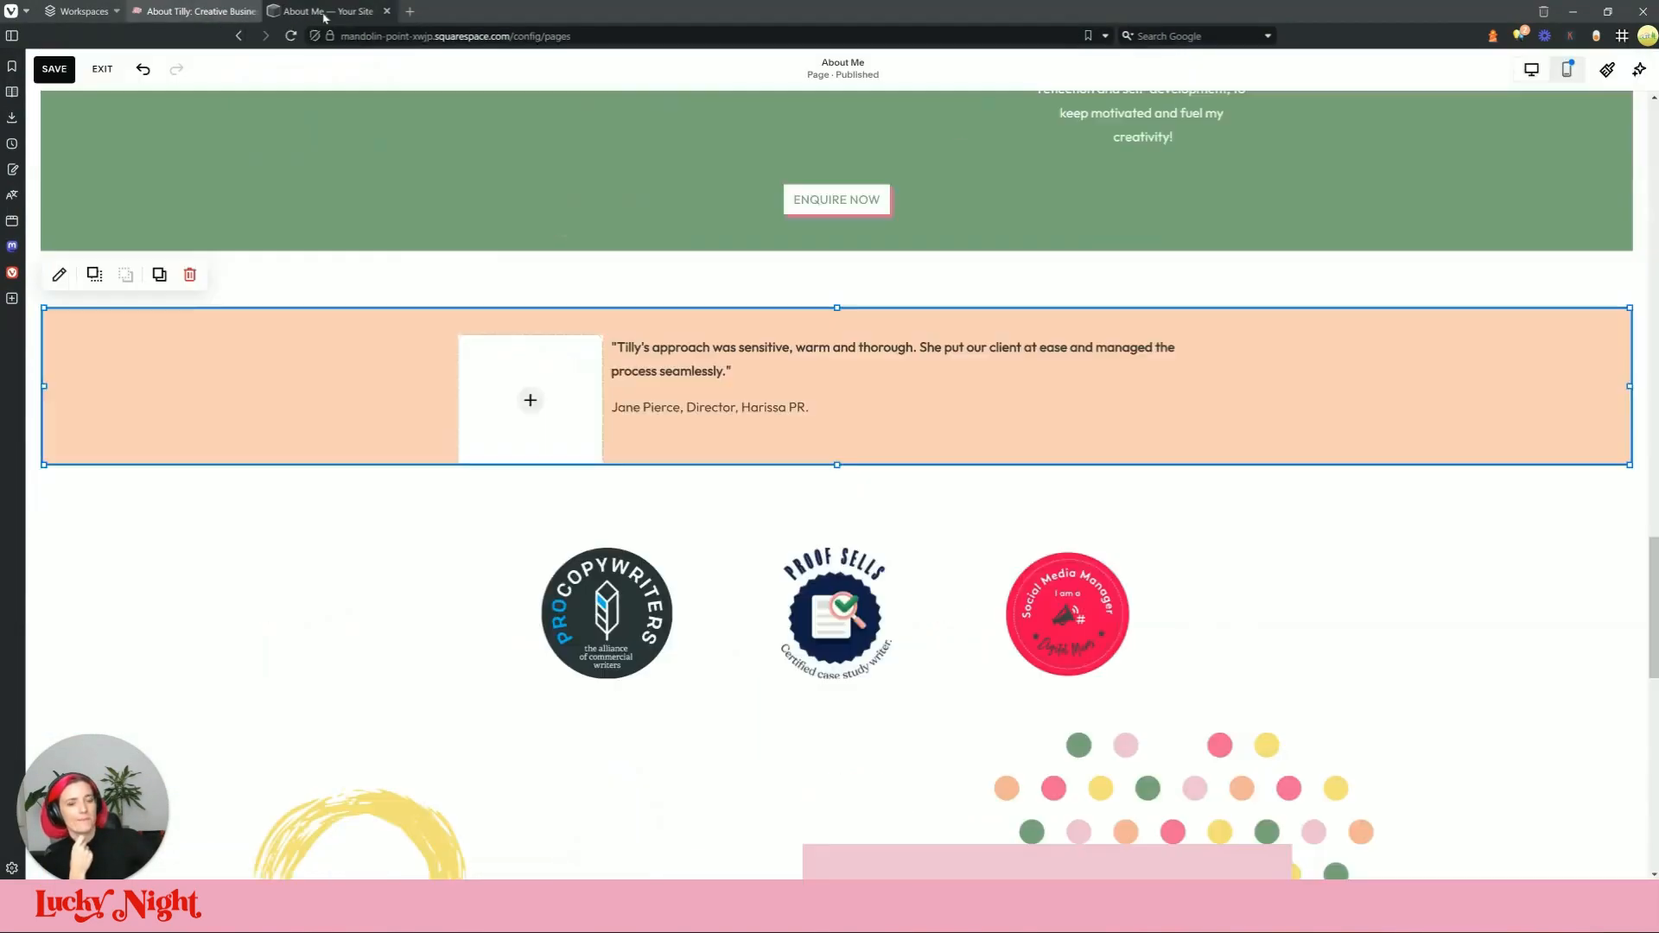
Step: Add contact3.png from the image library to the empty image block and shrink it slightly
left_click(533, 384)
left_click(530, 401)
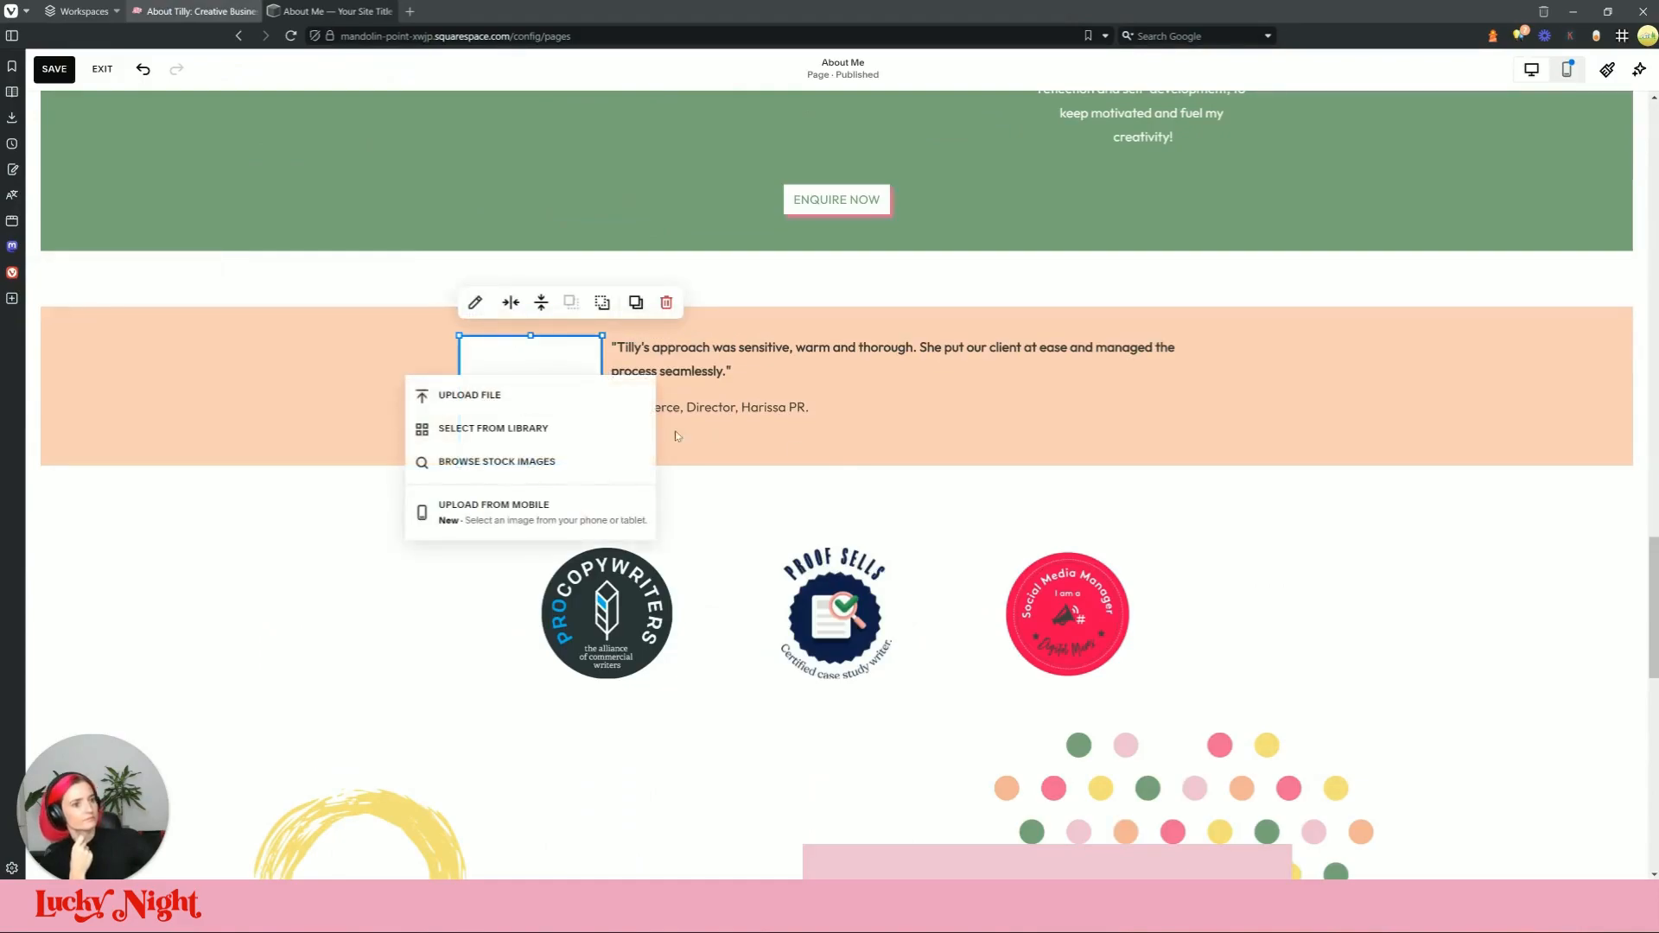
left_click(536, 426)
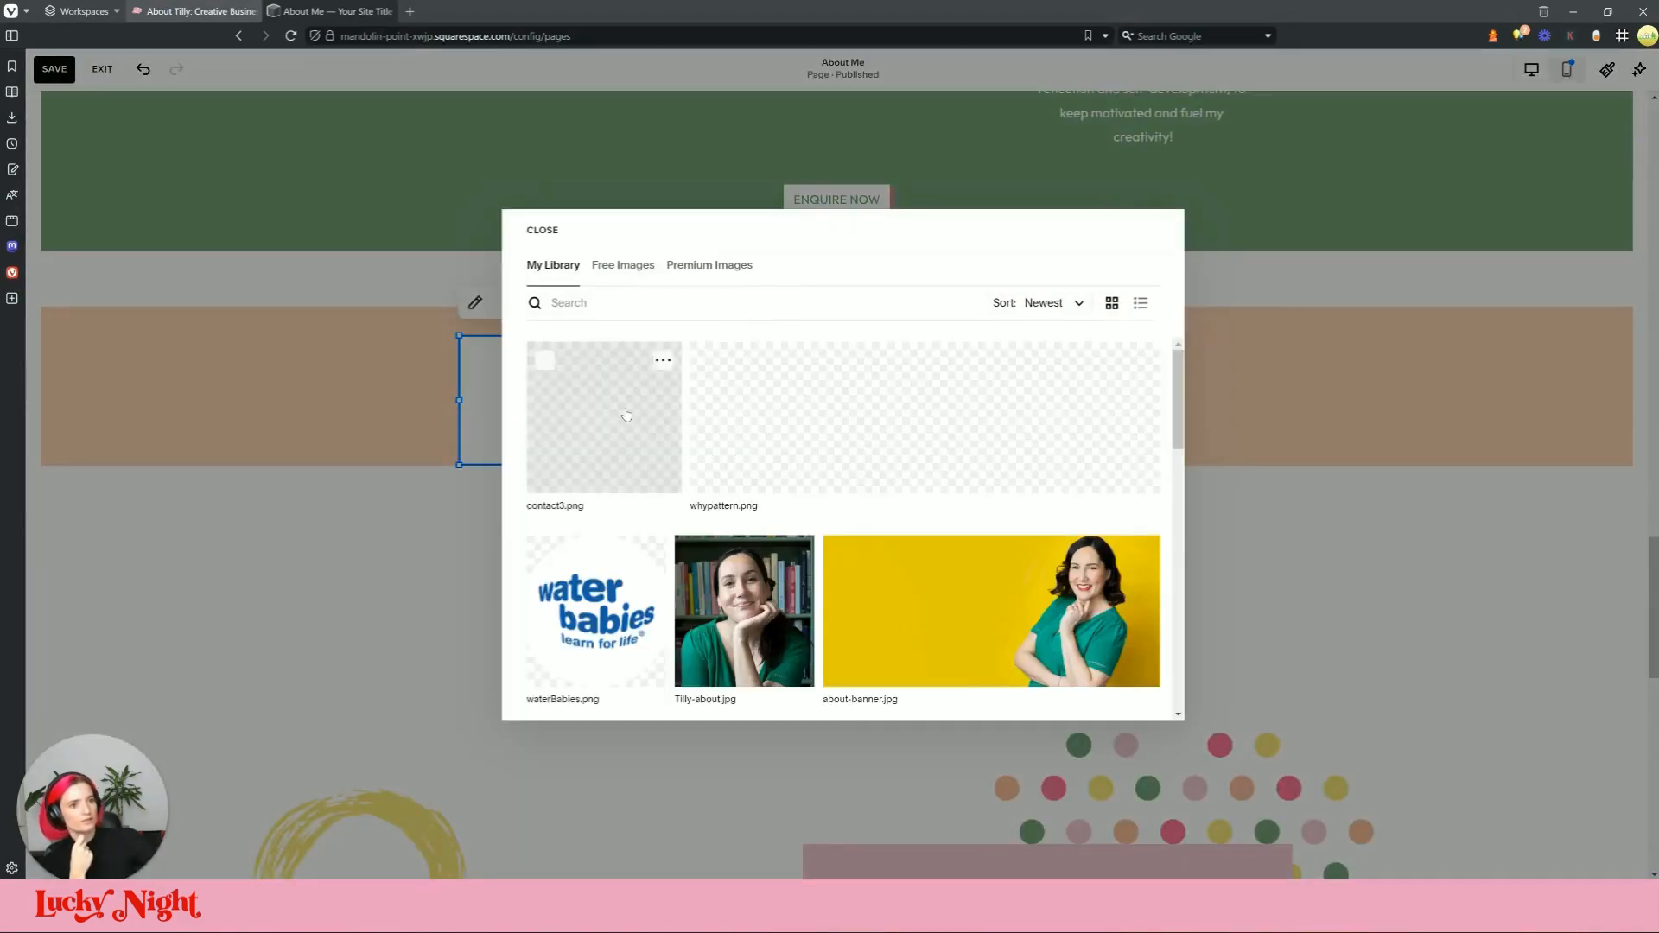
left_click(625, 415)
left_click(1136, 695)
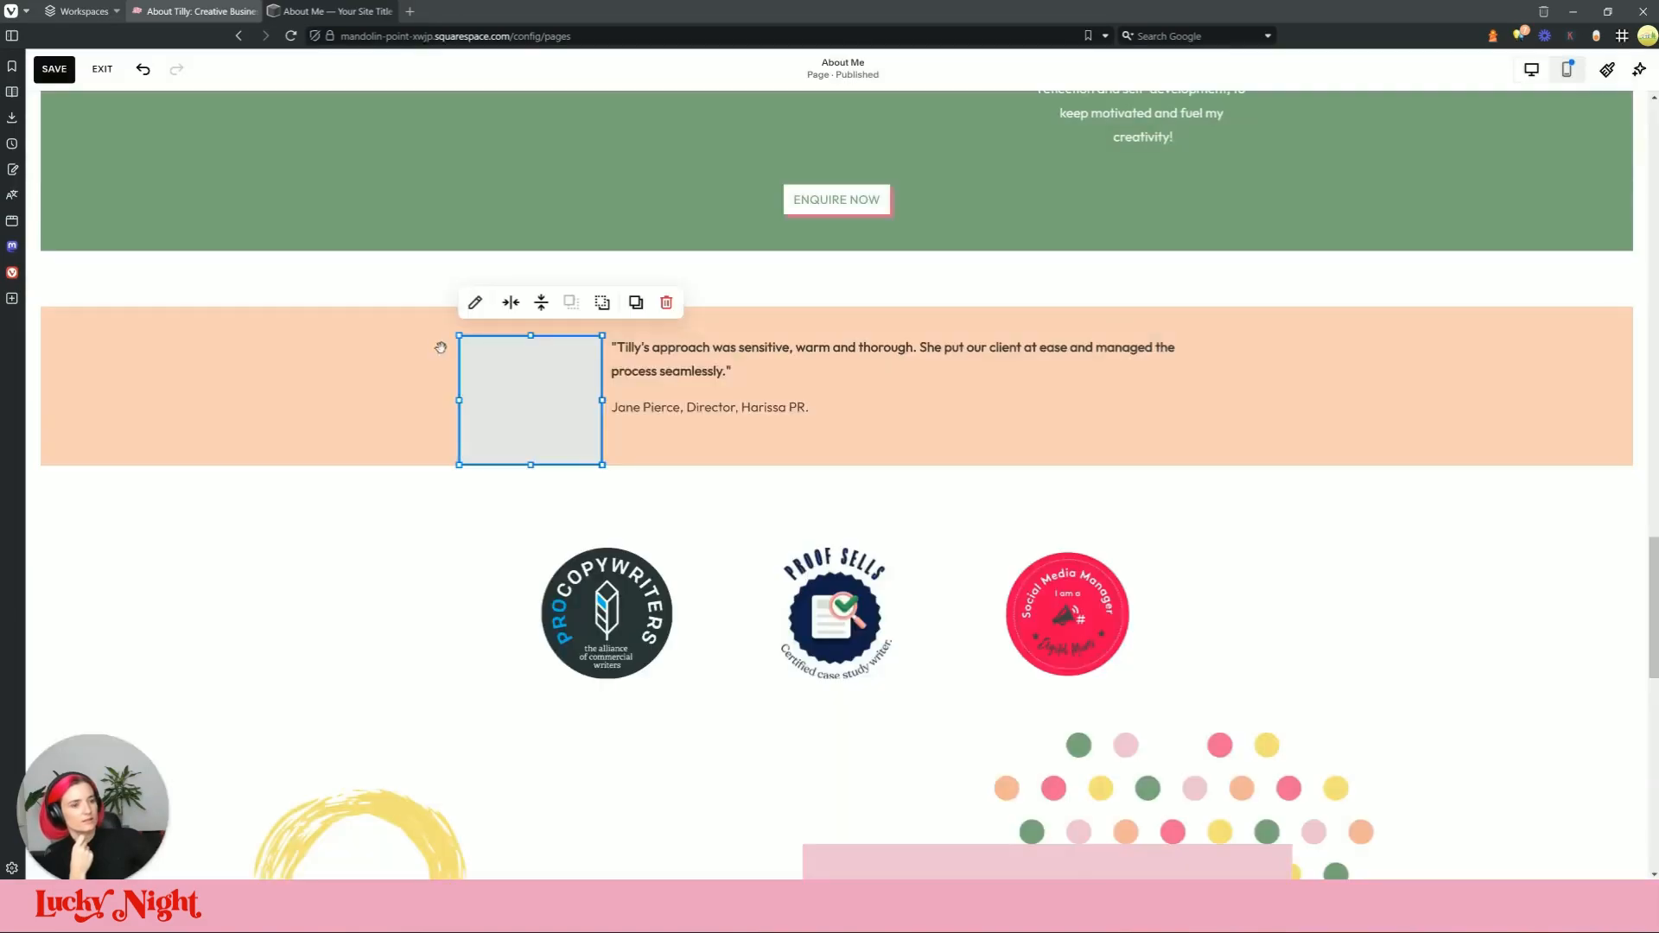
left_click_drag(603, 465, 598, 417)
left_click(1233, 389)
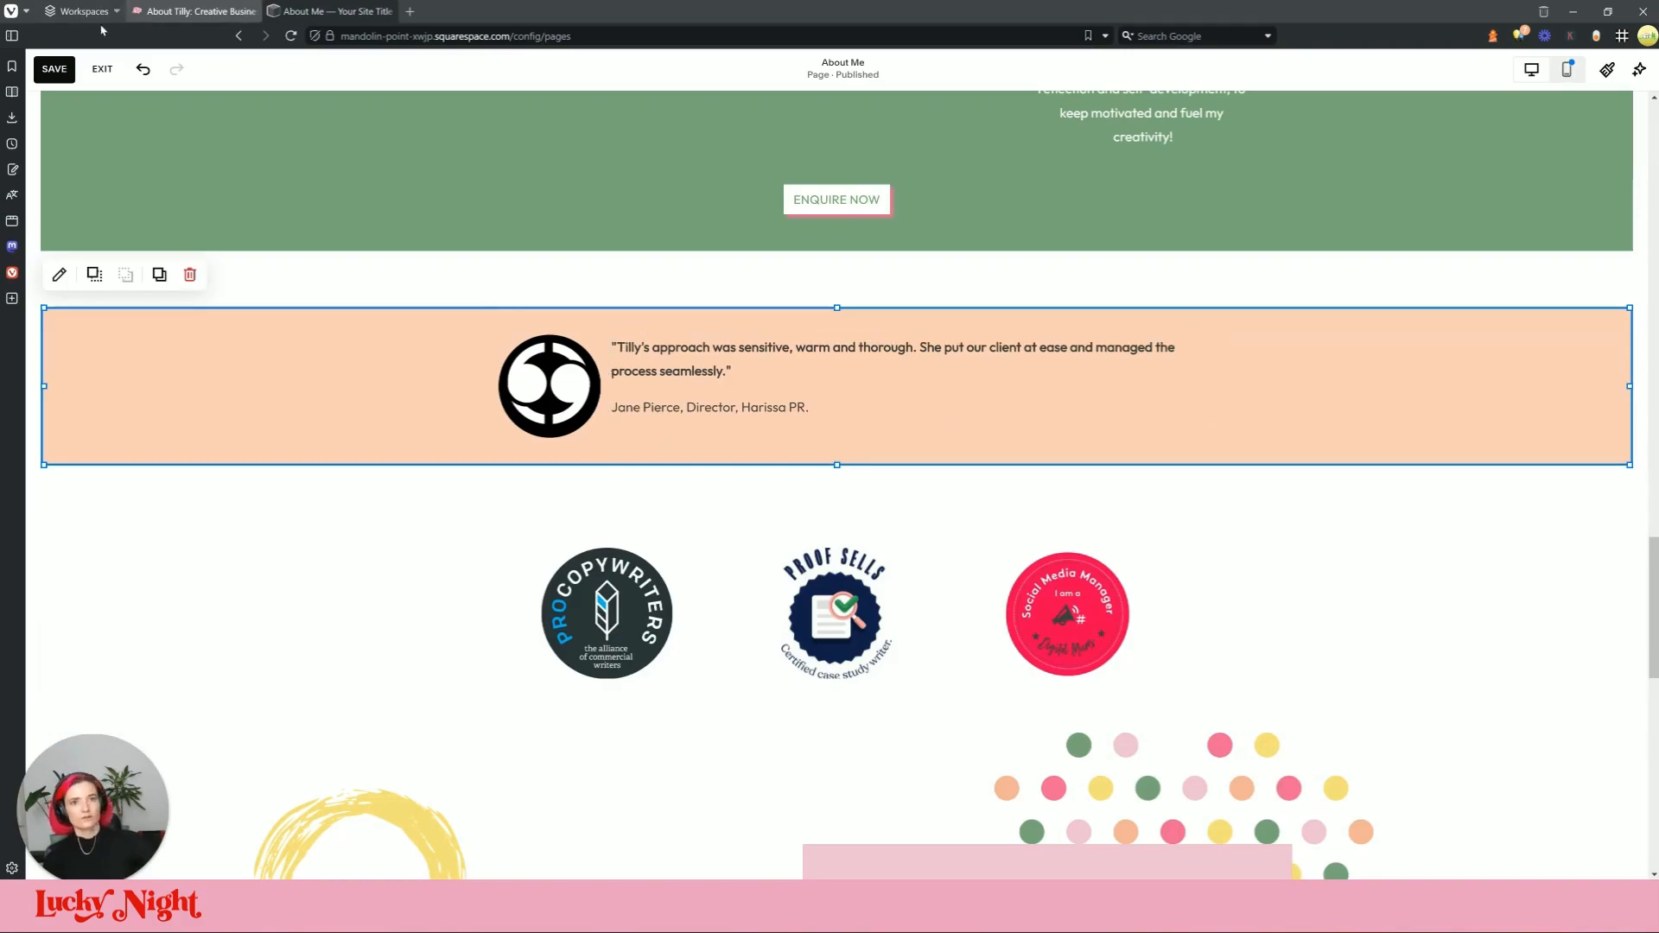
Step: Inspect the live hearts pattern, selecting the css-z7agsj div and then its svg child
left_click(192, 17)
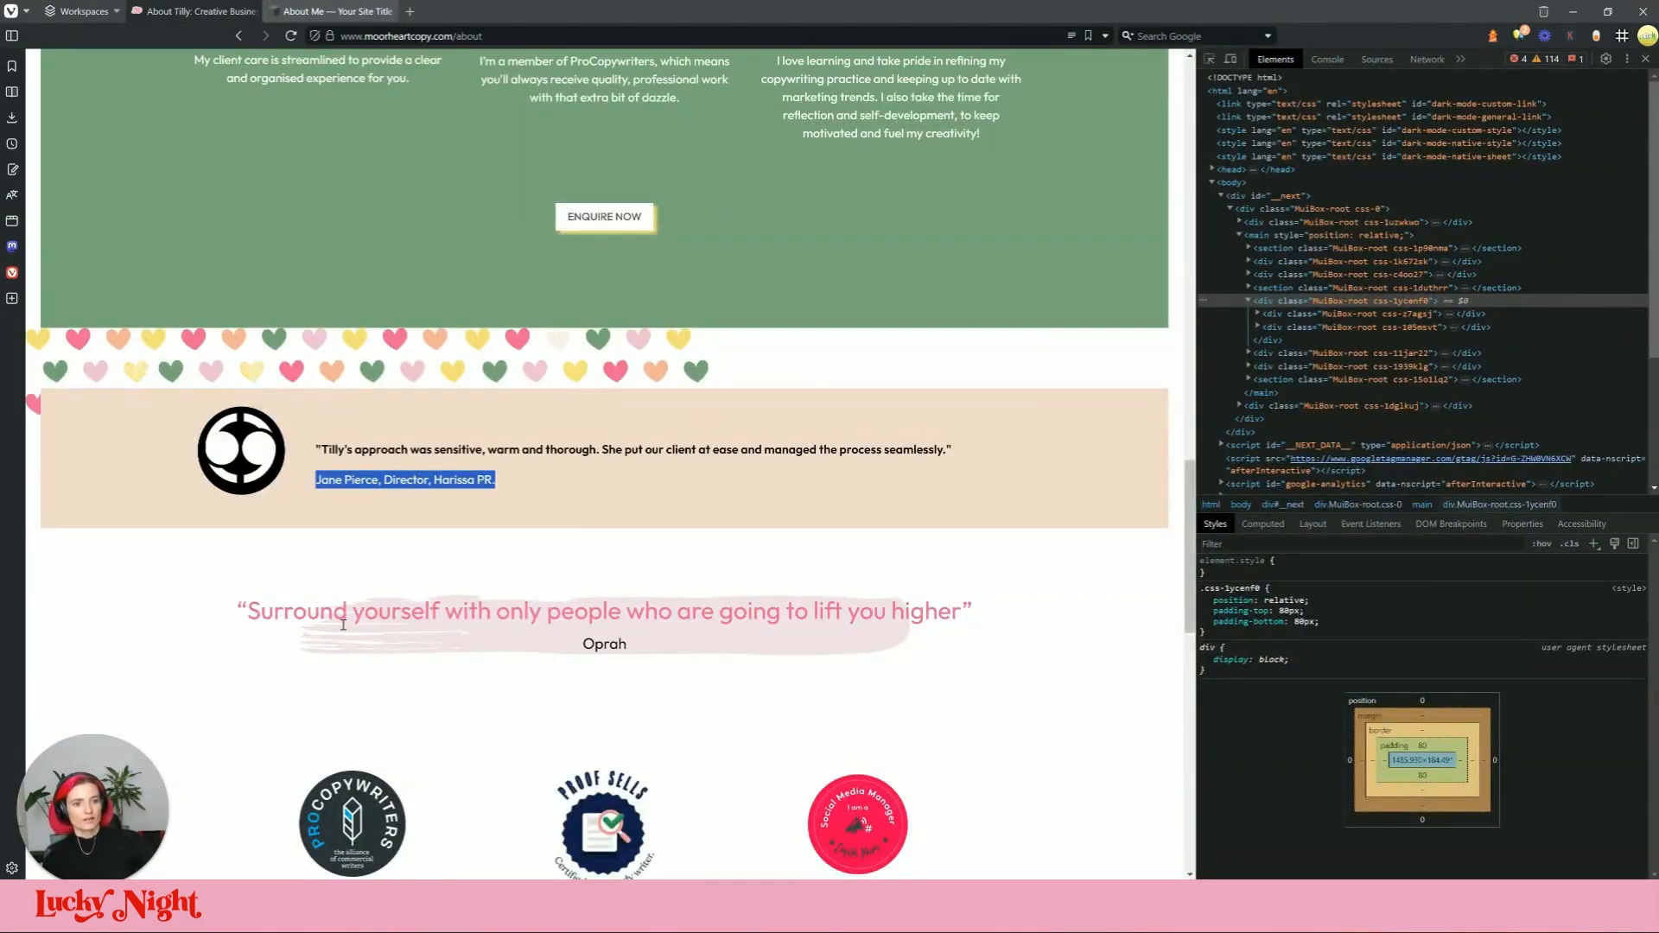
left_click(341, 12)
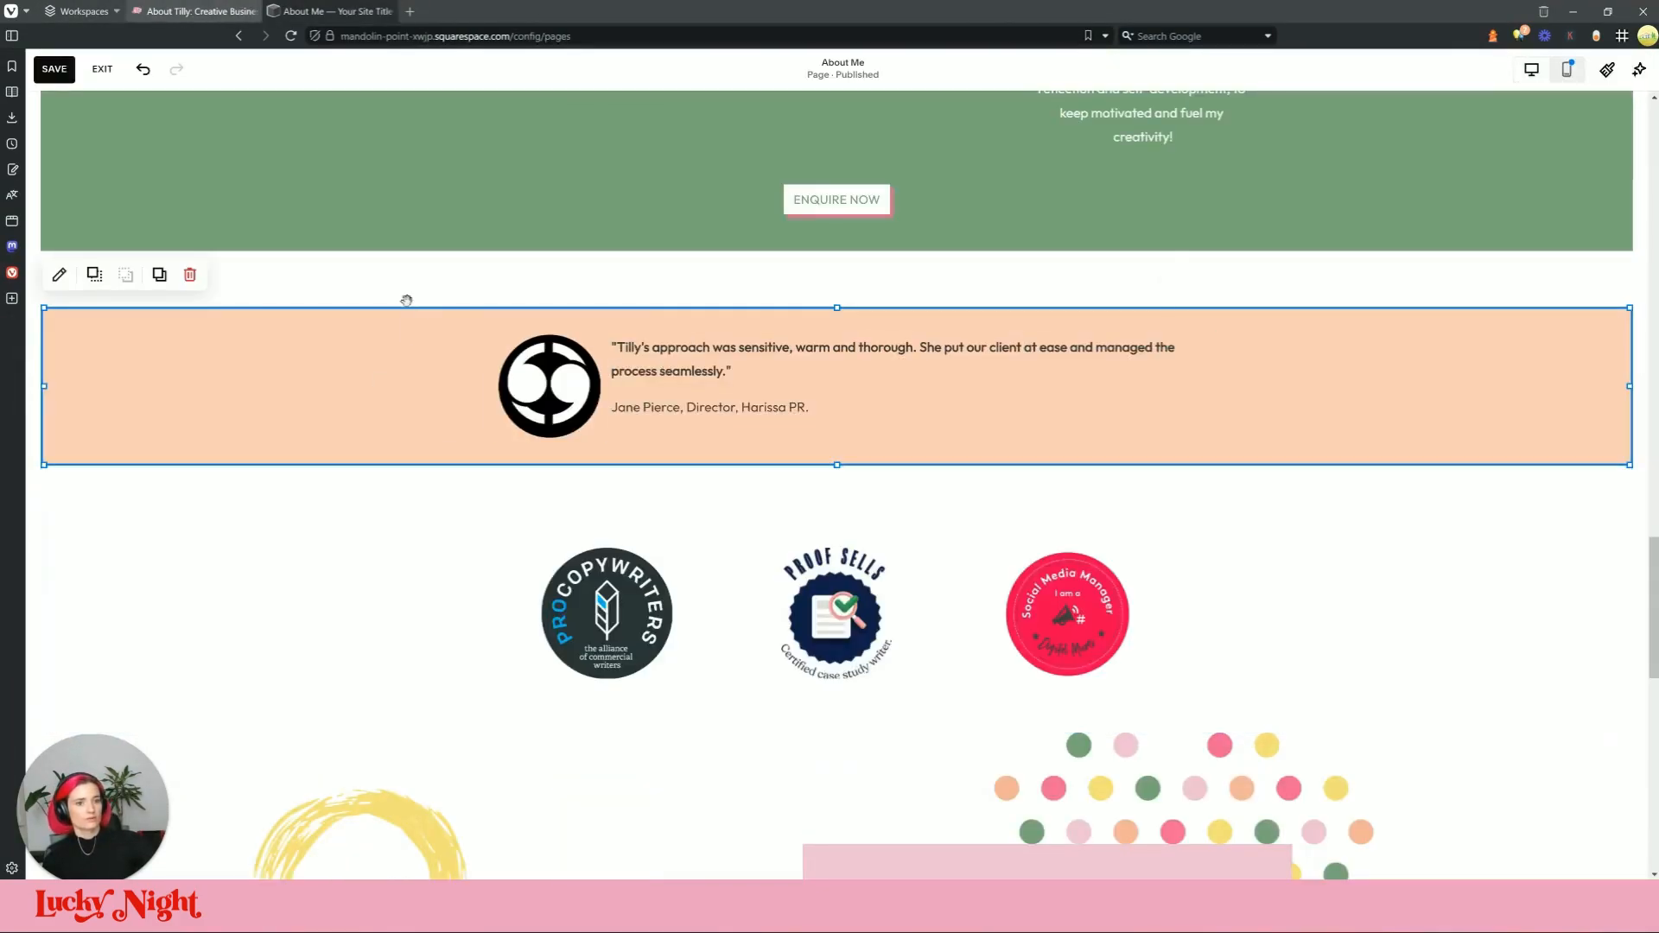
left_click(192, 11)
key("ctrl+shift+c")
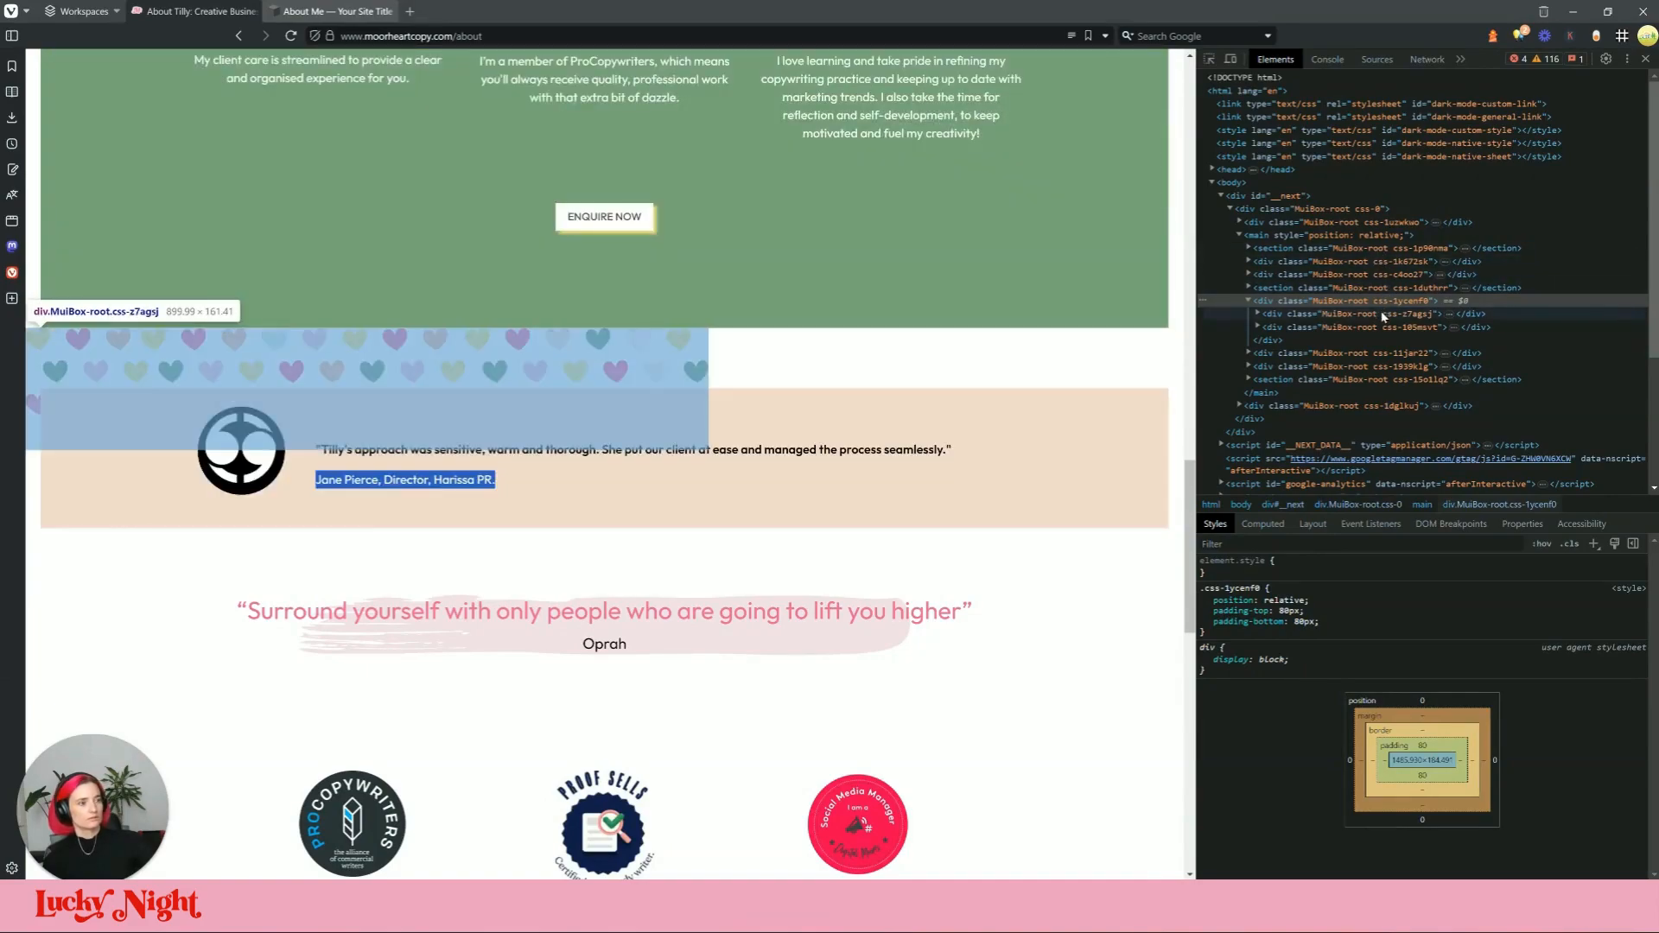
left_click(1383, 316)
key("Right")
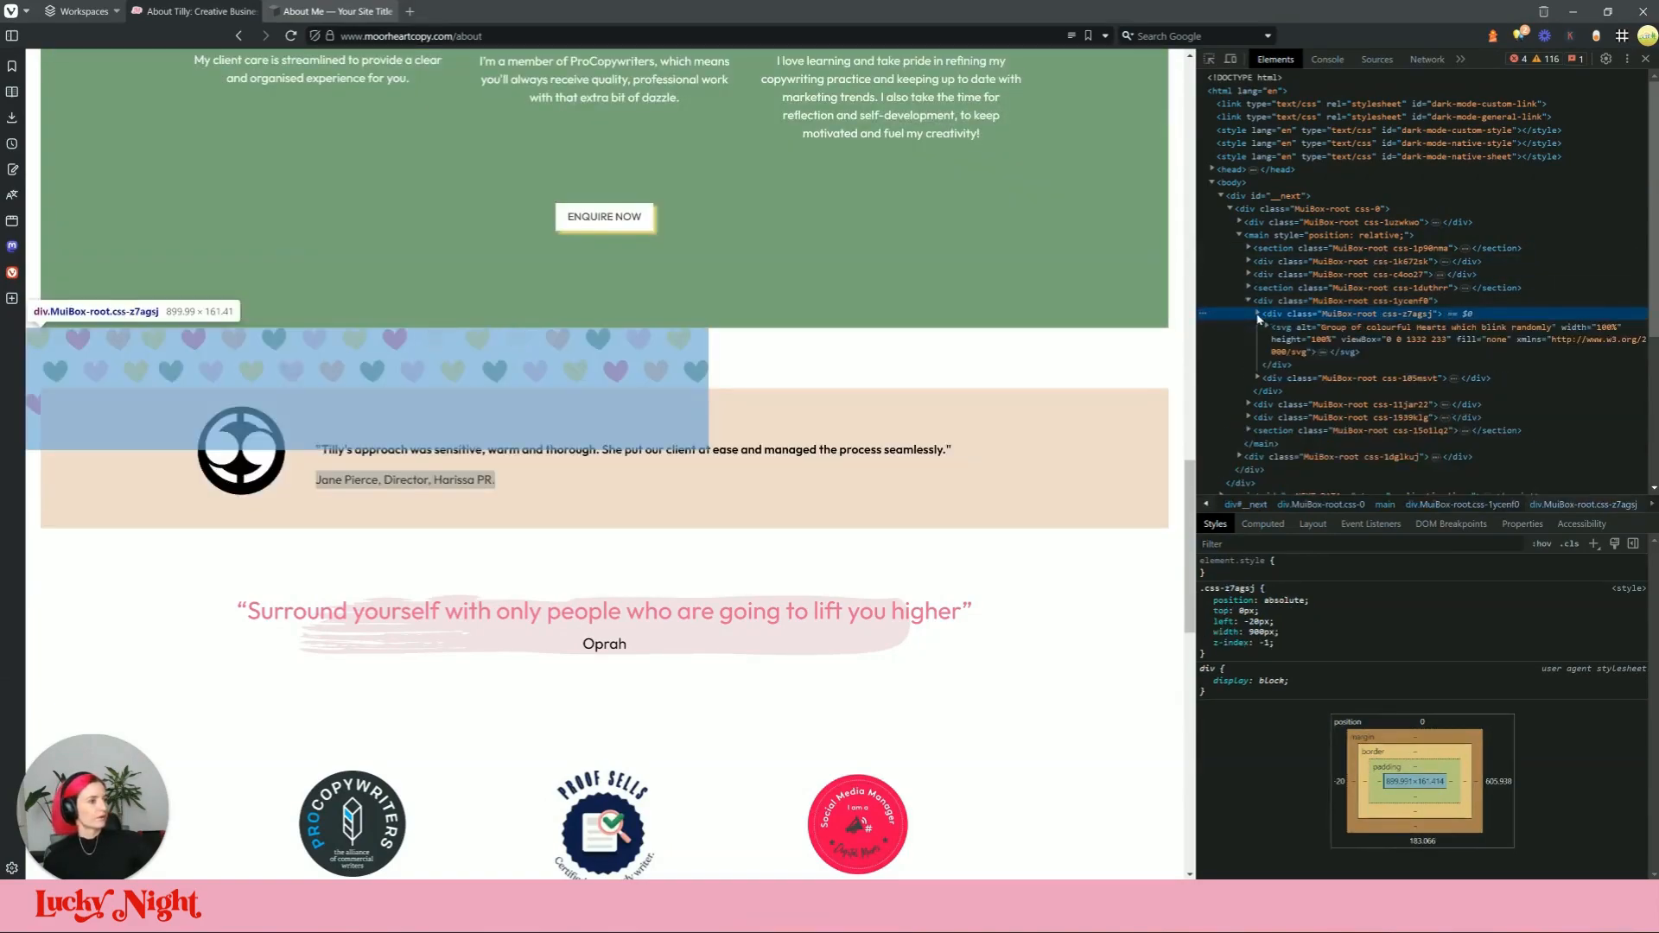
left_click(1436, 328)
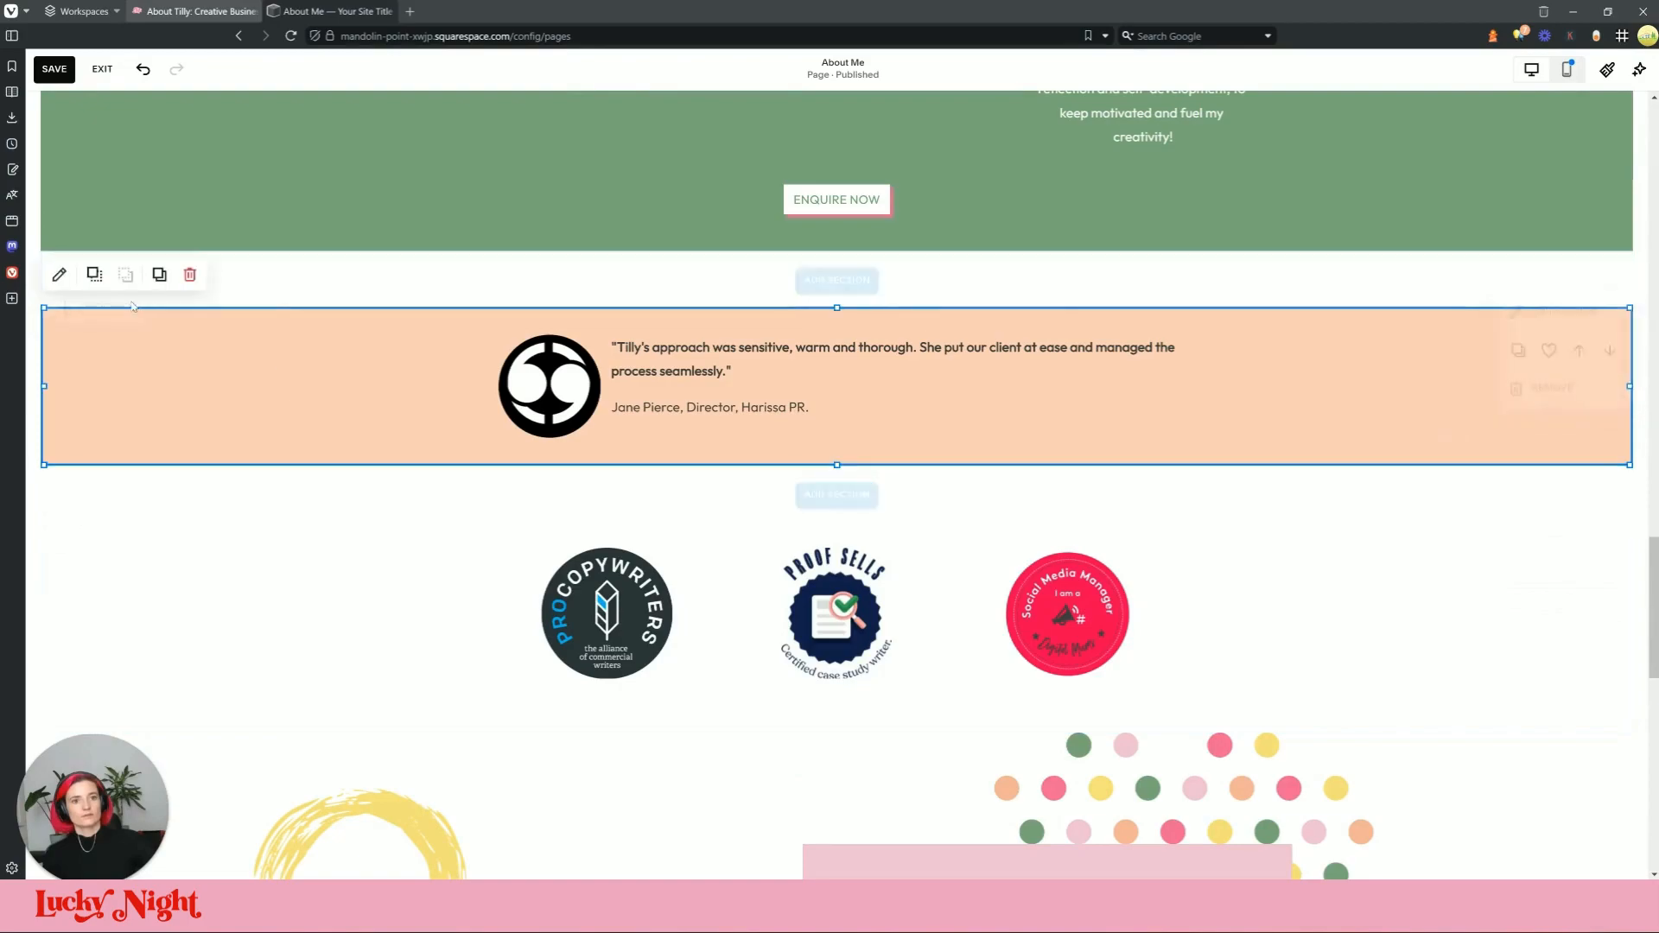
Step: Add a Code block and replace its Hello, World! placeholder with the hearts SVG markup
left_click(100, 317)
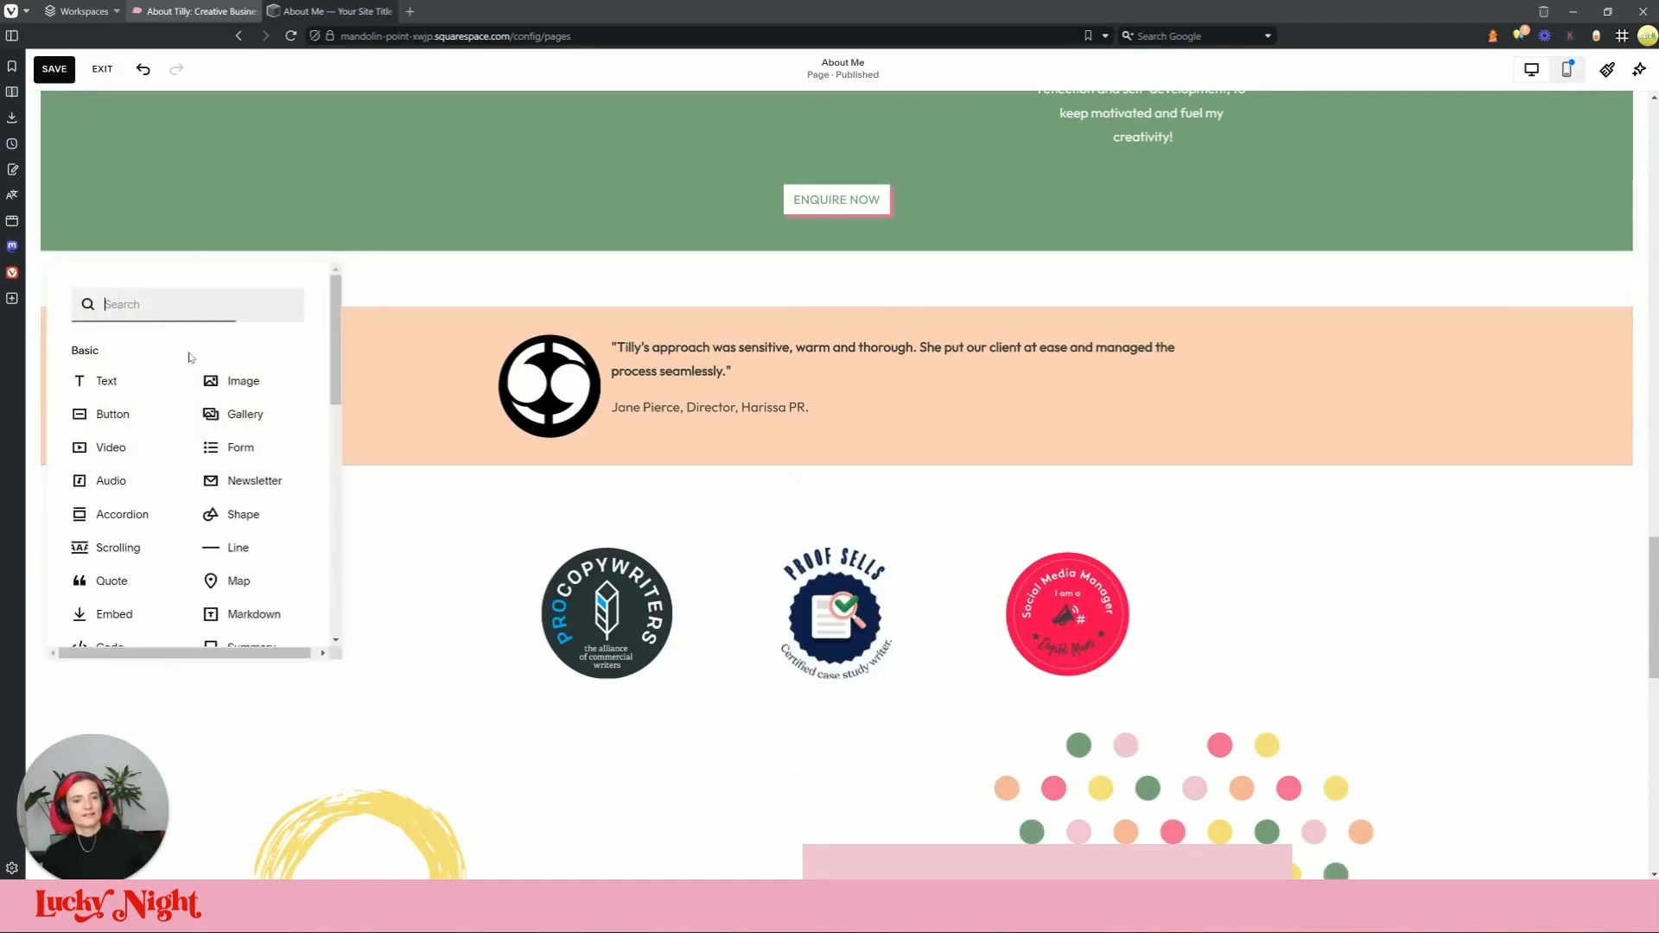
type("code")
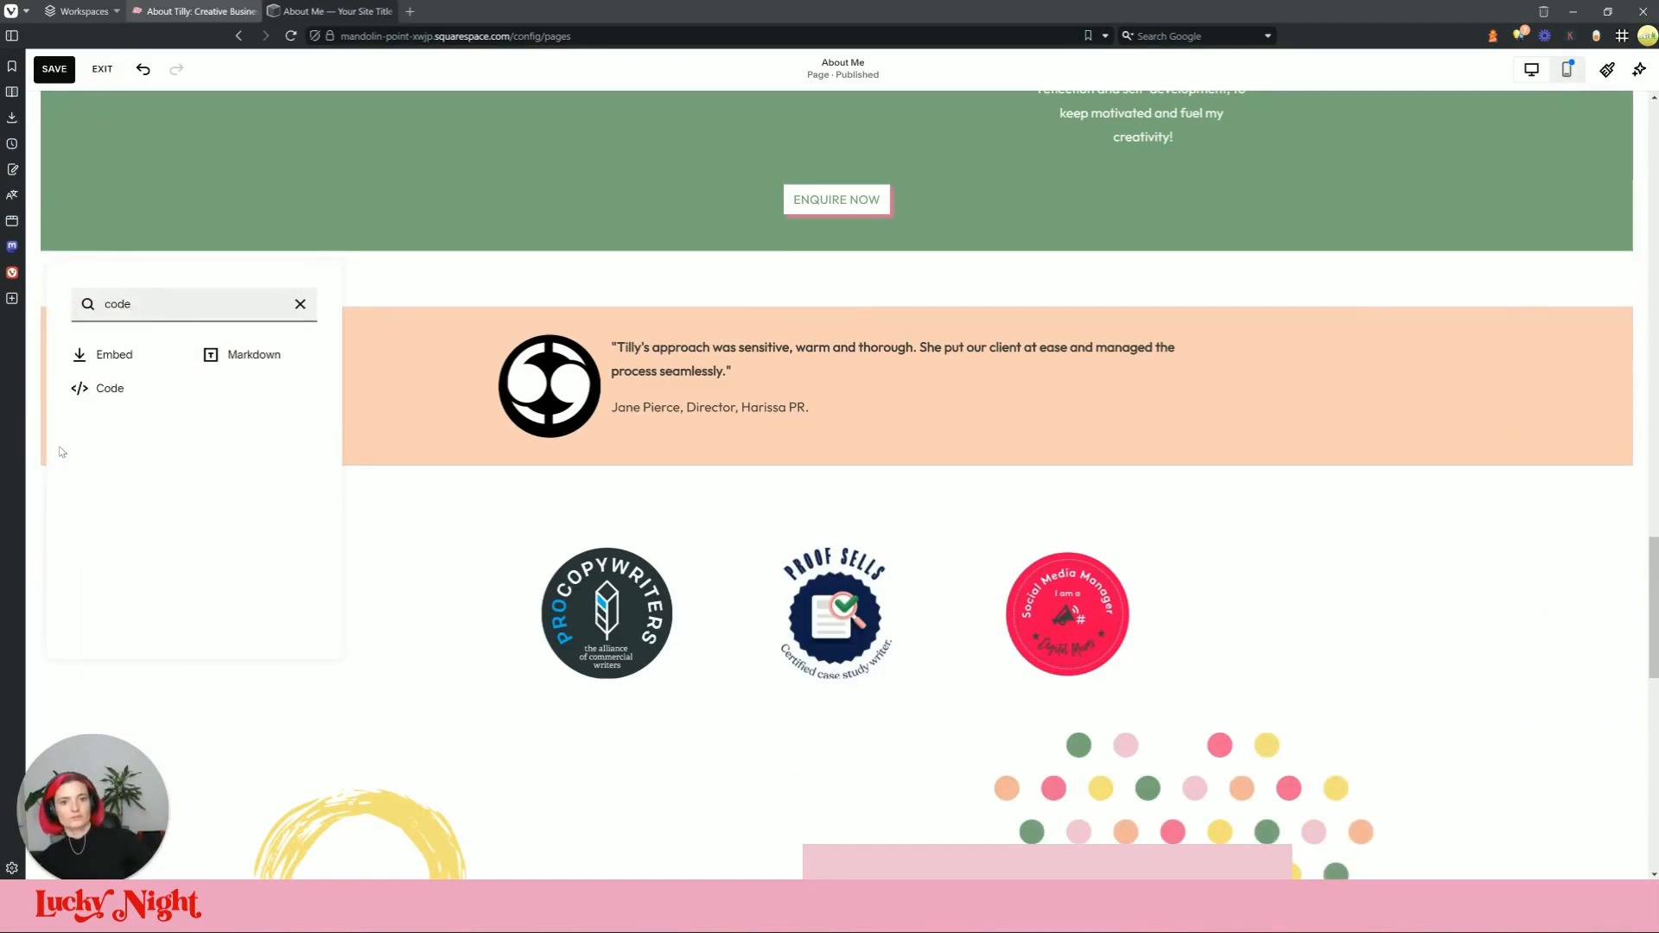
left_click(112, 391)
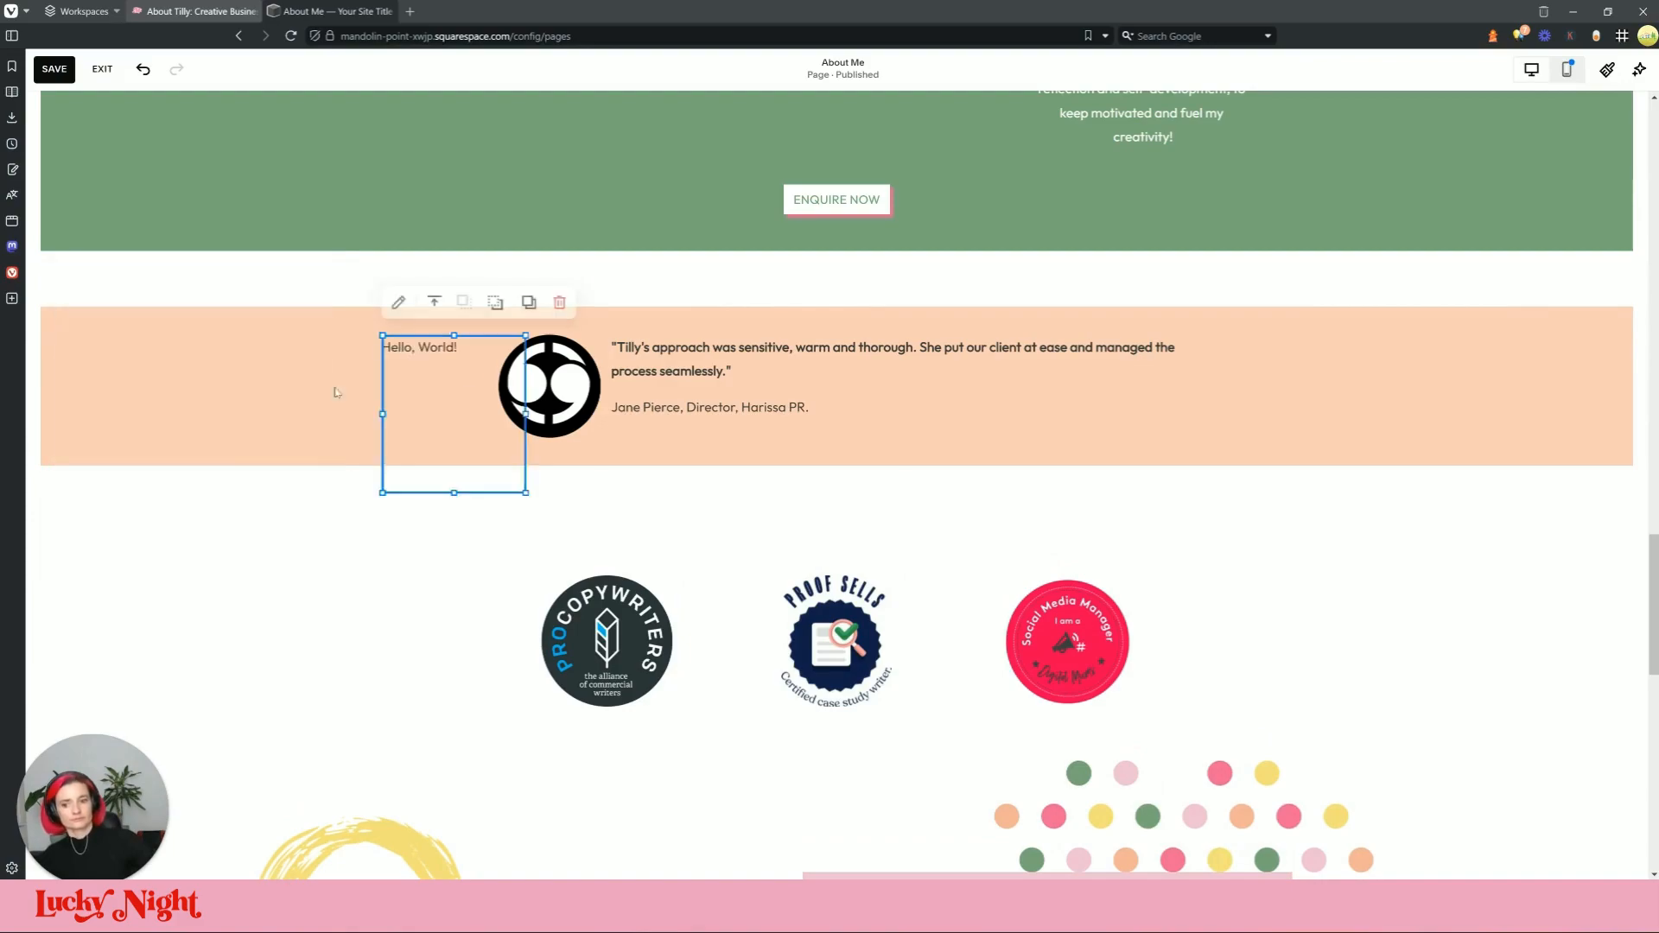
left_click(397, 296)
left_click(687, 475)
key("ctrl+a")
key("ctrl+v")
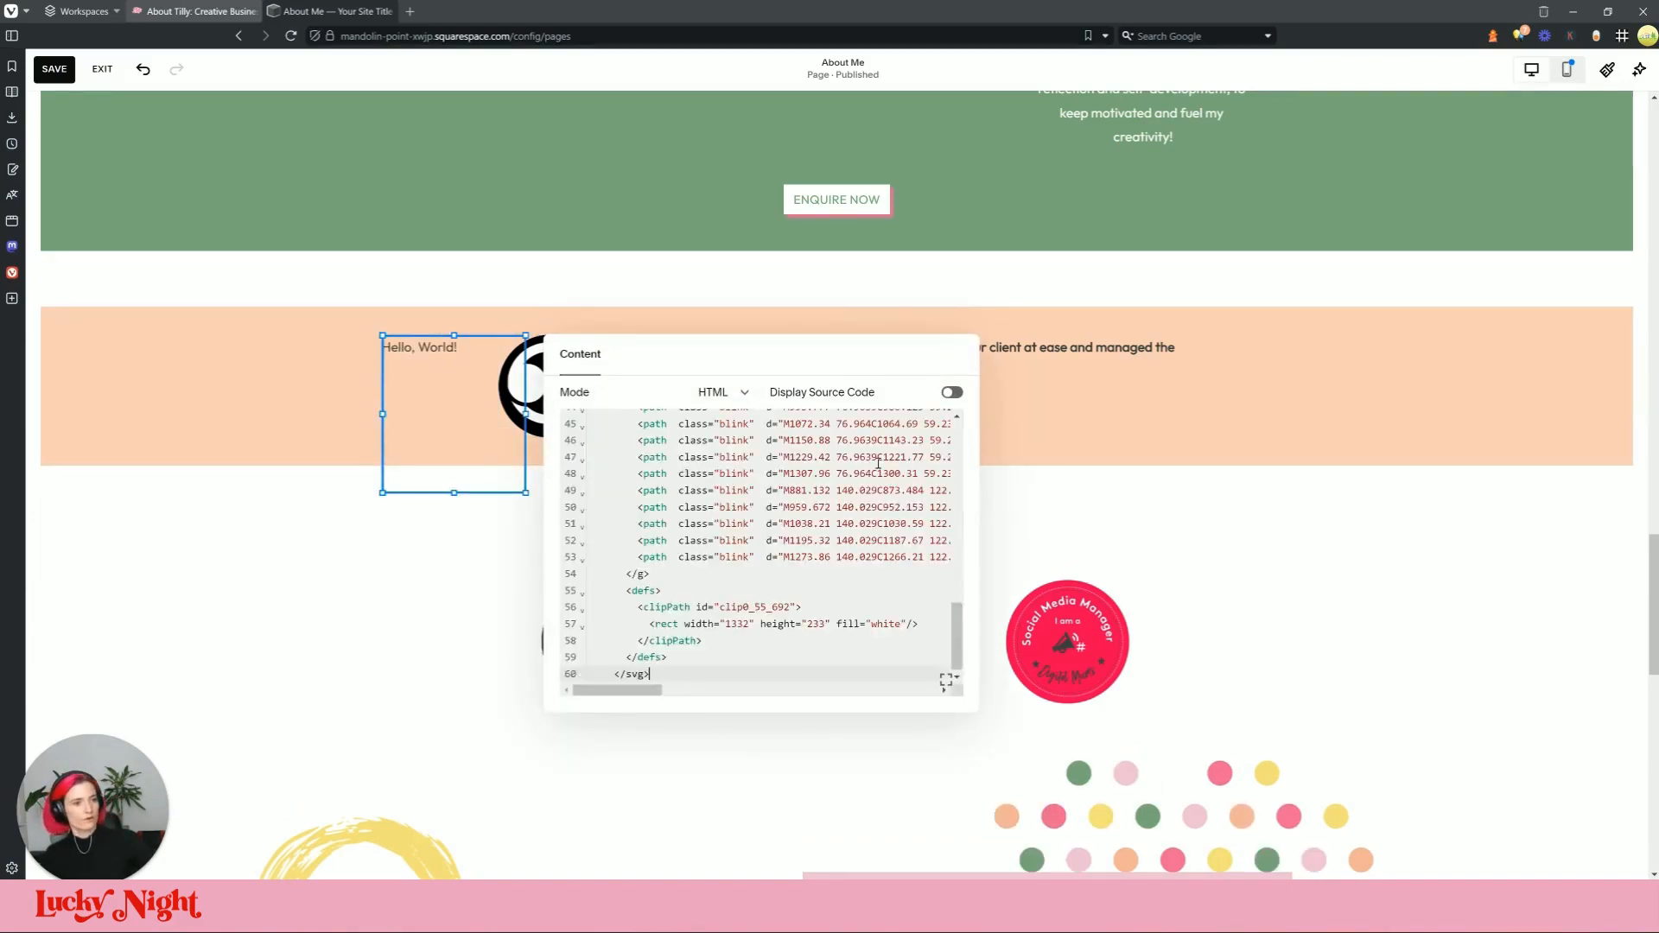
left_click(1123, 429)
Step: Move the hearts block to the section's top-left, make it taller and stretch it left
left_click_drag(438, 359, 99, 277)
left_click_drag(265, 408, 263, 437)
left_click(199, 11)
left_click(373, 12)
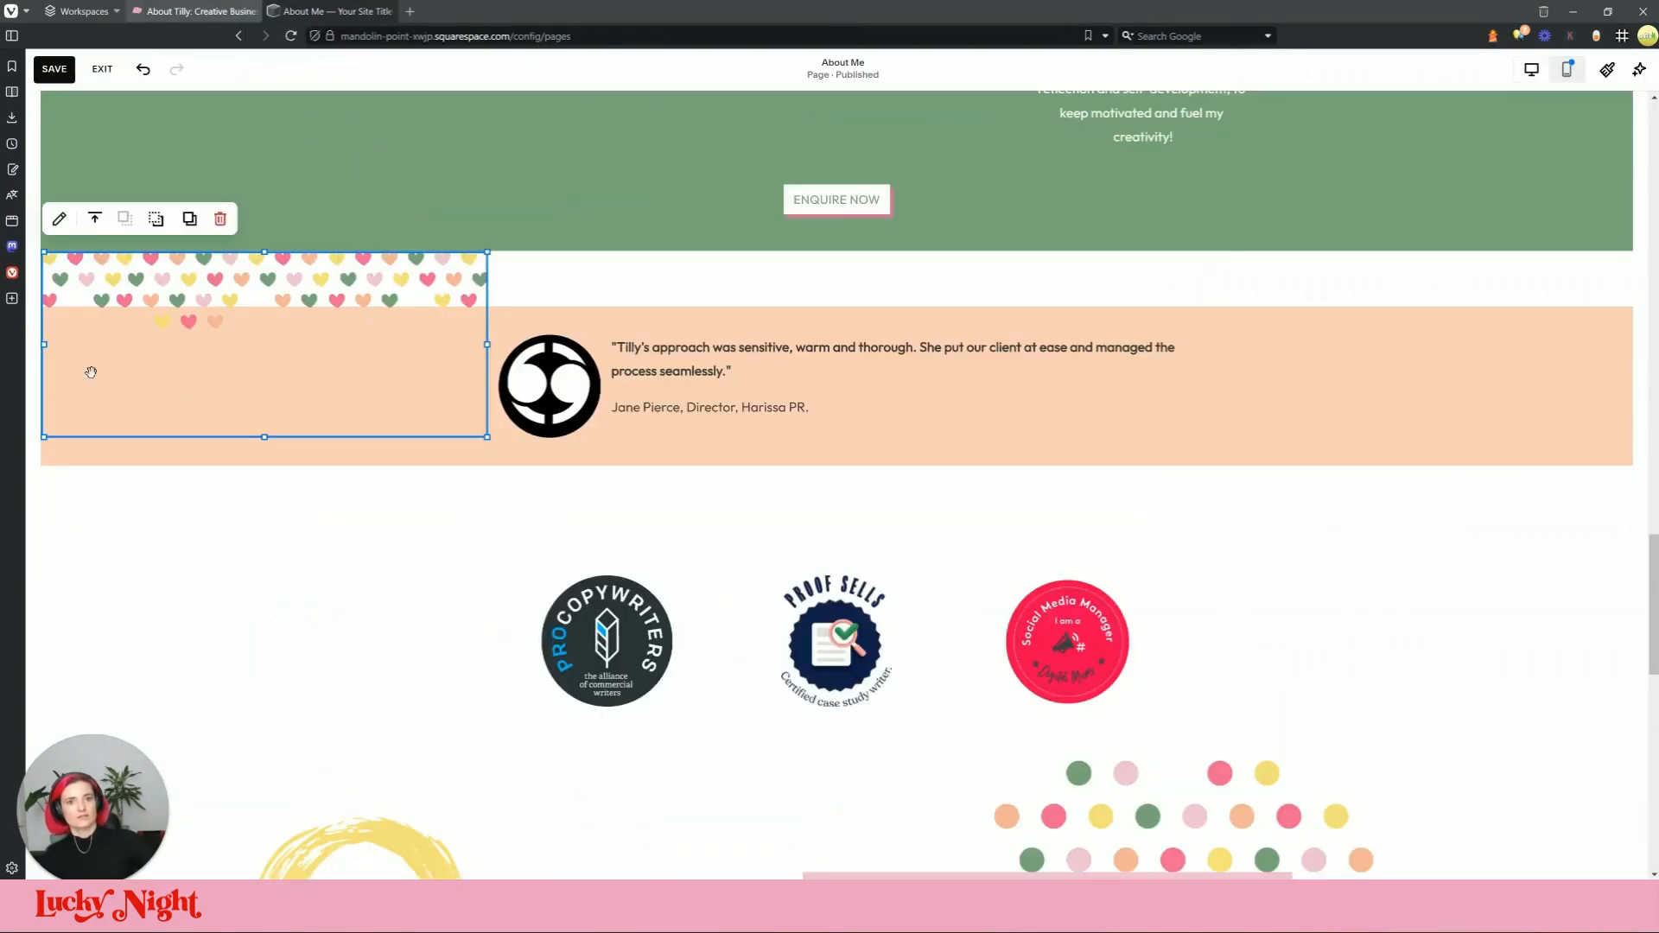
left_click_drag(50, 345, 21, 343)
left_click(182, 7)
left_click(373, 12)
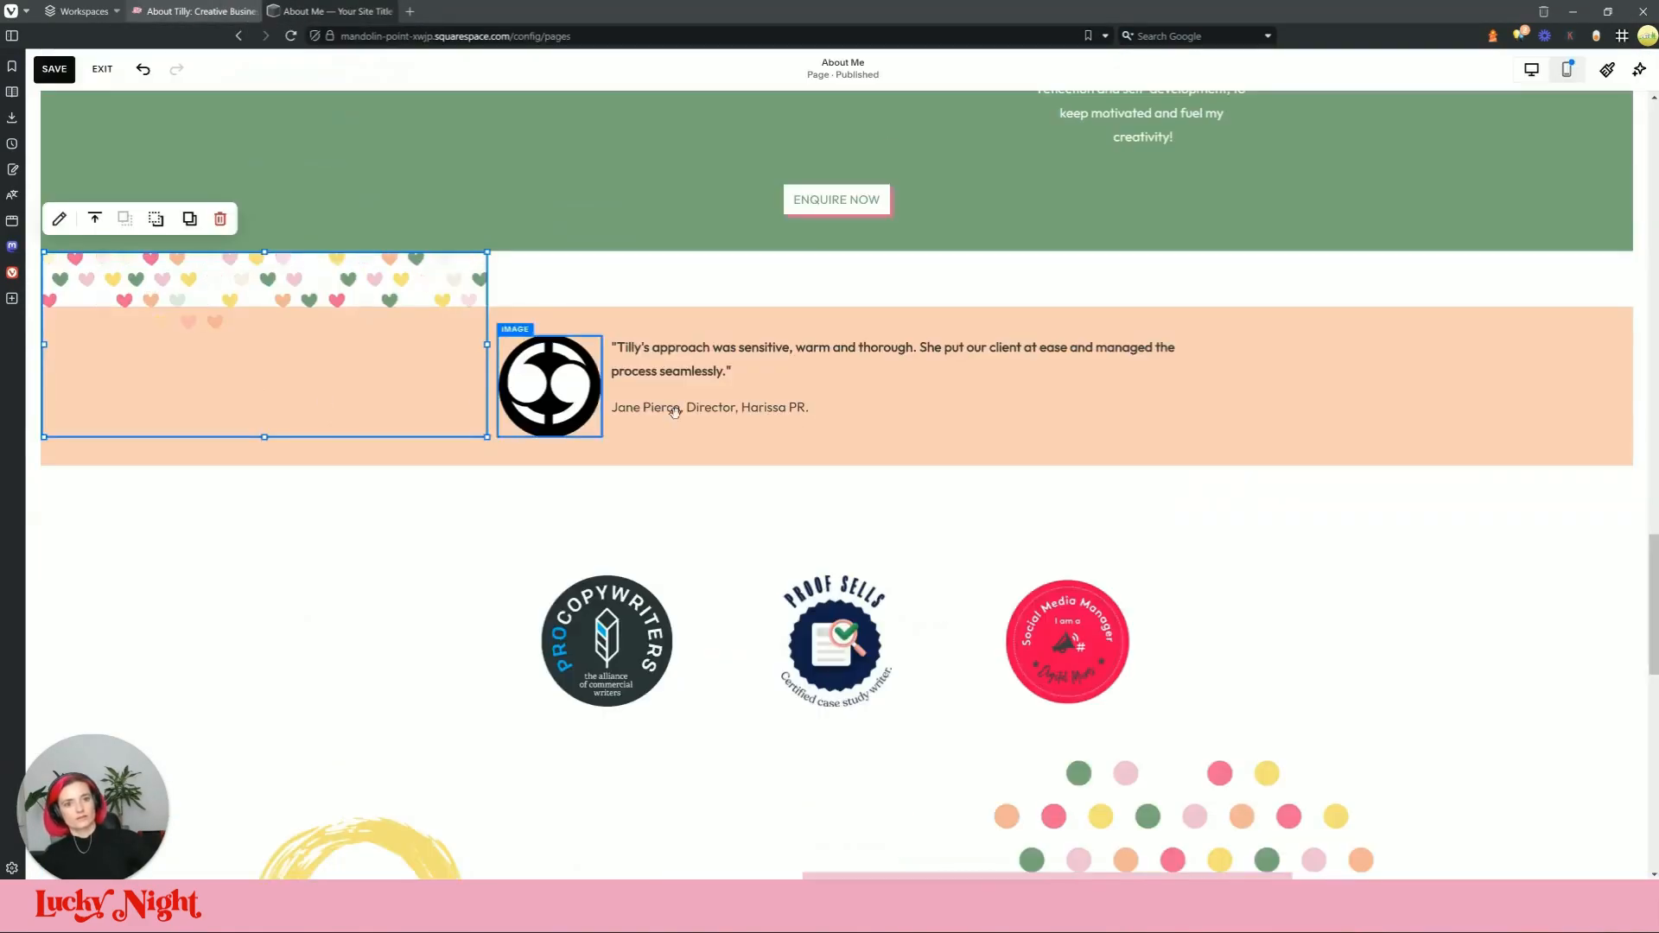
left_click(69, 386)
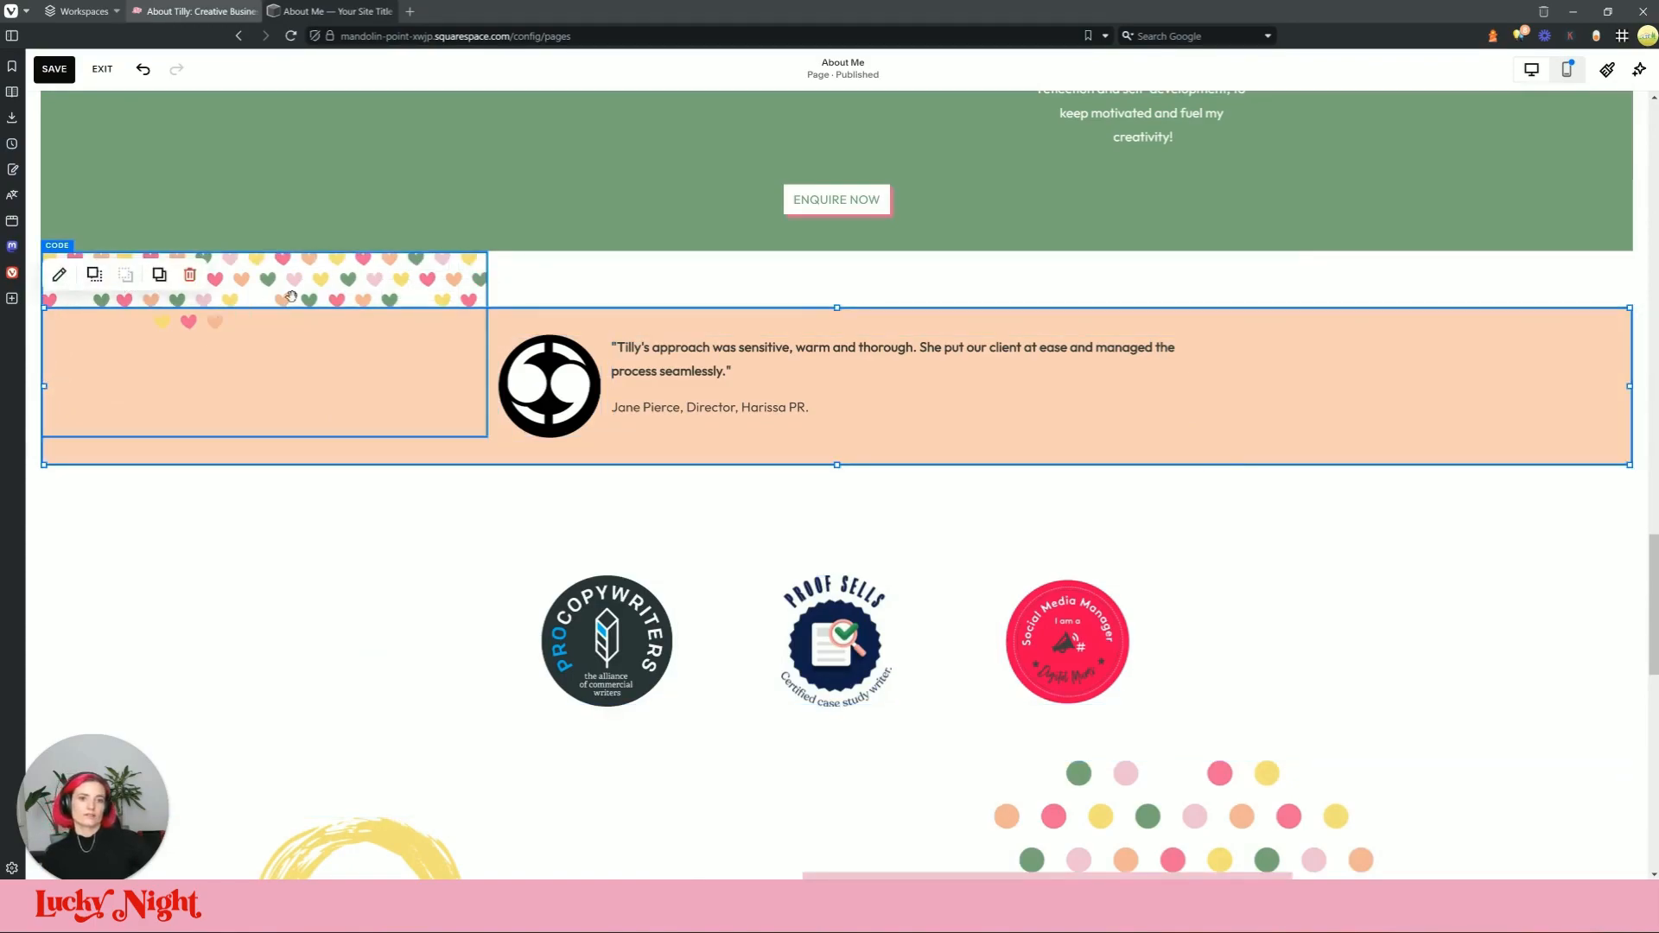
left_click(134, 260)
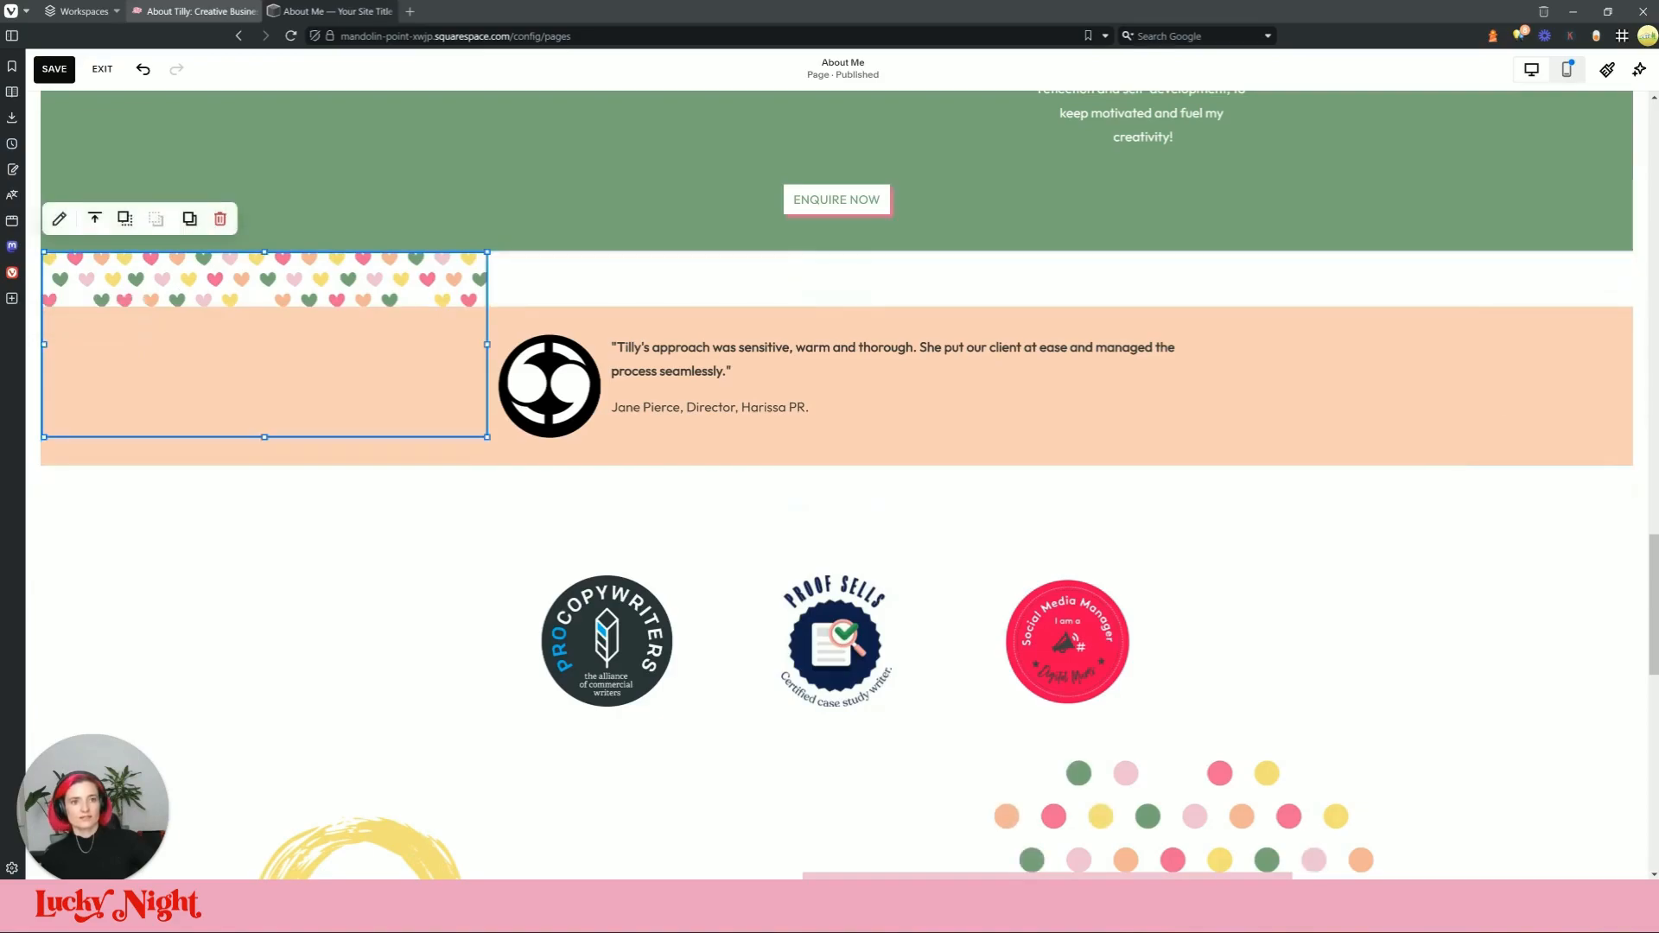
left_click(192, 10)
left_click(336, 12)
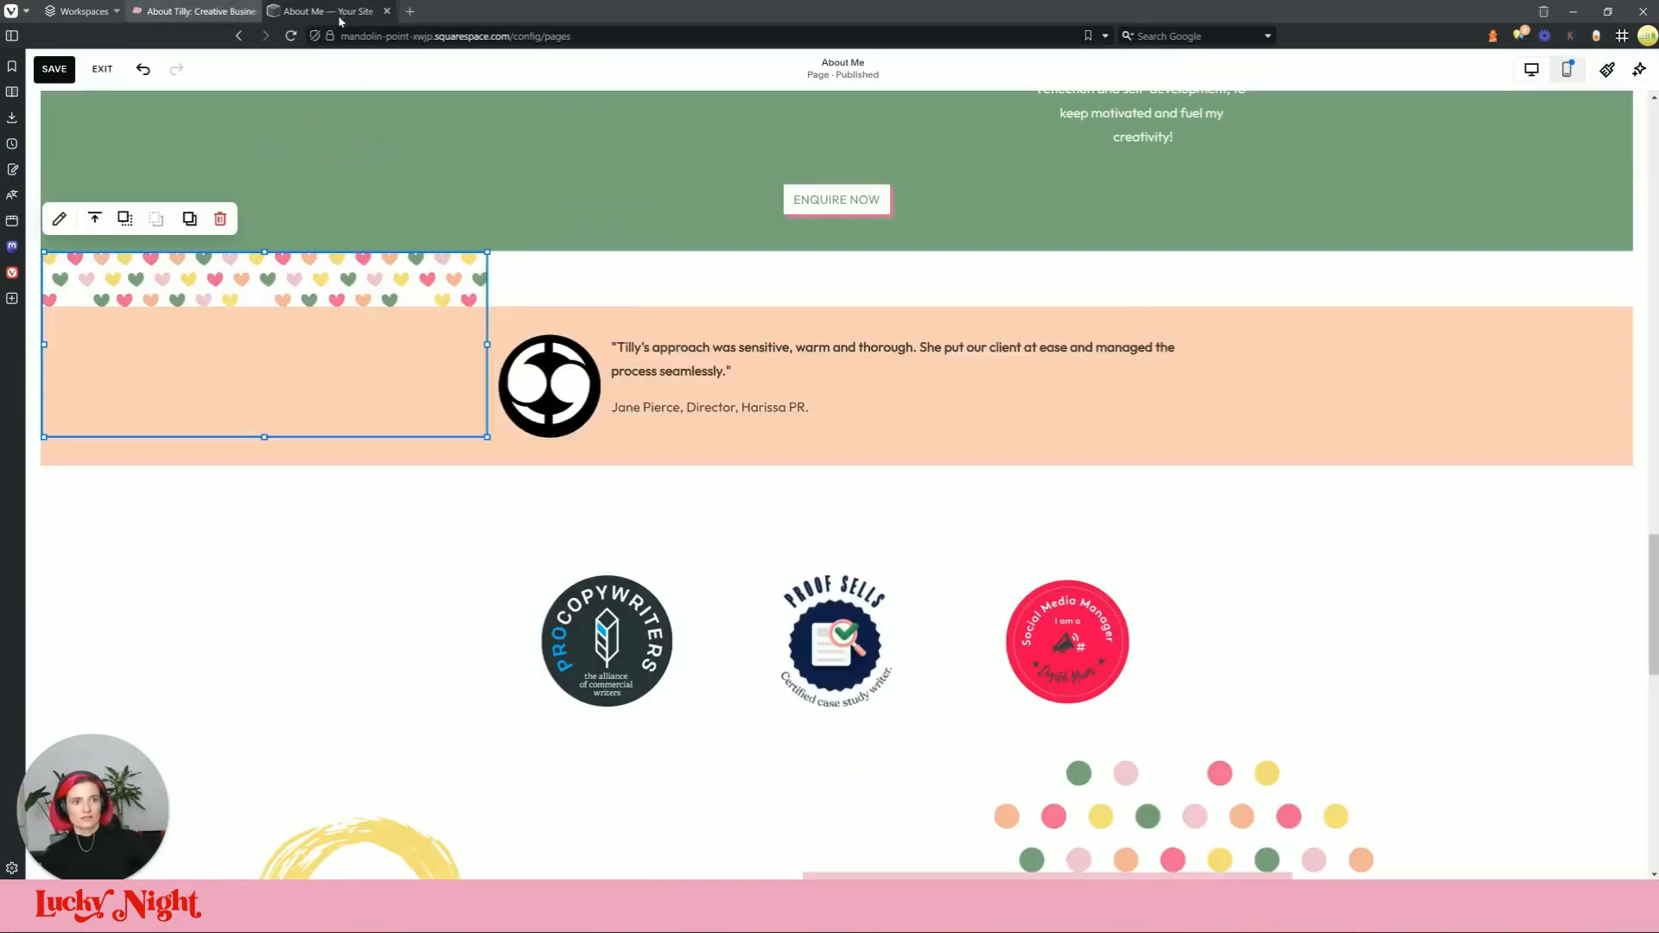
Step: Widen the hearts block to the right and out toward the section's left edge
left_click_drag(489, 346, 632, 348)
left_click(491, 346)
left_click(482, 343)
left_click_drag(488, 338, 716, 380)
left_click_drag(498, 286, 726, 287)
left_click_drag(564, 345, 664, 346)
left_click_drag(383, 344, 49, 363)
left_click(777, 295)
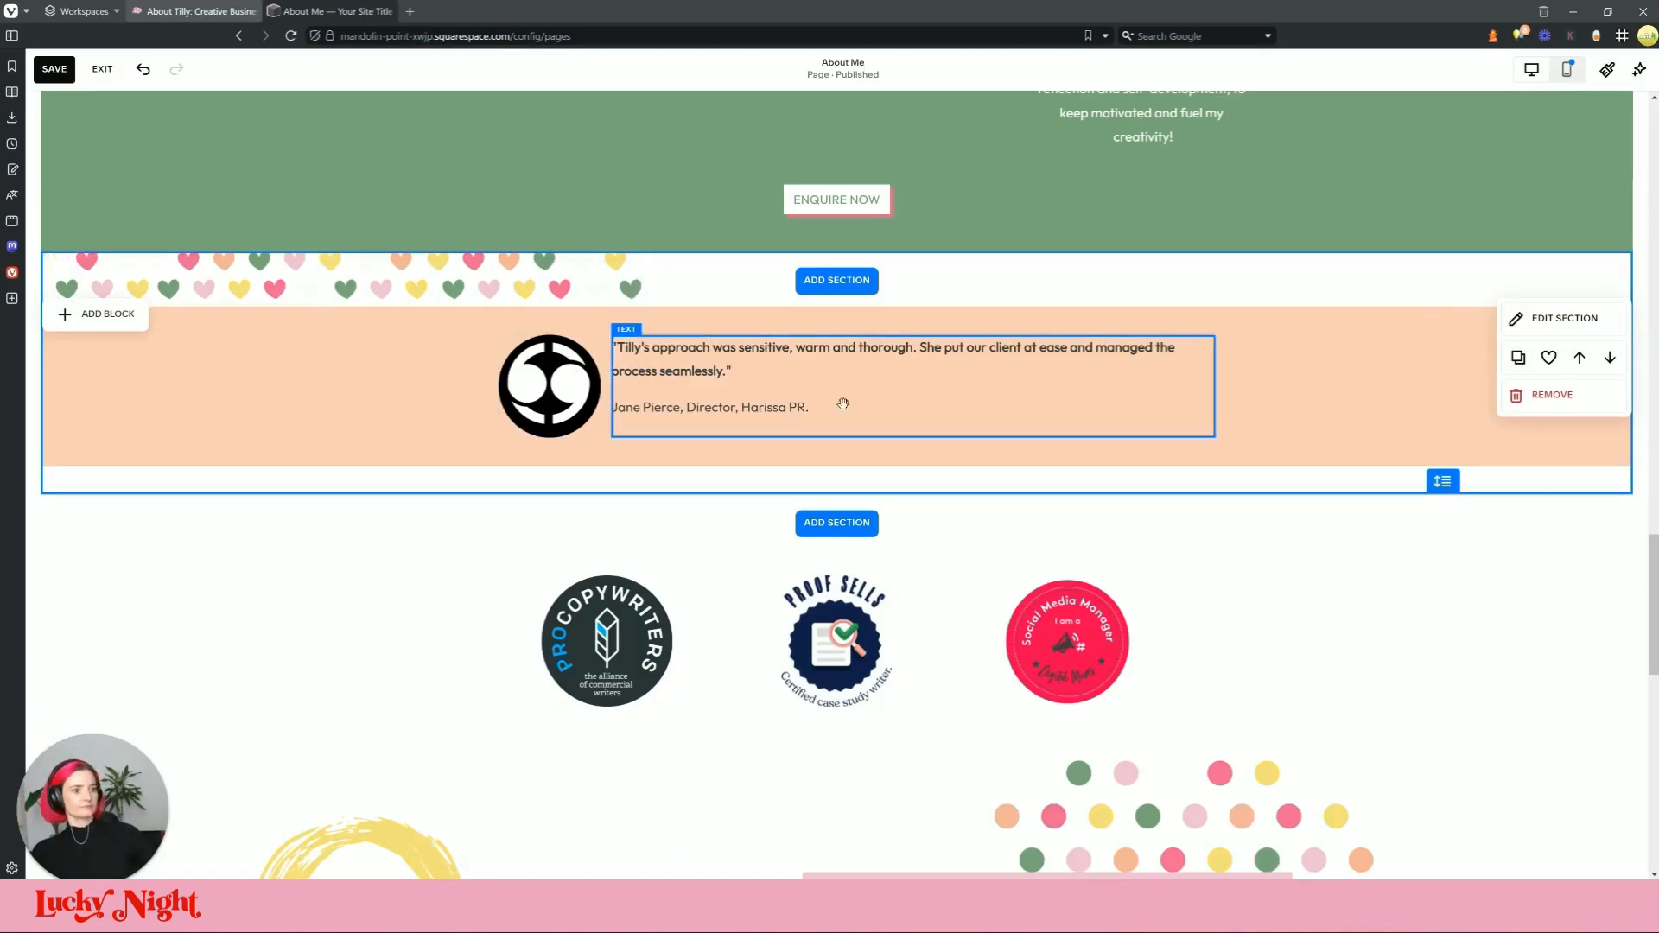
Step: Select the Oprah quote on the live About page to copy it
left_click(350, 10)
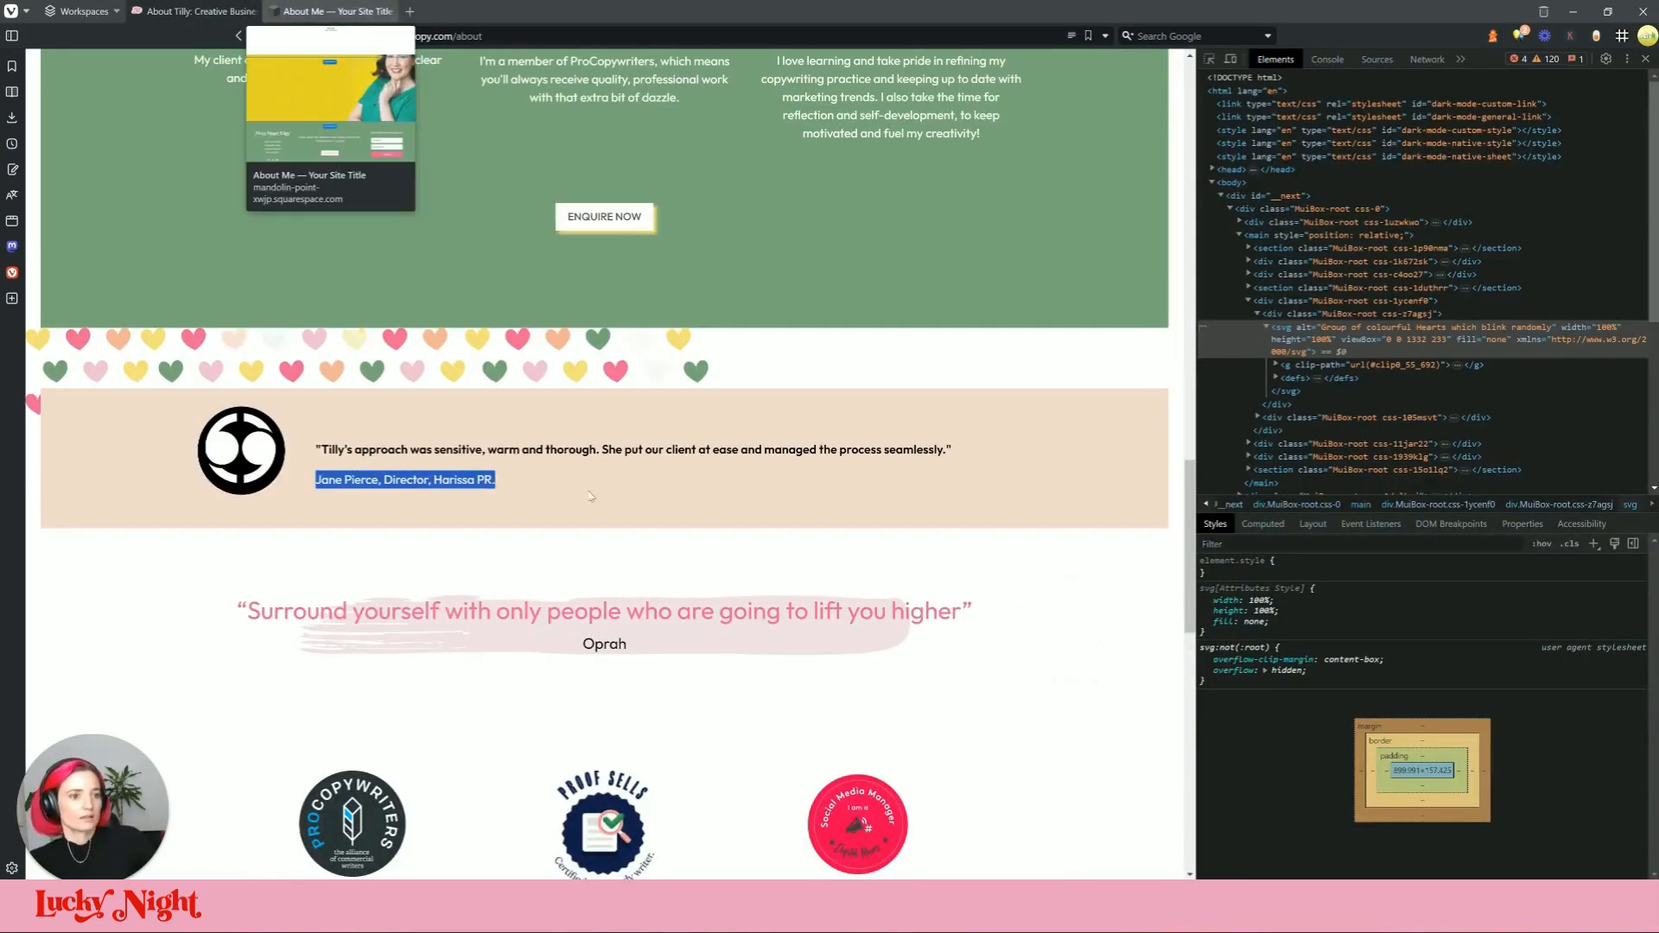
scroll(496, 485, "down", 3)
left_click_drag(629, 431, 253, 385)
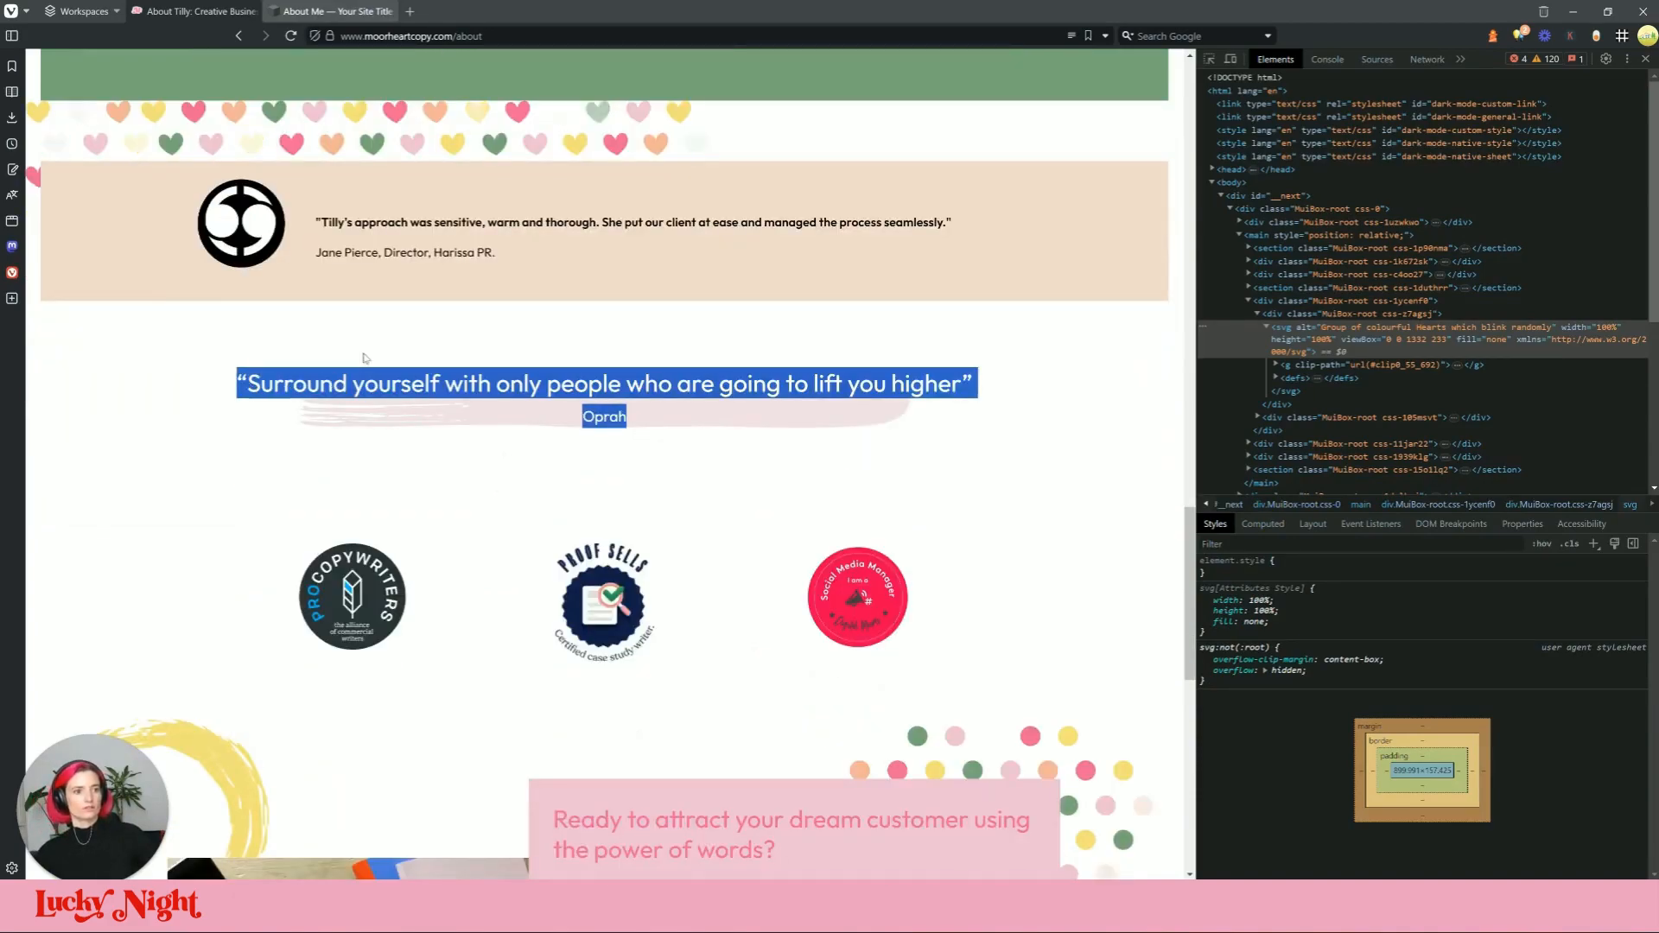
left_click(387, 11)
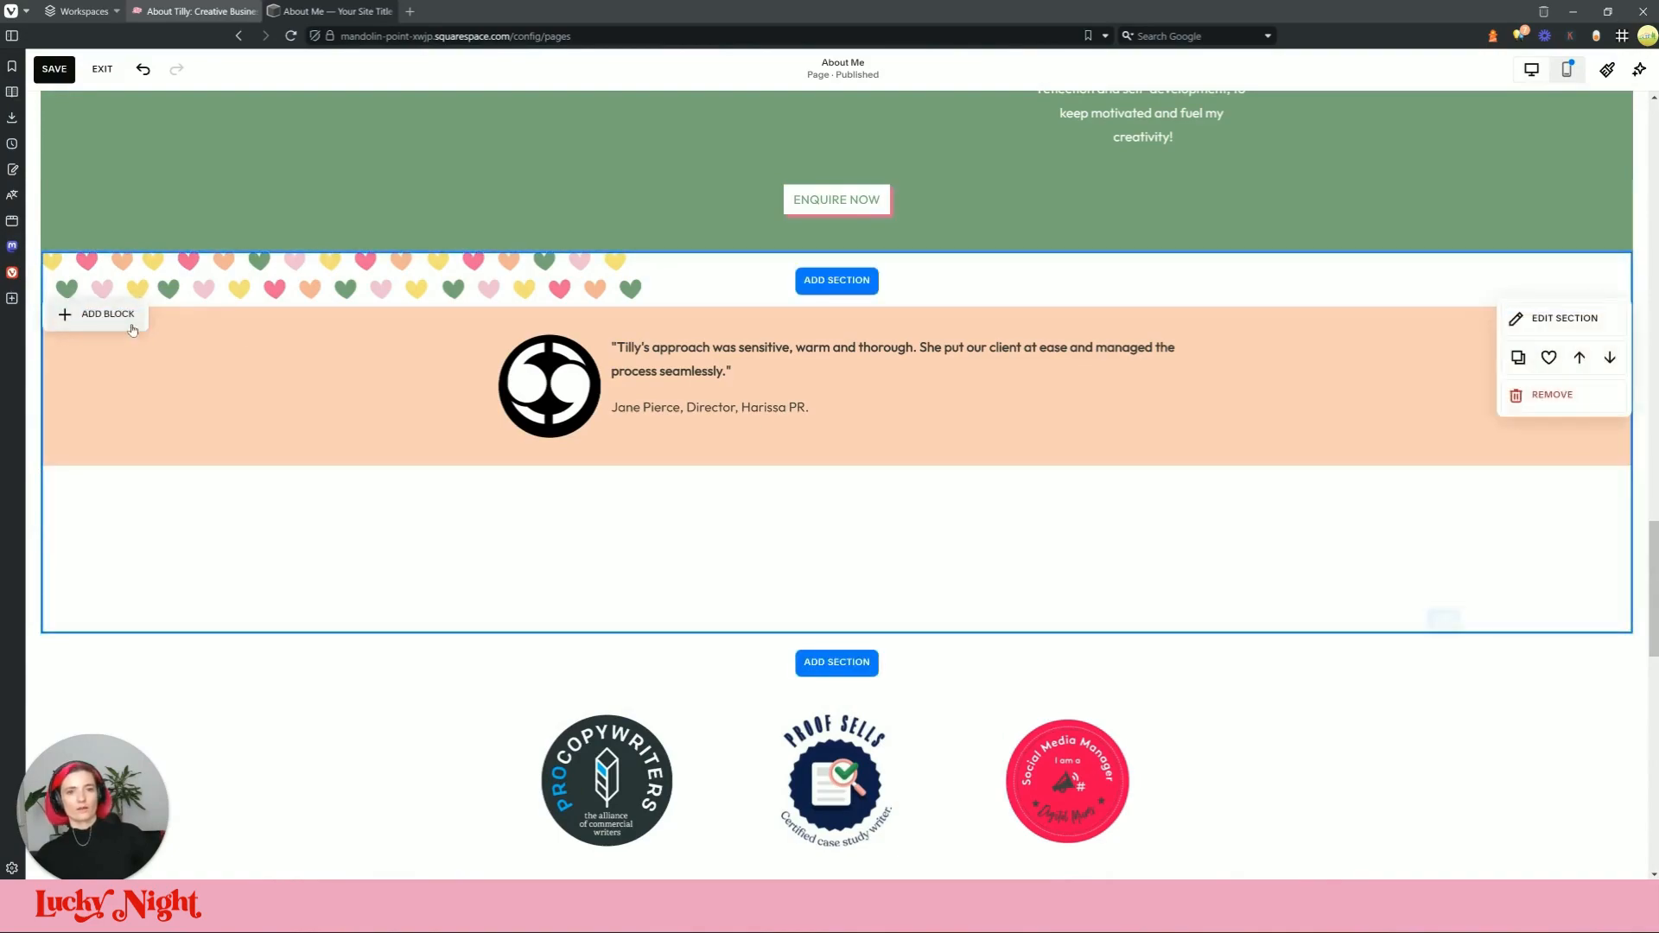
Step: Add a text block below the testimonial, paste the Oprah quote and widen it to one line
left_click(97, 313)
left_click(107, 381)
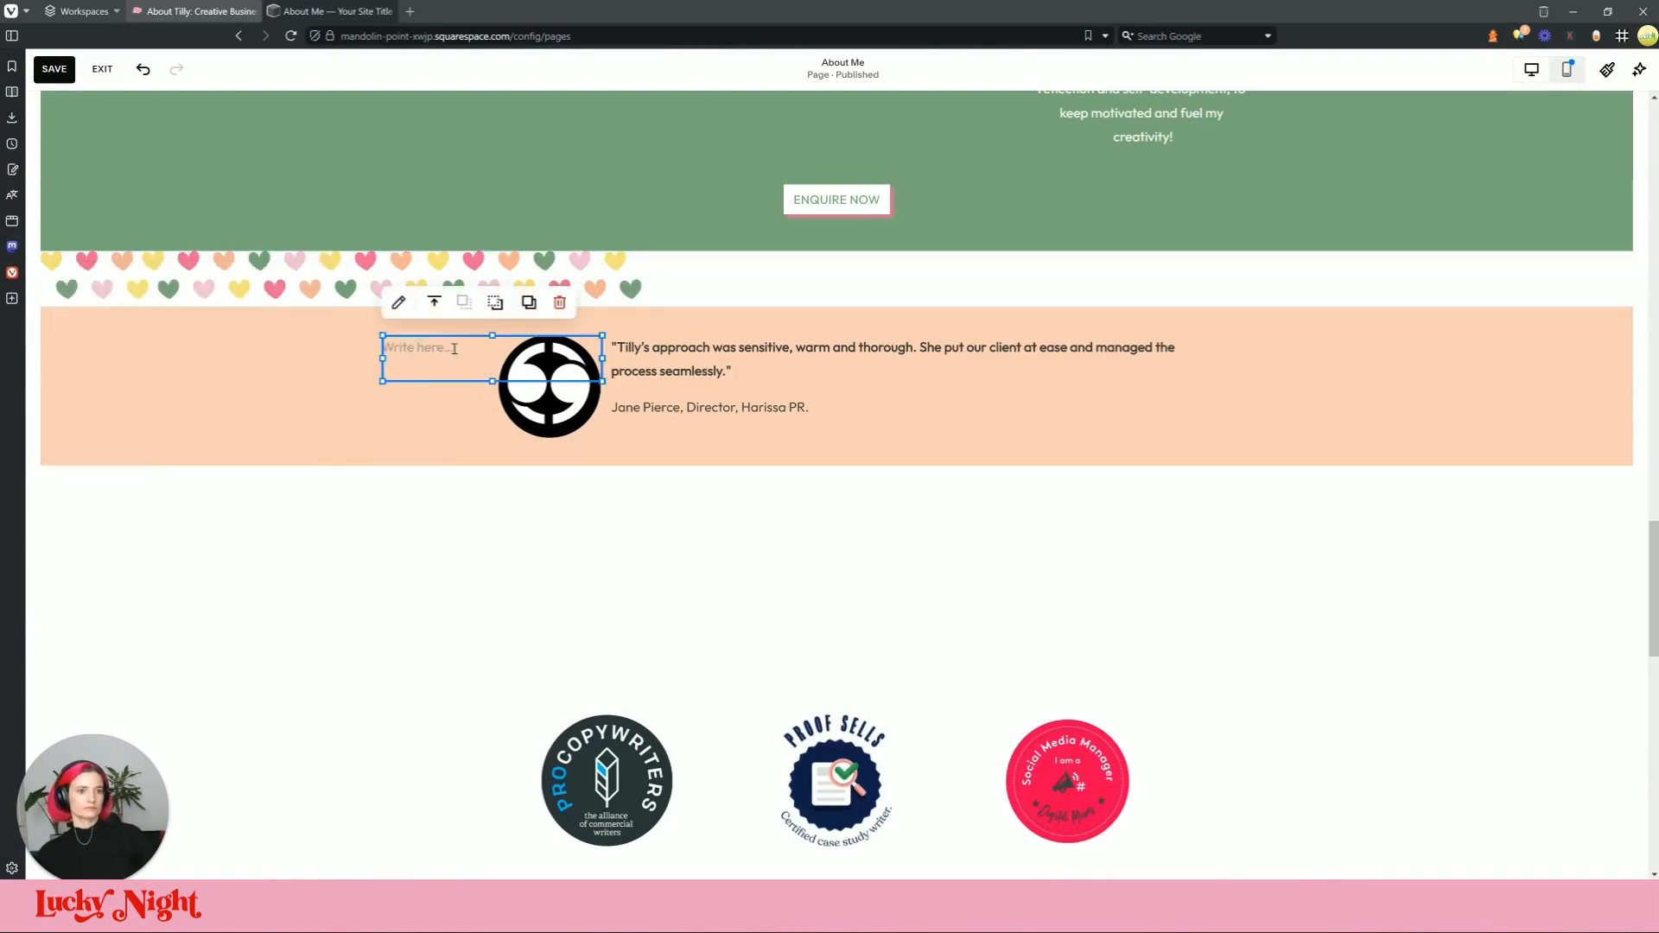
left_click_drag(404, 342, 710, 538)
left_click(710, 538)
key("ctrl+v")
left_click_drag(896, 588, 1101, 581)
left_click_drag(672, 589, 571, 581)
Step: Make the quote upright instead of italic and enlarge it to match the live site's styling
left_click(832, 574)
key("ctrl+a")
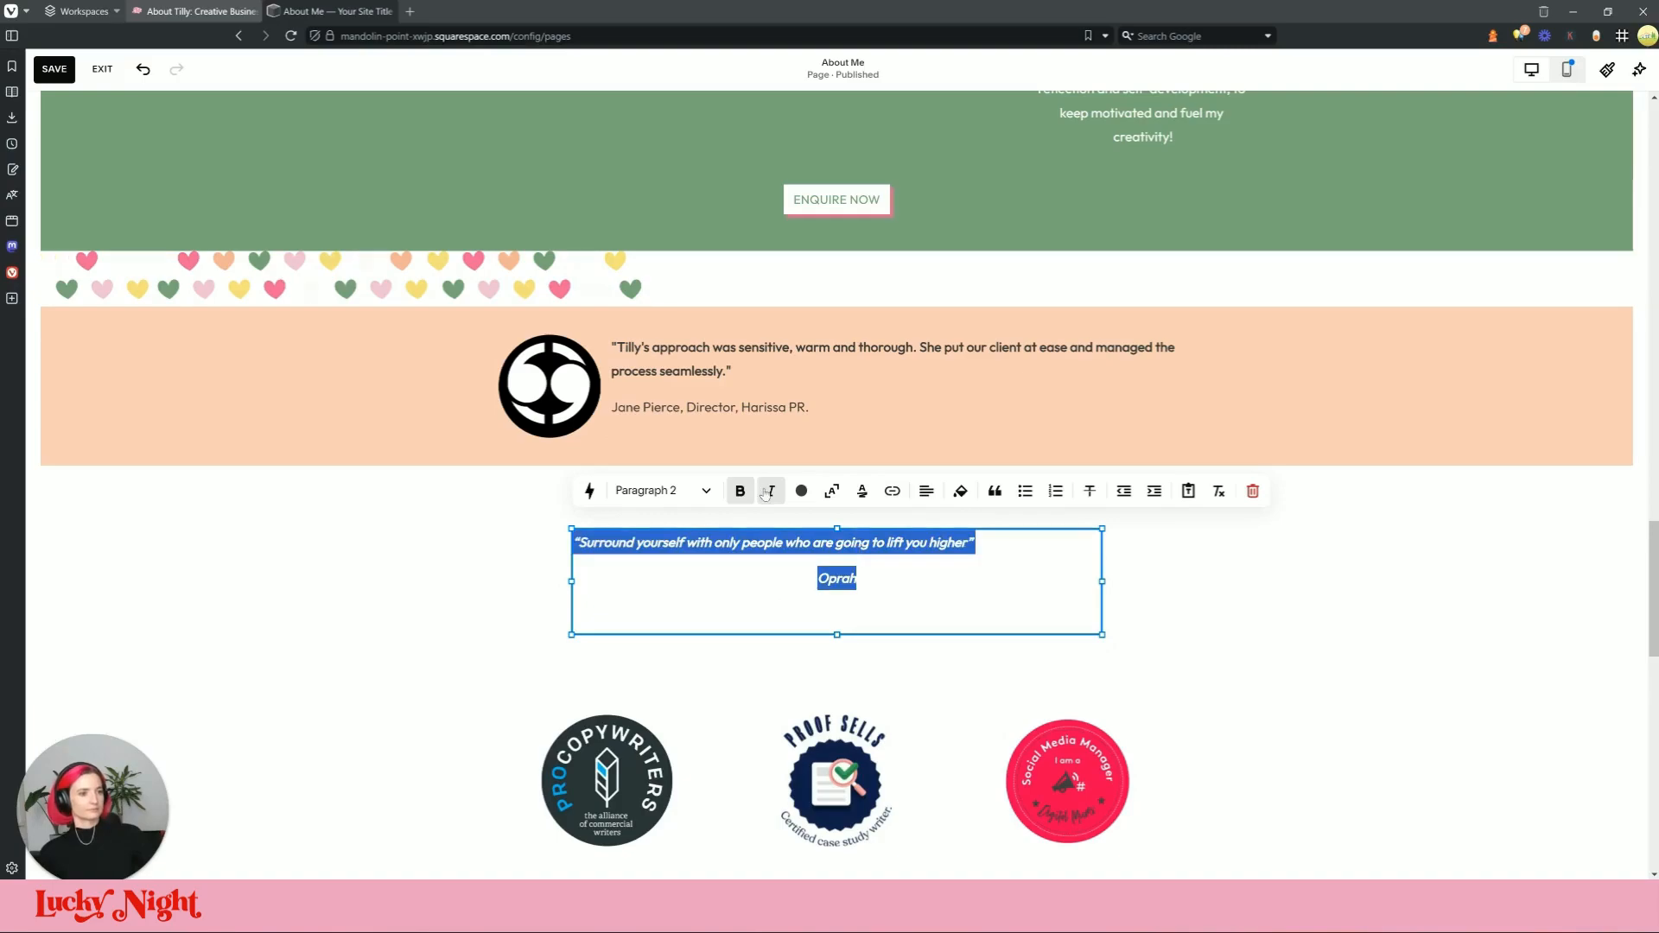
left_click(787, 499)
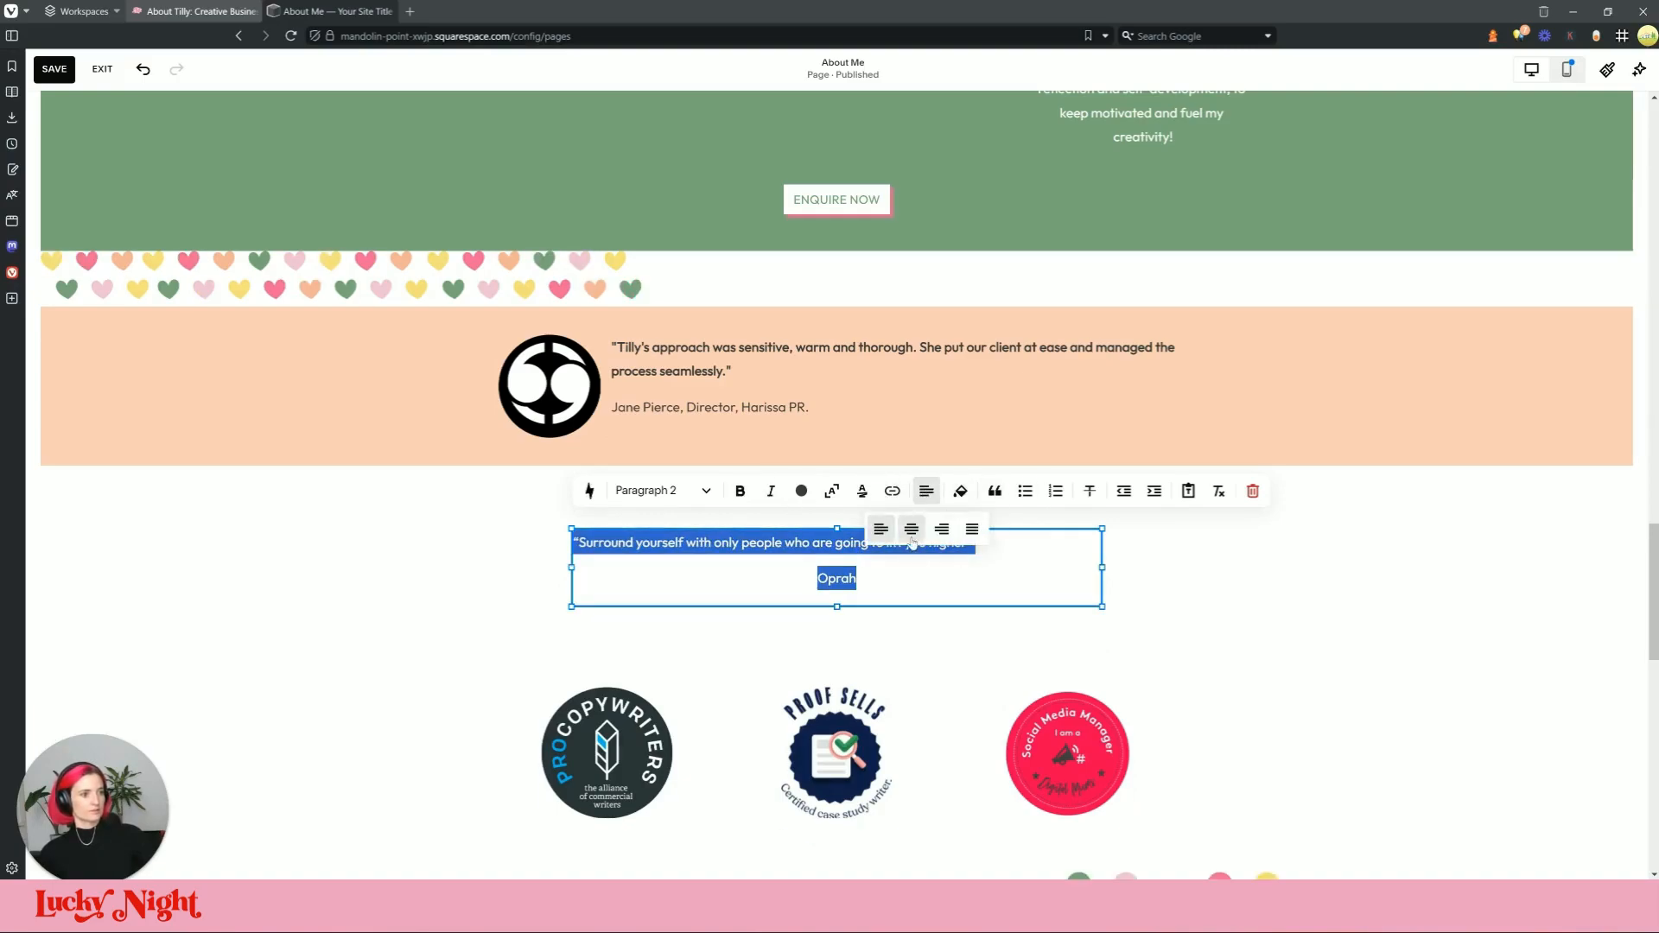
left_click(195, 11)
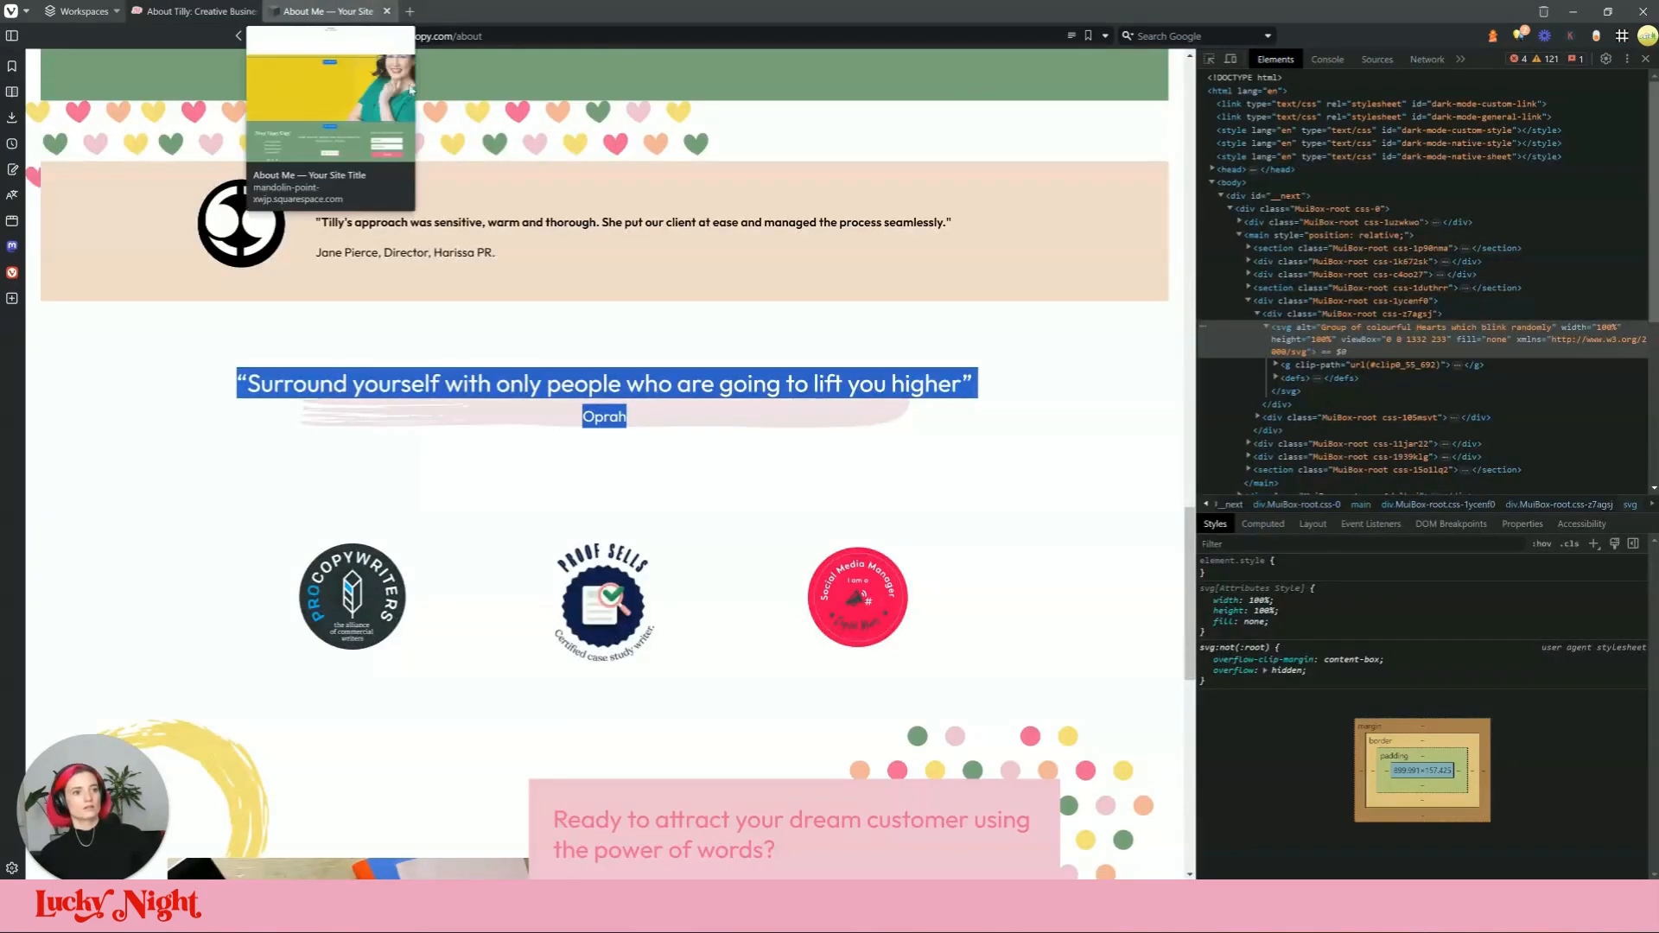
triple_click(673, 382)
left_click(1208, 58)
left_click(834, 387)
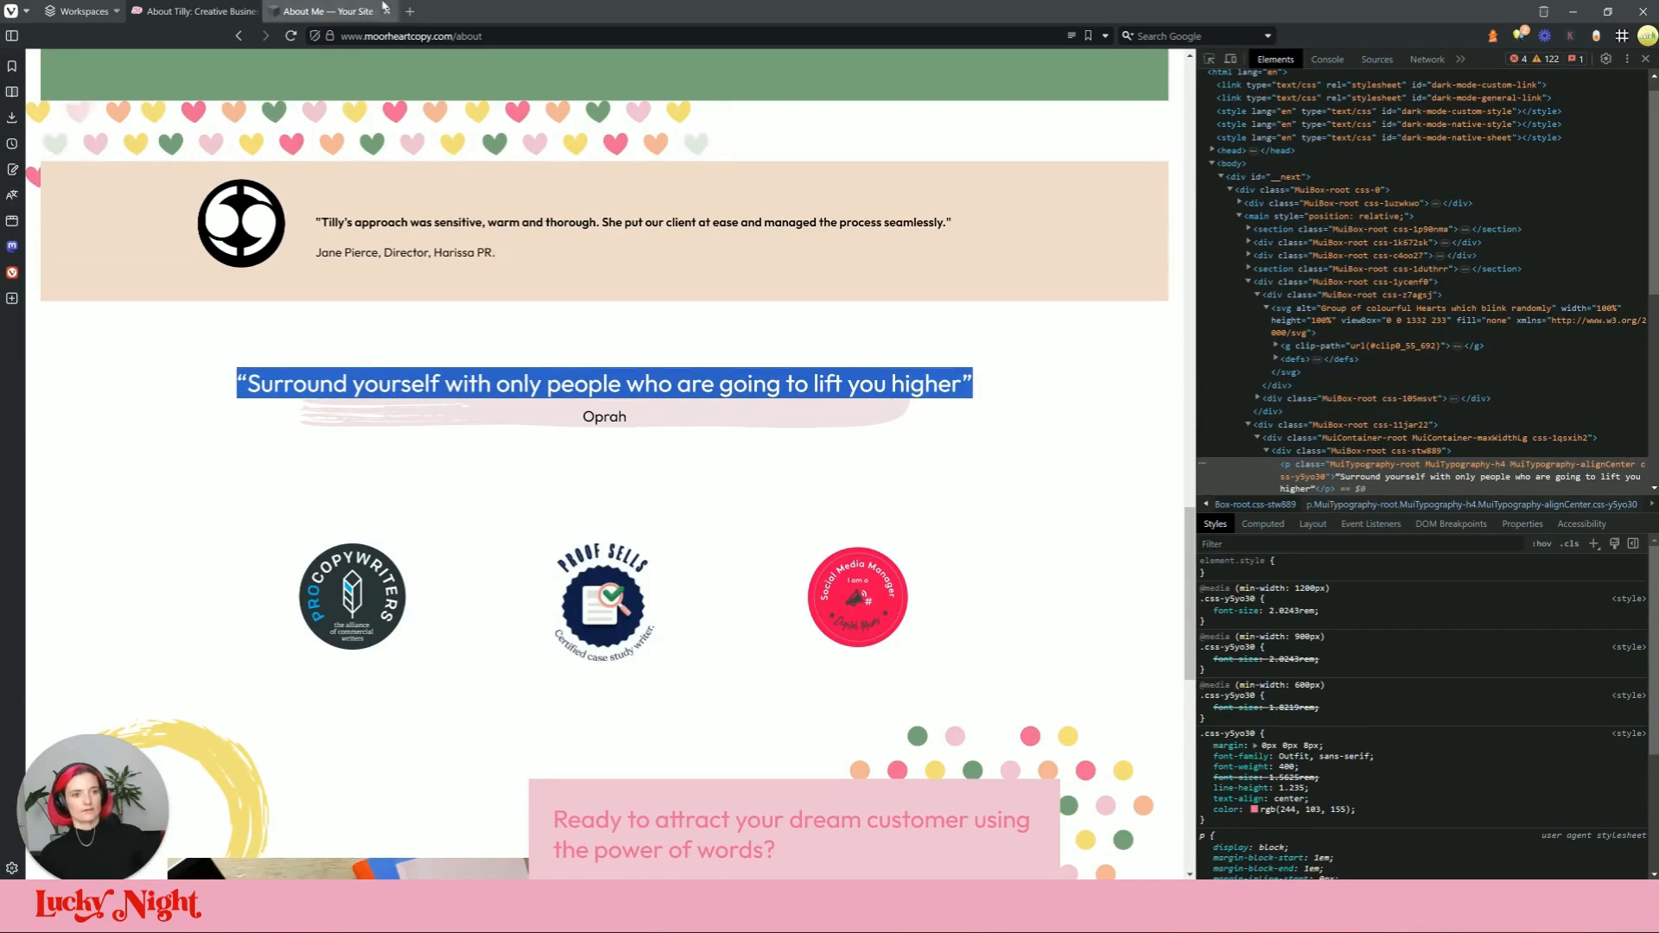
left_click(350, 12)
triple_click(791, 541)
left_click(833, 491)
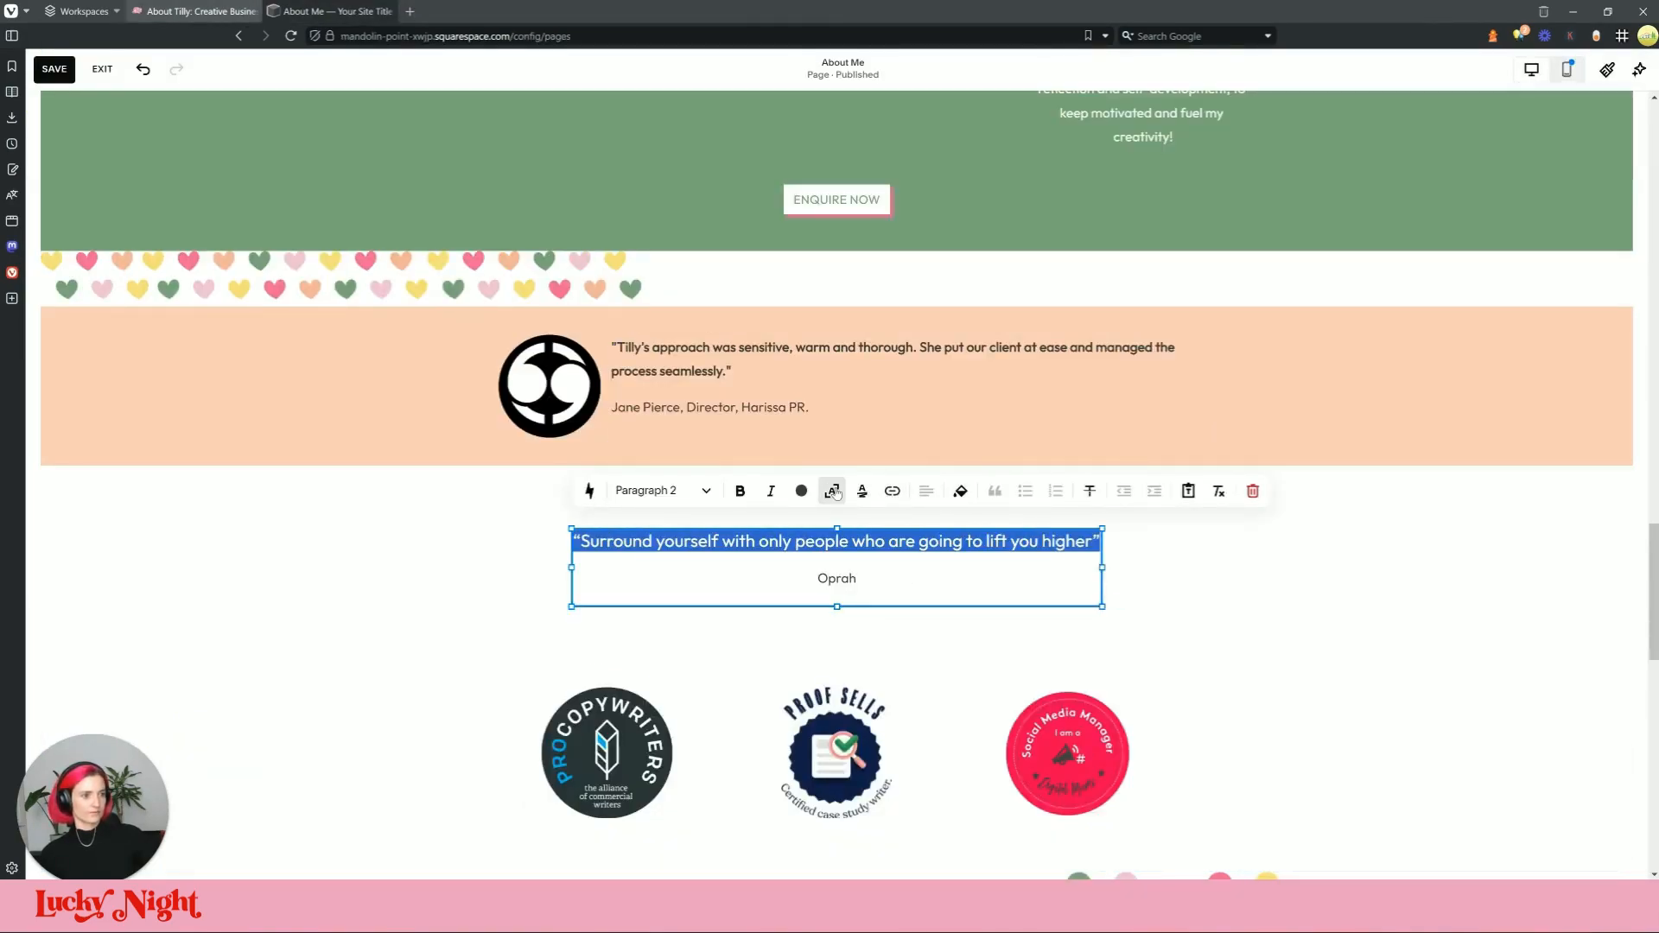
left_click(1403, 606)
Step: Widen the quote block on both sides and colour the quote text pink
left_click(1009, 543)
left_click(1249, 553)
left_click(1000, 541)
left_click_drag(574, 569, 501, 568)
left_click_drag(1099, 570, 1145, 562)
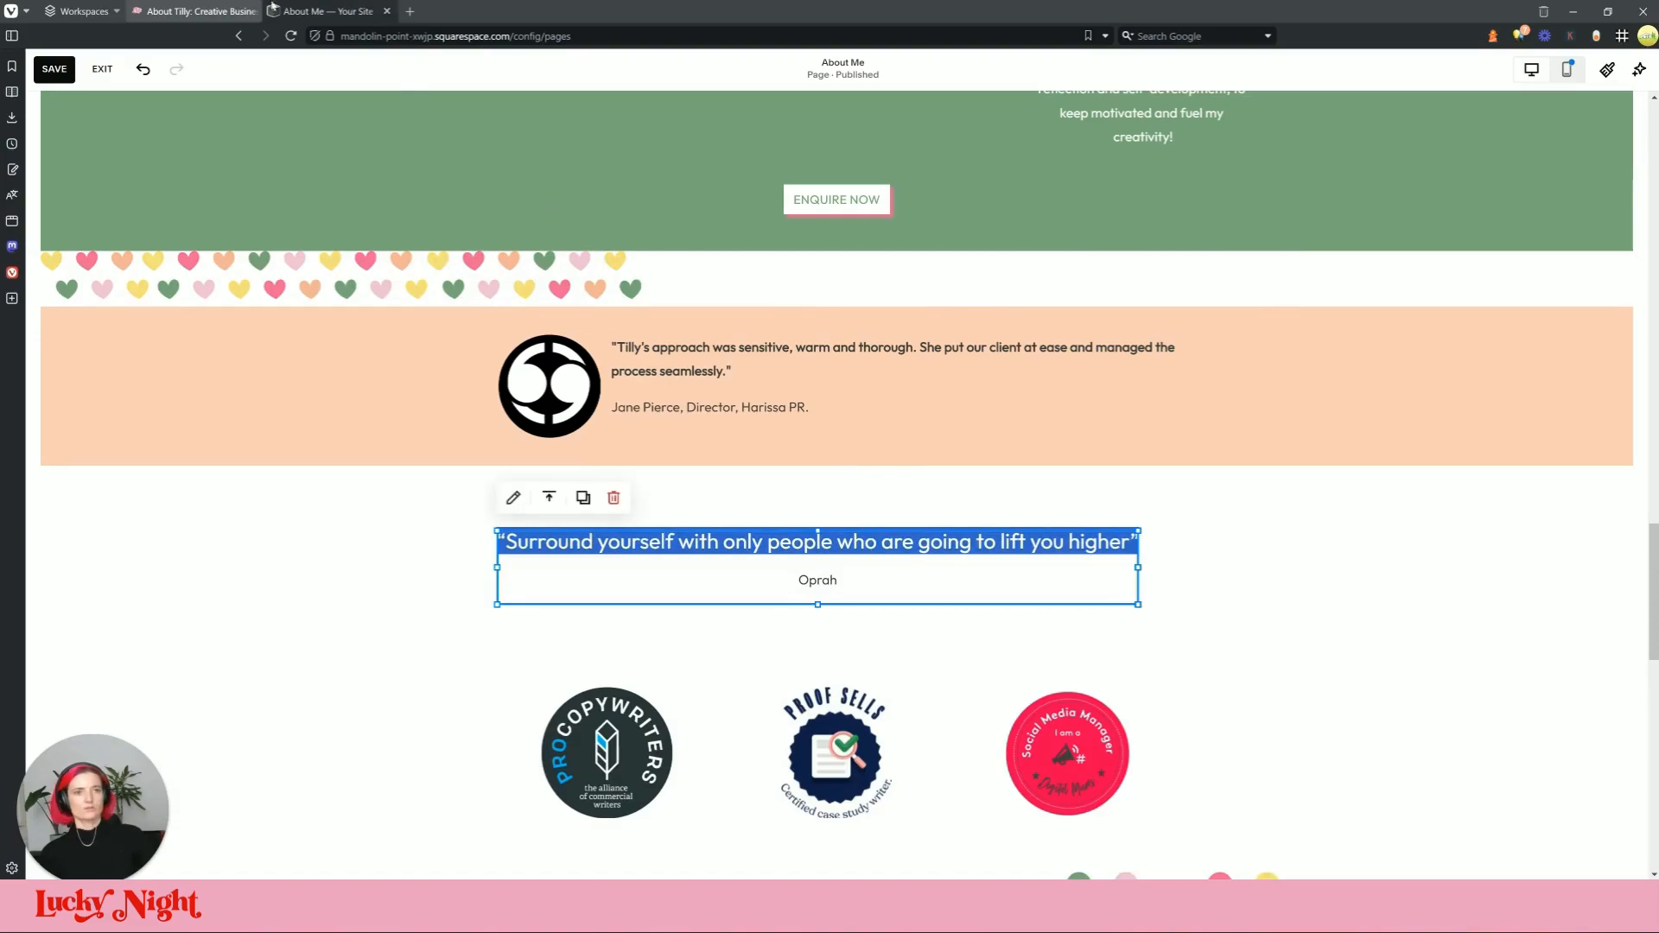
left_click(194, 10)
left_click(329, 11)
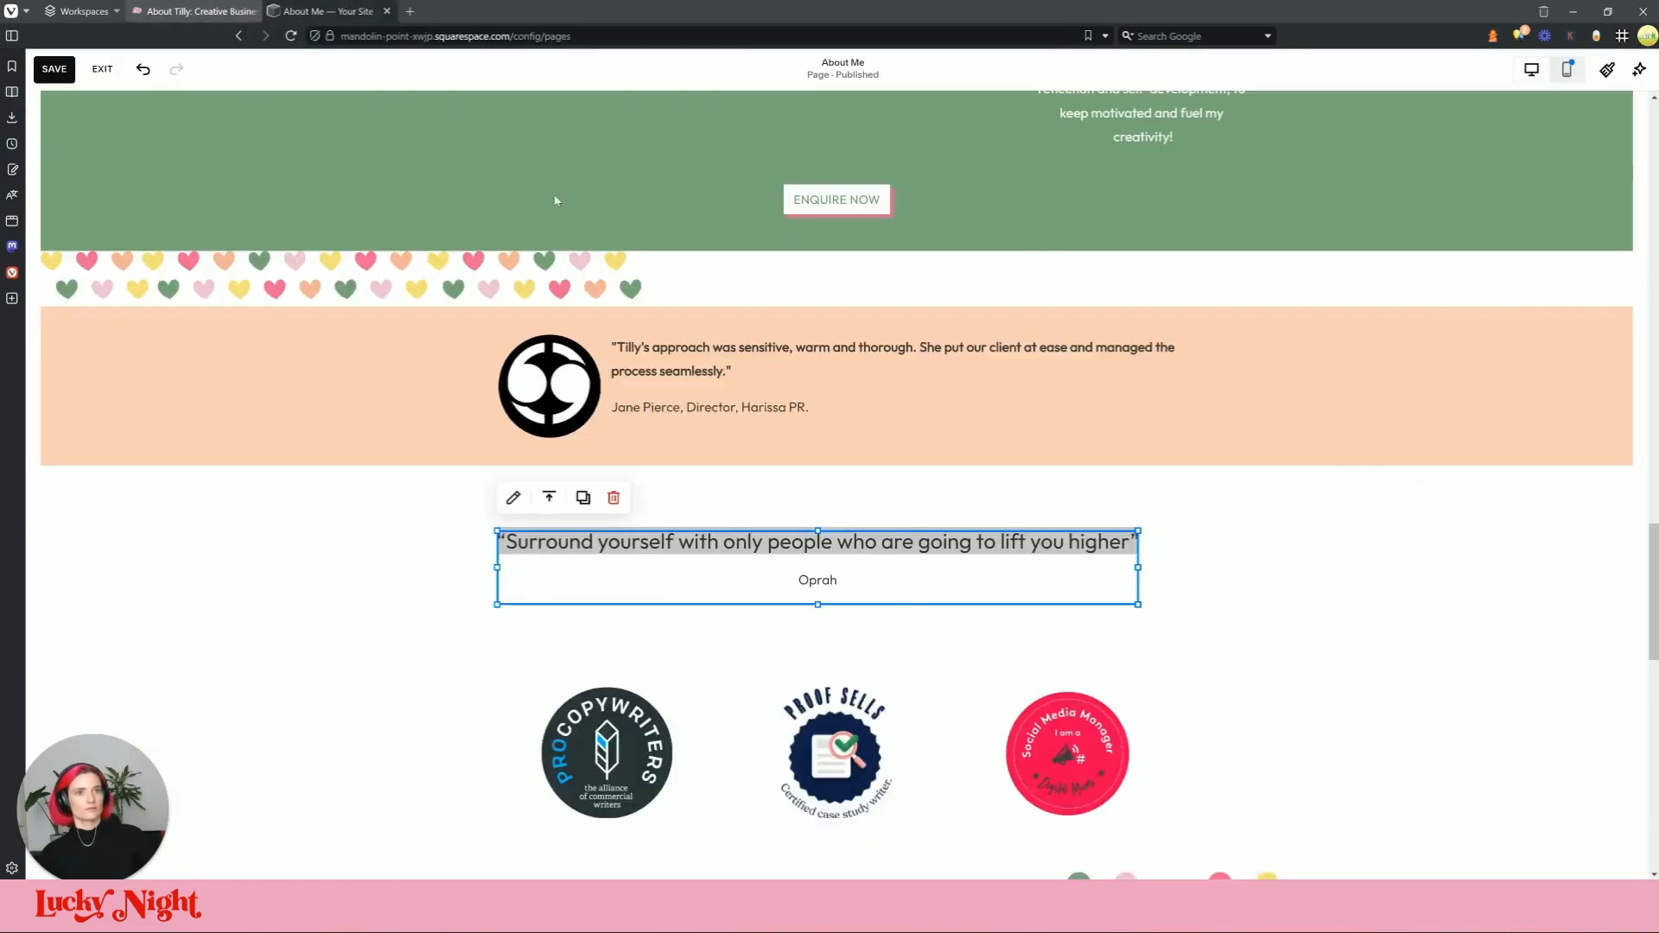
triple_click(894, 542)
left_click(725, 490)
left_click(766, 574)
left_click(1230, 588)
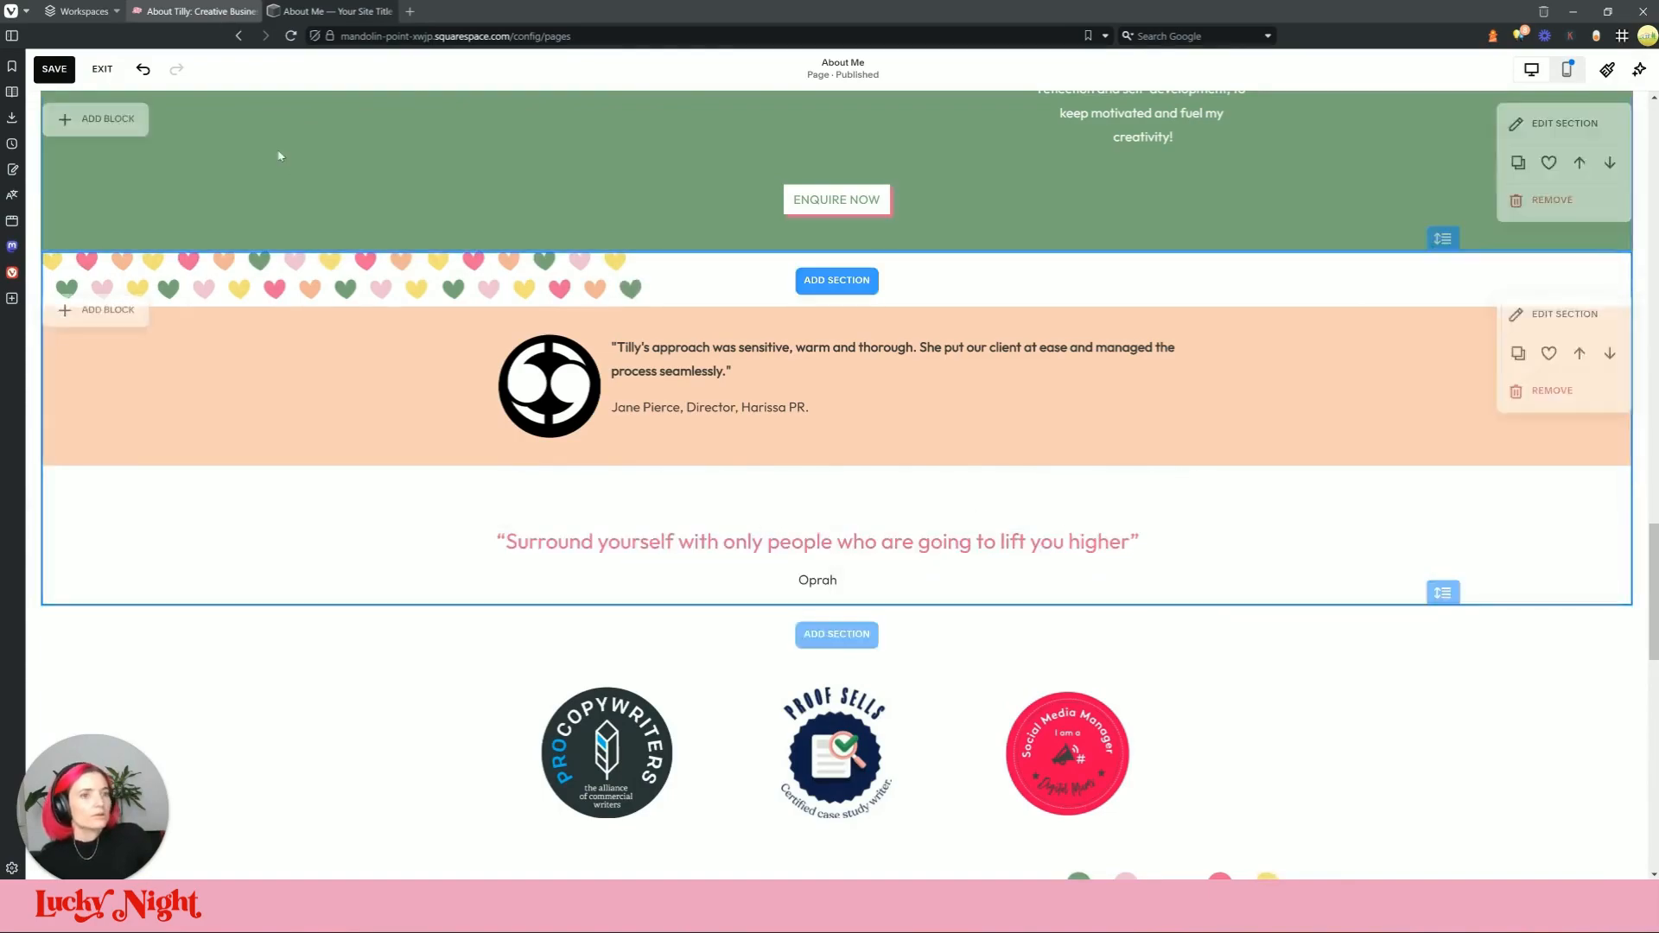
left_click(173, 8)
left_click(251, 12)
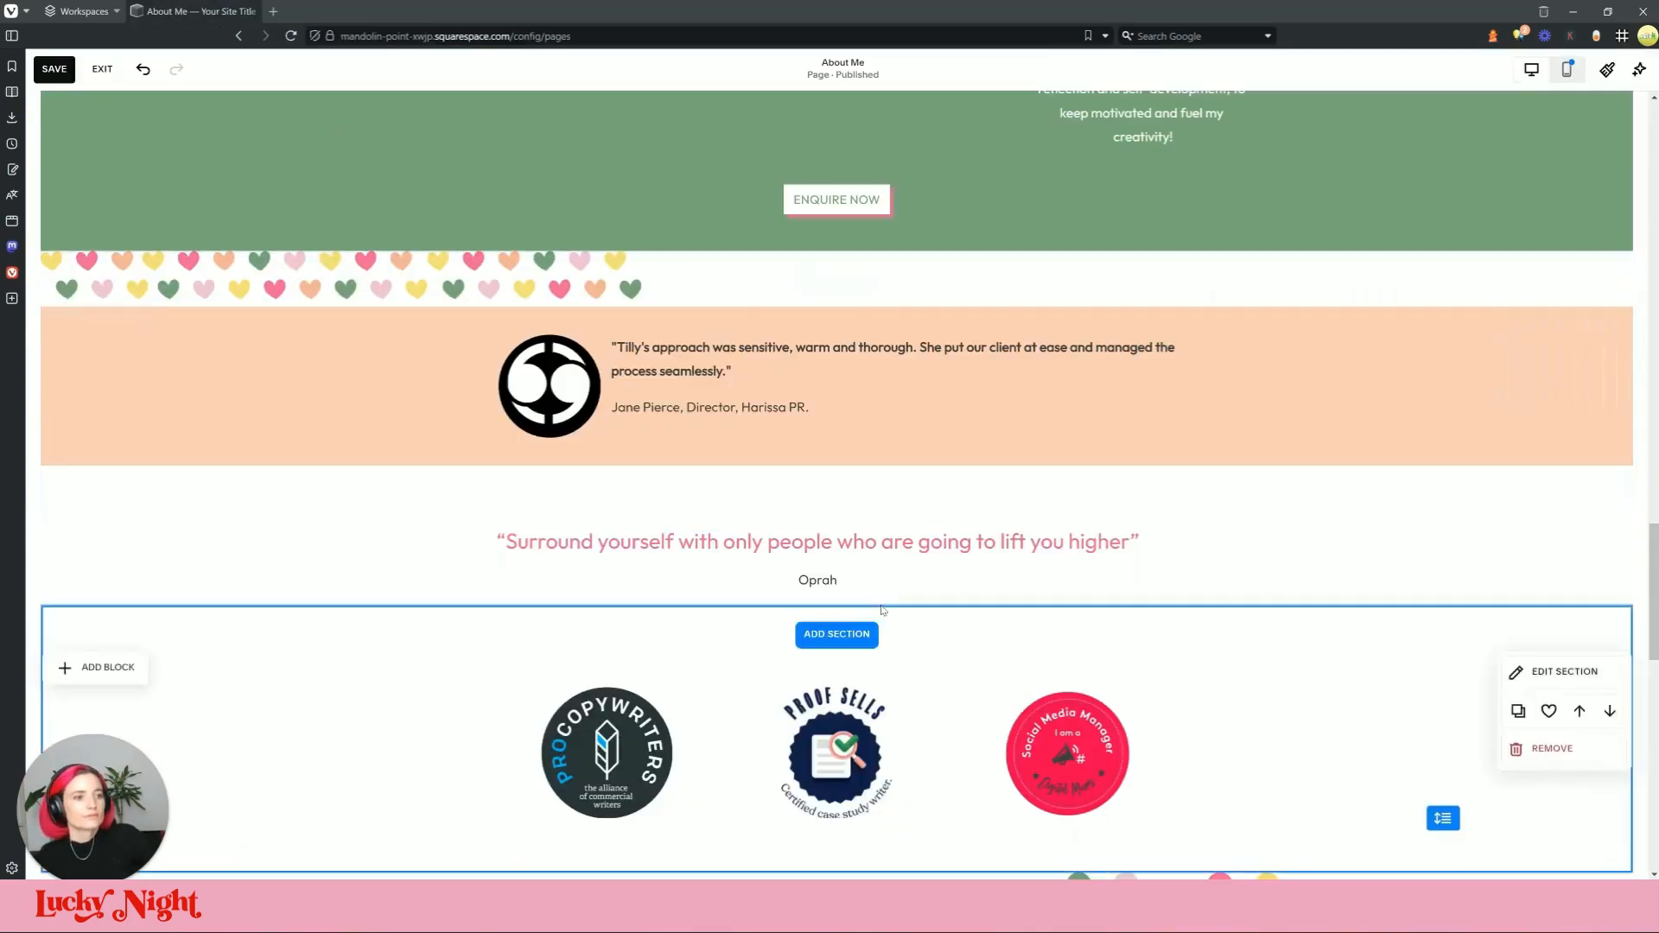
right_click(285, 8)
left_click(337, 55)
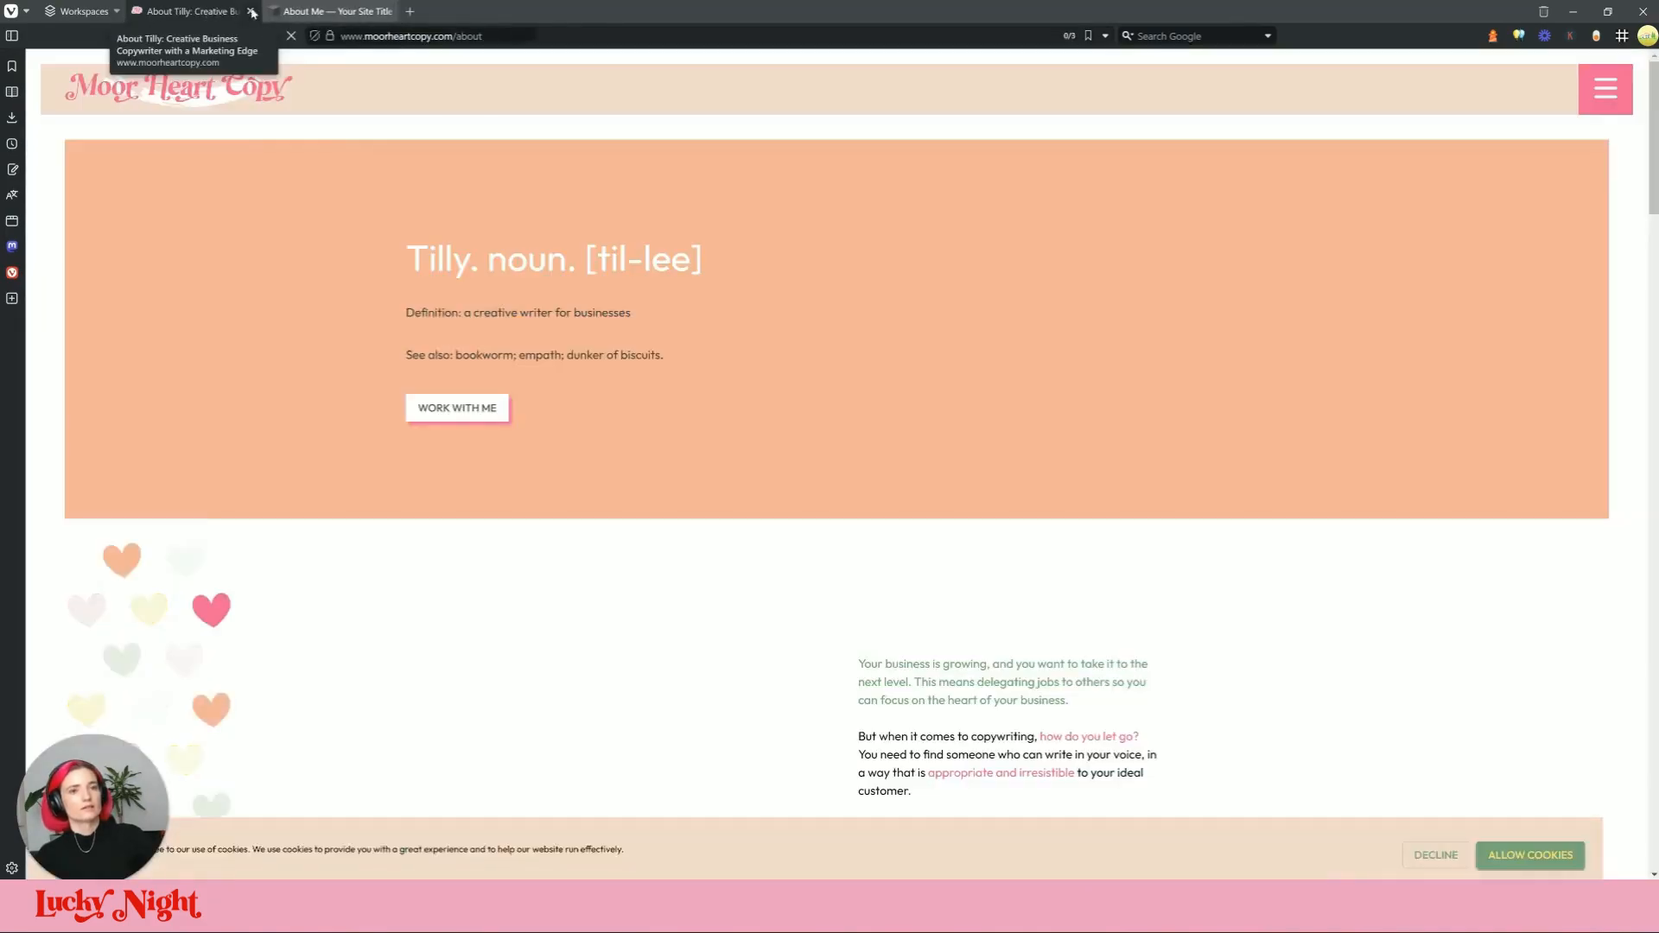
scroll(1055, 750, "down", 10)
scroll(875, 277, "down", 10)
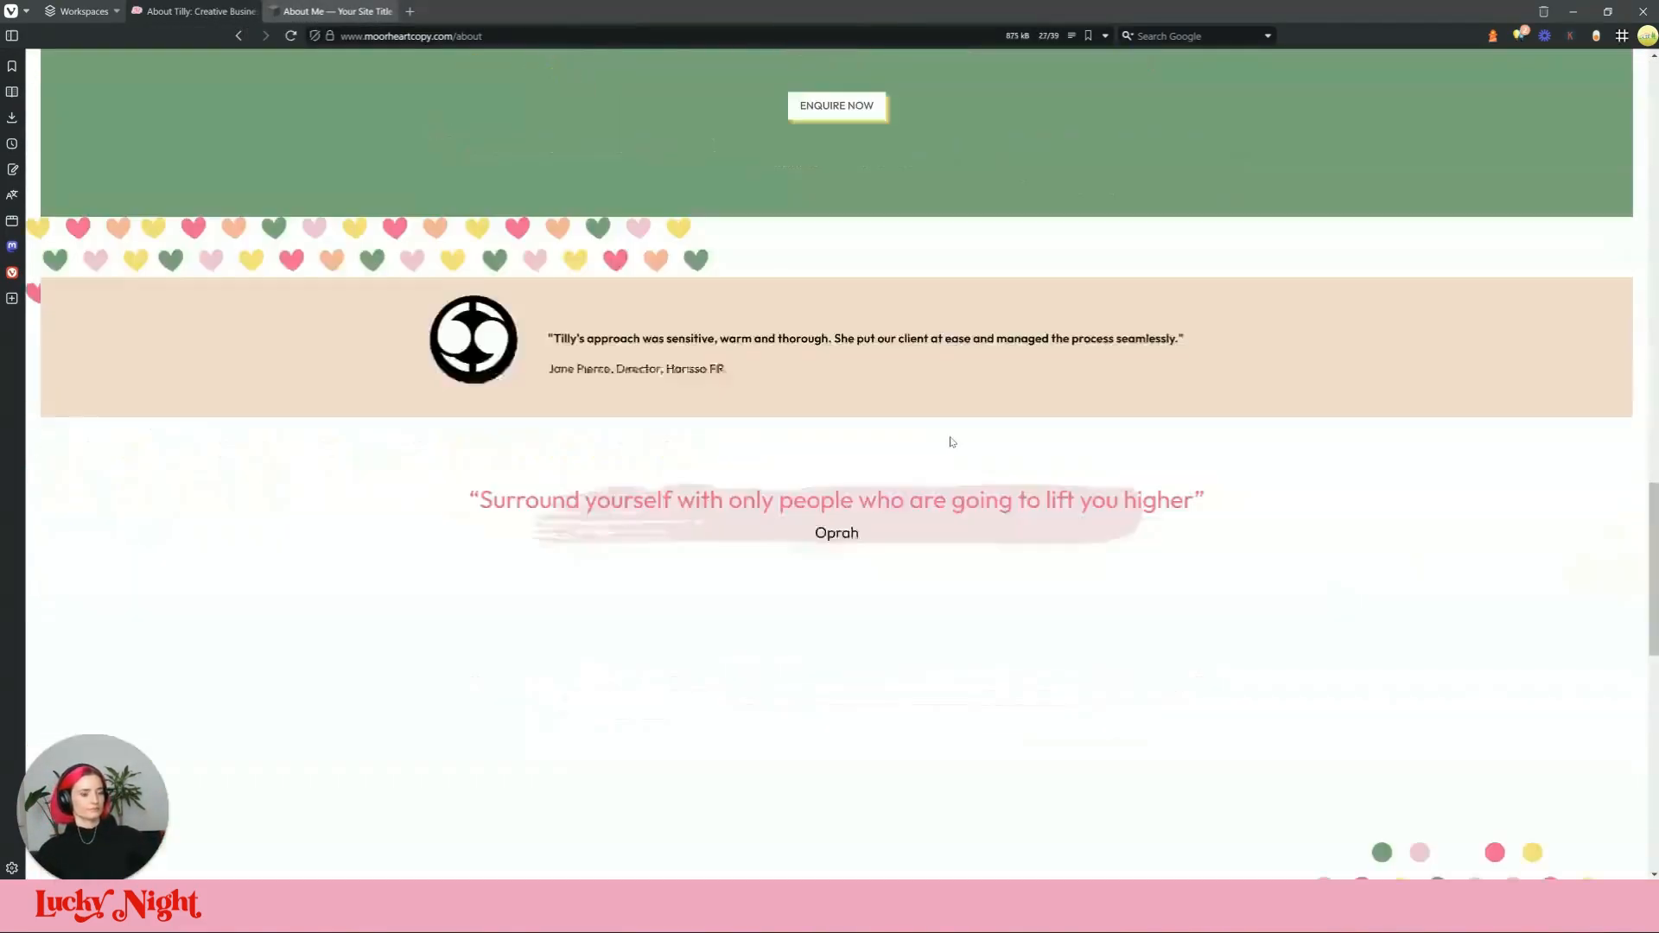
right_click(979, 222)
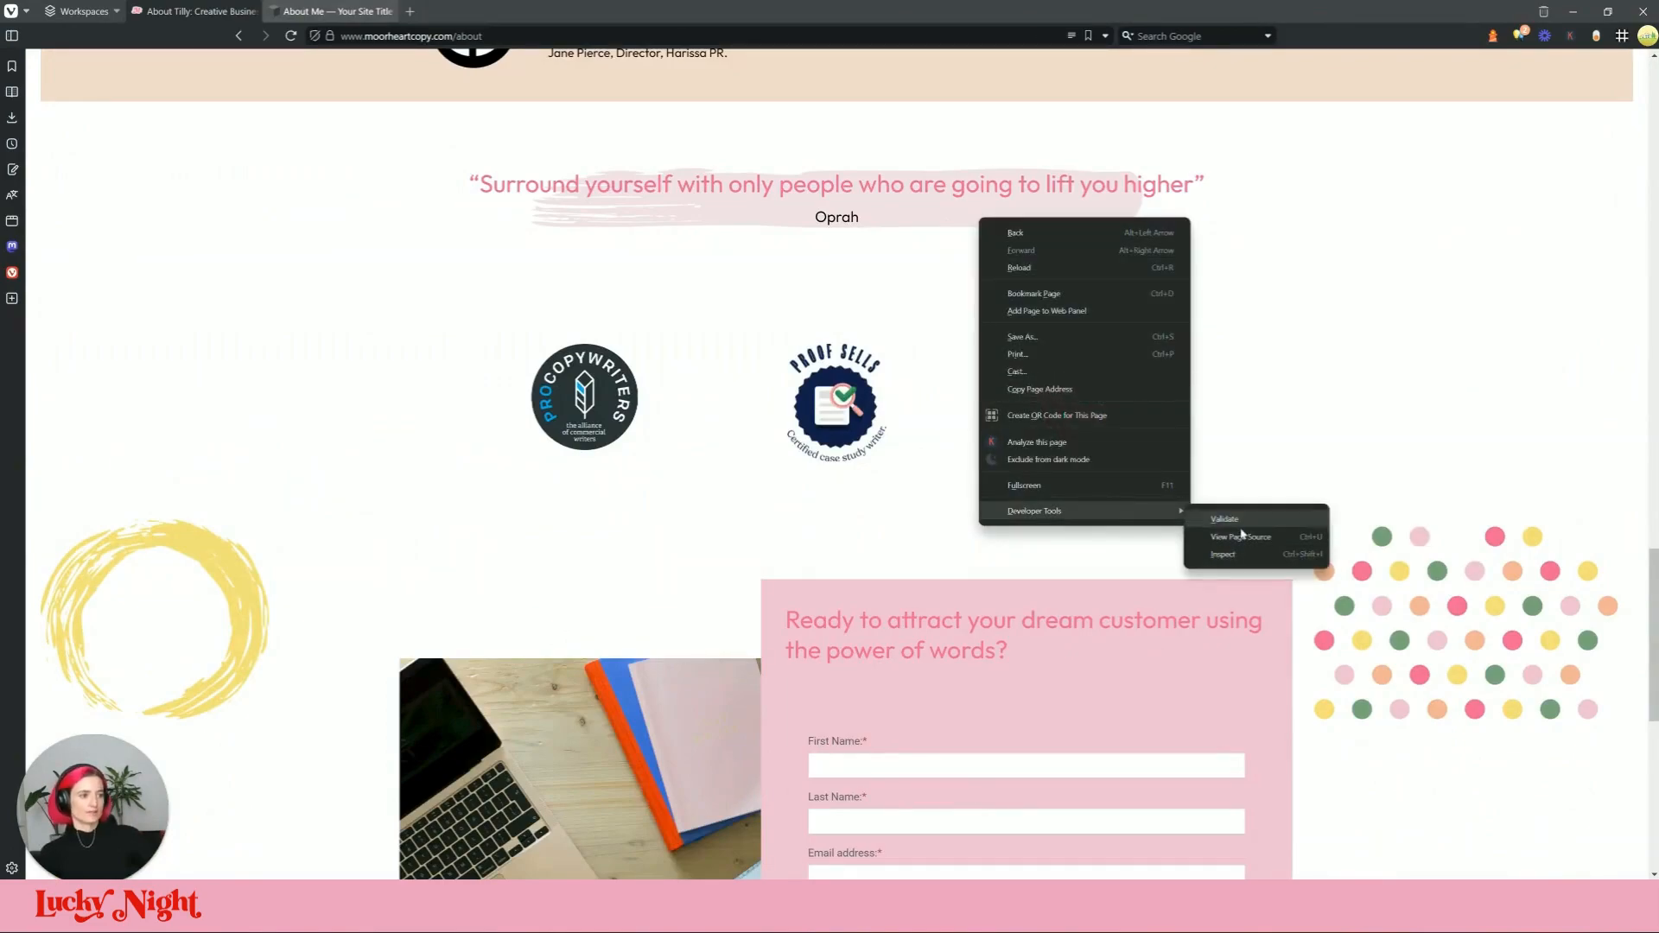
left_click(1241, 544)
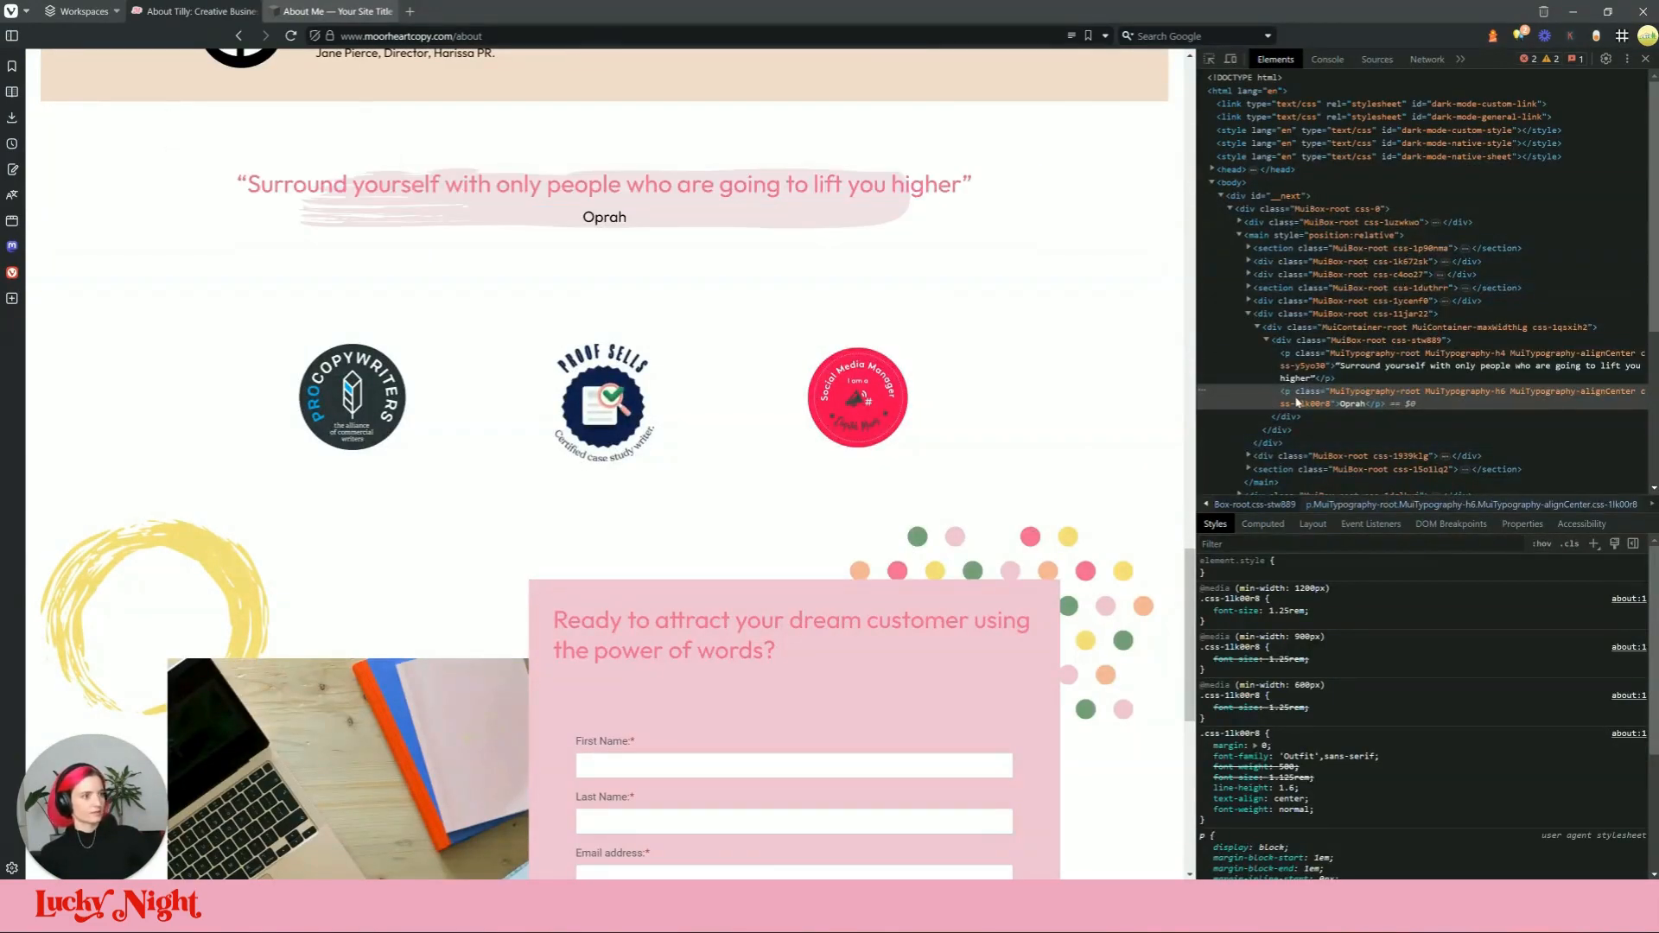
left_click(1401, 328)
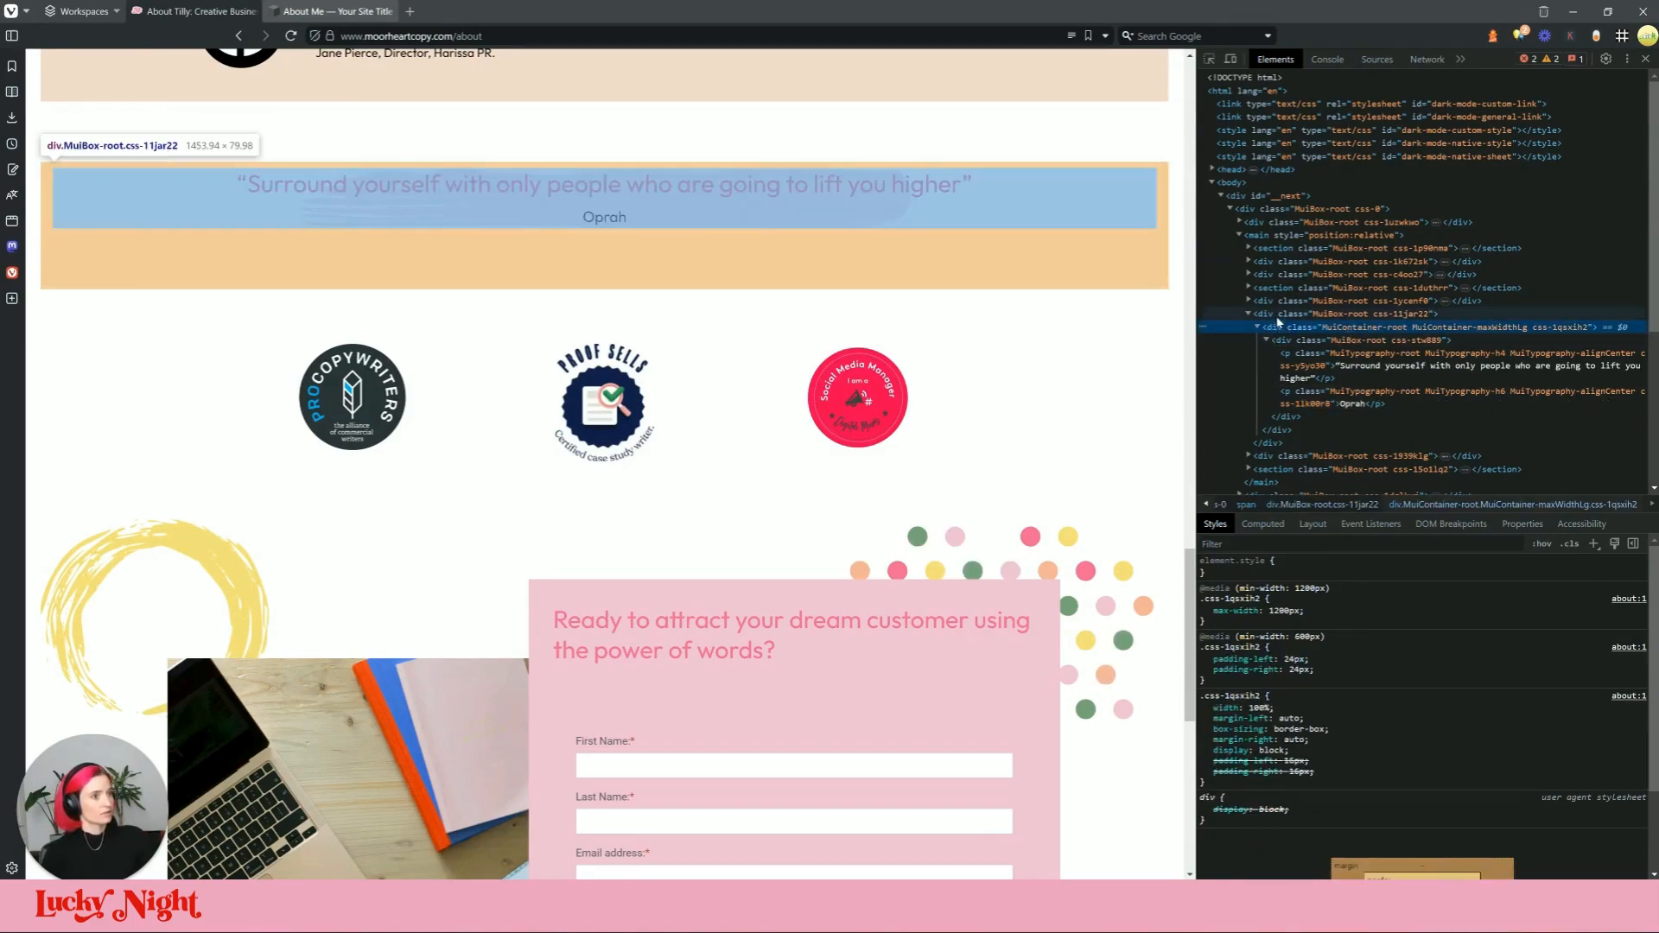
left_click(1278, 301)
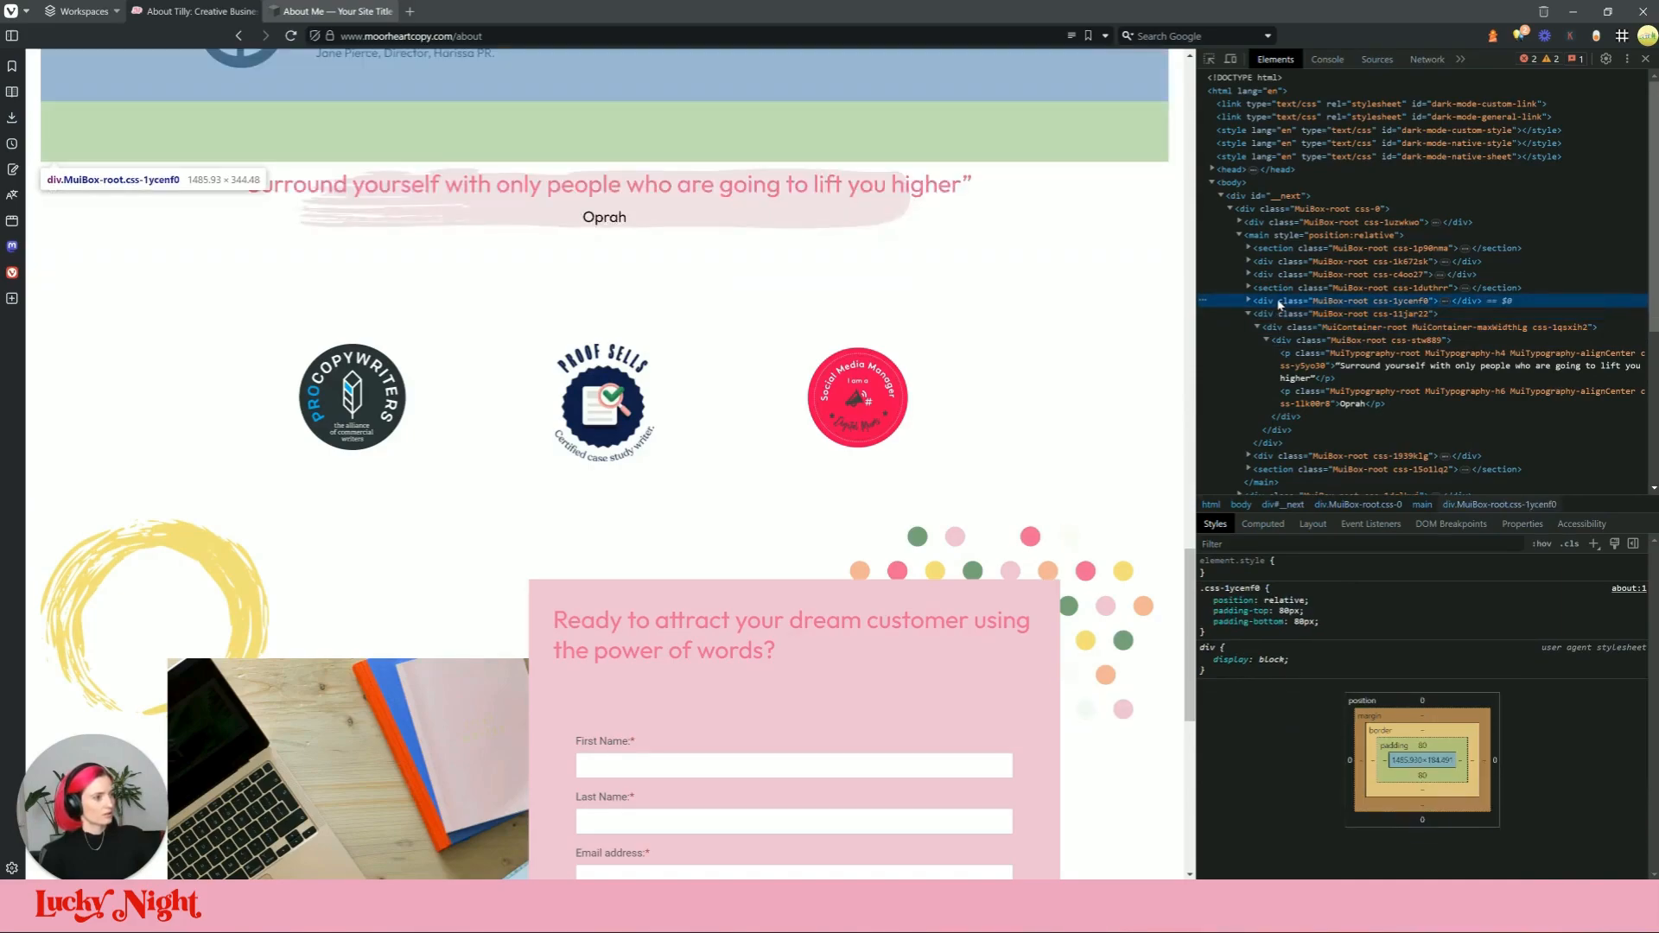
left_click(1281, 288)
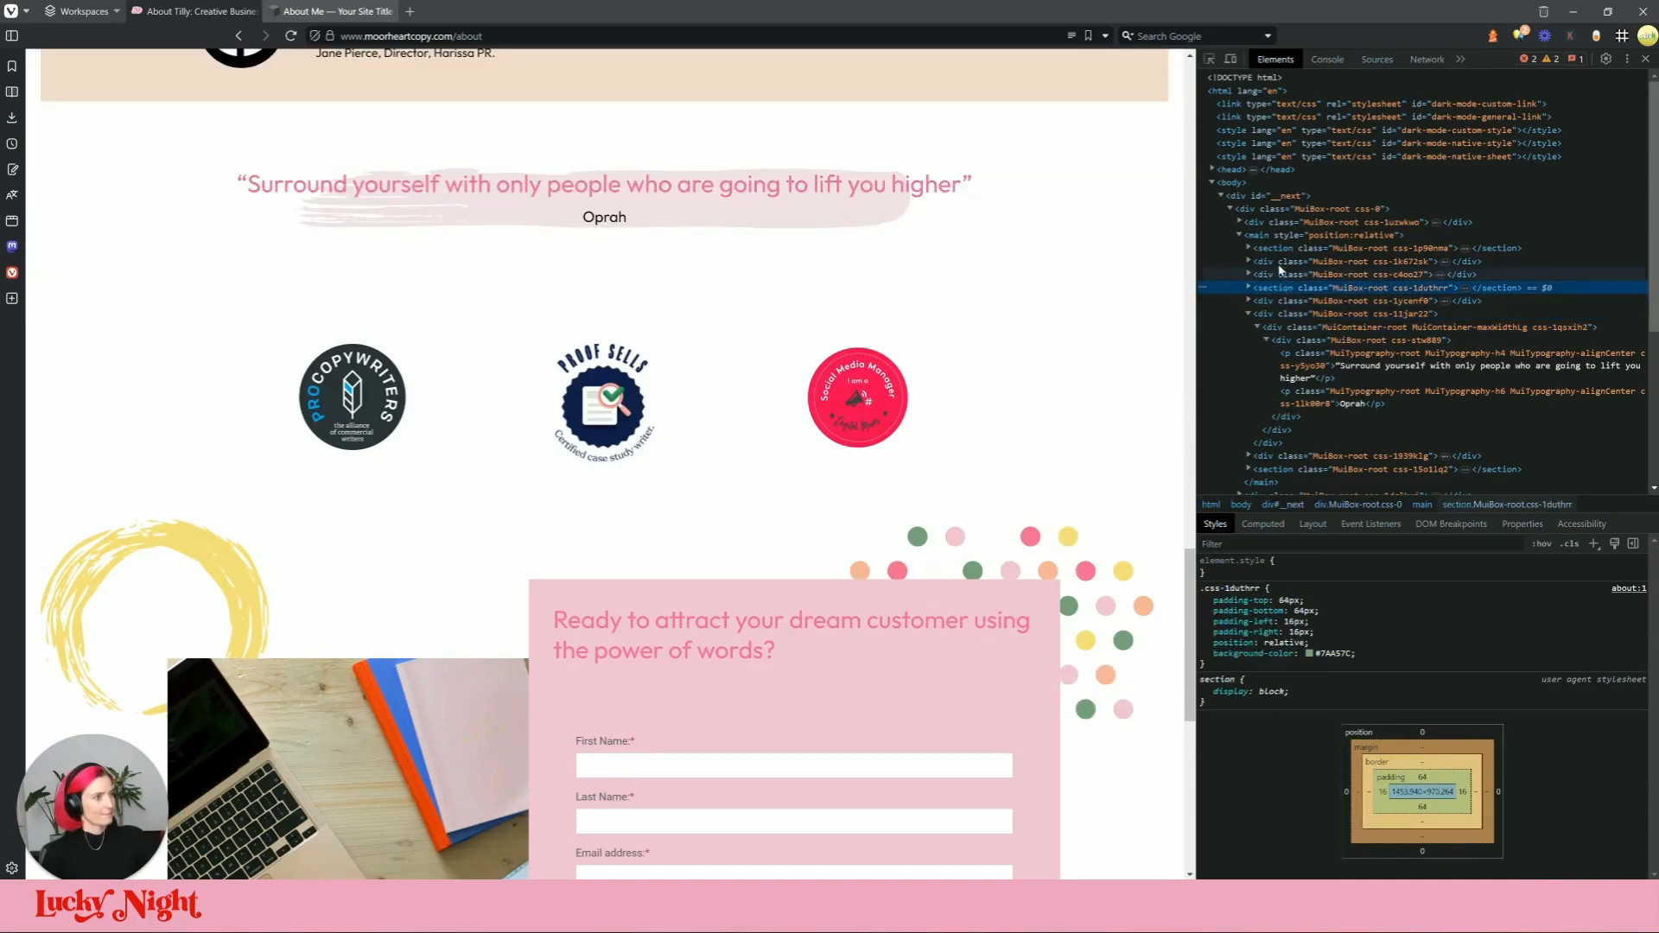
left_click(1288, 326)
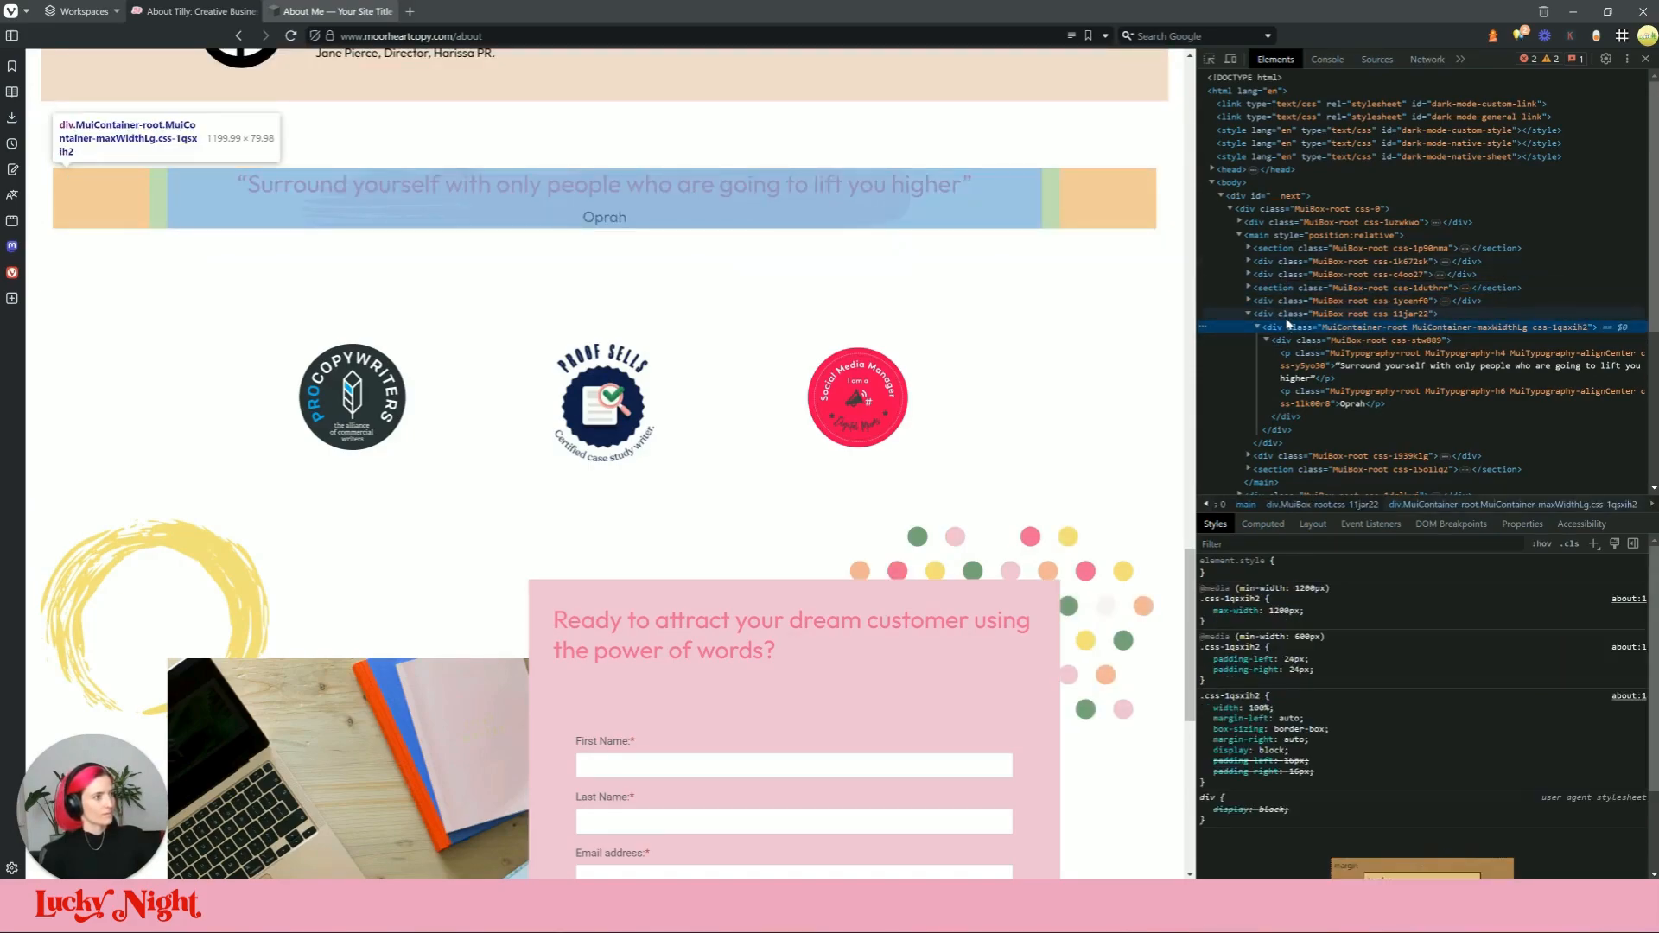
scroll(1372, 720, "up", 2)
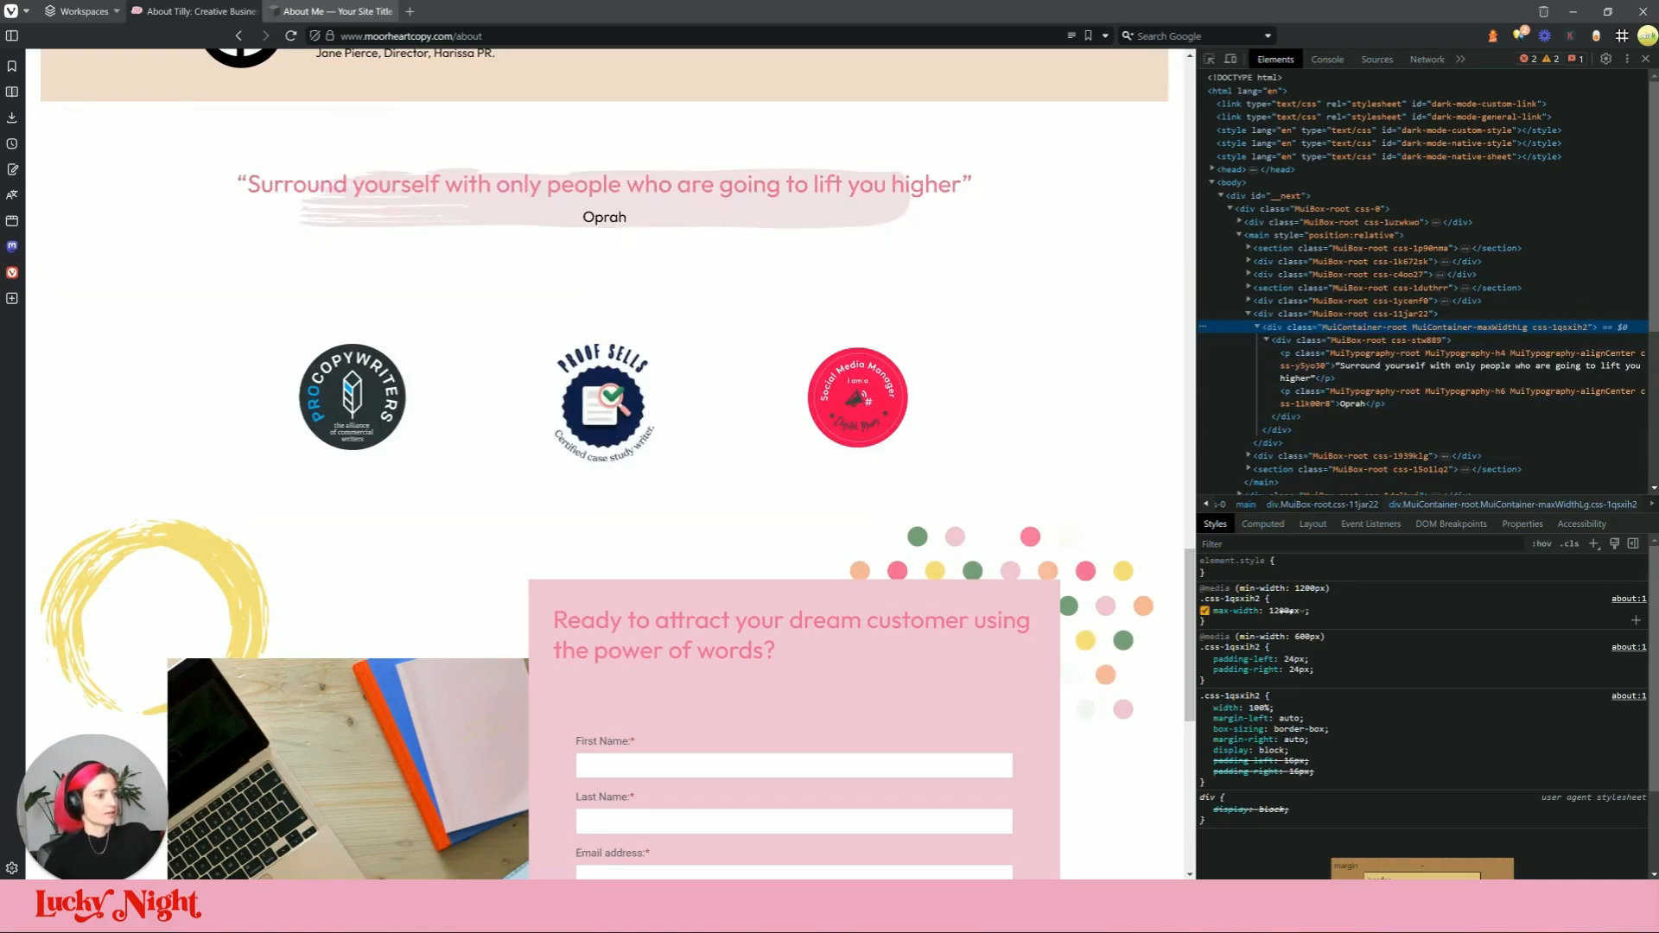
scroll(829, 363, "up", 1)
left_click(373, 12)
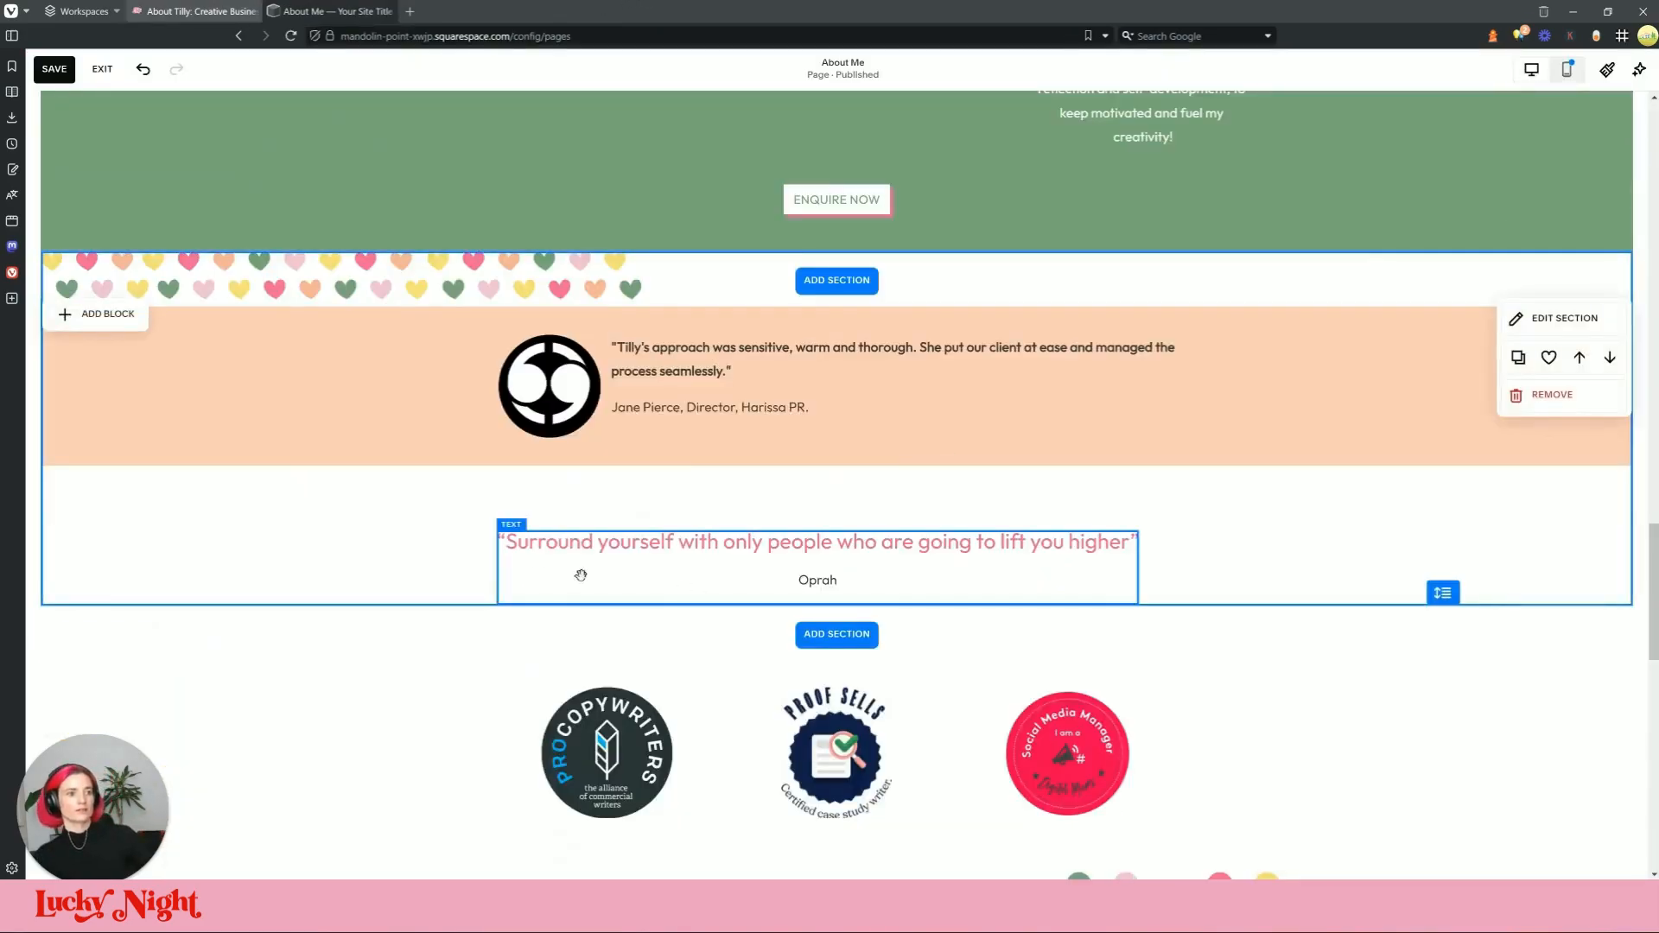
Step: Add an image block to the testimonial section with the uploaded quote-pattern brush-stroke image
left_click(99, 313)
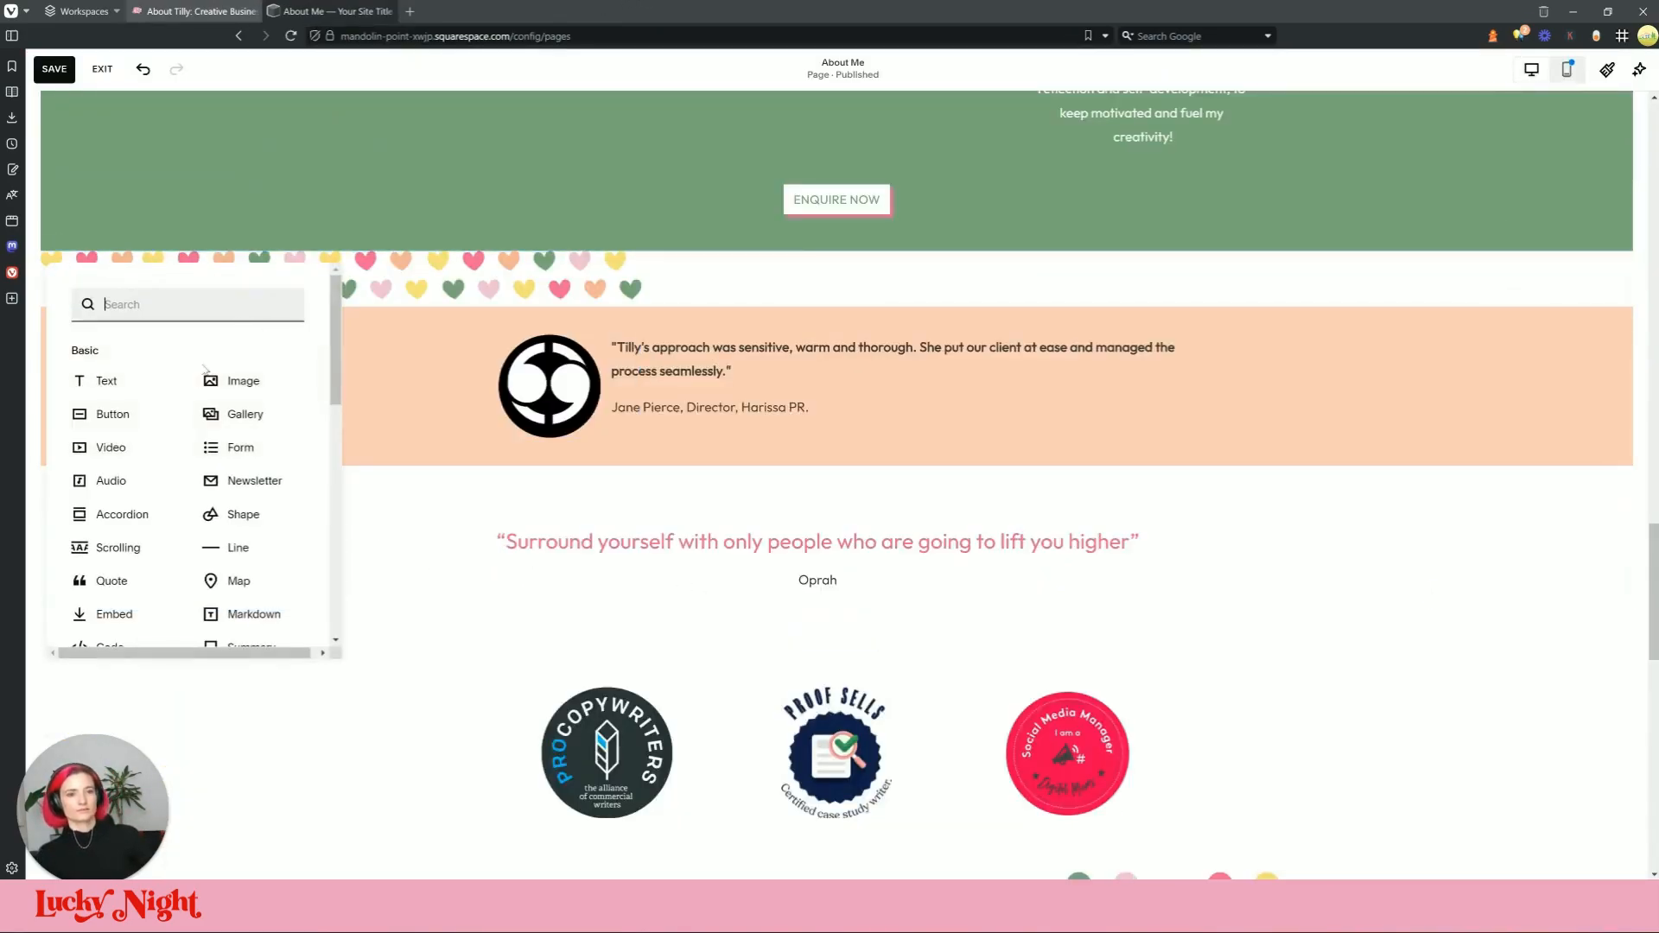
left_click(233, 378)
left_click(490, 414)
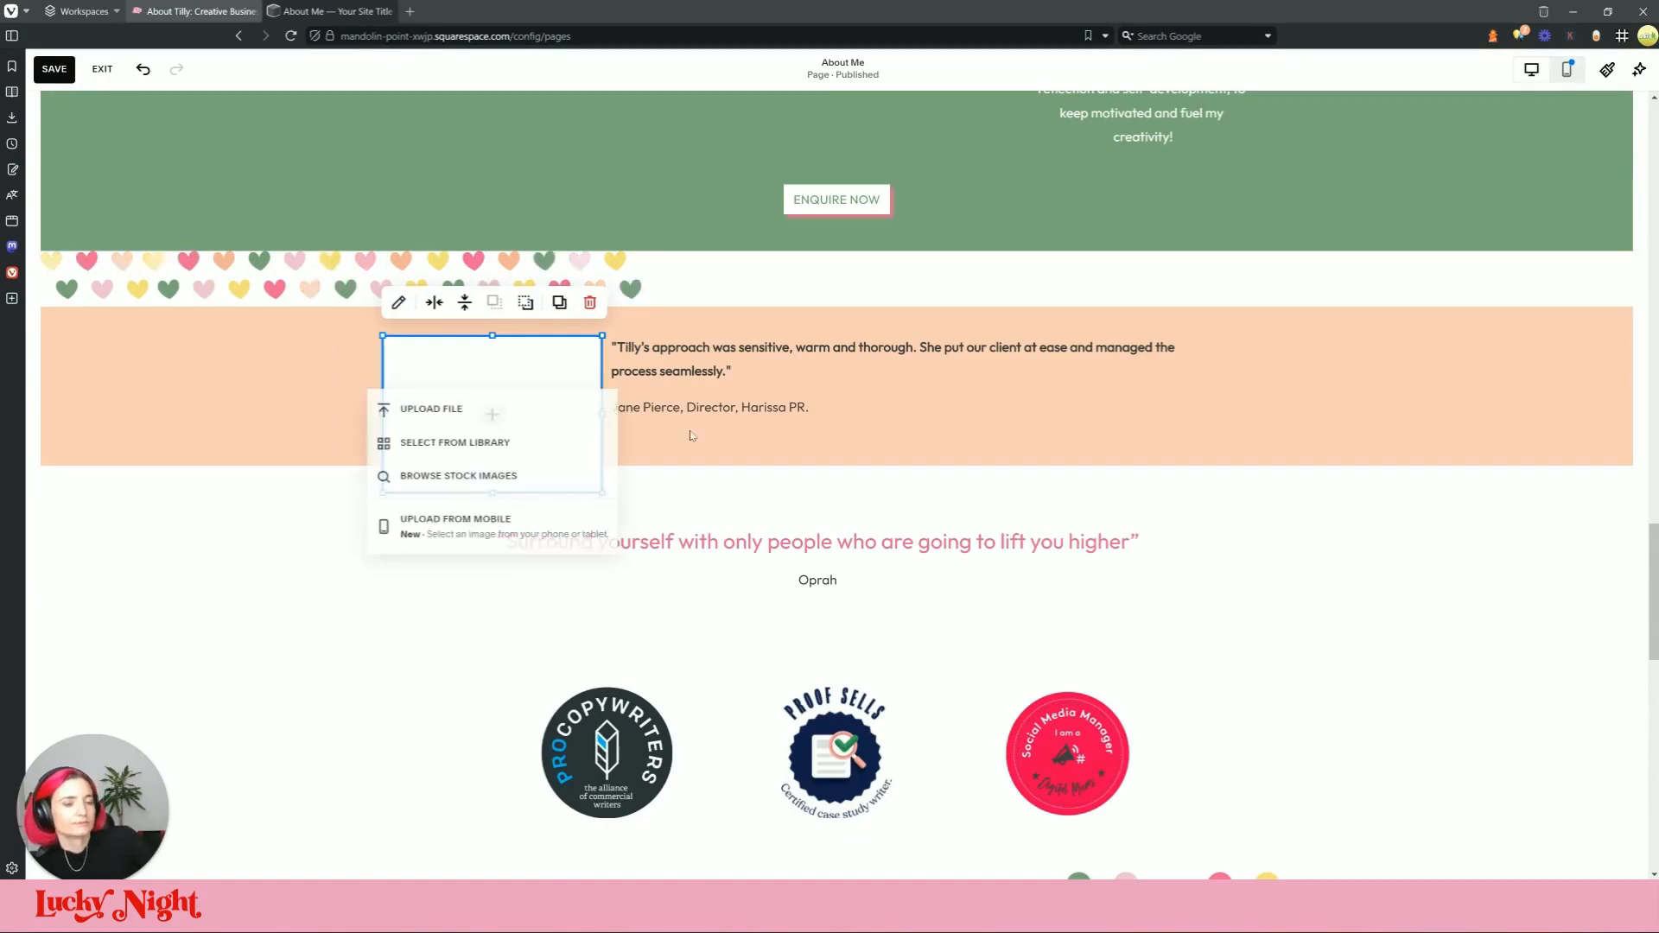
left_click(432, 407)
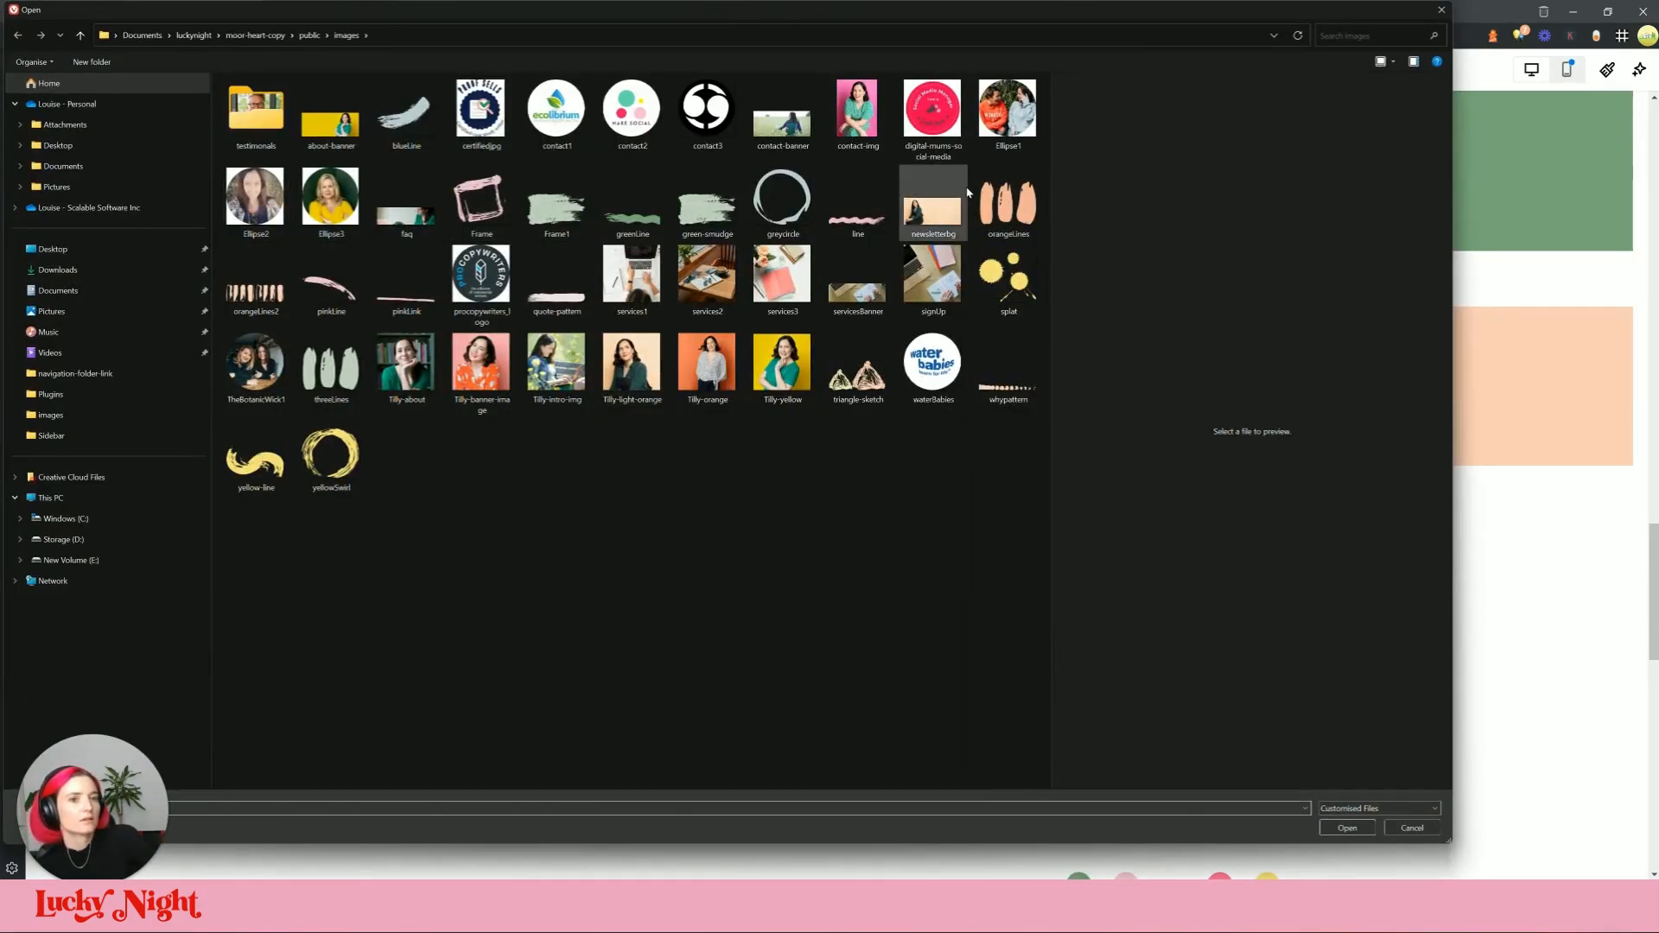
left_click(557, 279)
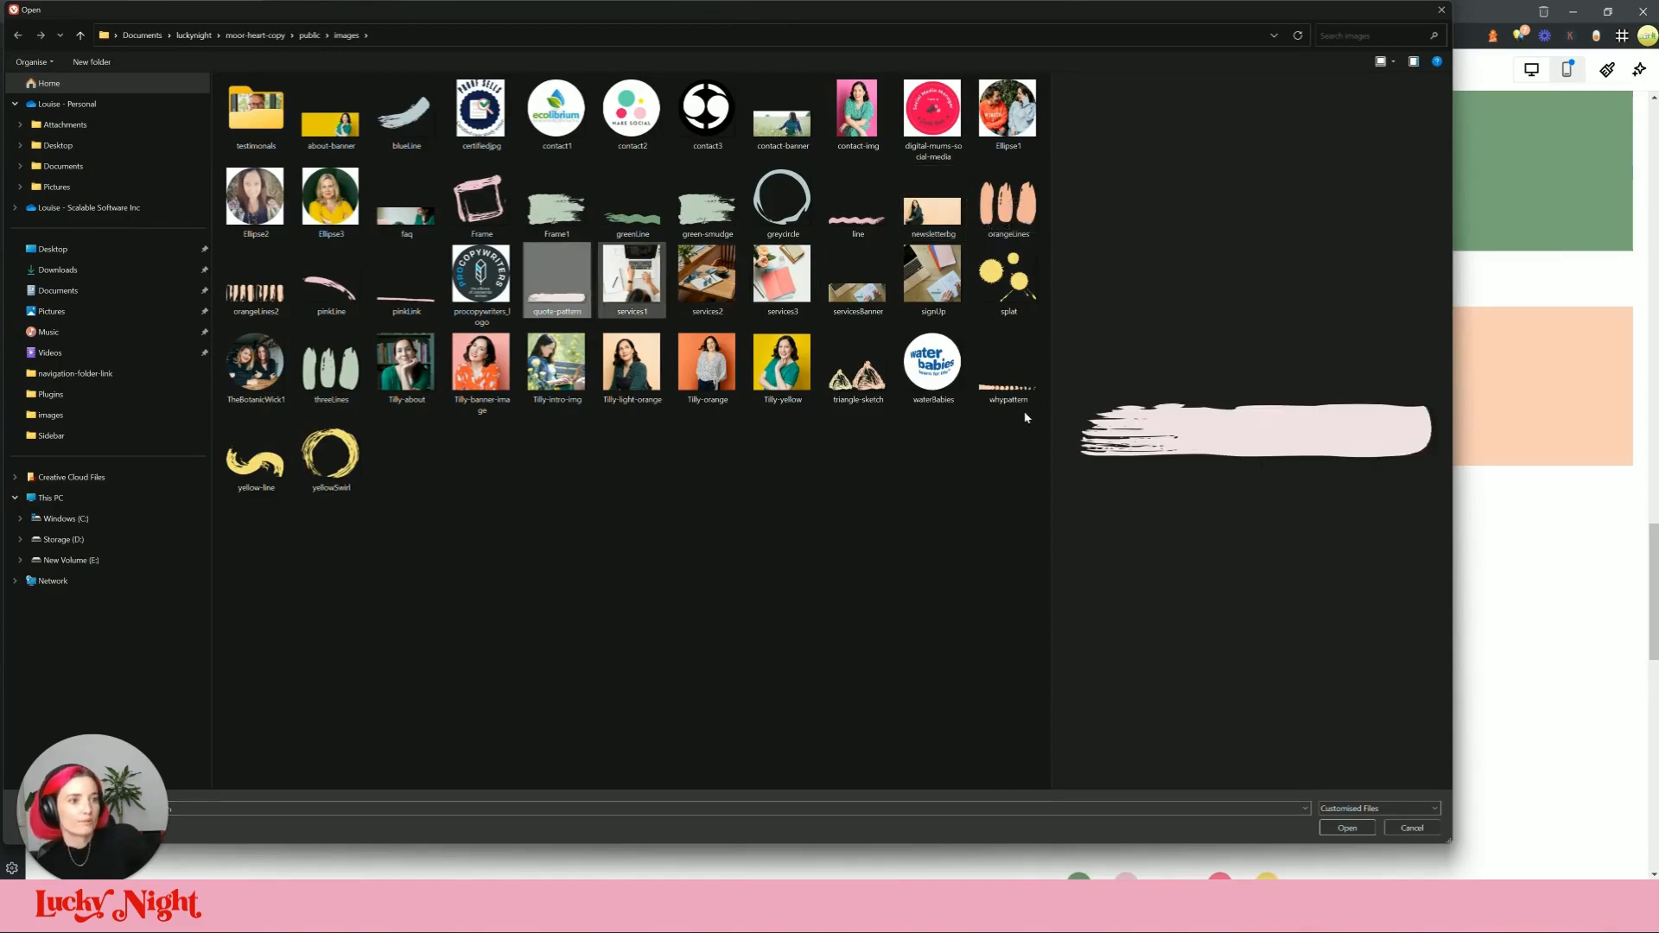
left_click(1347, 828)
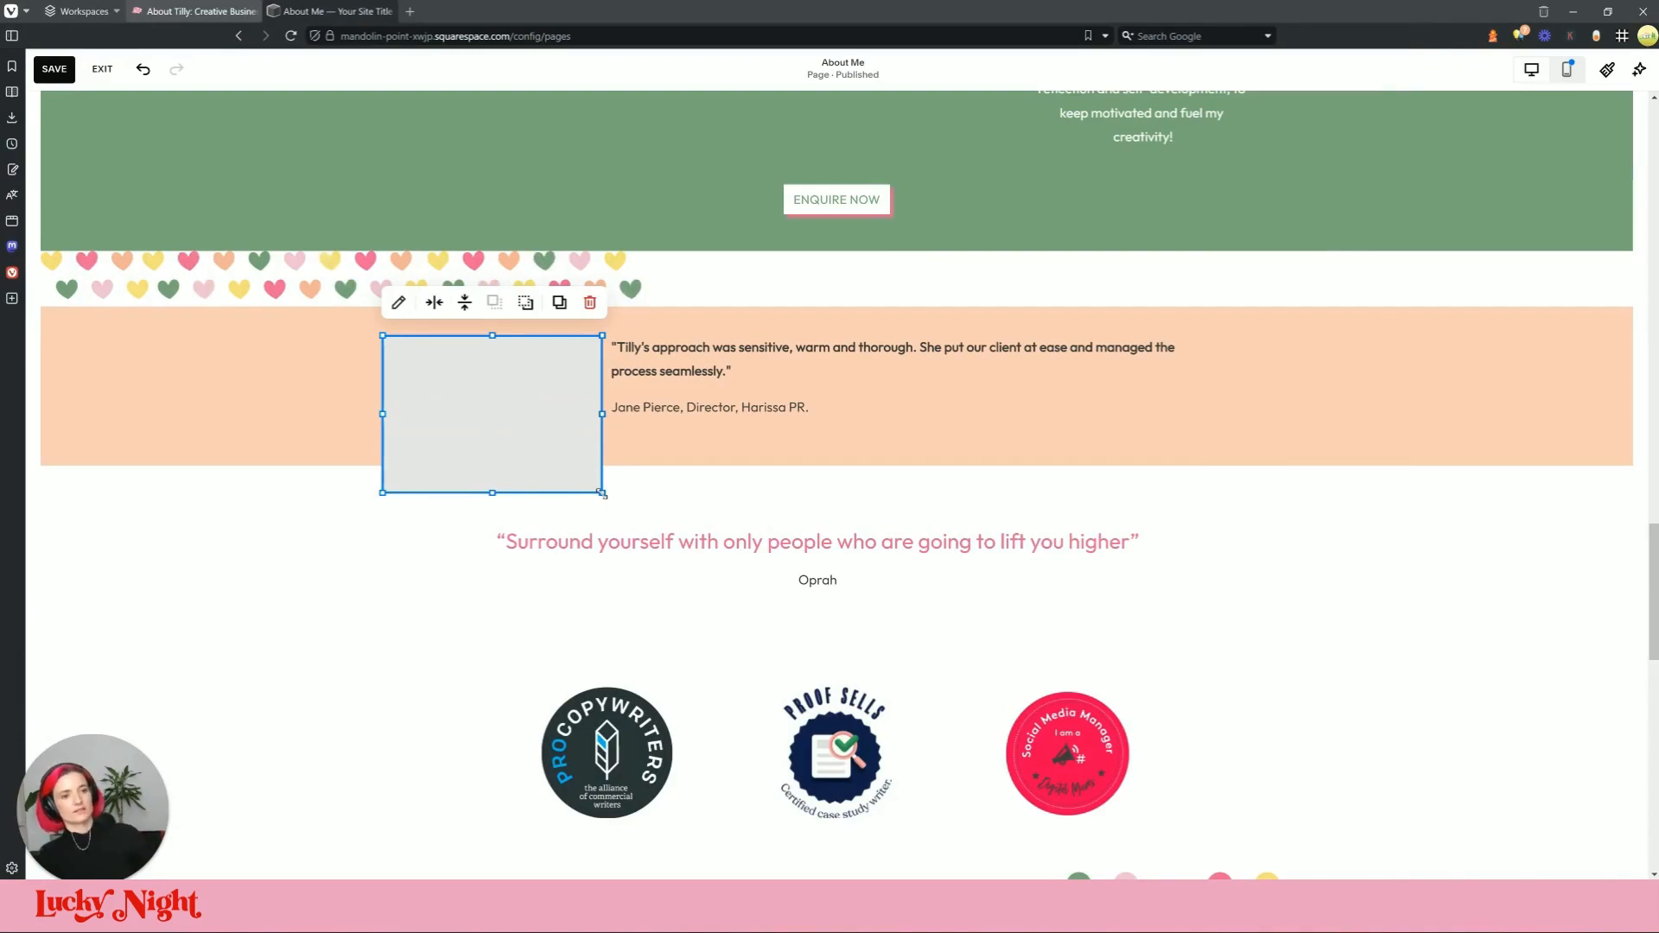
Step: Place the brush-stroke image behind the Oprah quote and resize it against the live site
left_click(907, 450)
left_click_drag(885, 475, 909, 587)
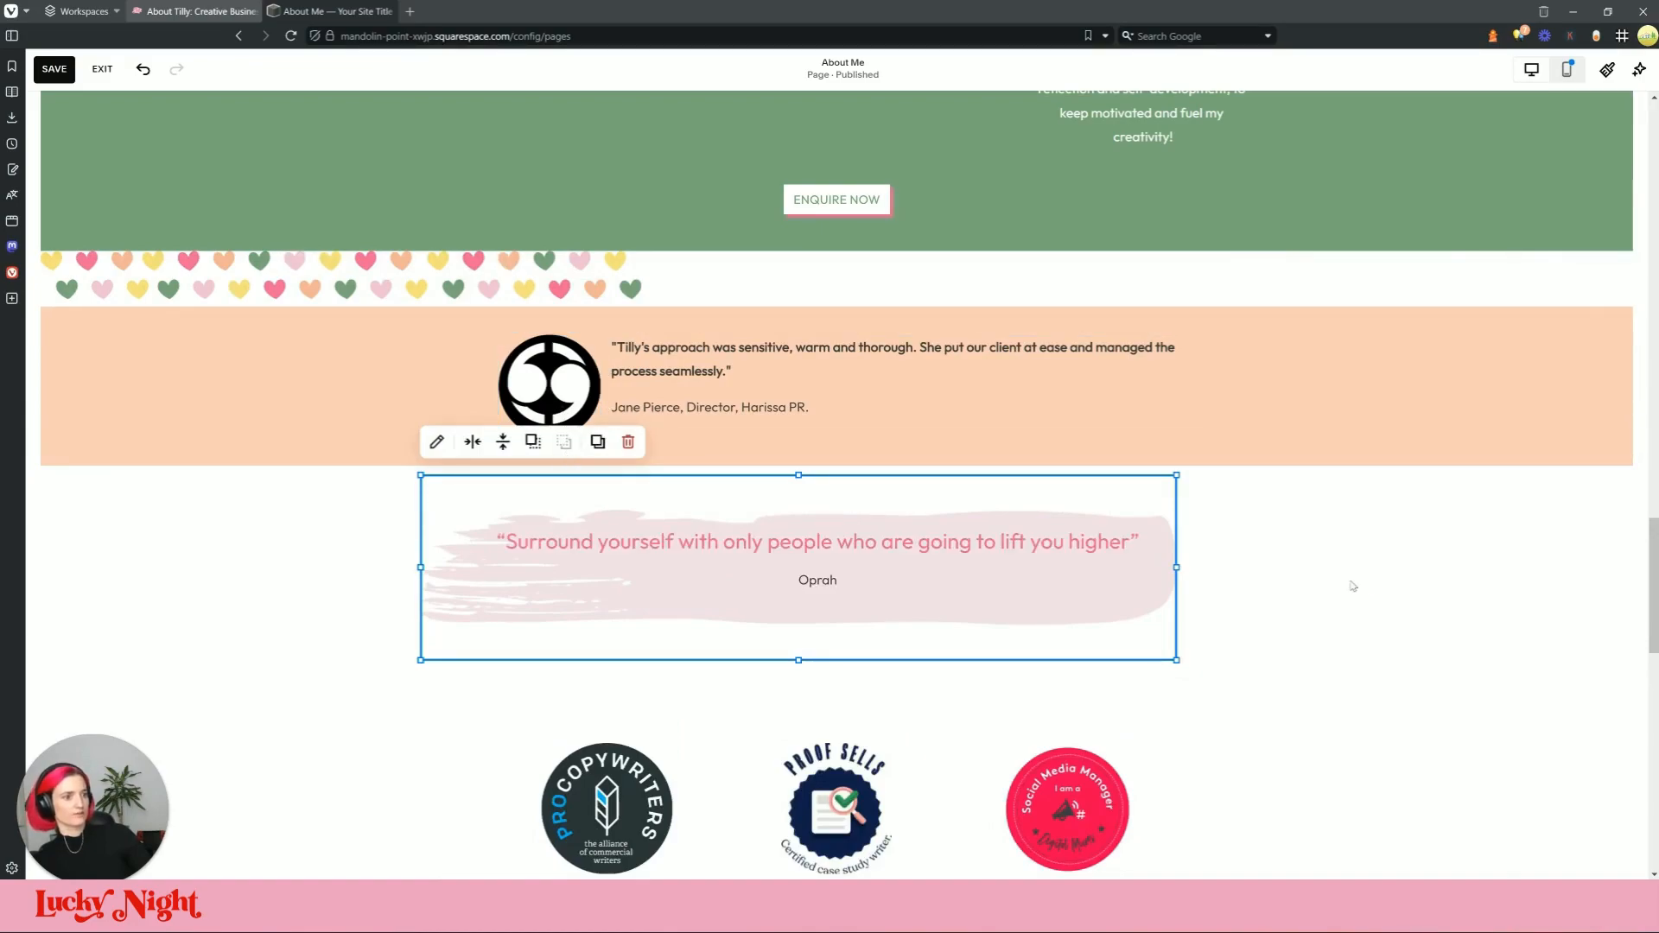
left_click_drag(798, 660, 804, 633)
left_click(253, 7)
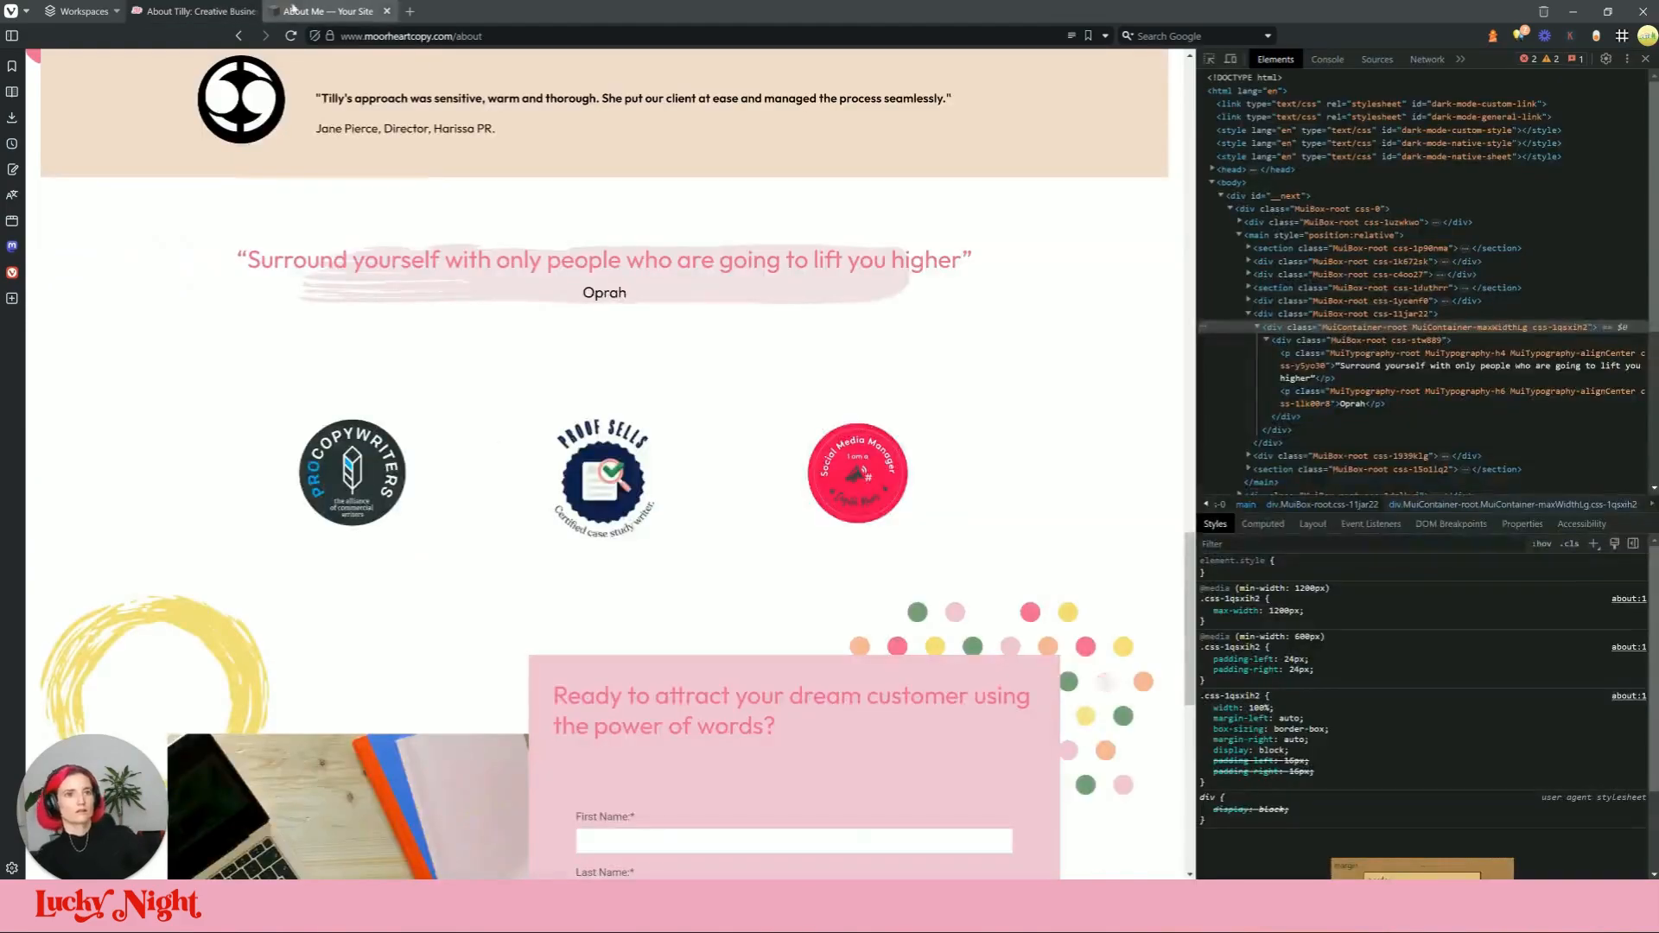
left_click(332, 11)
left_click_drag(421, 476, 537, 505)
left_click_drag(1043, 608, 985, 585)
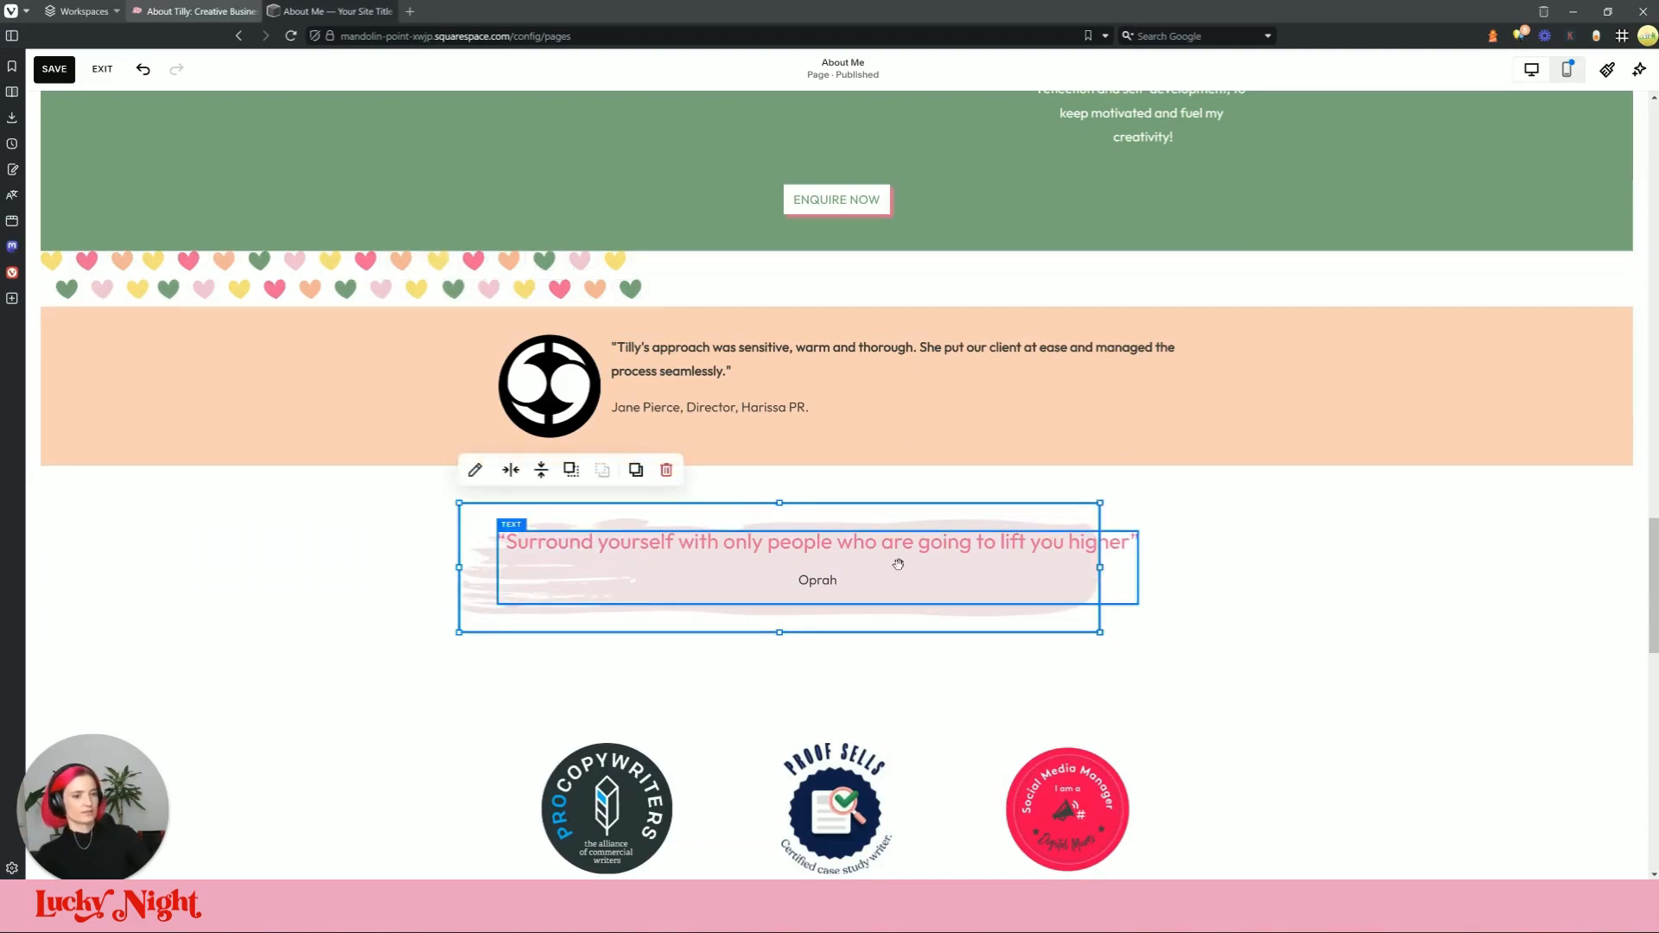
left_click_drag(459, 570, 494, 569)
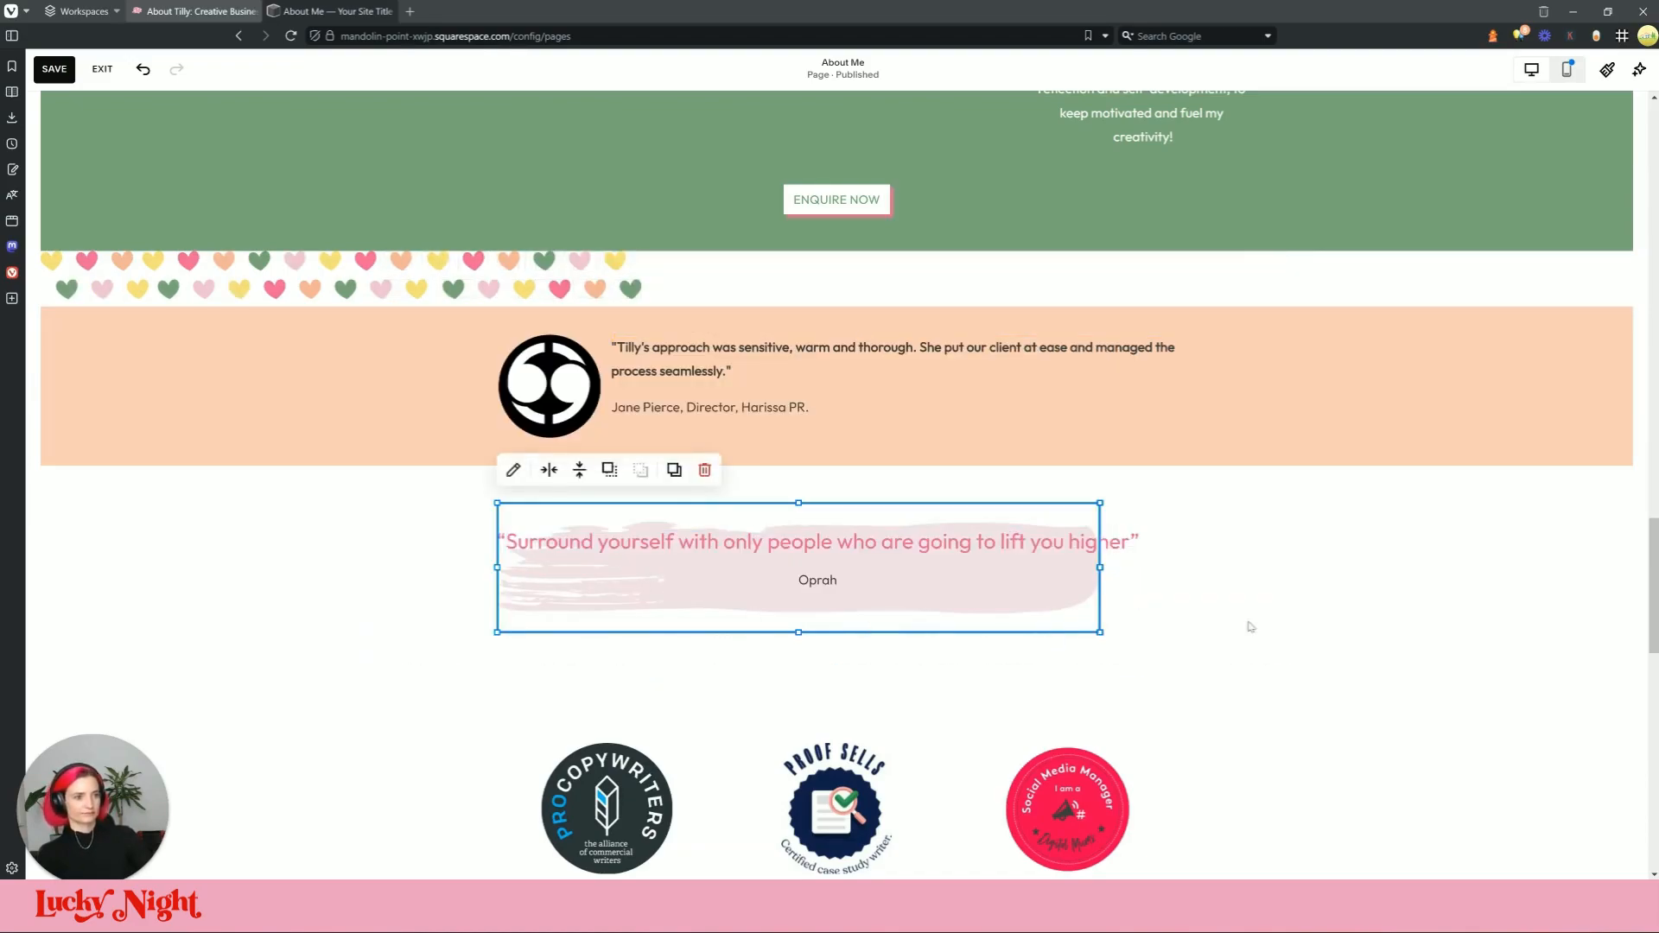
left_click(1289, 601)
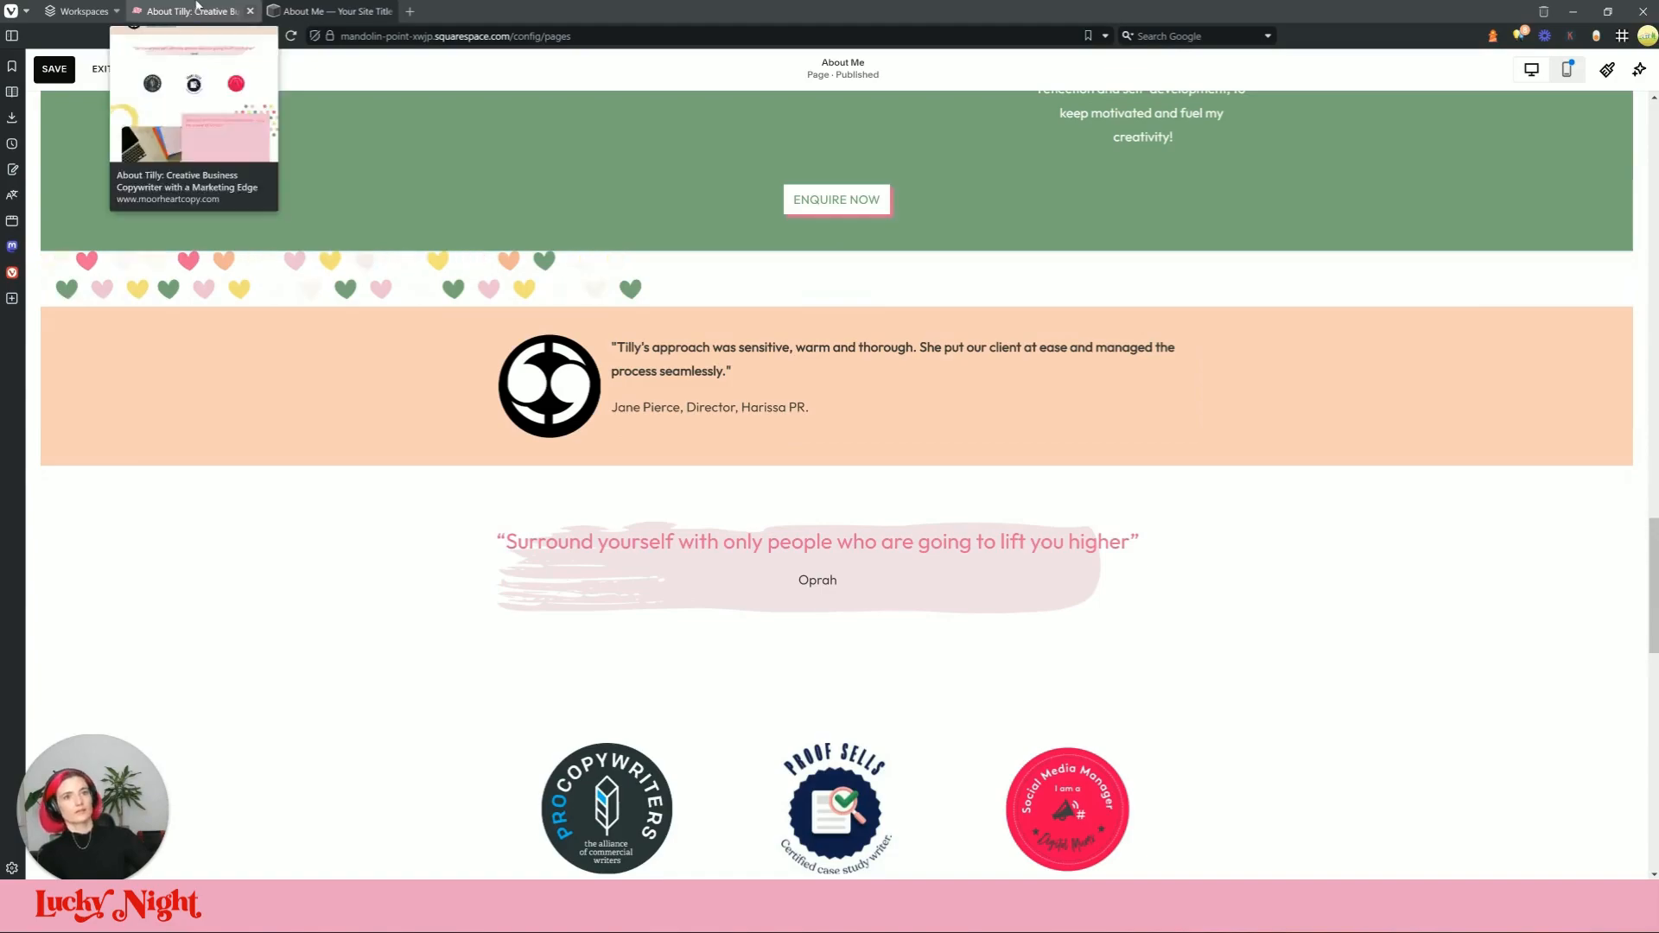
Step: Shorten the quote block and centre it over the brush stroke, widening the image to fit
left_click(325, 10)
left_click(199, 11)
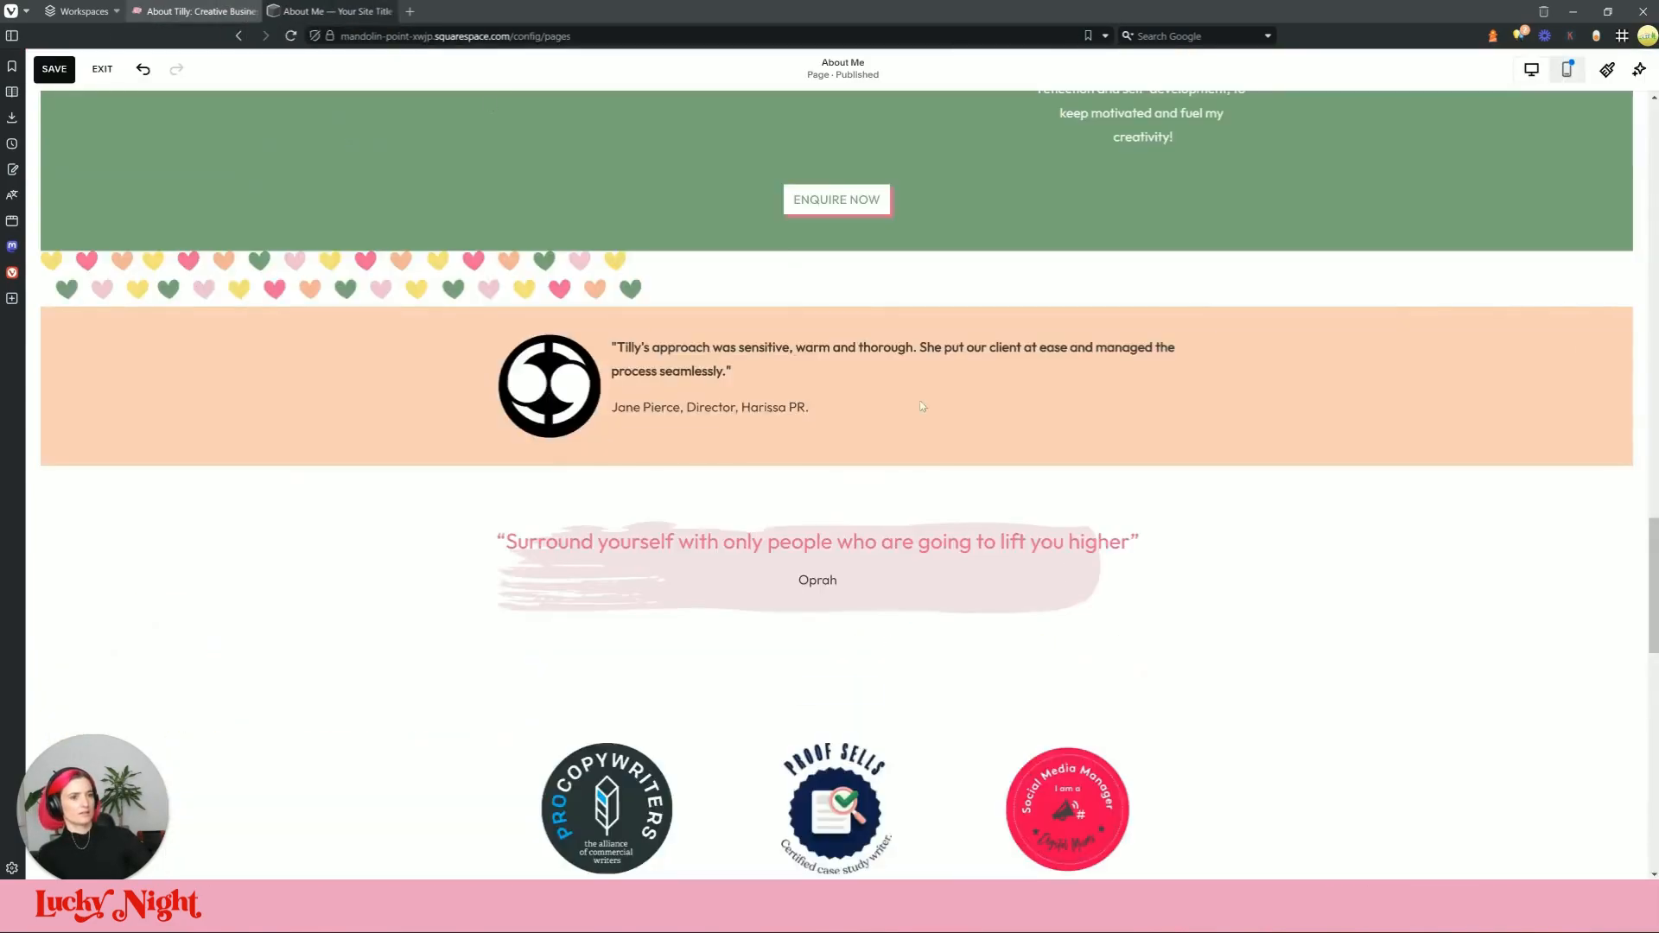
left_click(911, 551)
mouse_move(803, 632)
left_mouse_down()
mouse_move(803, 577)
mouse_move(803, 605)
left_mouse_up()
left_click_drag(945, 583, 942, 544)
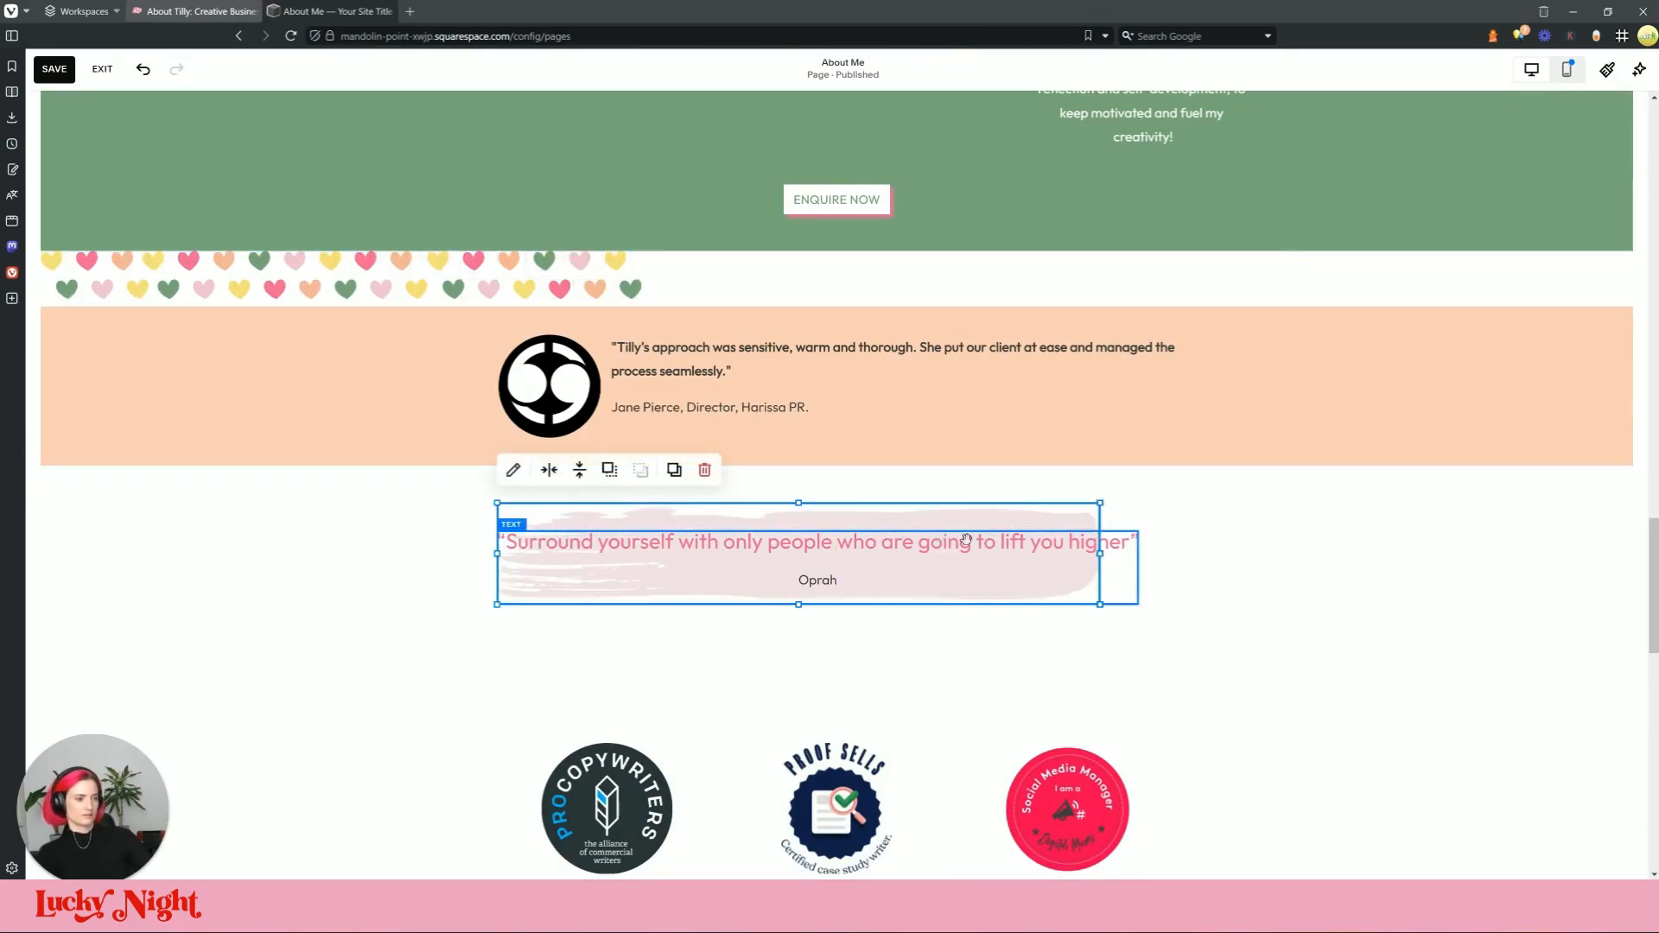
mouse_move(1044, 563)
left_mouse_down()
mouse_move(1018, 559)
mouse_move(1060, 573)
mouse_move(1106, 535)
left_mouse_up()
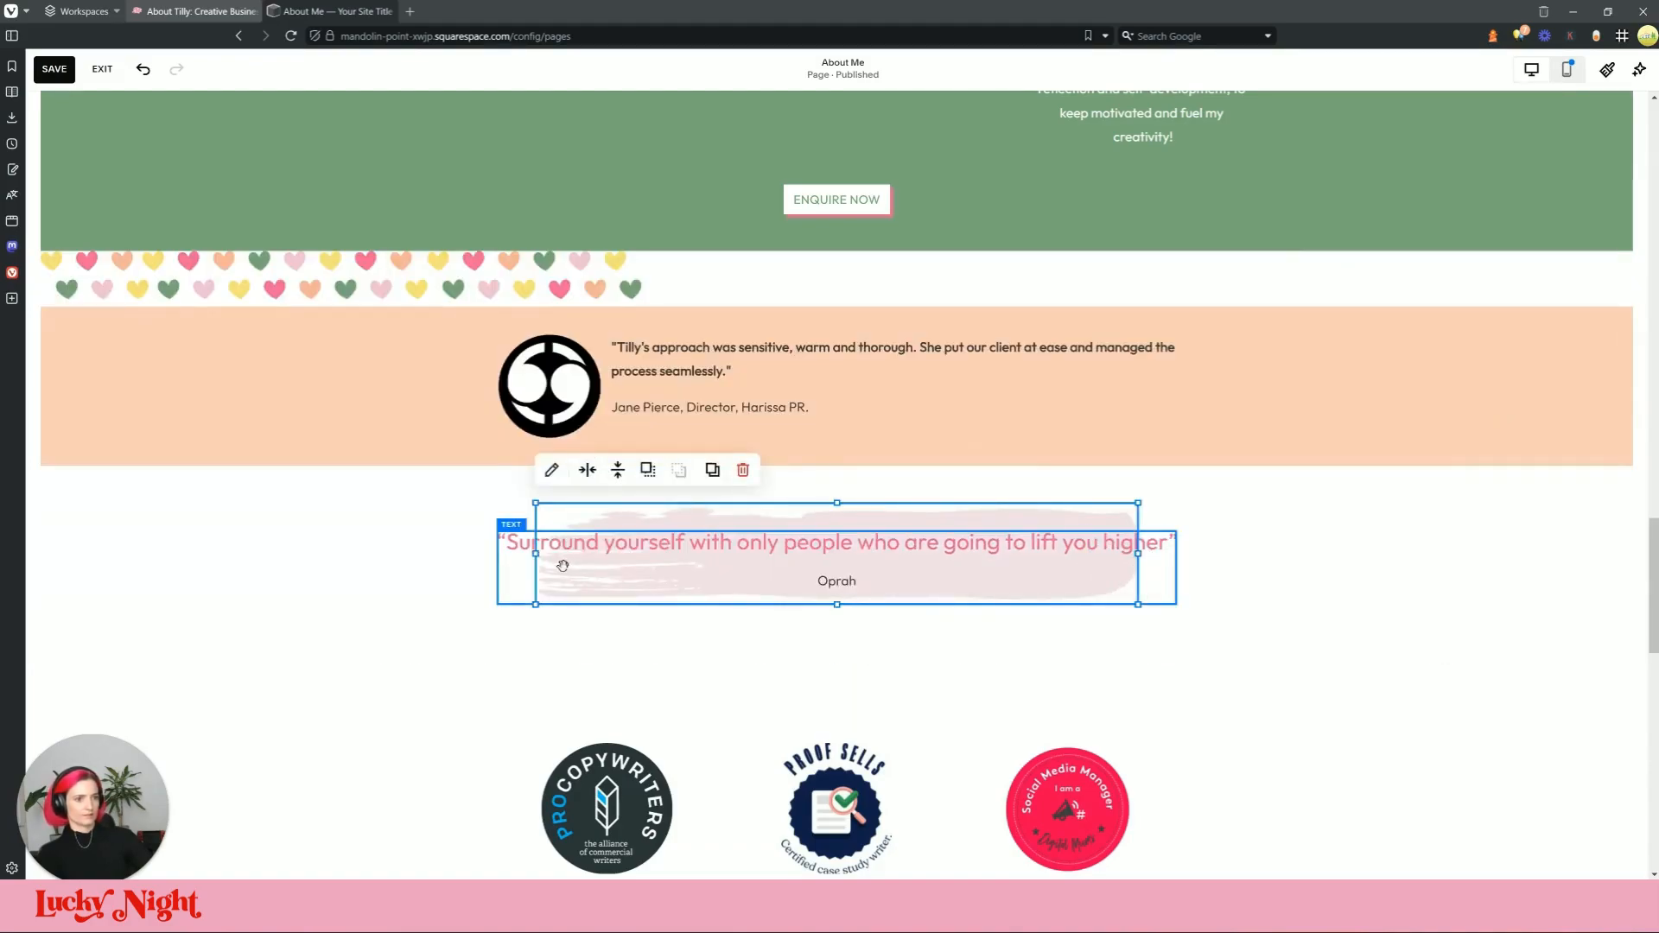
left_click_drag(536, 559, 498, 559)
left_click_drag(1139, 561, 1156, 570)
Step: Move the brush-stroke image lower and reposition the quote text block above it
scroll(1157, 631, "down", 2)
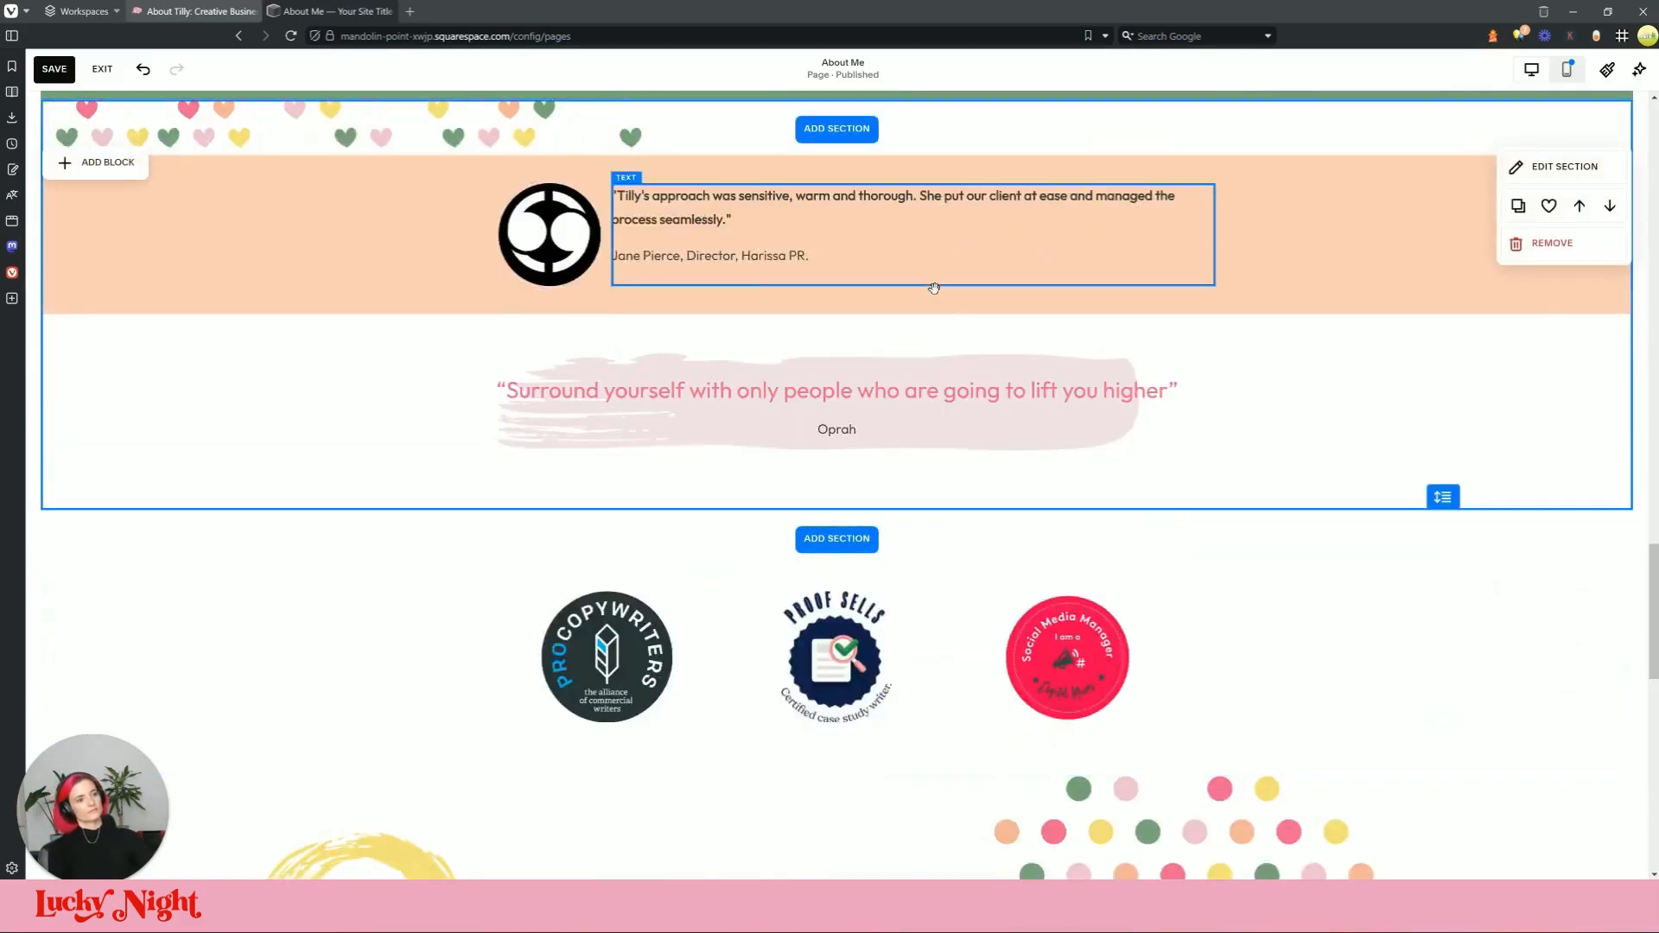
left_click(891, 362)
left_click_drag(890, 362, 831, 428)
left_click_drag(958, 405, 958, 404)
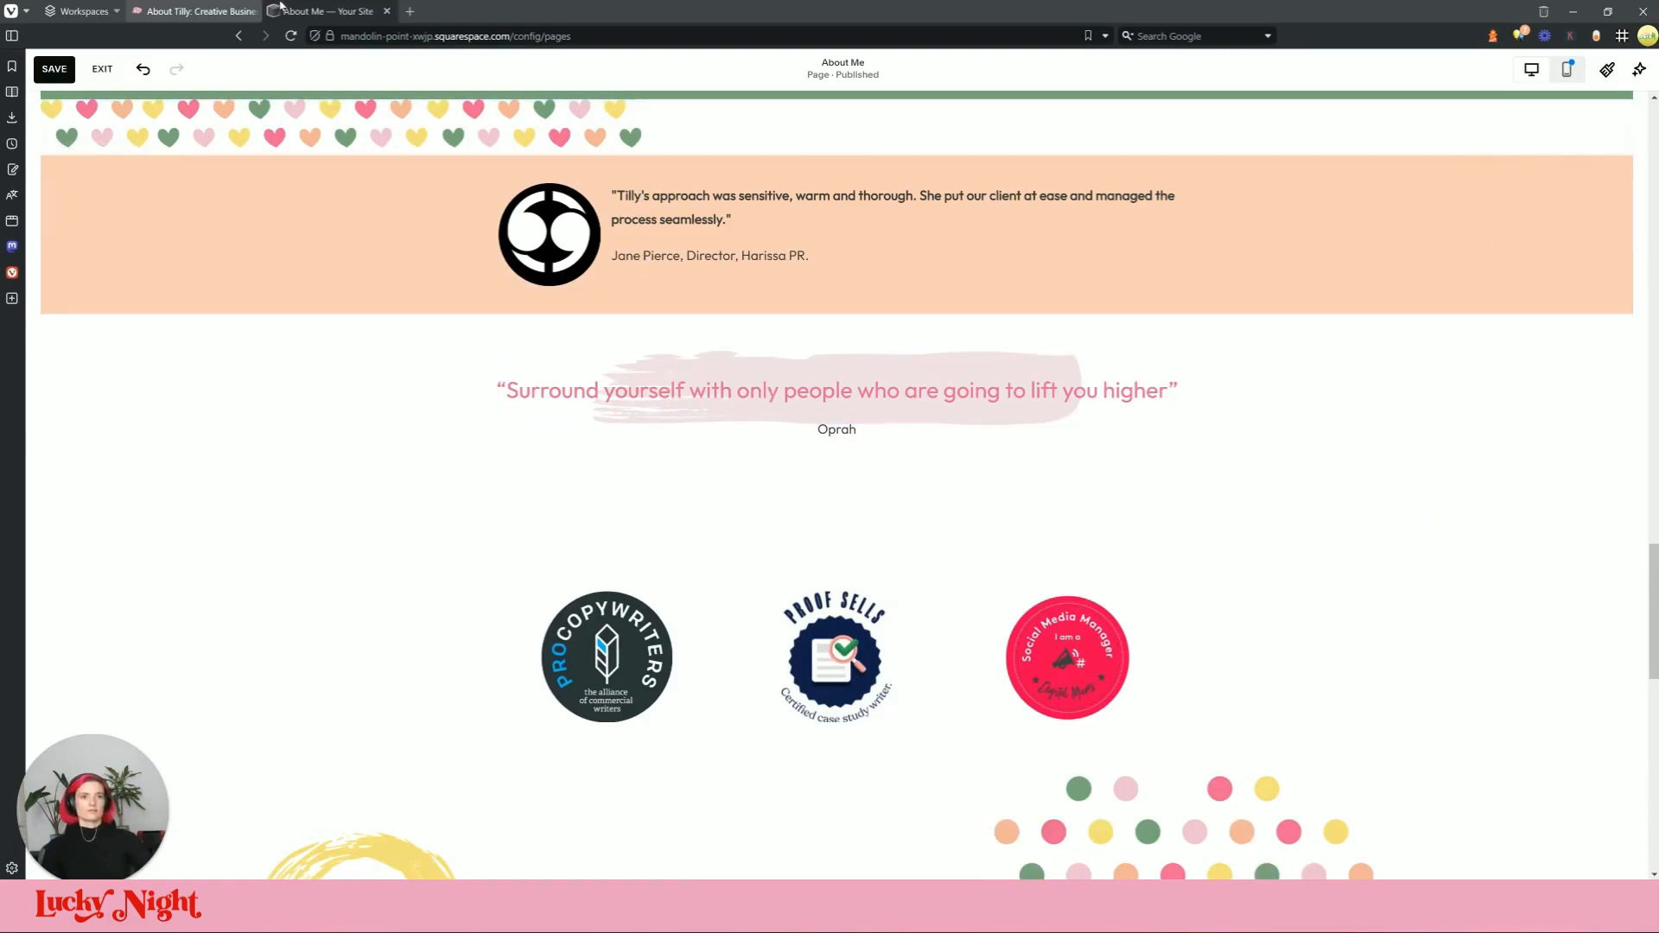
left_click(886, 400)
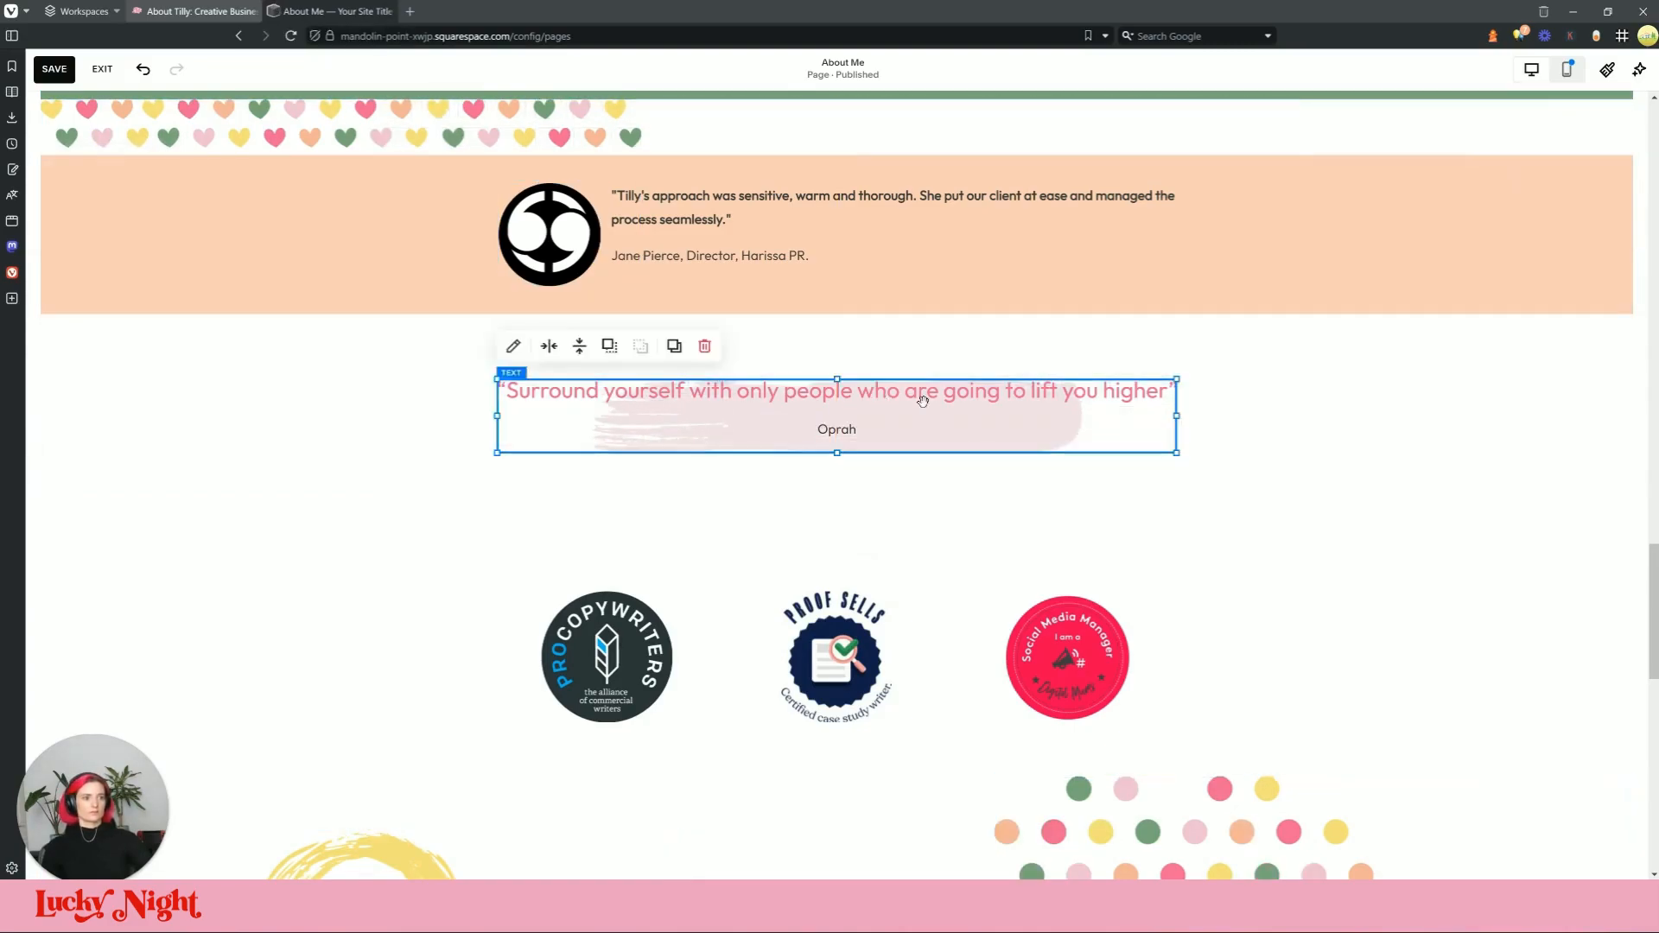
left_click_drag(836, 388, 832, 357)
left_click(1441, 389)
scroll(1565, 247, "up", 3)
scroll(1546, 346, "down", 3)
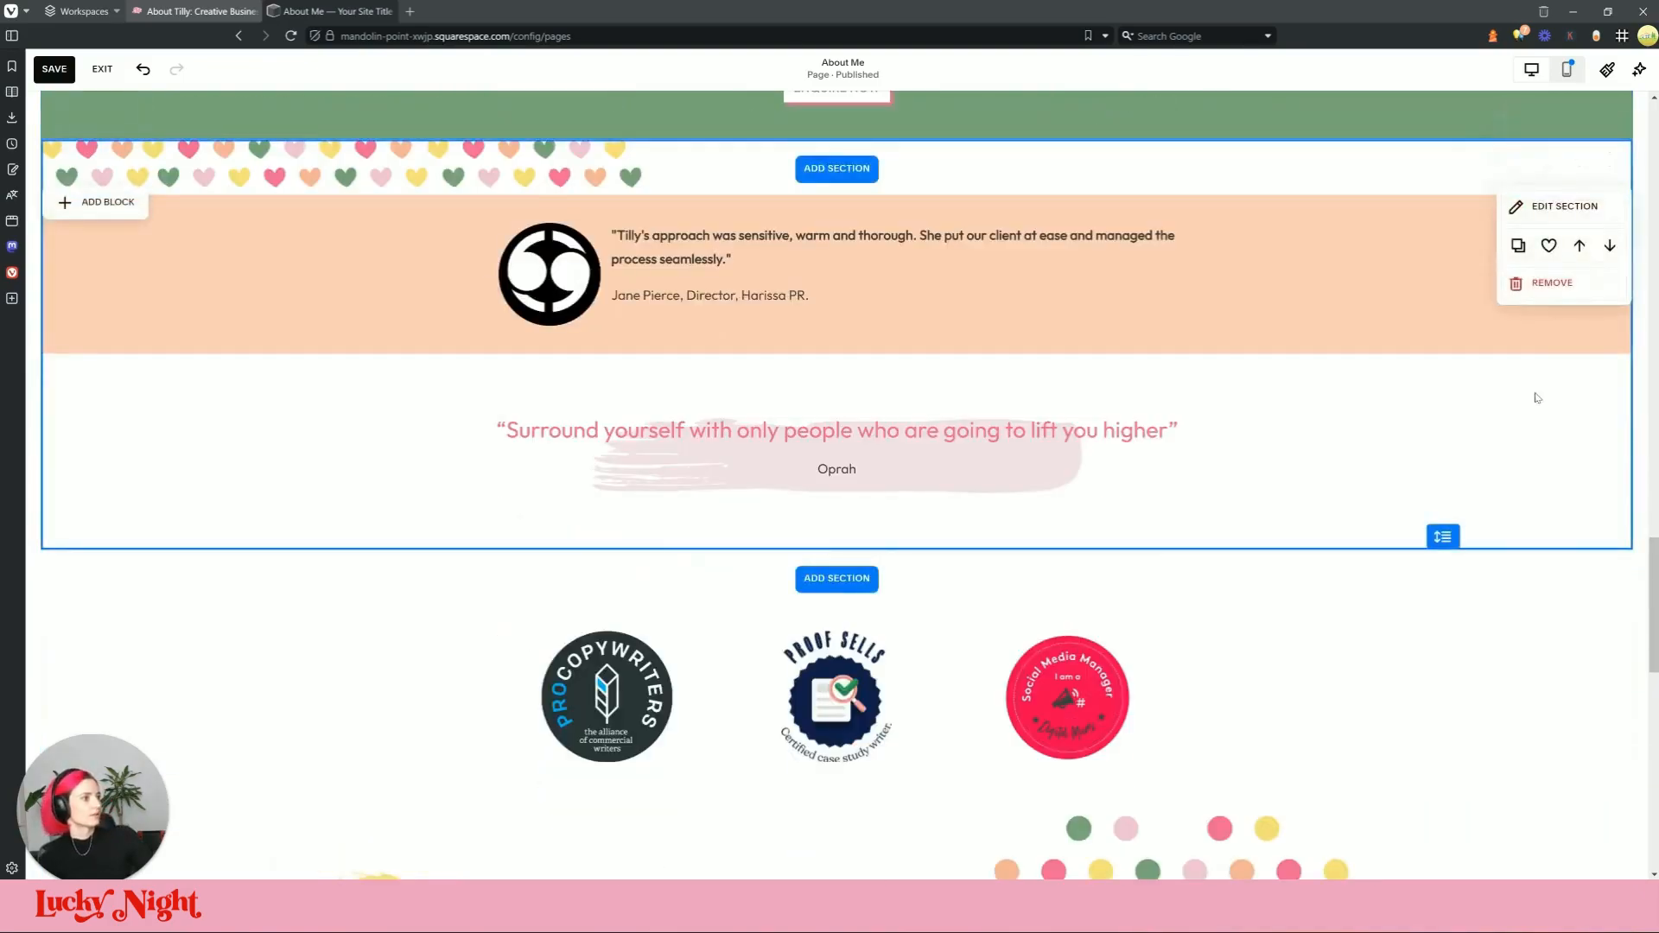
Step: Give the quote section custom grid spacing with a vertical gap of 0
left_click(1551, 223)
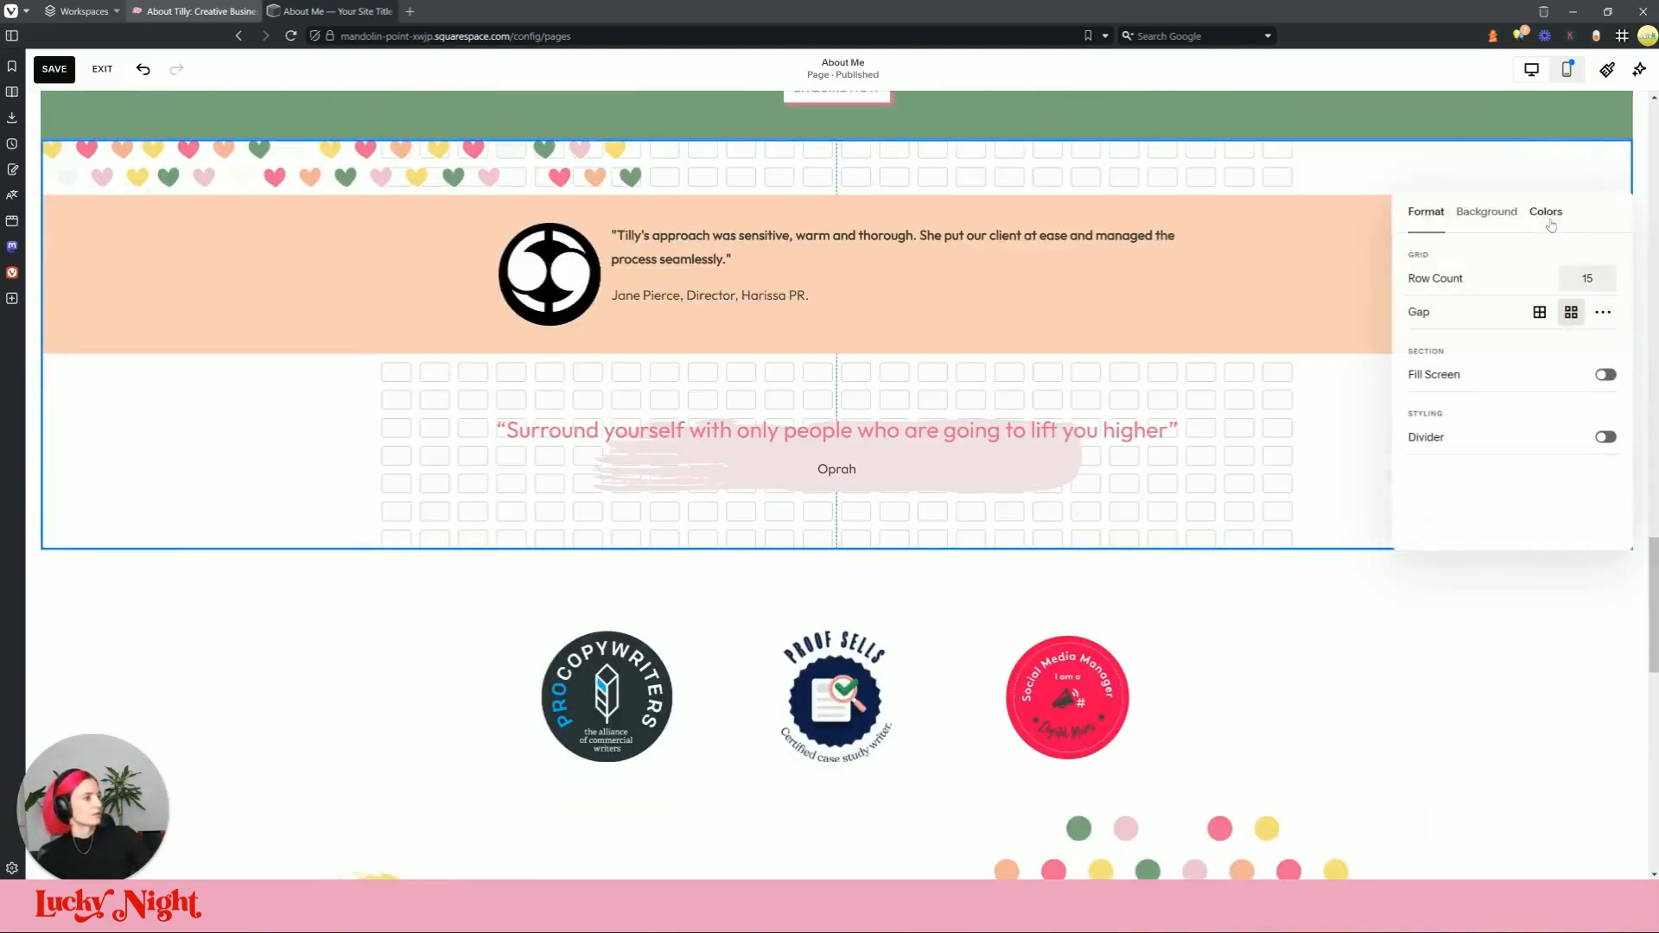
left_click(1602, 311)
left_click_drag(1467, 378, 1421, 377)
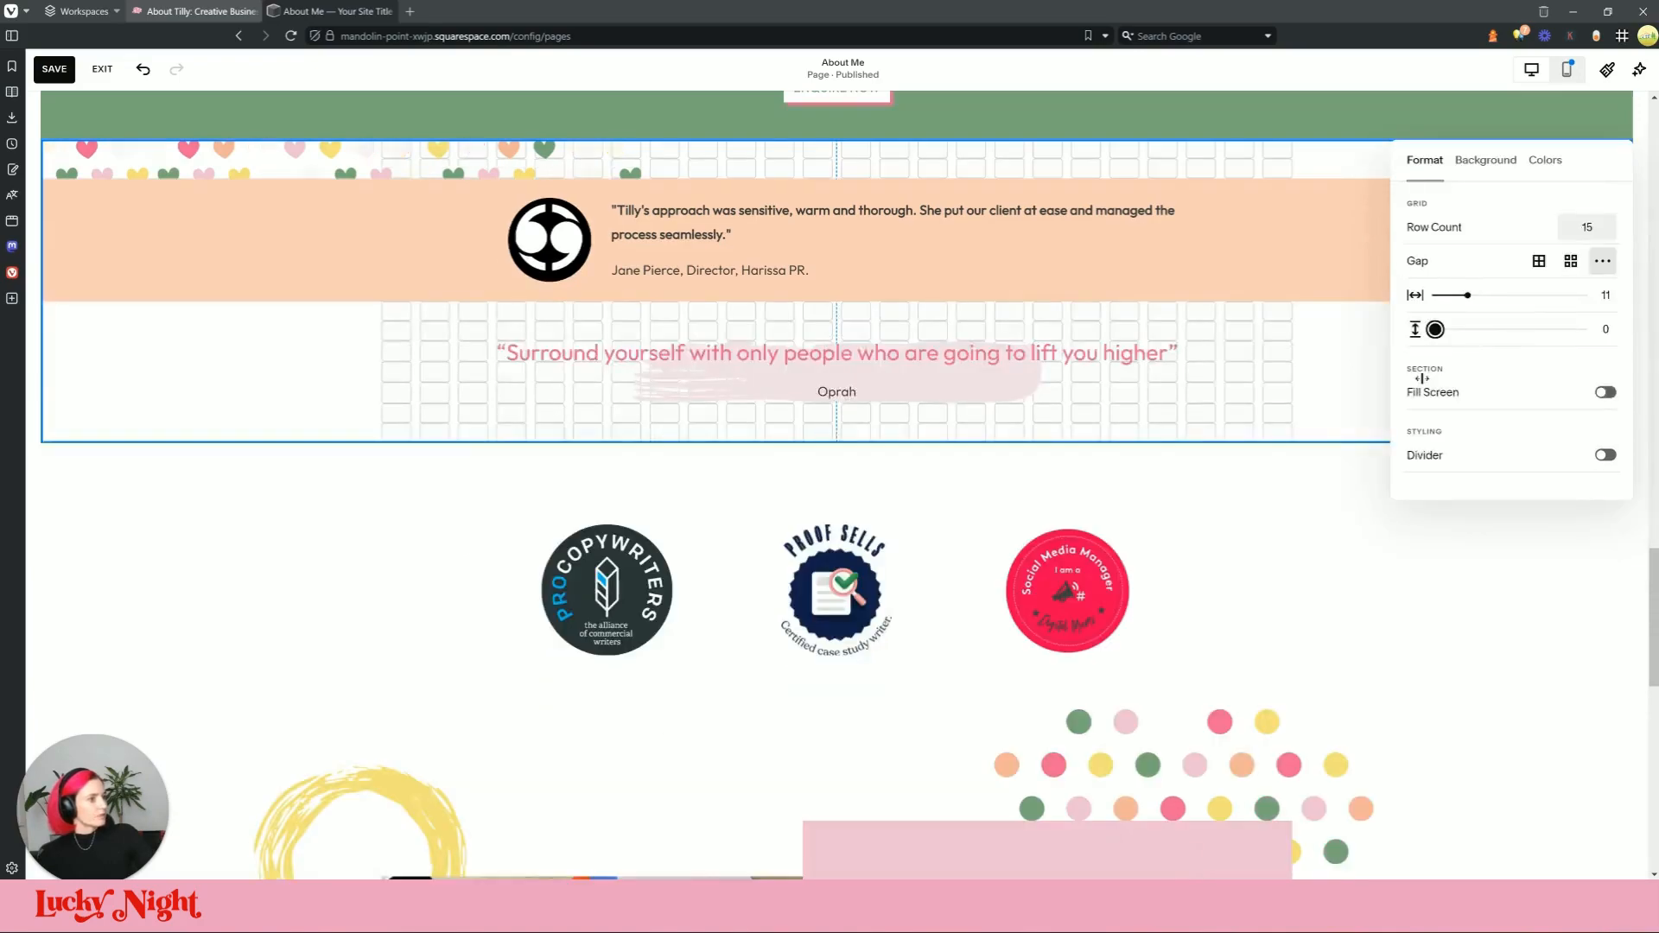
left_click(805, 358)
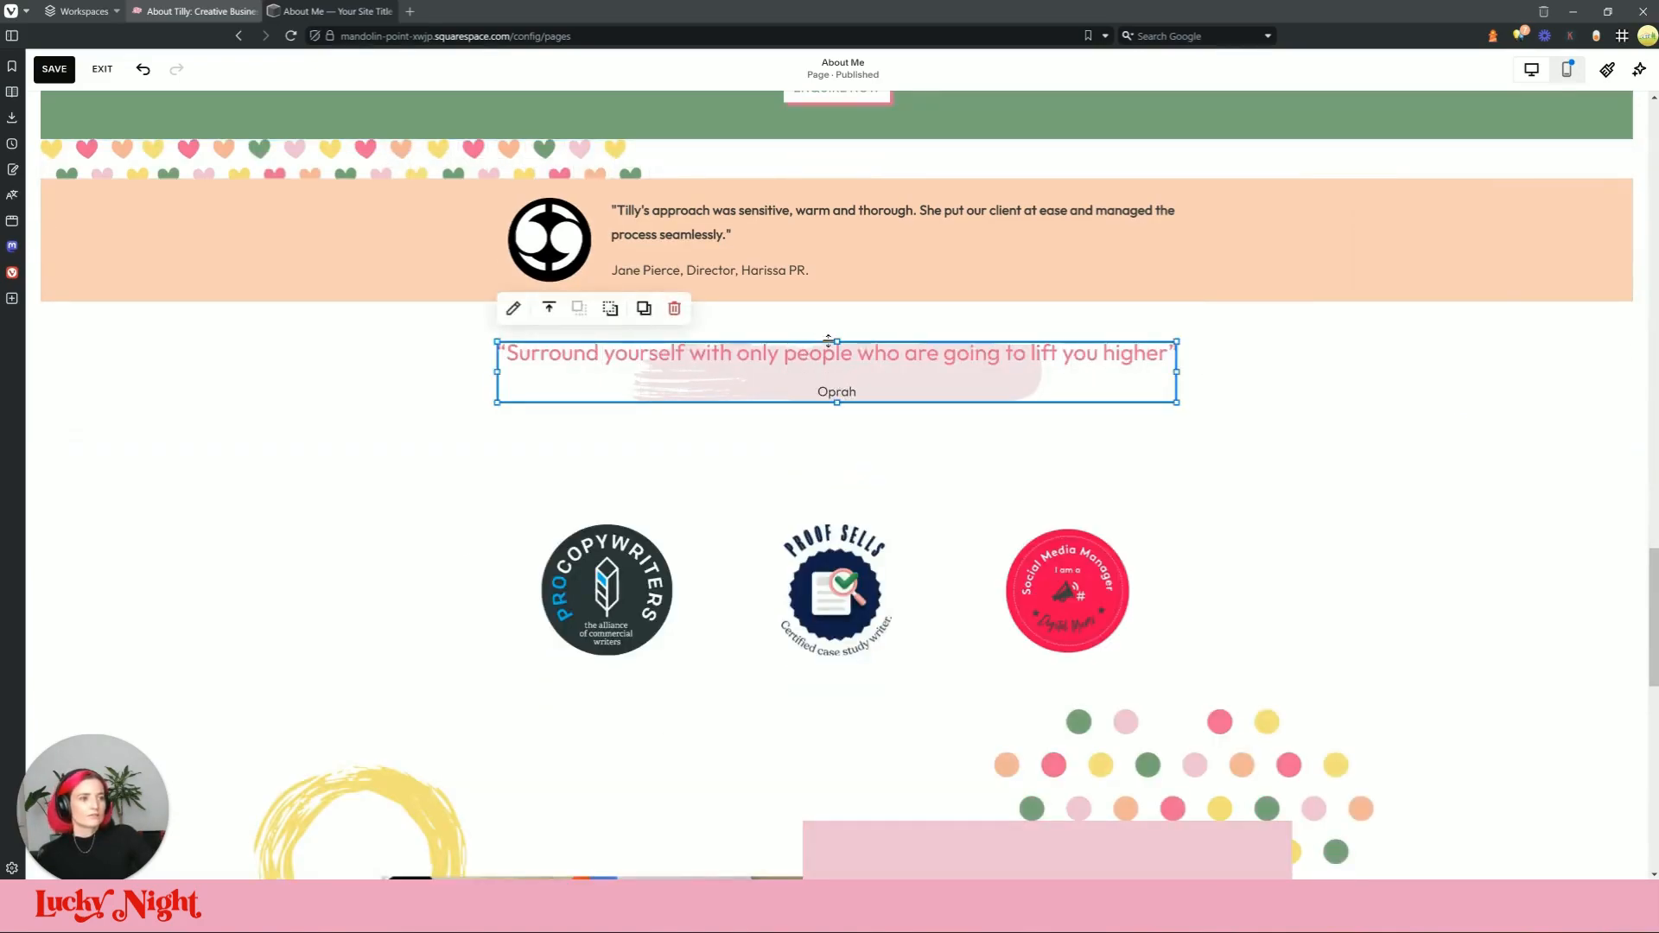
Step: Try moving the quote text block lower, then undo that move
left_click_drag(894, 356, 896, 432)
left_click_drag(1062, 382, 1071, 380)
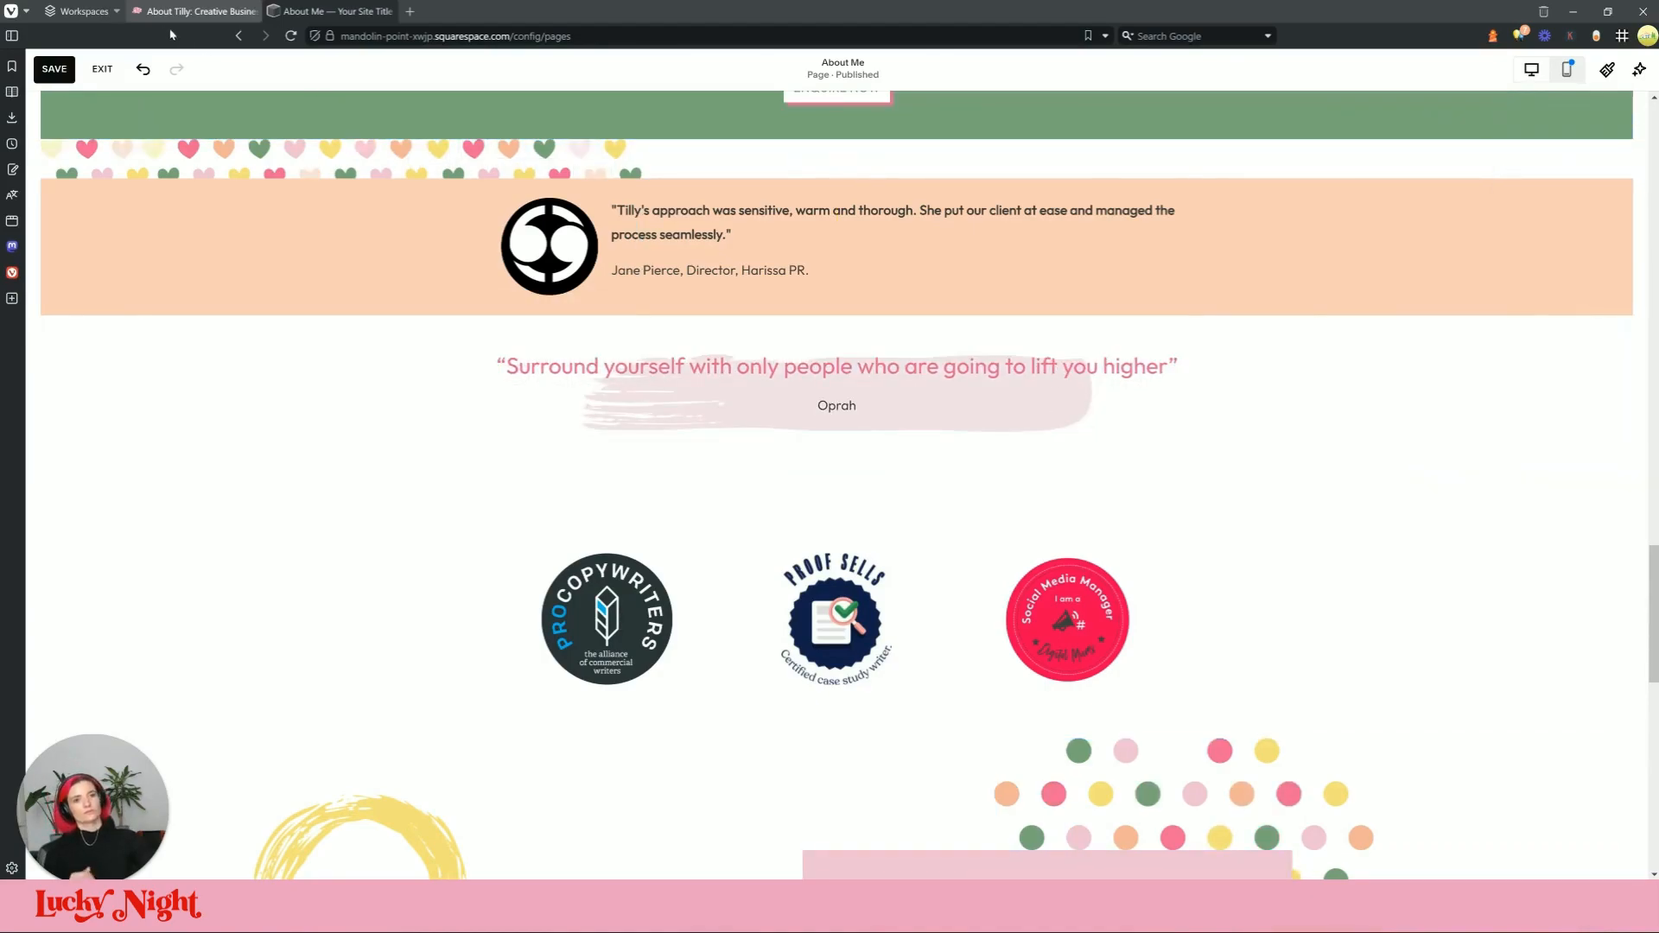
left_click(142, 69)
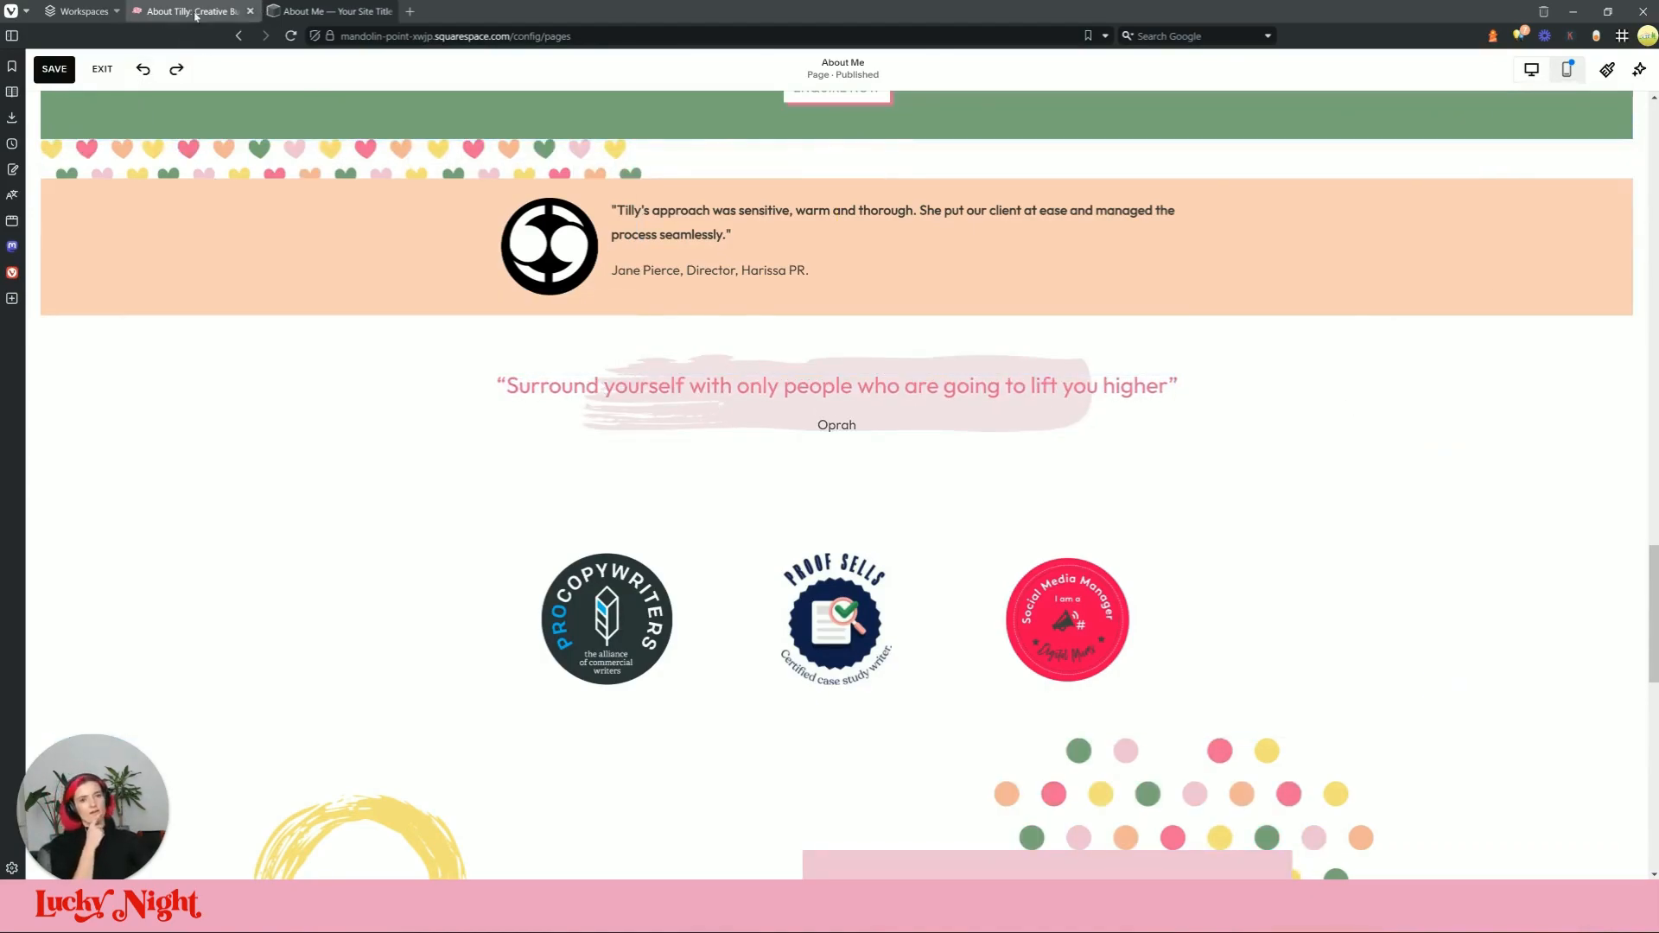
Step: Compare the Oprah quote with the live site and inspect the quote block's edit panel
left_click(337, 12)
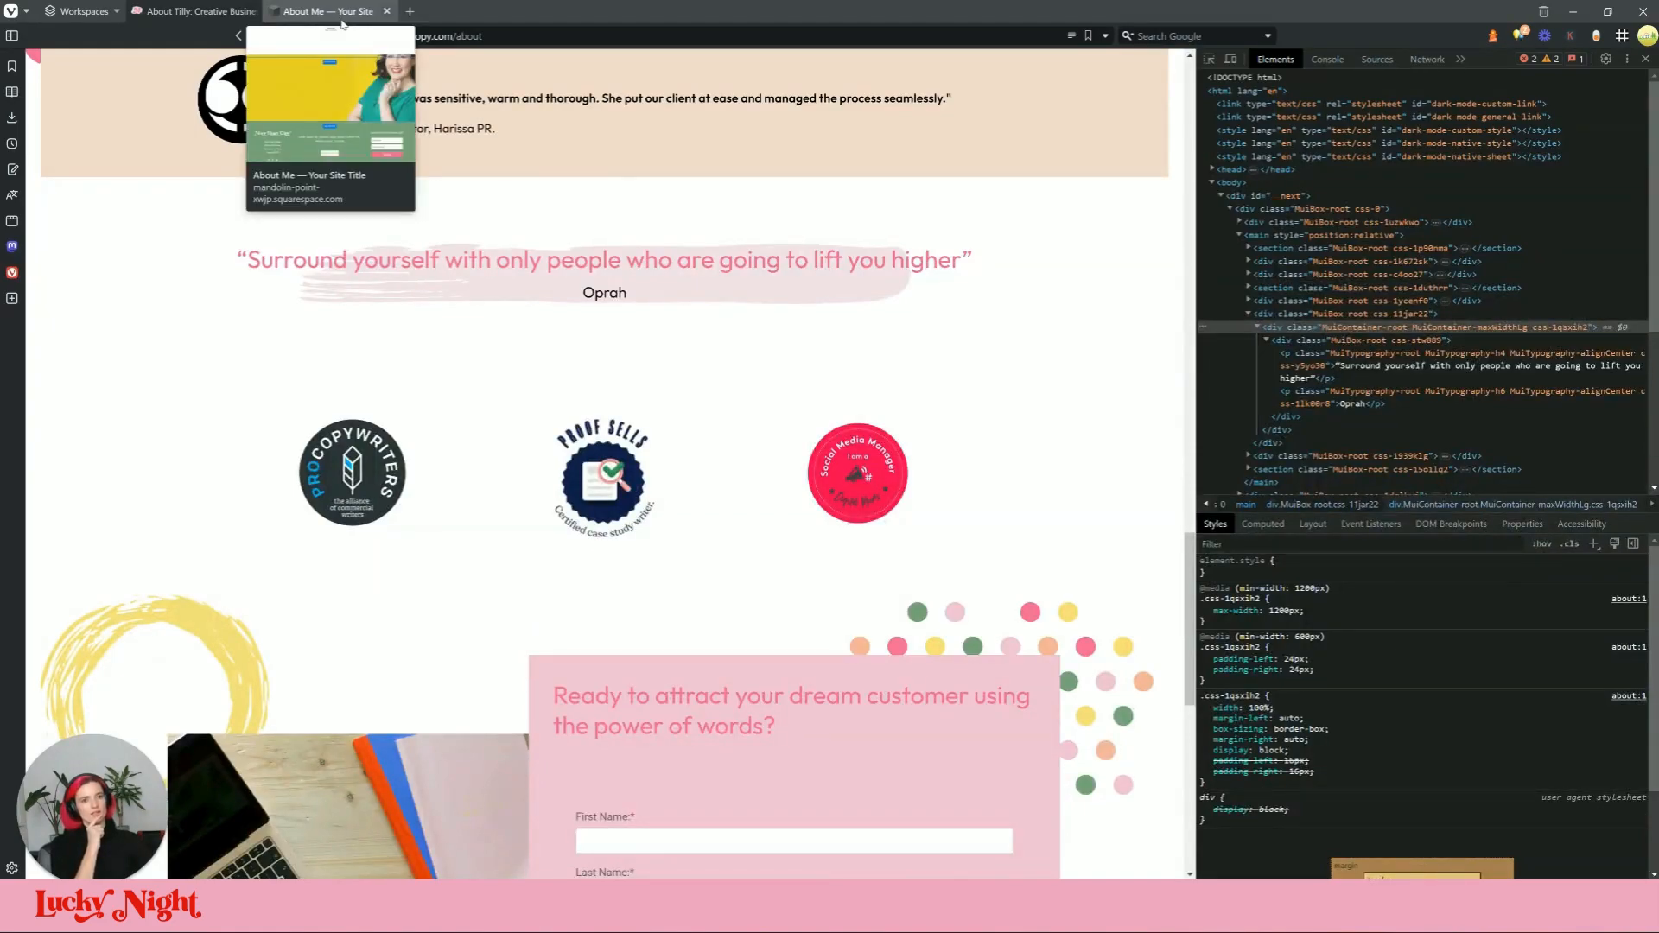
left_click(342, 22)
left_click(333, 12)
left_click(192, 11)
left_click(1020, 375)
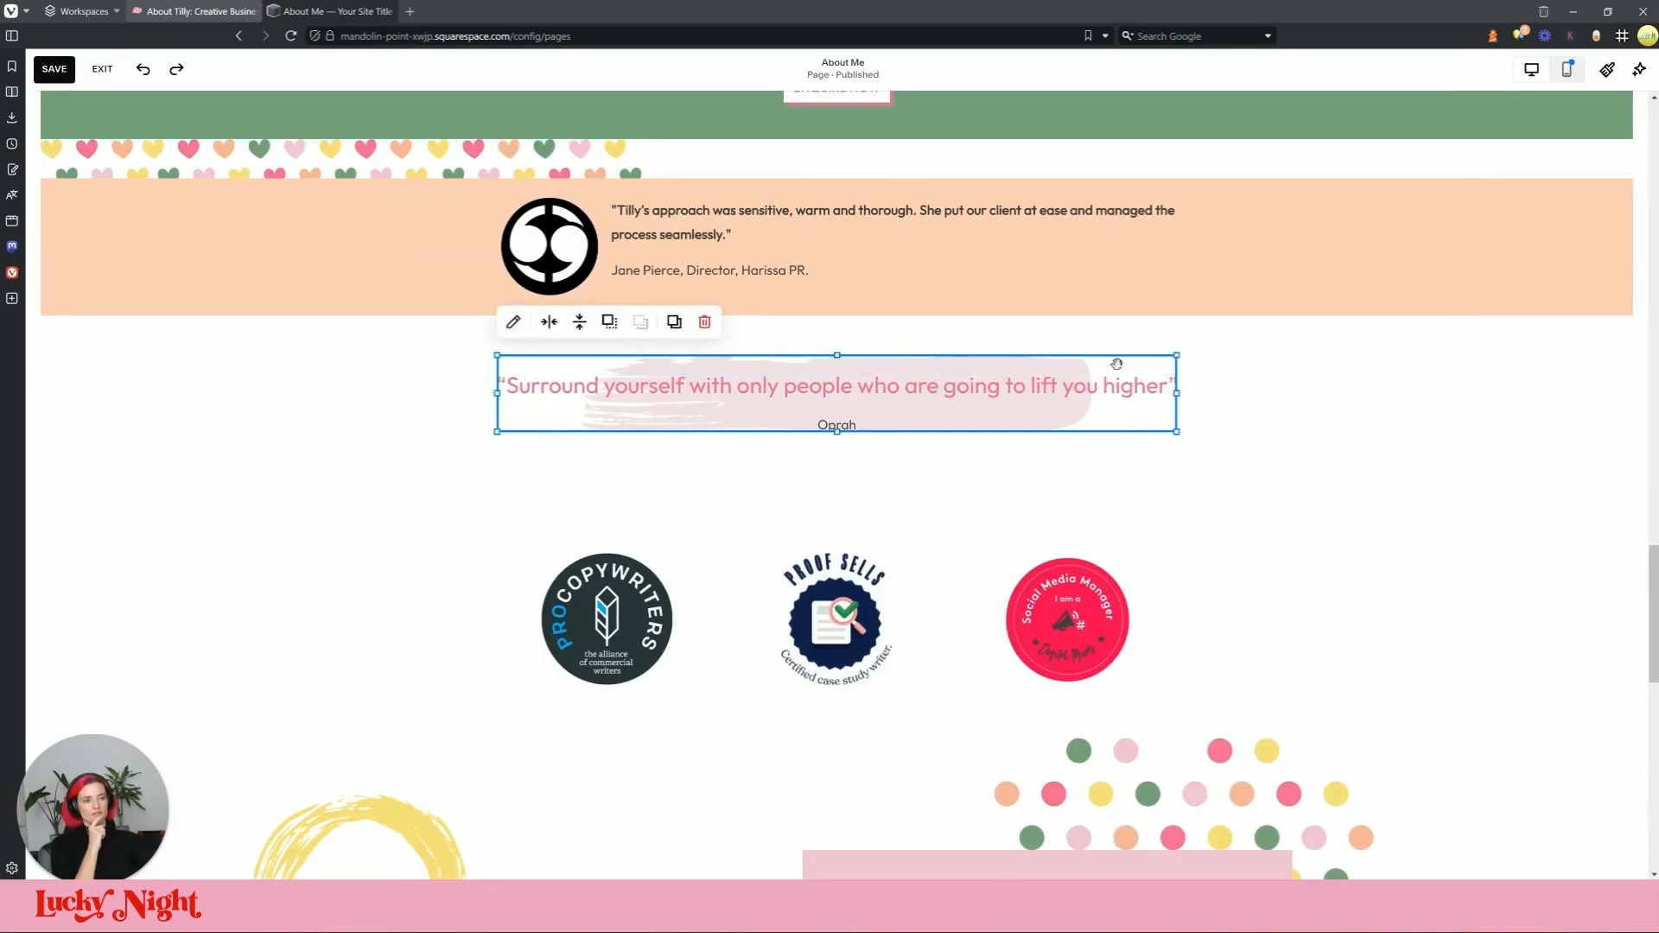
left_click(515, 325)
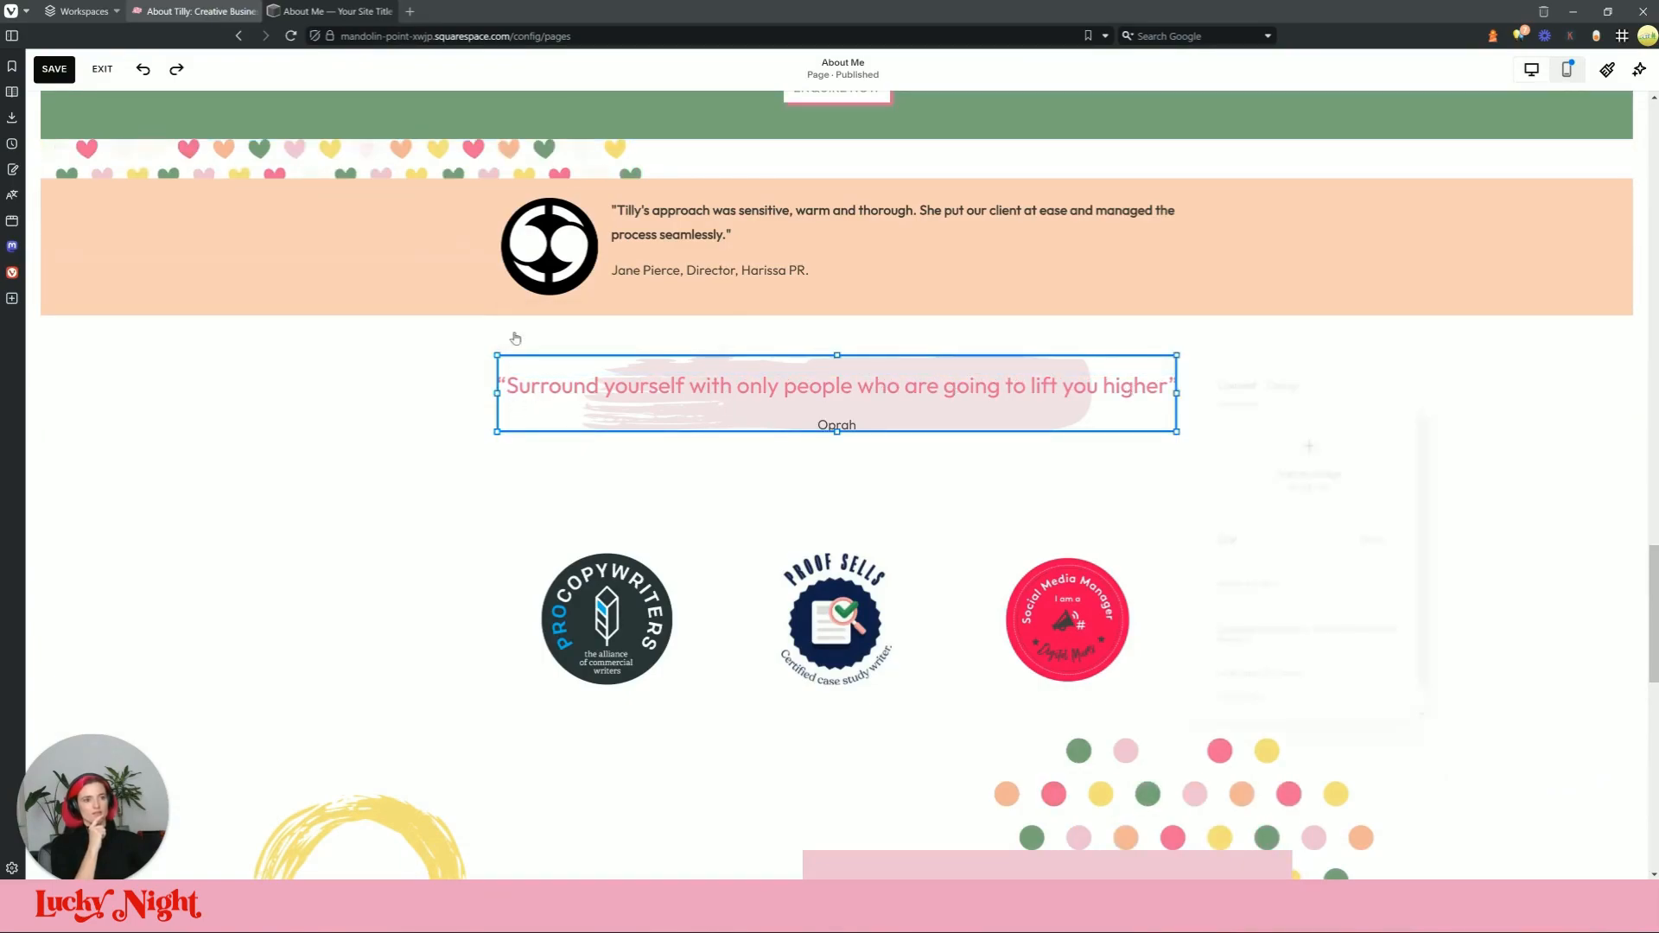
left_click(407, 412)
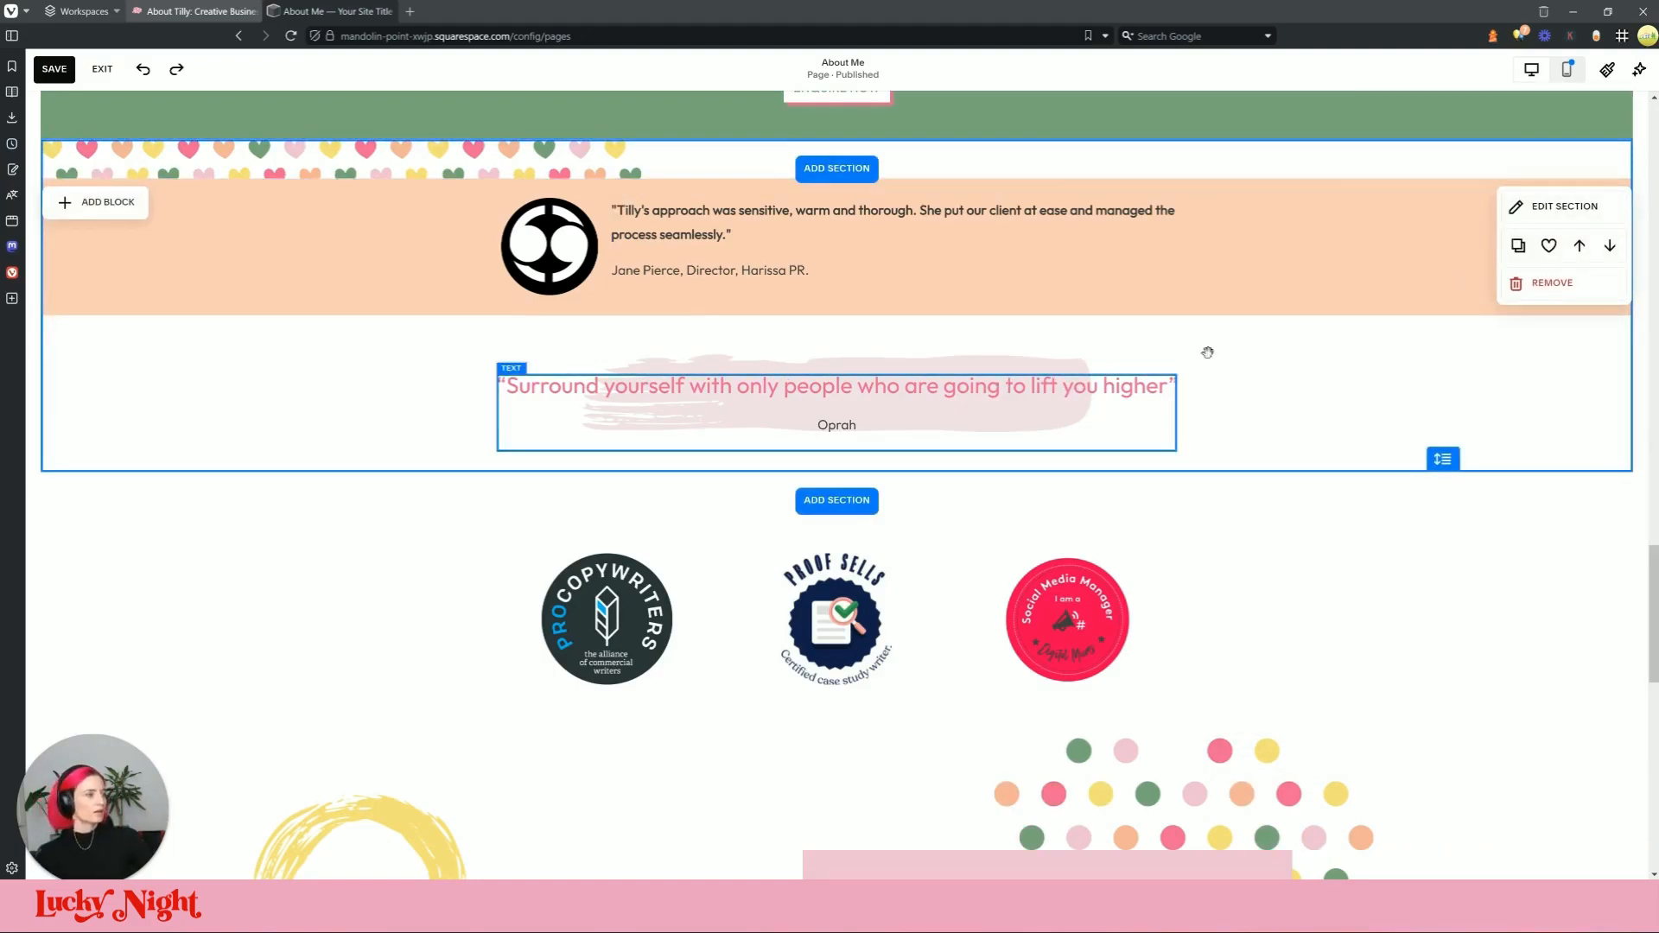
Step: Close the live site's developer tools and compare its quote area with the editor
scroll(1300, 393, "down", 5)
scroll(1298, 432, "up", 5)
scroll(1299, 441, "down", 10)
scroll(1299, 447, "up", 5)
left_click(337, 11)
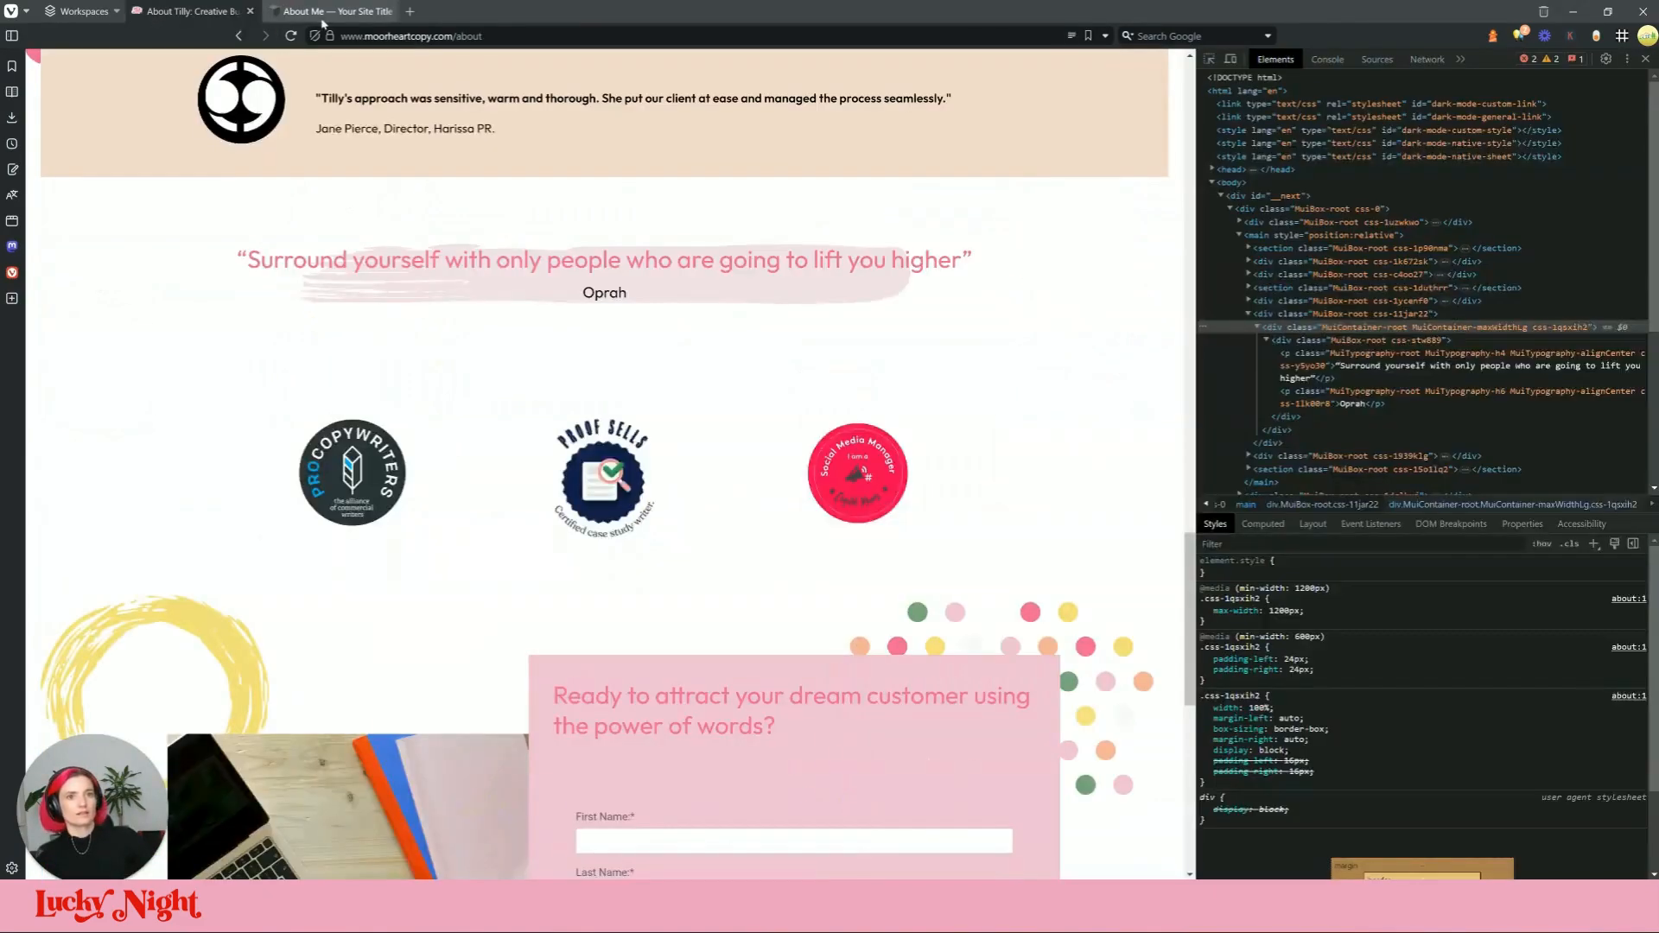
scroll(700, 566, "down", 4)
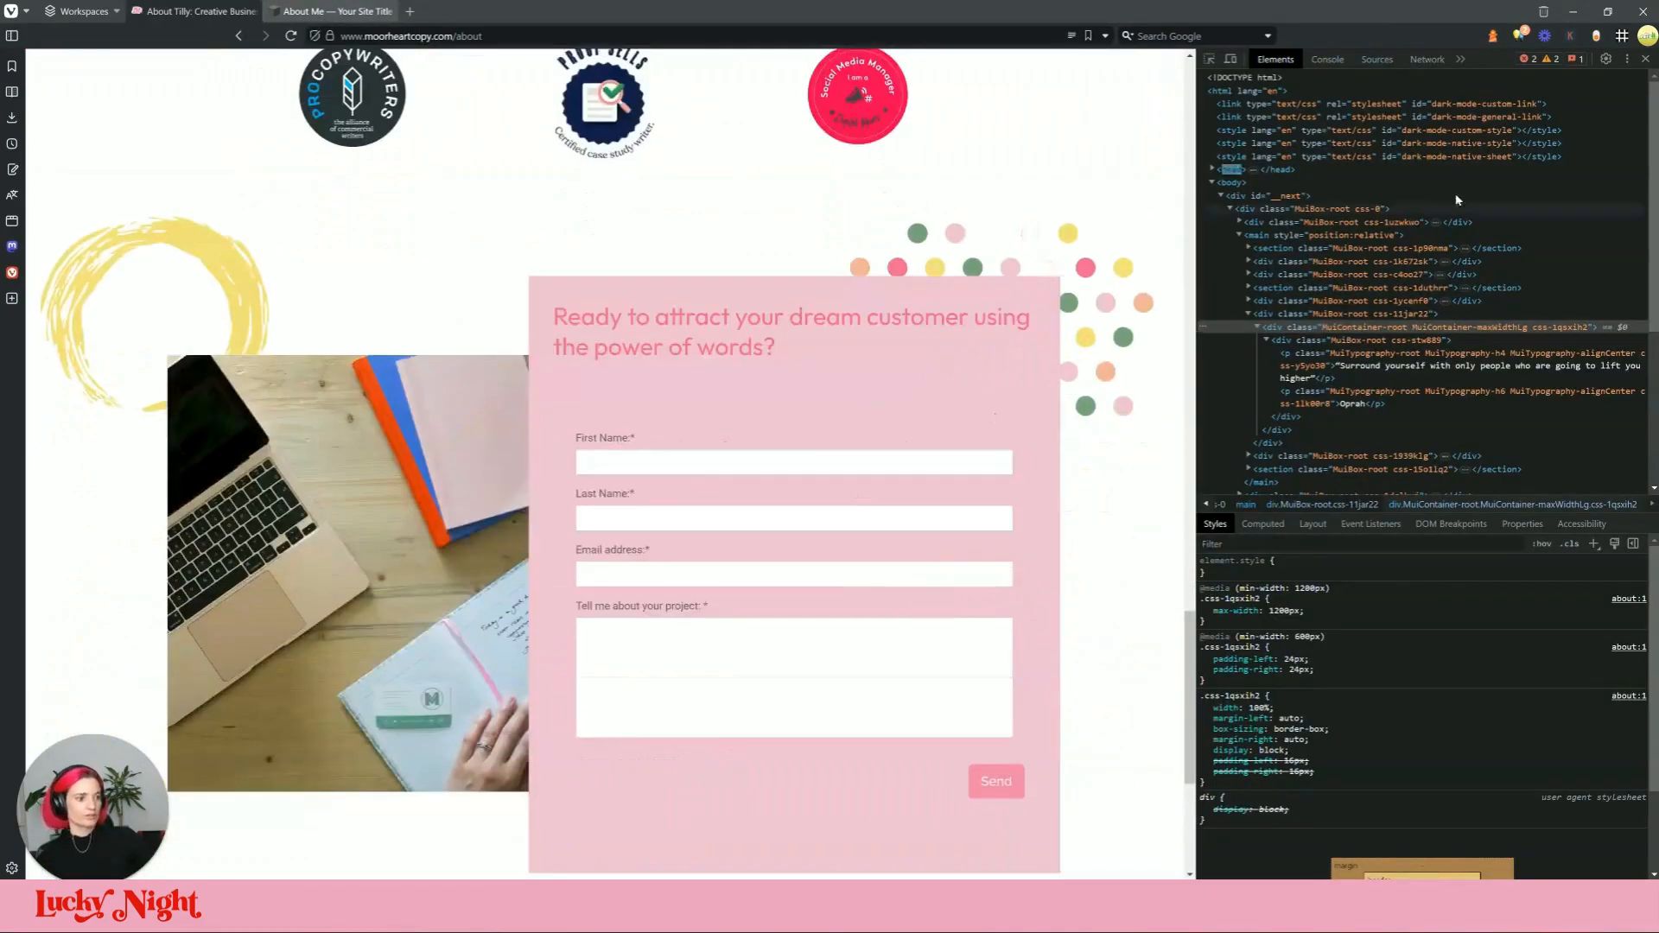
left_click(1645, 59)
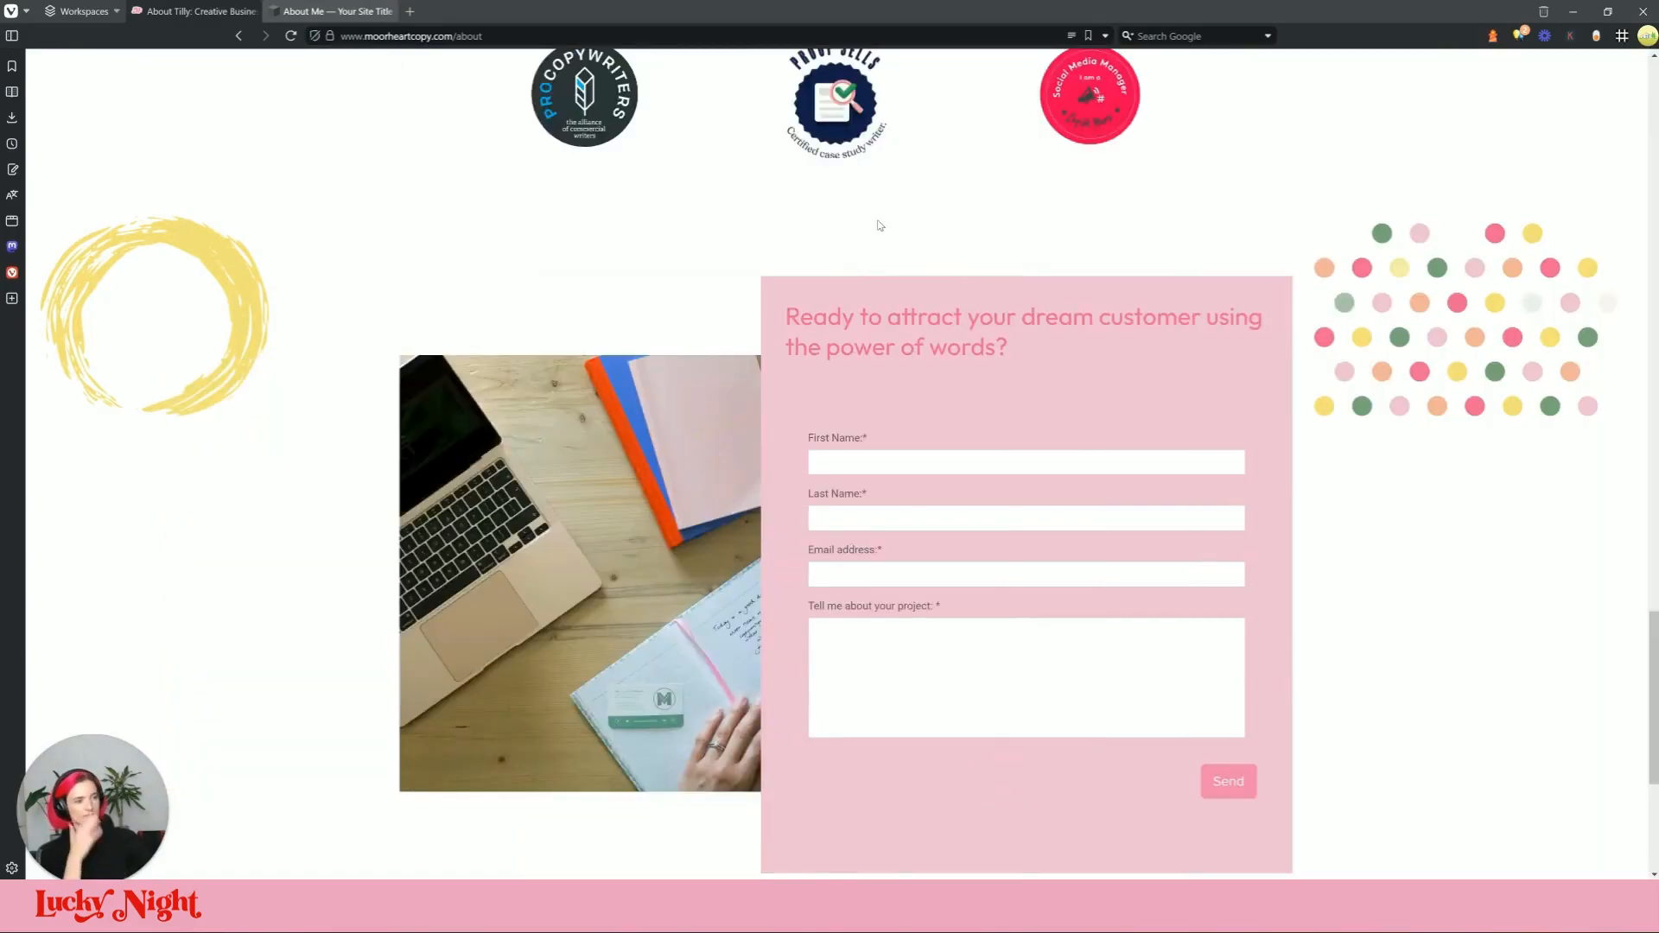
scroll(879, 226, "down", 5)
scroll(879, 226, "up", 4)
mouse_move(330, 10)
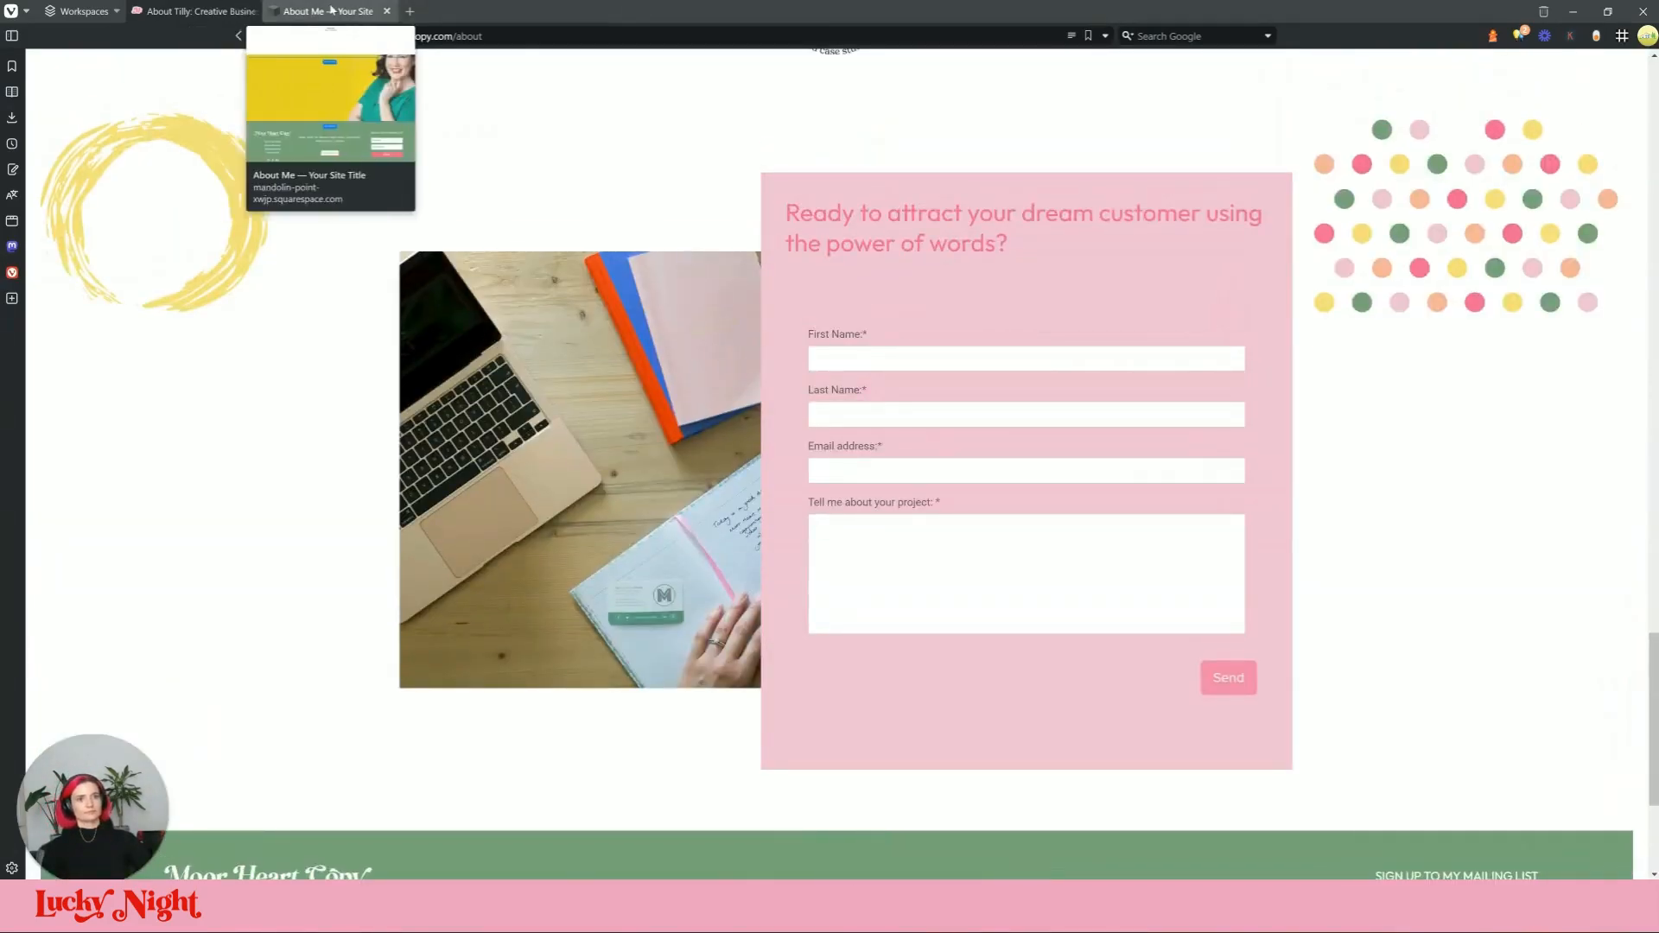
left_click(199, 11)
scroll(1406, 406, "up", 7)
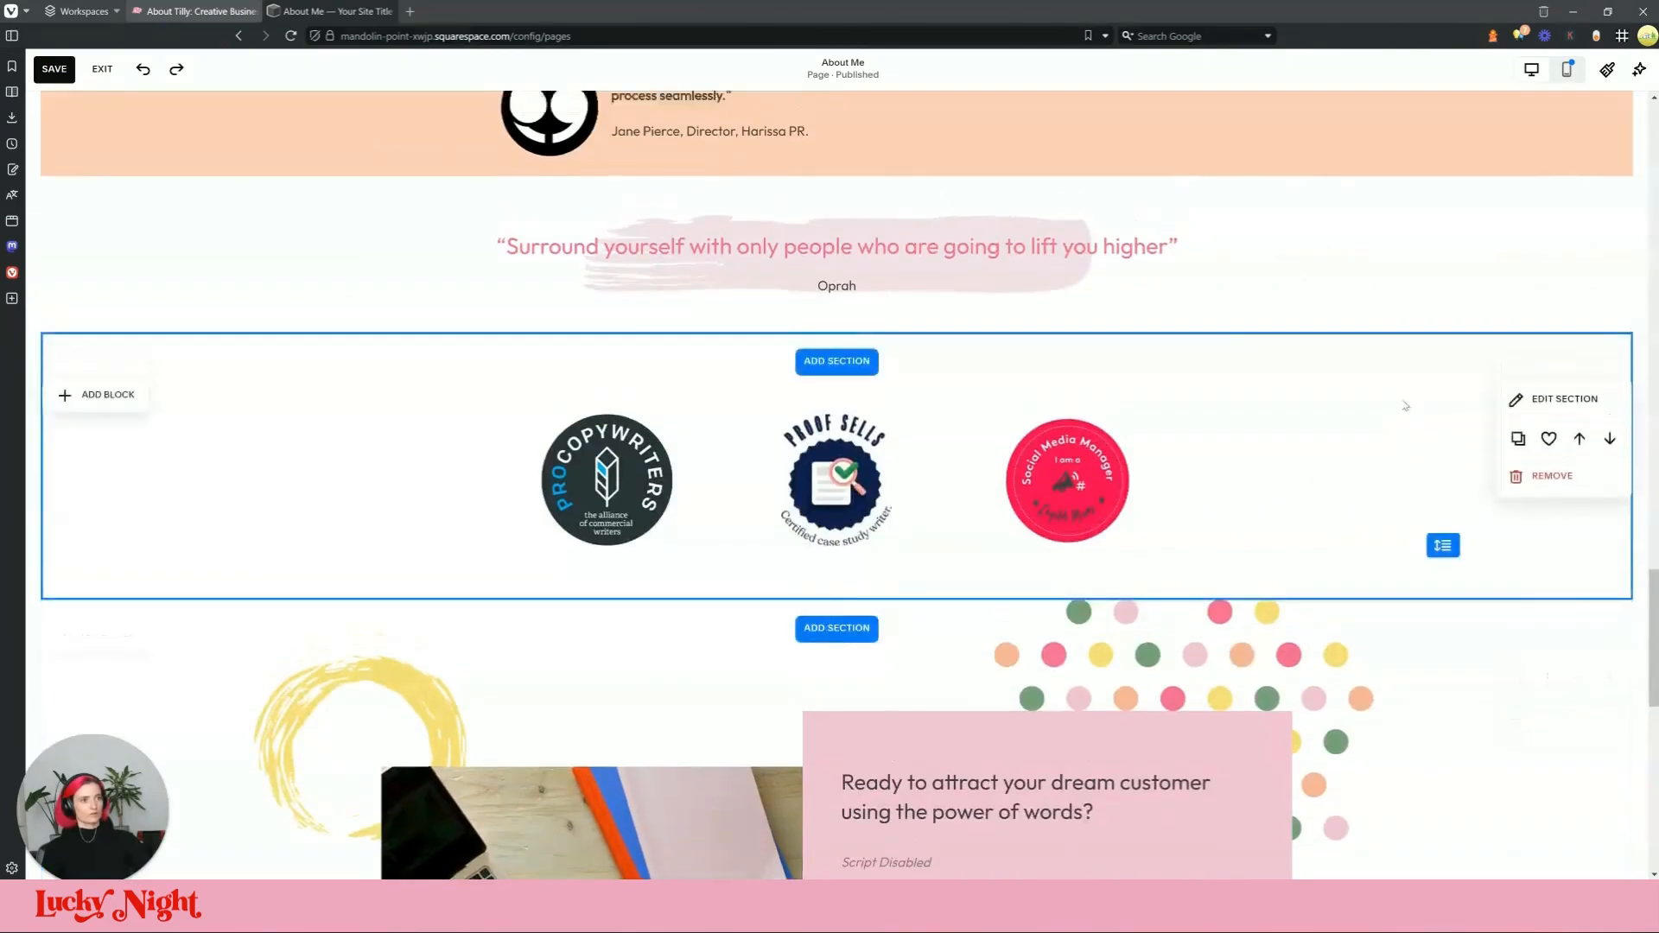
scroll(1406, 406, "up", 2)
Step: Compare the Why choose me and intro sections between the live site and the editor
left_click(361, 12)
scroll(1044, 452, "up", 9)
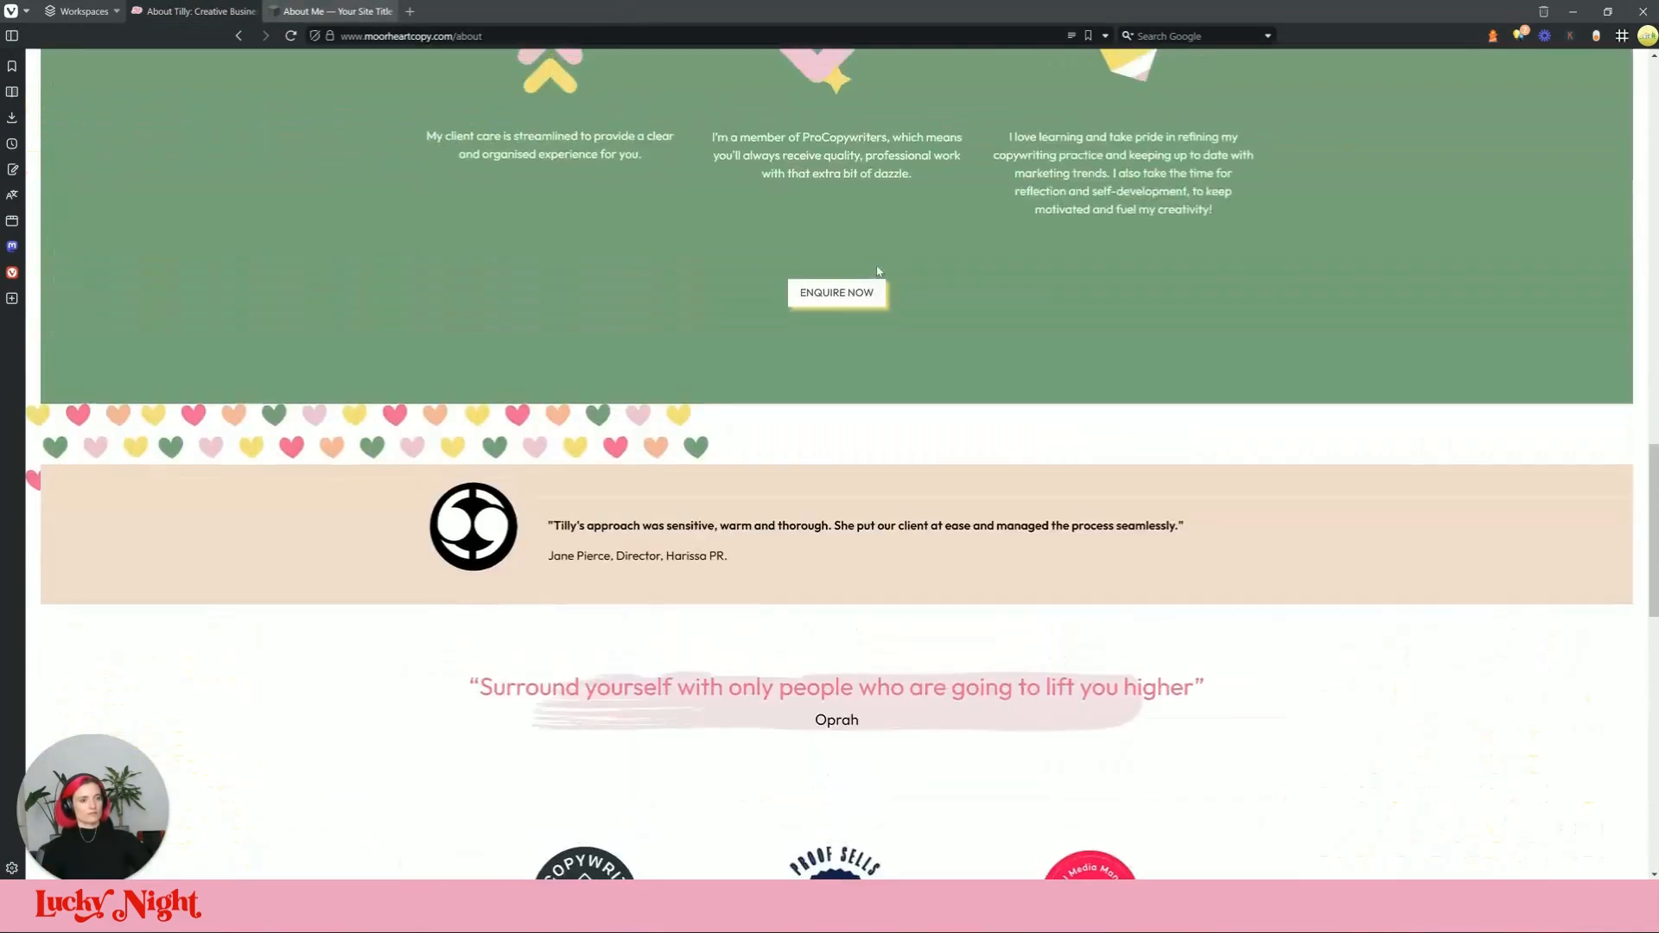
scroll(634, 255, "down", 1)
left_click(242, 12)
scroll(848, 470, "up", 3)
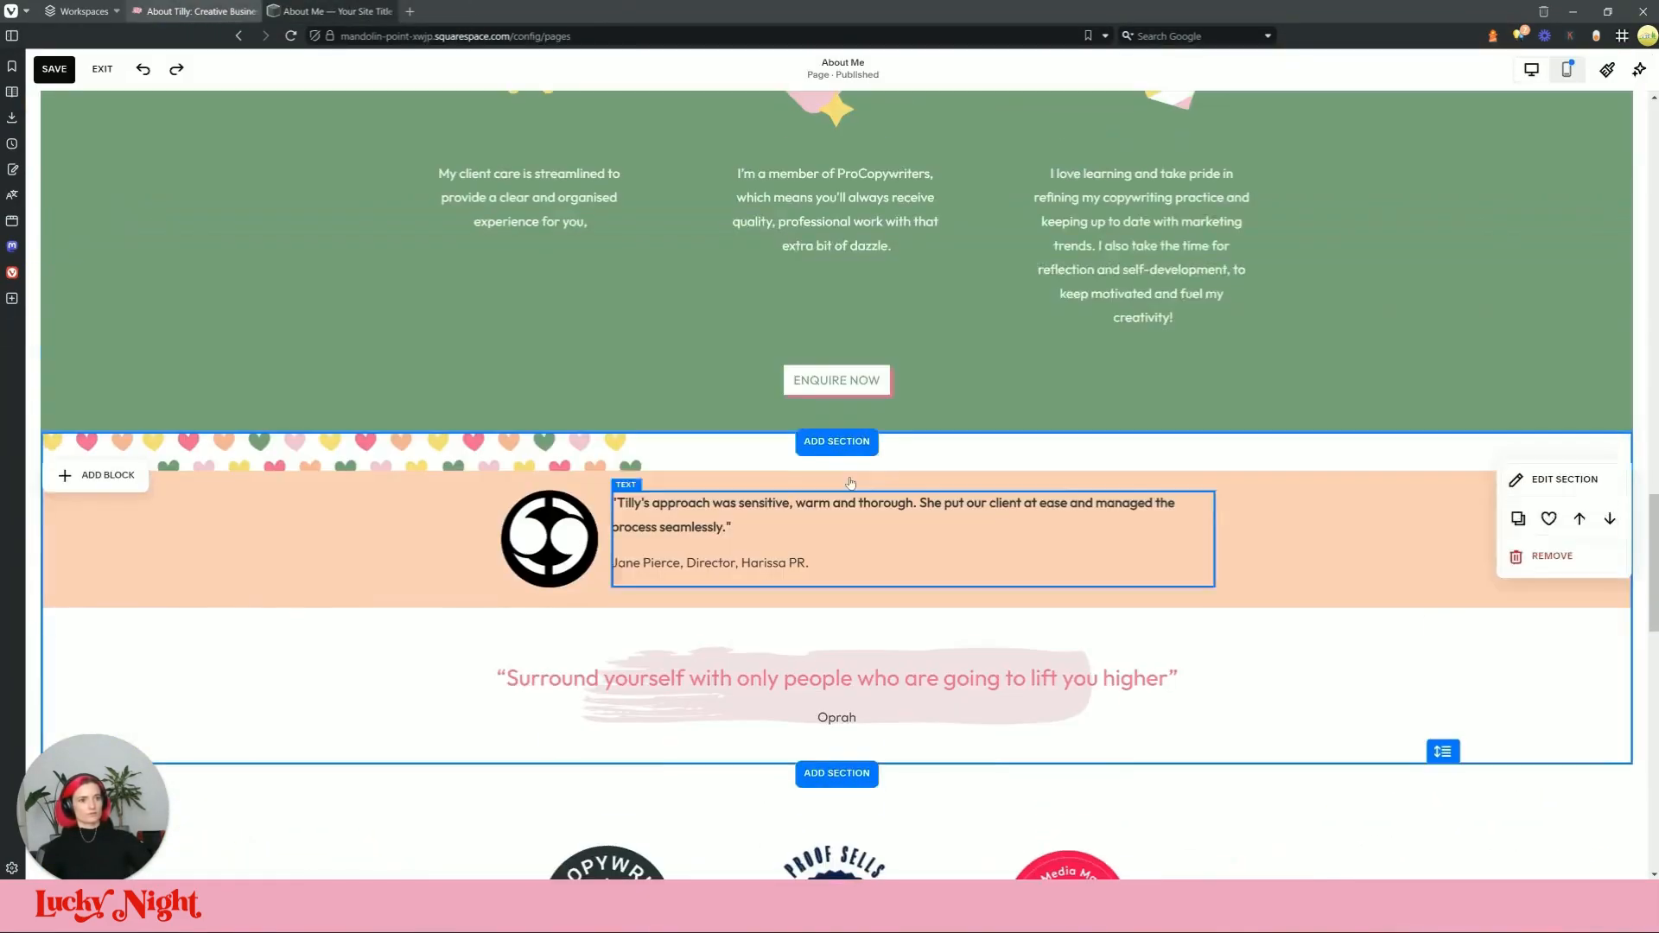
scroll(440, 399, "up", 3)
left_click(285, 11)
scroll(849, 508, "up", 9)
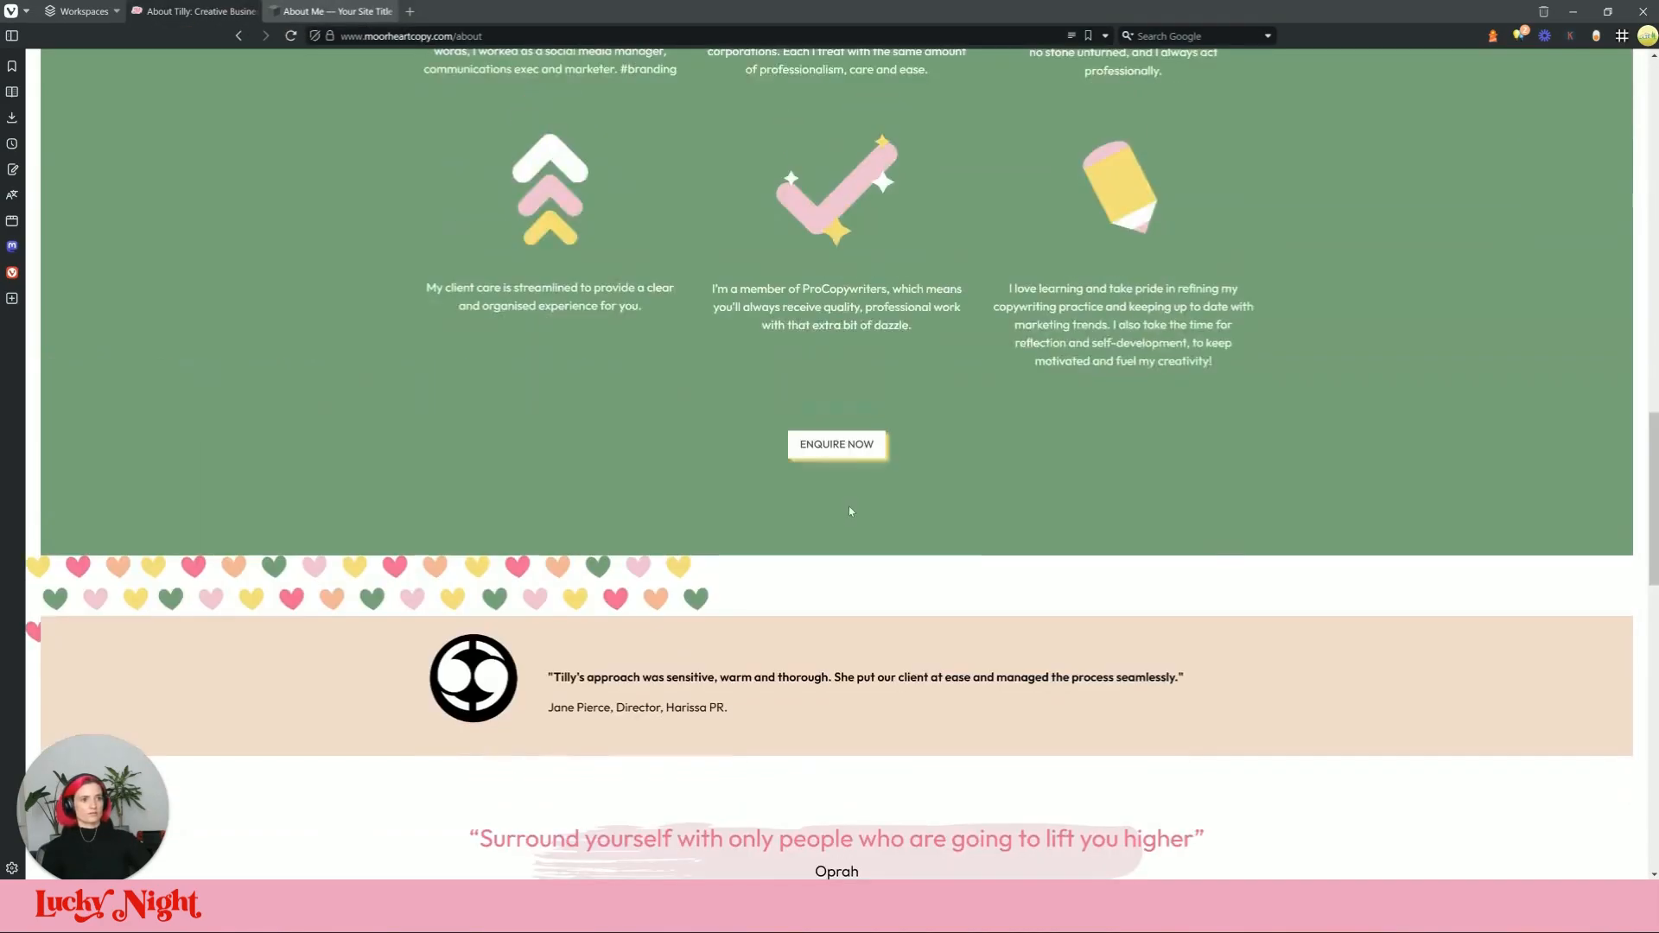
left_click(208, 11)
scroll(1042, 537, "up", 3)
scroll(1041, 537, "up", 15)
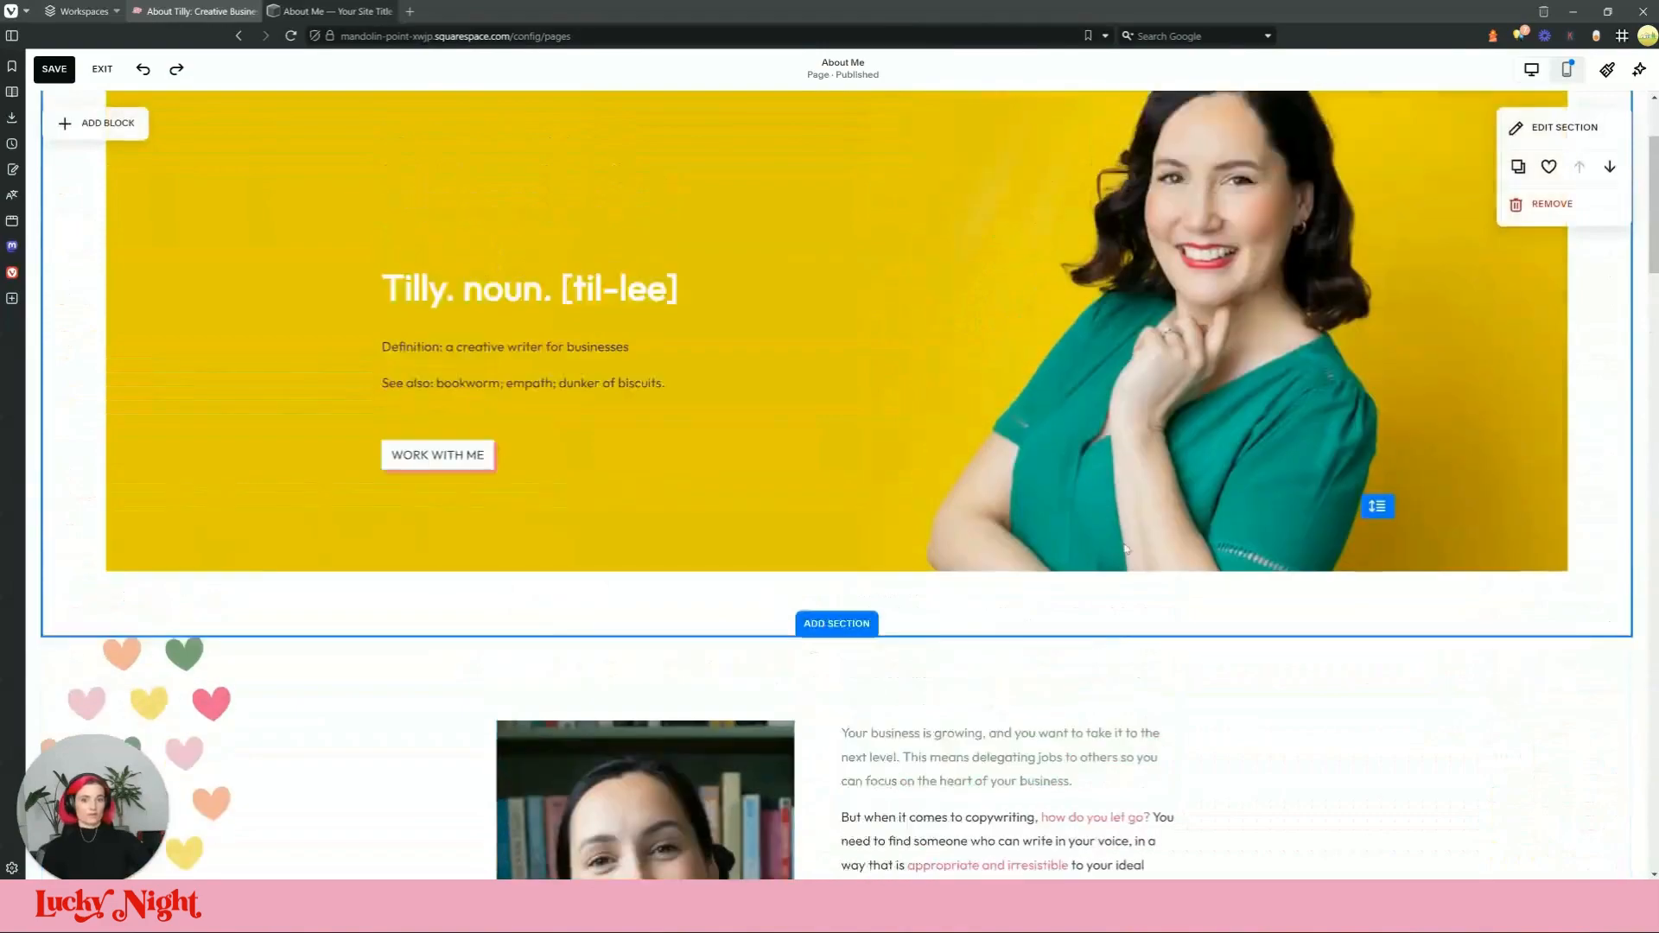
scroll(760, 281, "down", 7)
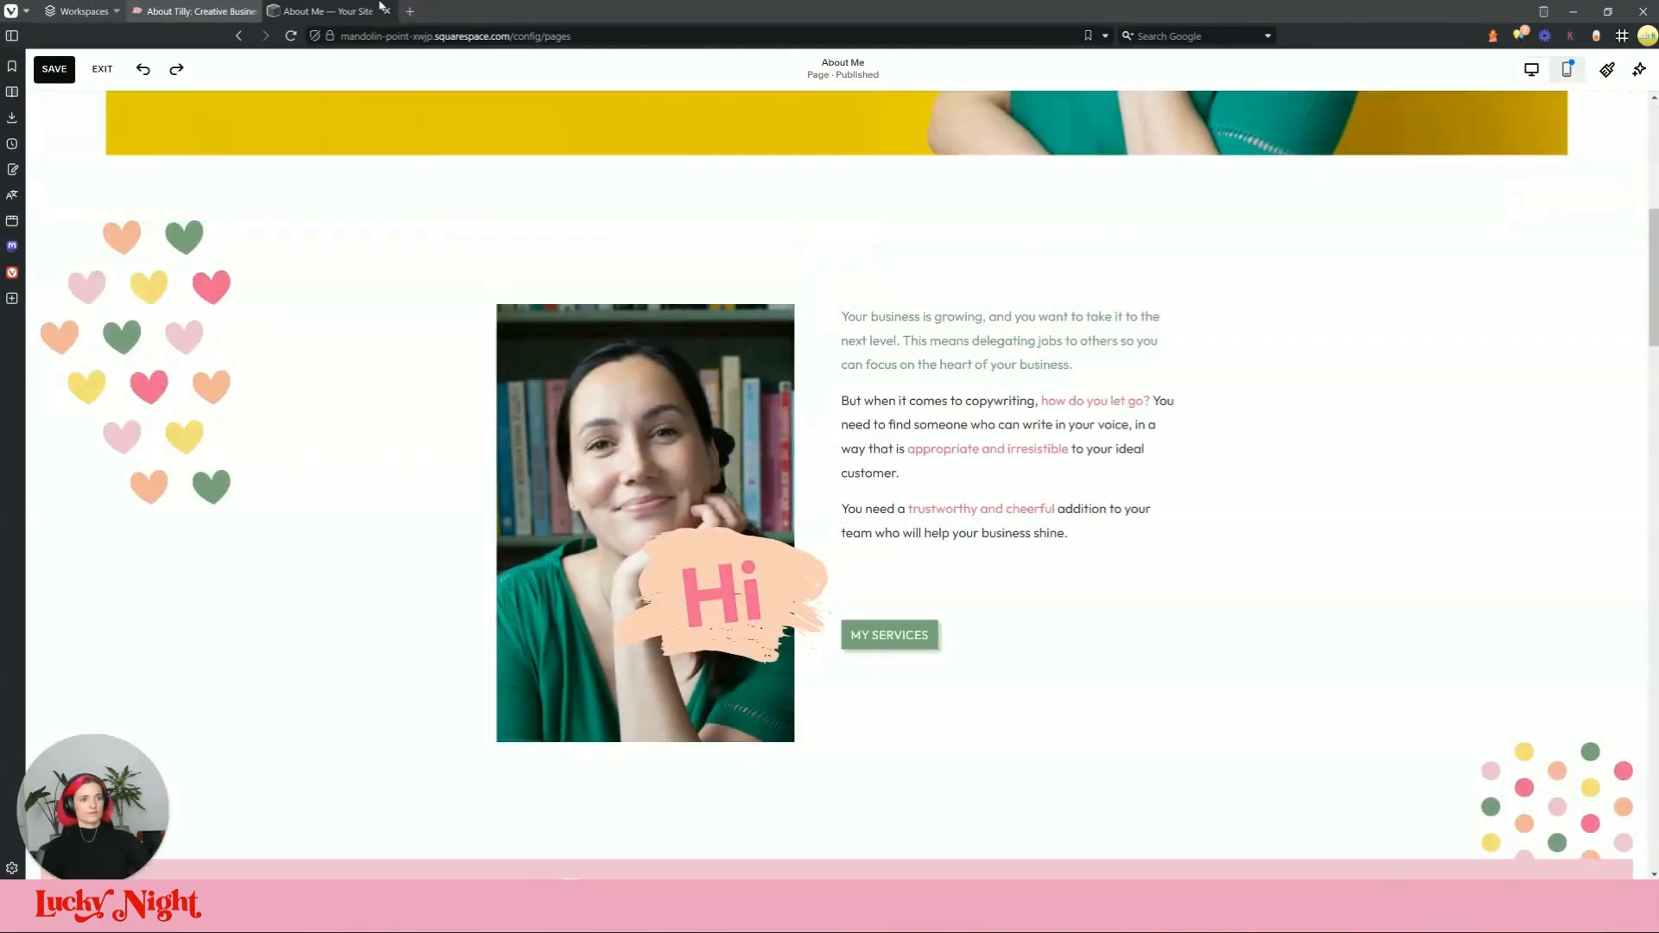
left_click(354, 11)
scroll(829, 467, "up", 6)
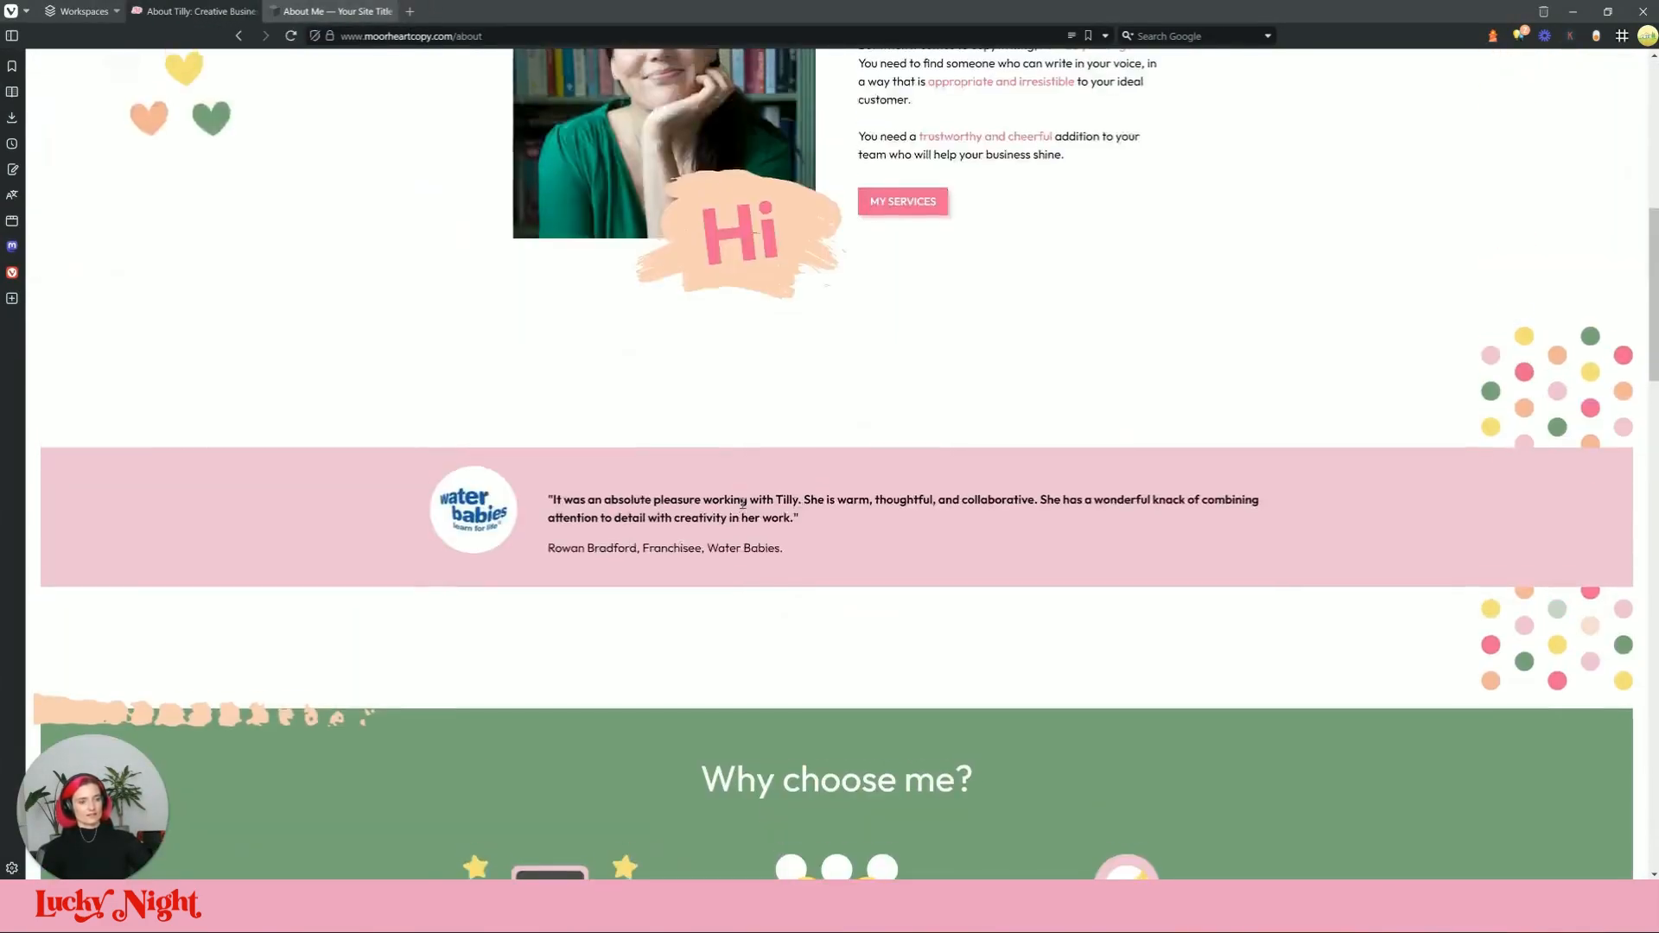
left_click(194, 11)
Step: Shorten the intro photo, the Hi graphic and the intro section's height
left_click(696, 728)
left_click_drag(653, 740, 662, 619)
left_click(733, 703)
left_click_drag(726, 741, 734, 676)
left_click(1169, 708)
left_click_drag(1441, 726, 1440, 659)
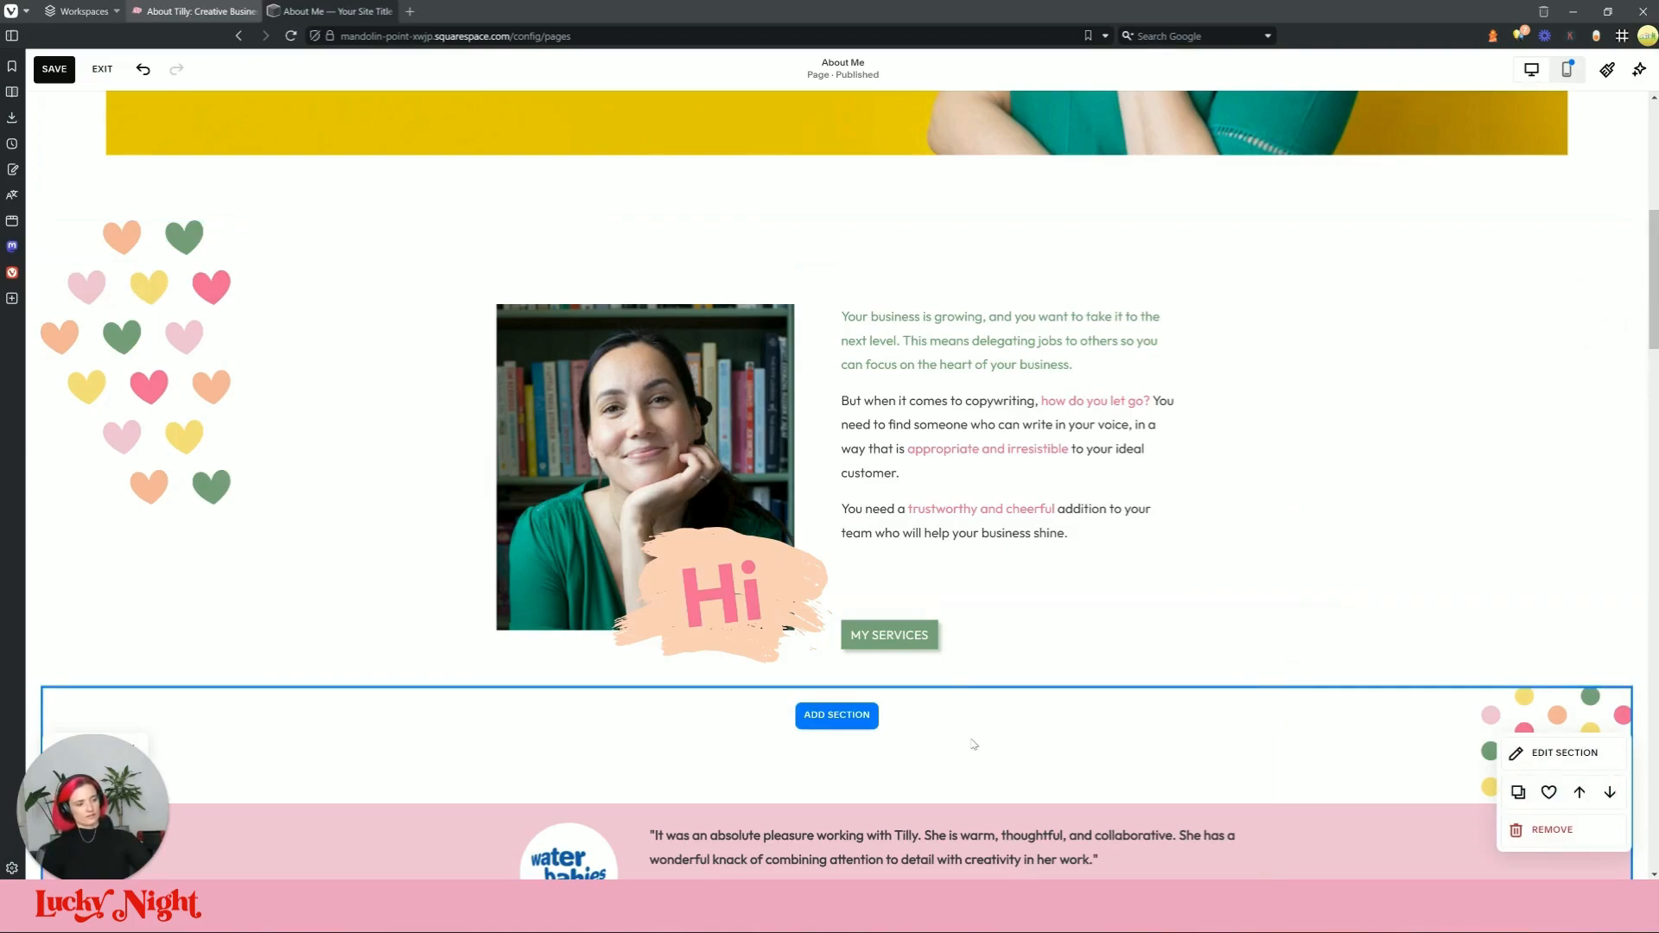
Step: Check the shortened hero against the live site's hero
scroll(973, 743, "down", 2)
scroll(965, 731, "up", 4)
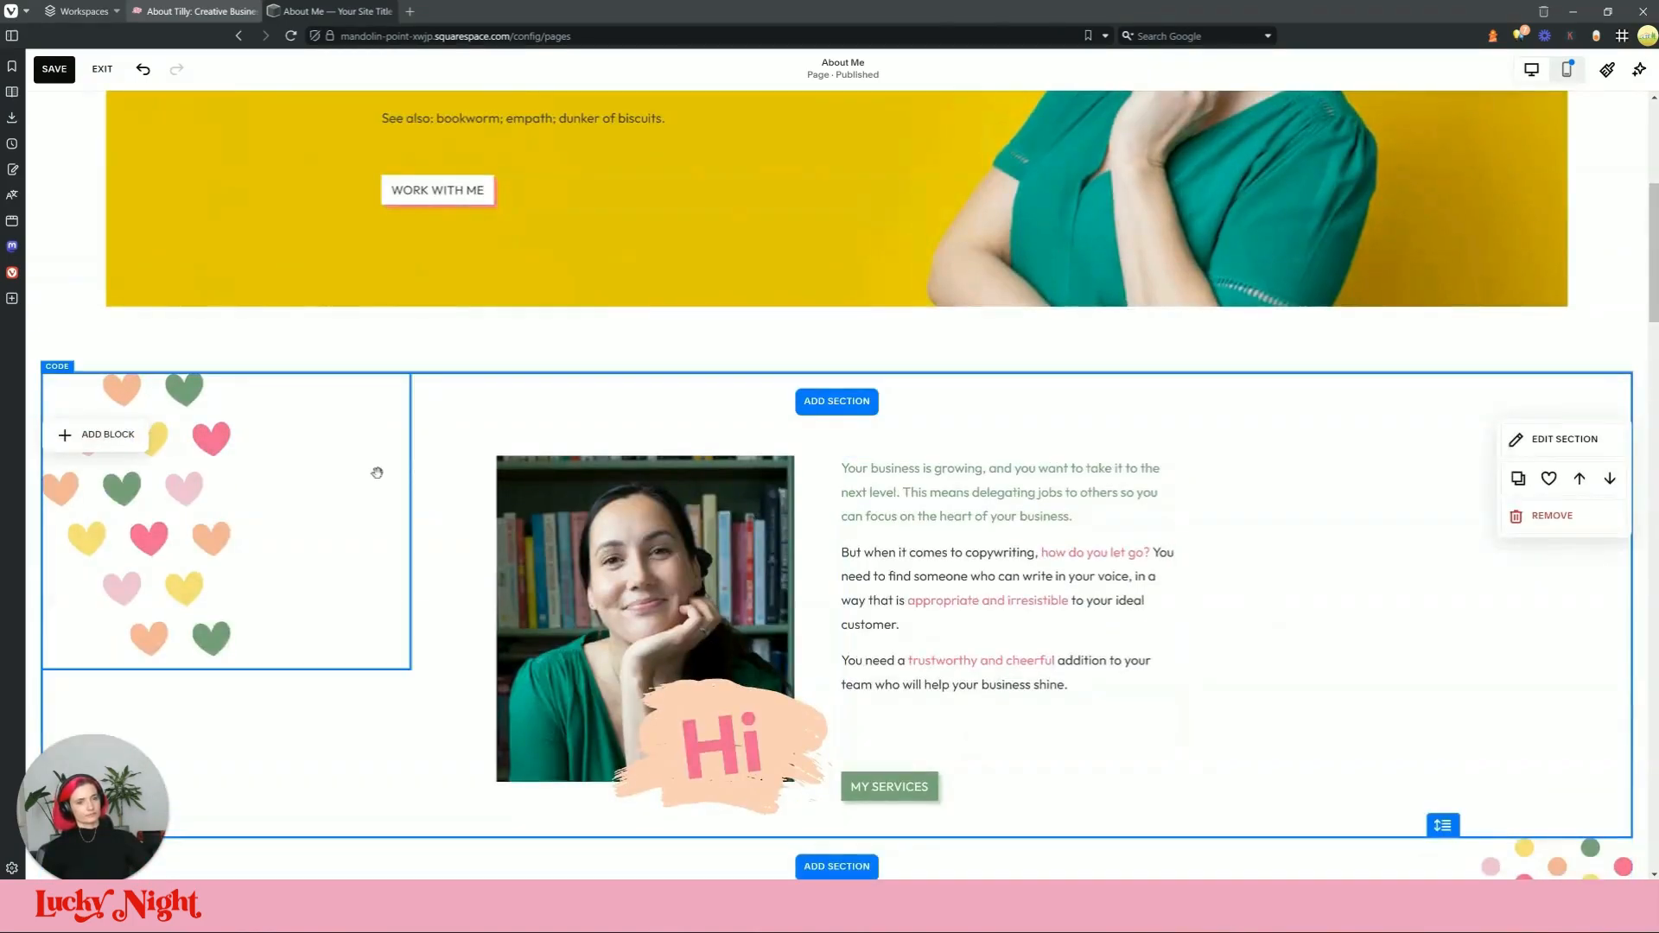
scroll(377, 472, "up", 6)
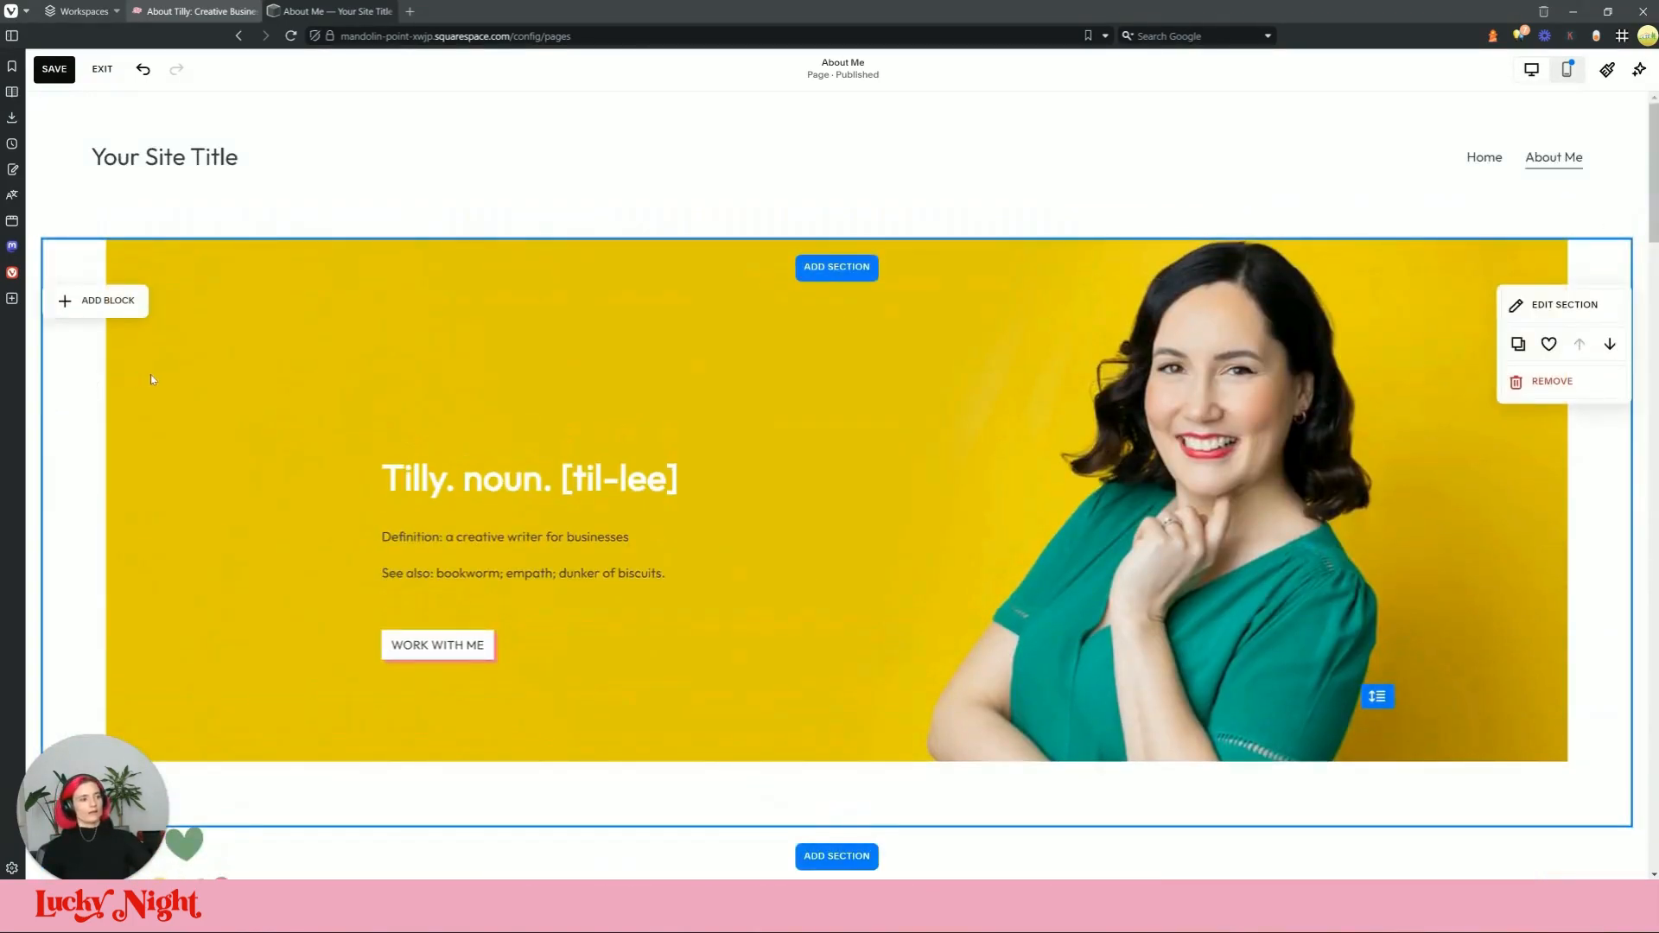
left_click(171, 13)
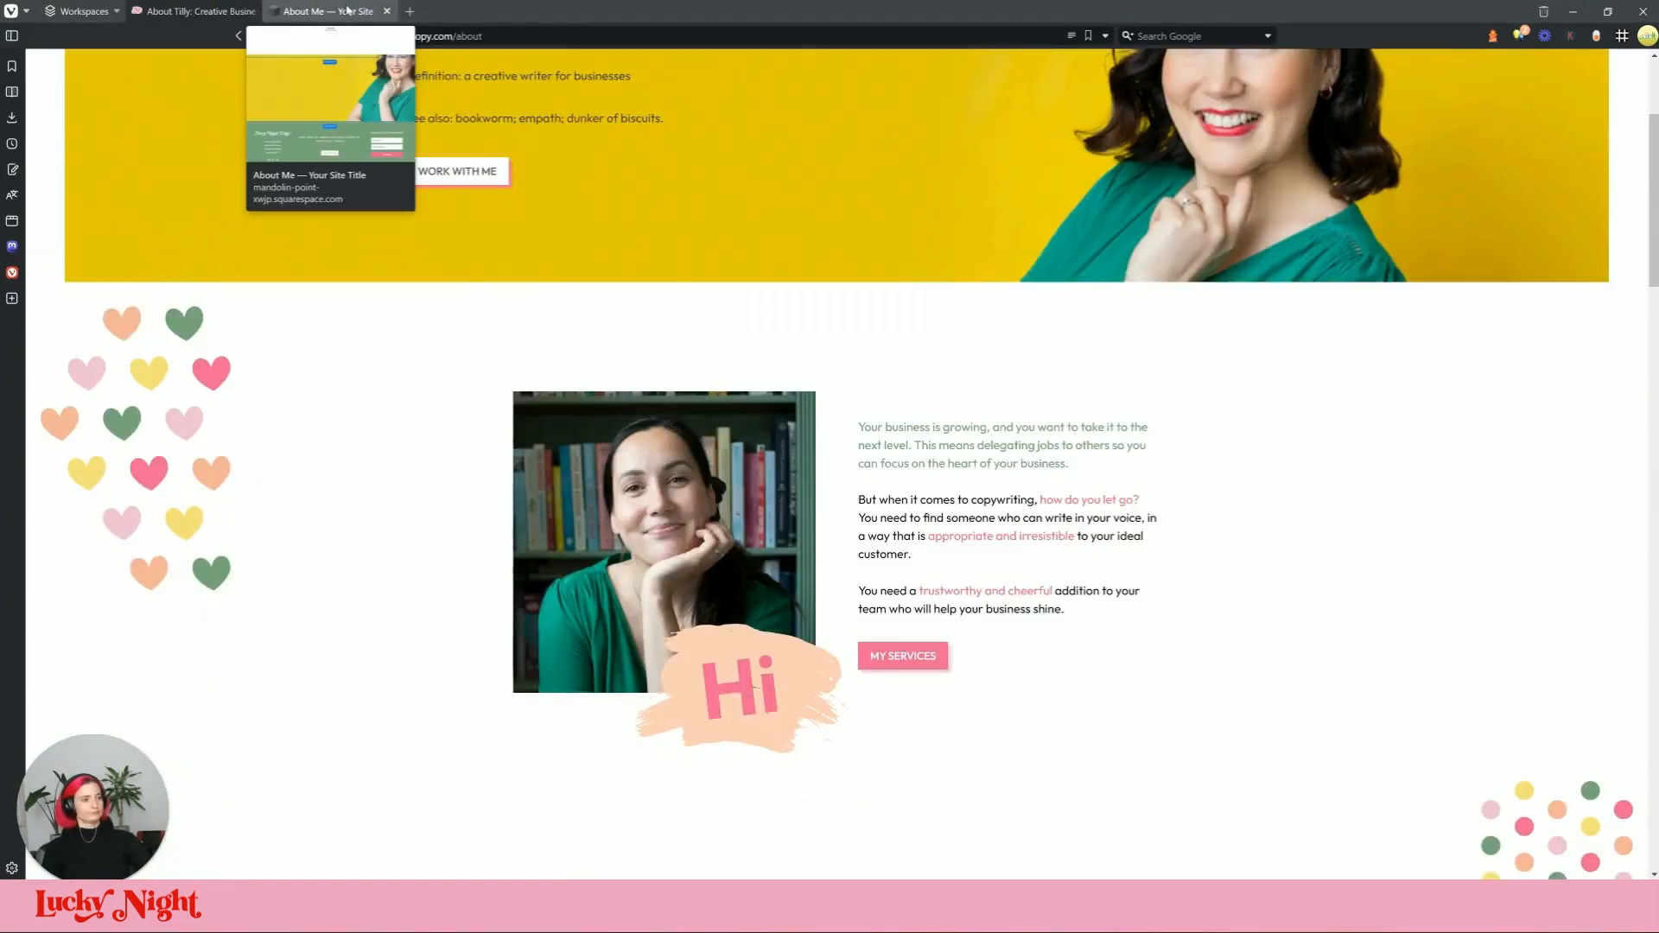
scroll(475, 449, "up", 3)
left_click(286, 10)
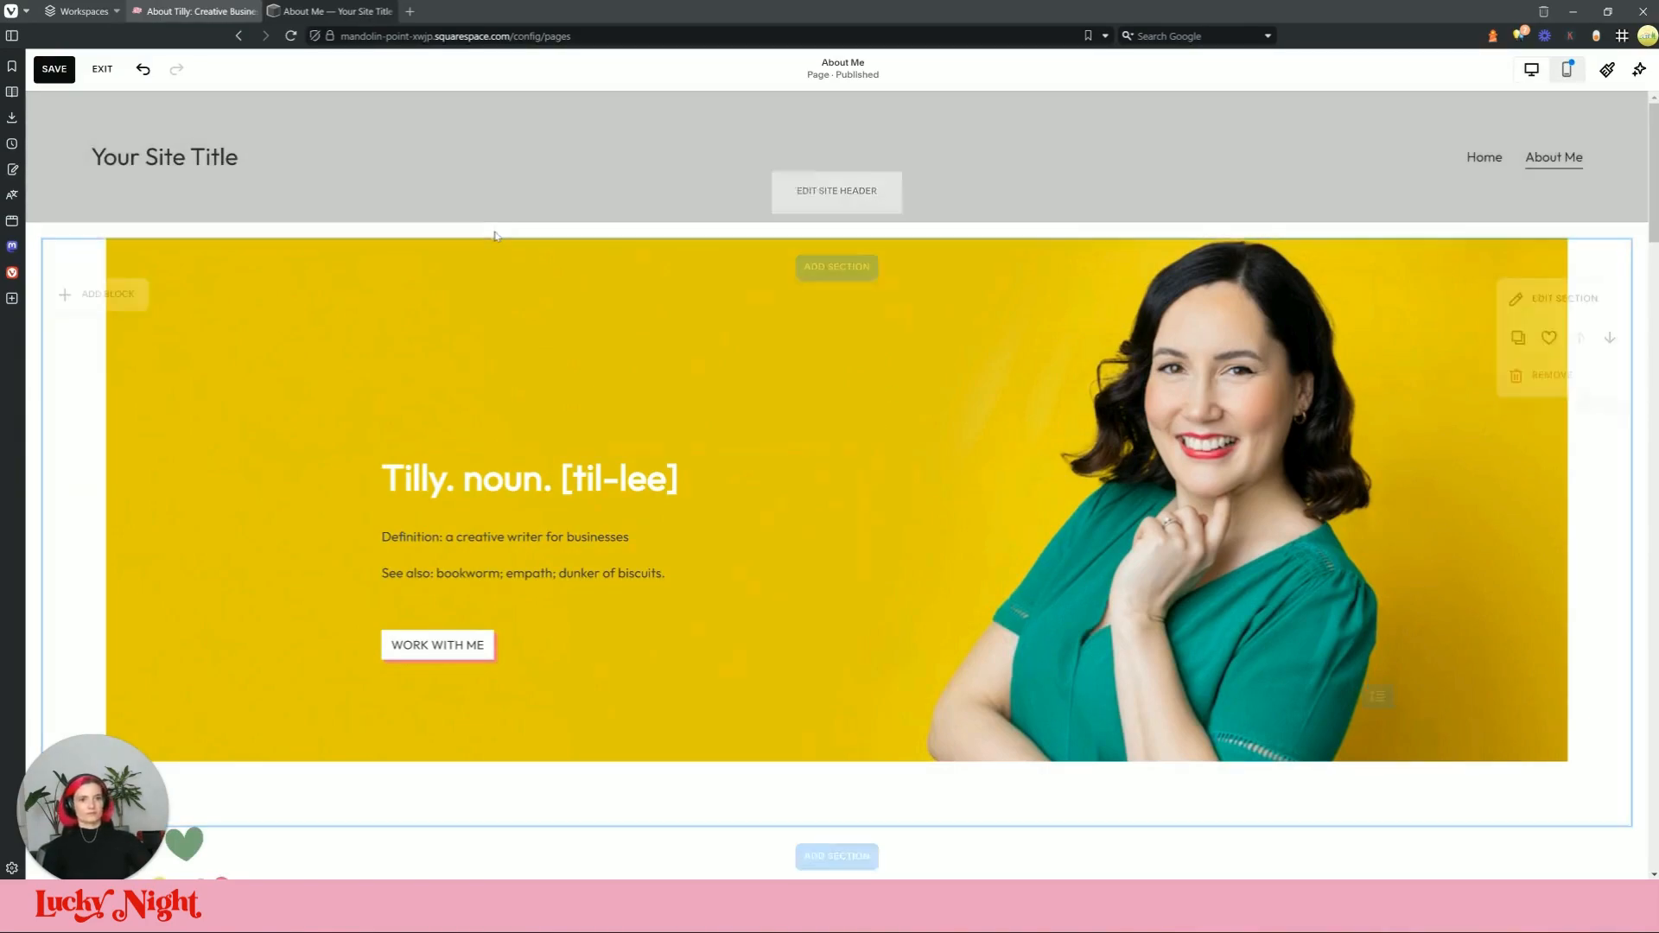
left_click(185, 11)
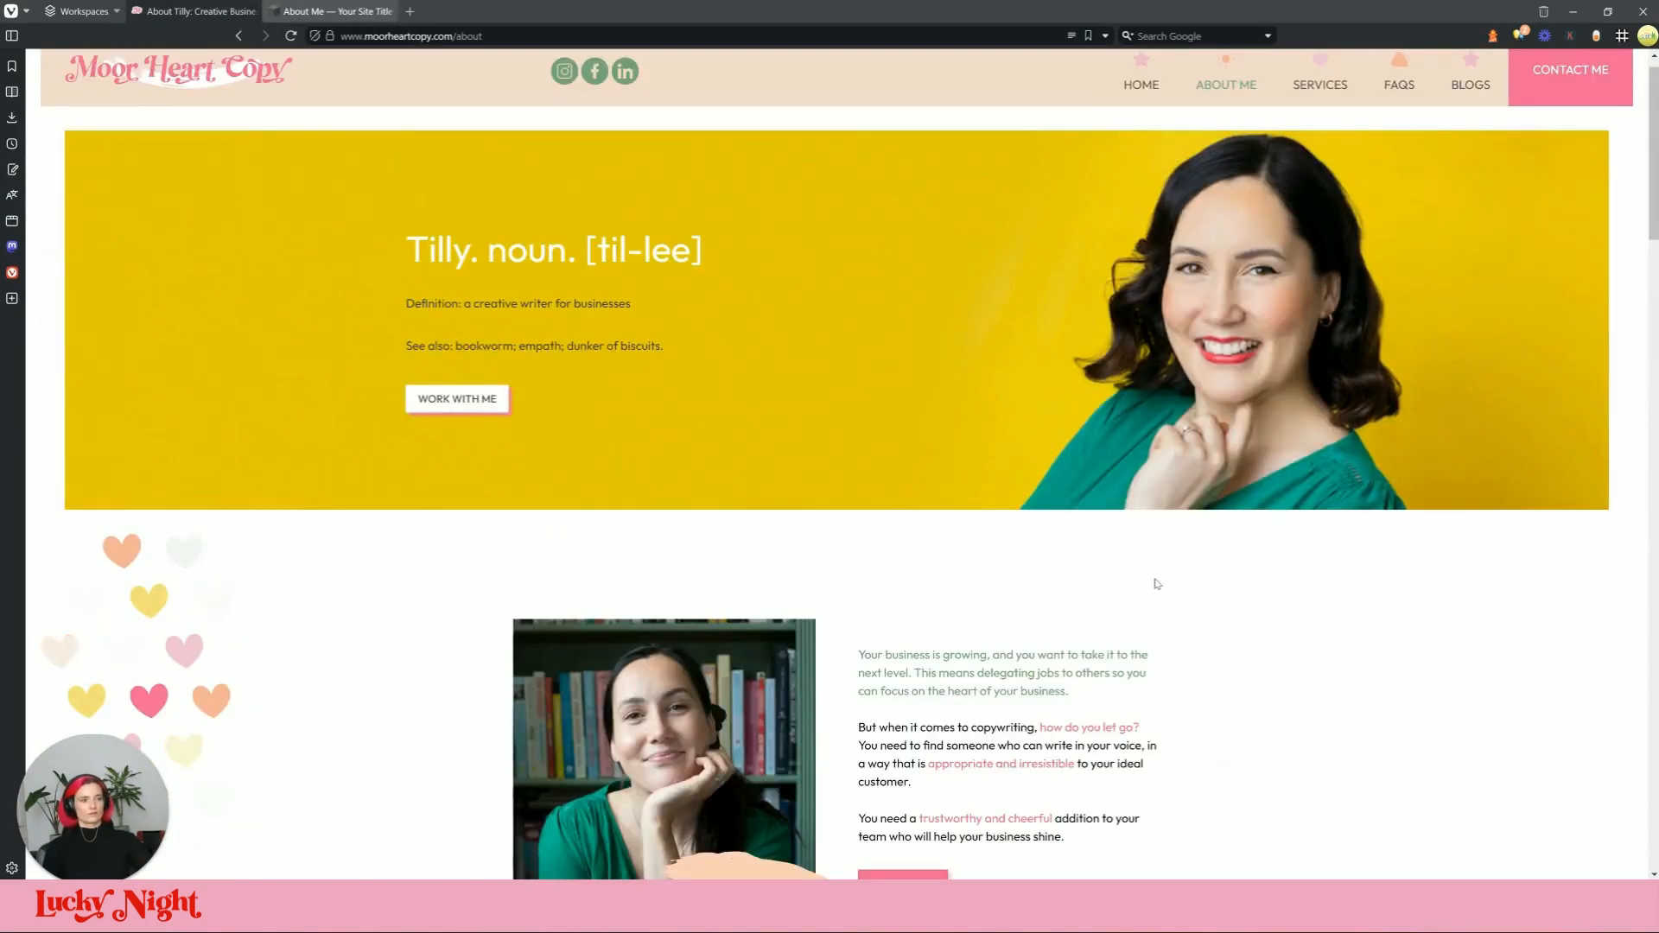
left_click(345, 11)
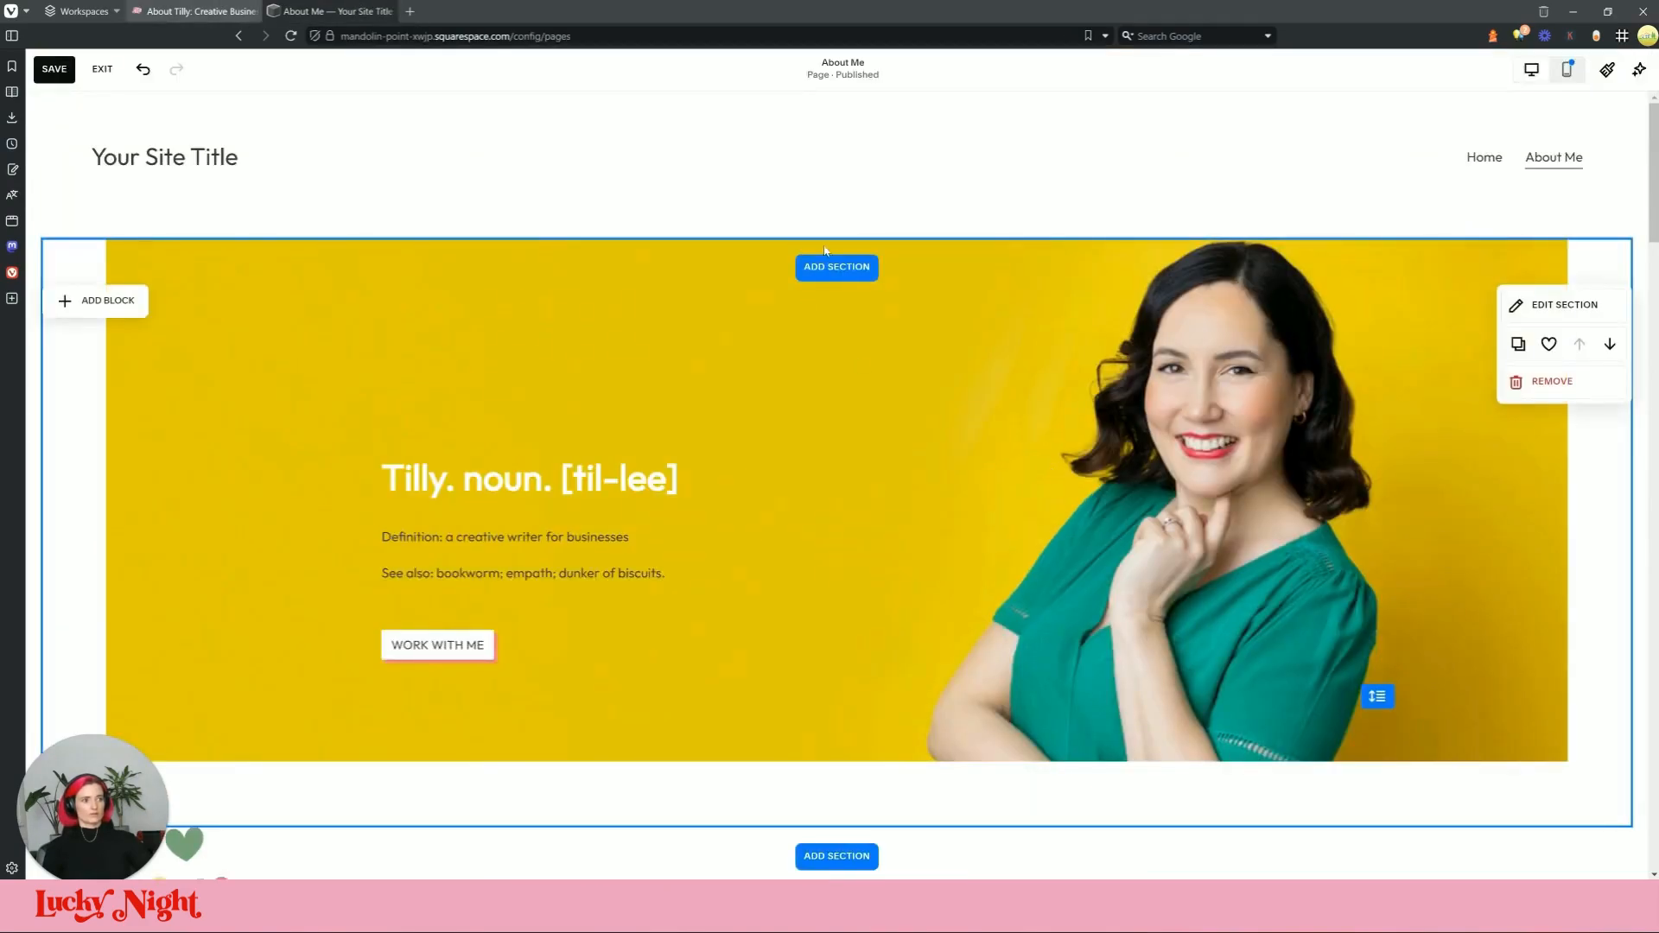
Step: Drag the hero section's bottom edge up slightly and nudge the heading text block
left_click(1549, 300)
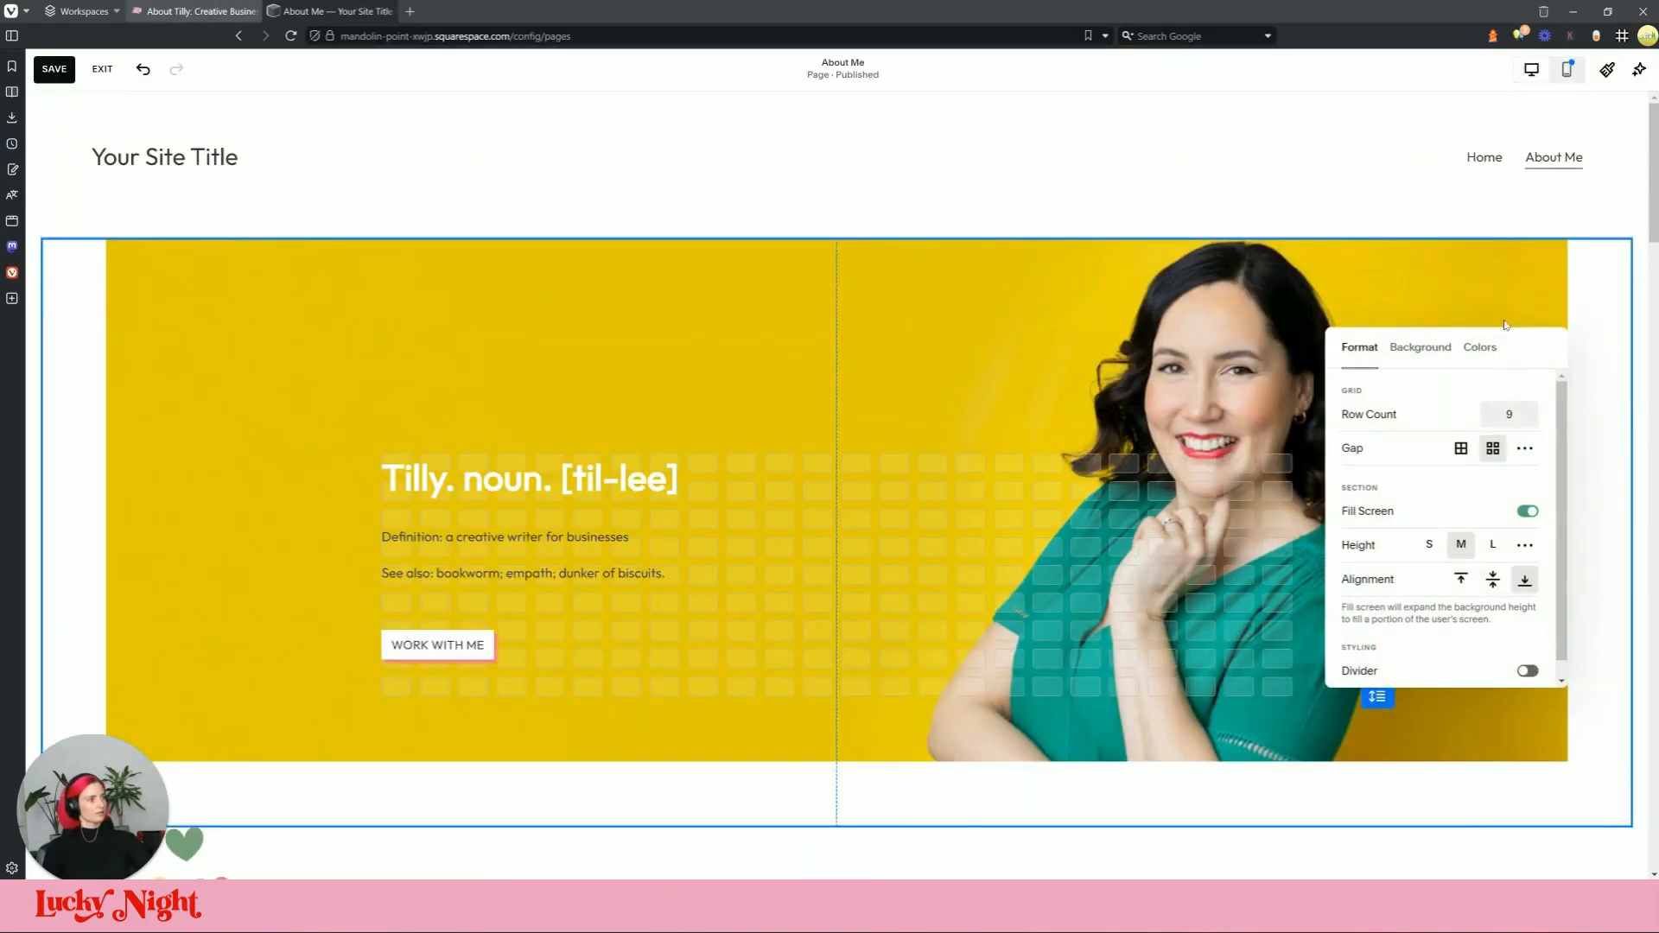
left_click(1421, 350)
left_click(994, 631)
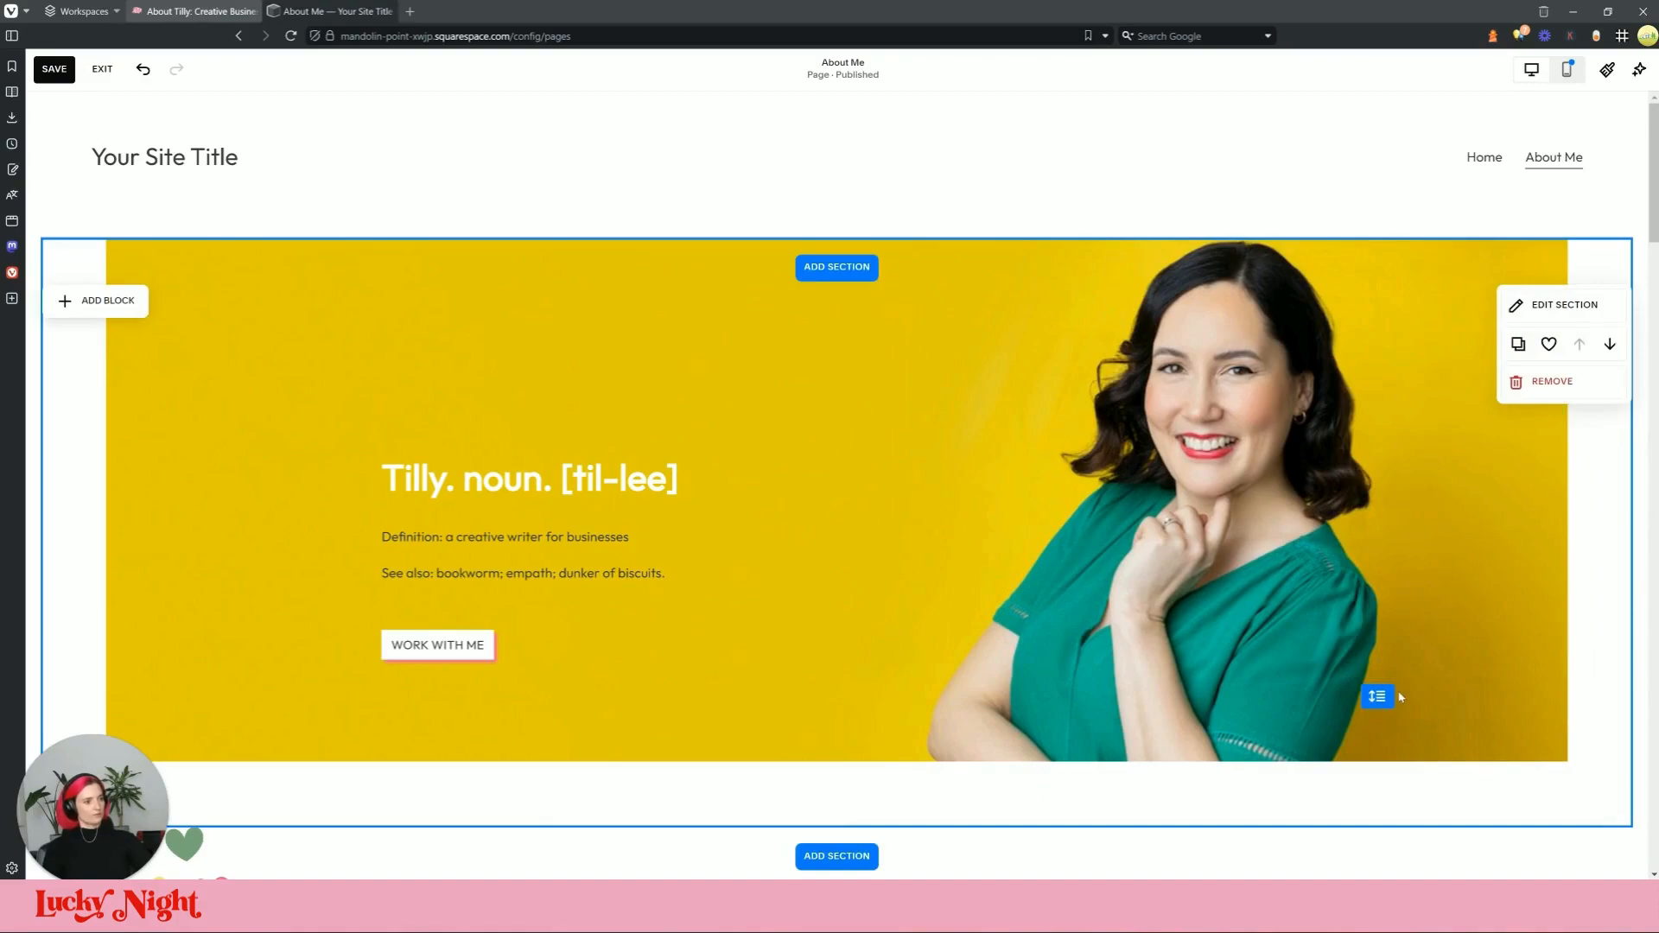
left_click_drag(1378, 696, 1379, 673)
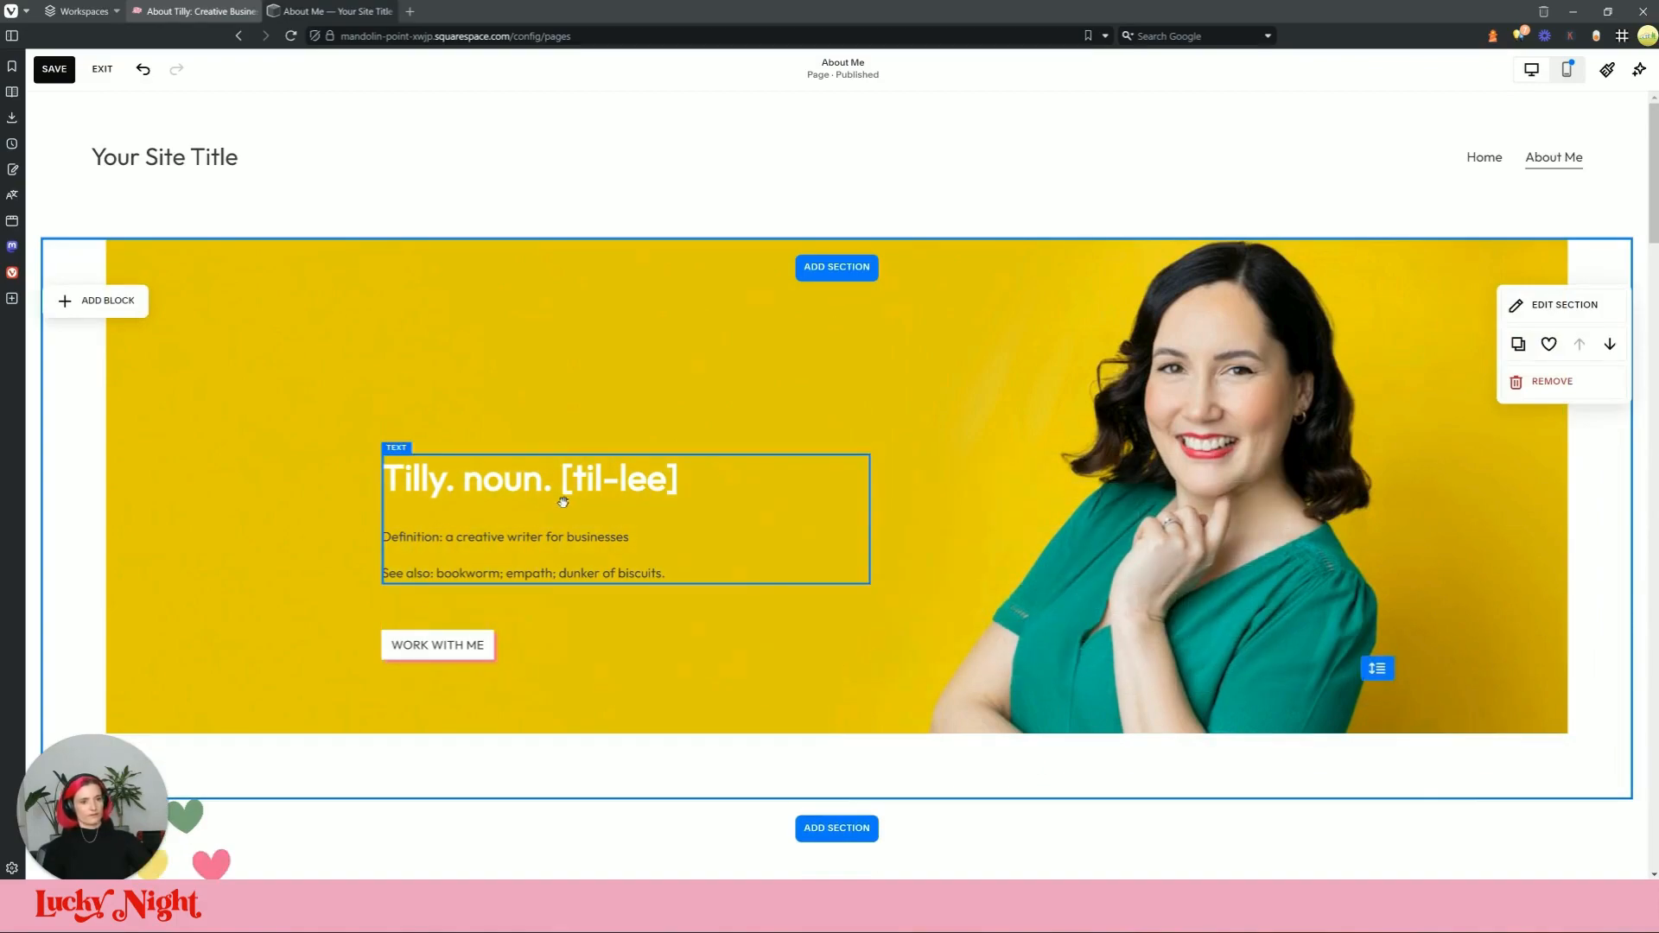
left_click(588, 467)
left_click_drag(545, 512, 553, 508)
left_click(1509, 300)
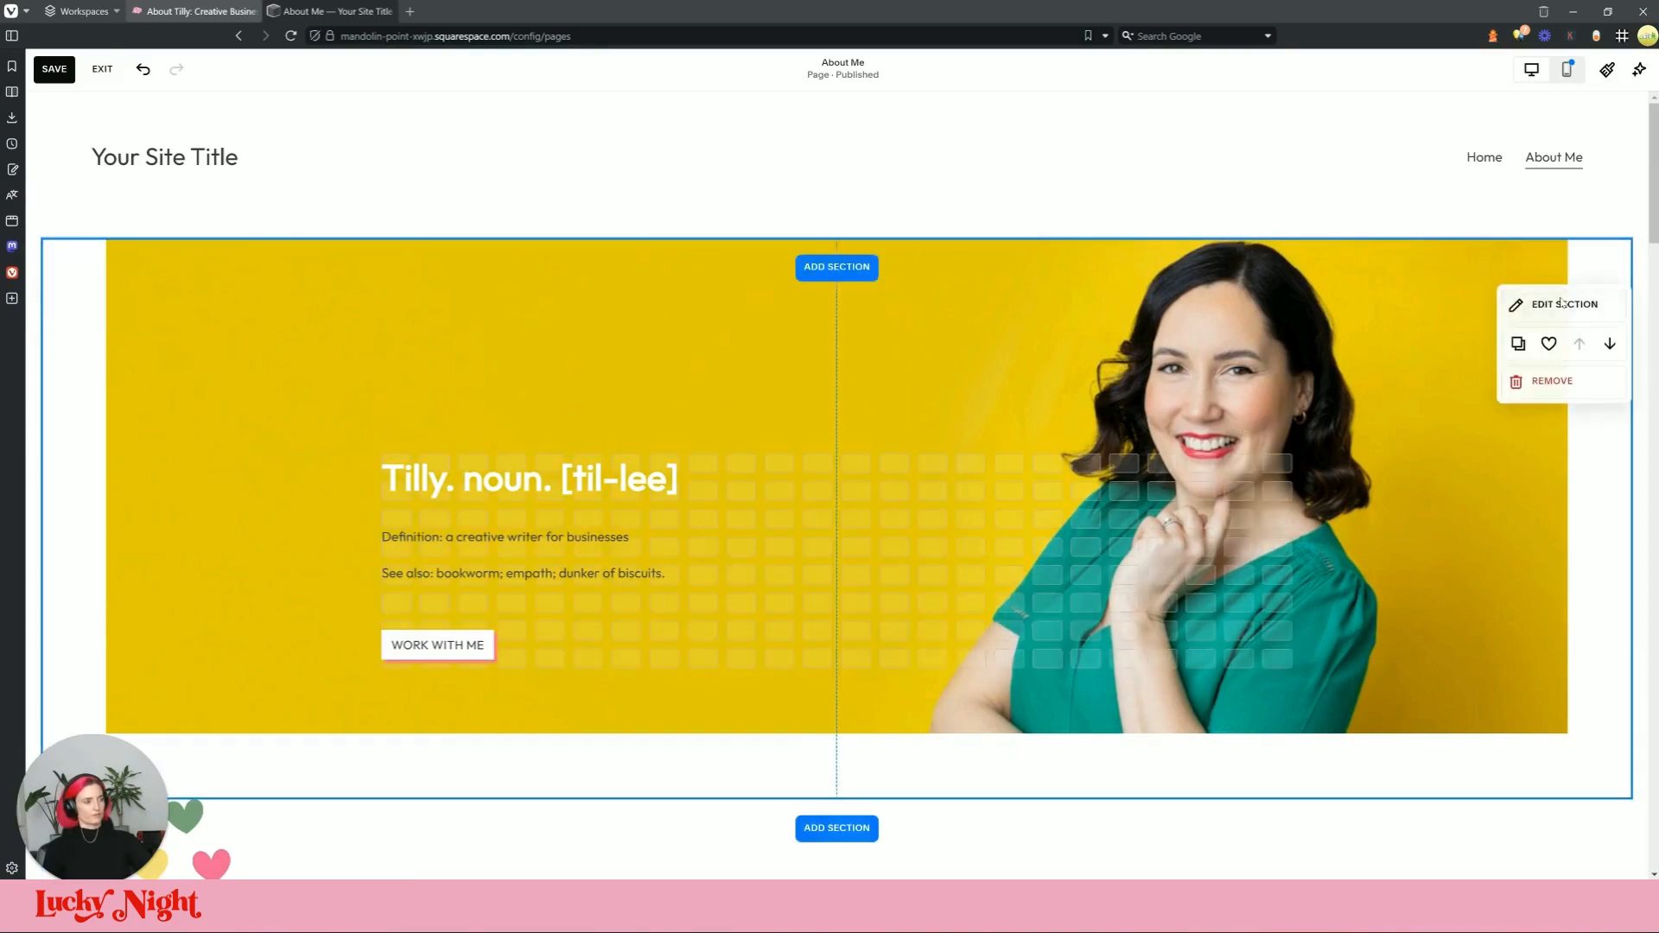
Step: Set the hero section height to S, fine-tune it, and compare with the live site
left_click(1561, 304)
left_click(1419, 346)
left_click(1355, 349)
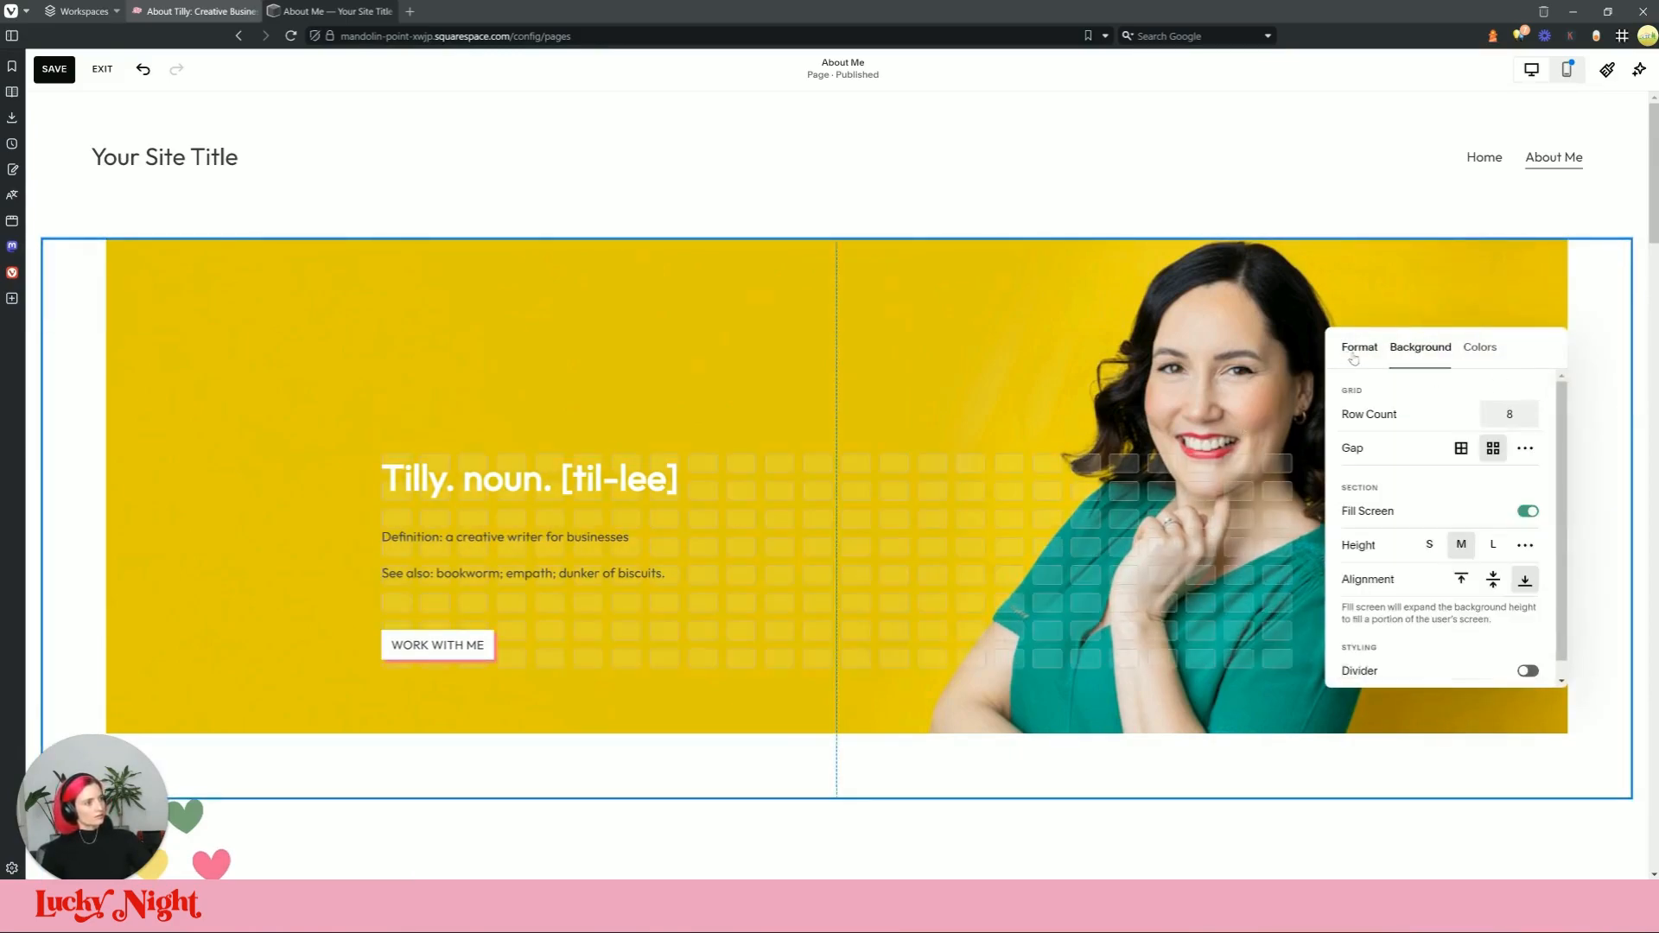
left_click(1431, 545)
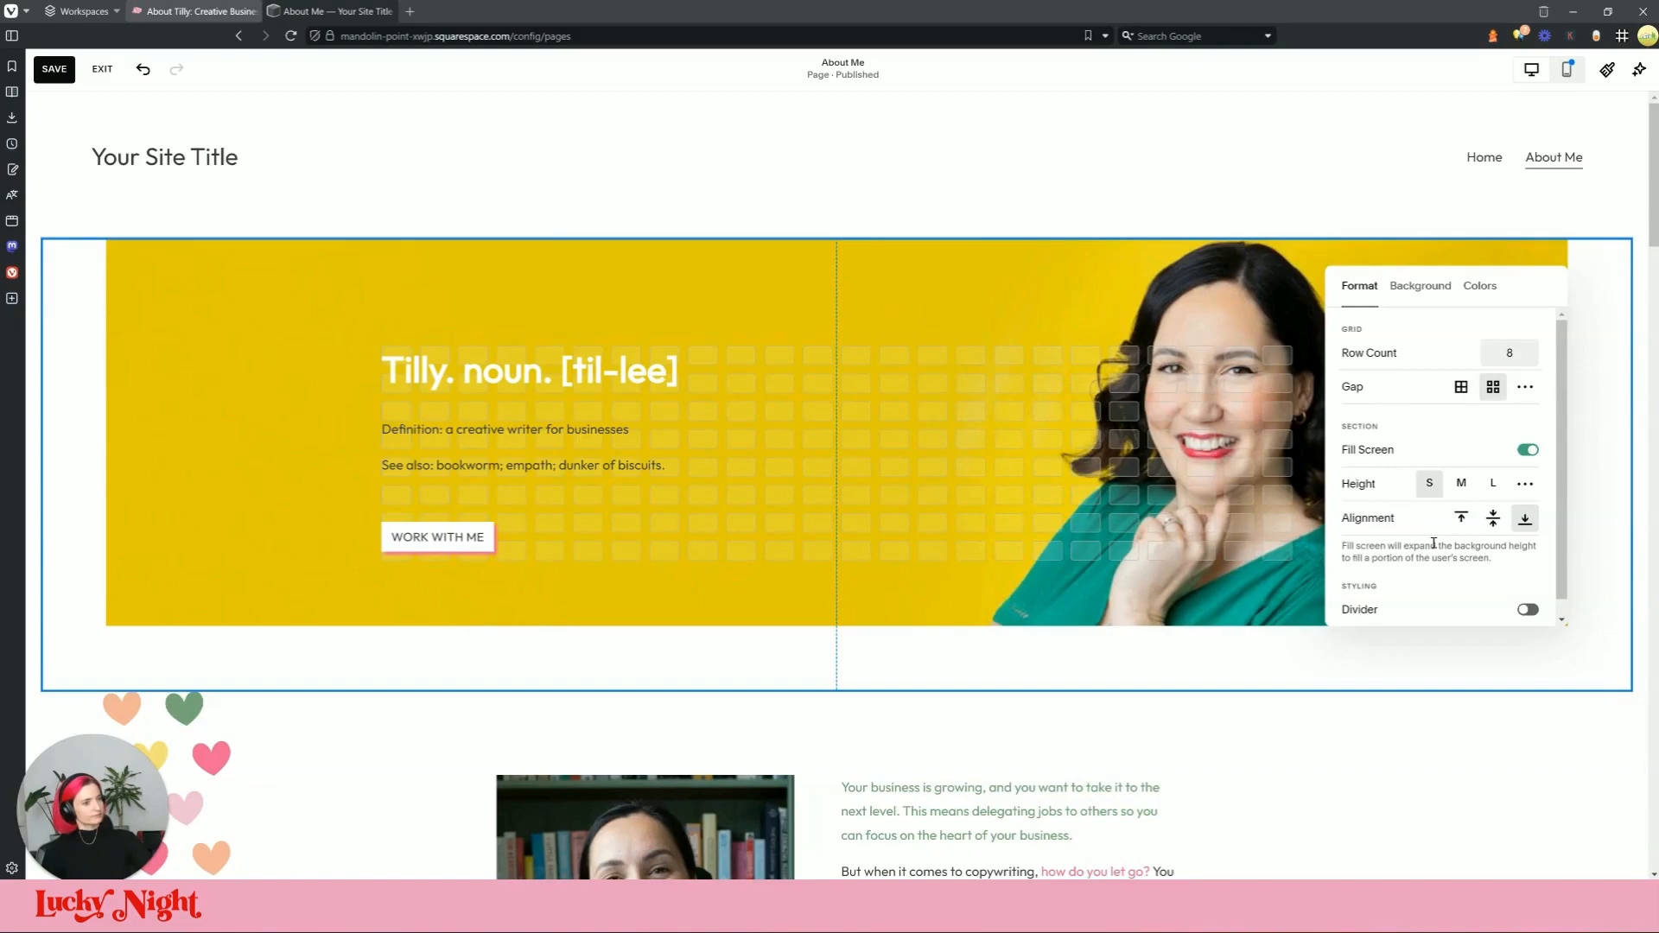
left_click(1200, 680)
mouse_move(1377, 560)
left_mouse_down()
mouse_move(1377, 594)
mouse_move(1403, 580)
left_mouse_up()
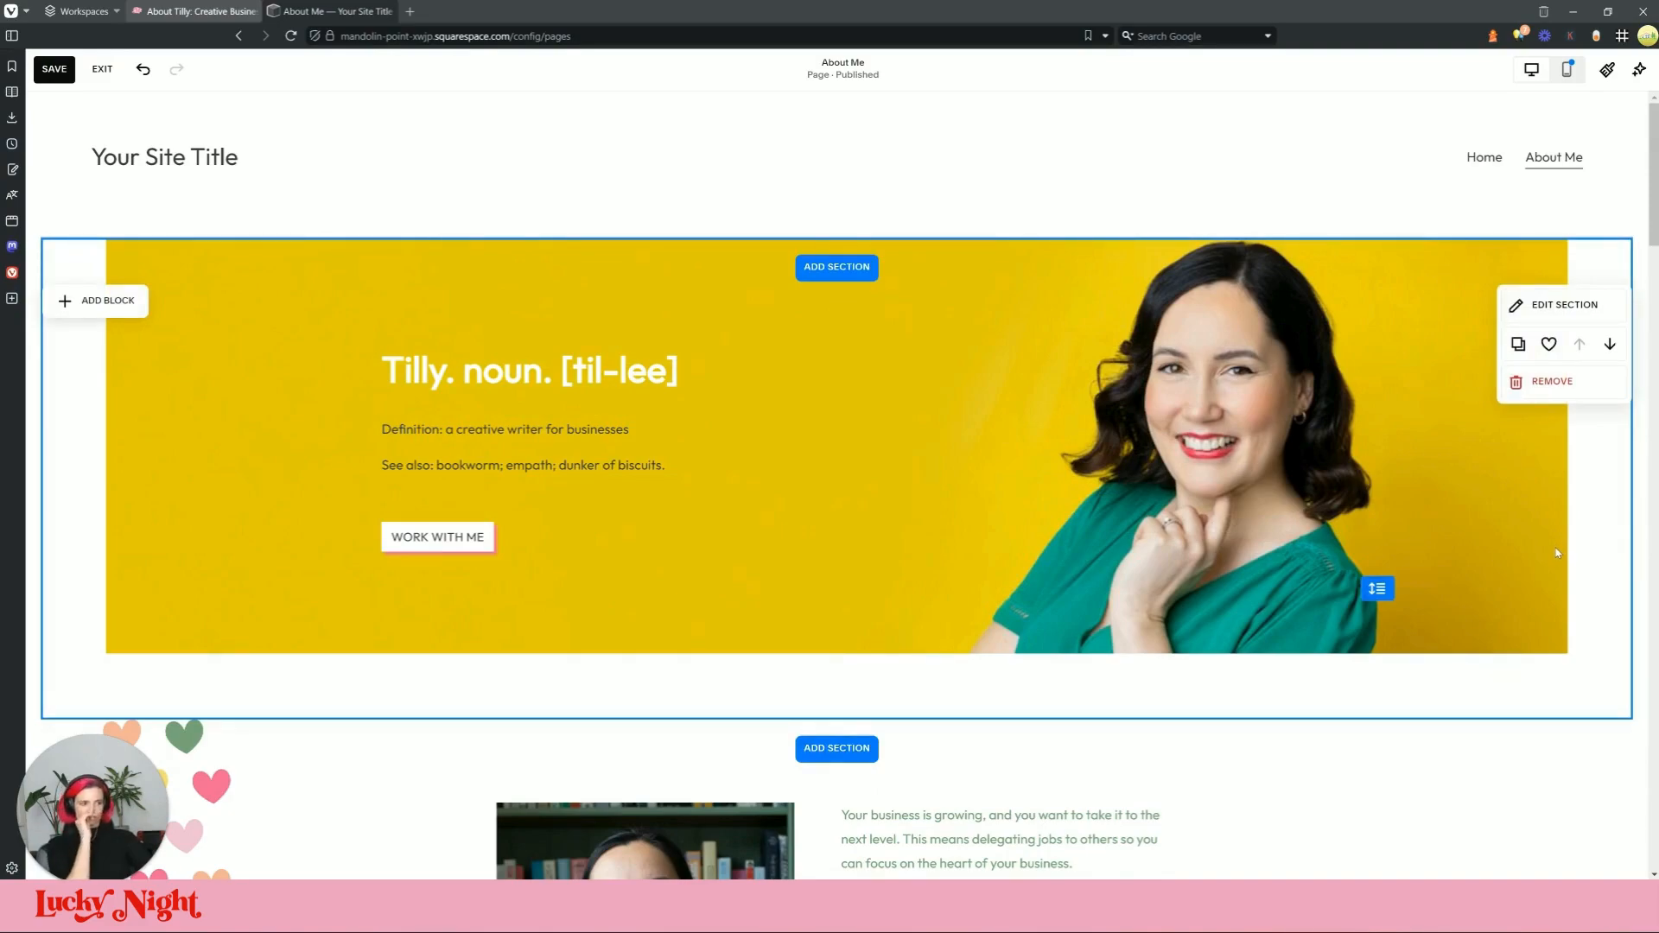
left_click(199, 11)
left_click(337, 11)
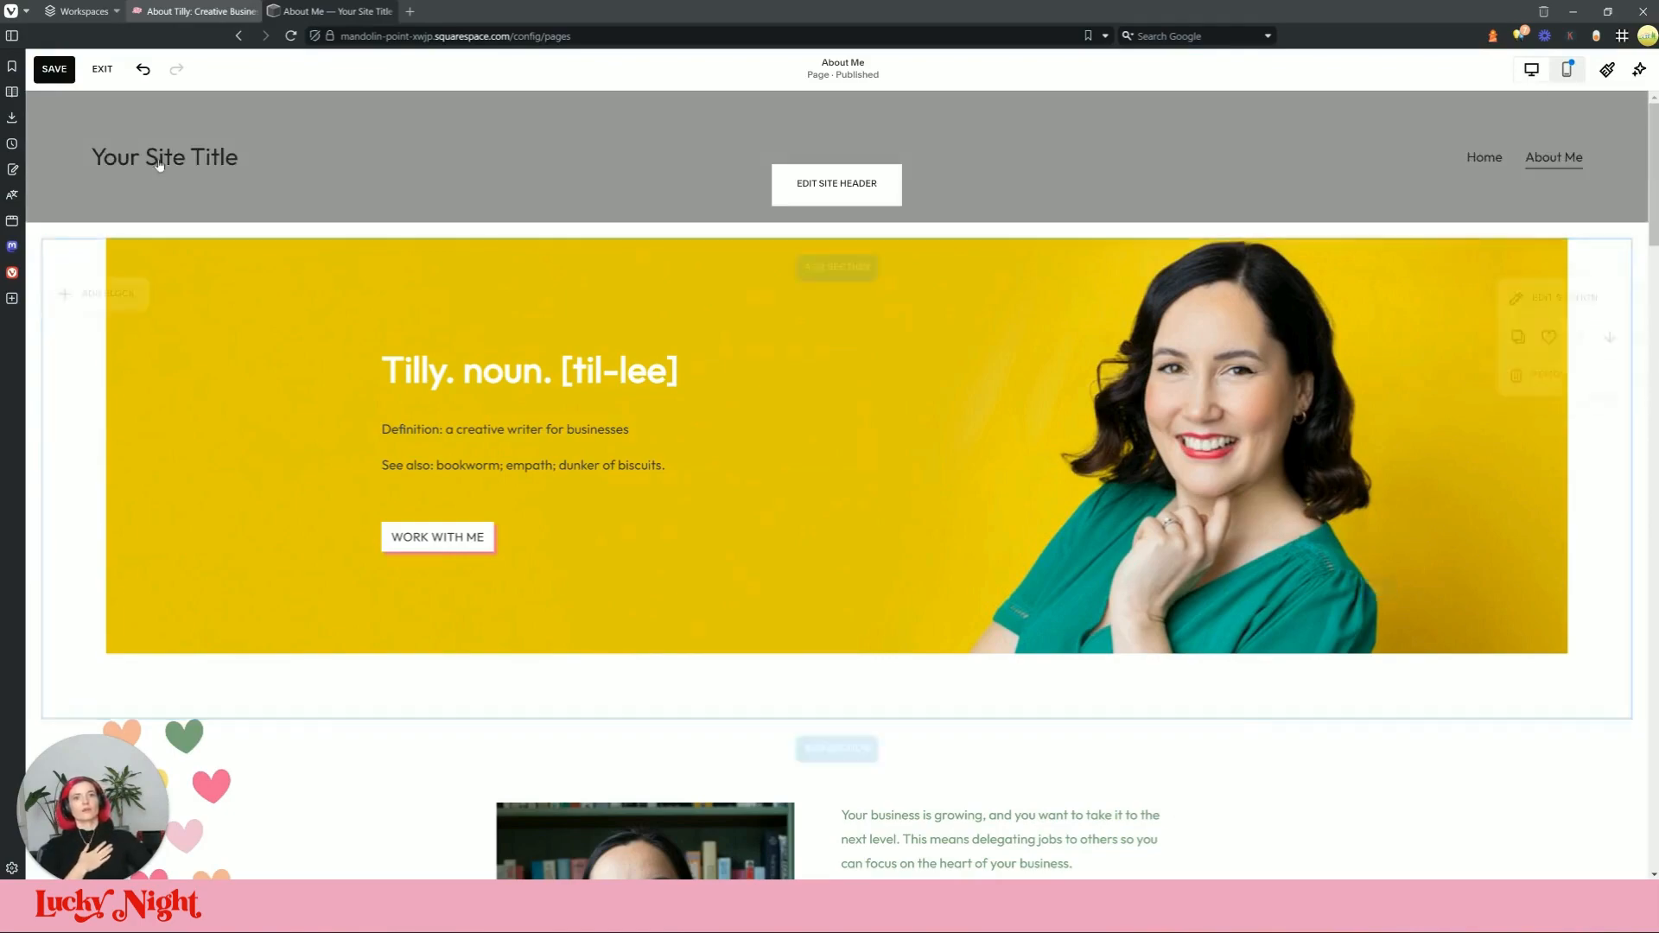